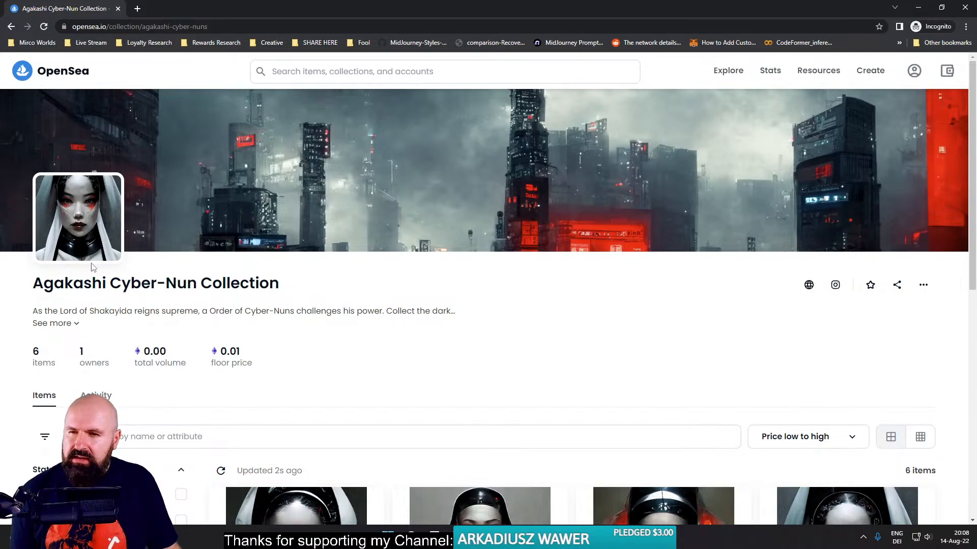
- Look through all the items listed in the Agakashi Cyber-Nun Collection
scroll(427, 301, down, 5)
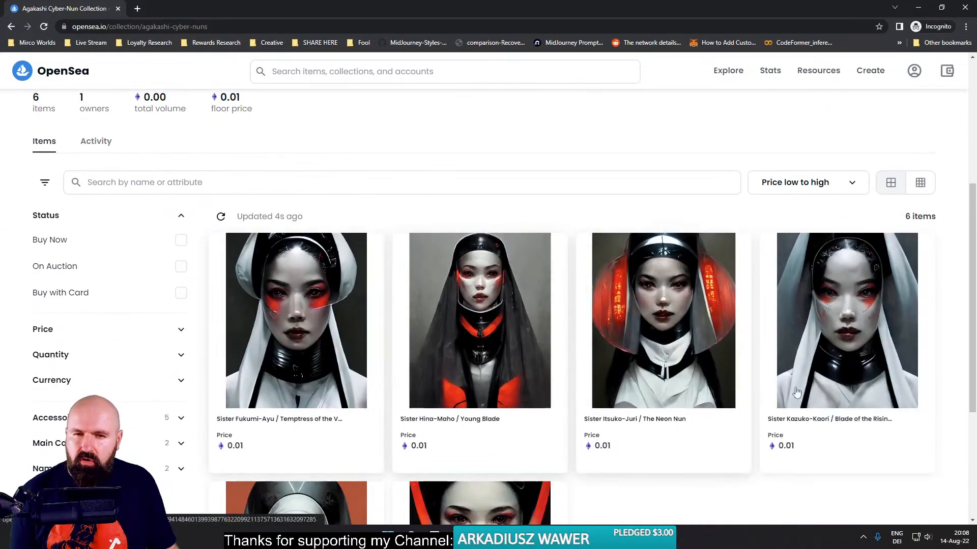
scroll(641, 366, down, 4)
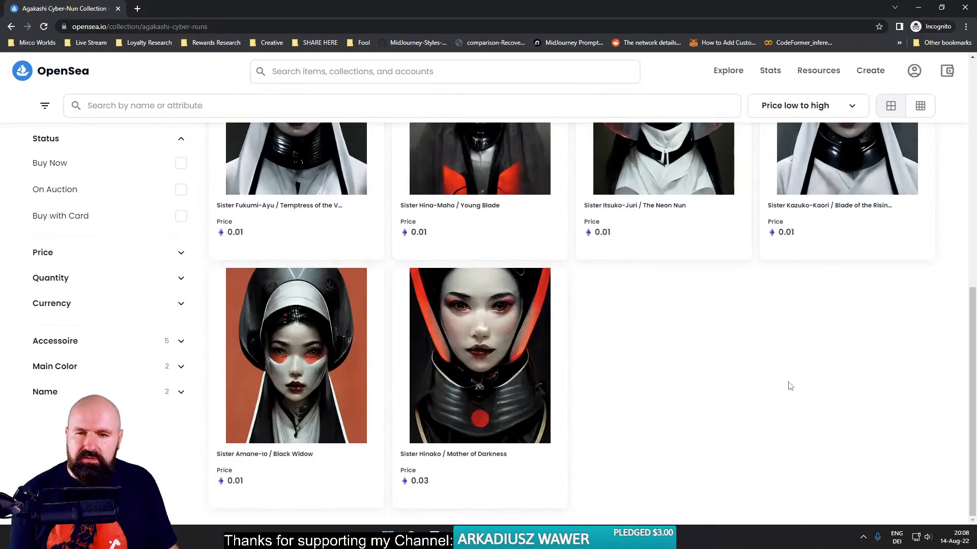
scroll(777, 388, up, 5)
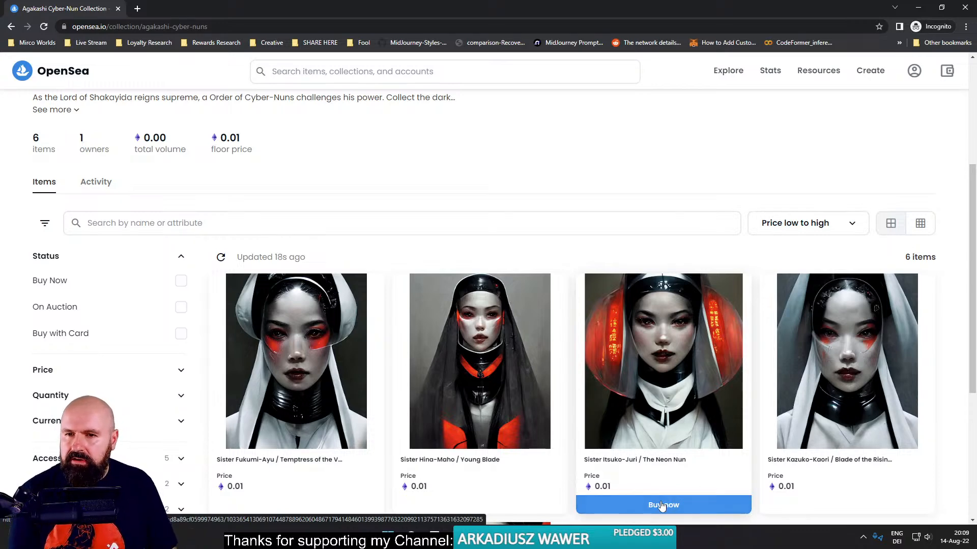
scroll(414, 417, down, 3)
scroll(414, 416, down, 1)
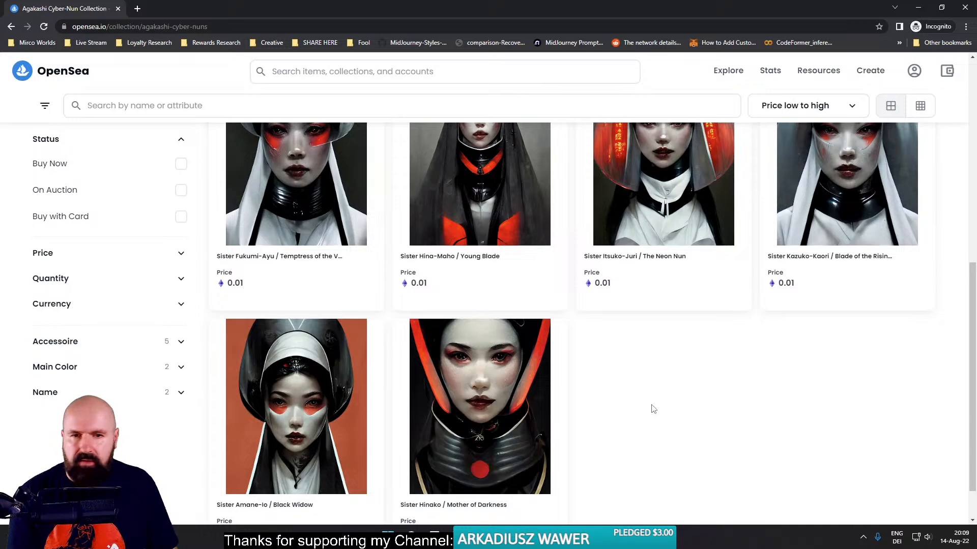
scroll(653, 409, up, 5)
- Open the Sister Fukumi-Ayu / Temptress of the Void item, highlight its description text, and return to the collection
click(362, 382)
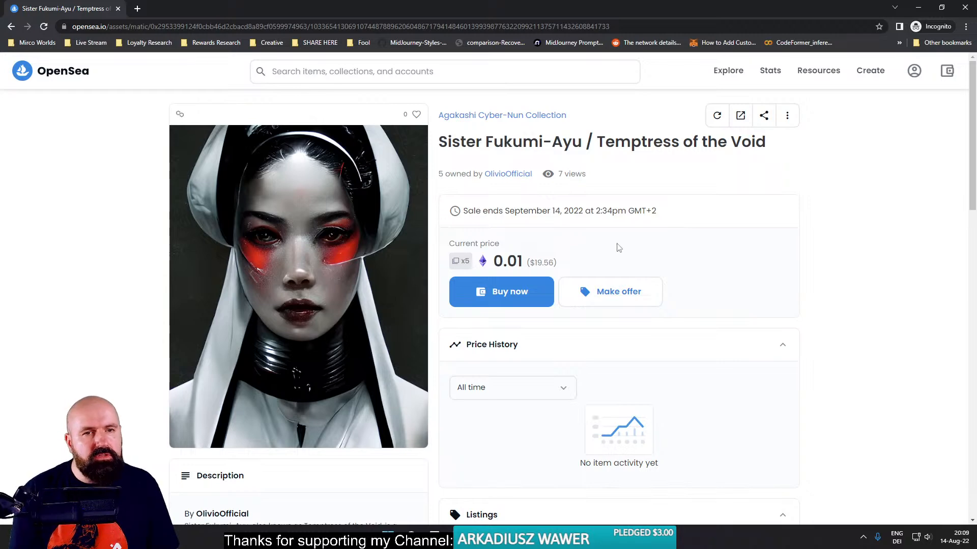
scroll(758, 346, down, 5)
drag(185, 269, 338, 342)
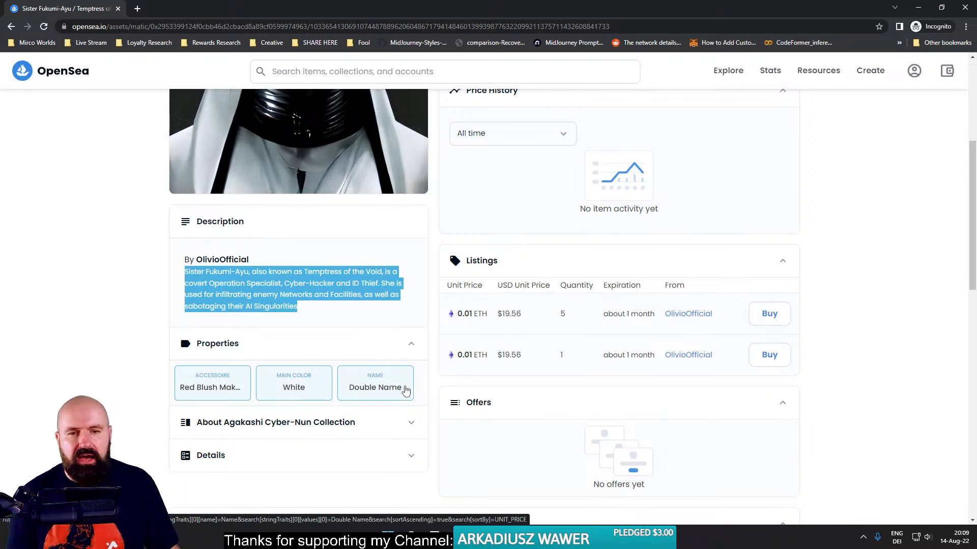
click(11, 26)
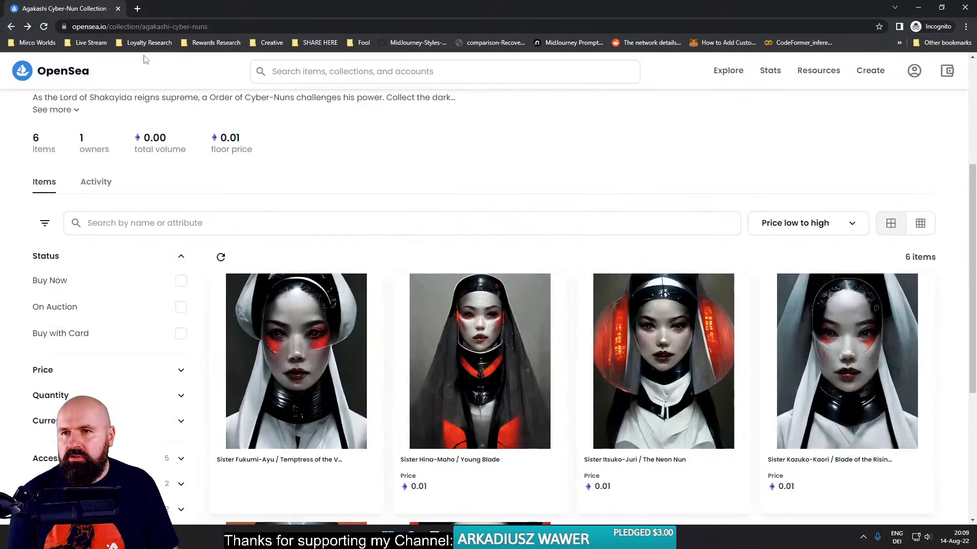
- Select the collection page's web address and switch from the OpenSea window to the Midjourney Bot conversation in Discord
click(222, 23)
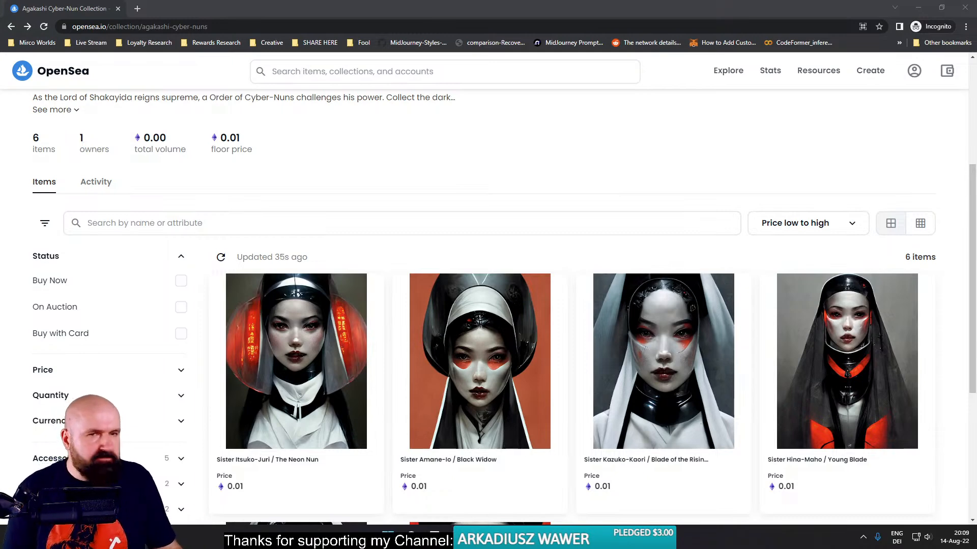
double_click(172, 9)
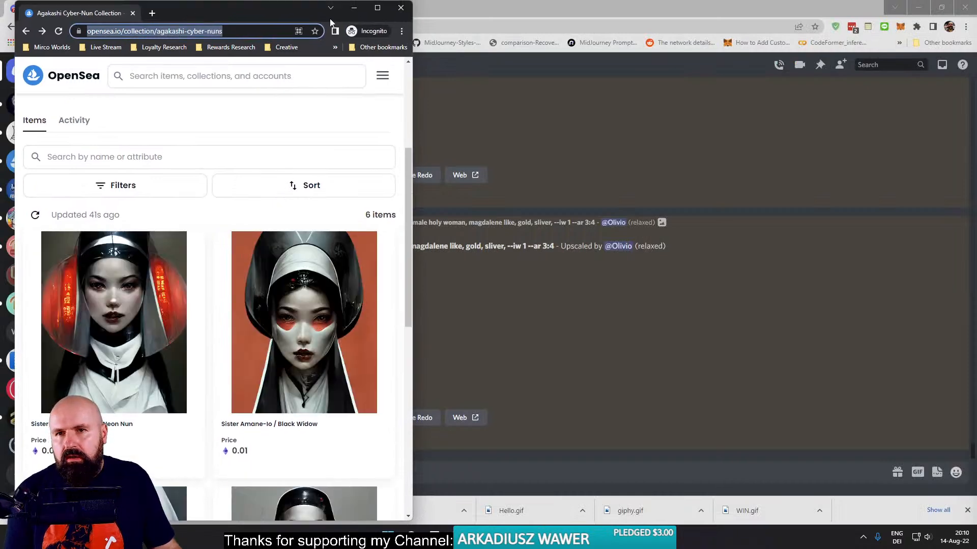
click(372, 12)
double_click(372, 11)
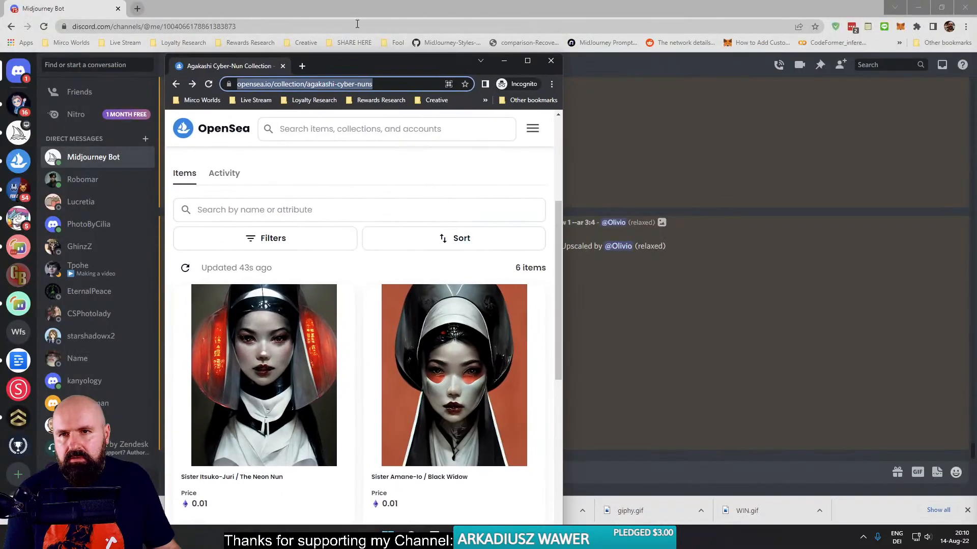
click(286, 10)
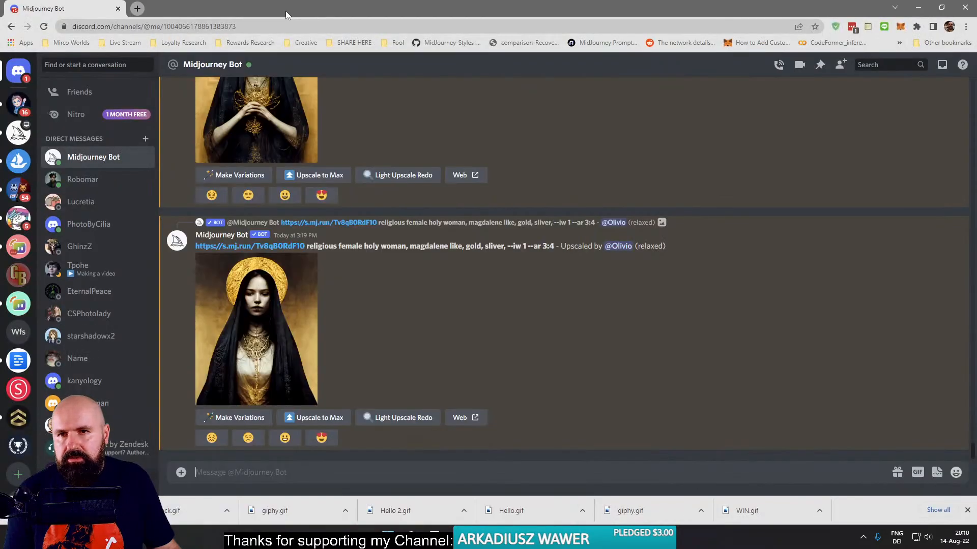
click(90, 160)
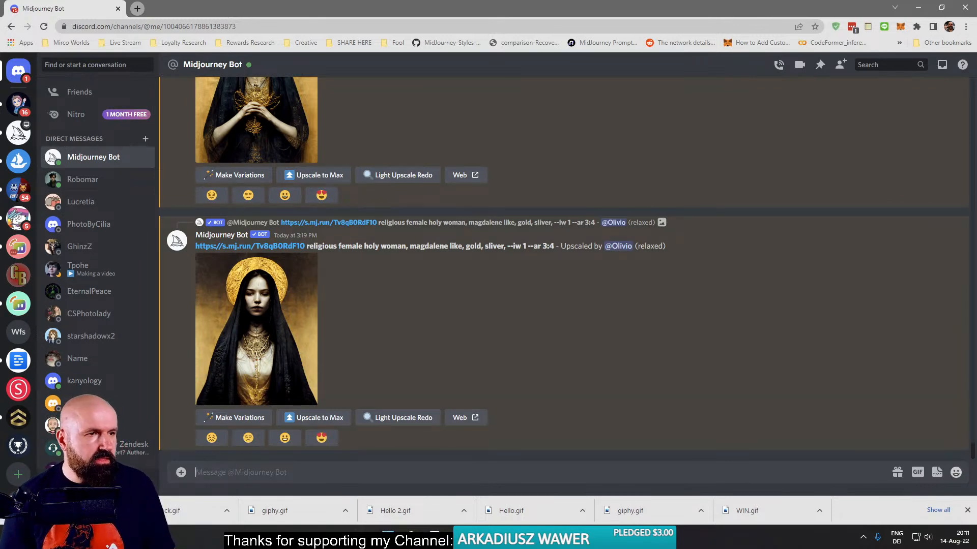
- Load instagram.com in a new browser tab and go to the account's own profile
click(137, 9)
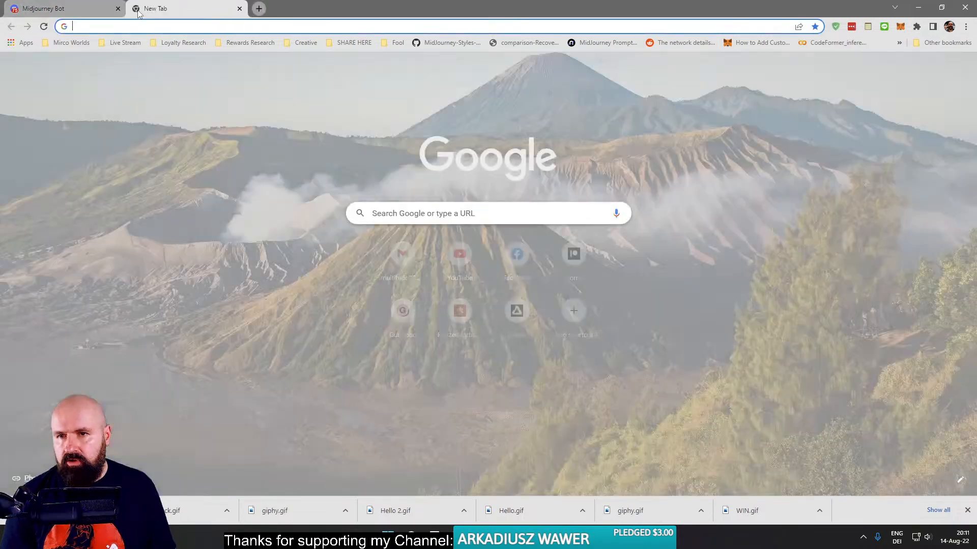
text(instagram.com)
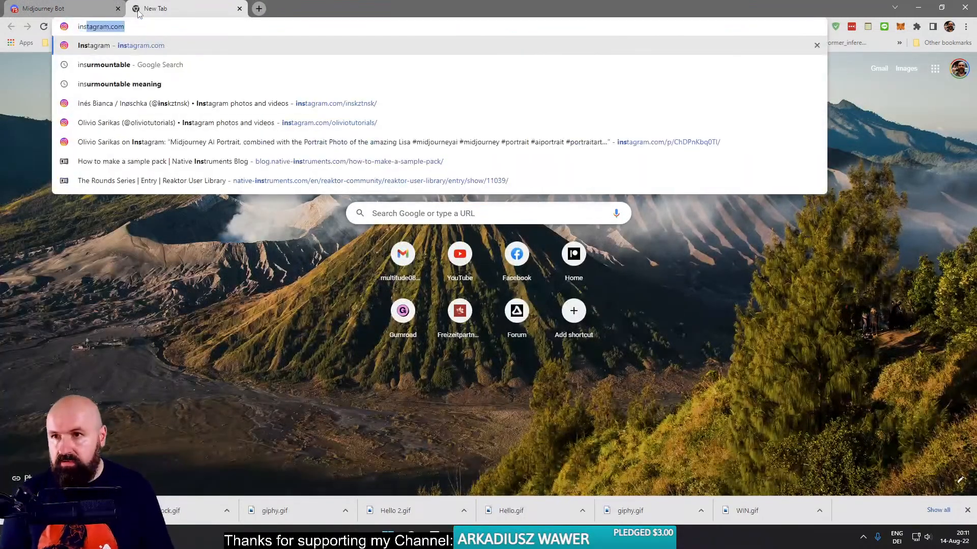
key(Return)
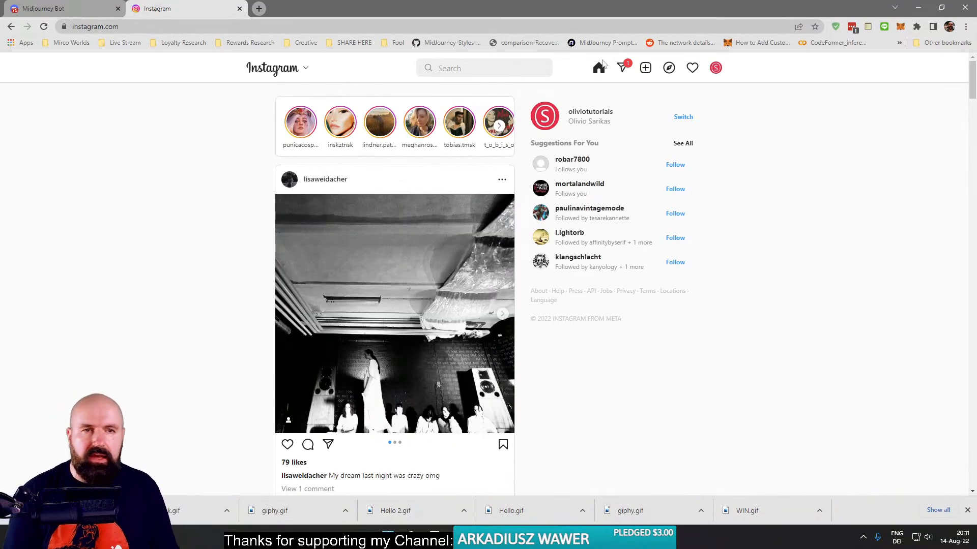
click(715, 69)
click(671, 91)
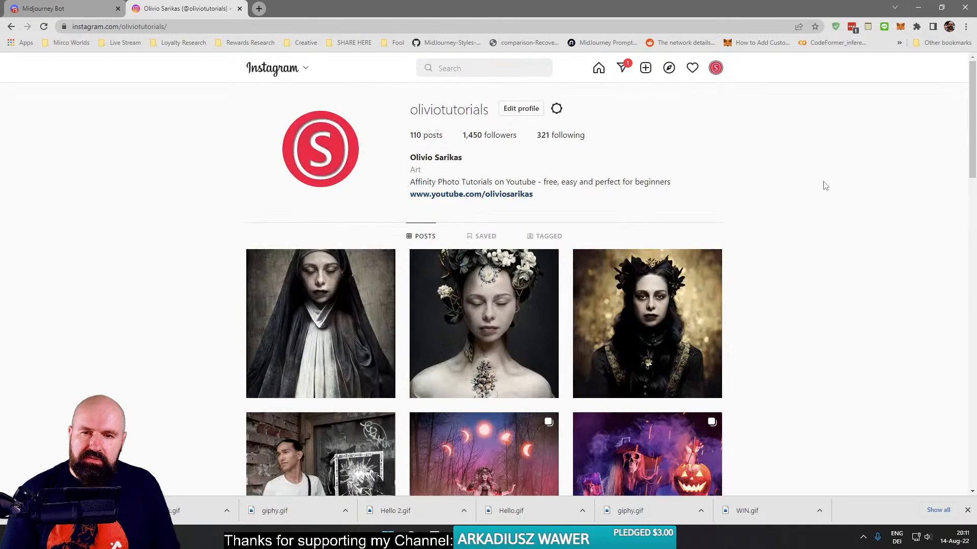
- Browse the profile's posts, view the portrait of the woman with the dark crown against gold, and close the post
scroll(826, 190, down, 2)
scroll(825, 192, down, 1)
scroll(828, 192, up, 1)
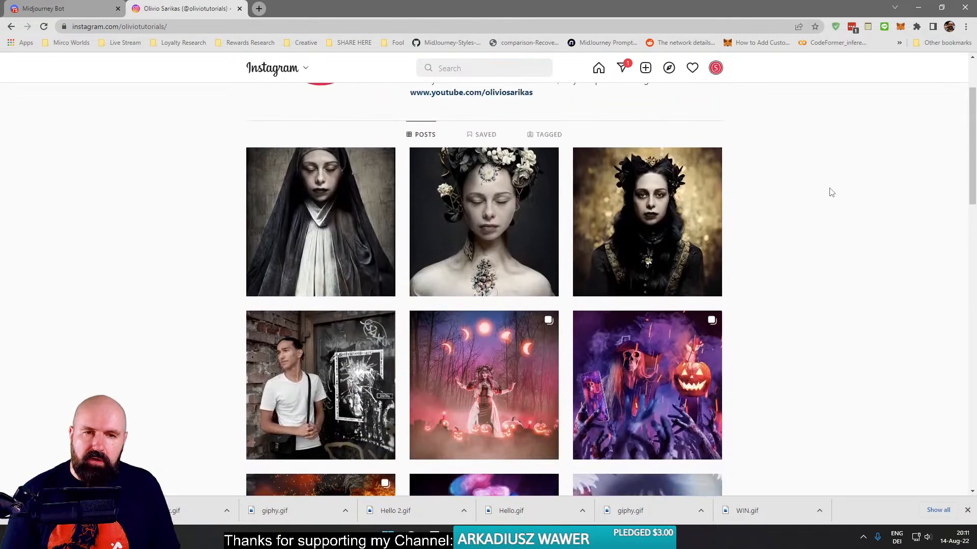
click(696, 219)
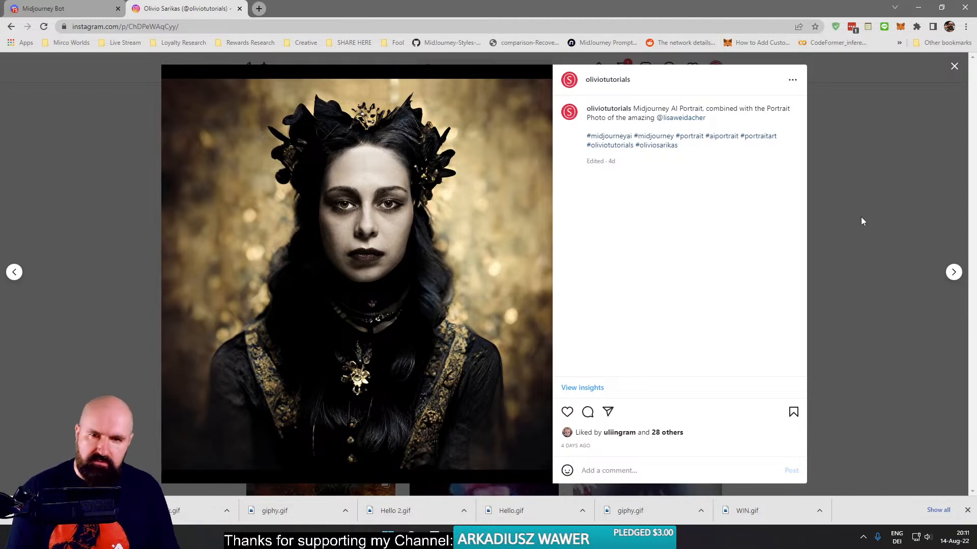
click(159, 159)
- View the white-flower headdress portrait and the nun portrait posts, closing each one to return to the profile
click(458, 203)
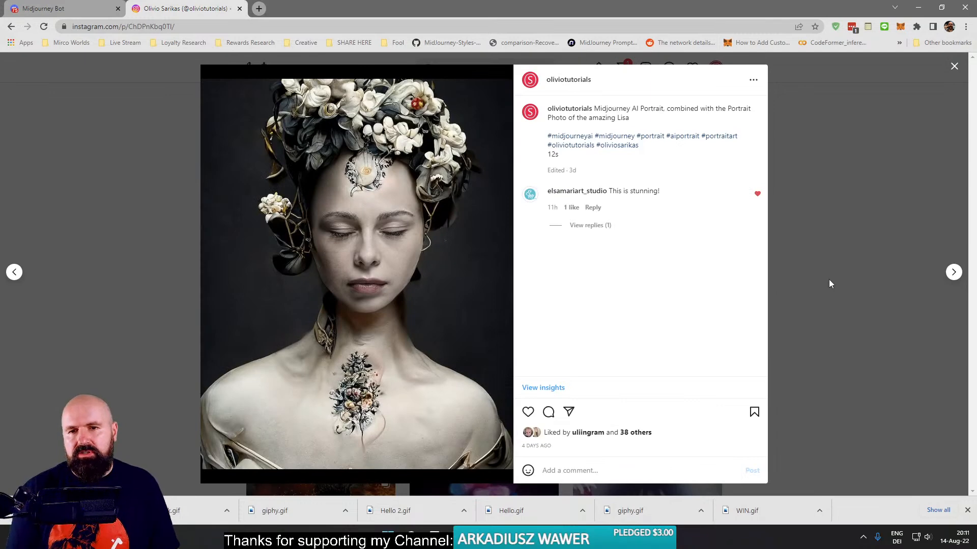
click(838, 239)
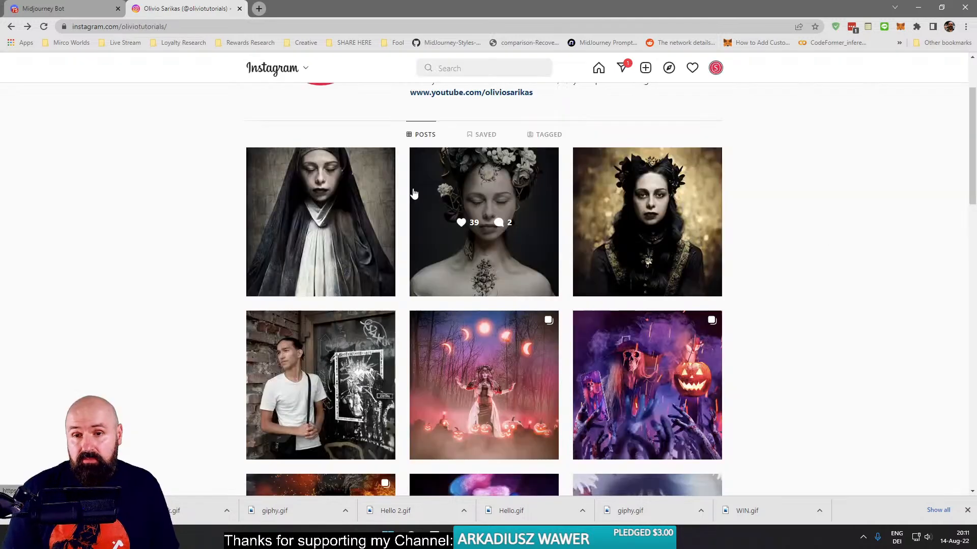
click(377, 194)
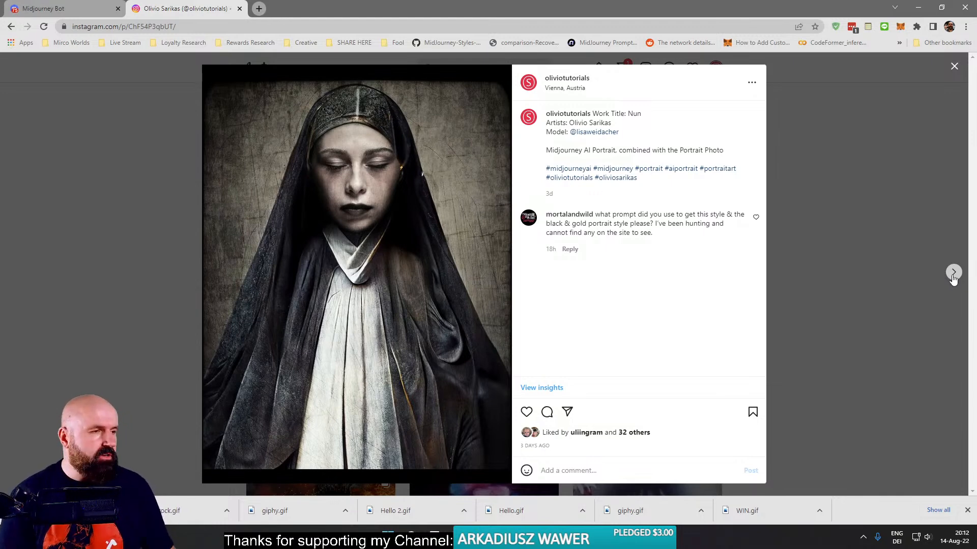
click(137, 188)
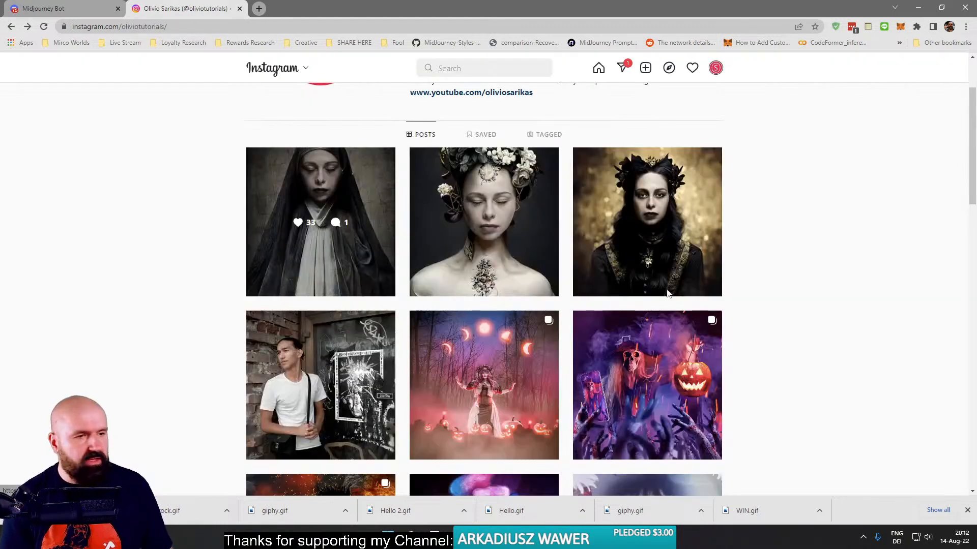
- Bring the live stream's chat window into view to read the viewers' messages, and move it back off the screen
drag(976, 97, 567, 54)
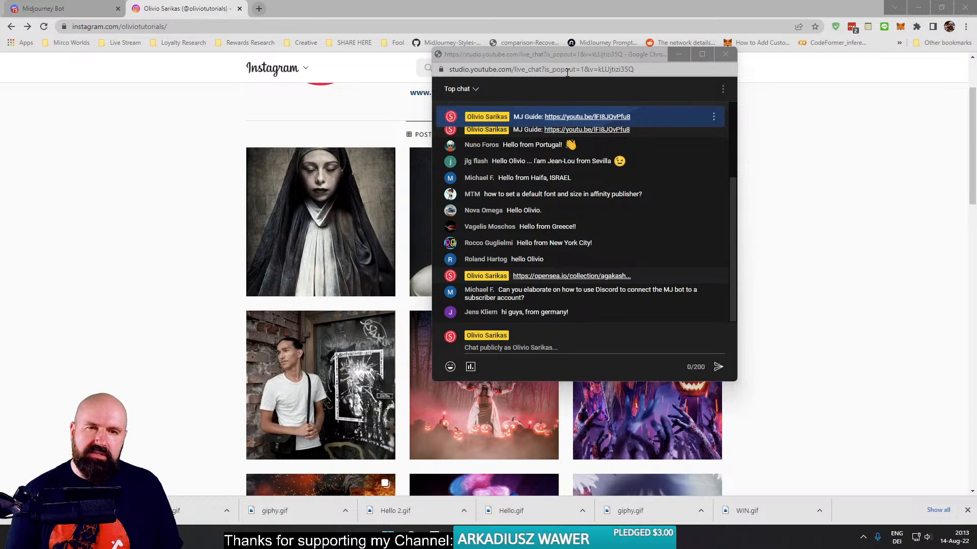
drag(544, 54, 976, 66)
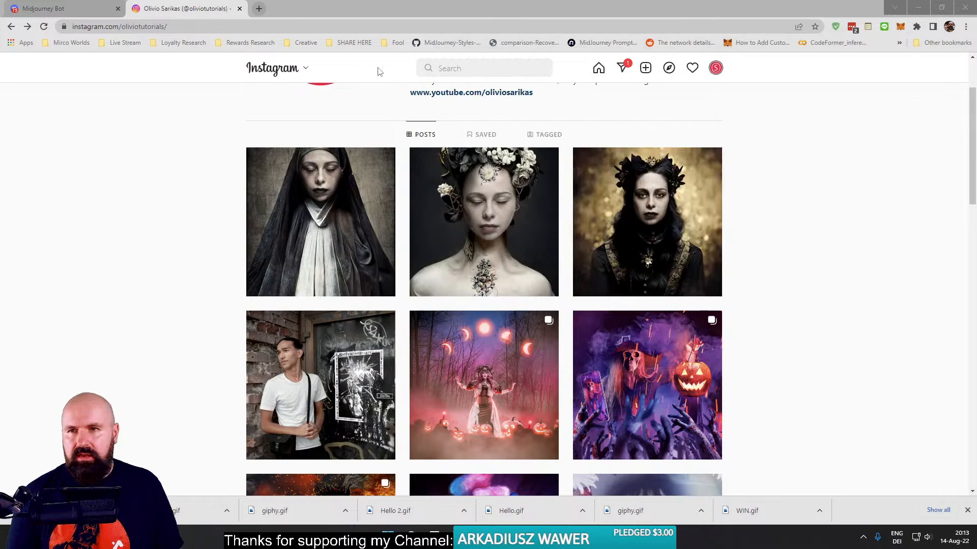
- Switch back to Discord and open the member-support channel on the Midjourney server
click(44, 8)
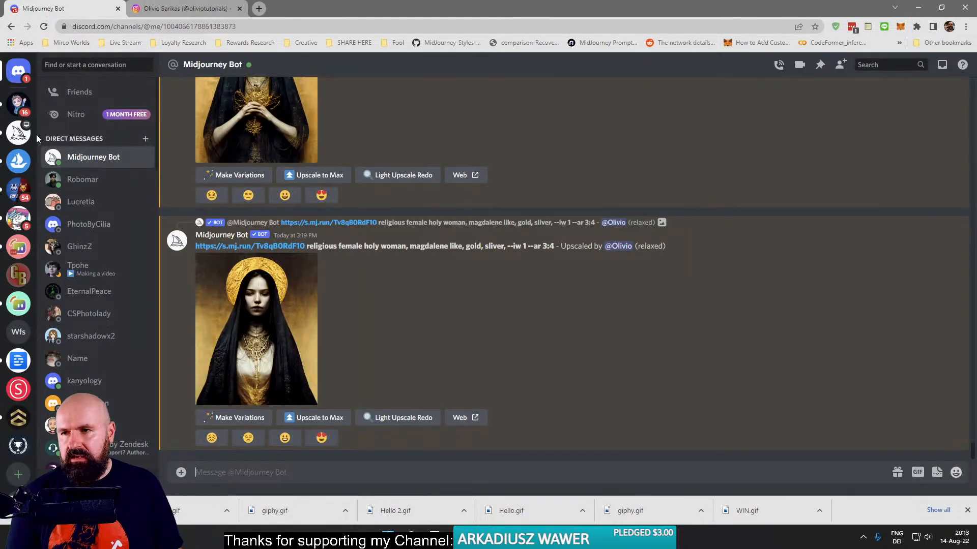
click(19, 134)
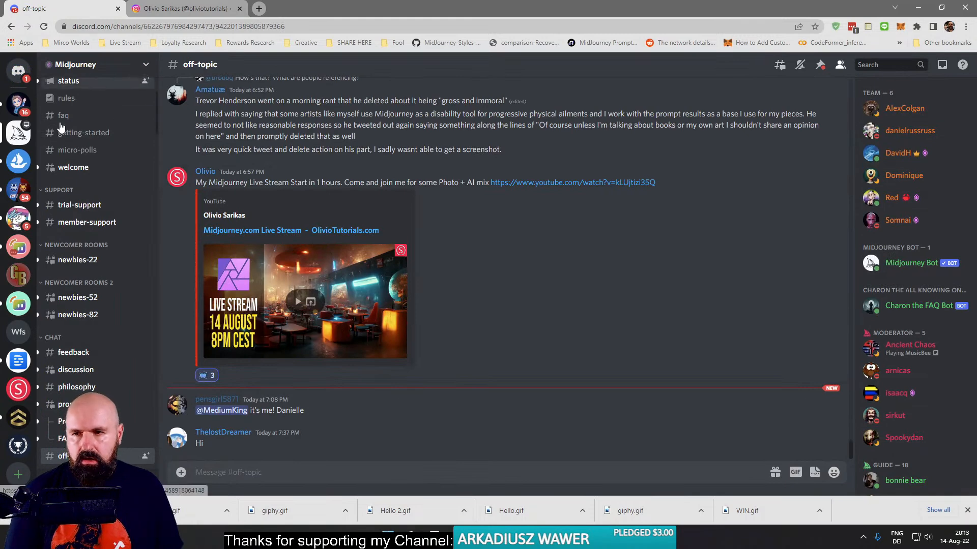
click(104, 222)
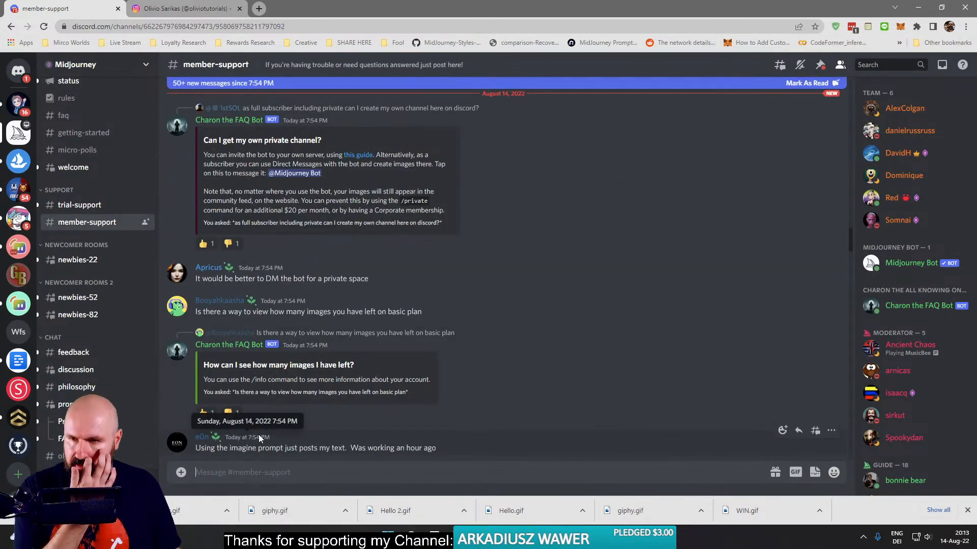
- Run the Midjourney bot's /help command in the member-support channel
click(224, 472)
text(/he)
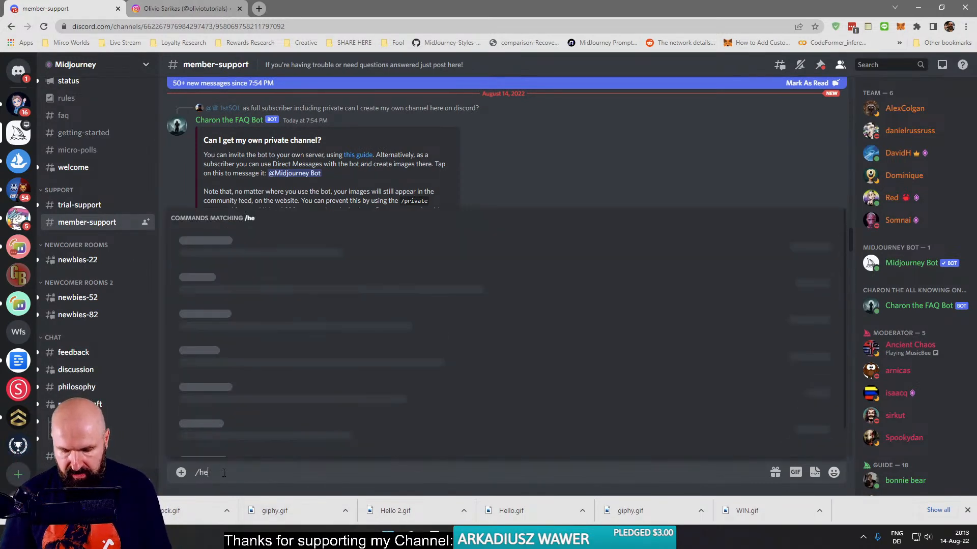
text(lp)
key(Tab)
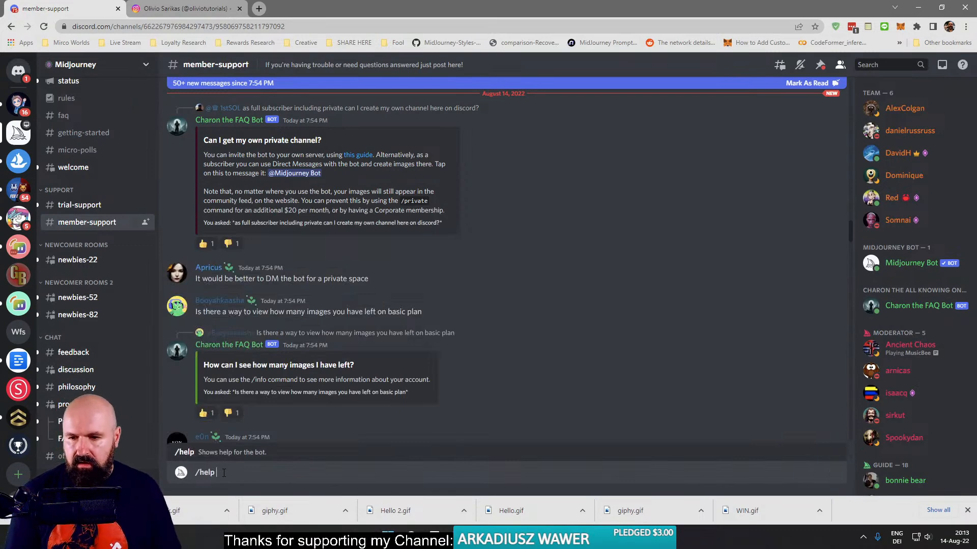
key(Return)
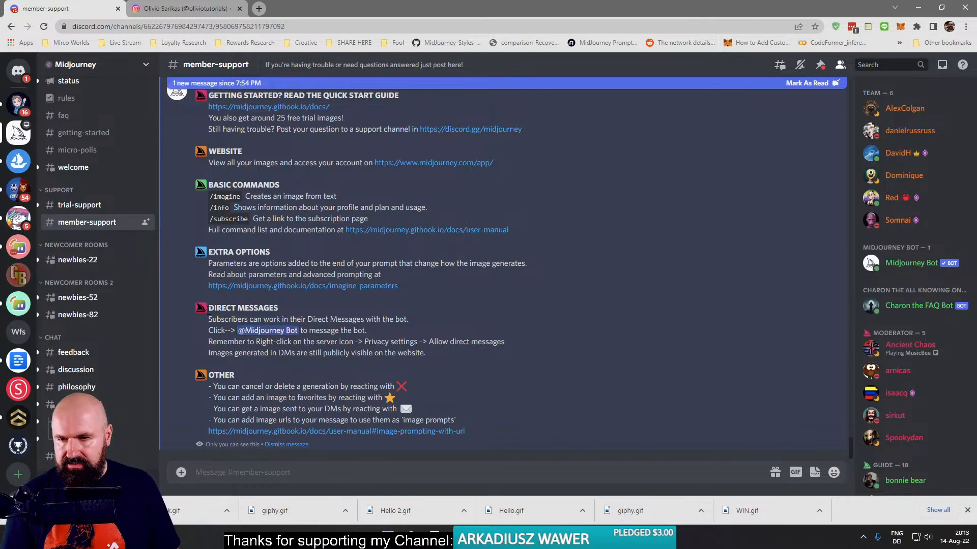
- Highlight the Direct Messages section of the bot's help text, clear the highlight, and dismiss the help message
drag(208, 319, 459, 371)
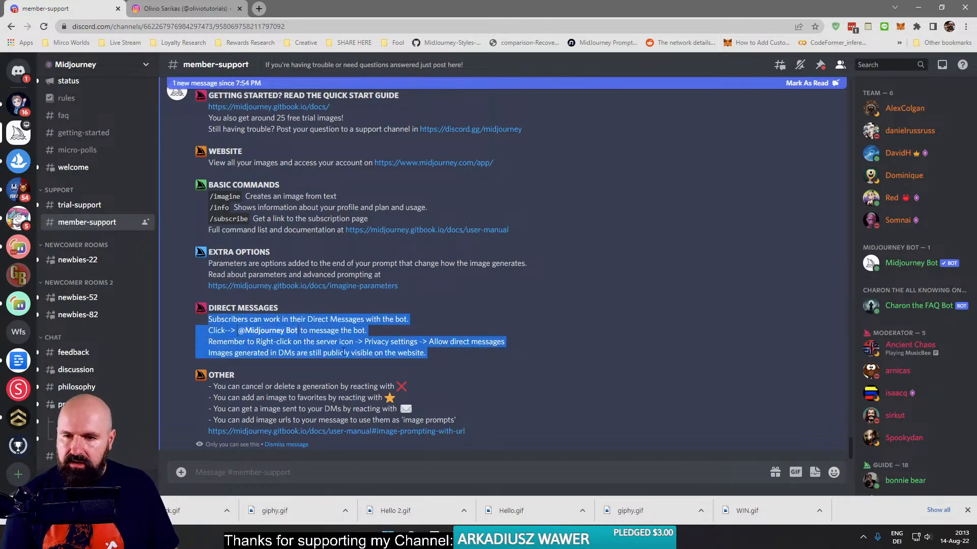
click(334, 353)
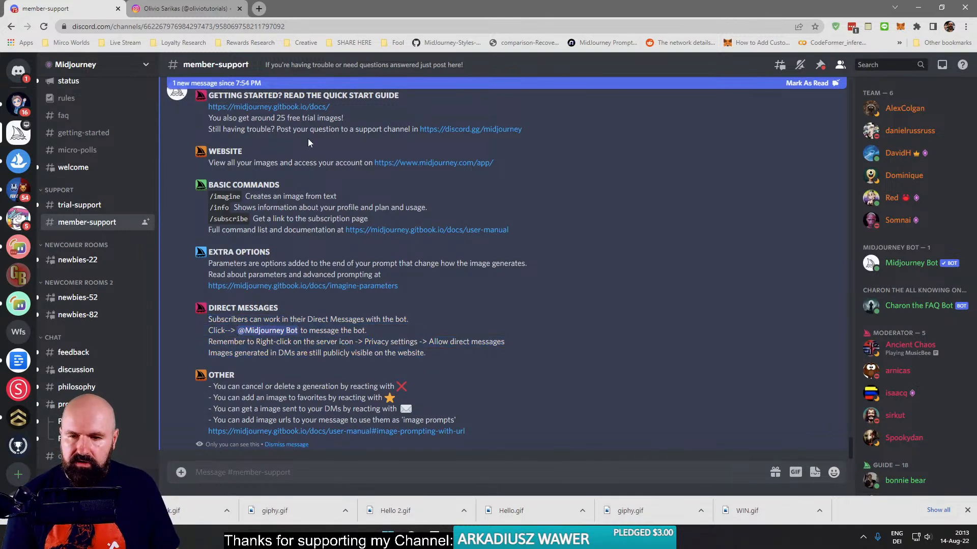
click(300, 445)
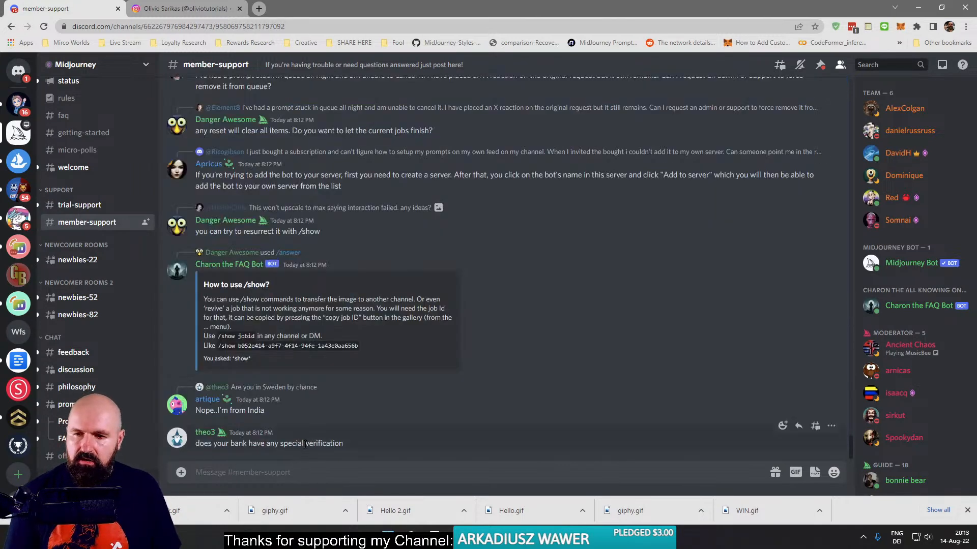
- Open the Midjourney Bot direct messages, search the reaction emojis for "cros" on the haloed woman image, and close the picker without reacting
click(18, 70)
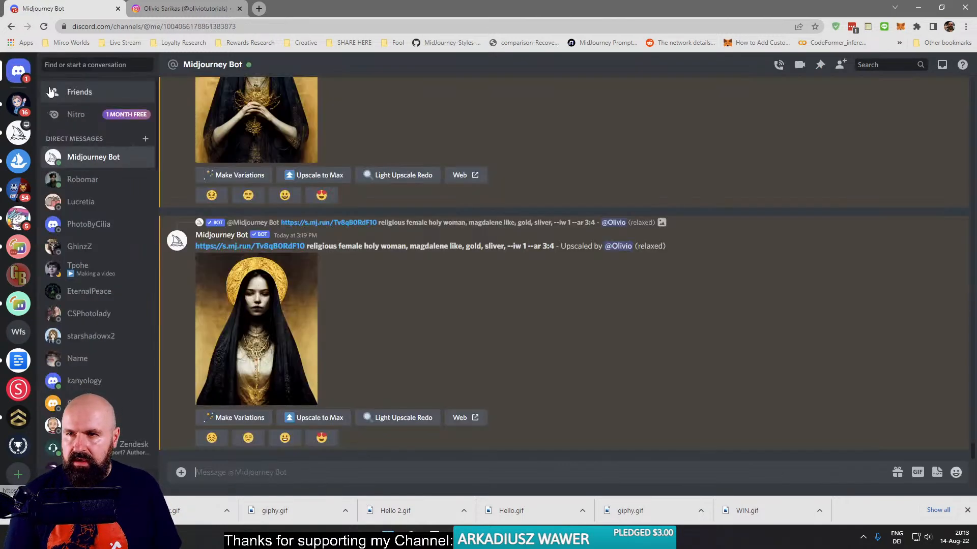
right_click(263, 289)
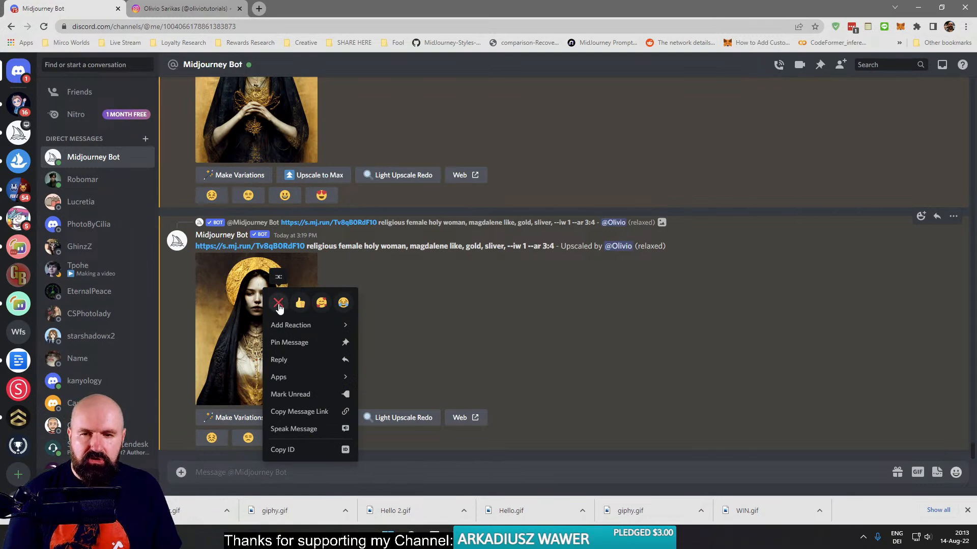
mouse_move(327, 333)
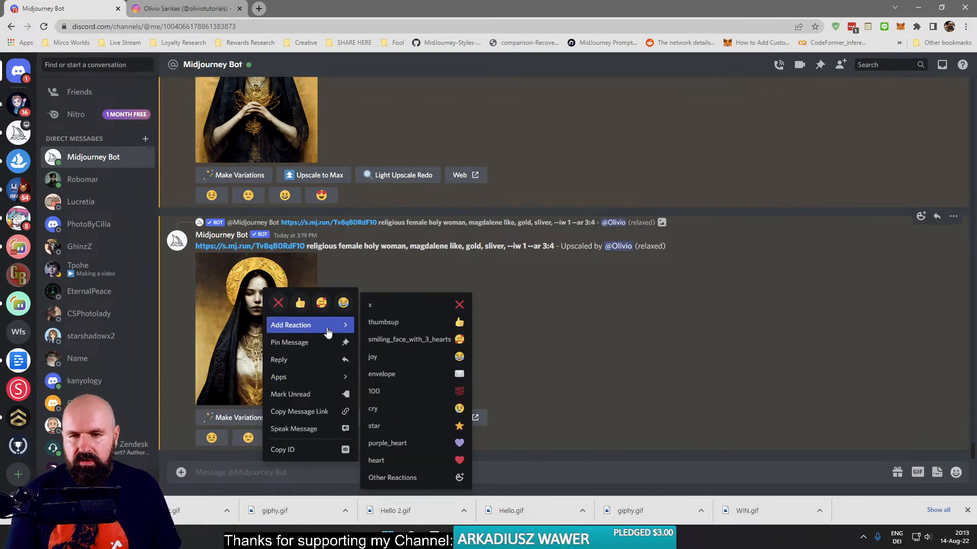
click(459, 477)
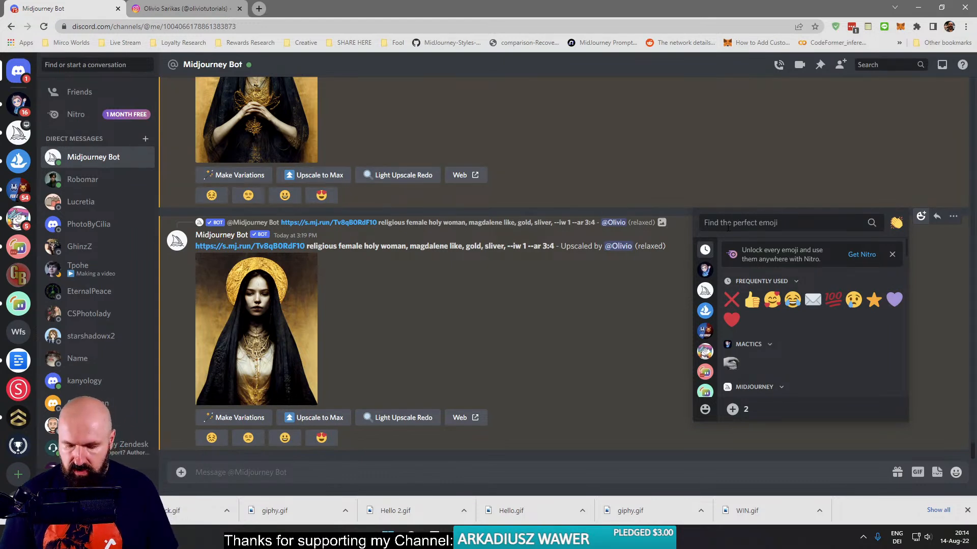
text(cros)
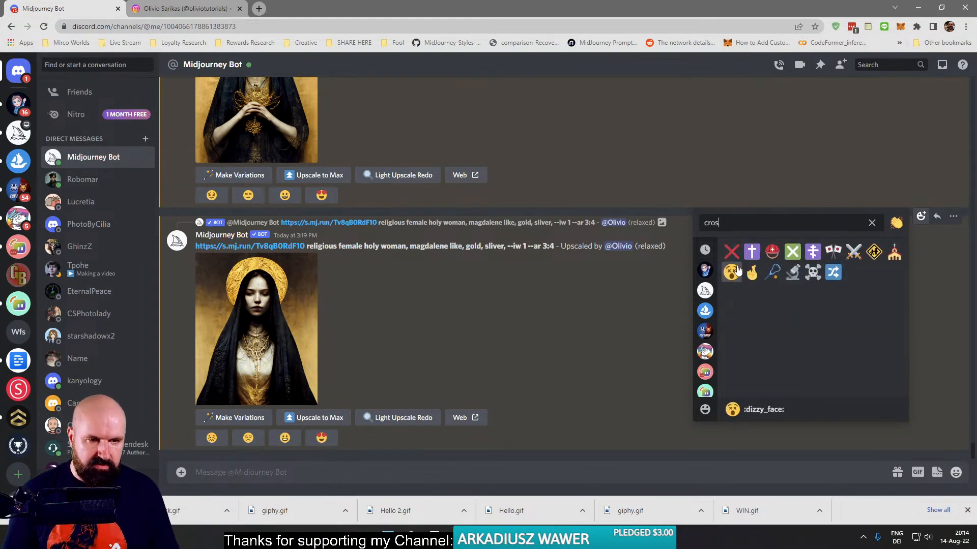
click(585, 342)
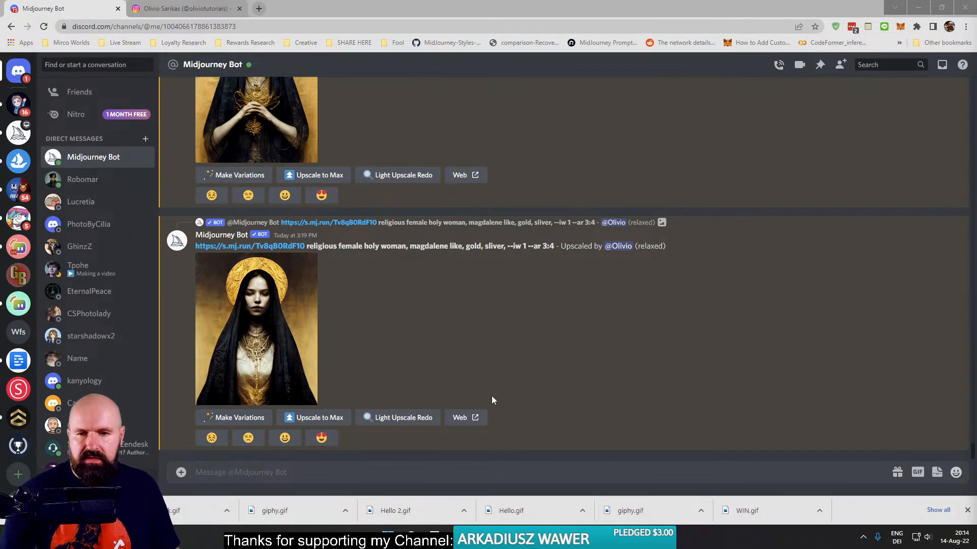
- Open the haloed woman image on the Midjourney website and browse the home gallery of the account's generated images
click(466, 417)
click(537, 313)
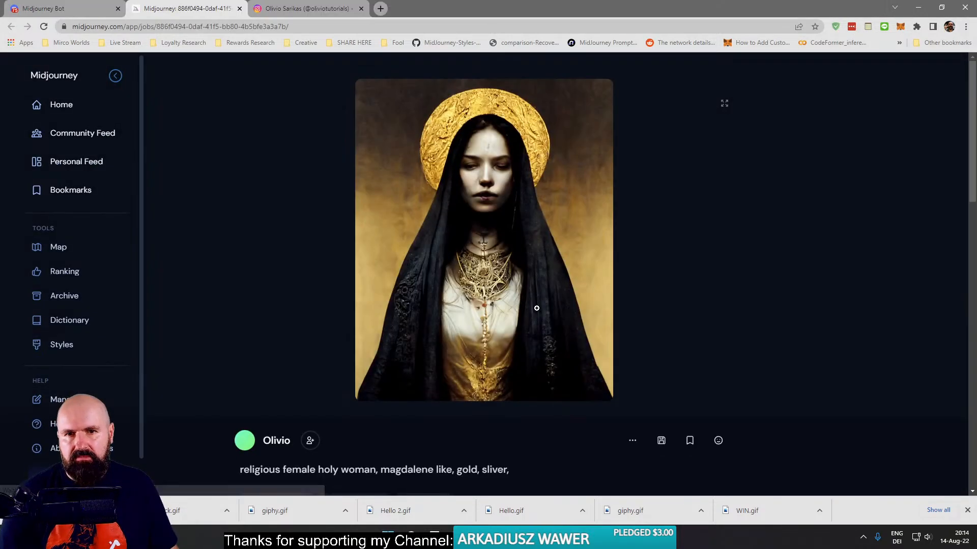
click(65, 108)
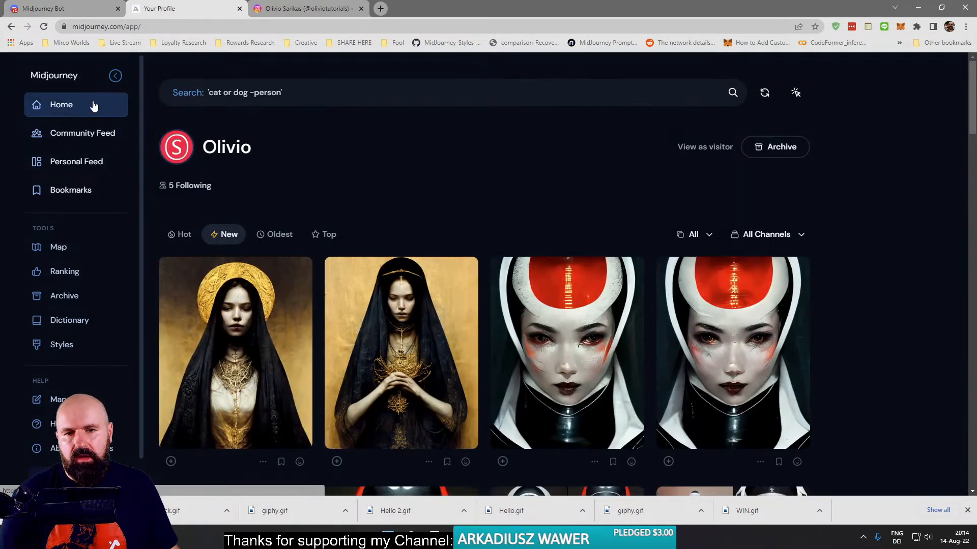
scroll(461, 366, down, 8)
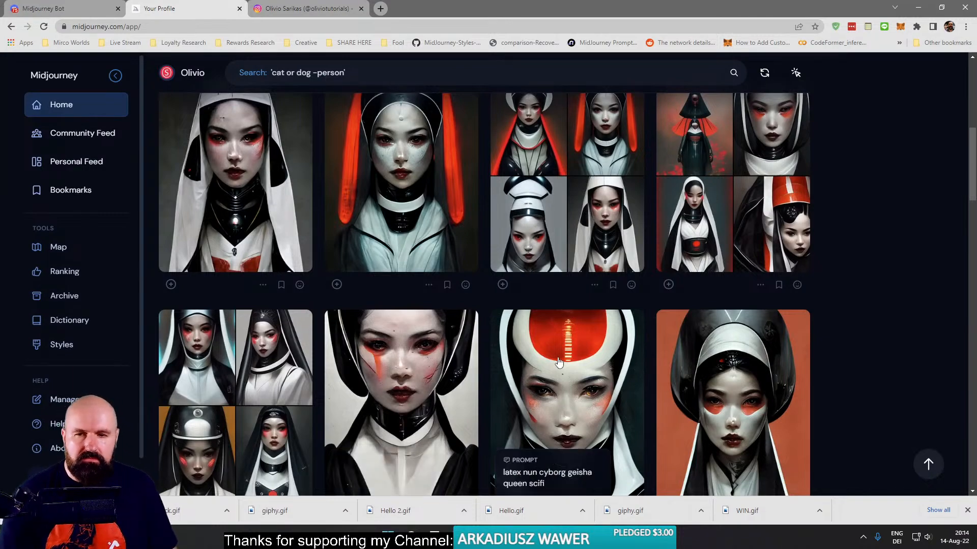
scroll(556, 371, down, 6)
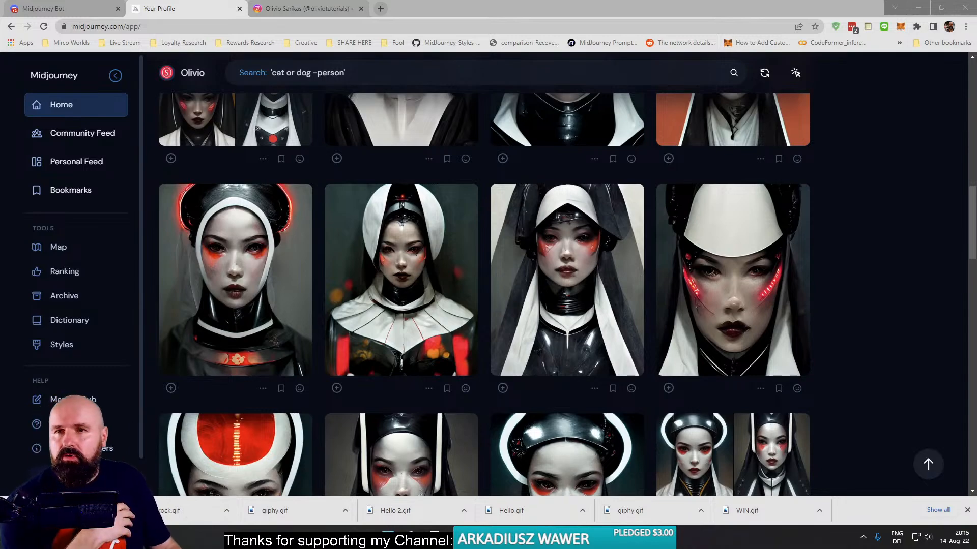
- Return to the Midjourney Bot conversation in Discord, and hide the browser's downloads bar and bookmarks bar
click(62, 9)
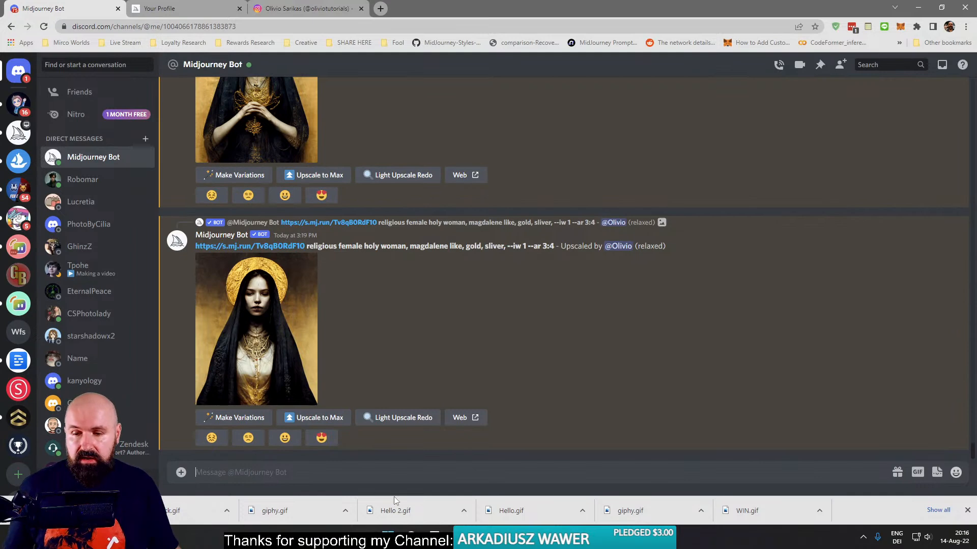
click(967, 511)
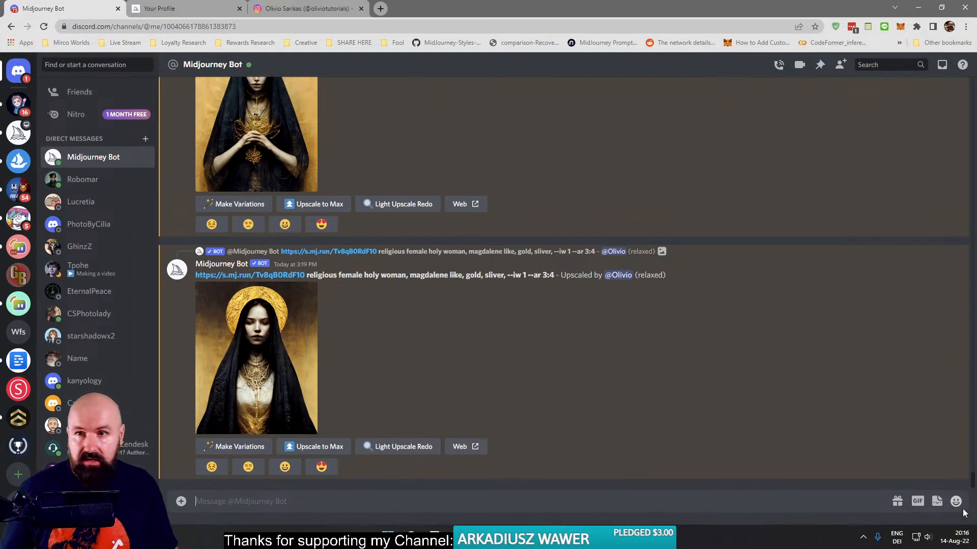
click(966, 27)
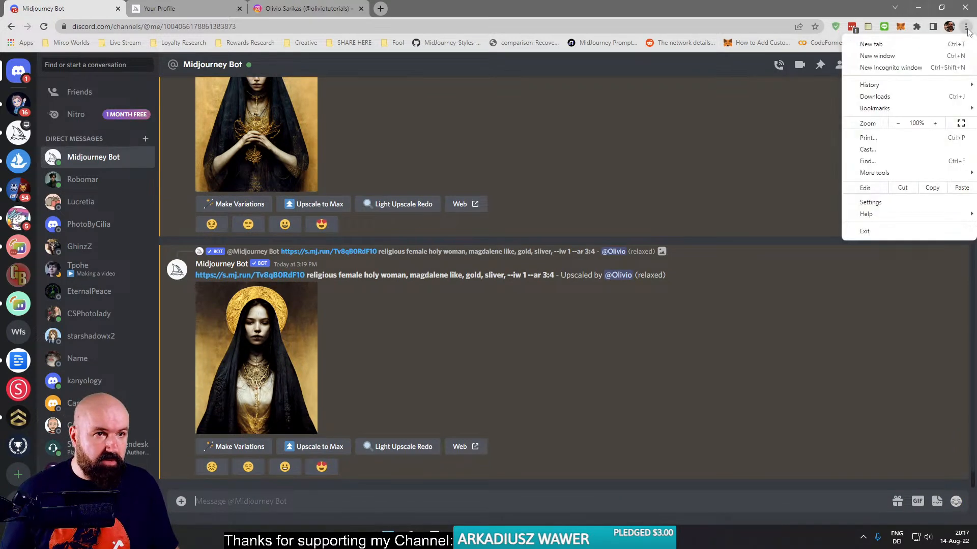
mouse_move(931, 108)
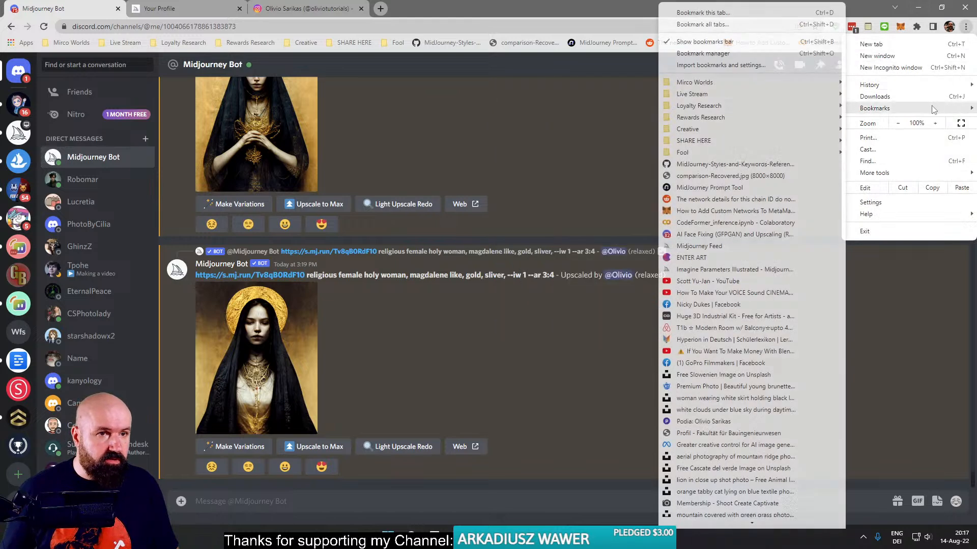
click(692, 42)
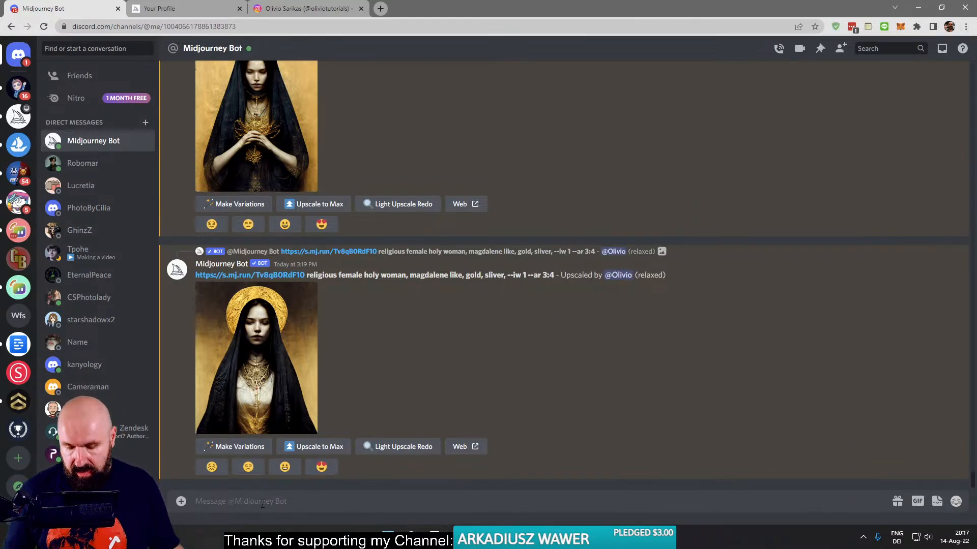
- Start an /imagine command in the Midjourney Bot conversation with the prompt word "portrait"
text(/)
key(Return)
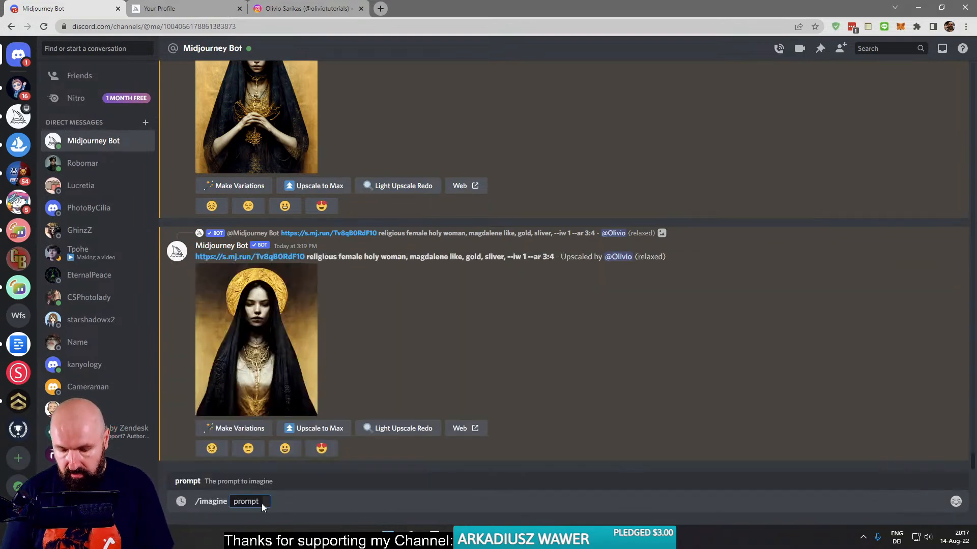
text(port)
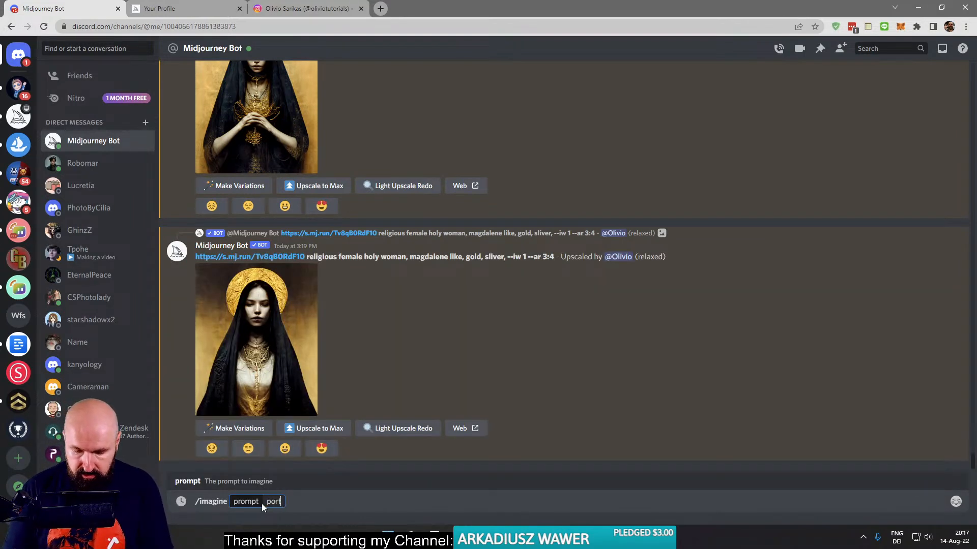
text(rait)
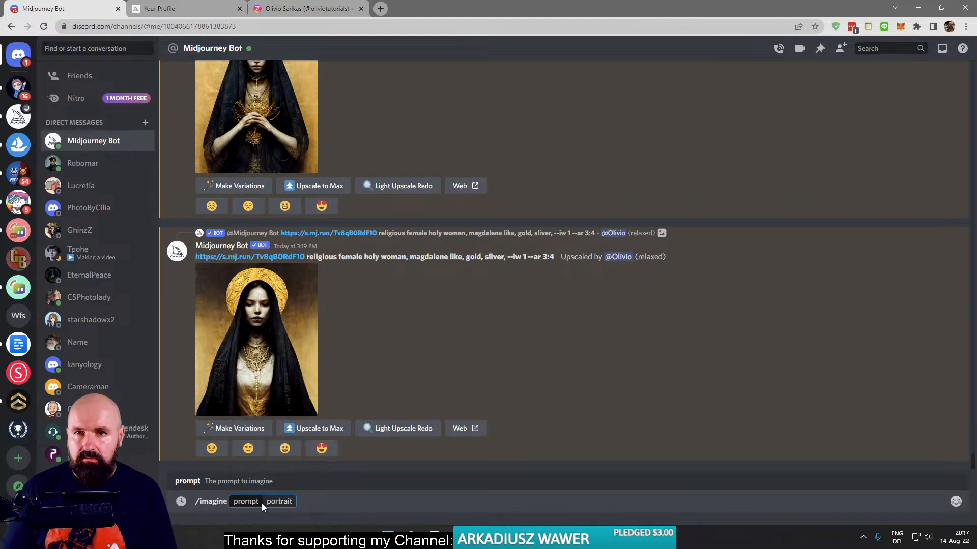
- Look up the English translation of "legasthenie" on Google in a new browser tab, and close that tab
click(380, 8)
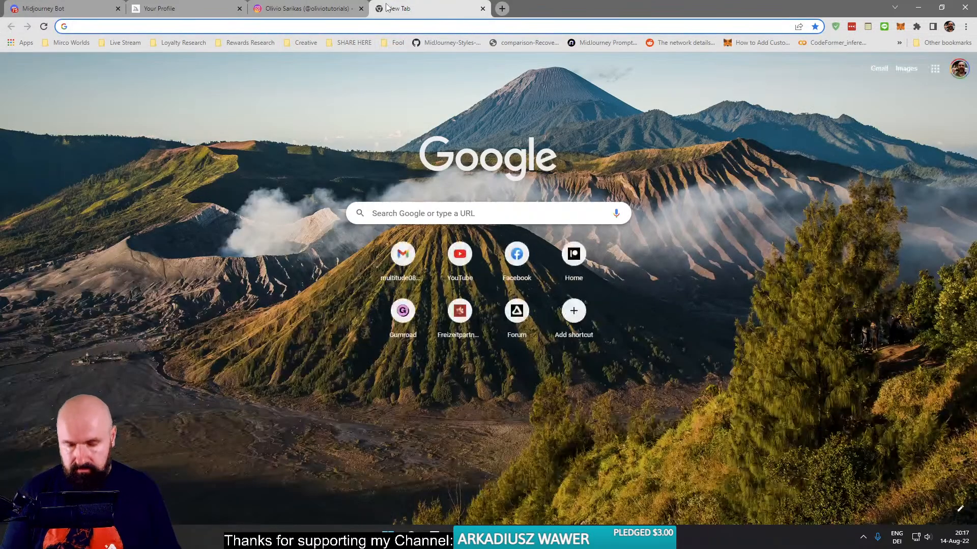
text(legasten)
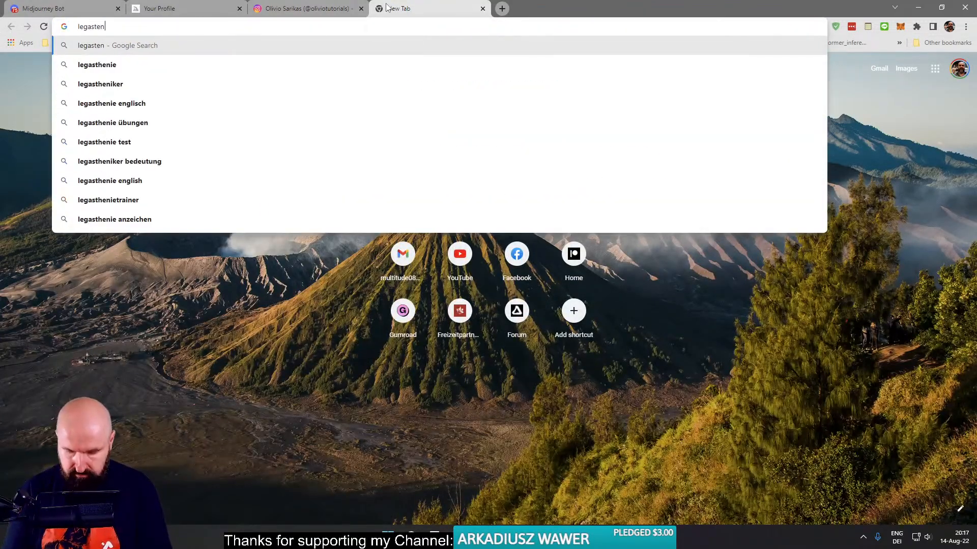
text(ie en)
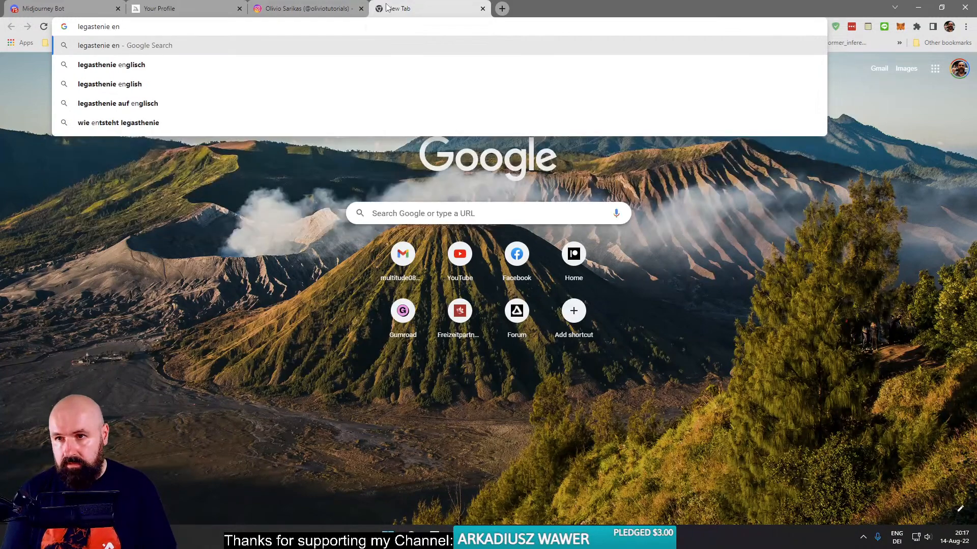
key(Down)
key(Return)
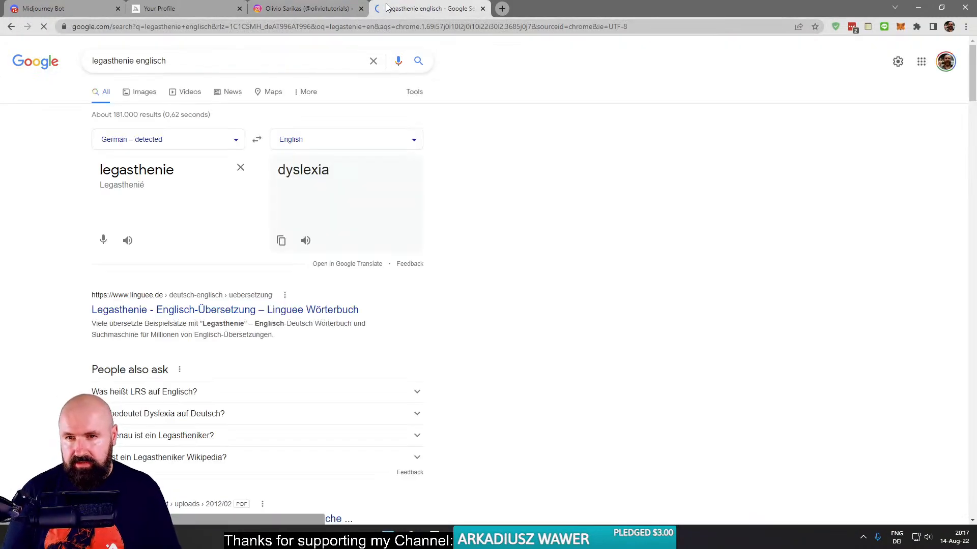
key(ctrl+w)
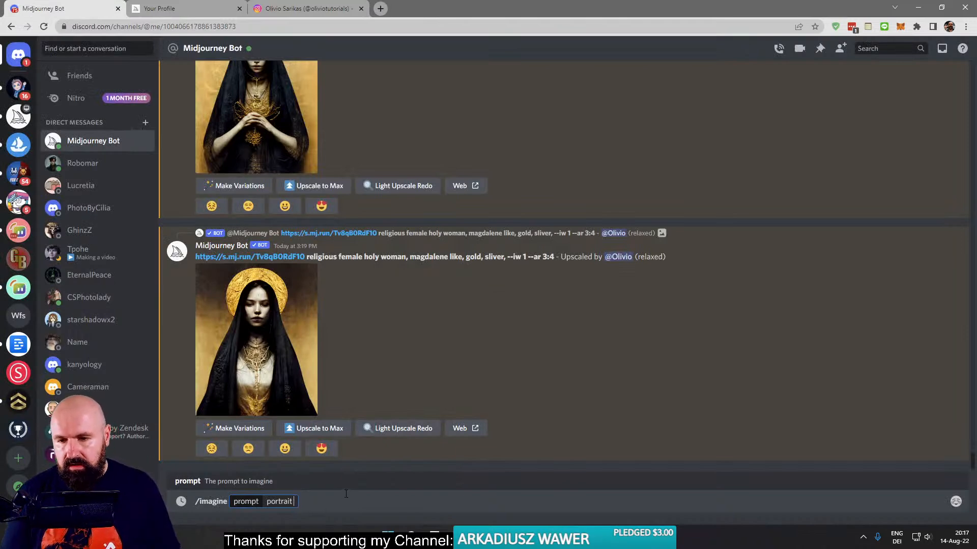
- Complete the prompt as "portrait style of van gogh", submit it, and view the generated image grid enlarged
text(in)
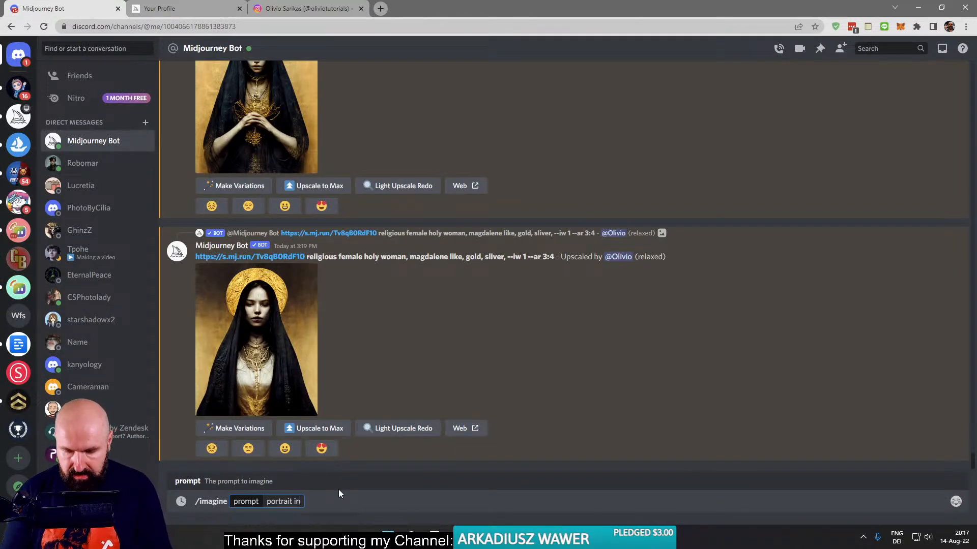
key(BackSpace)
key(BackSpace)
key(BackSpace)
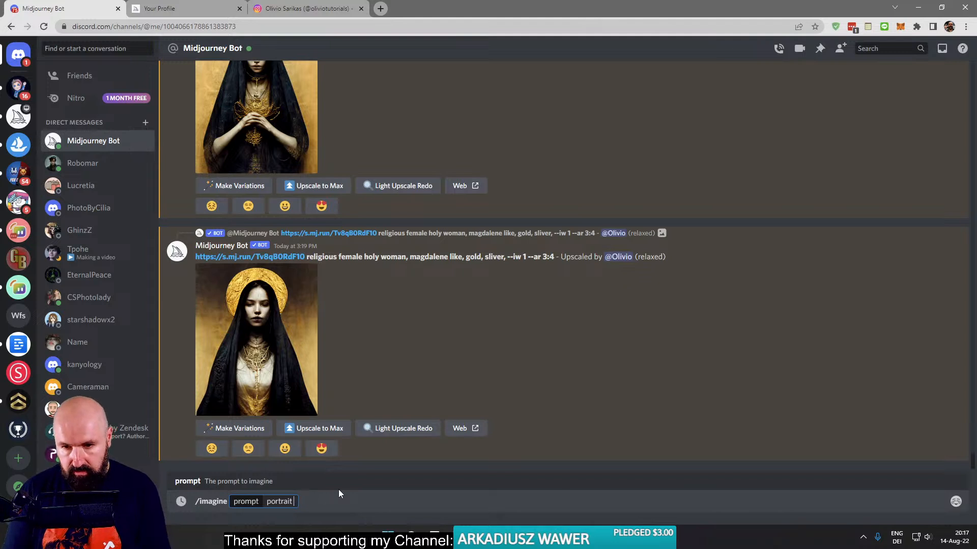
text(style of)
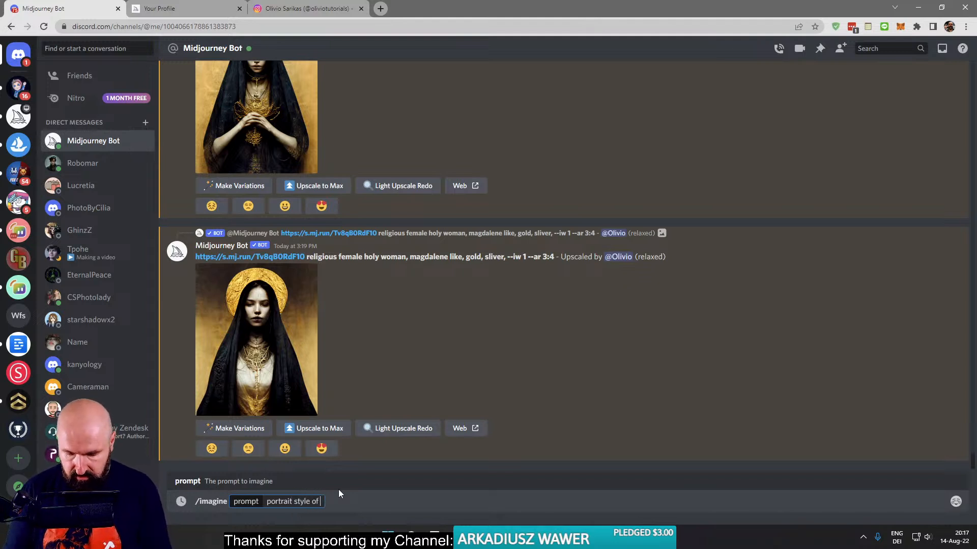
text( van gogh)
key(Return)
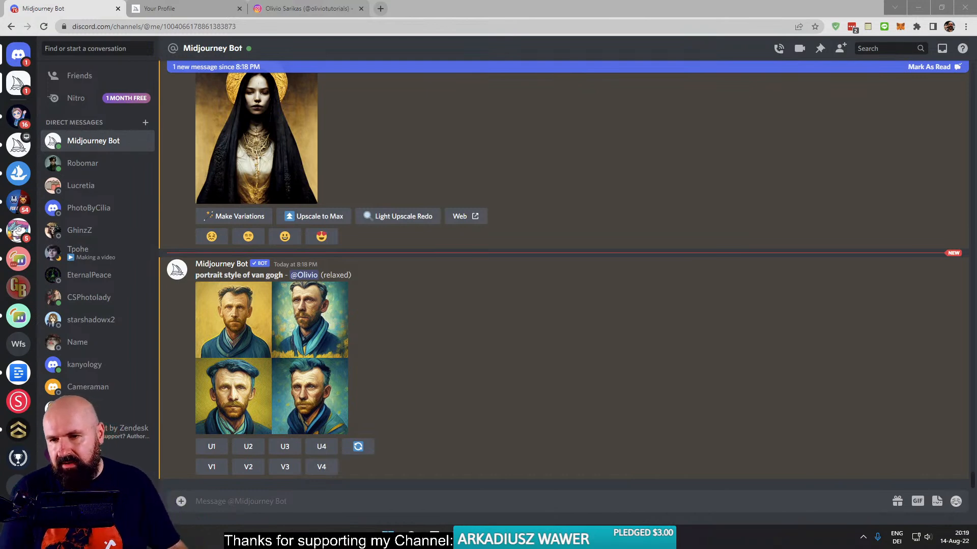
click(273, 353)
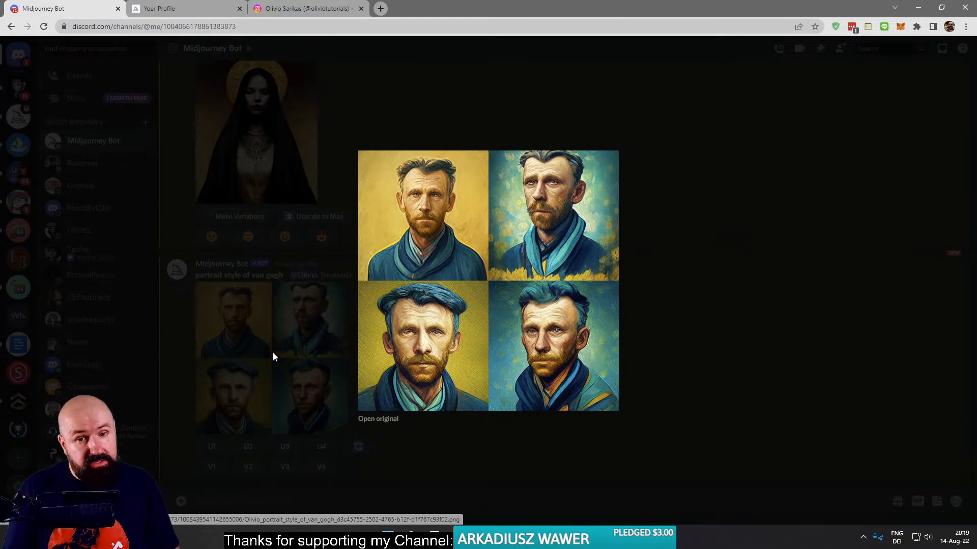
click(272, 352)
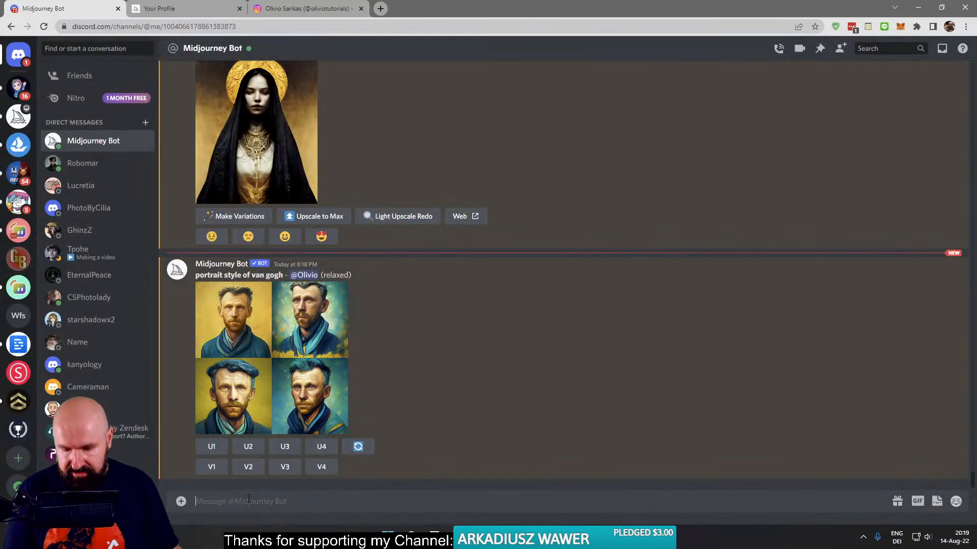
- Generate images with /imagine from the prompt "portrait in the style of van gogh", and highlight "van gogh" in the bot's reply
text(/)
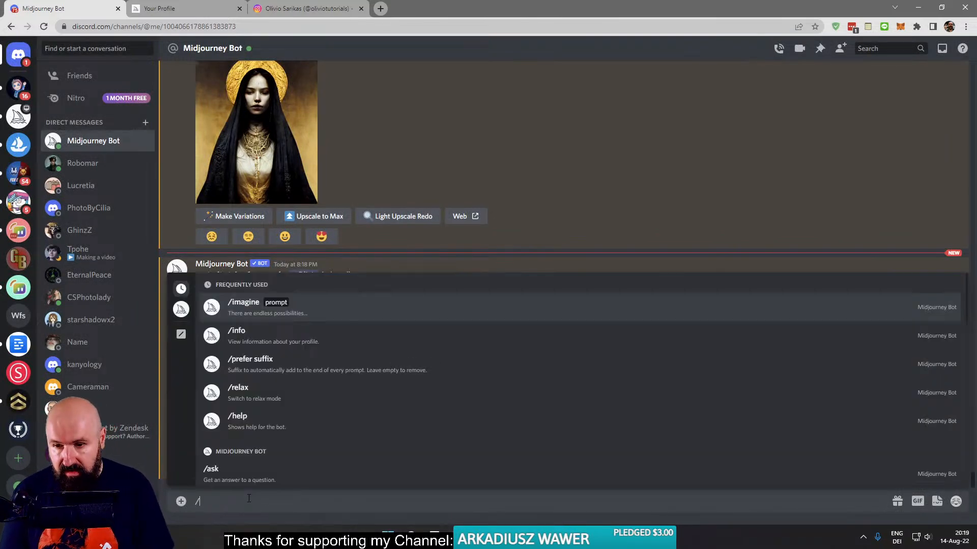
key(Tab)
text(portr)
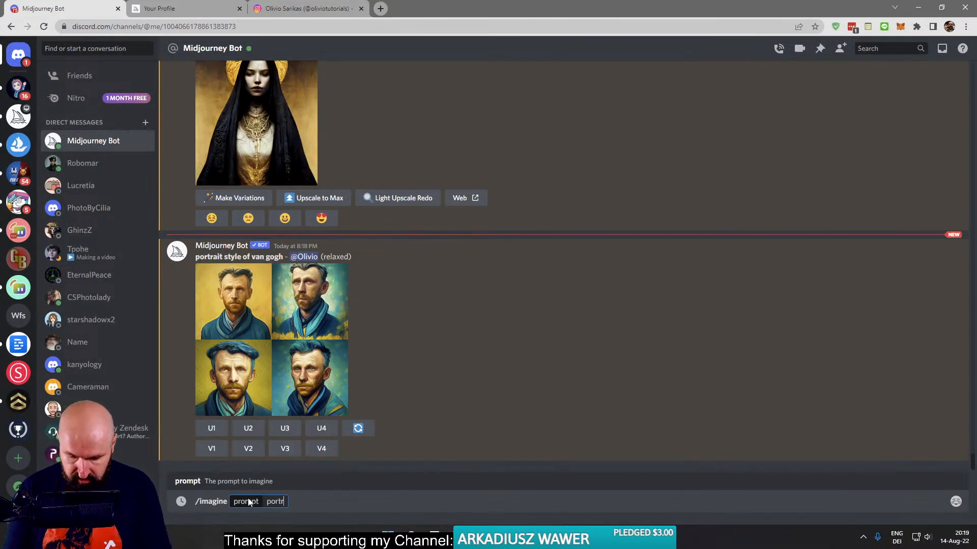
text(ait in the style)
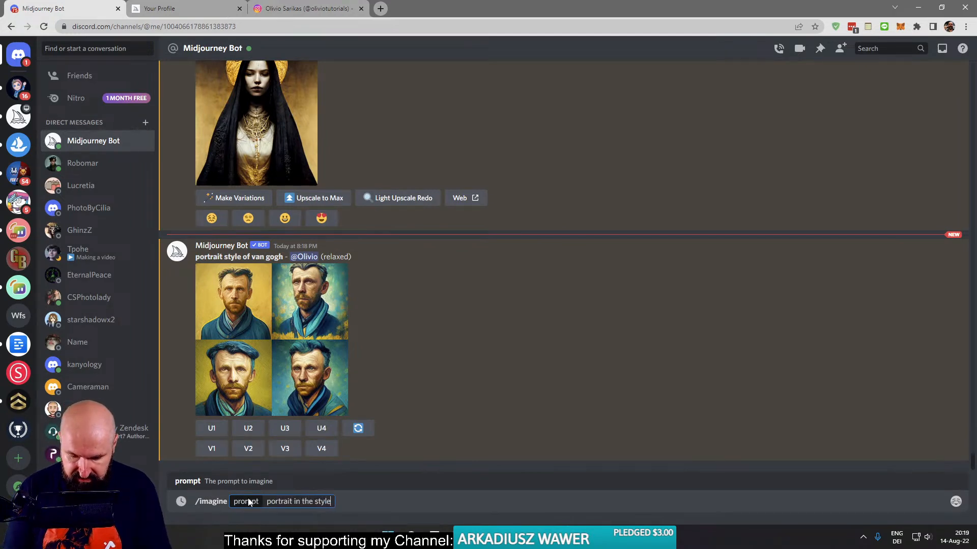
text( of van gogh)
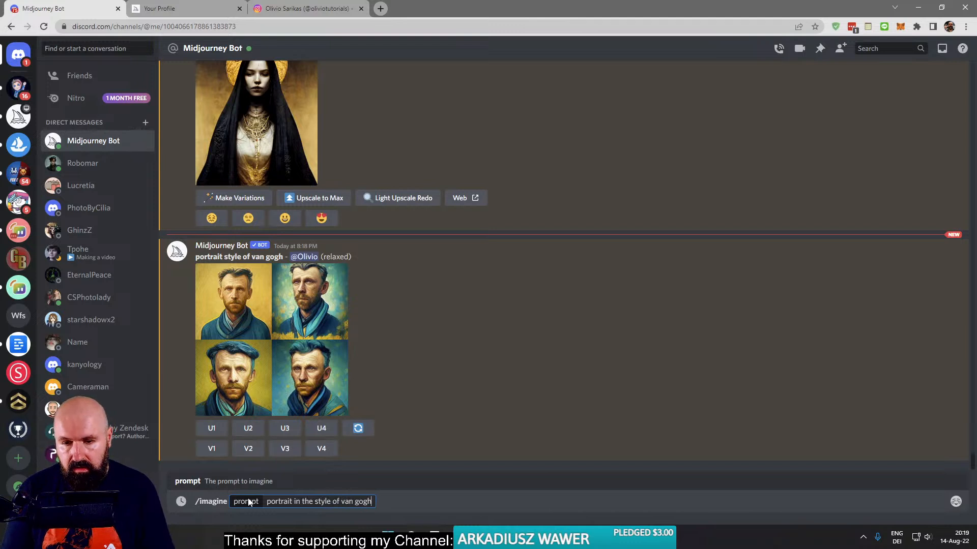
key(Return)
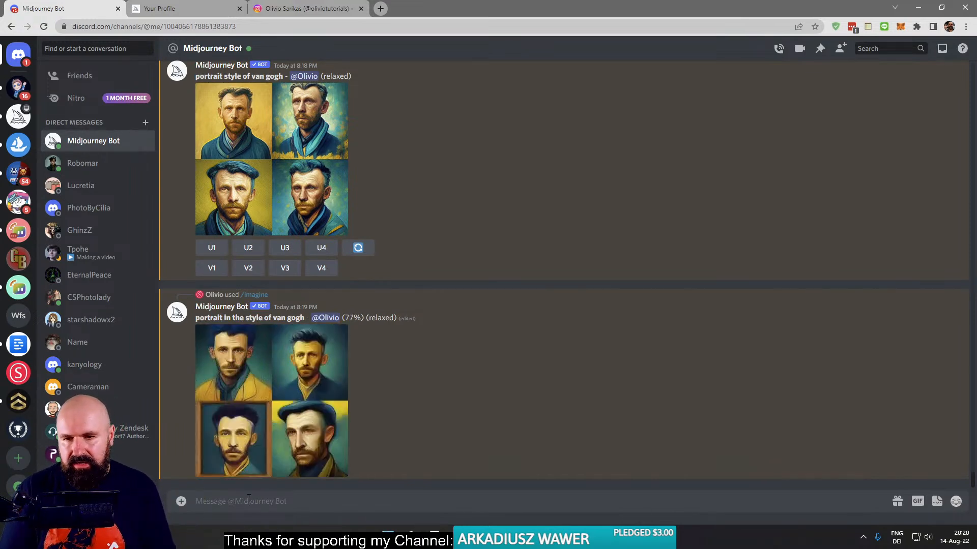
drag(304, 318, 273, 319)
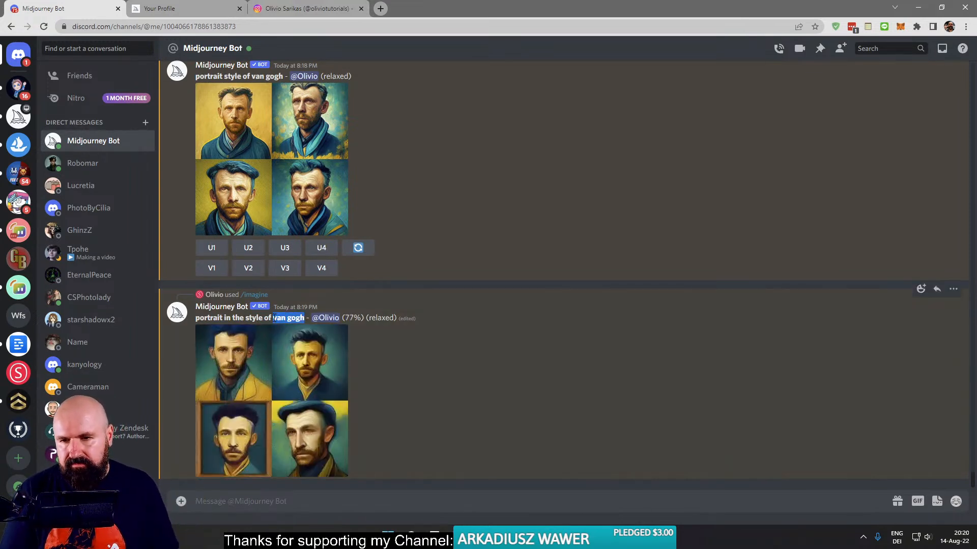
- Search Google for the copied "van gogh" in a new browser tab, select the artist's full name in the results, and close that tab
key(ctrl+c)
key(ctrl+t)
key(ctrl+v)
key(Return)
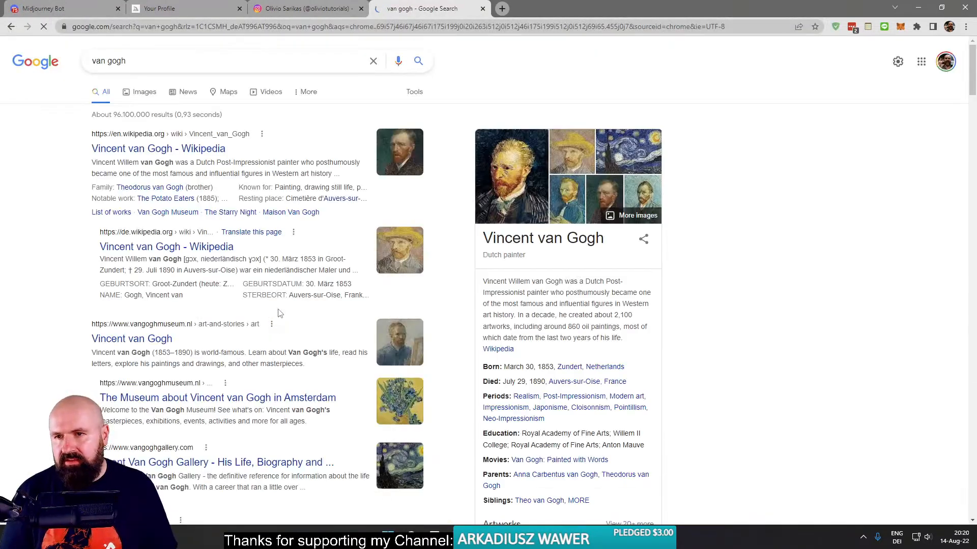
drag(79, 148, 173, 152)
key(ctrl+w)
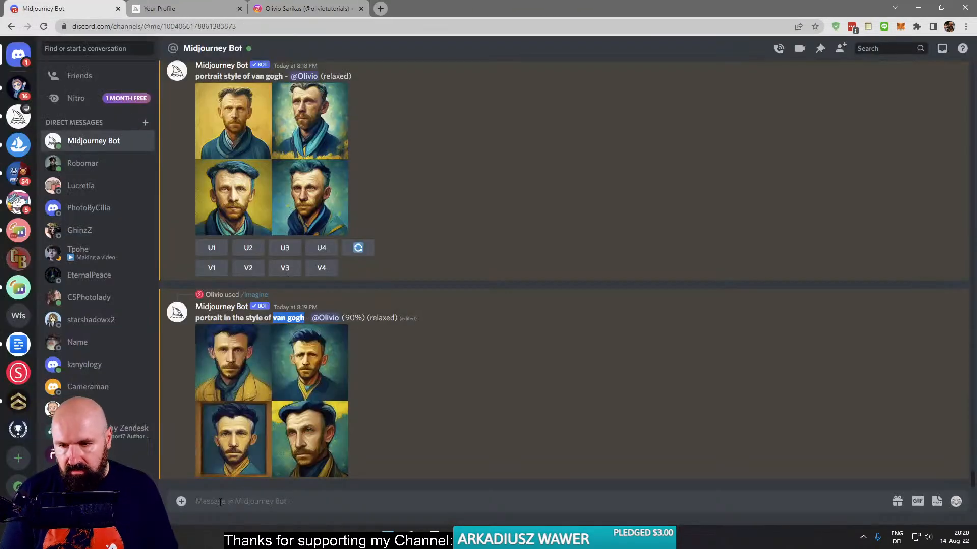
- Generate images with /imagine from the prompt "portrait, style of Vincent van Gogh"
text(/)
key(Return)
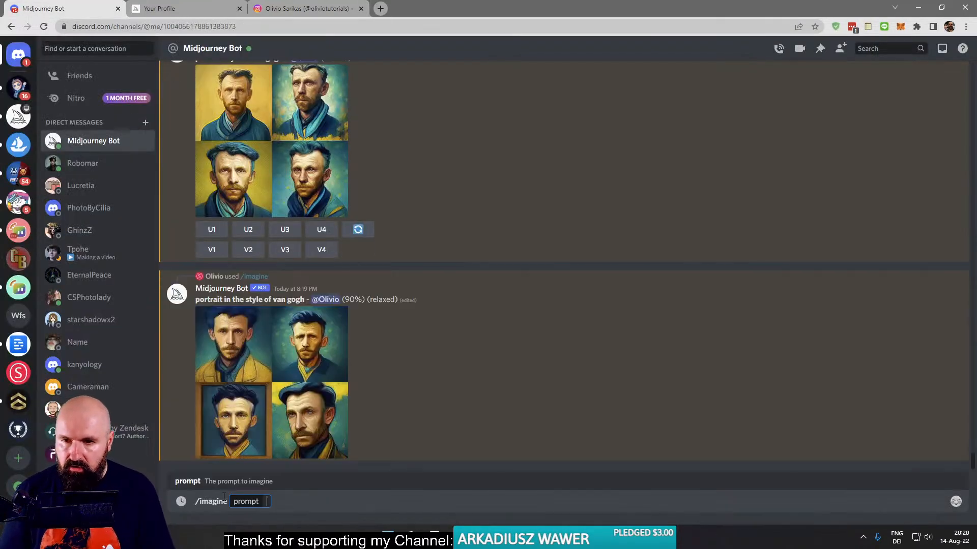
text(por)
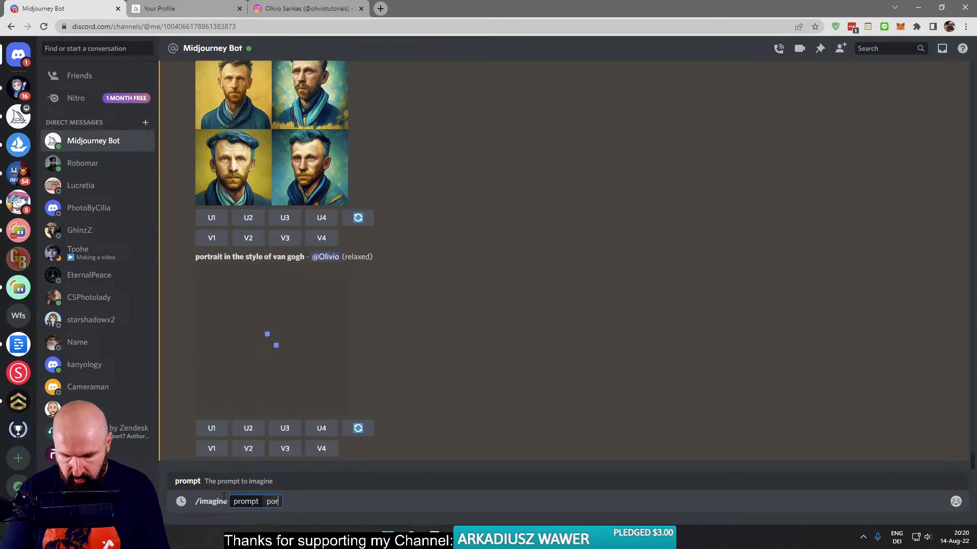
text(trait)
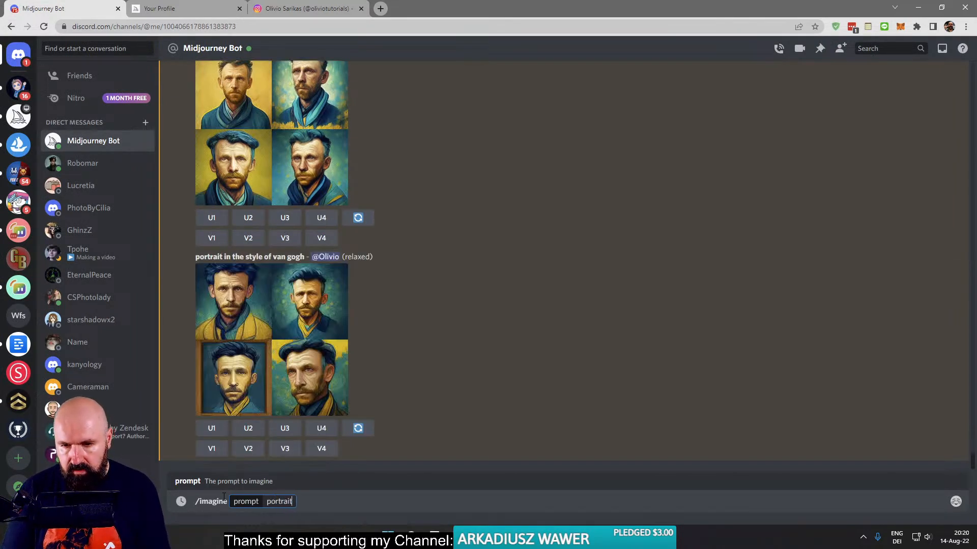
text(, style of Vincent van Gogh)
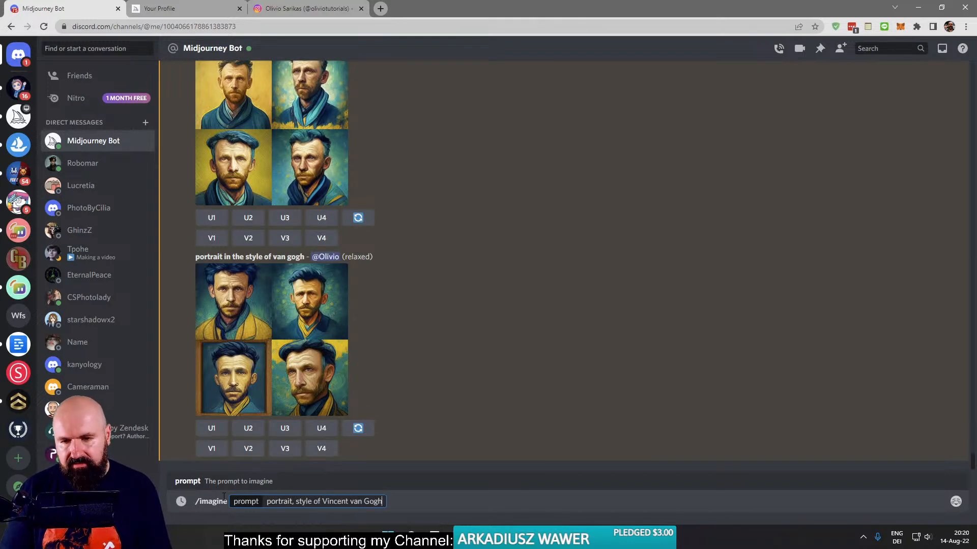
key(Return)
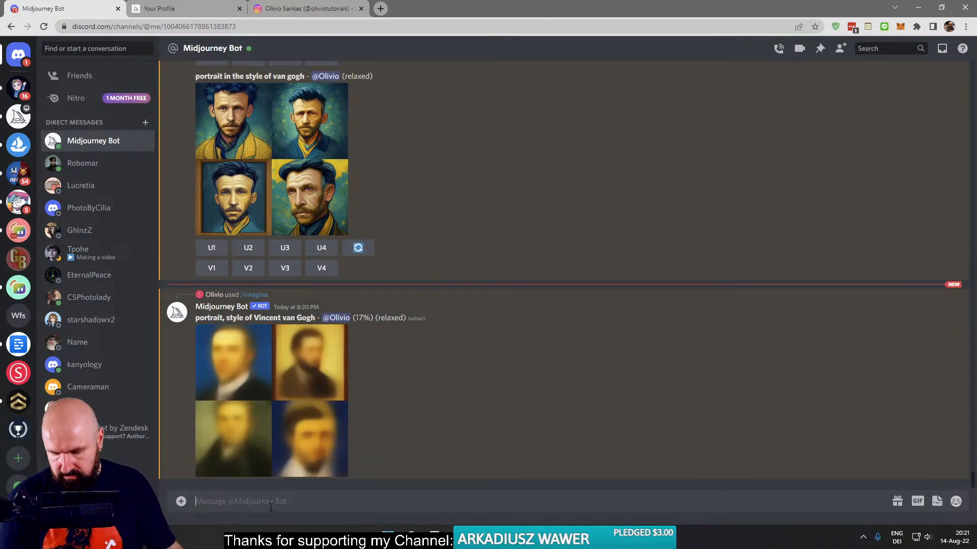
- Generate images with /imagine from the prompt "portrait by Vincent van Gogh"
text(/)
key(Tab)
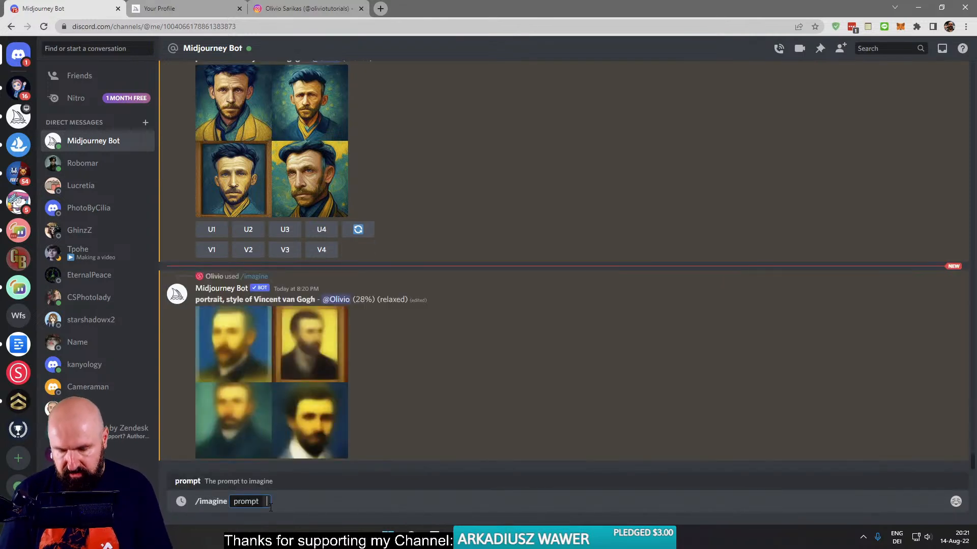
text(portrait)
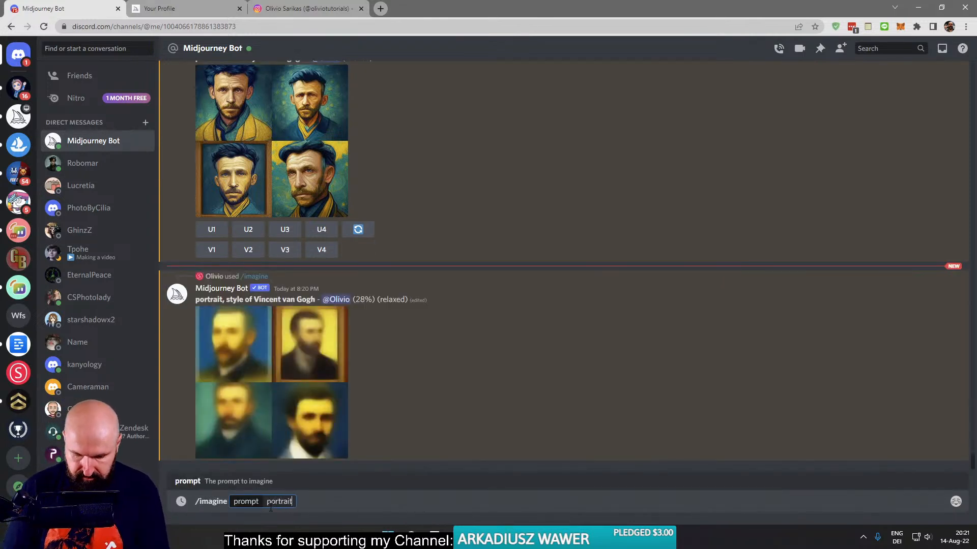
text( by v)
key(BackSpace)
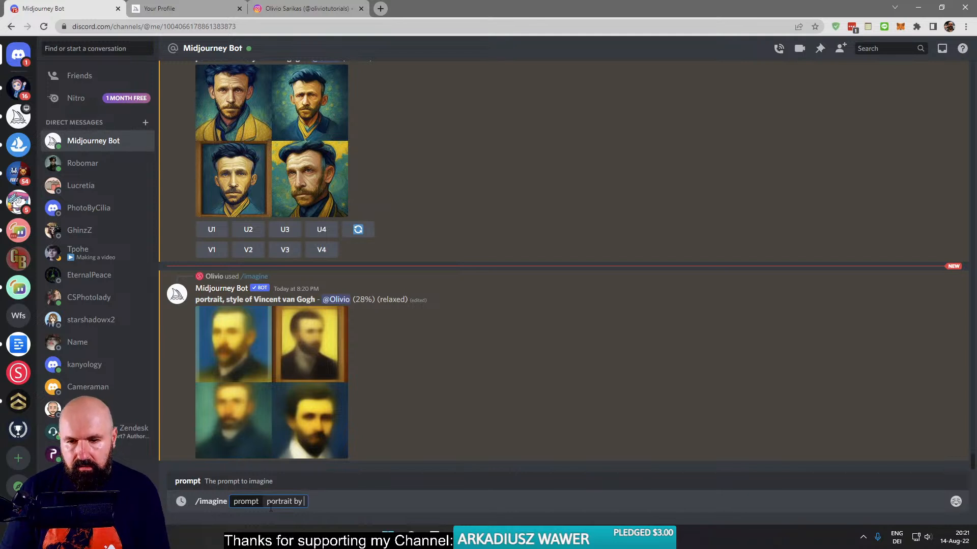
key(ctrl+v)
key(Return)
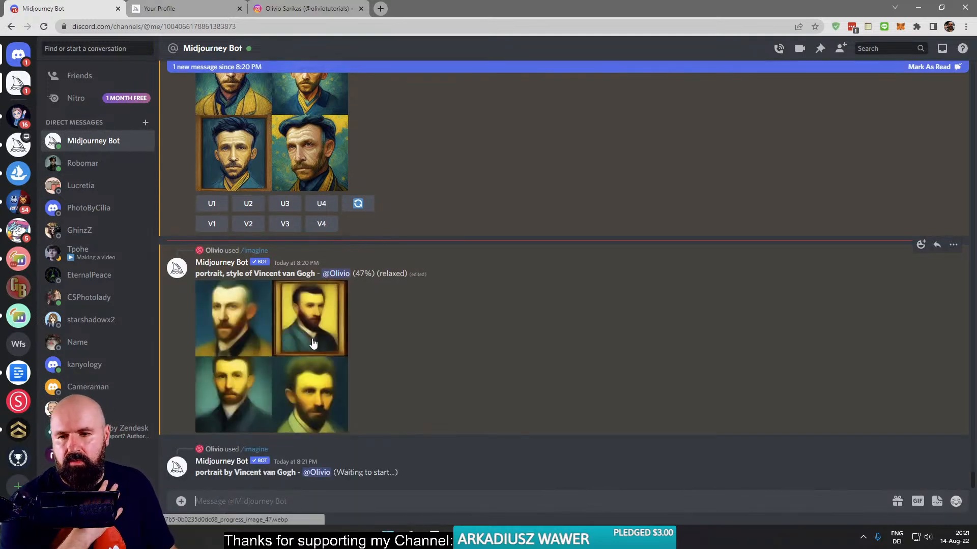
- Remove the "portrait style of van gogh" and "portrait in the style of van gogh" results by adding the red X reaction to each
scroll(294, 313, up, 7)
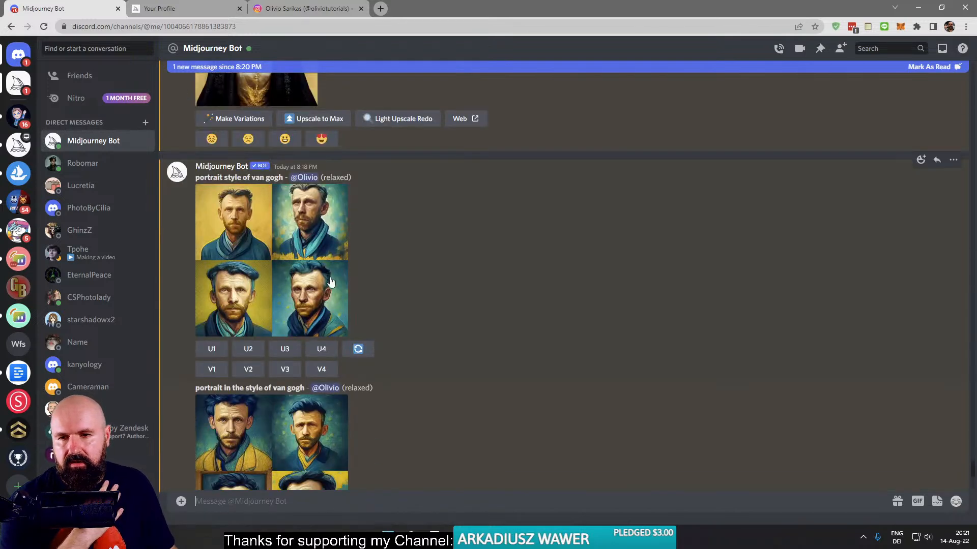
right_click(259, 223)
key(Escape)
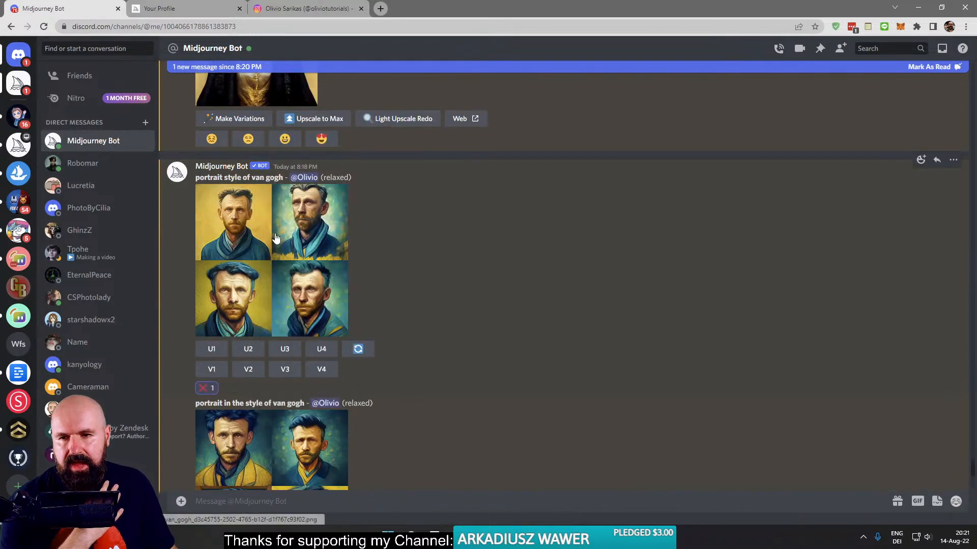
scroll(323, 254, down, 4)
right_click(236, 206)
click(259, 219)
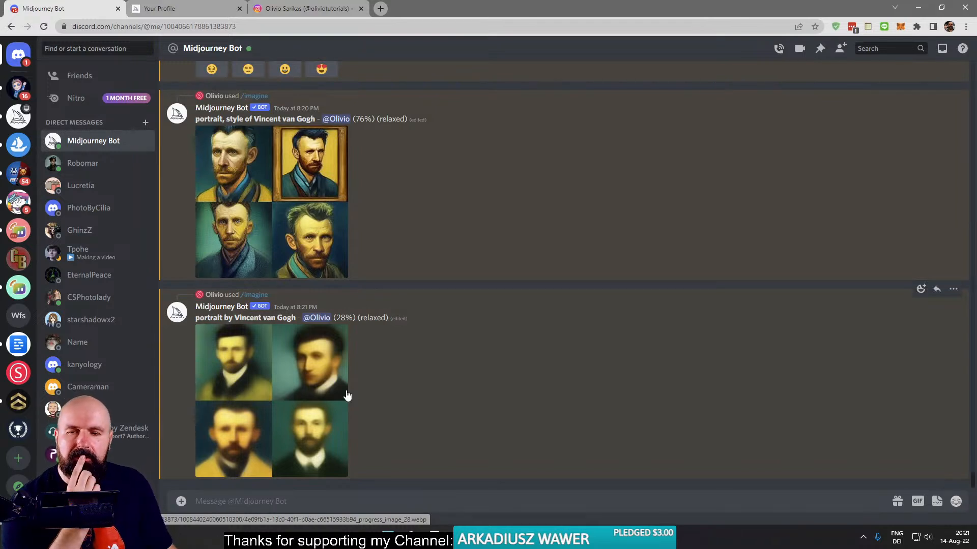
- Generate images with /imagine from the prompt "landscape by Vincent van Gogh"
click(219, 507)
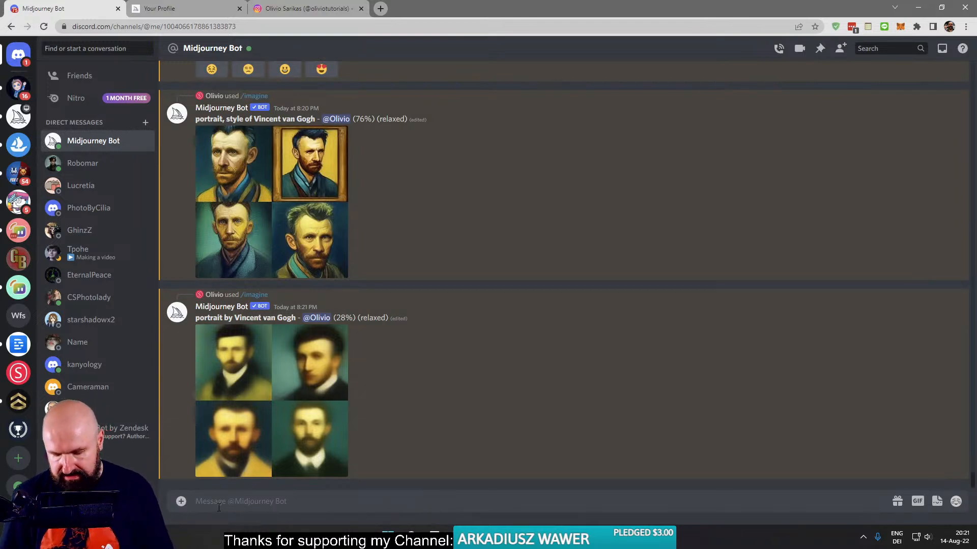
text(/)
key(Return)
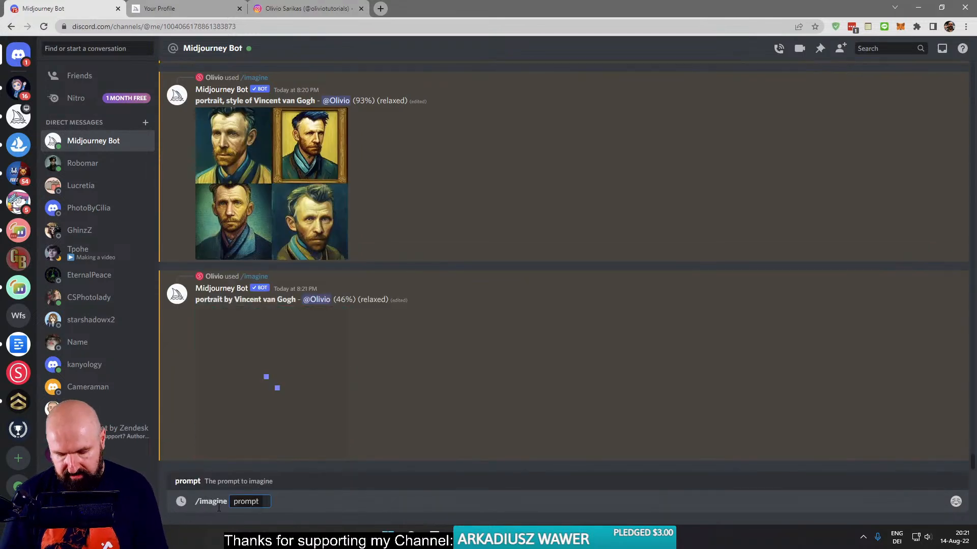
text(la)
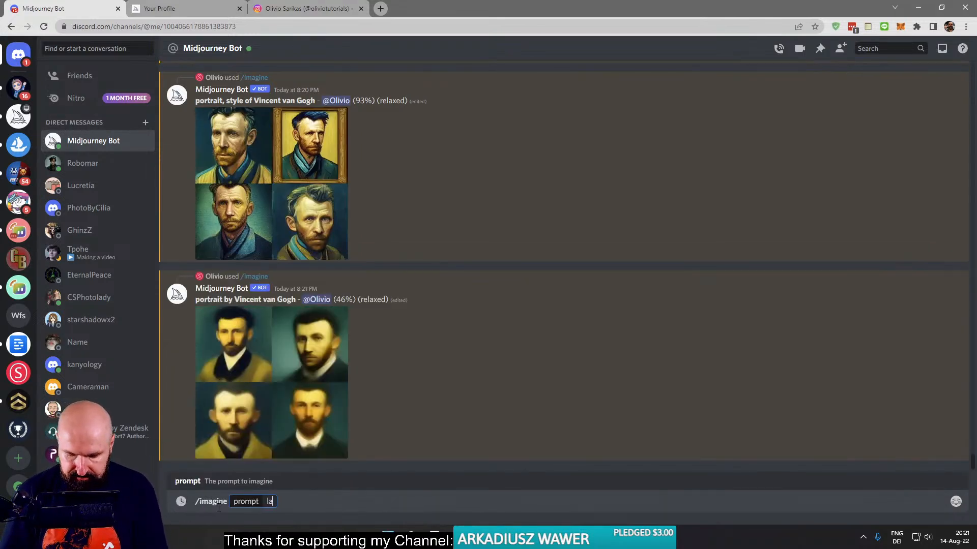
text(ndscape by Vincent van Gogh)
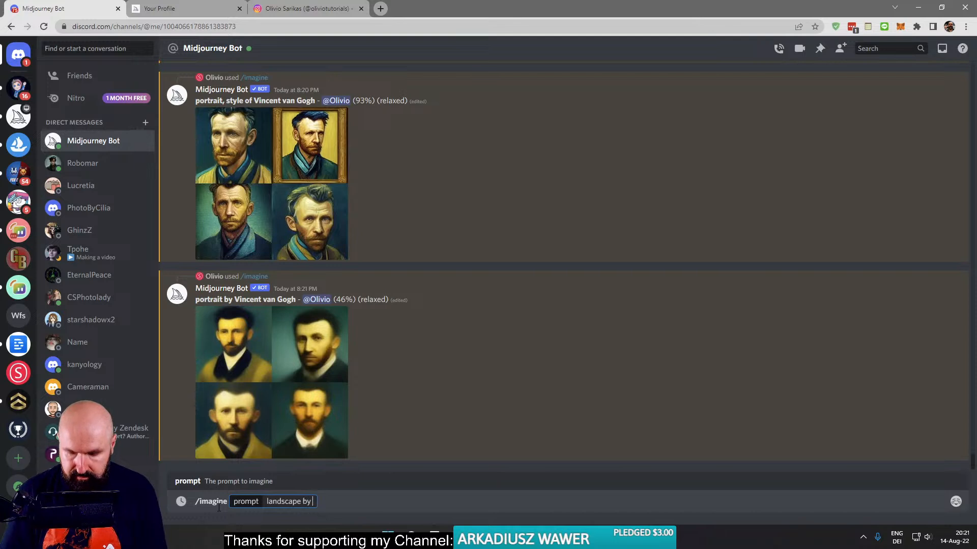
key(Return)
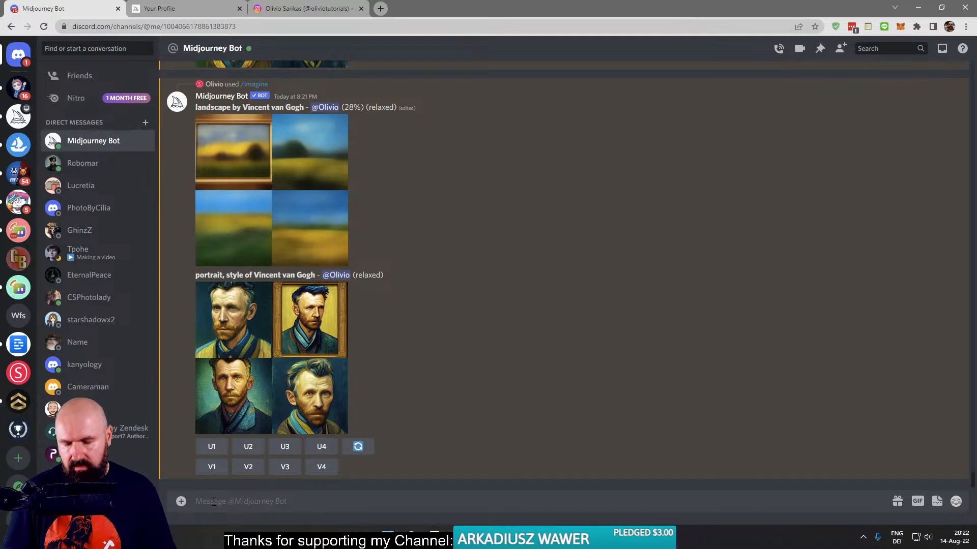
- Generate images with /imagine from the prompt "man by Vincent van Gogh"
text(/)
key(Tab)
text(man by Vincent van Gogh)
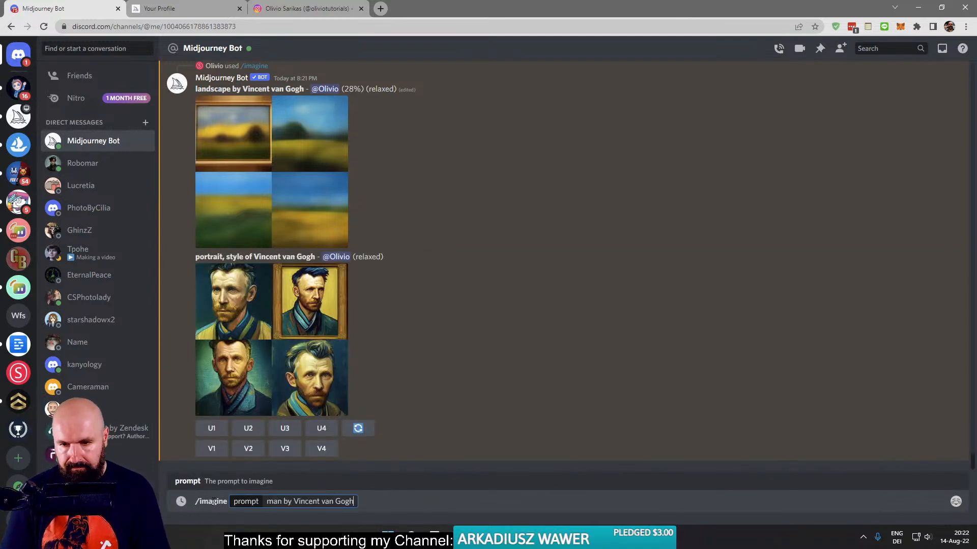
key(Return)
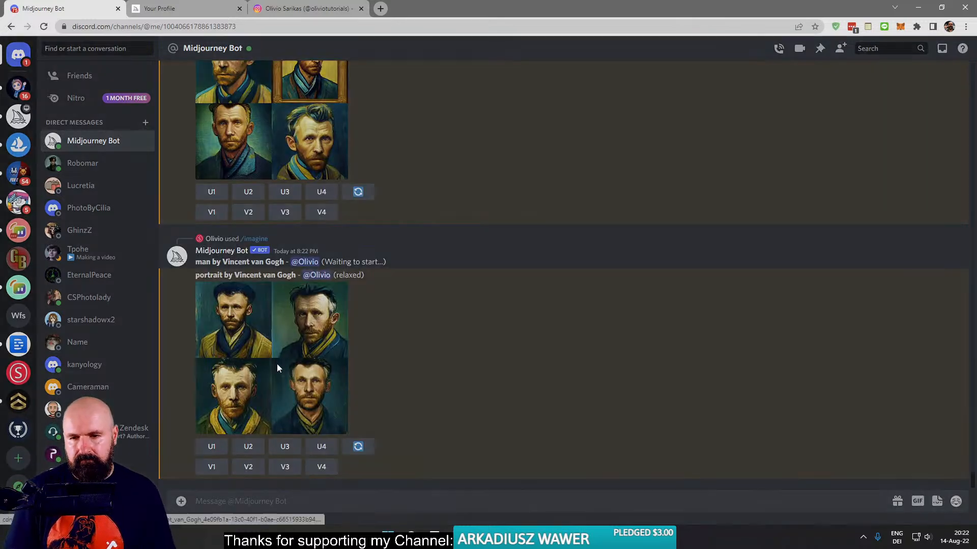
- View the "portrait by Vincent van Gogh" grid enlarged, and remove both finished Vincent van Gogh portrait results with the red X reaction
click(276, 364)
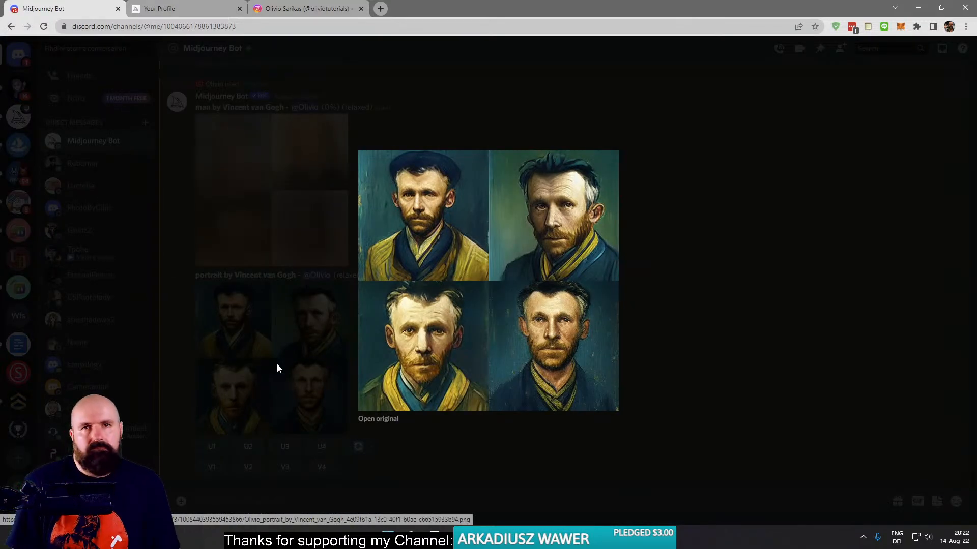
click(277, 364)
right_click(293, 351)
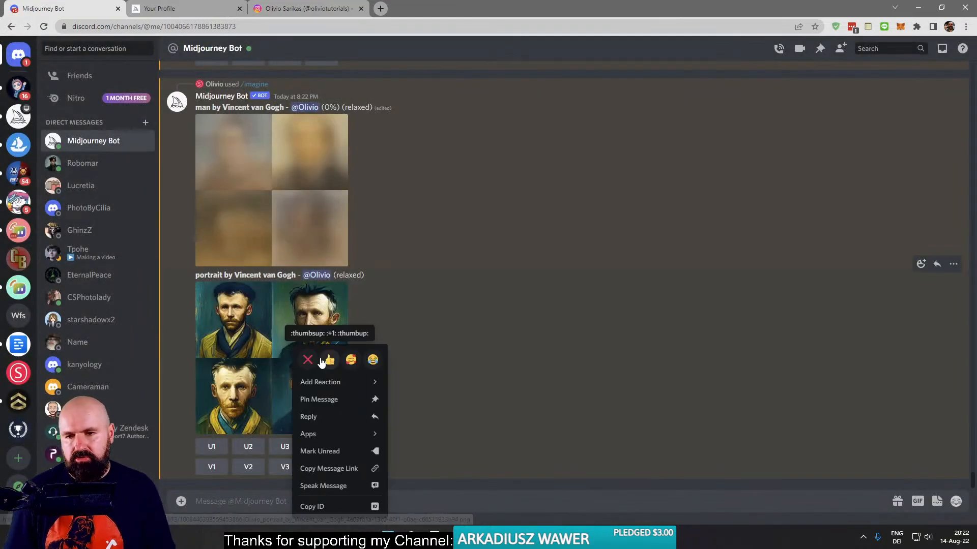
scroll(316, 392, up, 4)
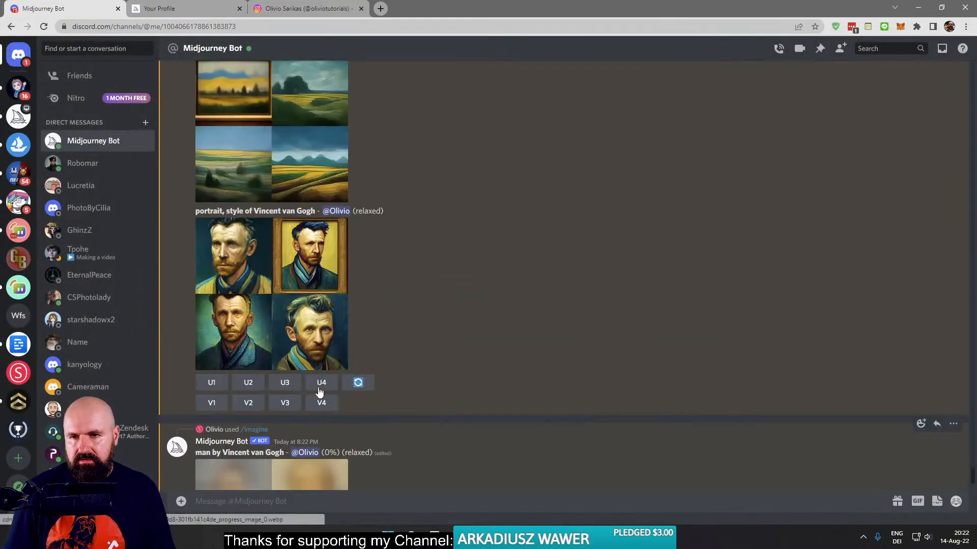
right_click(276, 350)
click(294, 365)
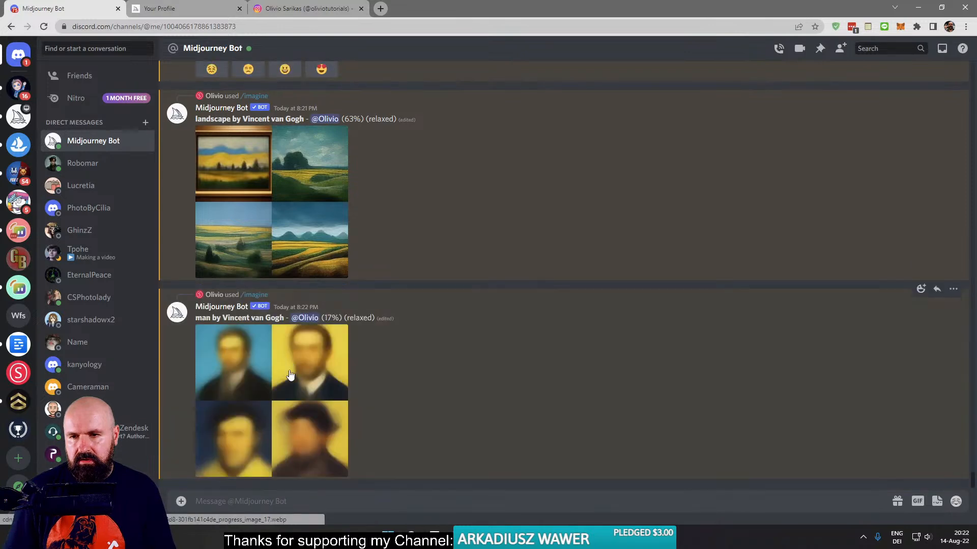
- View the "landscape by Vincent van Gogh" grid enlarged, and add the red X reaction to its message
click(257, 222)
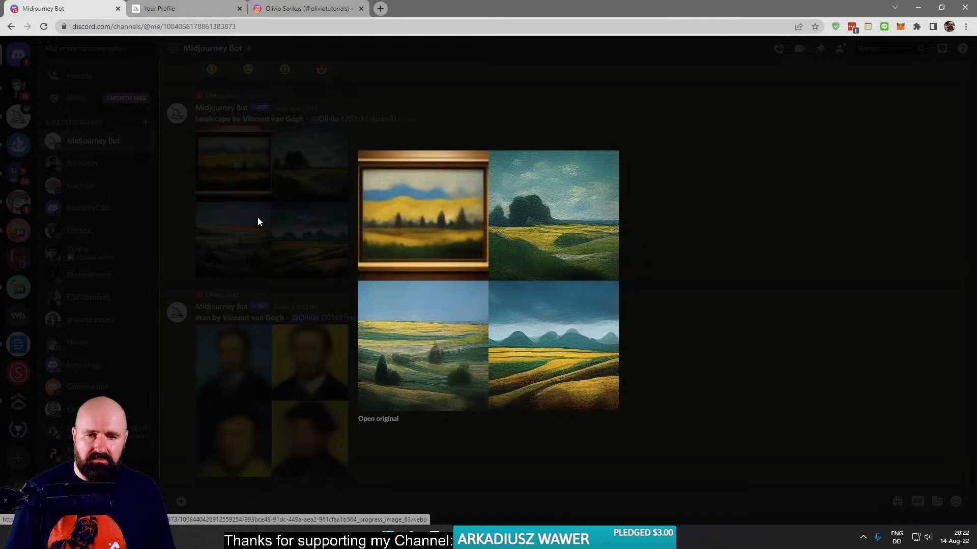
click(258, 222)
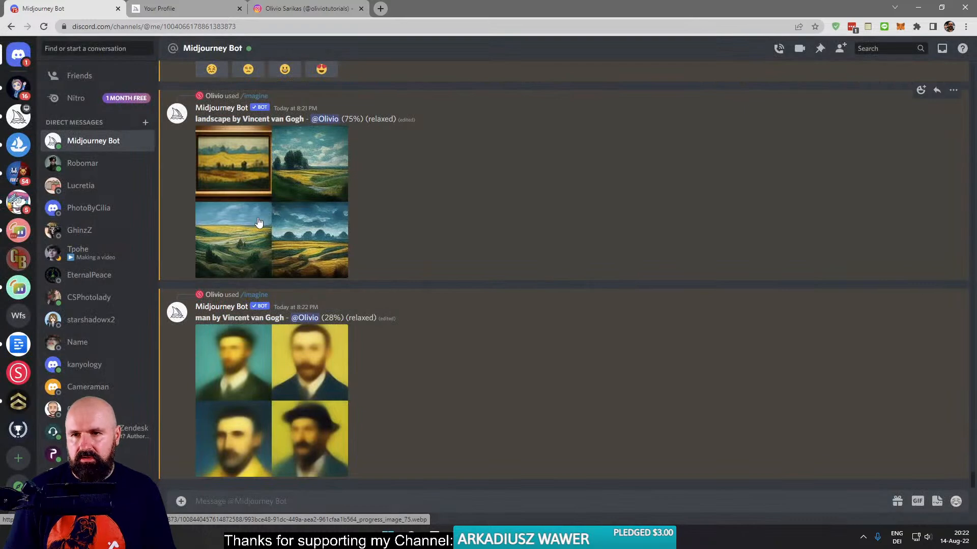
right_click(259, 221)
click(274, 237)
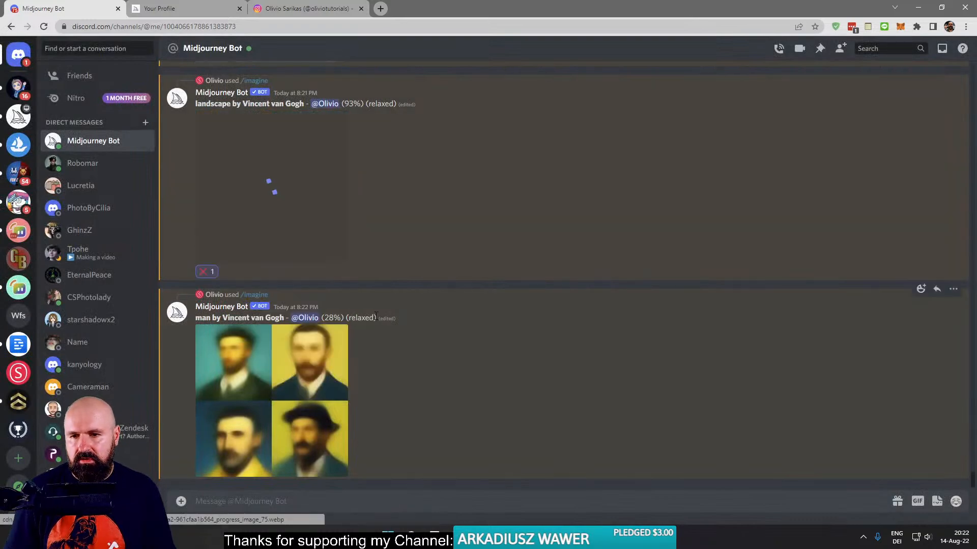
scroll(362, 247, up, 4)
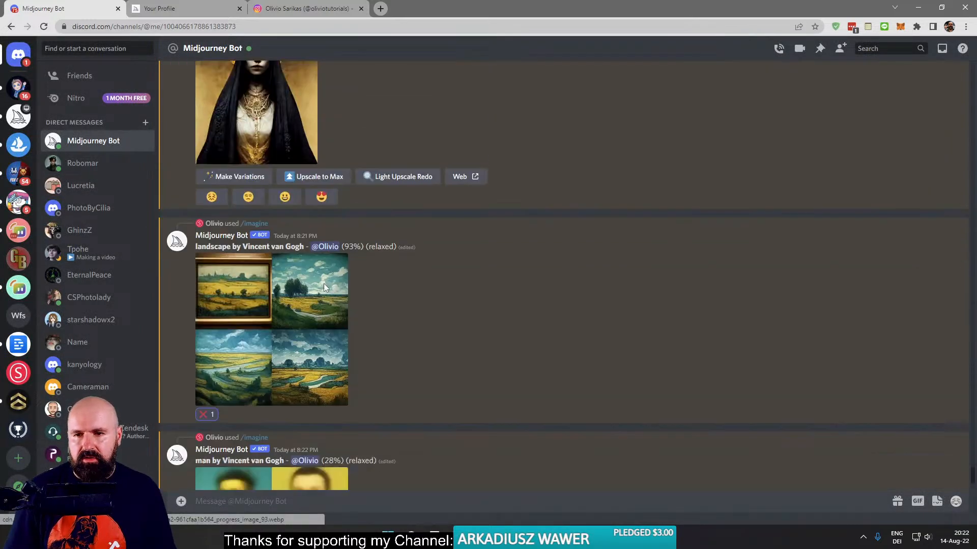
scroll(323, 282, down, 4)
right_click(280, 232)
click(298, 248)
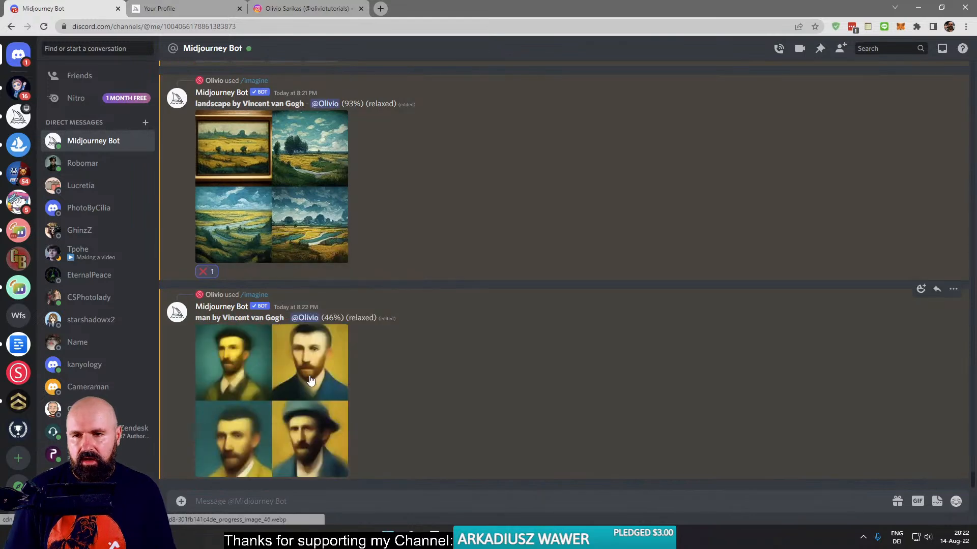
click(235, 502)
text(/ man)
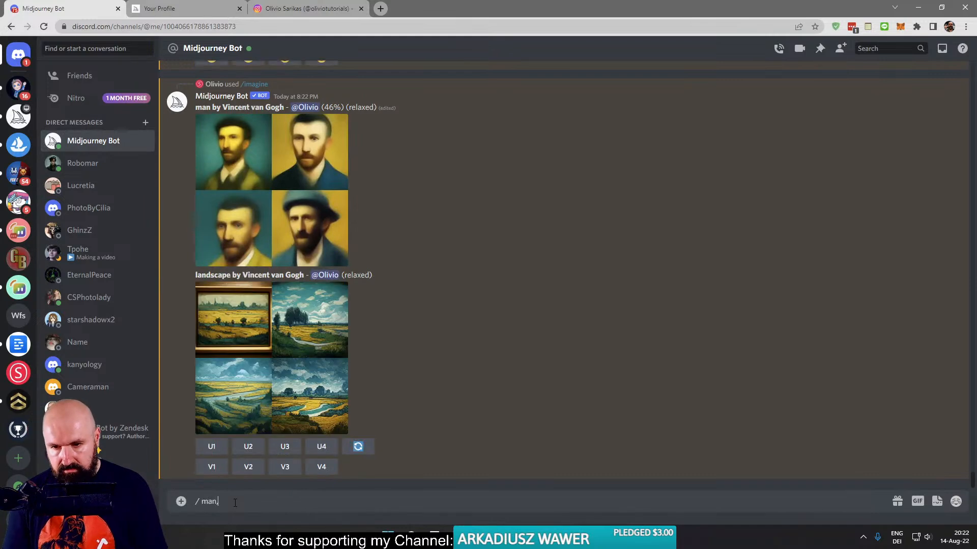
key(BackSpace)
key(BackSpace)
key(BackSpace)
- Generate images with /imagine from the prompt "man, lino cut"
text(/)
key(Return)
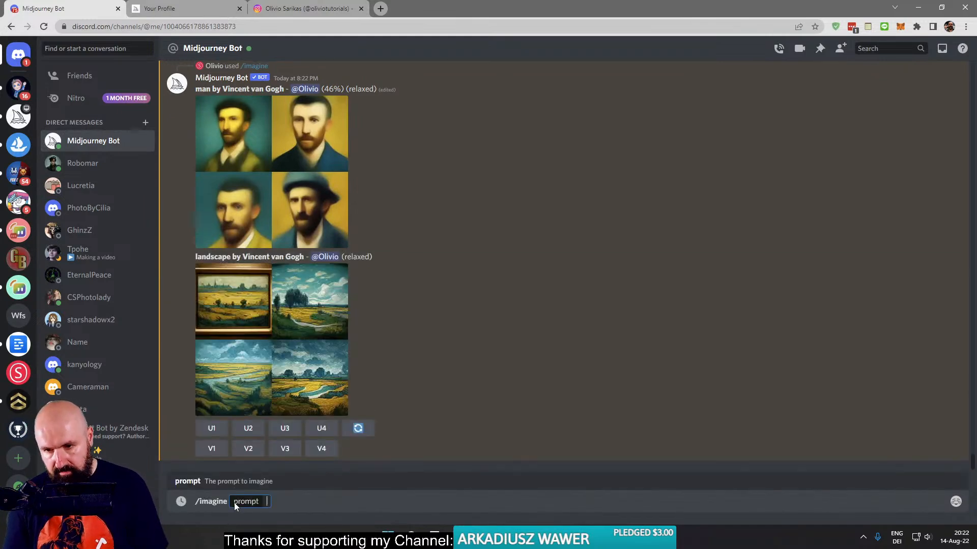
text(man style)
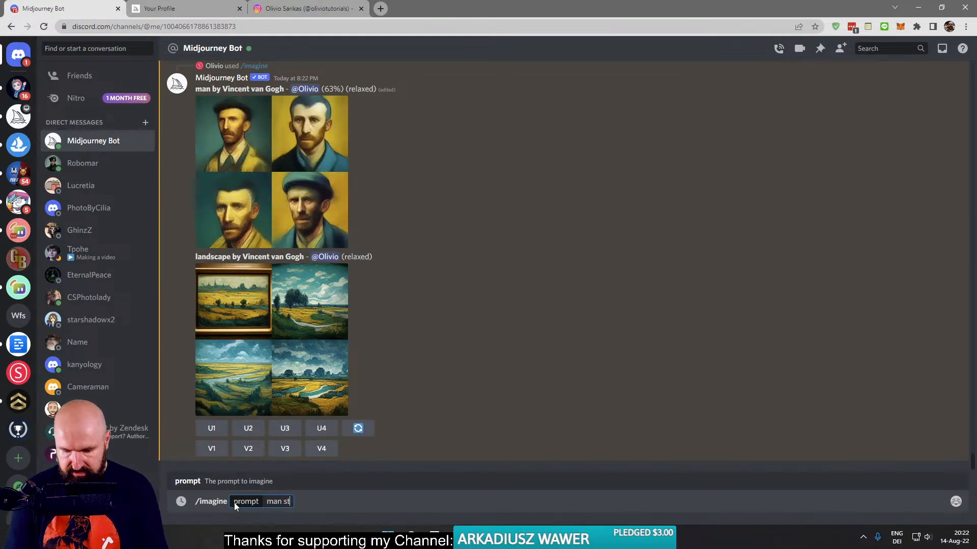
key(BackSpace)
key(BackSpace)
key(BackSpace)
key(BackSpace)
key(BackSpace)
key(BackSpace)
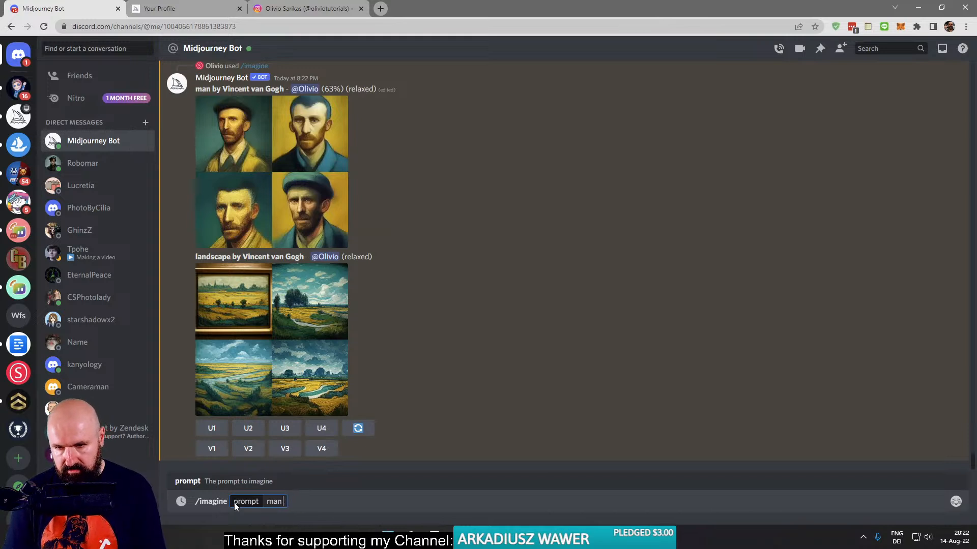
text(, lino cut)
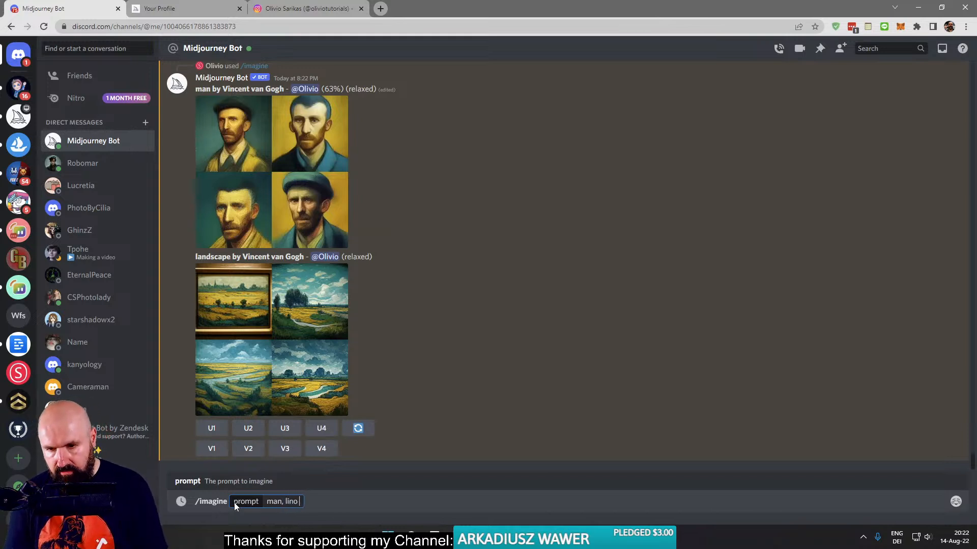
key(Return)
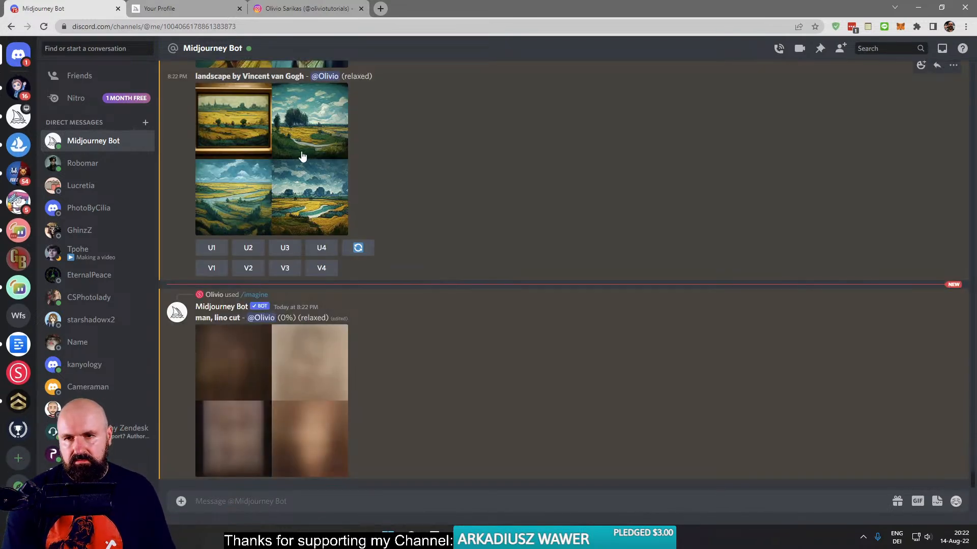
- View the "landscape by Vincent van Gogh" grid enlarged, and generate images with /imagine from the prompt "flowers, by Vincent van Gogh"
click(302, 157)
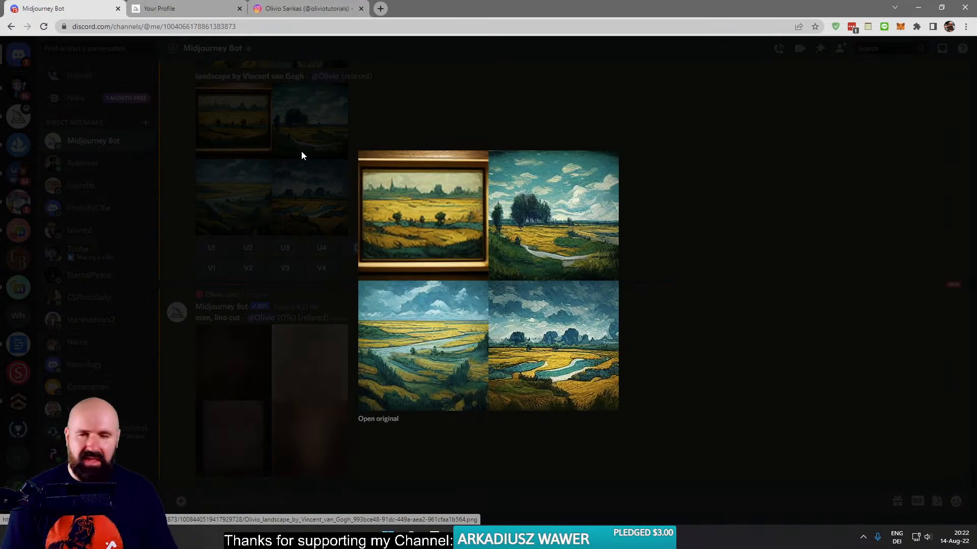
click(261, 491)
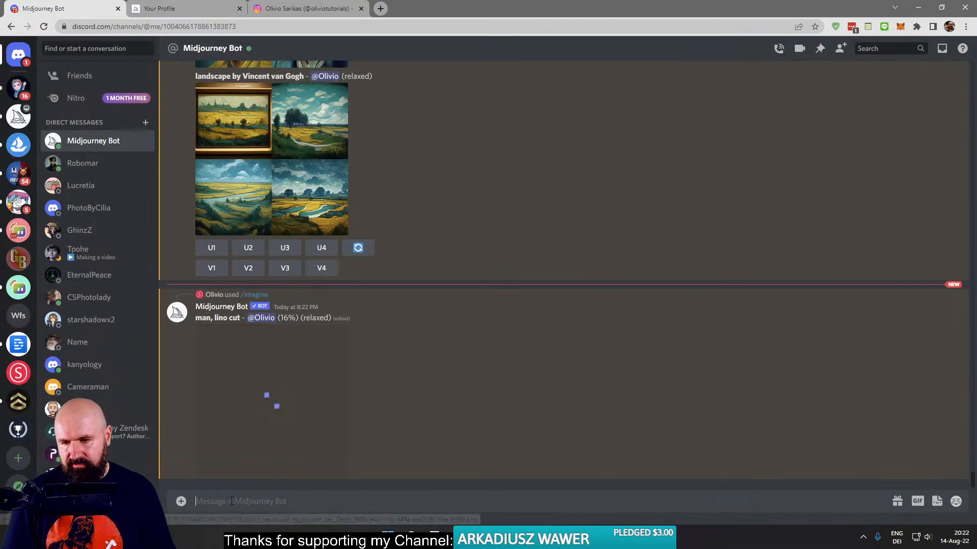
text(/)
key(Tab)
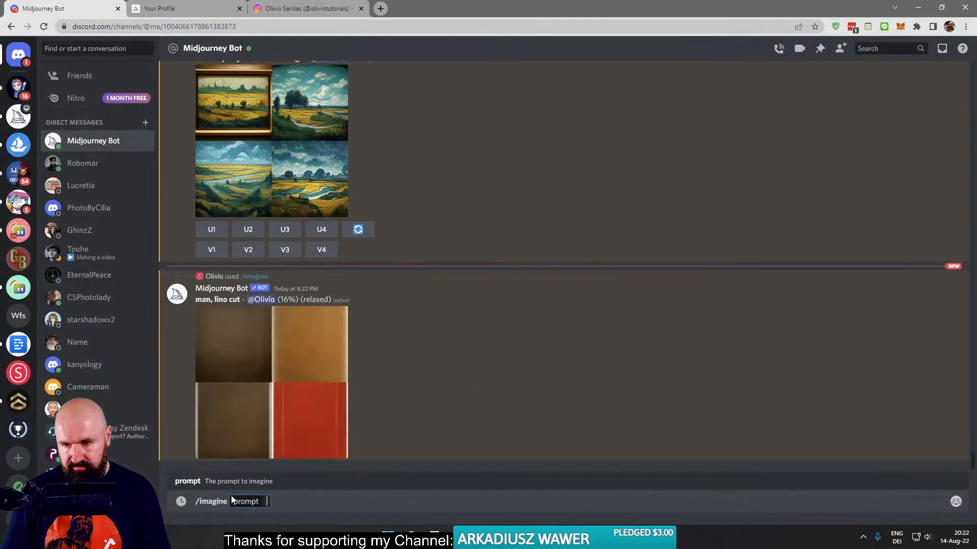
text(flow)
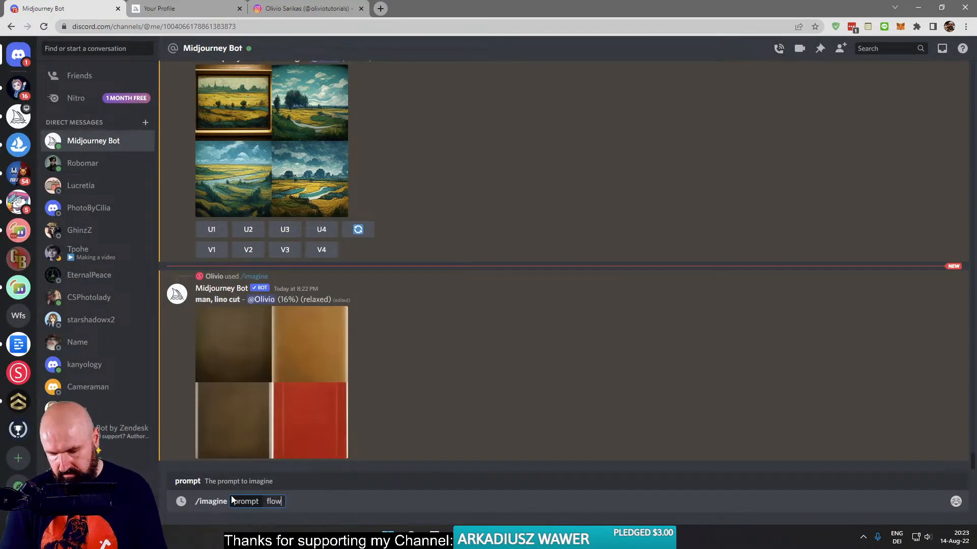
text(ers, by Vincent van Gogh)
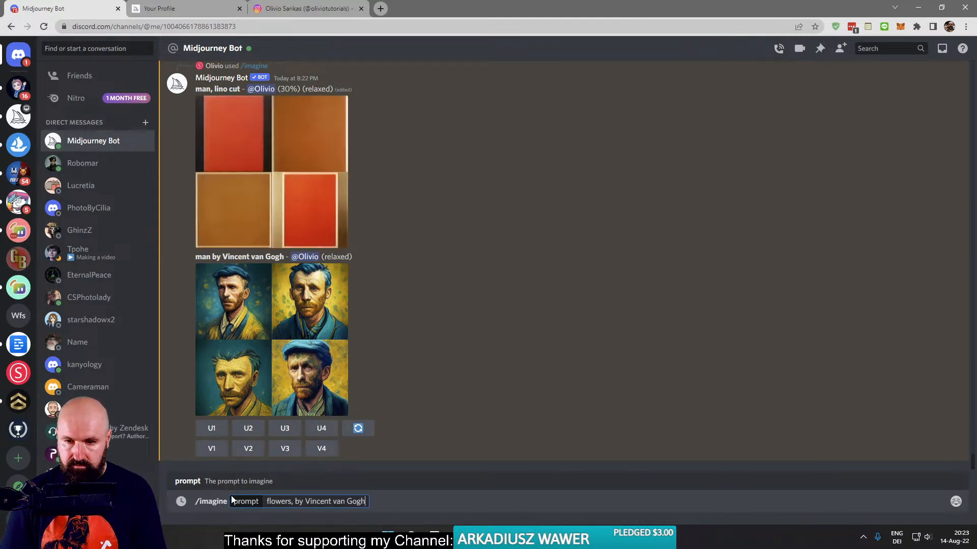
key(Return)
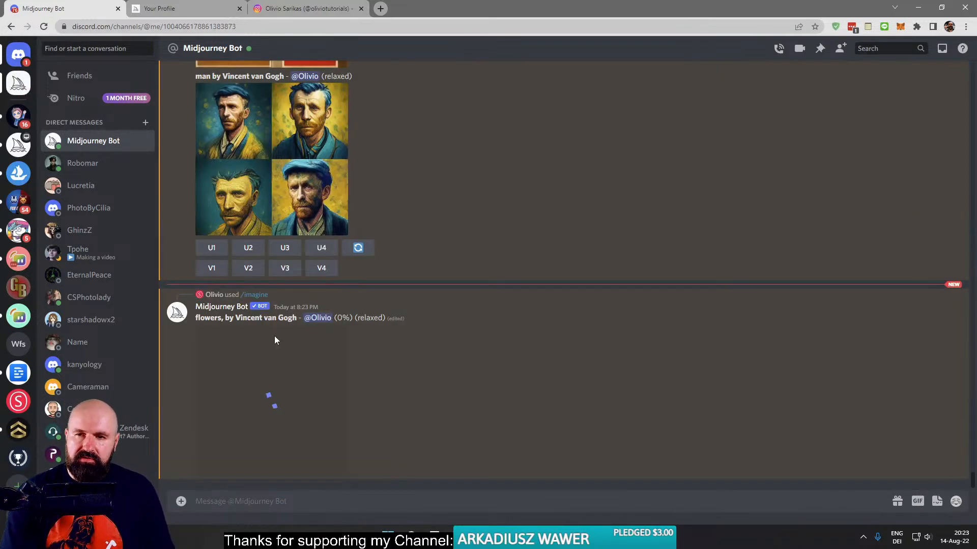
- View the "man by Vincent van Gogh" grid enlarged, and remove that result from the conversation
click(273, 140)
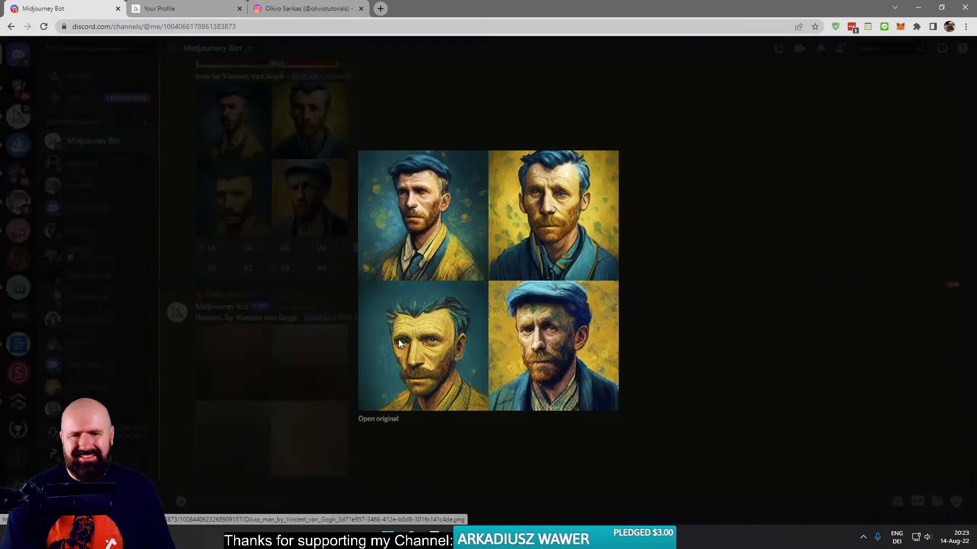
click(329, 184)
right_click(285, 158)
click(283, 167)
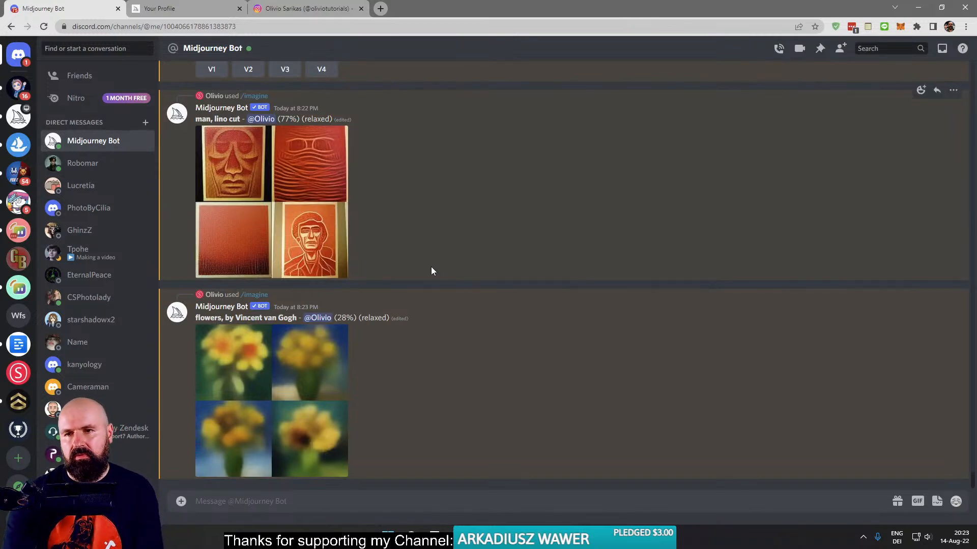
- View the in-progress "man, lino cut" grid enlarged
click(253, 204)
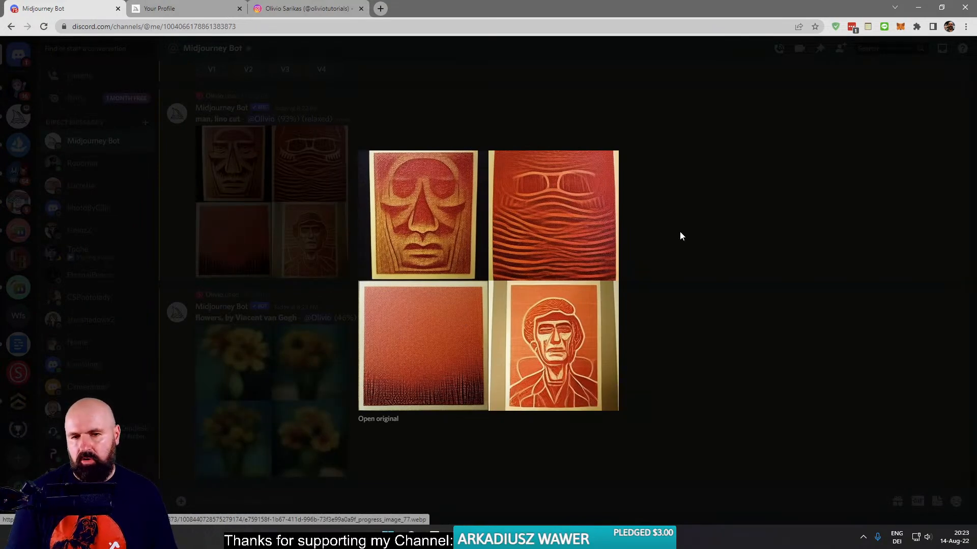
click(695, 224)
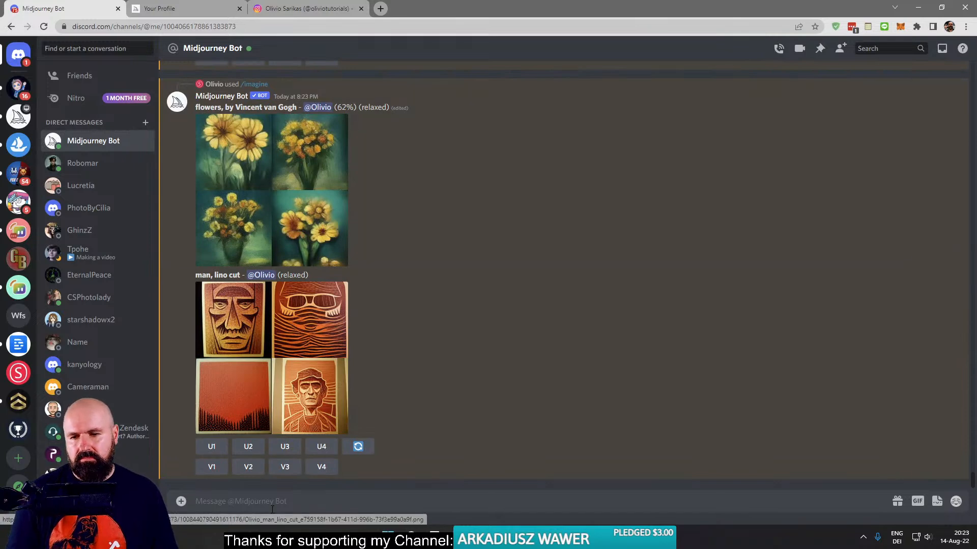
- Generate images with /imagine from the prompt "man by H.R. Giger"
click(256, 501)
text(/man)
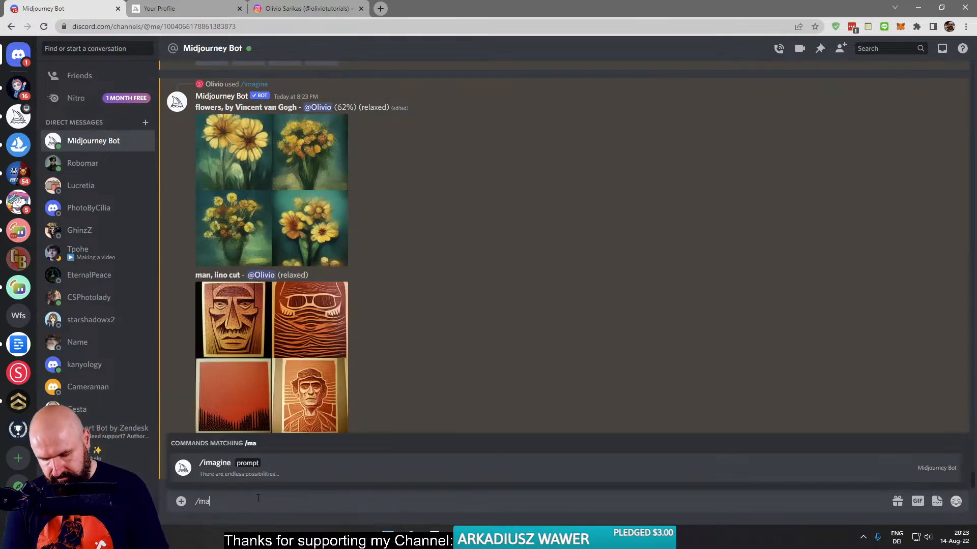
key(BackSpace)
key(BackSpace)
key(BackSpace)
key(BackSpace)
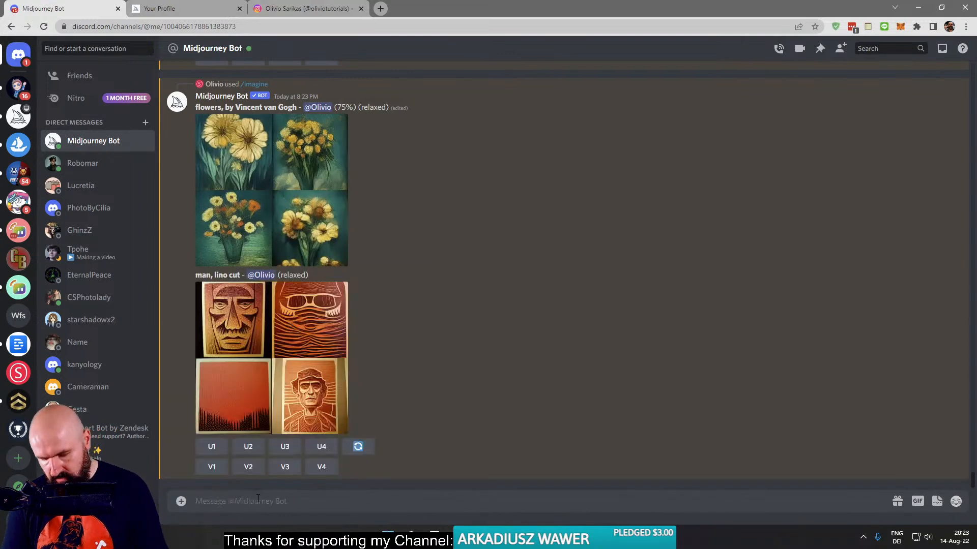
text(/imagine prompt man)
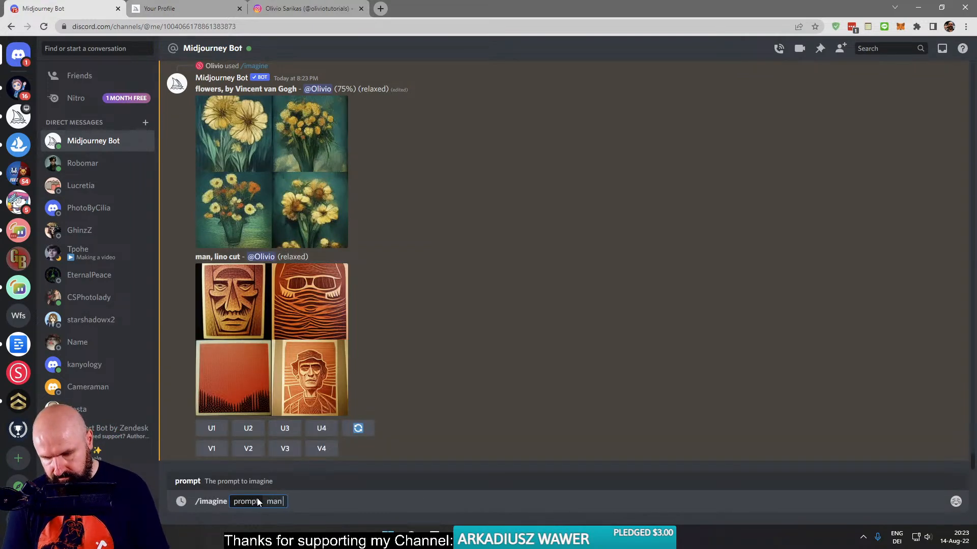
key(BackSpace)
text(by)
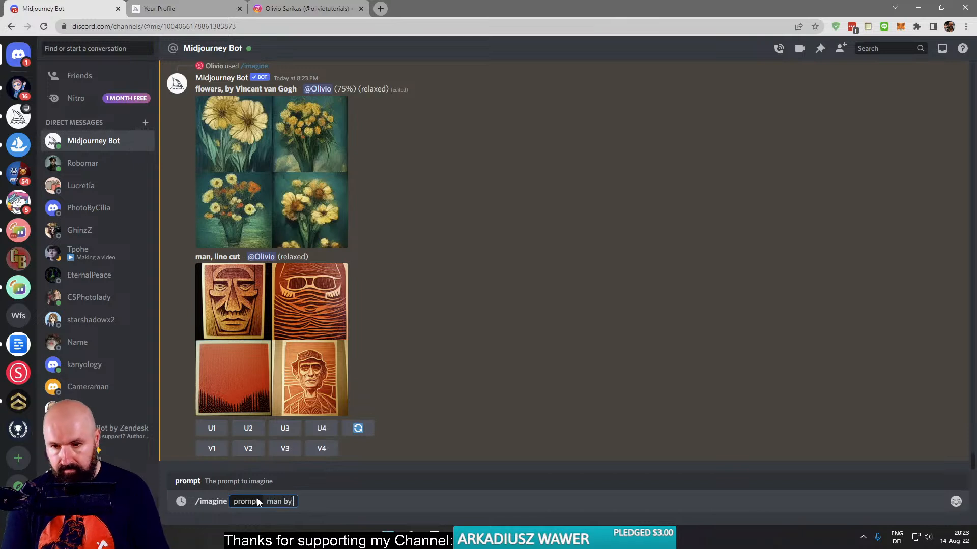
text( H.R. )
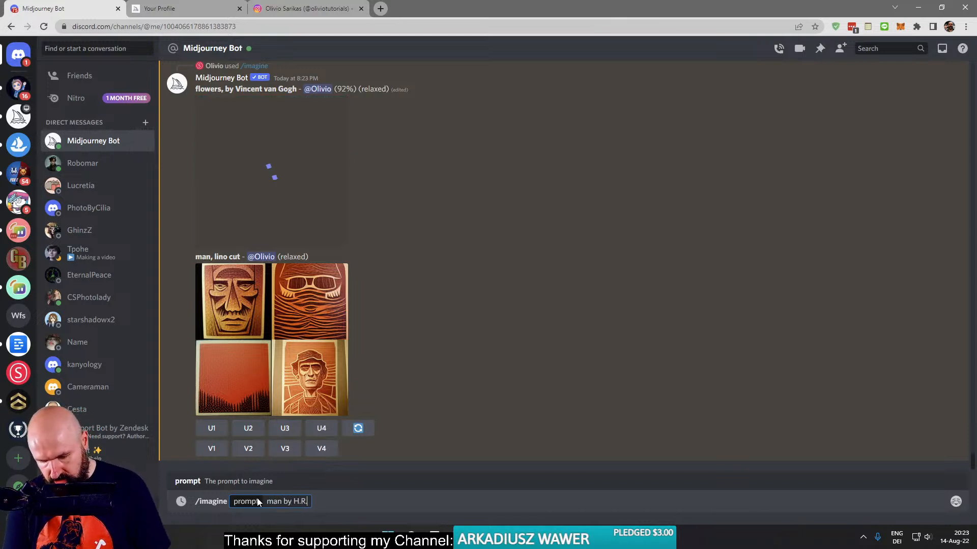
text(Gig)
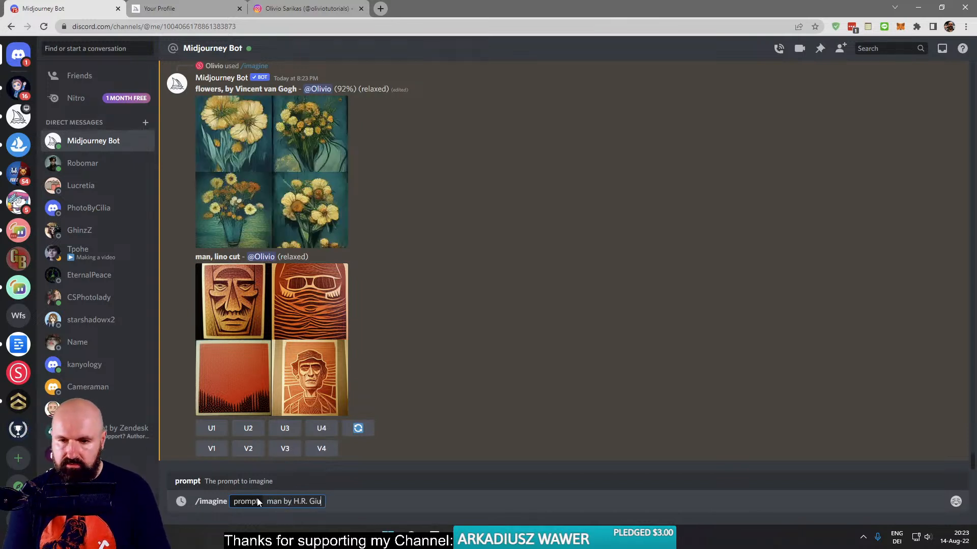
text(er)
key(Return)
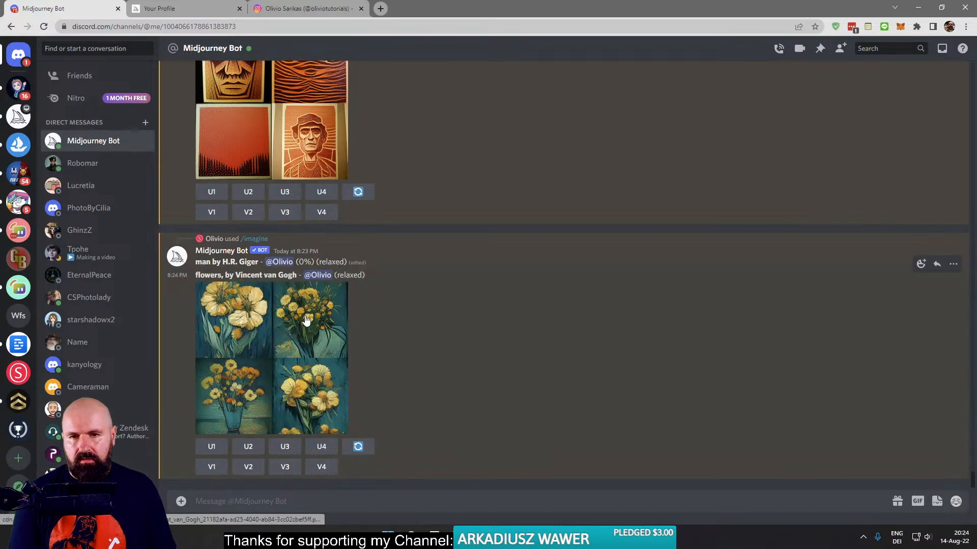
- View the finished "man, lino cut" and "flowers, by Vincent van Gogh" grids enlarged, one after the other
click(280, 150)
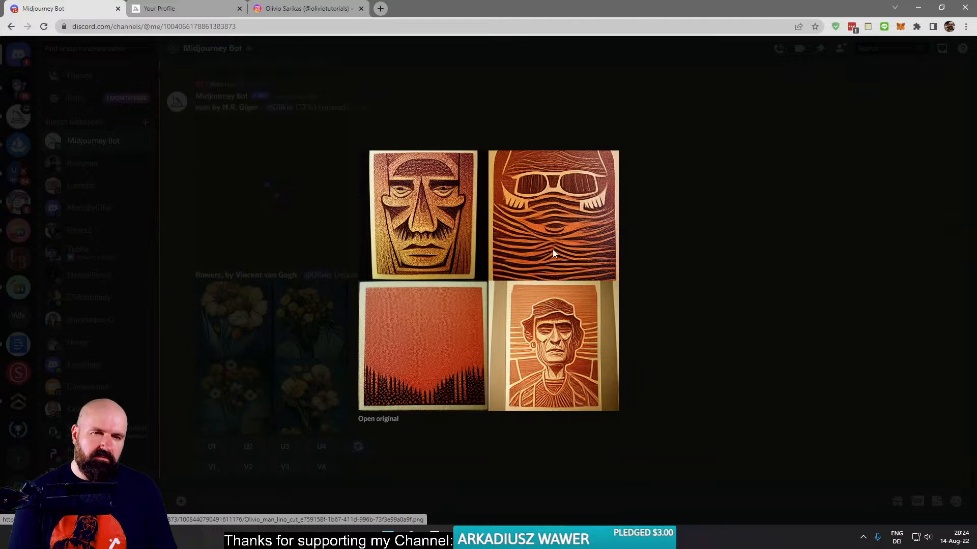
click(673, 343)
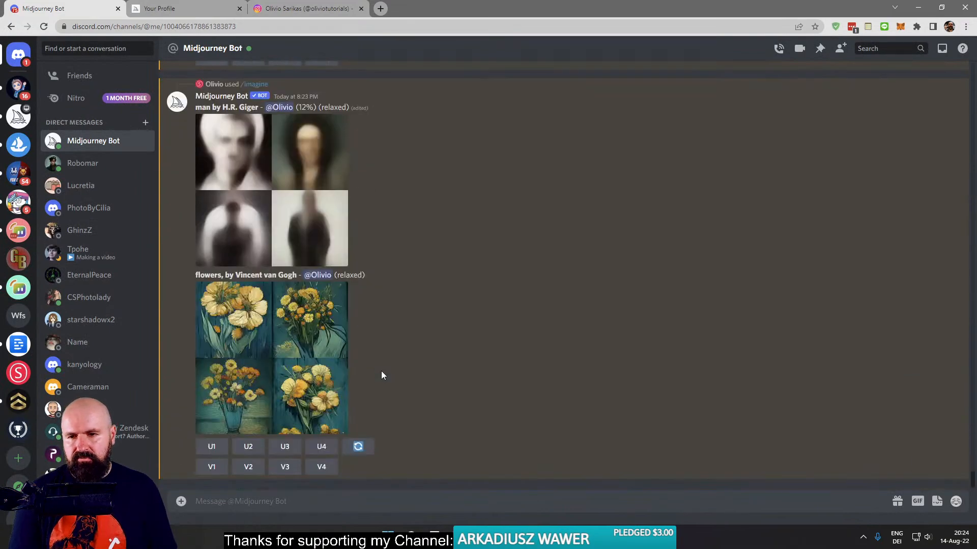
click(292, 361)
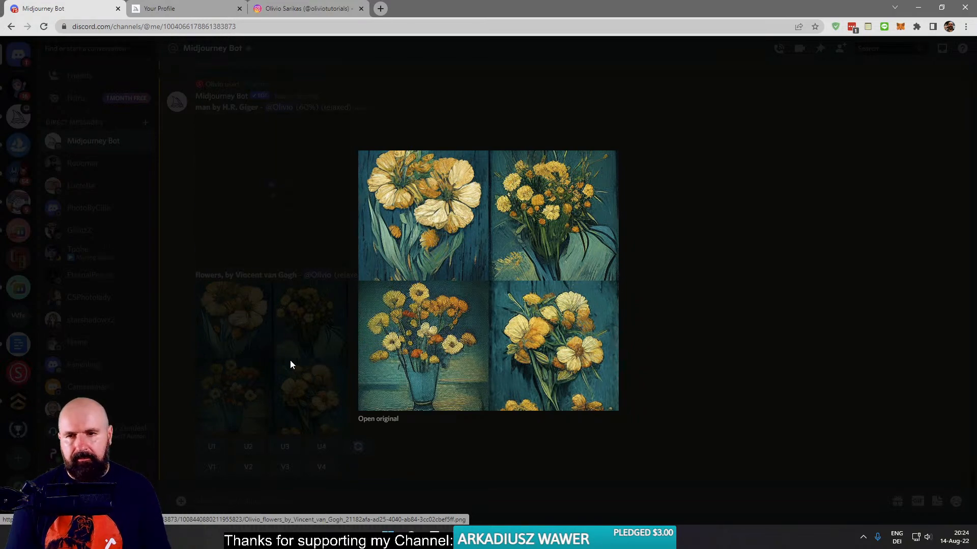
click(290, 364)
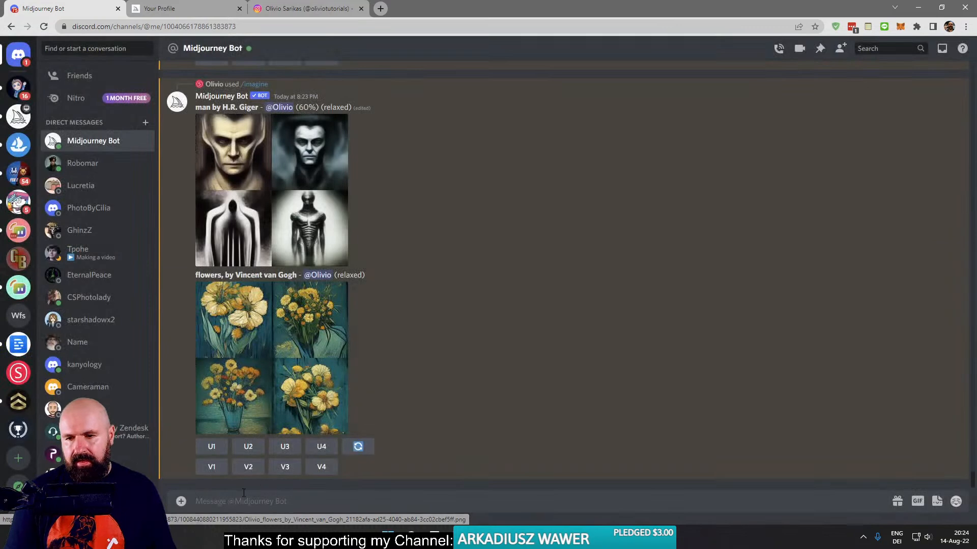
- Generate images with /imagine from the prompt "man, oil paiting, style of Vincent van Gogh"
click(246, 502)
text(/)
key(Tab)
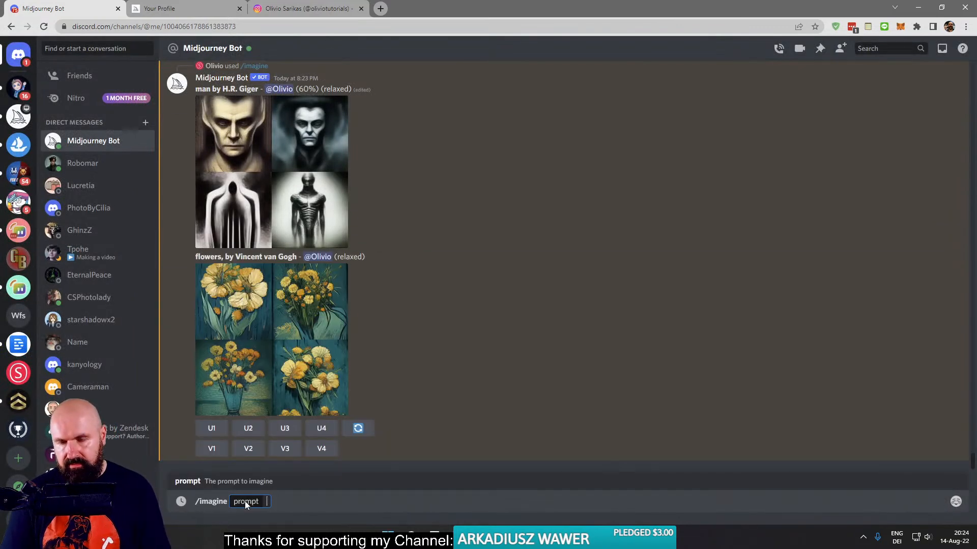
text(man, oil paiting,)
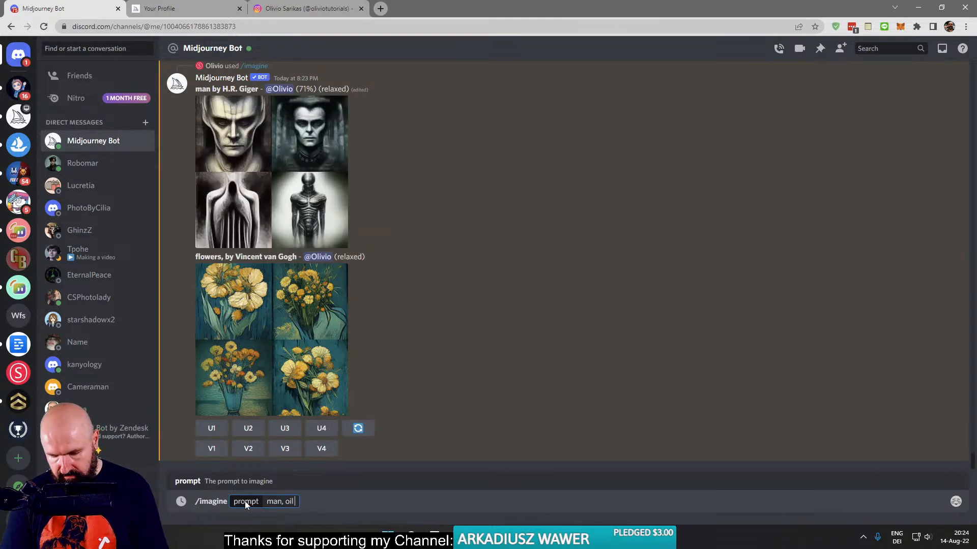
text( styl)
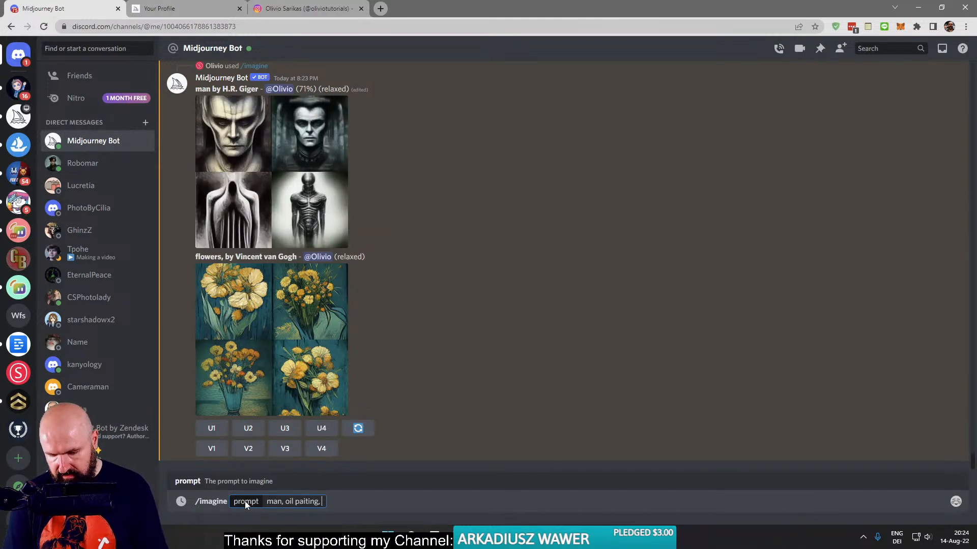
text(e of Vincent van Gogh)
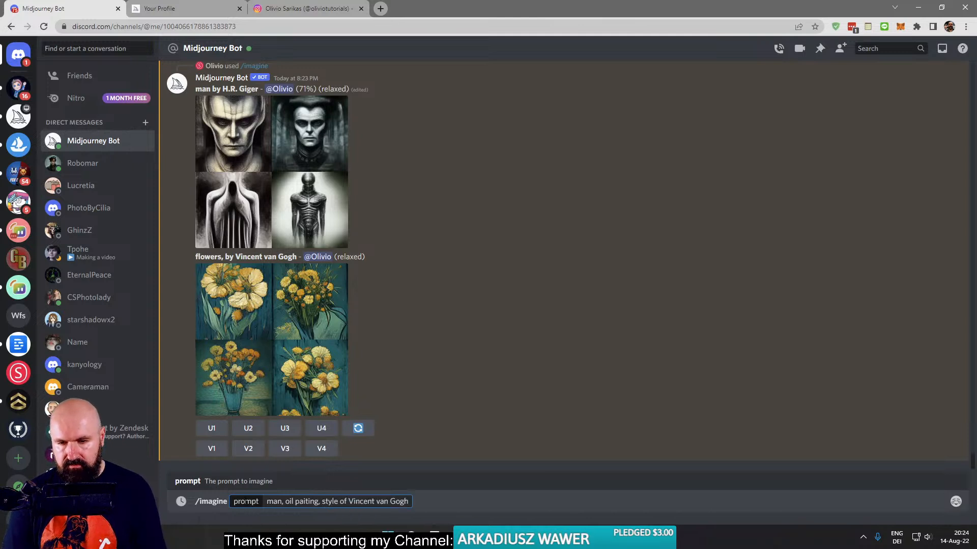
key(Return)
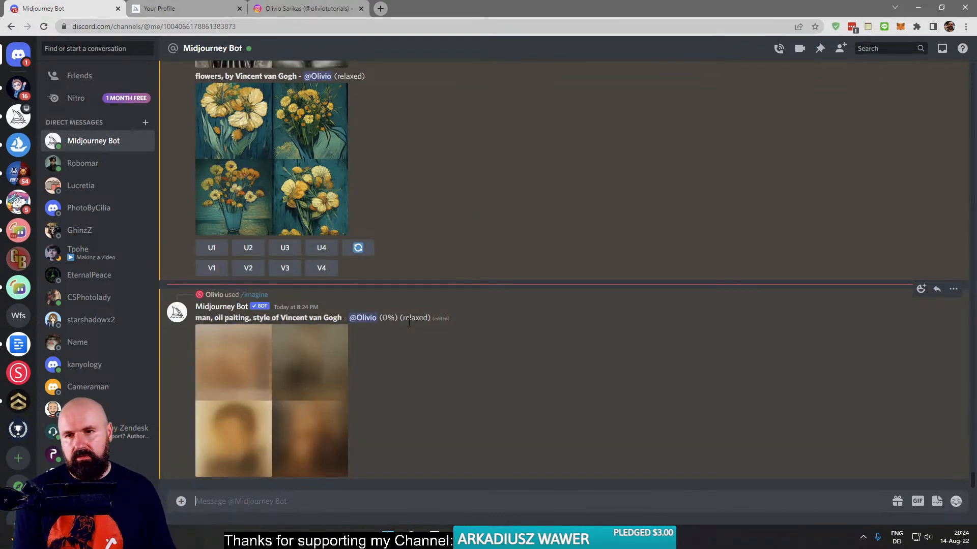
- Examine the "man by H.R. Giger" images enlarged, both while they render and as the finished grid
scroll(429, 298, up, 5)
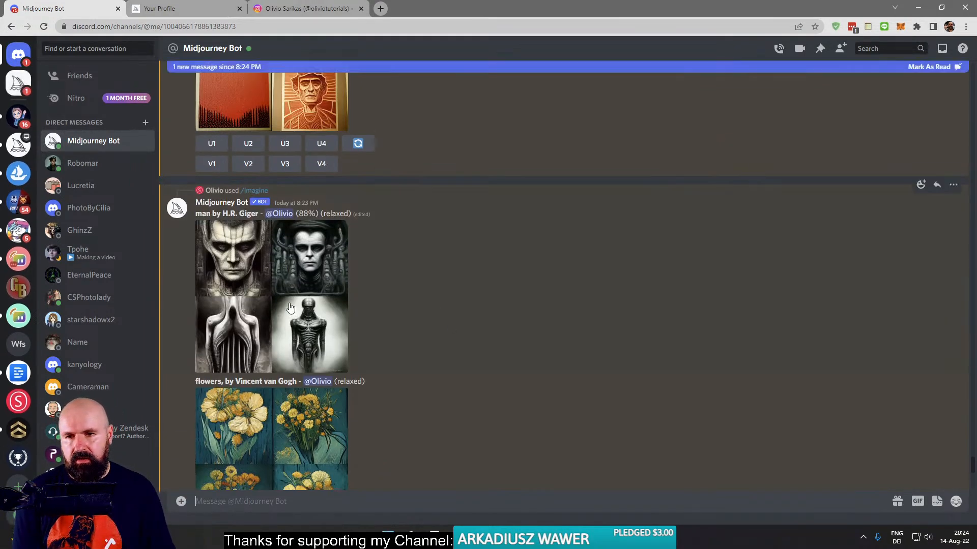
click(289, 306)
click(290, 294)
scroll(288, 300, up, 6)
scroll(285, 314, down, 8)
scroll(285, 311, down, 5)
click(280, 323)
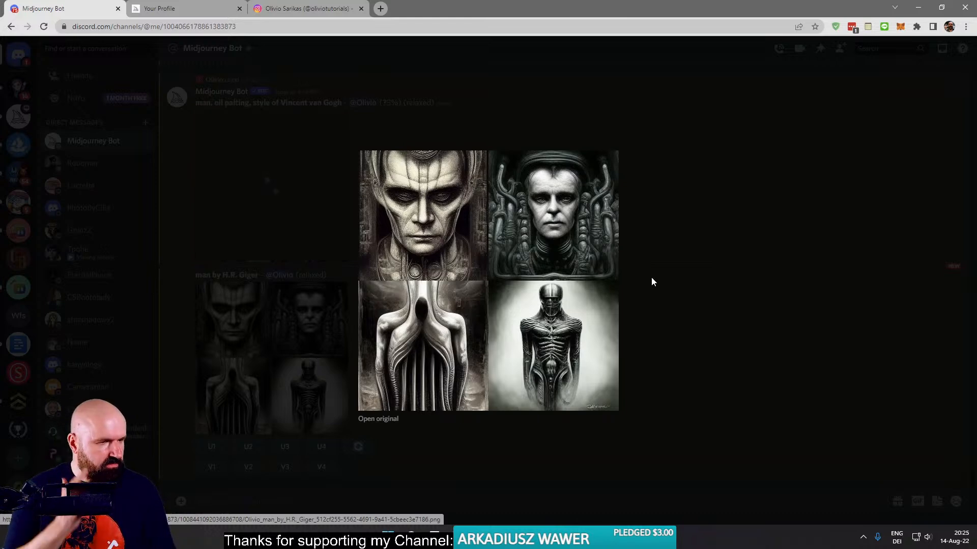
click(701, 270)
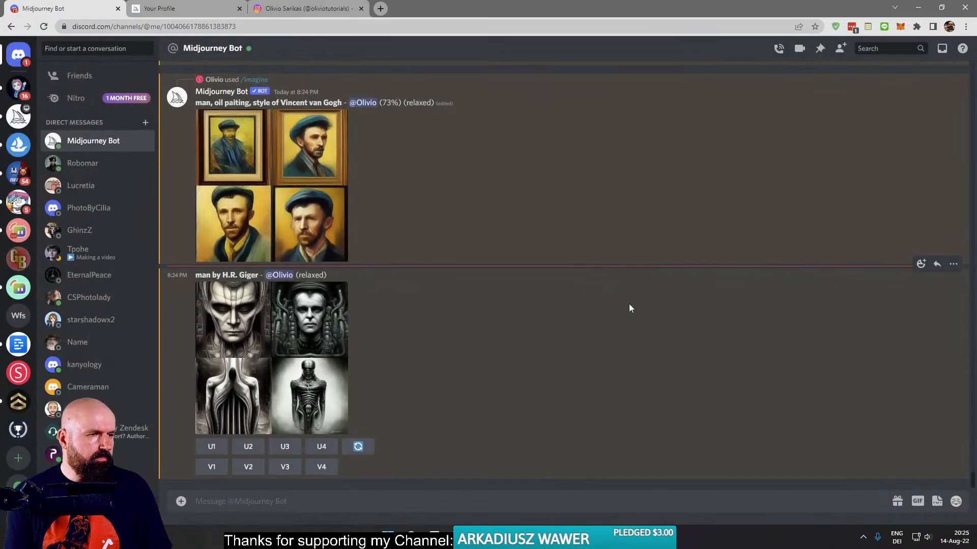
click(300, 367)
click(268, 348)
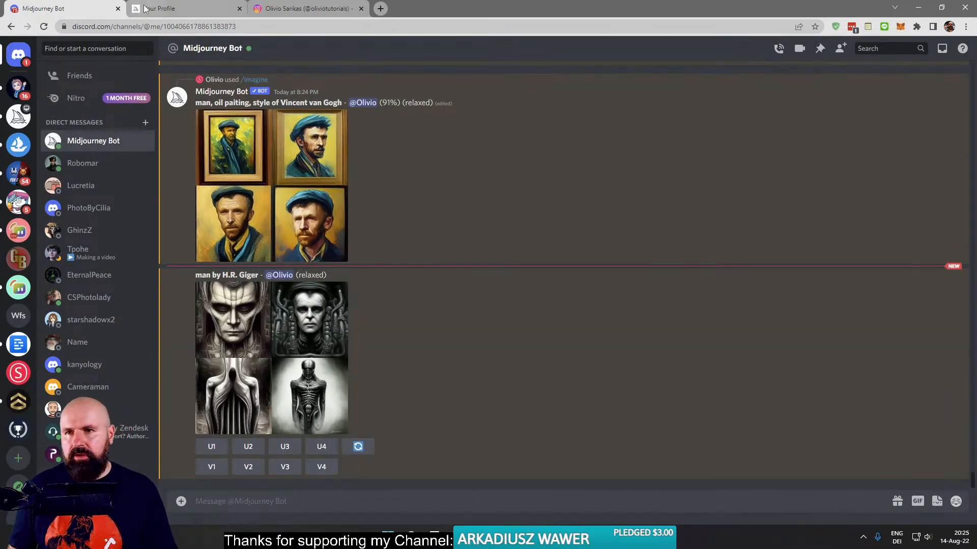
- Switch to the Midjourney website and look through the profile's gallery of generated images, returning to its beginning
click(159, 9)
scroll(528, 274, up, 3)
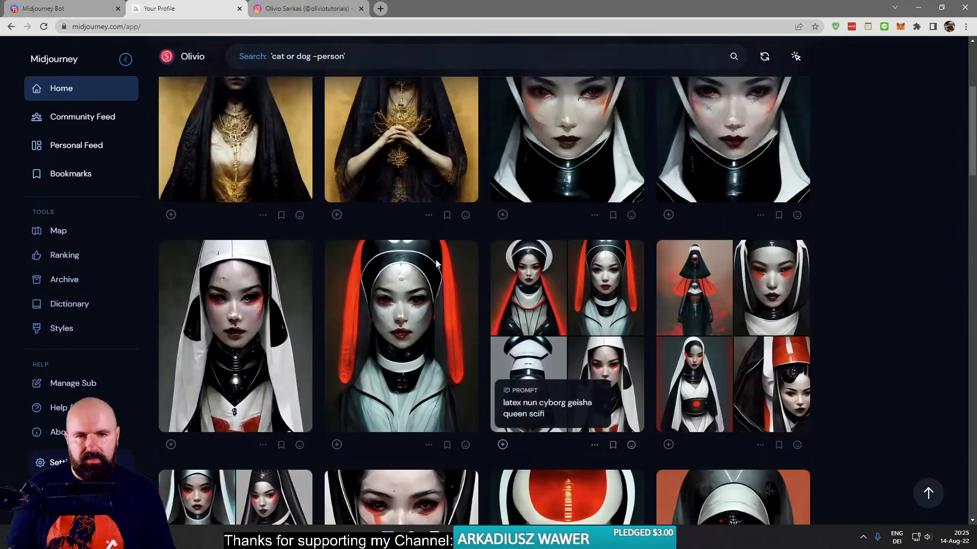
scroll(275, 285, down, 7)
scroll(293, 298, down, 10)
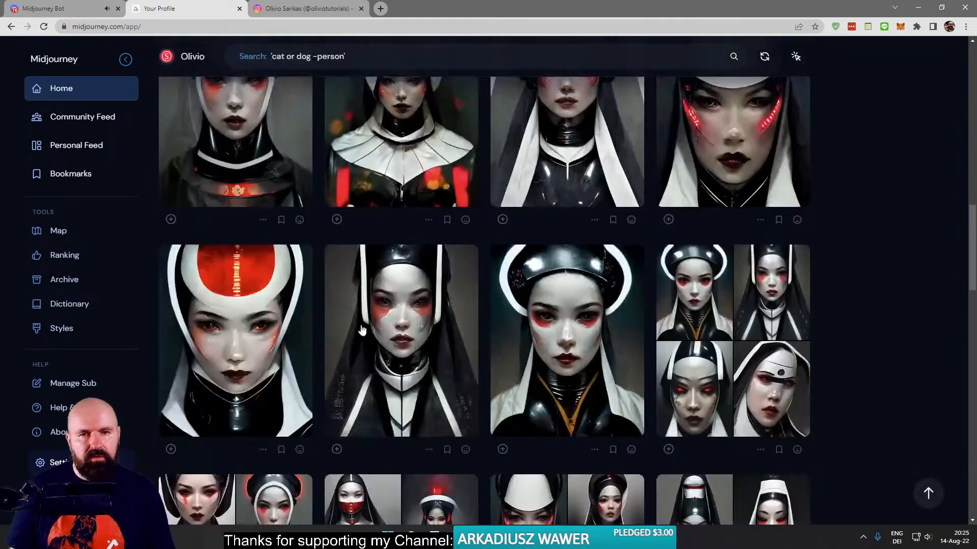
scroll(400, 322, down, 15)
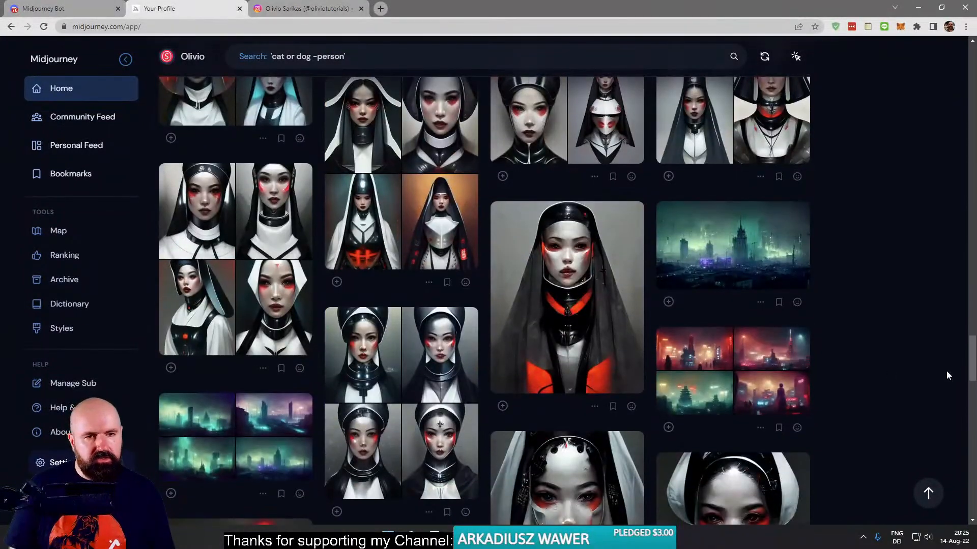
scroll(973, 375, down, 2)
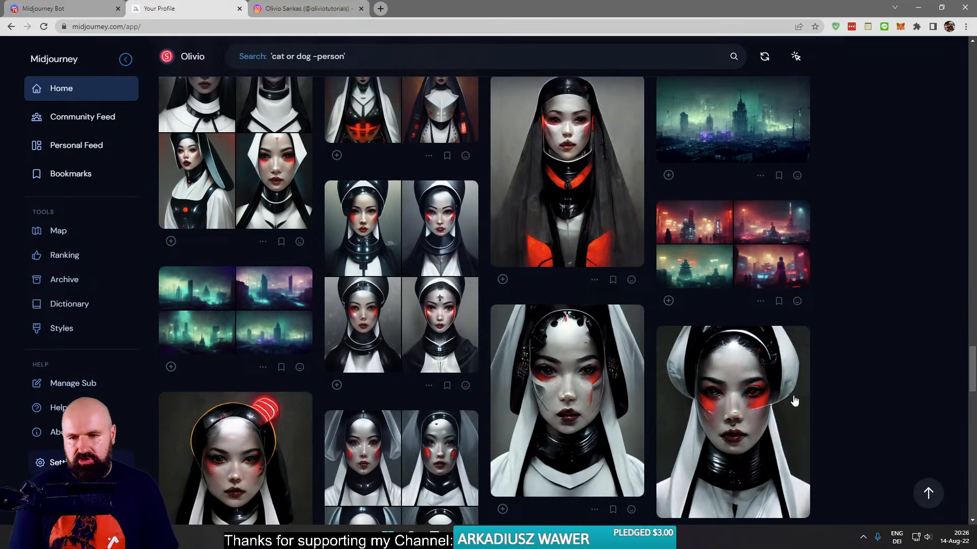
scroll(617, 349, down, 10)
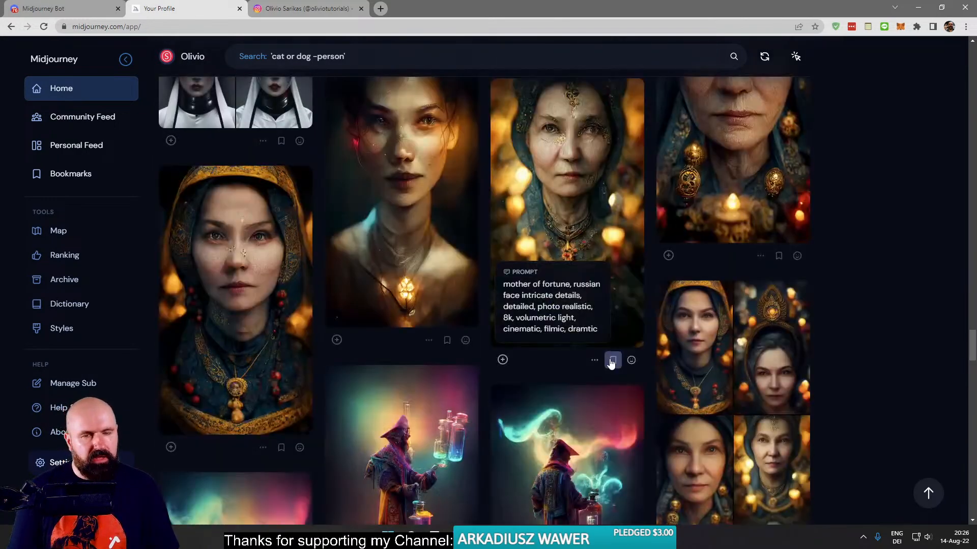
click(611, 361)
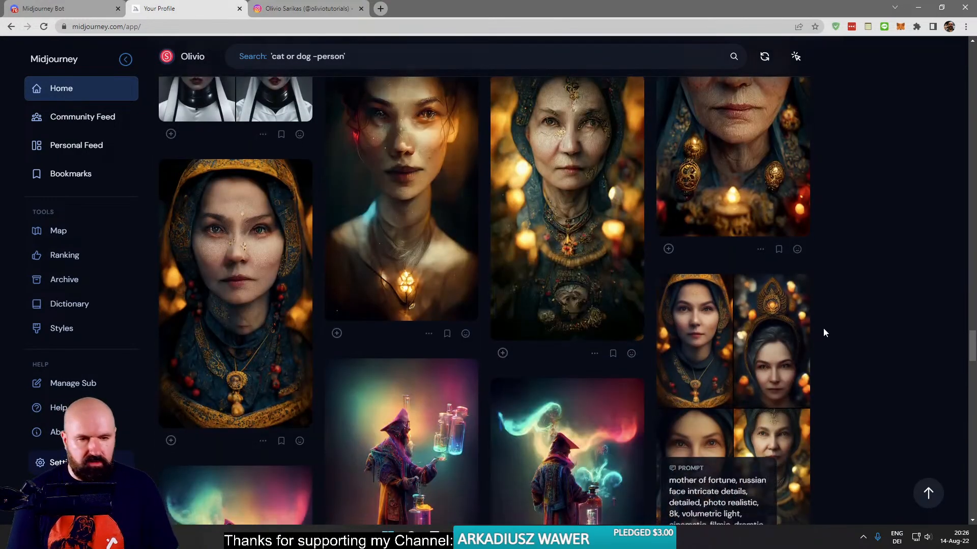
scroll(822, 328, down, 8)
scroll(827, 339, down, 15)
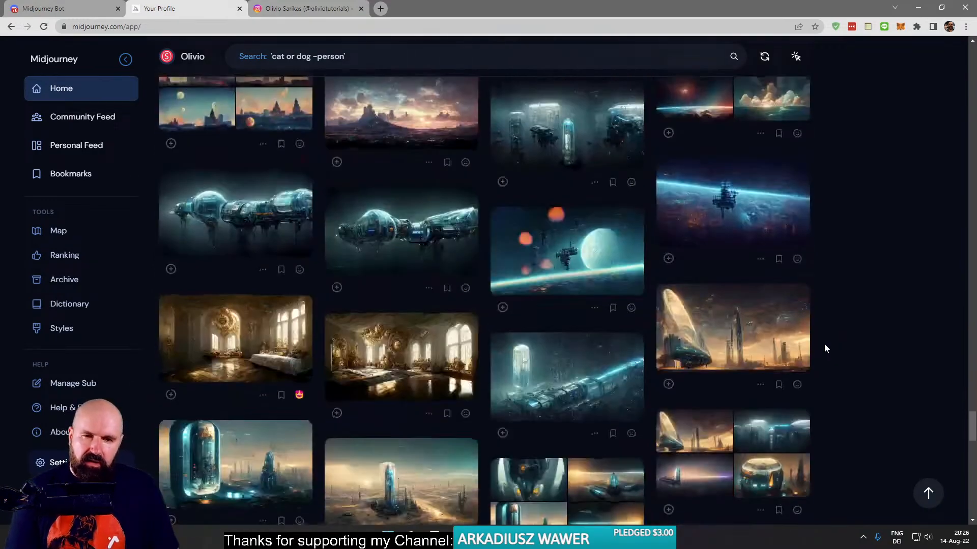
scroll(819, 344, down, 5)
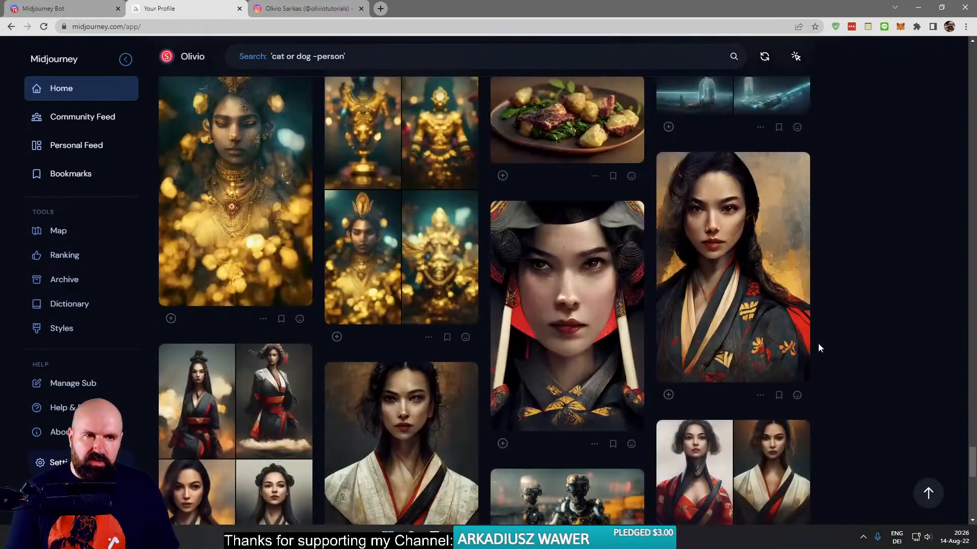
scroll(820, 339, up, 6)
scroll(825, 332, up, 8)
drag(972, 347, 963, 45)
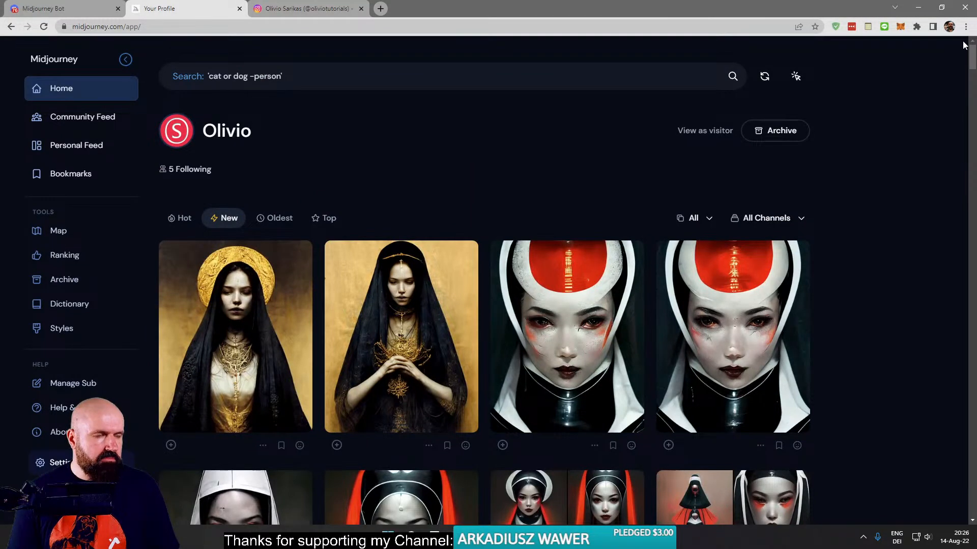
- Return to the Midjourney Bot chat in Discord and view the finished "man, oil paiting, style of Vincent van Gogh" grid enlarged
click(71, 8)
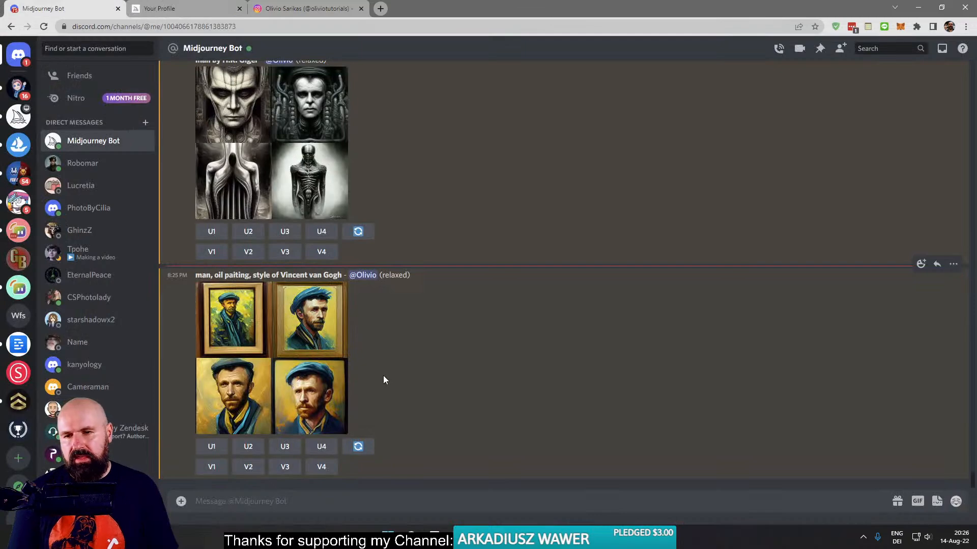
click(318, 365)
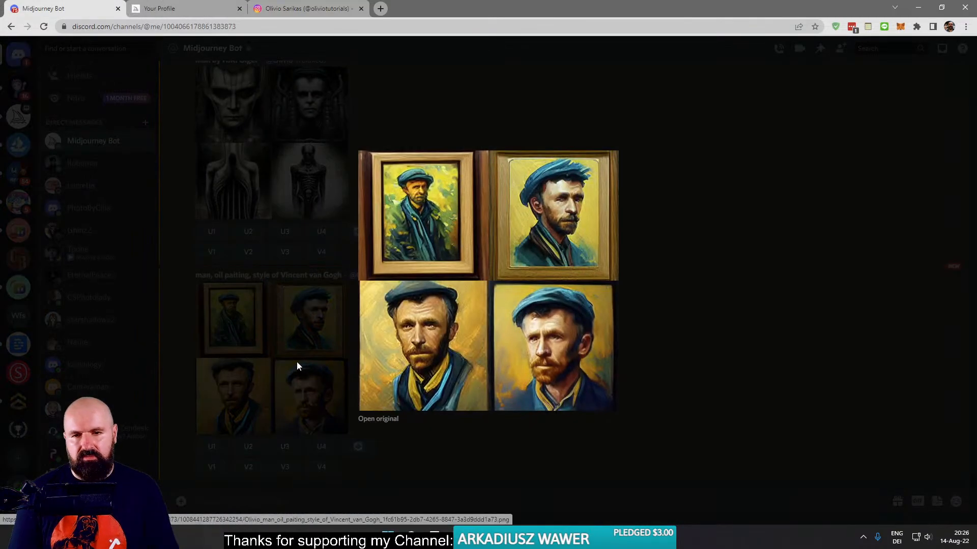
click(297, 362)
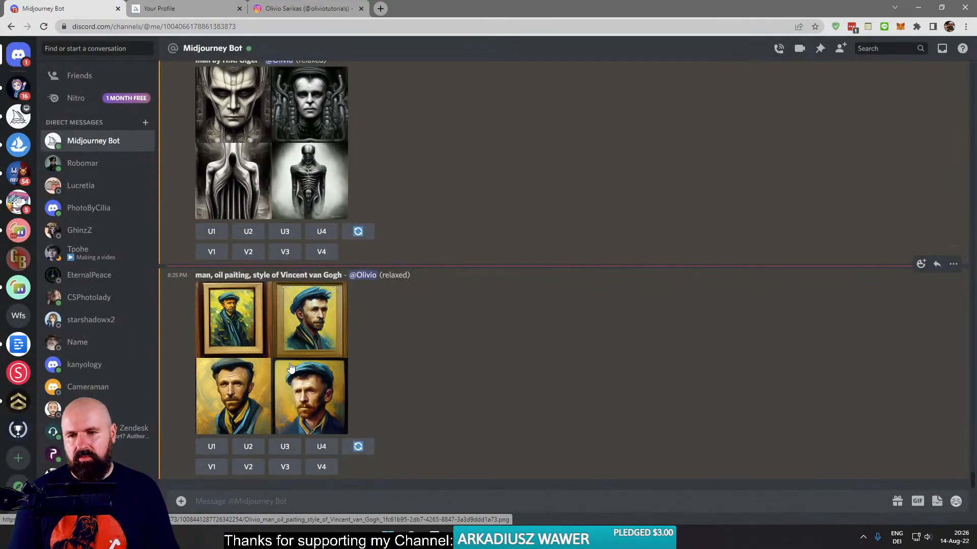
- Start an /imagine command with the prompt "city in the style of the movie Metropolis --ar 20:9"
text(/)
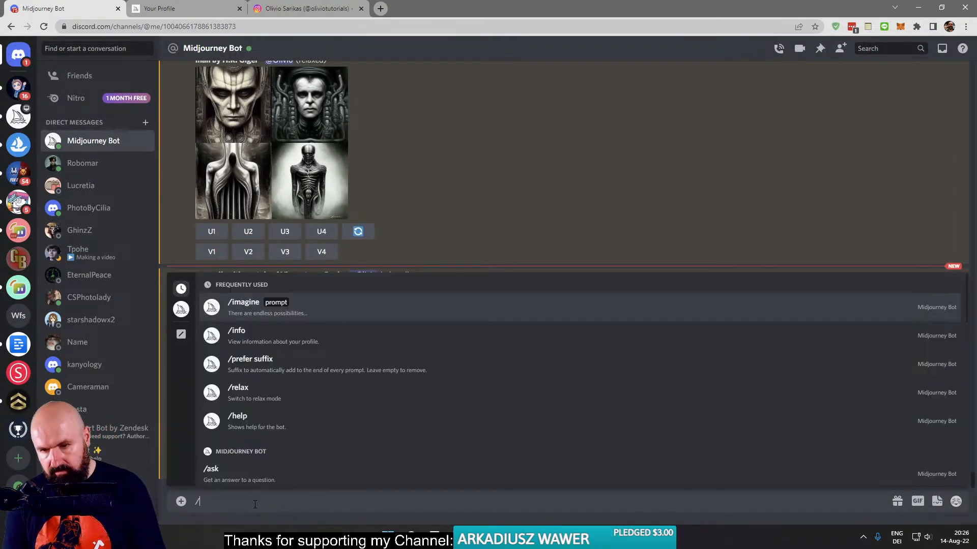
key(Return)
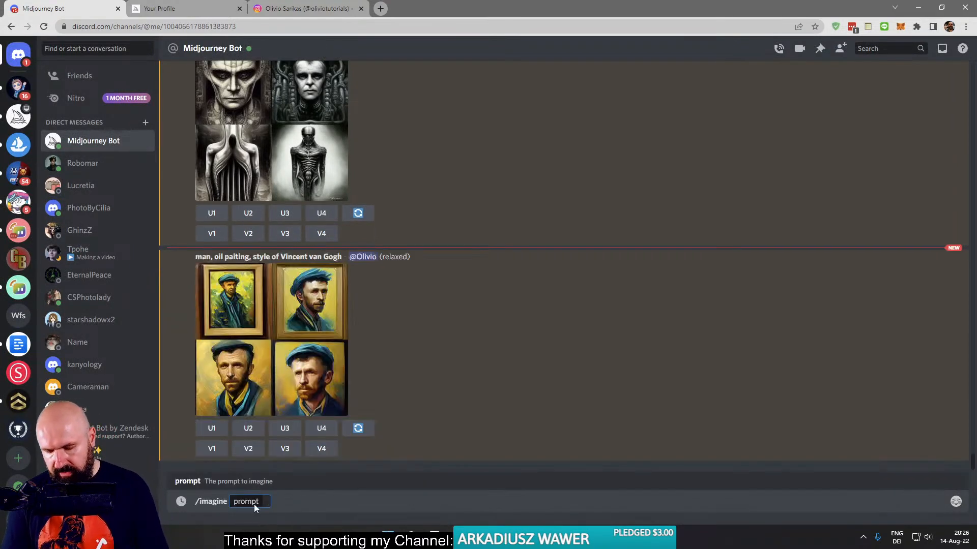
text(city in the styl)
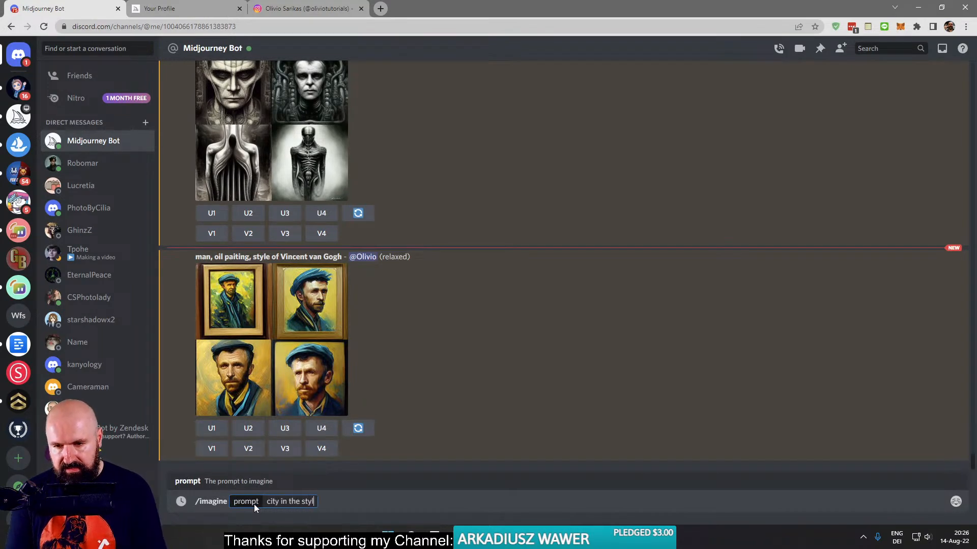
text(e of the m)
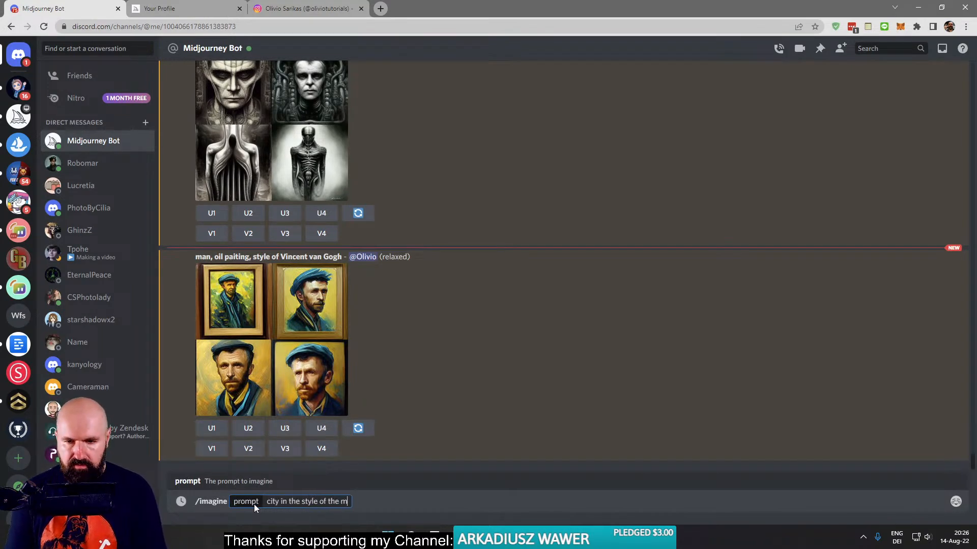
text(ovie)
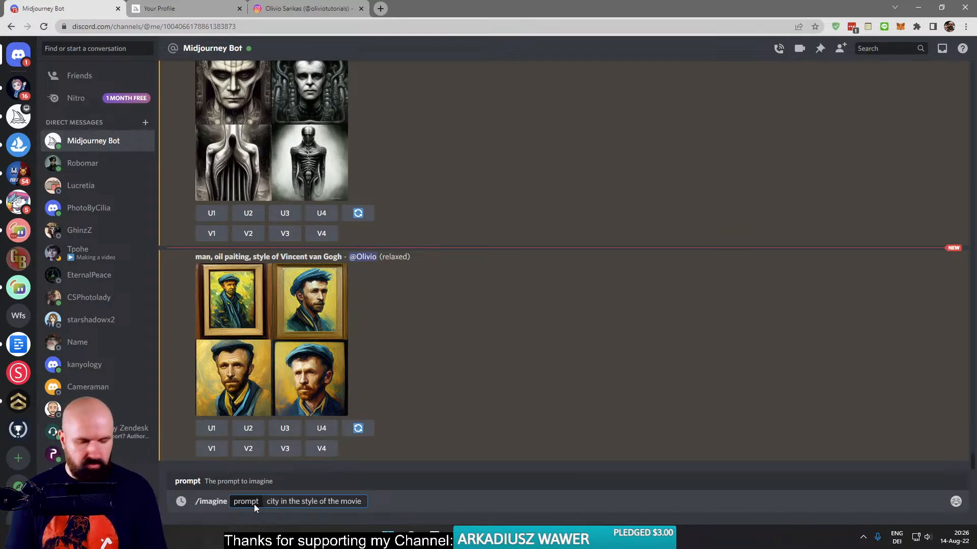
text( Metropolis)
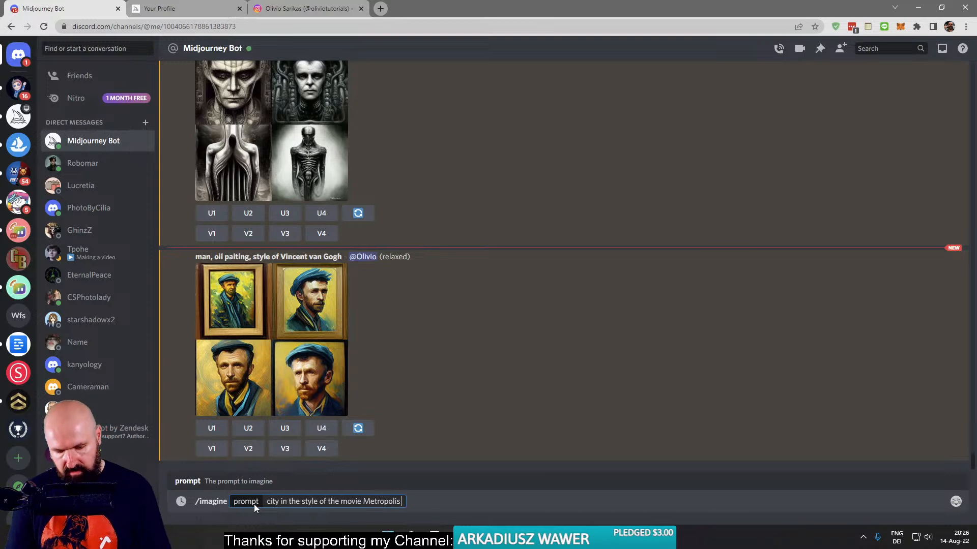
text( --ar 16)
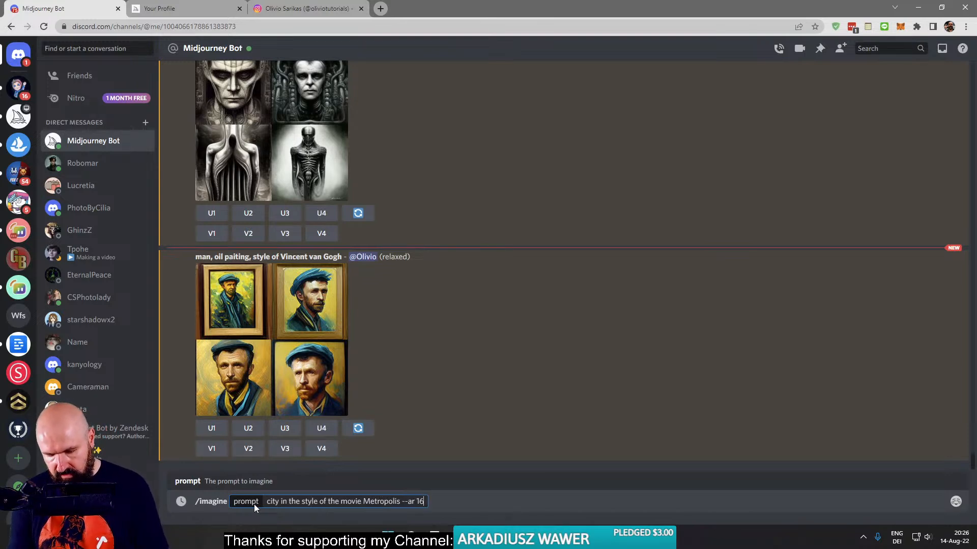
key(BackSpace)
key(BackSpace)
text(20)
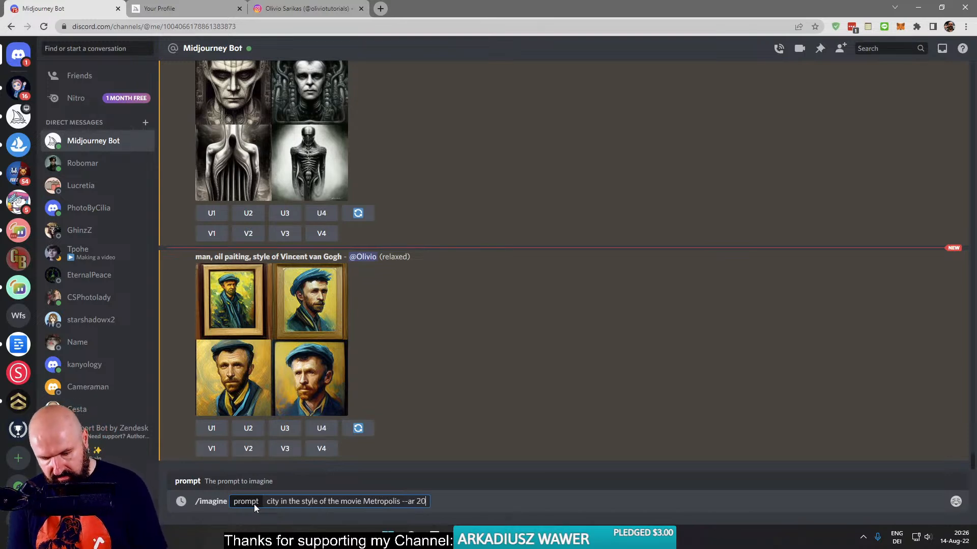
text(:9)
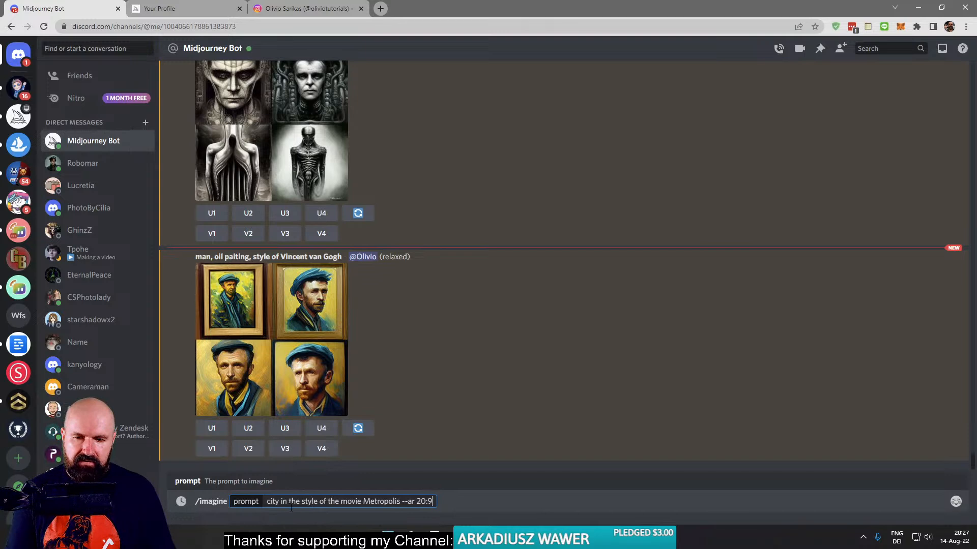
- Shorten the prompt to "city, style of the movie Metropolis --ar 20:9" and submit it for generation
drag(299, 502, 279, 502)
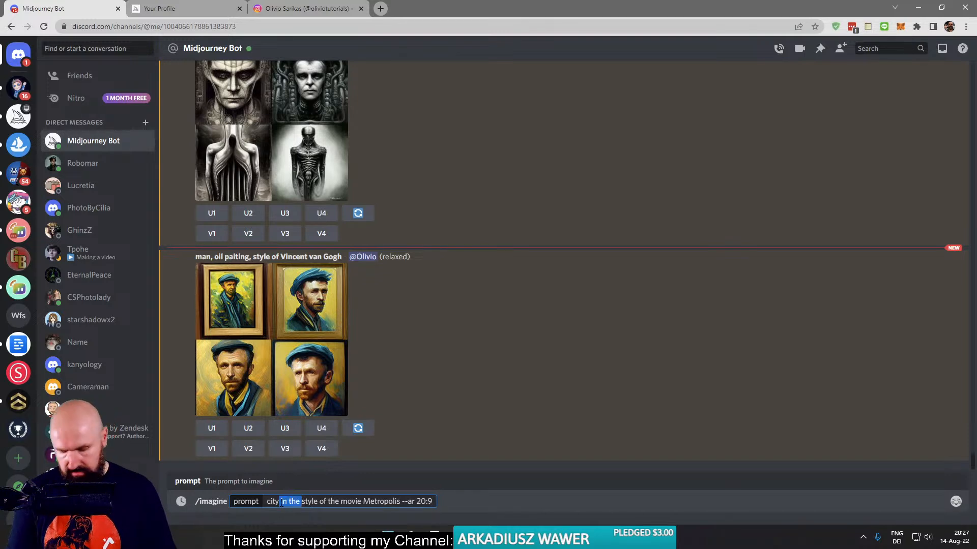
key(BackSpace)
key(BackSpace)
text(,)
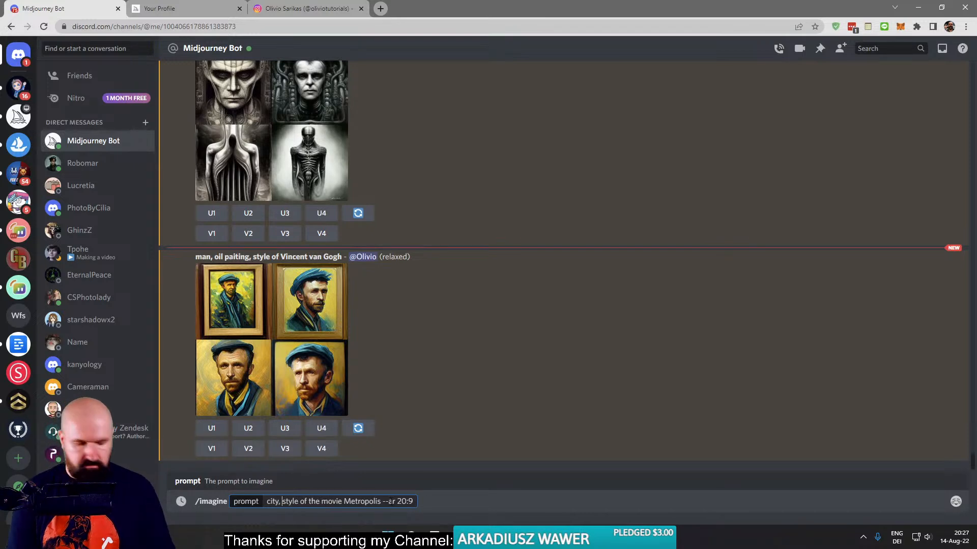
key(Return)
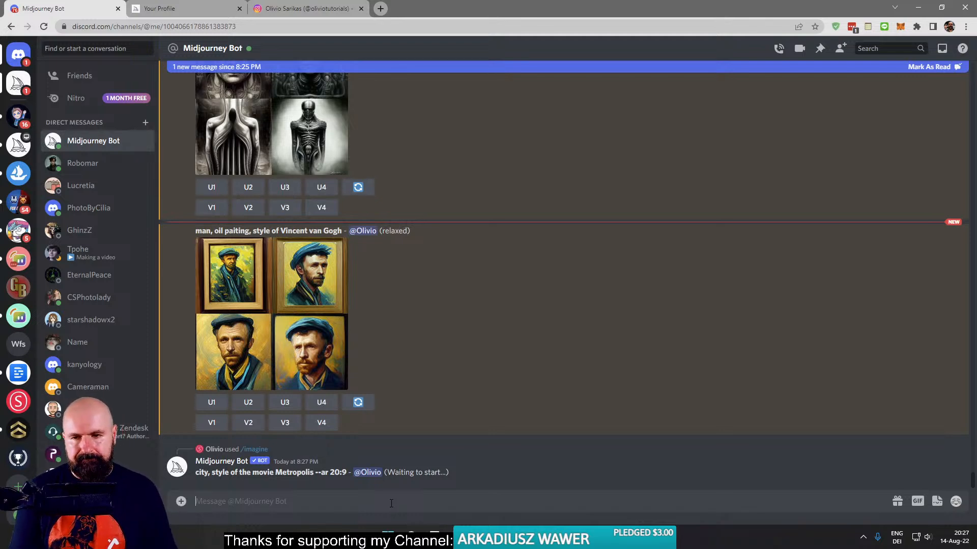
- Switch to the Midjourney website, open the archive briefly, and return to the profile home to look through its image gallery
click(173, 9)
click(769, 135)
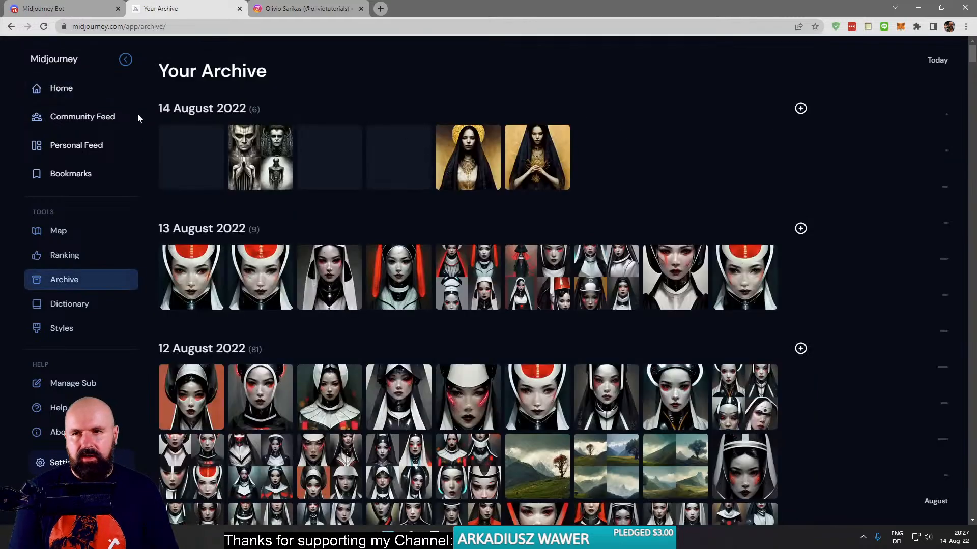
click(54, 93)
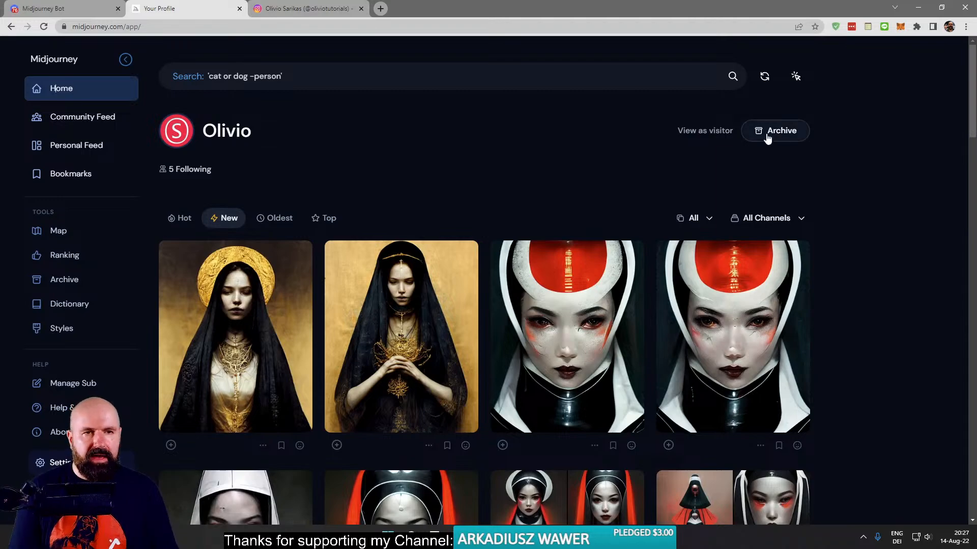
scroll(603, 387, down, 15)
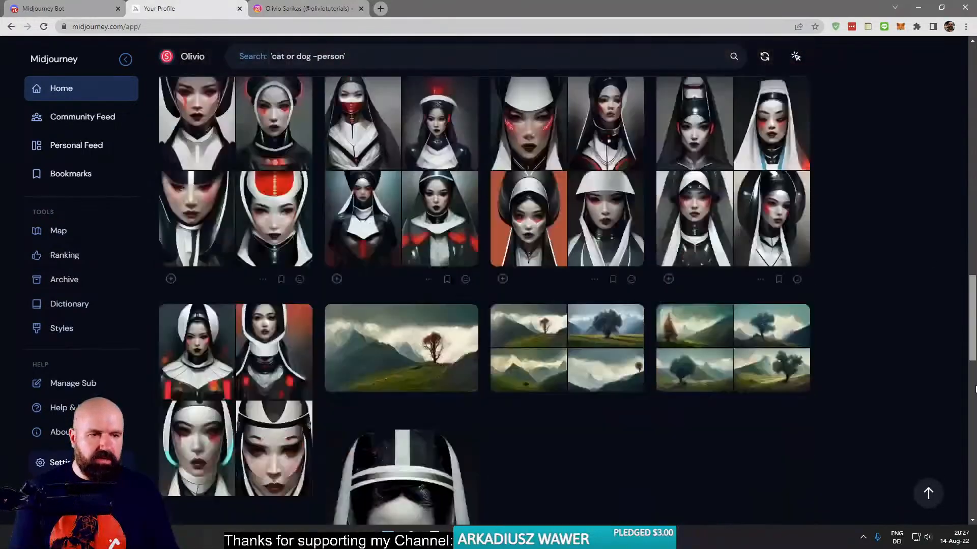
scroll(739, 432, down, 10)
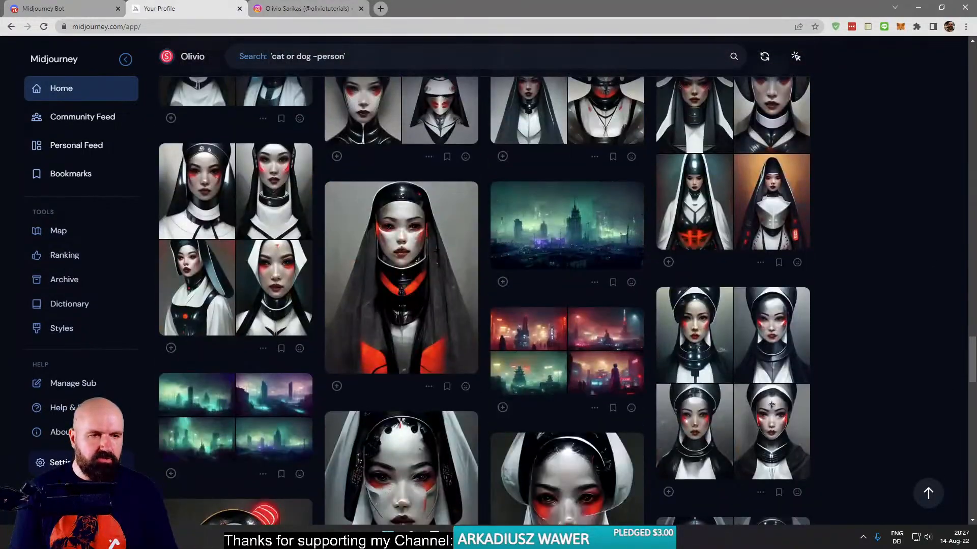
drag(968, 375, 967, 76)
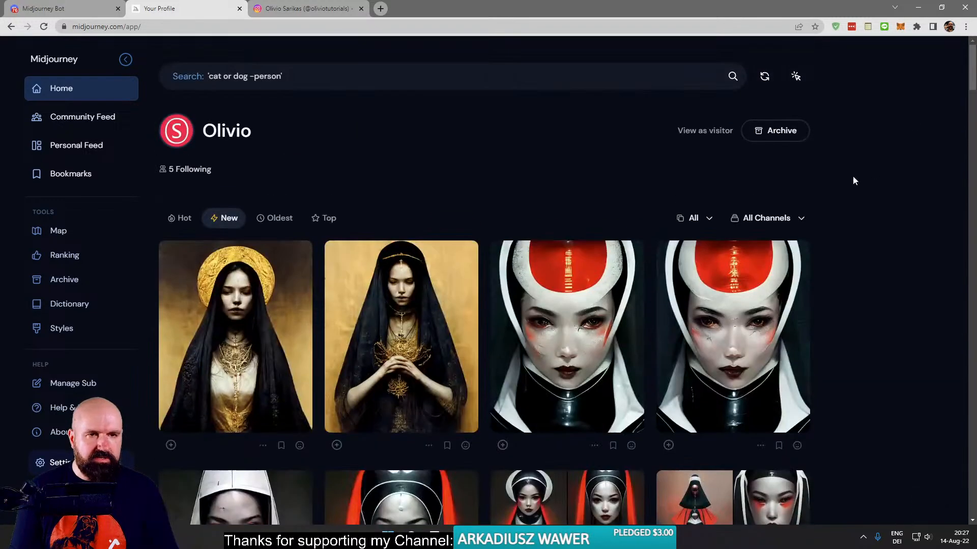
- Open the profile's archive and look through the generated images grouped by date, from 14 August 2022 back to older days
click(778, 127)
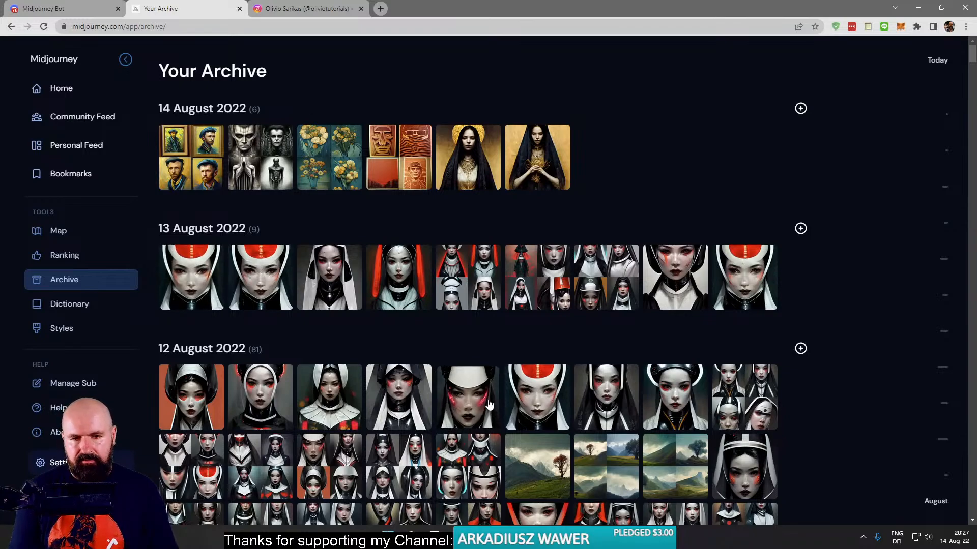
scroll(489, 404, down, 20)
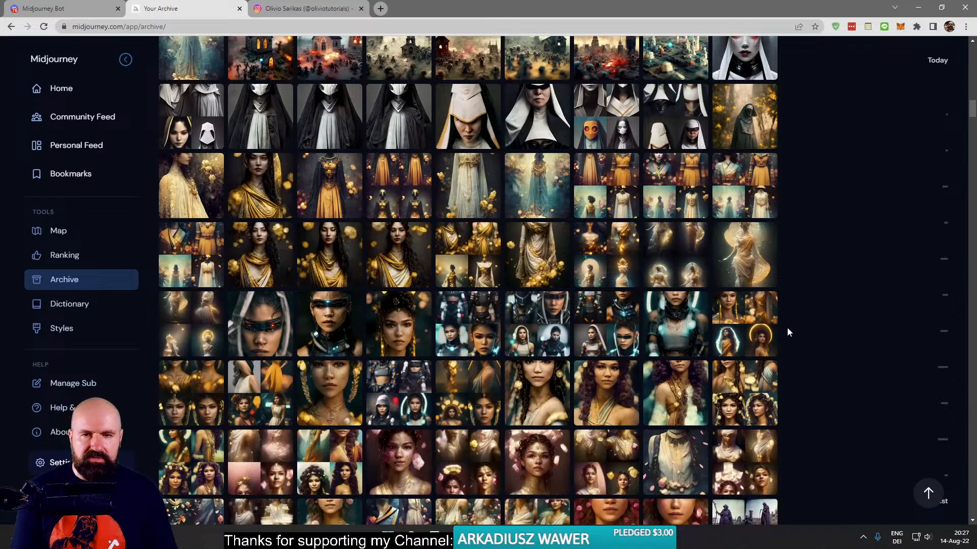
scroll(915, 131, up, 5)
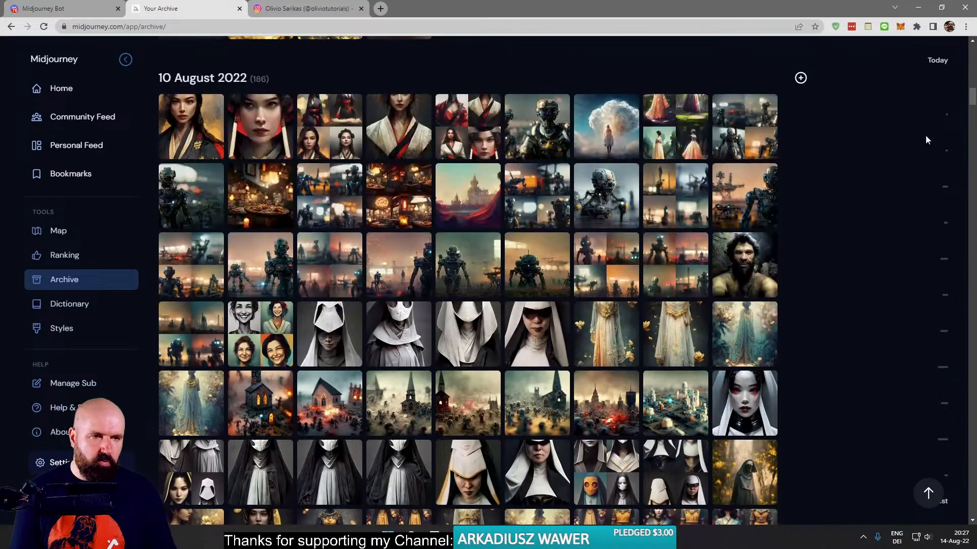
scroll(850, 295, up, 10)
scroll(850, 296, up, 5)
scroll(848, 304, down, 9)
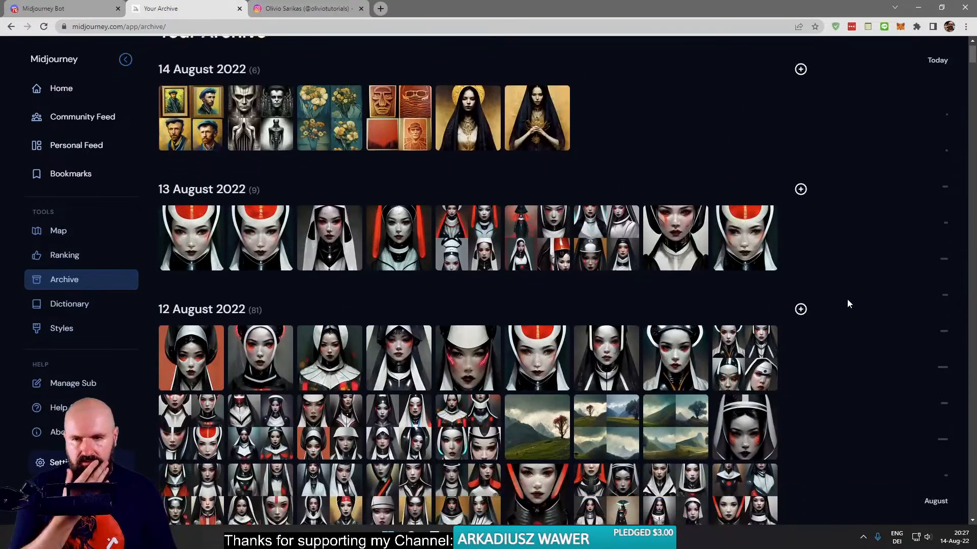
scroll(846, 297, down, 20)
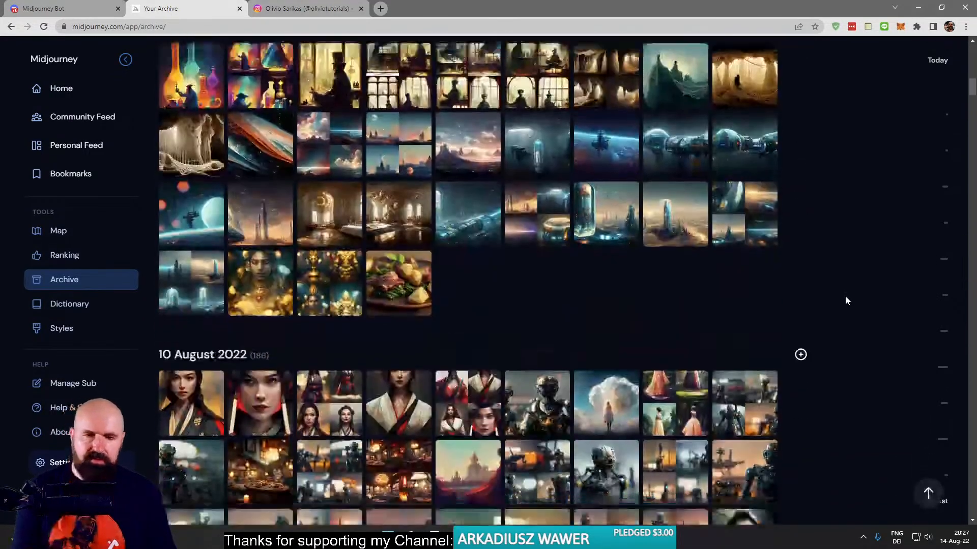
scroll(838, 296, down, 20)
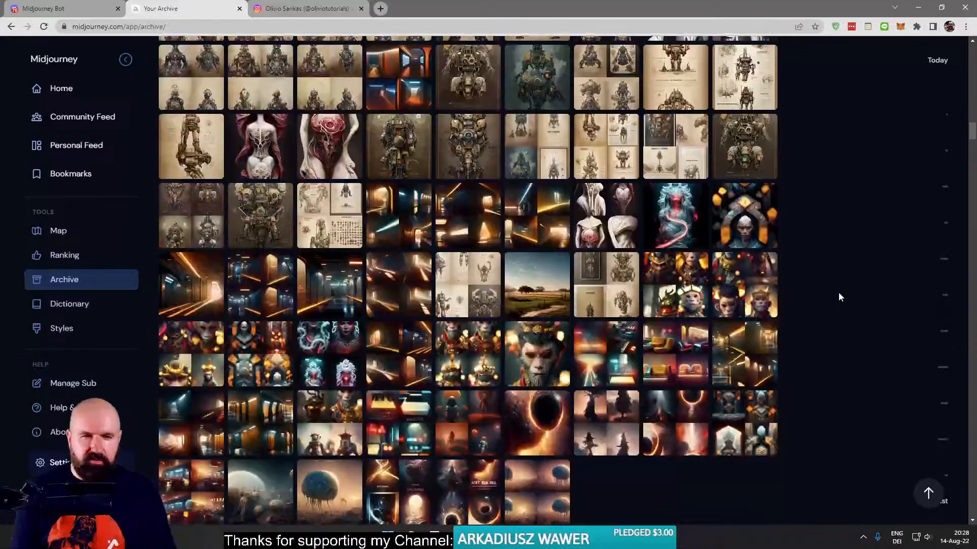
- Browse the archive back past 8 August 2022, open the single female baroque cyborg portrait with porcelain skin and inspect it enlarged
scroll(835, 289, up, 5)
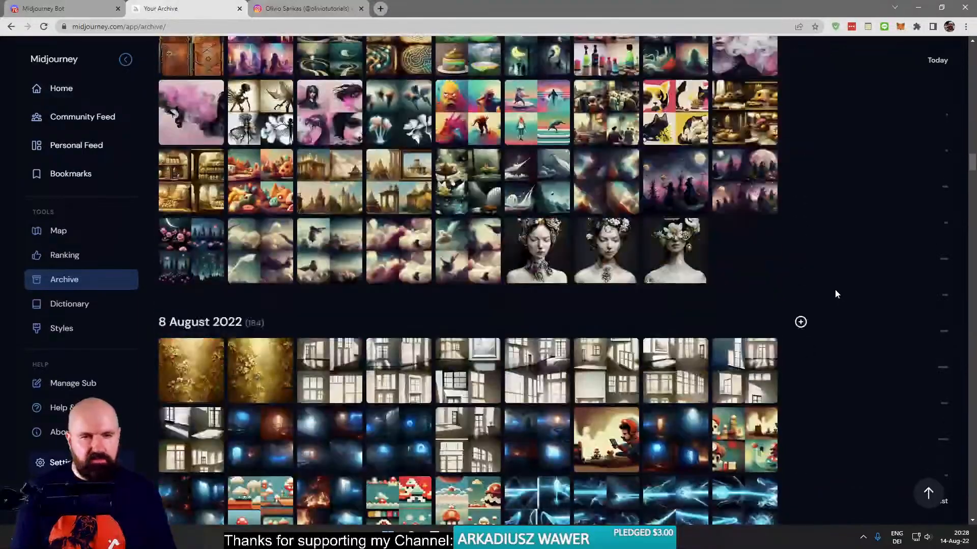
scroll(833, 287, down, 9)
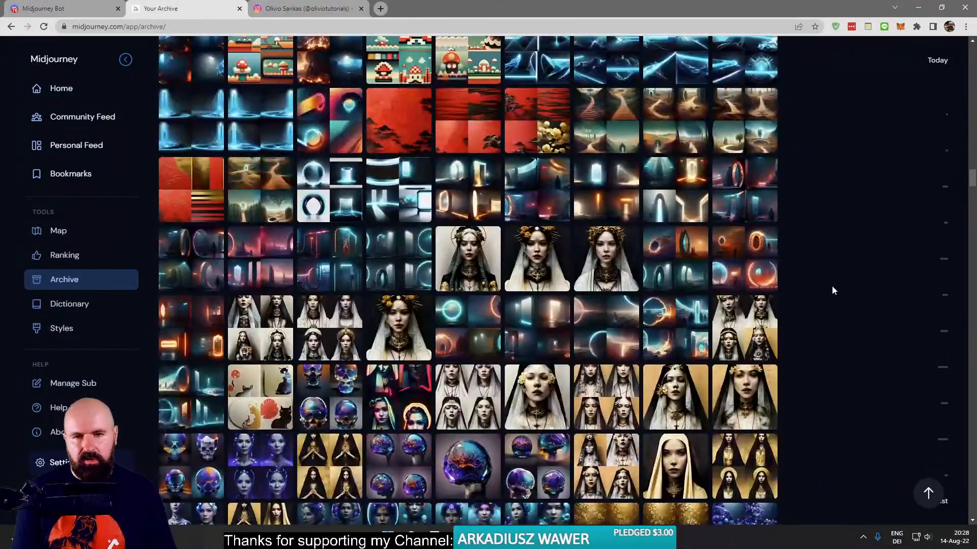
scroll(831, 288, down, 5)
scroll(829, 288, down, 10)
scroll(827, 288, down, 12)
scroll(826, 288, up, 5)
scroll(826, 288, down, 5)
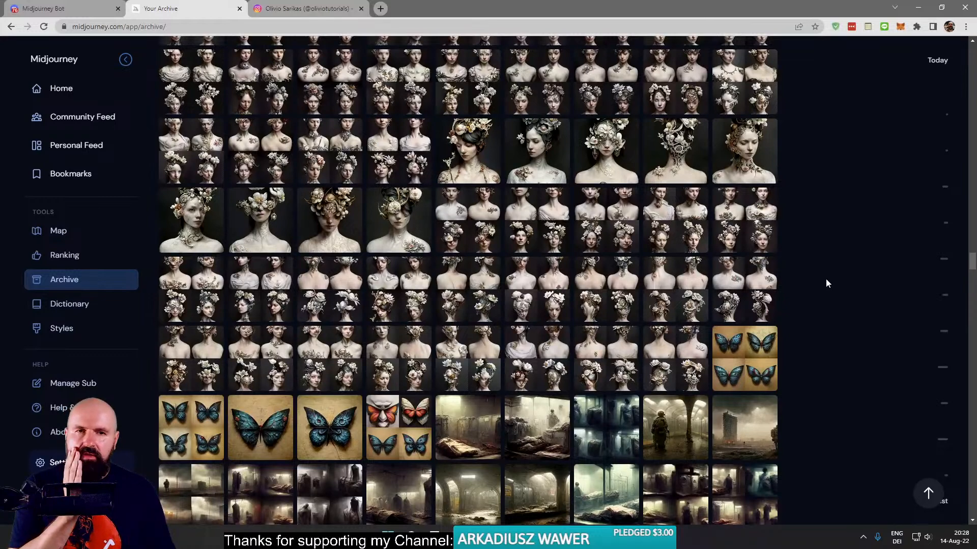
click(767, 161)
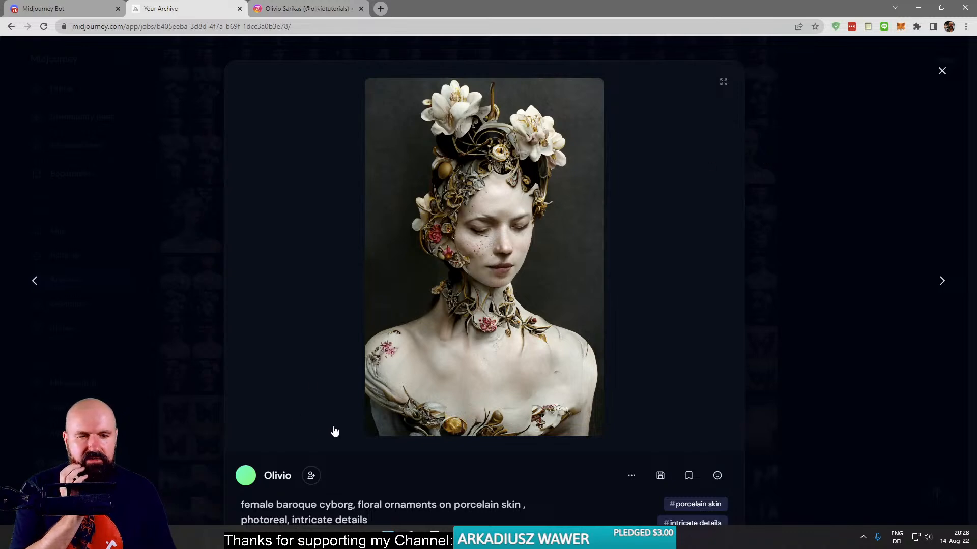
click(478, 351)
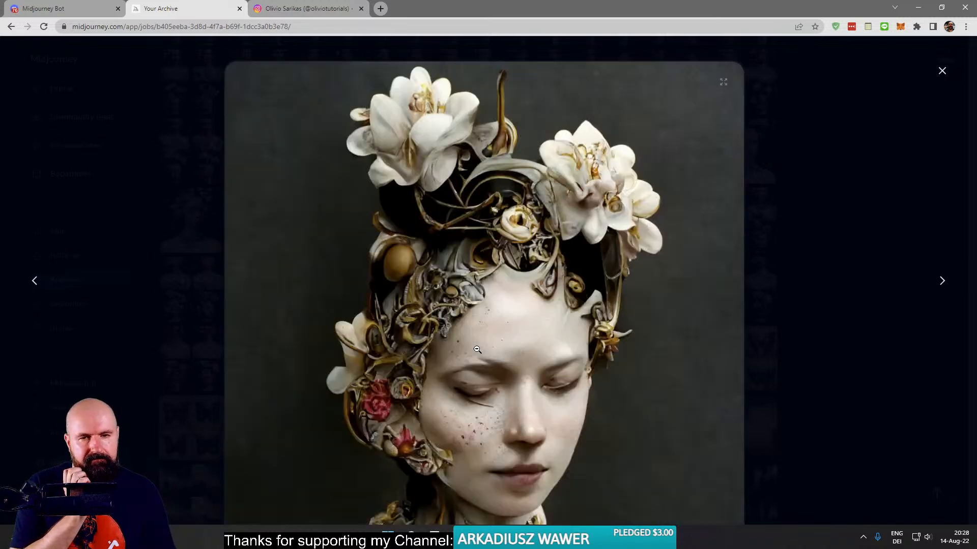
scroll(484, 346, down, 5)
scroll(489, 338, up, 5)
scroll(489, 339, down, 3)
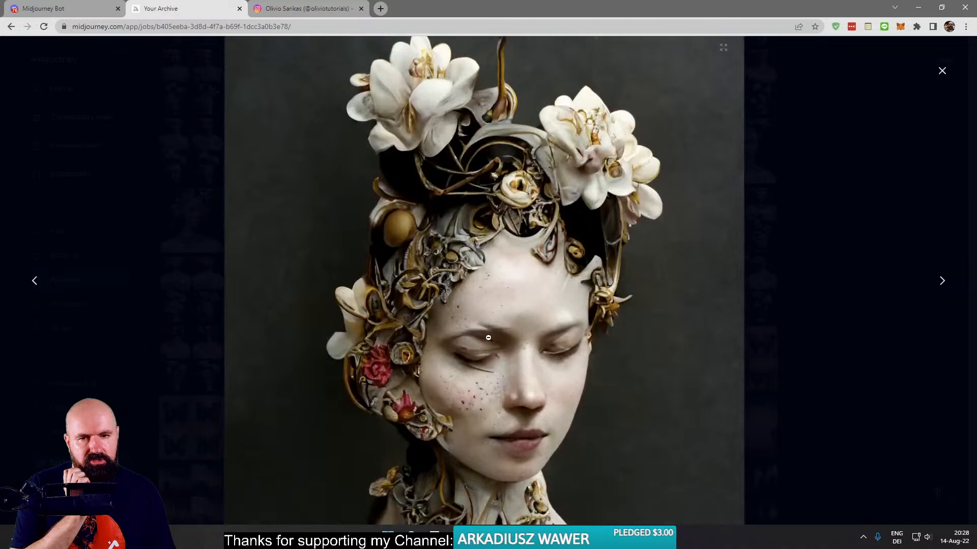
- Save the enlarged portrait to a new folder named "Stream Art" inside the 2022-08-14 live stream photo folder
right_click(469, 237)
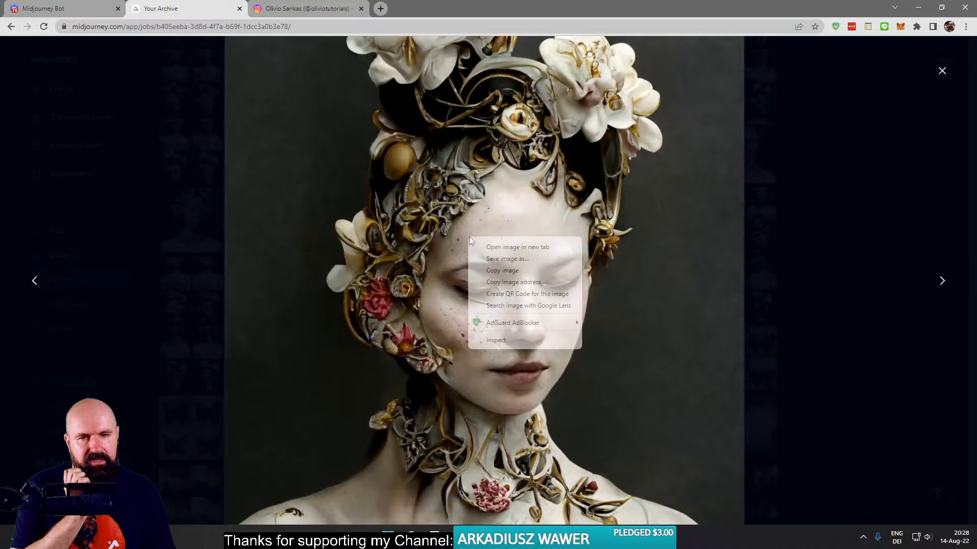
click(502, 259)
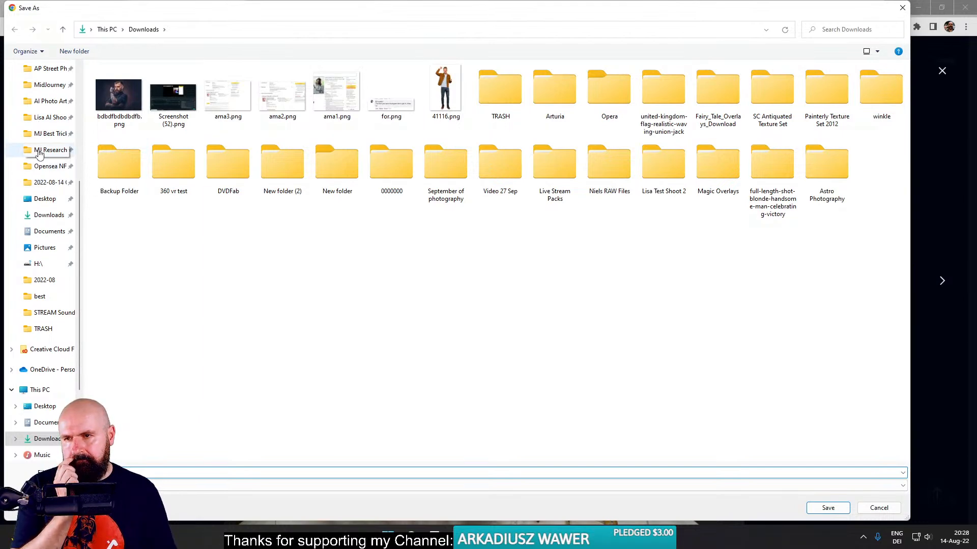
click(43, 182)
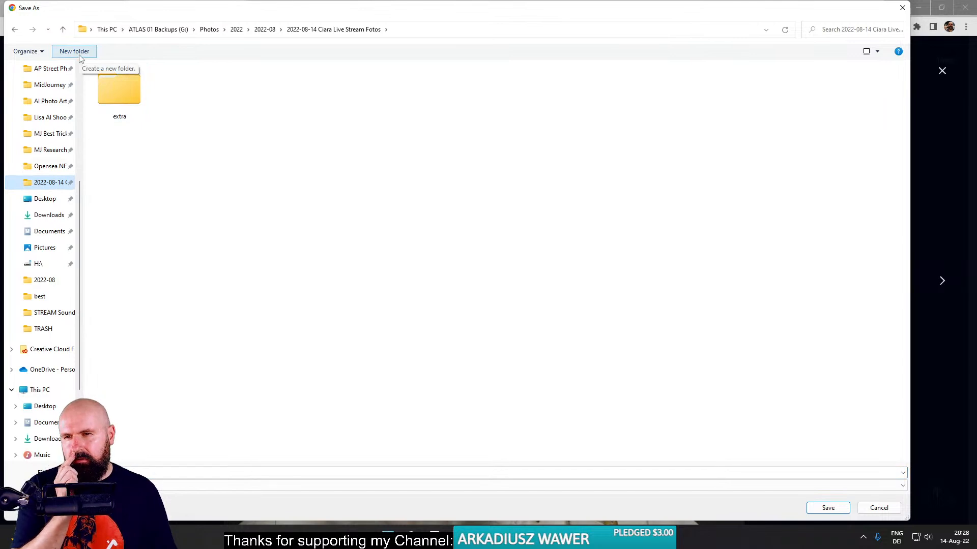
click(79, 54)
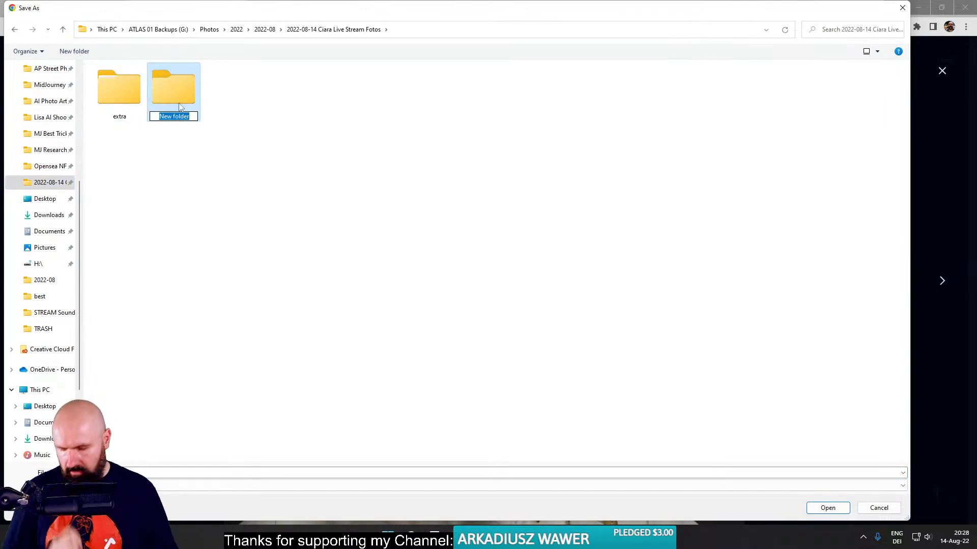
text(Stream Art)
double_click(179, 103)
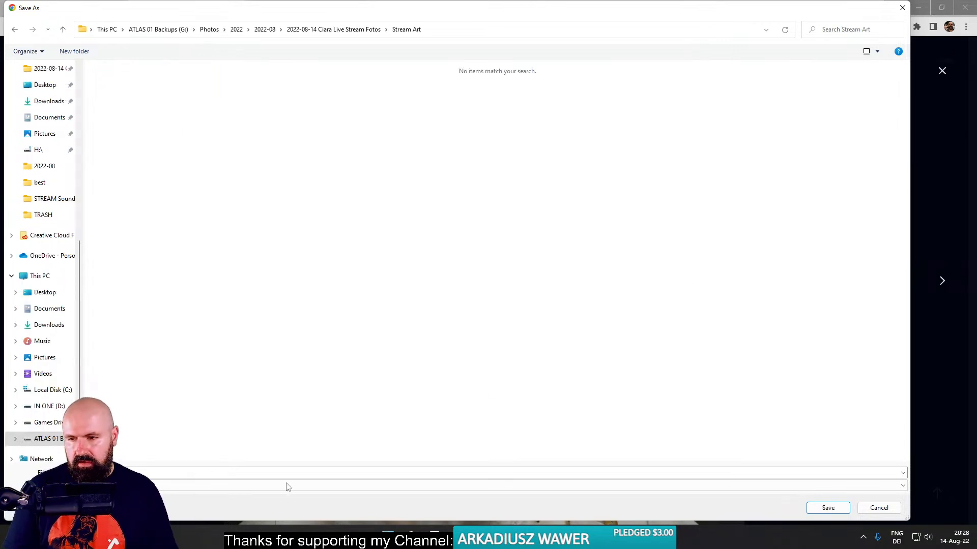
click(827, 508)
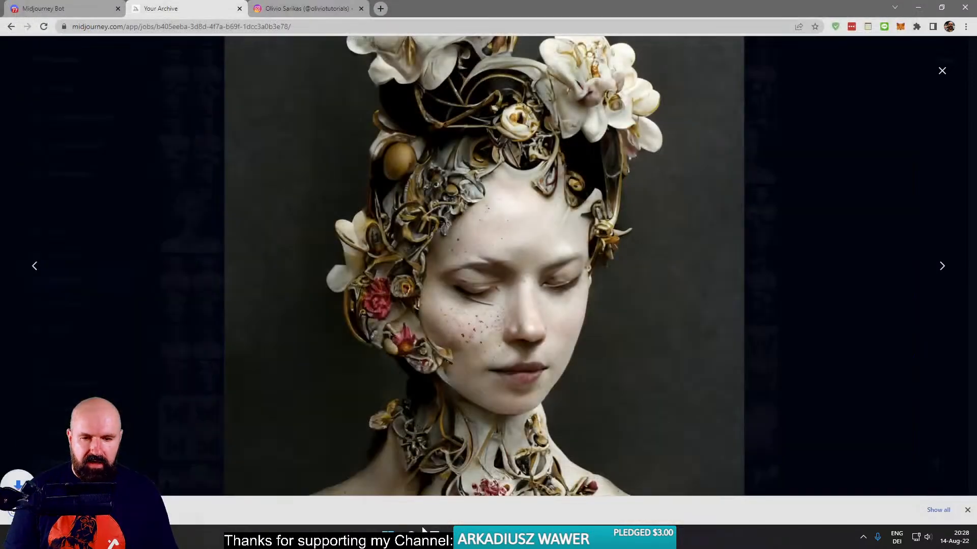
- Launch Topaz Gigapixel AI and load grid_0.png into it from the Stream Art folder
key(super)
text(gig)
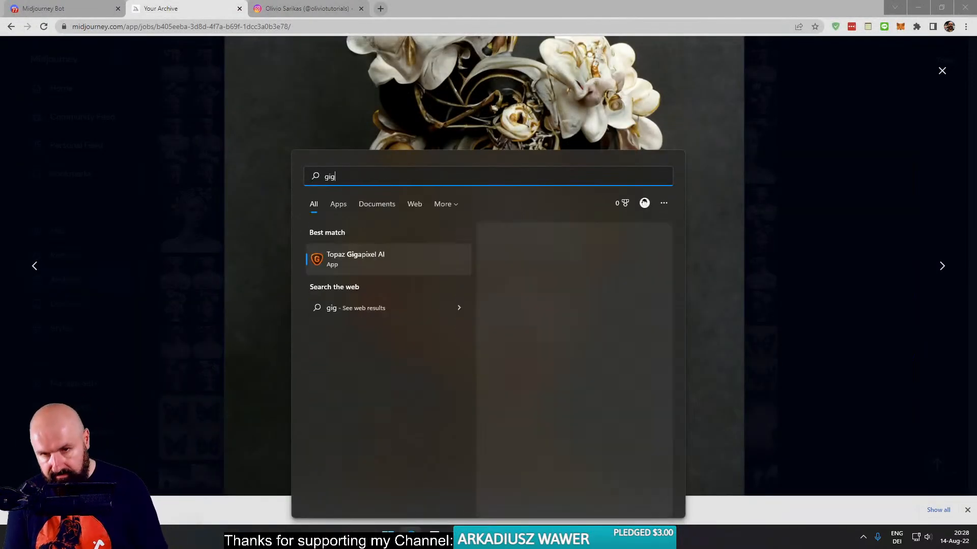
click(362, 258)
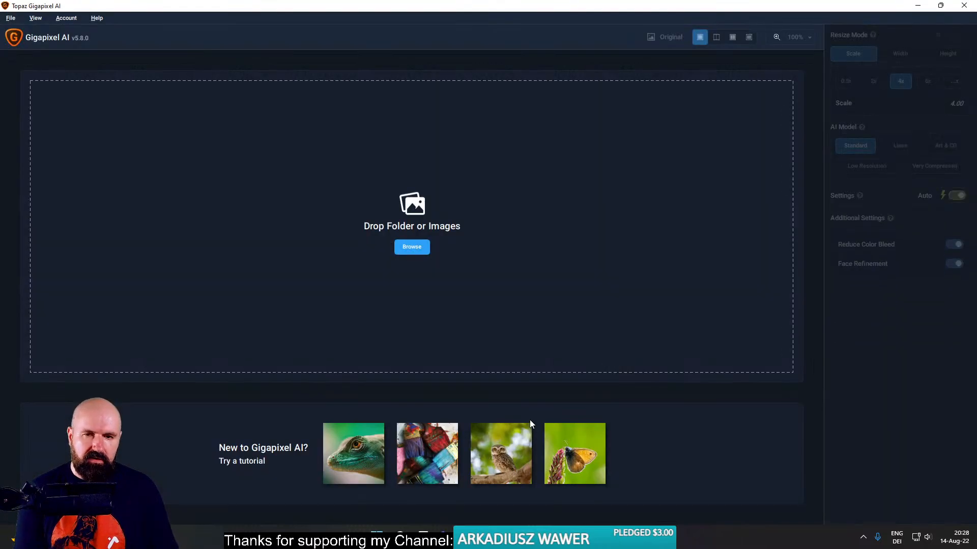
click(468, 538)
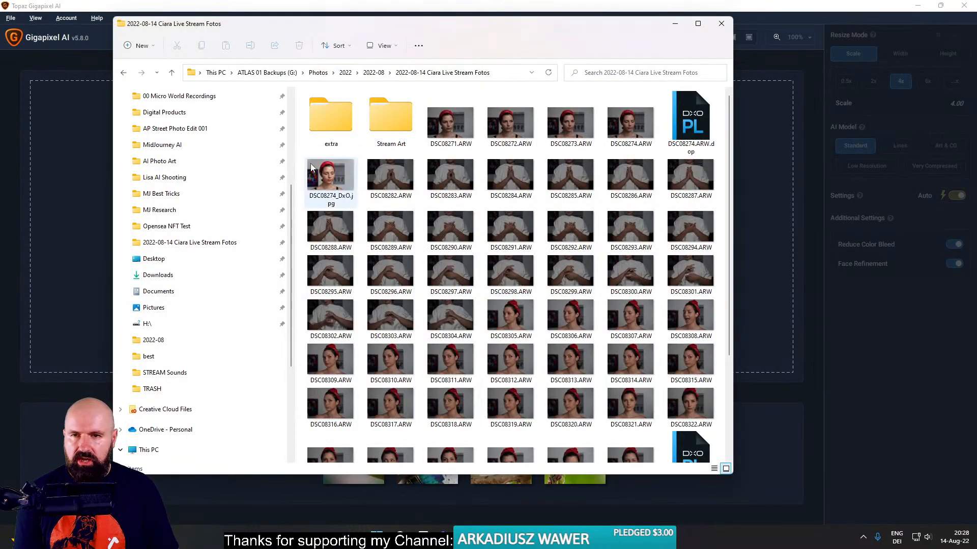
double_click(390, 128)
drag(331, 116, 751, 184)
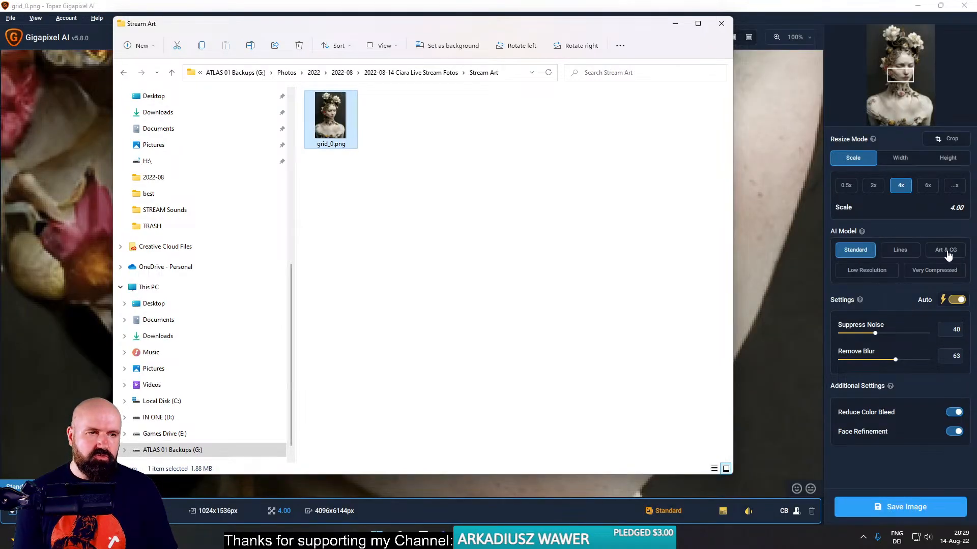
click(763, 7)
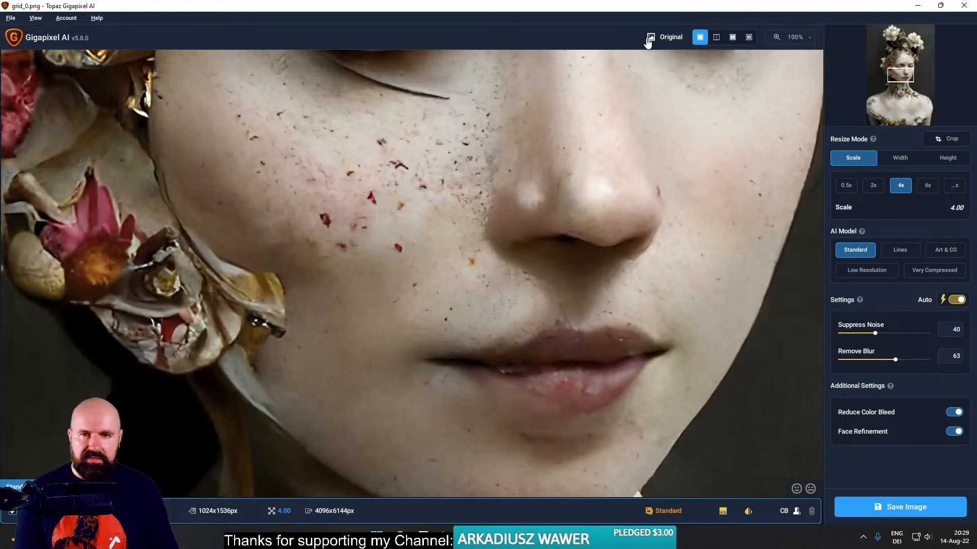
- Compare the original and upscaled portrait in split view, sweeping the divider back and forth across the face
click(717, 43)
drag(413, 203, 380, 198)
drag(450, 196, 149, 206)
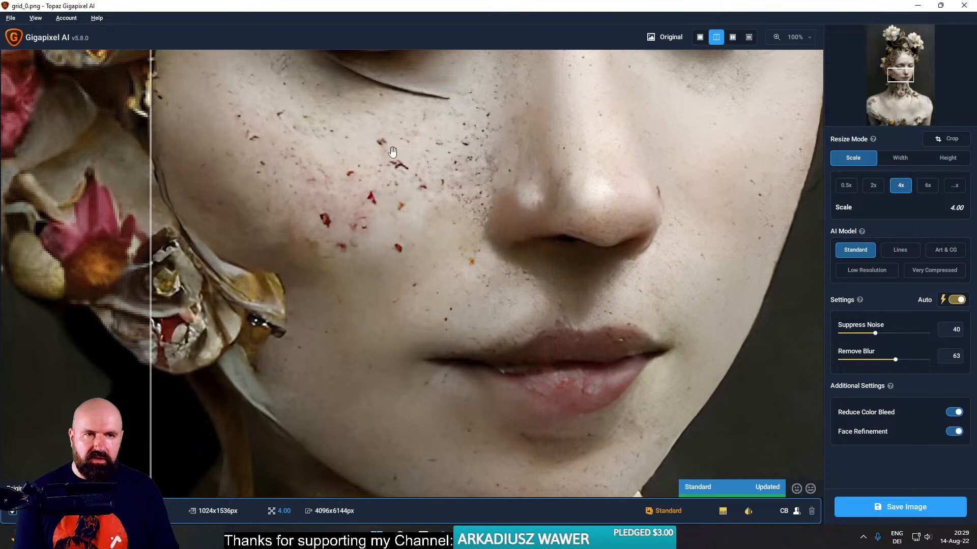
drag(151, 161, 539, 205)
drag(646, 205, 251, 209)
- Save the 4x Standard upscale as grid_0-standard-scale-4_00x-gigapixel, preserving the source format and using the source directory
click(876, 508)
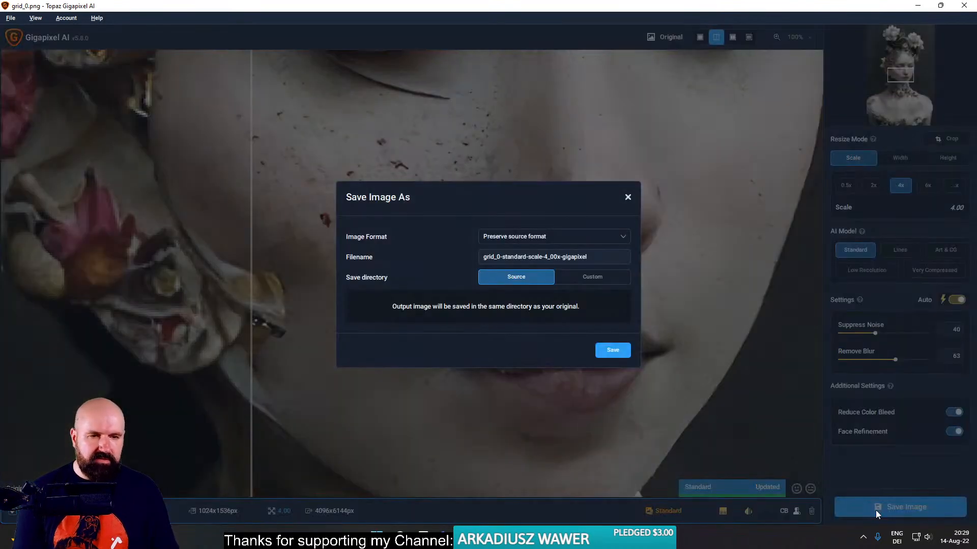
click(627, 198)
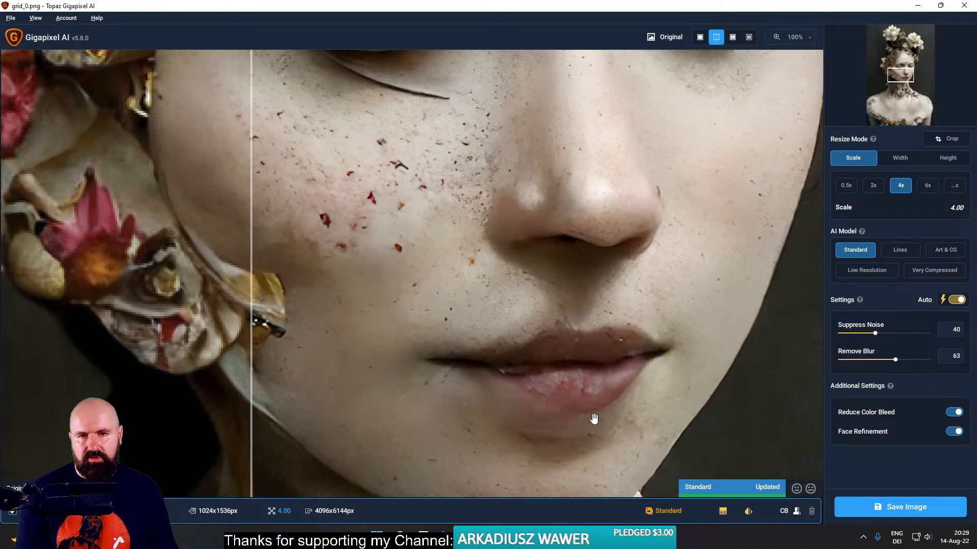
click(888, 509)
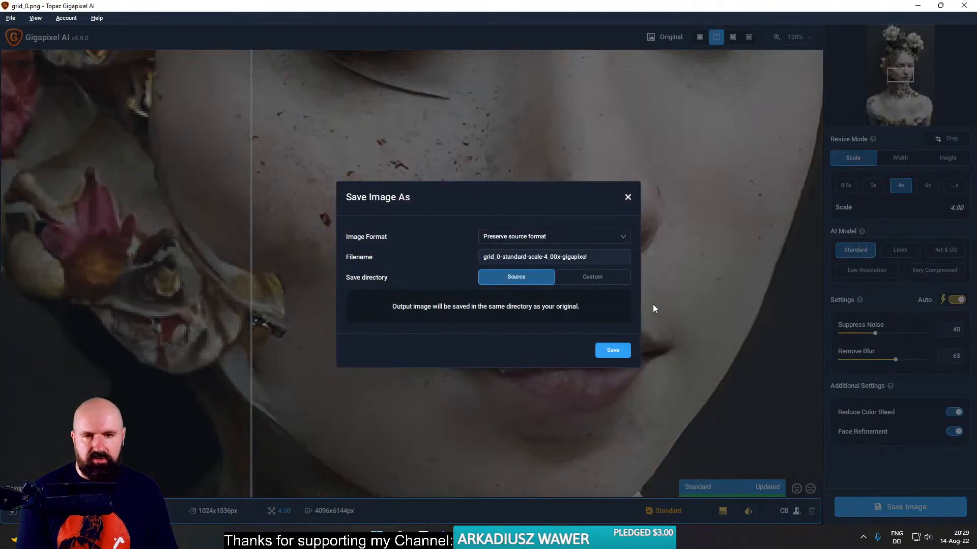
click(621, 352)
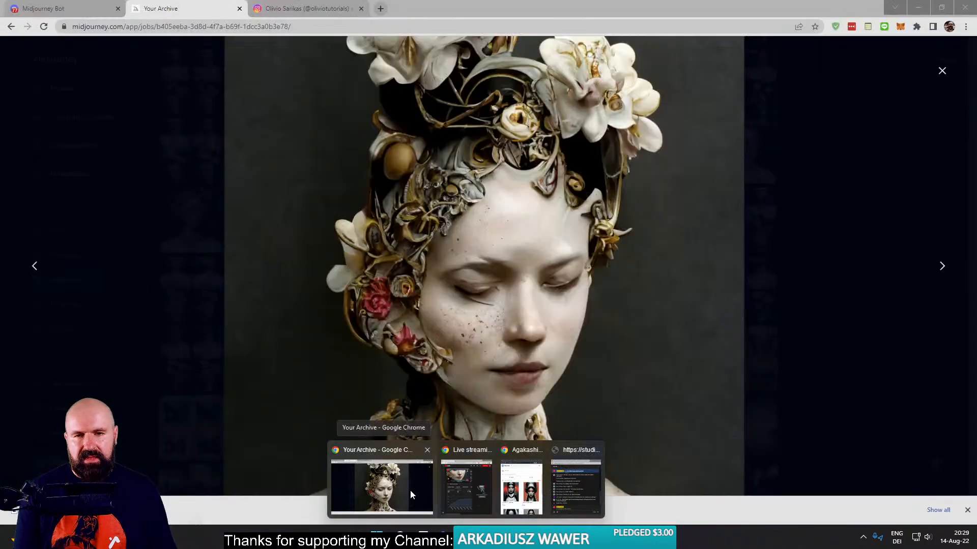
- Switch to the Midjourney Bot chat in Discord and look back through older results for the "latex nun cyborg geisha queen scifi --ar 3:4" images
click(410, 489)
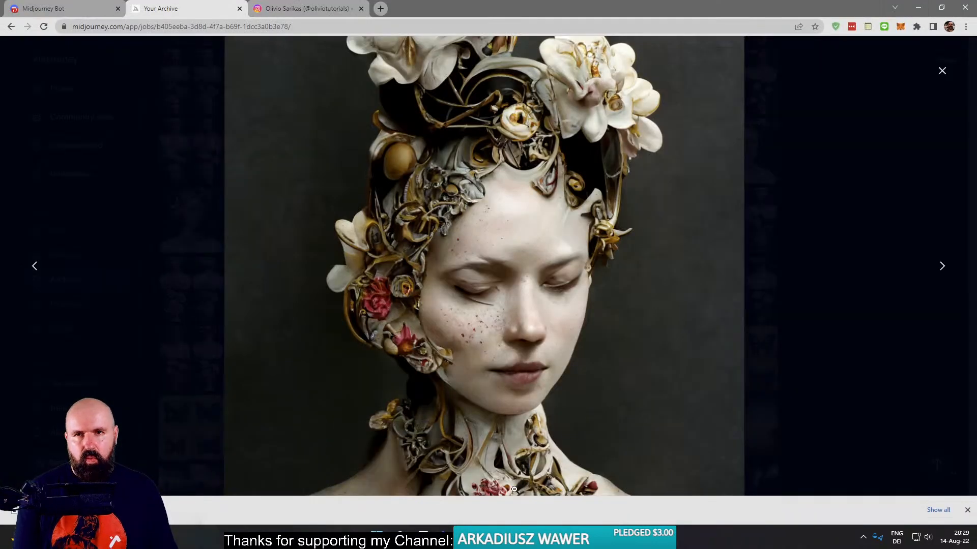
click(56, 9)
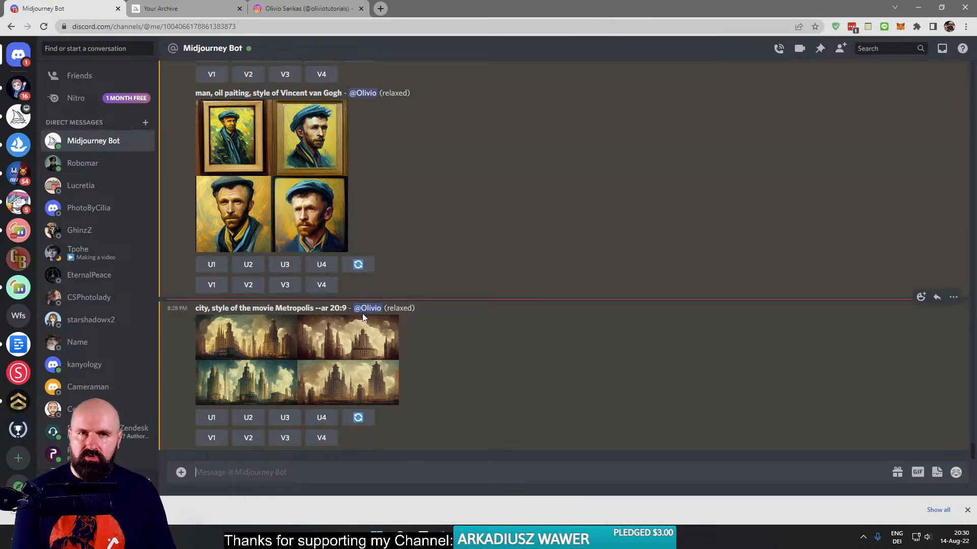
scroll(356, 330, up, 15)
scroll(355, 337, up, 10)
scroll(355, 341, up, 10)
scroll(356, 340, up, 8)
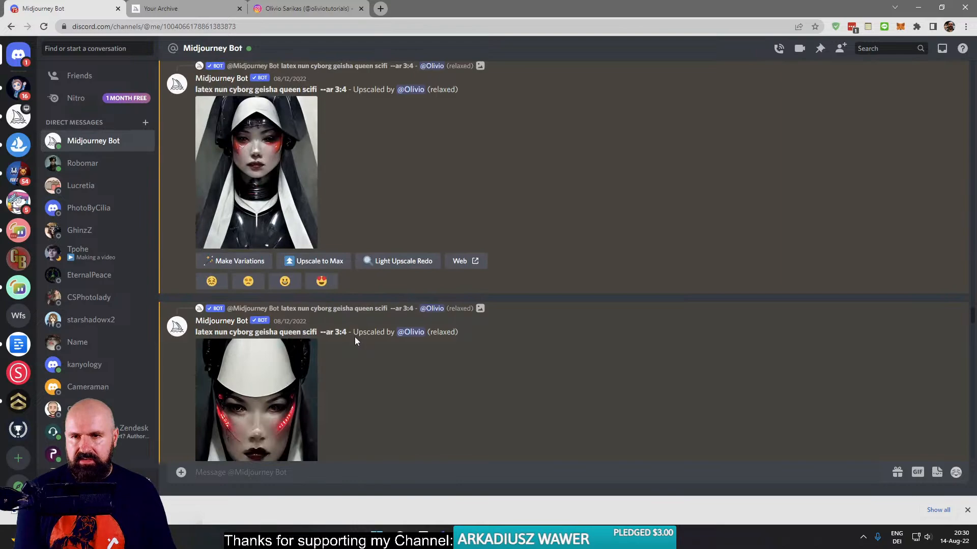
scroll(355, 338, up, 10)
scroll(355, 341, up, 10)
scroll(355, 341, down, 7)
scroll(355, 341, down, 10)
scroll(355, 341, down, 10)
scroll(356, 337, up, 3)
- Open the original of yesterday's upscaled nun cyborg geisha portrait in a new browser tab and close its preview
right_click(278, 317)
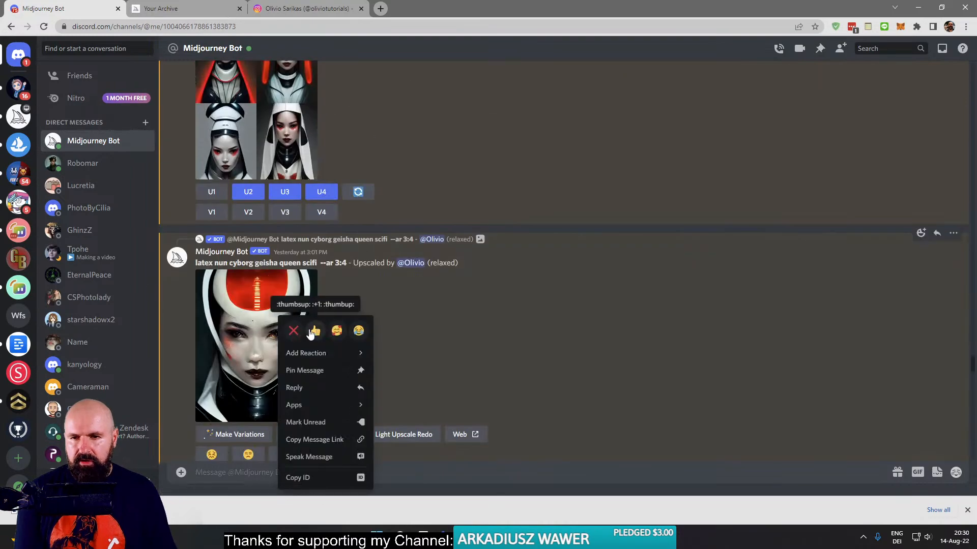
click(236, 307)
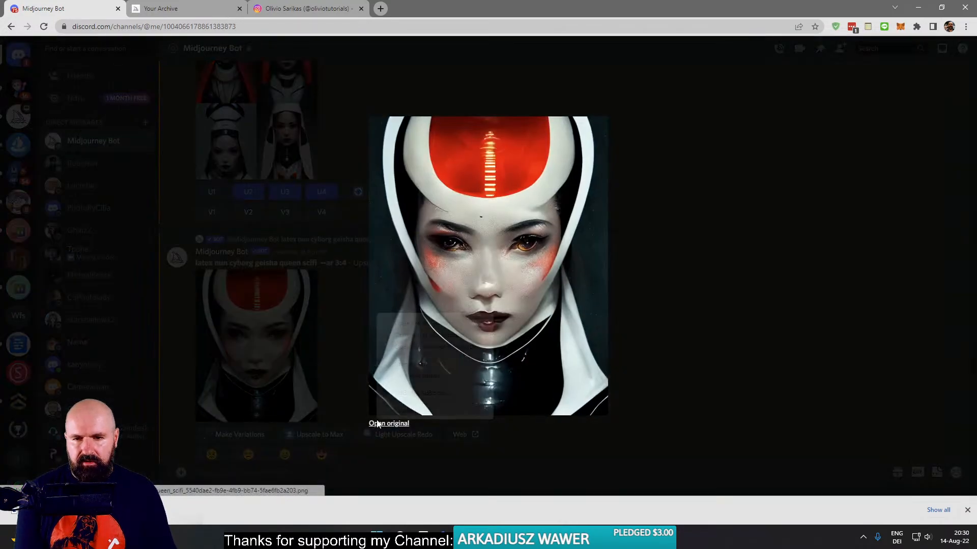
right_click(377, 426)
click(410, 322)
click(326, 321)
- Find the earlier upscale of the same red-hooded geisha portrait in the chat and open its original in another browser tab
scroll(346, 328, up, 15)
scroll(348, 331, down, 6)
scroll(348, 331, up, 1)
click(264, 326)
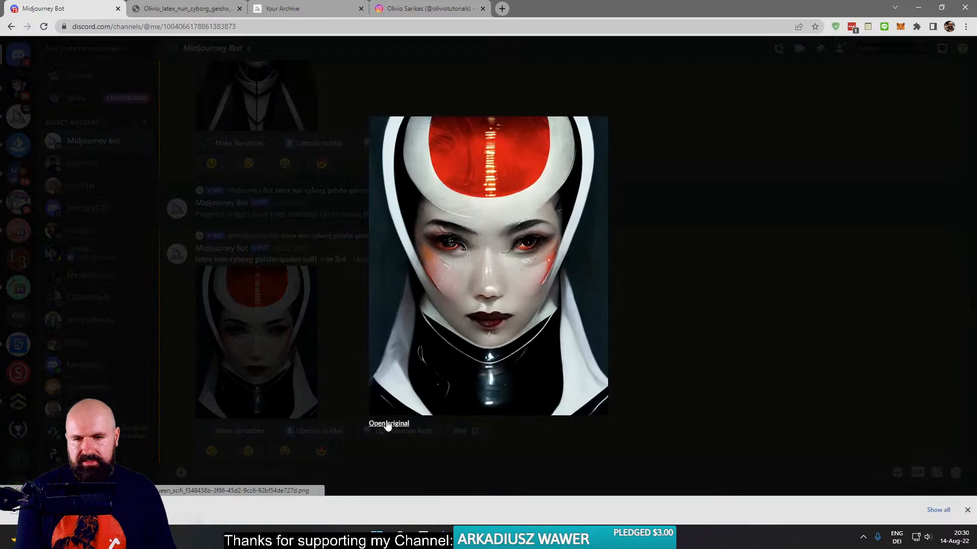
right_click(388, 425)
click(410, 323)
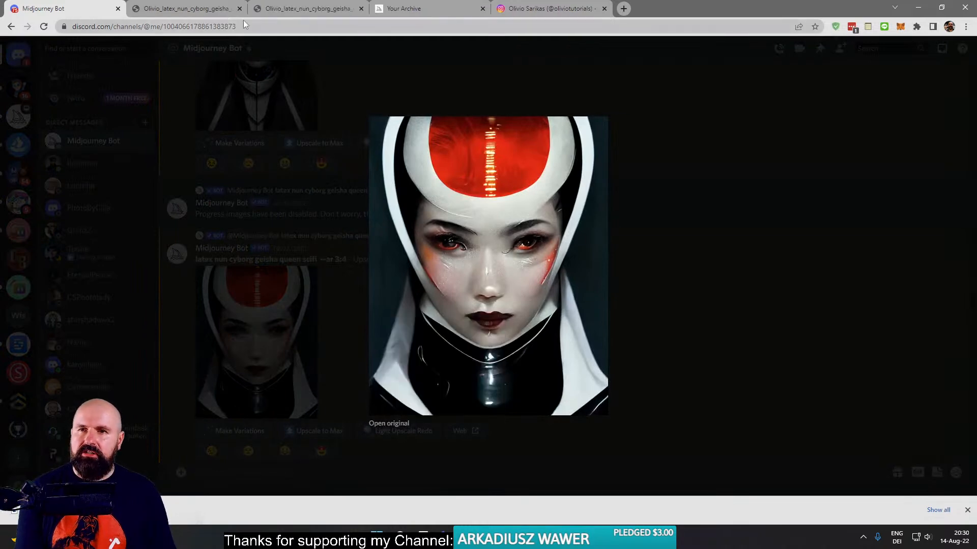
- Compare the two full-size geisha portraits by alternating between them, examining the eyes, cheek paint and hood details
click(224, 9)
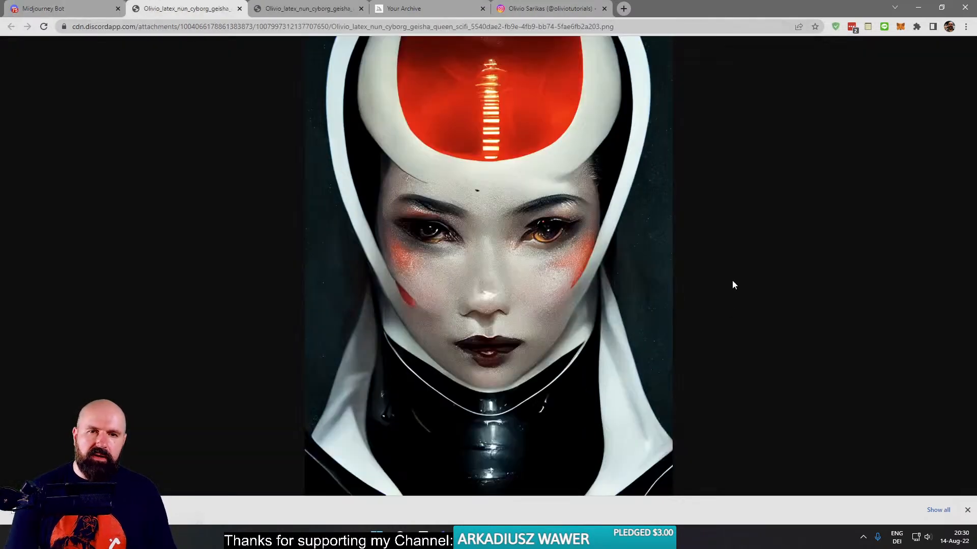
click(277, 9)
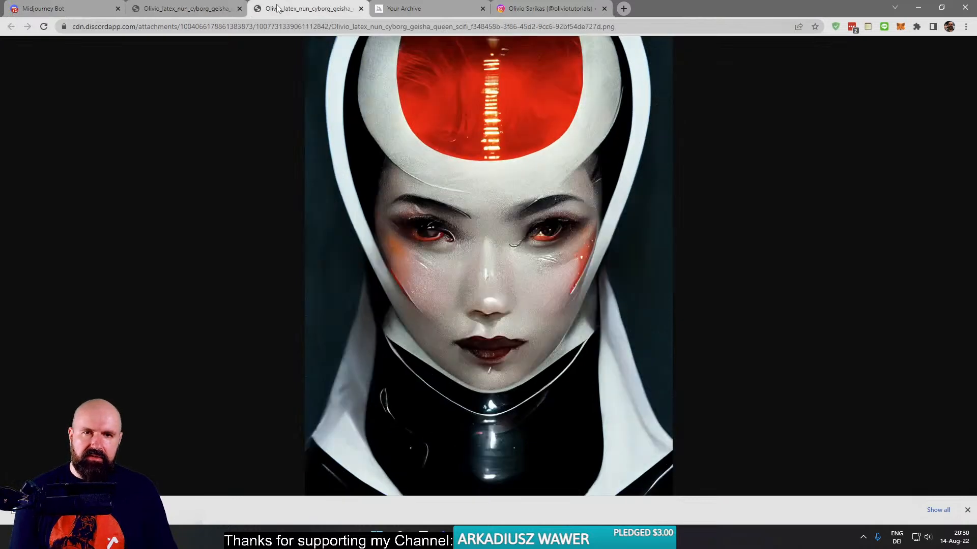
click(192, 8)
click(267, 9)
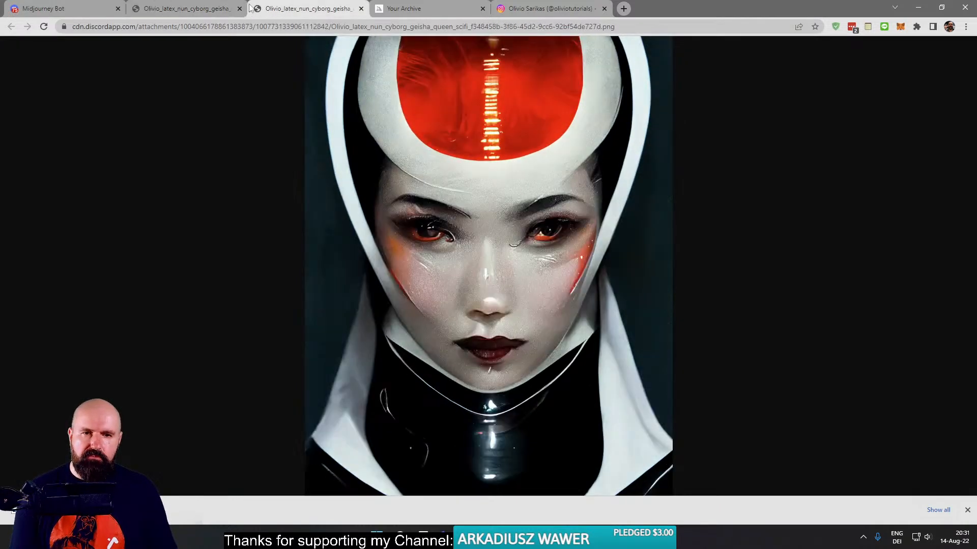
click(191, 9)
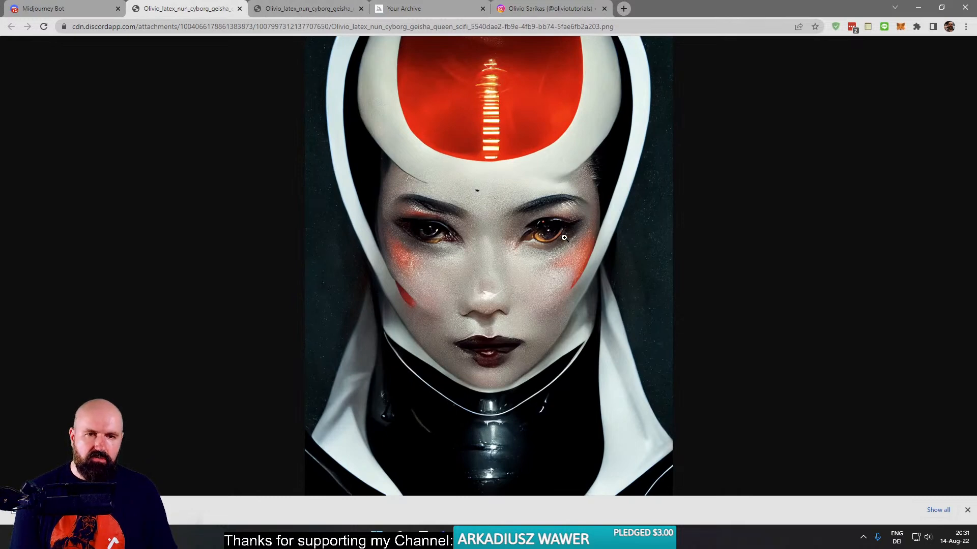
key(ctrl+Tab)
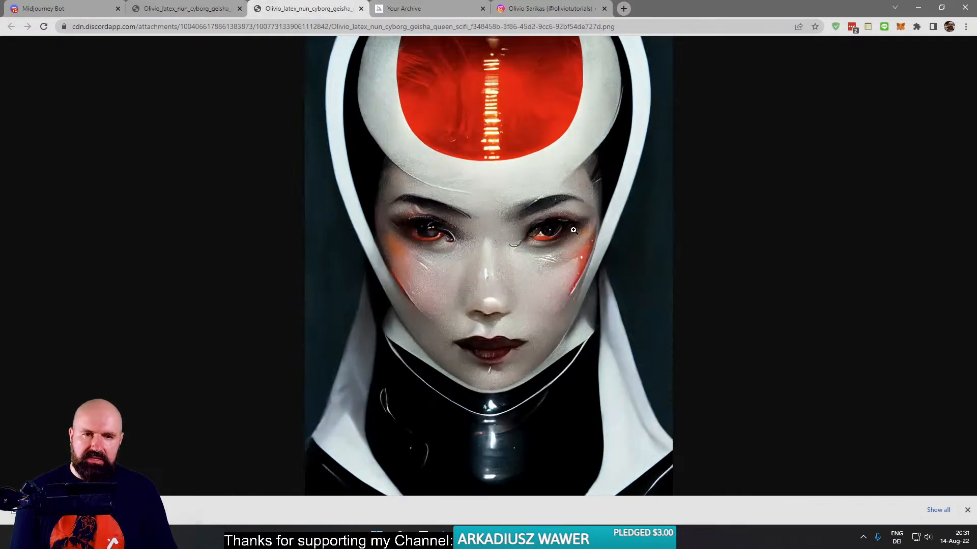
click(188, 9)
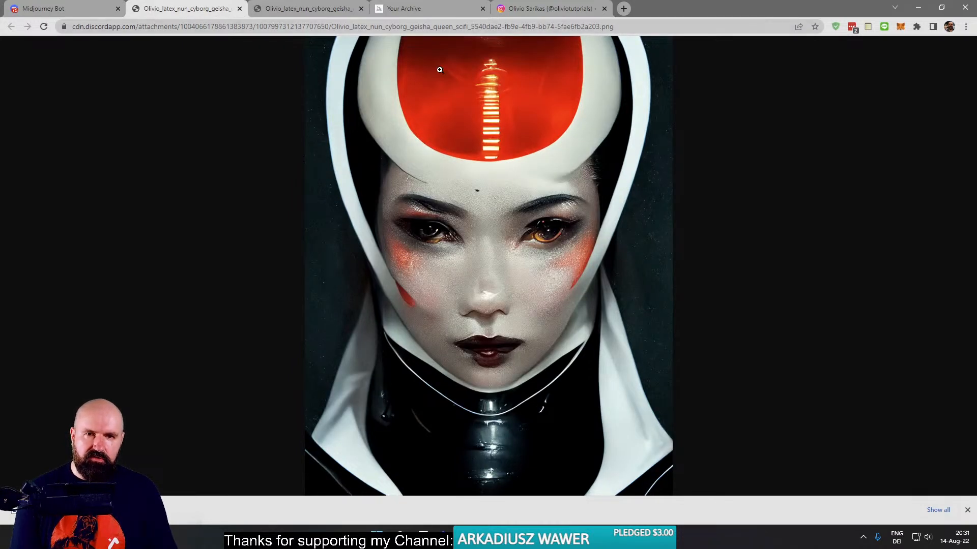
- Alternate between the two full-size geisha portraits to compare their cheek paint, skin texture and the edges of the white hood
click(288, 11)
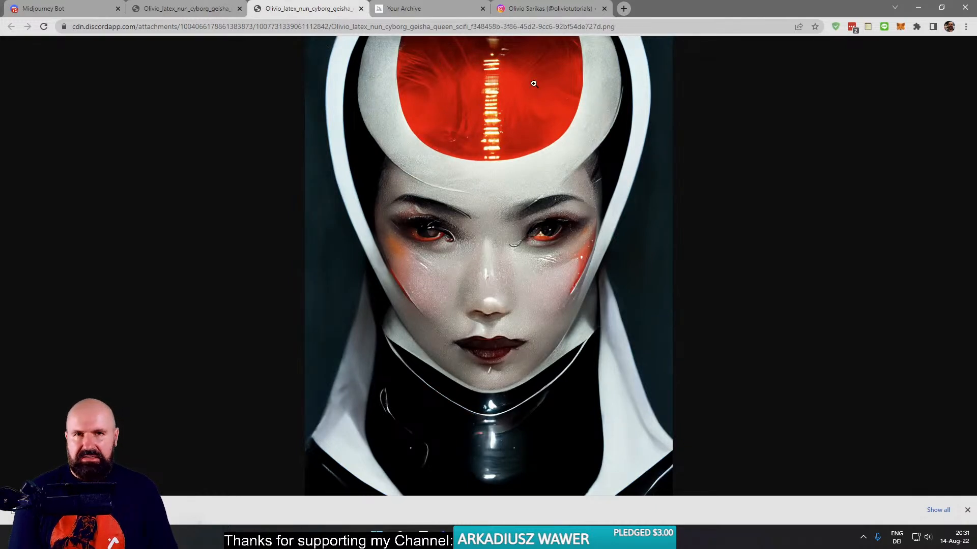
click(189, 11)
click(303, 12)
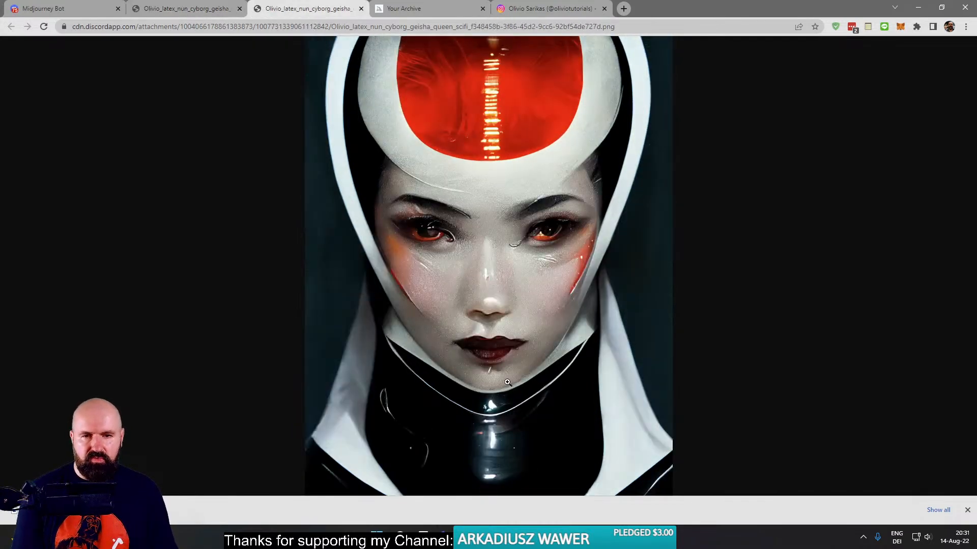
click(184, 9)
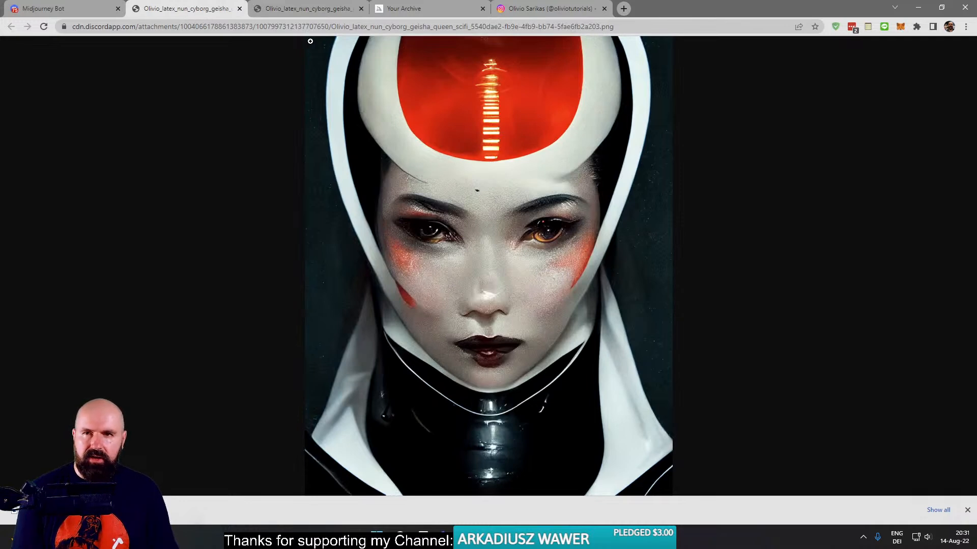
click(285, 16)
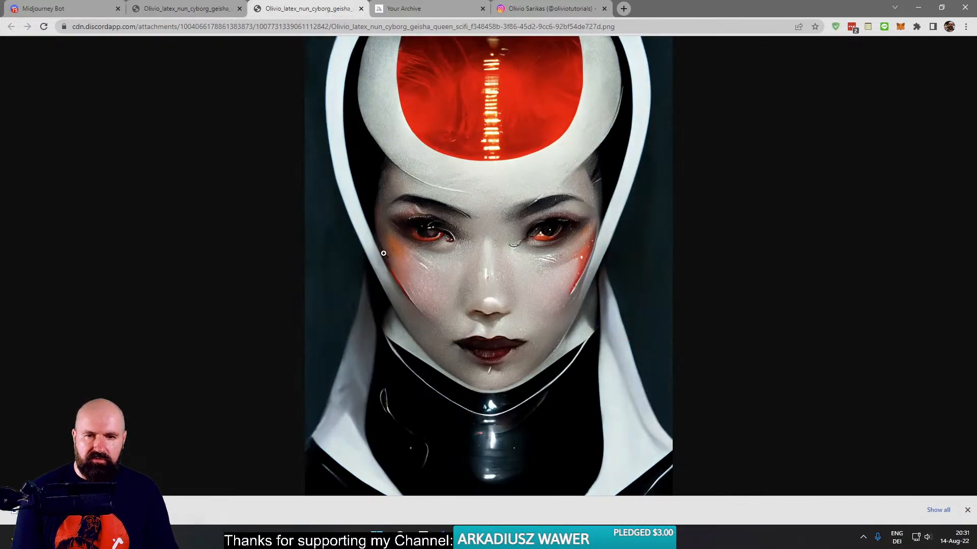
click(219, 10)
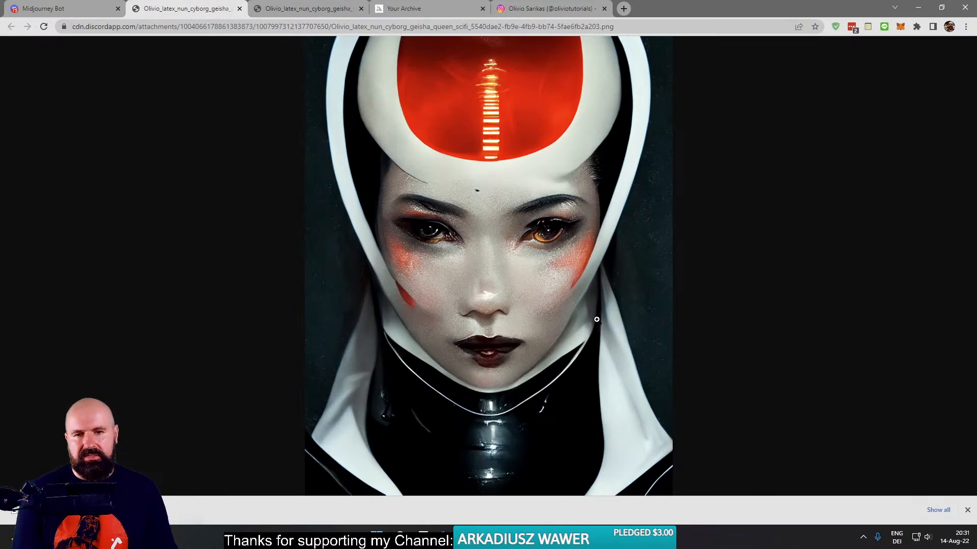
- Hide the browser's downloads bar and flip repeatedly between the two geisha portraits to compare the eyes, lips, forehead and collar
click(967, 509)
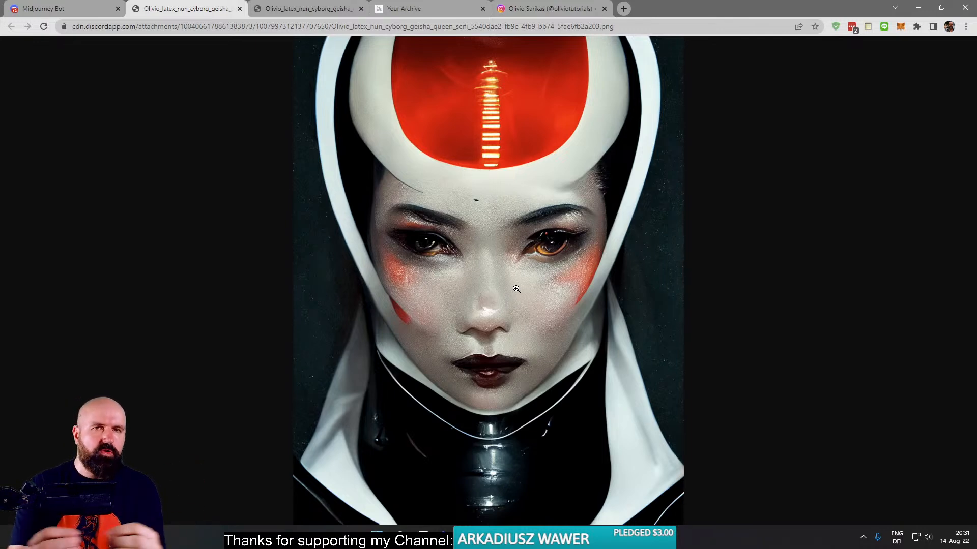
click(276, 9)
click(201, 10)
click(292, 10)
click(217, 11)
click(313, 14)
click(226, 13)
click(311, 14)
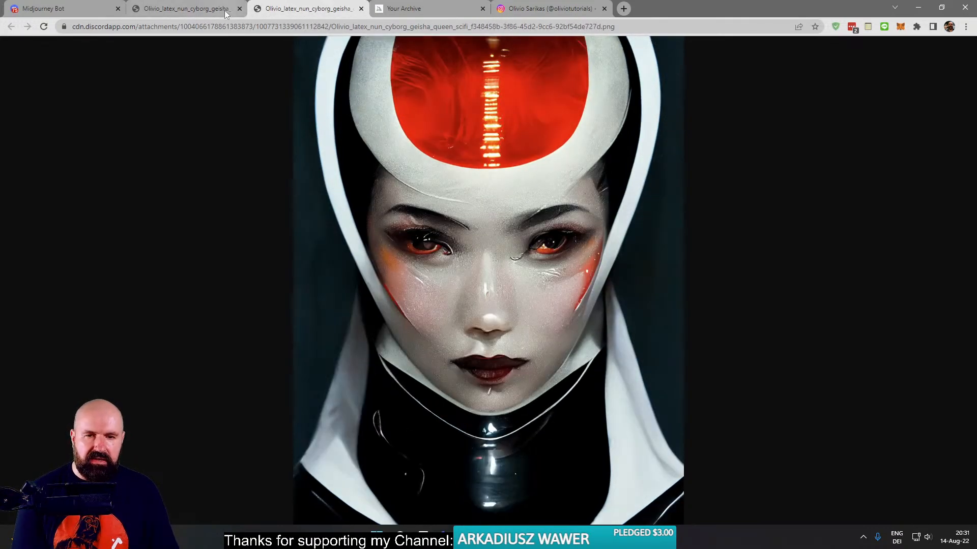
click(210, 13)
click(295, 12)
click(223, 11)
click(300, 11)
click(189, 10)
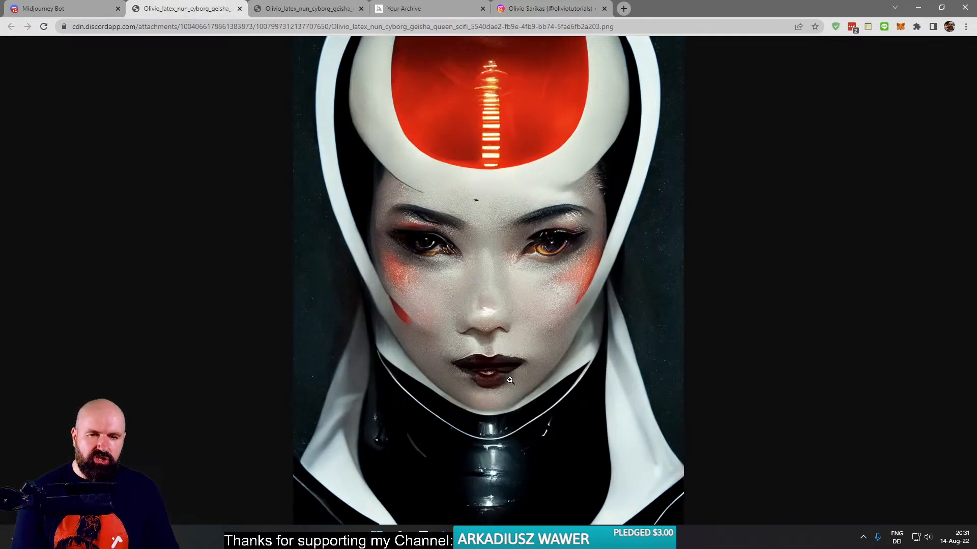
- View the earlier upscale of the geisha portrait at full size, examine the facial details, and fit it back to the window
click(293, 10)
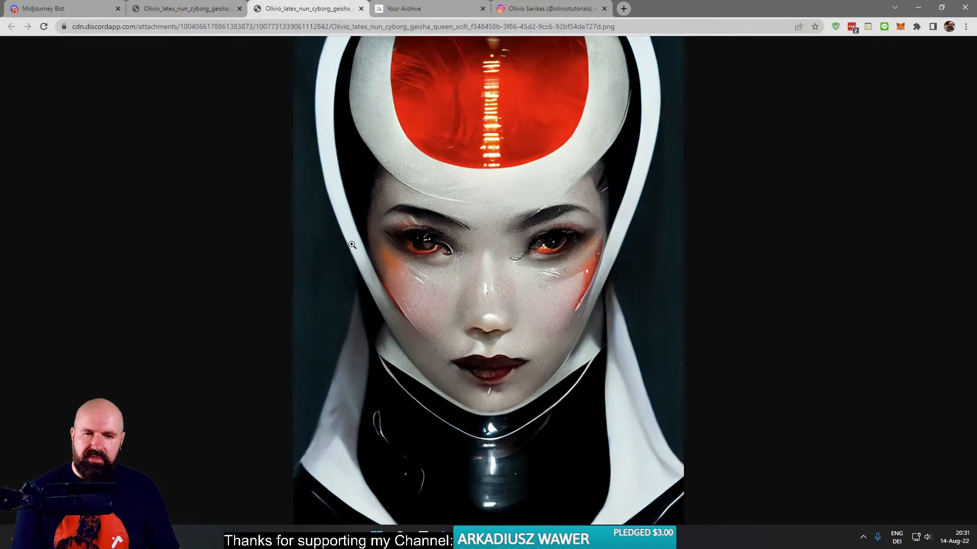
click(487, 334)
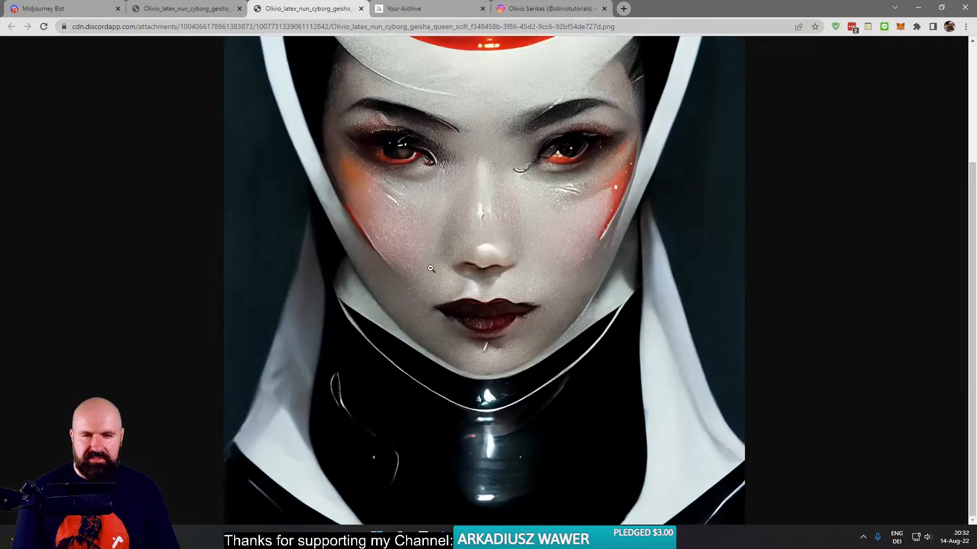
click(470, 244)
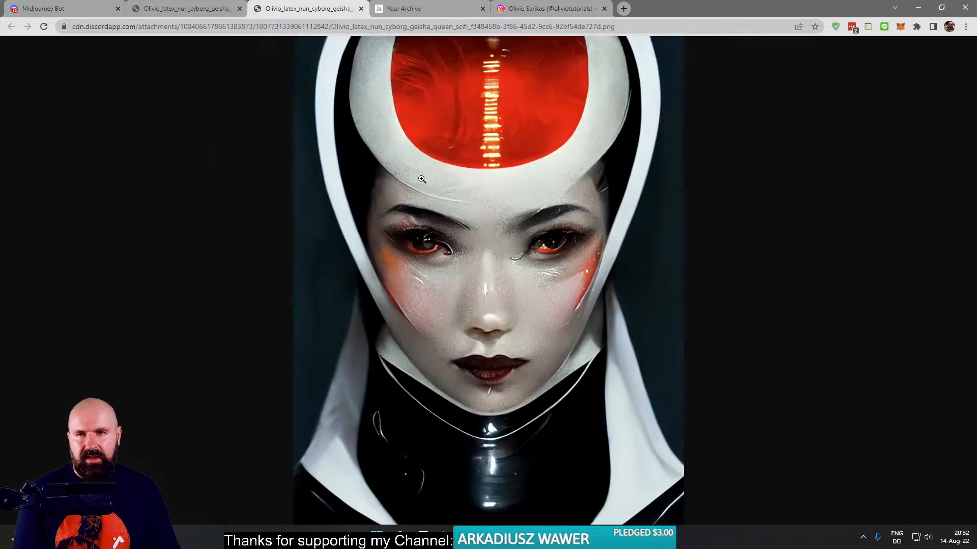
- Close both browser tabs holding the full-size geisha portraits and return to the Midjourney Bot chat
click(194, 12)
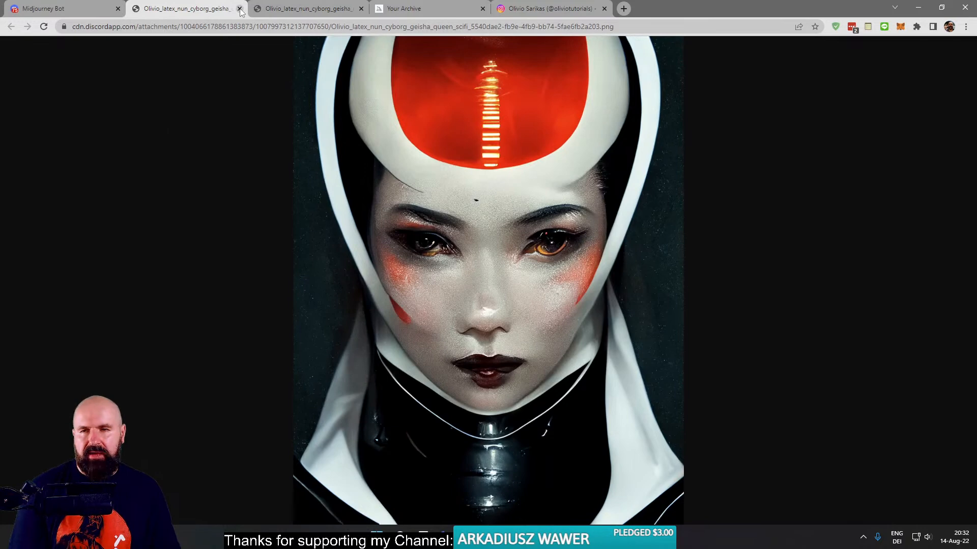
click(239, 9)
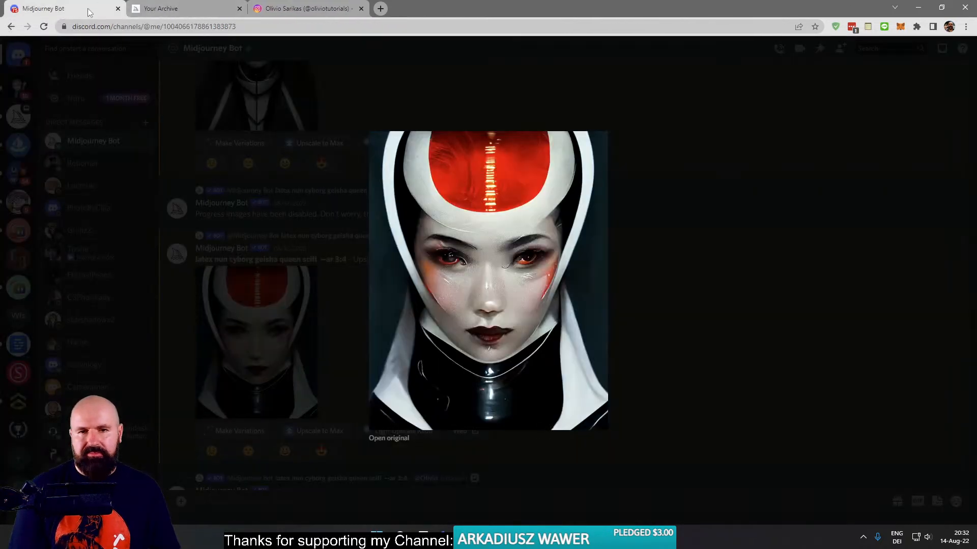
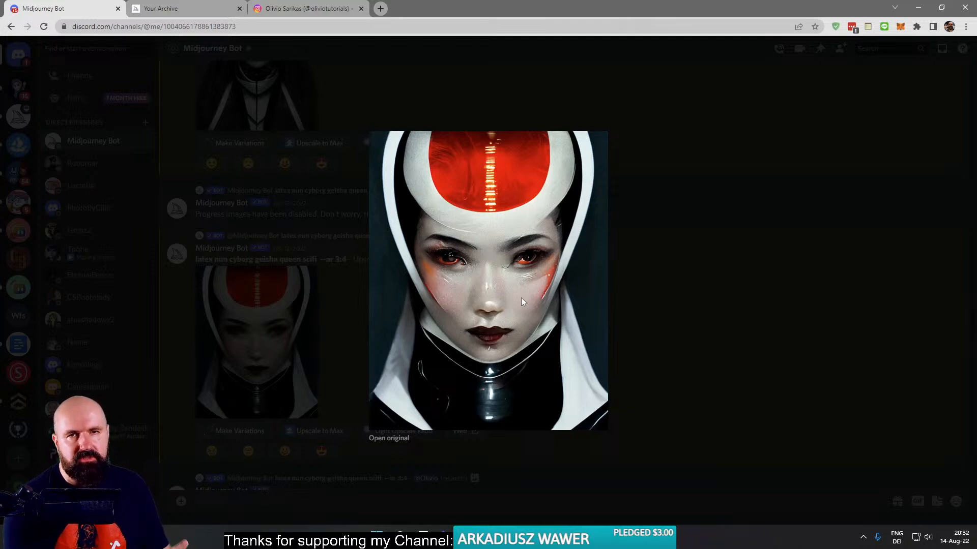
- Close the enlarged geisha portrait and request the account information from the Midjourney Bot with the /info command
click(284, 197)
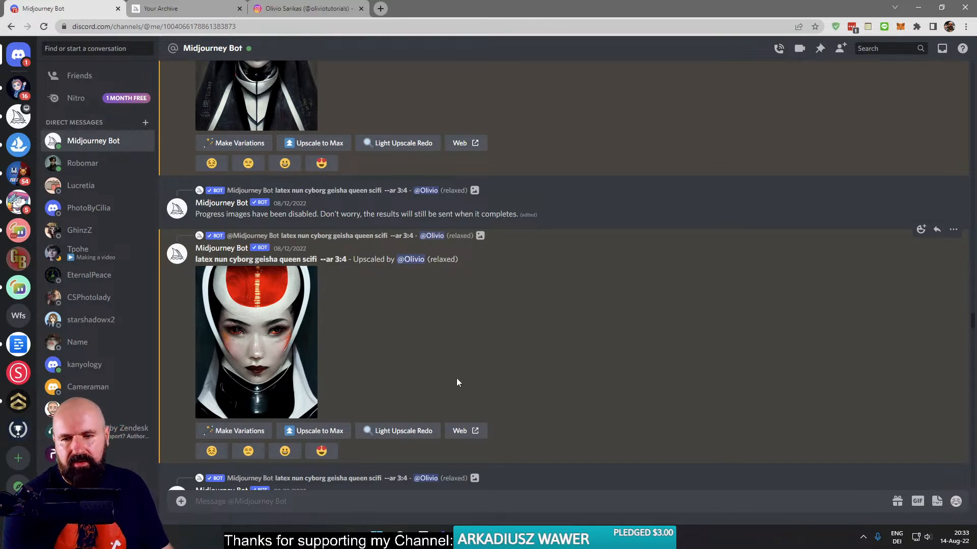
click(240, 500)
text(/in)
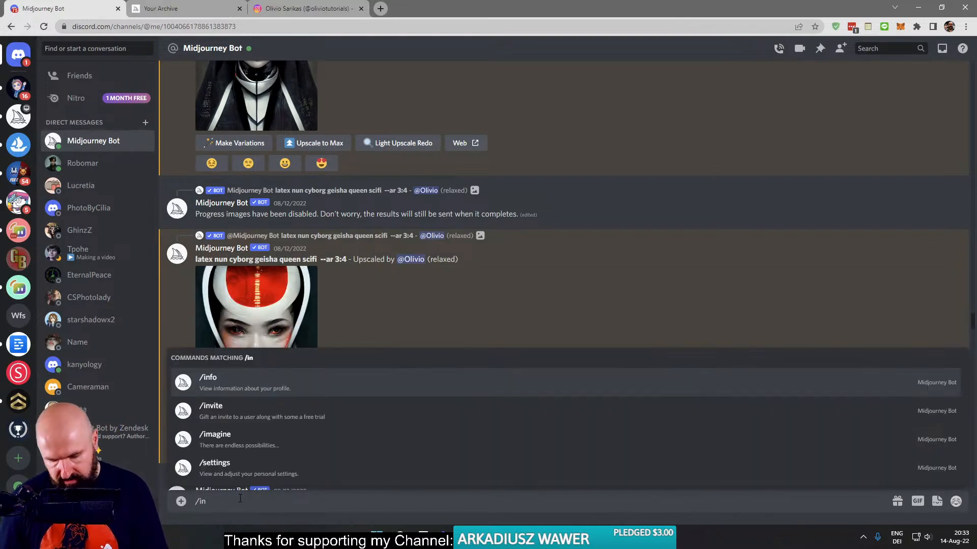
key(Return)
key(Return)
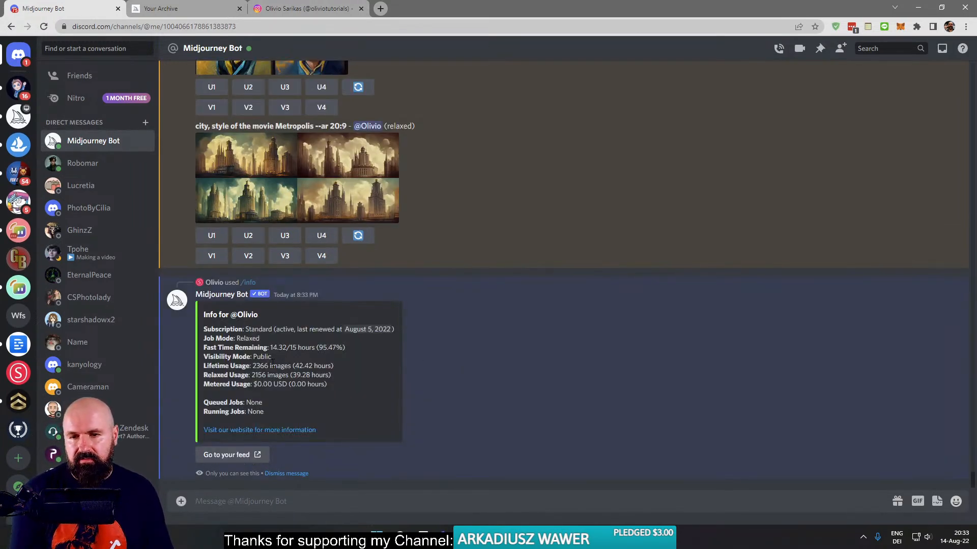
- Examine the account info card, highlighting the lifetime usage hours and the fast time remaining
drag(273, 357, 333, 367)
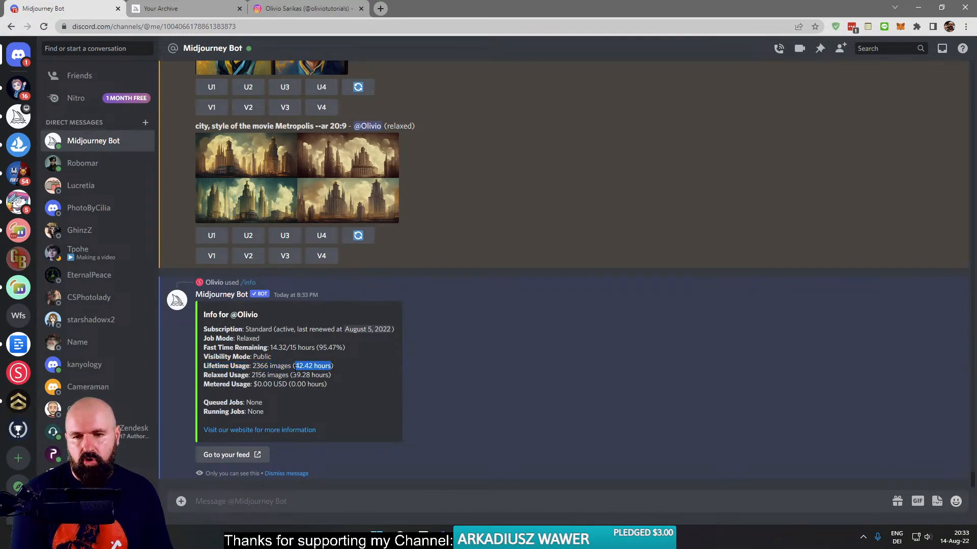
click(328, 370)
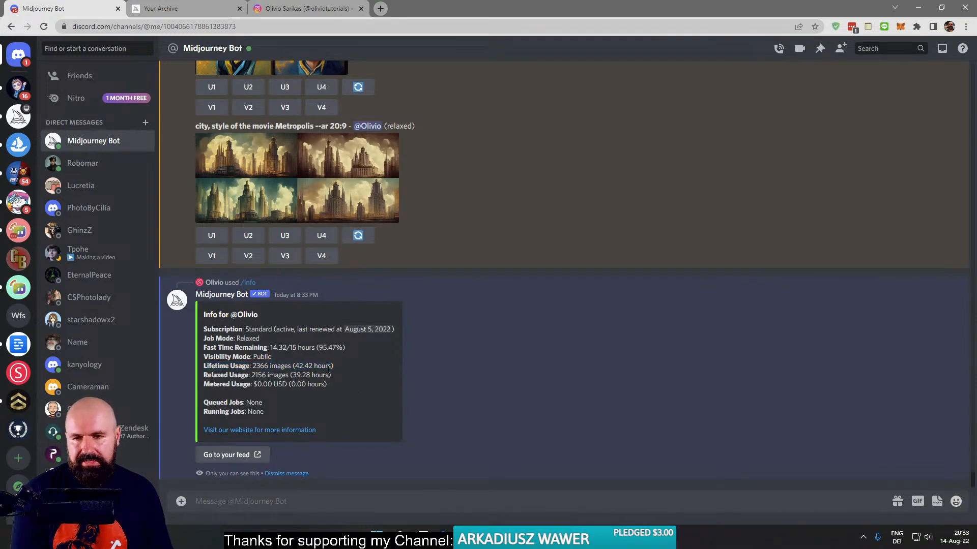
drag(299, 348, 291, 348)
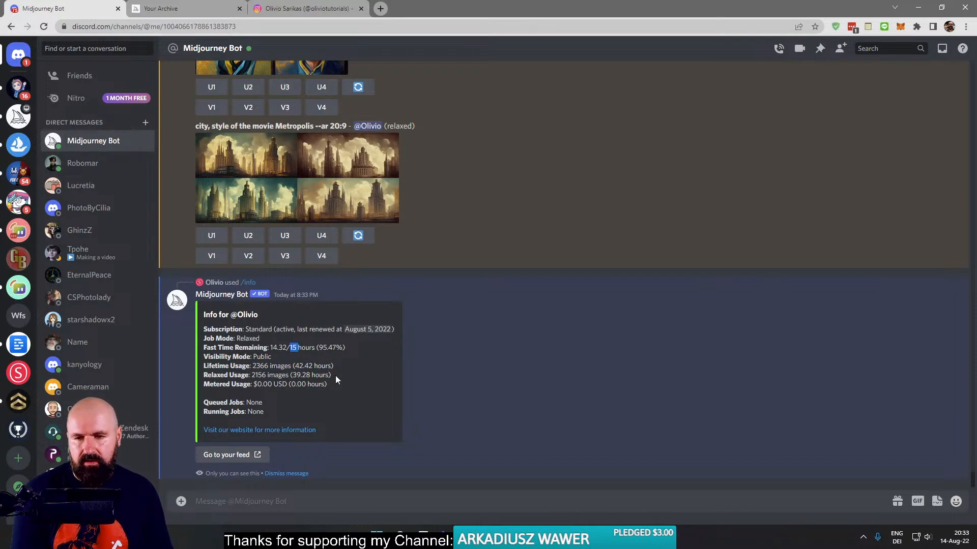
drag(337, 348, 266, 348)
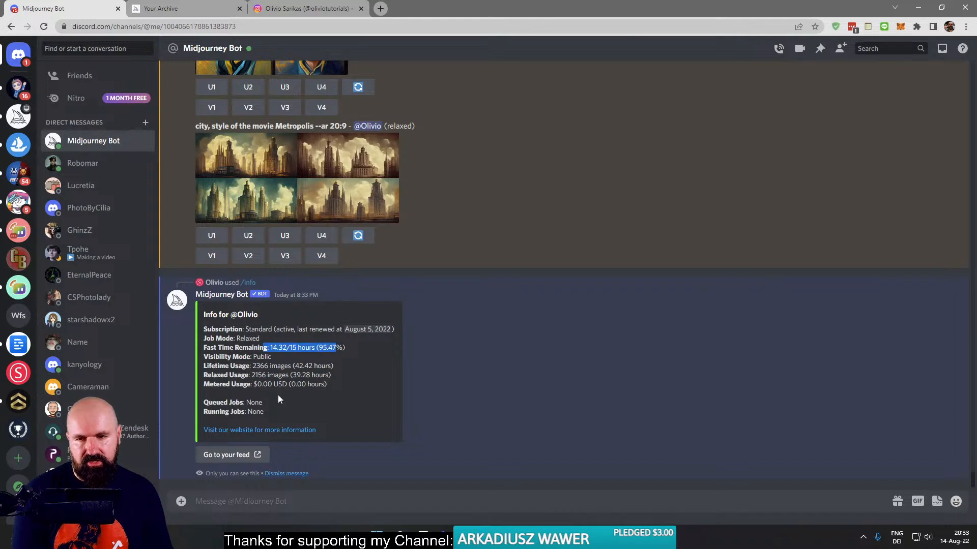
drag(350, 348, 268, 347)
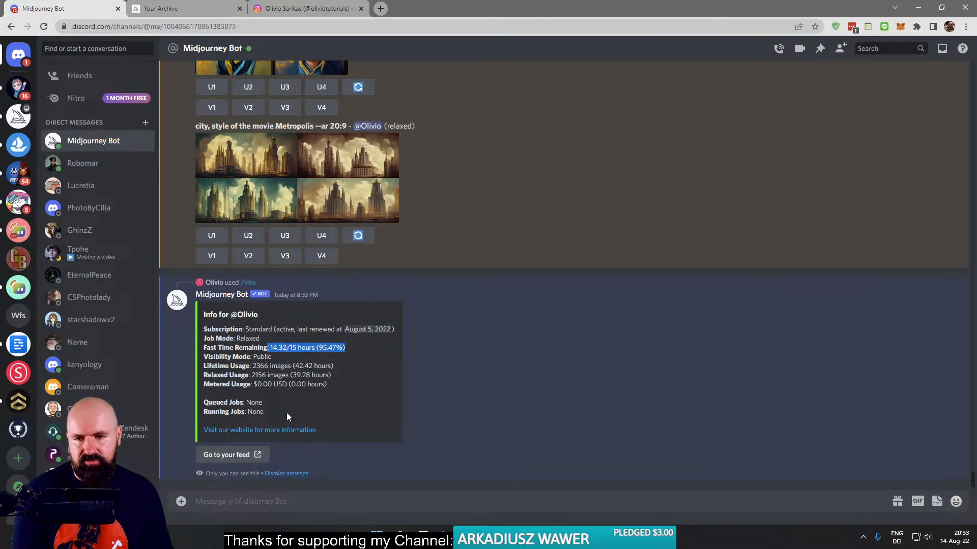
click(293, 374)
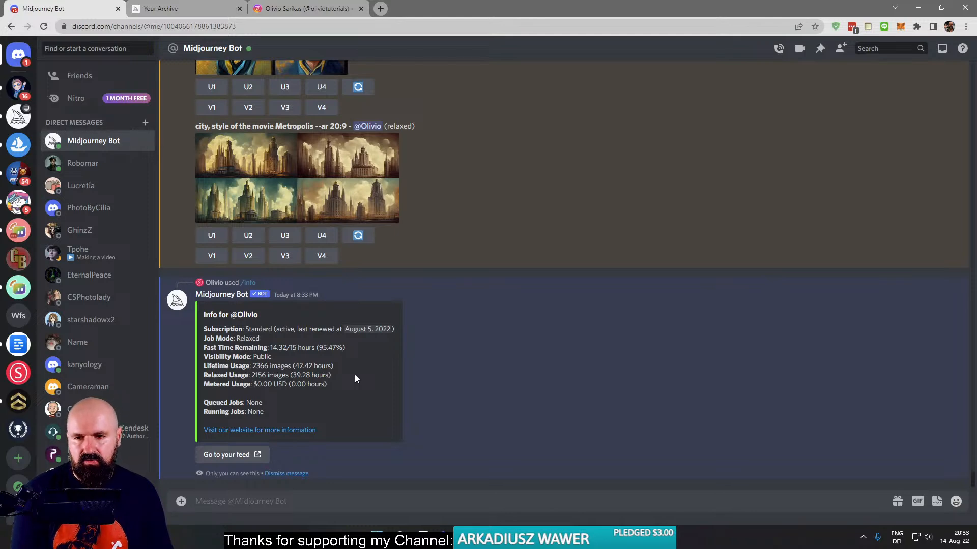
- Dismiss the account info message and view the Metropolis city image grid enlarged
click(288, 474)
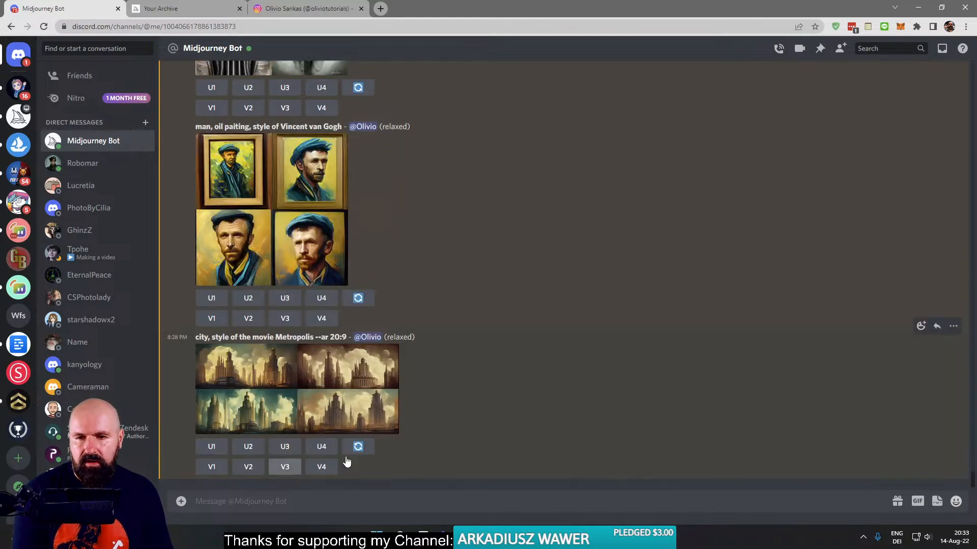
click(297, 383)
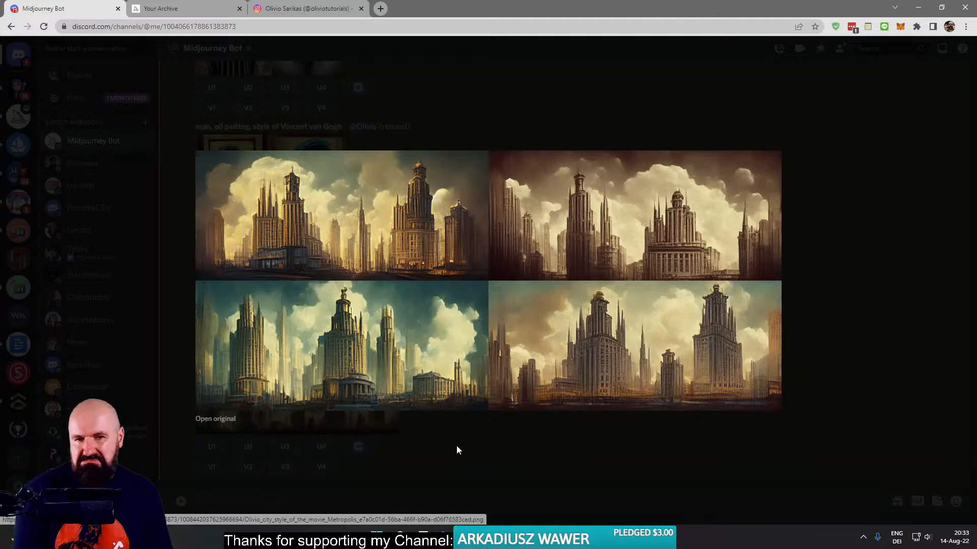
click(453, 448)
- Copy the Metropolis city prompt and paste "city, style of the movie Metropolis --ar 20:9" into a new /imagine command
drag(347, 337, 192, 338)
key(ctrl+c)
click(259, 504)
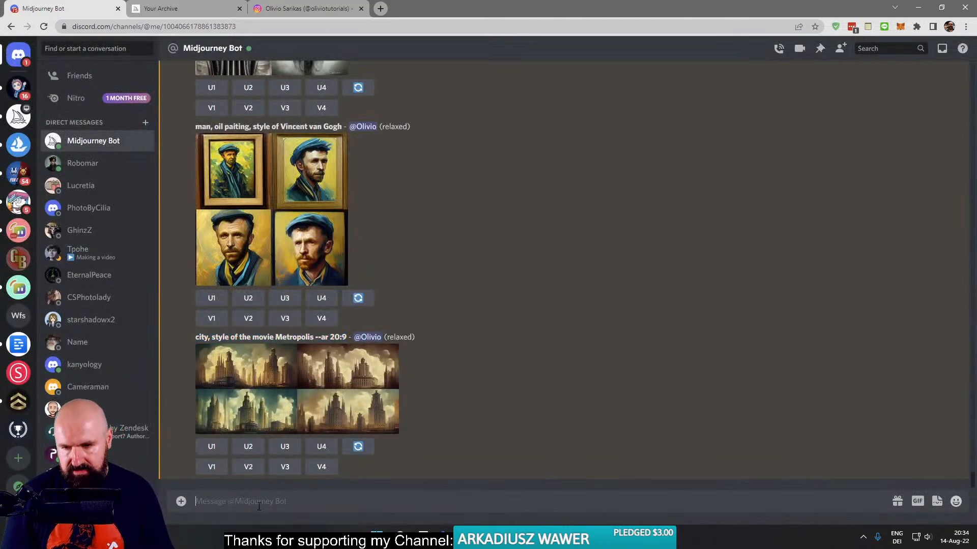
text(/)
key(Return)
key(ctrl+v)
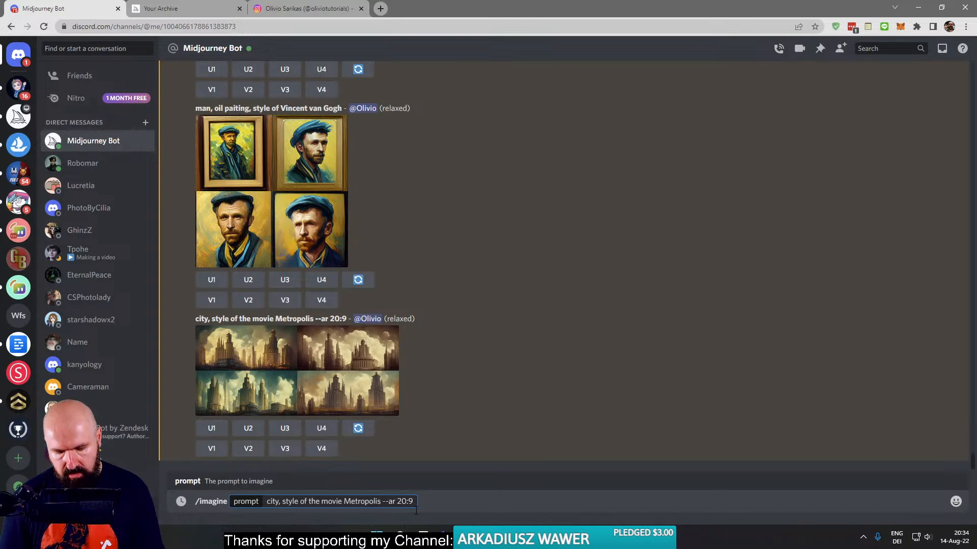
- Insert ", style of H.R. Giger" before the --ar 20:9 parameter and submit the prompt
text(, )
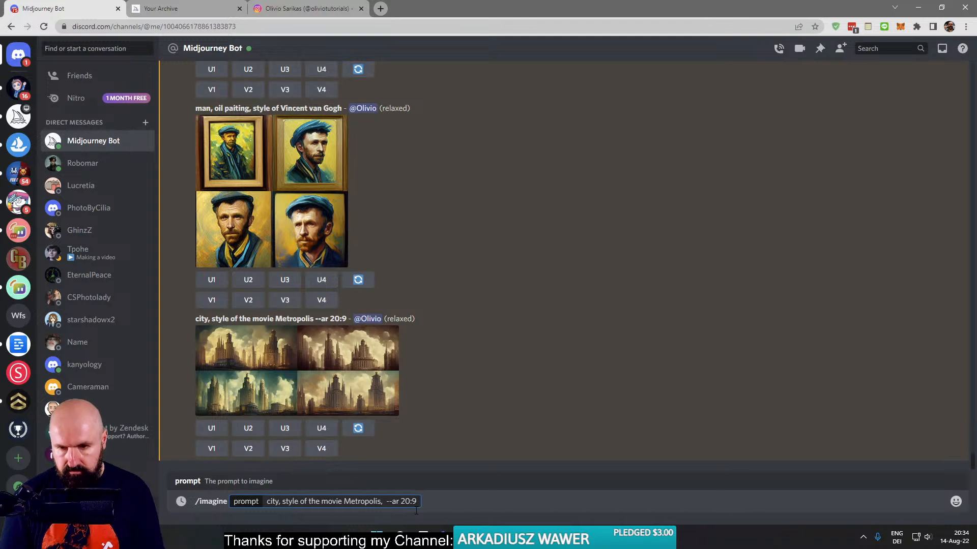
text(st)
text(yle of)
text( H.R. Gig)
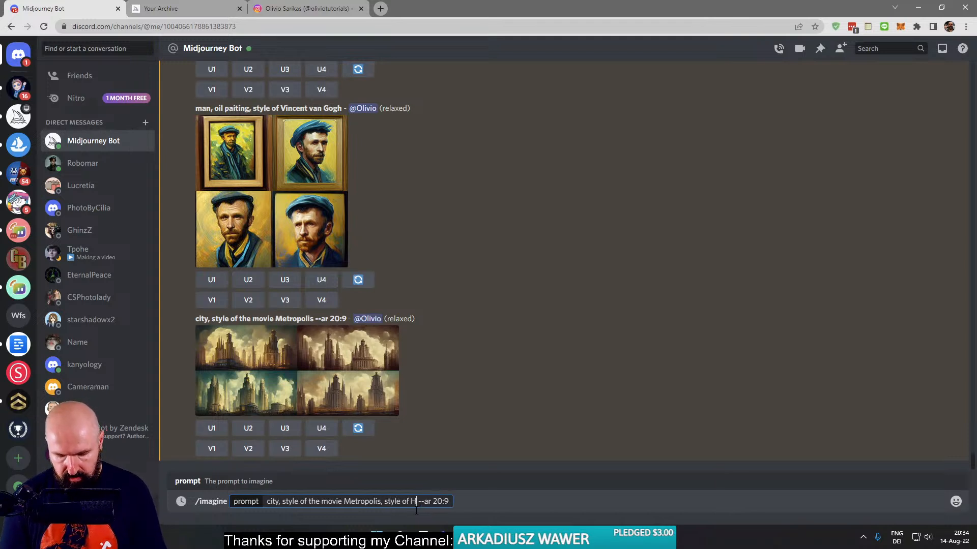
text(er)
key(Return)
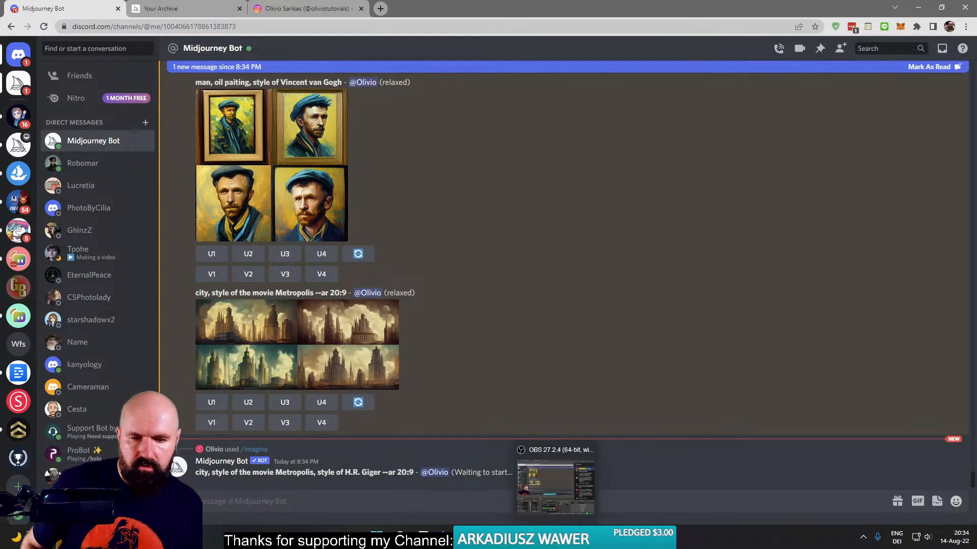
- Switch to DxO PhotoLab, browse the shoot's photo library and open DSC08274.ARW to view its edited version
key(alt+Tab)
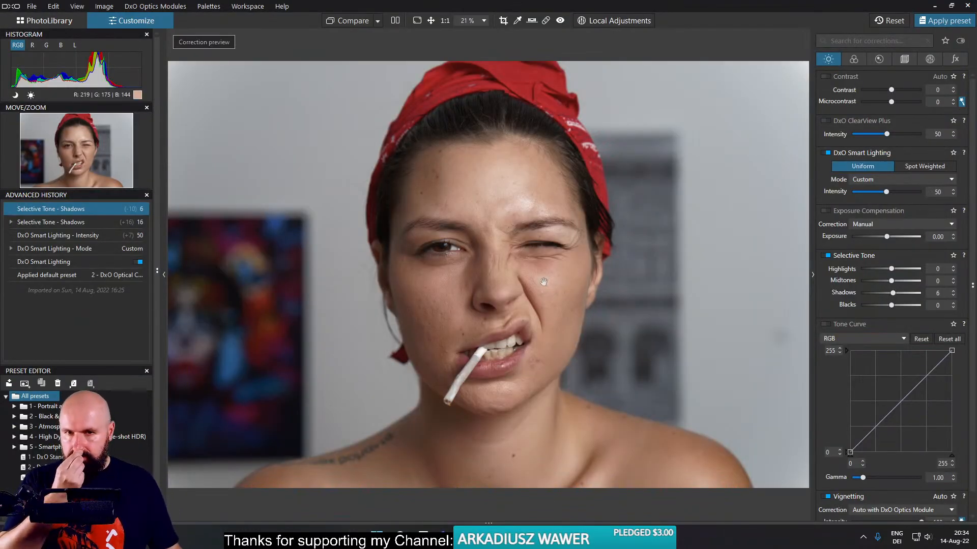
click(25, 23)
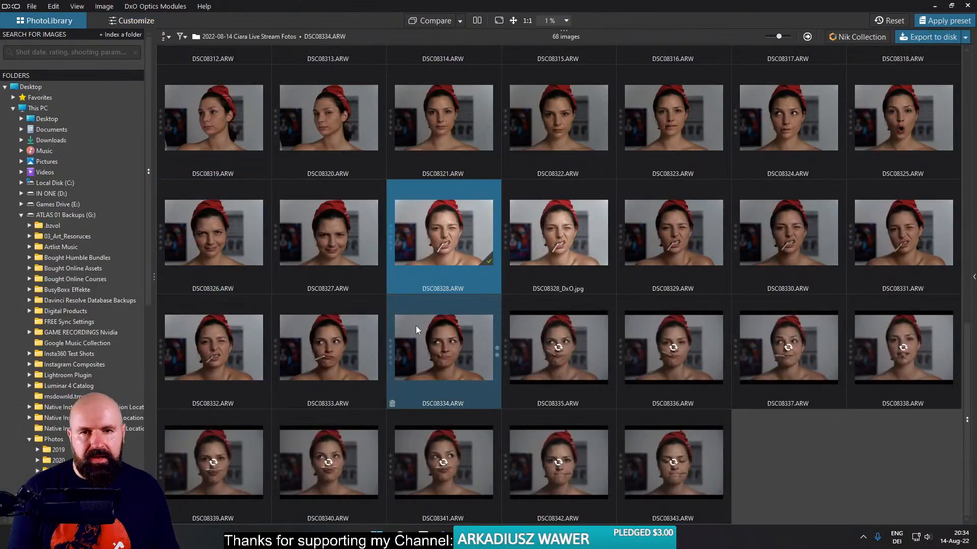
scroll(766, 421, up, 6)
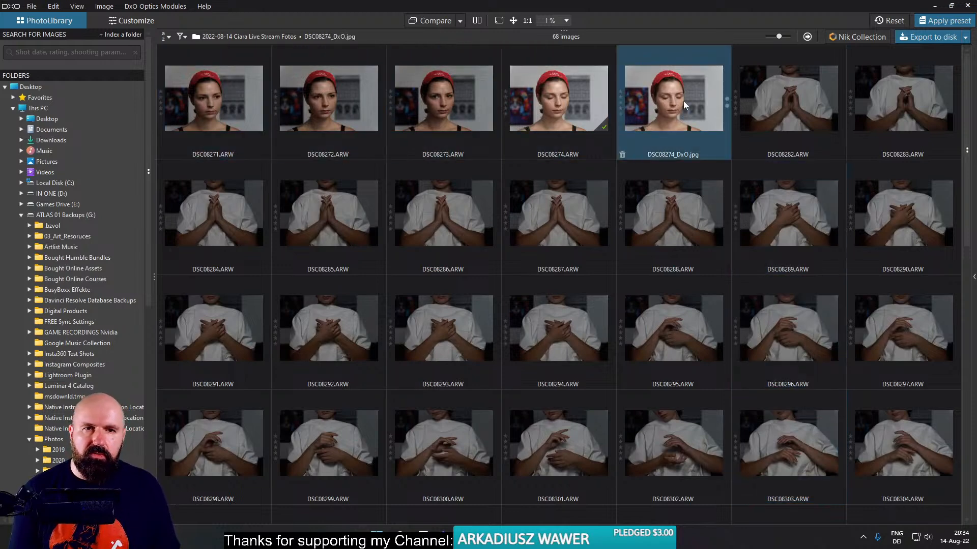
double_click(567, 108)
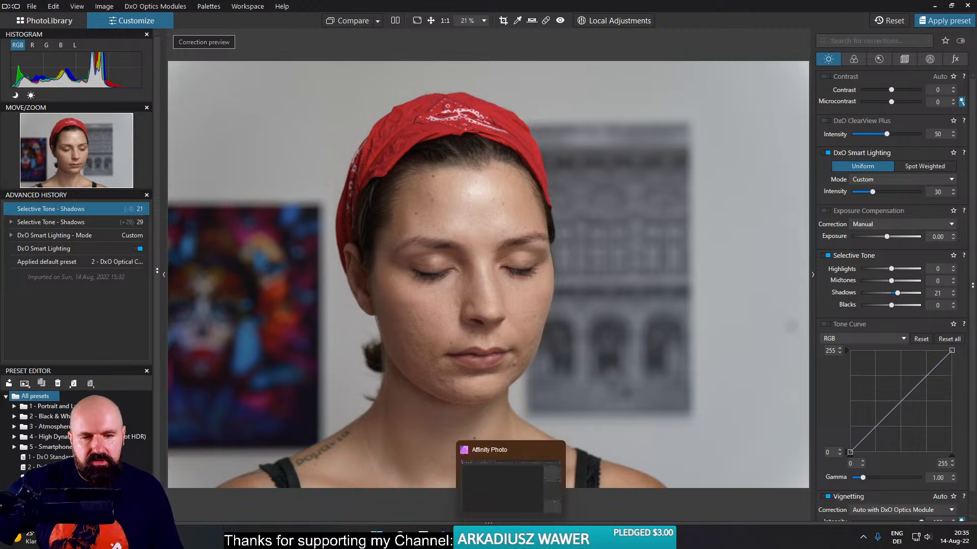
- Switch to Affinity Photo and open grid_0-standard-scale-4_00x-gigapixel.png from the Stream Art folder
click(510, 539)
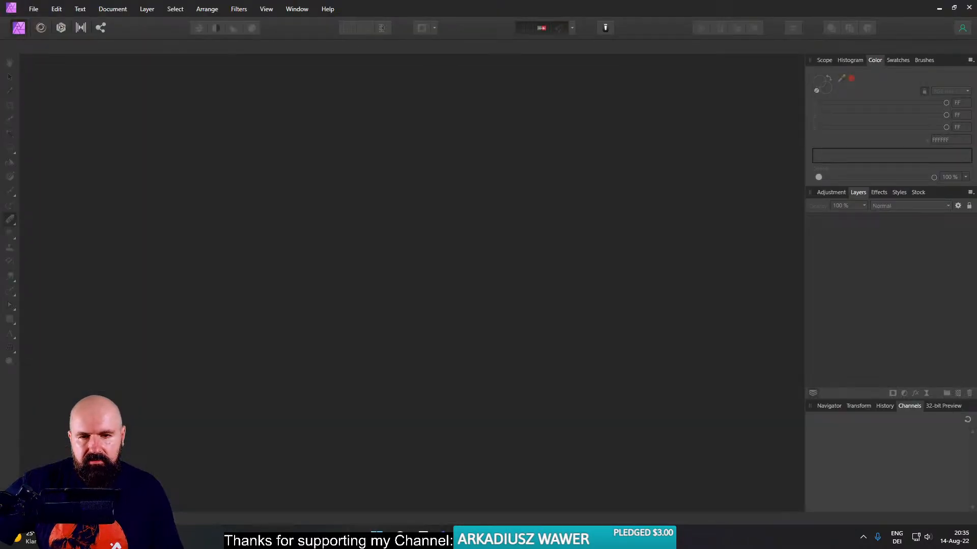
click(466, 539)
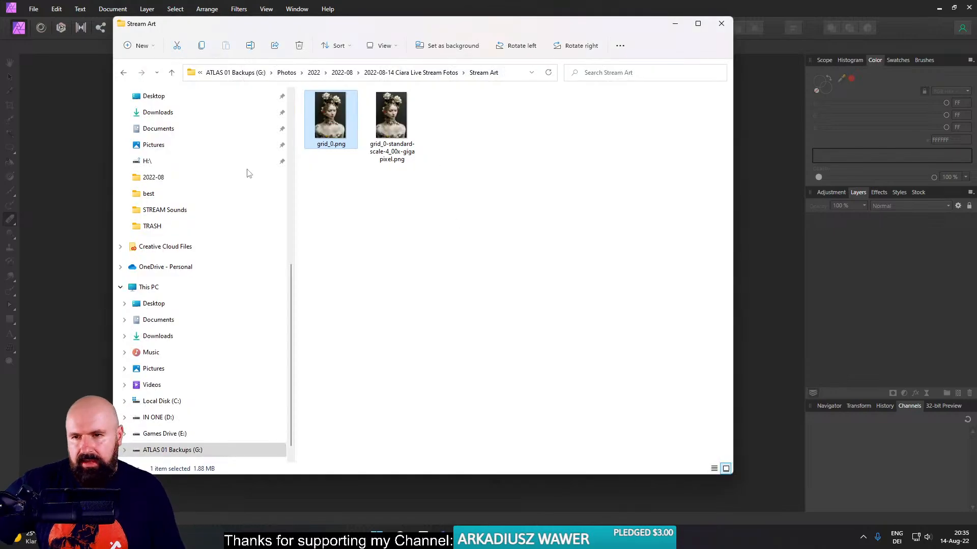
scroll(218, 185, up, 3)
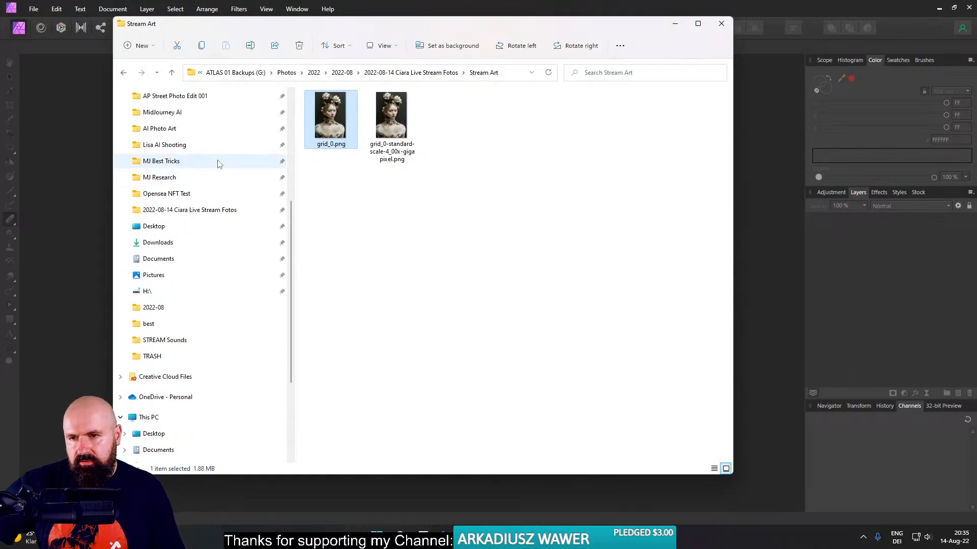
click(202, 211)
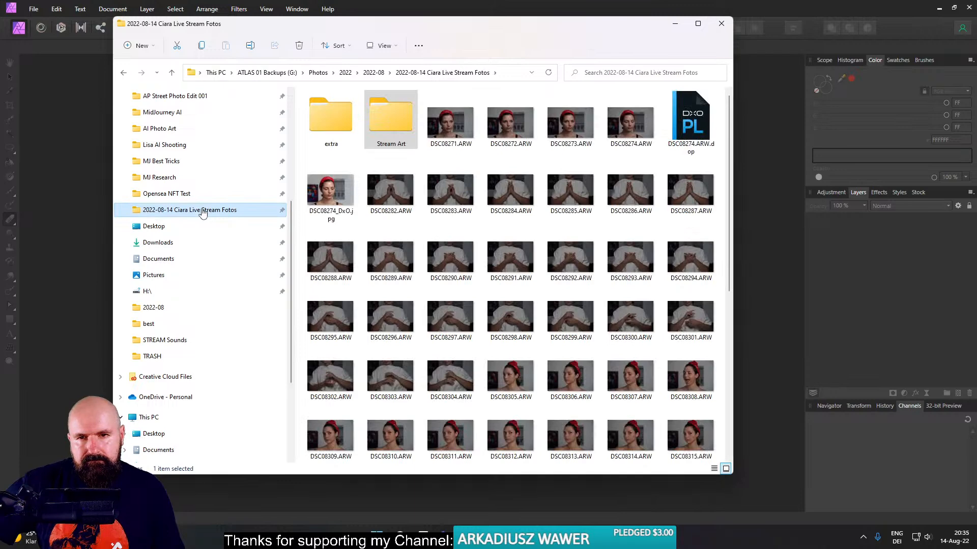
double_click(390, 114)
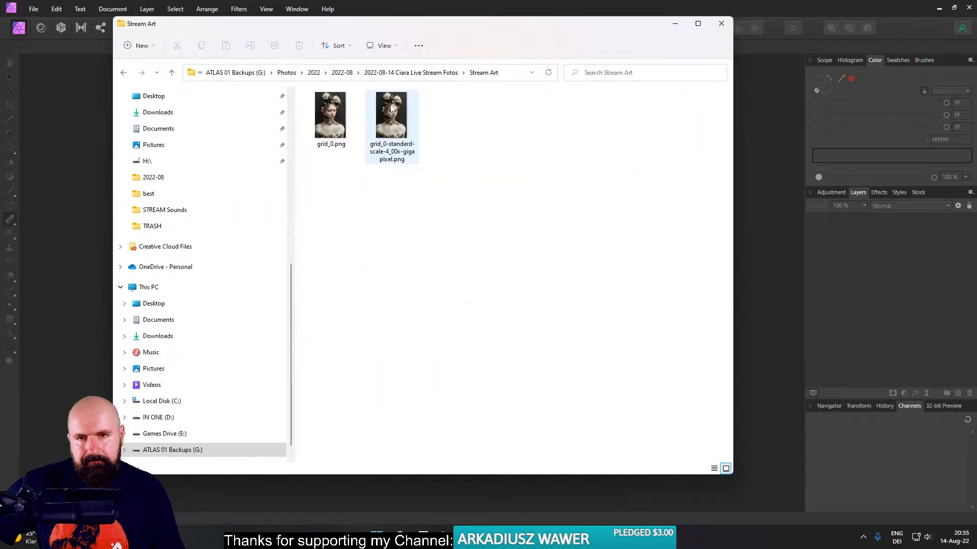
drag(400, 118, 47, 182)
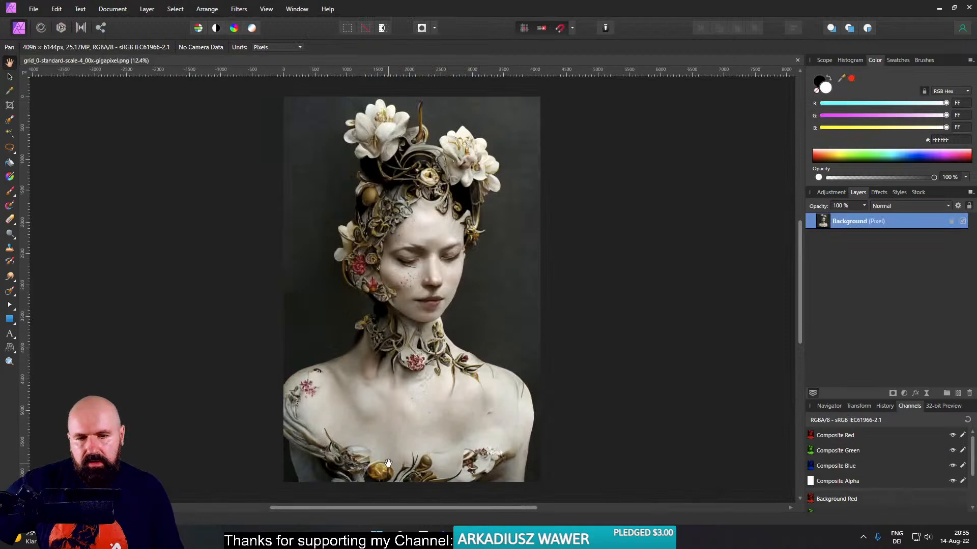
- Return from the file browser to Affinity Photo and display its version information
click(466, 537)
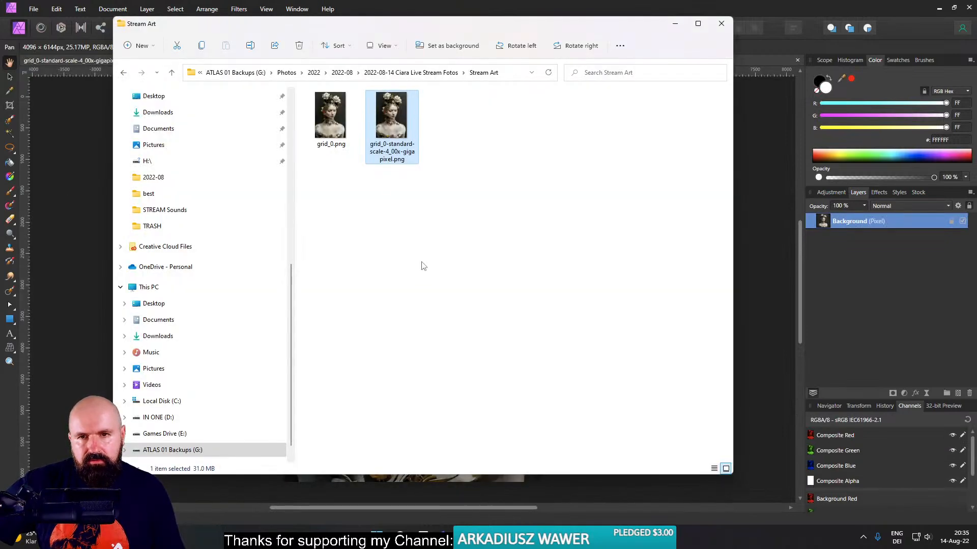
click(60, 126)
click(322, 10)
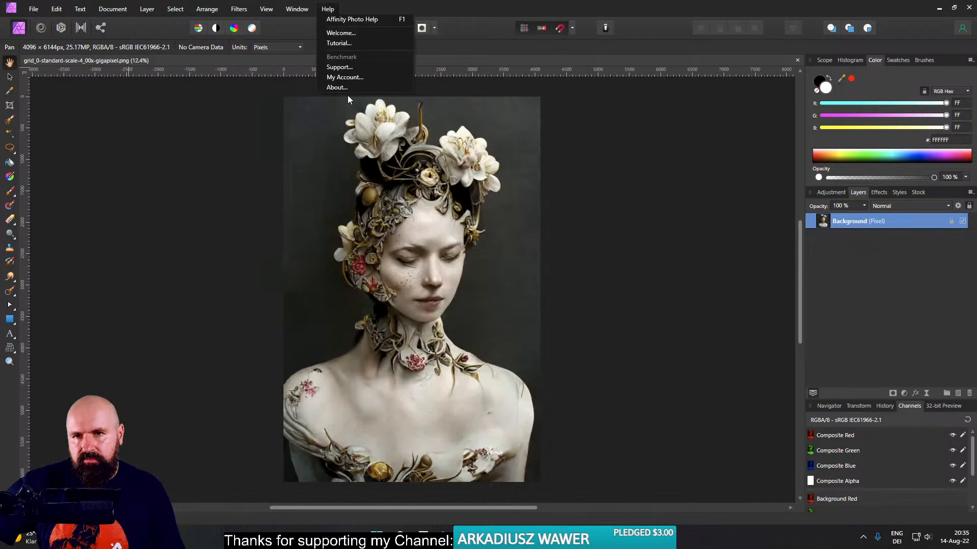
click(343, 88)
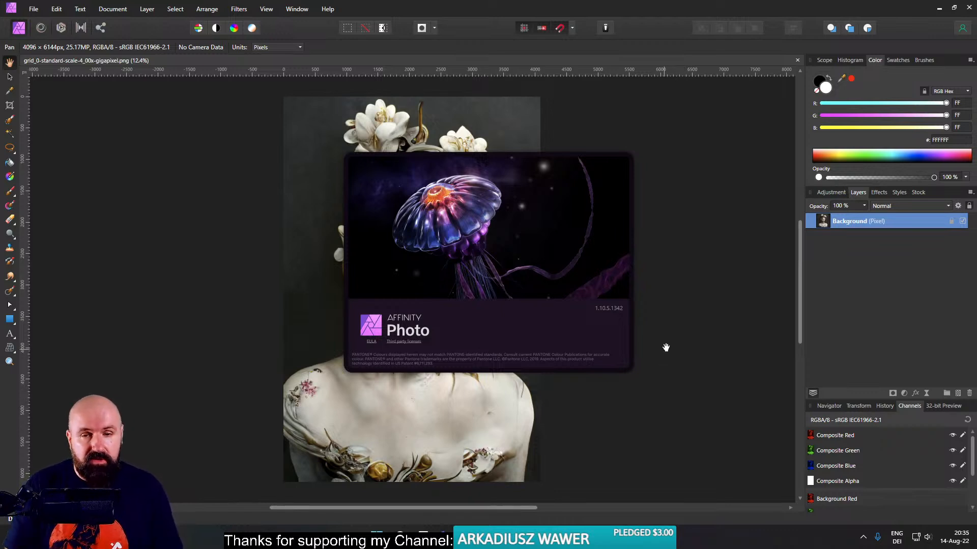
- Activate the Move tool and place DSC08274_DxO.jpg from the live stream photo folder into the portrait document as a new layer
click(9, 79)
click(103, 120)
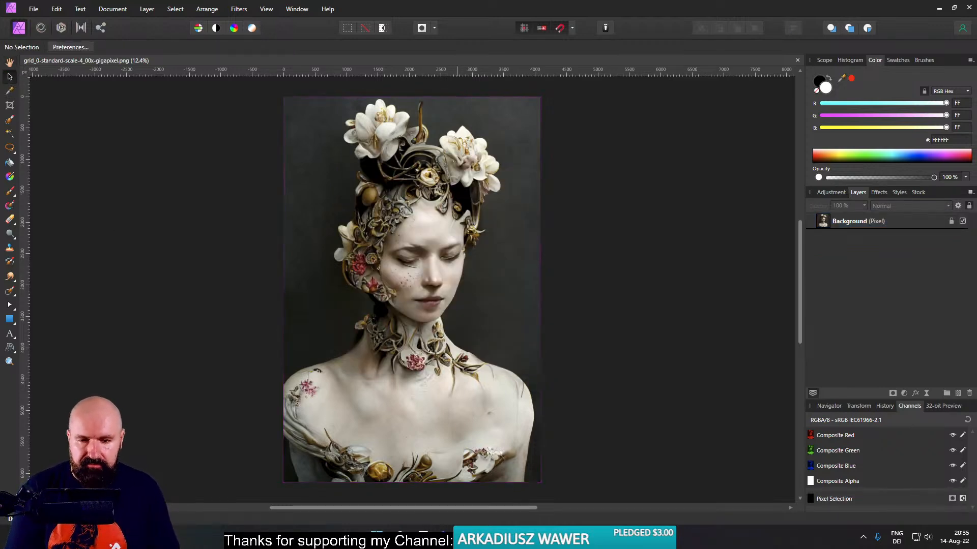
click(489, 537)
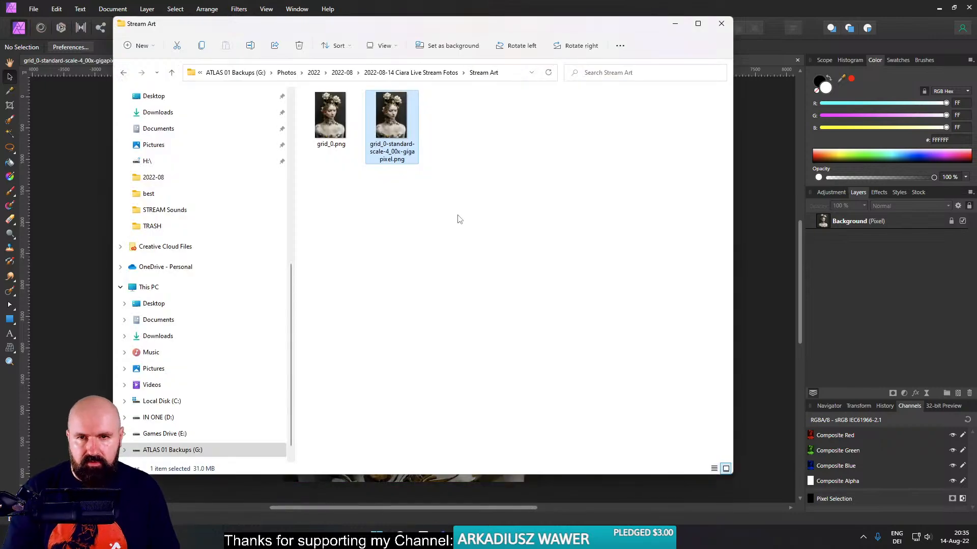
click(390, 74)
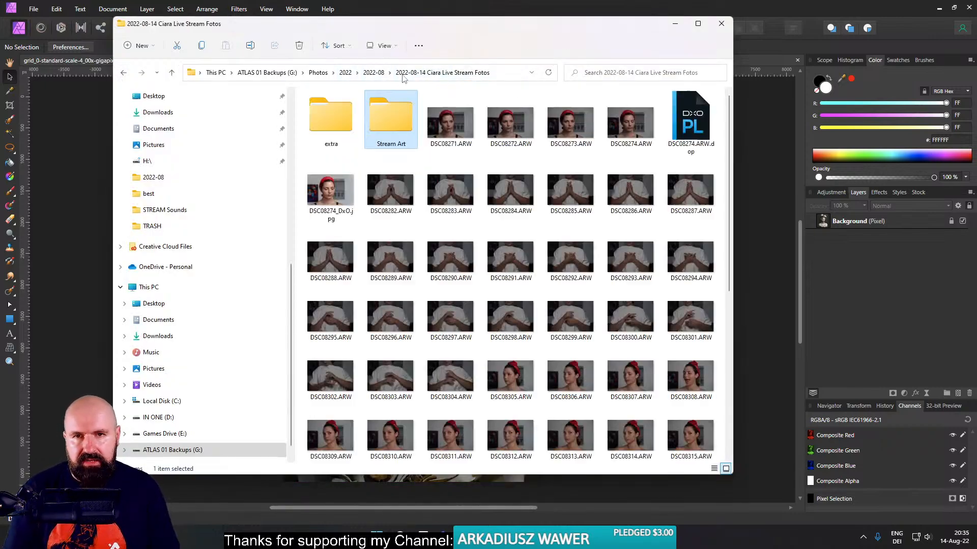
drag(334, 194, 78, 200)
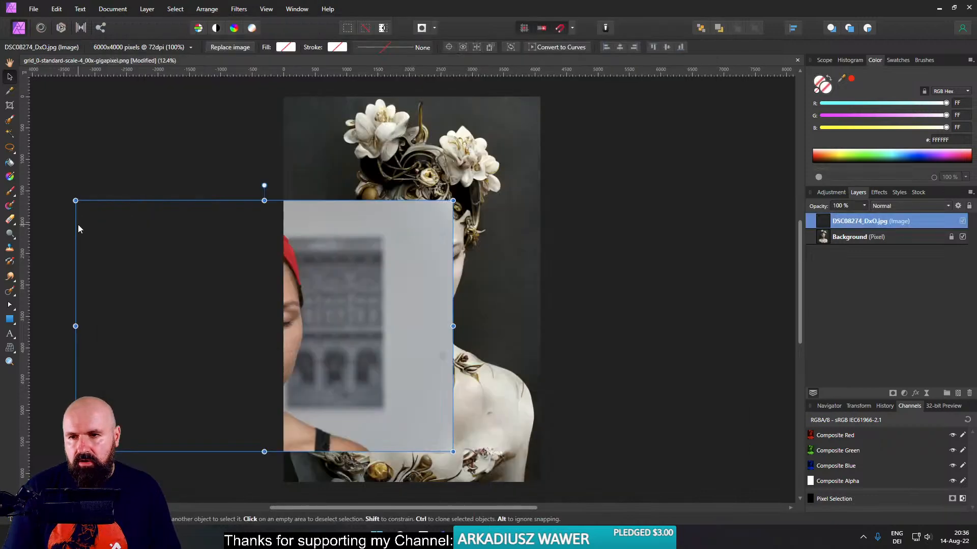
- Enlarge the DSC08274_DxO.jpg photo to about 122% and position it over the portrait's head
drag(204, 266, 392, 214)
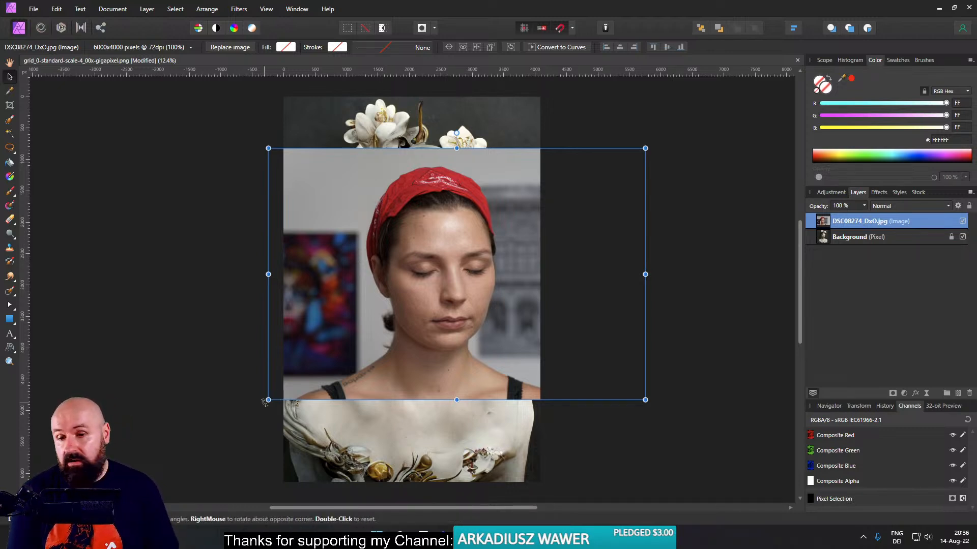
drag(267, 400, 196, 441)
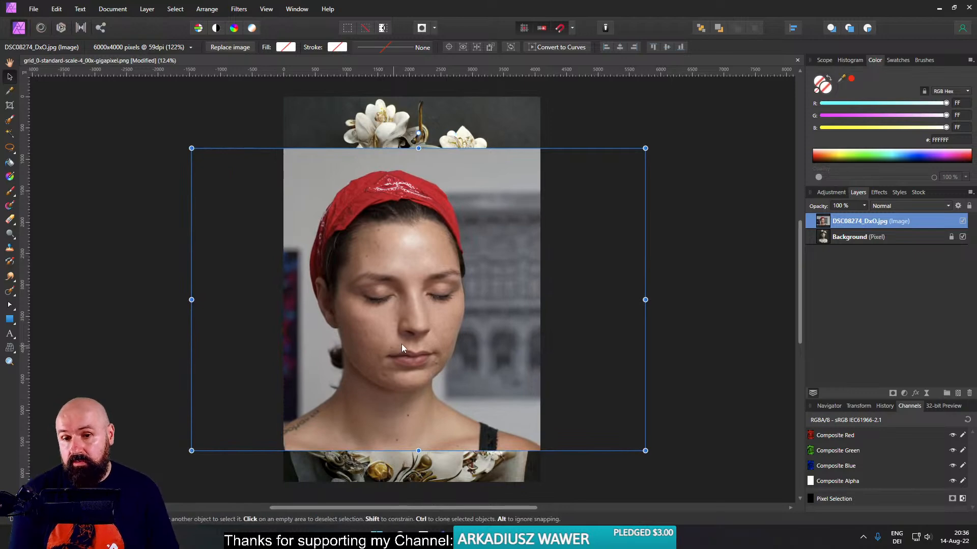
drag(397, 346, 406, 331)
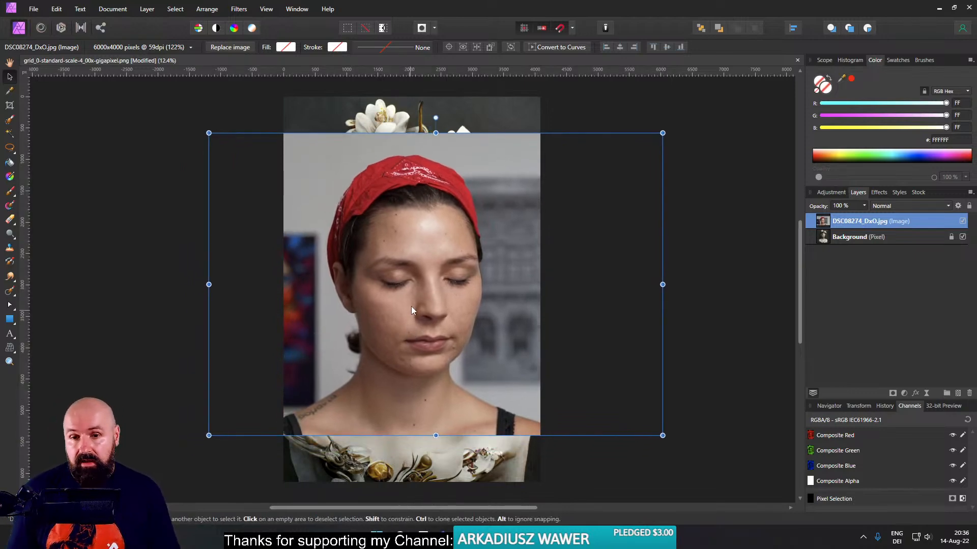
scroll(411, 304, up, 2)
scroll(411, 303, up, 1)
scroll(411, 303, down, 1)
drag(427, 295, 430, 316)
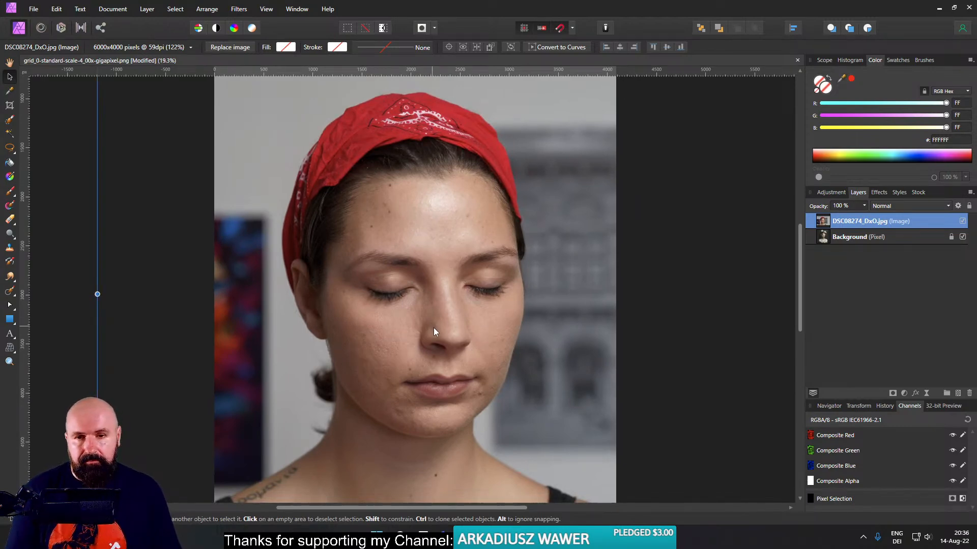
- Rasterize and trim the photo layer and mask it to a freehand selection drawn around the woman's face
right_click(865, 222)
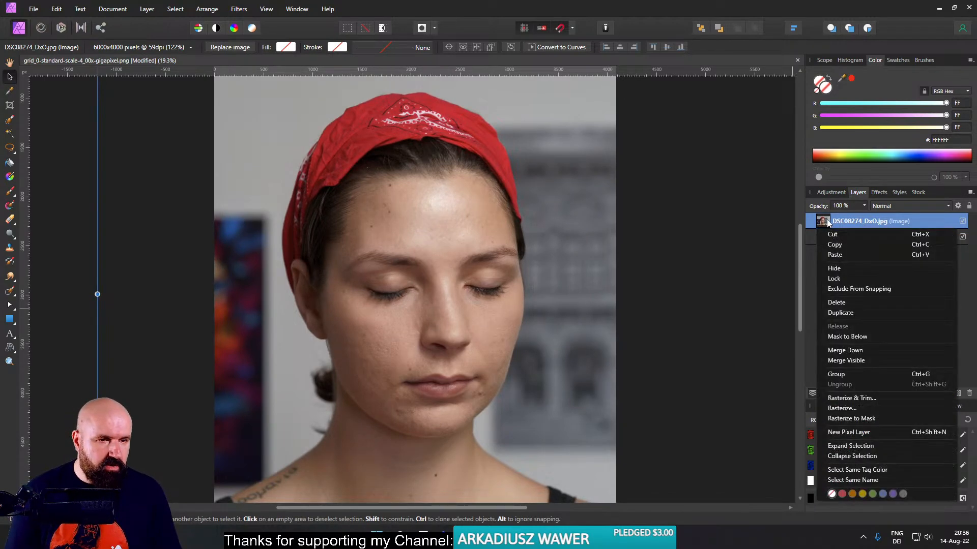
click(865, 398)
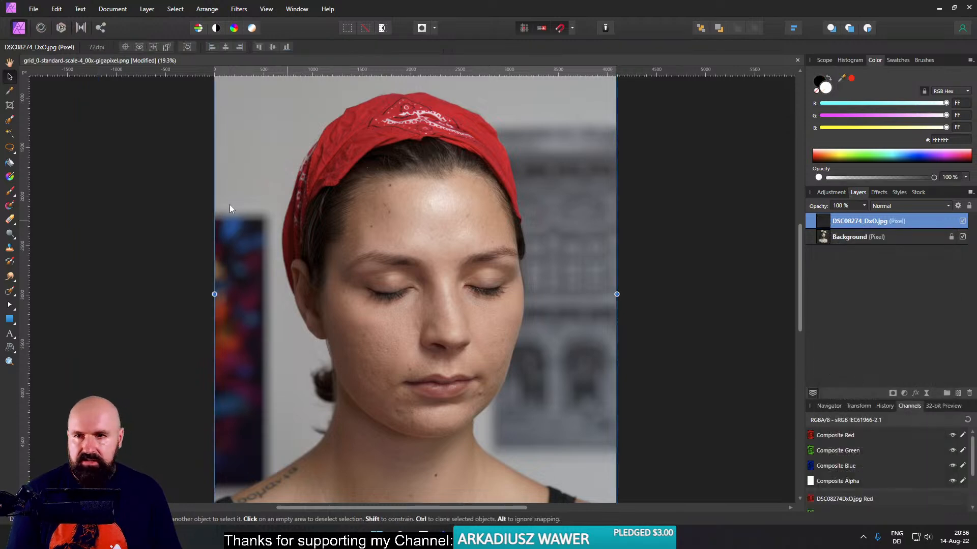
click(10, 148)
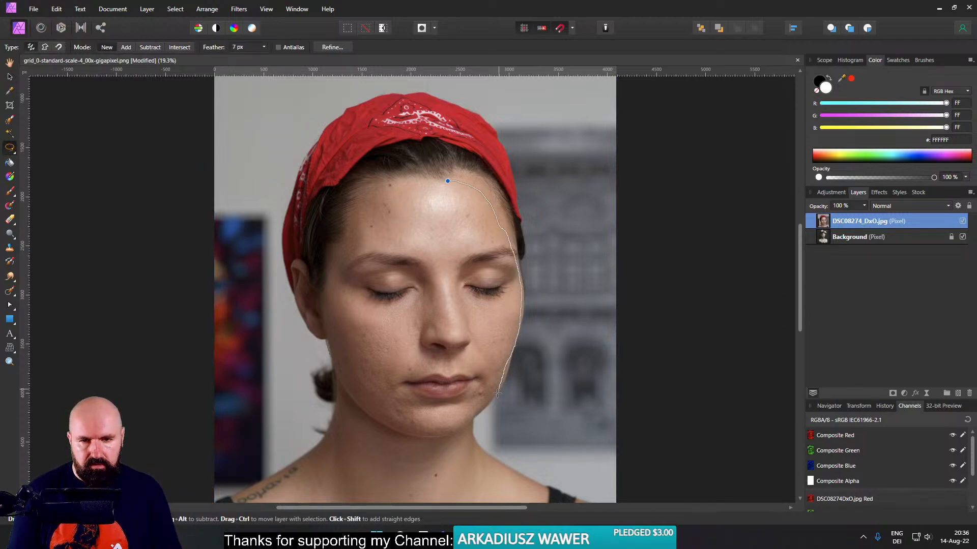
mouse_move(391, 426)
mouse_down()
mouse_move(357, 397)
mouse_move(331, 350)
mouse_move(325, 289)
mouse_move(339, 238)
mouse_up()
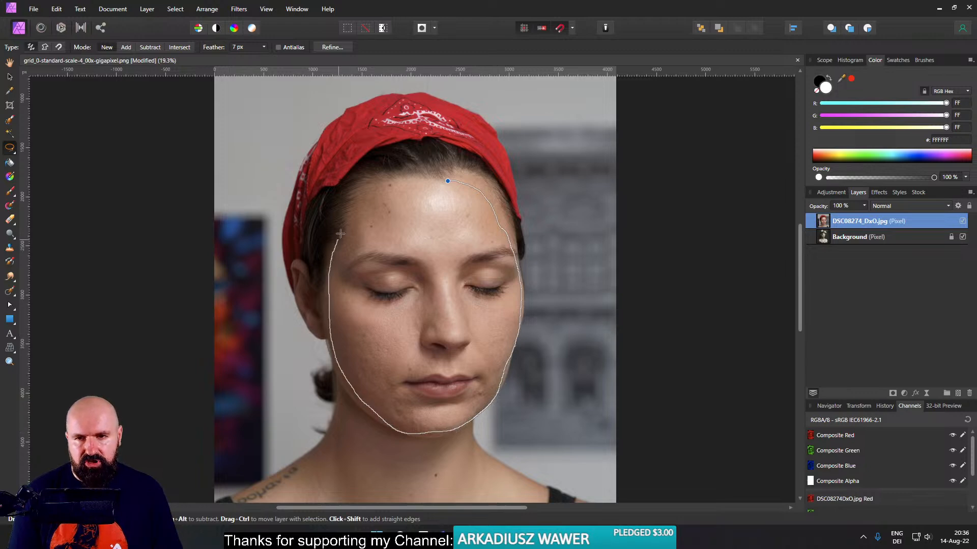
drag(445, 180, 446, 181)
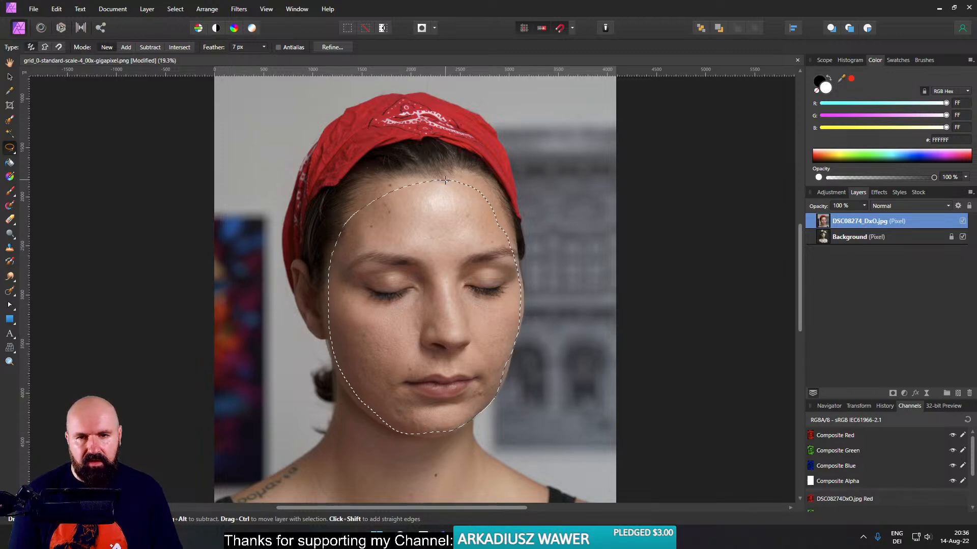
click(893, 394)
key(ctrl+d)
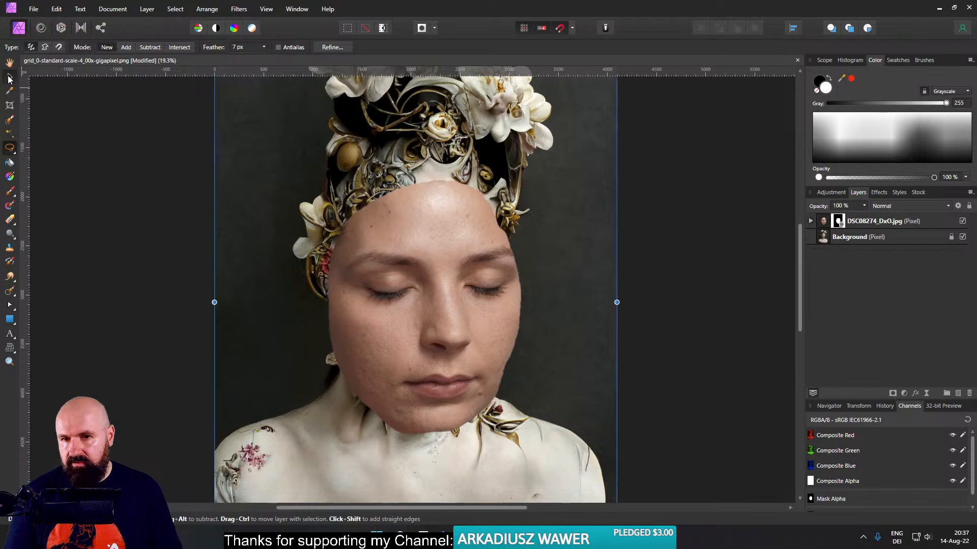
- Scale the masked face layer down and place it over the portrait's face
key(v)
scroll(553, 323, down, 4)
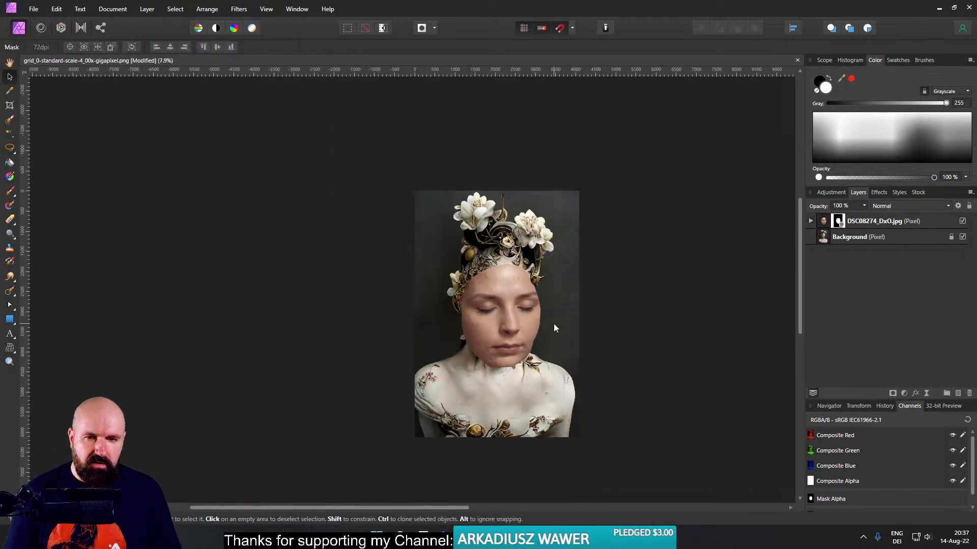
drag(579, 437, 533, 377)
key(ctrl+z)
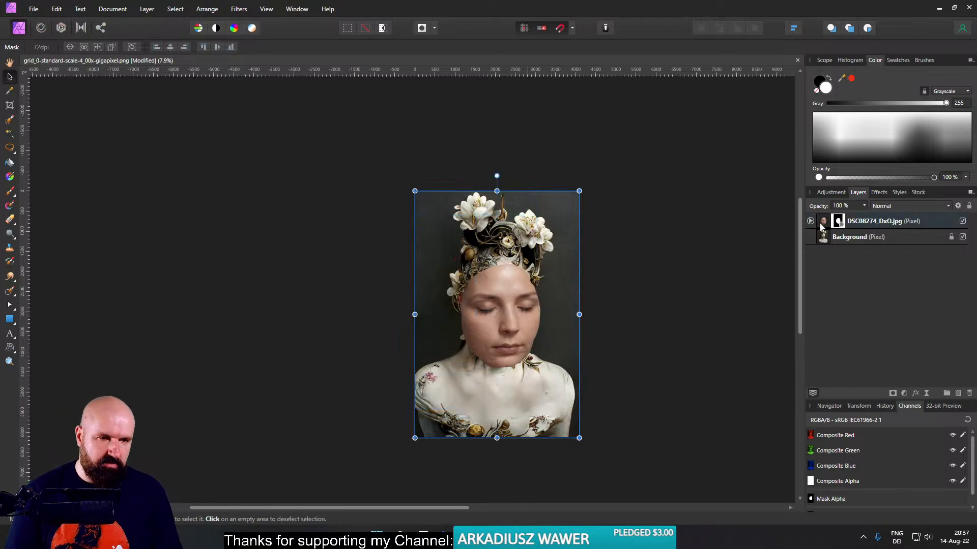
click(824, 222)
drag(580, 215, 510, 297)
drag(456, 363, 499, 280)
scroll(514, 292, up, 5)
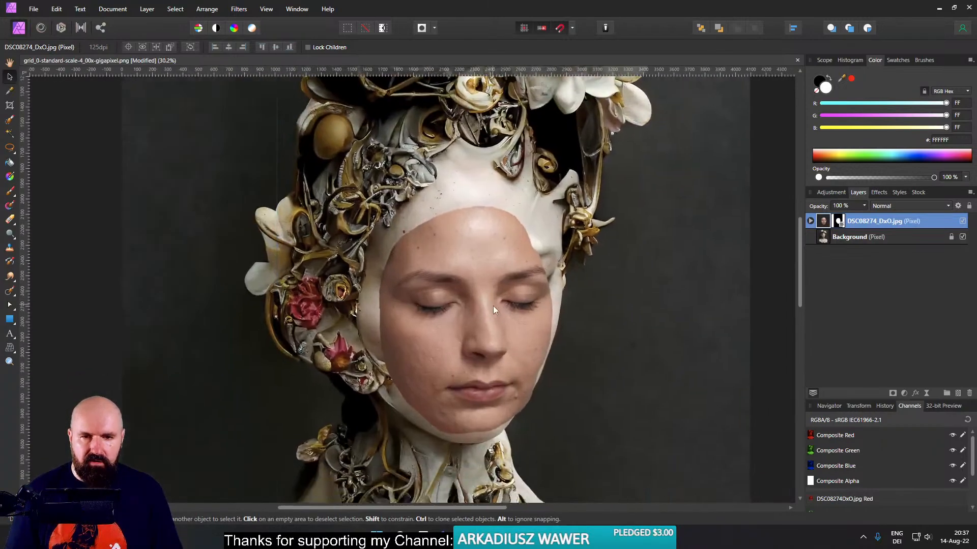
- Lower the face layer's opacity to 63% and adjust its size and position to match the portrait's eyes, nose and mouth
click(864, 206)
drag(837, 221, 839, 221)
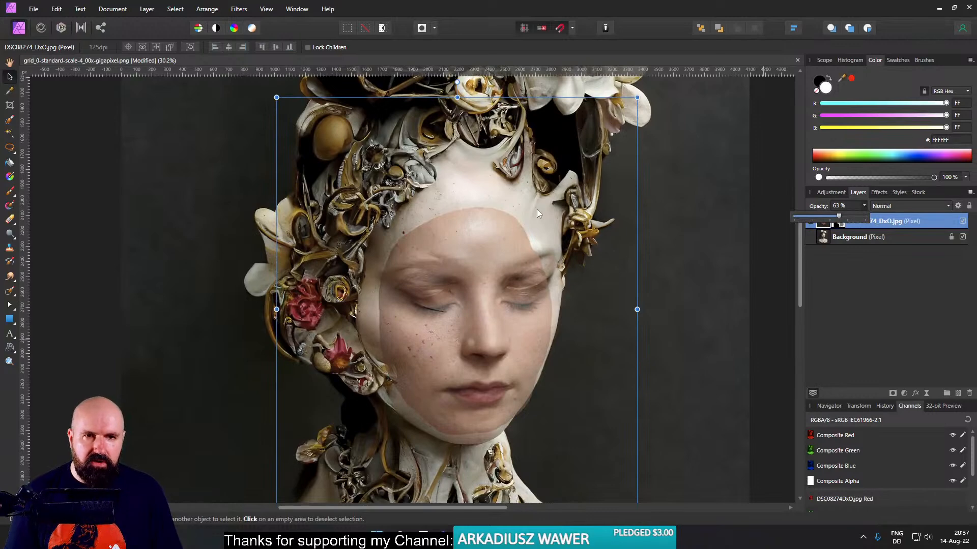
scroll(568, 176, down, 3)
drag(586, 158, 649, 82)
drag(551, 261, 521, 285)
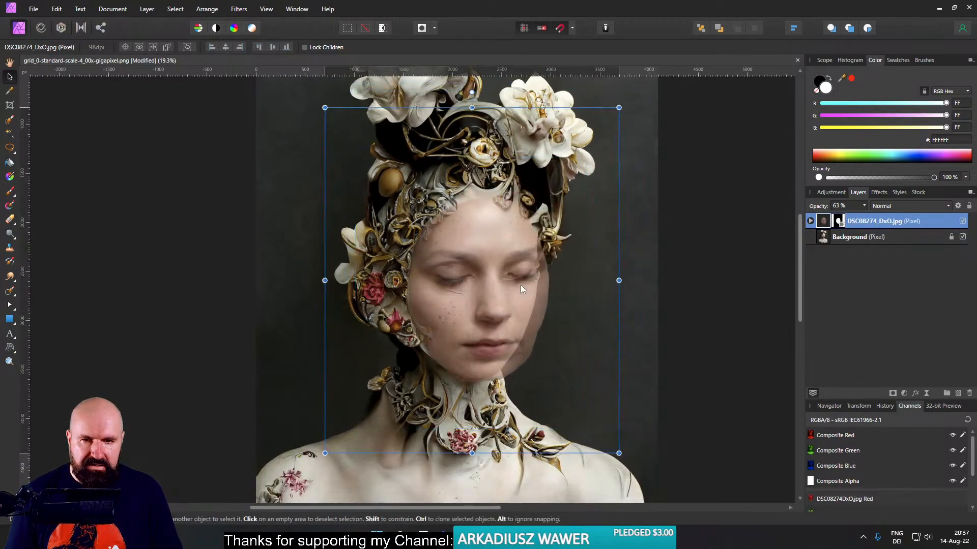
drag(619, 453, 606, 438)
drag(523, 370, 523, 384)
scroll(508, 326, up, 1)
scroll(508, 327, up, 2)
drag(493, 331, 503, 331)
- Toggle the face layer's visibility to compare its facial features and proportions with the portrait underneath
click(963, 221)
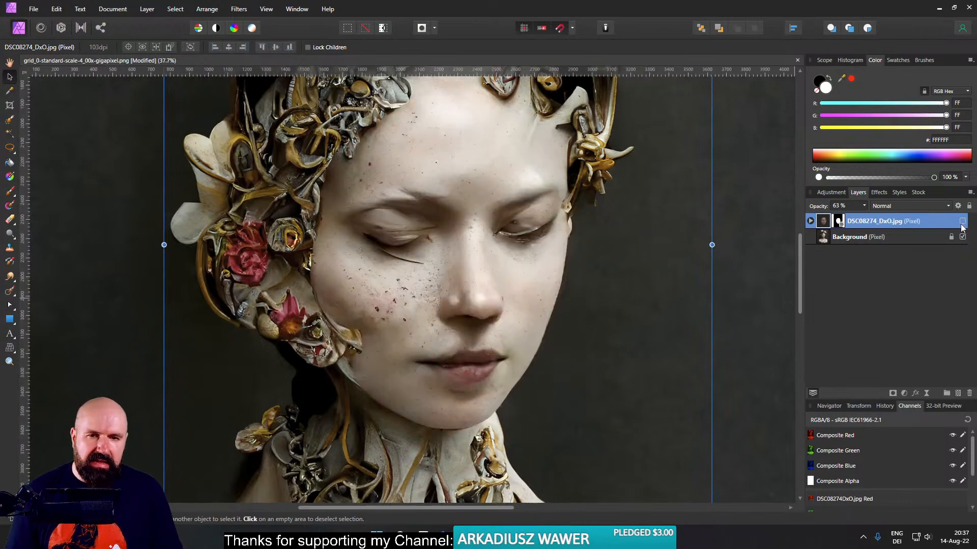
scroll(464, 344, down, 3)
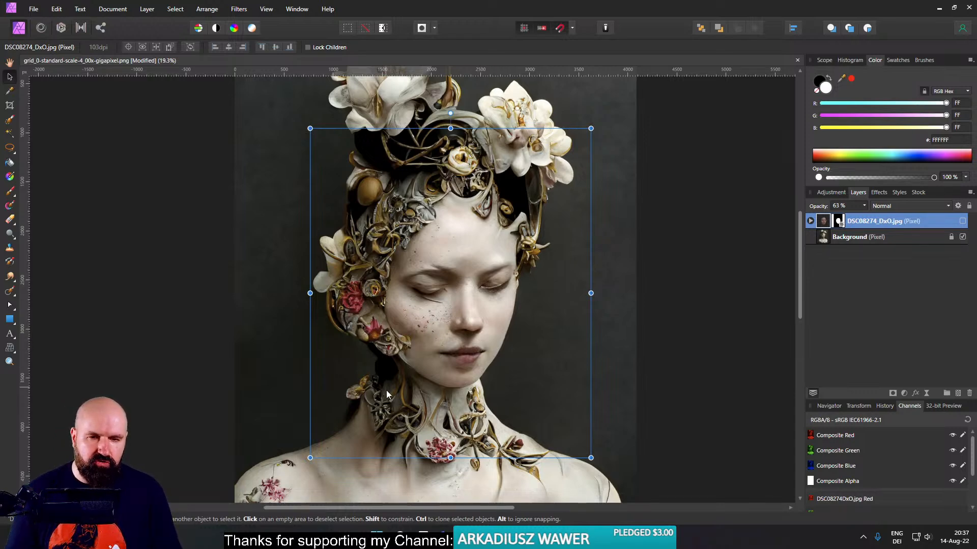
scroll(478, 388, up, 3)
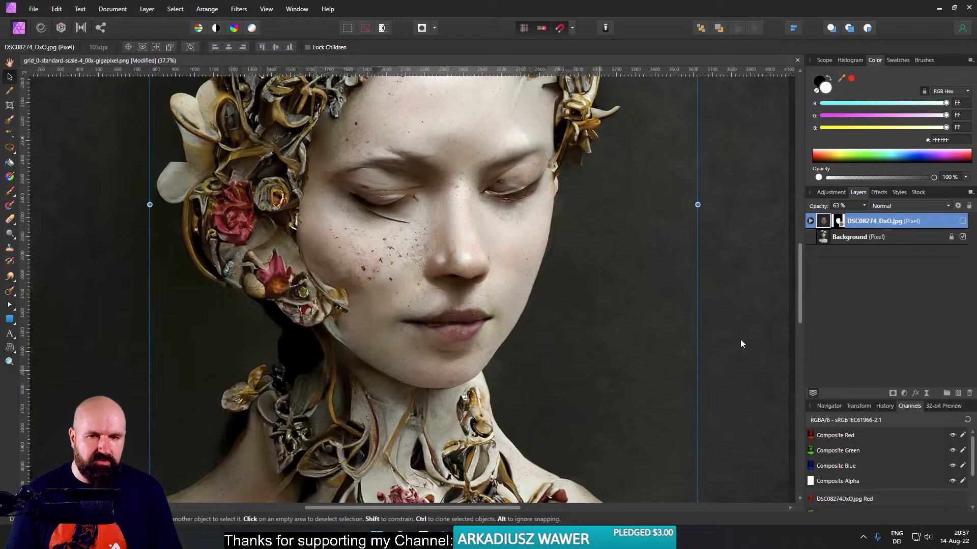
click(962, 222)
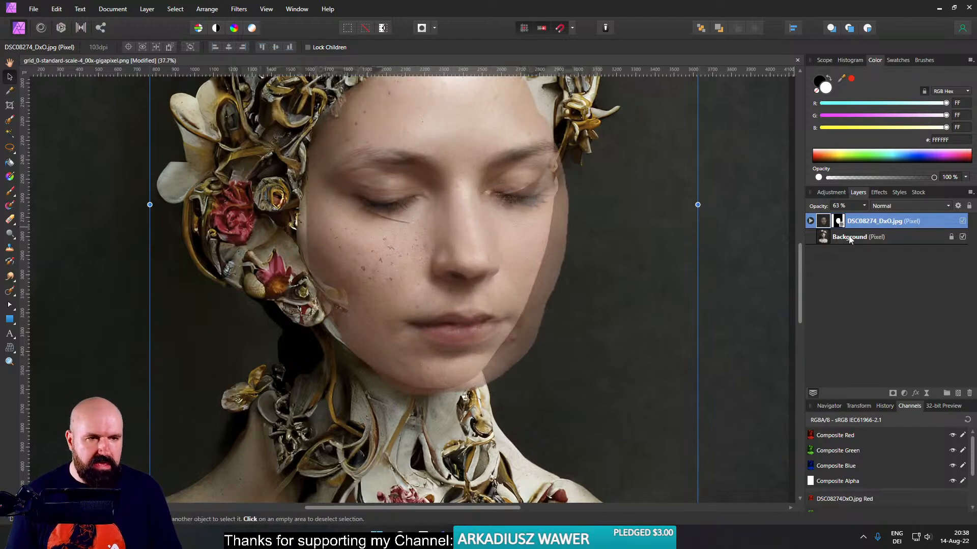
click(962, 222)
click(961, 222)
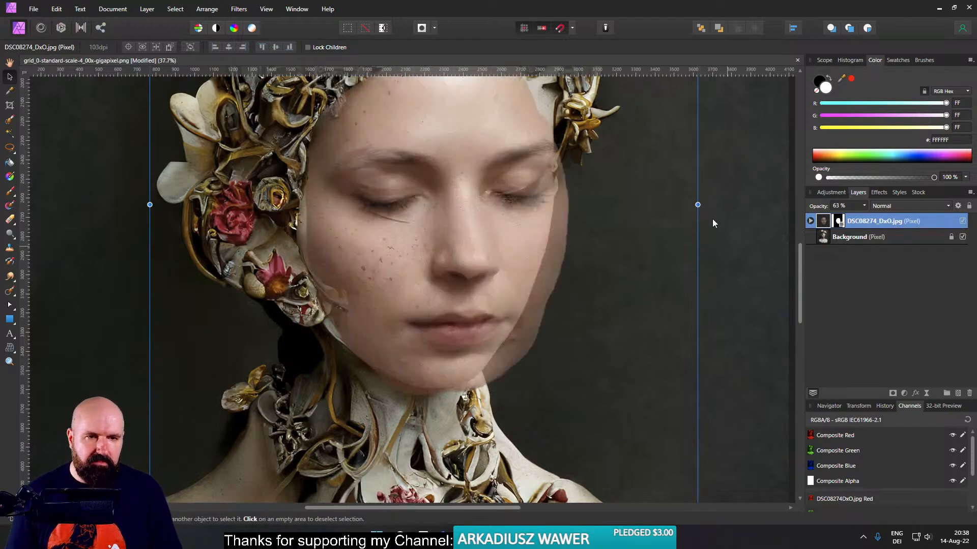
- Narrow the face layer horizontally from both sides to fit the width of the portrait's face
drag(698, 205, 678, 205)
drag(149, 204, 157, 204)
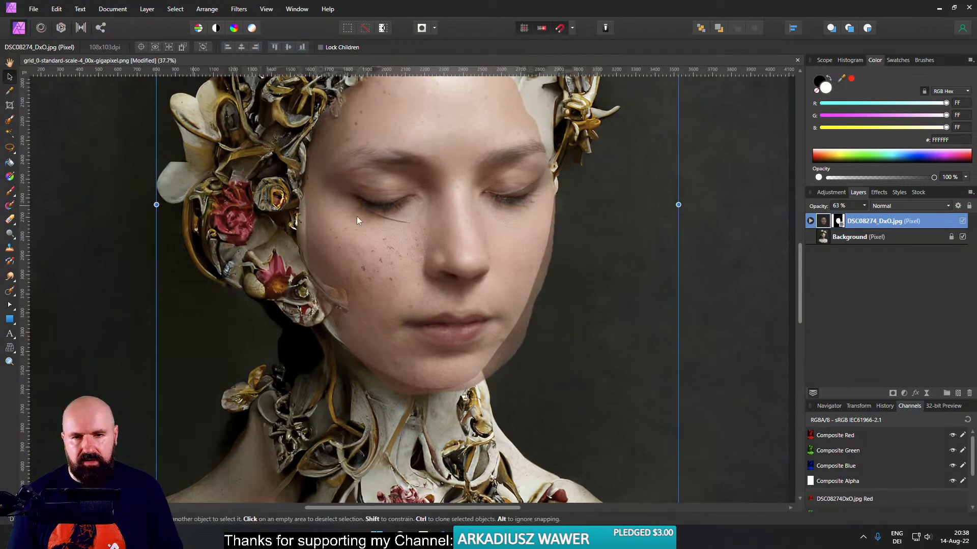
drag(678, 205, 674, 205)
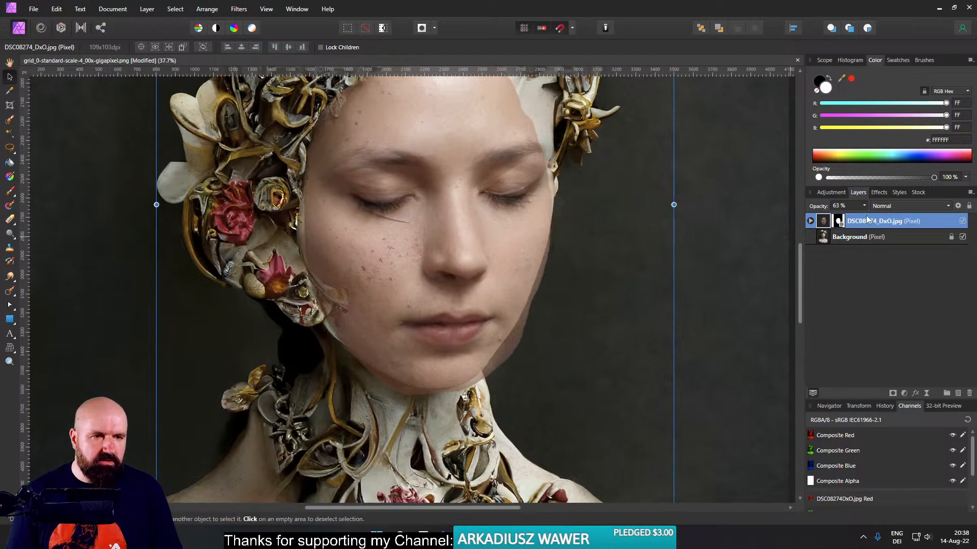
- Expand the face layer to expose its mask, restore the opacity to 100% and compare the image with the layer hidden and shown
click(810, 221)
click(864, 206)
drag(865, 216, 893, 216)
scroll(578, 319, down, 4)
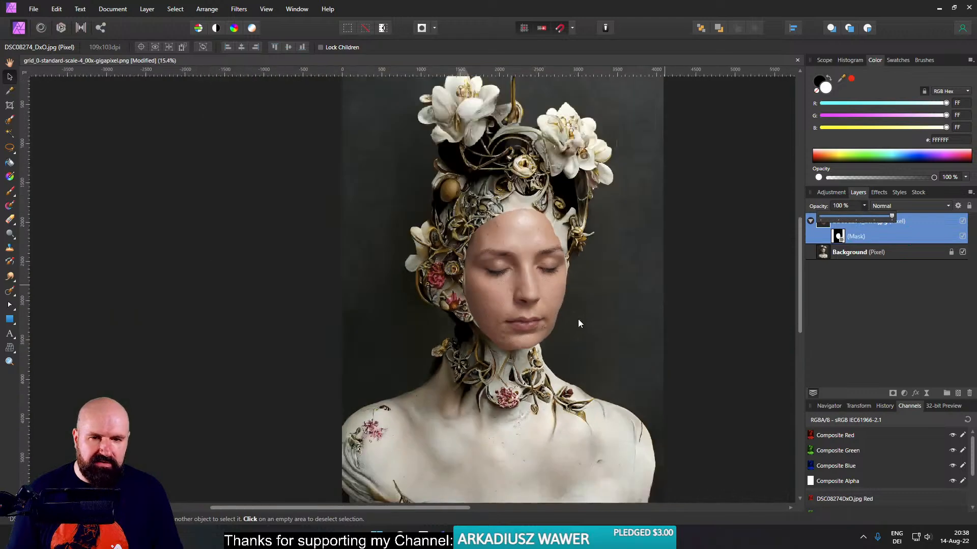
scroll(578, 318, down, 2)
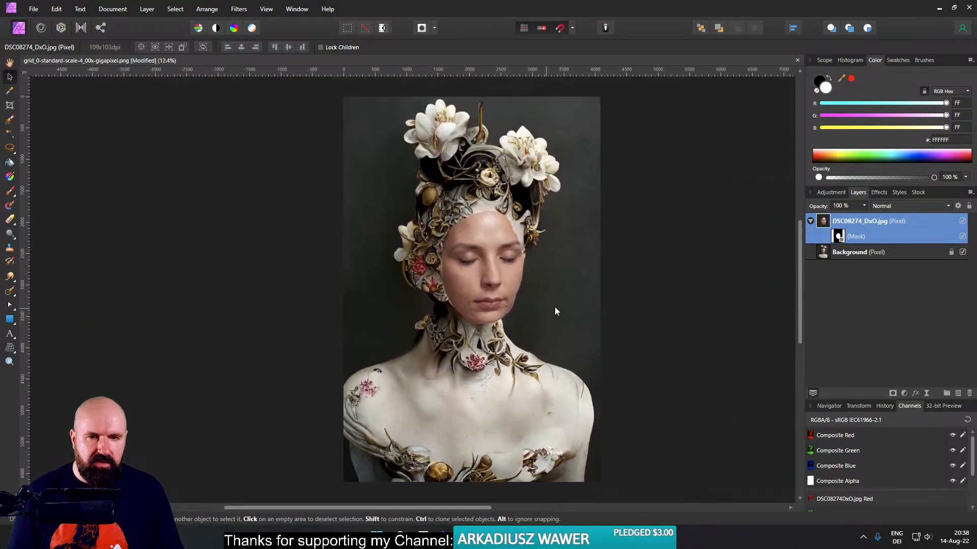
click(963, 222)
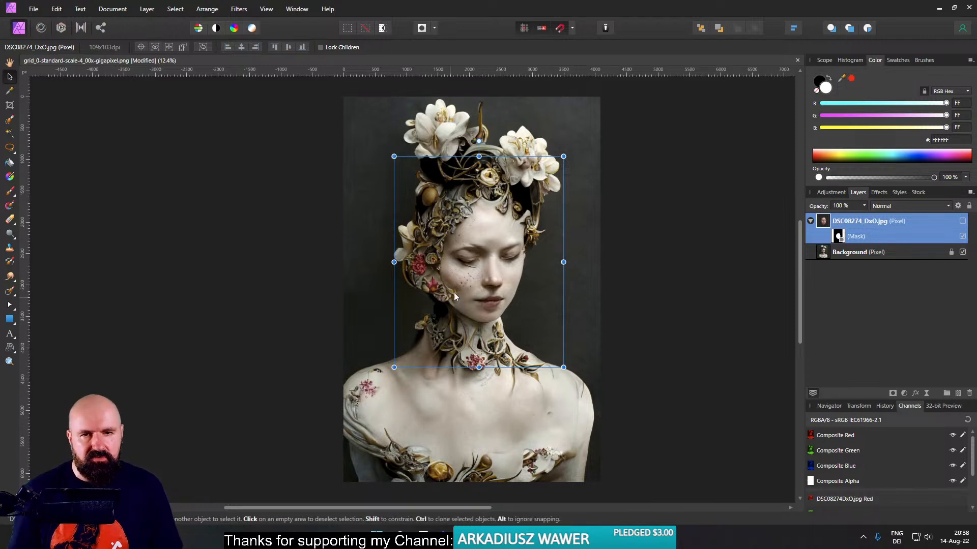
click(965, 222)
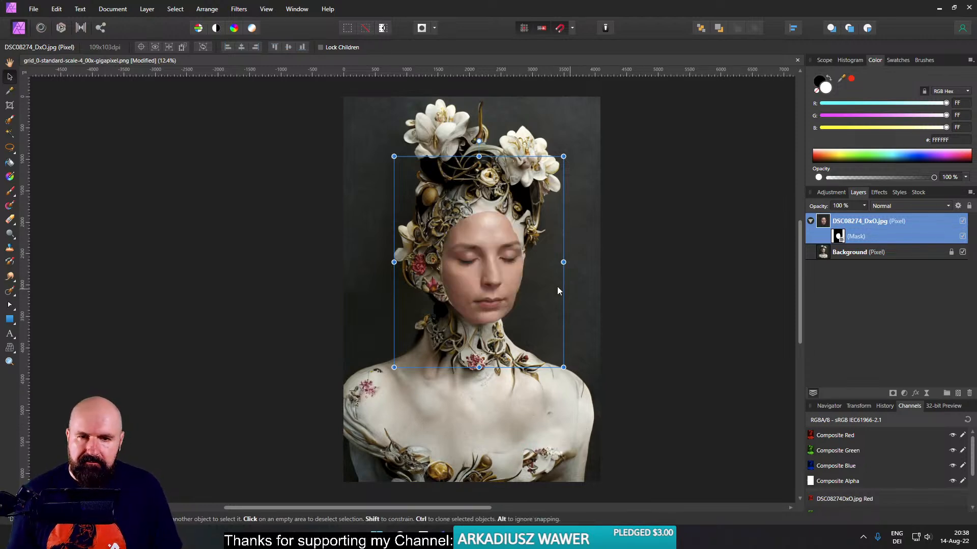
- Paint black on the face layer's mask with a soft brush about 460 px wide to blend the forehead, cheek and jaw edges
scroll(495, 272, up, 3)
click(842, 237)
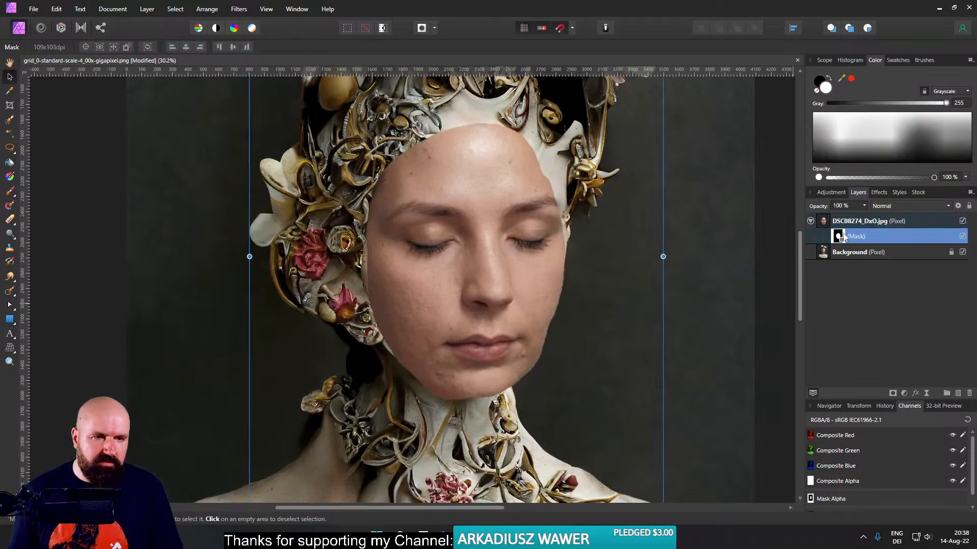
click(9, 192)
key(x)
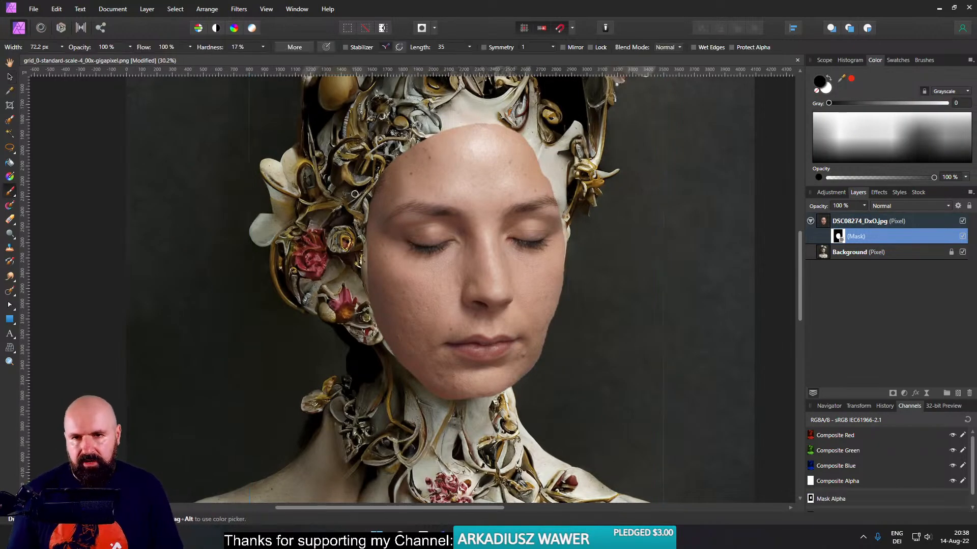
drag(330, 194, 358, 196)
mouse_move(510, 127)
mouse_down()
mouse_move(474, 123)
mouse_move(570, 142)
mouse_move(544, 147)
mouse_move(566, 187)
mouse_move(477, 122)
mouse_move(509, 121)
mouse_move(407, 147)
mouse_move(522, 120)
mouse_move(408, 138)
mouse_move(511, 131)
mouse_move(448, 124)
mouse_move(404, 140)
mouse_move(428, 132)
mouse_move(361, 188)
mouse_move(363, 226)
mouse_move(366, 206)
mouse_up()
mouse_move(375, 306)
mouse_down()
mouse_move(364, 289)
mouse_move(397, 374)
mouse_move(363, 291)
mouse_move(389, 348)
mouse_move(390, 321)
mouse_move(415, 387)
mouse_move(477, 413)
mouse_move(417, 400)
mouse_move(522, 393)
mouse_up()
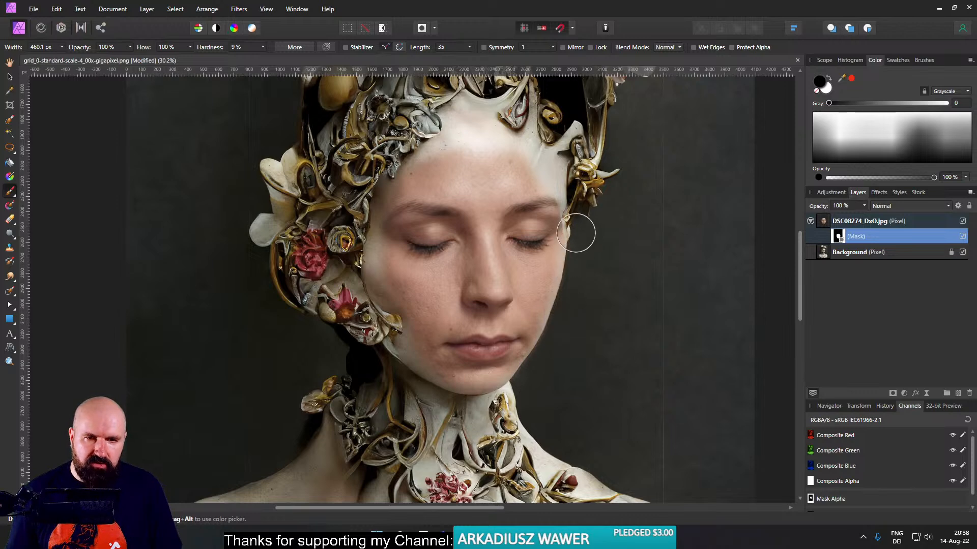
scroll(626, 227, up, 4)
scroll(627, 227, up, 3)
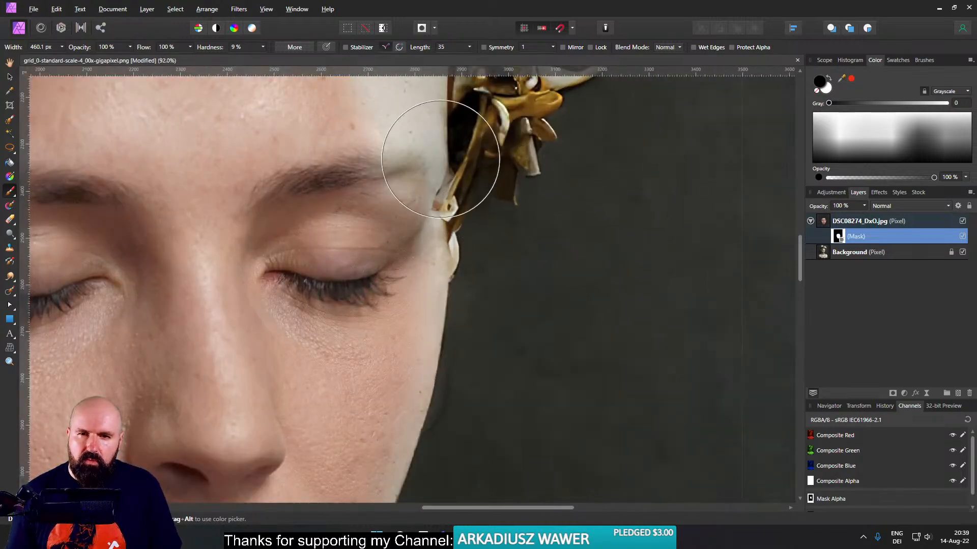
scroll(537, 327, down, 4)
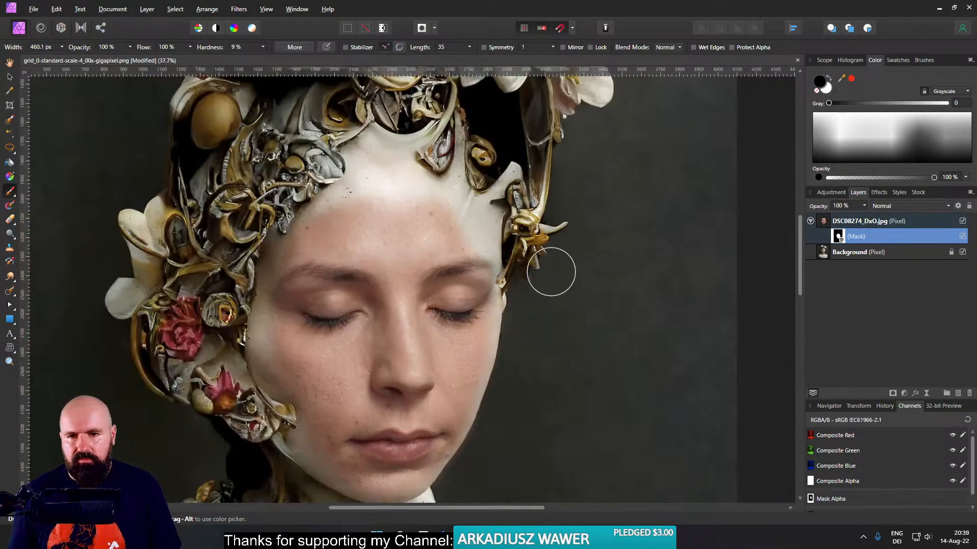
- Add a Vibrance adjustment and nest it inside the DSC08274_DxO.jpg layer so it affects only the face
click(828, 224)
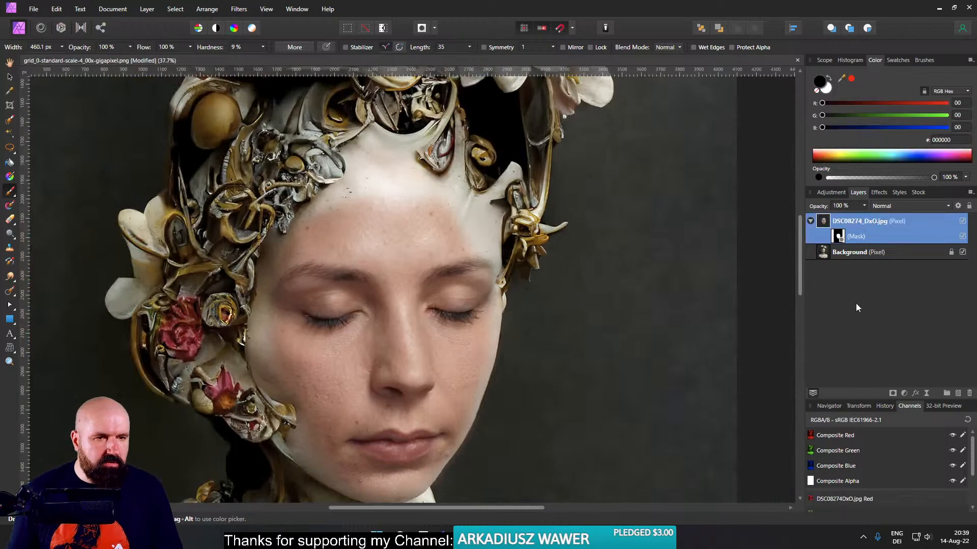
click(904, 394)
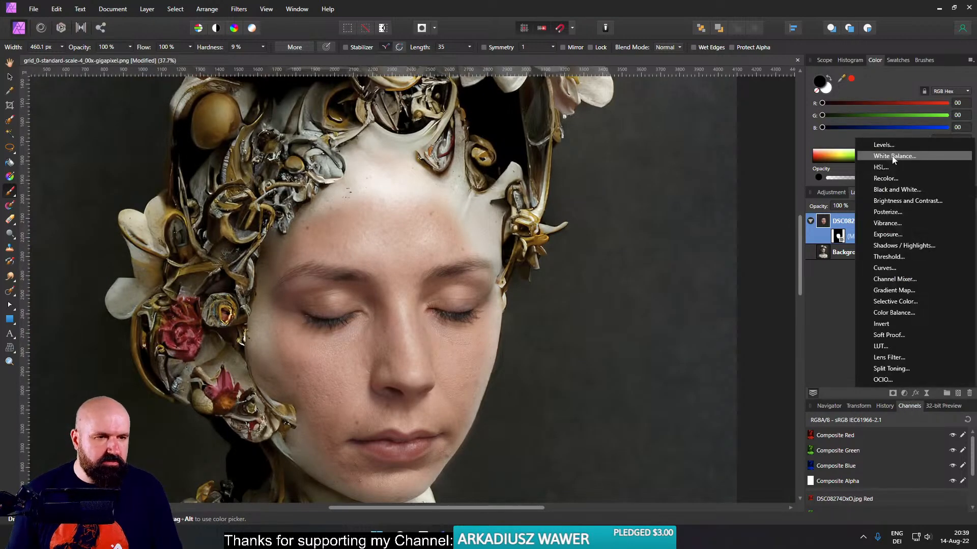
click(901, 224)
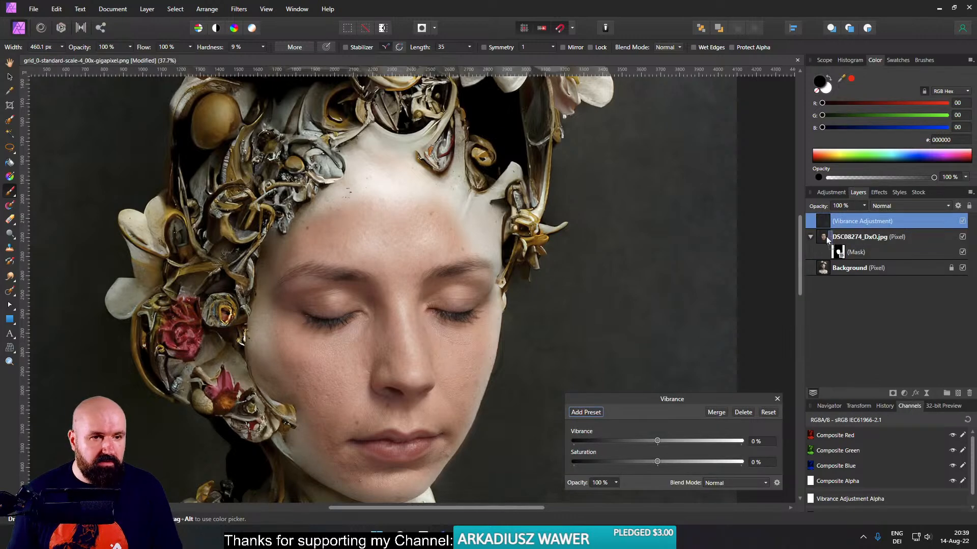
mouse_move(826, 237)
mouse_down()
mouse_move(833, 241)
mouse_move(827, 227)
mouse_move(818, 248)
mouse_up()
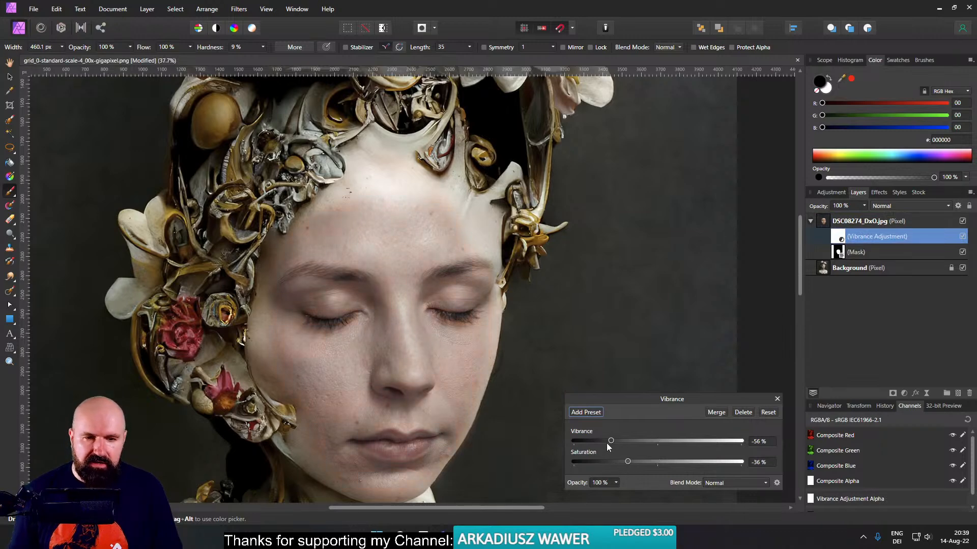
- Set the face layer's Vibrance adjustment to -52% vibrance
drag(610, 441, 618, 440)
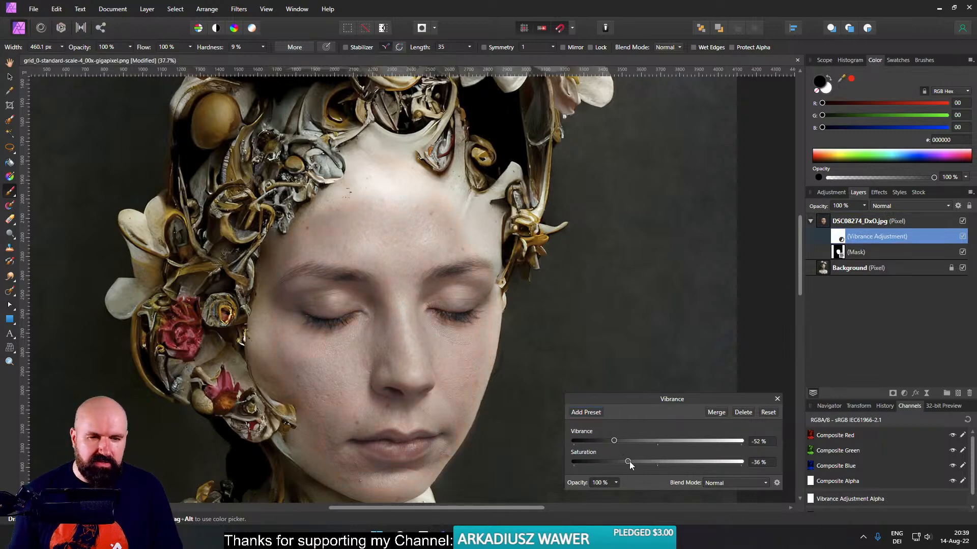
click(777, 399)
- Add a Curves adjustment nested inside the face layer and raise the curve in the highlights and shadows to brighten the skin
click(903, 394)
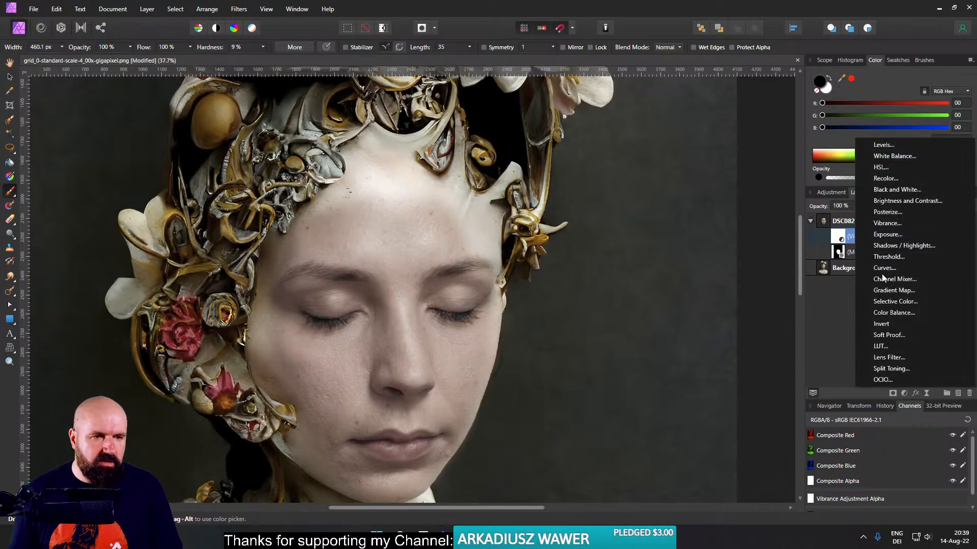
click(883, 268)
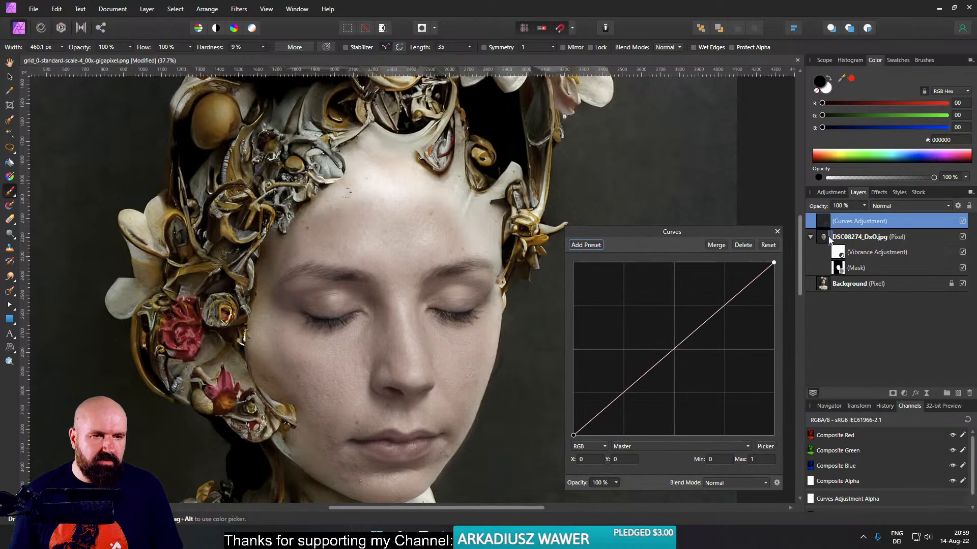
drag(704, 233, 705, 164)
drag(723, 237, 717, 228)
click(617, 315)
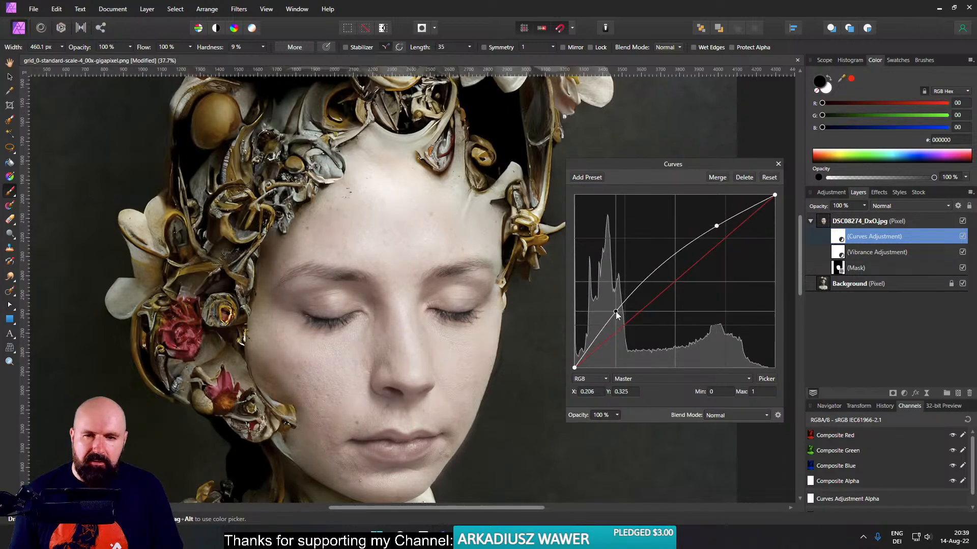
drag(617, 315, 615, 313)
click(777, 164)
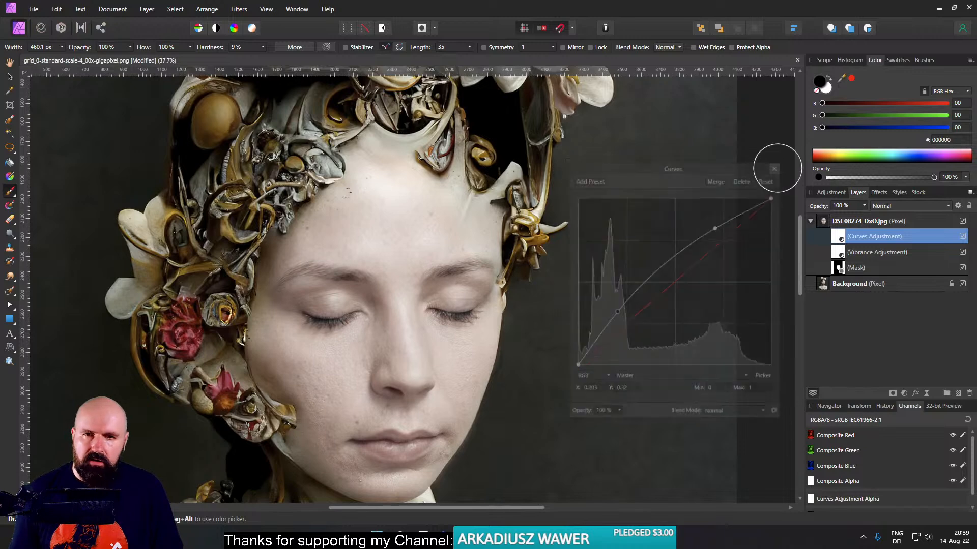
- Select the DSC08274_DxO.jpg layer and narrow it slightly from its left edge to refine the face's fit
scroll(541, 244, down, 3)
drag(539, 249, 528, 230)
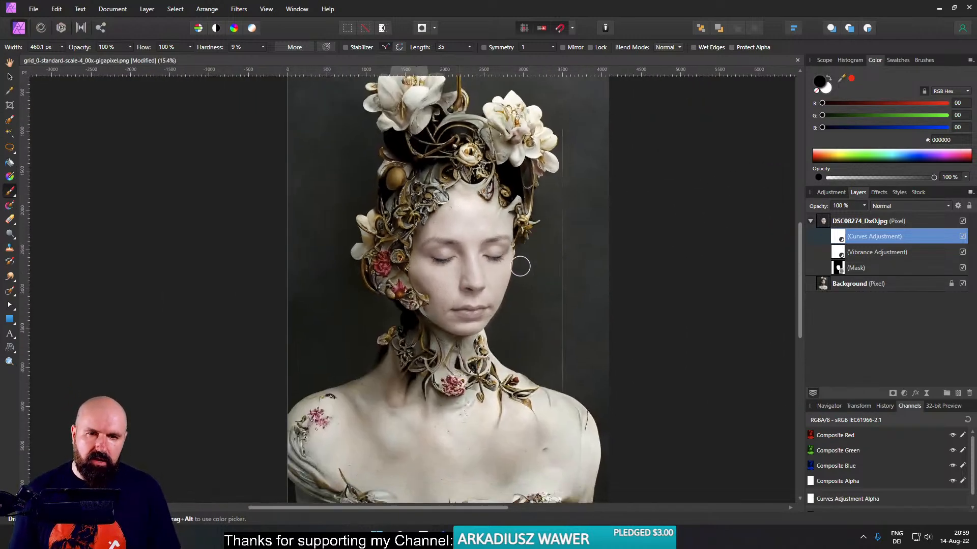
scroll(499, 262, up, 3)
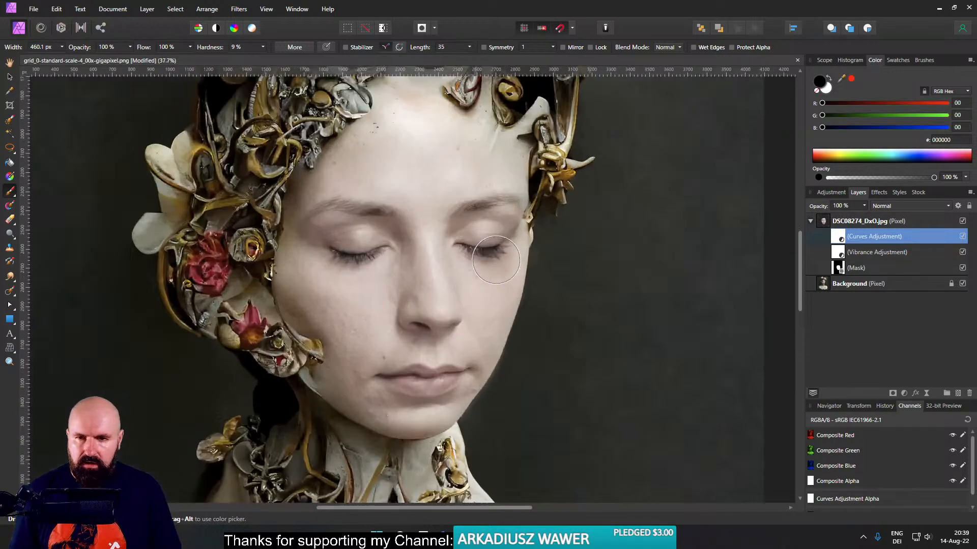
scroll(492, 260, up, 1)
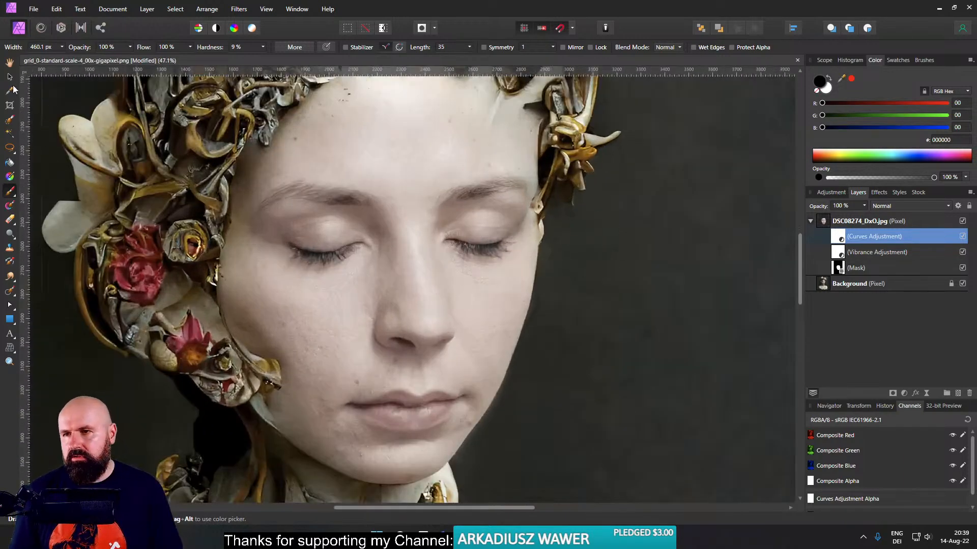
click(10, 78)
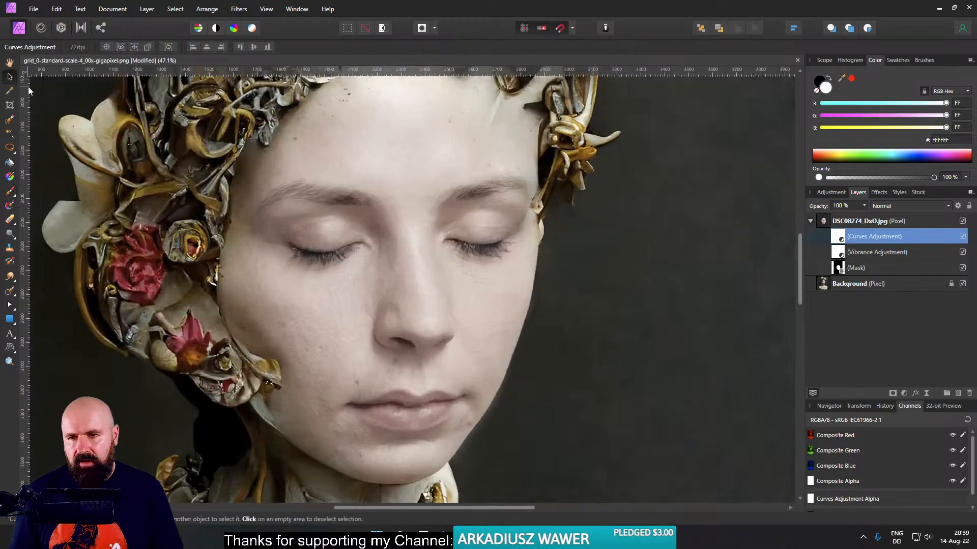
click(823, 223)
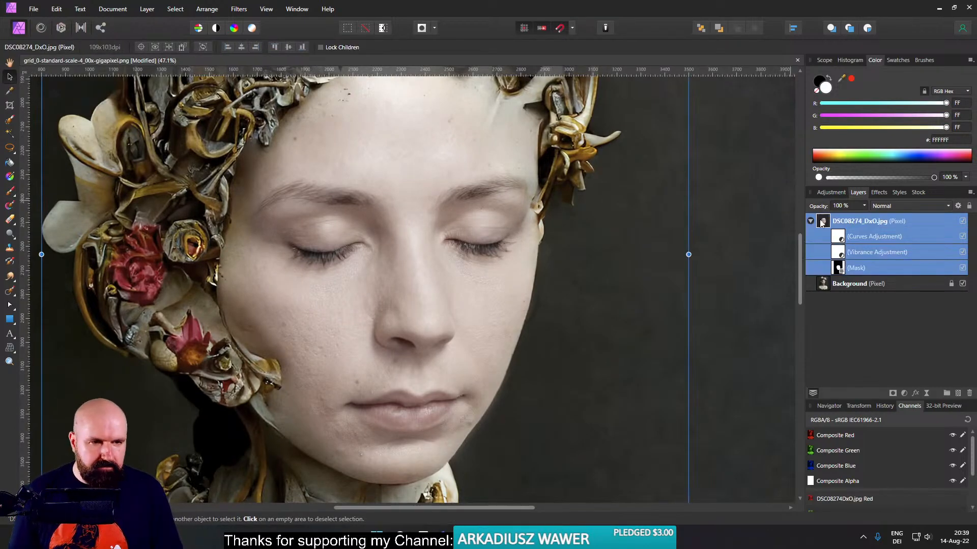
drag(44, 254, 48, 249)
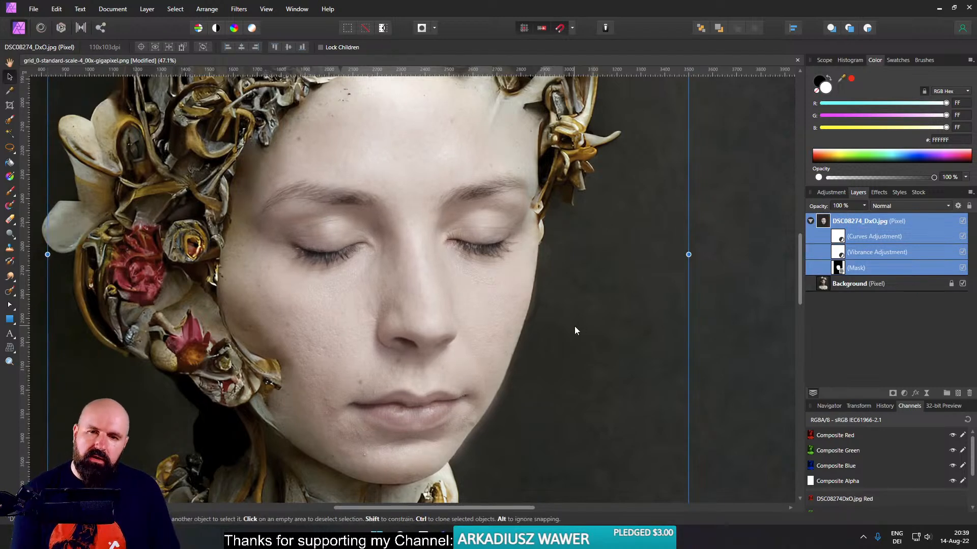
- Nudge the face layer slightly to the right and upward to align it with the portrait's head
scroll(549, 328, down, 1)
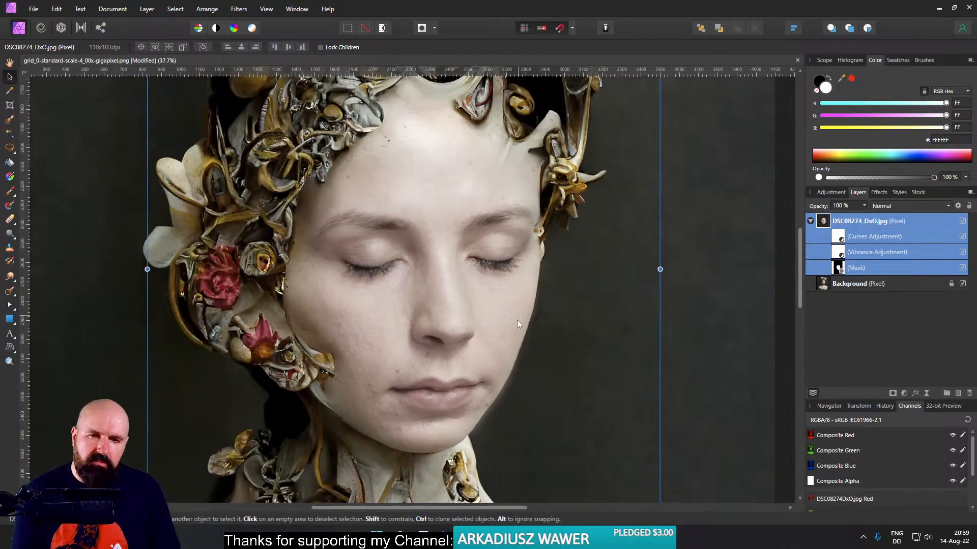
scroll(518, 319, down, 5)
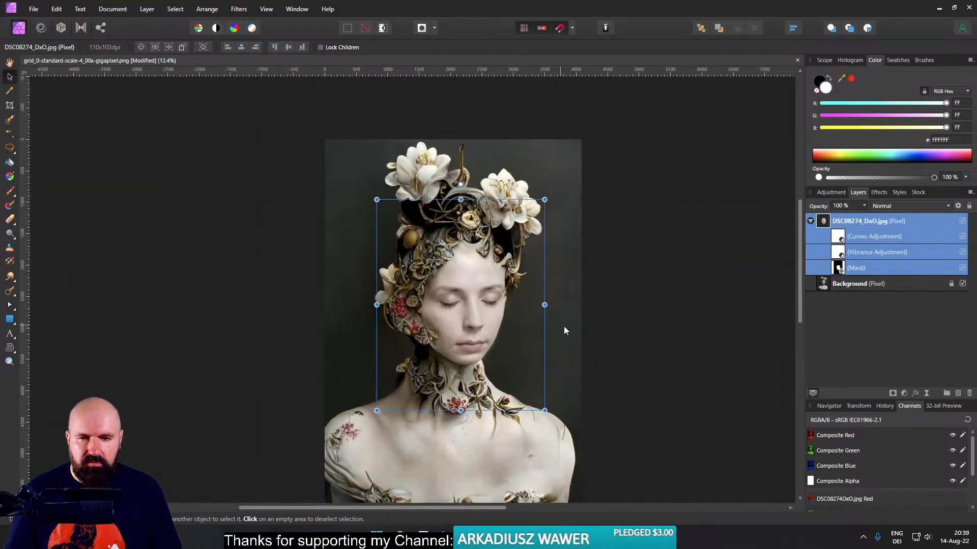
key(ctrl)
key(Right)
key(Right)
key(Right)
key(Right)
key(Right)
key(Right)
key(Right)
key(Right)
key(Right)
key(Right)
key(Right)
key(Right)
key(Right)
key(Right)
key(Right)
key(Right)
key(Right)
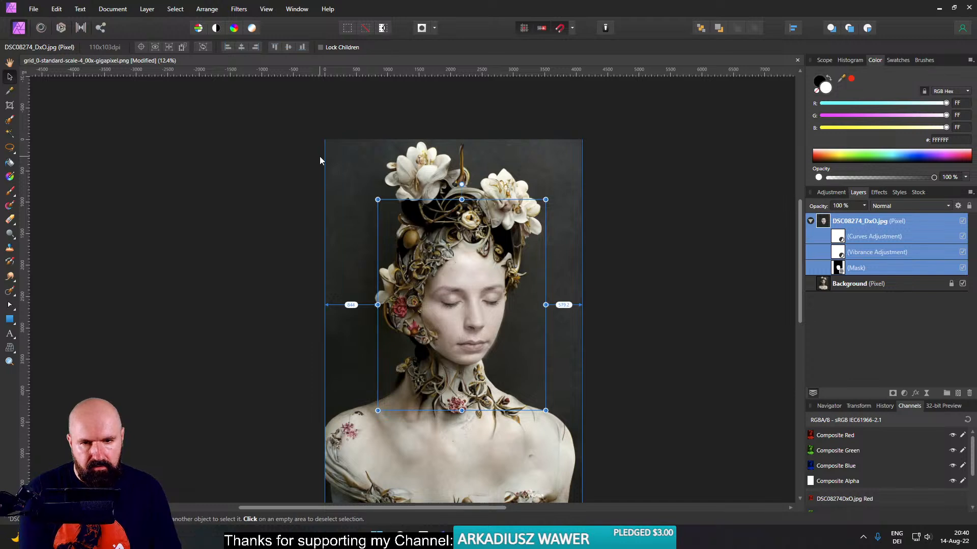
key(Up)
key(Up)
key(Up)
key(Up)
key(Up)
key(Up)
key(Up)
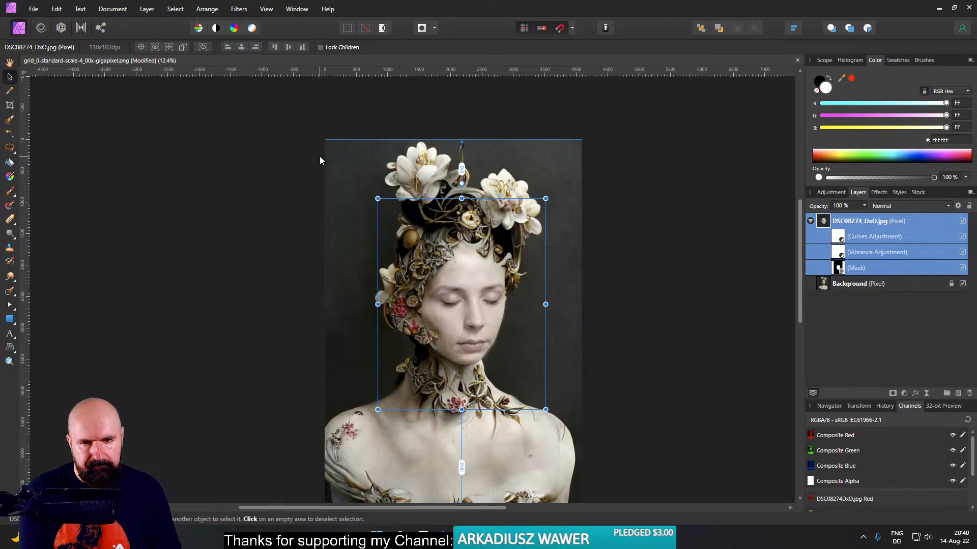
key(Right)
key(Right)
key(Right)
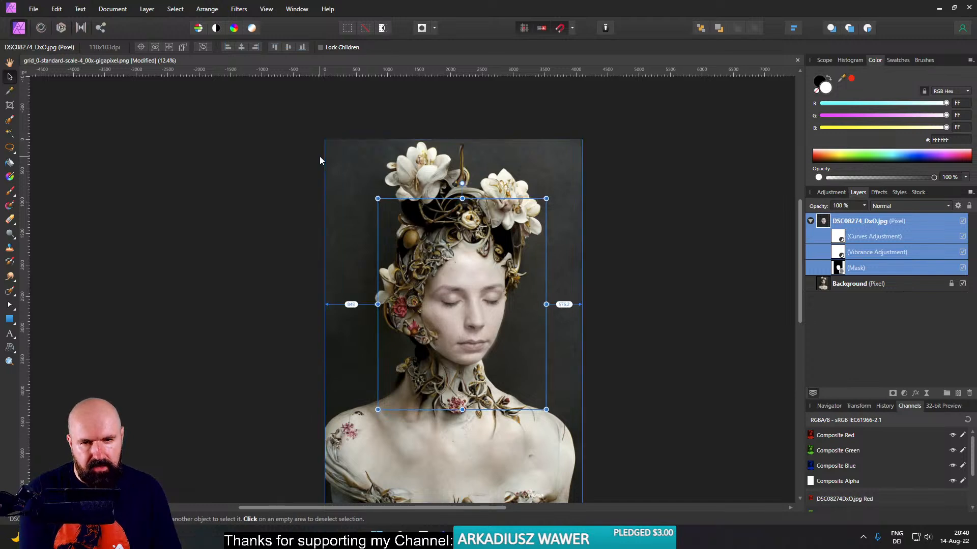
- Erase the soft dark fringe along the jaw and cheek edge on the face layer's mask with a soft eraser about 195 px wide
click(837, 269)
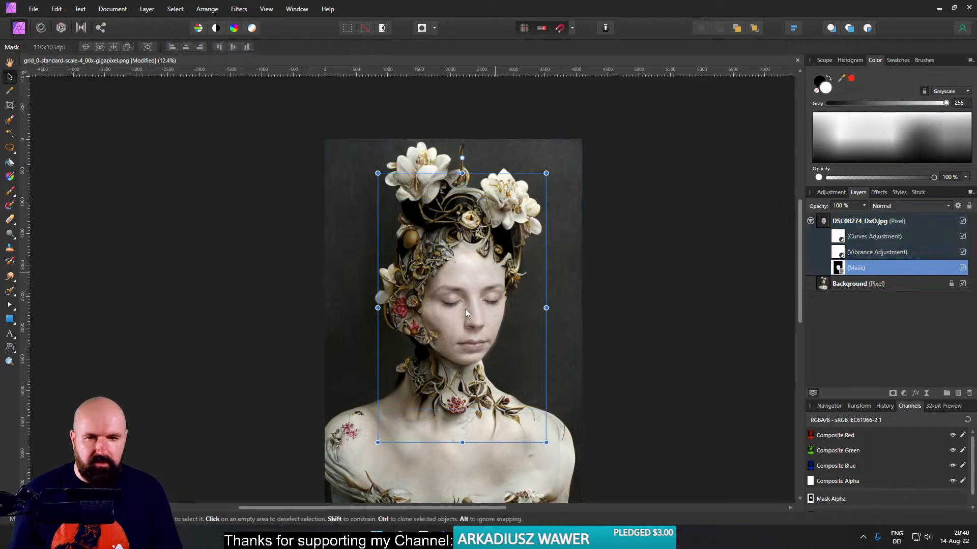
scroll(475, 295, up, 5)
drag(477, 312, 387, 124)
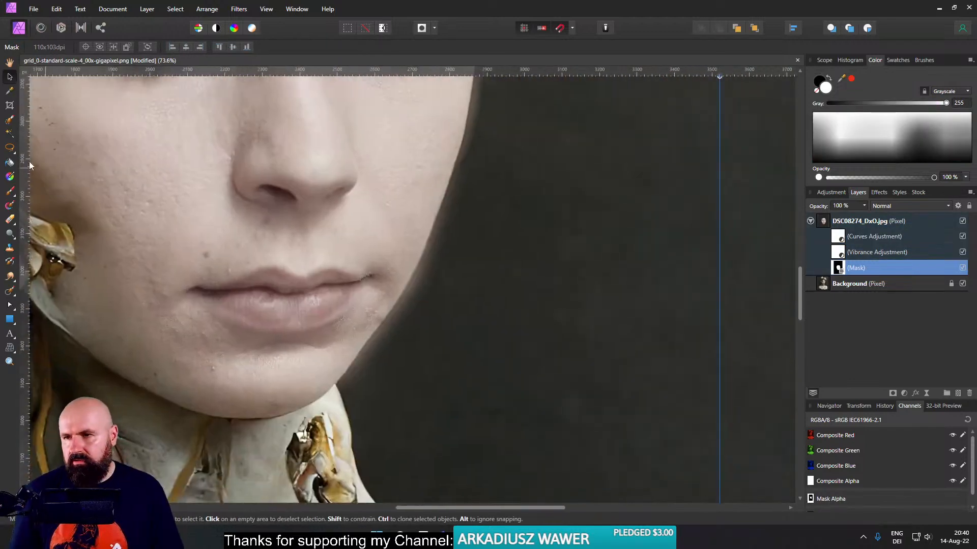
click(10, 192)
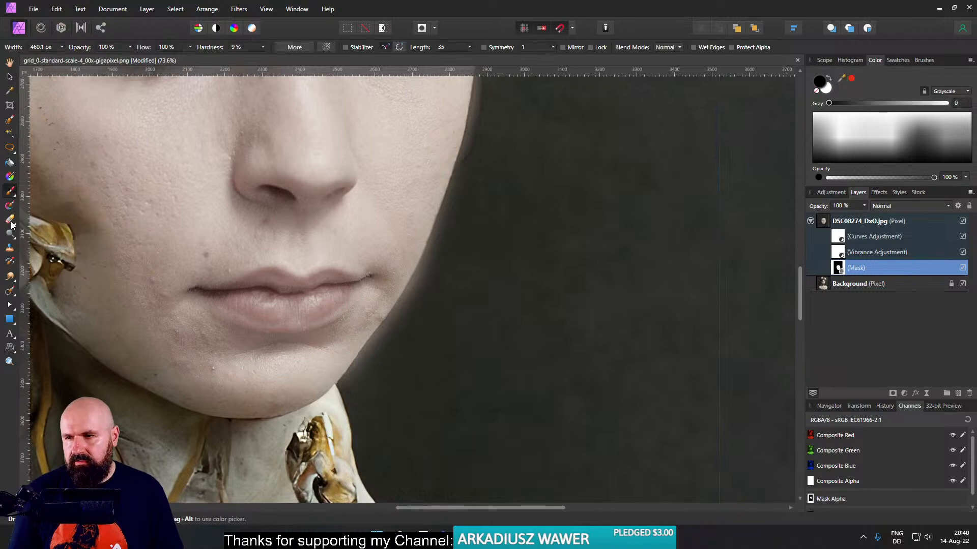
click(10, 220)
mouse_move(413, 306)
mouse_down()
mouse_move(340, 363)
mouse_move(354, 367)
mouse_move(351, 379)
mouse_move(361, 379)
mouse_move(424, 280)
mouse_up()
key(])
key(])
key(])
key(])
mouse_move(328, 392)
mouse_down()
mouse_move(432, 267)
mouse_move(408, 305)
mouse_move(469, 144)
mouse_move(488, 135)
mouse_up()
scroll(487, 135, up, 5)
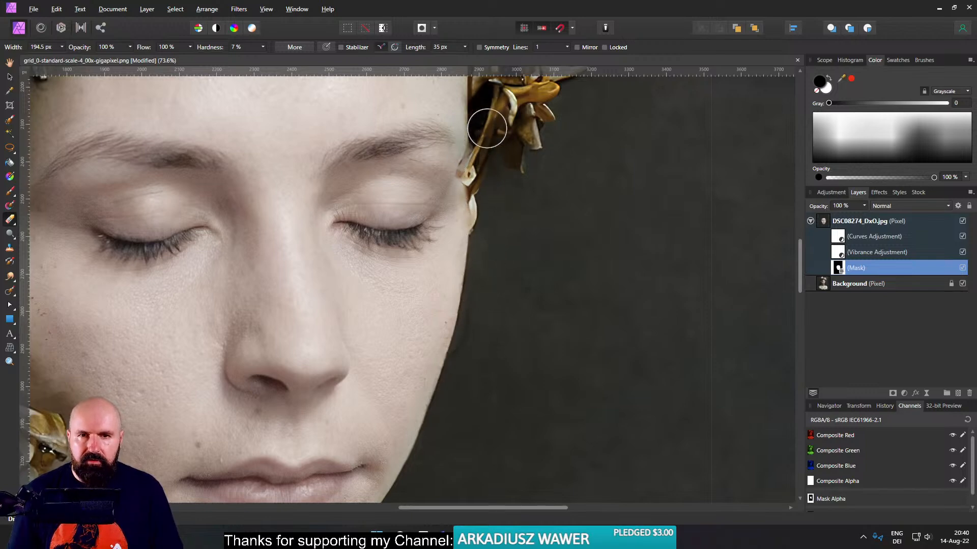
scroll(630, 286, up, 3)
- Paint white on the face mask with a soft brush about 108 px wide to restore the outer end of the eyebrow near the temple
click(9, 192)
click(828, 89)
drag(408, 222, 343, 222)
drag(443, 220, 407, 215)
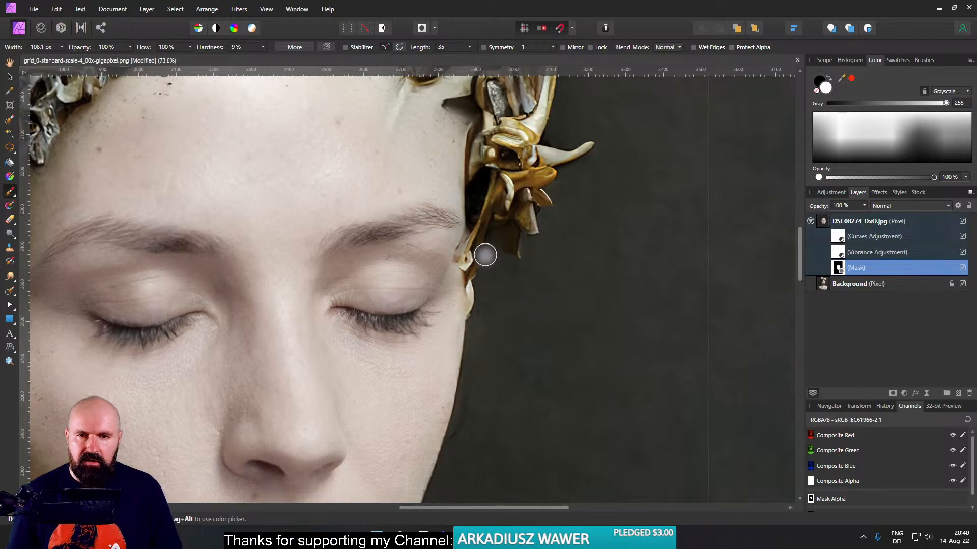
- Add a Color Balance adjustment and nest it inside the DSC08274_DxO.jpg layer
scroll(537, 257, down, 5)
scroll(537, 257, up, 7)
mouse_move(514, 251)
mouse_down()
mouse_move(551, 236)
mouse_move(543, 243)
mouse_move(636, 258)
mouse_up()
scroll(550, 240, down, 7)
drag(557, 260, 508, 200)
click(9, 77)
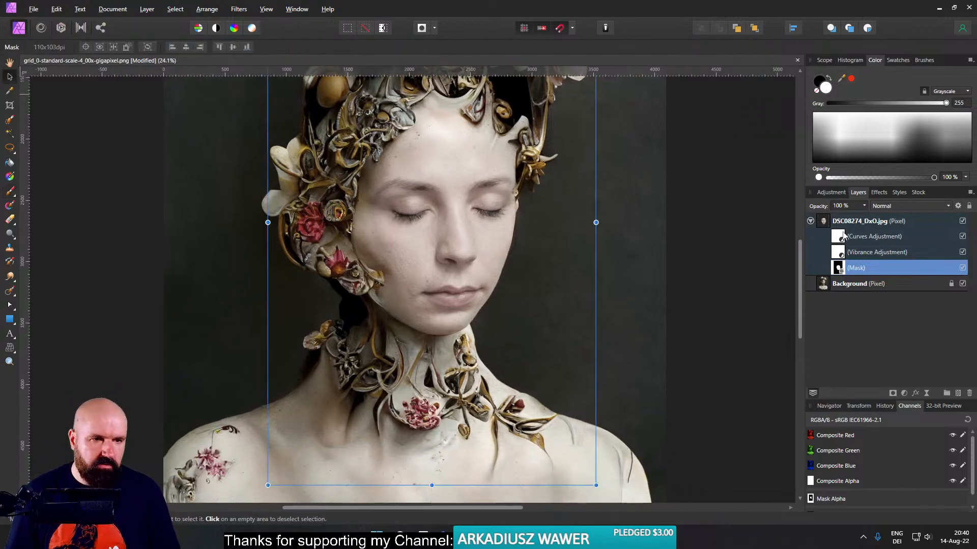
click(824, 223)
click(904, 393)
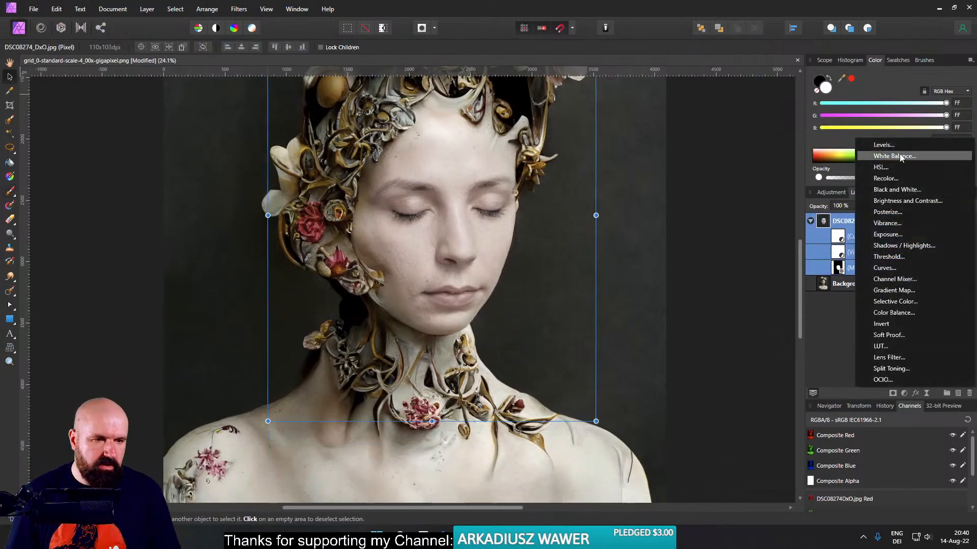
click(886, 314)
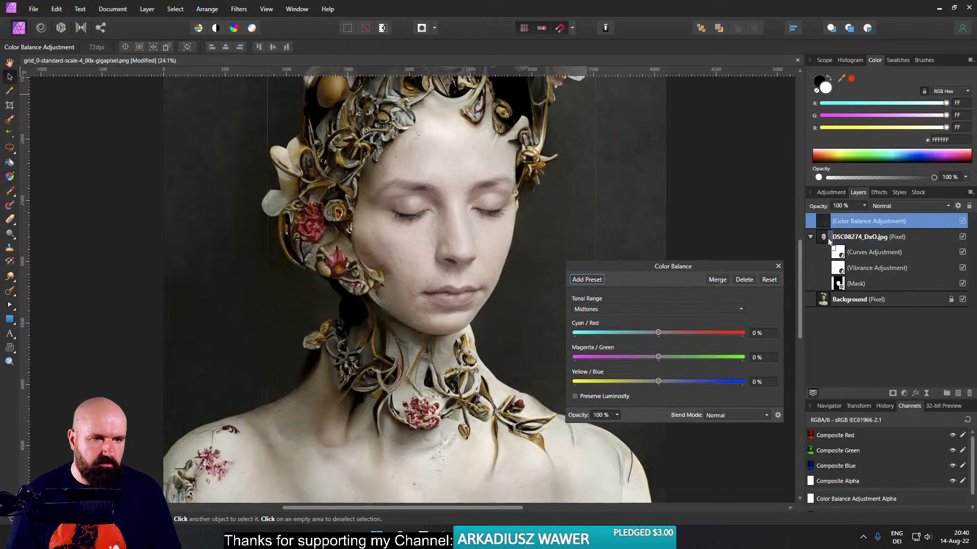
drag(659, 266, 714, 235)
- Set the face's Color Balance midtones to -26% Cyan/Red, 9% Magenta/Green and -13% Yellow/Blue
drag(715, 302, 773, 306)
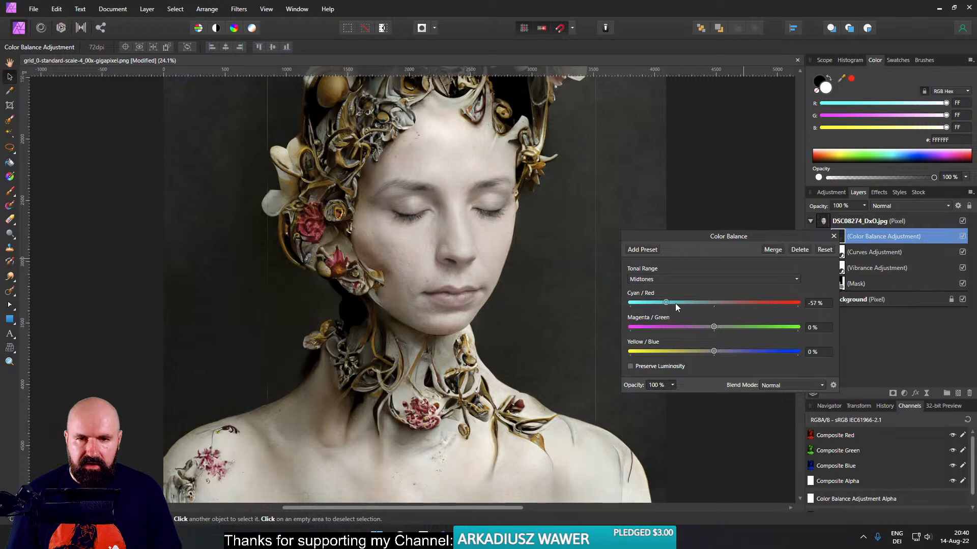
drag(696, 304, 699, 303)
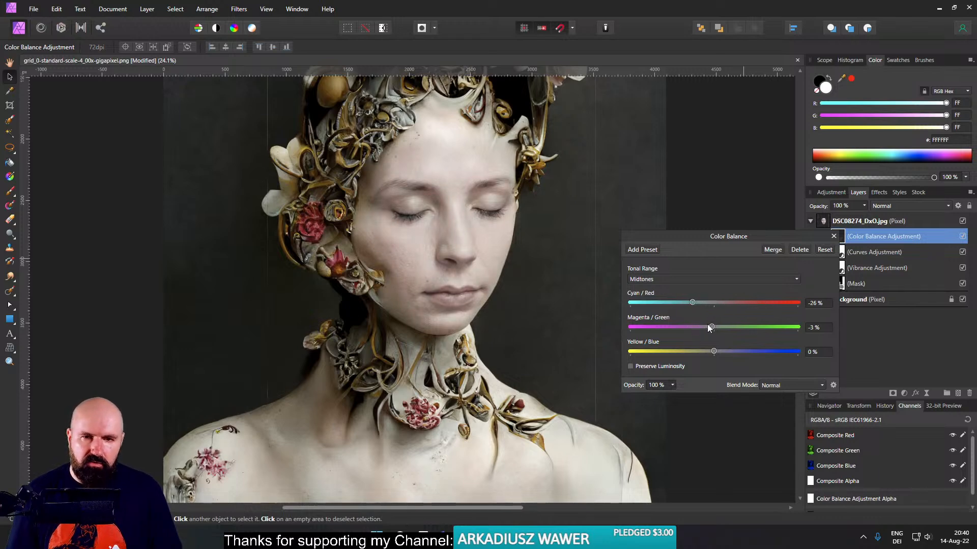
drag(714, 352, 704, 349)
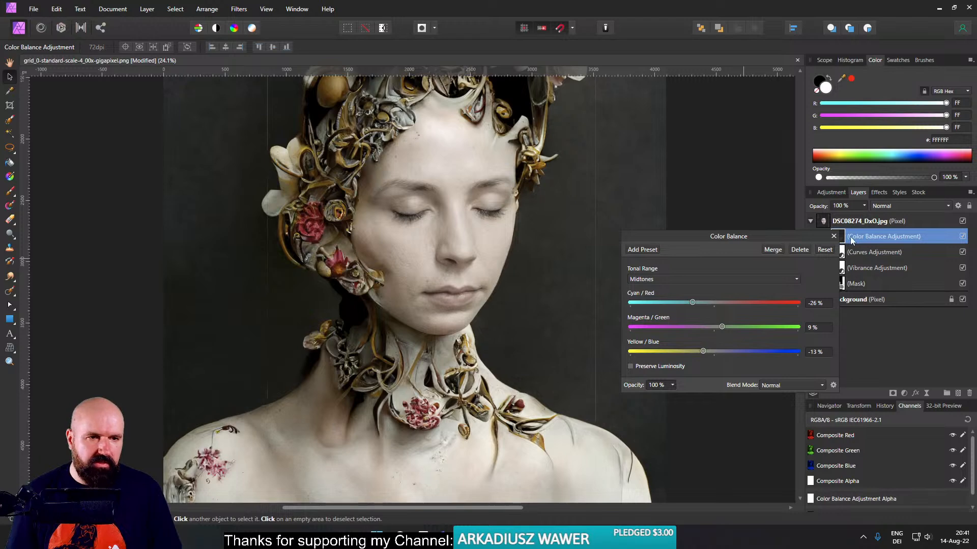
click(833, 236)
- Add a live Unsharp Mask filter nested inside the face layer, with a 0.8 px radius and a factor of 1.235
click(904, 393)
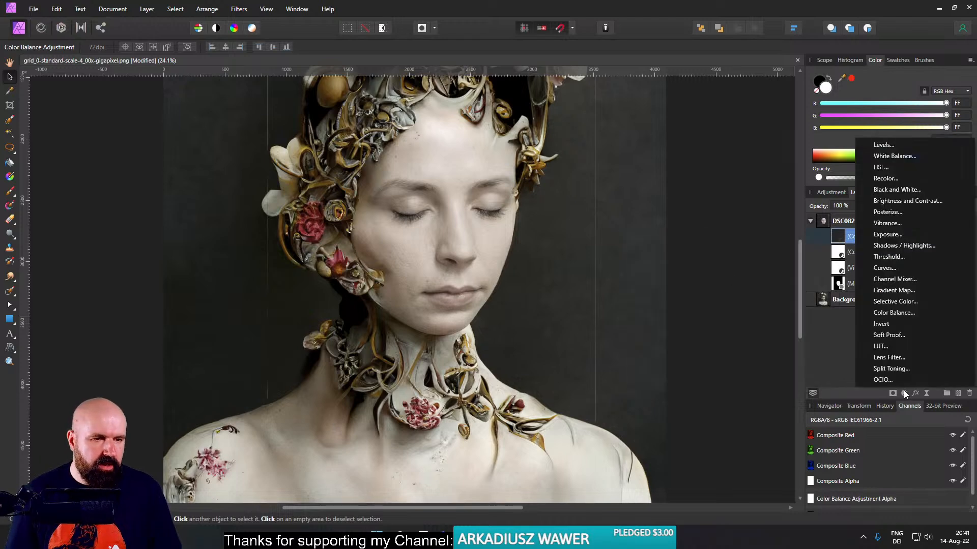
click(926, 394)
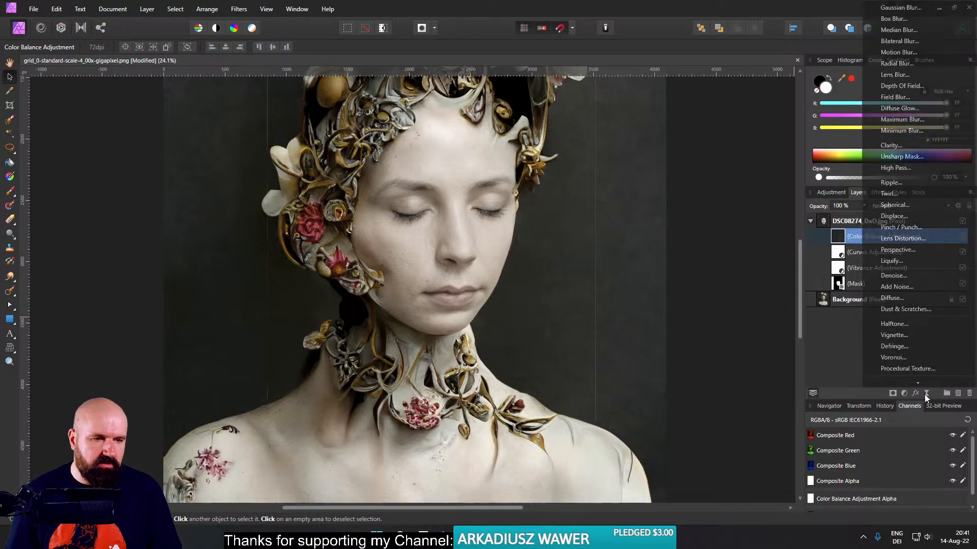
click(900, 155)
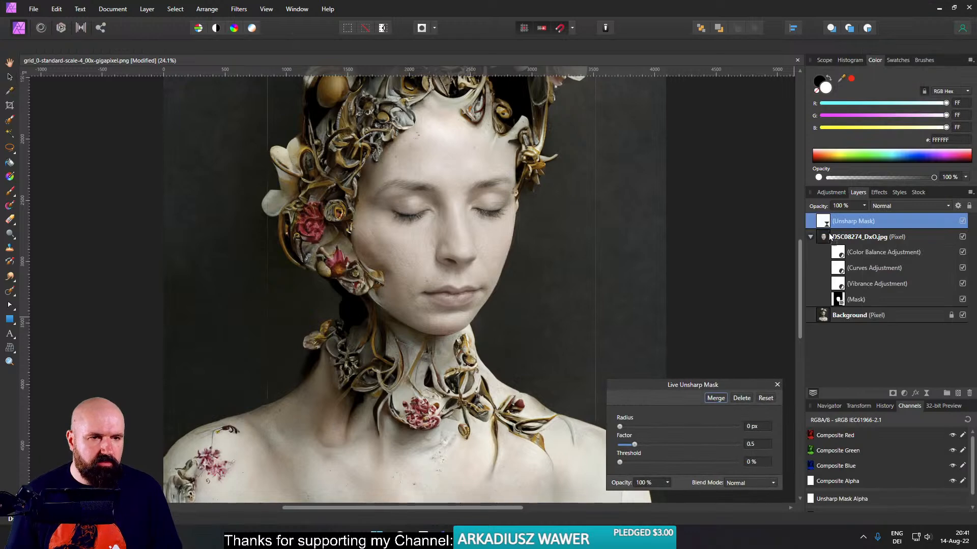
drag(829, 239, 830, 239)
drag(638, 427, 636, 428)
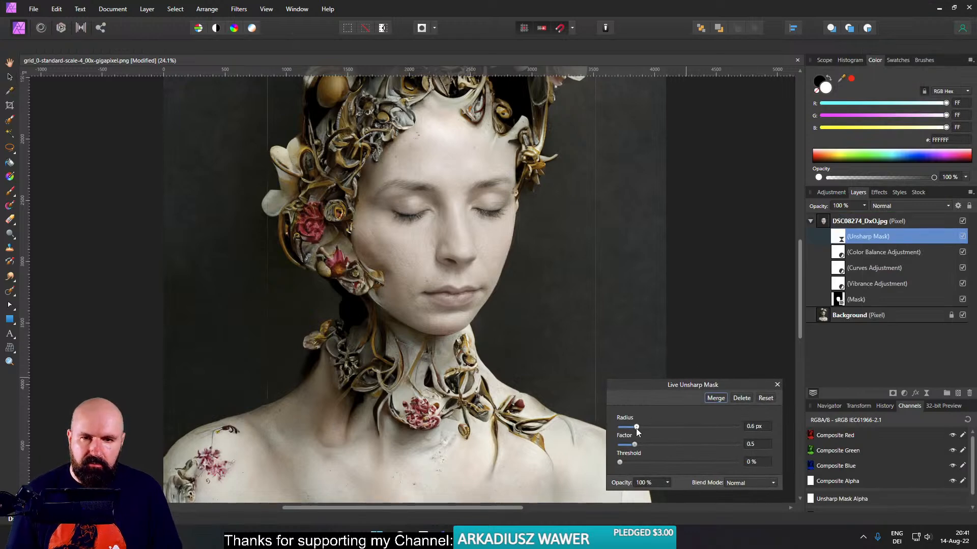
scroll(465, 297, up, 4)
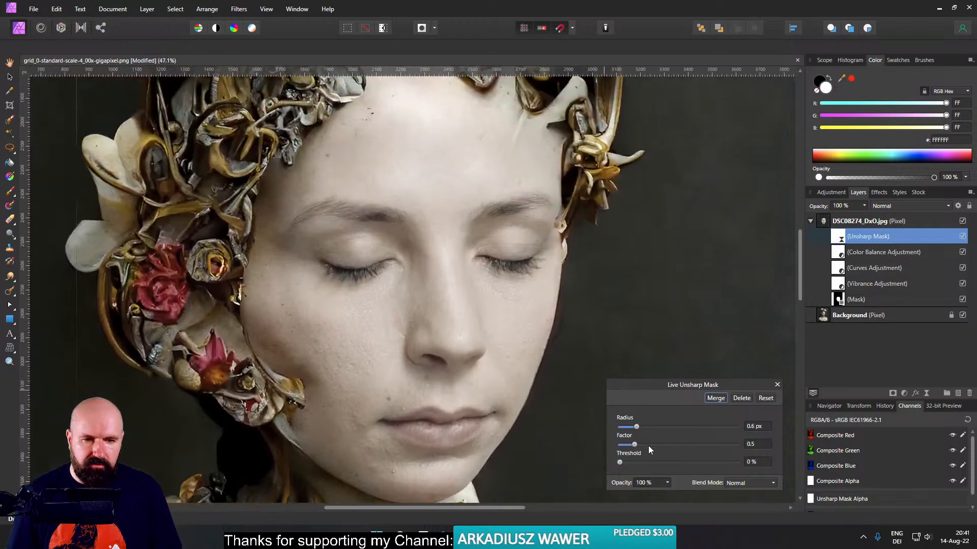
mouse_move(648, 446)
mouse_down()
mouse_move(641, 427)
mouse_move(656, 445)
mouse_up()
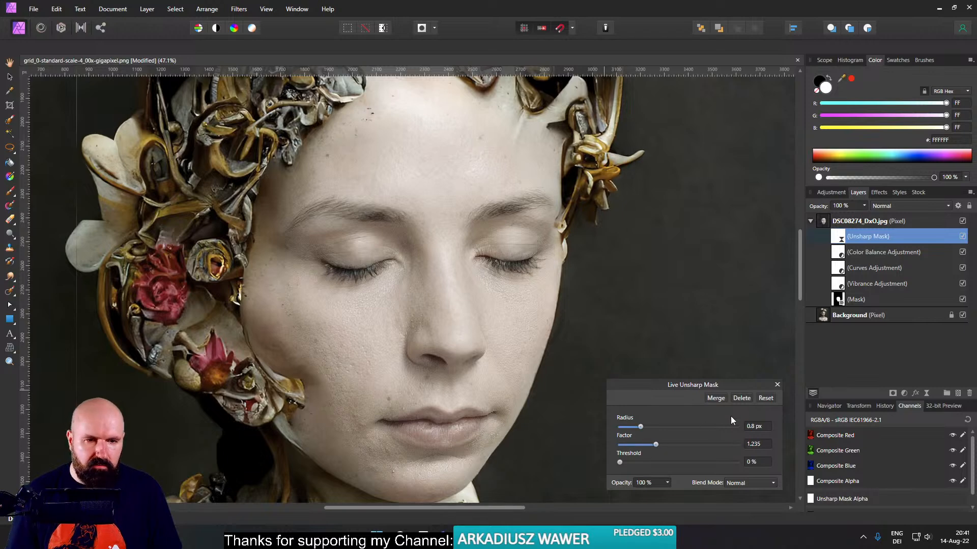
click(777, 385)
- Add a Brightness / Contrast adjustment and nest it inside the DSC08274_DxO.jpg face layer
scroll(508, 365, down, 3)
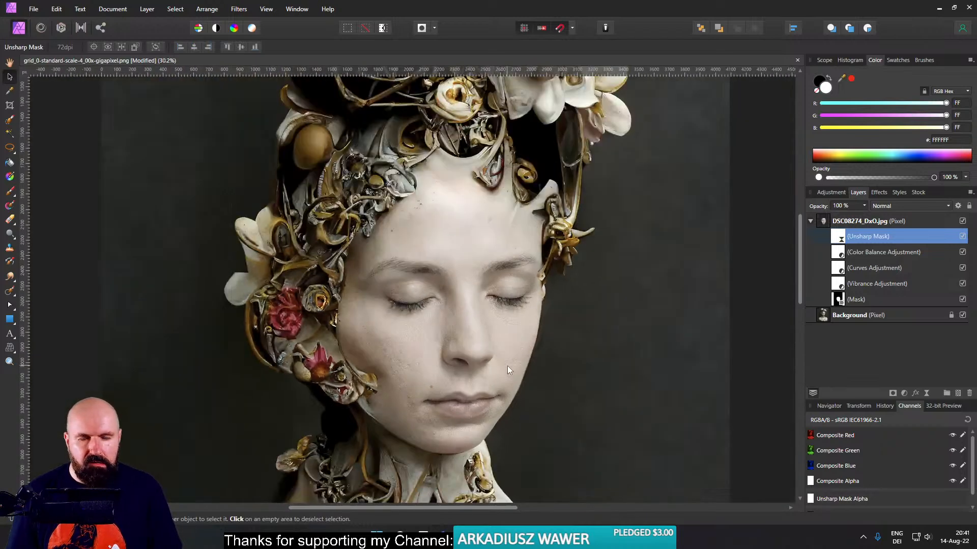
click(904, 393)
click(899, 202)
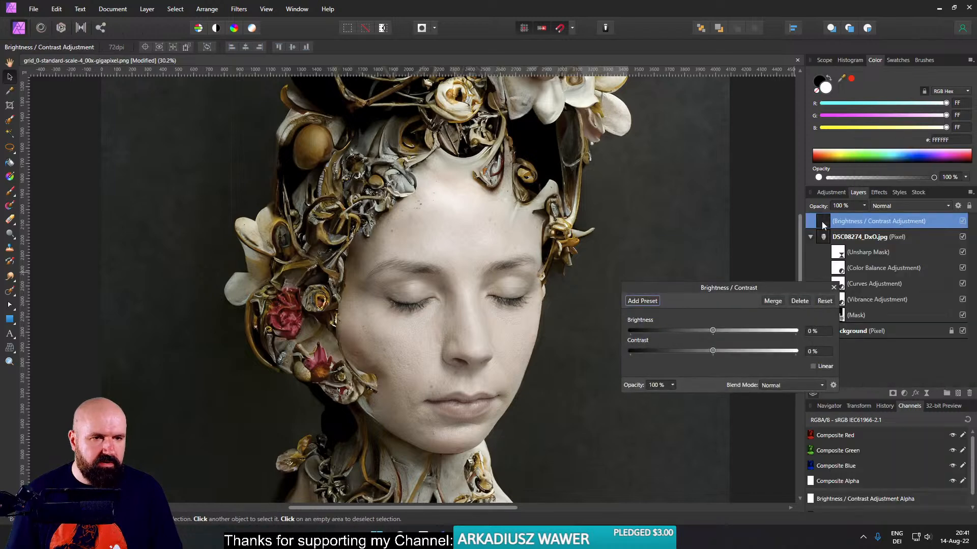
drag(831, 242, 832, 241)
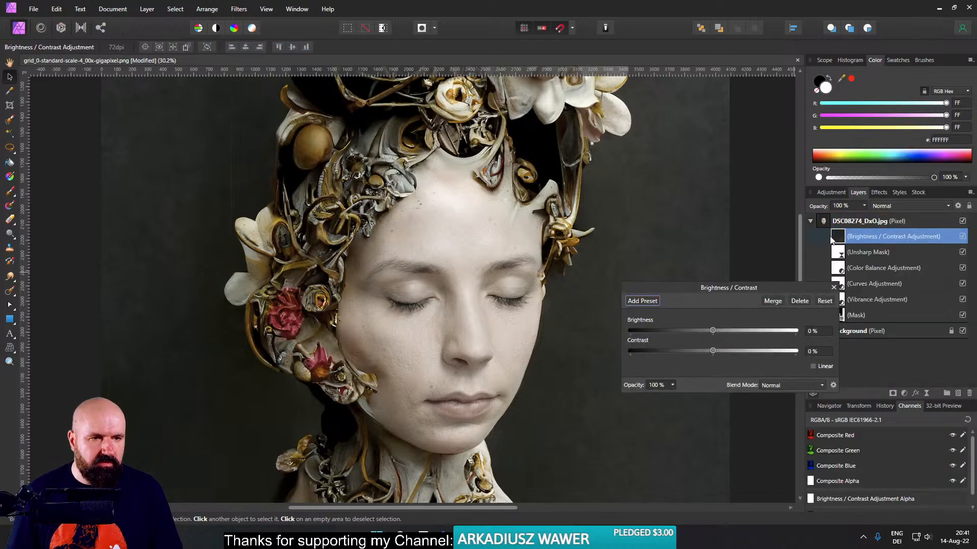
- Set the face's Brightness / Contrast adjustment to -7% brightness and 25% contrast
click(740, 352)
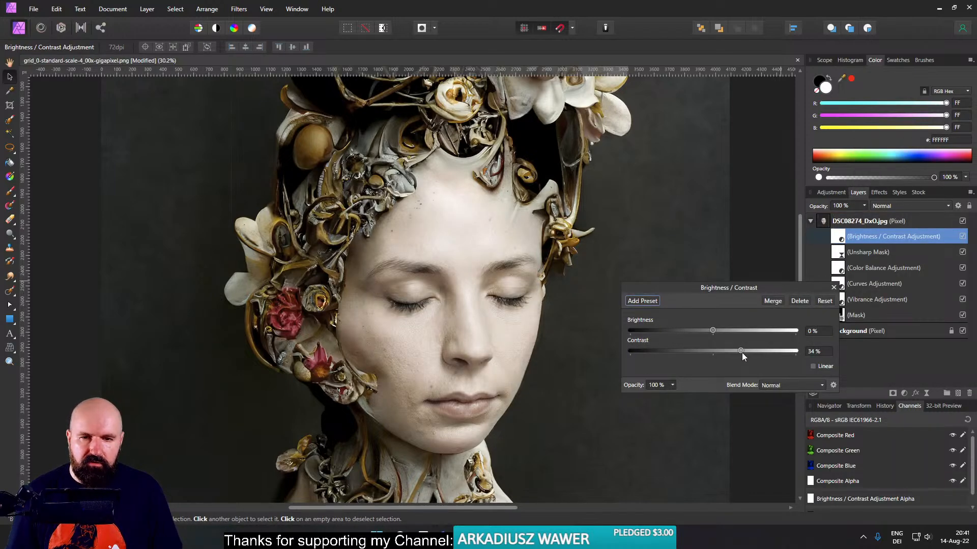
scroll(552, 295, down, 3)
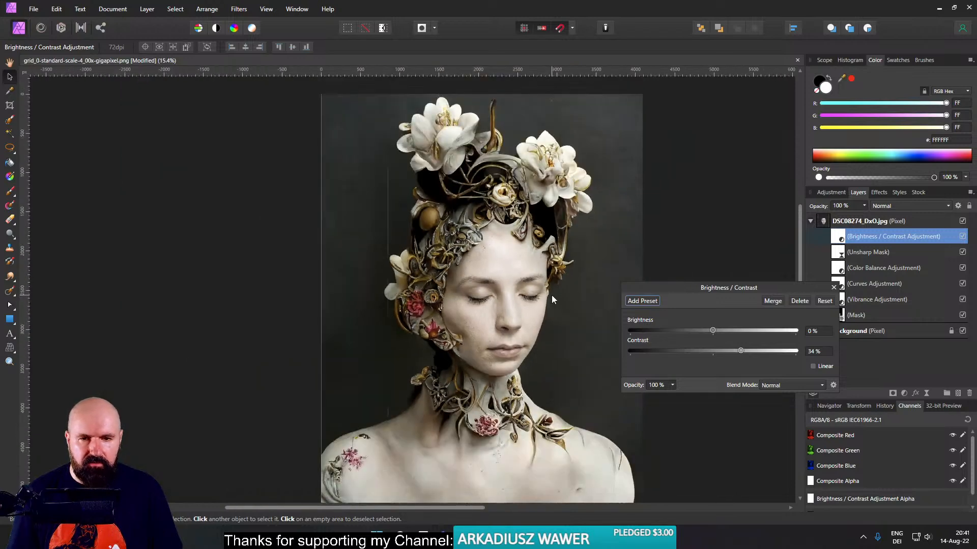
scroll(551, 295, up, 3)
drag(743, 351, 706, 329)
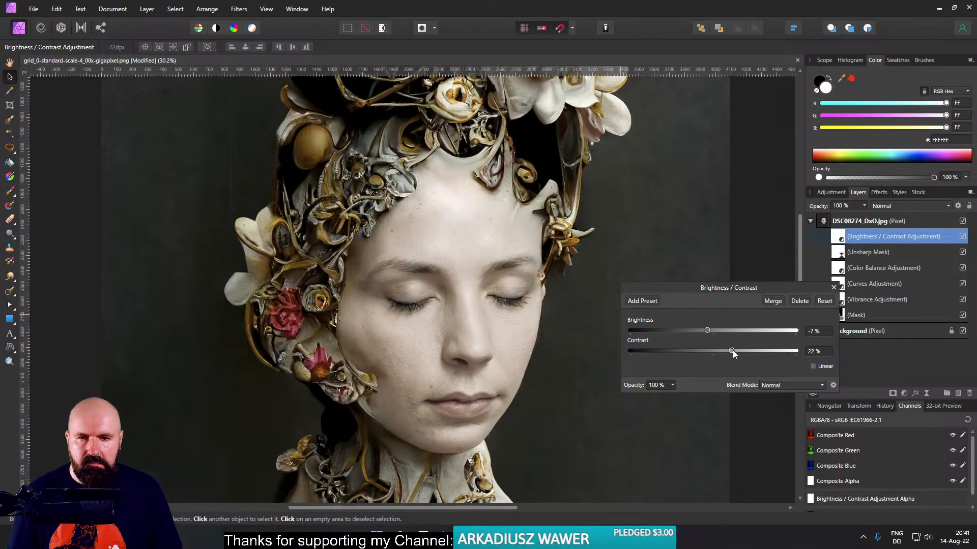
click(833, 289)
- Toggle the DSC08274_DxO.jpg layer's visibility repeatedly to compare the composited face with the original portrait
scroll(575, 305, down, 2)
scroll(514, 312, up, 3)
scroll(514, 312, up, 2)
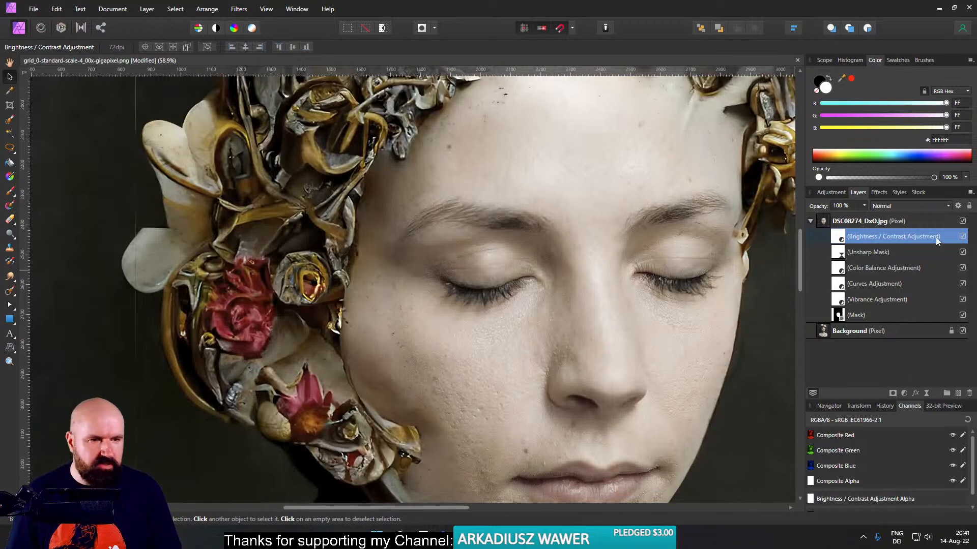
click(962, 222)
click(963, 221)
click(963, 221)
click(962, 221)
click(963, 222)
click(963, 221)
click(963, 221)
click(962, 222)
click(962, 222)
click(962, 221)
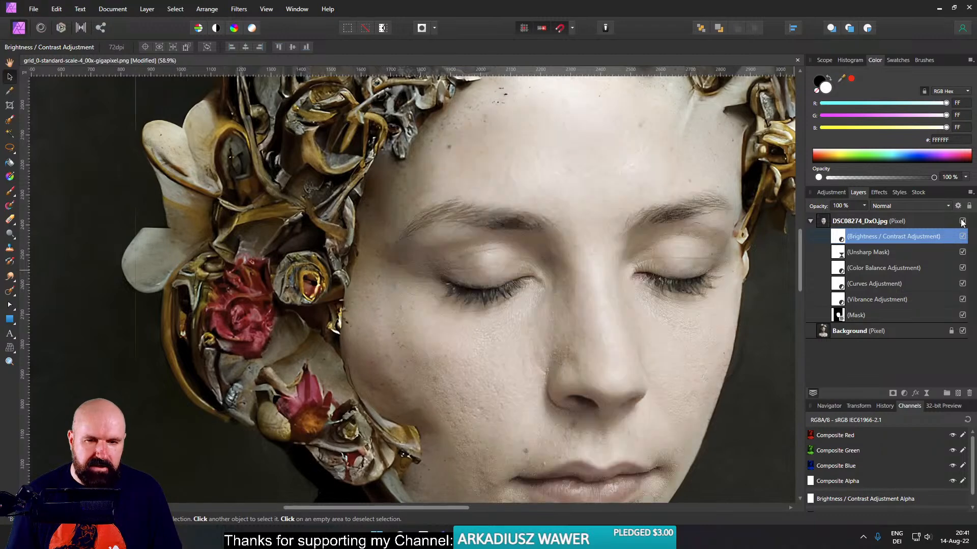
- Erase the face mask along the outer cheek beside the flowers, using a soft eraser about 501 px wide with 7% hardness
click(837, 316)
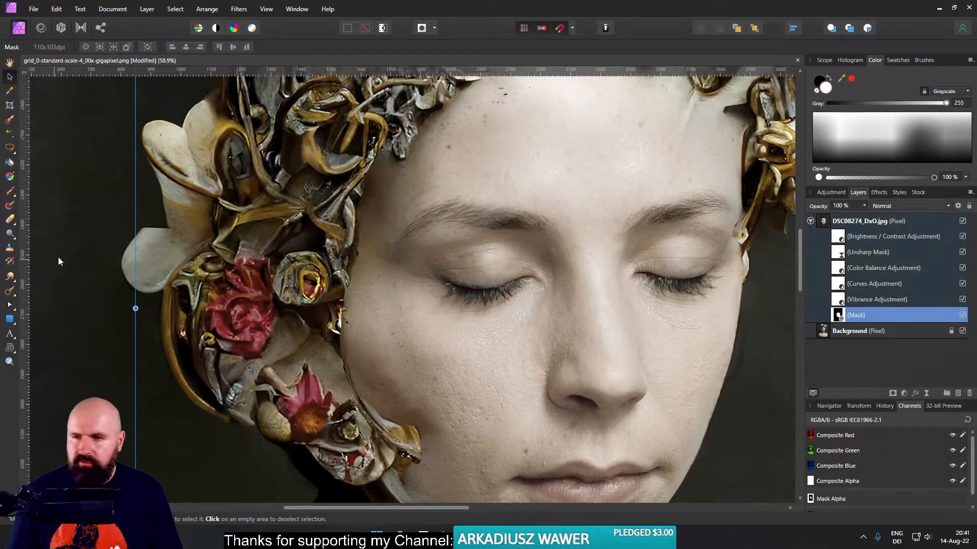
click(10, 249)
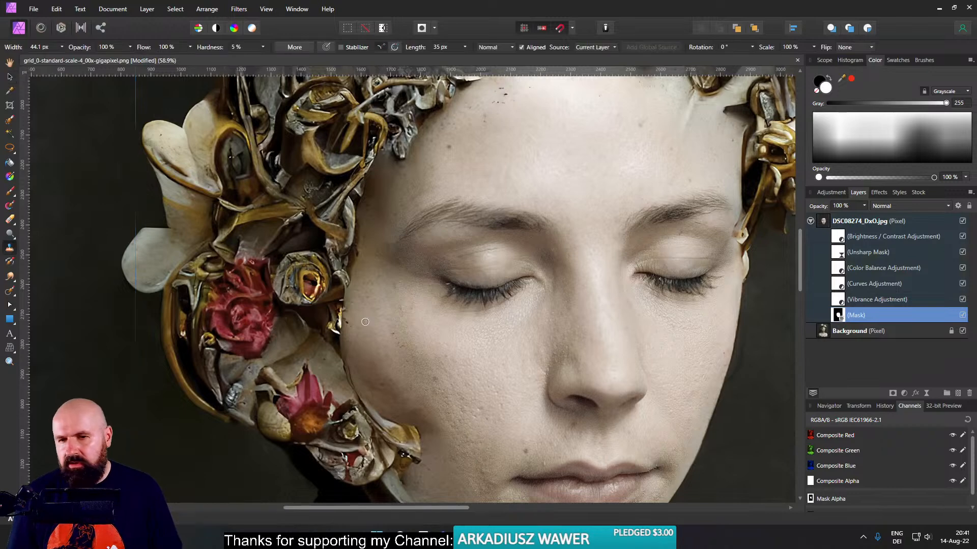
click(9, 221)
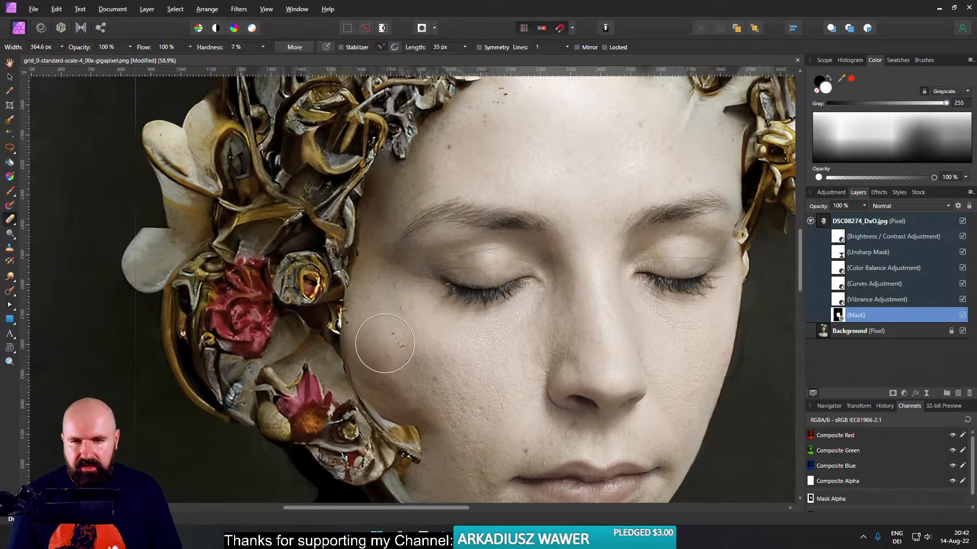
mouse_move(376, 306)
mouse_down()
mouse_move(399, 340)
mouse_move(384, 306)
mouse_move(375, 329)
mouse_move(355, 316)
mouse_move(363, 326)
mouse_up()
mouse_move(407, 374)
mouse_down()
mouse_move(426, 426)
mouse_move(379, 341)
mouse_move(382, 310)
mouse_move(367, 310)
mouse_up()
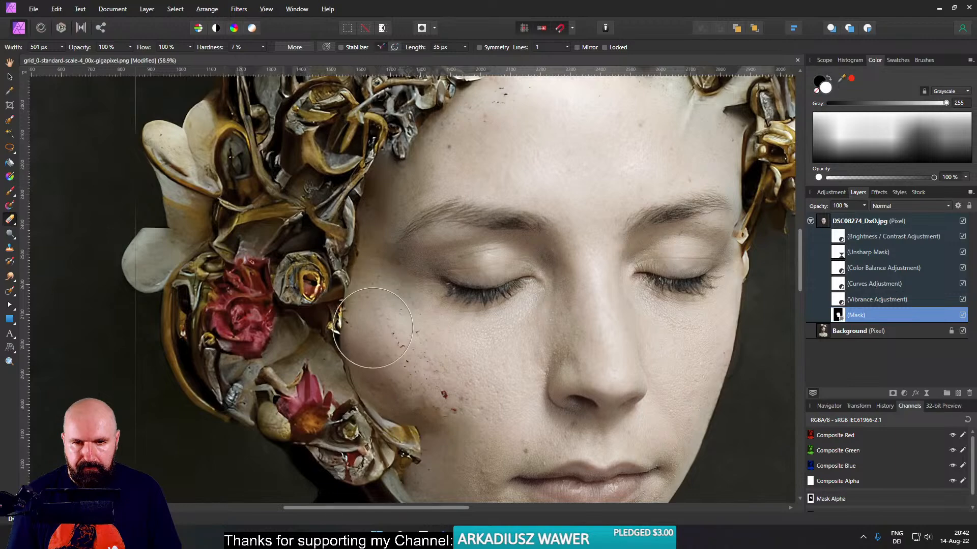
scroll(346, 350, down, 5)
drag(299, 352, 354, 338)
scroll(301, 315, up, 4)
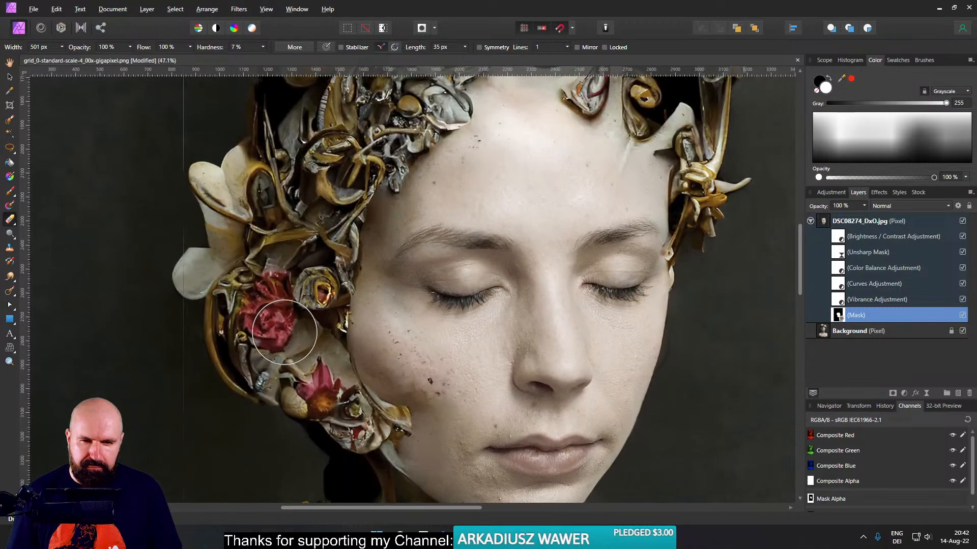
mouse_move(300, 308)
mouse_down()
mouse_move(278, 220)
mouse_move(283, 243)
mouse_up()
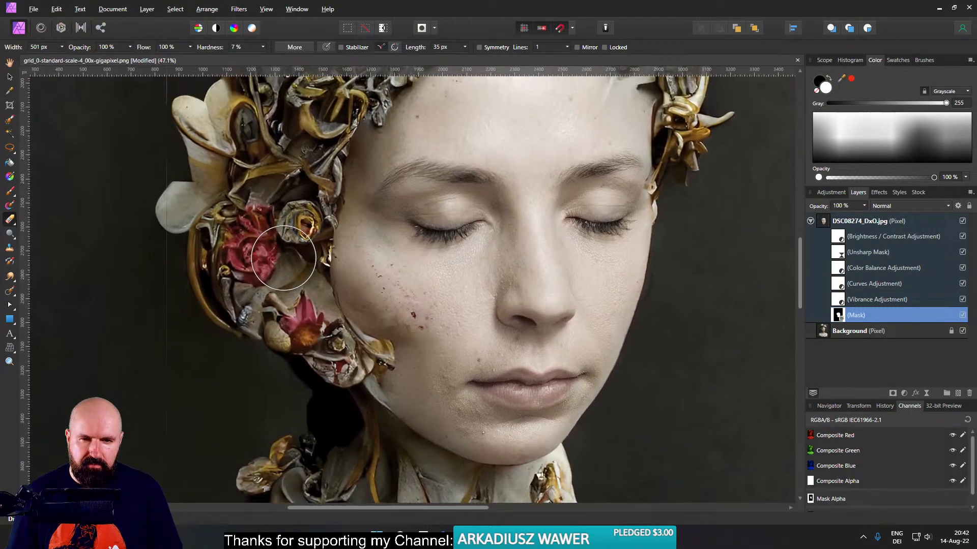
- Save the layered document as a new Affinity file named Port 01 in the Stream Art folder
click(827, 224)
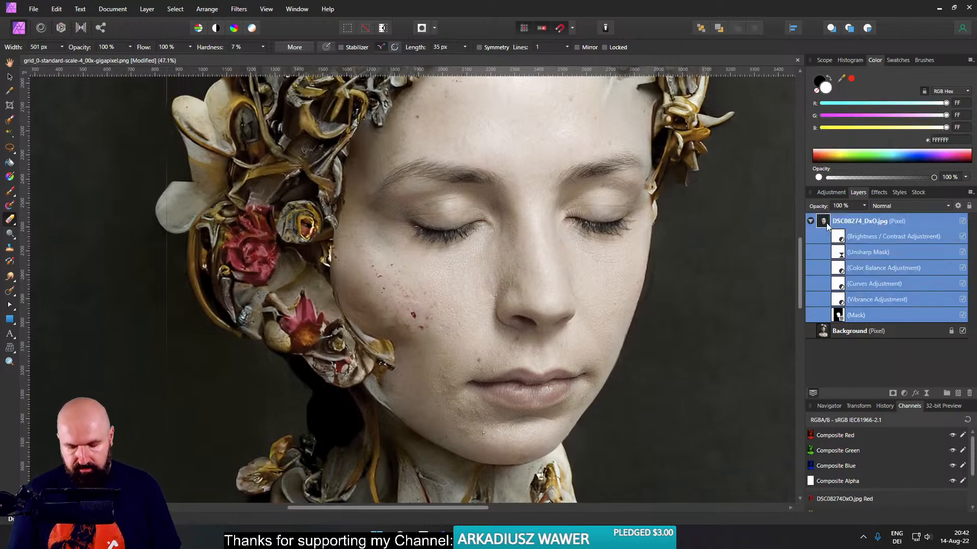
key(ctrl+s)
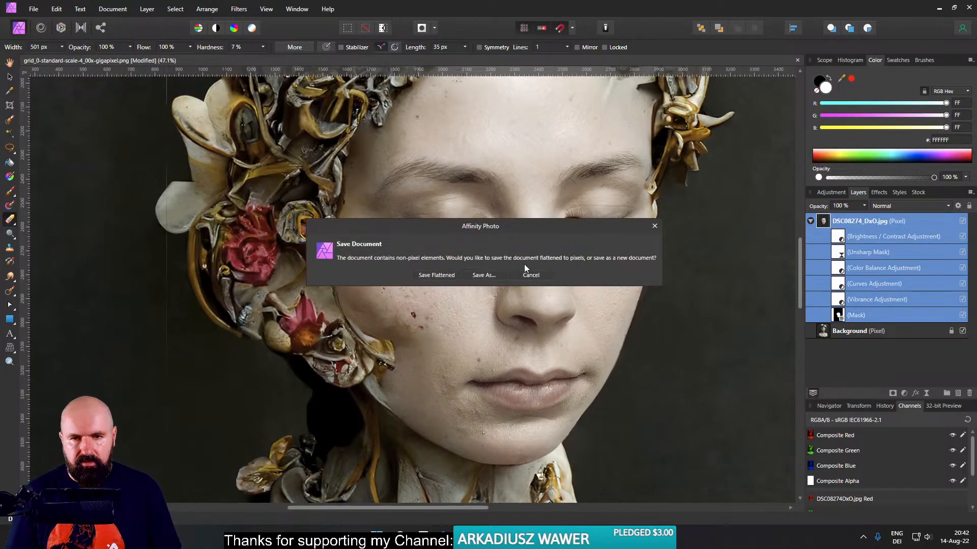
click(483, 275)
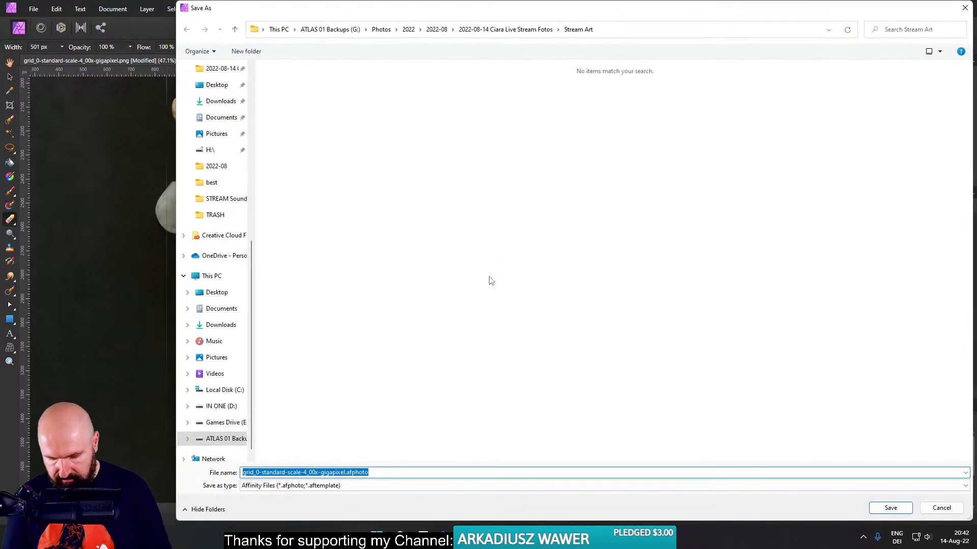
text(Port 01)
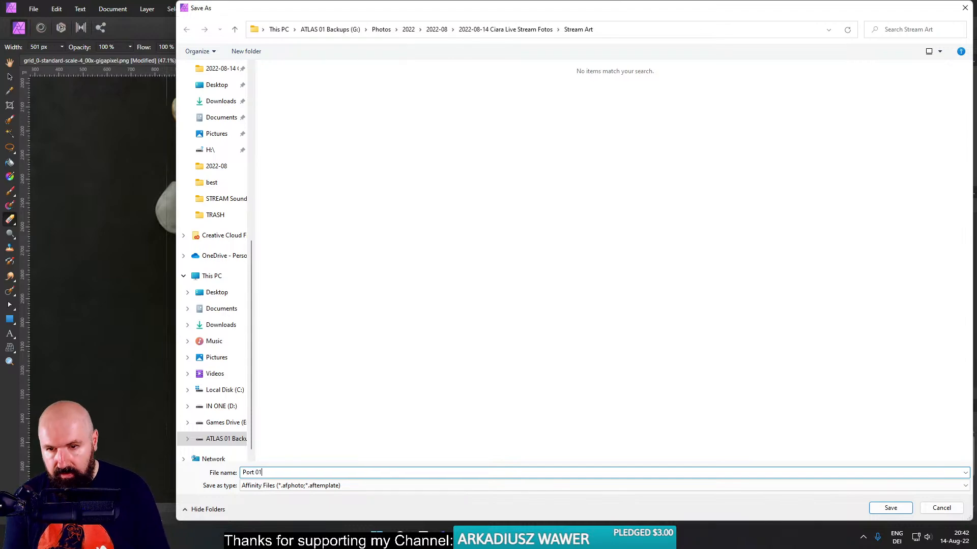
key(Return)
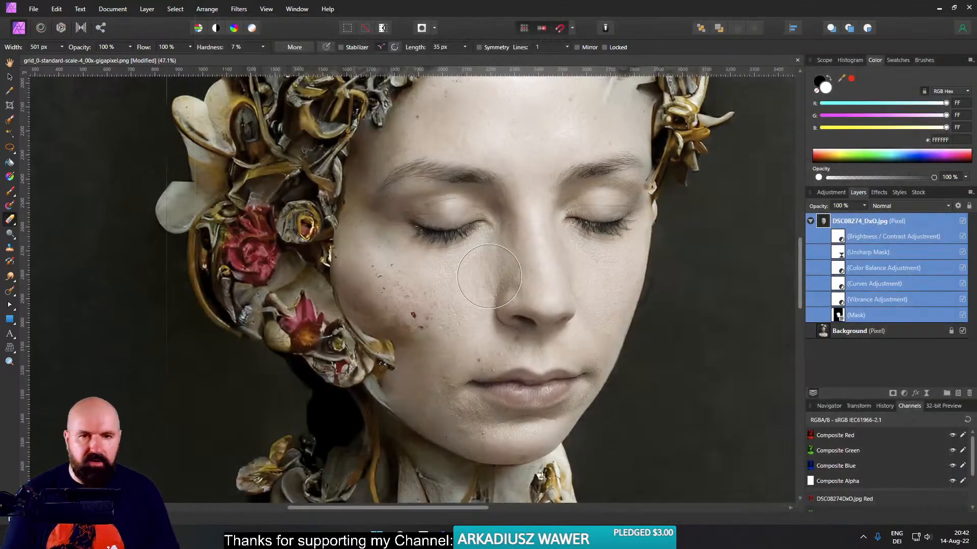
- Duplicate the DSC08274_DxO.jpg layer with its nested adjustments, and rasterize and trim the upper copy
right_click(825, 224)
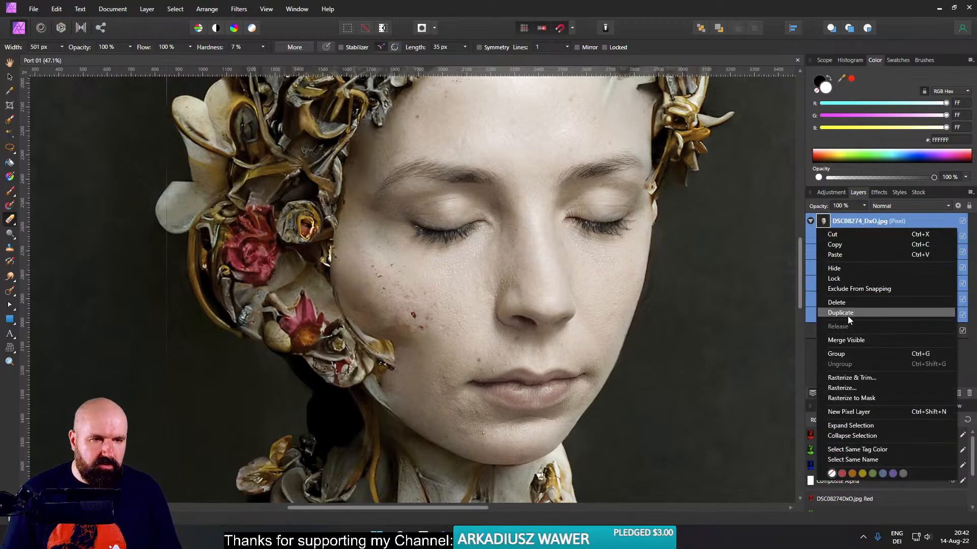
click(849, 314)
click(810, 236)
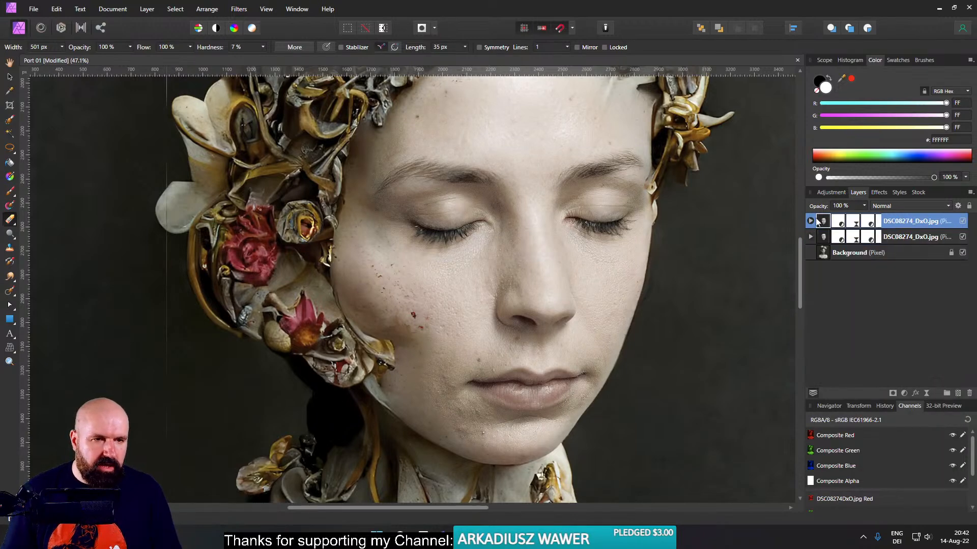
right_click(823, 223)
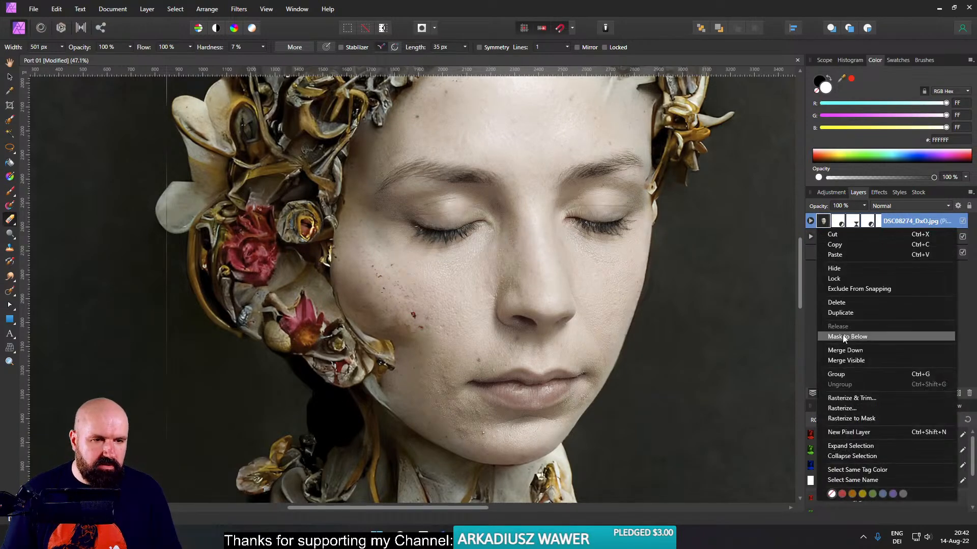
click(848, 399)
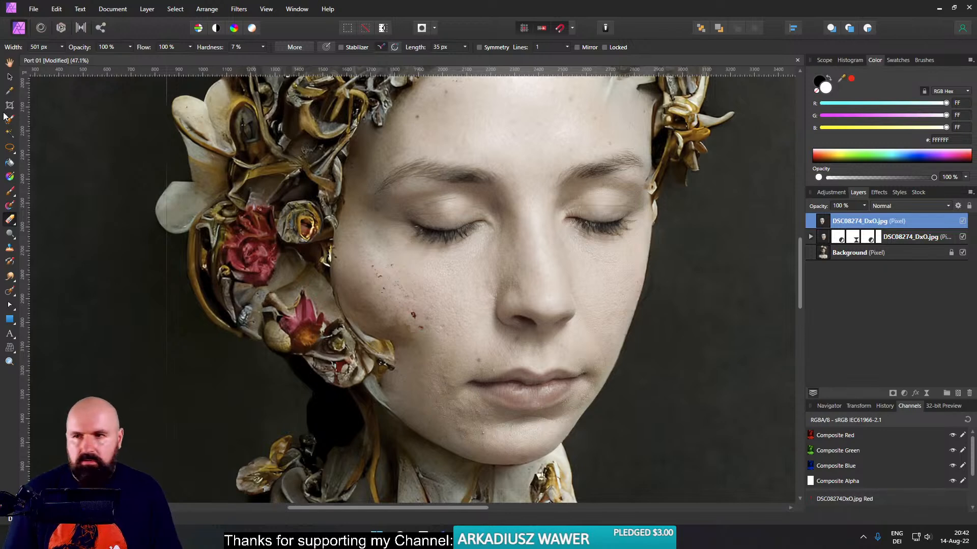
- Remove small blemishes above the lip and on both cheeks with the Inpainting Brush, 48.5 px wide at 13% hardness
click(10, 291)
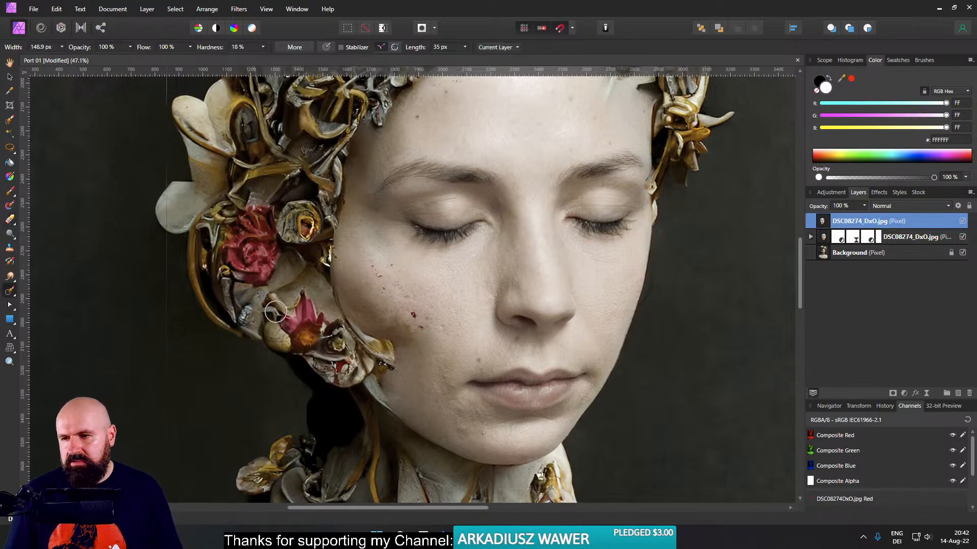
scroll(471, 358, up, 4)
mouse_move(468, 358)
mouse_down()
mouse_move(448, 358)
mouse_move(472, 360)
mouse_up()
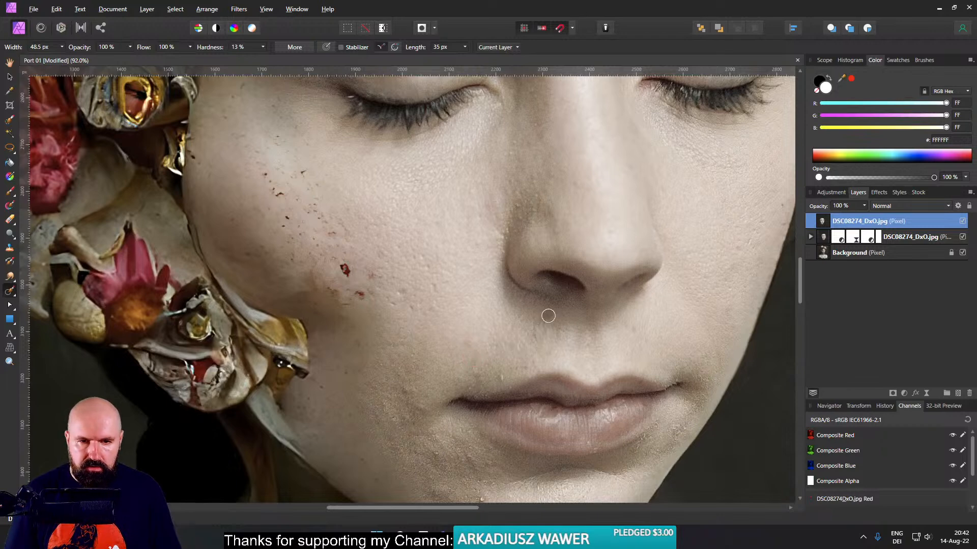
drag(550, 330, 550, 331)
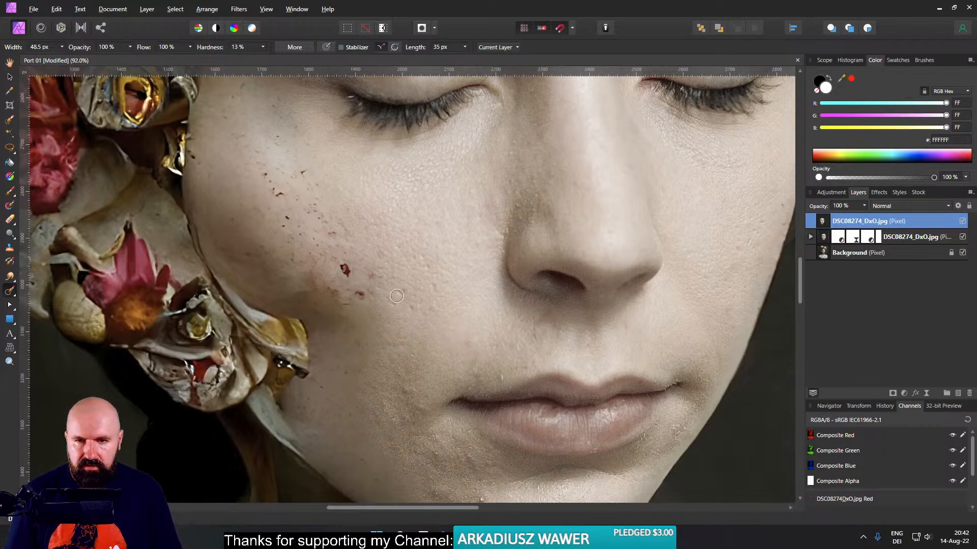
drag(390, 302, 396, 304)
click(412, 306)
click(436, 287)
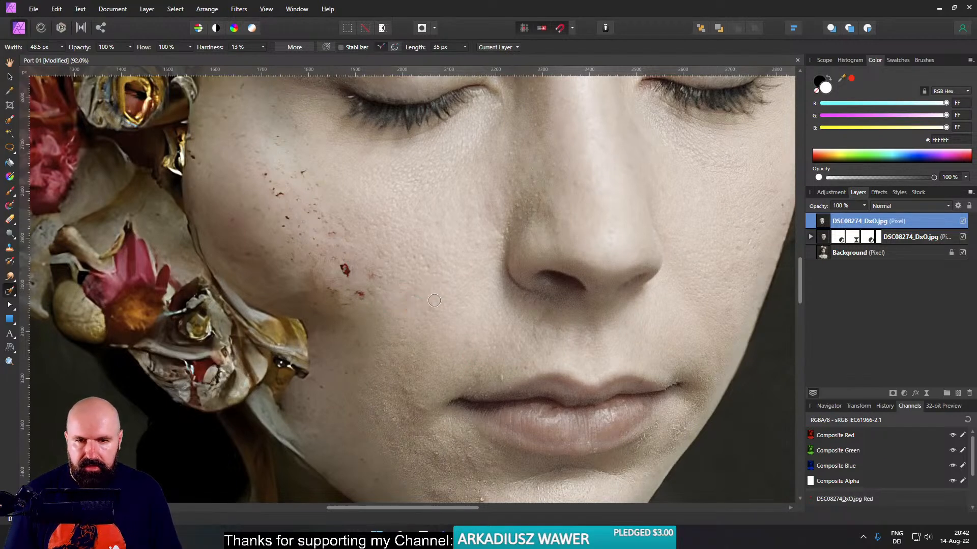
click(738, 252)
click(737, 222)
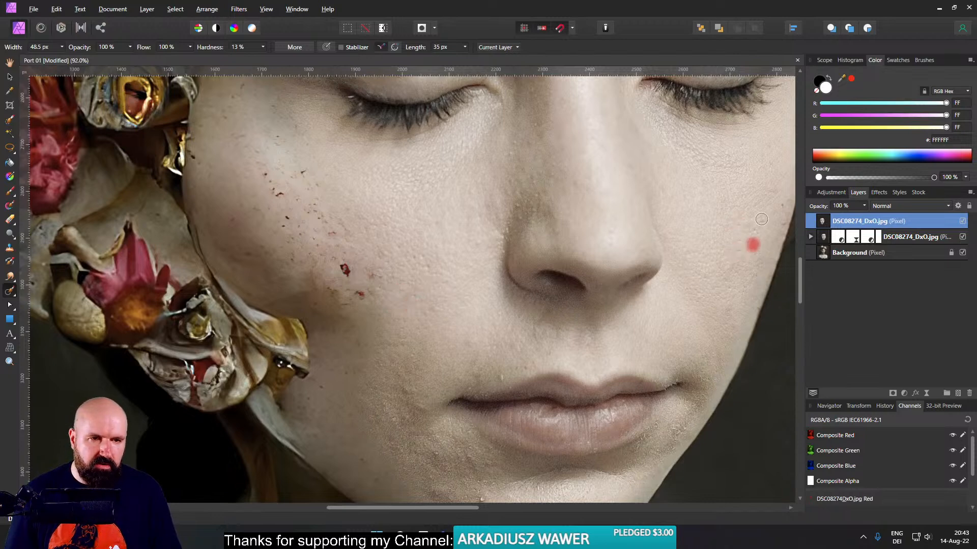
- Inpaint the small skin blemishes on the chin and around the corner of the mouth
scroll(656, 366, down, 3)
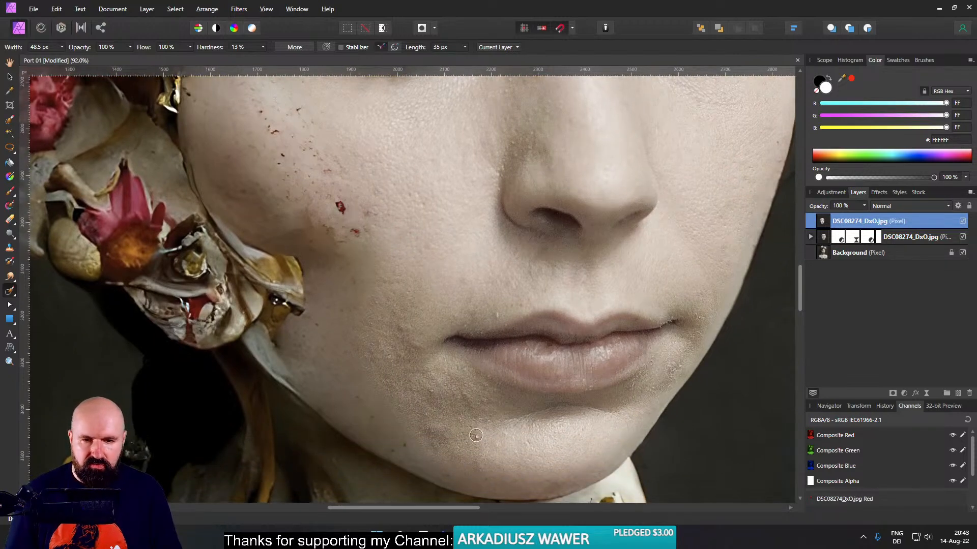
drag(473, 455, 478, 466)
drag(477, 420, 463, 432)
drag(431, 395, 424, 386)
click(436, 397)
drag(419, 327, 464, 458)
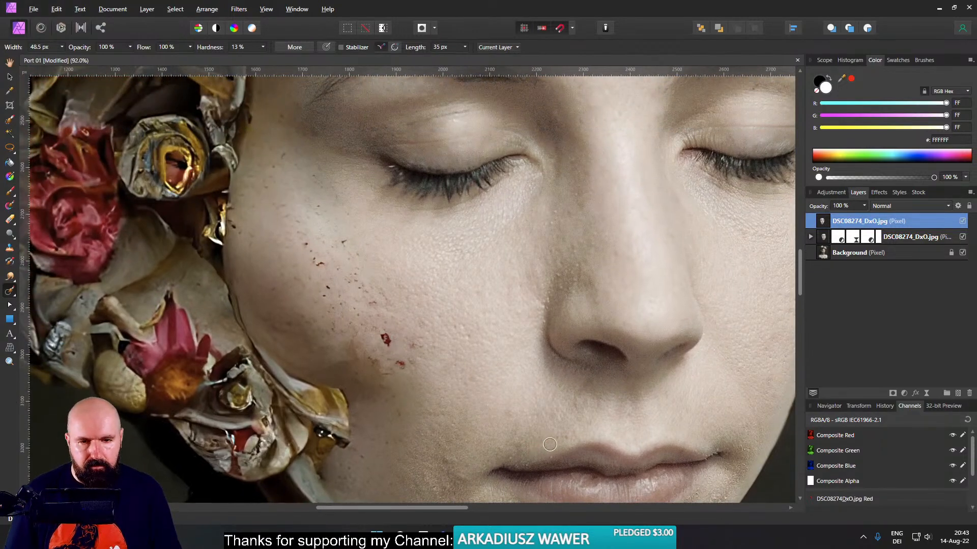
- Inpaint the small spots and blemishes across the forehead on the rasterized face layer
drag(496, 288, 487, 422)
scroll(487, 422, down, 2)
drag(442, 193, 350, 300)
scroll(382, 271, up, 2)
click(405, 245)
drag(650, 249, 650, 273)
drag(700, 291, 700, 306)
drag(614, 235, 615, 246)
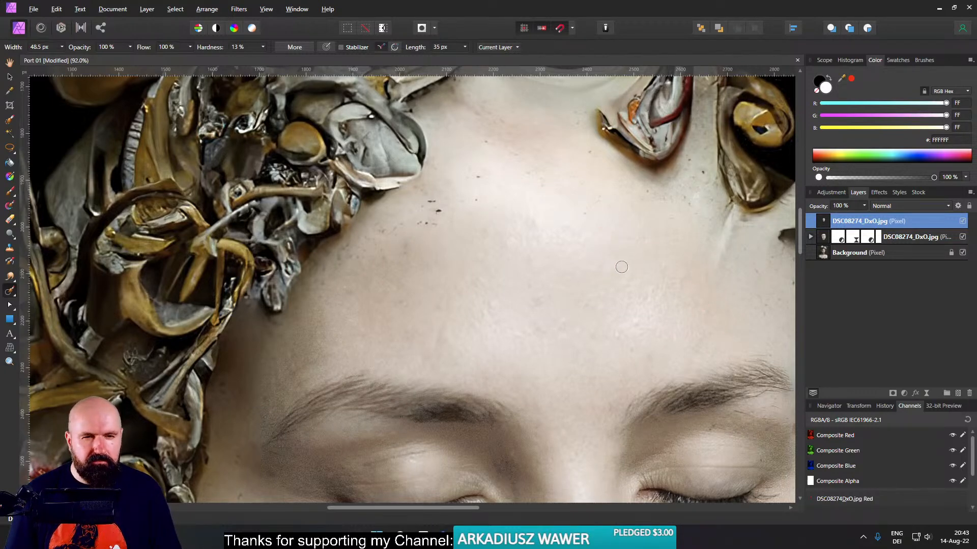
click(539, 302)
click(529, 288)
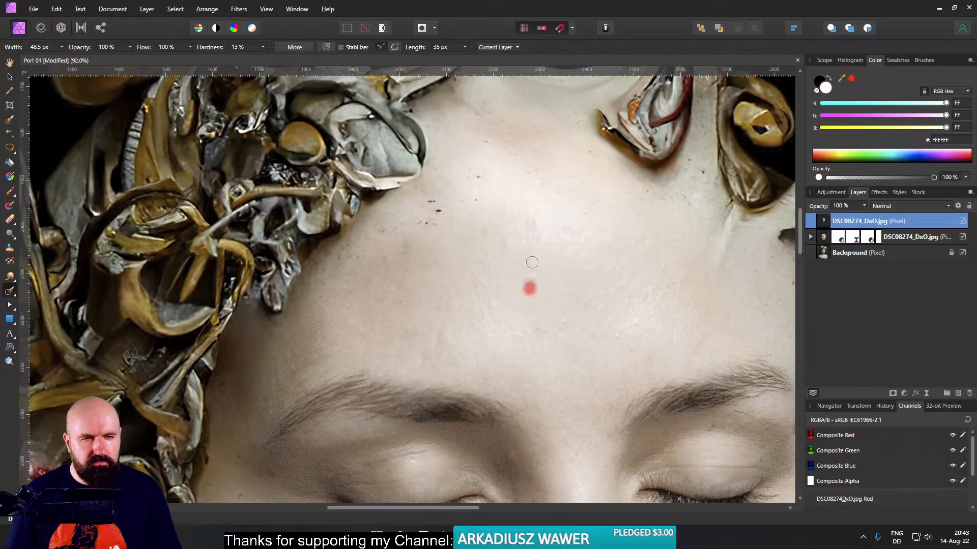
click(539, 241)
click(534, 221)
click(477, 228)
- Apply Frequency Separation to the rasterized face layer, splitting it into High Frequency and Low Frequency layers
scroll(561, 299, down, 3)
drag(567, 327, 529, 189)
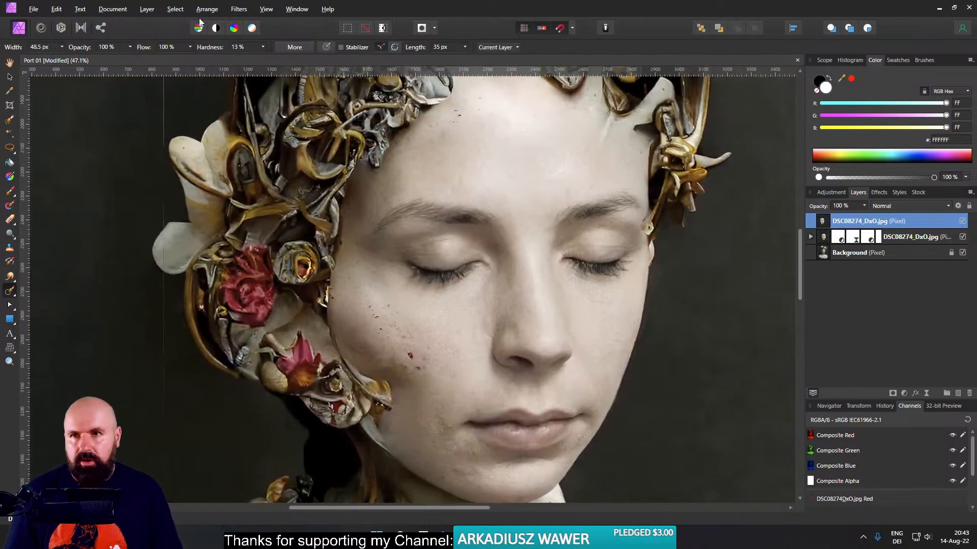
click(229, 9)
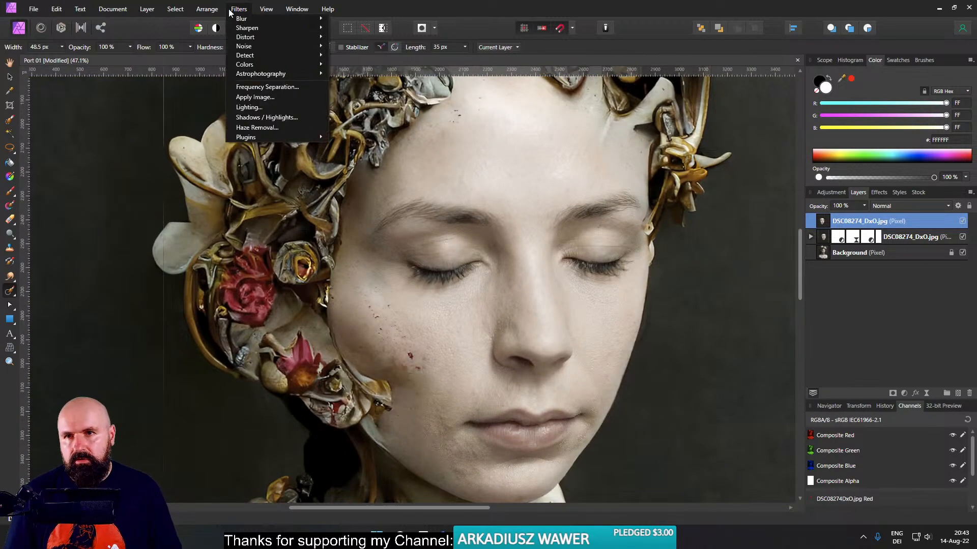
click(253, 87)
drag(408, 289, 515, 280)
scroll(472, 306, up, 3)
drag(649, 422, 662, 422)
click(715, 484)
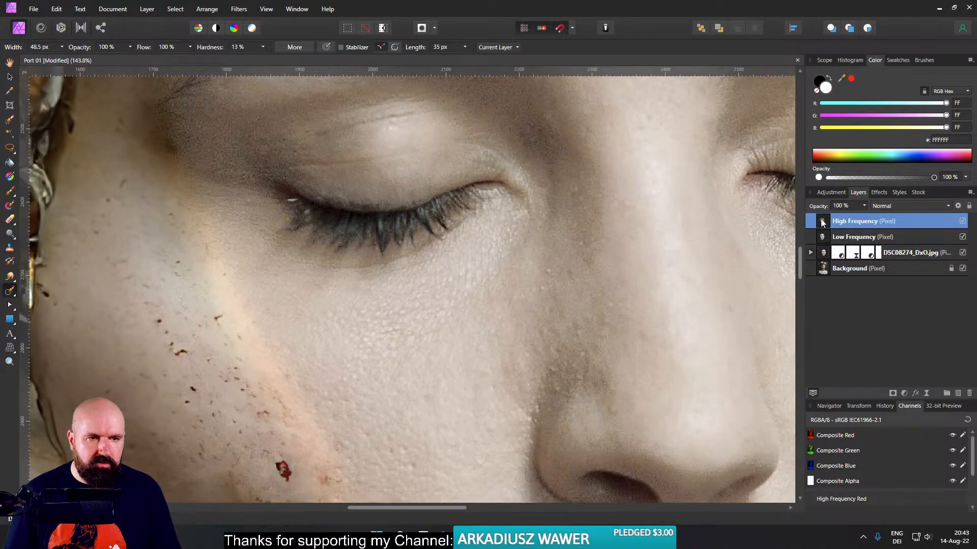
- Smooth the cheek texture below the eye on the High Frequency layer with the Smudge Brush, 198.5 px wide at 14% strength
click(10, 276)
drag(394, 338, 455, 335)
click(224, 46)
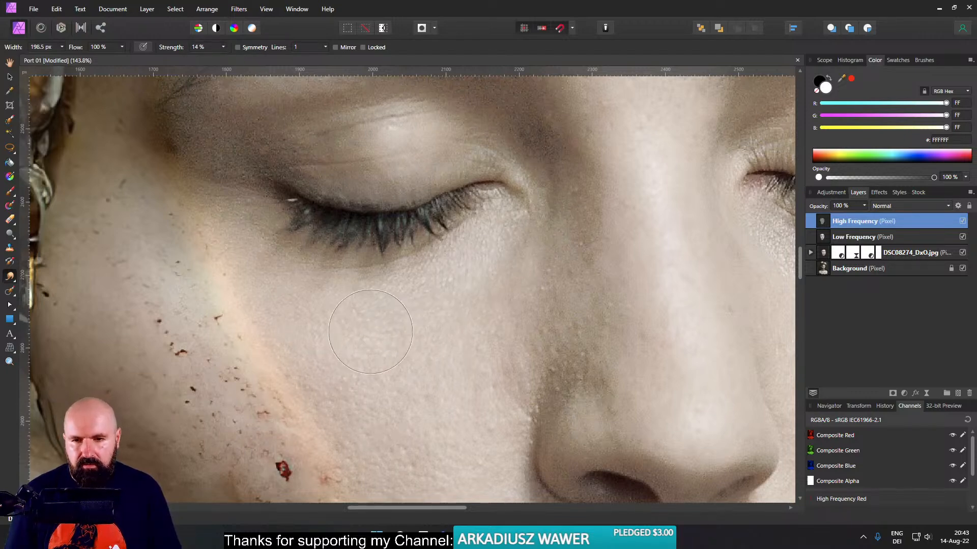
scroll(478, 356, down, 4)
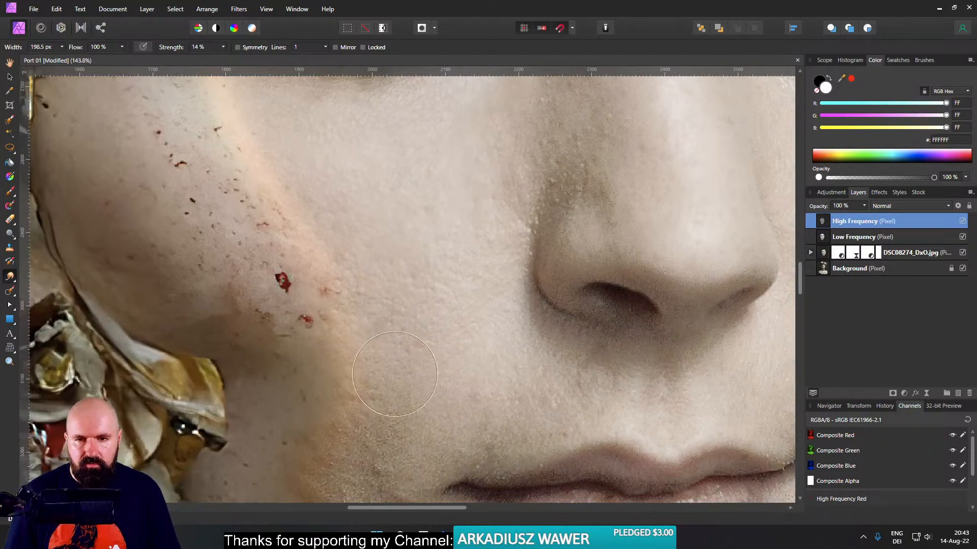
scroll(548, 390, down, 4)
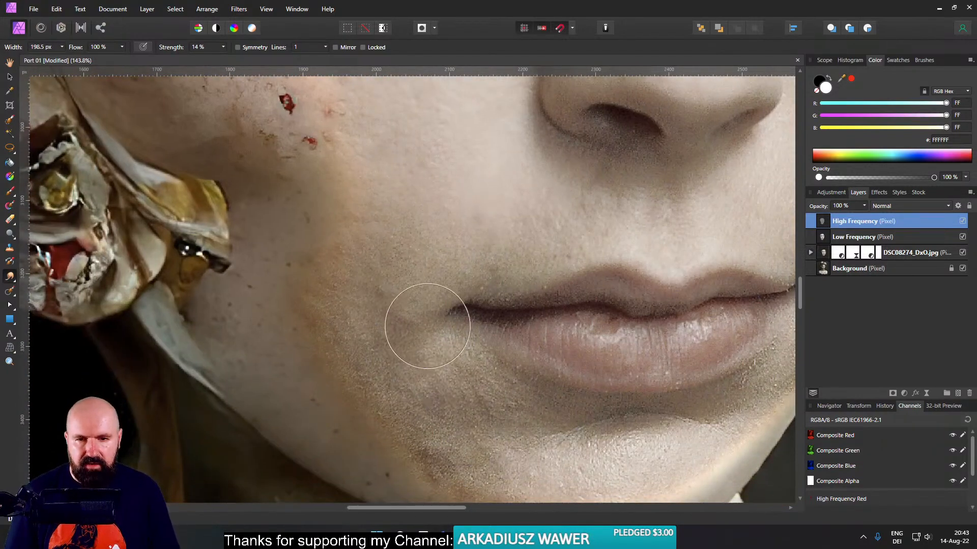
- Smudge the skin texture around the mouth, chin, nose and far cheek on the High Frequency layer
drag(486, 424, 342, 283)
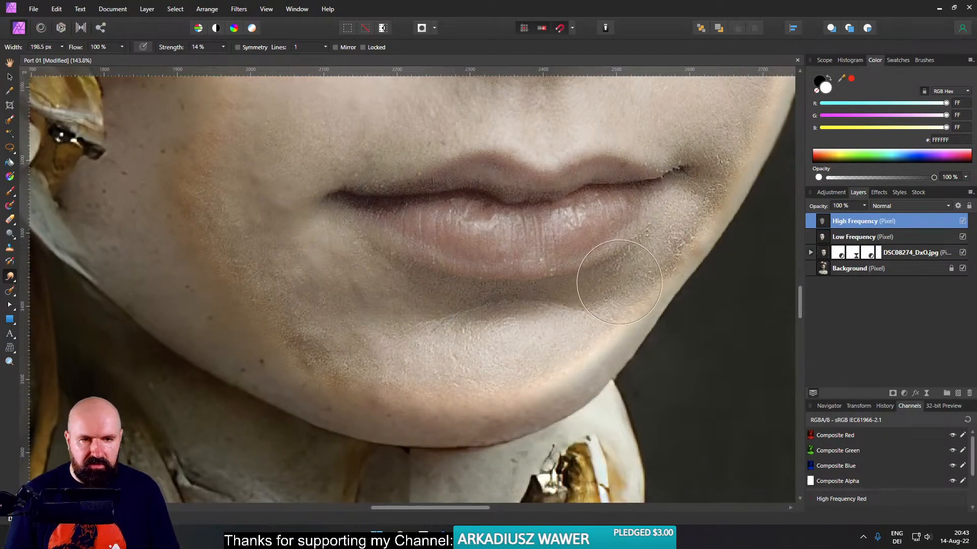
mouse_move(716, 164)
mouse_down()
mouse_move(702, 216)
mouse_move(622, 333)
mouse_up()
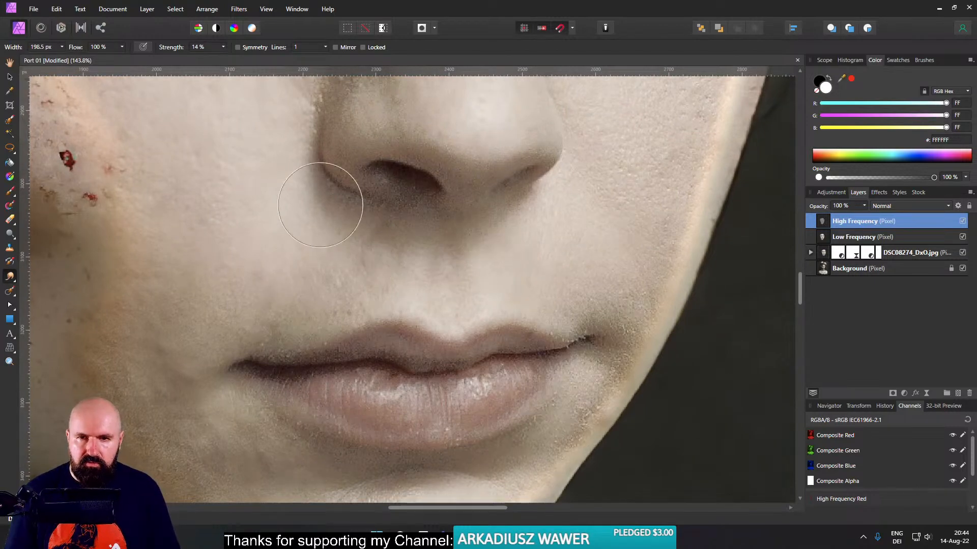
drag(585, 234, 490, 383)
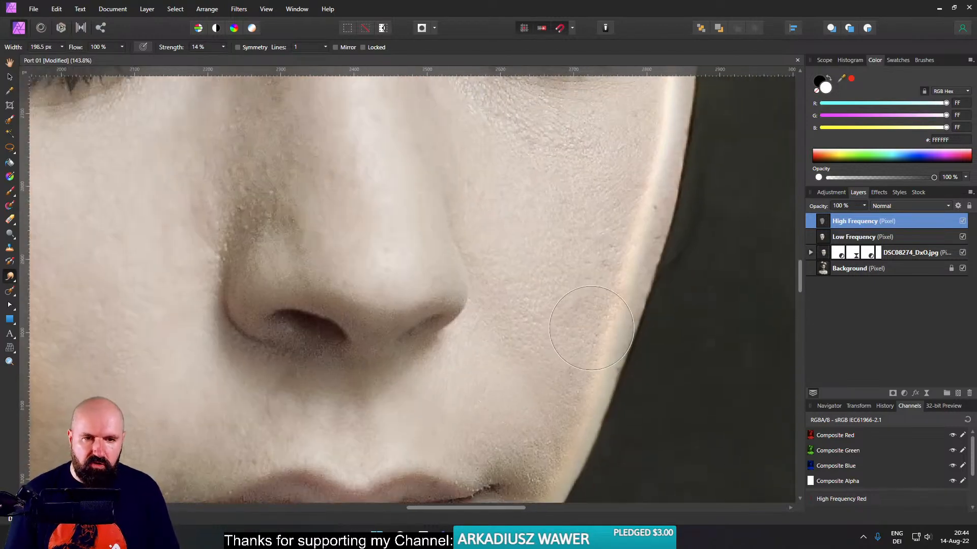
drag(623, 241, 593, 433)
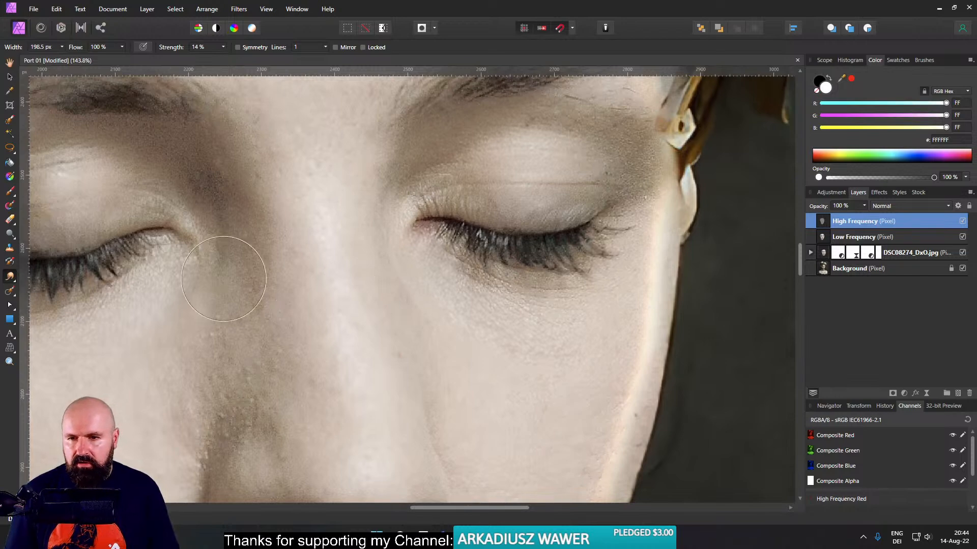
- Smudge the skin texture around the eyes and brows and across the forehead on the High Frequency layer
drag(244, 295, 321, 451)
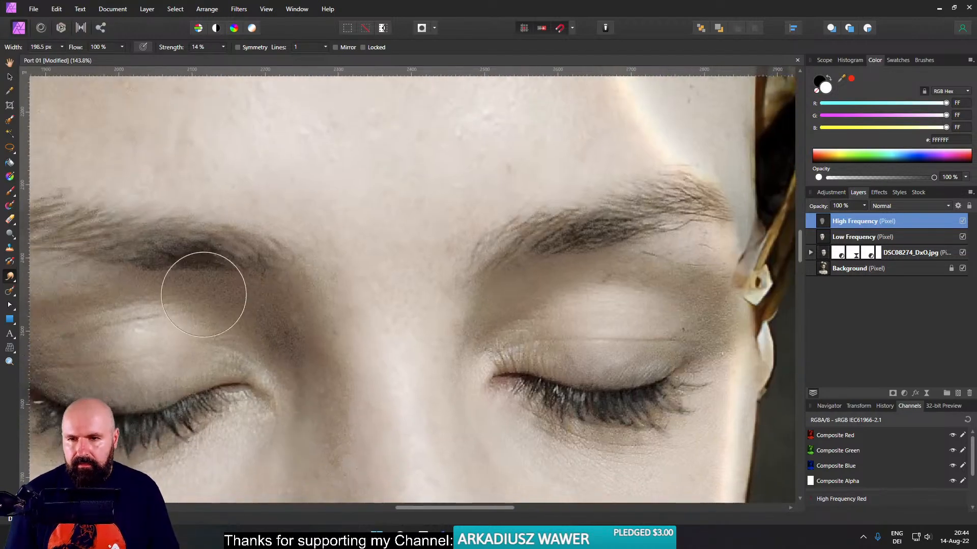
drag(233, 305, 457, 324)
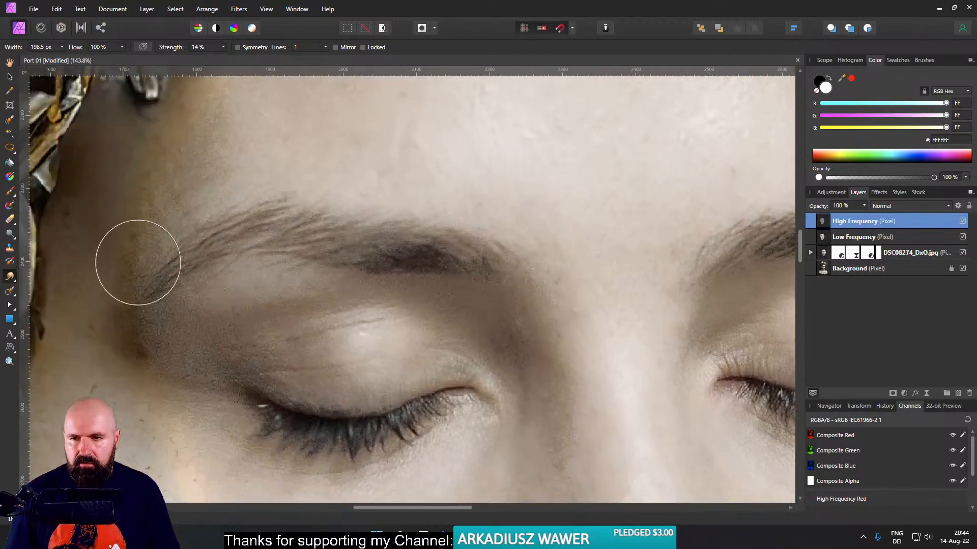
drag(308, 199, 293, 286)
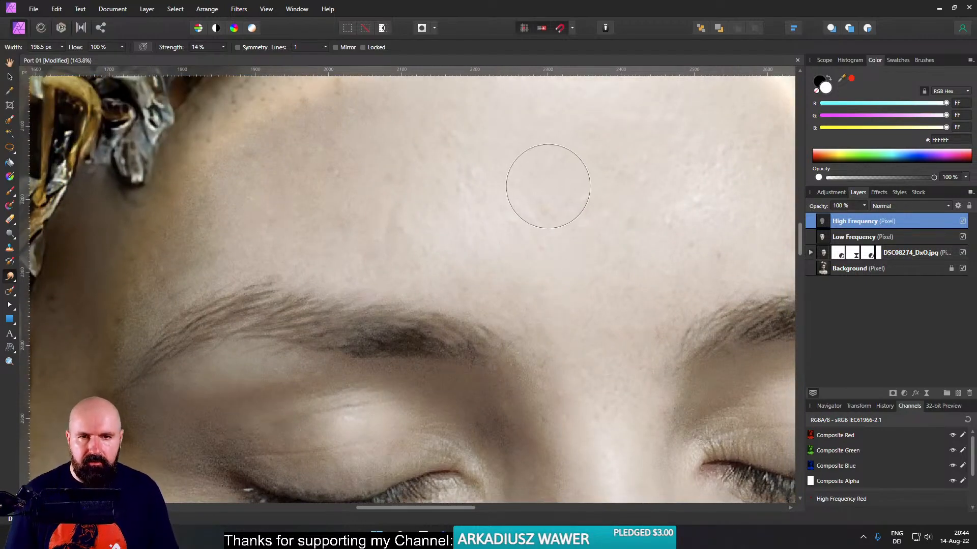
drag(438, 230, 429, 373)
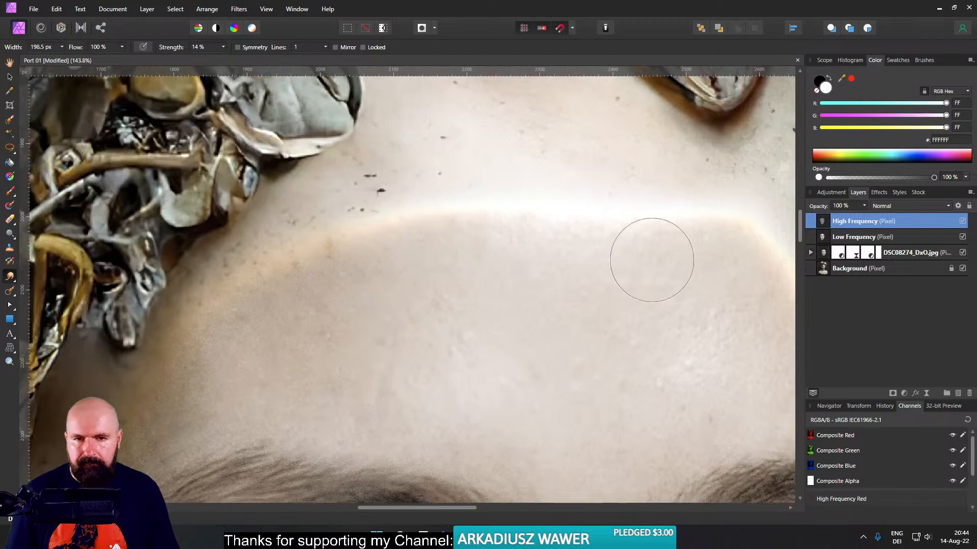
drag(687, 374, 424, 270)
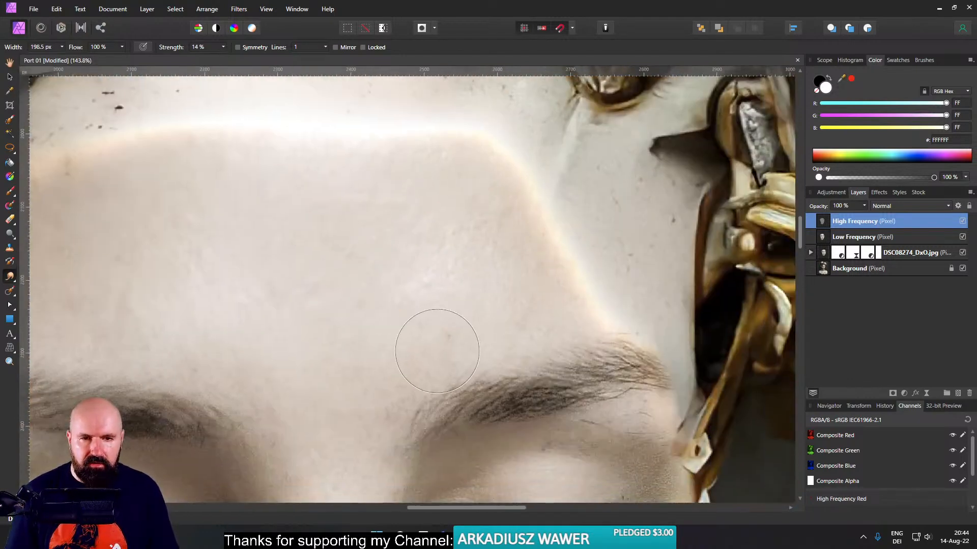
drag(652, 478, 621, 283)
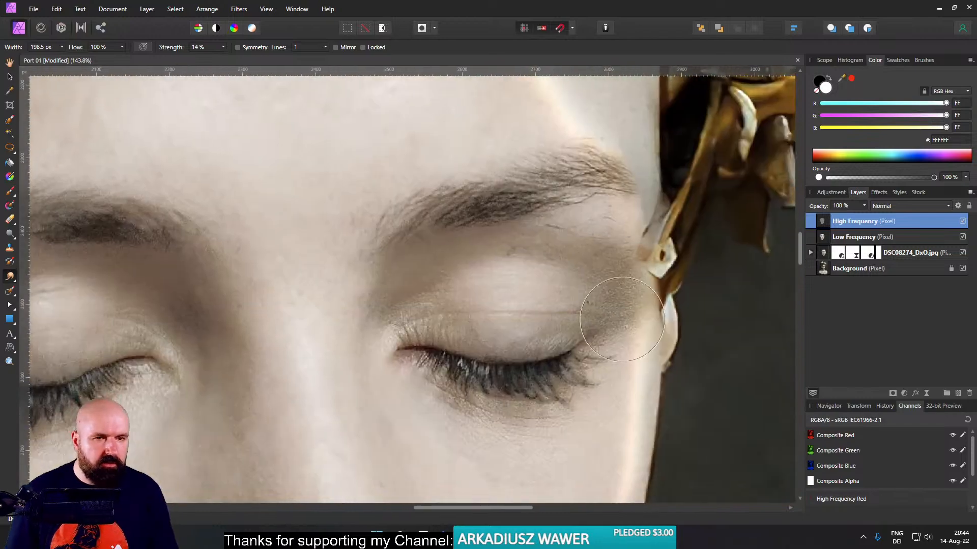
- Compare the whole face with the High Frequency layer hidden and shown
scroll(647, 336, down, 5)
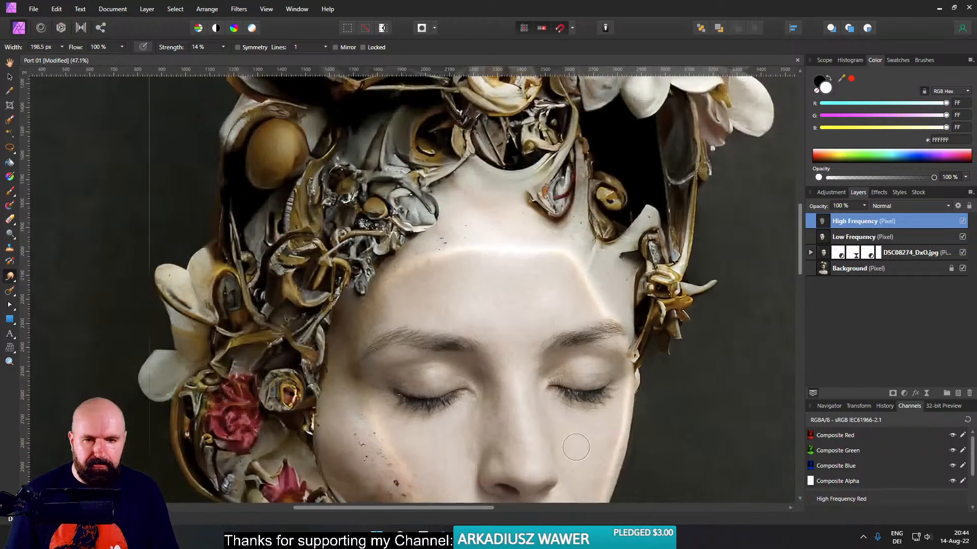
scroll(610, 290, down, 2)
drag(619, 367, 589, 459)
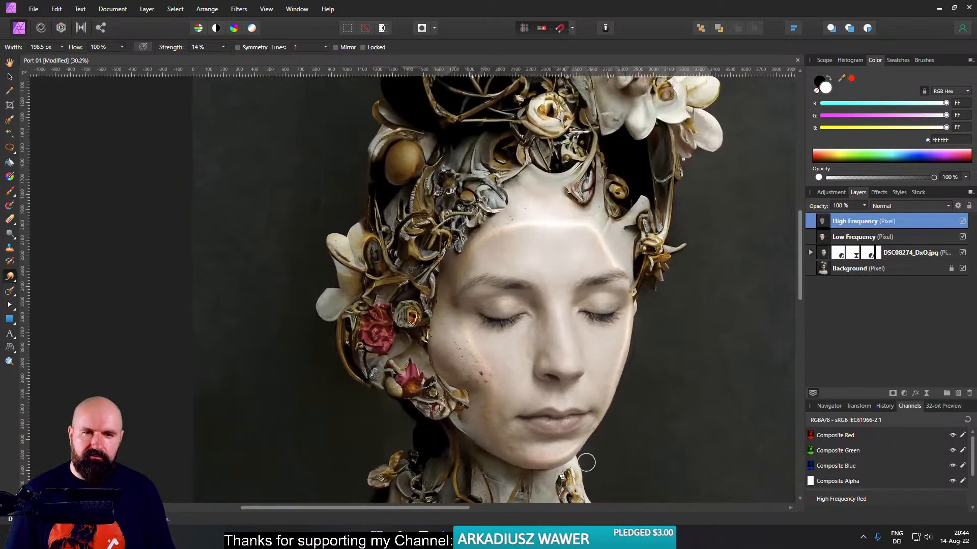
click(963, 222)
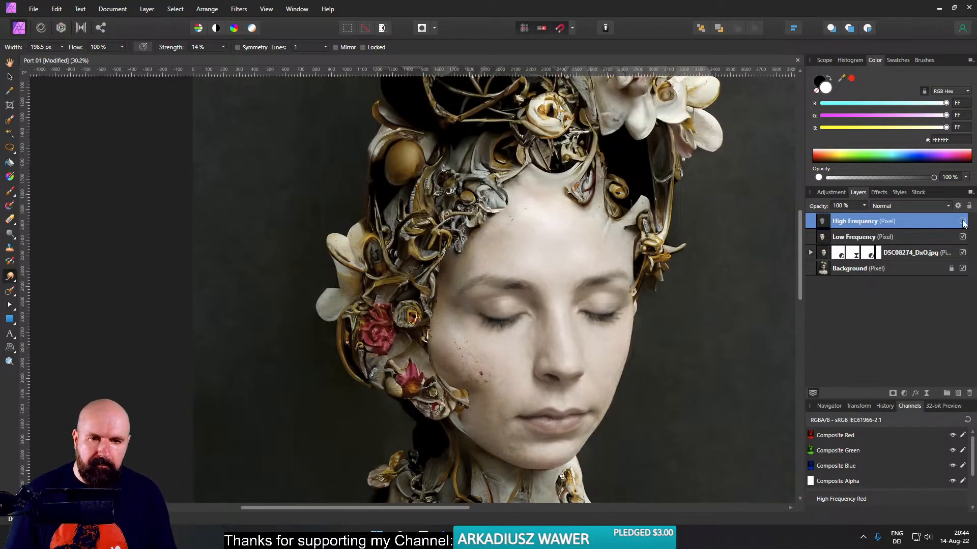
click(962, 222)
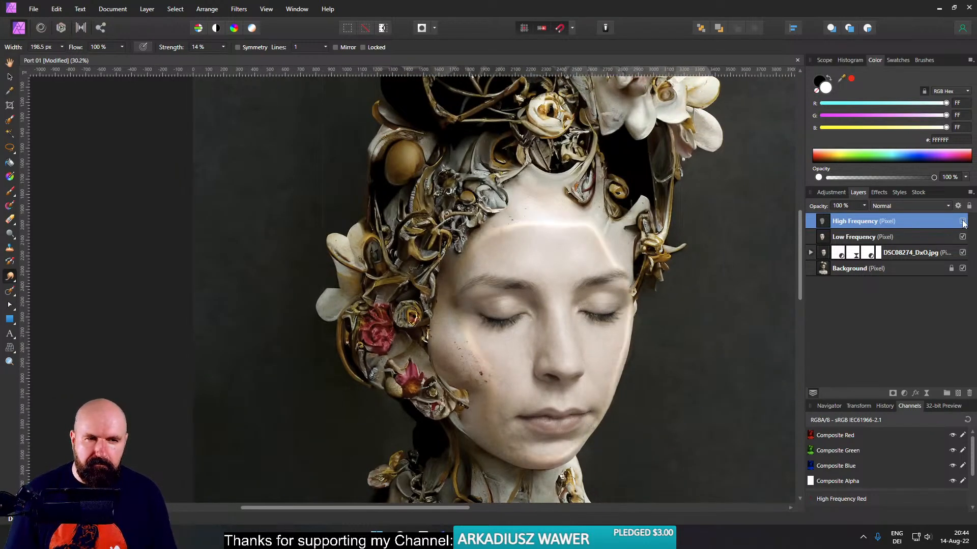
click(962, 221)
click(962, 222)
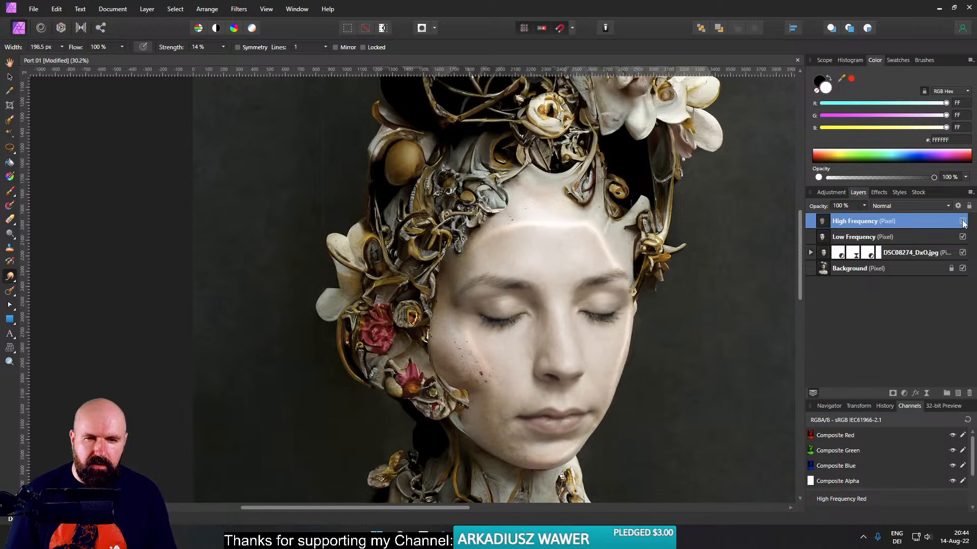
click(962, 222)
click(963, 222)
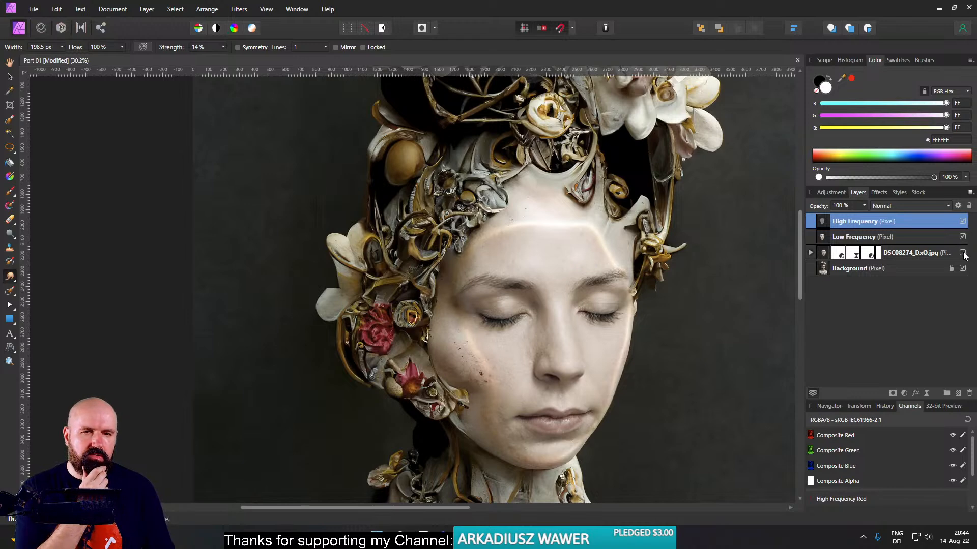
- Toggle the visibility of the High Frequency and Low Frequency layers to check their effect without the DSC08274_DxO.jpg layer
click(963, 237)
click(963, 222)
click(963, 222)
click(963, 237)
click(963, 222)
click(963, 223)
click(963, 223)
click(963, 223)
click(963, 222)
click(963, 223)
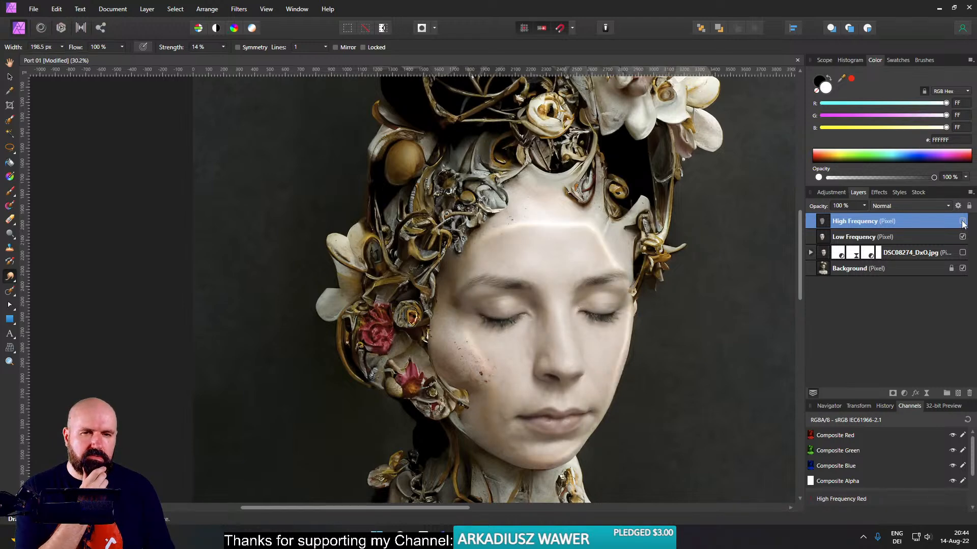
- Delete the High Frequency and Low Frequency layers, show the DSC08274_DxO.jpg layer and save the document
click(969, 395)
click(969, 394)
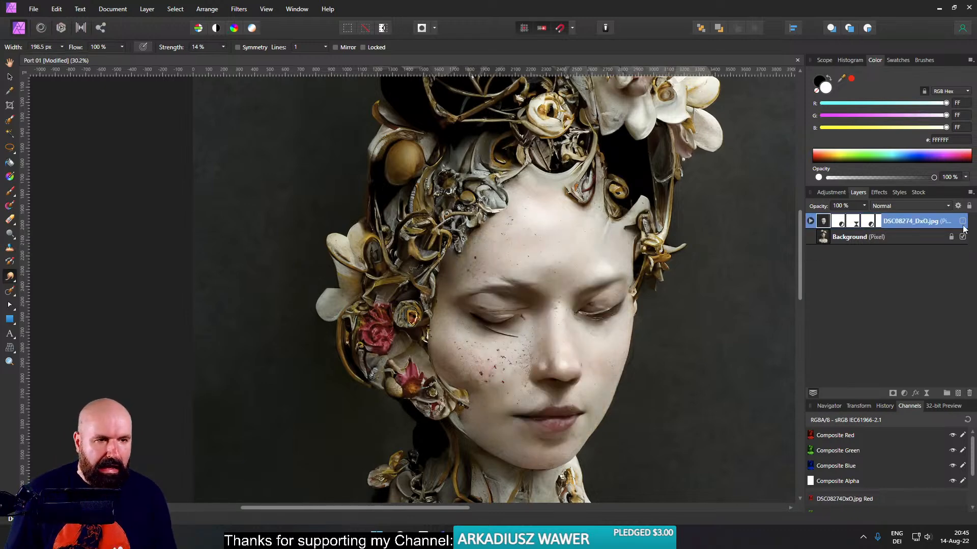
click(963, 222)
key(ctrl+s)
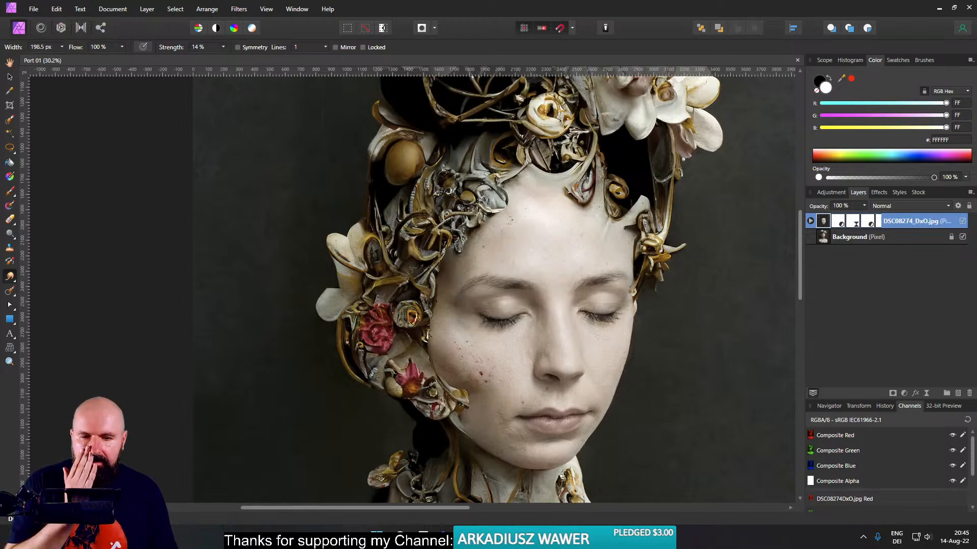
- Switch to the Midjourney Bot chat in Chrome and examine the enlarged image grid of the H.R. Giger-style Metropolis city
mouse_move(463, 535)
click(395, 487)
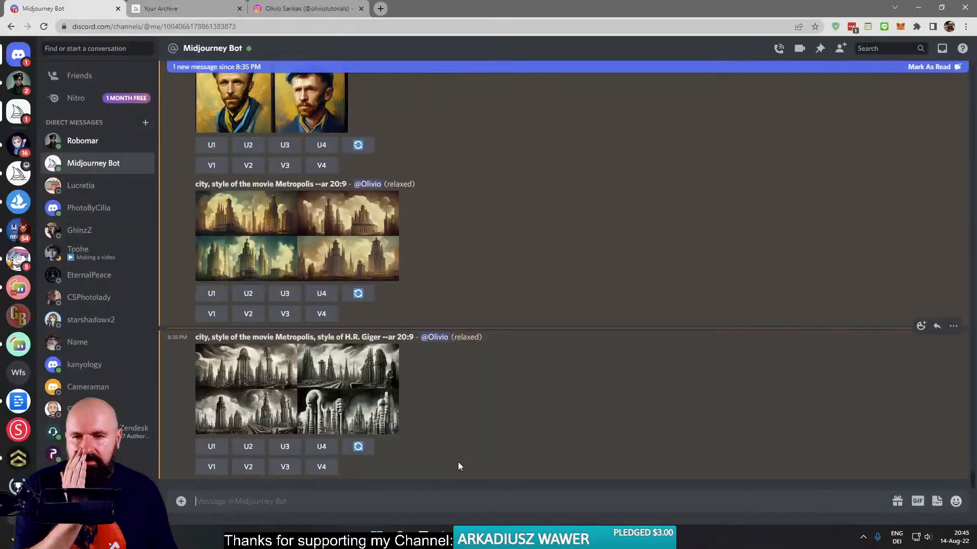
click(342, 384)
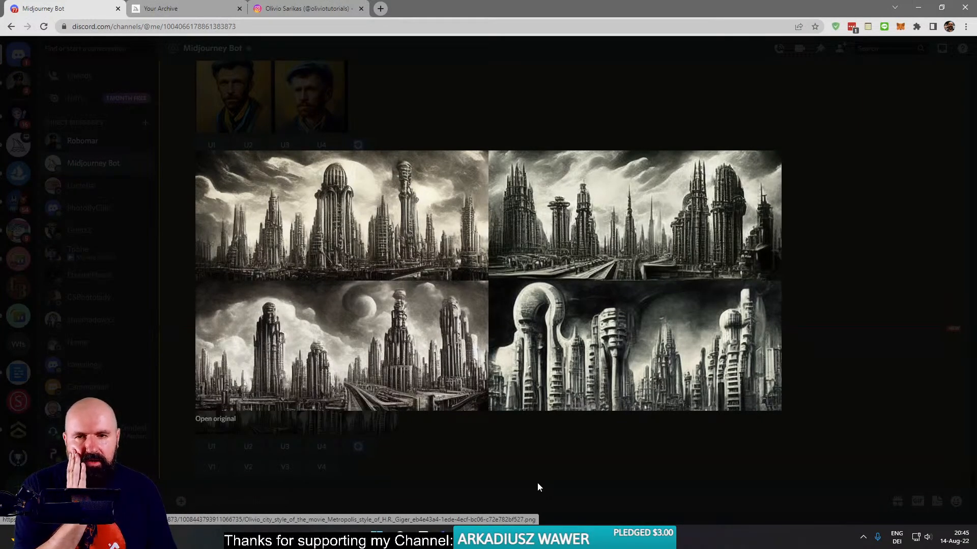
click(487, 469)
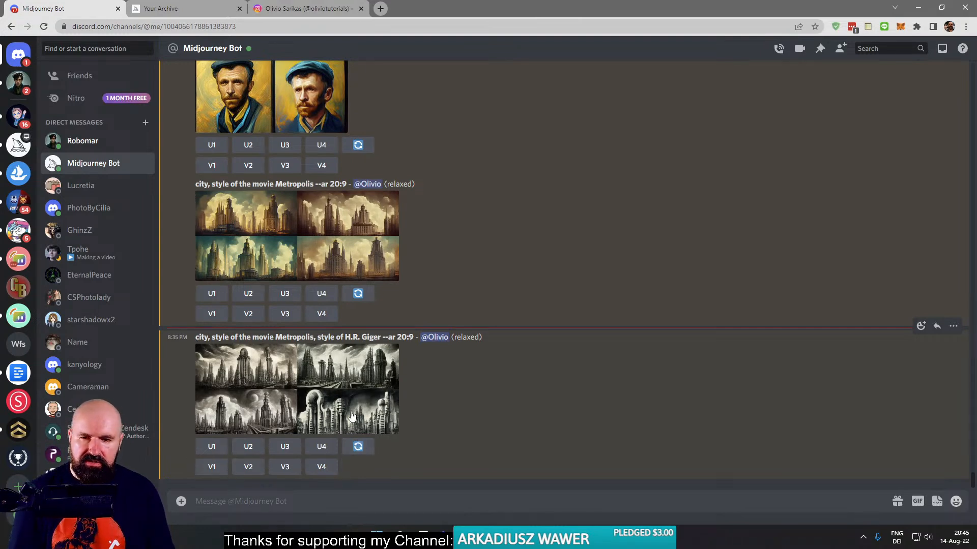
click(324, 420)
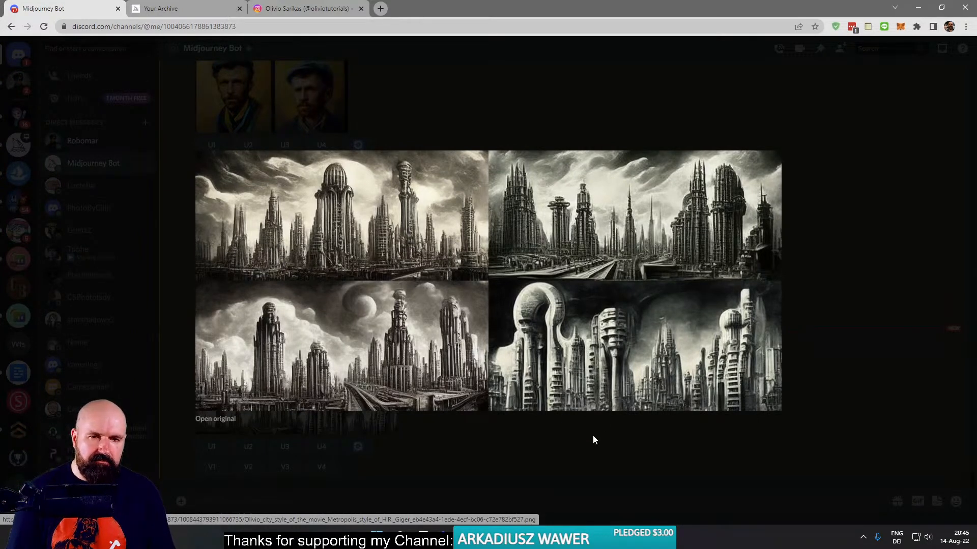
click(822, 350)
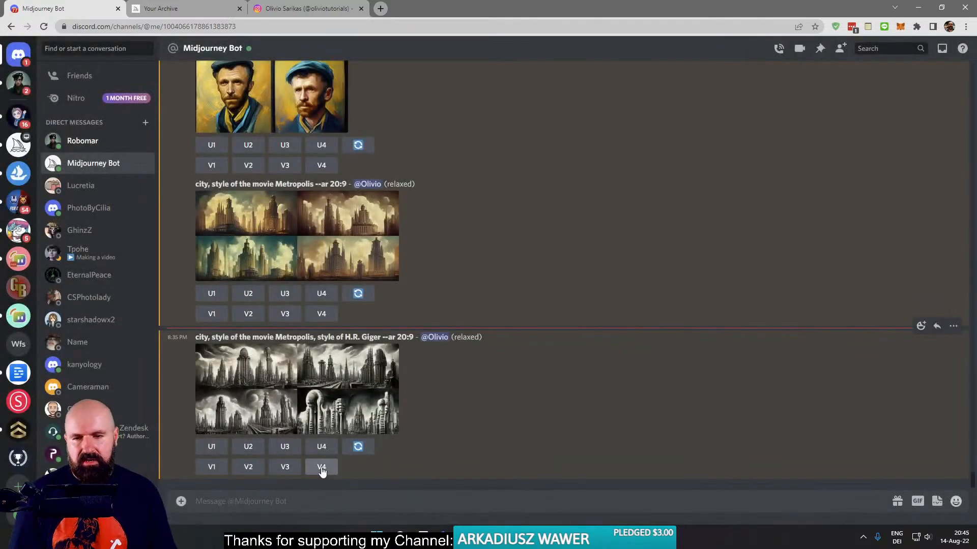
click(367, 415)
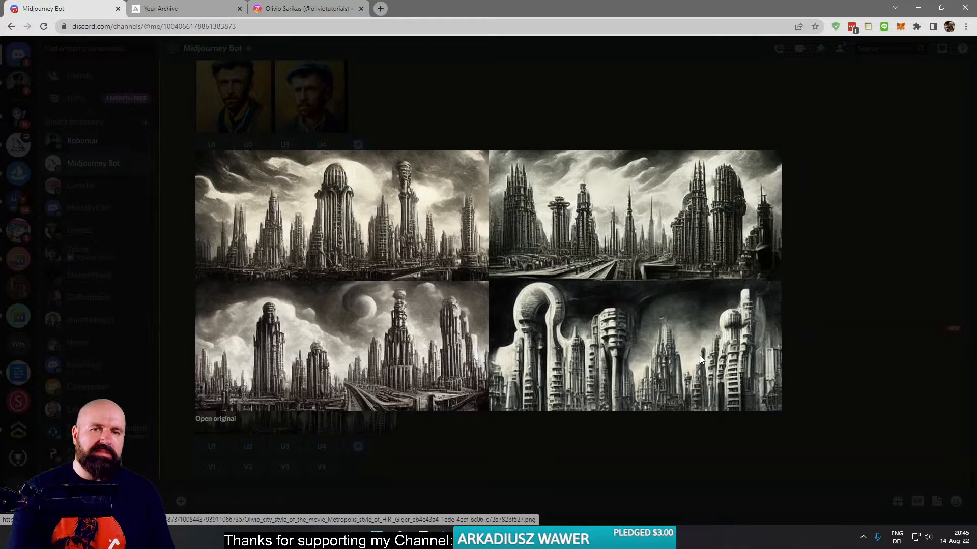
click(805, 360)
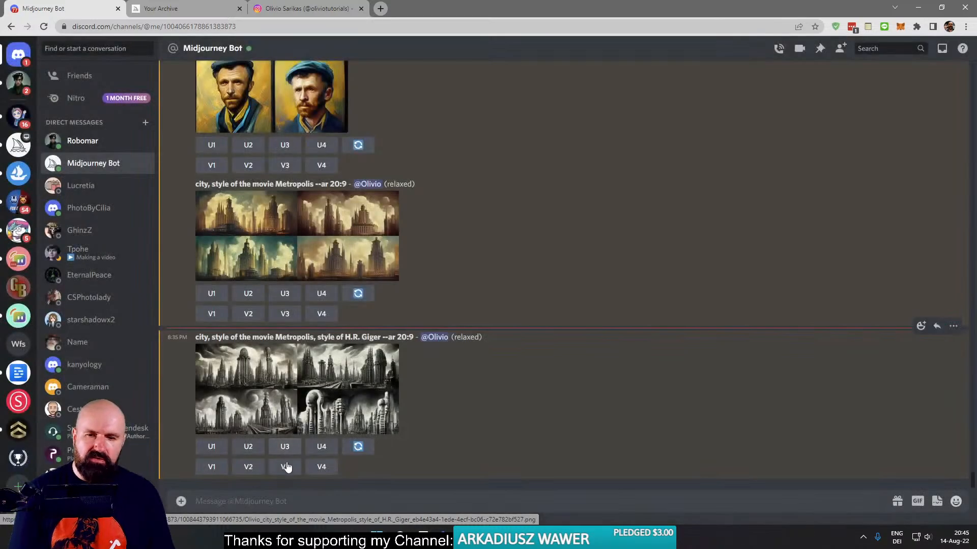
- Generate variations of the fourth image in the H.R. Giger-style Metropolis city grid
click(323, 465)
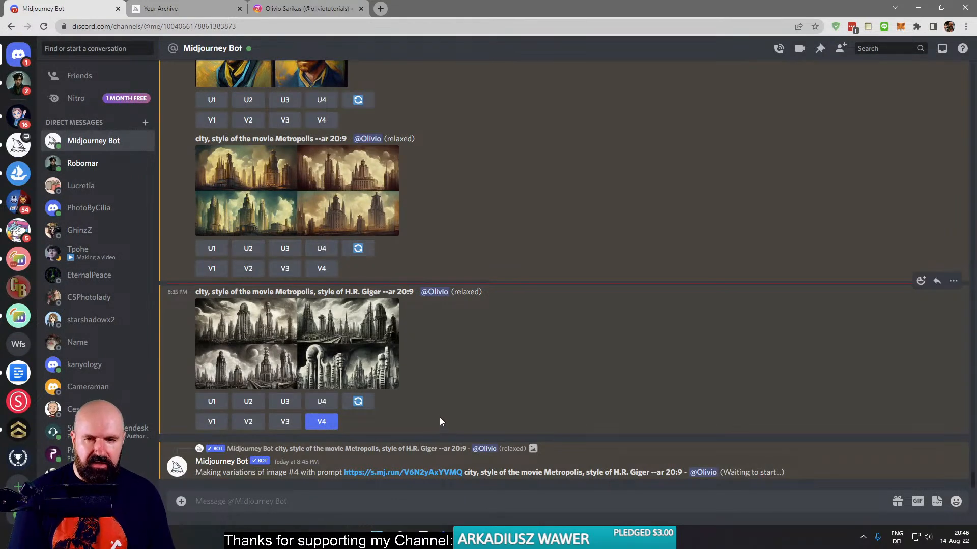
scroll(423, 392, up, 6)
scroll(327, 79, down, 4)
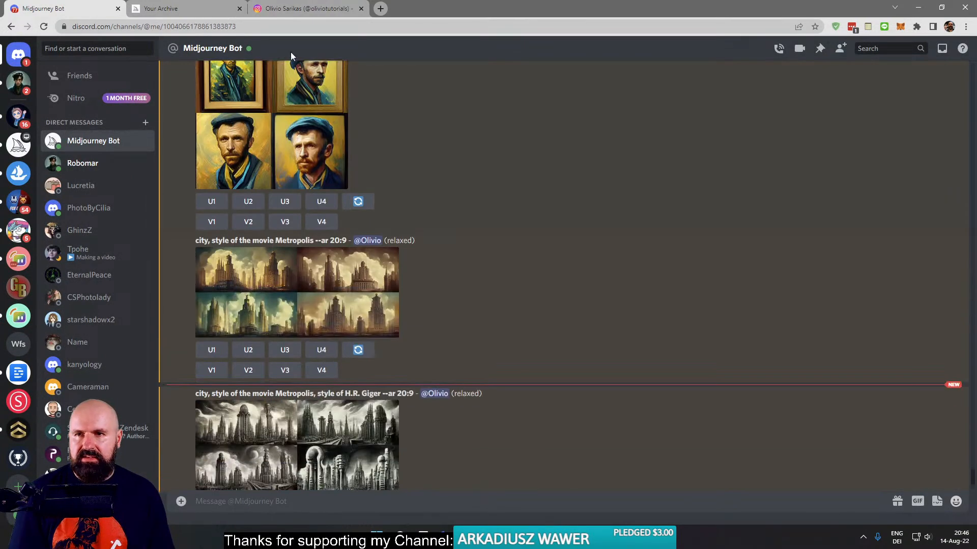
- Close the enlarged portrait in the Midjourney archive and open the first image grid of the female baroque cyborg series
click(184, 7)
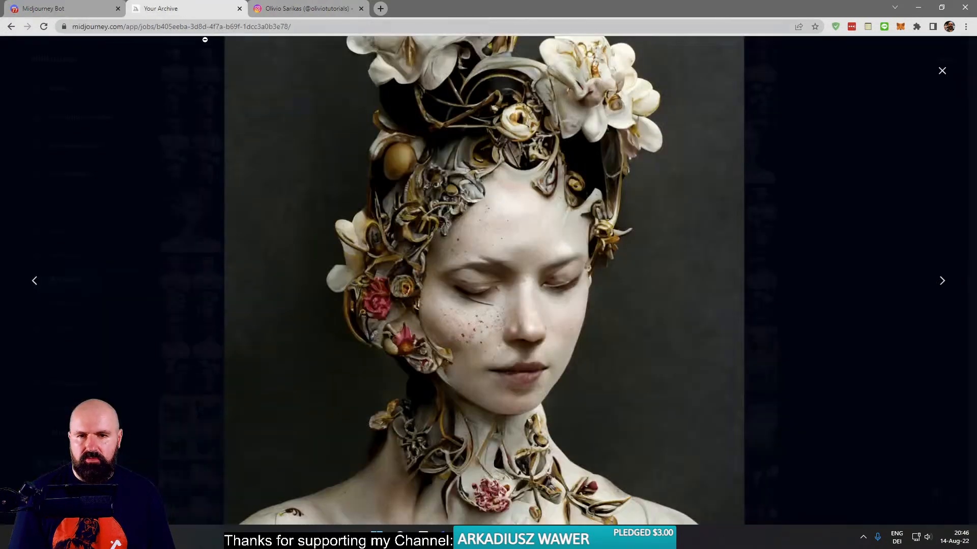
click(491, 285)
click(193, 221)
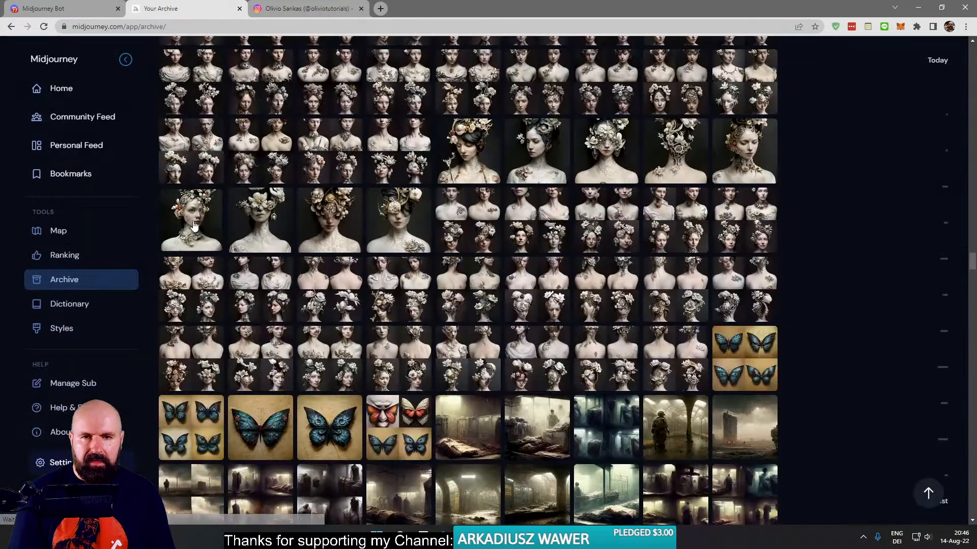
scroll(607, 351, up, 5)
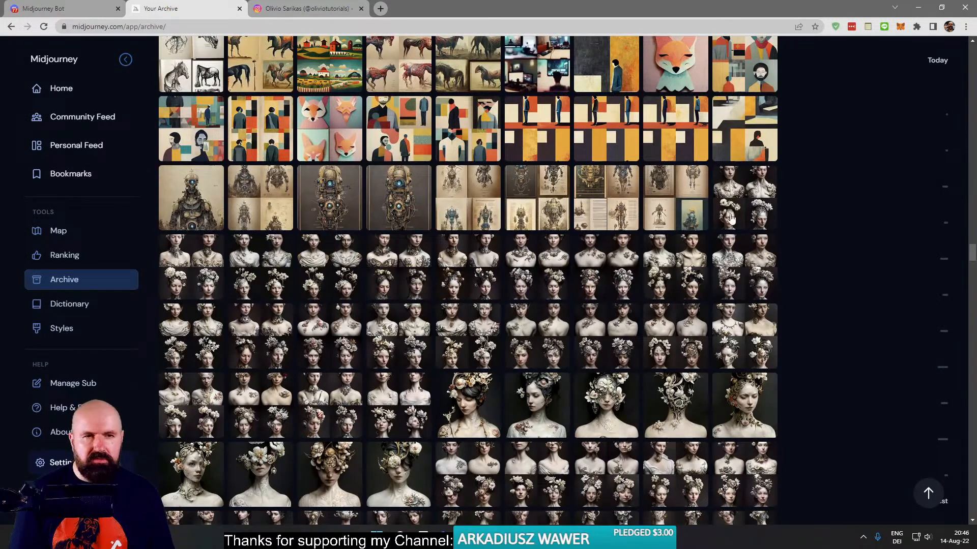
click(746, 186)
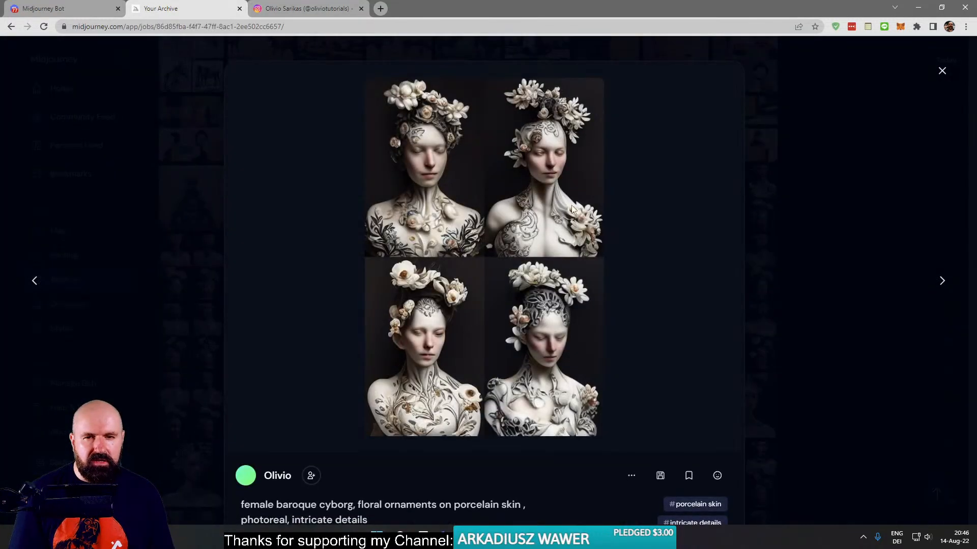
- Close the image grid and examine the upscaled back-view figure and the portrait with flowers and branches in her dark hair
click(157, 161)
scroll(447, 307, down, 4)
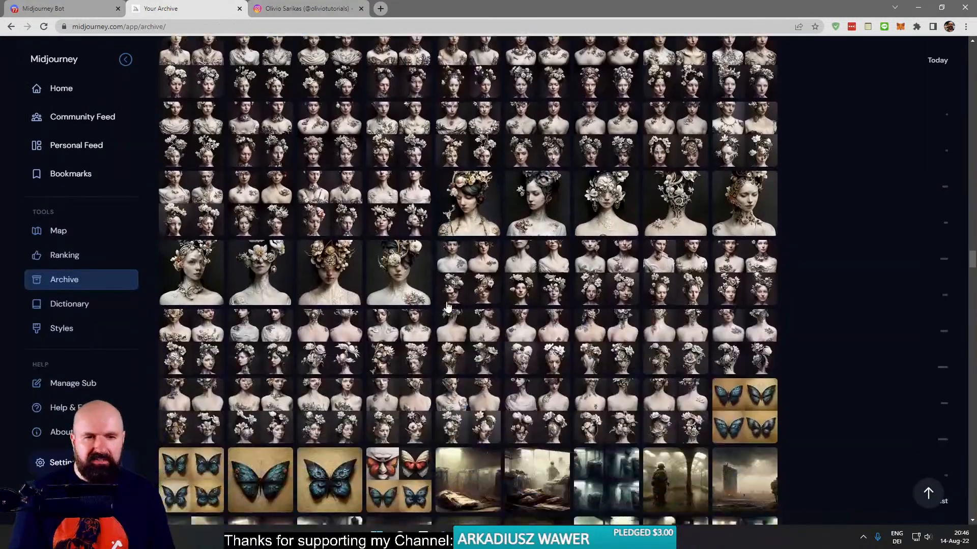
click(667, 204)
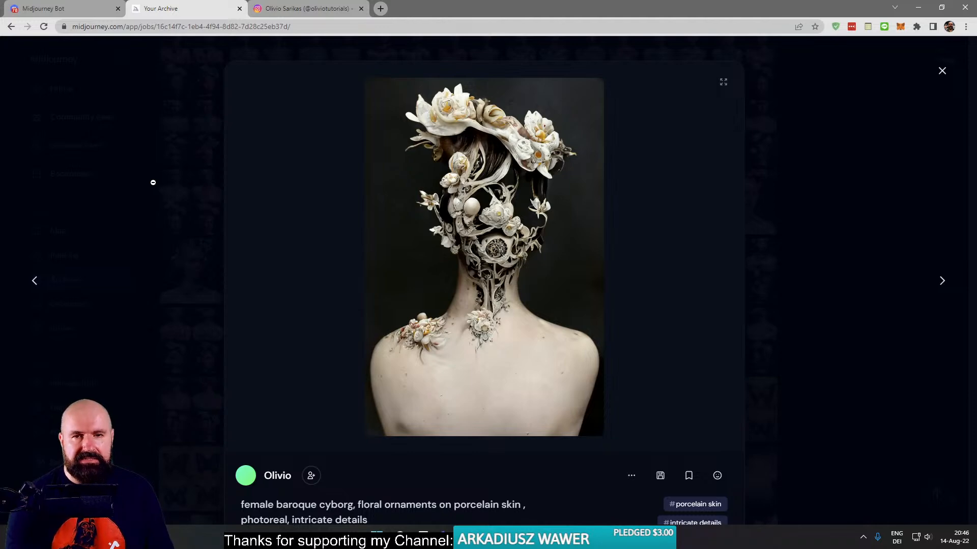
click(204, 172)
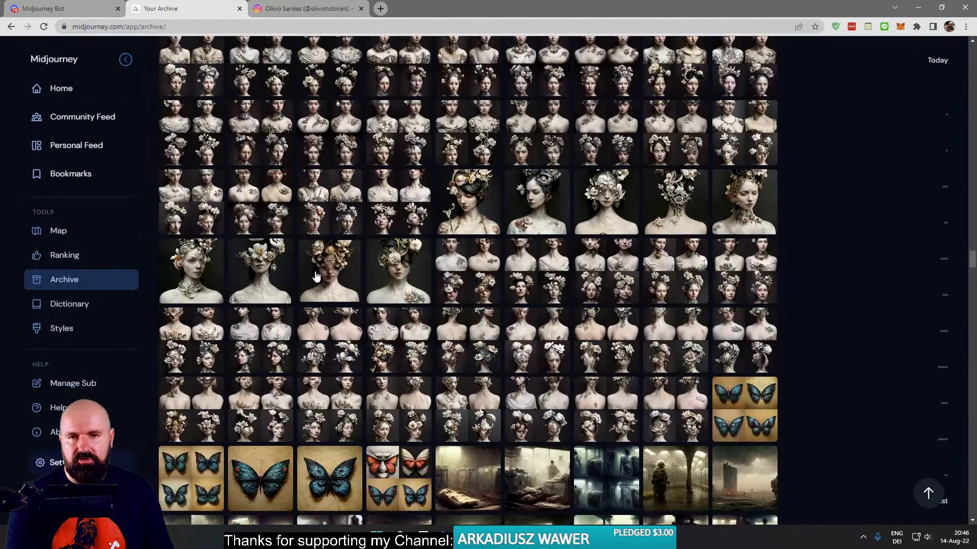
click(476, 198)
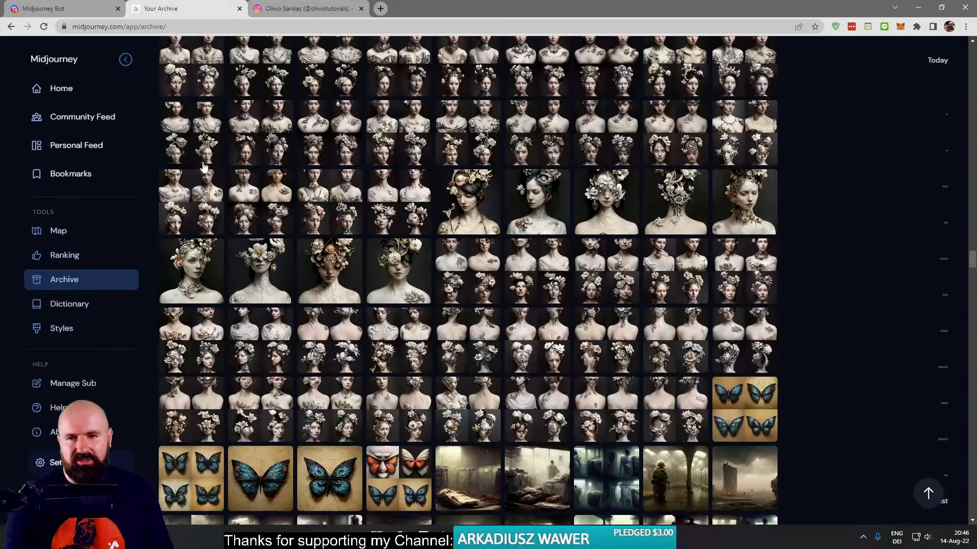
click(198, 163)
- Browse the Midjourney archive back past 6 August 2022 to the earliest female baroque cyborg images
scroll(281, 254, down, 5)
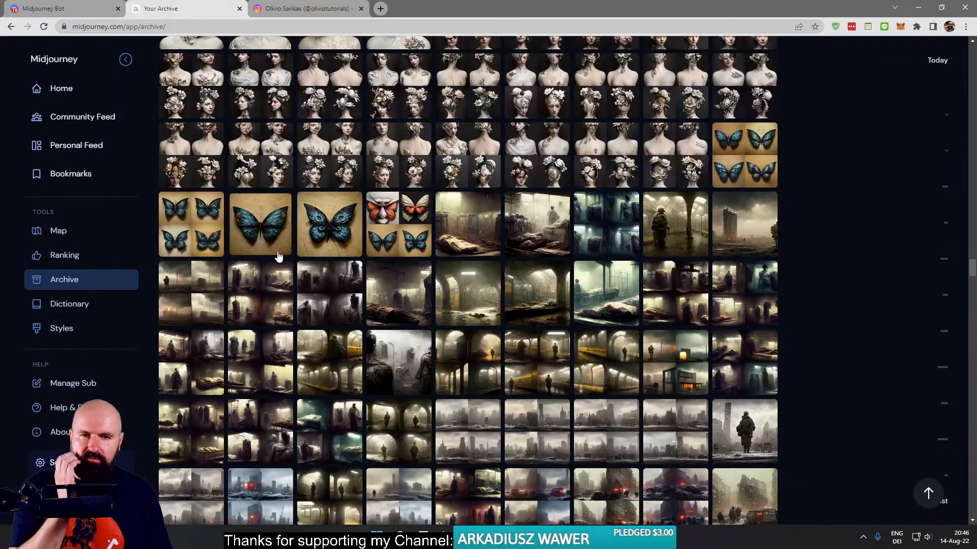
scroll(280, 255, down, 1)
scroll(279, 256, down, 20)
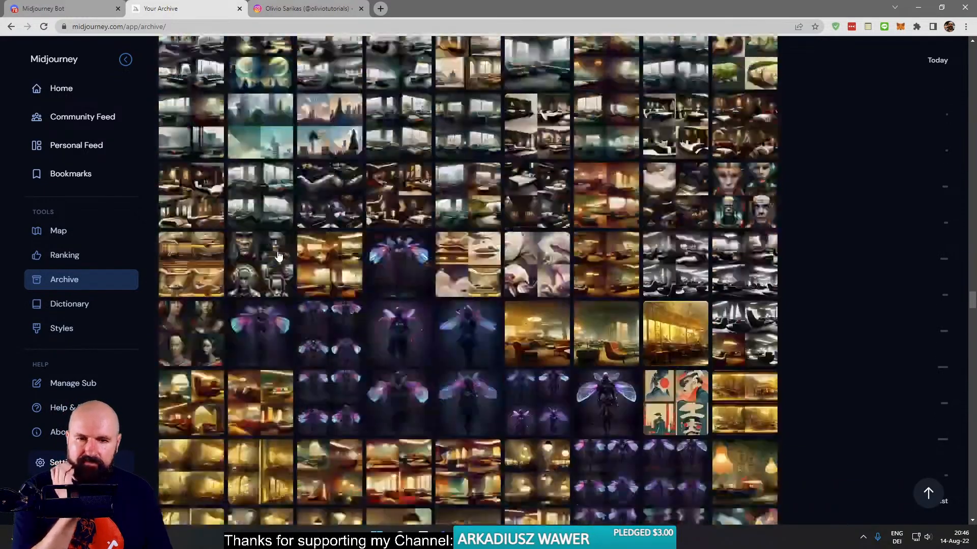
scroll(279, 254, down, 8)
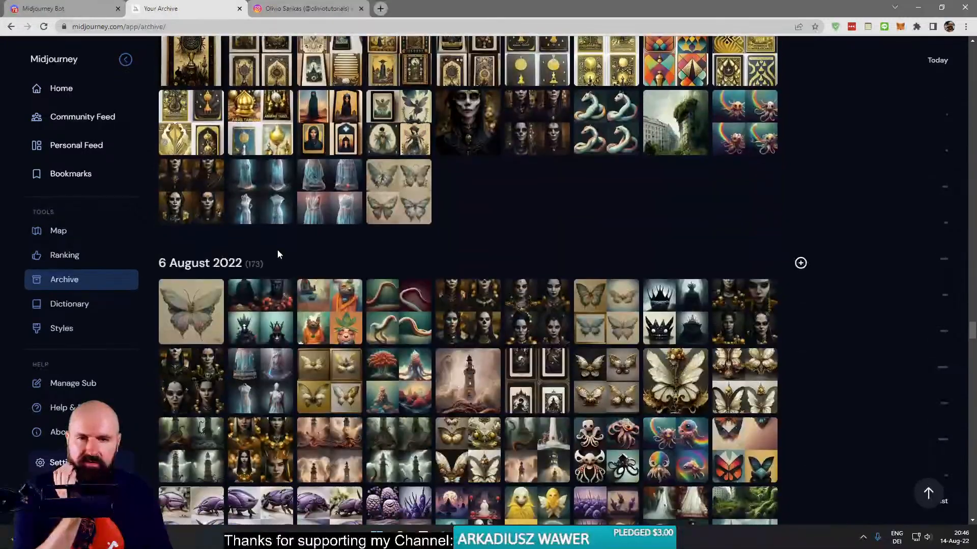
scroll(279, 255, down, 2)
scroll(278, 254, down, 3)
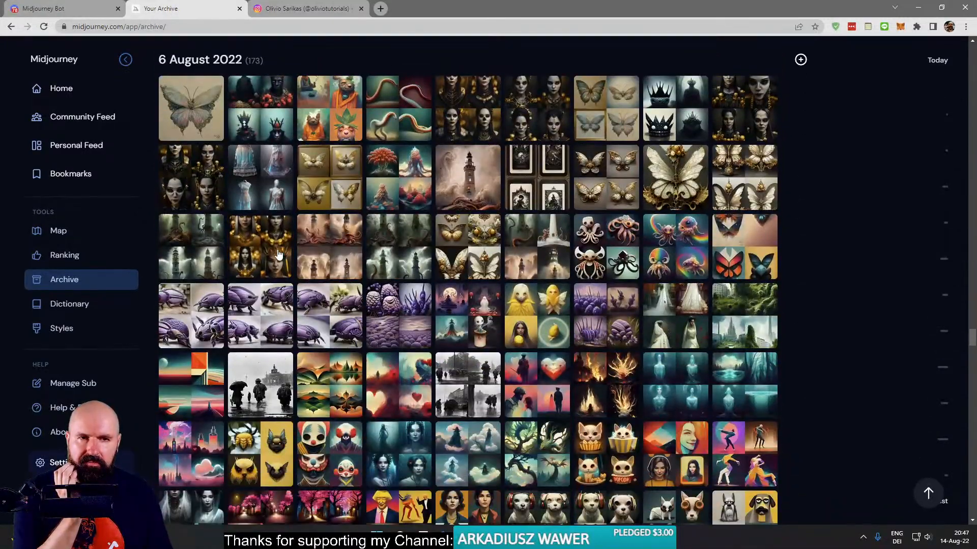
scroll(278, 253, down, 15)
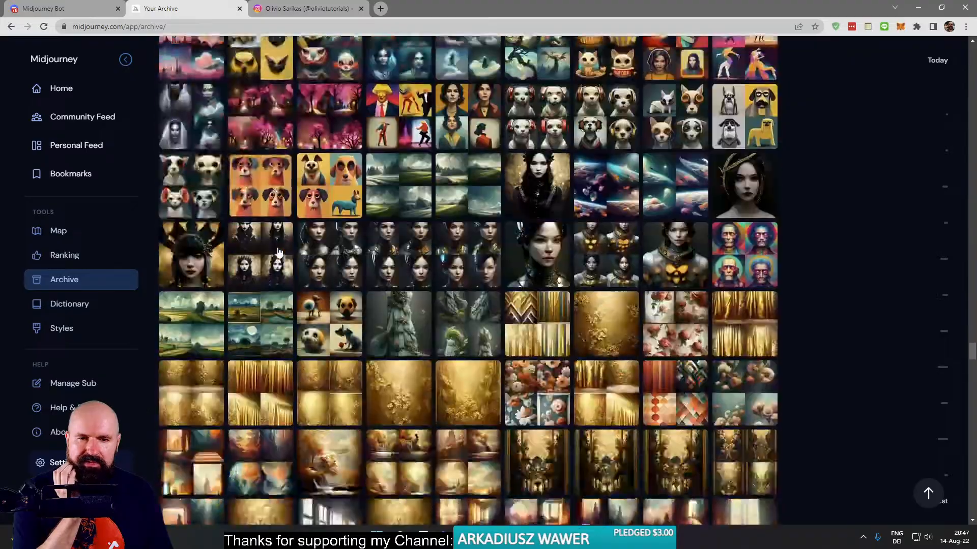
scroll(279, 253, down, 20)
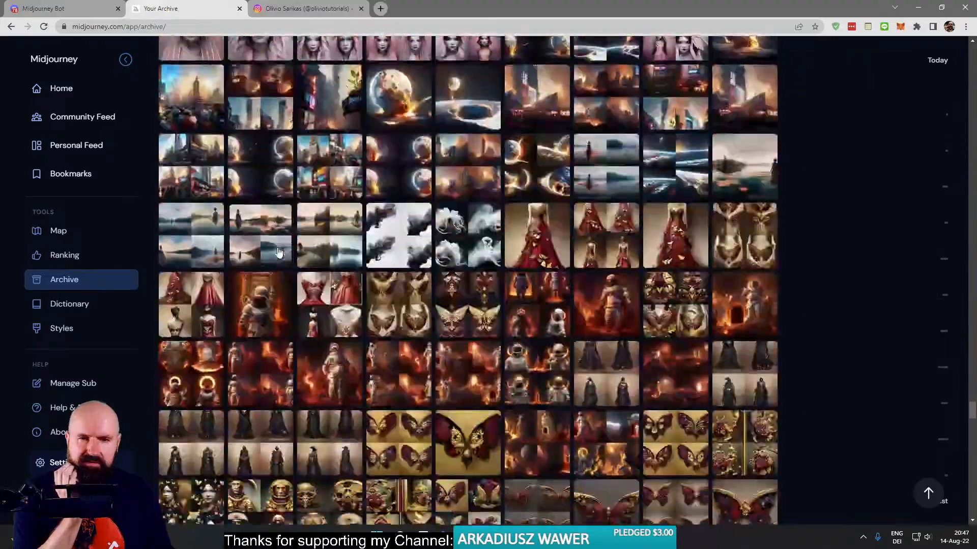
scroll(279, 253, down, 10)
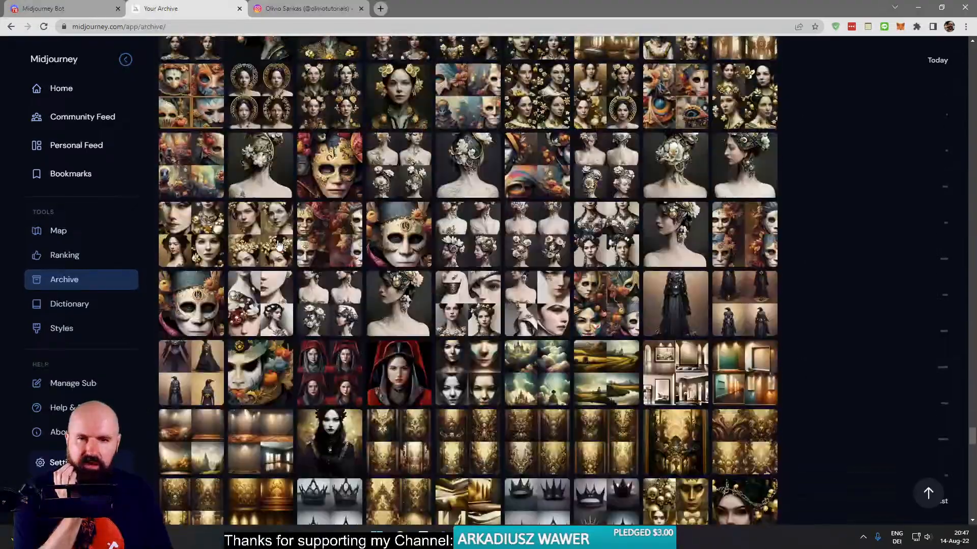
- Examine the female baroque cyborg grid with facial close-ups and the grid with golden floral ornaments, closing each one
click(547, 295)
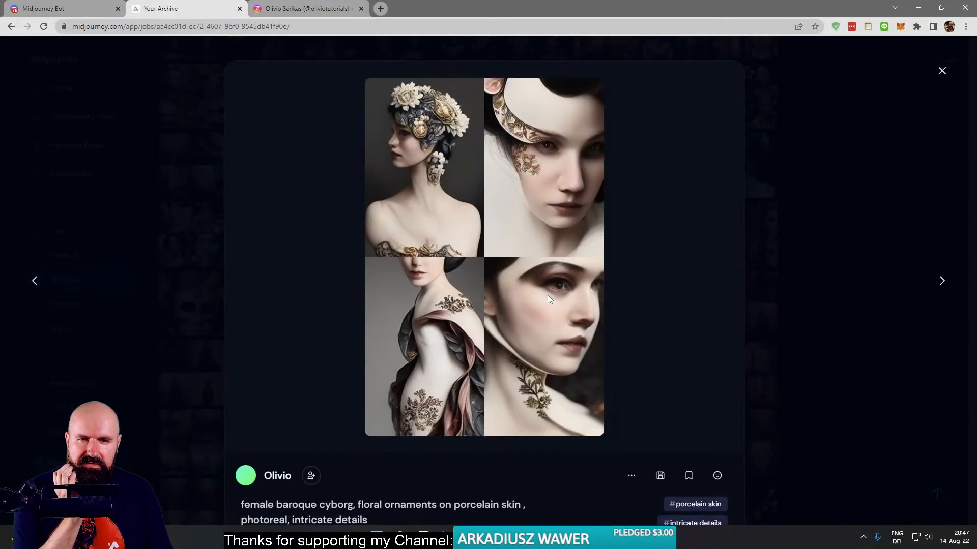
click(166, 238)
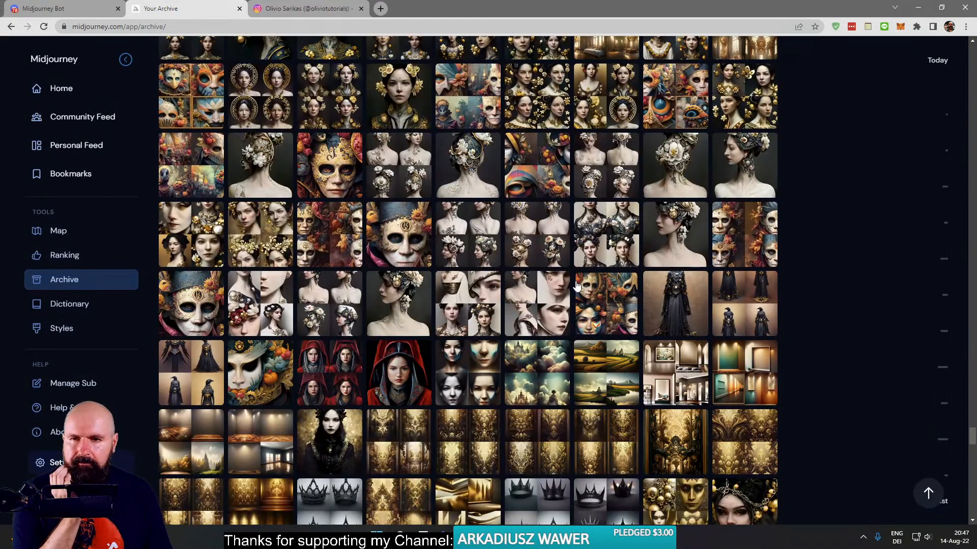
click(197, 228)
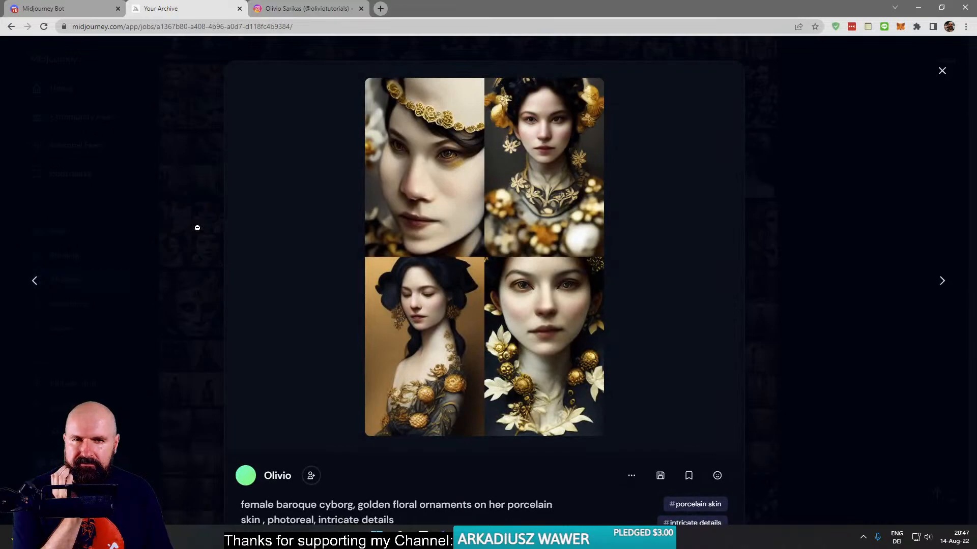
click(182, 225)
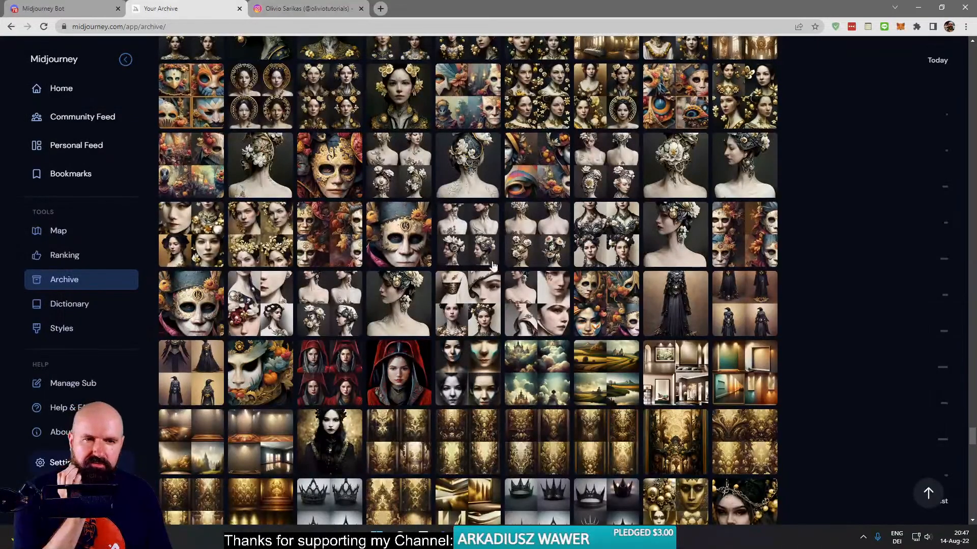
- Browse to the images just above 4 August 2022, then view and close the dark goth High Priestess skull grid
scroll(534, 305, down, 15)
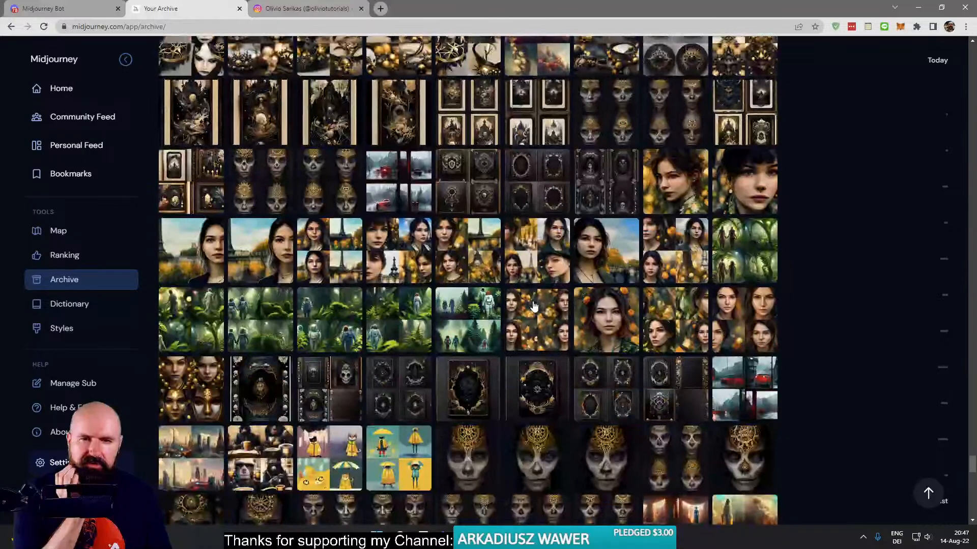
scroll(533, 304, down, 7)
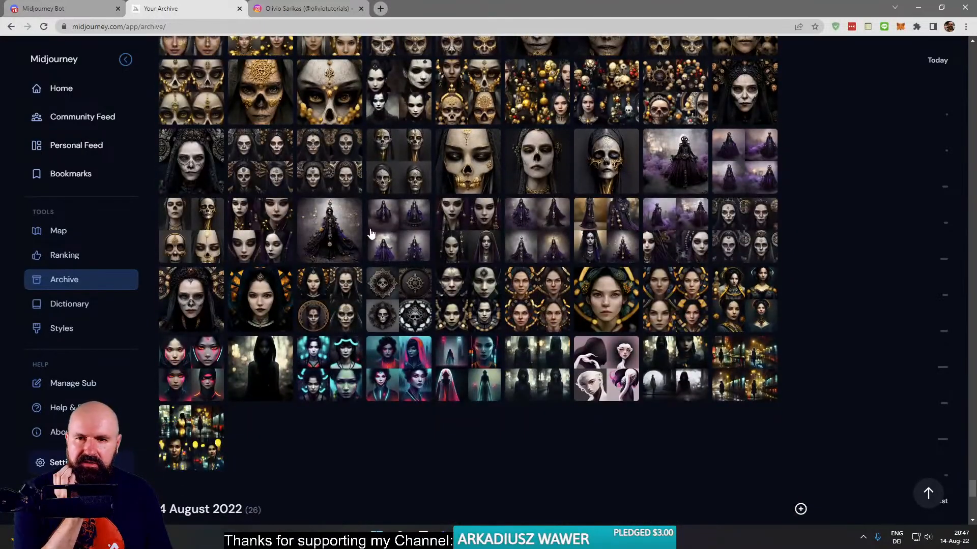
click(192, 233)
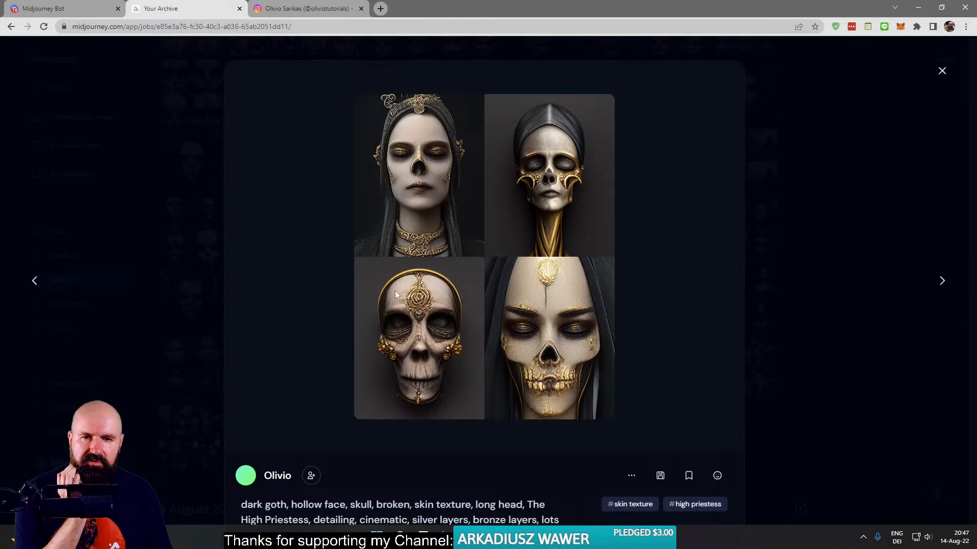
click(207, 215)
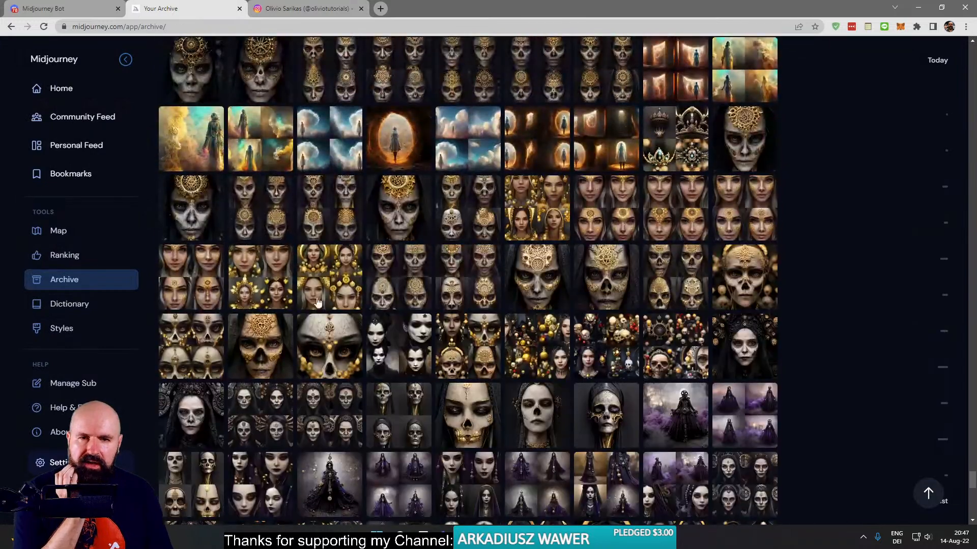
- Examine a queen of bones image grid and an upscaled queen of bones portrait with gold ornaments, closing each one
click(671, 285)
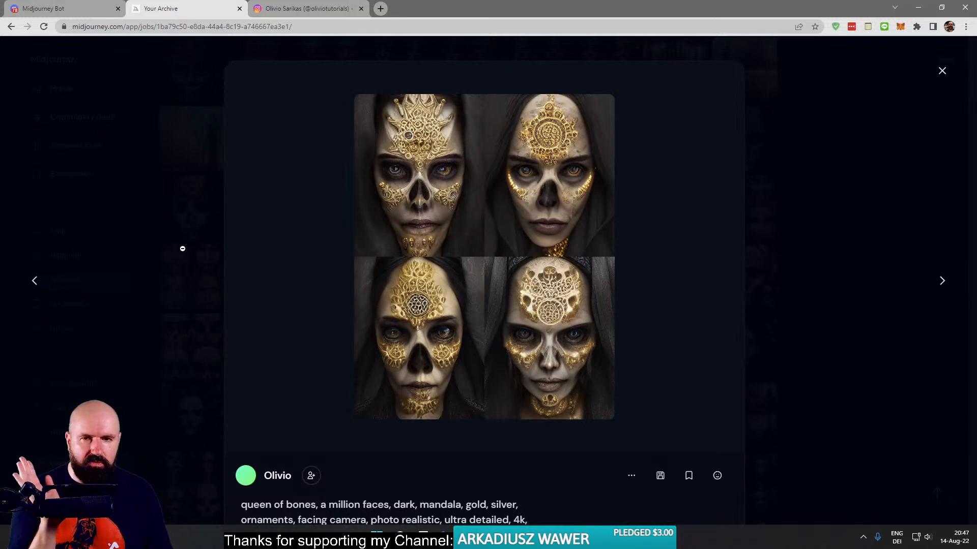
click(177, 240)
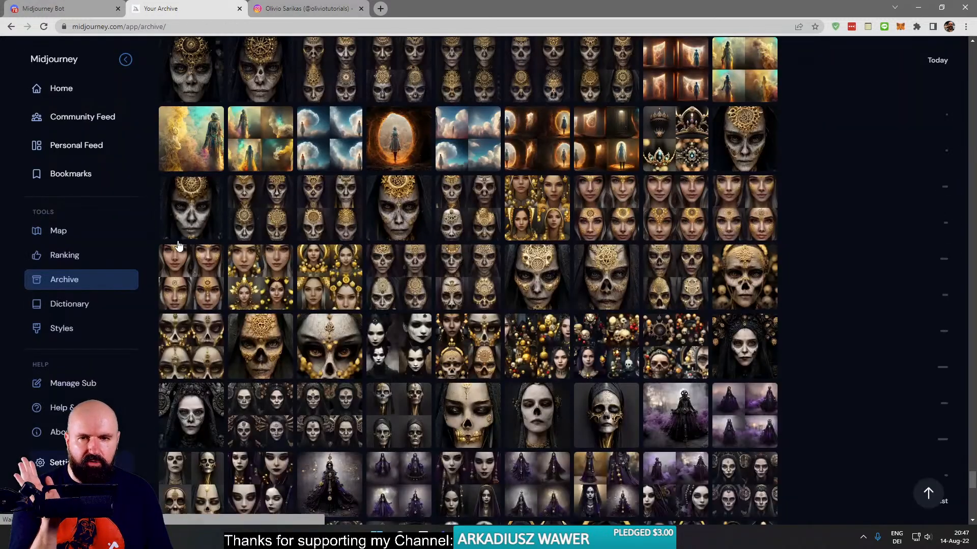
click(395, 221)
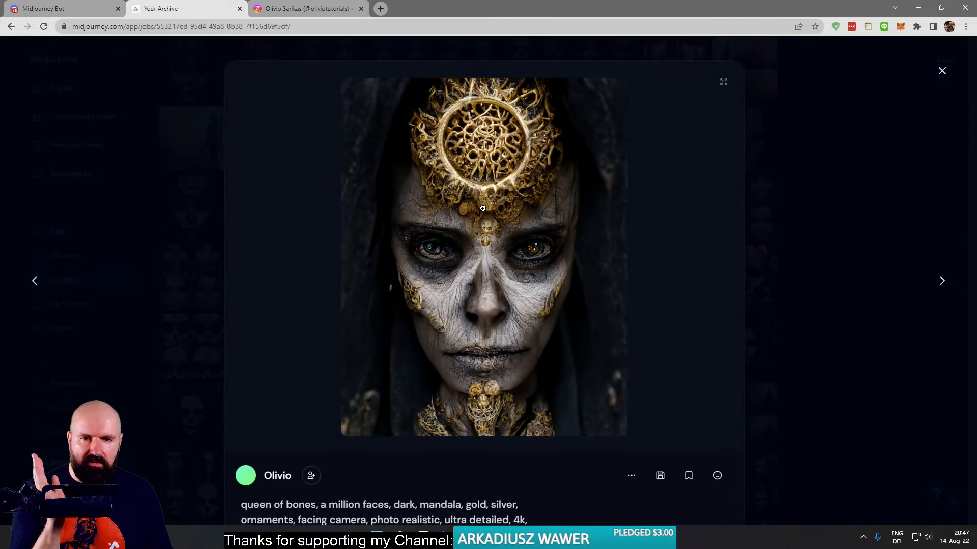
click(175, 232)
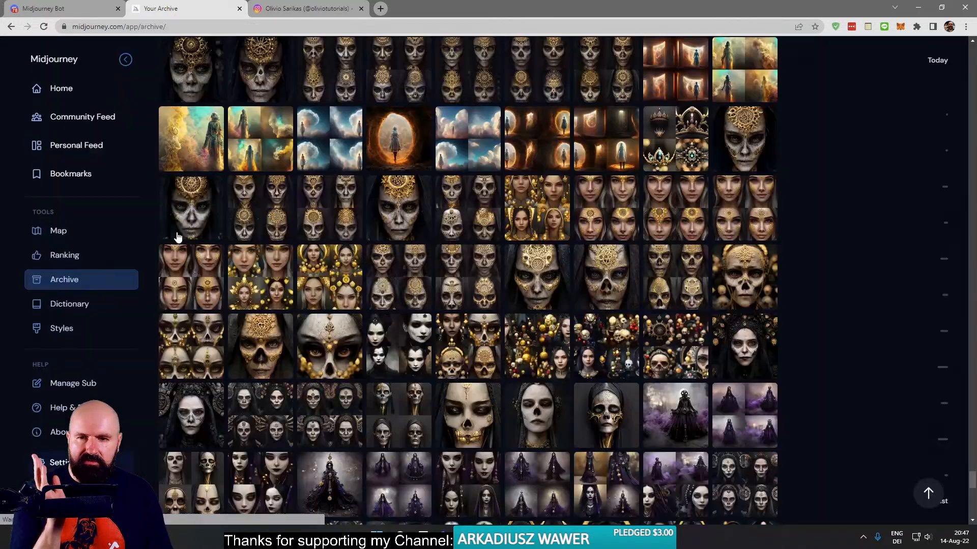
- Examine the upscaled dark gothic queen of bones mandala portrait and return to the archive overview
scroll(273, 232, down, 4)
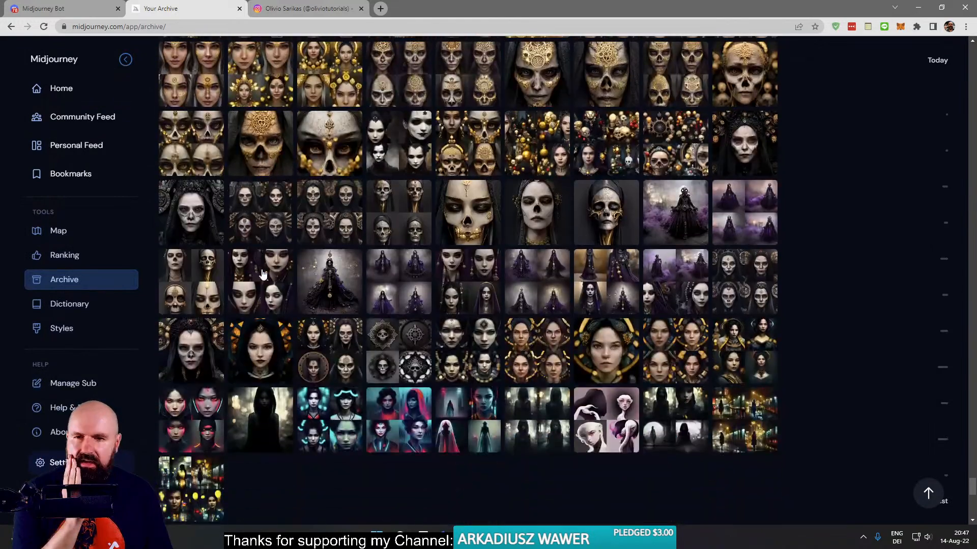
click(194, 221)
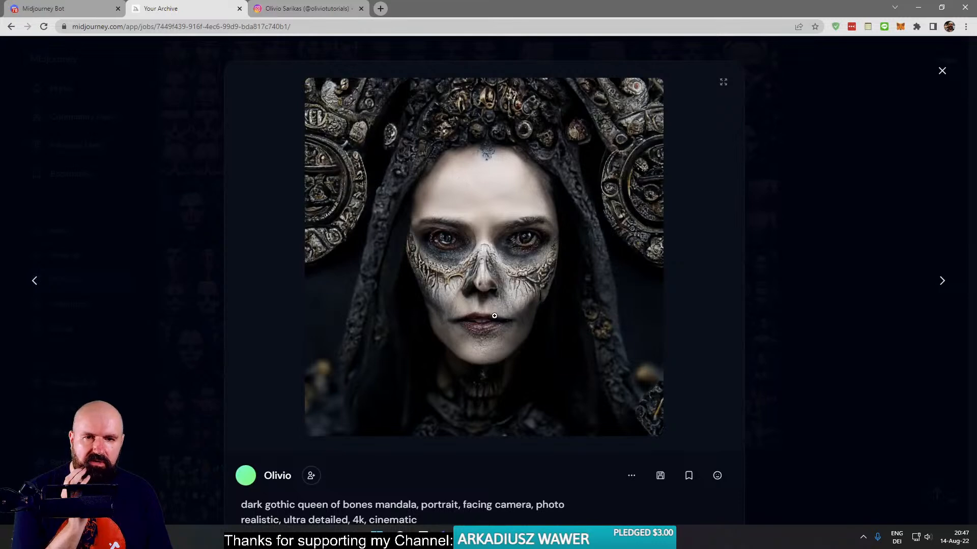
click(160, 230)
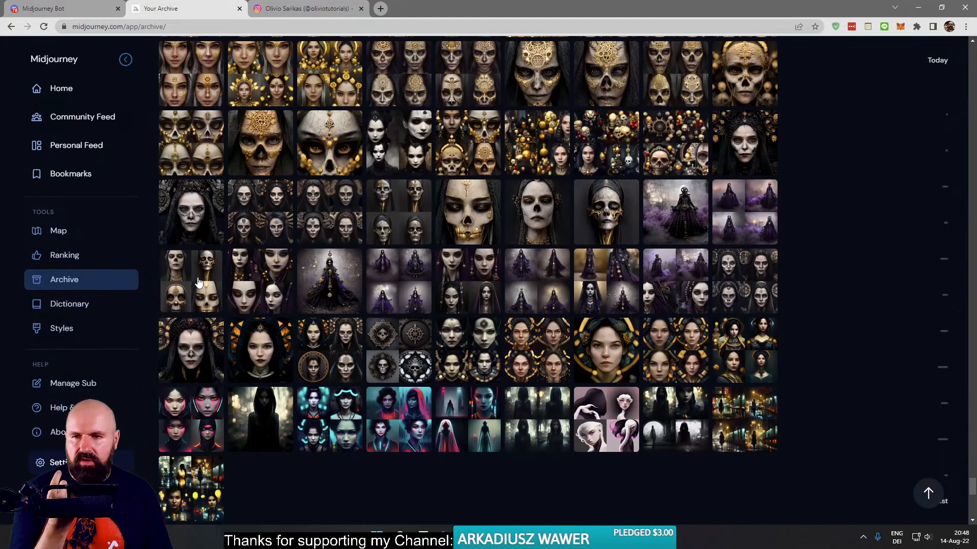
click(359, 242)
click(188, 231)
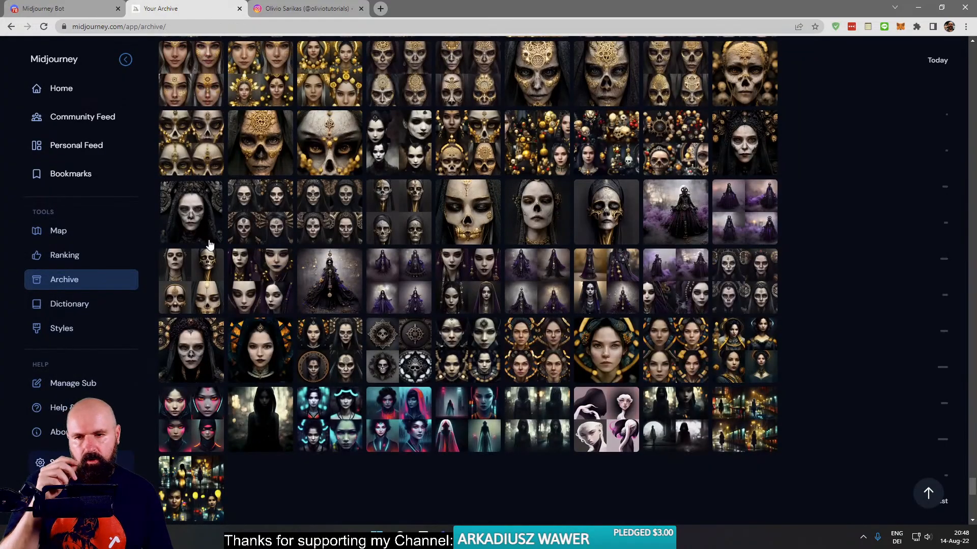
- Open the dark goth High Priestess skull grid from the archive in Discord
click(196, 279)
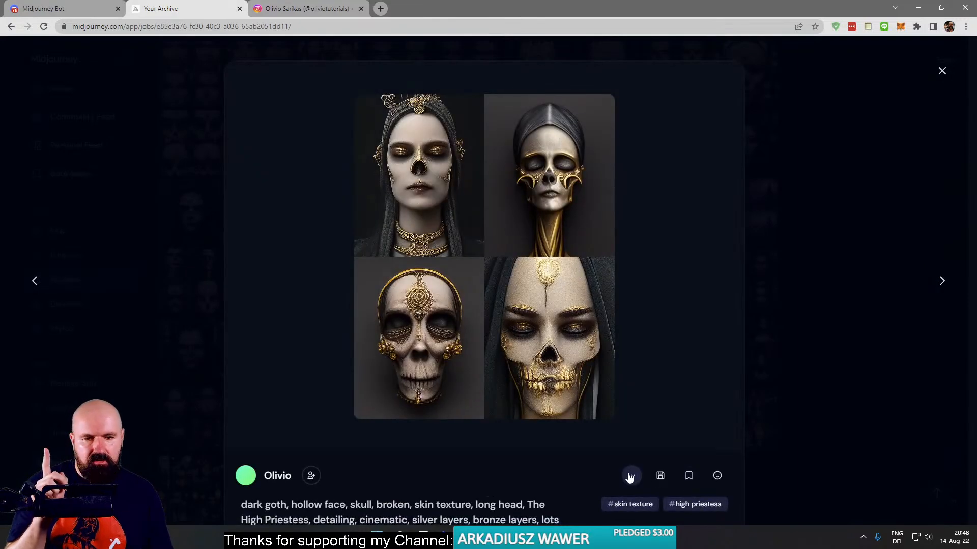
click(631, 476)
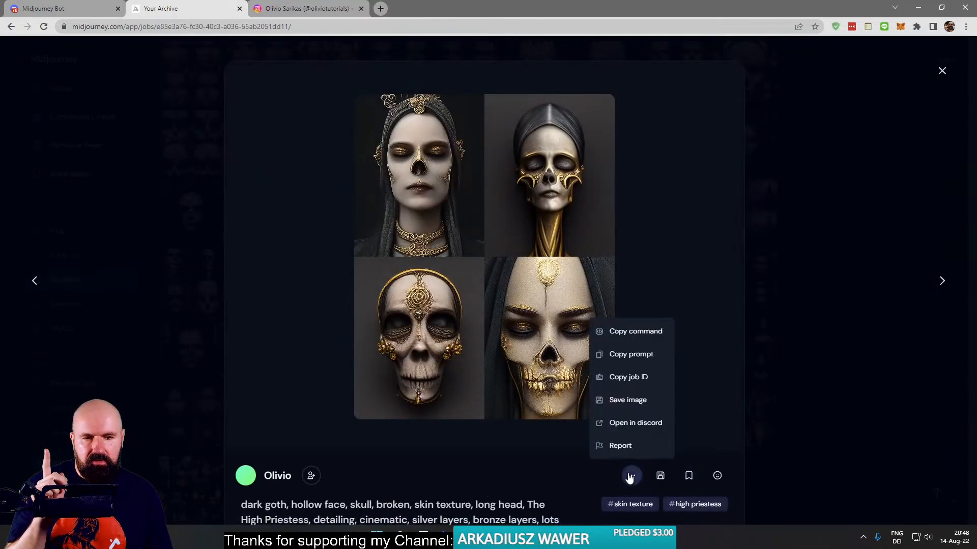
click(620, 428)
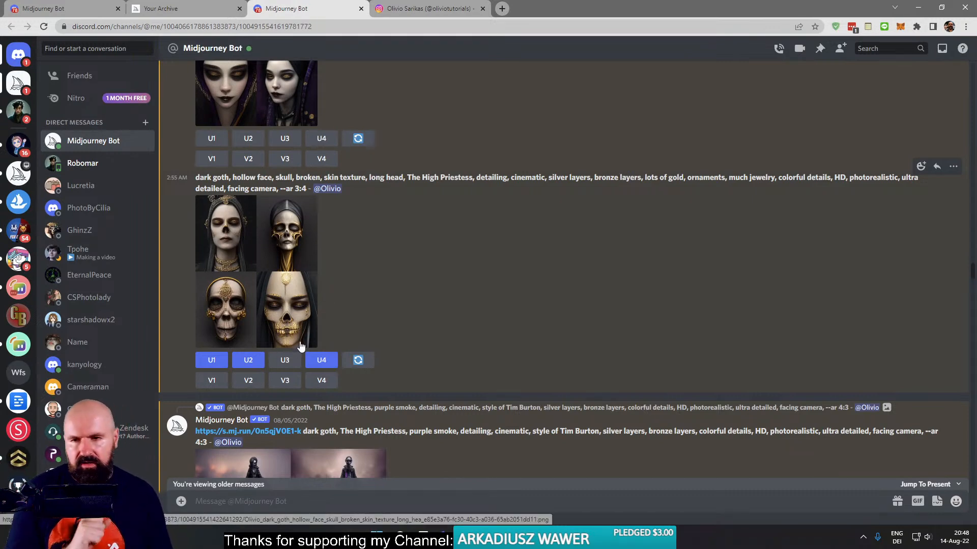
- Generate variations of the third image in the High Priestess grid, inspect the enlarged original and return to the newest messages
click(286, 381)
click(225, 316)
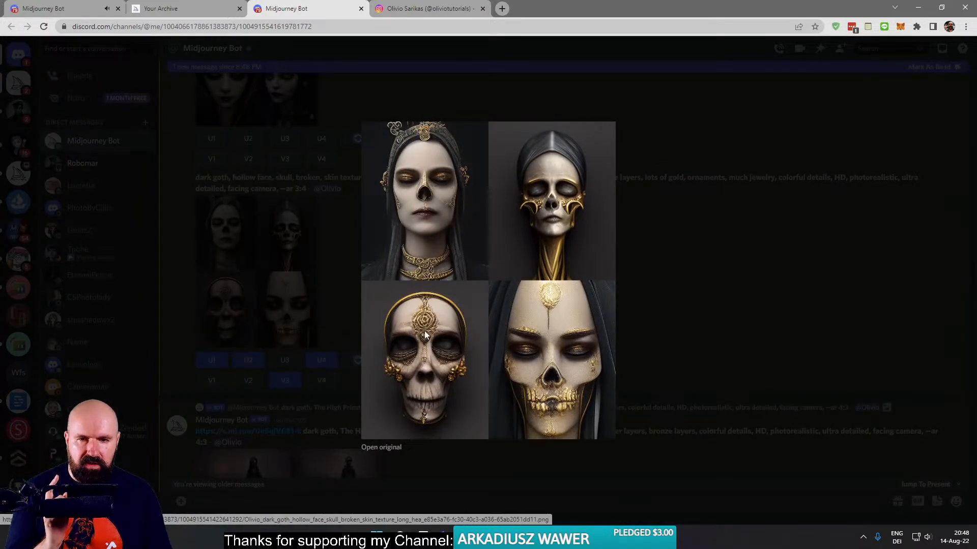
click(694, 301)
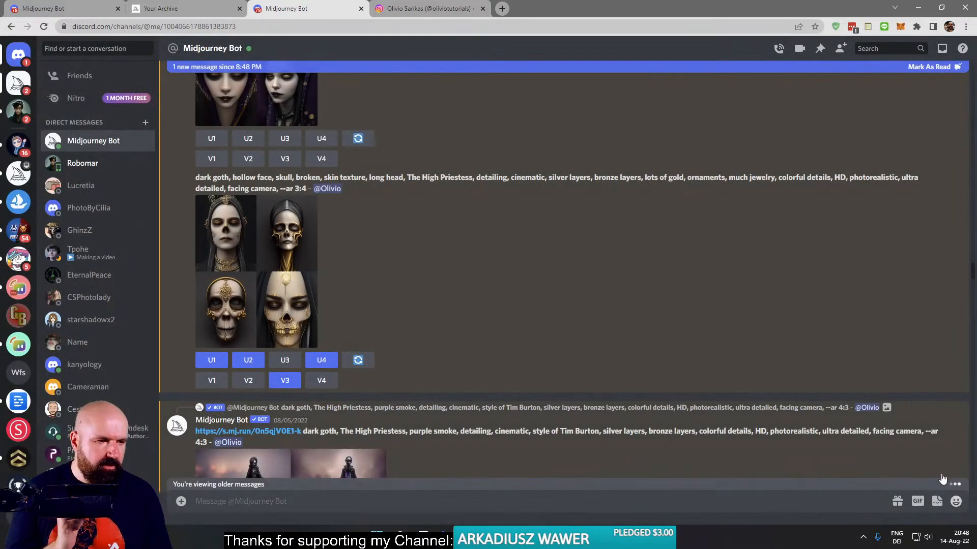
click(931, 485)
- Switch to the YouTube live chat window, place it over the Discord page and read the viewers' messages
key(alt+Tab)
drag(924, 104, 519, 84)
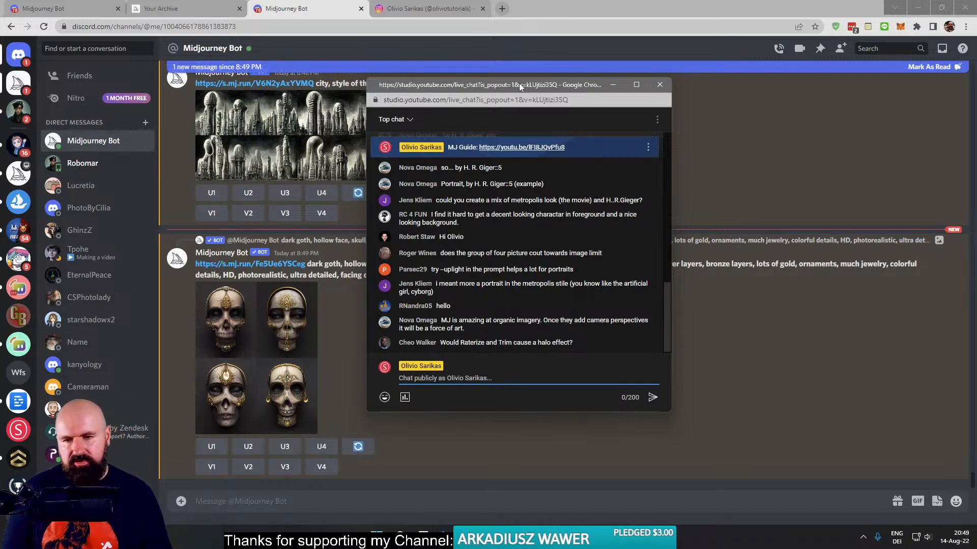
- Return to the Discord chat, compose the /imagine prompt "flower, close-up --ar 16:9", copy its text and submit it
click(319, 326)
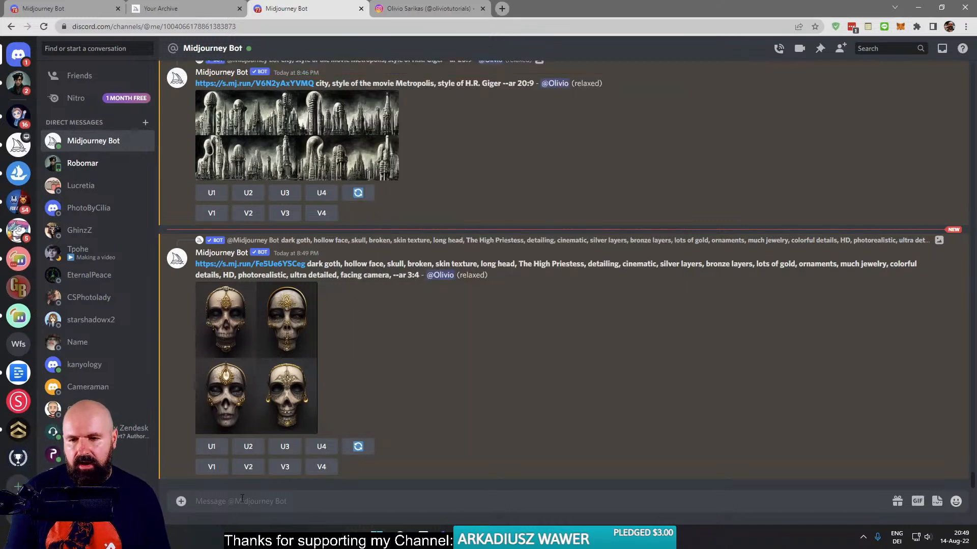
text(/imagine)
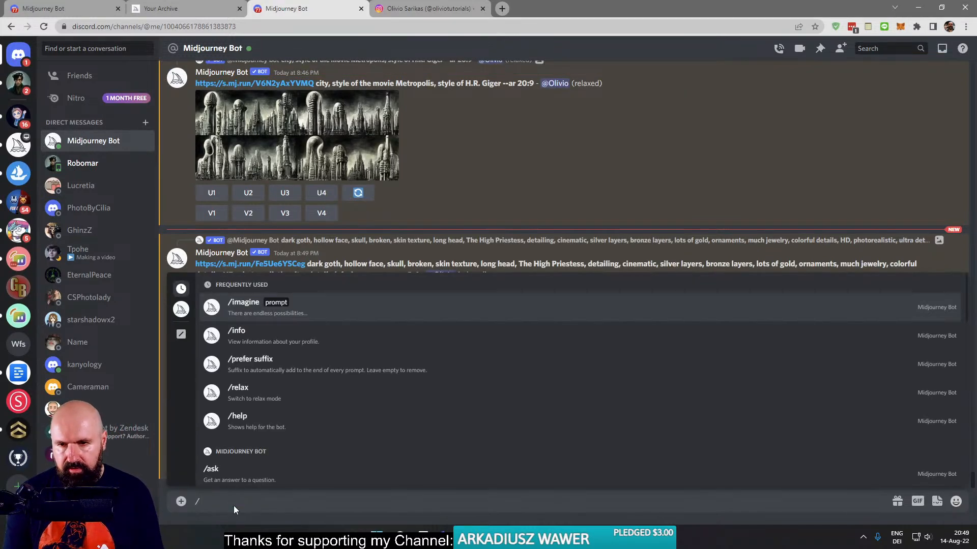
key(Return)
text(flower -)
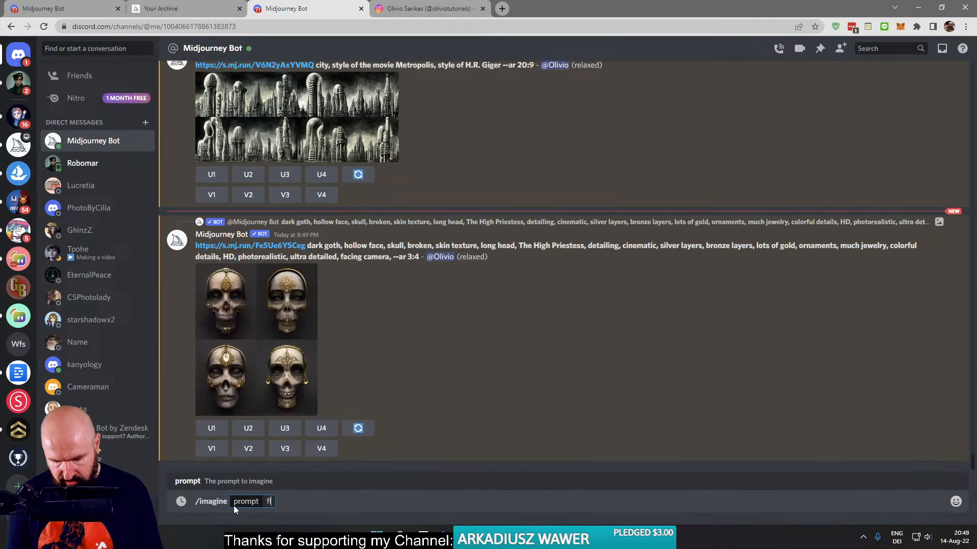
text(-ar)
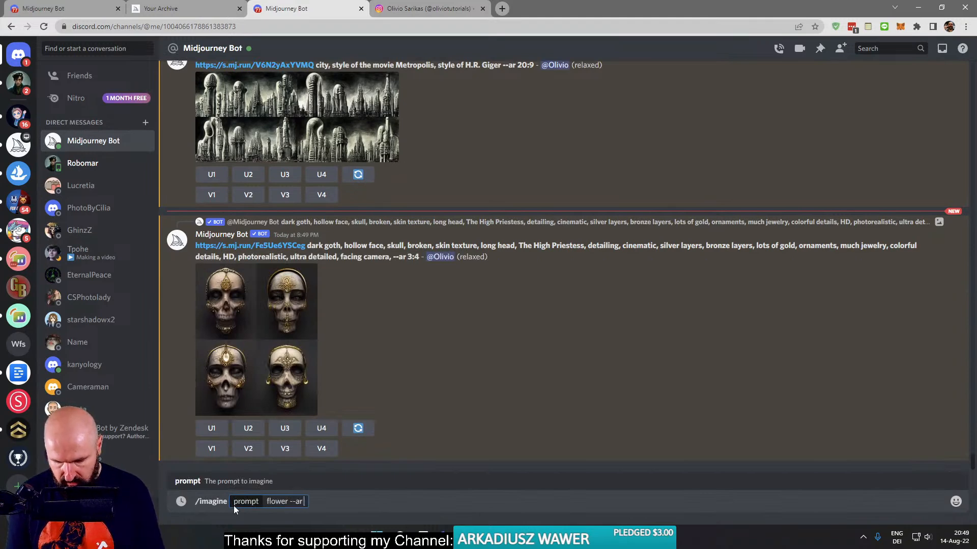
text( 16:9)
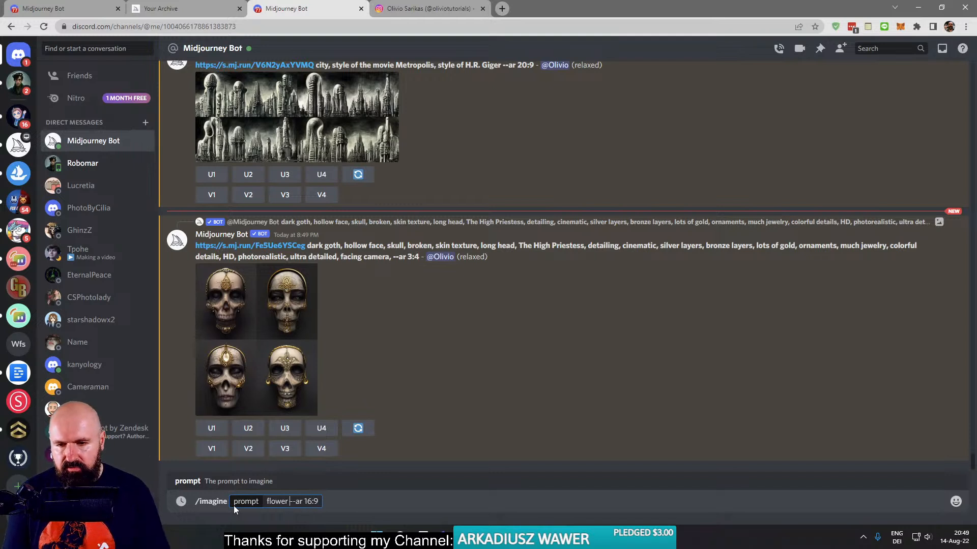
key(Left)
text(, close-up)
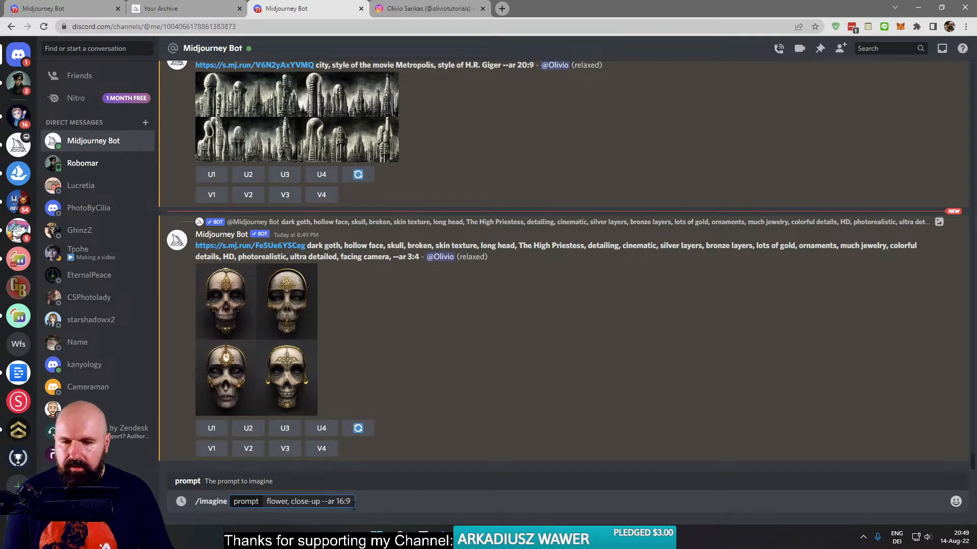
drag(351, 502, 259, 502)
key(ctrl+c)
key(Return)
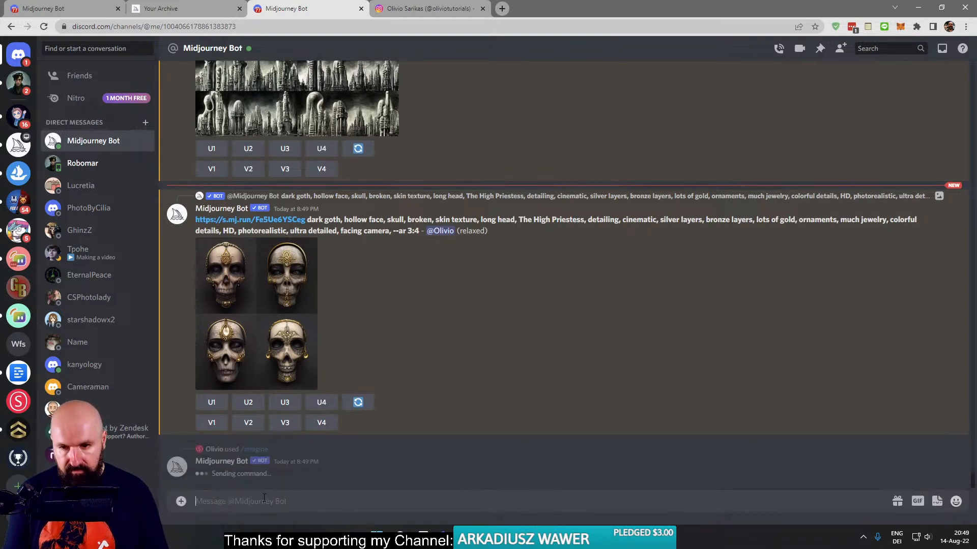
- Reuse the copied flower prompt with "close-up" replaced, submitting /imagine "flower, wide angle --ar 16:9"
text(/)
key(Return)
key(ctrl+v)
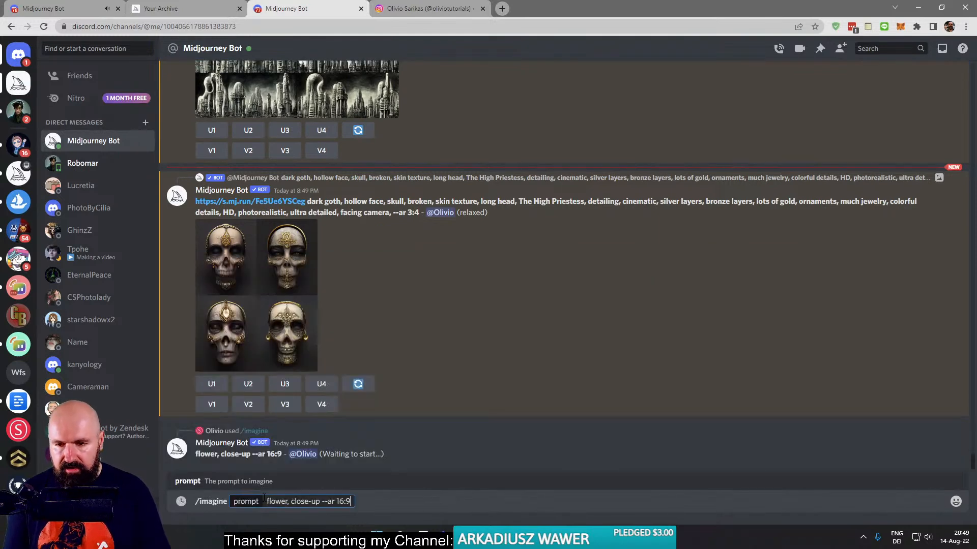
drag(321, 503, 292, 502)
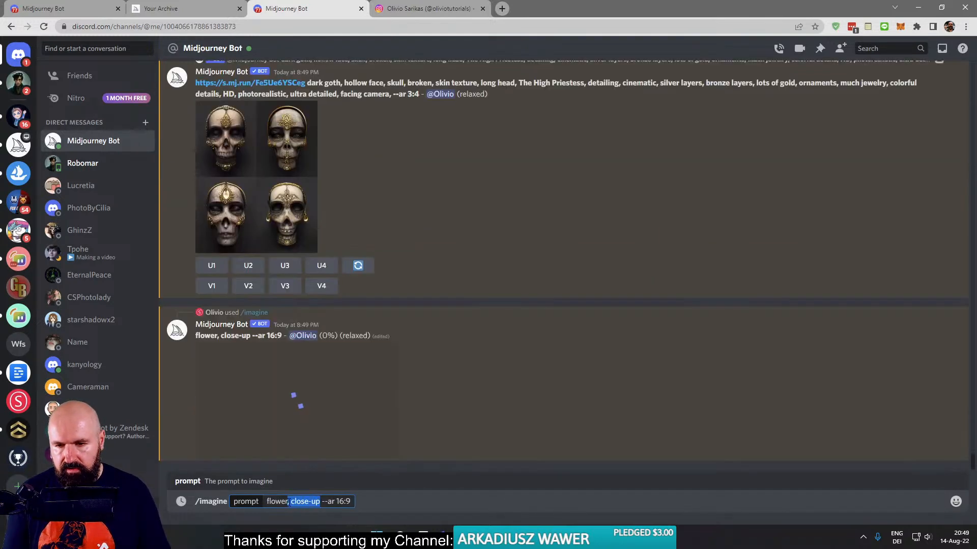
text(wide angle)
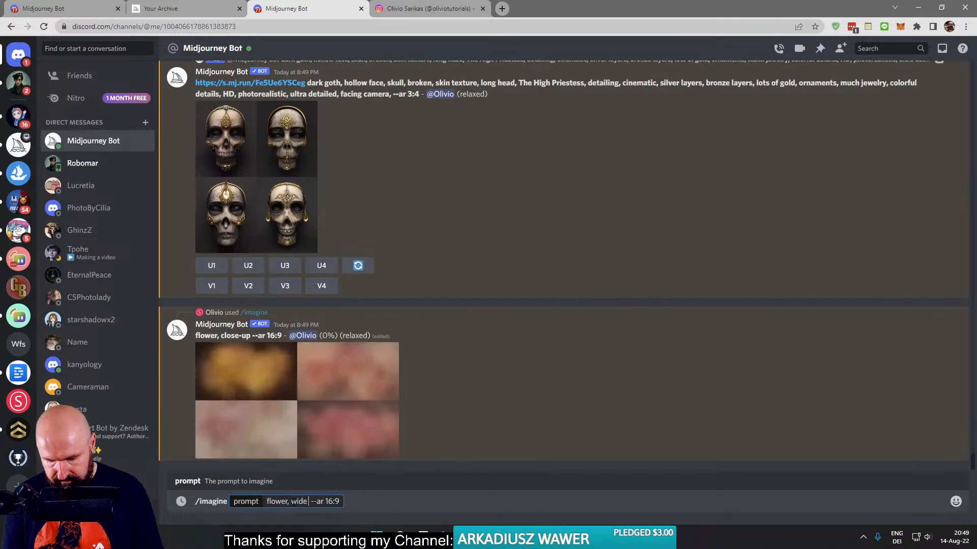
key(Return)
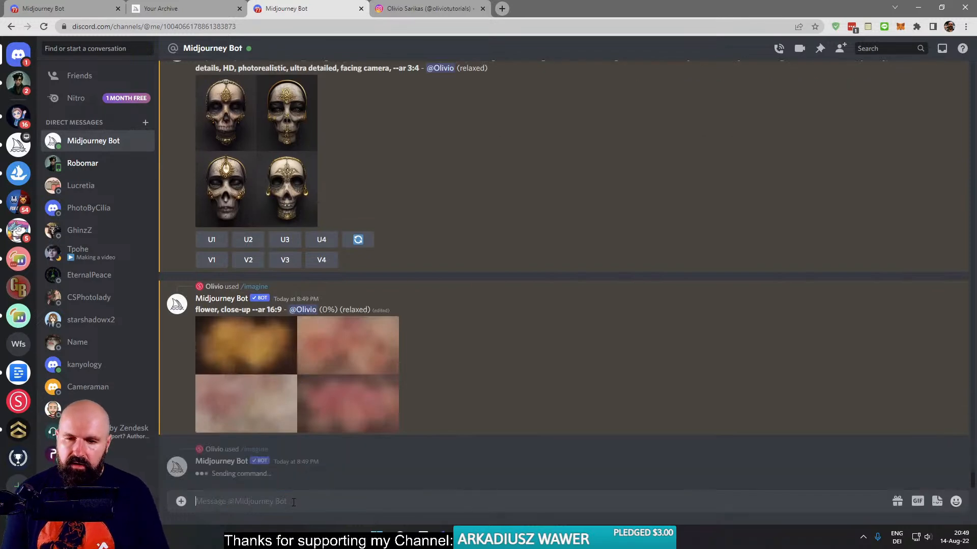
- Search Google for "angle" in a new browser tab, check the results and close that tab
click(504, 9)
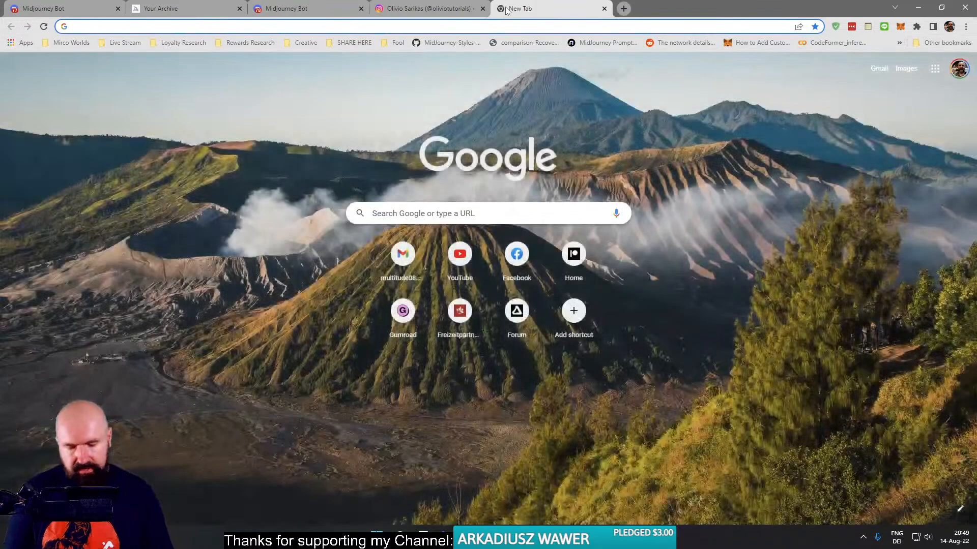
text(angle)
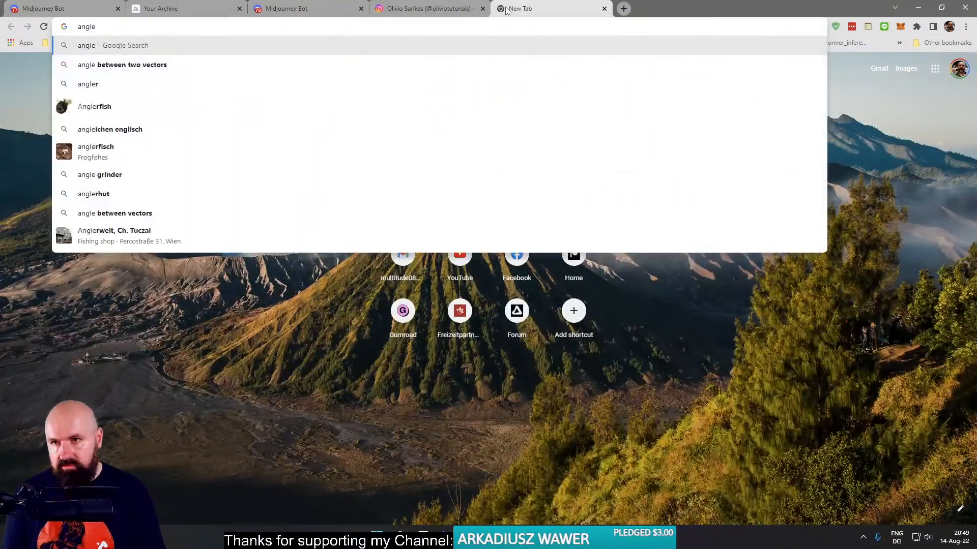
key(Return)
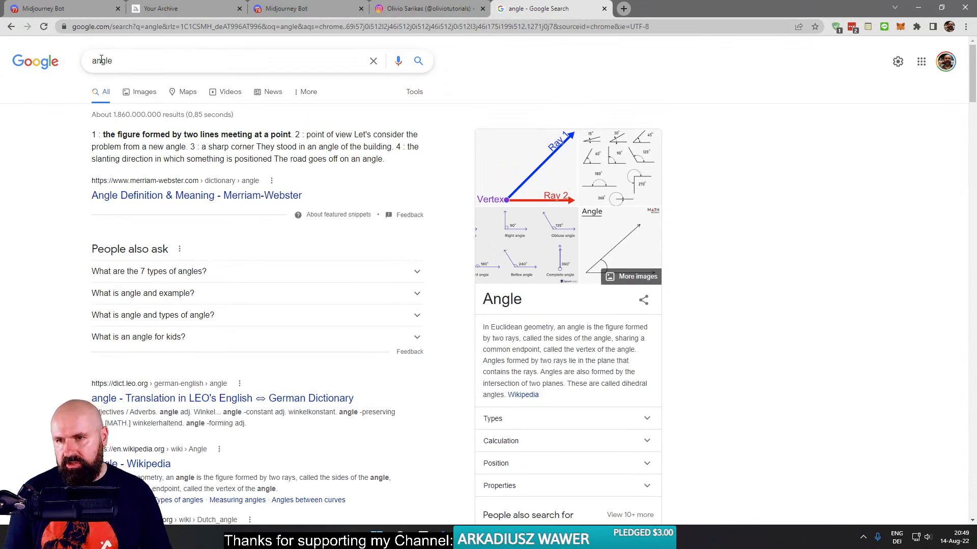
click(604, 9)
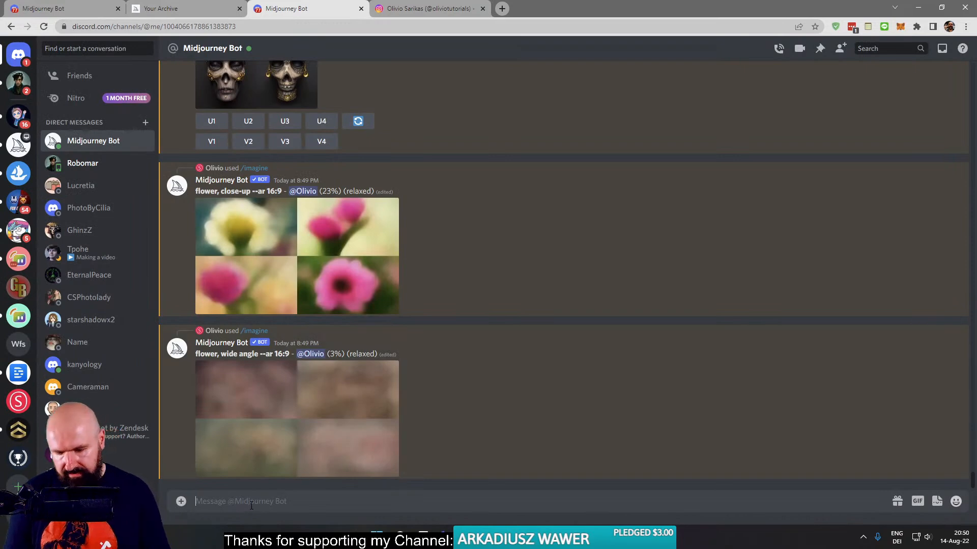
- Submit the /imagine prompt "flower, gopro --ar 16:9", made from the copied close-up prompt
text(/)
key(Return)
key(ctrl+v)
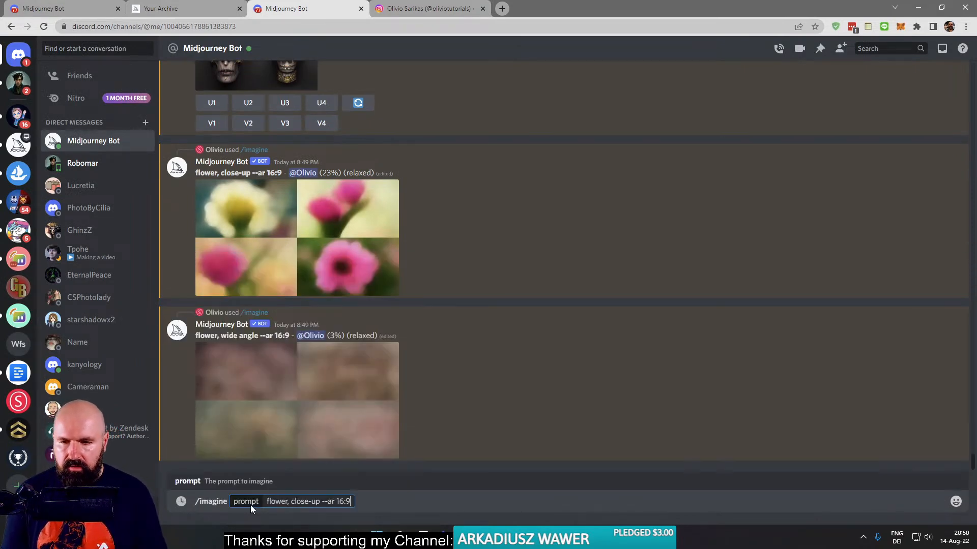
drag(320, 503, 291, 502)
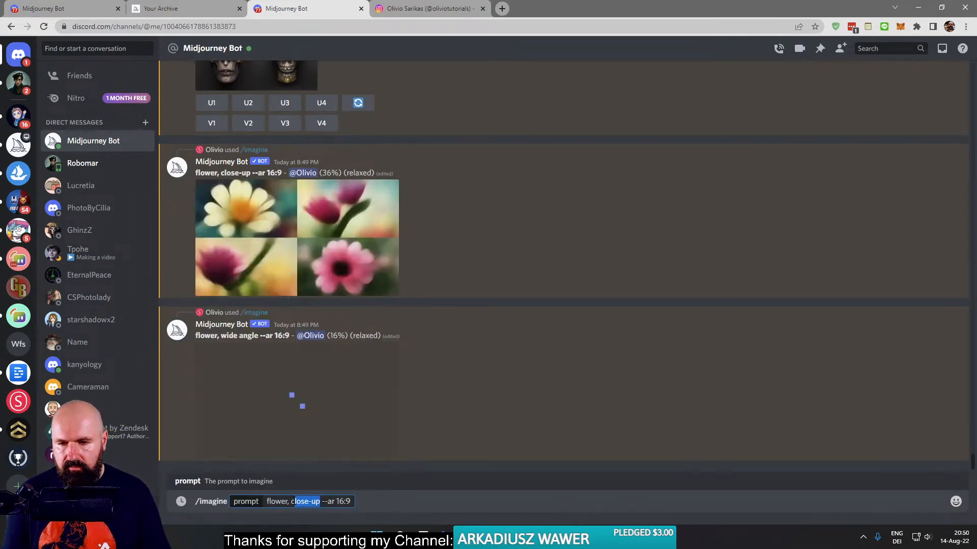
text(gopro)
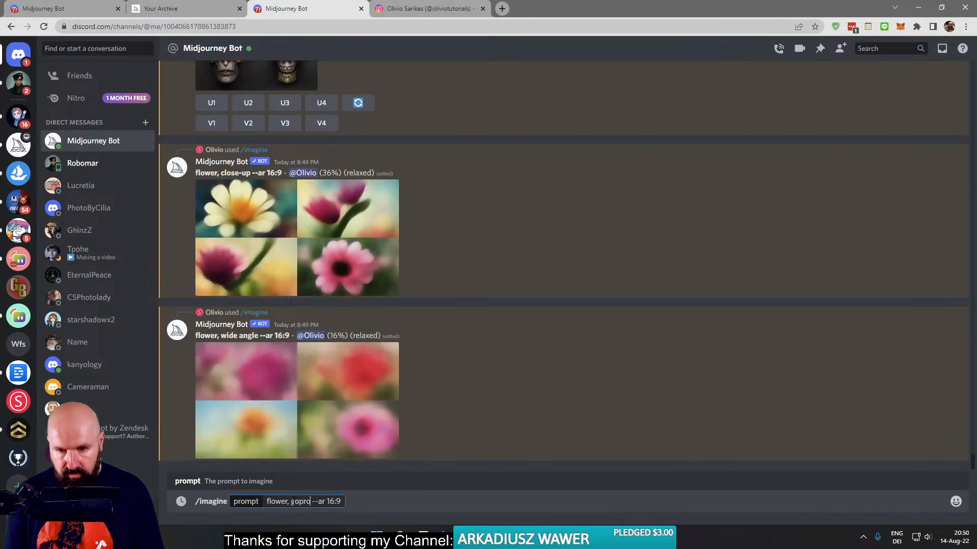
key(Return)
- Submit another variant of the copied flower prompt naming a camera model: /imagine "flower, EOS 5D --ar 16:9"
text(/)
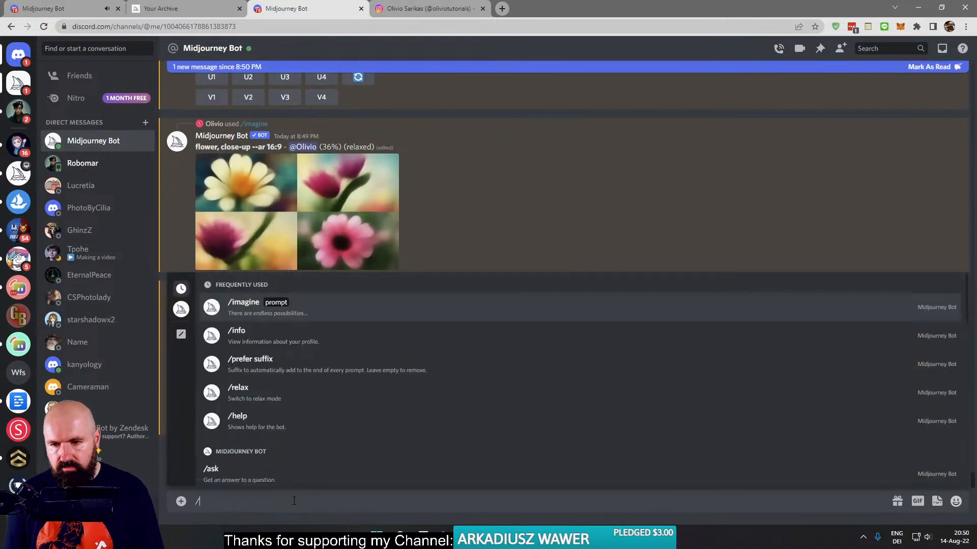
key(Return)
key(ctrl+v)
drag(320, 507, 291, 505)
text(EOS 5D)
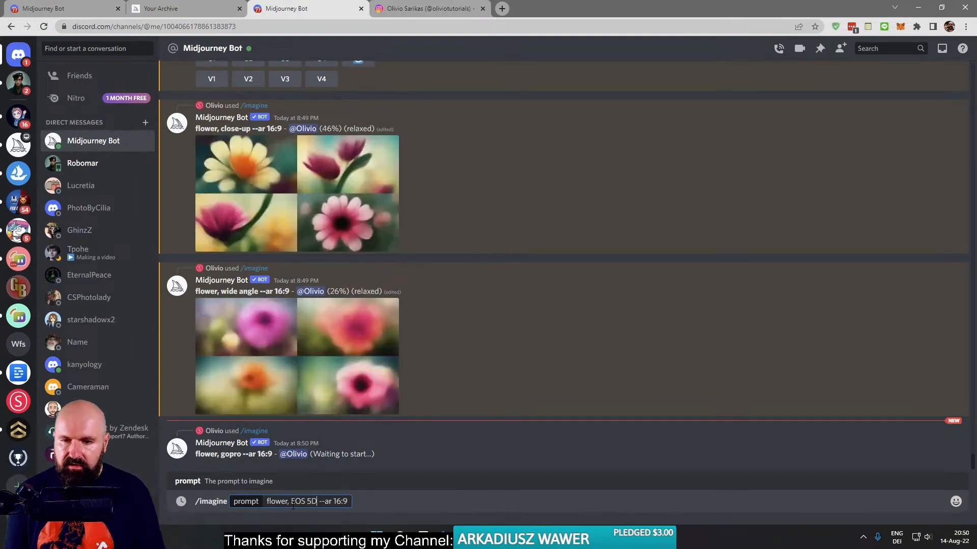
key(Return)
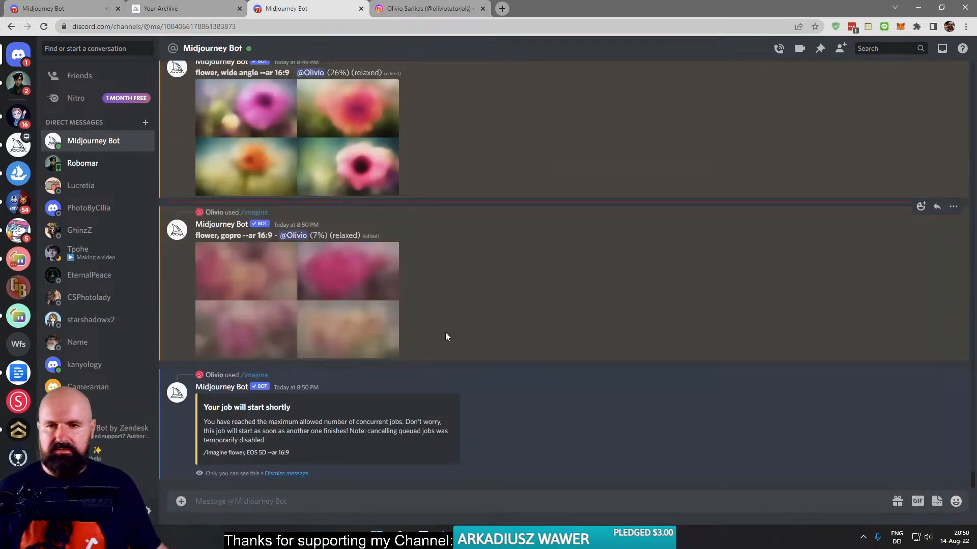
- Compose the /imagine prompt "new york street, close up --ar 16:9", copy its text and submit it
scroll(445, 339, up, 5)
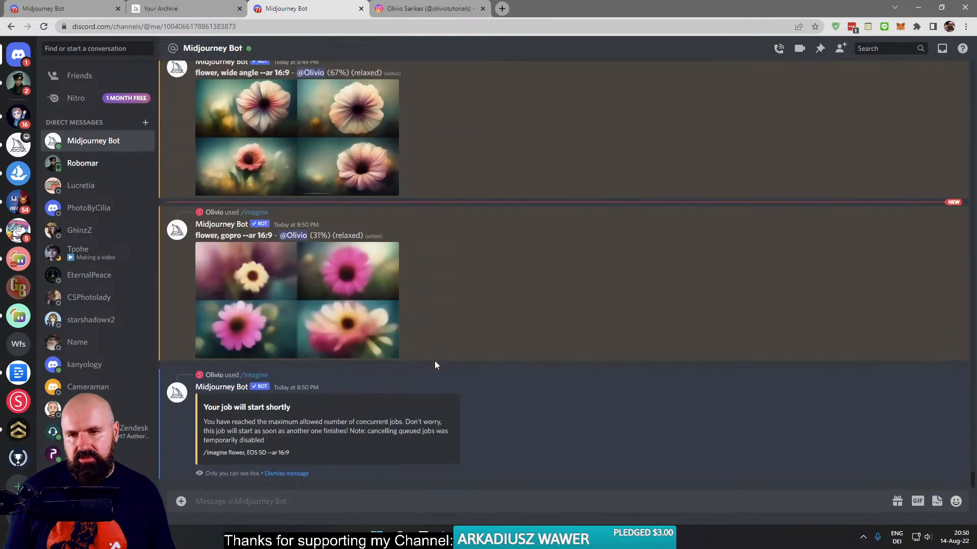
text(/)
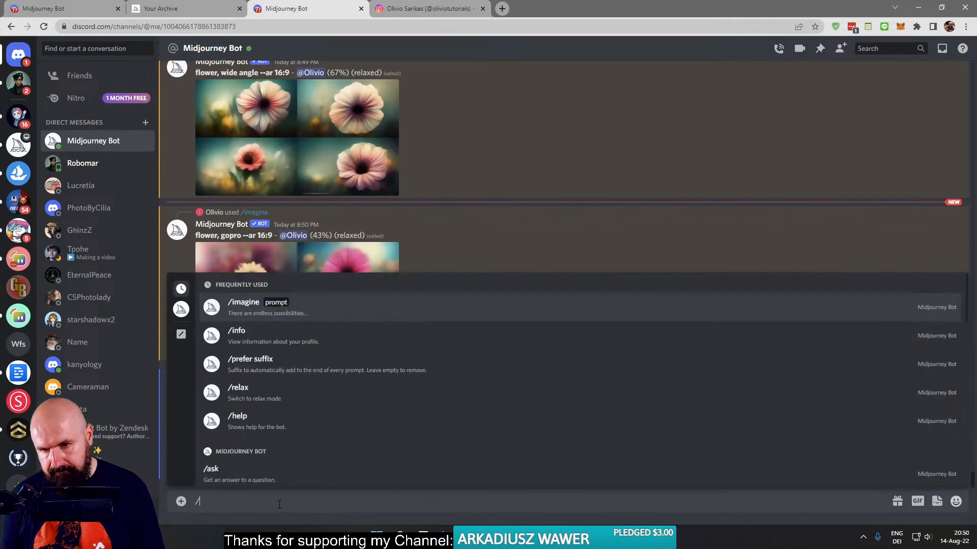
key(Tab)
text(ne)
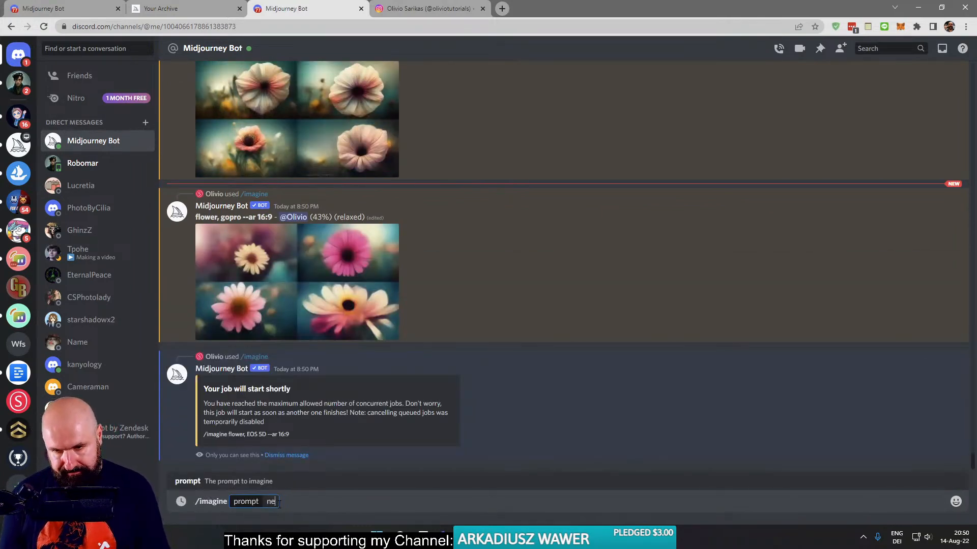
text(w york str)
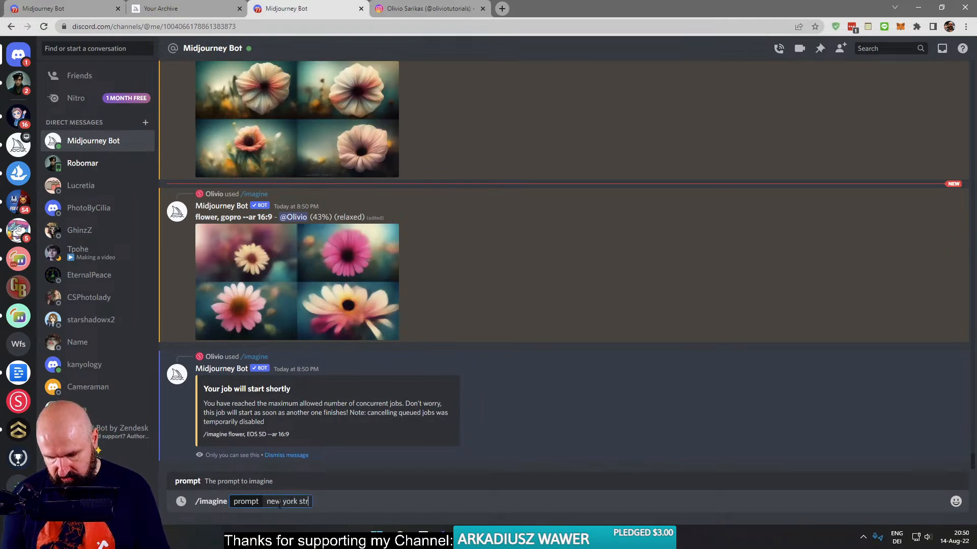
text(eet, close)
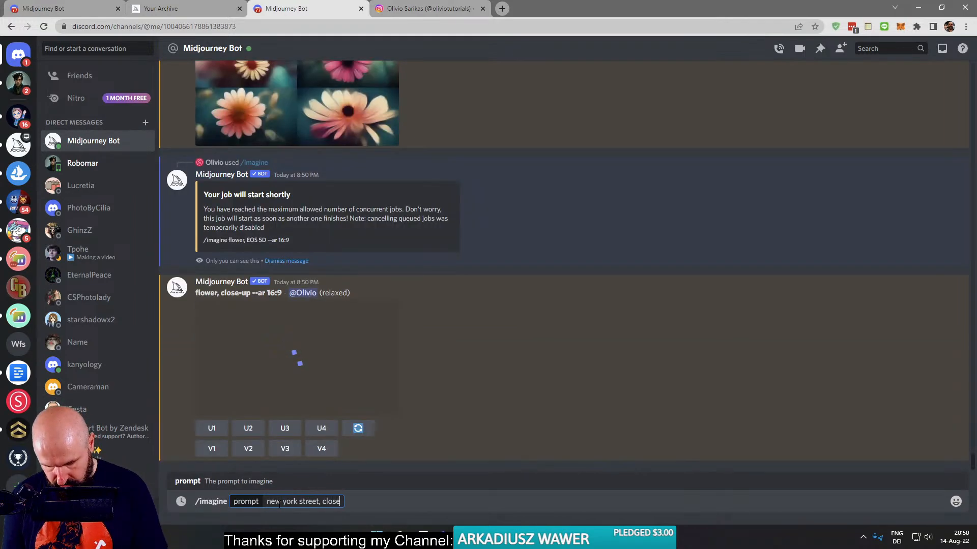
text( up --ar 16:9)
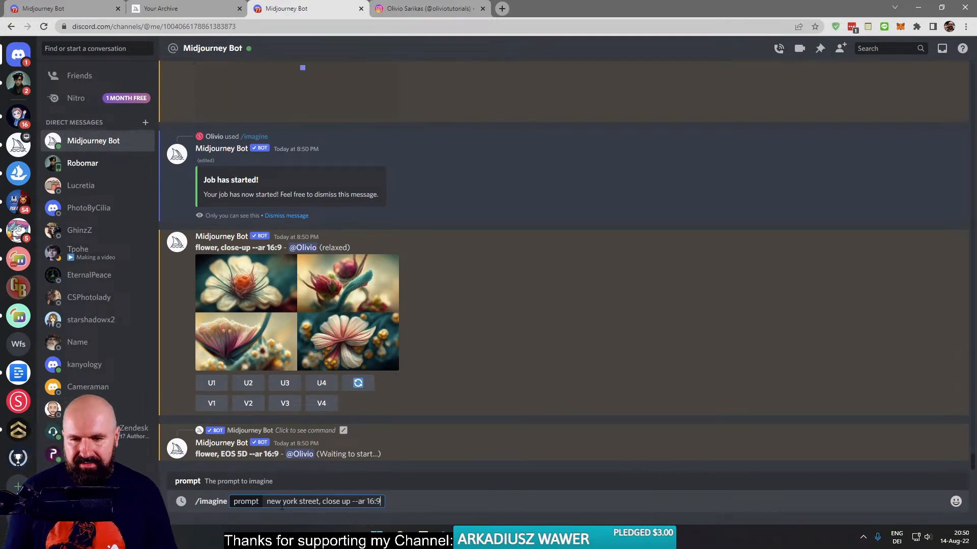
drag(266, 502, 386, 503)
key(ctrl+c)
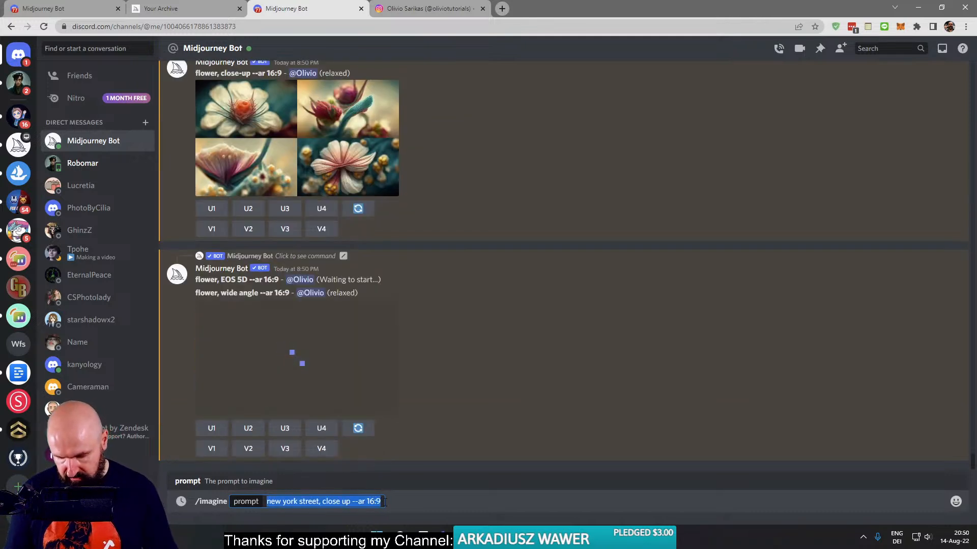
key(Return)
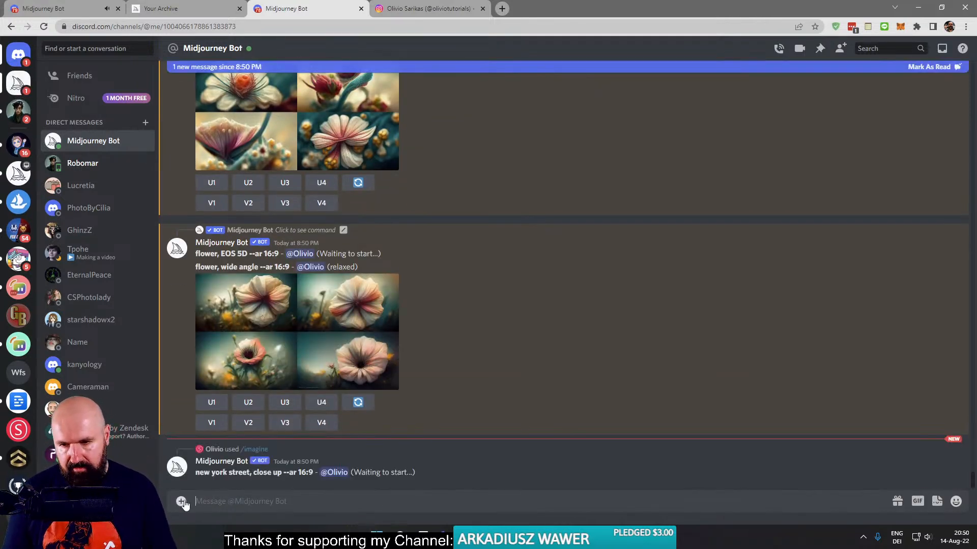
- Reuse the copied street prompt with "close up" replaced, submitting /imagine "new york street, wide angle lens --ar 16:9"
text(/)
key(Return)
key(ctrl+v)
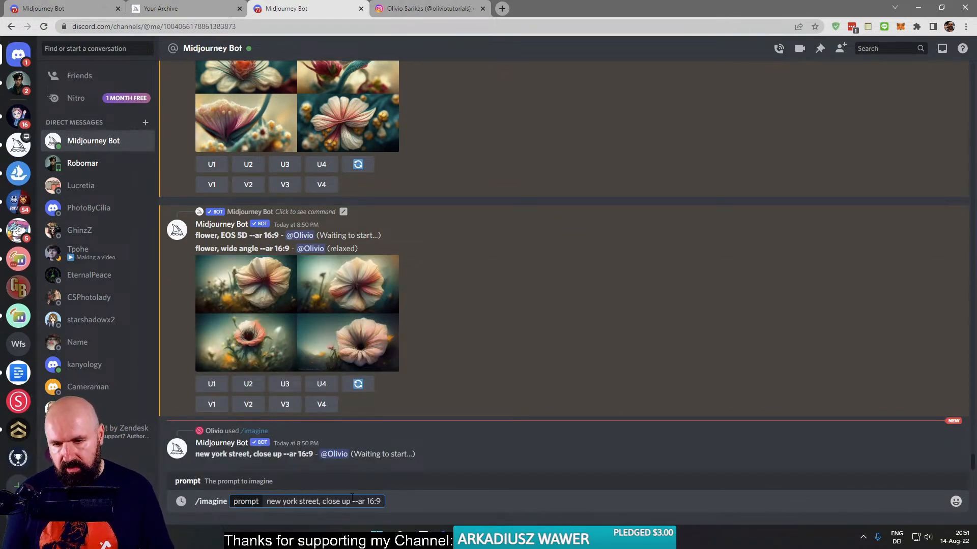
drag(351, 502, 325, 507)
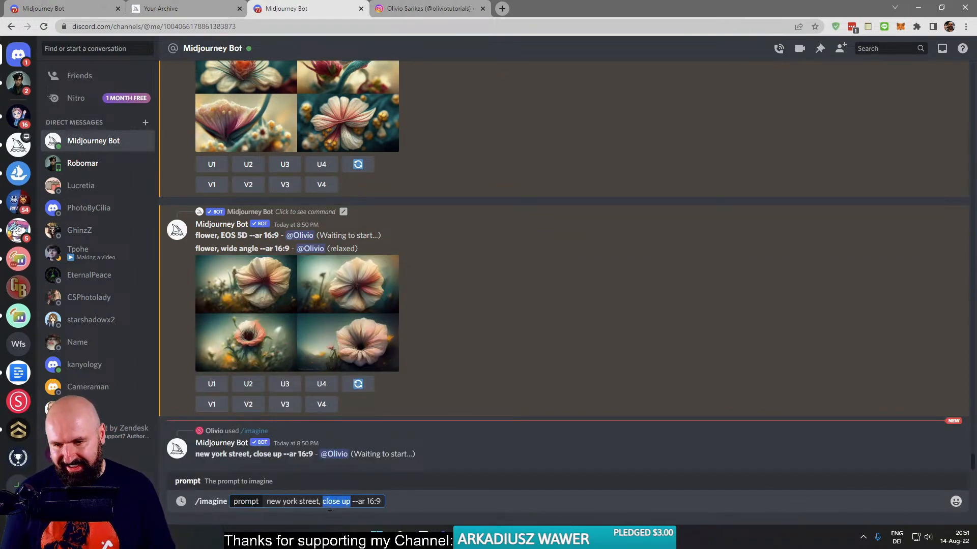
text(winde)
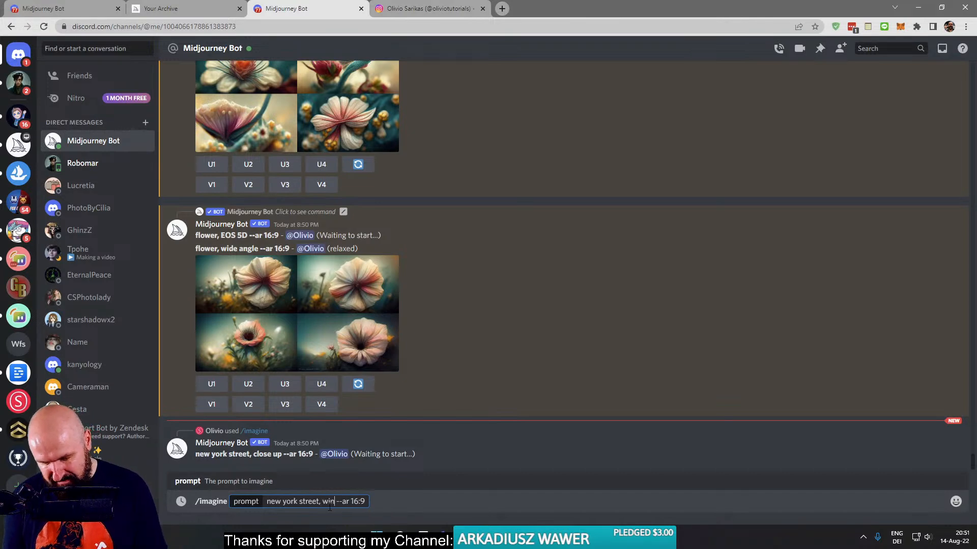
key(BackSpace)
key(BackSpace)
key(BackSpace)
text(de)
text( angle len)
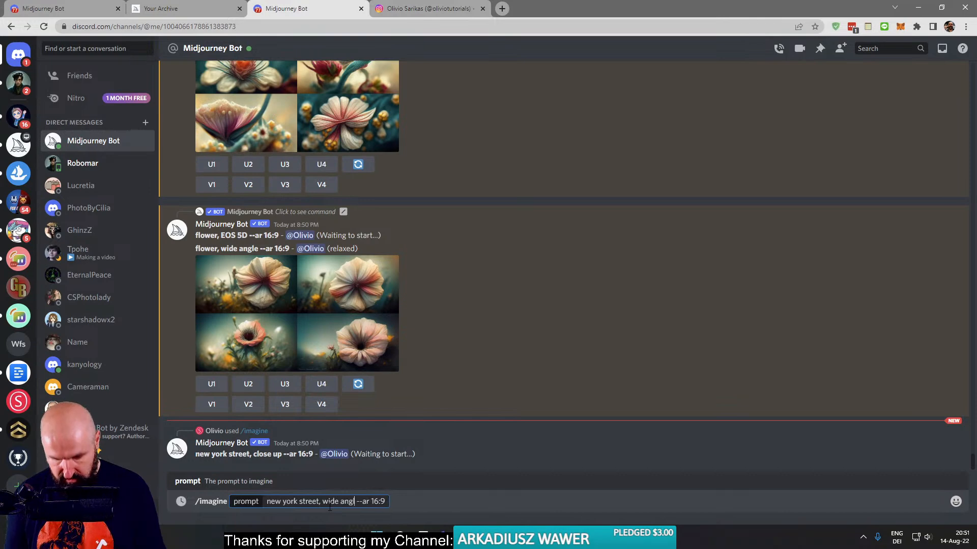
text(s)
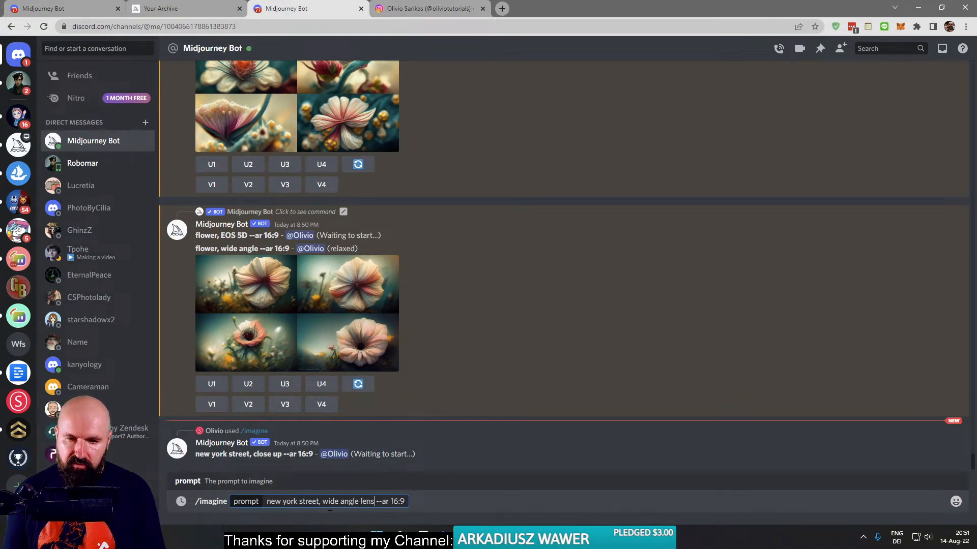
key(Return)
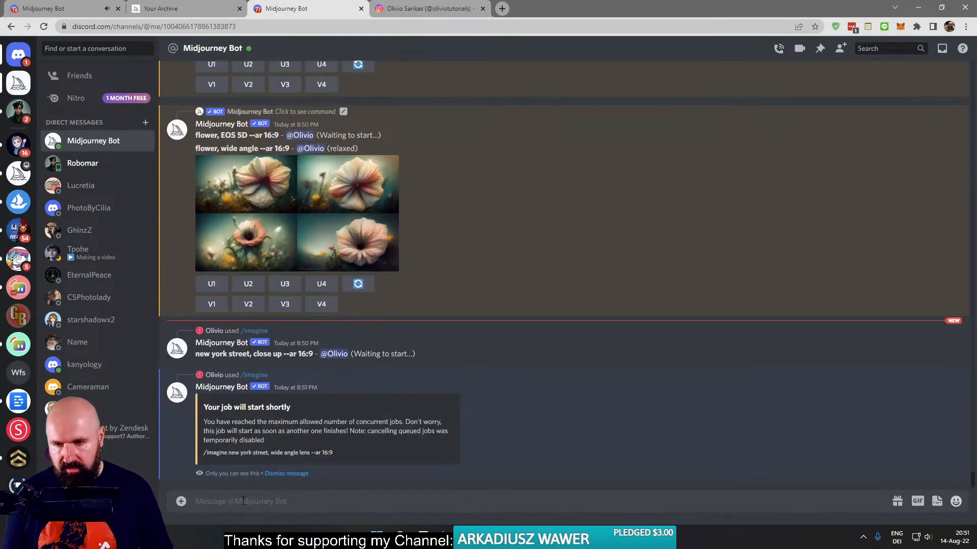
text(/)
key(ctrl+v)
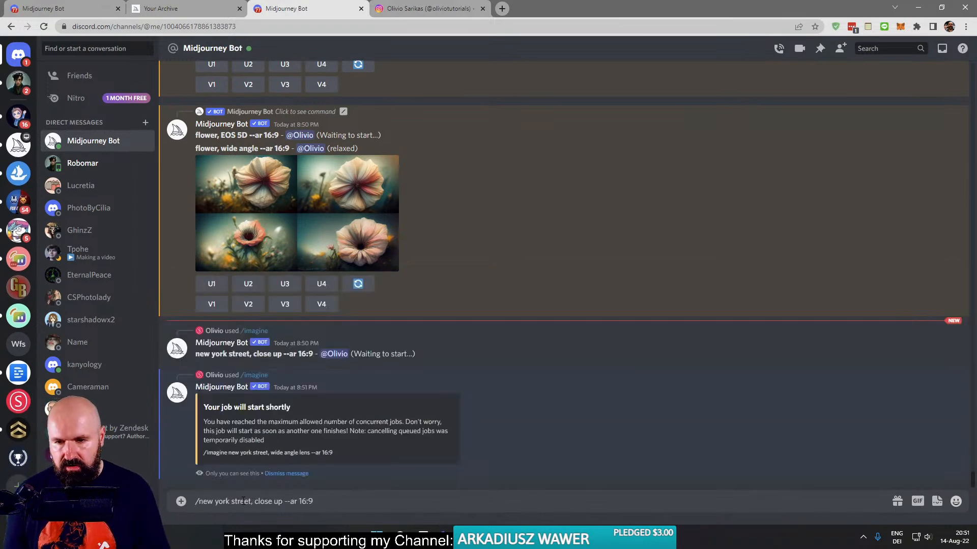
key(BackSpace)
key(BackSpace)
key(BackSpace)
key(BackSpace)
key(BackSpace)
key(BackSpace)
key(BackSpace)
key(BackSpace)
key(BackSpace)
key(BackSpace)
key(BackSpace)
key(BackSpace)
key(BackSpace)
key(BackSpace)
key(BackSpace)
key(BackSpace)
key(BackSpace)
key(BackSpace)
key(BackSpace)
key(BackSpace)
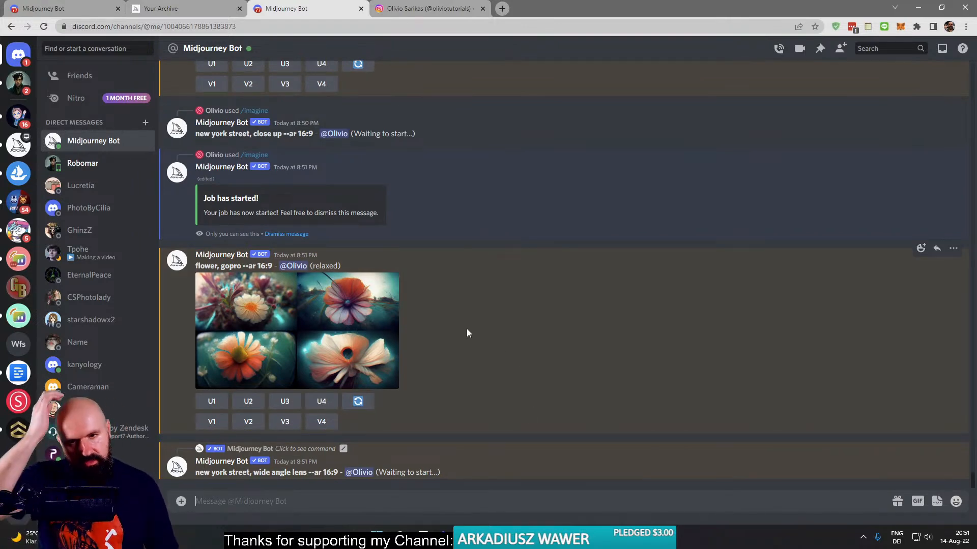
- Enlarge the "flower, close-up --ar 16:9" image grid to examine its four results, and close the preview
scroll(443, 327, up, 6)
scroll(443, 327, up, 1)
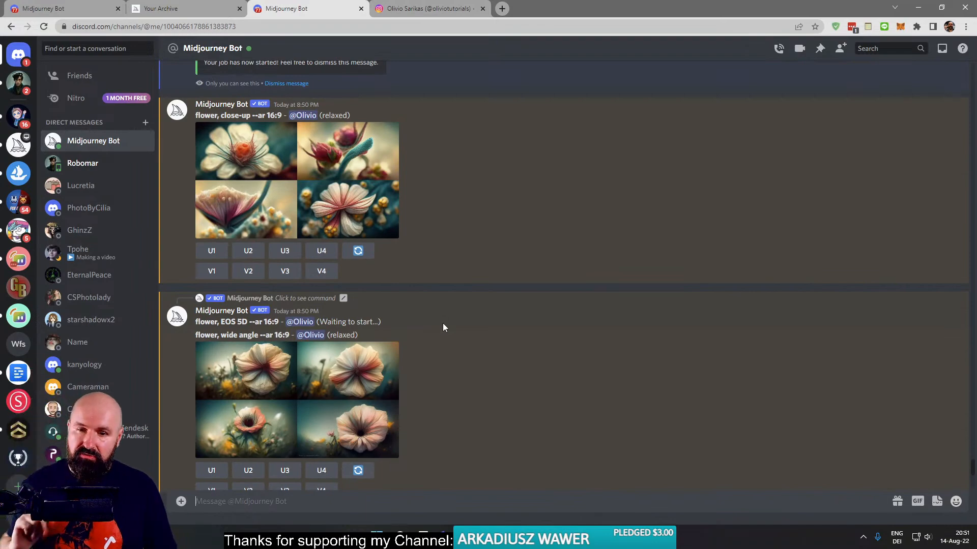
click(290, 182)
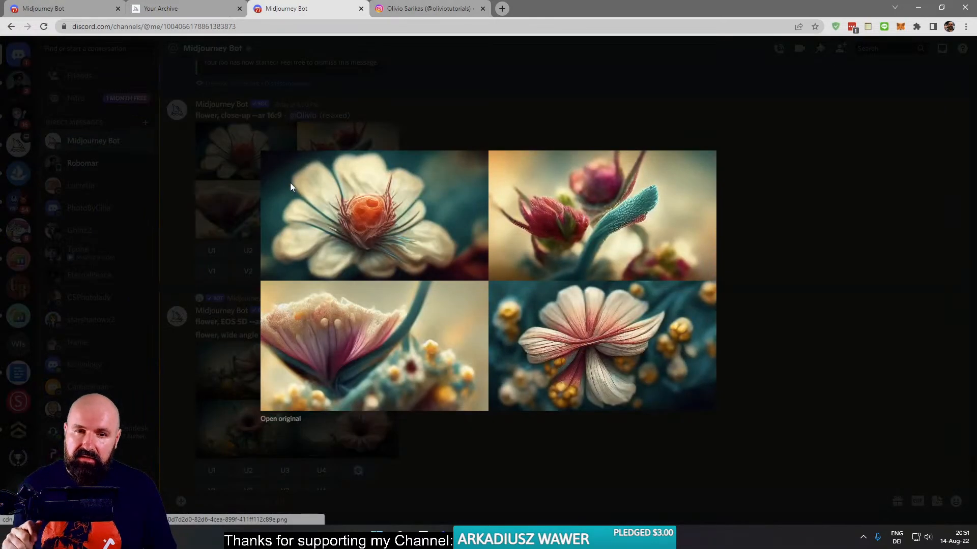
click(249, 188)
click(248, 188)
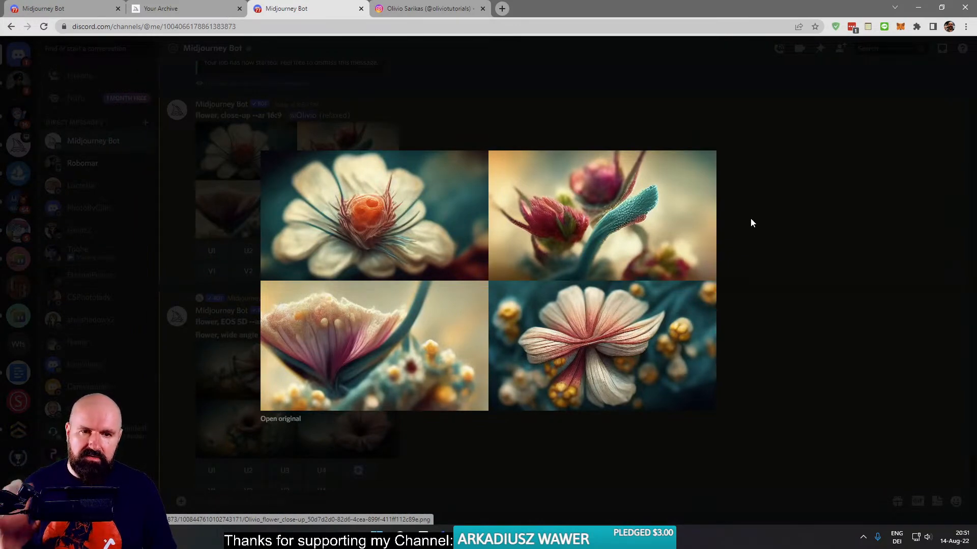
click(781, 219)
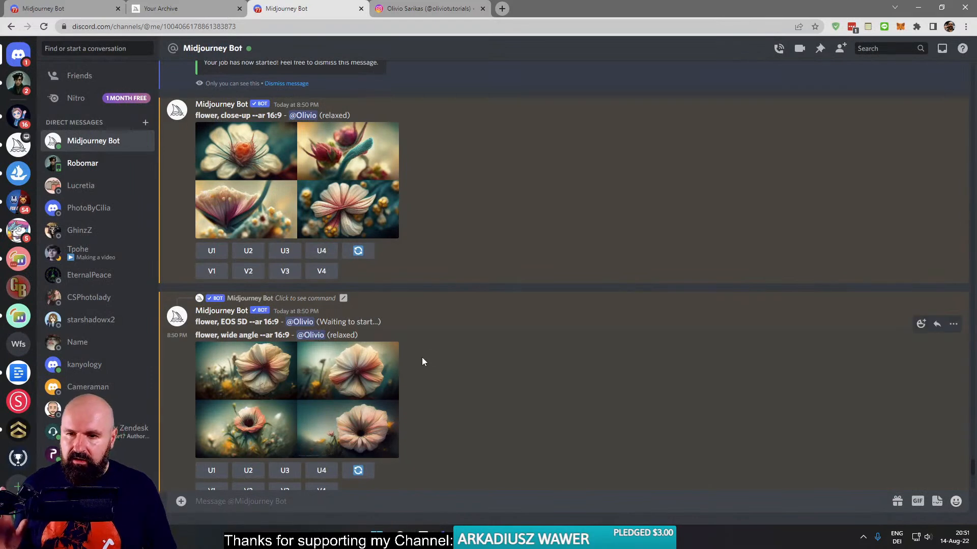
- Dismiss the job-started notice above the "flower, close-up" result
scroll(422, 361, up, 5)
scroll(285, 300, down, 1)
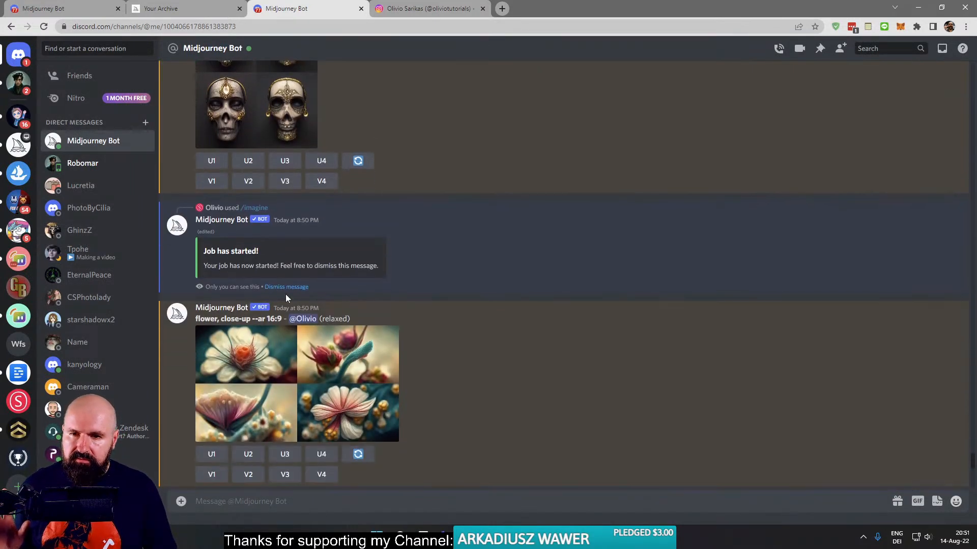
click(286, 288)
- Find the "flower, wide angle --ar 16:9" grid, enlarge it to compare with the close-up results, and close the preview
scroll(350, 402, down, 4)
scroll(350, 401, down, 5)
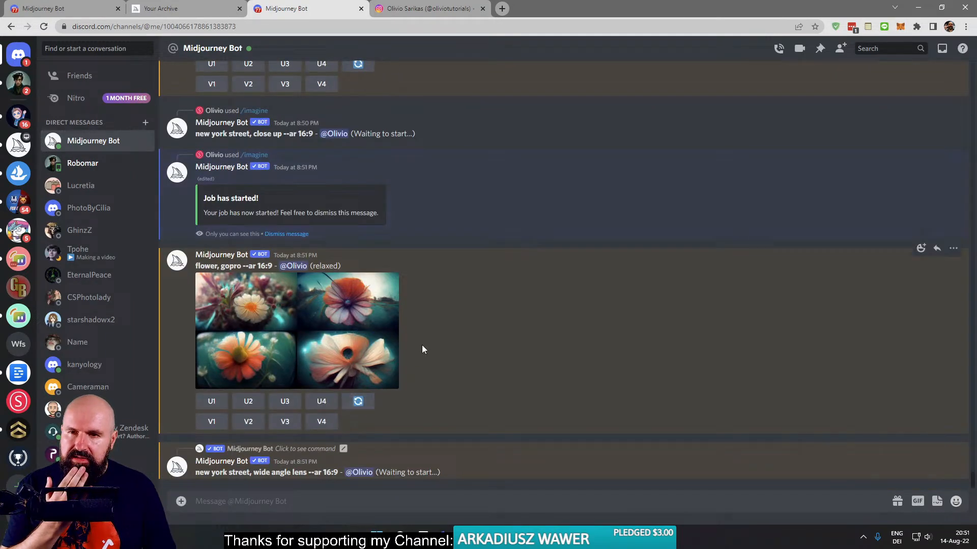
scroll(414, 359, up, 5)
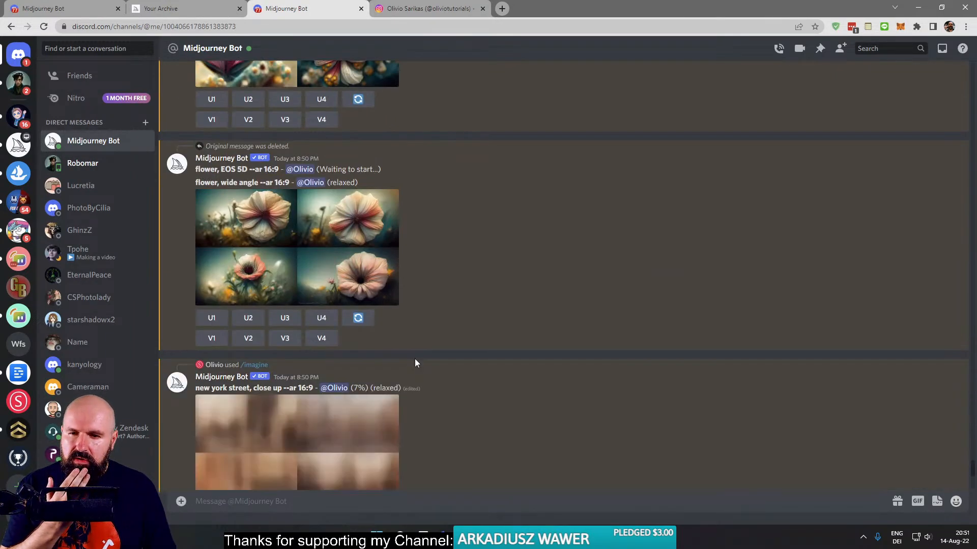
scroll(414, 359, up, 10)
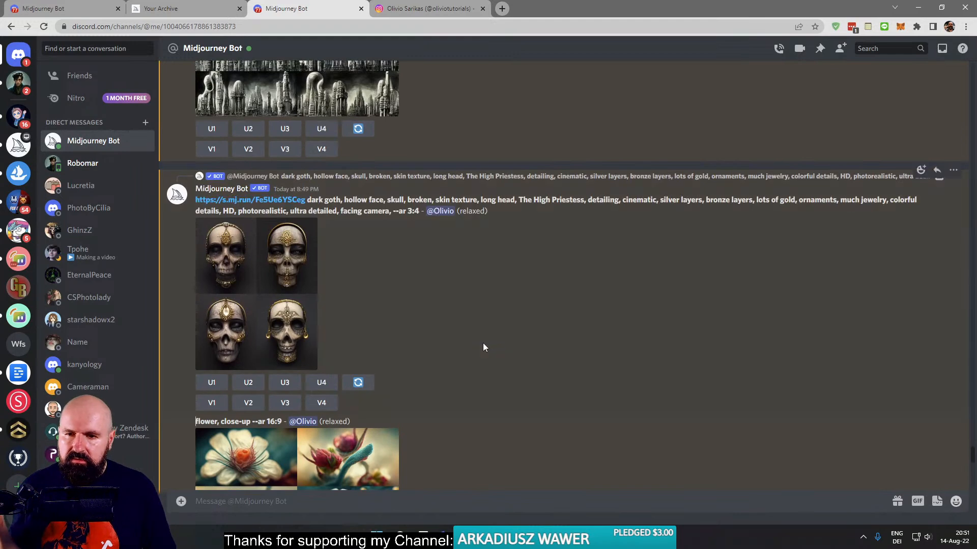
scroll(483, 348, down, 5)
scroll(481, 346, down, 3)
click(275, 315)
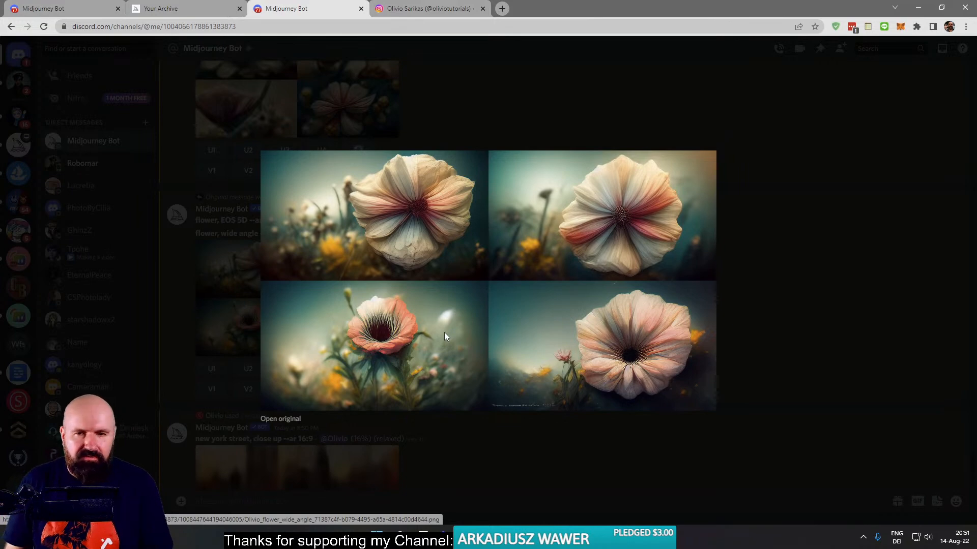
click(777, 322)
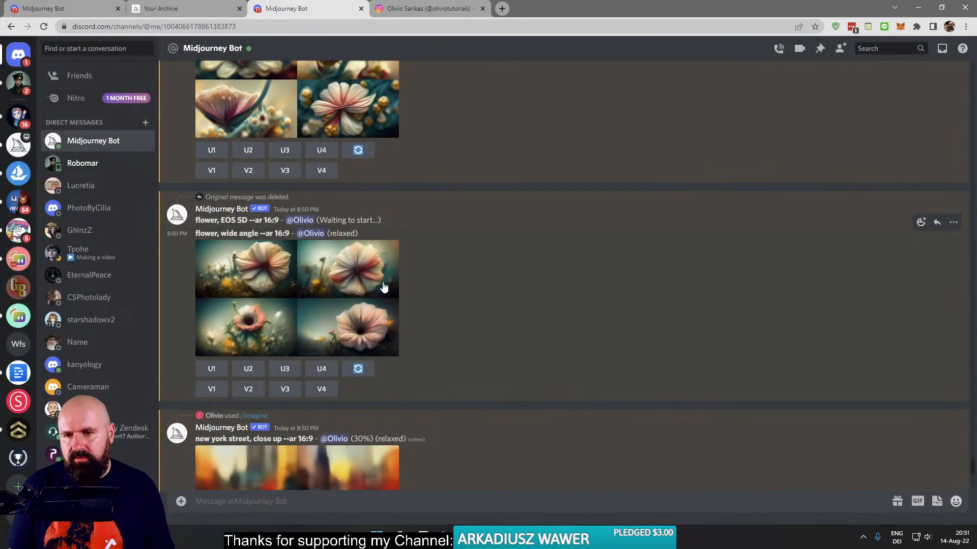
- Check the flower and New York street renders, enlarge the "flower, gopro --ar 16:9" grid for its lens look, and close it
scroll(381, 281, up, 5)
scroll(382, 289, down, 5)
scroll(435, 289, down, 2)
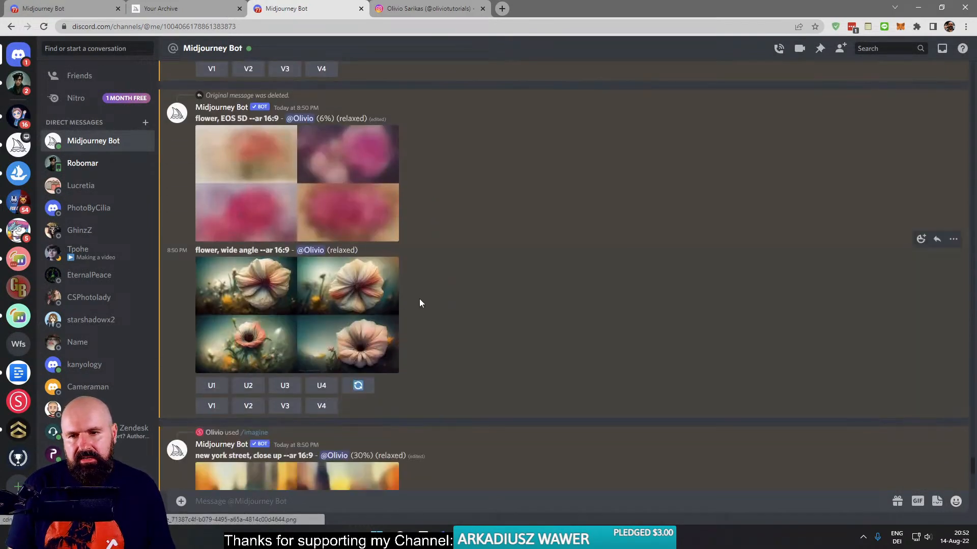
scroll(420, 300, up, 3)
scroll(420, 301, down, 6)
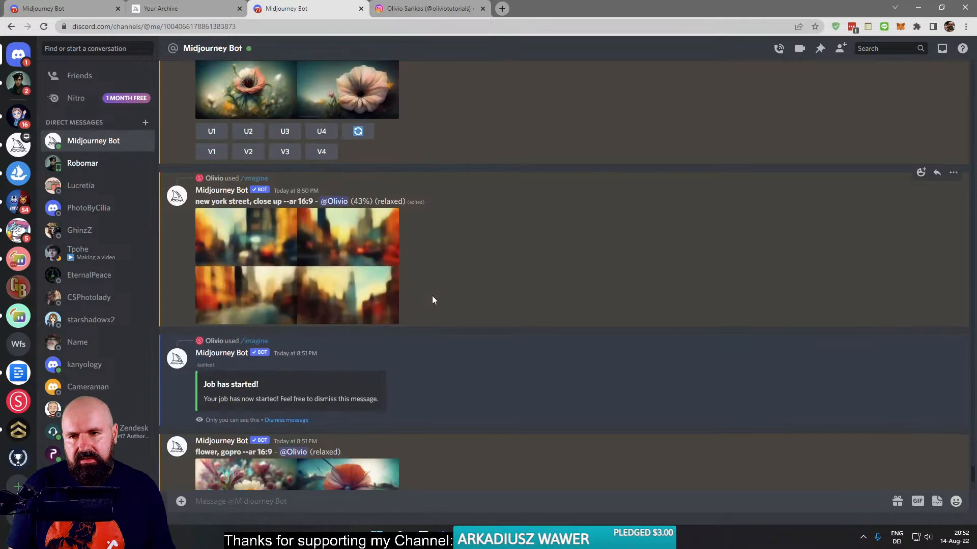
scroll(432, 297, down, 3)
click(369, 309)
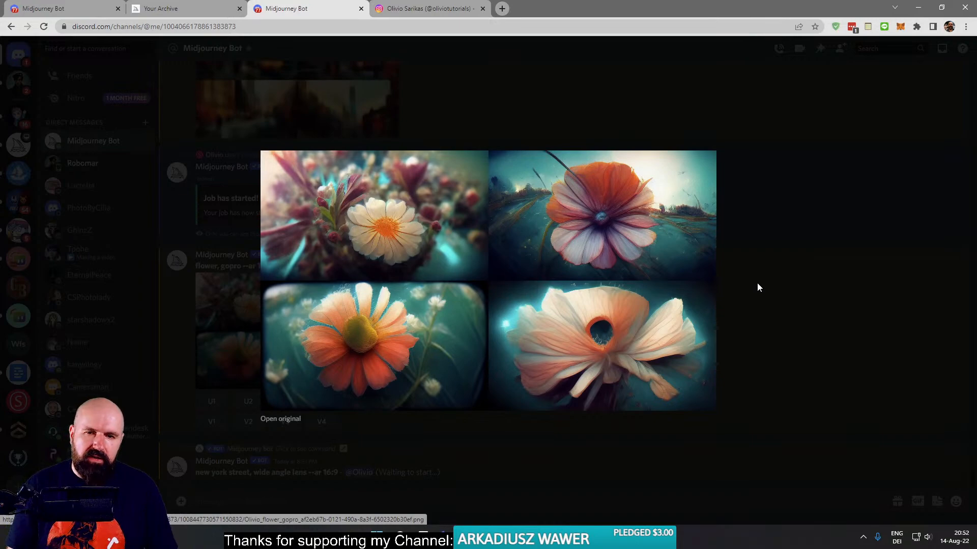
click(767, 246)
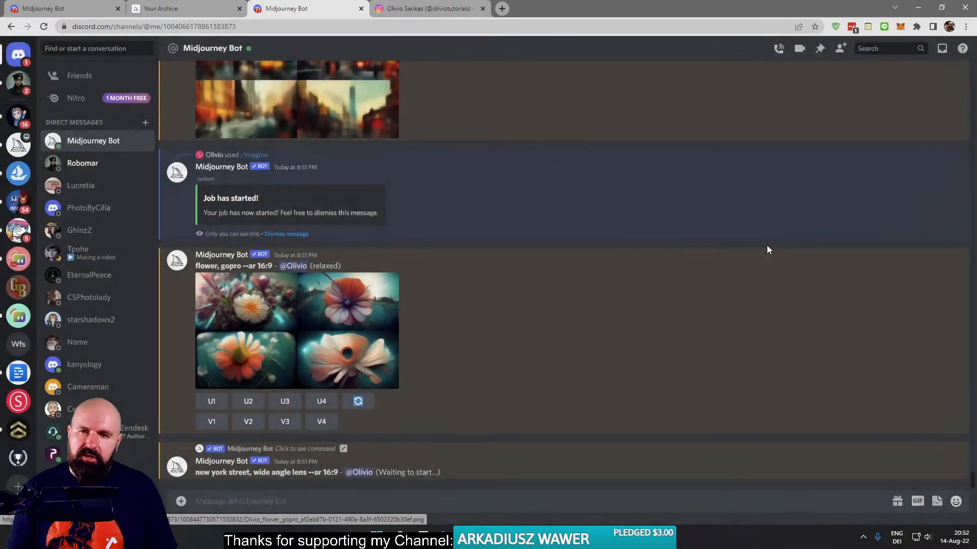
- Reuse the copied street prompt with "close up" replaced, submitting /imagine "new york street, gopro --ar 16:9"
scroll(662, 266, up, 4)
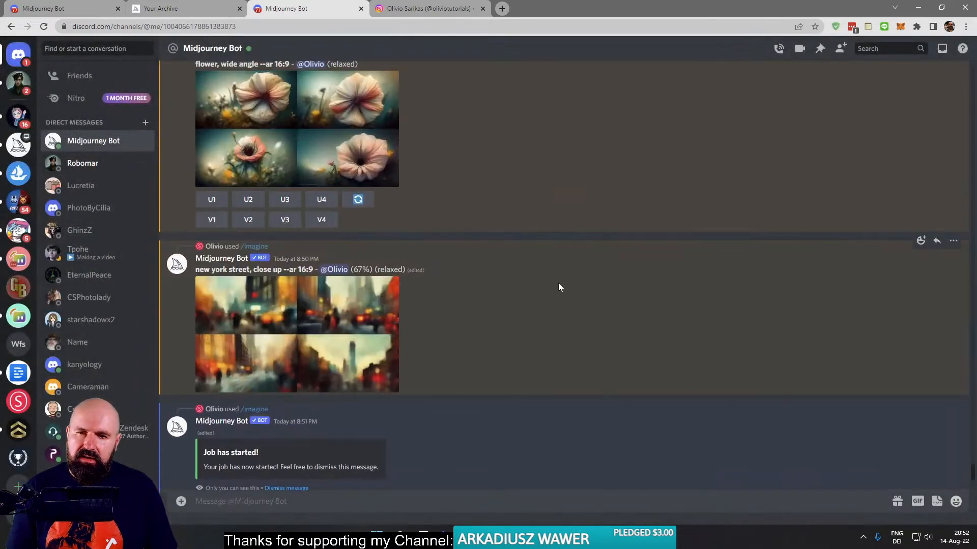
scroll(482, 326, down, 4)
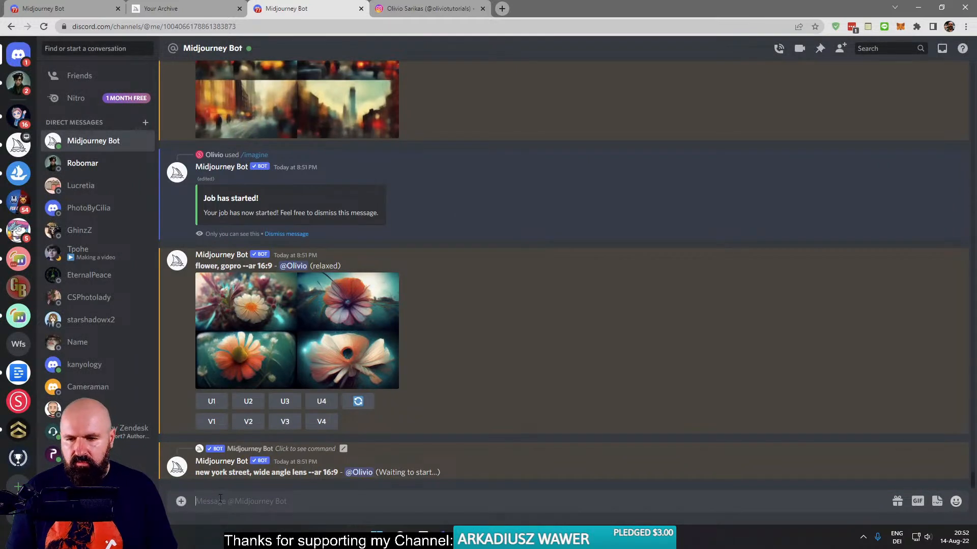
text(/)
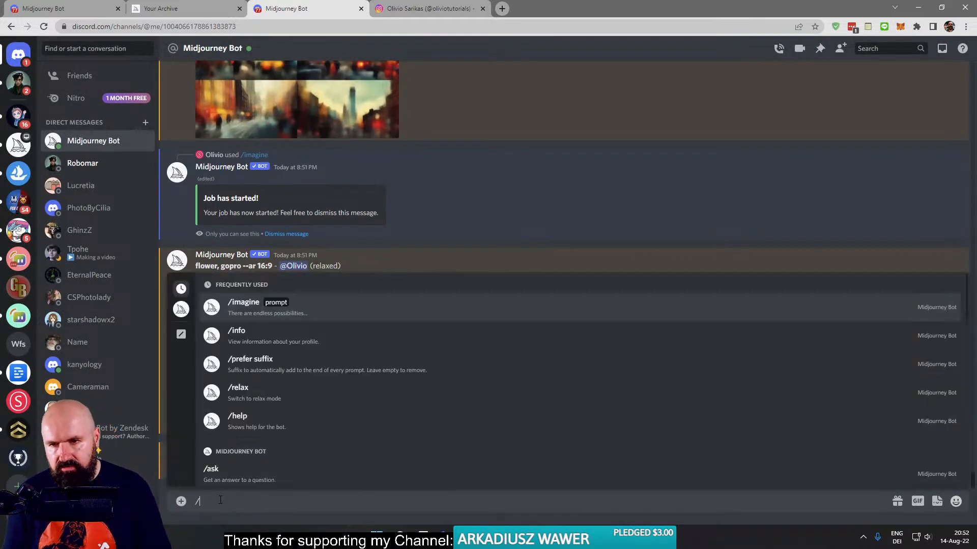
key(Return)
text(new york street, close up --ar 16:9)
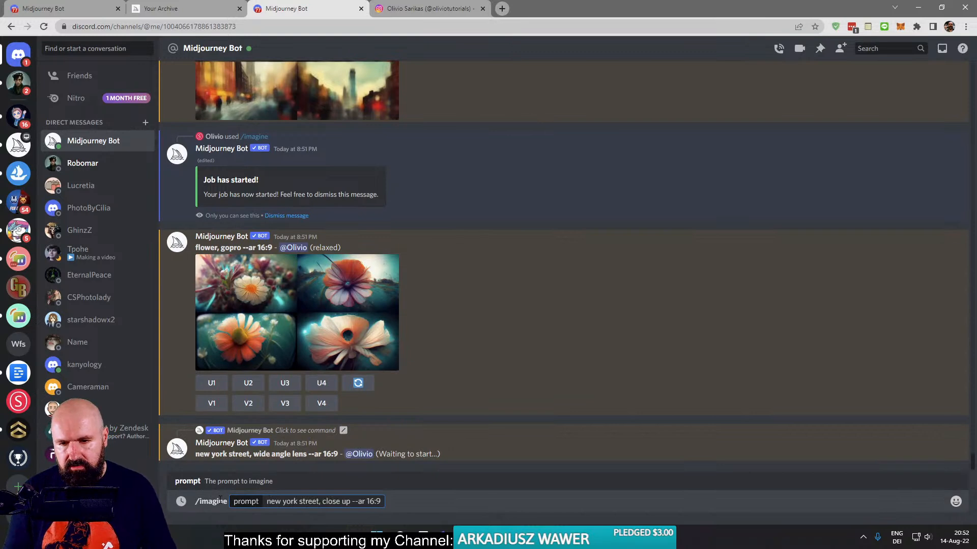
drag(351, 503, 323, 503)
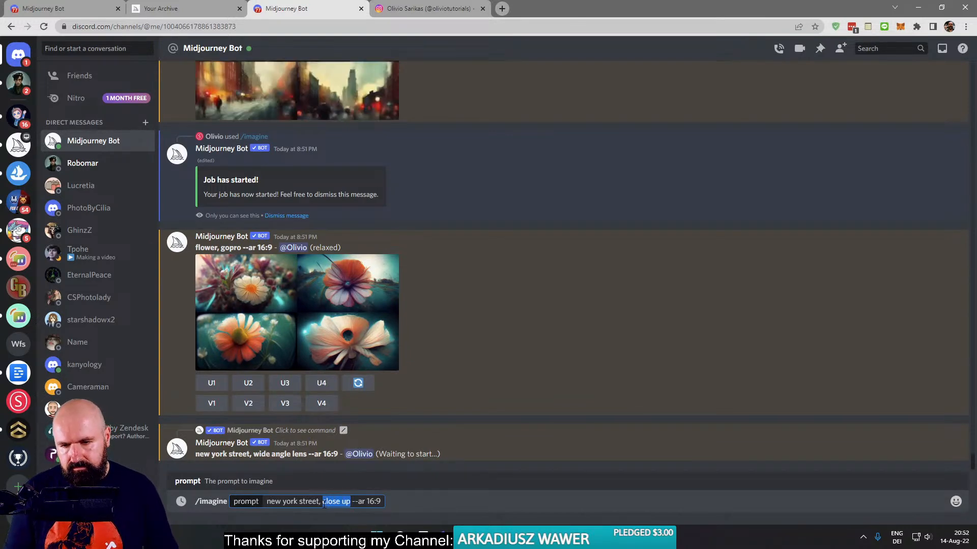
text(gopro)
key(Return)
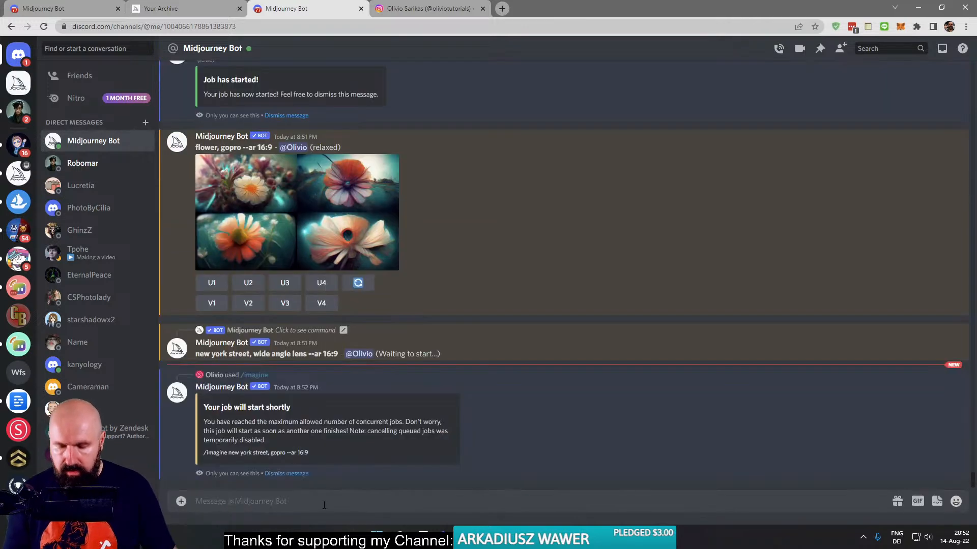
- Submit a camera-model variant of the copied street prompt: /imagine "new york street, EOS 5D --ar 16:9"
text(/)
key(Tab)
text(new york street, close up --ar 16:9)
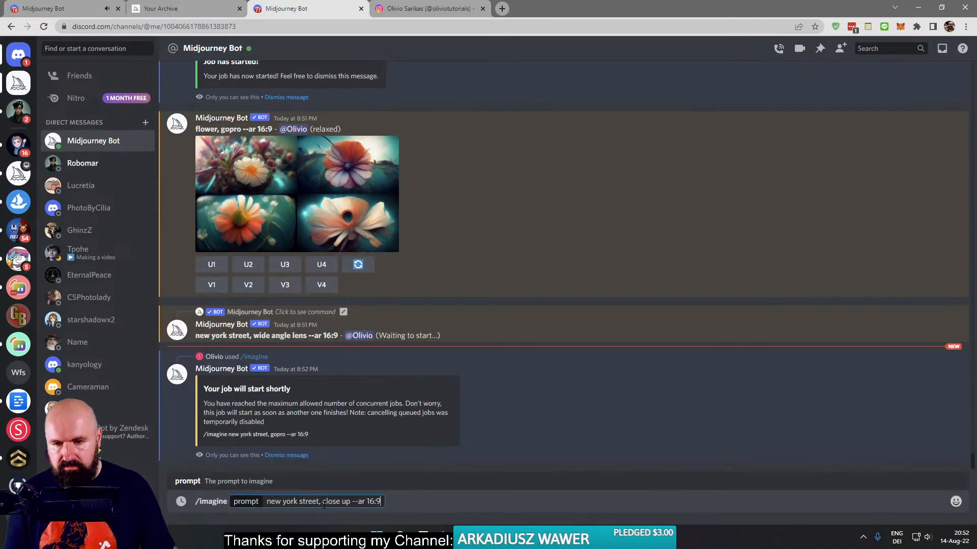
key(ctrl+shift+Left)
key(ctrl+shift+Left)
key(BackSpace)
text(EOS 5D)
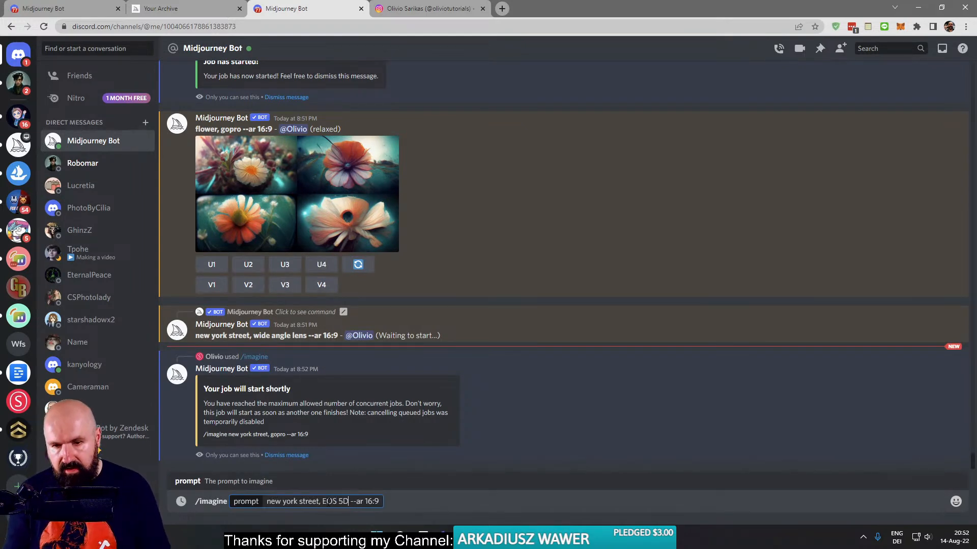
key(Return)
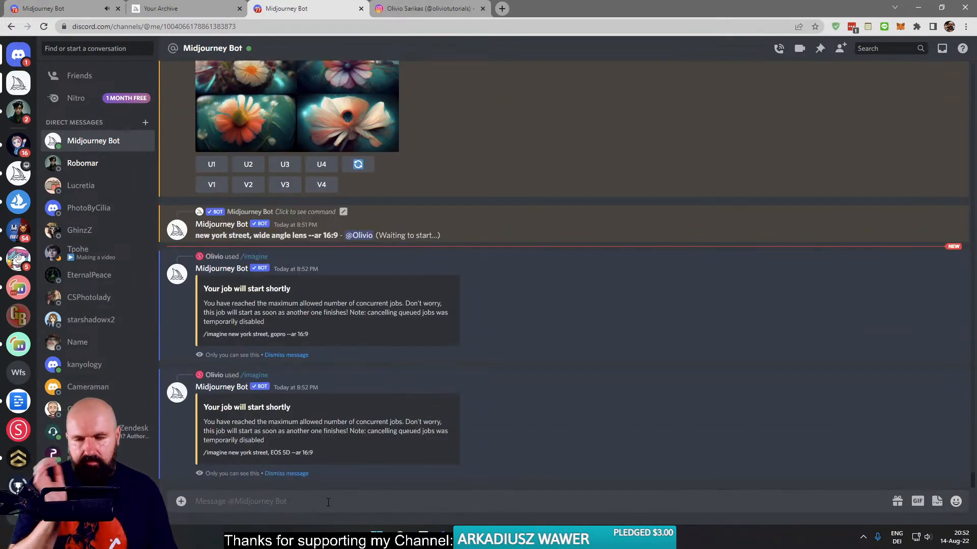
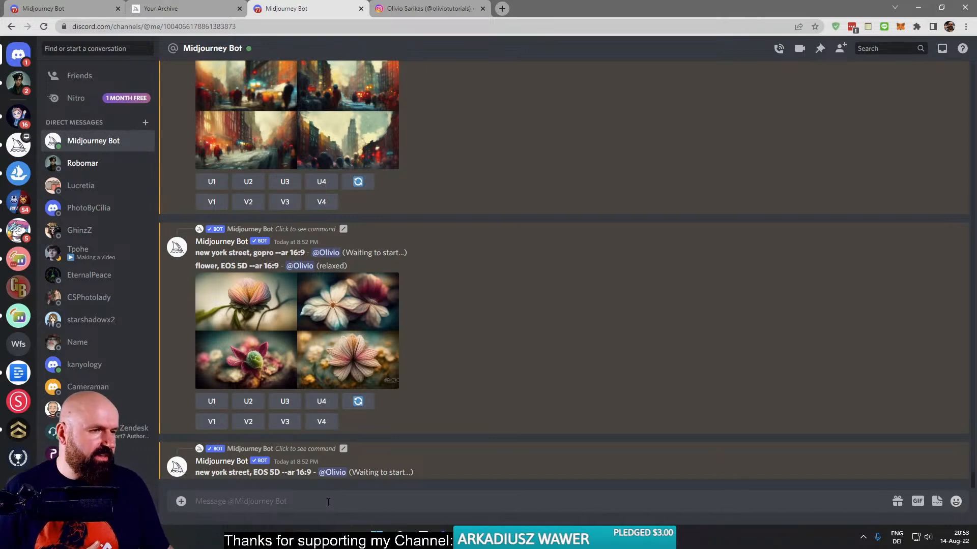
- Read the latest viewer questions in the popped-out YouTube live chat and return to the Midjourney Bot conversation
mouse_move(401, 534)
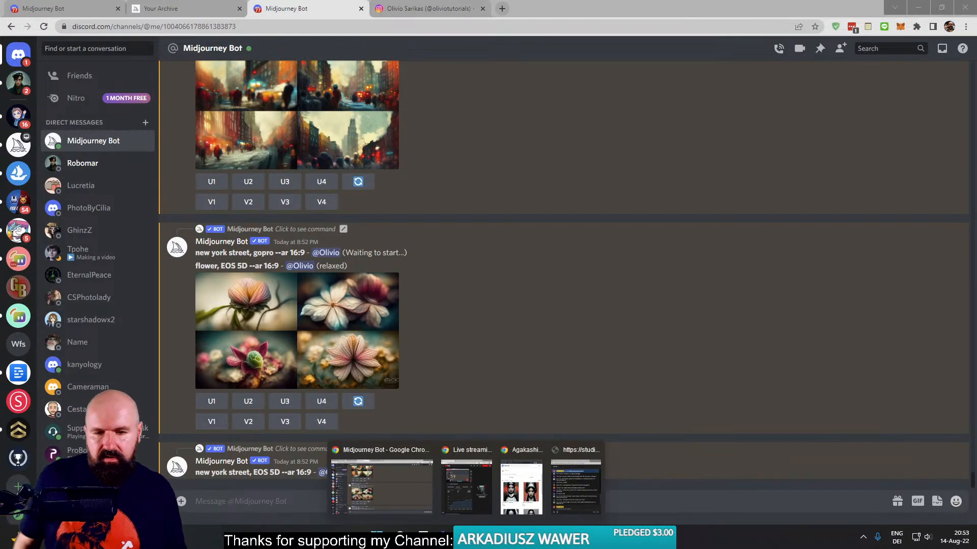
click(582, 506)
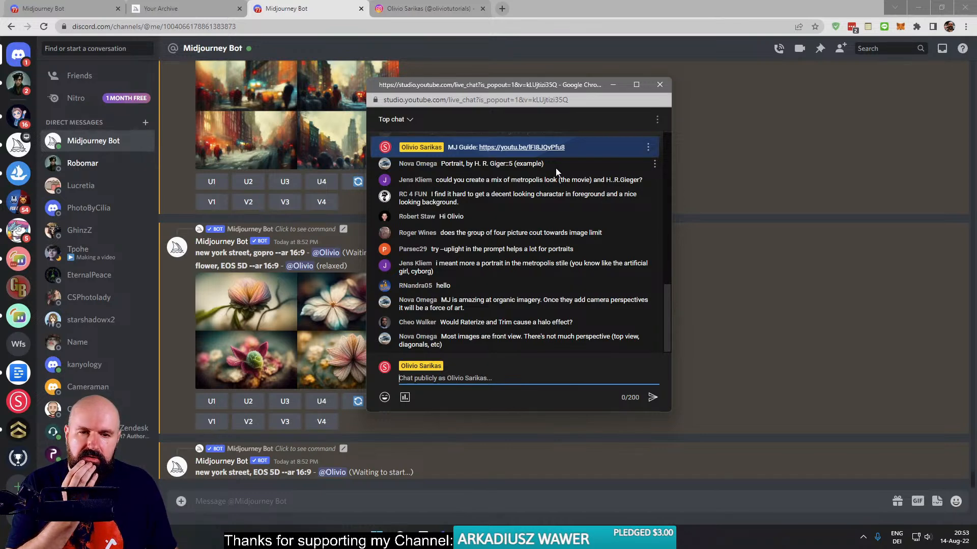
click(311, 500)
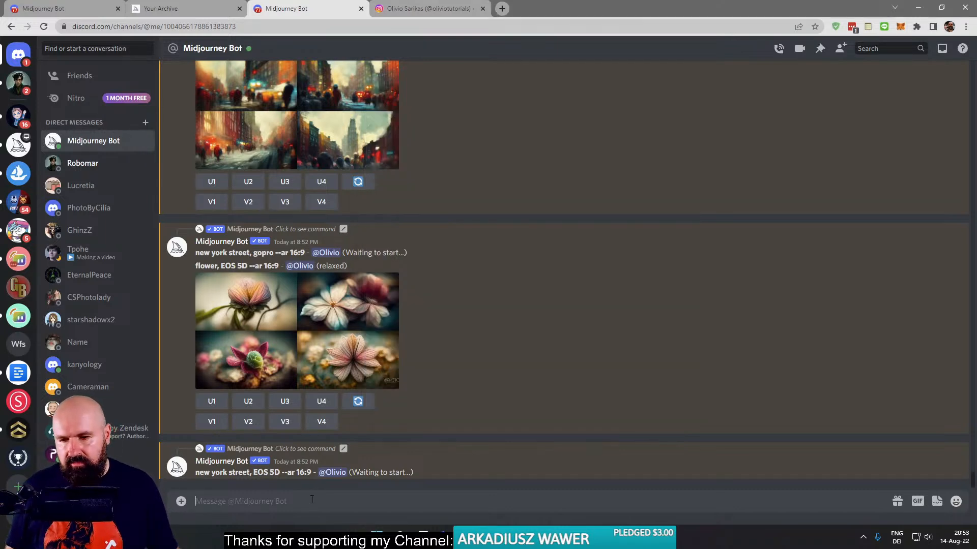
- Submit a perspective test with /imagine "new yourk street, brids eye perspective --ar 16:9"
text(/)
key(Return)
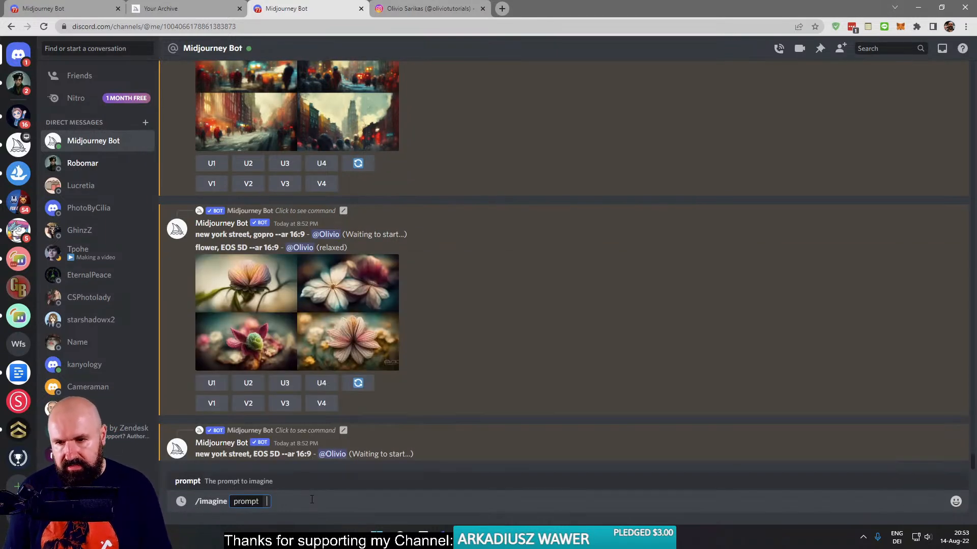
text(new your)
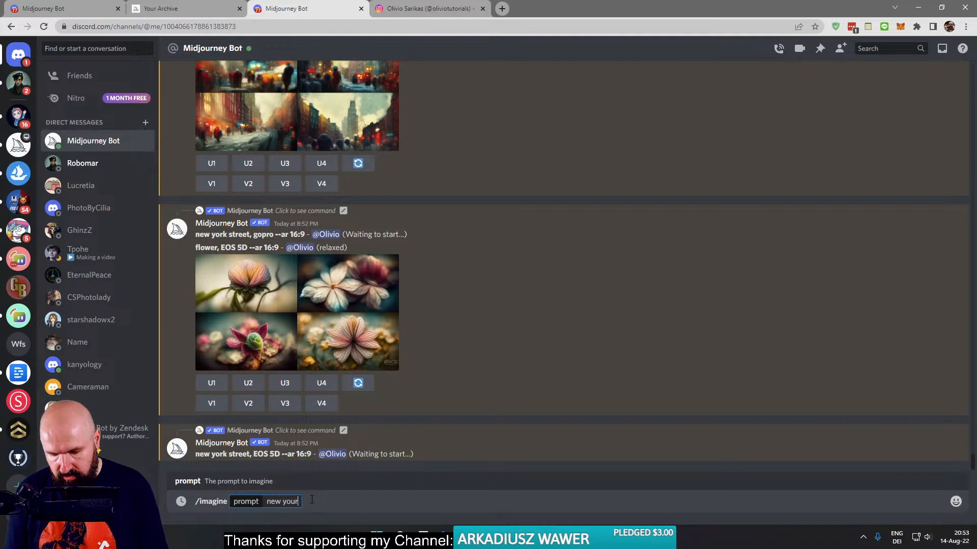
text(k street, )
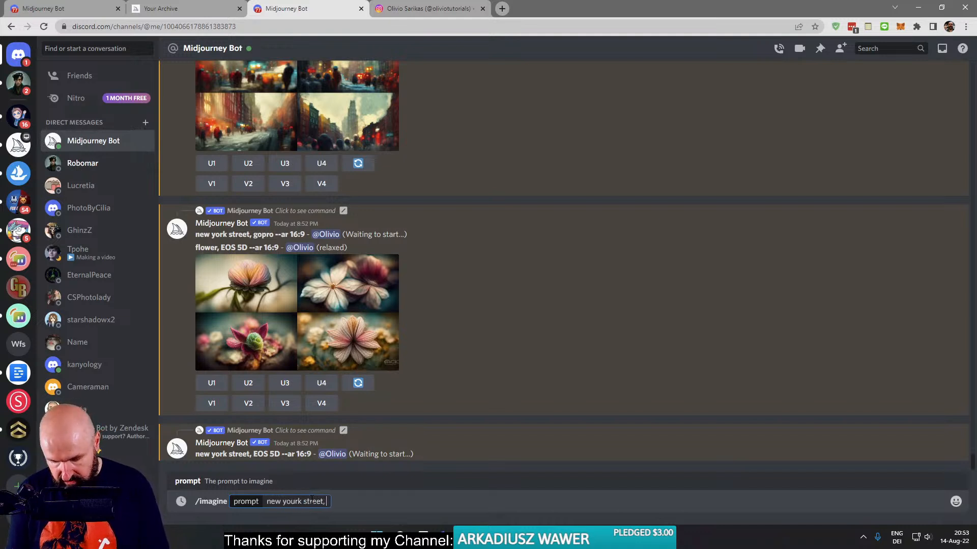
text(brids)
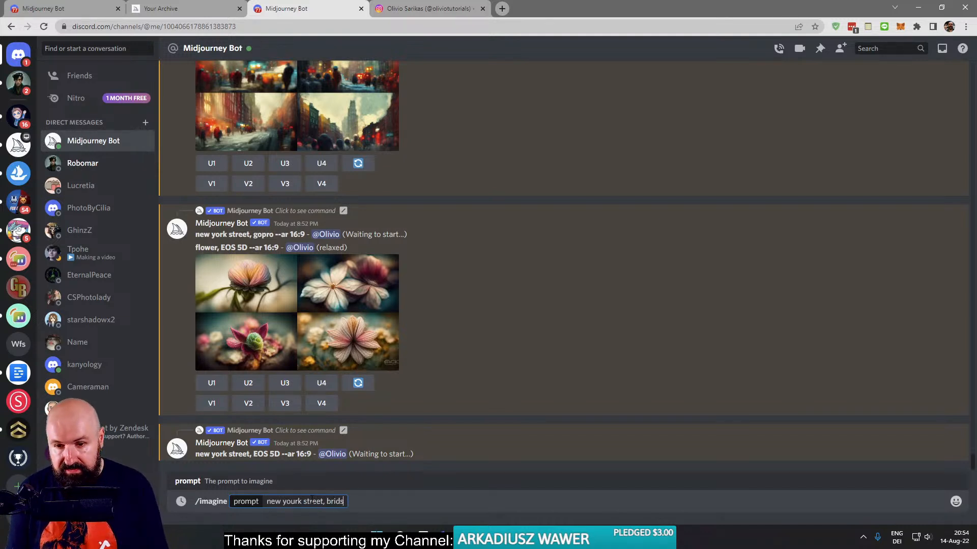
text( eye)
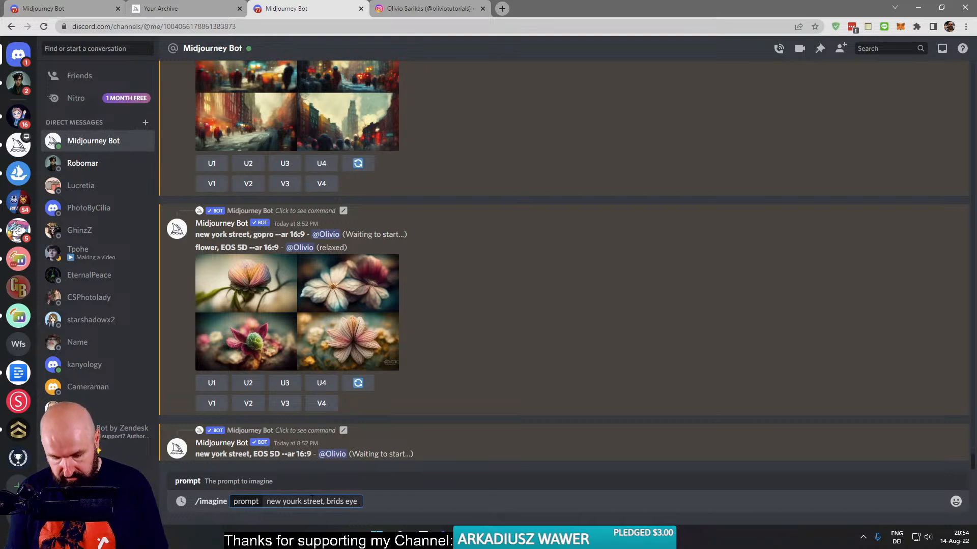
text( perspective)
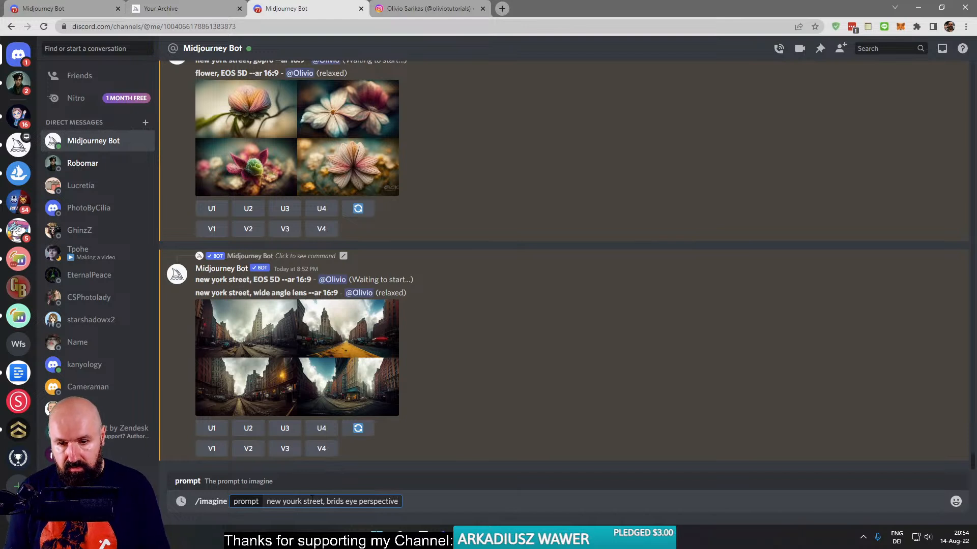
text( --ar 16:9)
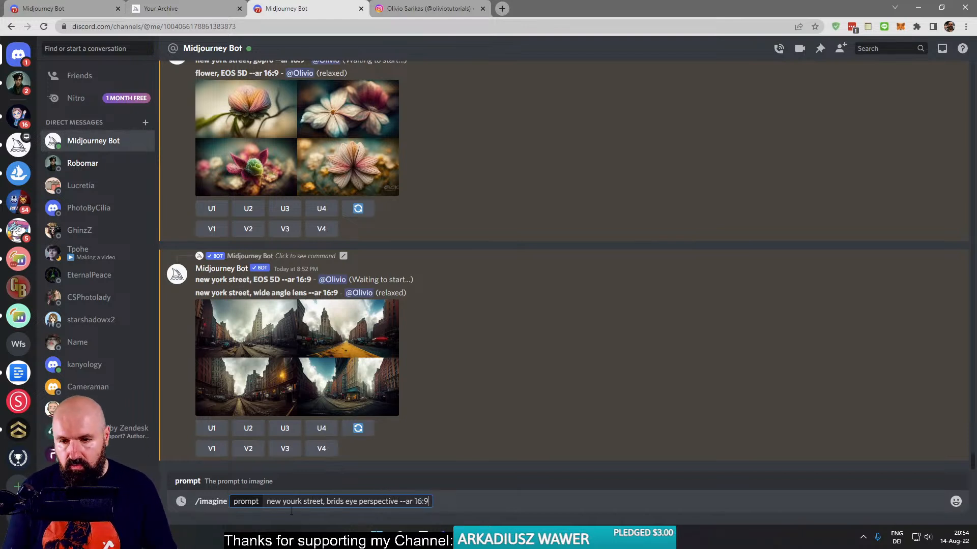
key(Return)
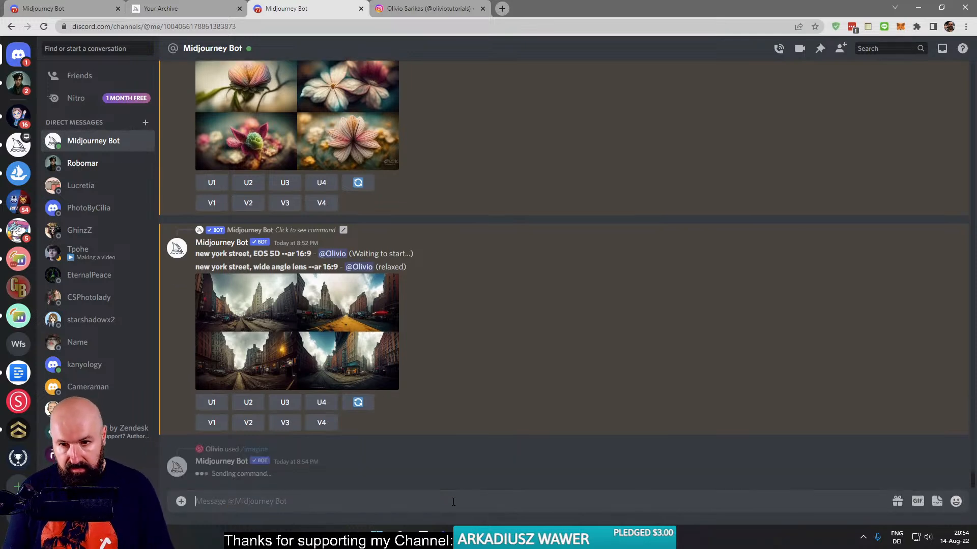
- Submit the copied street perspective prompt again through /imagine with "brids eye" replaced by "drone"
text(/)
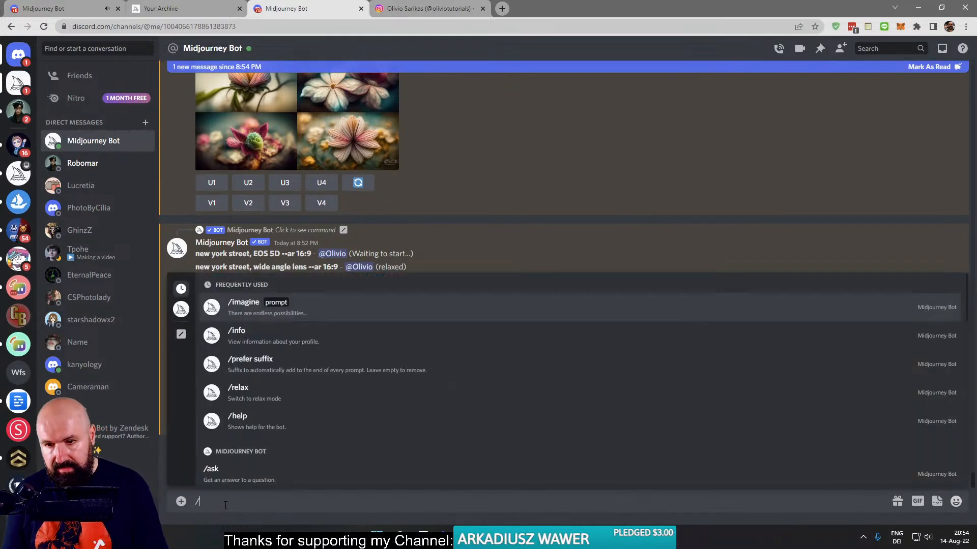
key(Tab)
text(new yourk street, brids eye perspective --ar 16:9)
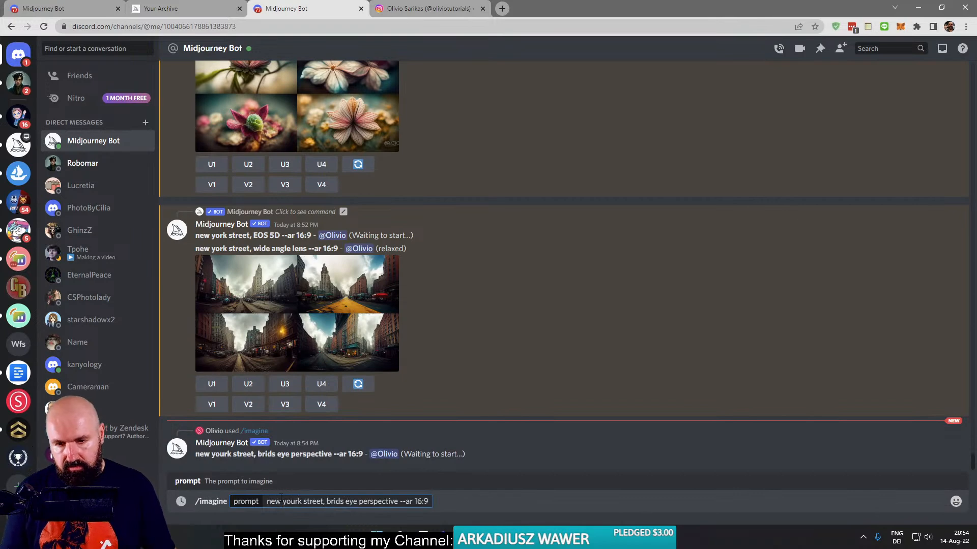
drag(358, 501, 326, 501)
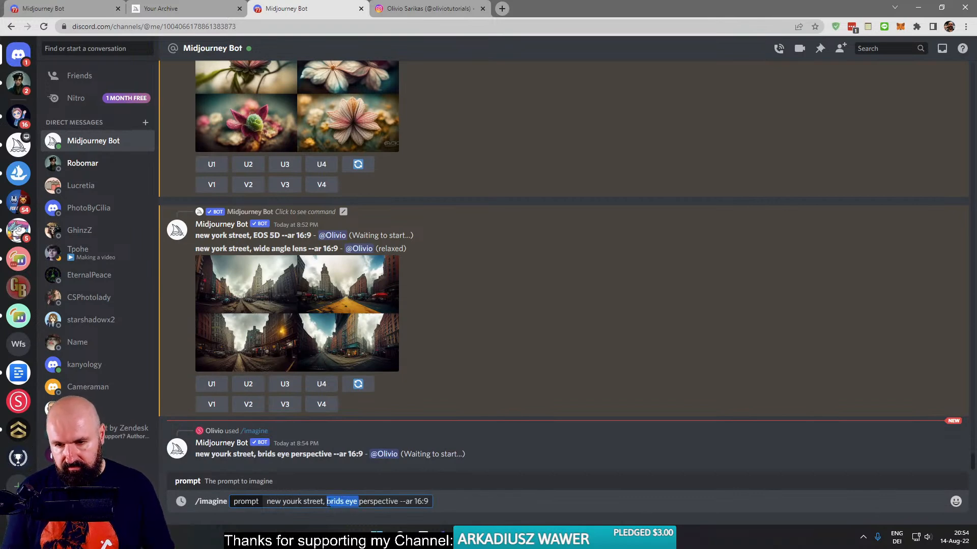
text(drone)
key(Return)
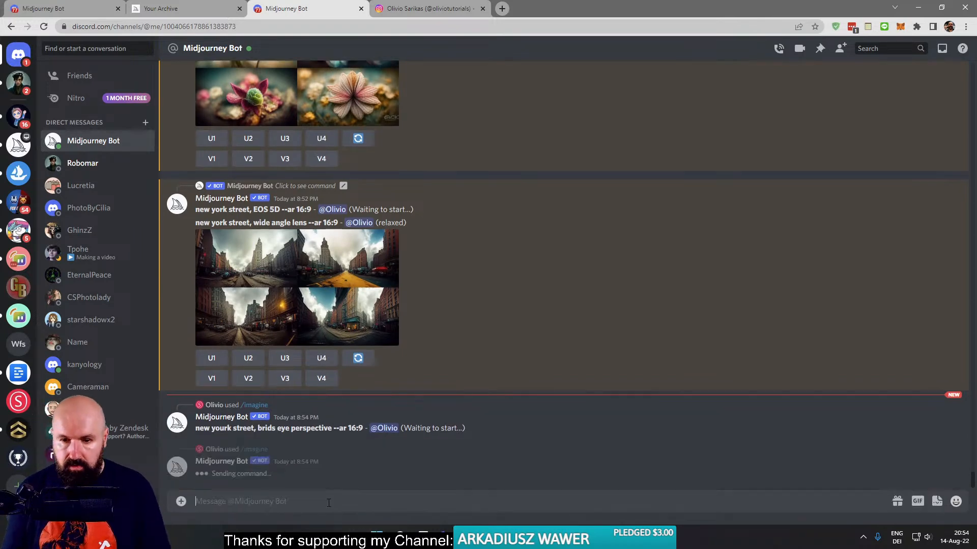
- Enlarge the "new york street, wide angle lens --ar 16:9" grid for inspection, close it, and upscale its second image
scroll(499, 300, up, 4)
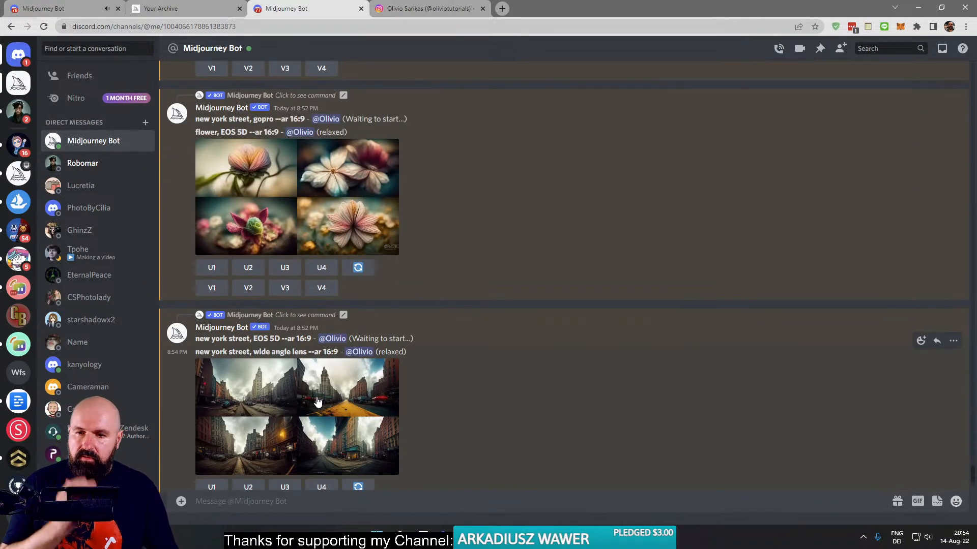
click(316, 397)
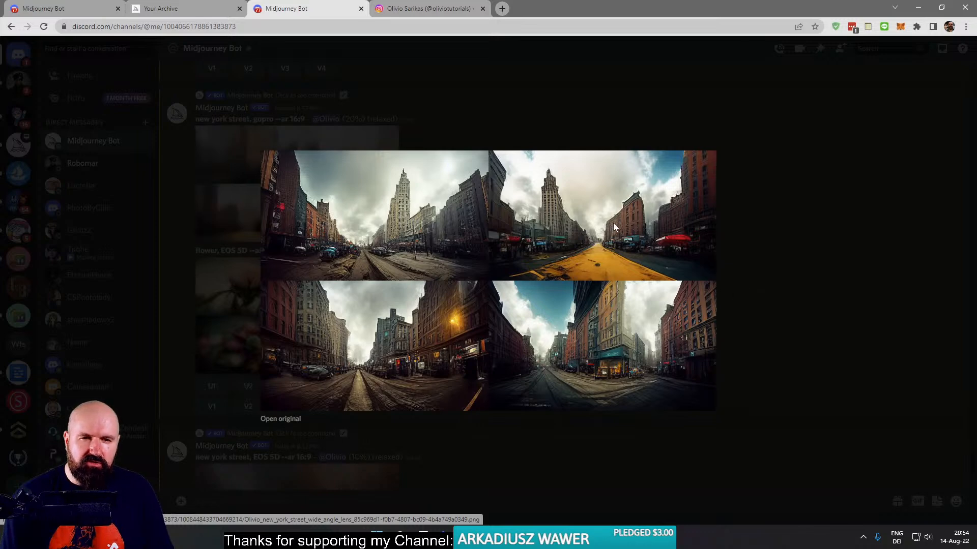
click(760, 242)
scroll(411, 345, down, 3)
scroll(413, 349, down, 3)
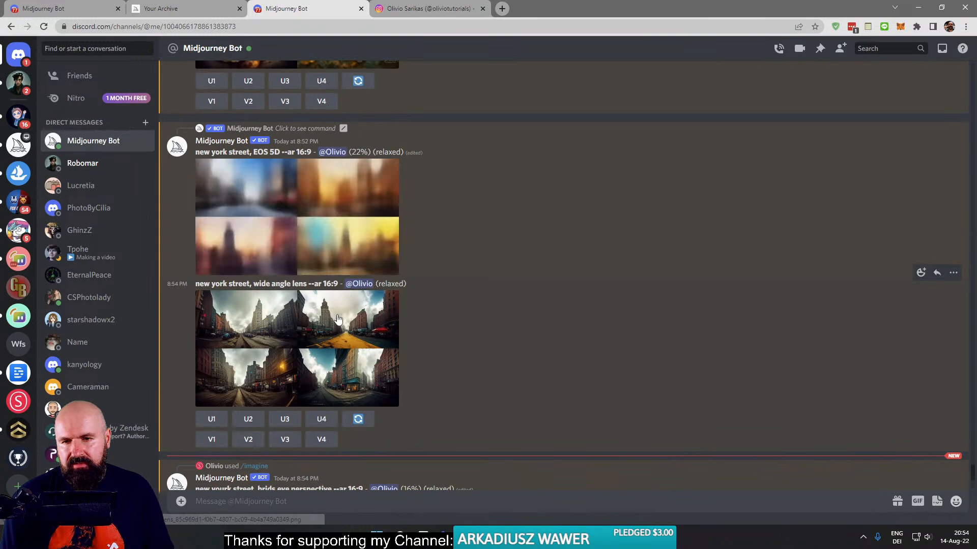
click(247, 419)
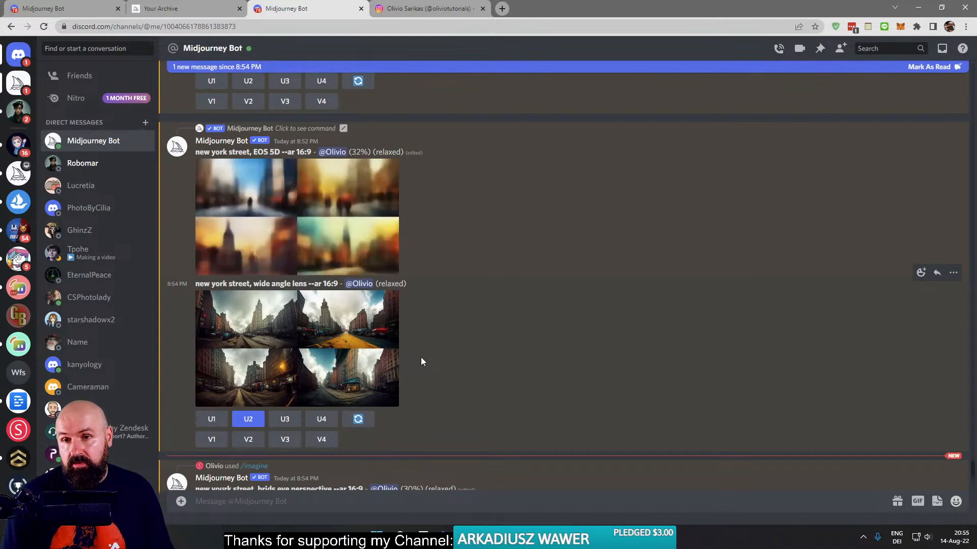
- Inspect the enlarged "flower, EOS 5D --ar 16:9" grid, close it, and upscale its third image
scroll(422, 361, up, 5)
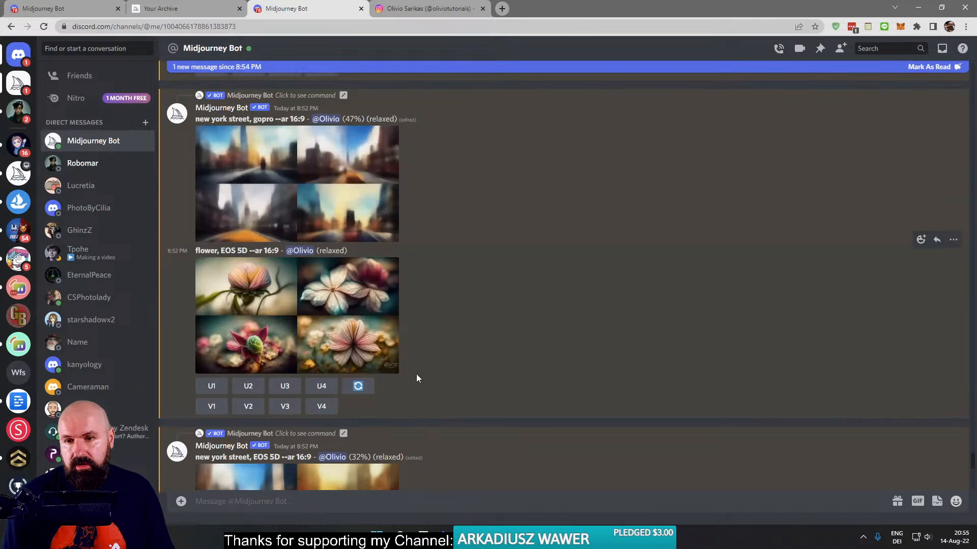
click(358, 348)
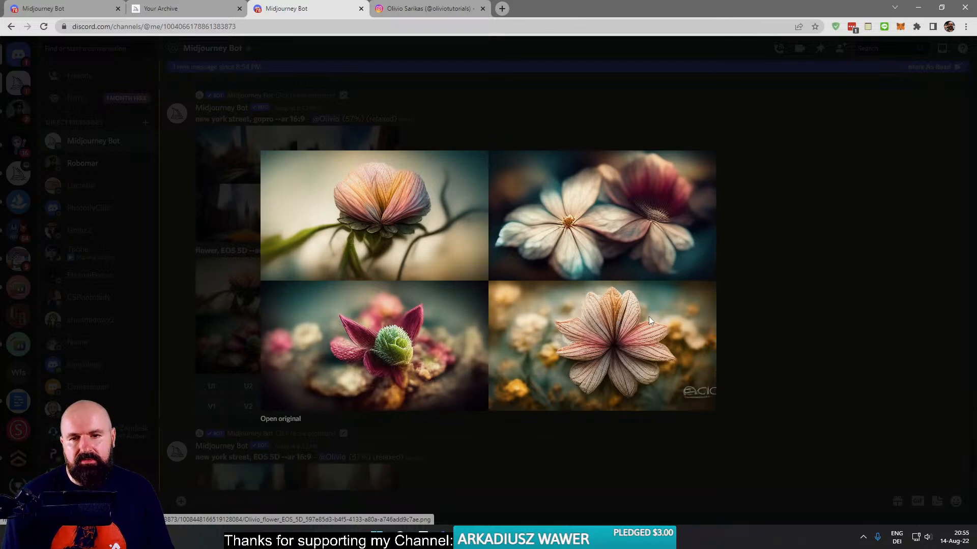
click(761, 320)
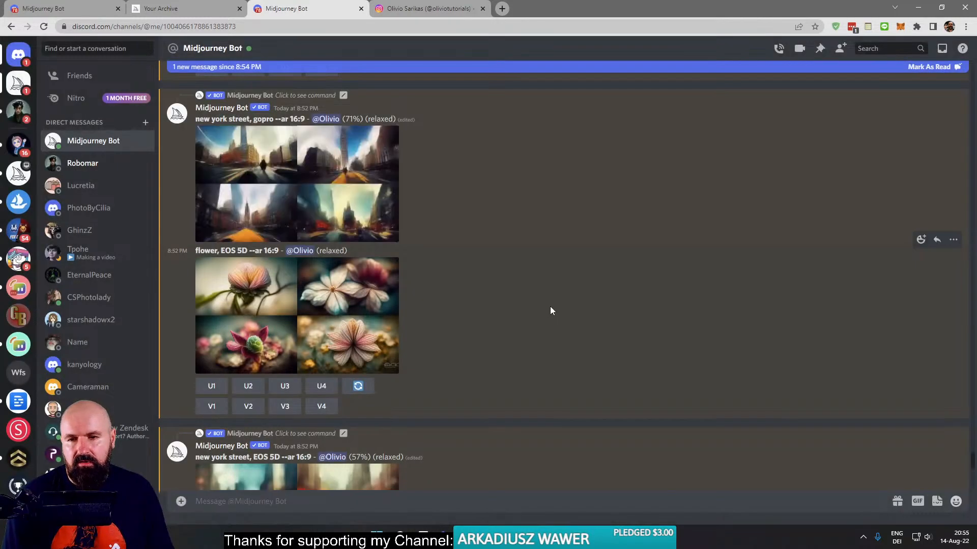
click(246, 344)
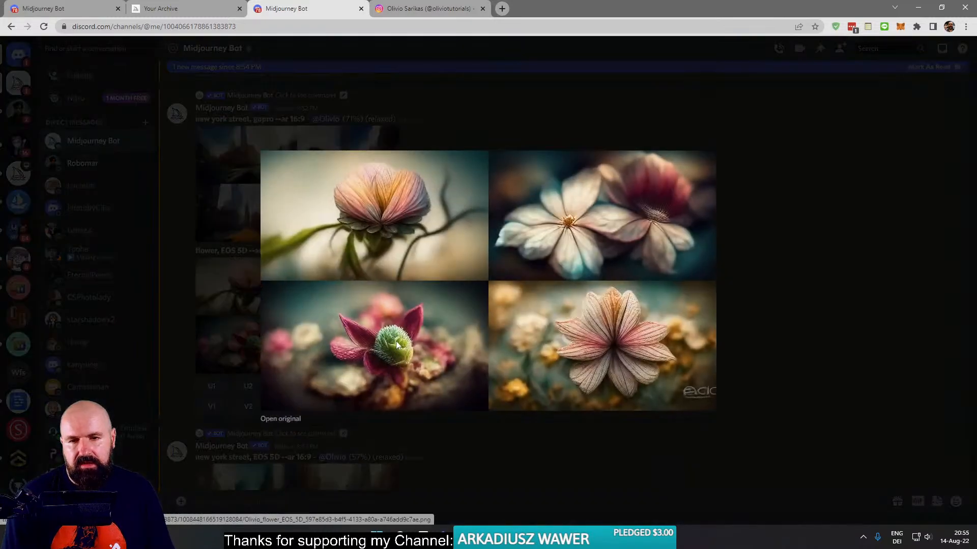
click(749, 350)
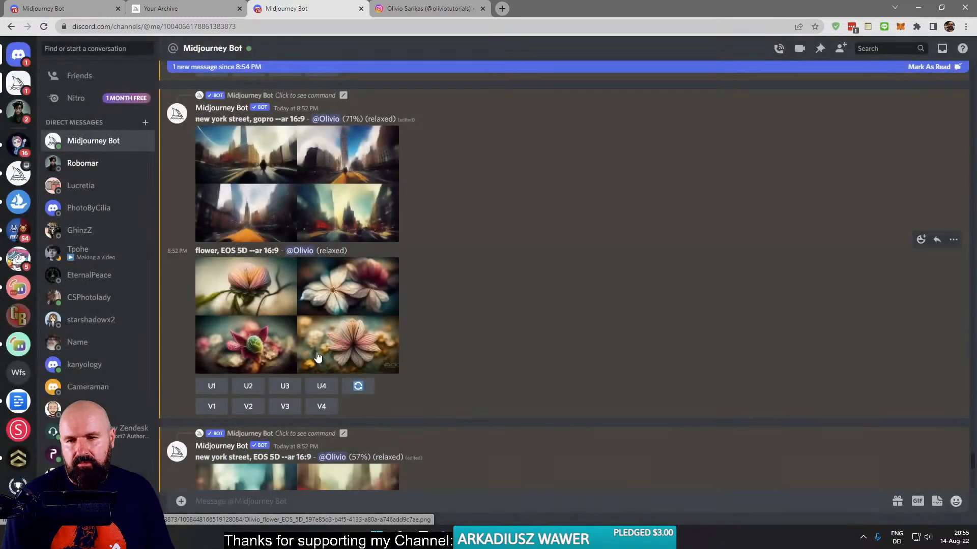
click(284, 388)
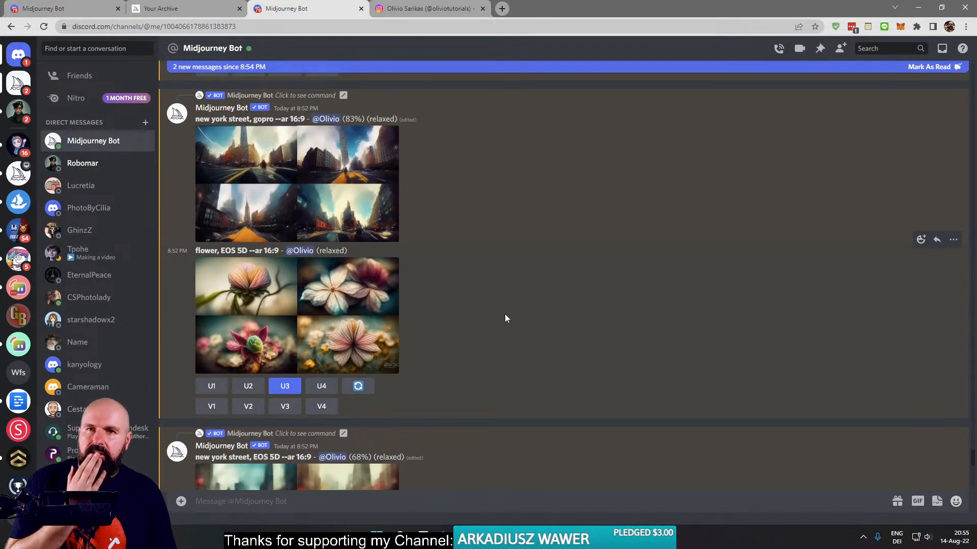
- Switch to the Midjourney website, close the enlarged archive image, and browse the Community Feed's hot upscales
click(179, 9)
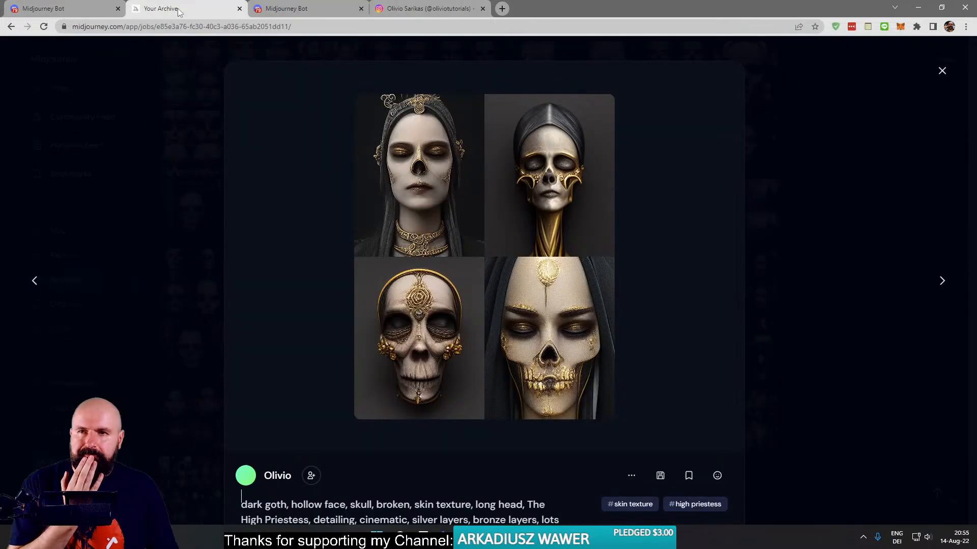
click(204, 142)
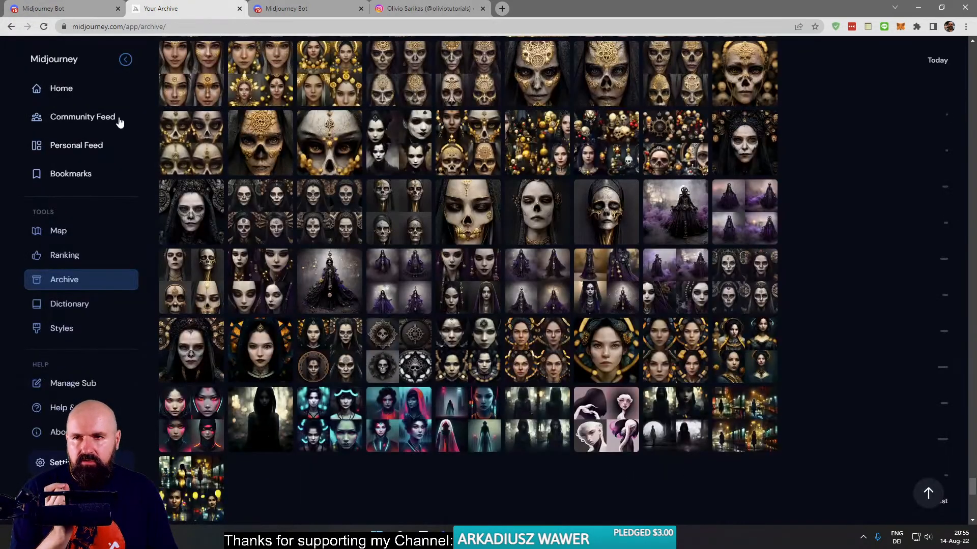
click(63, 91)
click(71, 116)
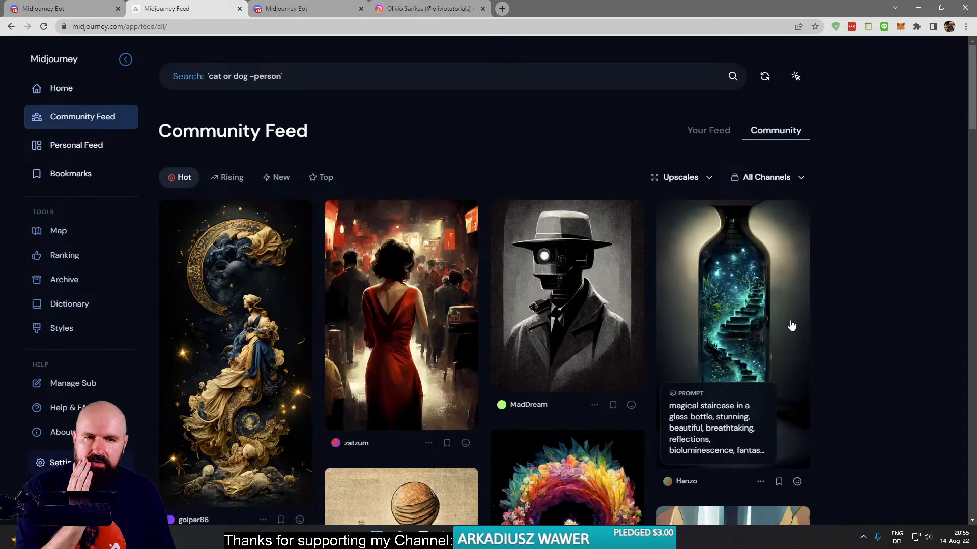
scroll(776, 344, down, 2)
scroll(777, 344, down, 10)
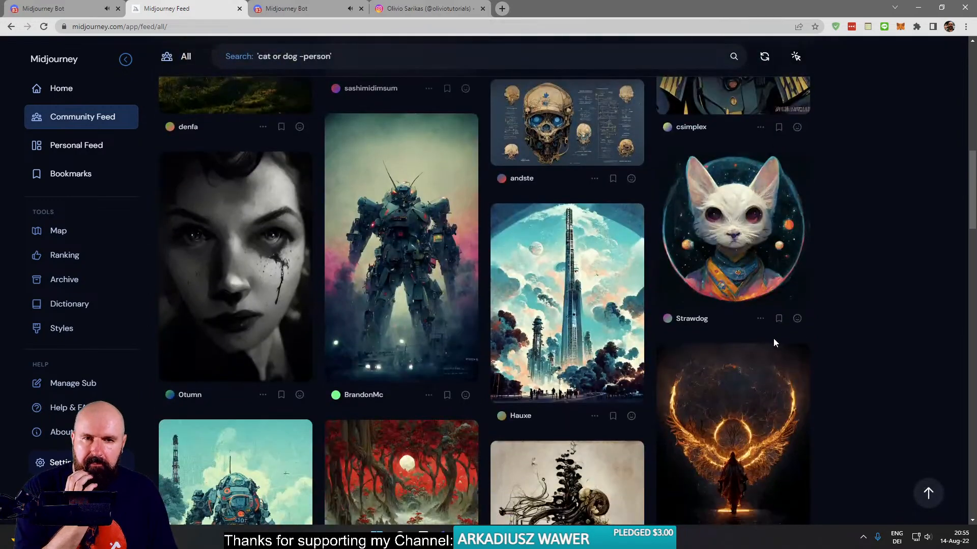
scroll(773, 338, down, 12)
scroll(773, 338, down, 8)
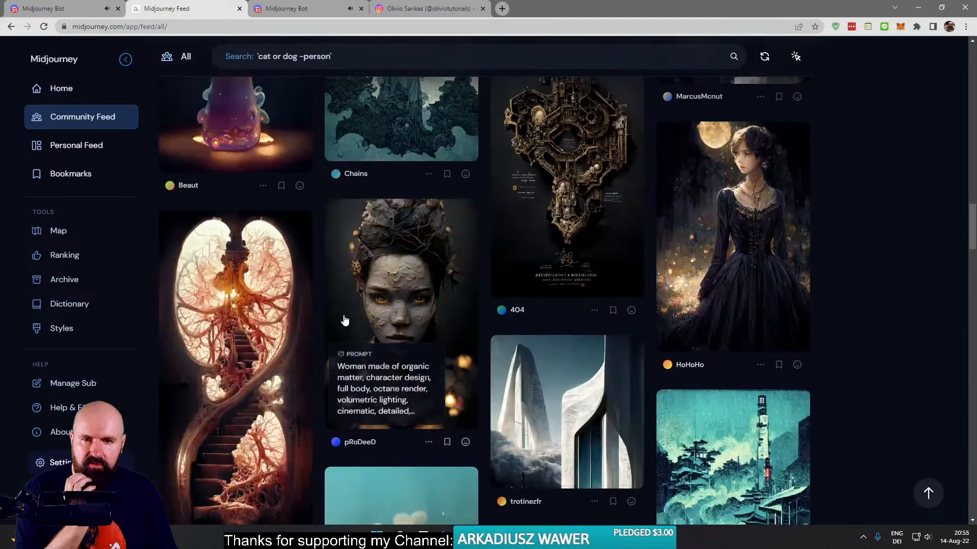
- Examine the "Woman made of organic matter" portrait at full zoom, close it, and browse further Community Feed images
click(413, 293)
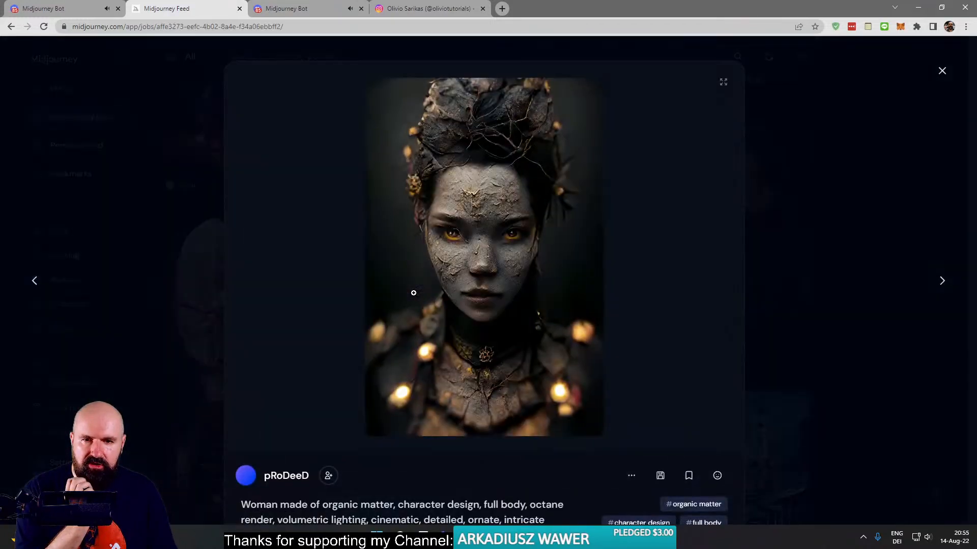
click(475, 194)
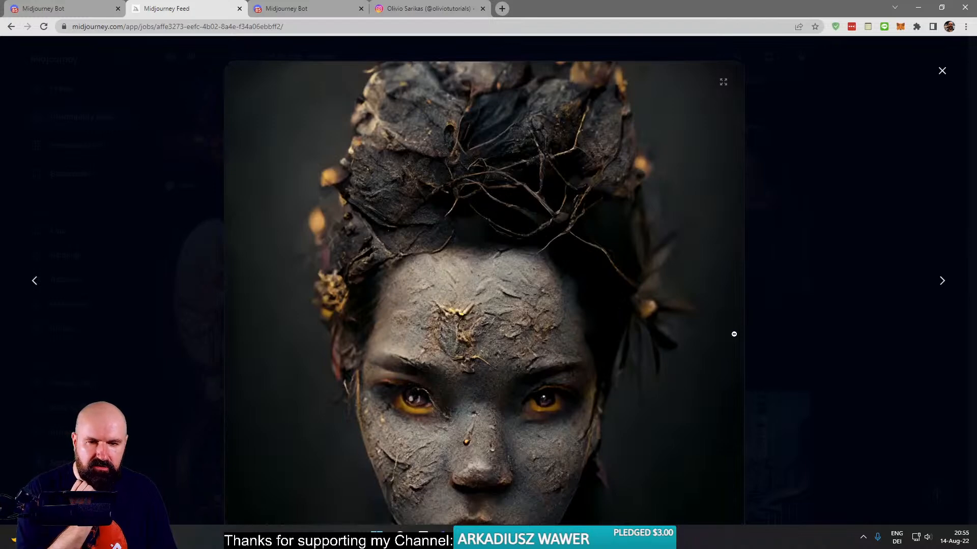
click(941, 71)
scroll(407, 265, down, 15)
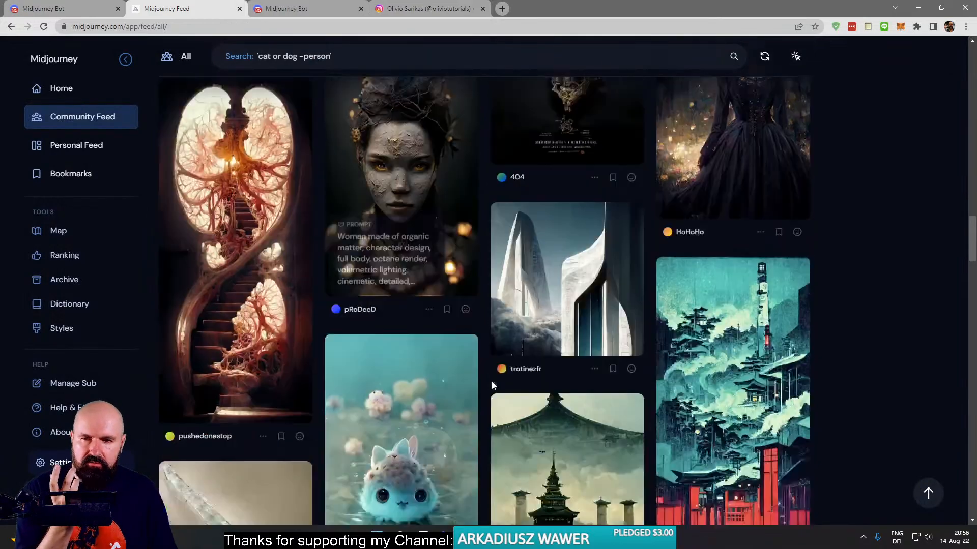
scroll(496, 381, down, 10)
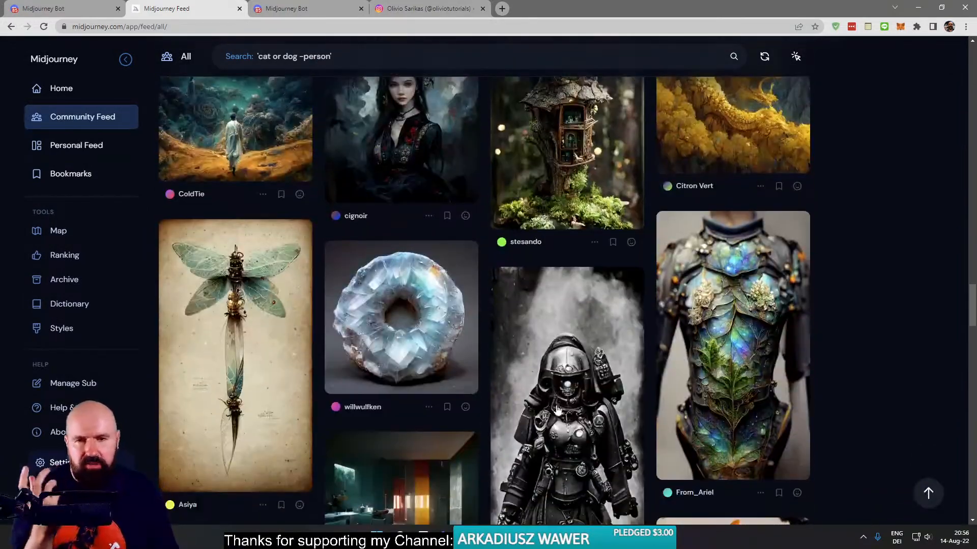
scroll(869, 339, down, 7)
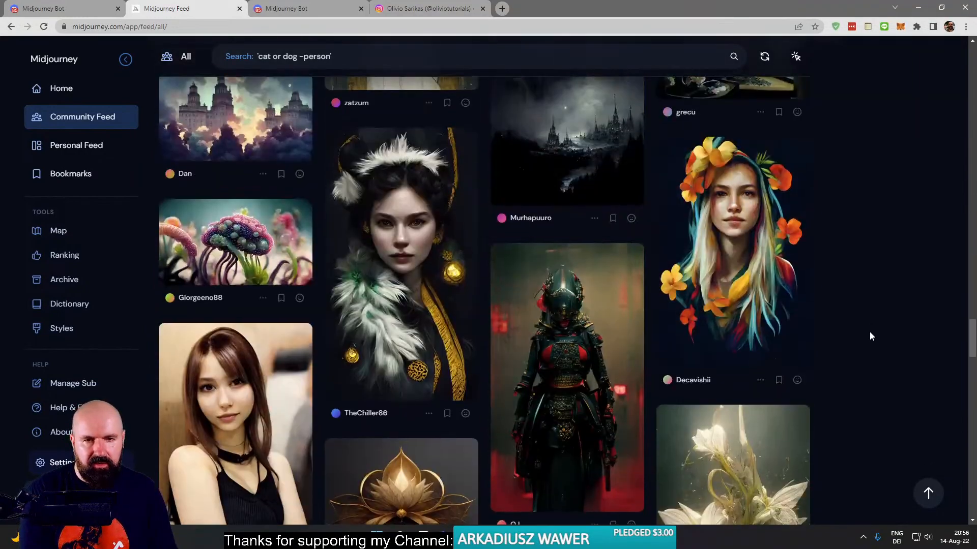
- View the "Mythological Green Man" image enlarged, close it, and browse further Community Feed images
scroll(868, 332, down, 10)
scroll(867, 327, up, 5)
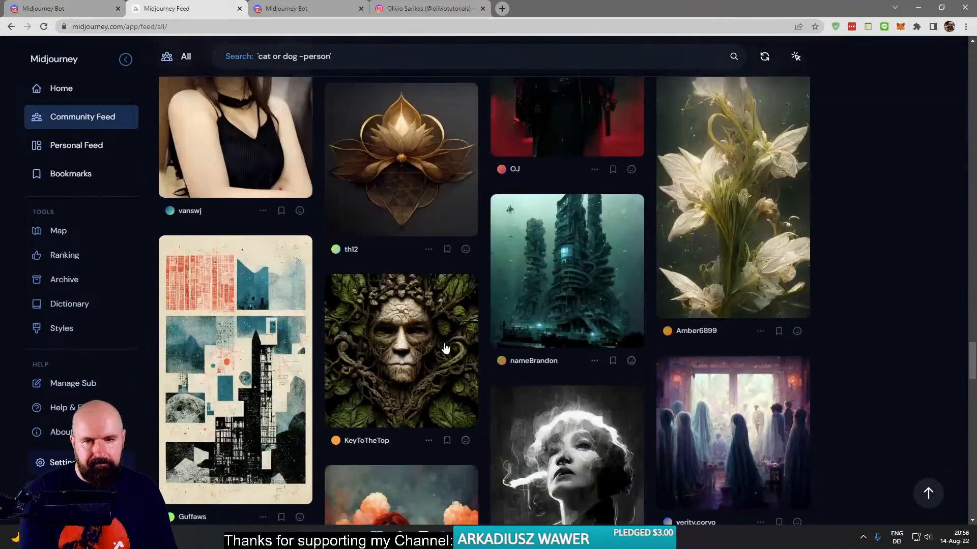
click(428, 336)
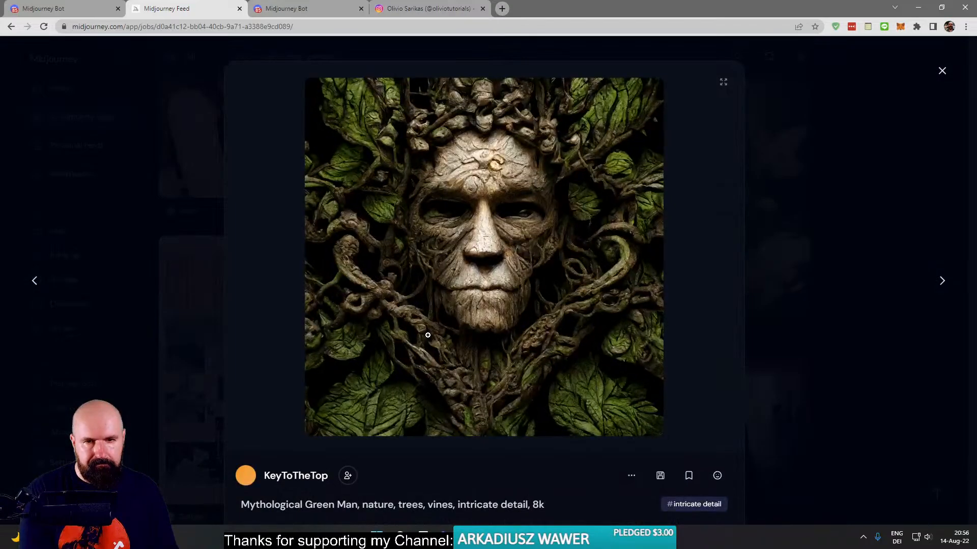
click(851, 278)
scroll(813, 307, down, 12)
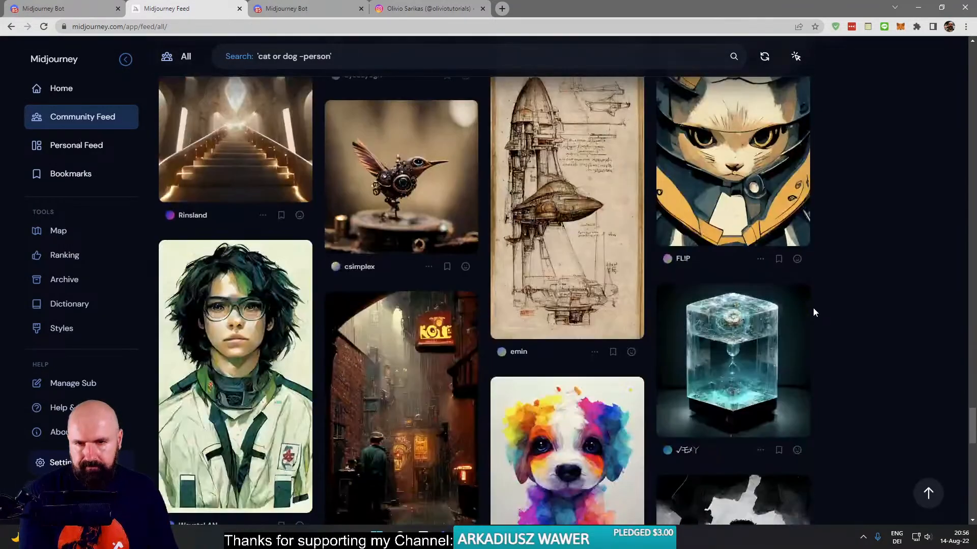
scroll(813, 308, down, 6)
scroll(812, 306, down, 1)
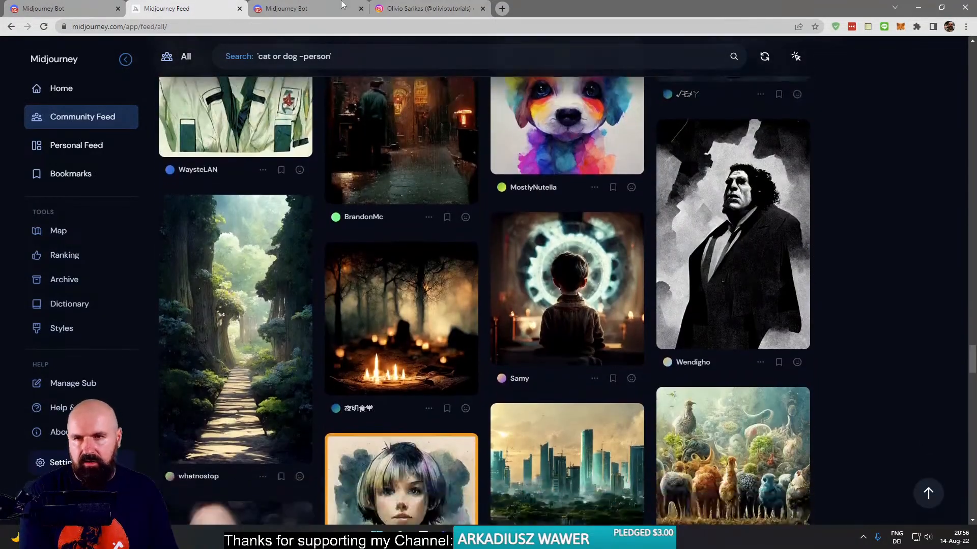
- Switch to the Midjourney Bot conversation in Discord and dismiss the job-started notice for "flower, EOS 5D --ar 16:9"
click(79, 10)
click(183, 10)
click(306, 8)
scroll(532, 304, down, 8)
scroll(524, 293, up, 3)
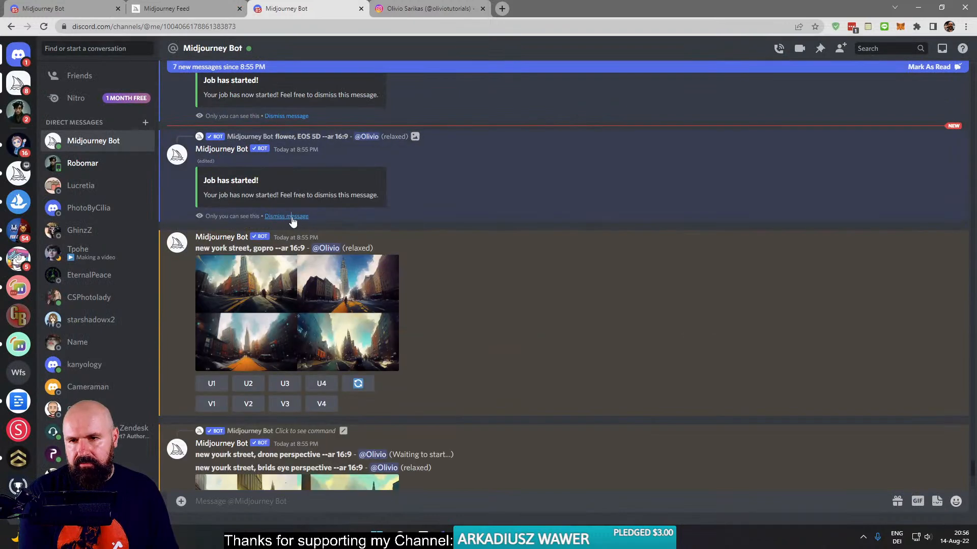
click(292, 219)
- Enlarge the "new york street, gopro --ar 16:9" grid for inspection and close it
click(346, 223)
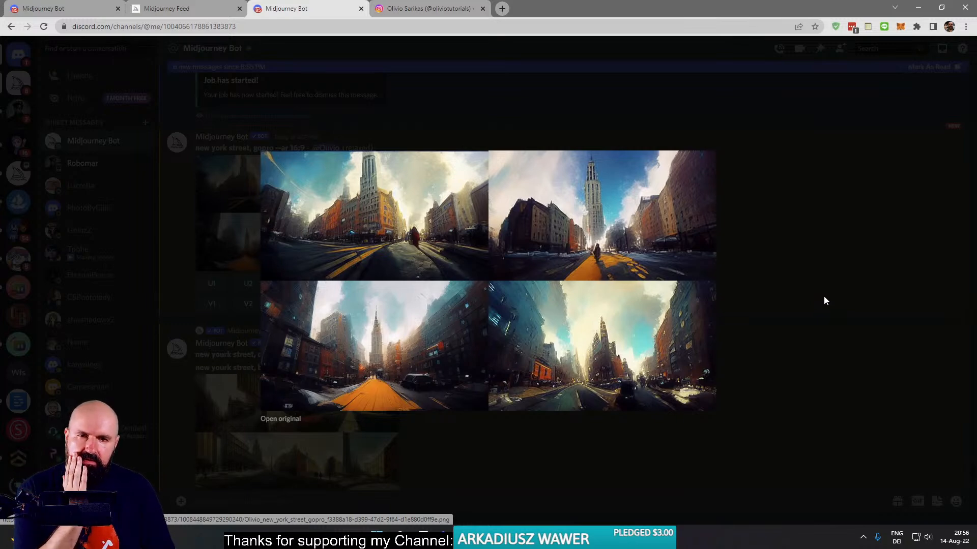
click(799, 263)
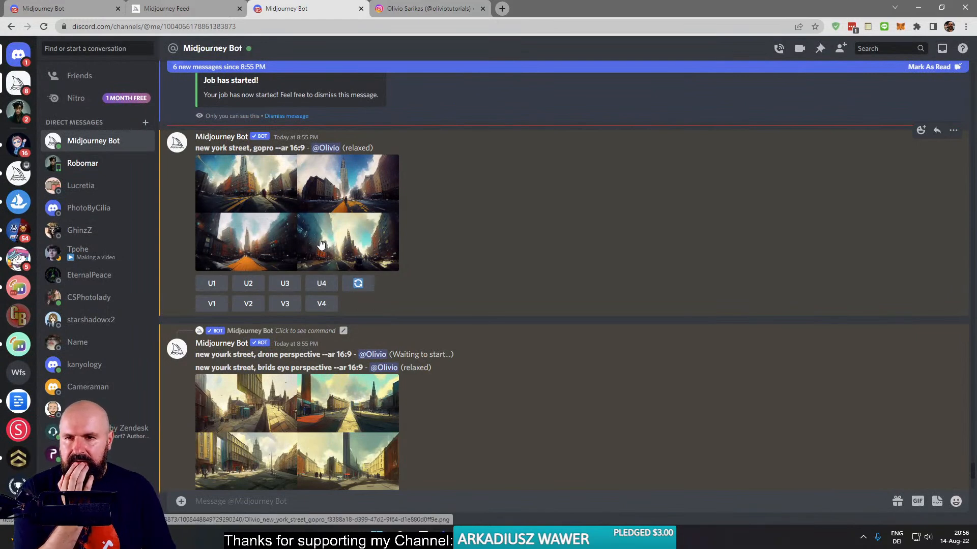
- Reuse the New York gopro prompt in a new /imagine command, submitting it as "new york street, gopro video --ar 16:9"
drag(306, 148, 203, 148)
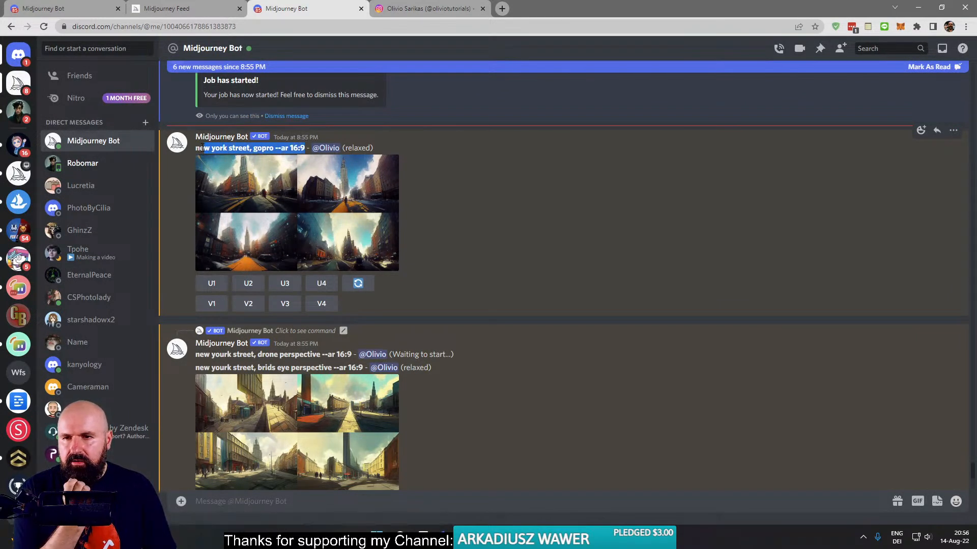
click(271, 502)
text(/)
key(Return)
text(new york street, gopro --ar 16:9)
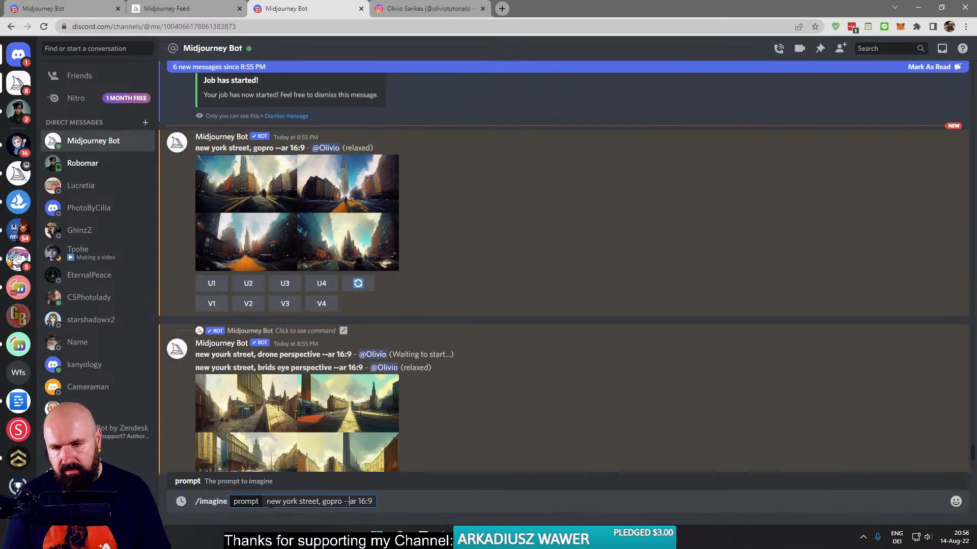
text(video)
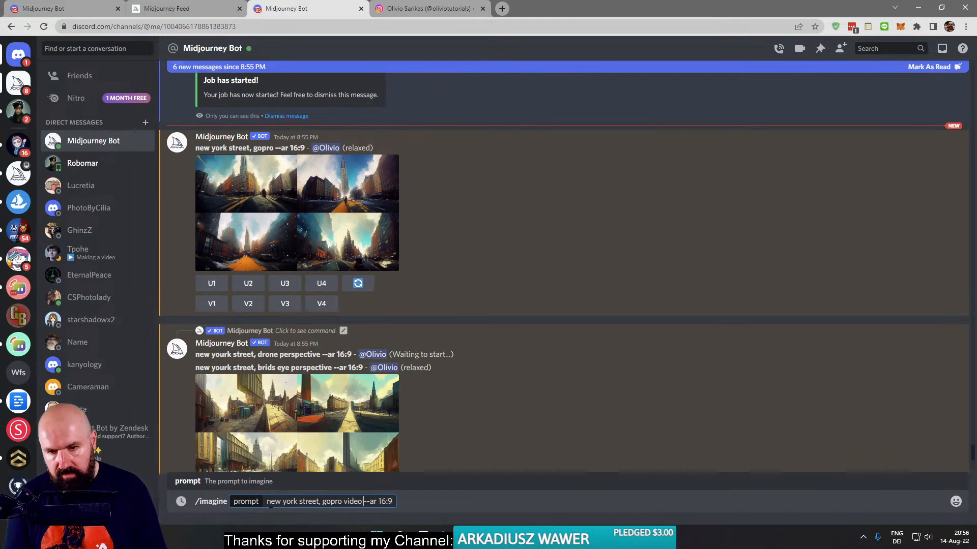
key(Return)
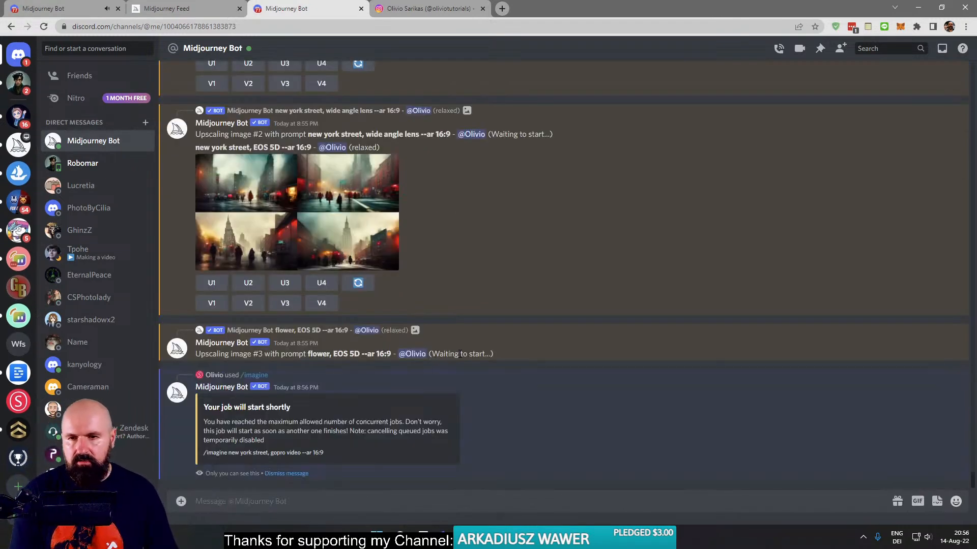
- Inspect the enlarged "new york street, EOS 5D" grid and the "brids eye perspective" grid, closing each one
click(376, 233)
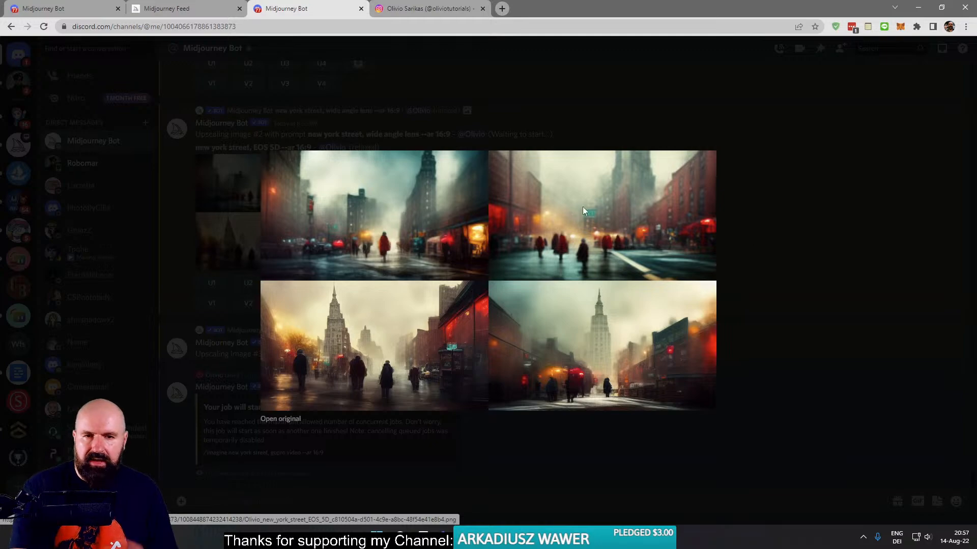
click(743, 238)
scroll(402, 250, up, 5)
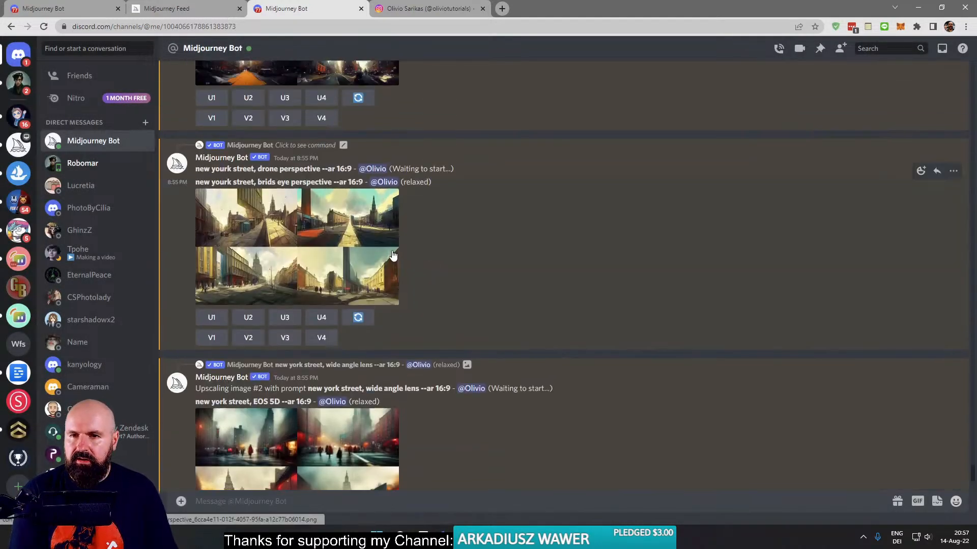
click(324, 243)
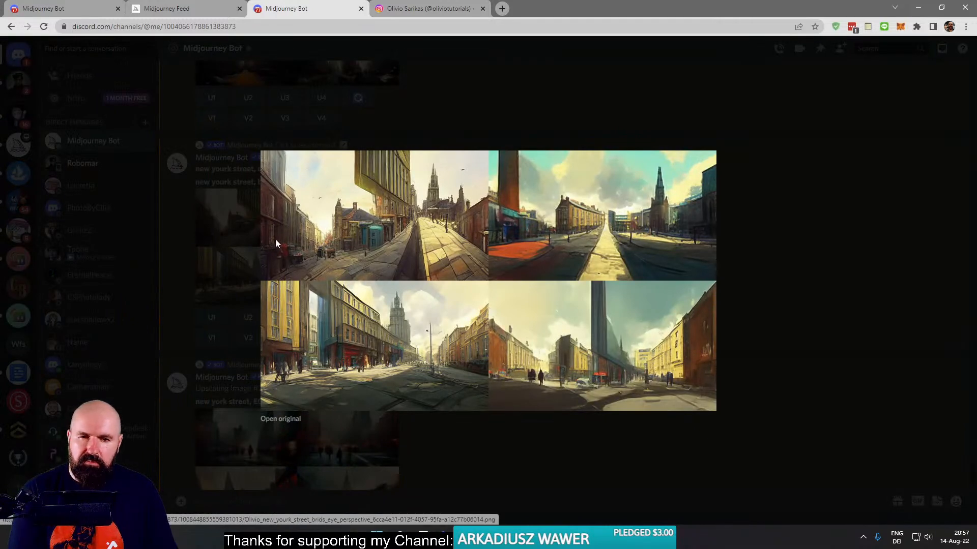
click(234, 238)
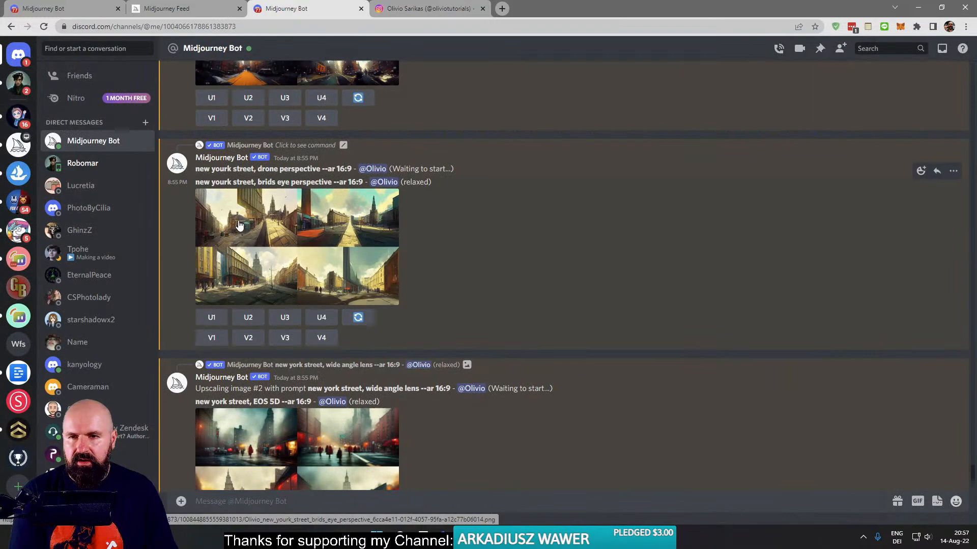
- Review the earlier New York street and flower grids in the chat history and return to the latest messages
scroll(311, 219, up, 6)
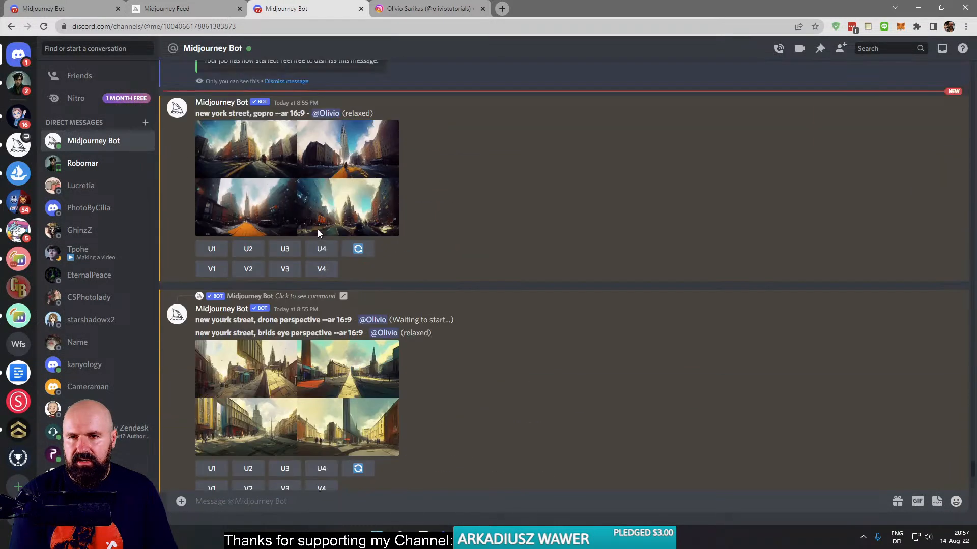
scroll(402, 257, up, 3)
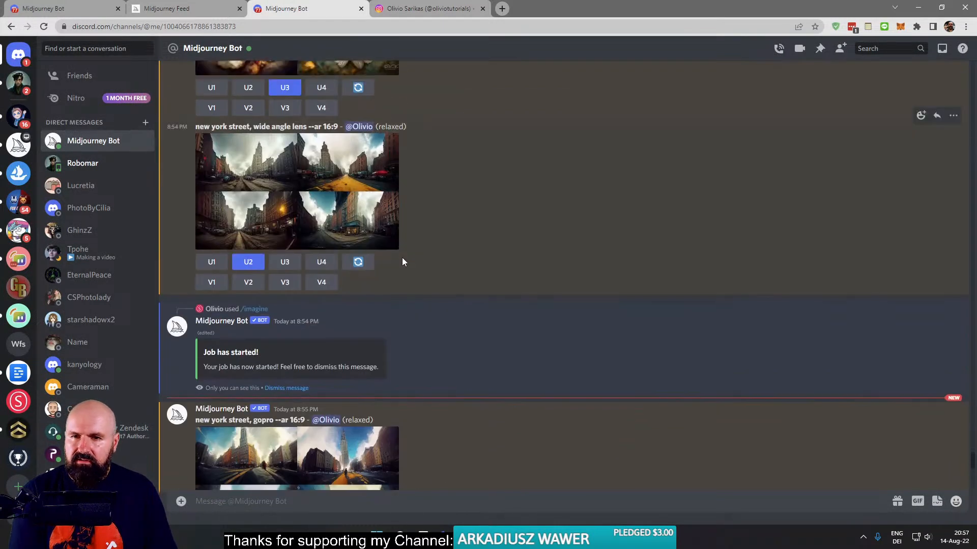
scroll(401, 258, down, 15)
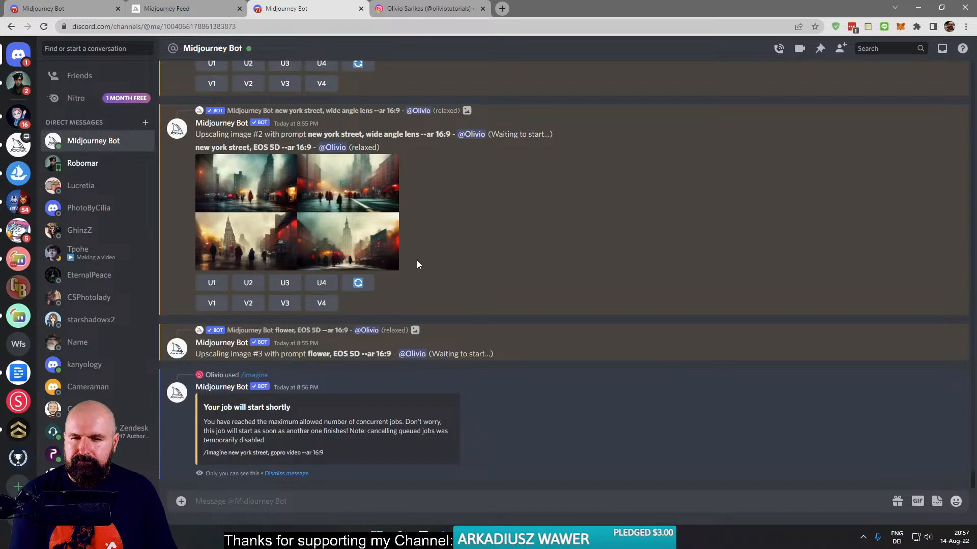
scroll(416, 260, up, 10)
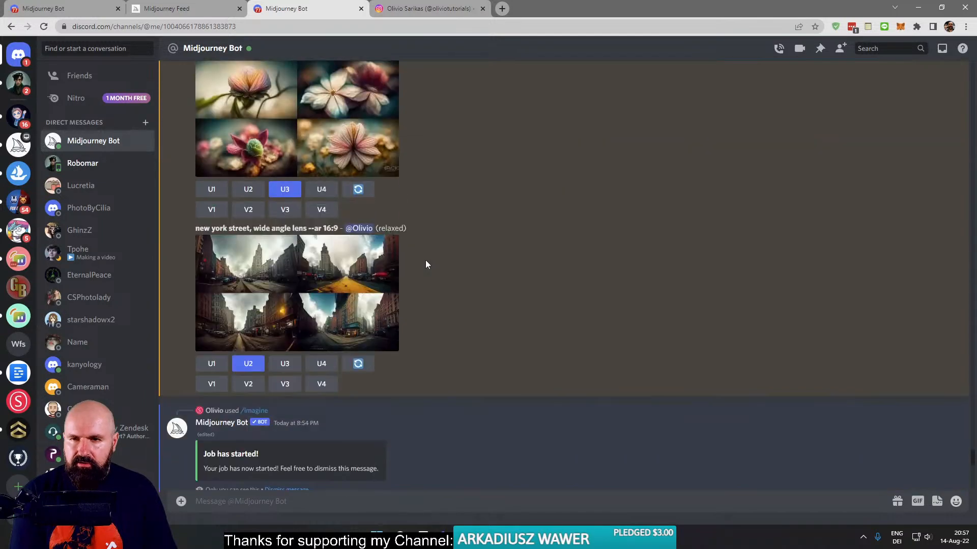
scroll(426, 261, up, 4)
scroll(426, 264, up, 5)
scroll(427, 264, up, 10)
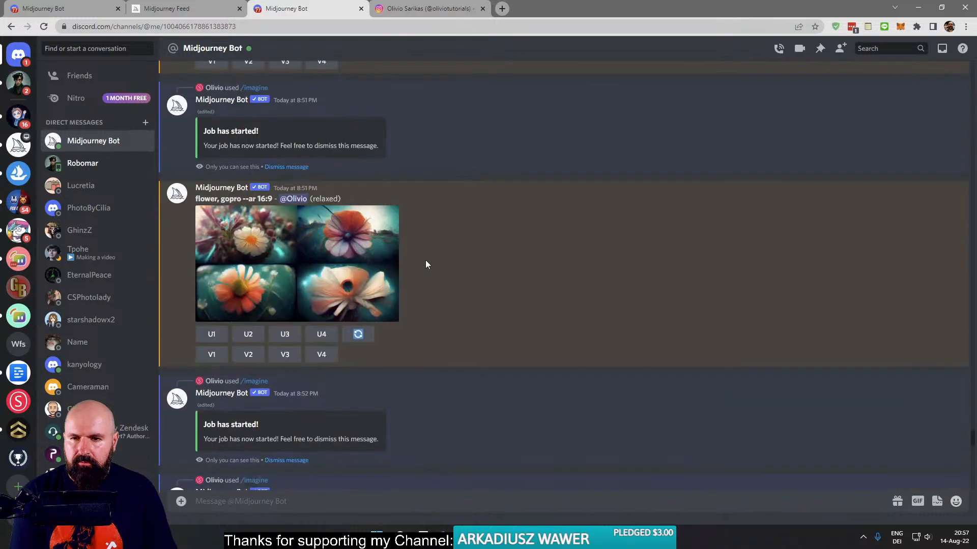
scroll(425, 260, up, 7)
scroll(423, 250, down, 20)
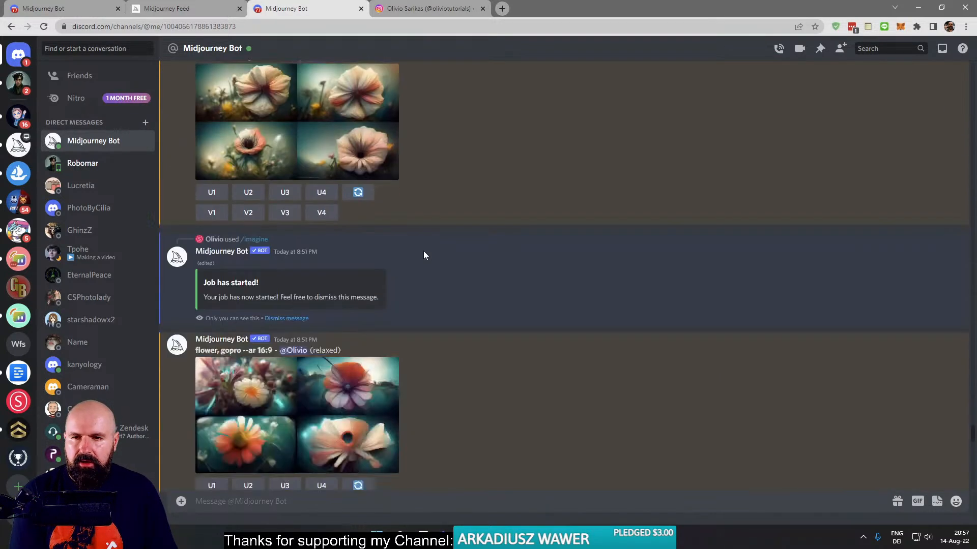
scroll(315, 466, down, 2)
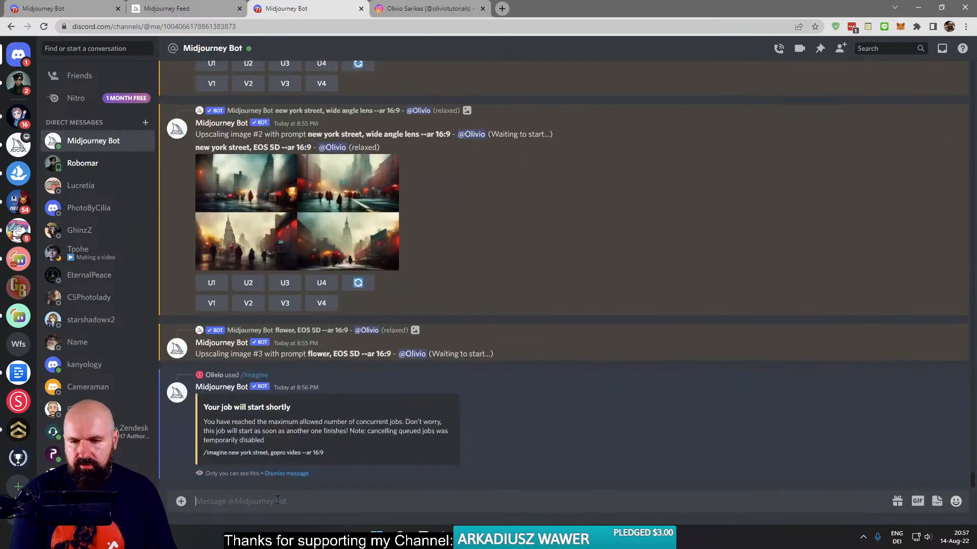
- Run the /info command and jump to the running "new yourk street, drone perspective --ar 16:9" job
text(/in)
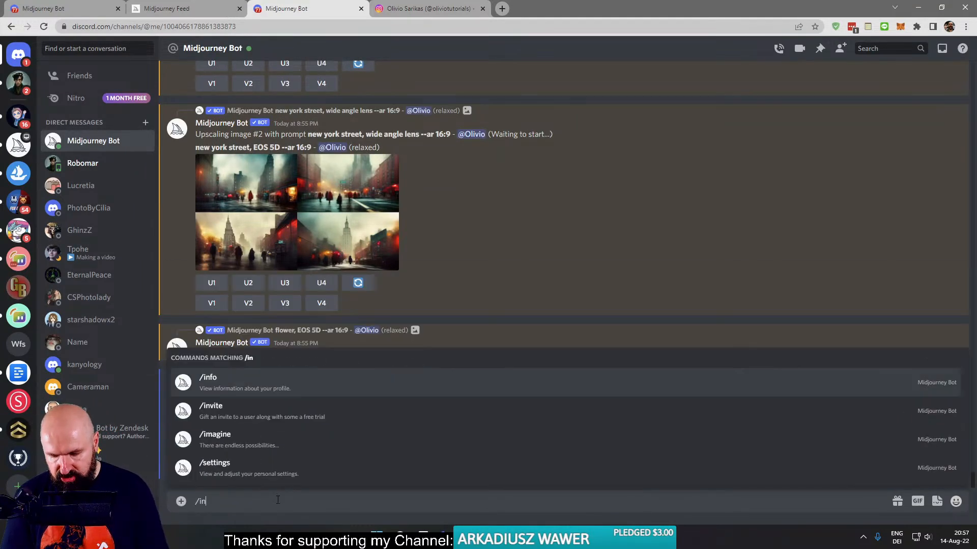
key(Return)
key(Return)
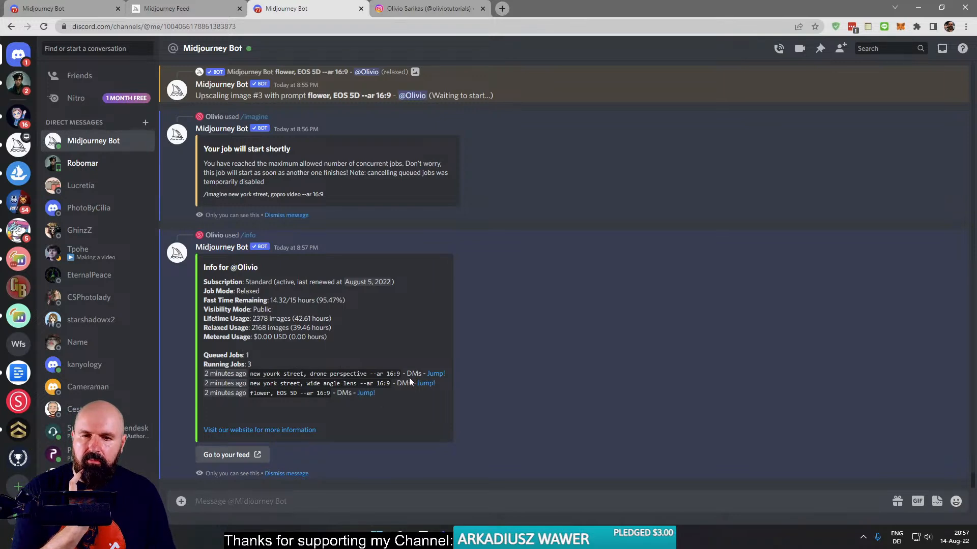
click(436, 374)
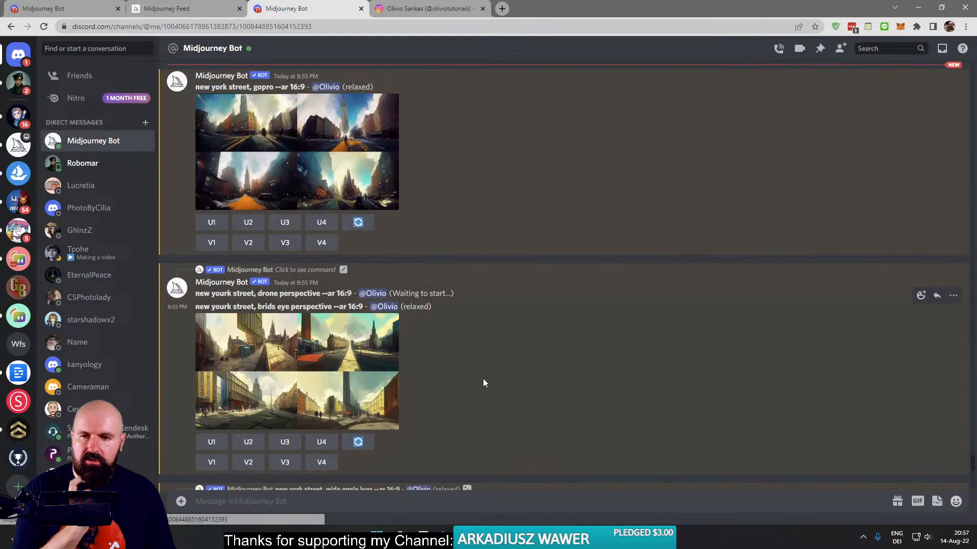
- Copy the "new yourk street, brids eye perspective --ar 16:9" prompt into a new /imagine command
drag(366, 307, 194, 307)
key(ctrl+c)
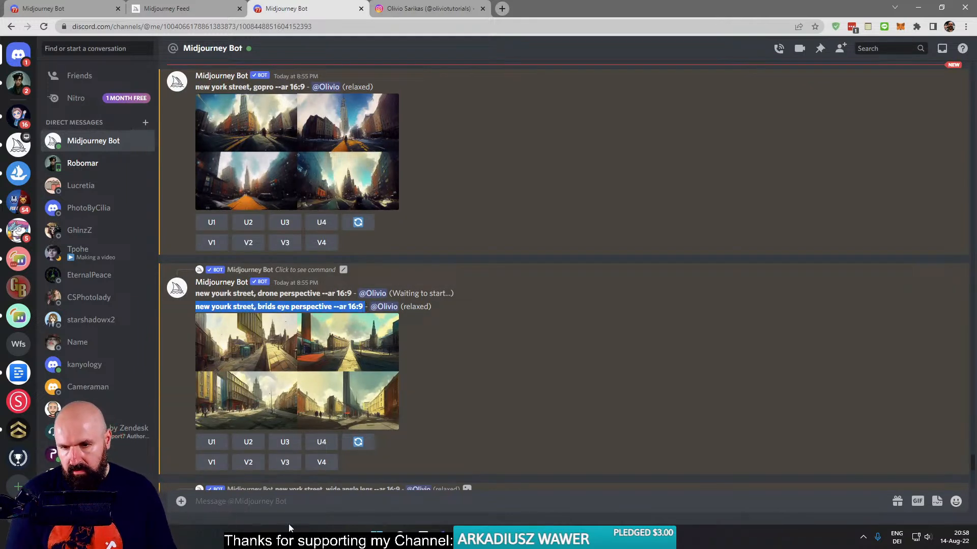
click(259, 504)
text(/)
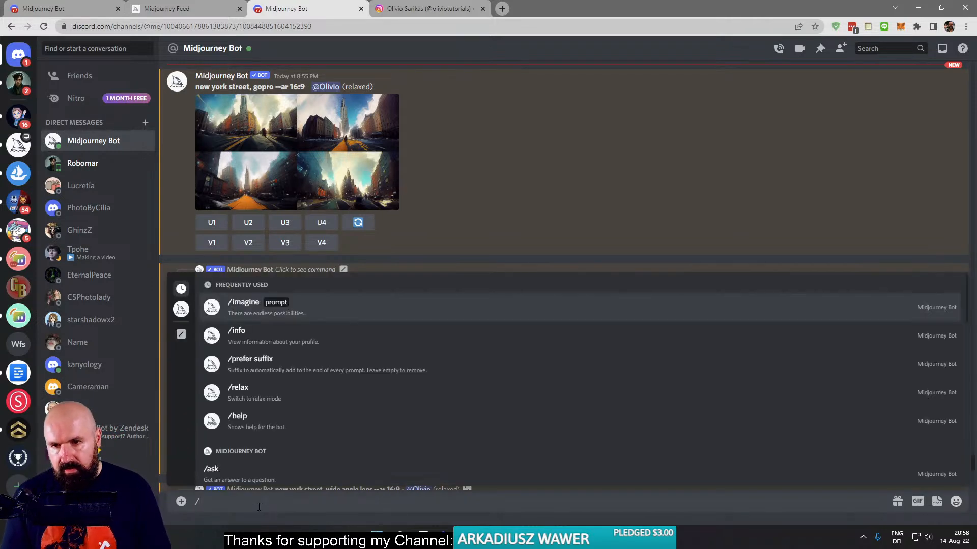
key(Return)
key(ctrl+v)
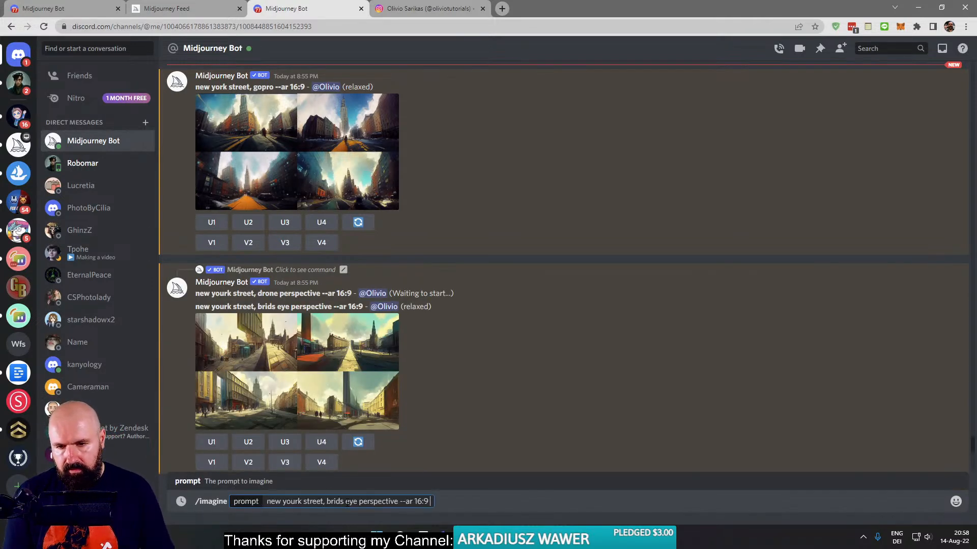
- Change the prompt to "new yourk street, bridseye view, EOS 5D --ar 16:9", submit it, and dismiss the /info message
key(BackSpace)
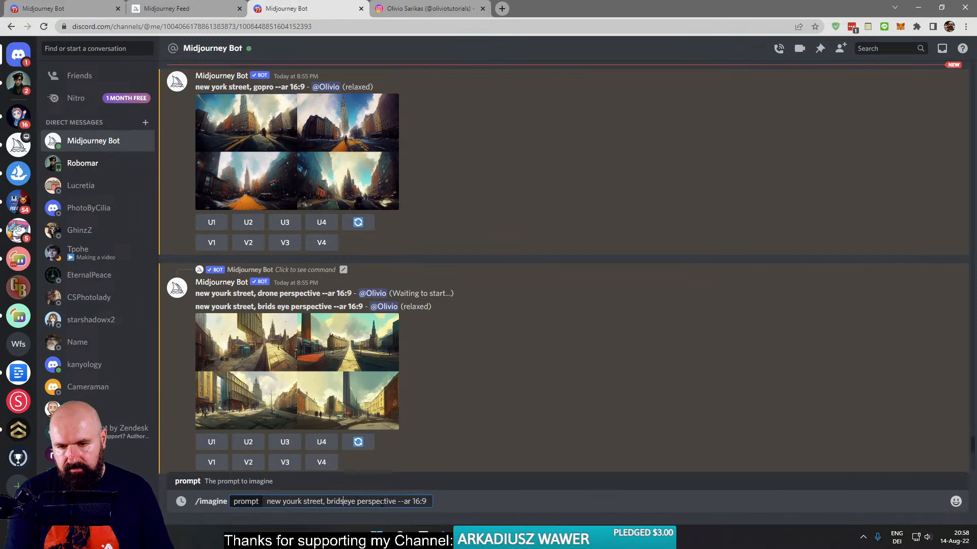
double_click(377, 503)
text(view)
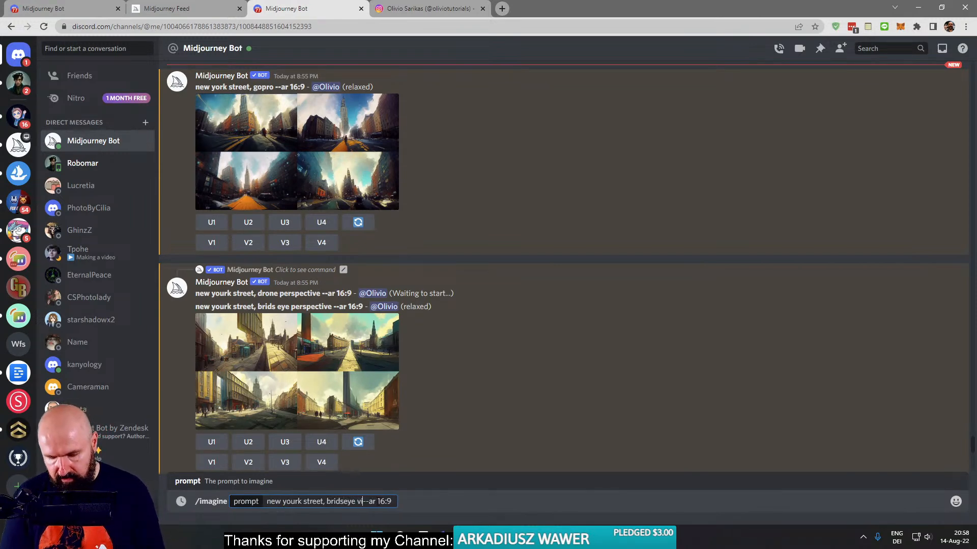
text(, 8)
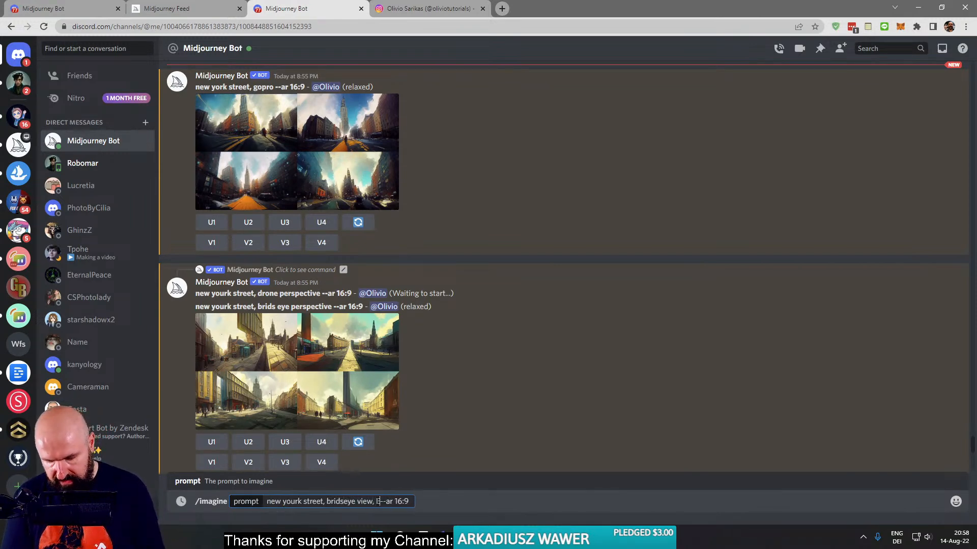
text(OS)
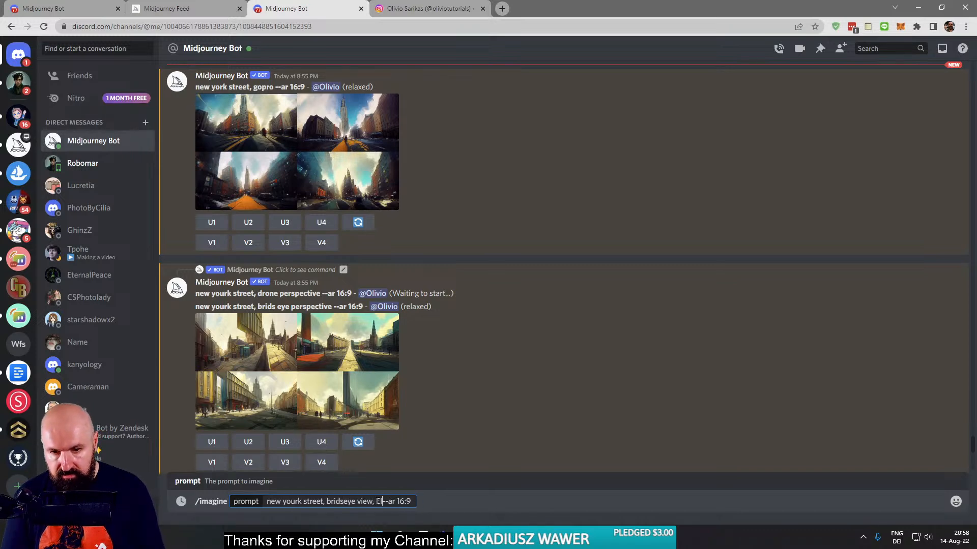
text( 5D)
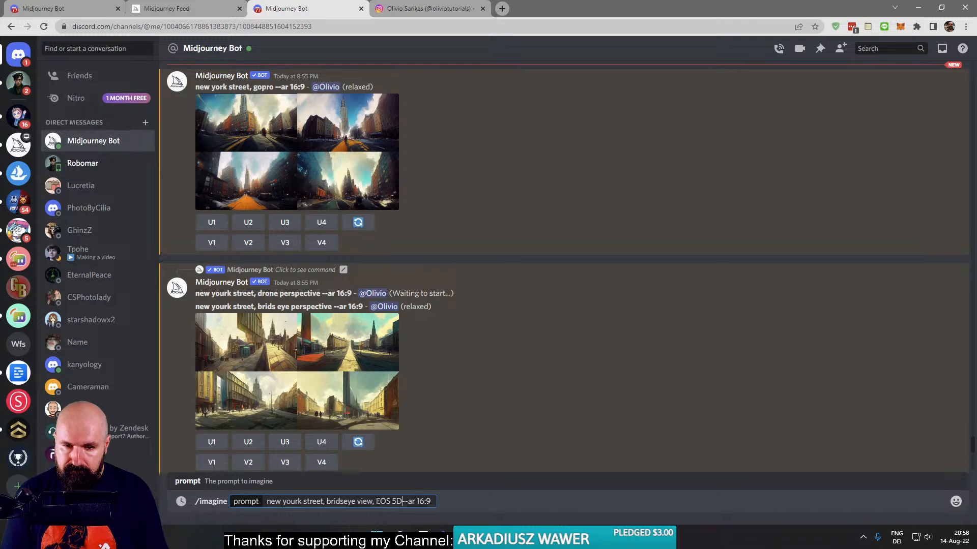
key(Return)
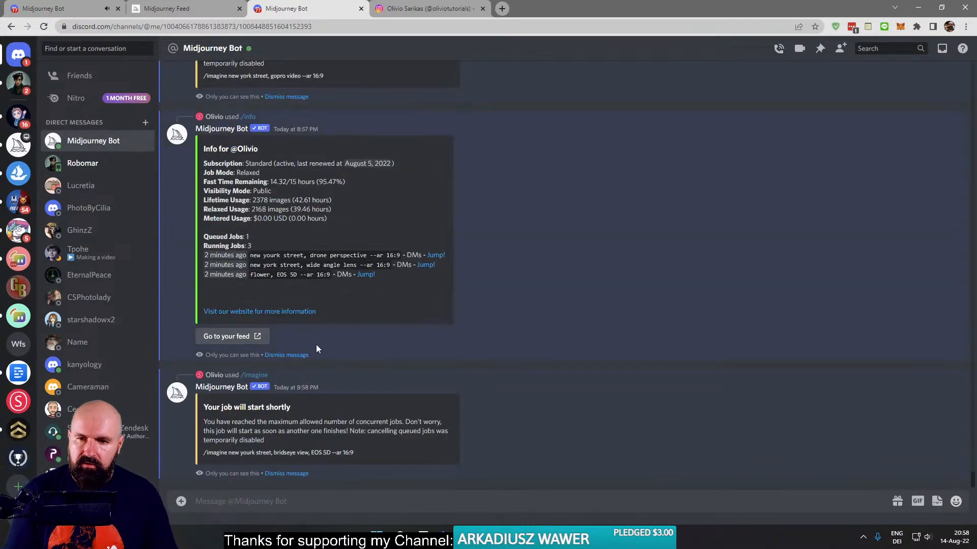
click(293, 356)
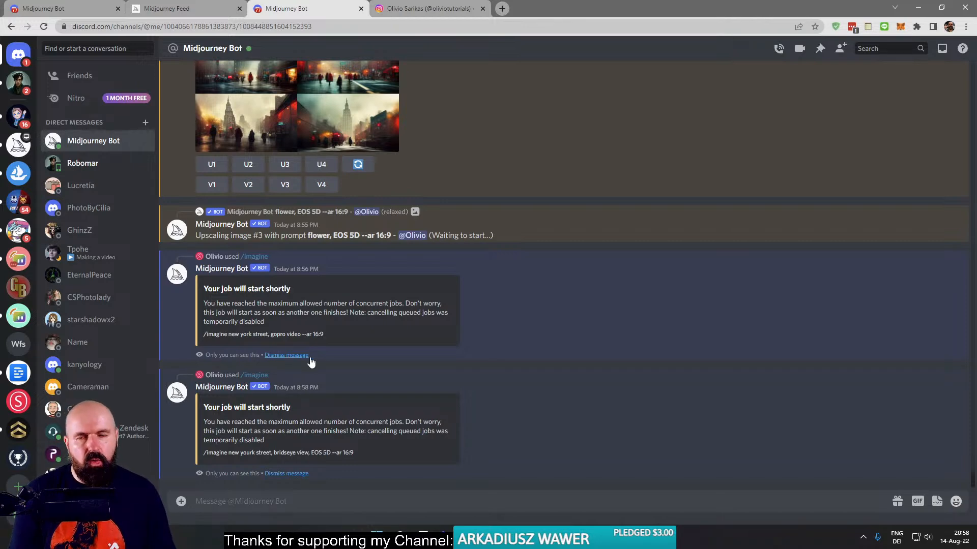
- Dismiss the old "Job has started!" messages scattered through the earlier Midjourney Bot chat history
scroll(334, 361, up, 20)
scroll(341, 360, down, 6)
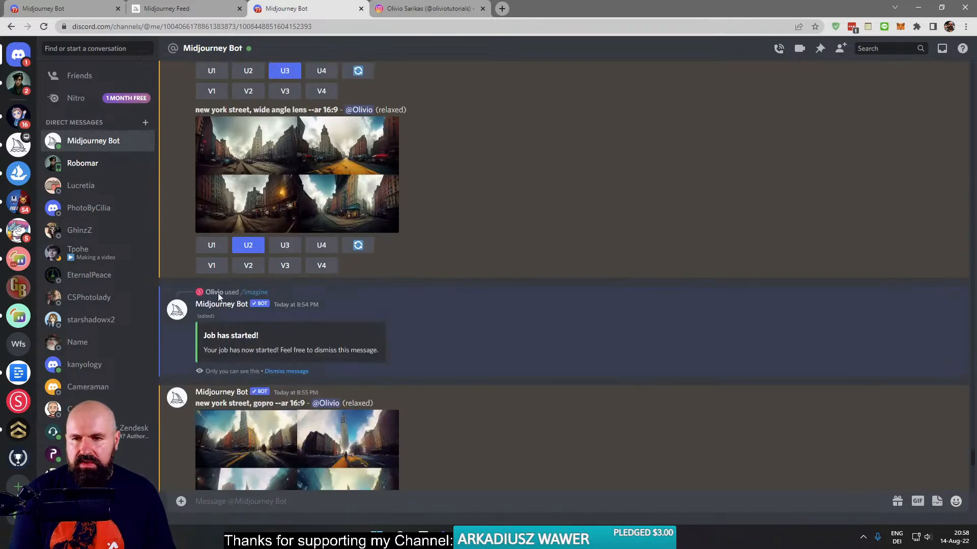
click(287, 371)
scroll(331, 373, up, 15)
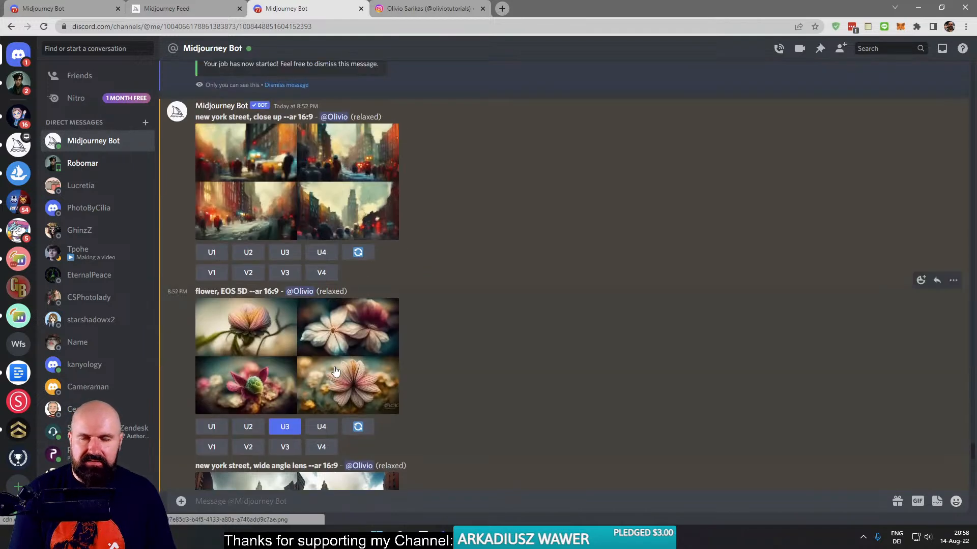
scroll(323, 394, down, 3)
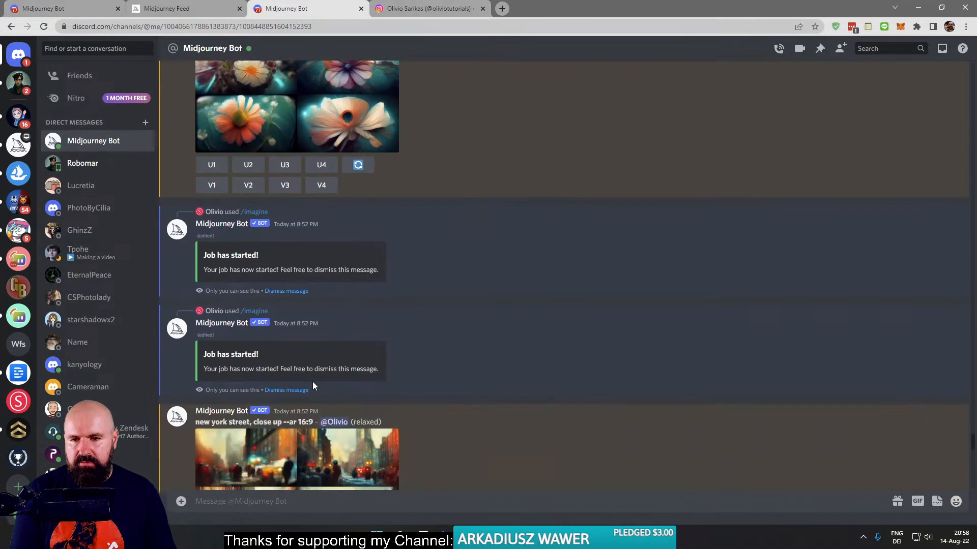
click(286, 291)
click(286, 287)
scroll(344, 380, up, 5)
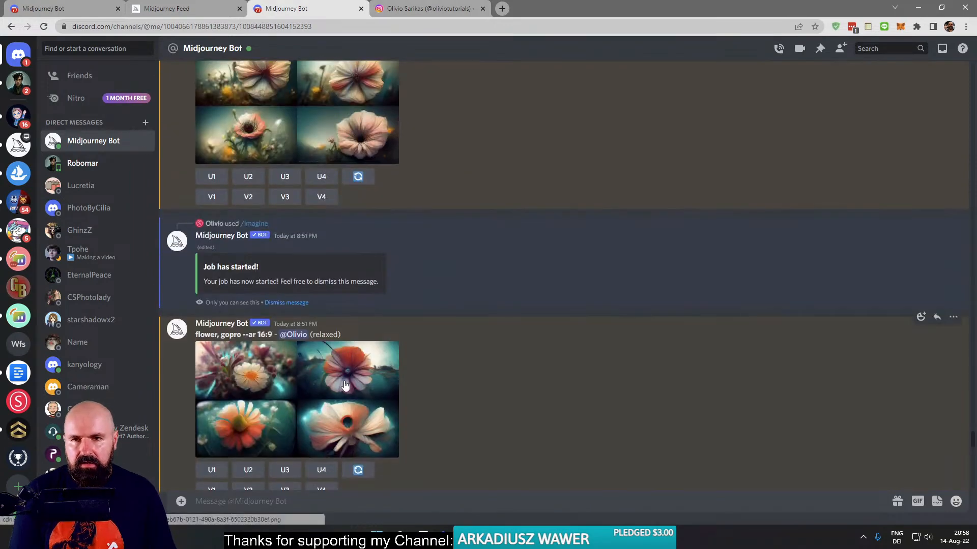
click(295, 303)
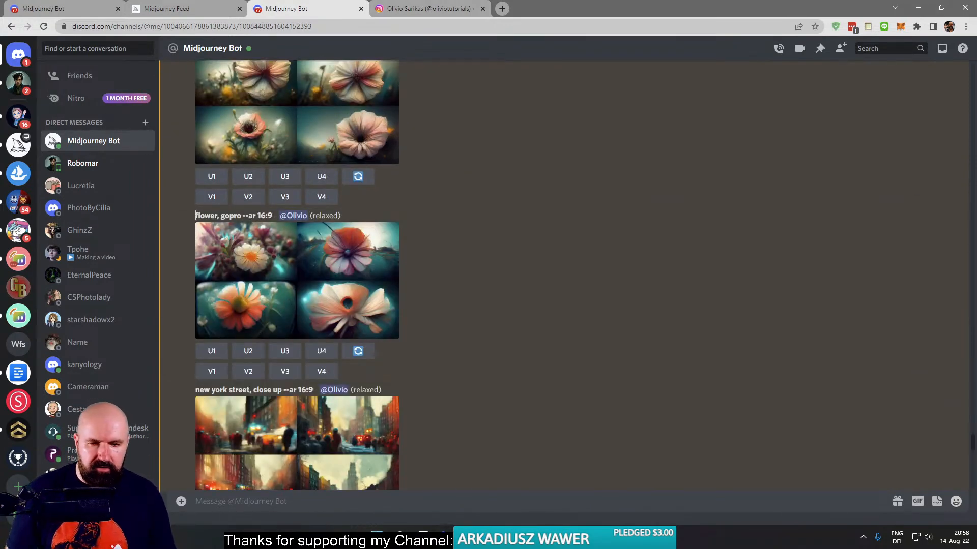
- Read the latest YouTube live-chat comments and return to the newest Midjourney Bot messages
click(557, 490)
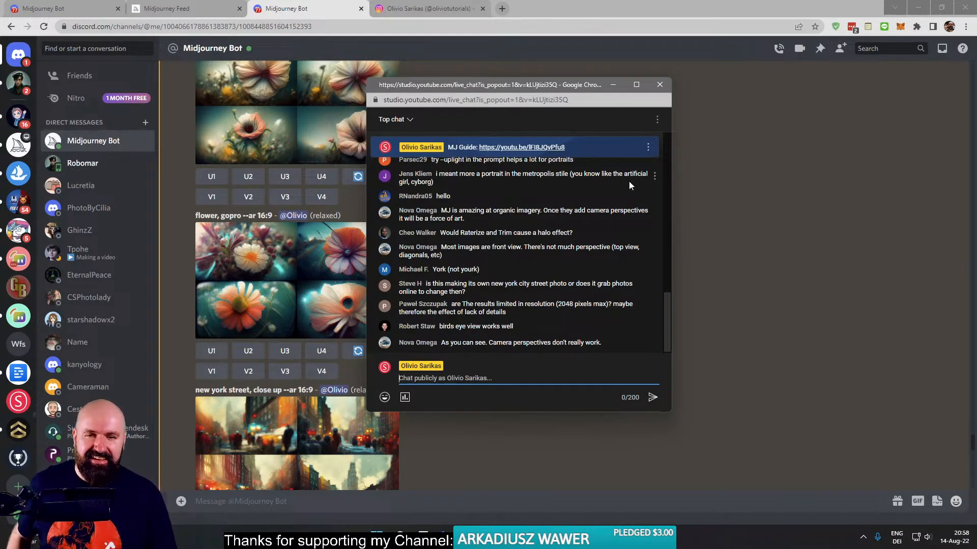
click(716, 198)
scroll(514, 285, down, 10)
scroll(515, 285, down, 10)
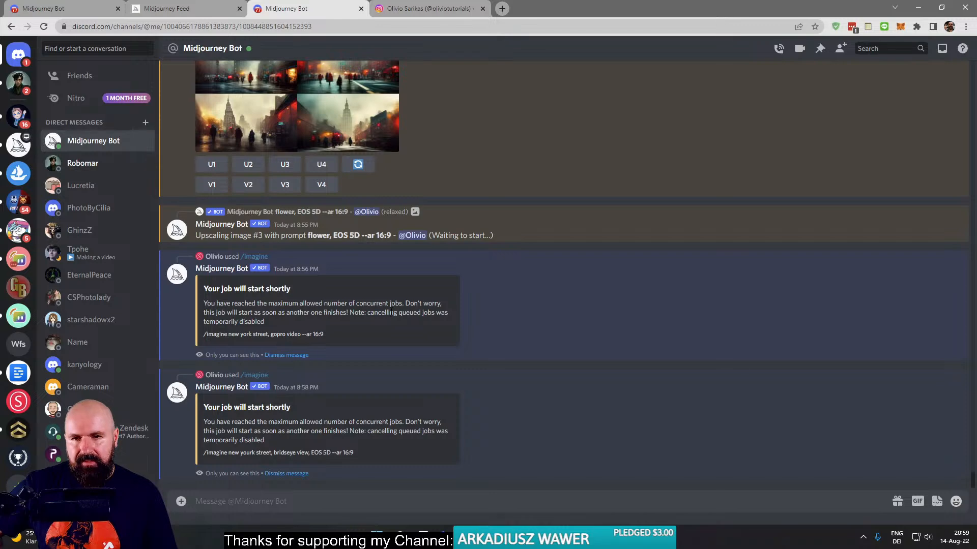
- Switch to Affinity Photo and duplicate the adjusted DSC08274_DxO.jpg layer of the flower-headdress portrait
click(600, 539)
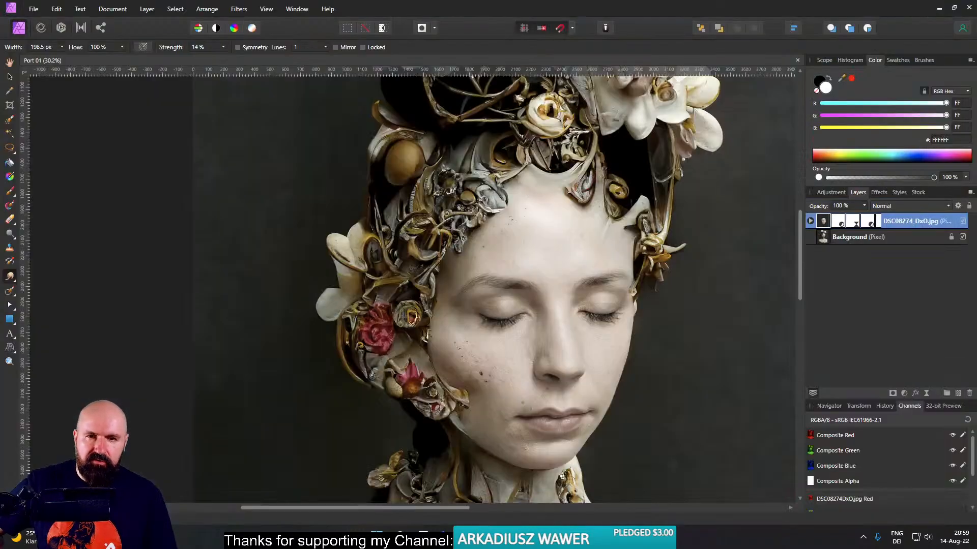
drag(613, 404, 543, 379)
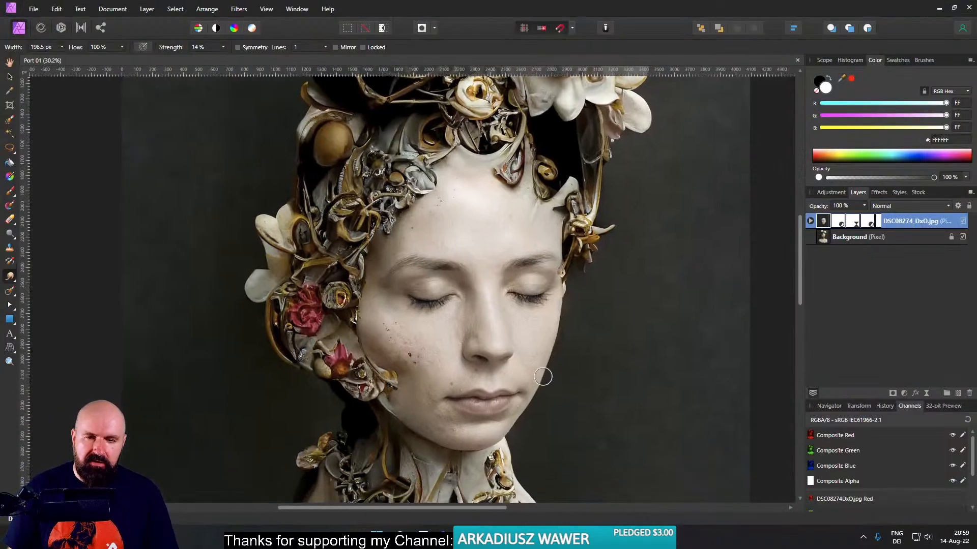
scroll(451, 346, up, 6)
scroll(448, 344, down, 4)
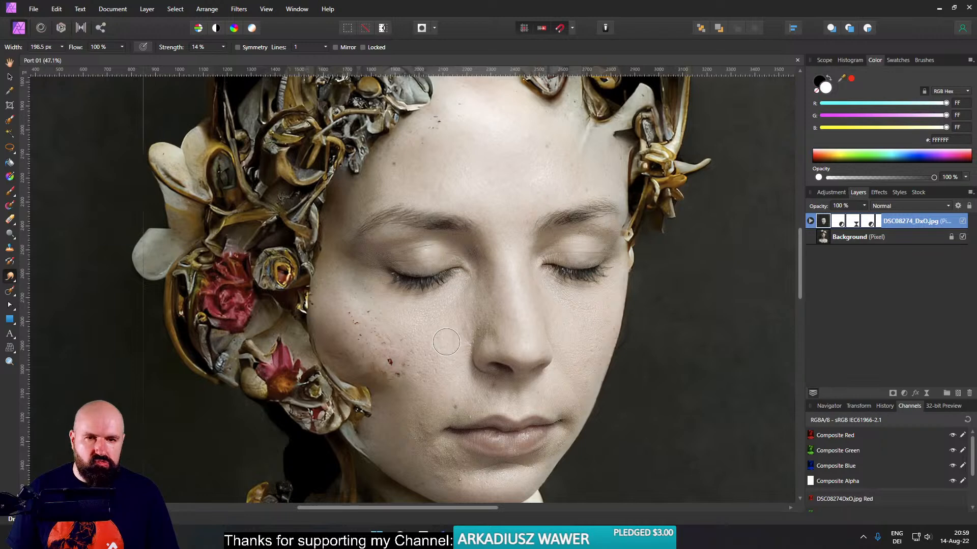
right_click(821, 223)
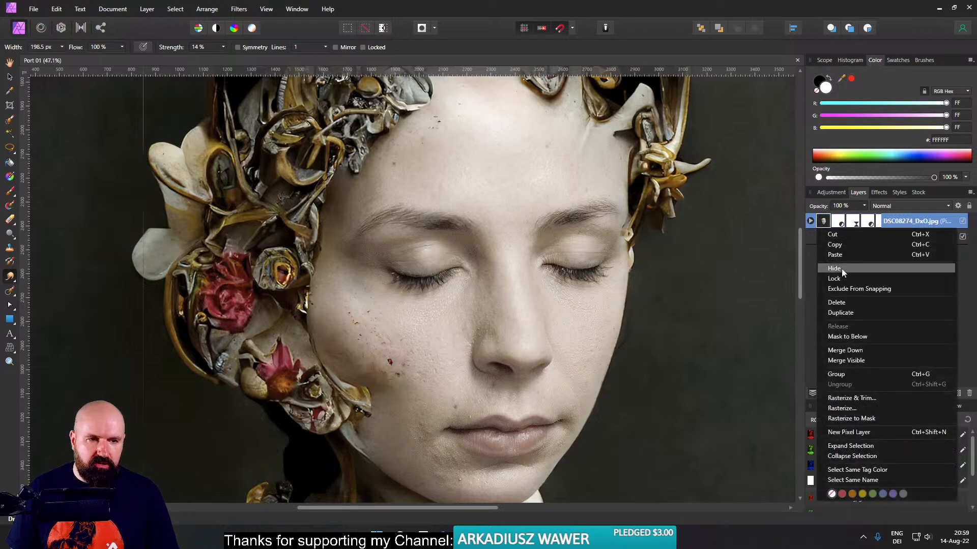
click(841, 313)
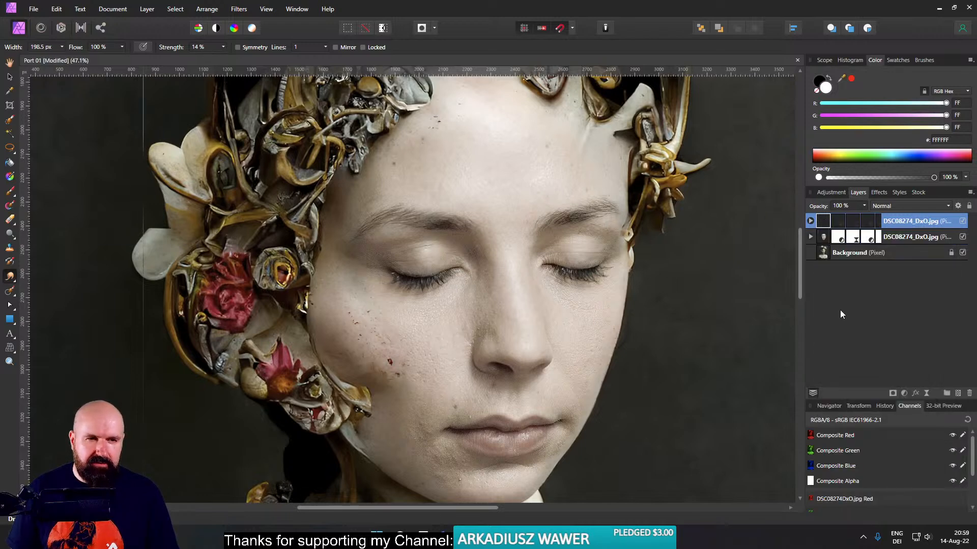
- Rasterize the duplicated DSC08274_DxO.jpg layer and hide the original adjusted layer beneath it
right_click(822, 222)
click(842, 409)
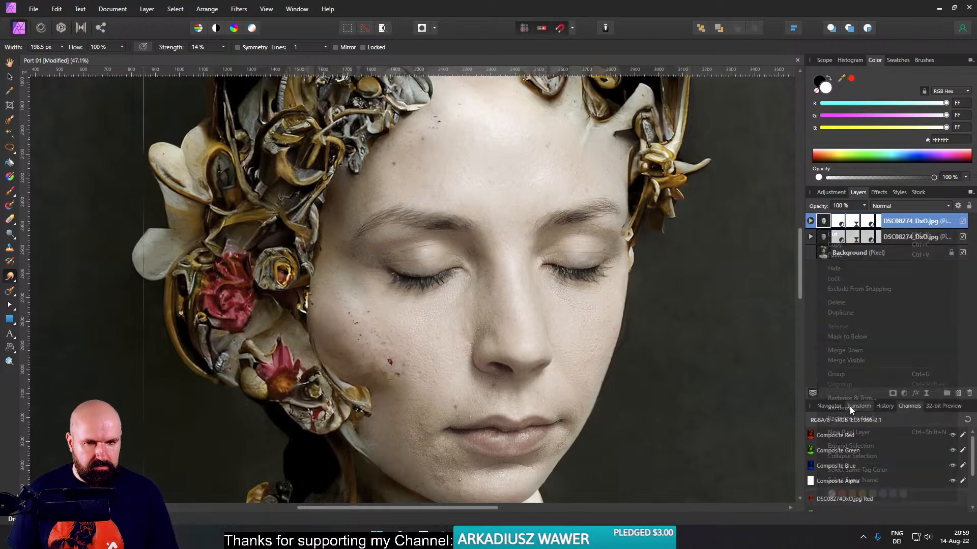
click(962, 237)
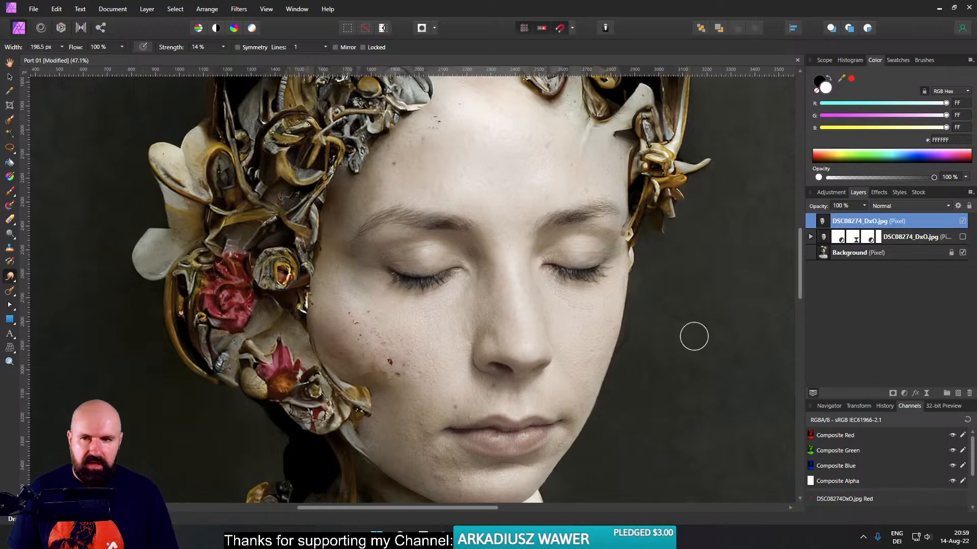
- Smudge the skin smooth on the flower-side cheek, from below the eye down to the jaw and chin
scroll(432, 312, up, 3)
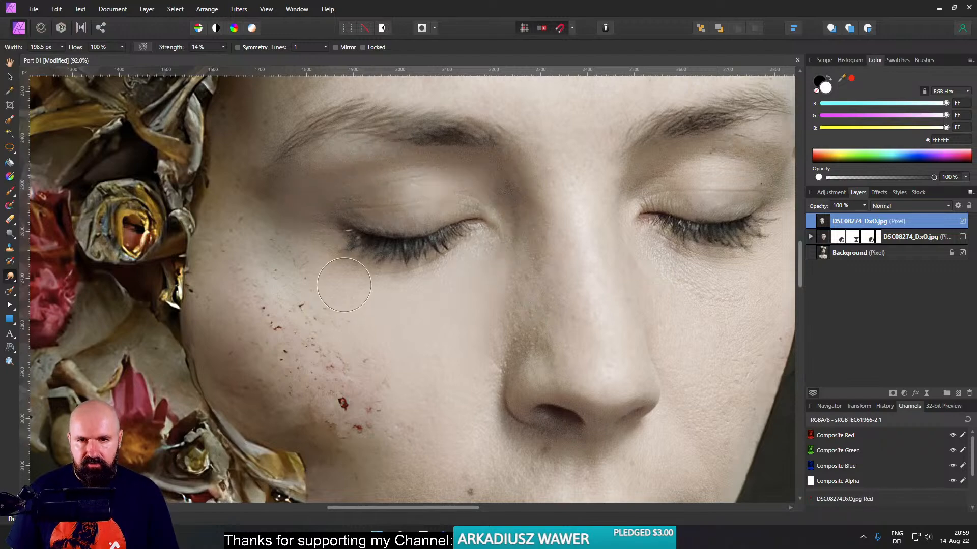
scroll(390, 294, down, 3)
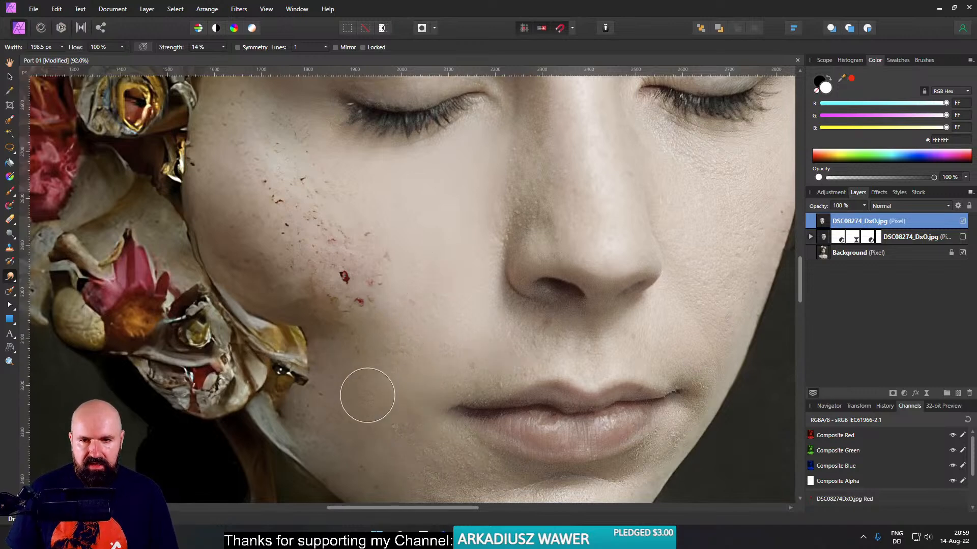
scroll(401, 376, down, 4)
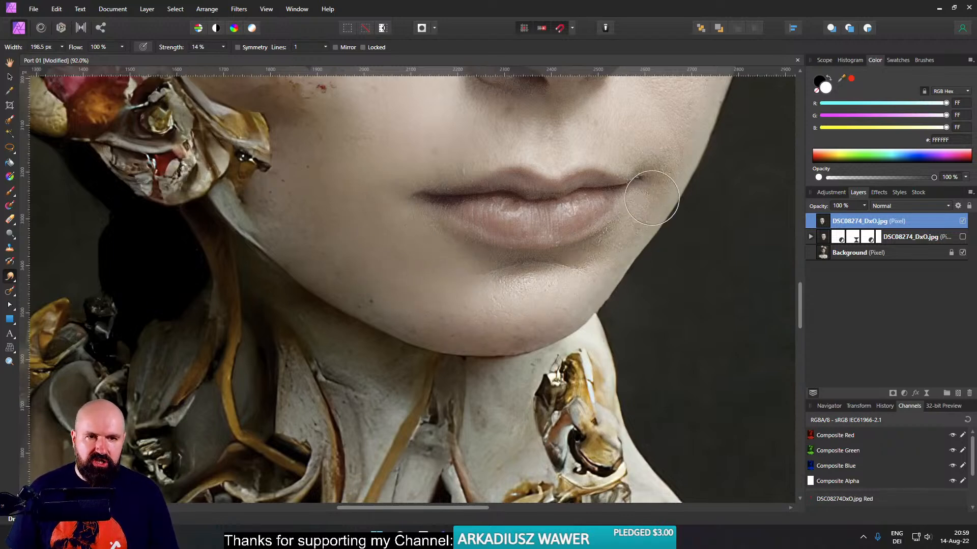
- Smudge away the skin texture on the cheek opposite the flowers and along the nose
scroll(653, 251, up, 2)
scroll(653, 251, up, 2)
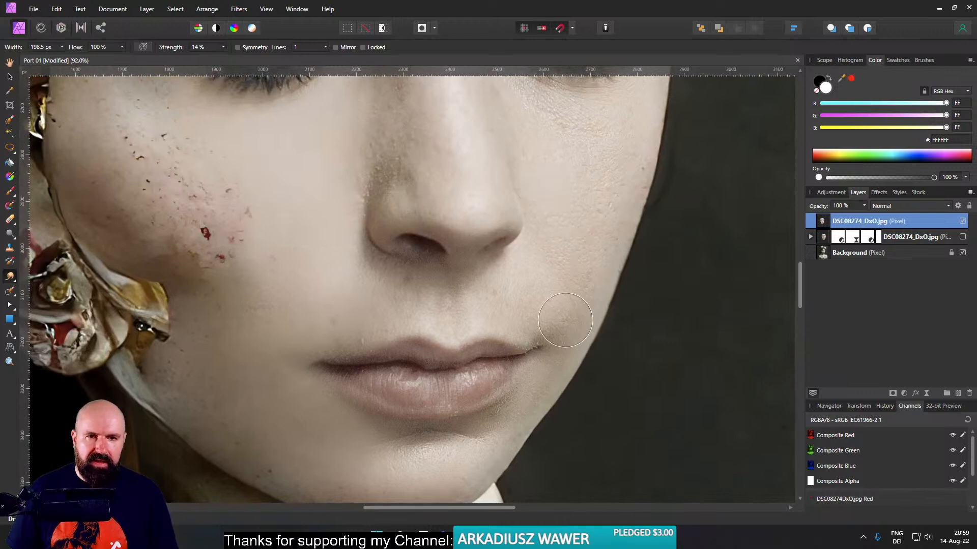
scroll(602, 219, up, 3)
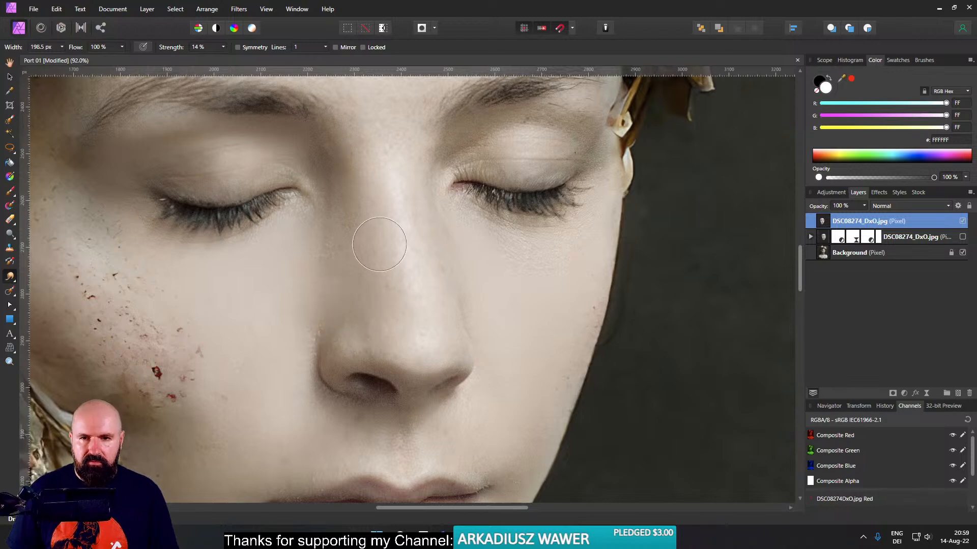
- Smudge the forehead skin smooth from the headdress down to the eyebrows and across to the temple
drag(505, 303, 556, 502)
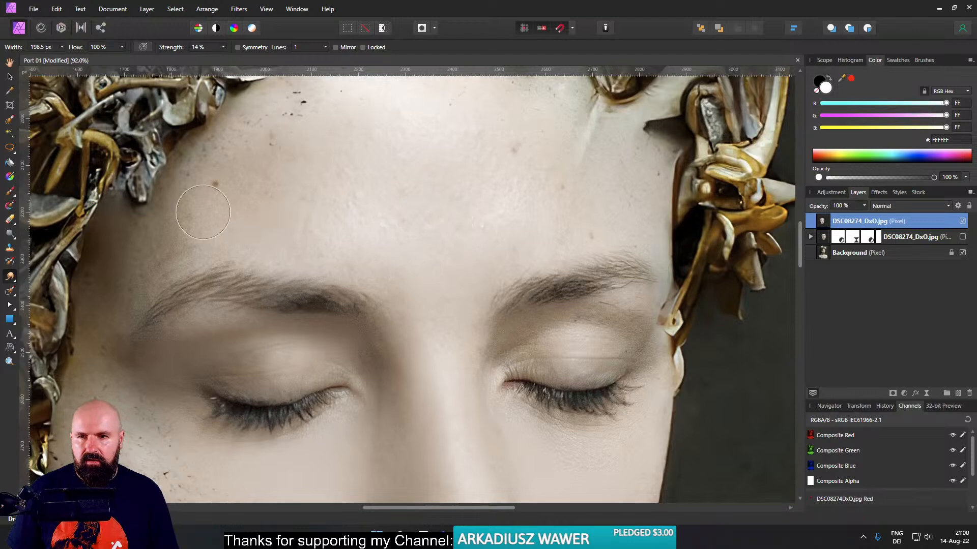
drag(319, 212, 312, 322)
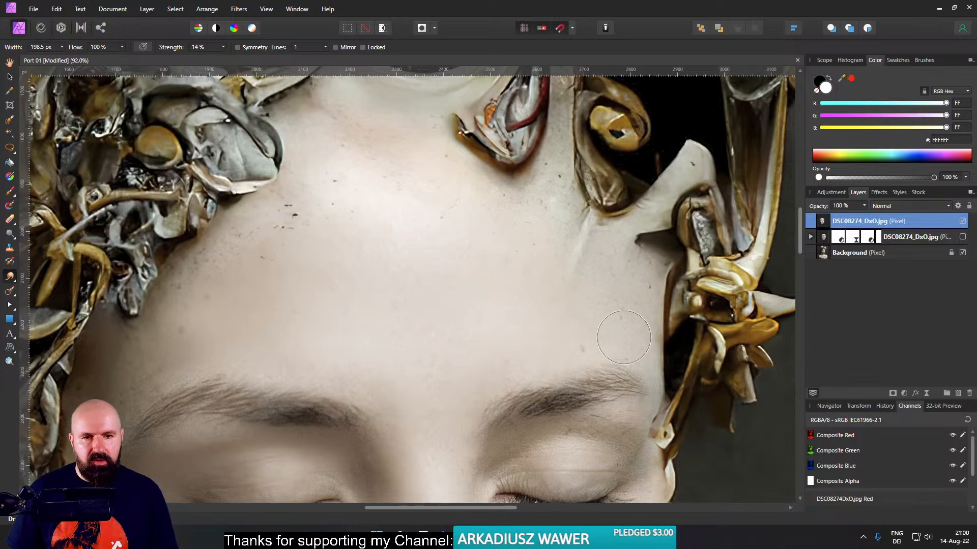
drag(651, 421, 604, 282)
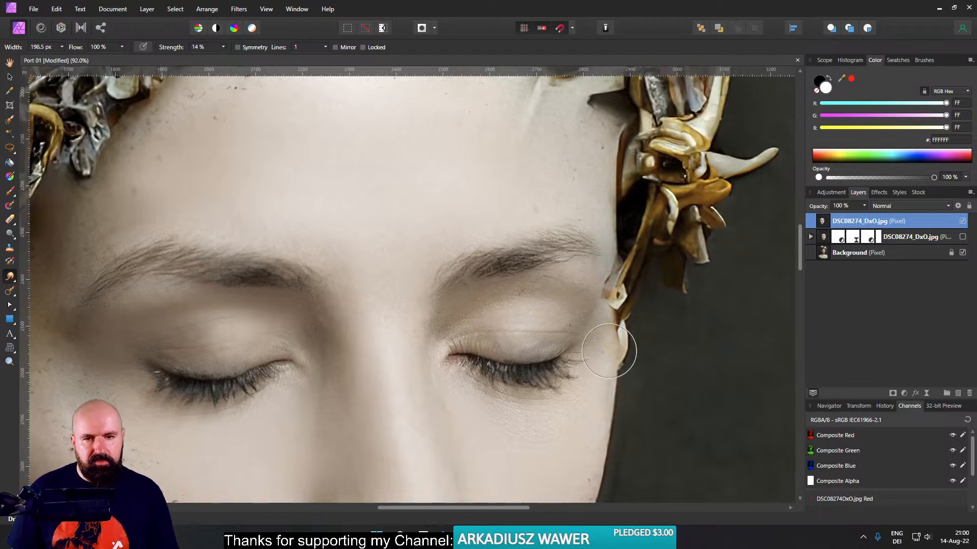
- Smooth the skin around the eye opposite the flowers, down the outer cheek and around the mouth
scroll(590, 323, down, 3)
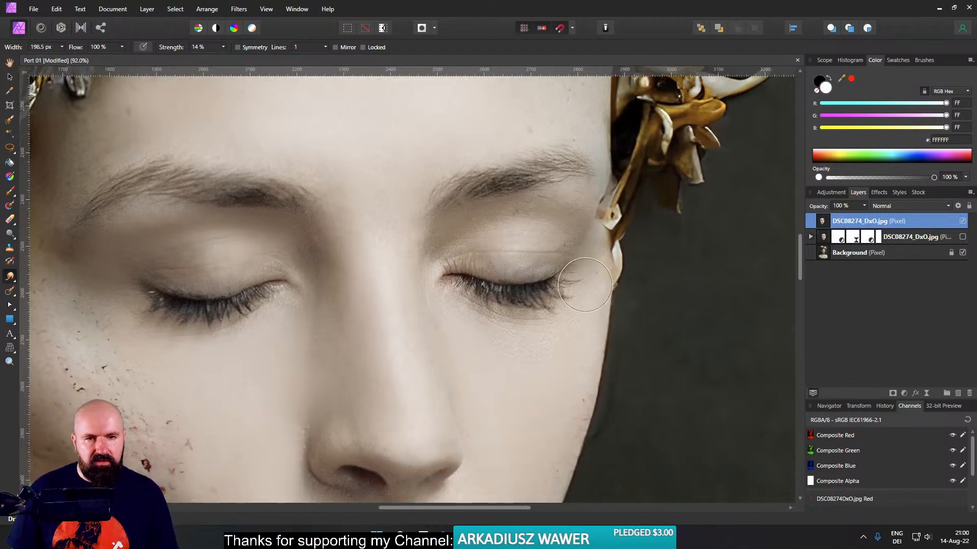
scroll(593, 360, down, 3)
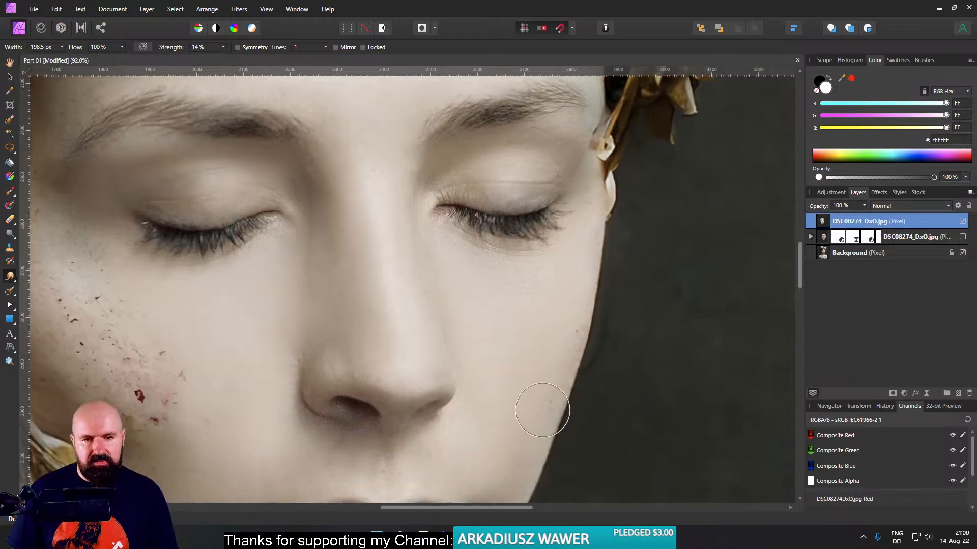
scroll(570, 314, down, 3)
scroll(570, 314, down, 3)
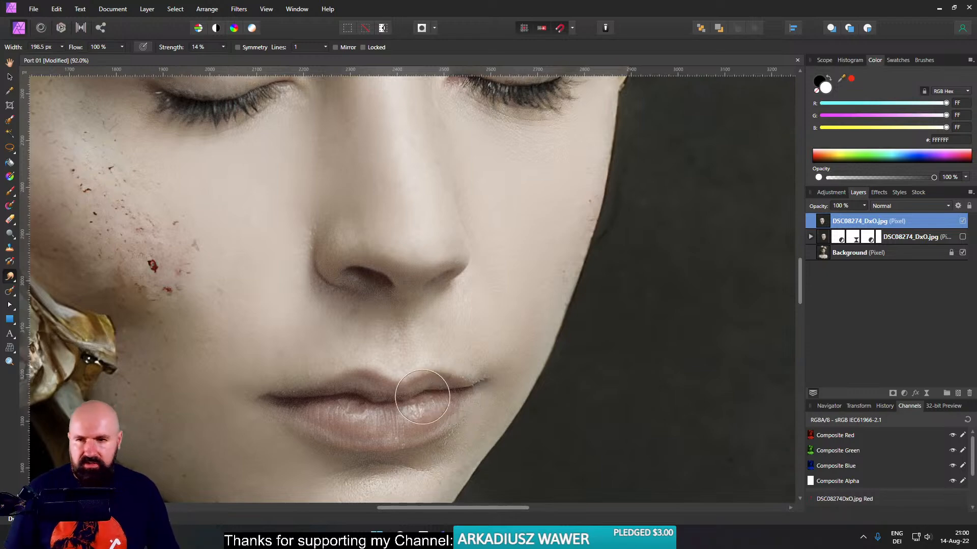
- Examine the smoothed face up close and within the whole portrait
scroll(375, 335, down, 6)
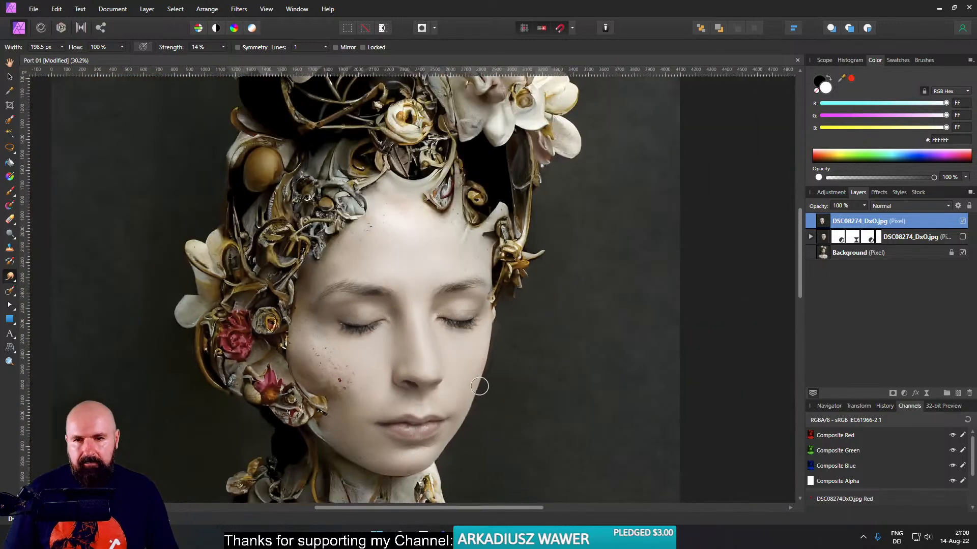
scroll(519, 354, up, 3)
scroll(520, 359, down, 1)
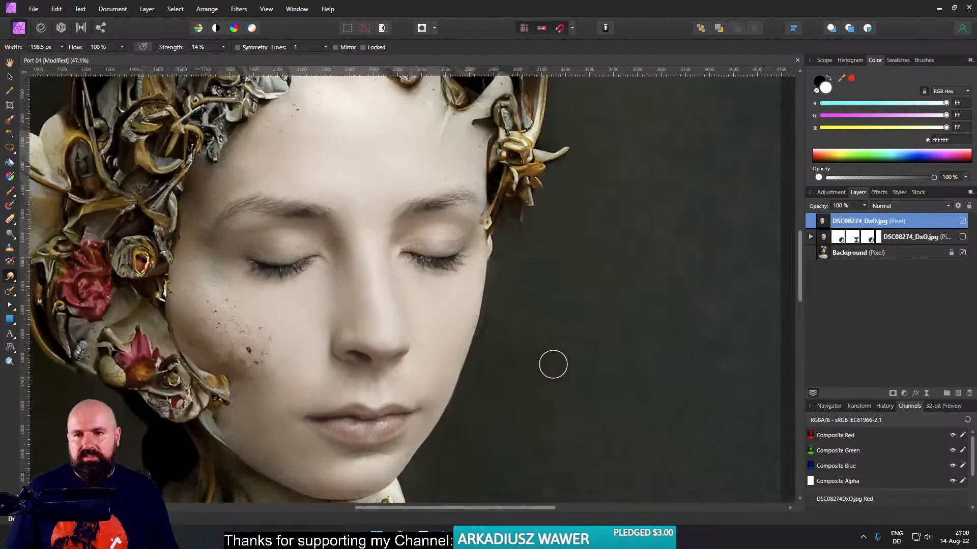
drag(554, 365, 596, 366)
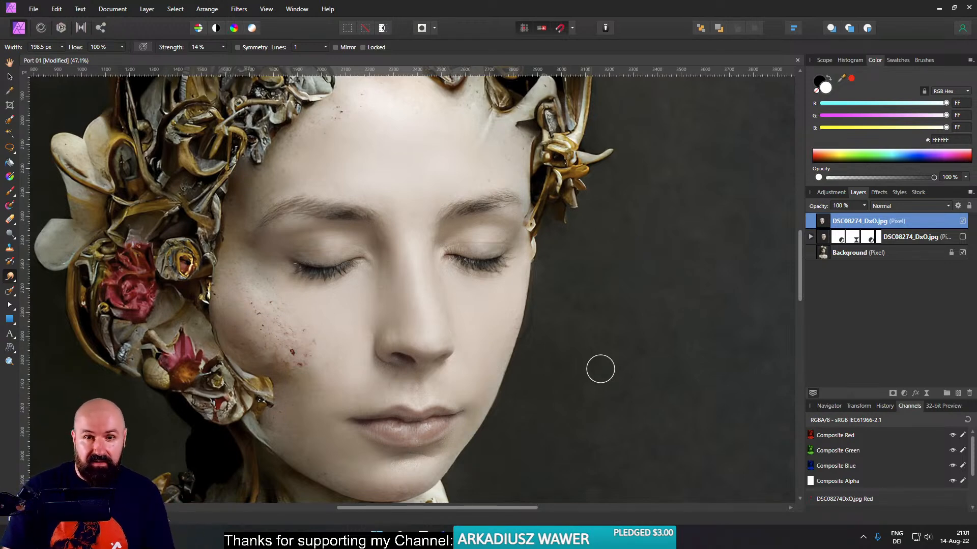
scroll(573, 343, down, 4)
drag(585, 316, 569, 275)
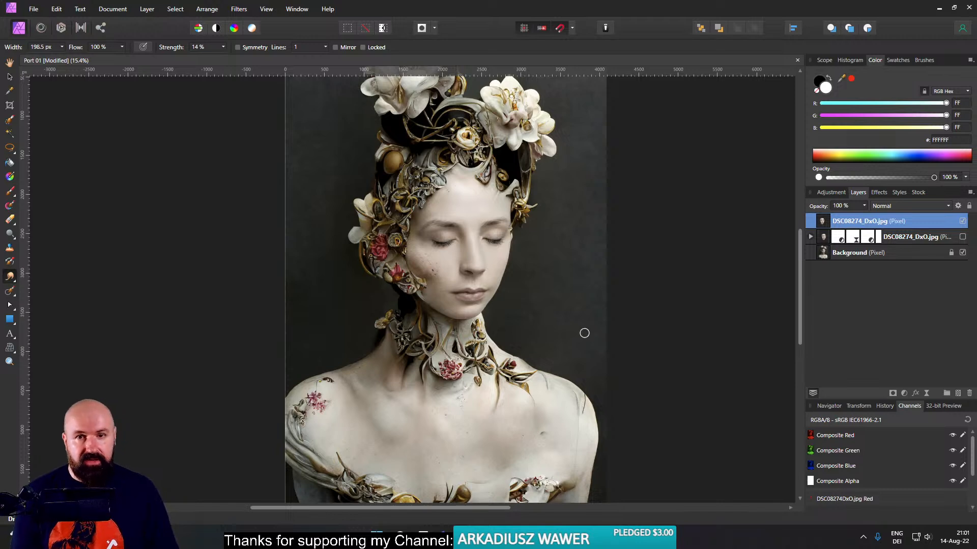
scroll(585, 328, up, 2)
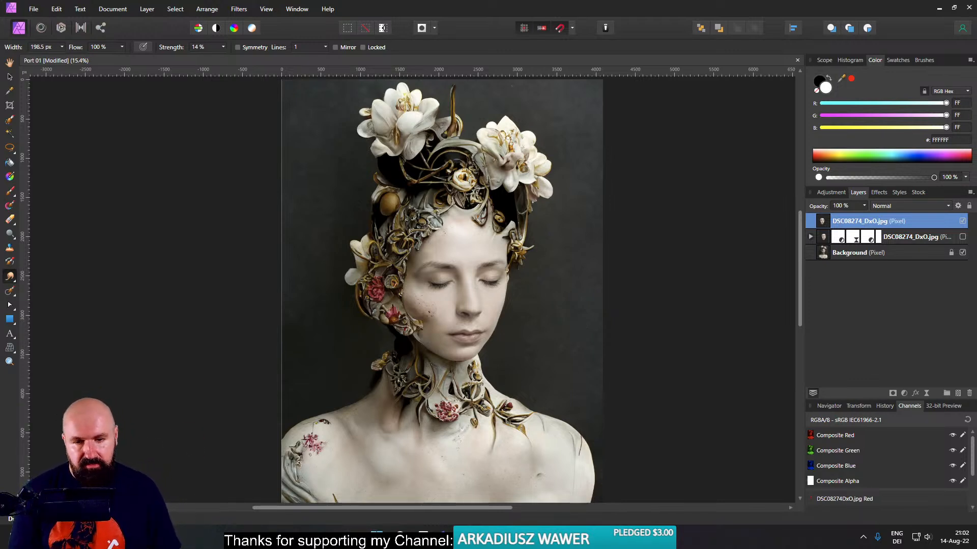
- Switch back to Discord, review the finished Midjourney results, and view the "new yourk street, drone perspective --ar 16:9" grid enlarged
click(405, 484)
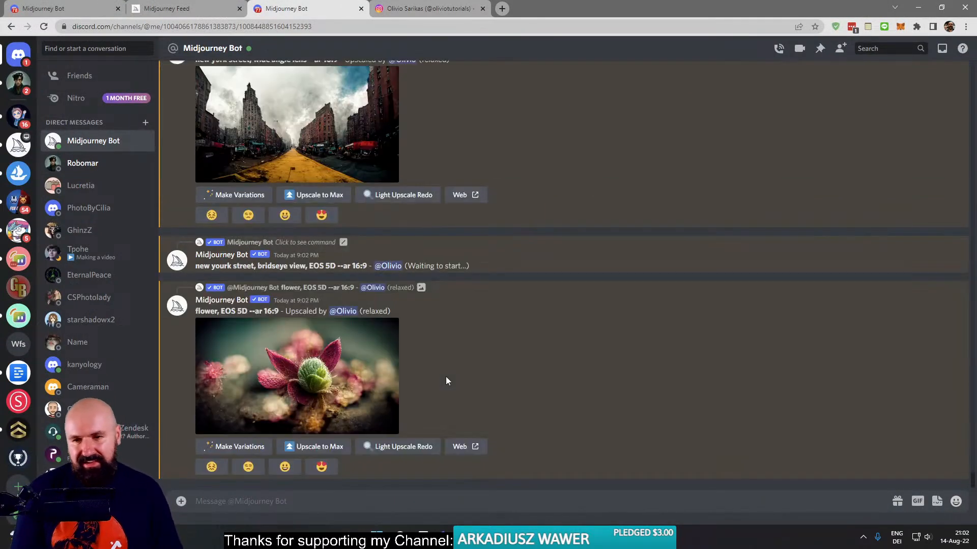
scroll(446, 381, up, 5)
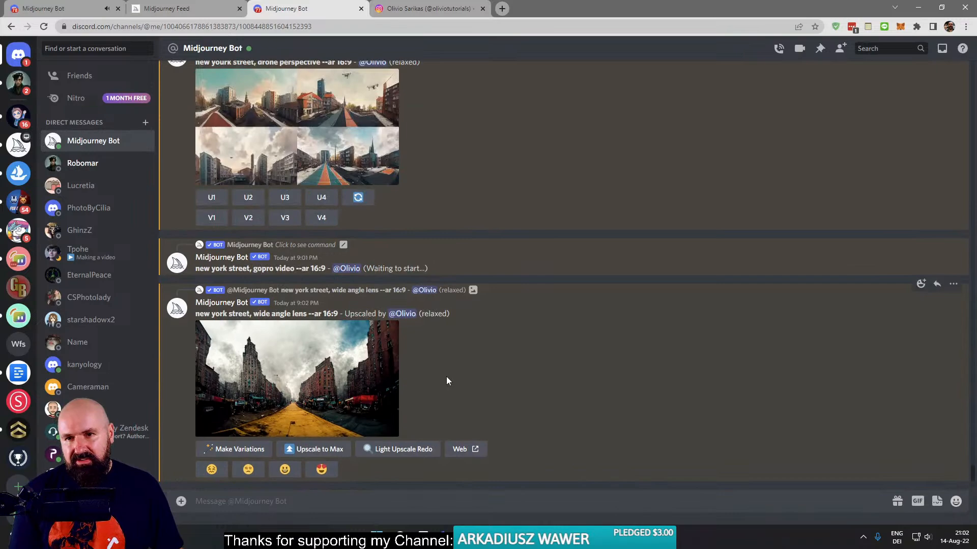
scroll(447, 381, up, 5)
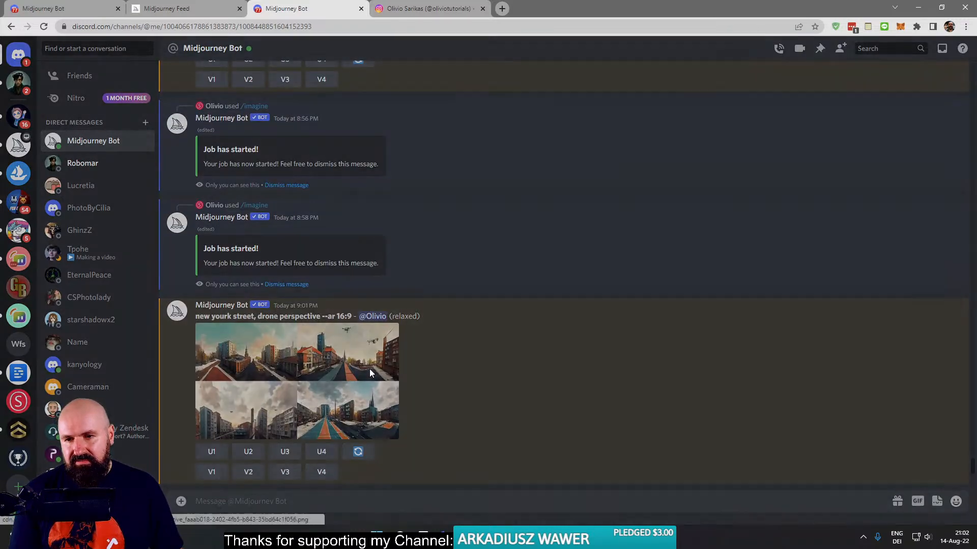
click(369, 373)
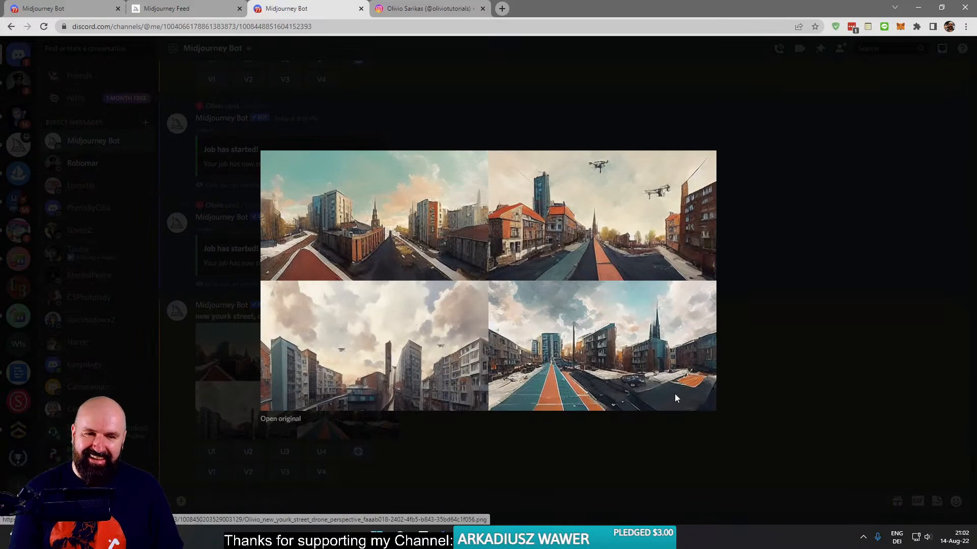
click(741, 310)
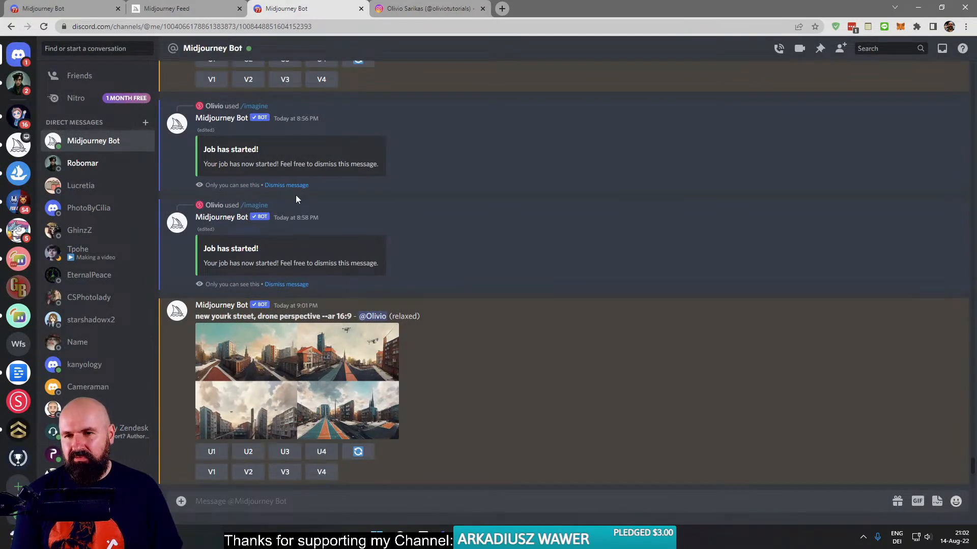
- Find the upscaled "new york street, wide angle lens --ar 16:9" image in the Midjourney results and open its original
scroll(453, 372, down, 8)
scroll(453, 368, down, 2)
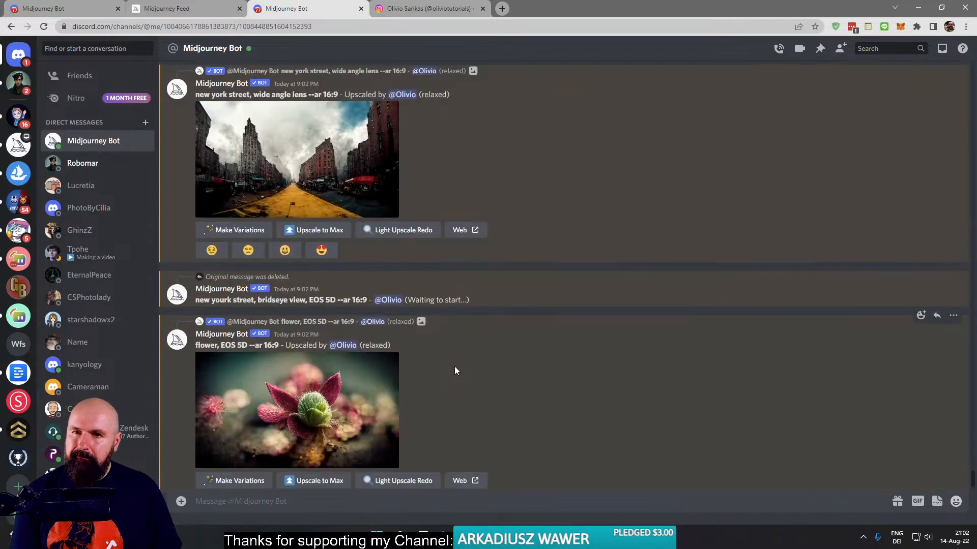
scroll(454, 366, up, 1)
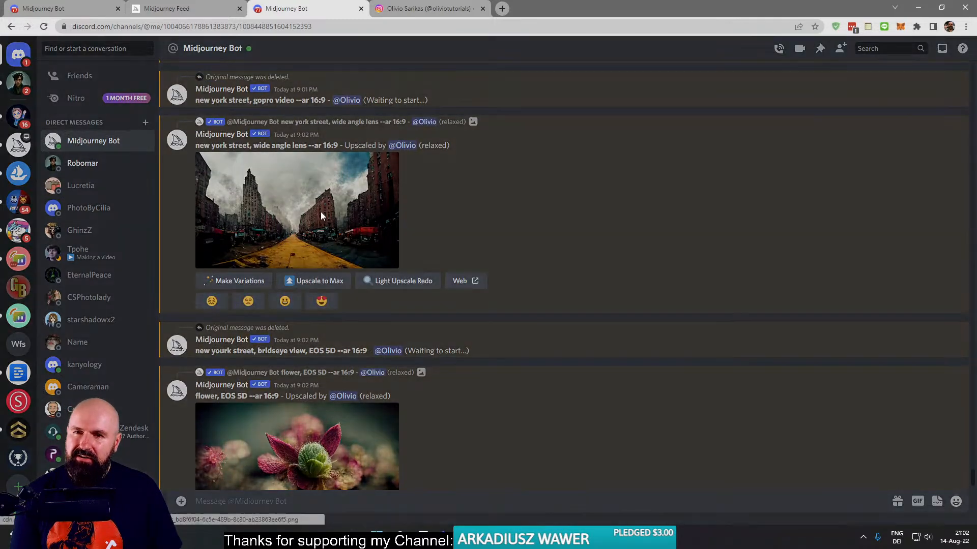
click(321, 216)
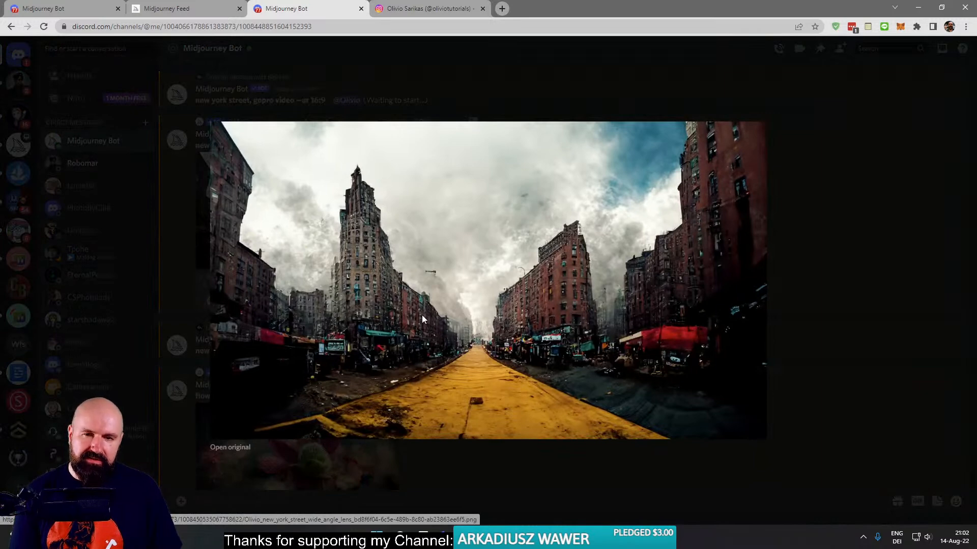
right_click(428, 280)
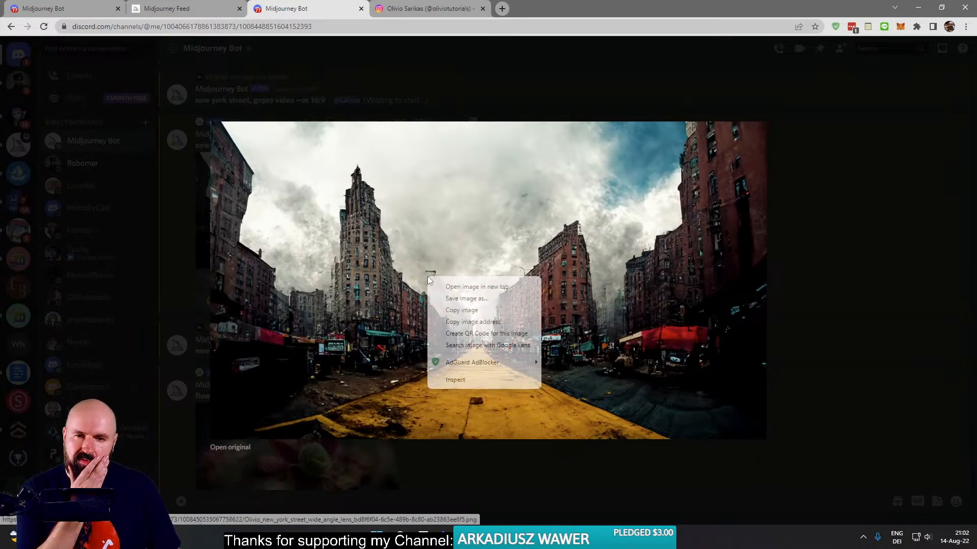
click(243, 447)
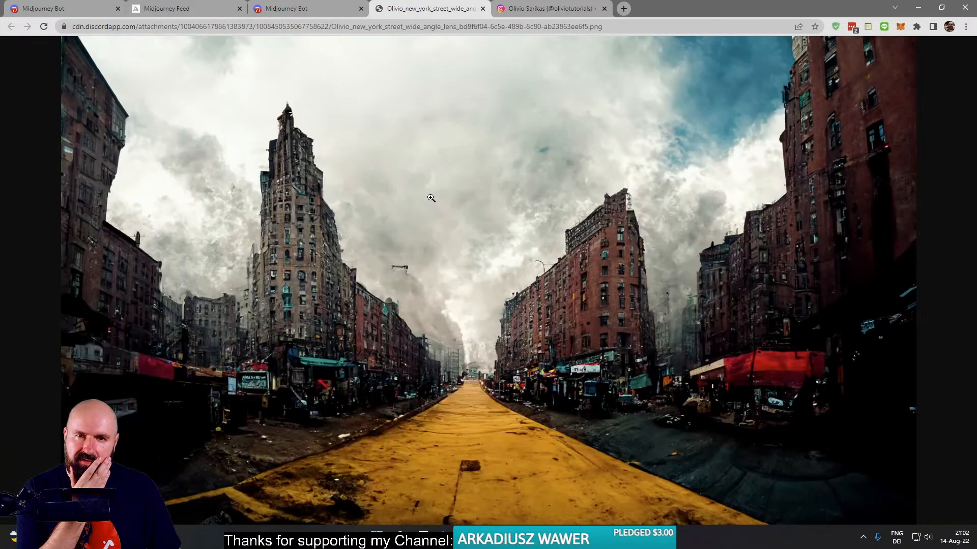
- Save the wide angle street image as a PNG into the 2022-08-14 live stream photos folder
right_click(431, 198)
click(470, 218)
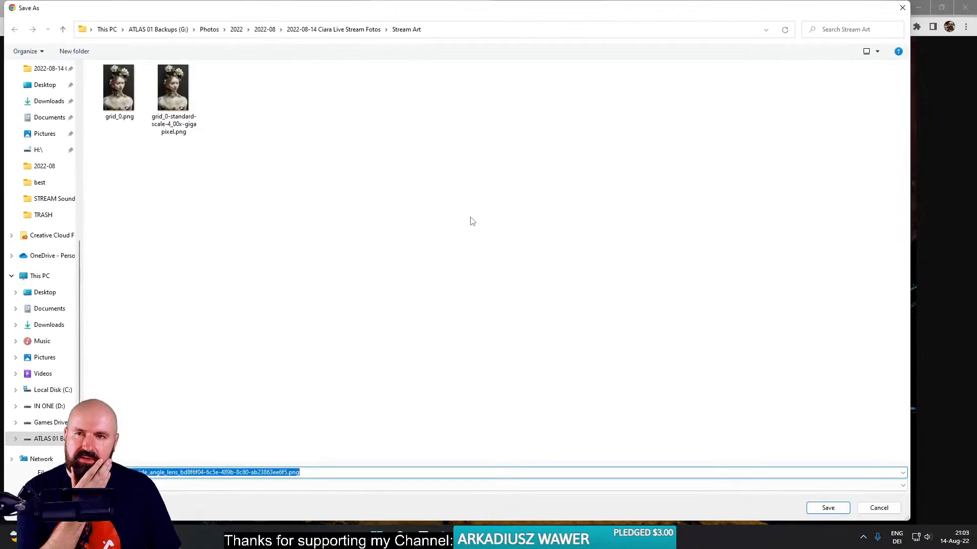
click(364, 30)
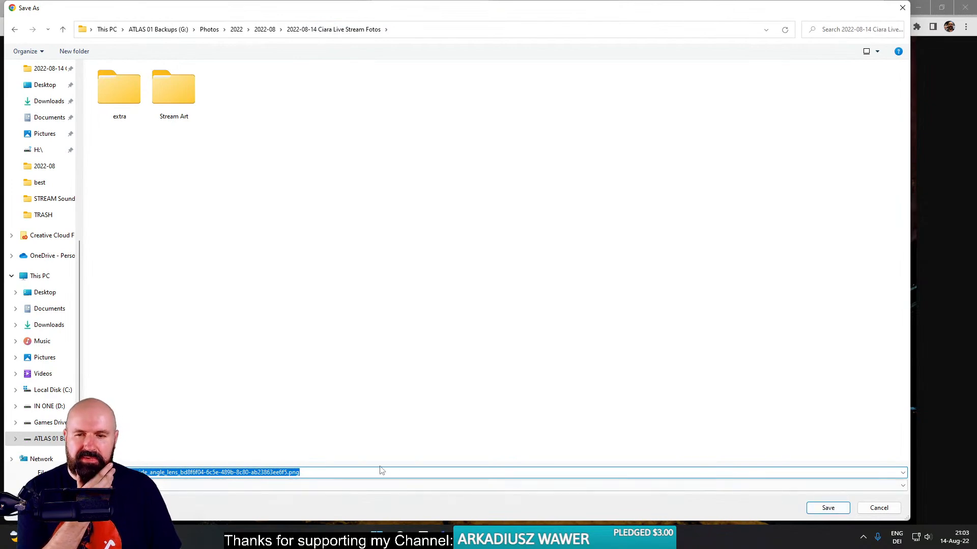
click(223, 487)
click(223, 487)
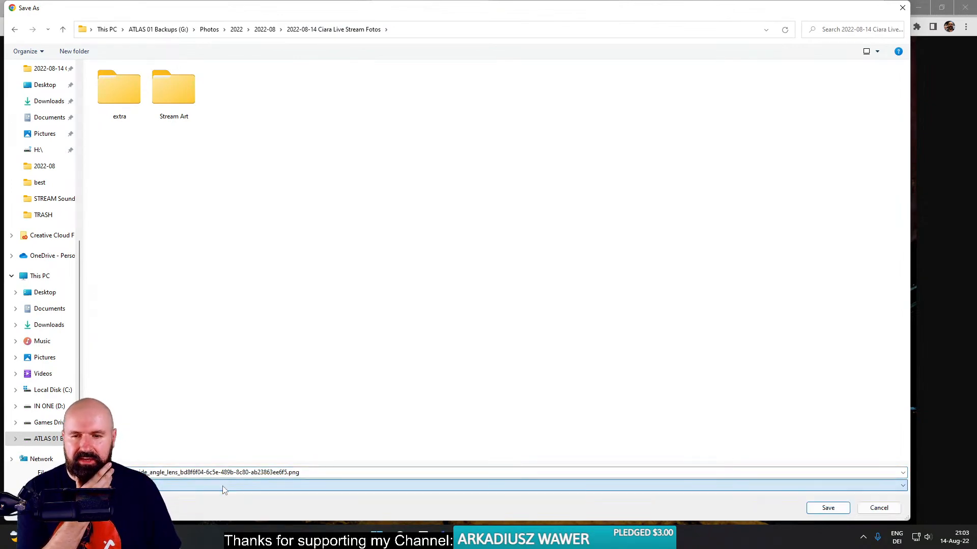
click(824, 510)
- Switch to Affinity Photo and open the saved street PNG from the 2022-08-14 live stream photos folder
click(577, 538)
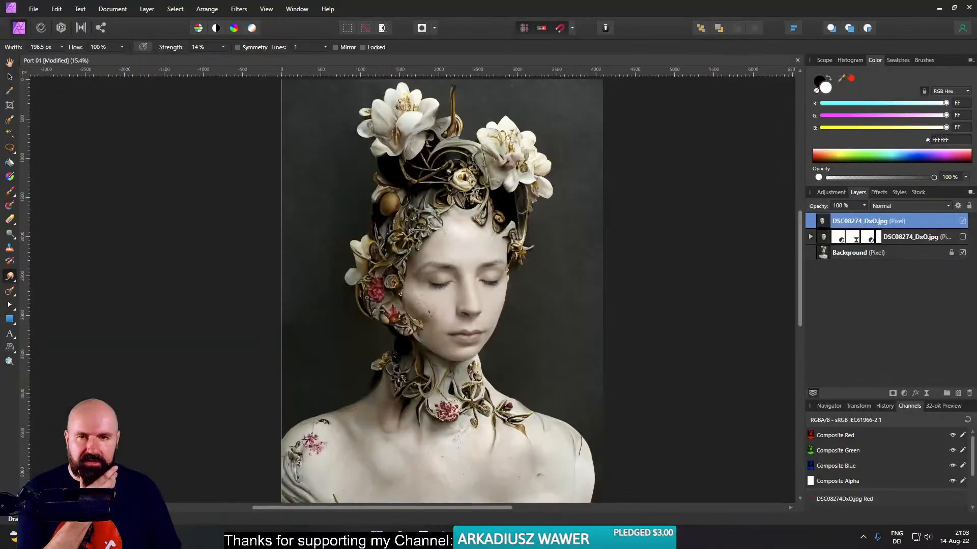
click(33, 9)
click(61, 123)
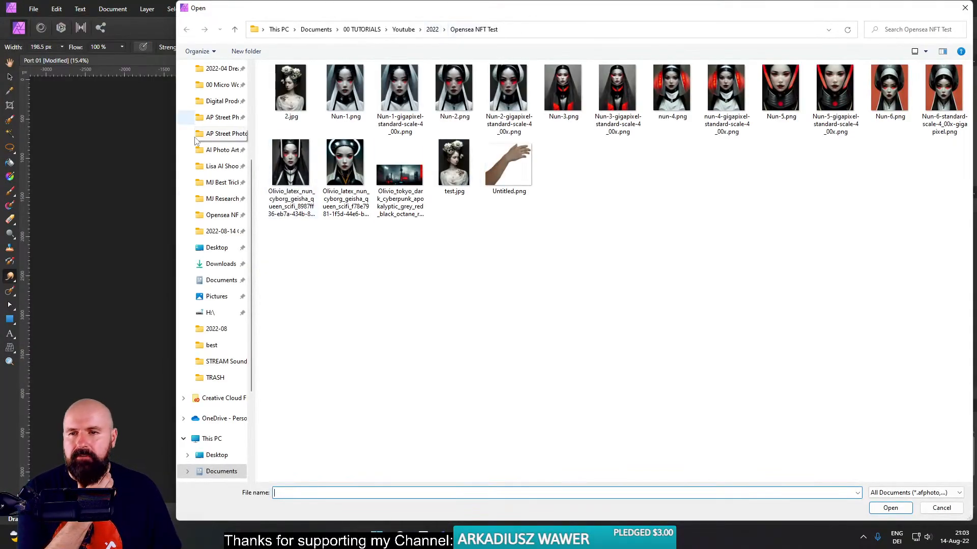
click(209, 233)
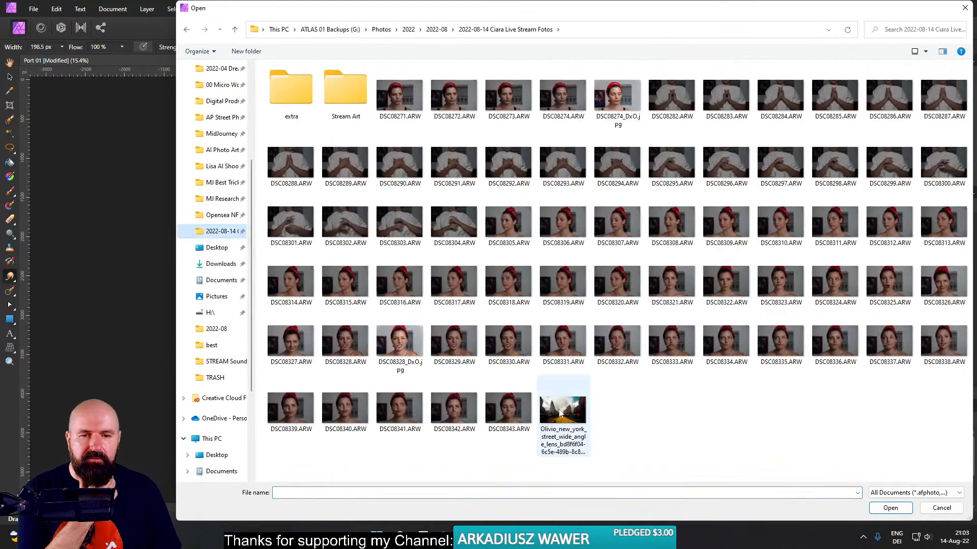
double_click(572, 394)
- Export the street image as a high-quality JPEG at quality 85 and 1792 x 1024 px into the live stream photos folder
click(33, 8)
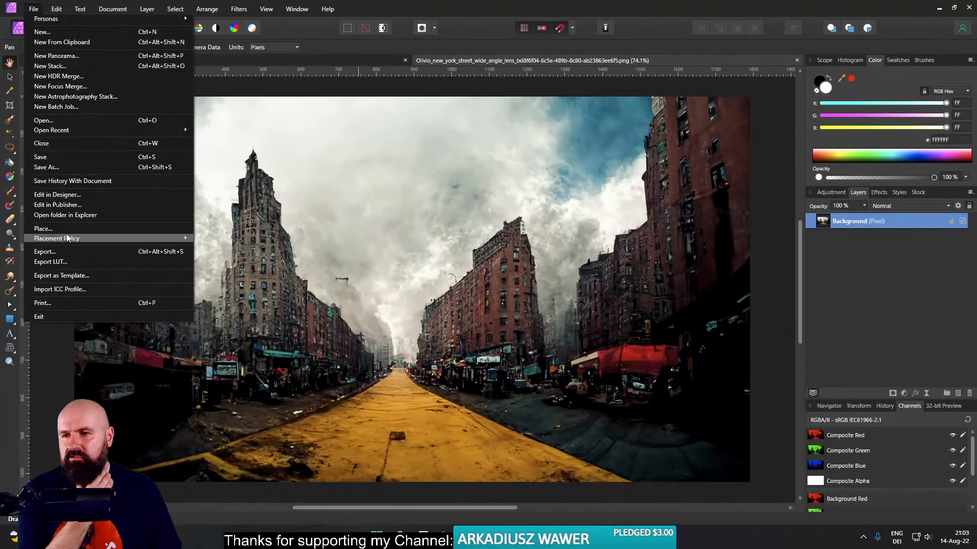
click(44, 252)
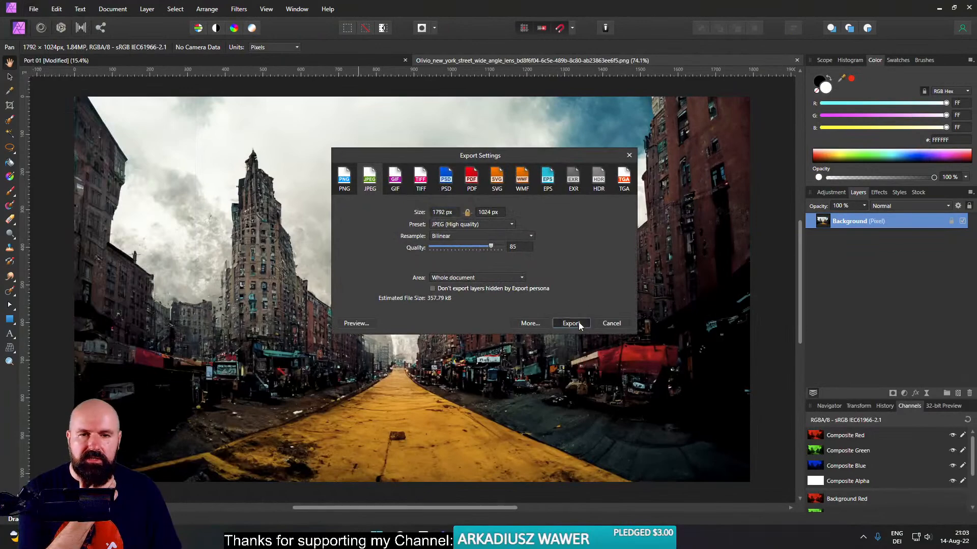
click(579, 322)
click(209, 182)
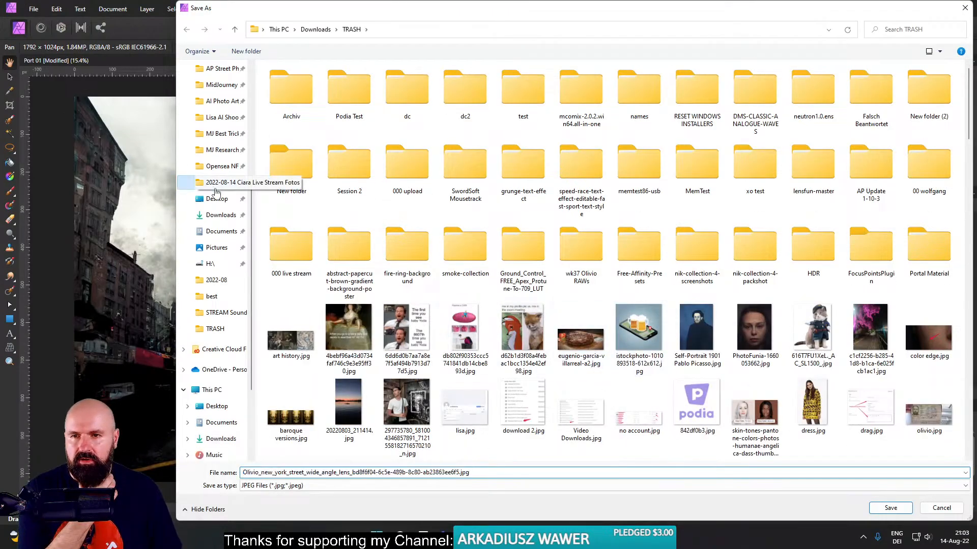
click(899, 508)
- Switch to DxO PhotoLab and open the exported street JPEG from the photo library for customizing
key(alt+Tab)
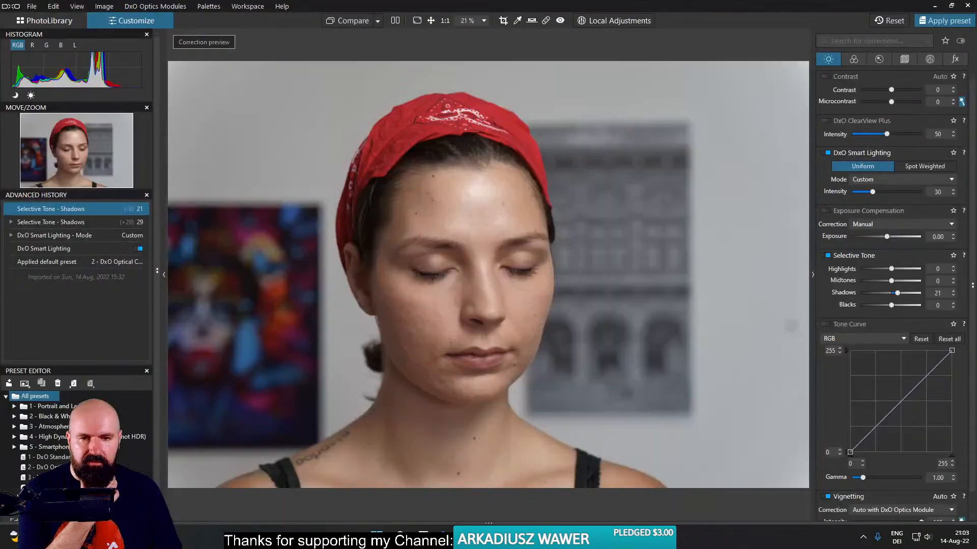
click(50, 21)
scroll(460, 331, down, 10)
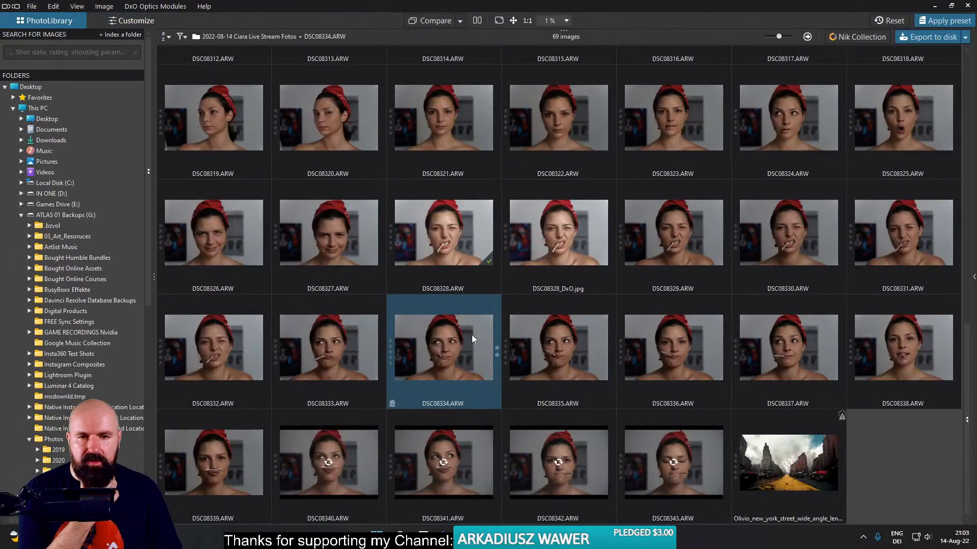
click(810, 464)
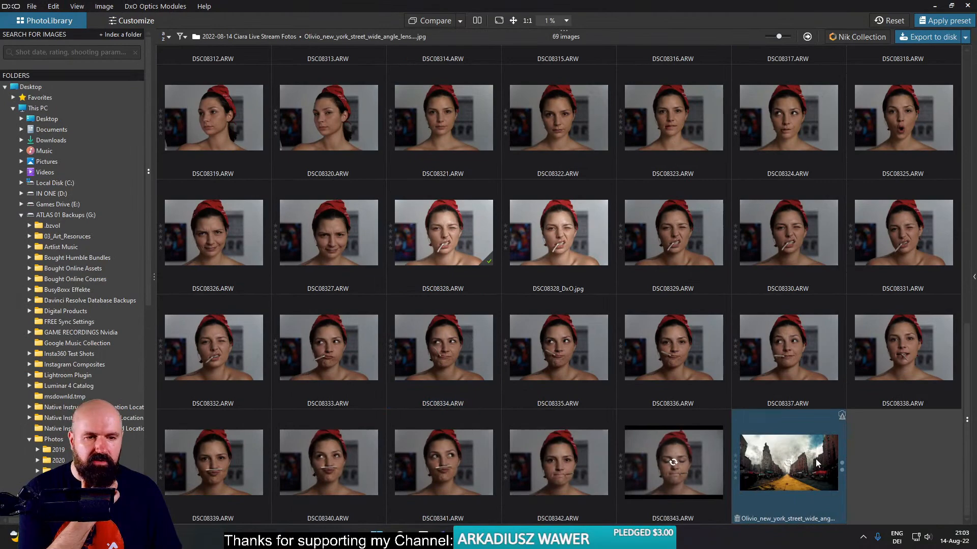
double_click(809, 464)
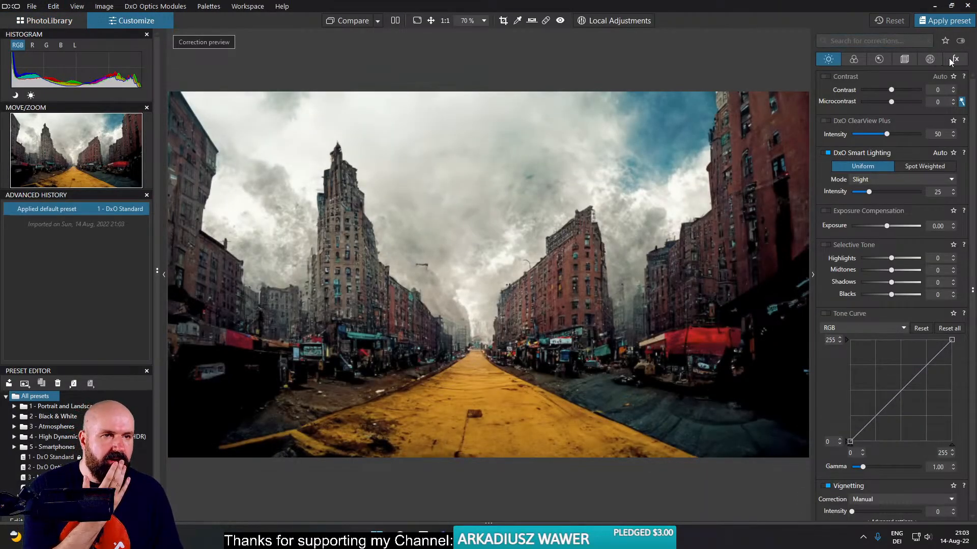
- Set the street image's manual distortion correction to Fisheye with an intensity of 100
click(878, 59)
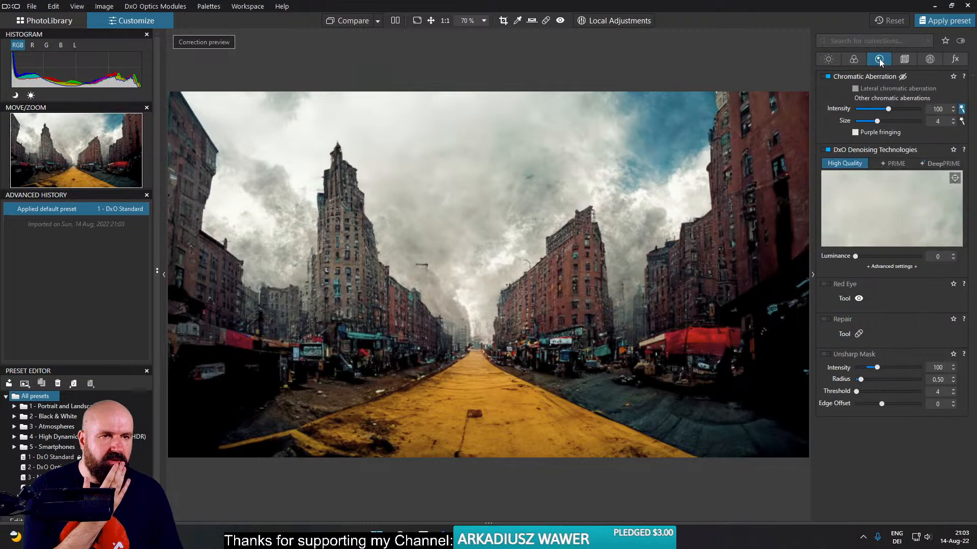
click(904, 60)
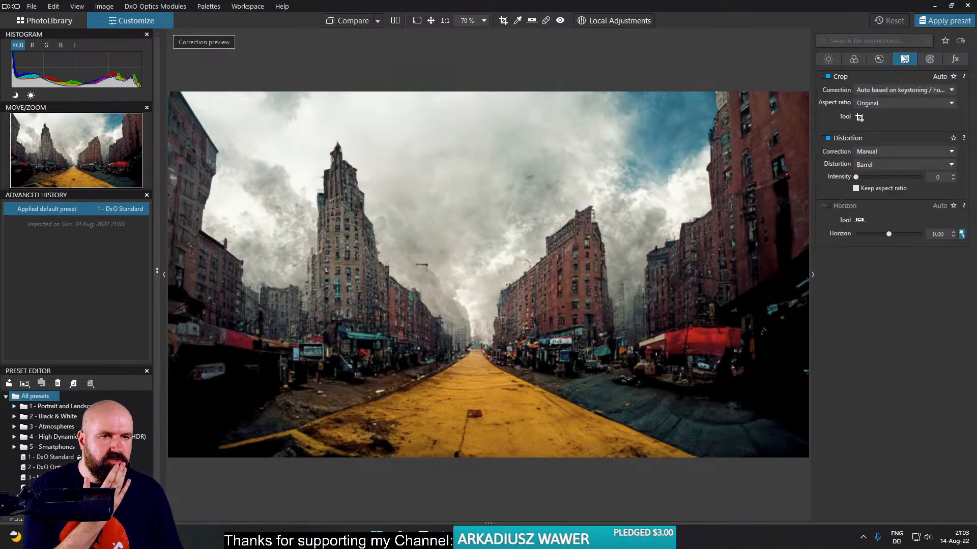
click(888, 163)
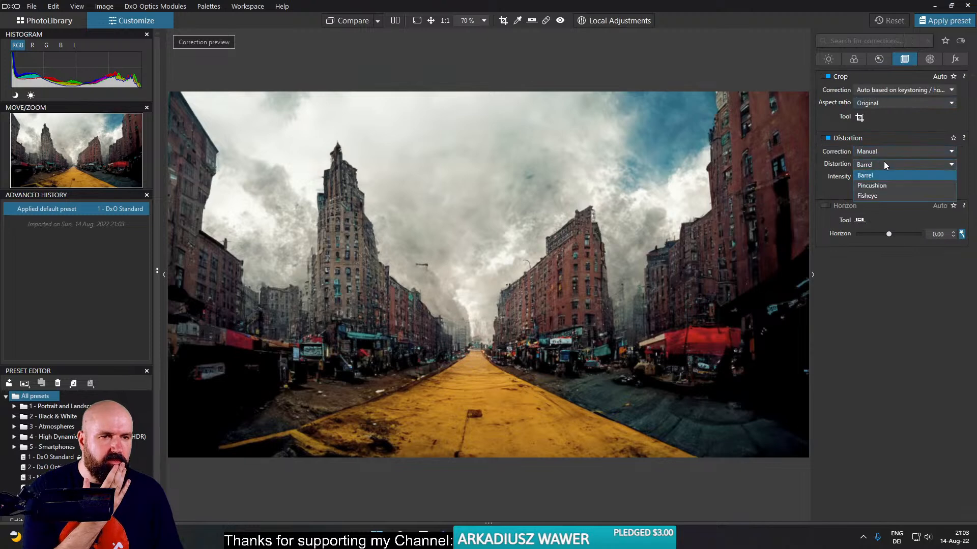
click(877, 196)
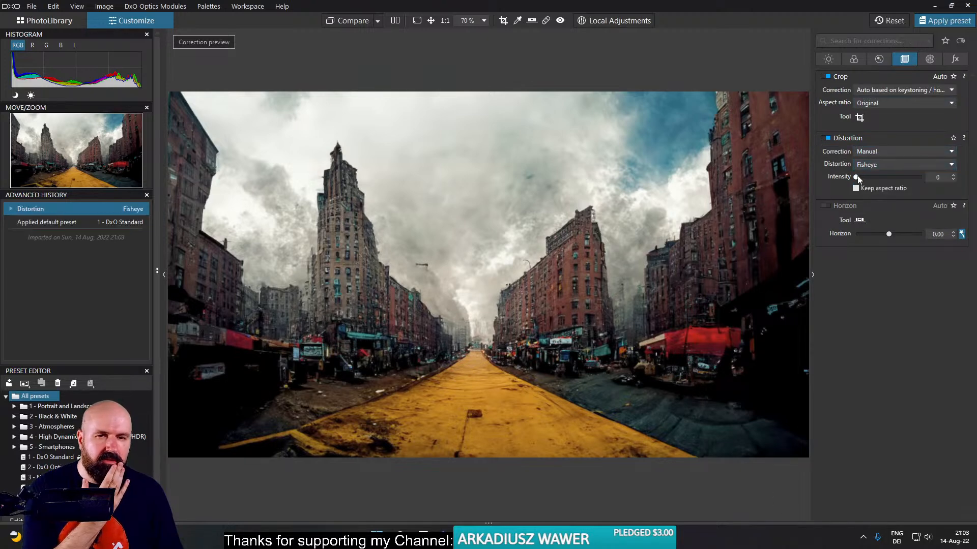
drag(863, 178, 920, 178)
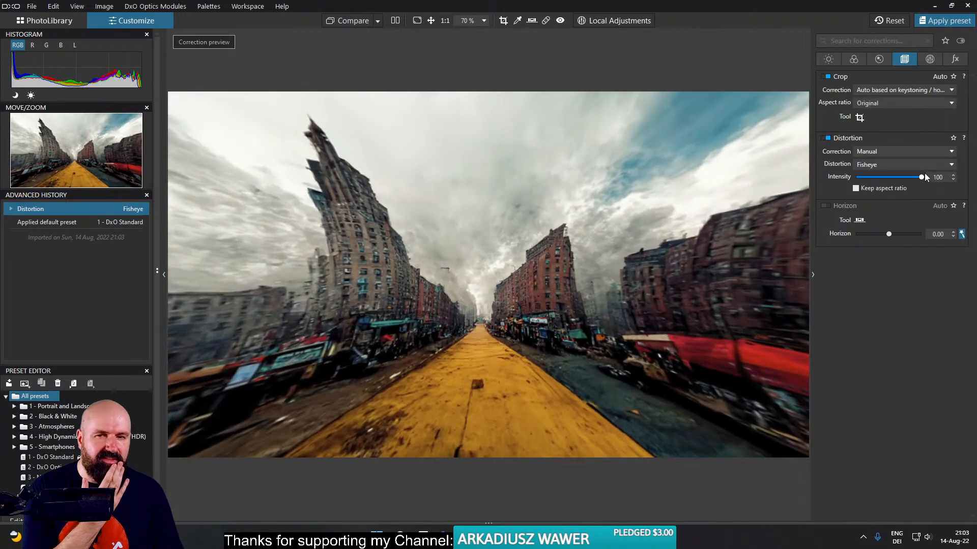
drag(920, 177, 934, 176)
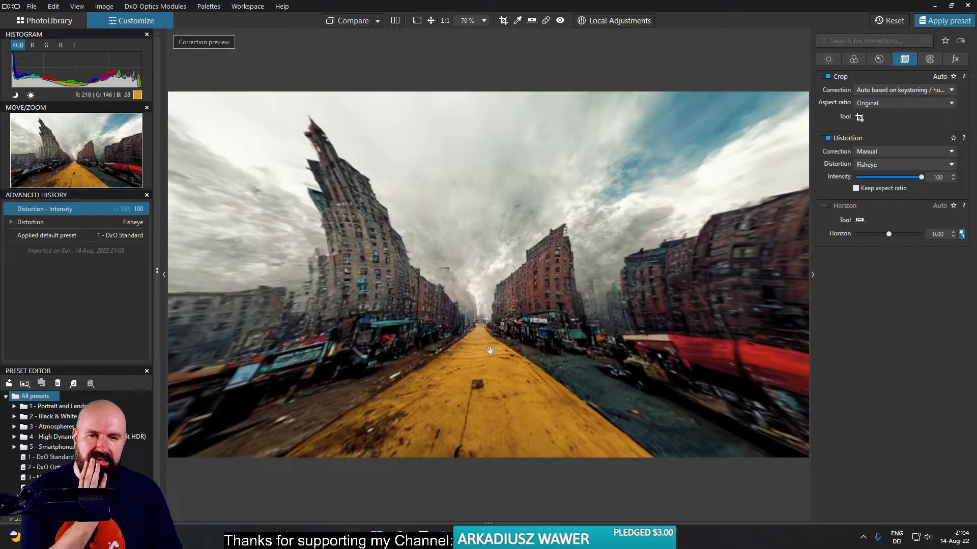
- Compare the street image with and without the fisheye correction, ending with the intensity at 0
drag(918, 177, 848, 177)
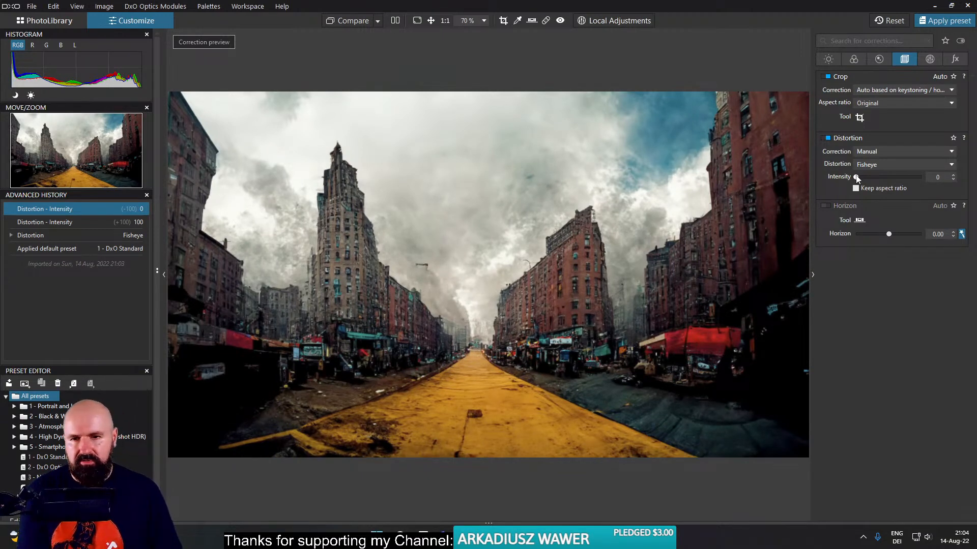
drag(872, 175, 935, 178)
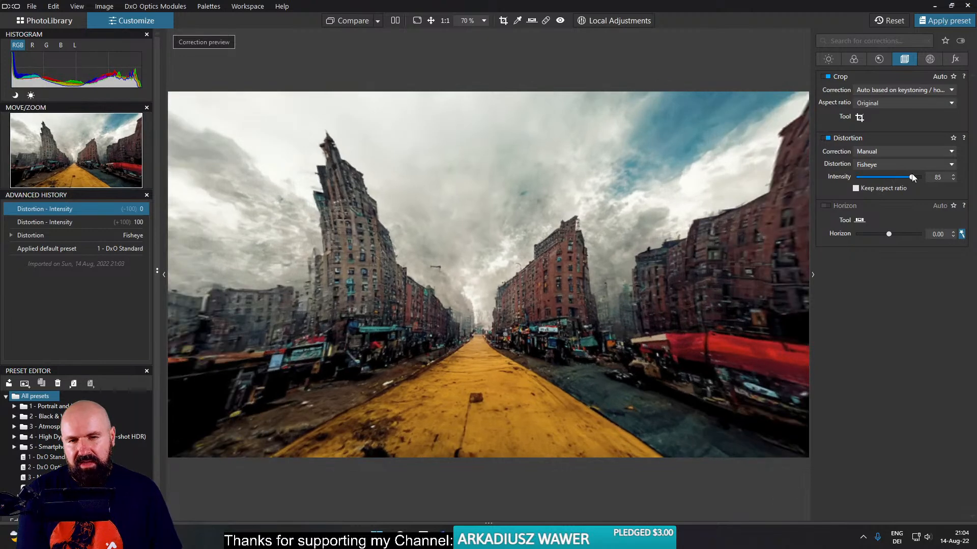
drag(935, 178, 820, 176)
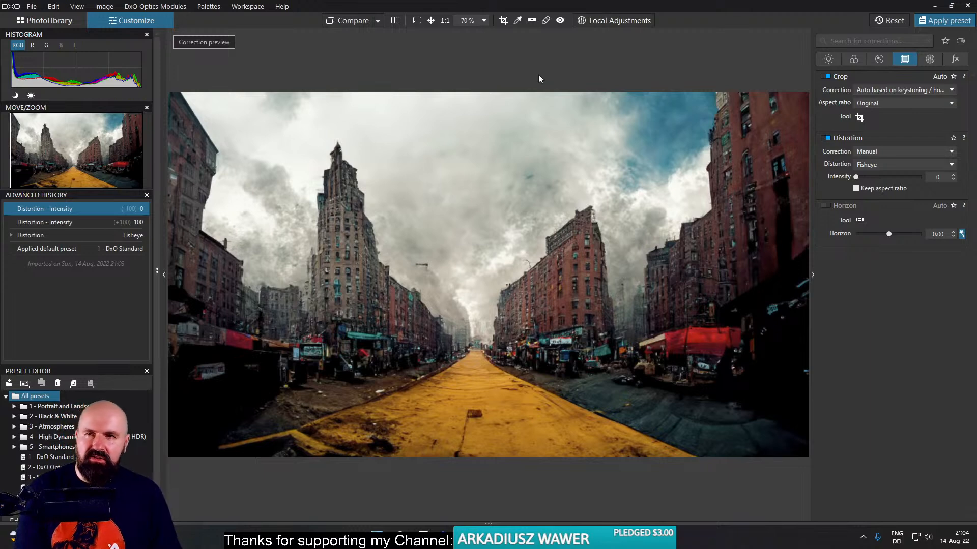
- Return to the photo library and bring up the YouTube live chat pop-out to read the viewers' messages
click(43, 21)
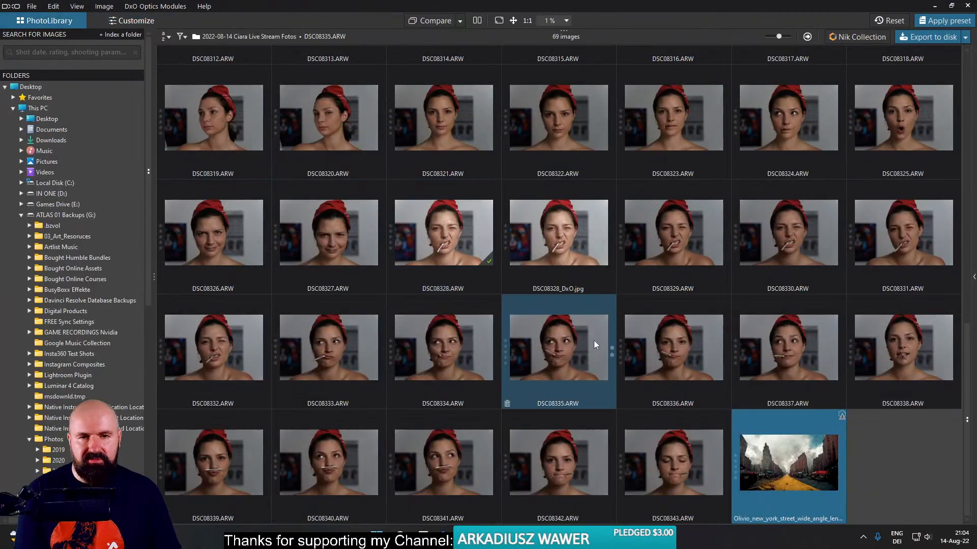
mouse_move(466, 537)
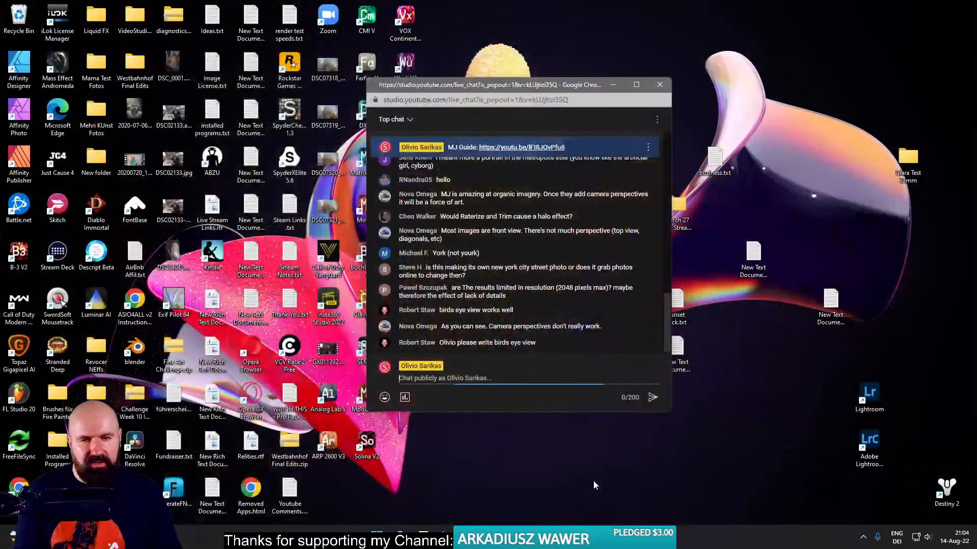
click(592, 481)
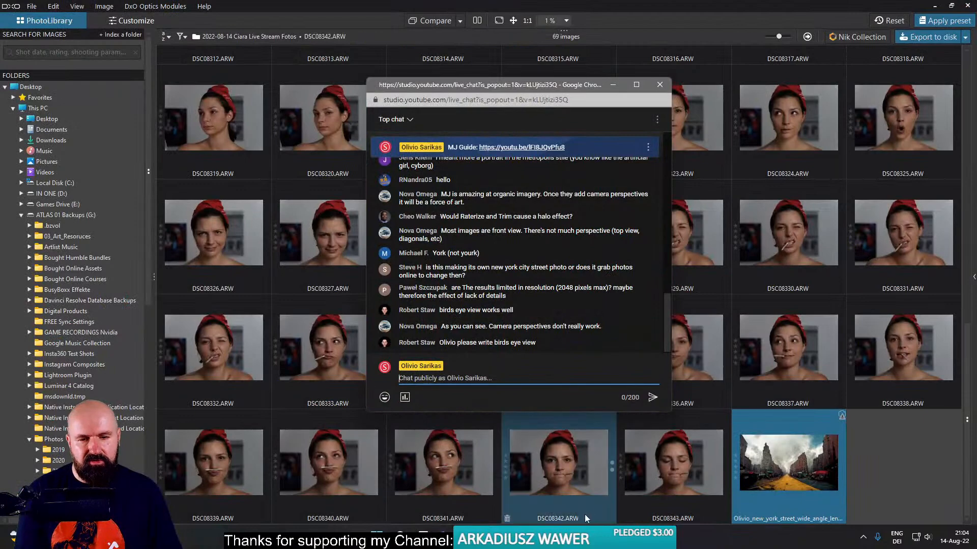
- Switch back to Chrome and close the full-size street image to return to the Midjourney Bot conversation
mouse_move(488, 538)
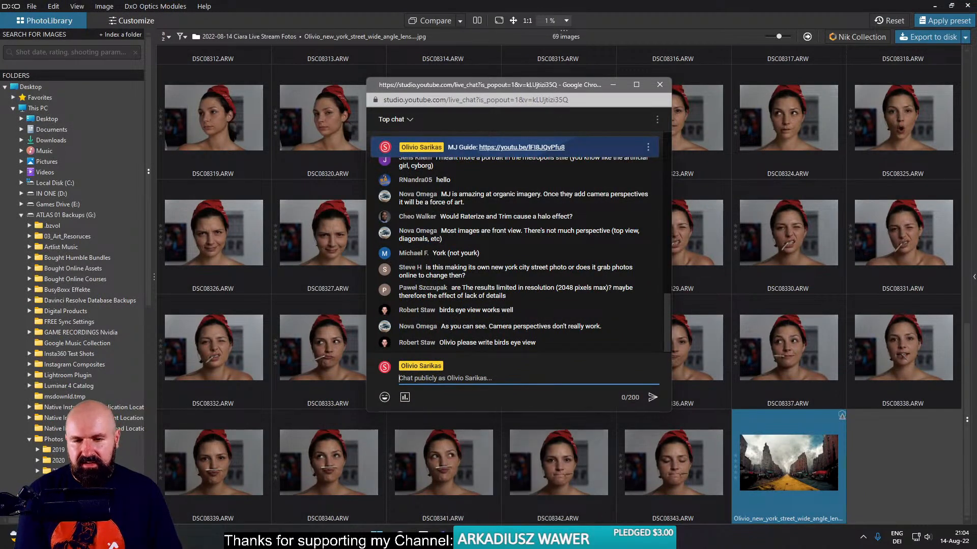
click(387, 480)
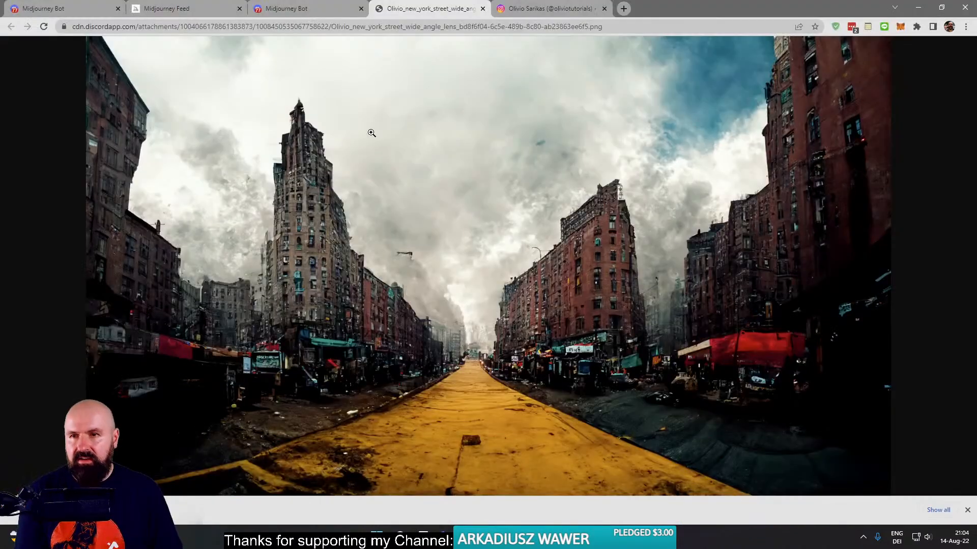
click(483, 9)
click(354, 90)
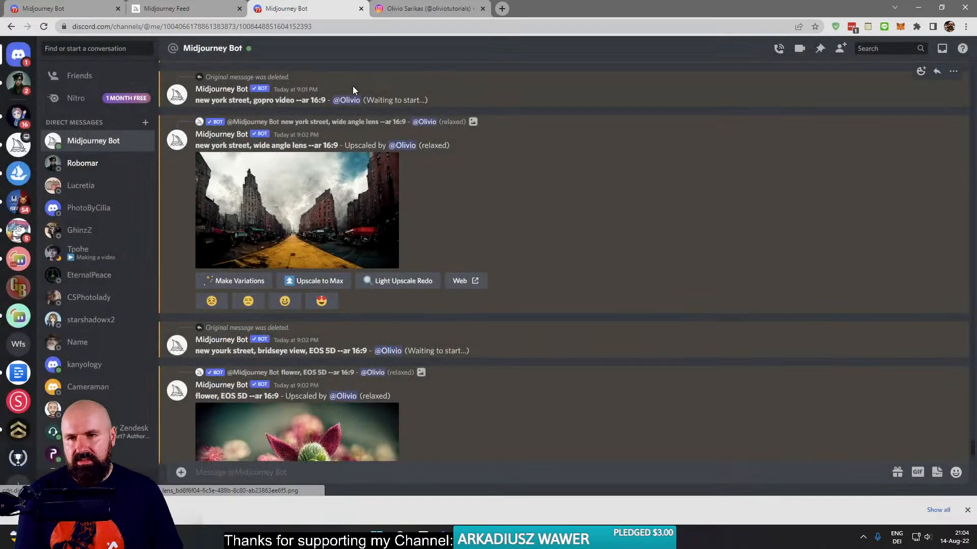
- Open the original of the upscaled "flower, EOS 5D --ar 16:9" image and magnify it to 125% to examine the details
scroll(406, 410, down, 3)
click(347, 368)
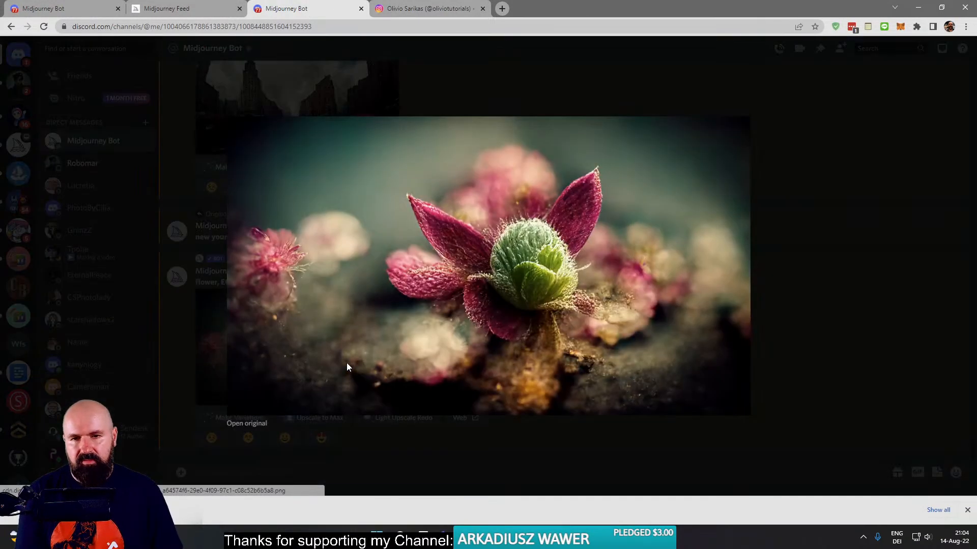
click(251, 424)
click(550, 239)
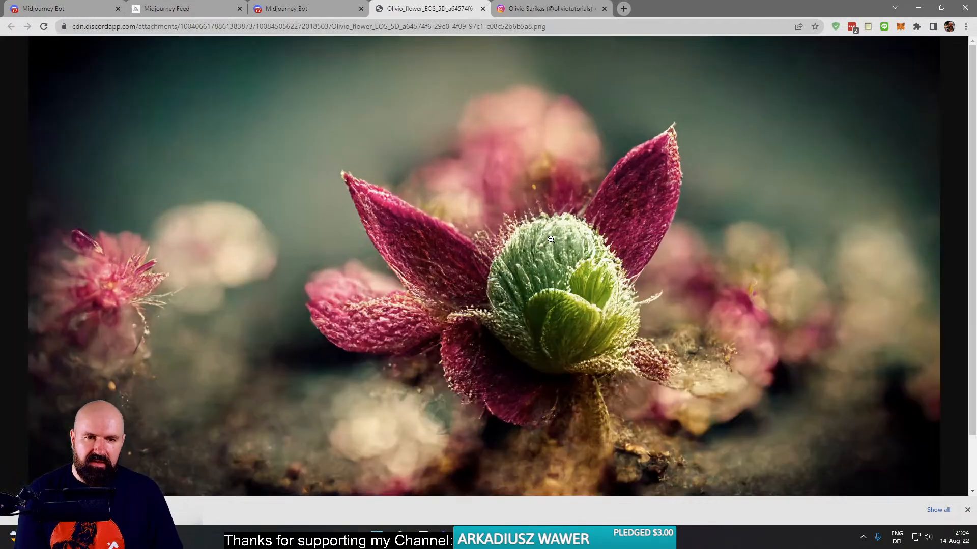
ctrl+scroll(549, 291, up, 3)
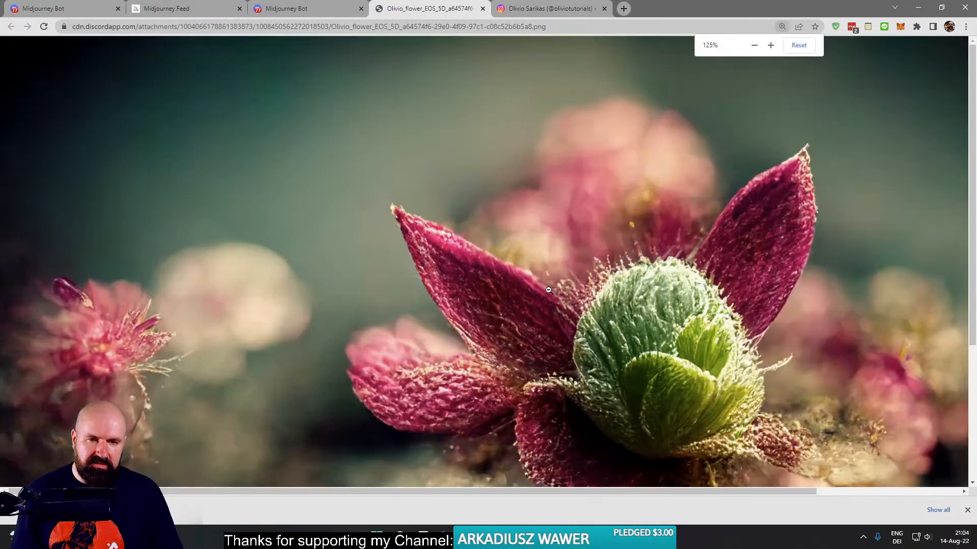
- Examine the petals, bud and blurred background of the magnified flower image, and return to the Midjourney Bot conversation
mouse_move(720, 369)
mouse_down()
mouse_move(627, 276)
mouse_move(722, 353)
mouse_up()
scroll(728, 353, down, 6)
scroll(729, 354, up, 3)
scroll(730, 353, down, 1)
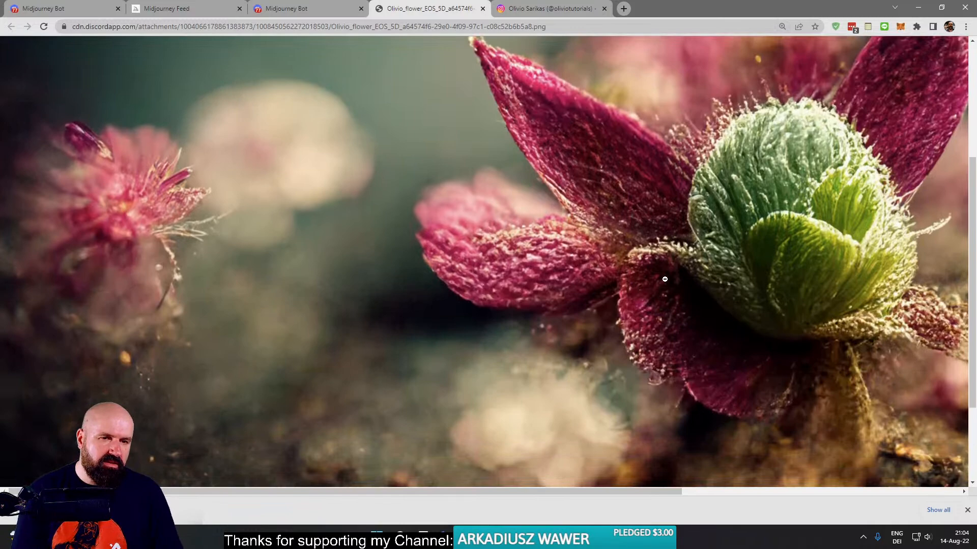
scroll(656, 302, up, 4)
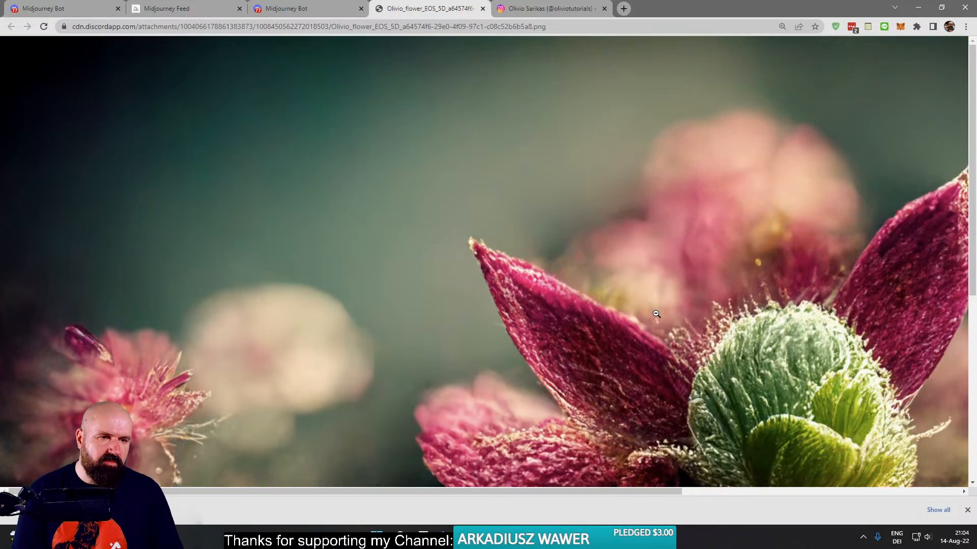
scroll(656, 310, down, 2)
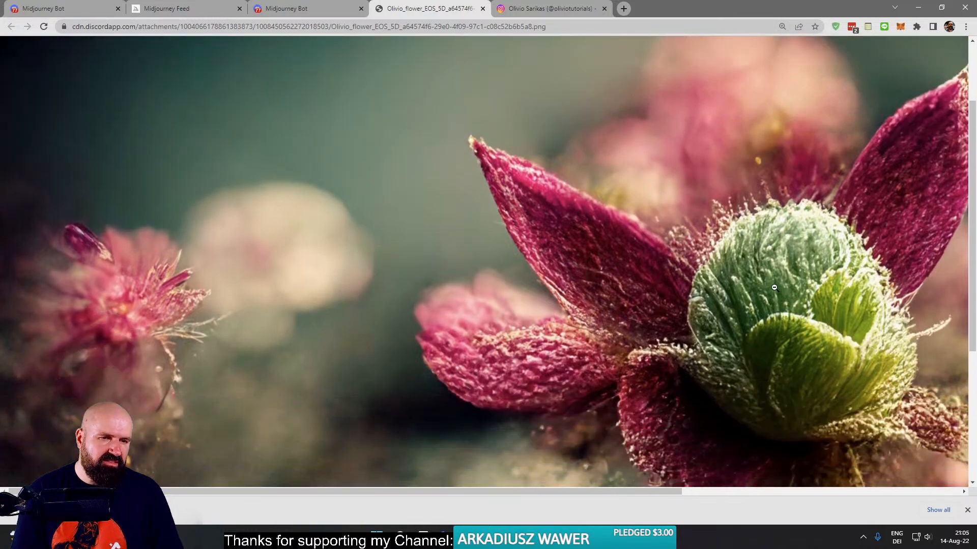
ctrl+scroll(774, 287, down, 1)
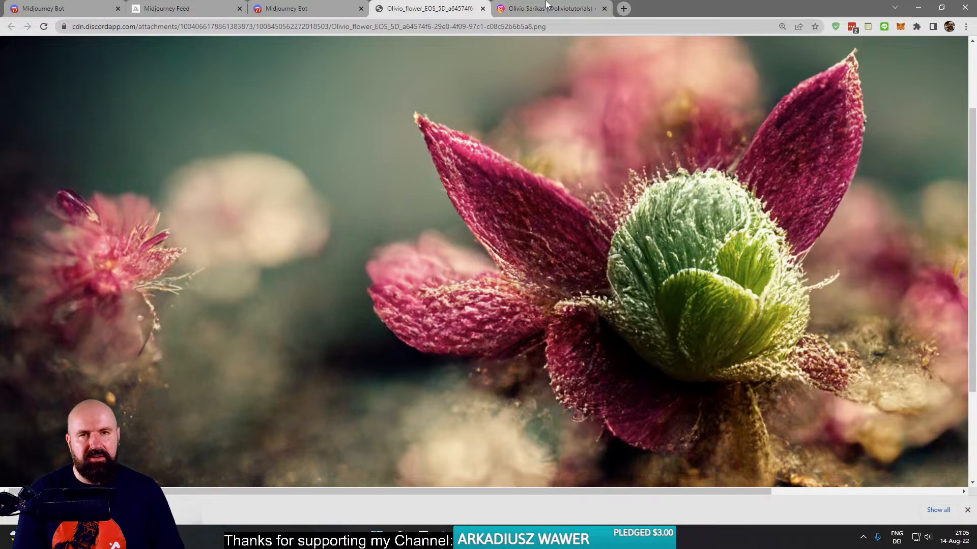
click(483, 8)
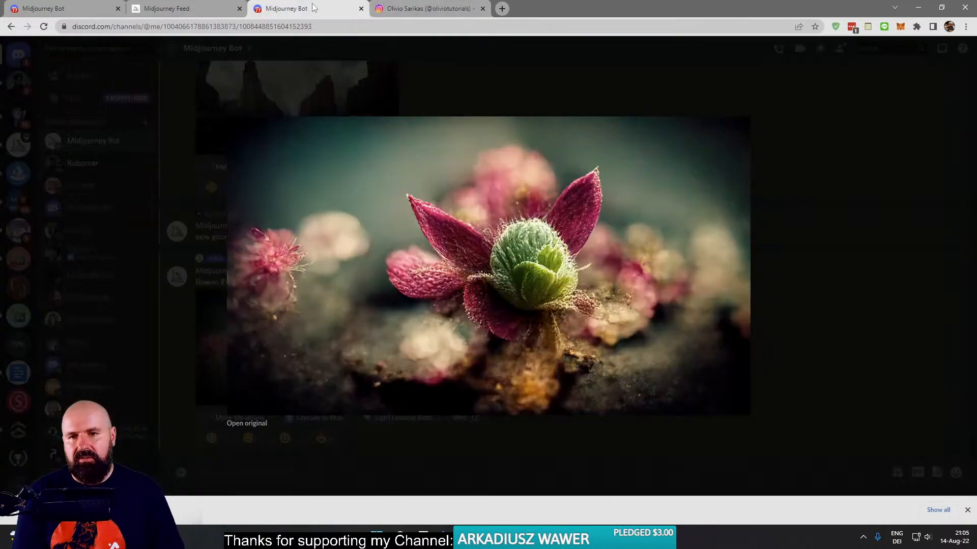
click(224, 177)
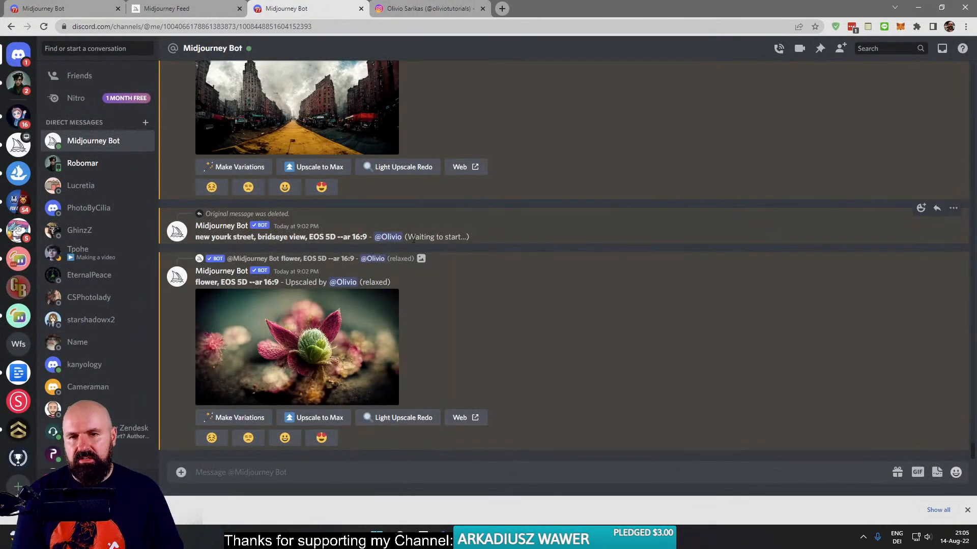
- Resubmit the copied bird's-eye prompt with /imagine, corrected to "new yourk street, birds eye view, EOS 5D --ar 16:9"
drag(270, 237, 300, 237)
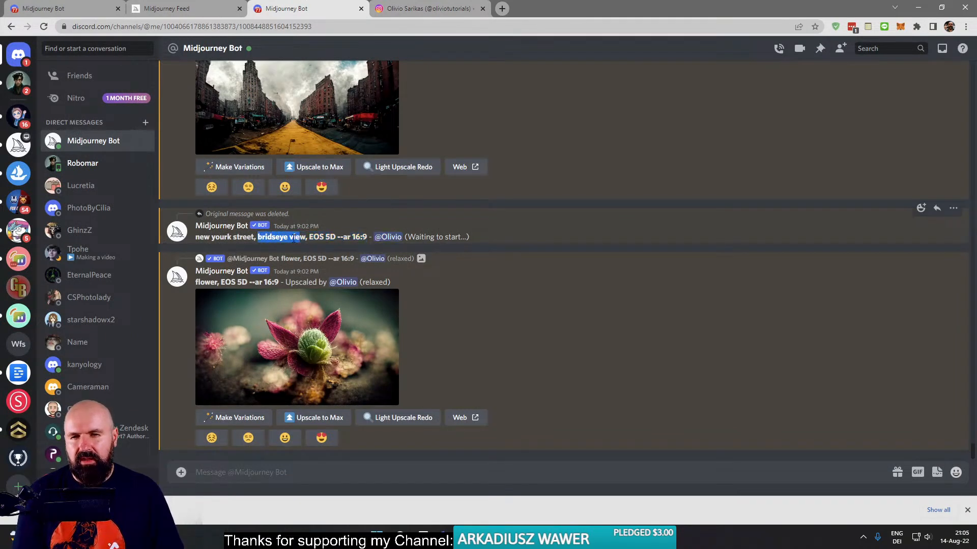
click(335, 238)
drag(369, 238, 198, 239)
key(ctrl+c)
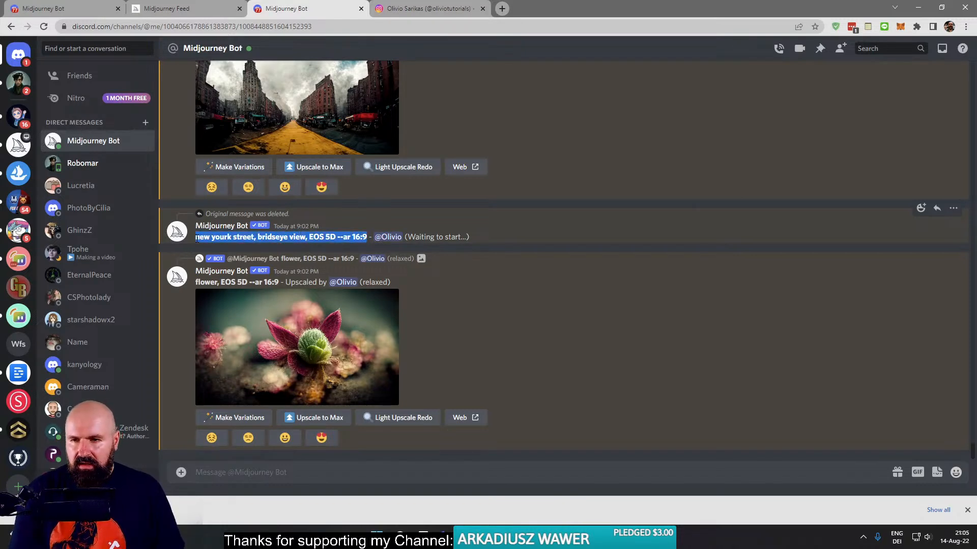
click(216, 473)
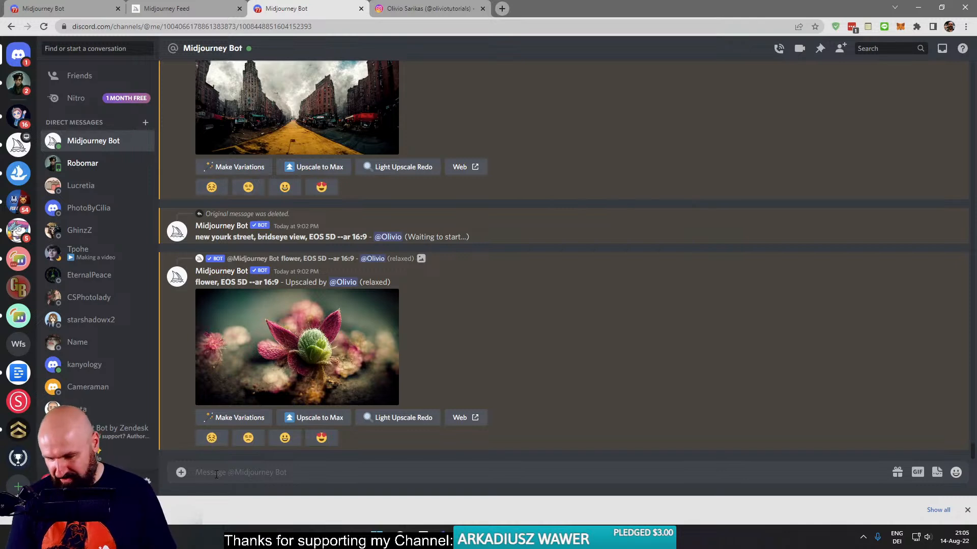
text(/)
key(Return)
key(ctrl+v)
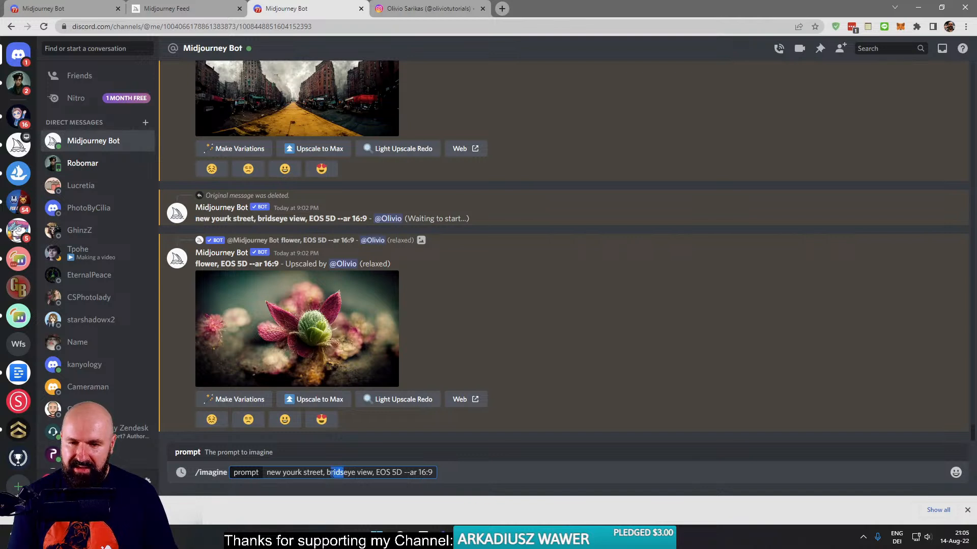
text(irds)
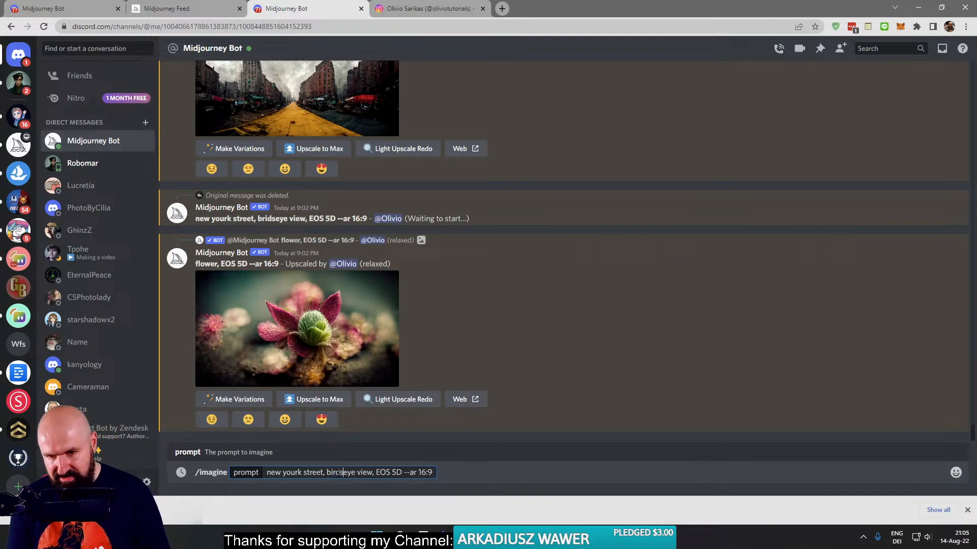
key(Return)
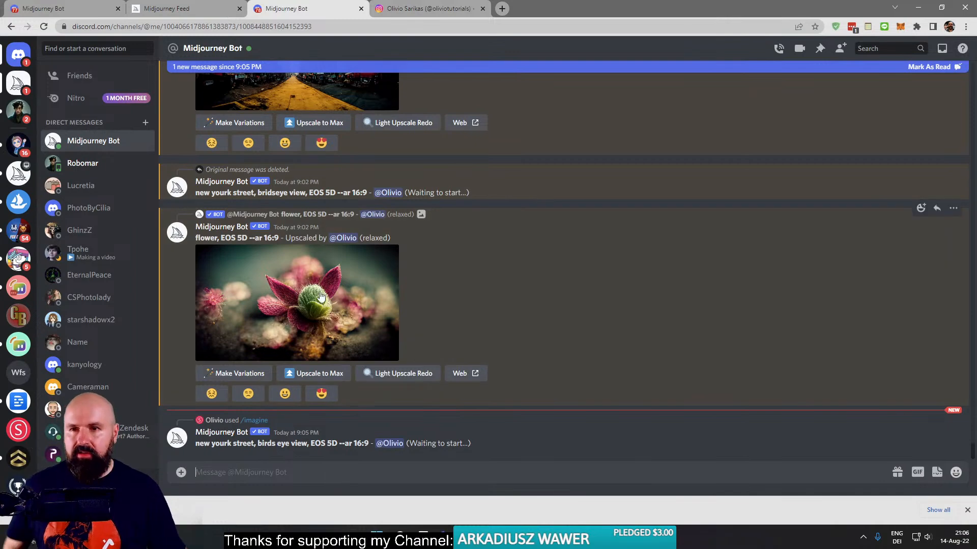
- Reopen the Midjourney Bot conversation and look back through the earlier street results, ending at the newest message
click(82, 185)
click(81, 144)
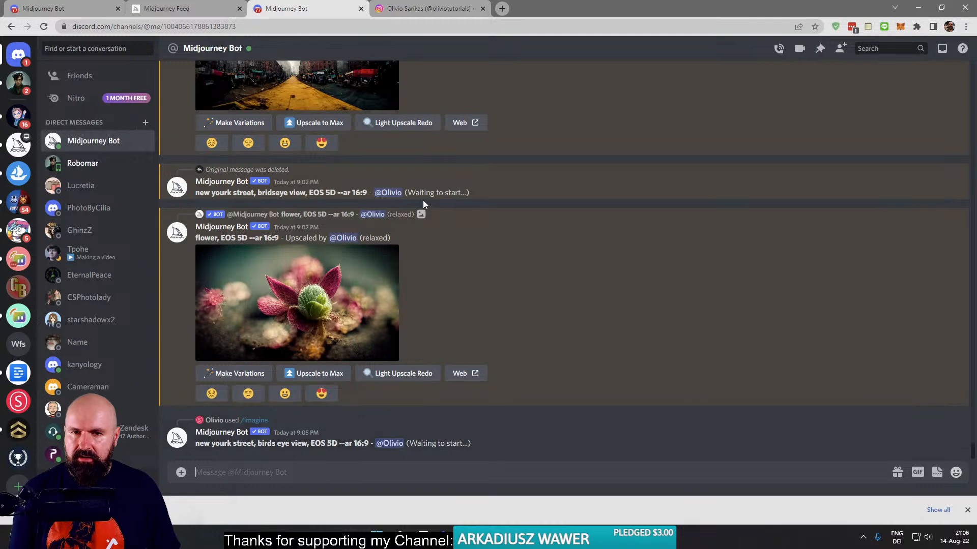
scroll(429, 213, up, 4)
scroll(437, 229, up, 6)
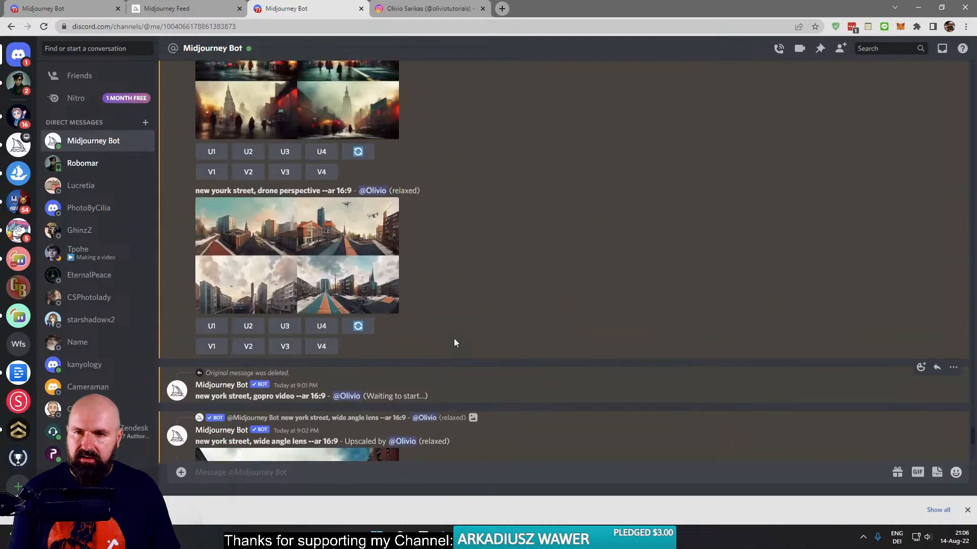
scroll(454, 338, down, 10)
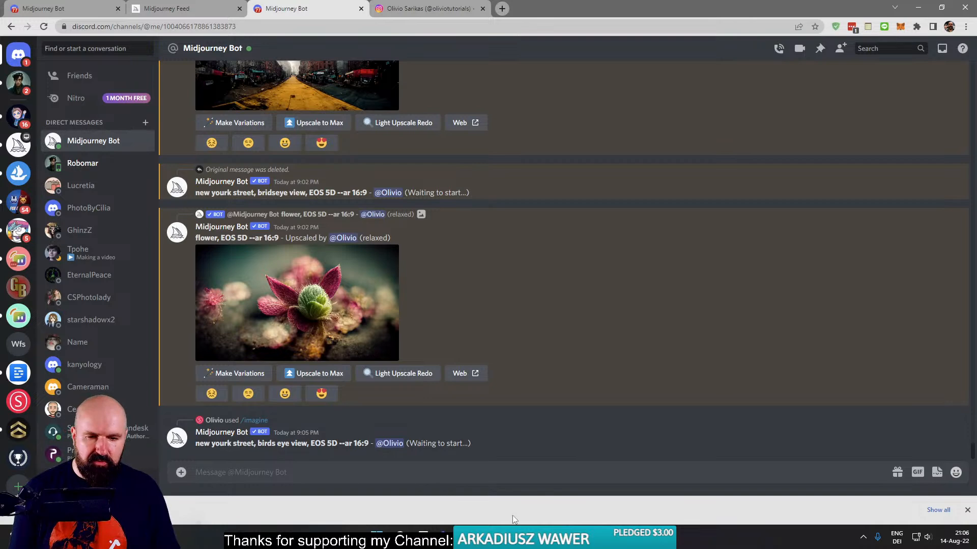
- Switch to Affinity Photo, close the modified New York street image and magnify the face in the Port 01 portrait
click(512, 537)
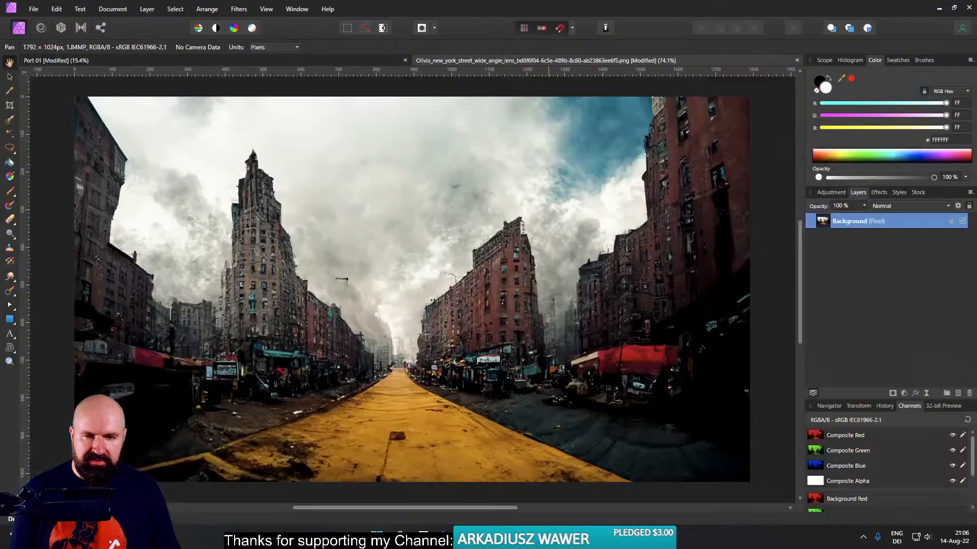
click(797, 60)
click(483, 275)
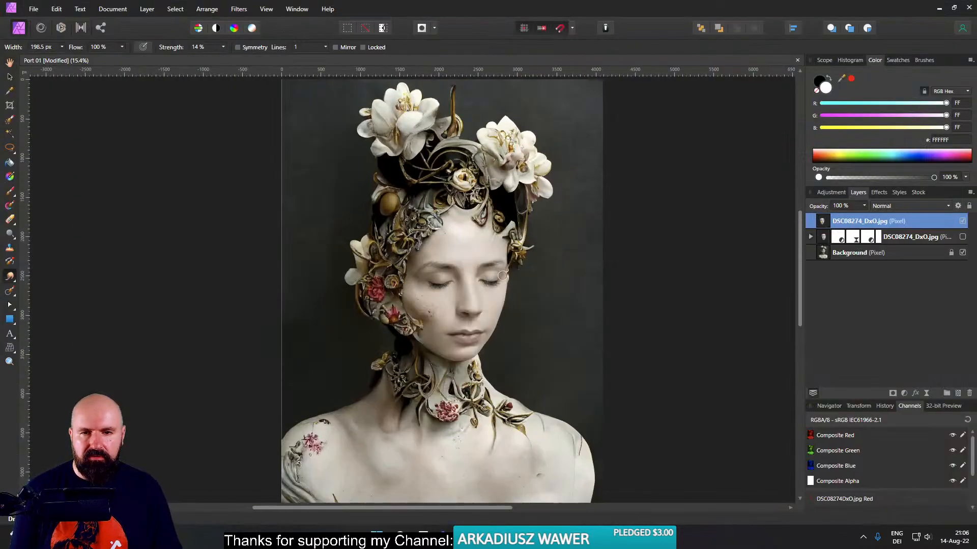
scroll(463, 302, up, 5)
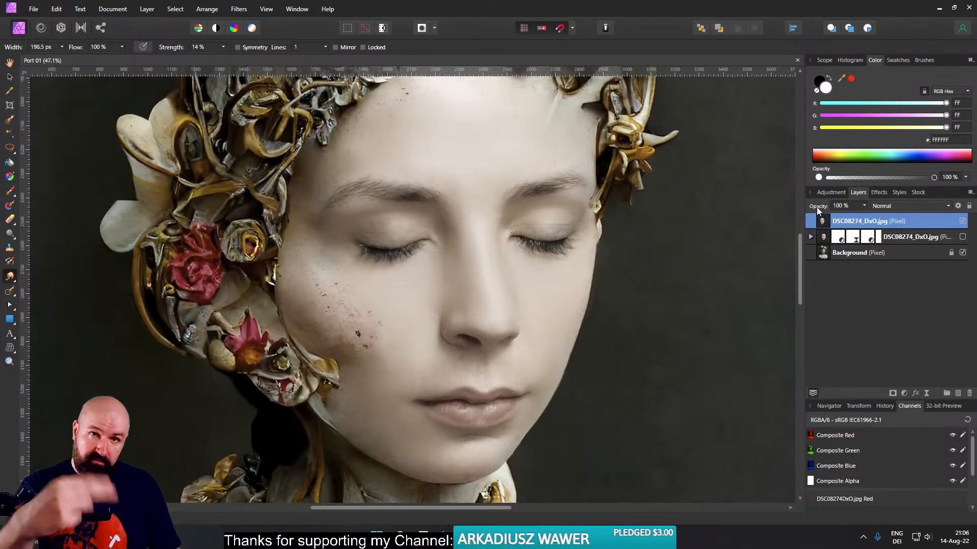
- Show the hidden lower DSC08274_DxO.jpg layer and set the top DSC08274_DxO.jpg layer's opacity to 66%
click(864, 205)
drag(868, 215, 963, 241)
click(963, 238)
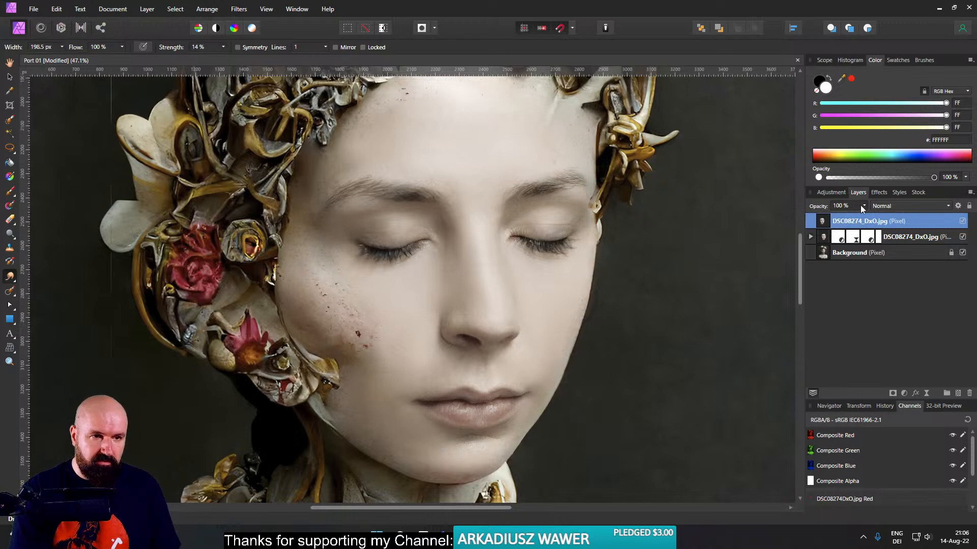
drag(867, 216, 860, 218)
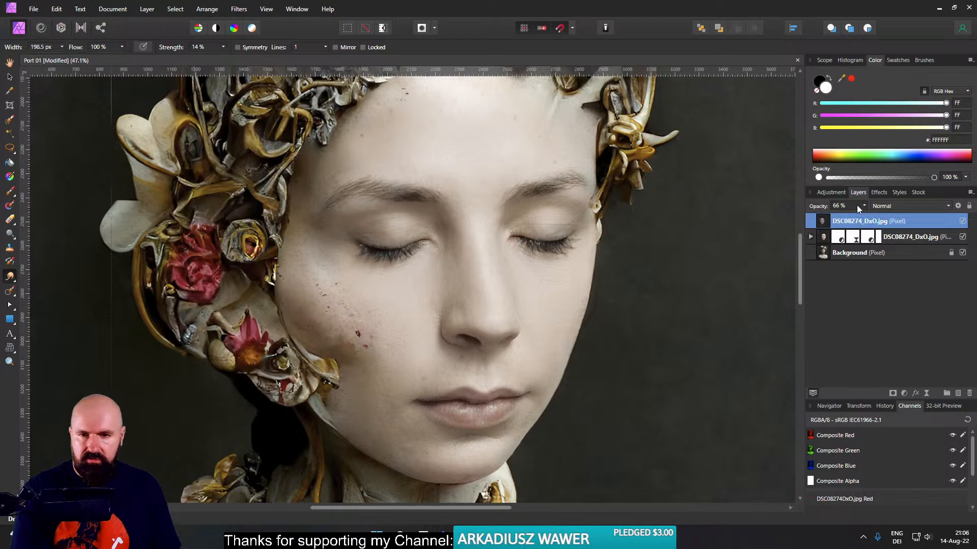
- Compare the face with and without the two DSC08274_DxO.jpg layers, leaving both layers shown
click(962, 237)
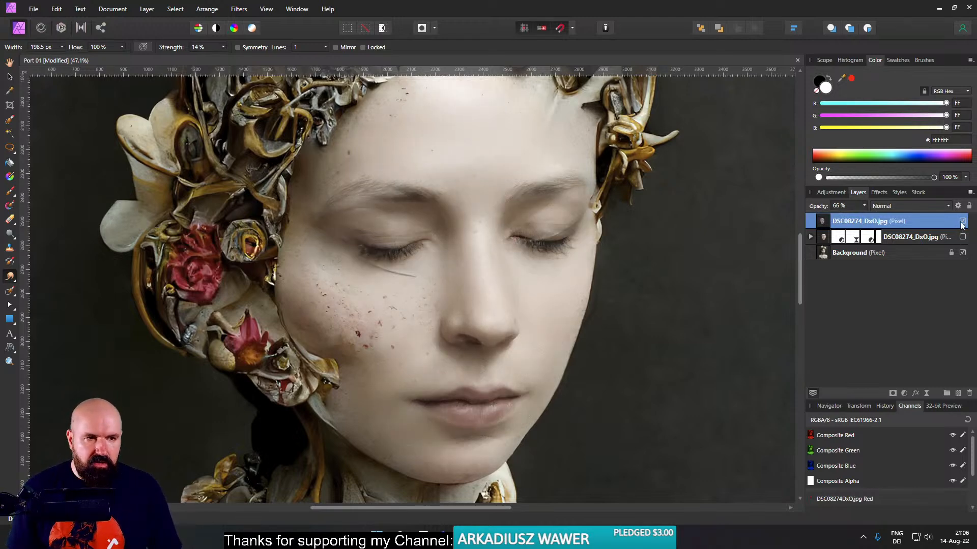
click(962, 222)
click(962, 222)
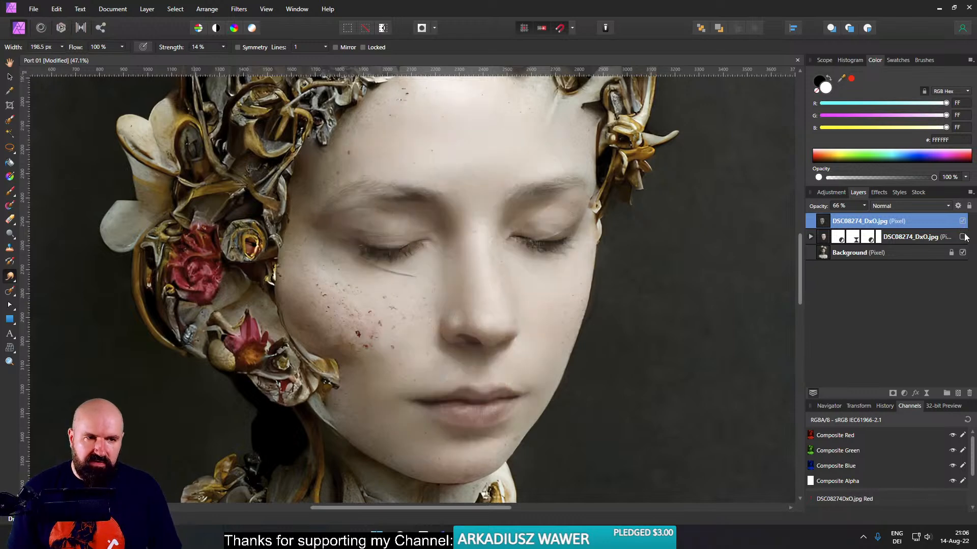
click(961, 237)
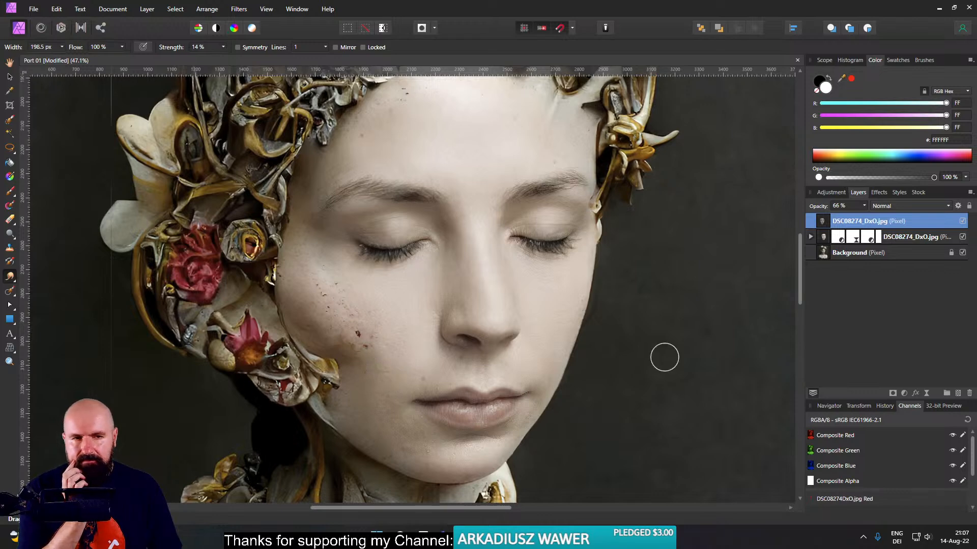
click(962, 221)
click(962, 222)
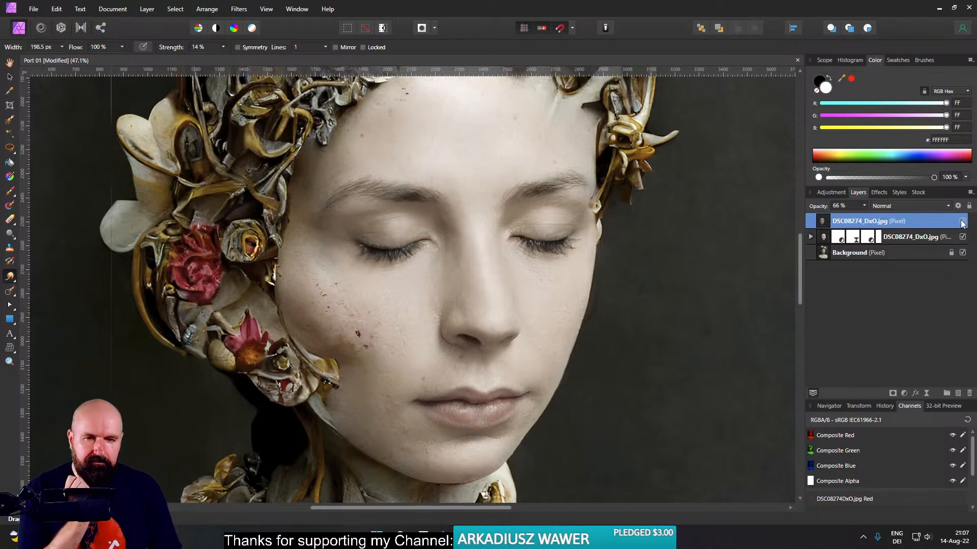
- Add an empty pixel layer on top and set the Inpainting Brush to sample Current Layer & Below
click(958, 394)
key(j)
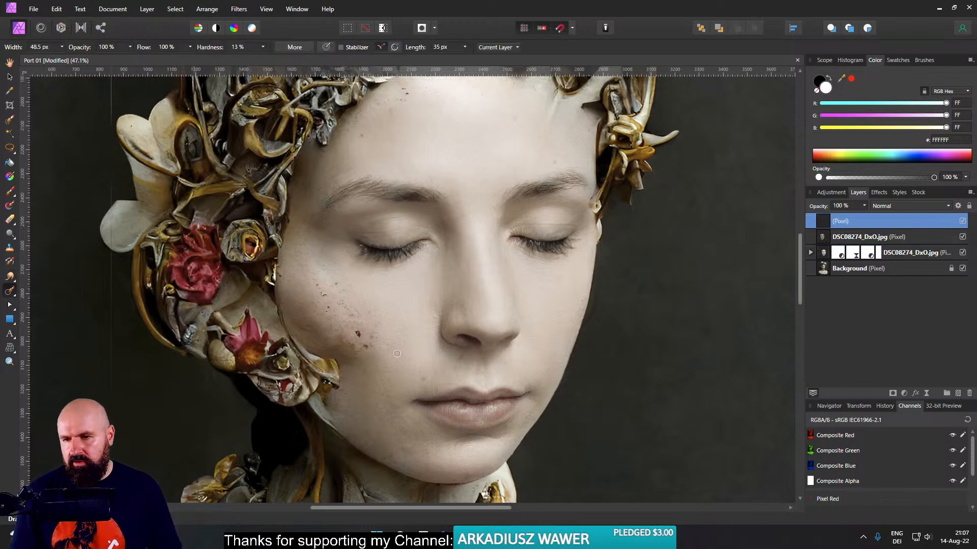
scroll(446, 378, up, 5)
click(374, 382)
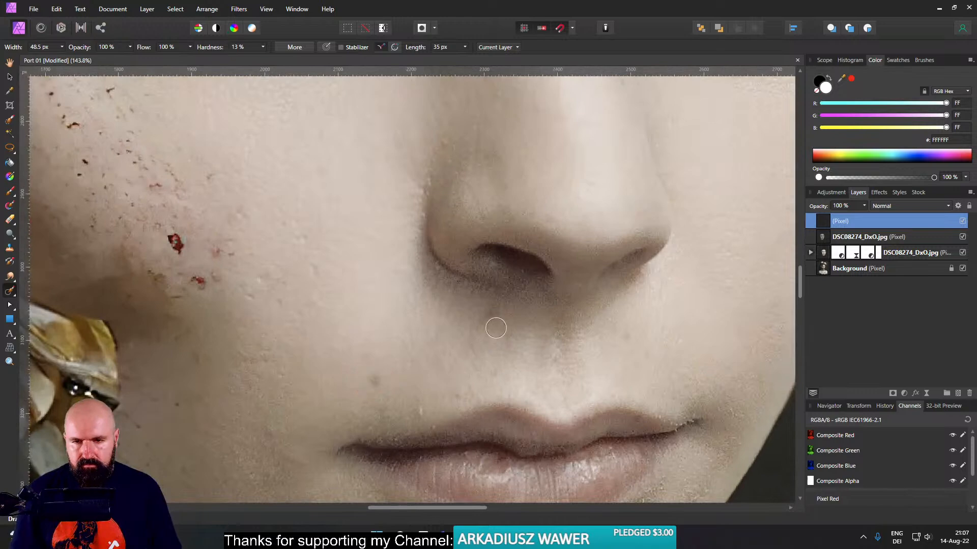
drag(489, 318, 497, 317)
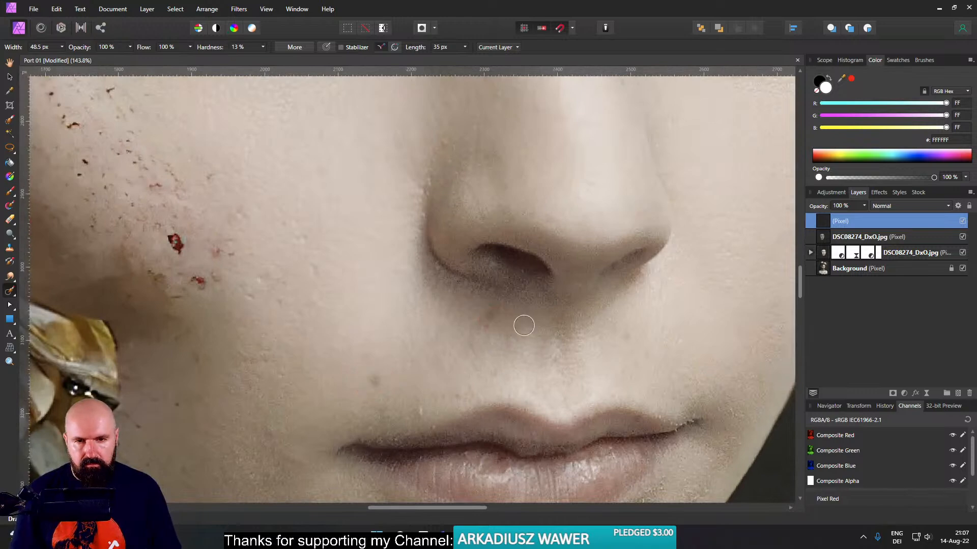
click(496, 46)
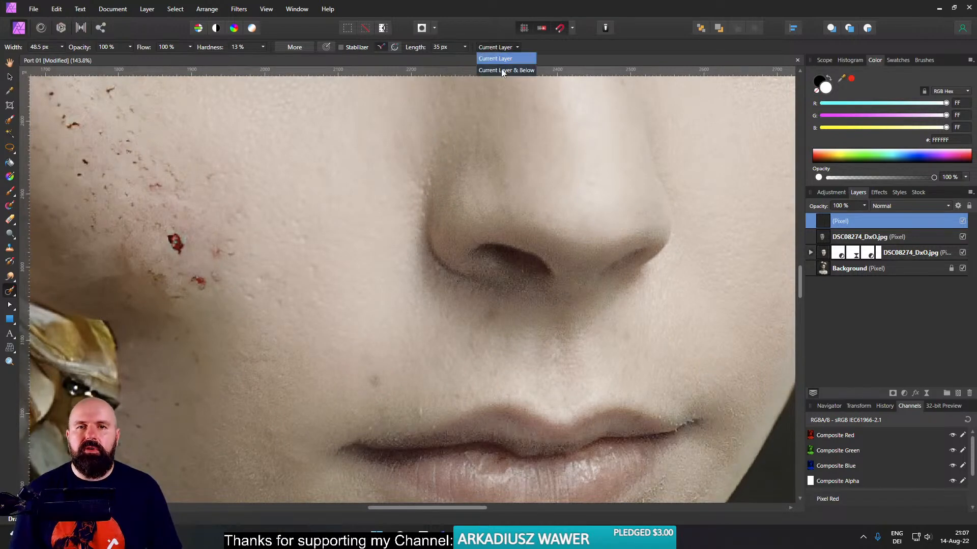
click(517, 59)
- Inpaint the small skin blemishes below the nose, around the upper lip and on the cheek beside the mouth
drag(490, 307, 481, 315)
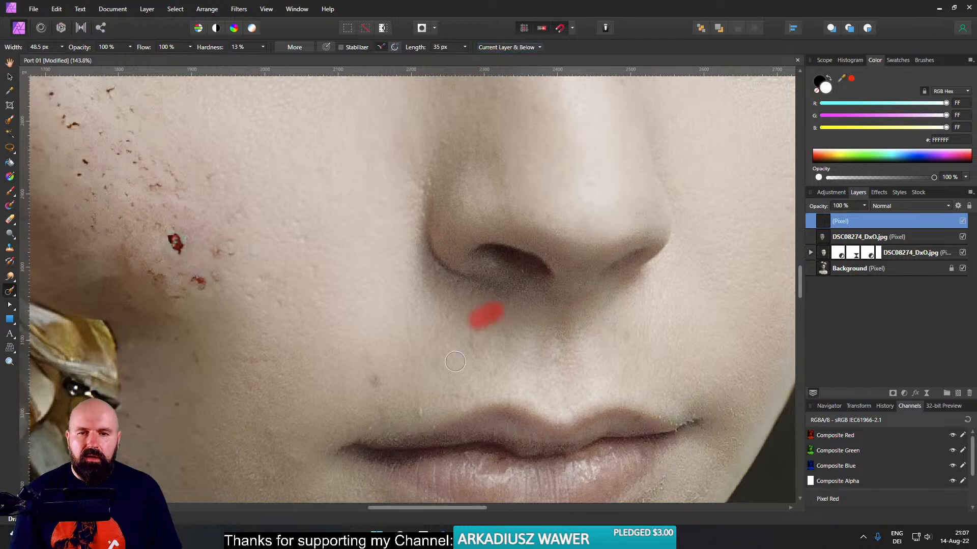
drag(384, 374, 369, 389)
drag(637, 348, 624, 334)
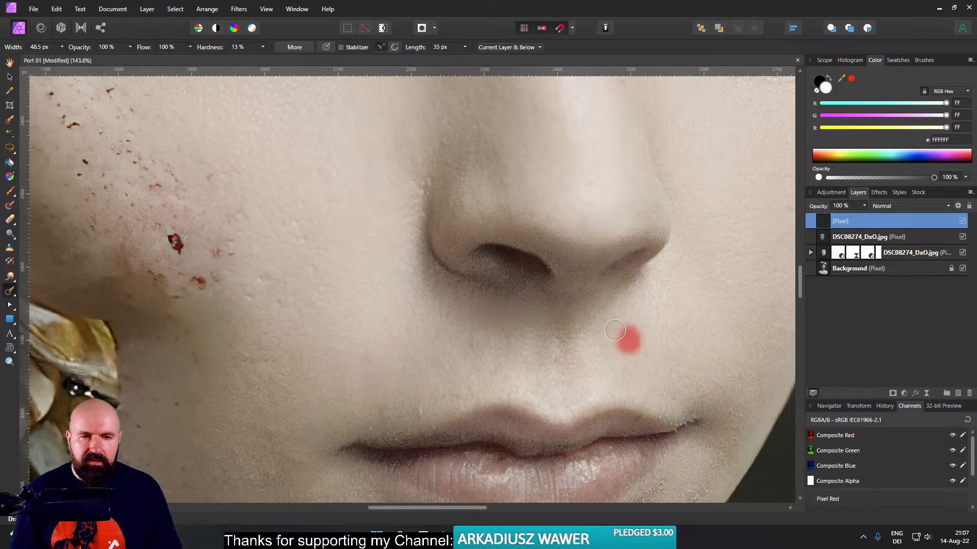
drag(465, 391, 445, 396)
drag(369, 348, 363, 360)
- Inpaint the red wounds and the larger dark specks across the middle of the portrait's cheek
drag(196, 277, 204, 283)
mouse_move(174, 238)
mouse_down()
mouse_move(182, 251)
mouse_move(218, 254)
mouse_move(222, 284)
mouse_move(230, 252)
mouse_up()
mouse_move(151, 186)
mouse_down()
mouse_move(260, 268)
mouse_move(338, 293)
mouse_up()
drag(354, 289, 357, 282)
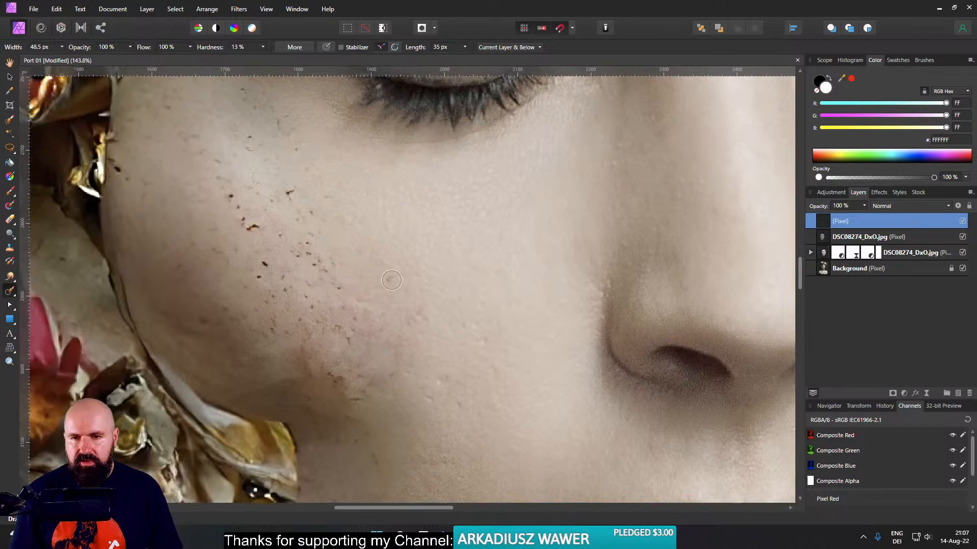
drag(281, 189, 288, 193)
drag(249, 223, 255, 228)
drag(226, 194, 246, 222)
mouse_move(260, 260)
mouse_down()
mouse_move(256, 280)
mouse_move(276, 272)
mouse_move(257, 278)
mouse_up()
mouse_move(268, 231)
mouse_down()
mouse_move(307, 243)
mouse_move(338, 288)
mouse_move(324, 272)
mouse_up()
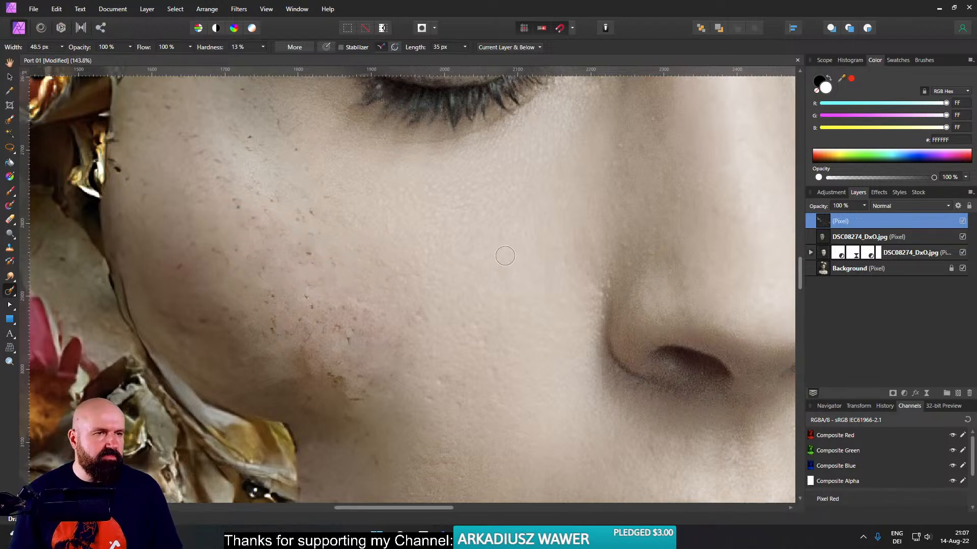
- Inpaint the dark specks below the outer corner of the closed eye and down the upper cheek
scroll(335, 161, up, 3)
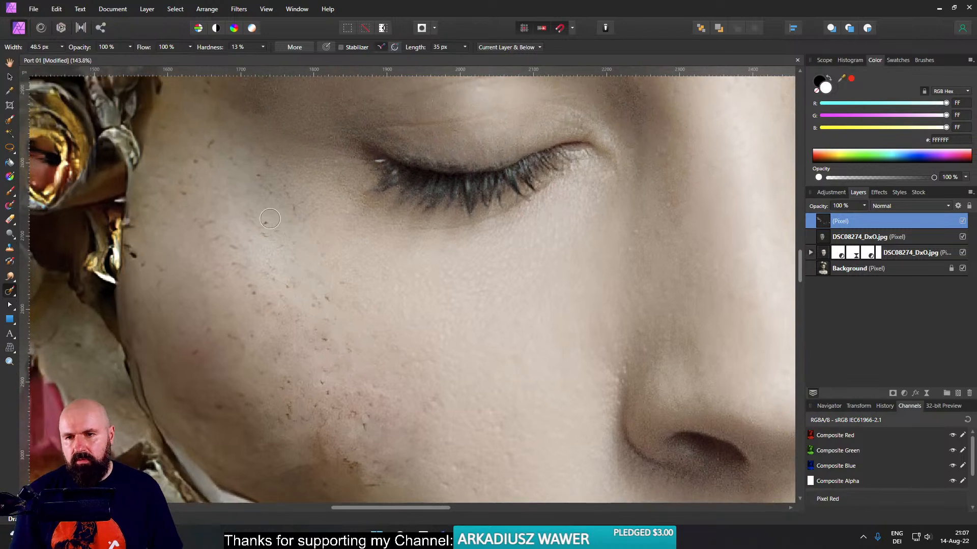
mouse_move(262, 225)
mouse_down()
mouse_move(281, 237)
mouse_move(300, 214)
mouse_up()
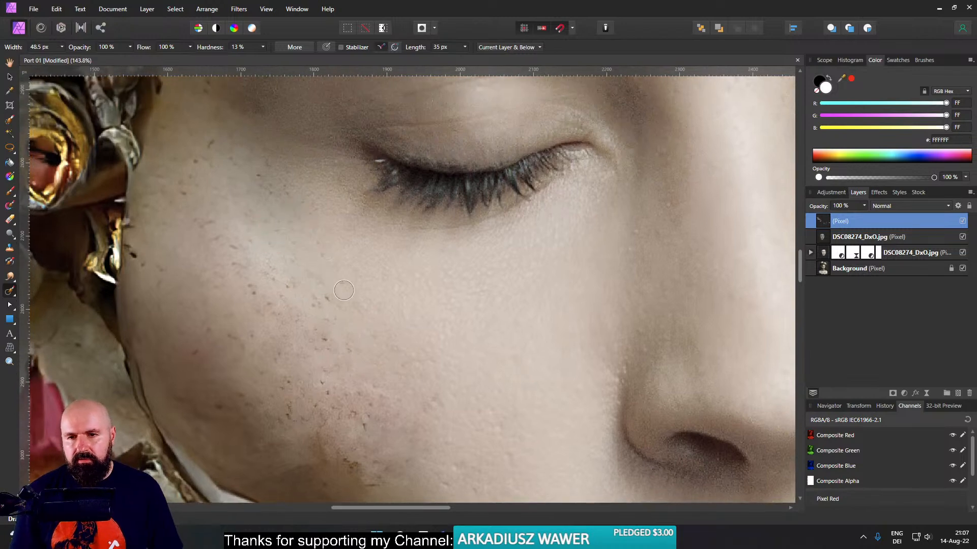
drag(318, 304, 321, 299)
drag(324, 336, 328, 341)
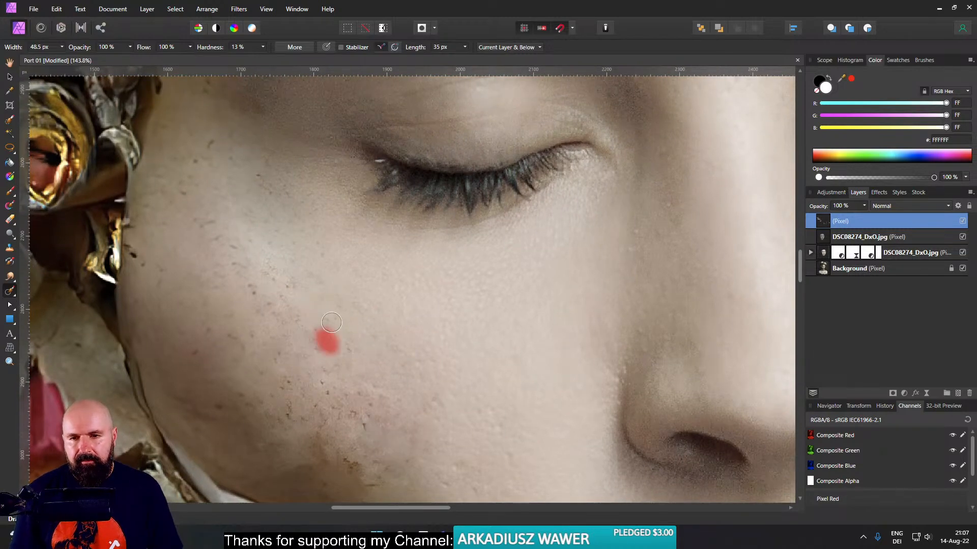
drag(358, 412, 356, 417)
- Inpaint the brownish marks on the lower cheek above the yellow petal and the small spots toward the mouth
scroll(359, 414, down, 6)
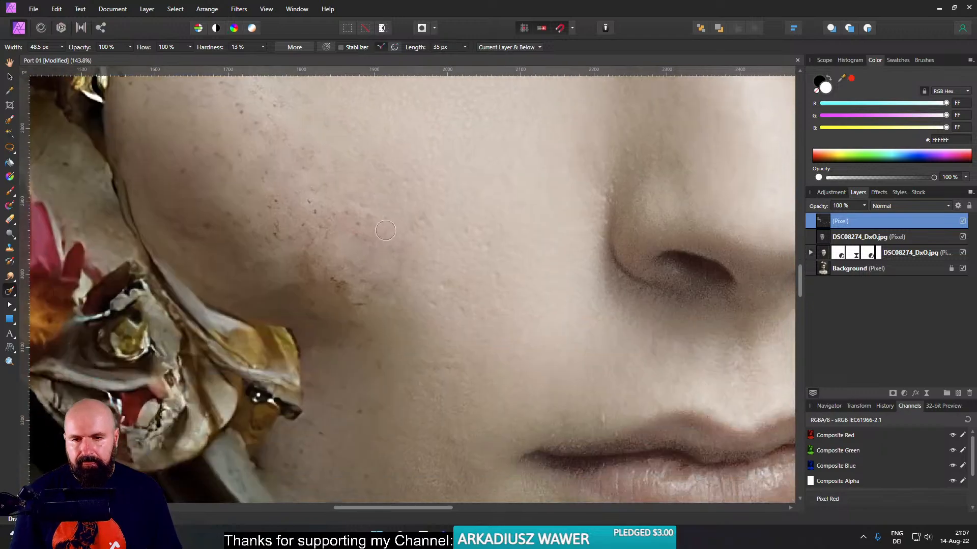
drag(341, 278, 364, 310)
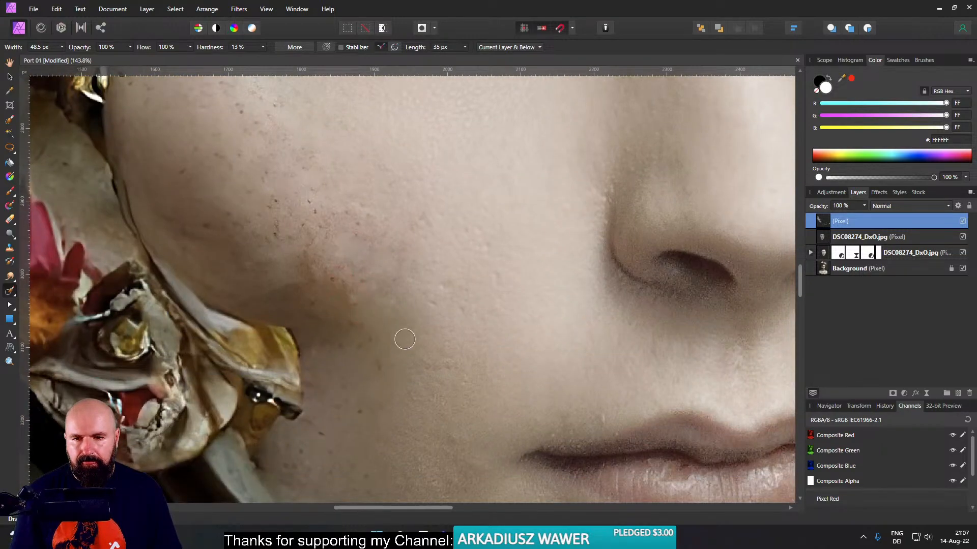
scroll(404, 340, down, 5)
drag(452, 351, 457, 351)
scroll(401, 326, up, 5)
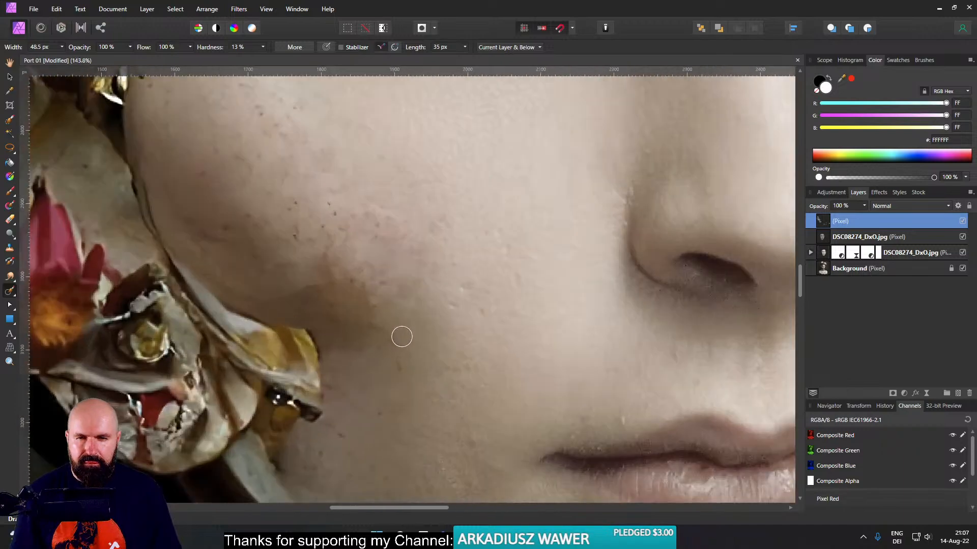
scroll(402, 336, down, 6)
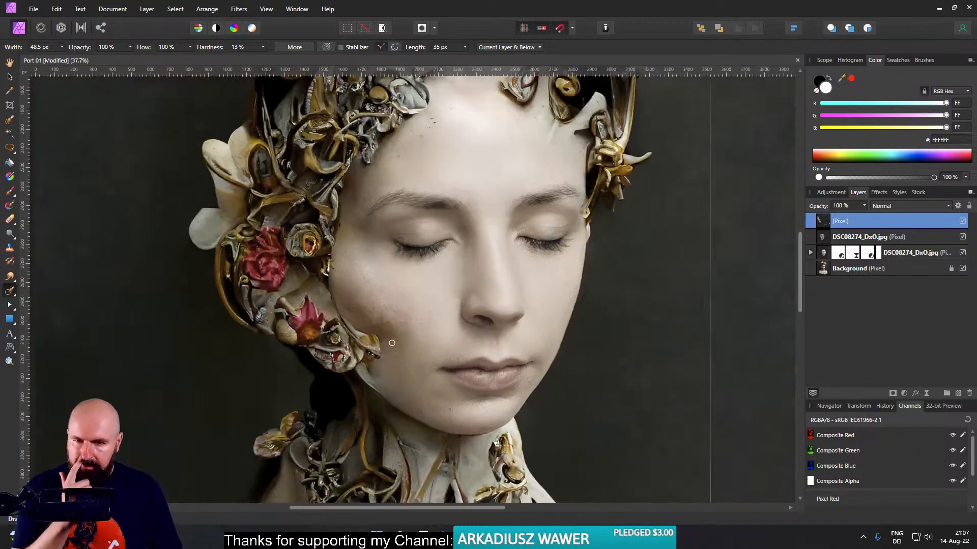
- Add another empty pixel layer on top and try to inpaint the dark shadow on the cheek beside the yellow petal
scroll(386, 332, up, 5)
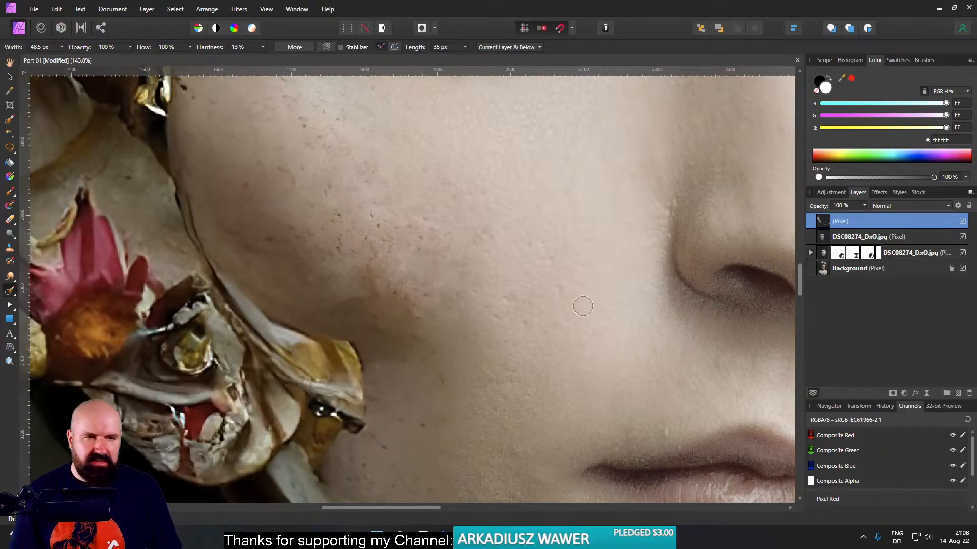
click(958, 393)
mouse_move(338, 312)
mouse_down()
mouse_move(362, 318)
mouse_move(383, 374)
mouse_move(360, 330)
mouse_move(312, 315)
mouse_move(357, 307)
mouse_move(390, 273)
mouse_move(398, 294)
mouse_move(392, 335)
mouse_move(412, 357)
mouse_up()
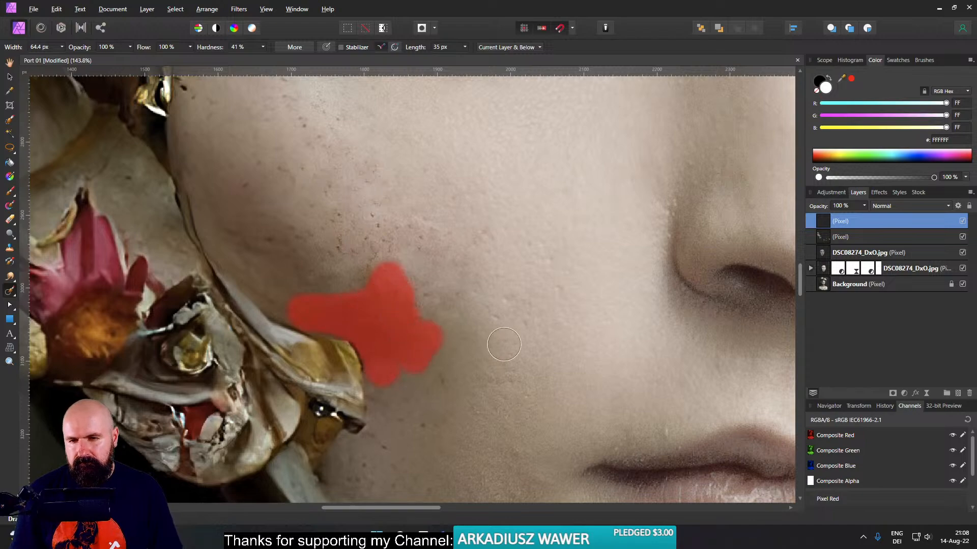
scroll(508, 328, down, 5)
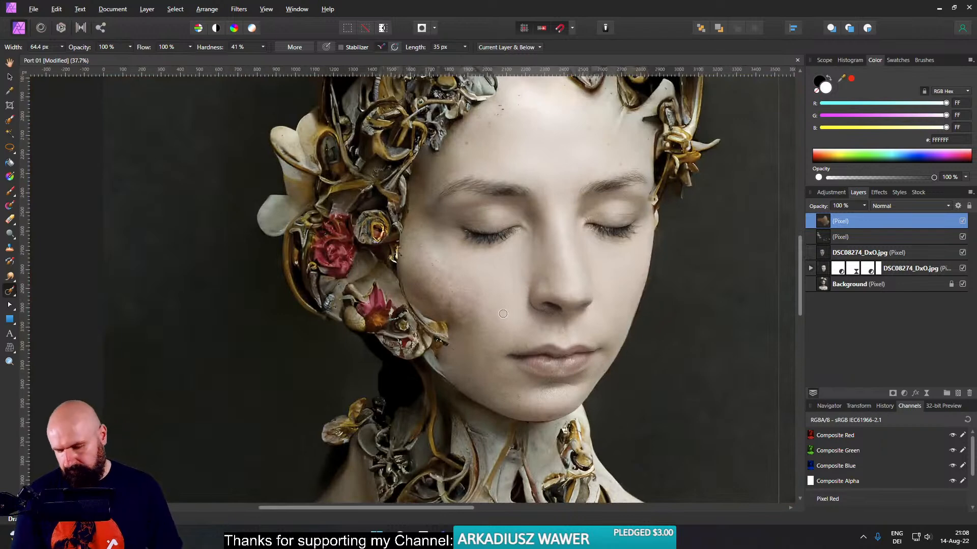
scroll(460, 320, up, 5)
mouse_move(435, 345)
mouse_down()
mouse_move(412, 309)
mouse_move(361, 295)
mouse_move(438, 293)
mouse_move(410, 262)
mouse_move(426, 252)
mouse_move(467, 297)
mouse_move(466, 277)
mouse_move(388, 222)
mouse_move(456, 233)
mouse_move(450, 340)
mouse_up()
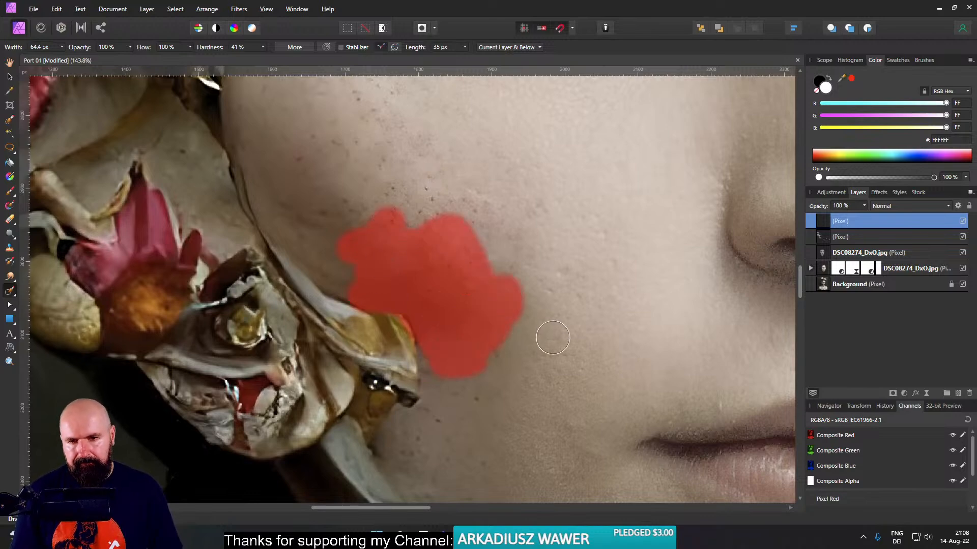
scroll(559, 332, down, 5)
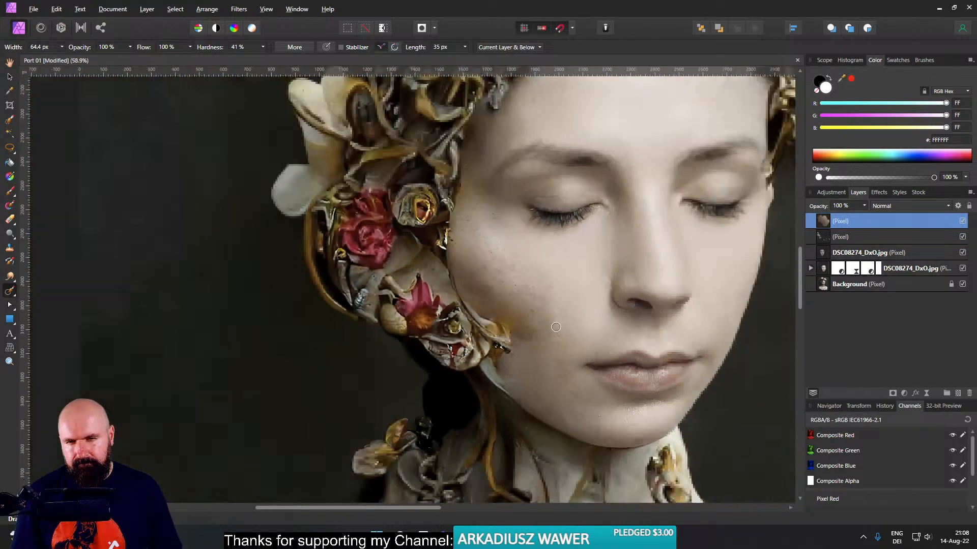
scroll(554, 331, up, 5)
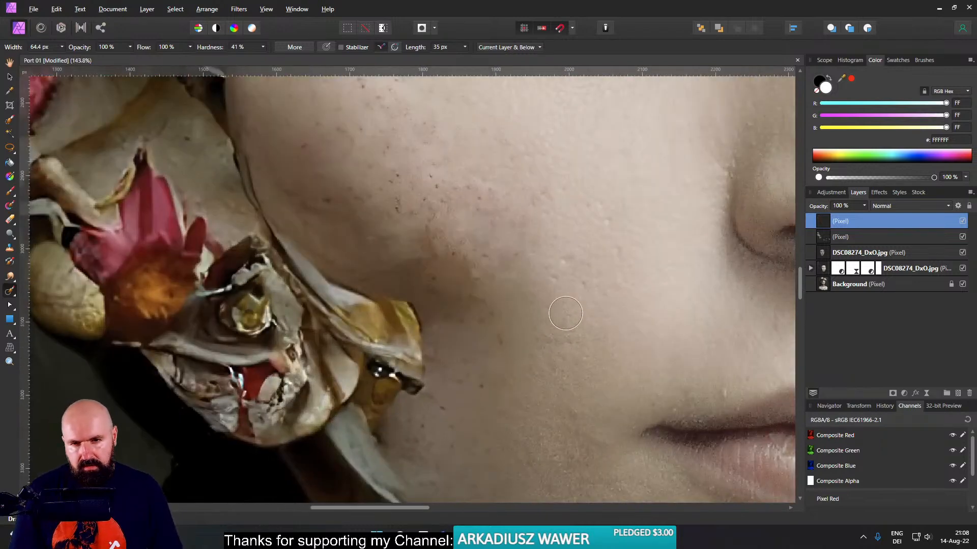
- Try to clone skin over the shadow beside the yellow petal using the Clone Brush with source Layers Beneath
click(9, 248)
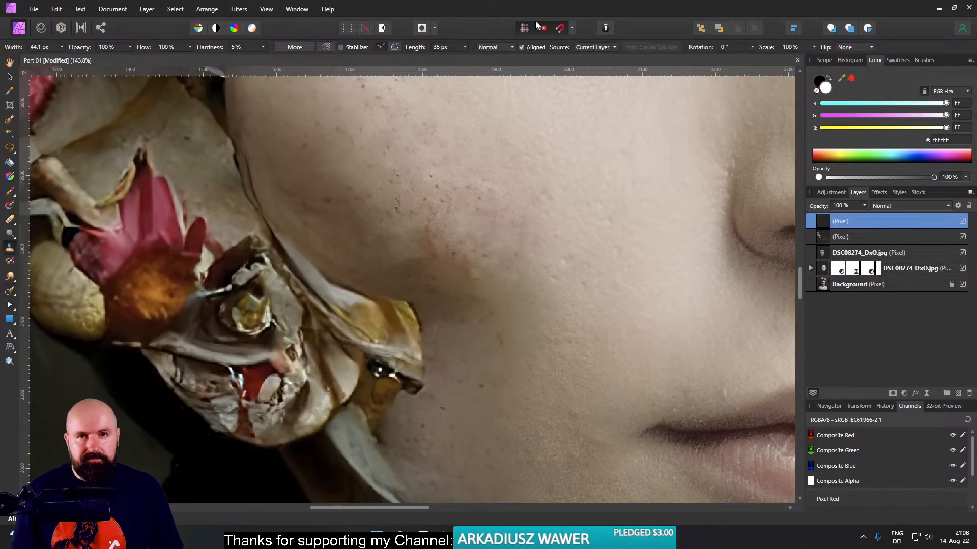
click(595, 47)
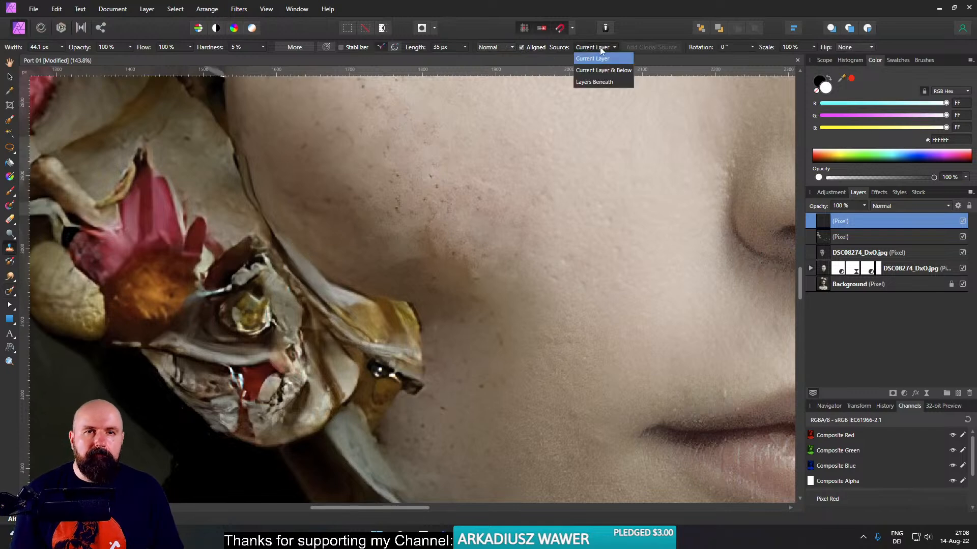
click(600, 83)
drag(471, 372, 477, 488)
alt+click(486, 405)
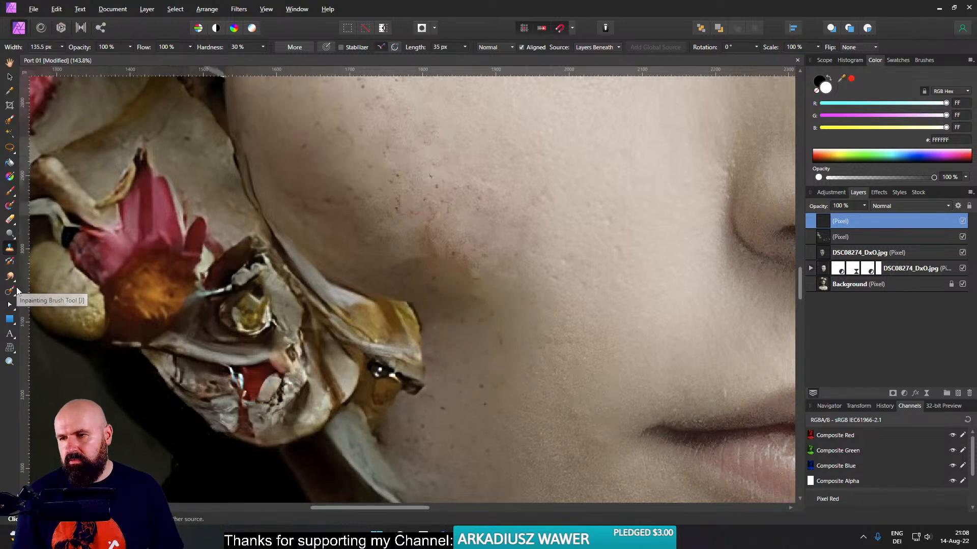
- Set the Patch Tool's source to Current Layer & Below and patch the shadowed cheek area beside the yellow petal with cleaner skin
click(11, 295)
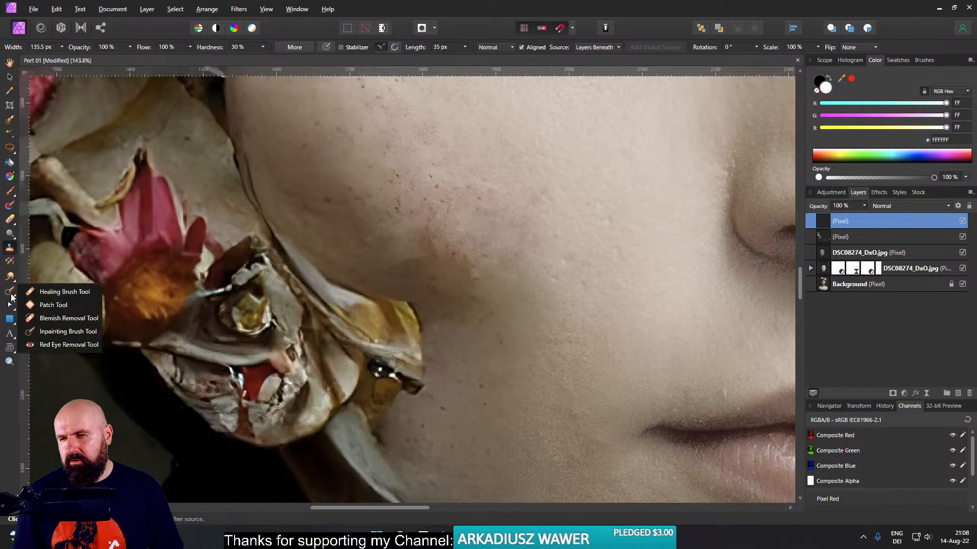
click(55, 305)
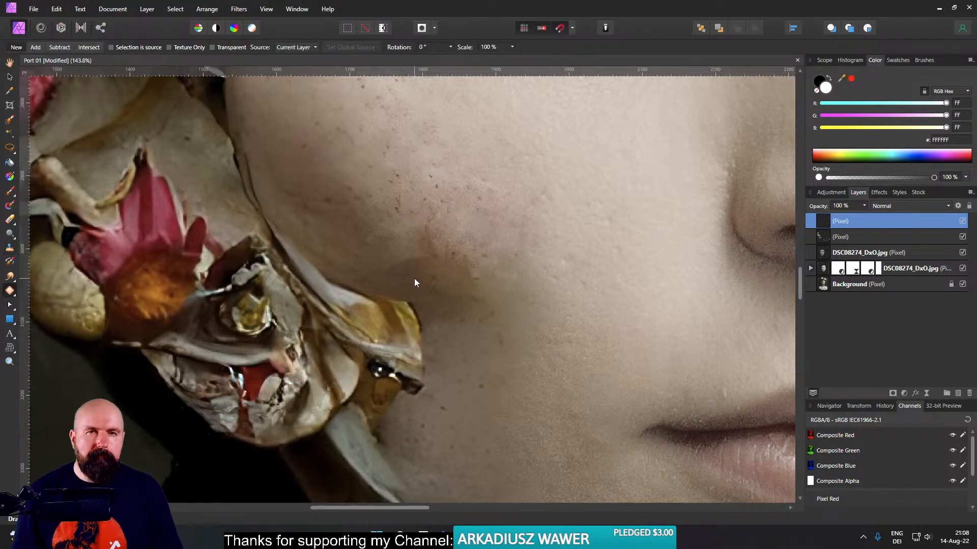
click(300, 48)
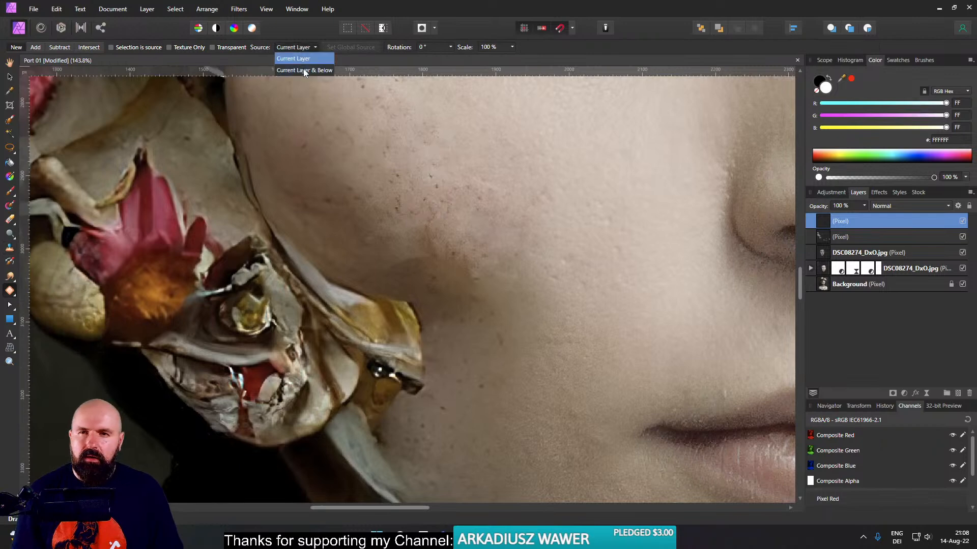
click(303, 67)
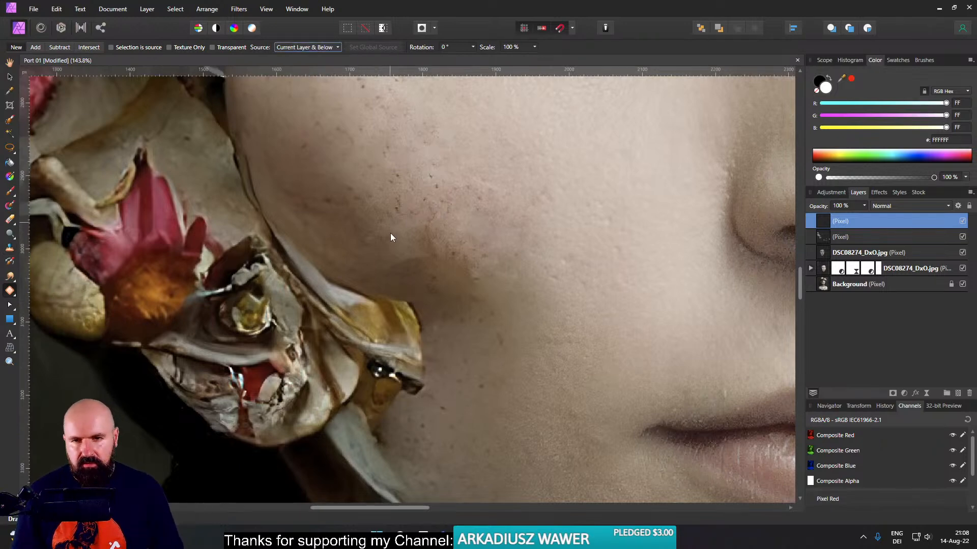
mouse_move(380, 232)
mouse_down()
mouse_move(350, 283)
mouse_move(410, 301)
mouse_move(431, 334)
mouse_move(471, 324)
mouse_move(493, 294)
mouse_move(489, 258)
mouse_move(447, 240)
mouse_up()
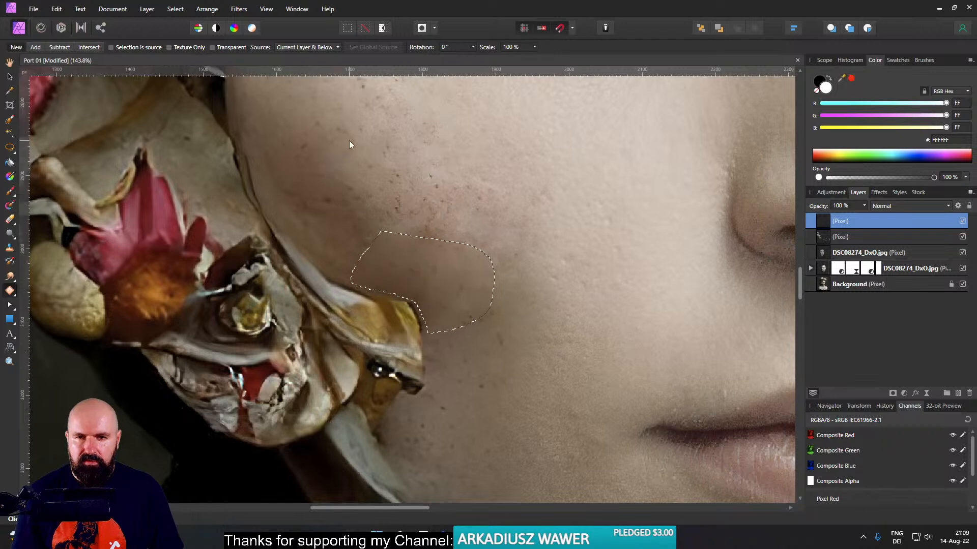
key(ctrl+d)
- Patch the dark rim around the yellow petal's tip in small outlined areas, using neighbouring skin
drag(467, 323, 539, 284)
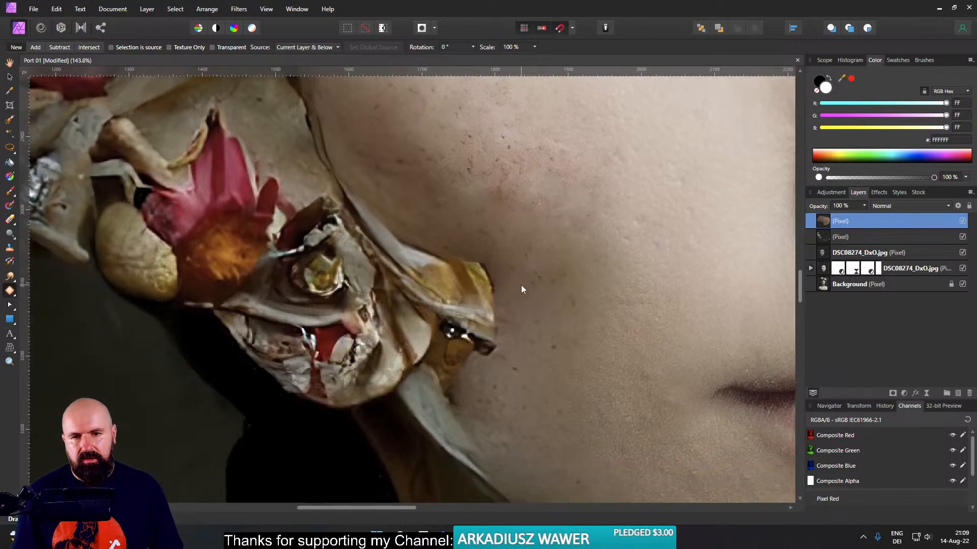
mouse_move(520, 283)
mouse_down()
mouse_move(489, 196)
mouse_move(458, 257)
mouse_move(498, 267)
mouse_up()
key(ctrl+d)
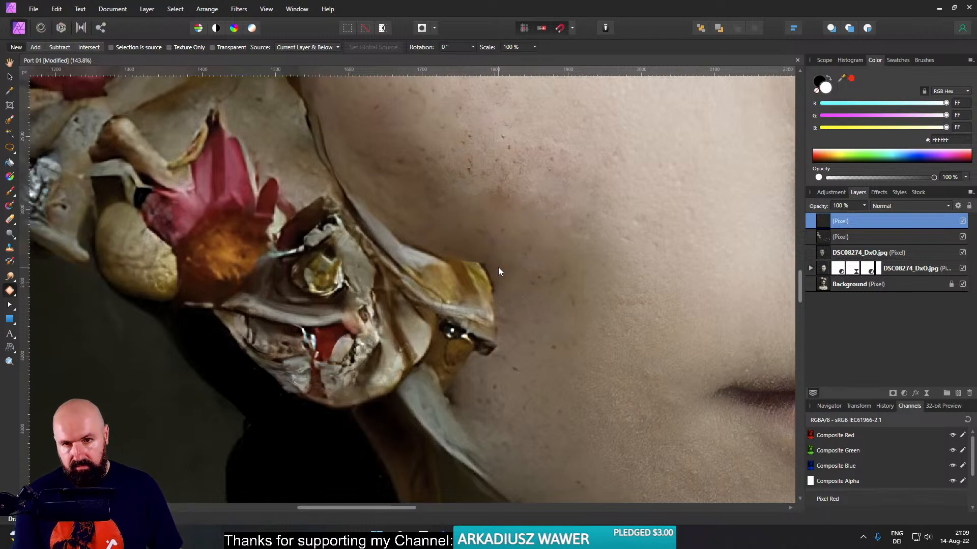
scroll(490, 269, up, 1)
scroll(490, 270, up, 1)
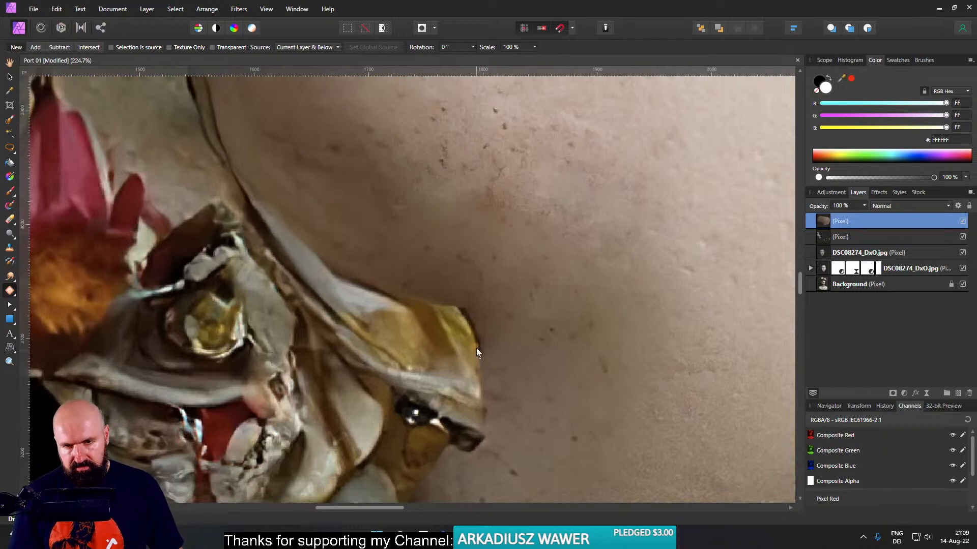
mouse_move(465, 320)
mouse_down()
mouse_move(451, 296)
mouse_move(457, 278)
mouse_move(512, 300)
mouse_move(526, 343)
mouse_up()
click(554, 297)
key(ctrl+d)
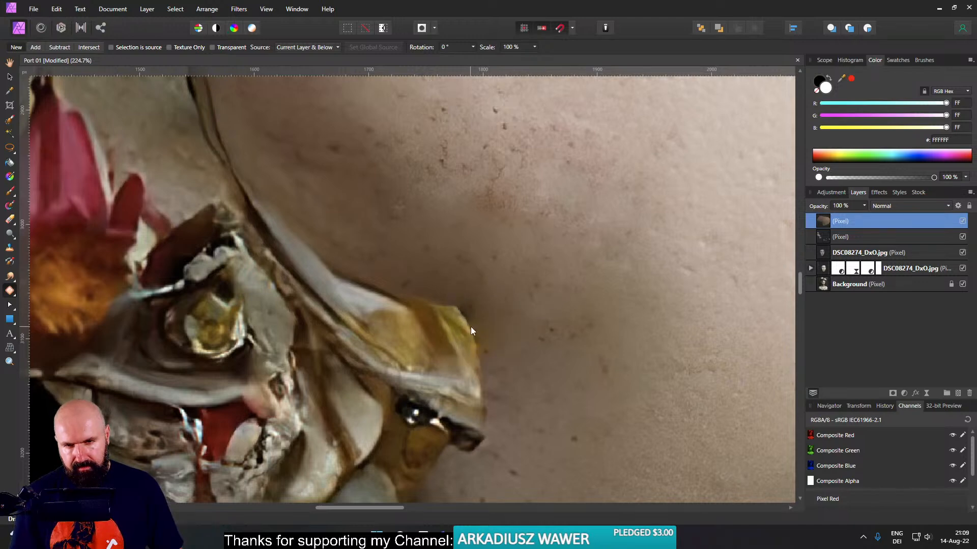
drag(462, 298, 471, 326)
click(521, 291)
key(ctrl+d)
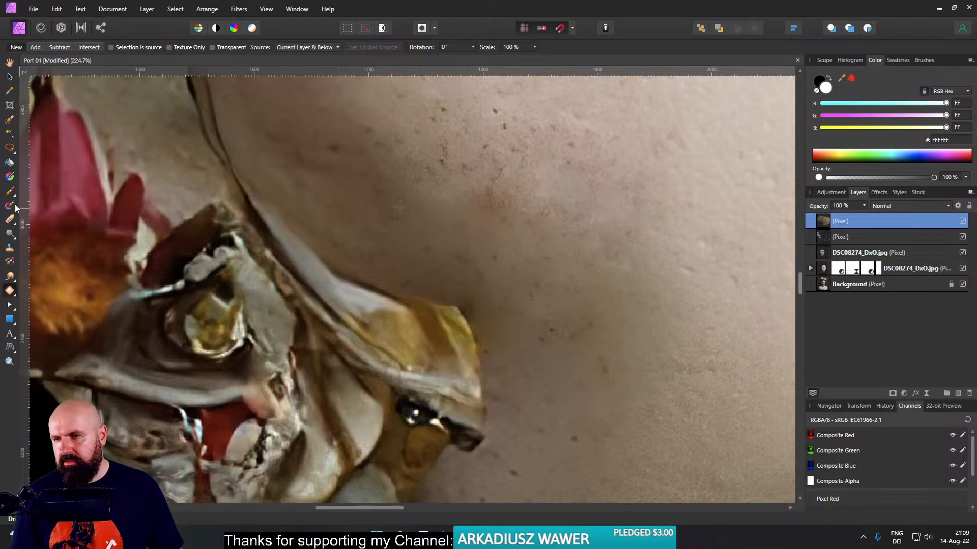
- Inpaint the remaining dark edge at the yellow petal's tip with a small Inpainting Brush
click(14, 295)
click(55, 331)
scroll(475, 323, up, 5)
mouse_move(453, 311)
mouse_down()
mouse_move(430, 312)
mouse_move(442, 305)
mouse_up()
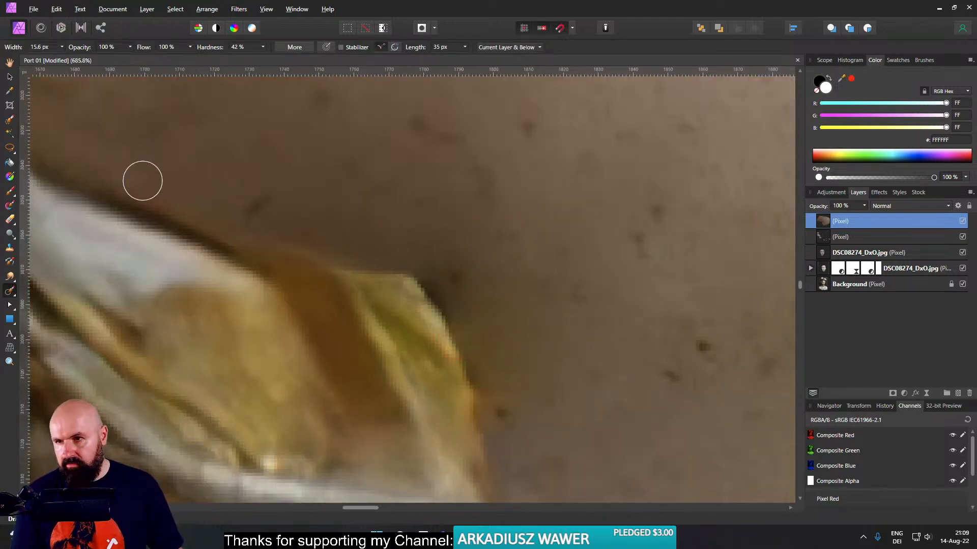
- Clone over the dark rim at the yellow petal's tip, with the Clone Brush source set to Current Layer and rotation 350°
click(10, 247)
drag(539, 264, 275, 270)
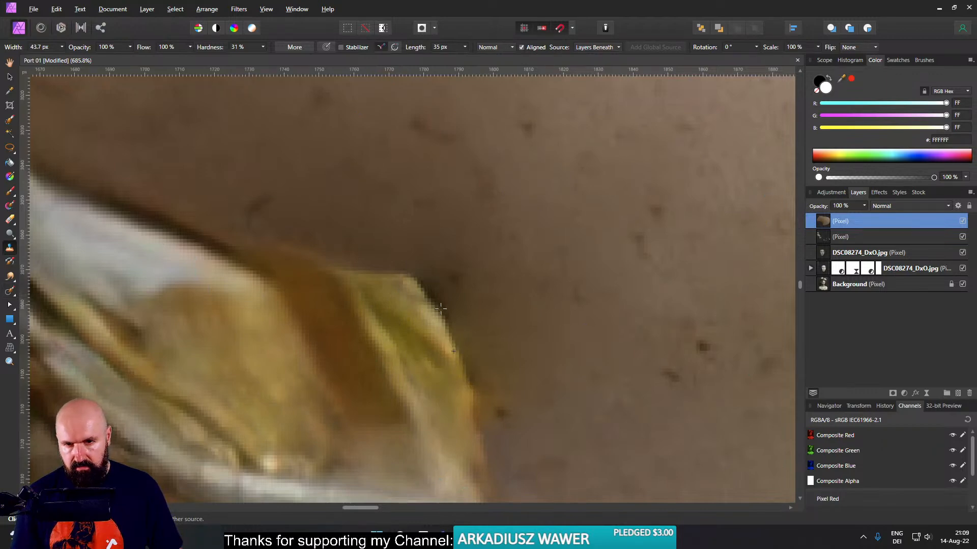
key(Left)
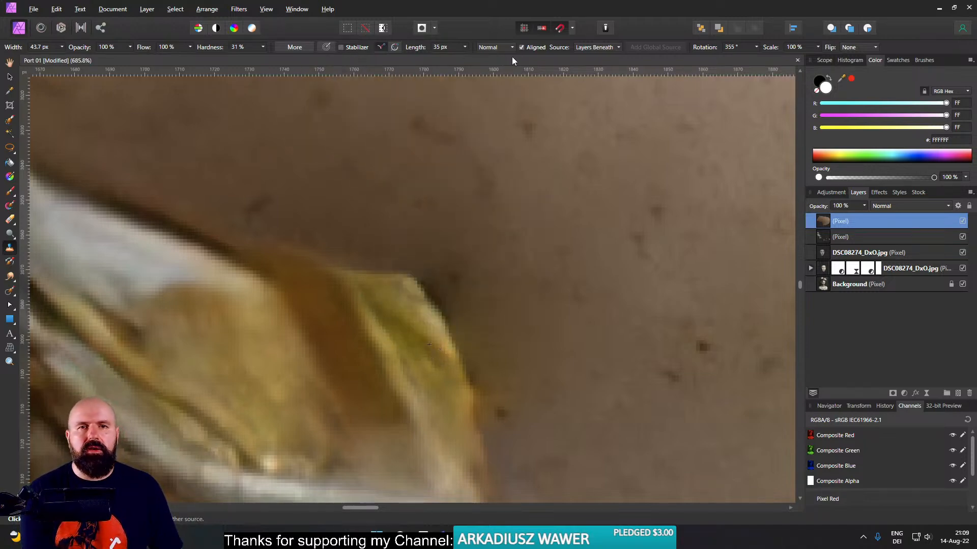
click(596, 48)
click(599, 58)
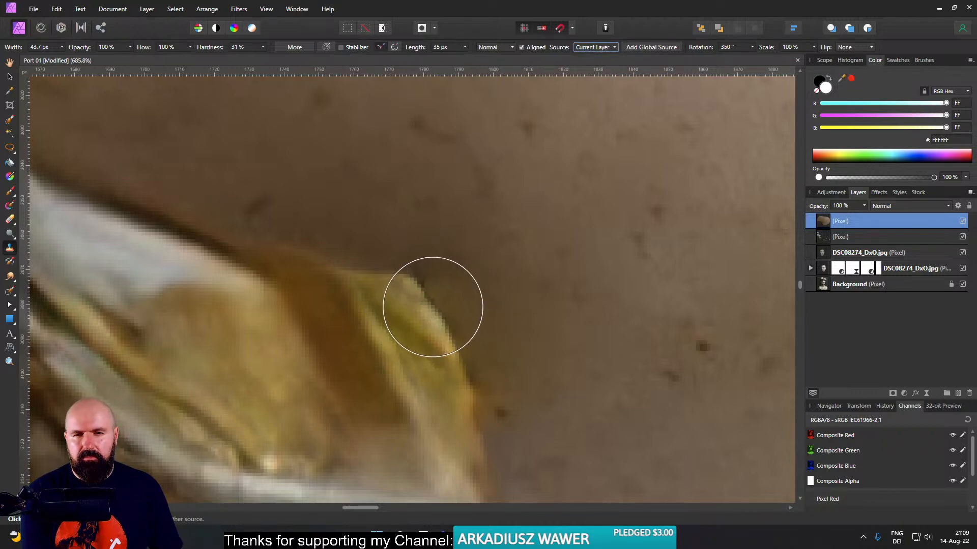
key(Right)
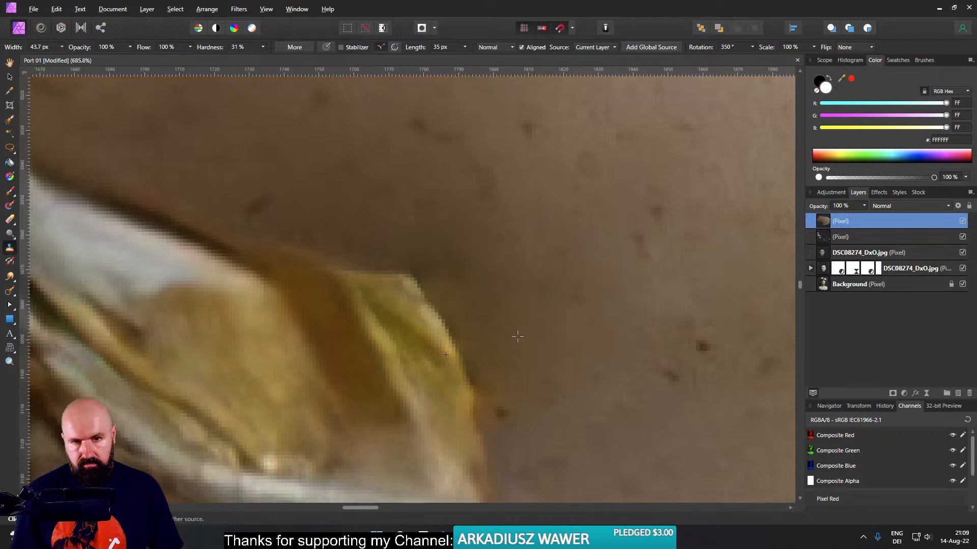
click(446, 261)
alt+click(519, 356)
scroll(570, 350, down, 8)
scroll(605, 359, up, 6)
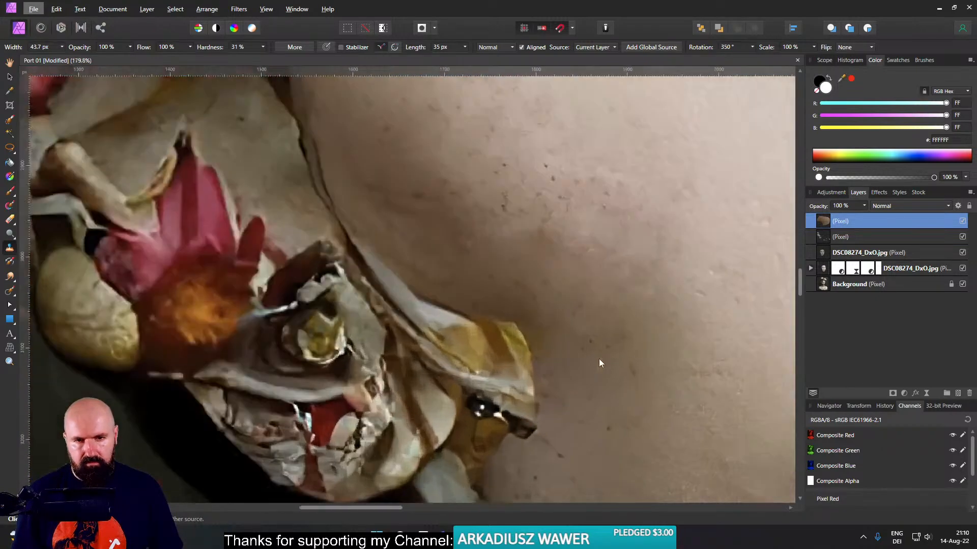
- Smudge the outer edge of the yellow petal's tip with a 22.5 px brush at 14% strength
click(10, 275)
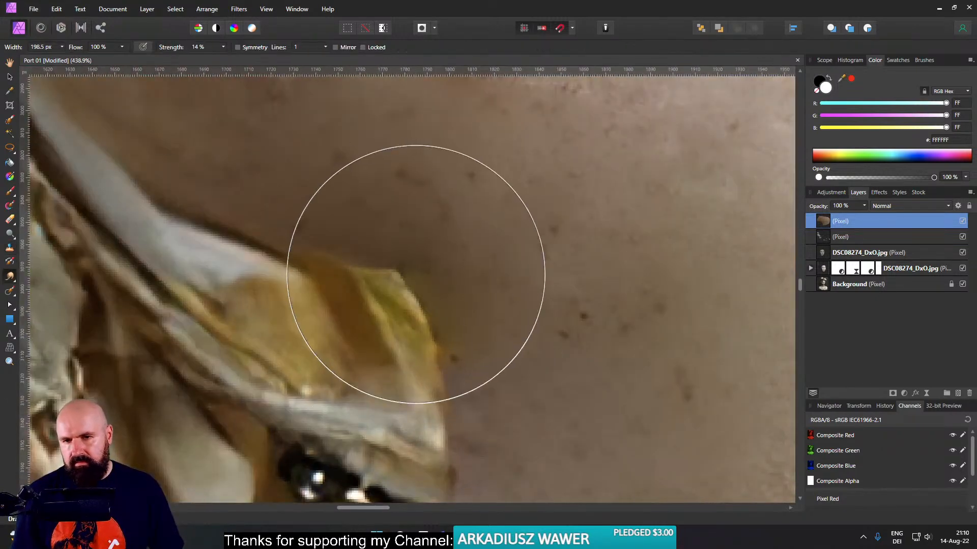
mouse_move(523, 268)
mouse_down()
mouse_move(434, 278)
mouse_move(440, 340)
mouse_up()
drag(393, 255, 439, 339)
- Compare the cheek and petal retouching before and after by toggling the visibility of the topmost pixel layer
scroll(439, 340, down, 10)
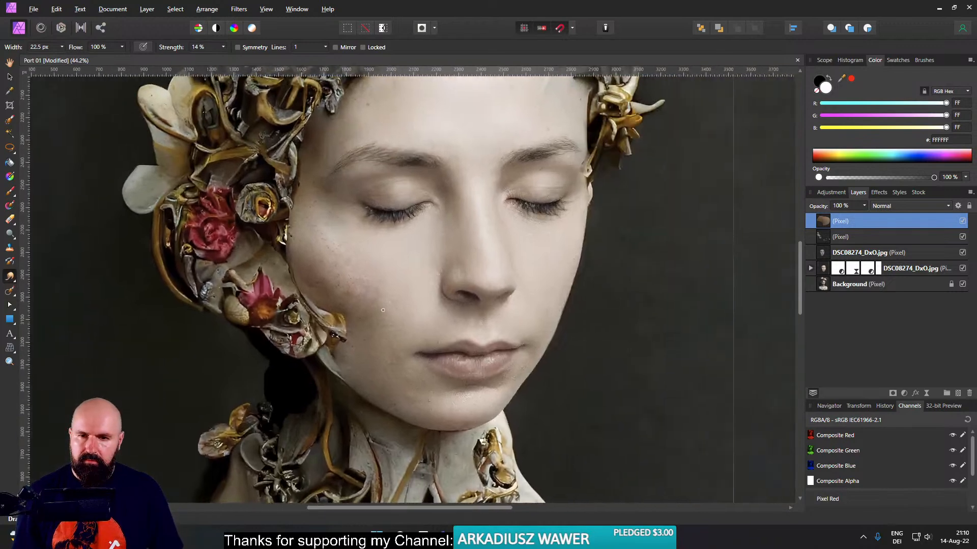
click(963, 222)
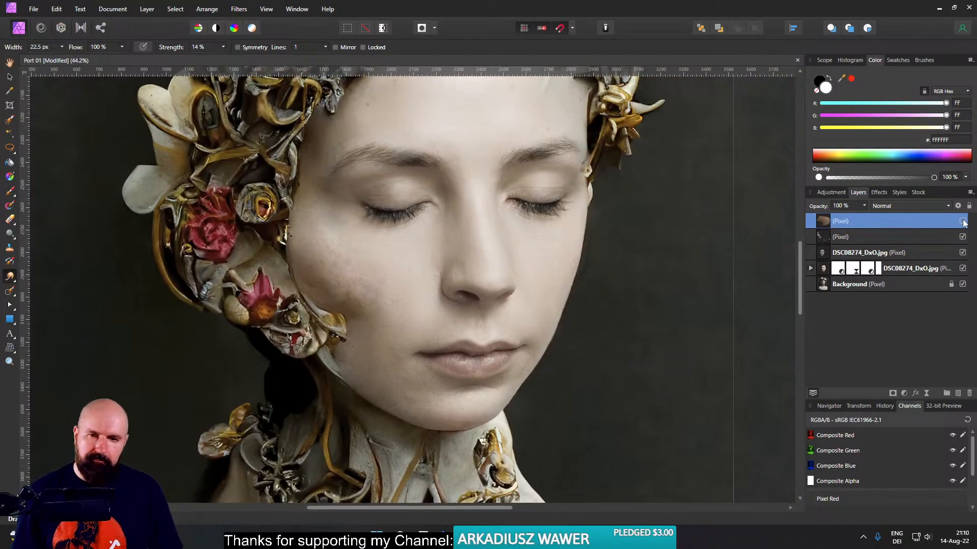
click(963, 222)
click(963, 222)
click(963, 221)
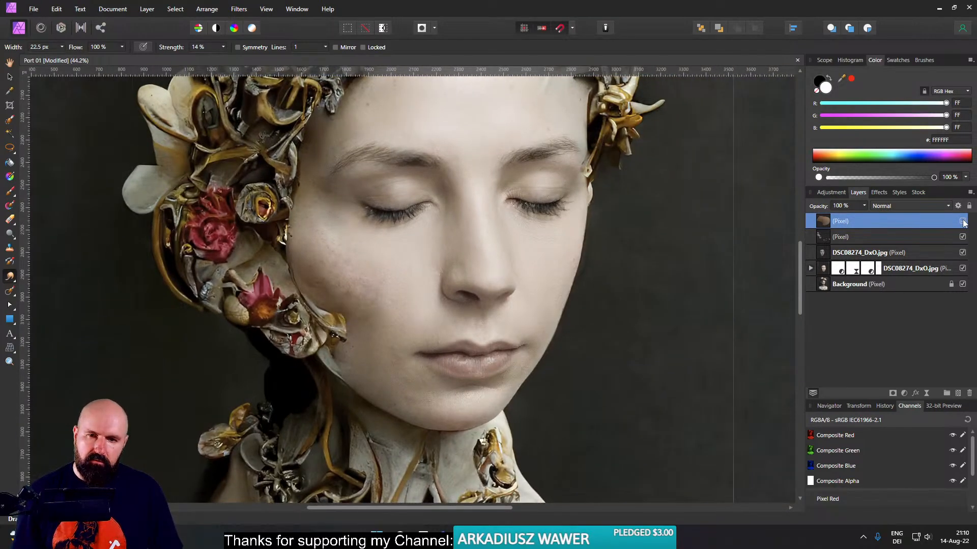
- Patch the reddish blemished area on the cheek with smooth neighbouring skin using the Patch tool, and clear the selection
scroll(340, 296, up, 5)
scroll(434, 294, up, 1)
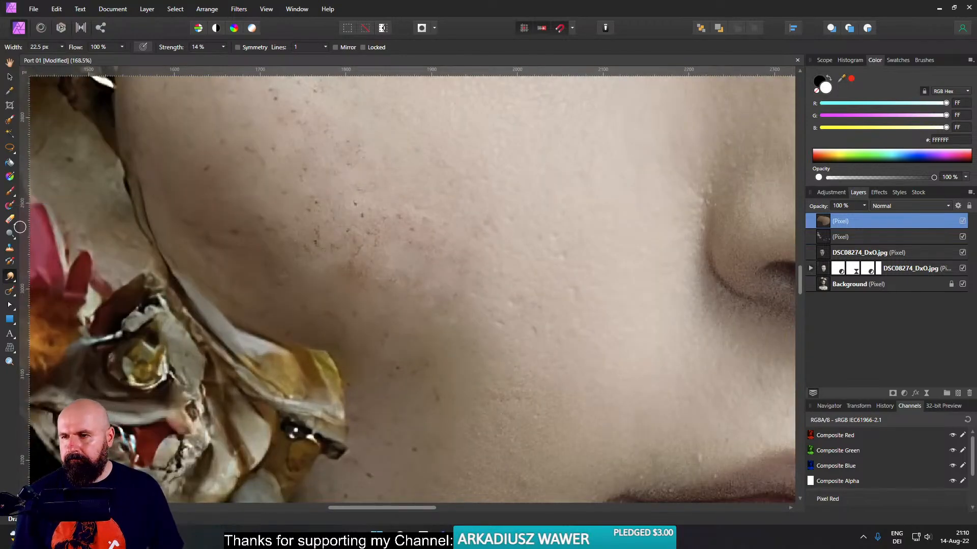
click(14, 280)
click(12, 292)
click(13, 294)
click(9, 294)
click(9, 294)
click(54, 305)
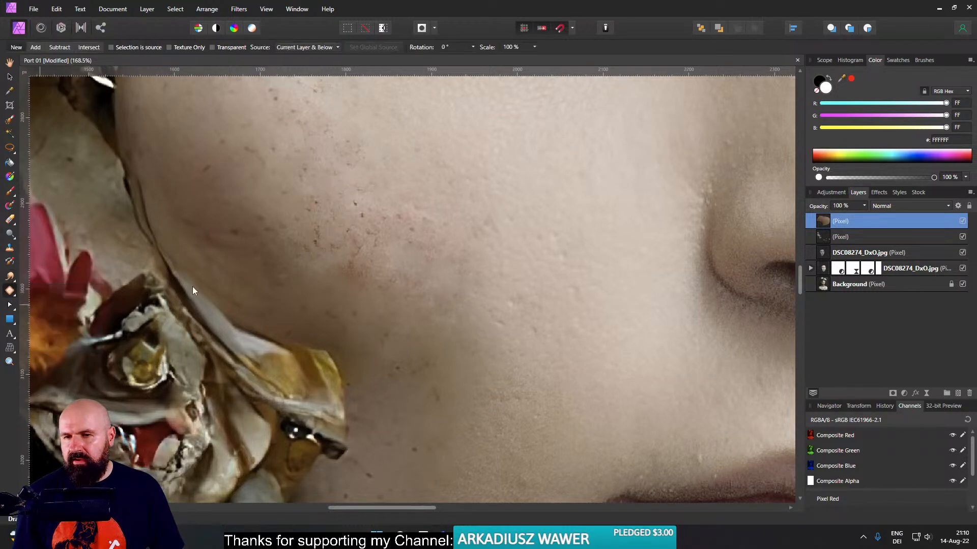
mouse_move(419, 273)
mouse_down()
mouse_move(362, 228)
mouse_move(371, 299)
mouse_up()
click(444, 257)
key(ctrl+d)
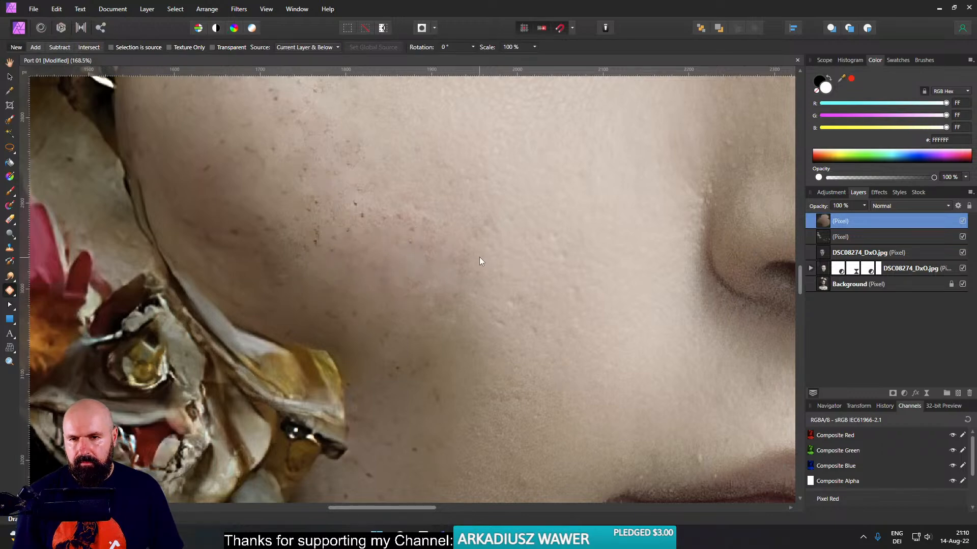
- Compare the whole composite with the original portrait by toggling all four layers above Background together
scroll(488, 265, down, 8)
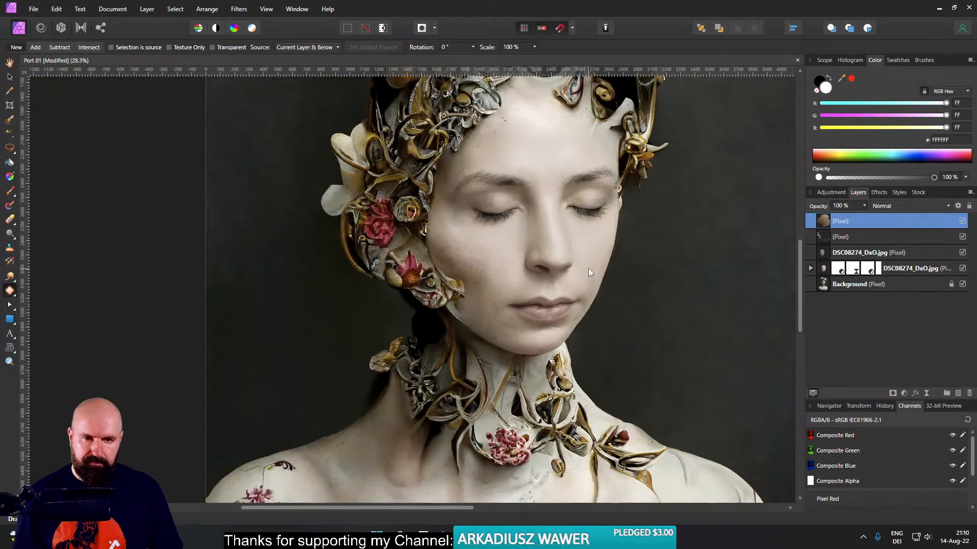
scroll(588, 269, down, 3)
drag(565, 261, 579, 225)
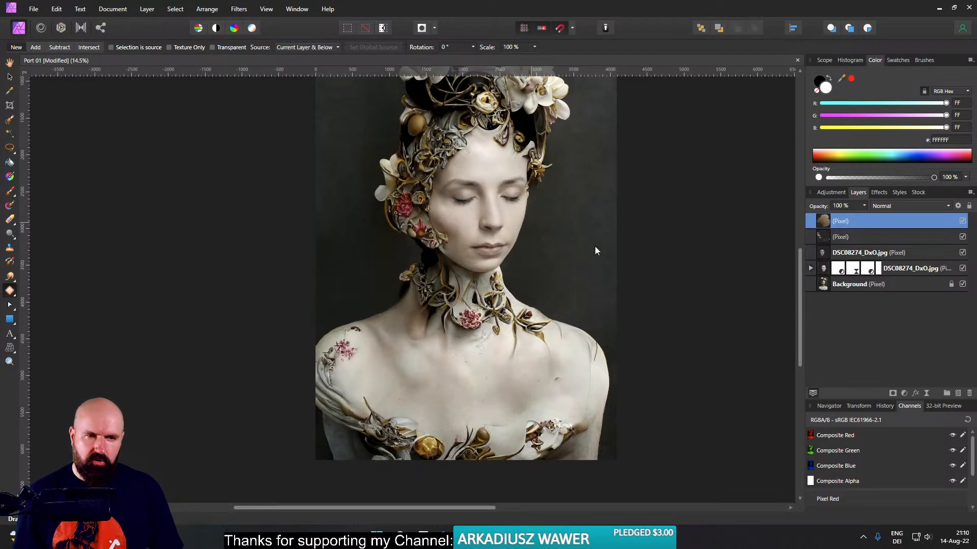
shift+click(819, 269)
click(962, 268)
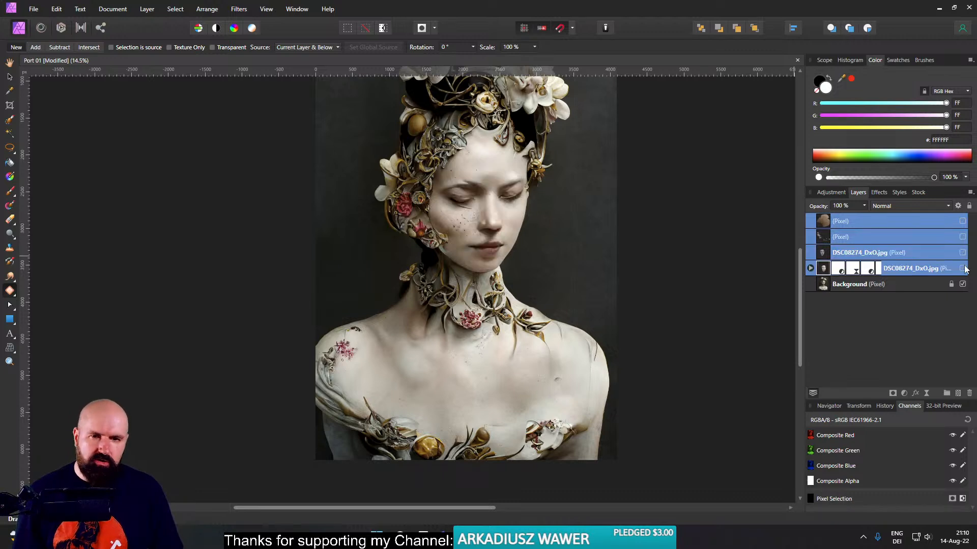
click(962, 269)
click(962, 268)
click(963, 268)
click(963, 268)
click(963, 268)
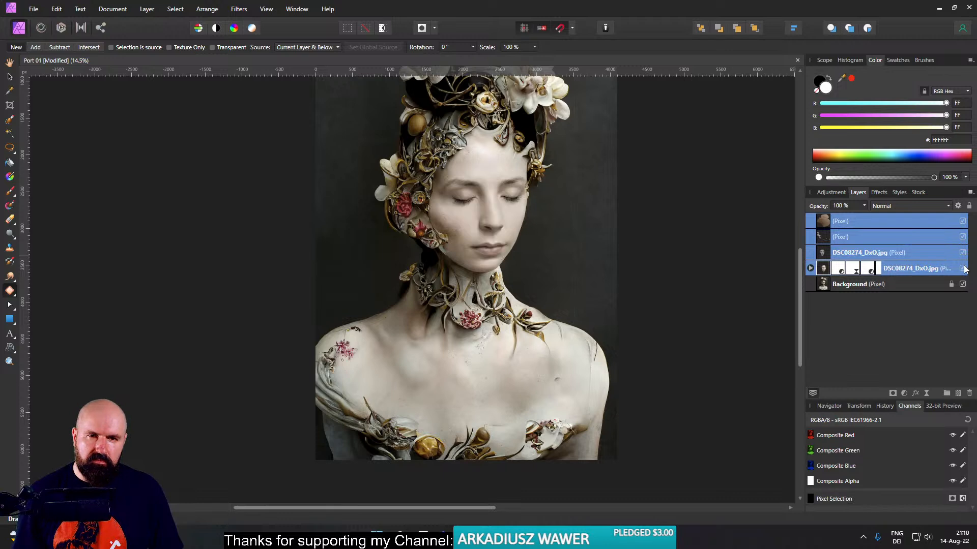
scroll(629, 261, down, 2)
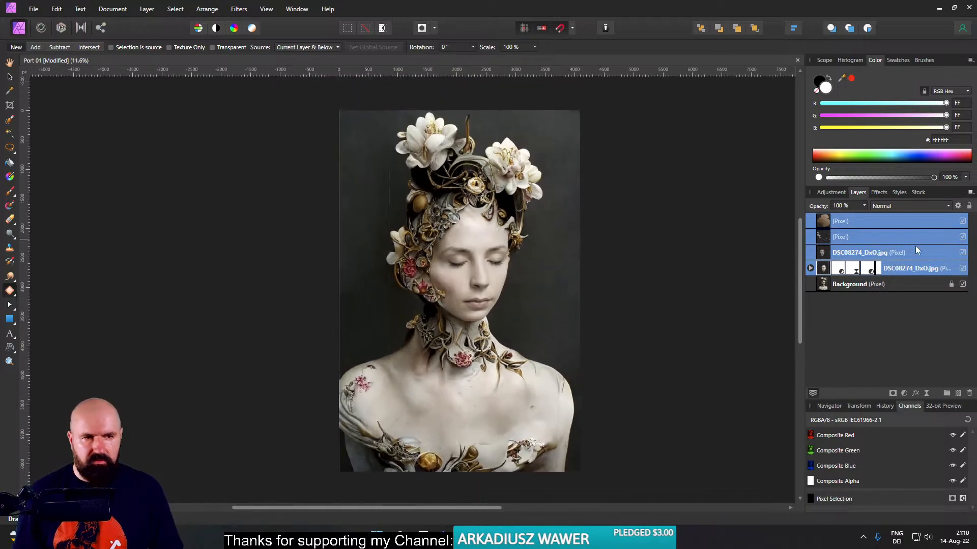
click(962, 268)
click(963, 269)
click(962, 269)
click(962, 269)
click(963, 269)
click(962, 270)
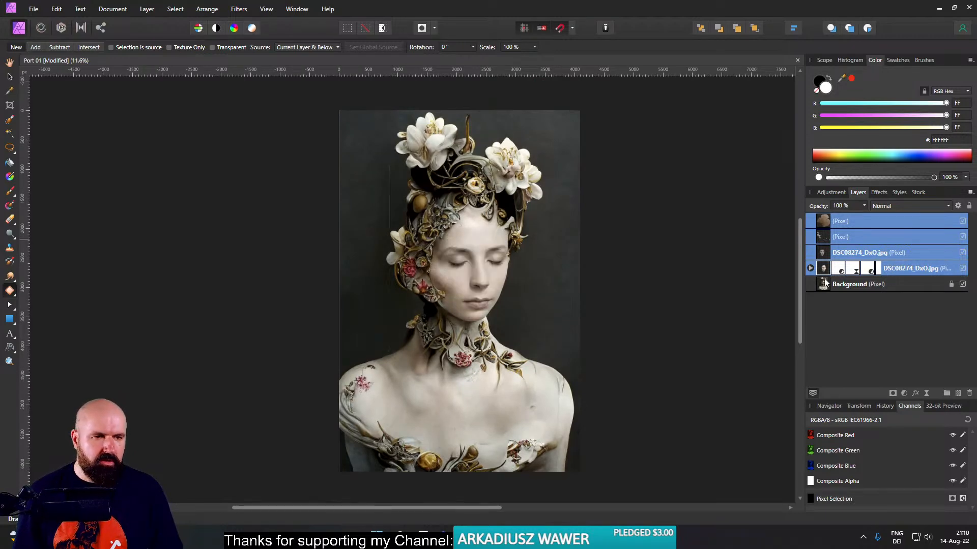
click(822, 269)
click(963, 269)
click(962, 269)
- Select the mask inside the lower DSC08274_DxO.jpg layer, activate the Erase Brush, and save the document
click(811, 269)
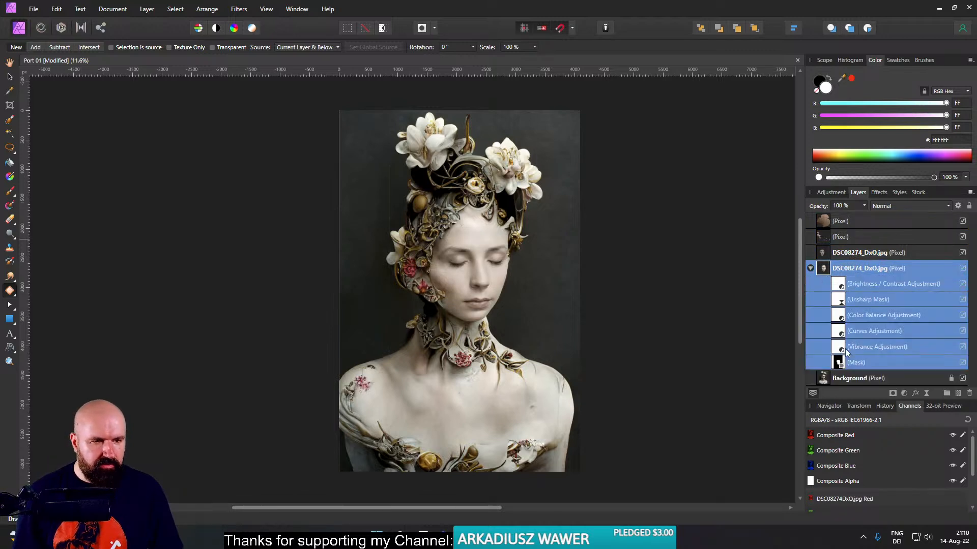
click(840, 362)
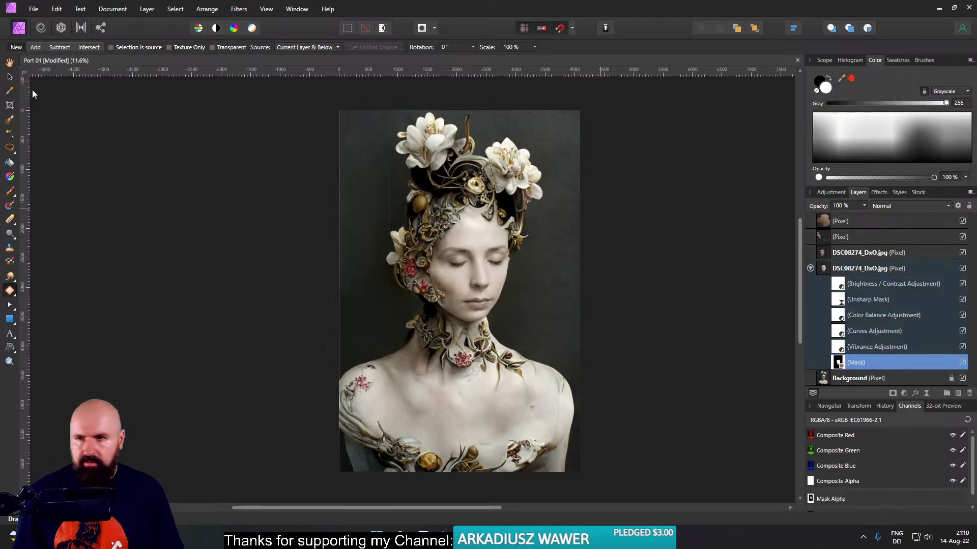
click(11, 219)
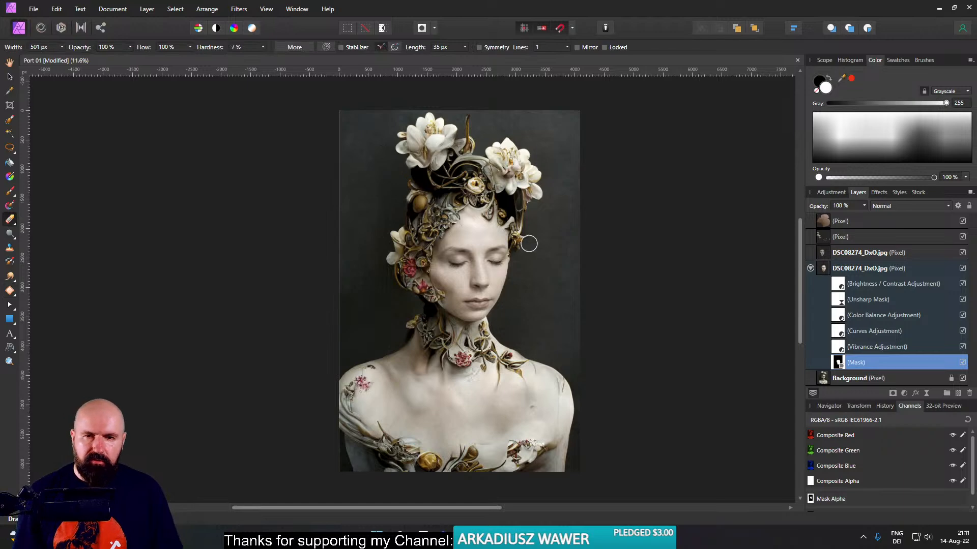
key(ctrl+s)
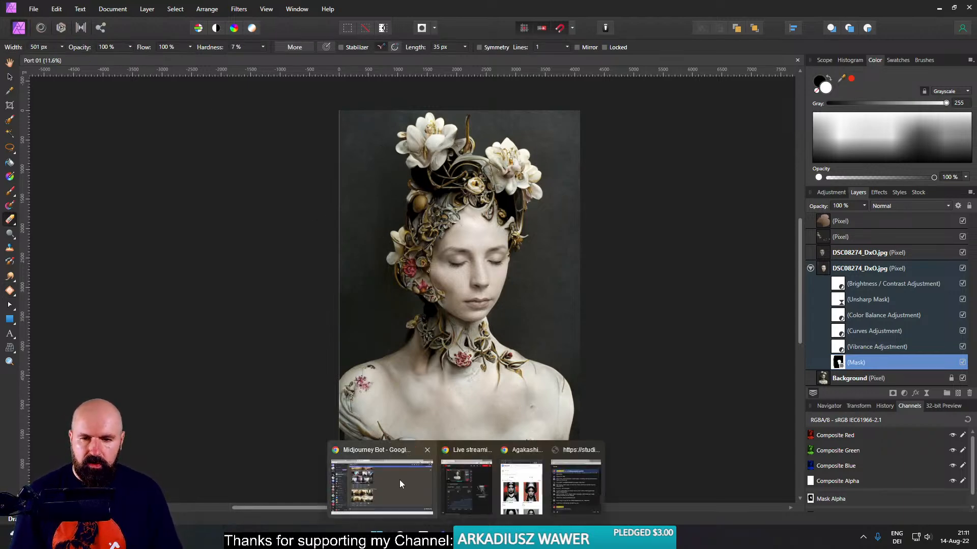
- Switch to the Midjourney Bot chat in the browser and view the "birds eye view, EOS 5D" image grid enlarged
click(413, 483)
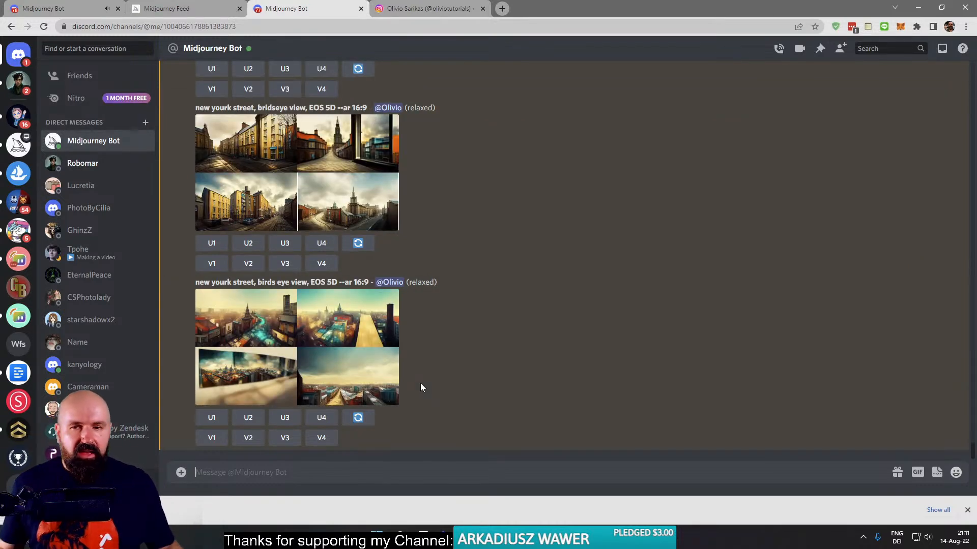
click(329, 347)
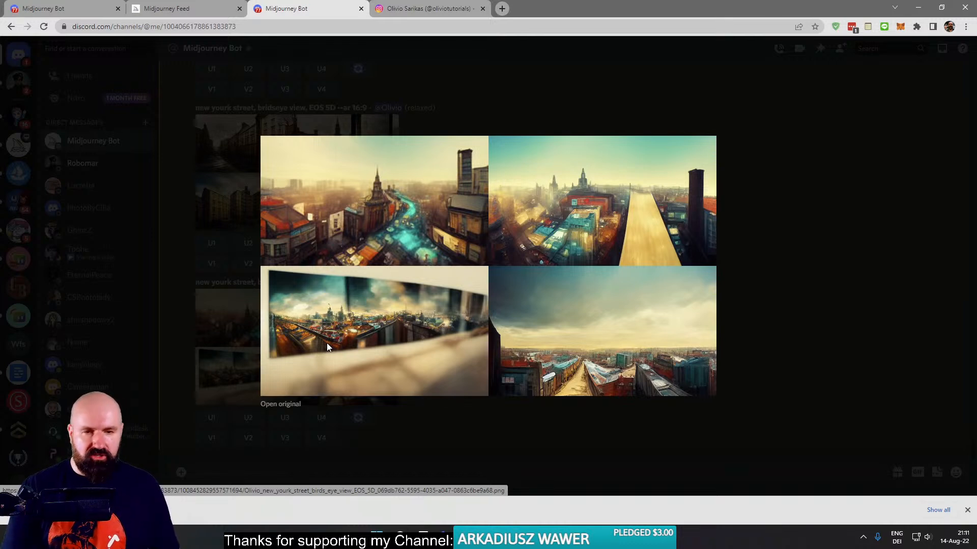
click(809, 238)
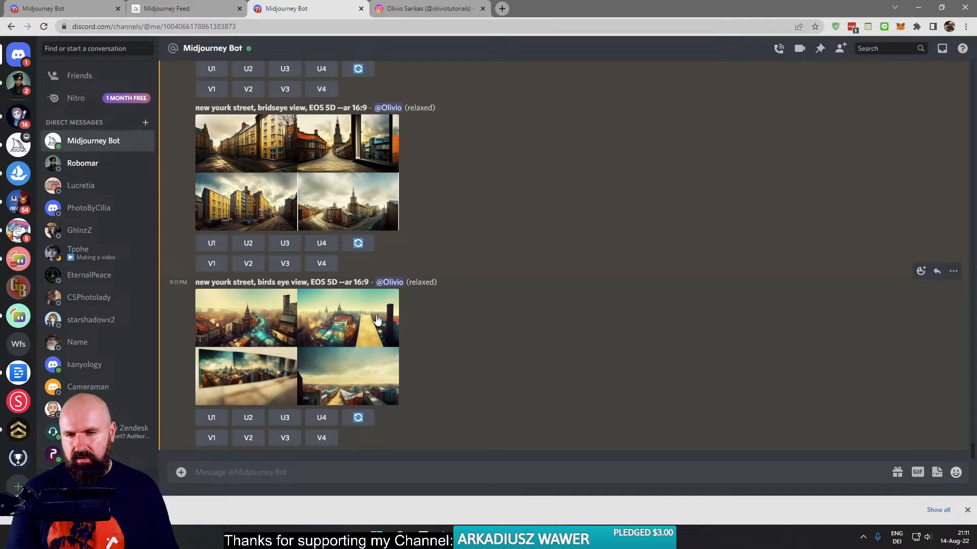
click(345, 331)
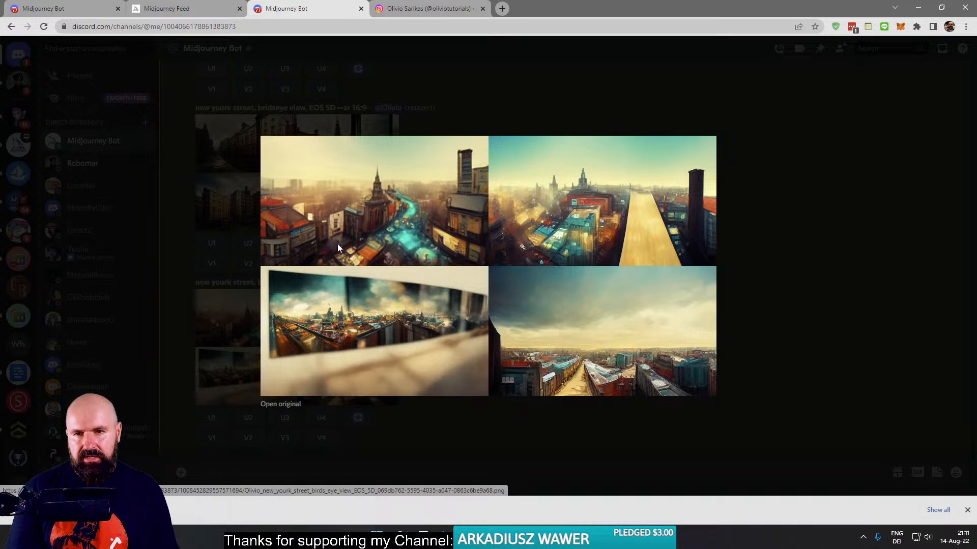
click(762, 303)
- View the "new york street, gopro video" grid enlarged and review the earlier camera-prompt results in the chat
scroll(555, 300, up, 4)
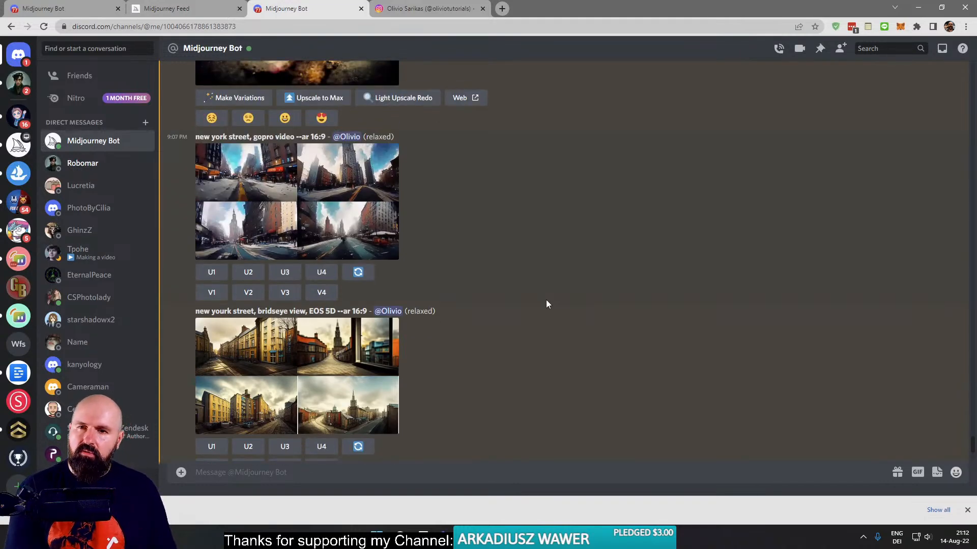
click(295, 185)
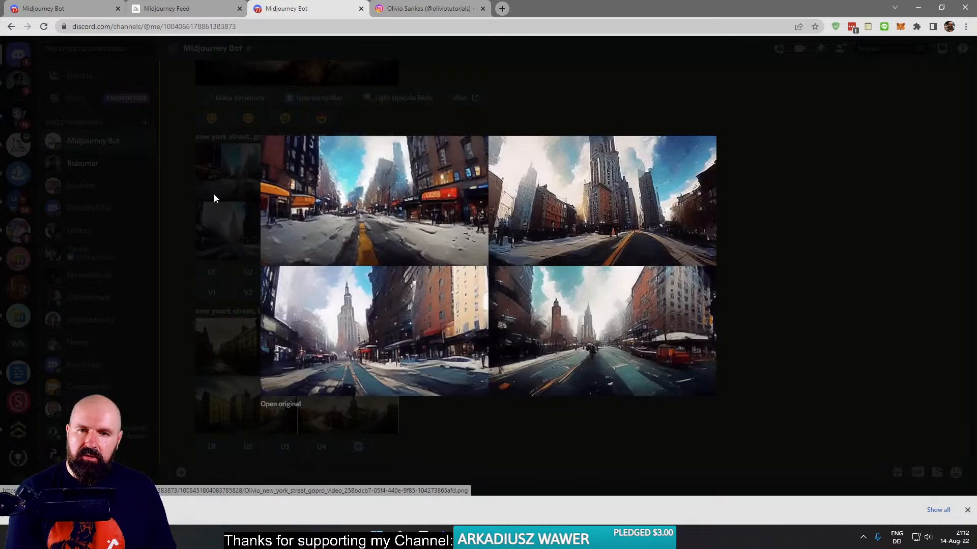
click(185, 210)
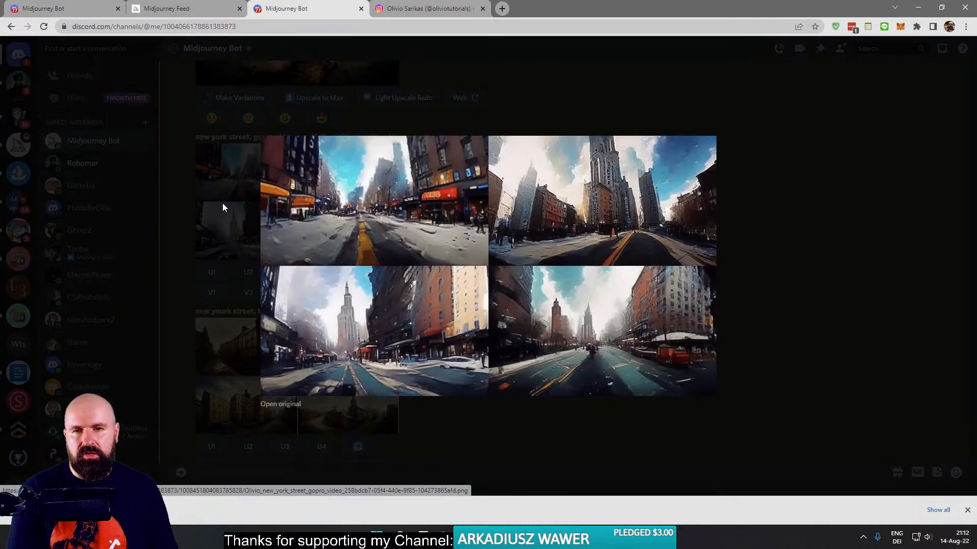
click(222, 203)
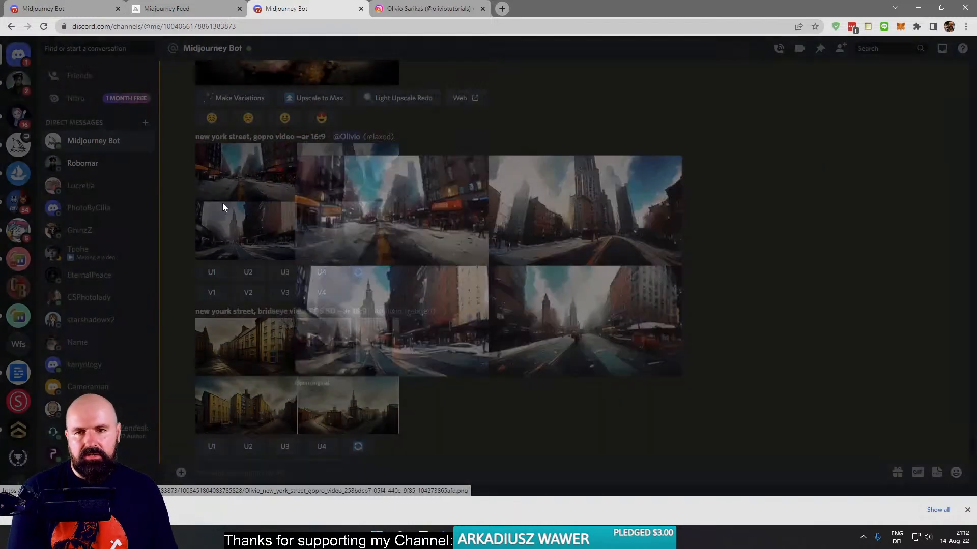
scroll(239, 256, up, 10)
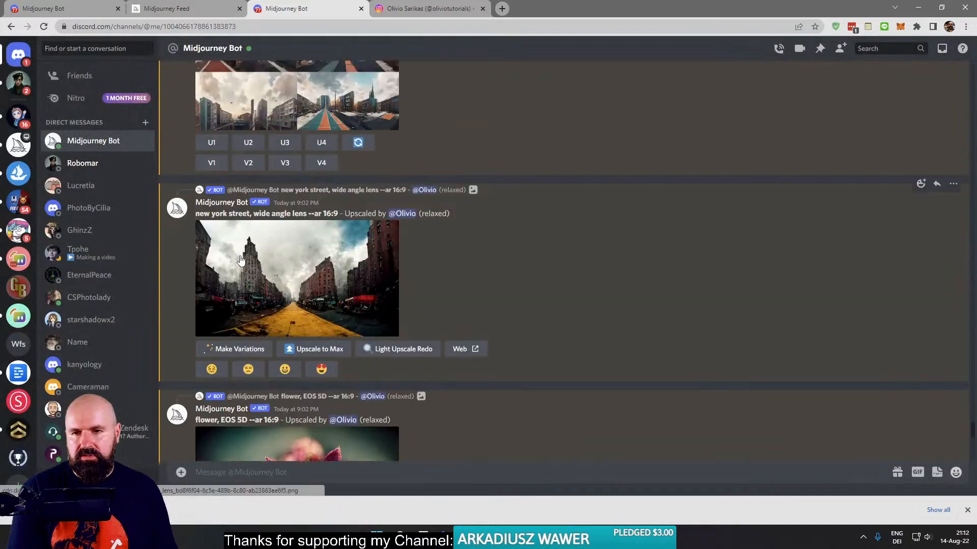
scroll(240, 259, up, 4)
scroll(240, 260, down, 16)
scroll(241, 260, down, 2)
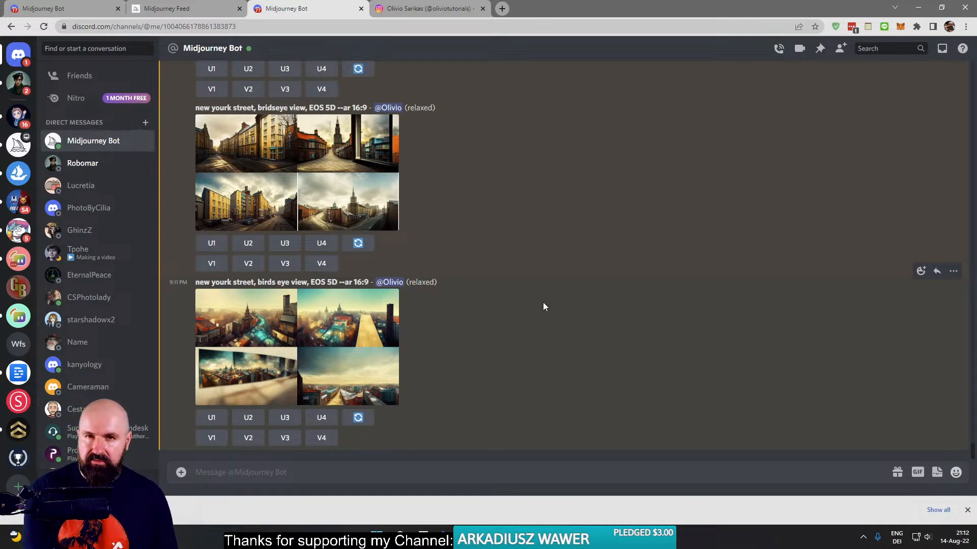
- Open the Midjourney website's home page, and look through the Midjourney Bot chat history for earlier portrait generations
click(167, 9)
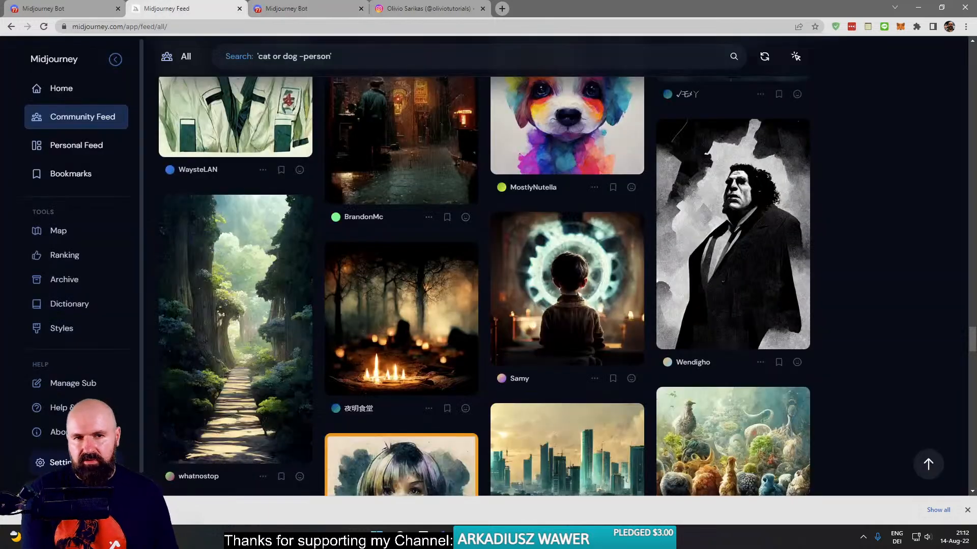
click(76, 93)
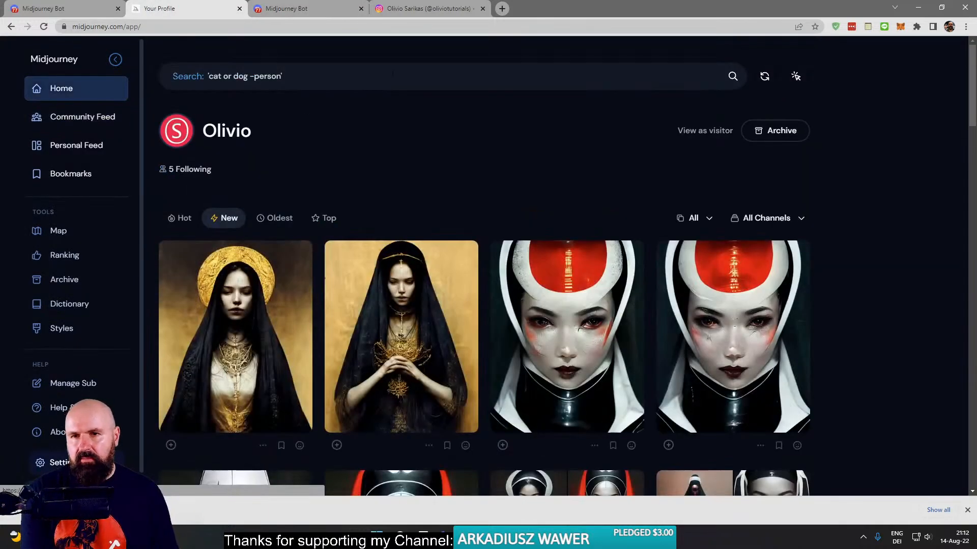
click(312, 10)
scroll(390, 320, up, 15)
scroll(402, 305, up, 10)
scroll(401, 301, up, 5)
scroll(433, 305, up, 15)
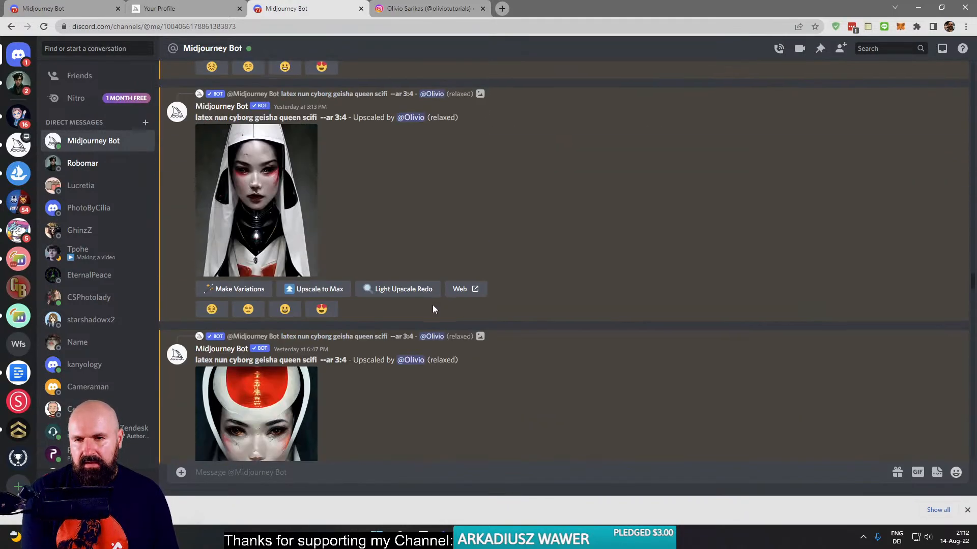
scroll(433, 305, down, 13)
scroll(431, 305, up, 14)
scroll(425, 302, up, 10)
scroll(425, 296, down, 12)
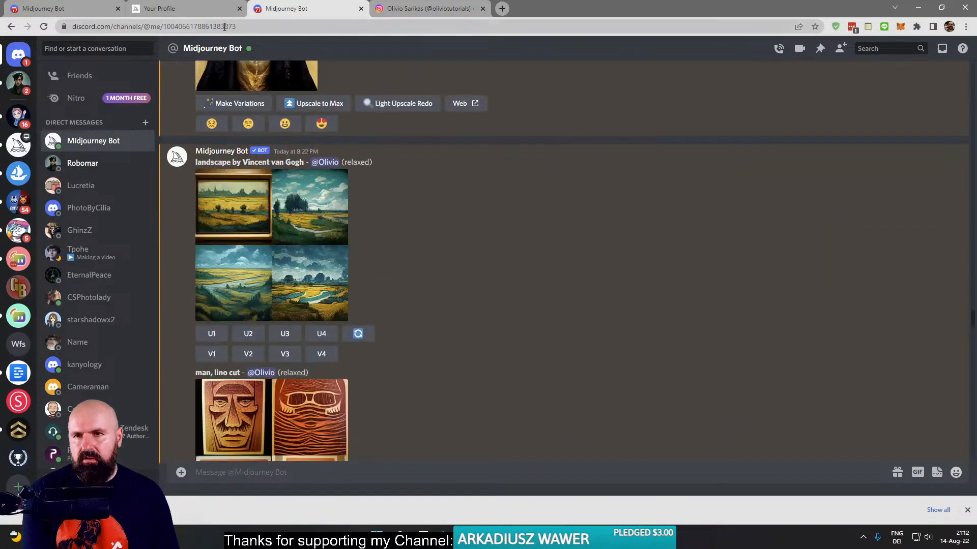
- Open the Midjourney archive, browse back to the older generations, and open the black-veiled nun portrait to show its prompt
click(175, 8)
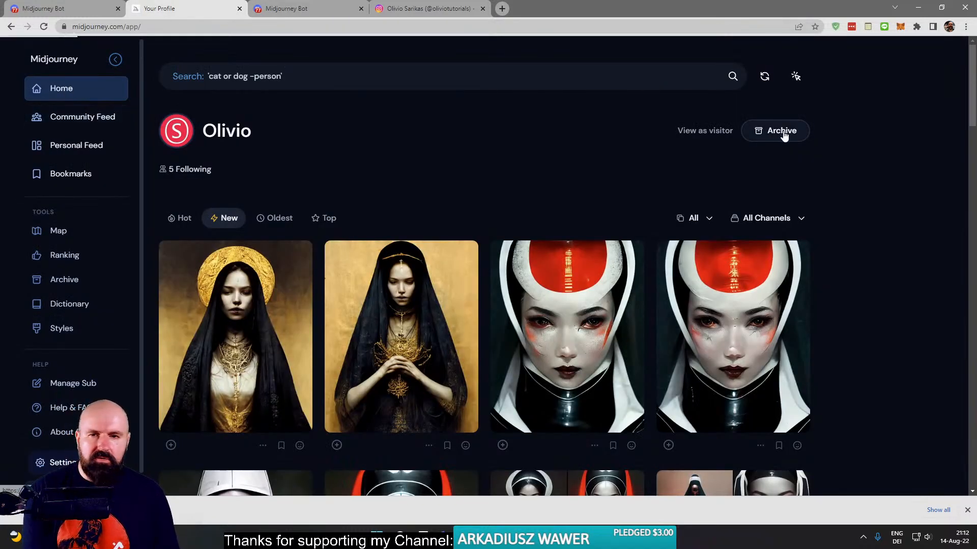
click(781, 131)
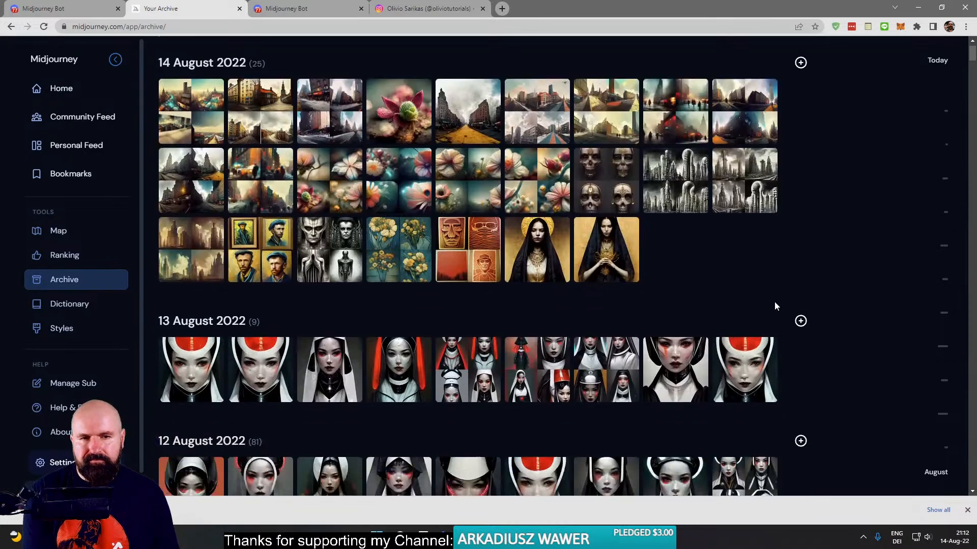
scroll(774, 301, down, 13)
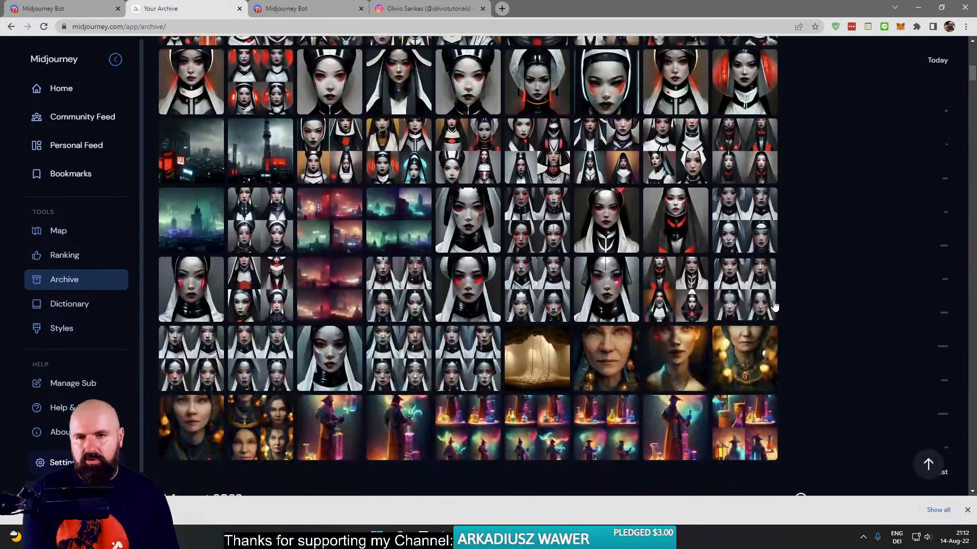
scroll(774, 305, down, 6)
scroll(772, 302, down, 10)
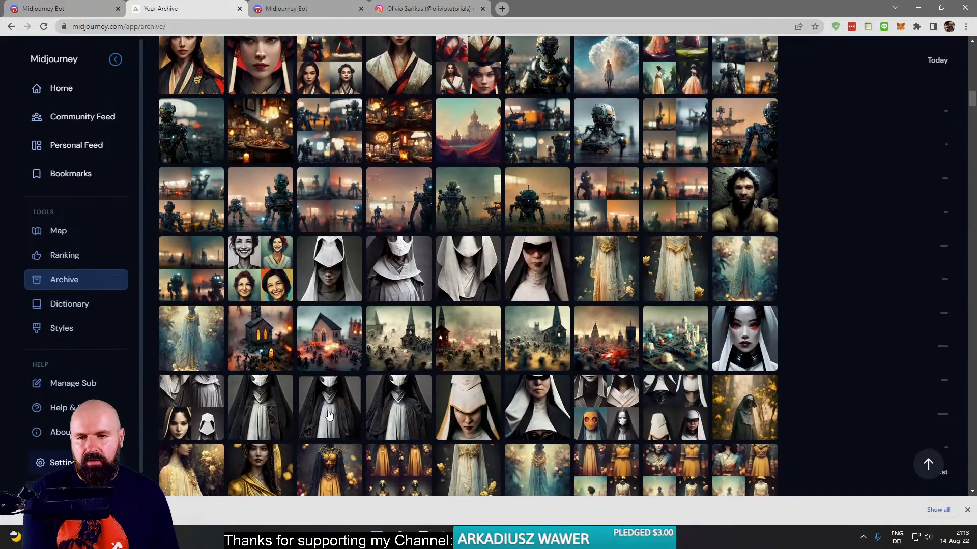
click(317, 393)
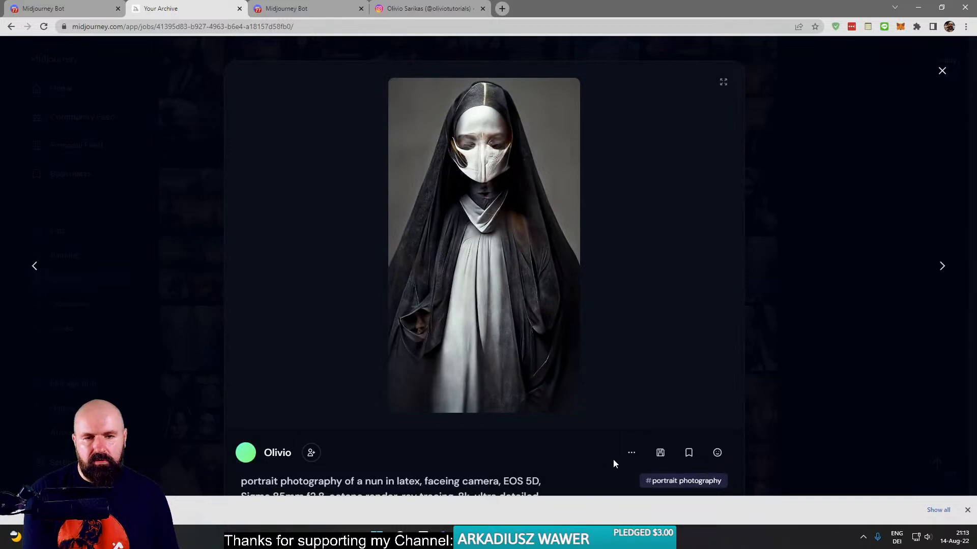
- Open the four-image grid of the "nun in latex" prompt from the archive in Discord and reroll that prompt
click(632, 456)
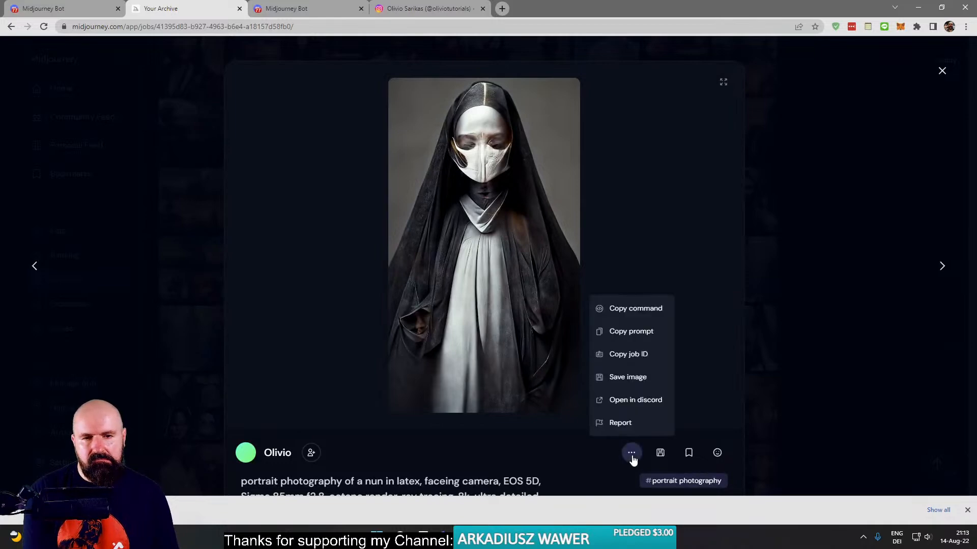
click(811, 288)
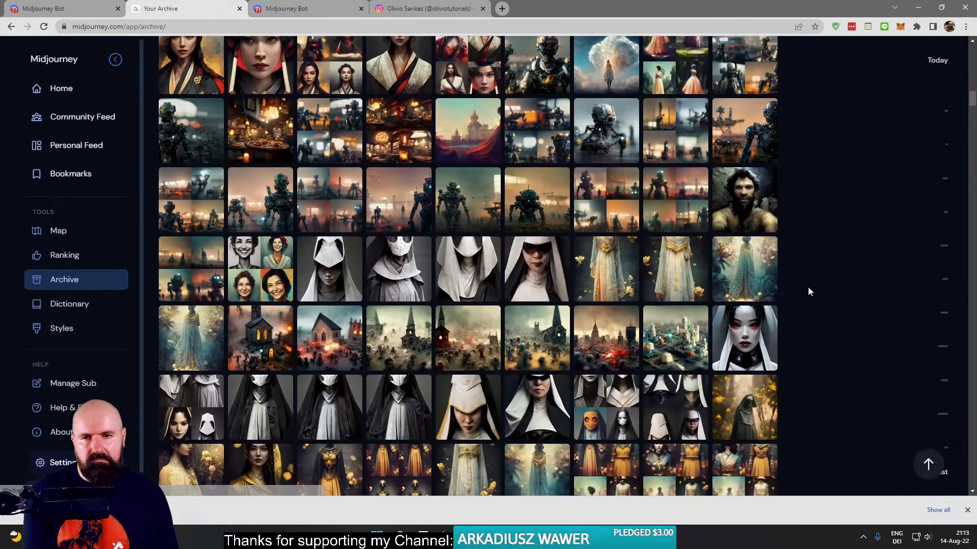
click(619, 412)
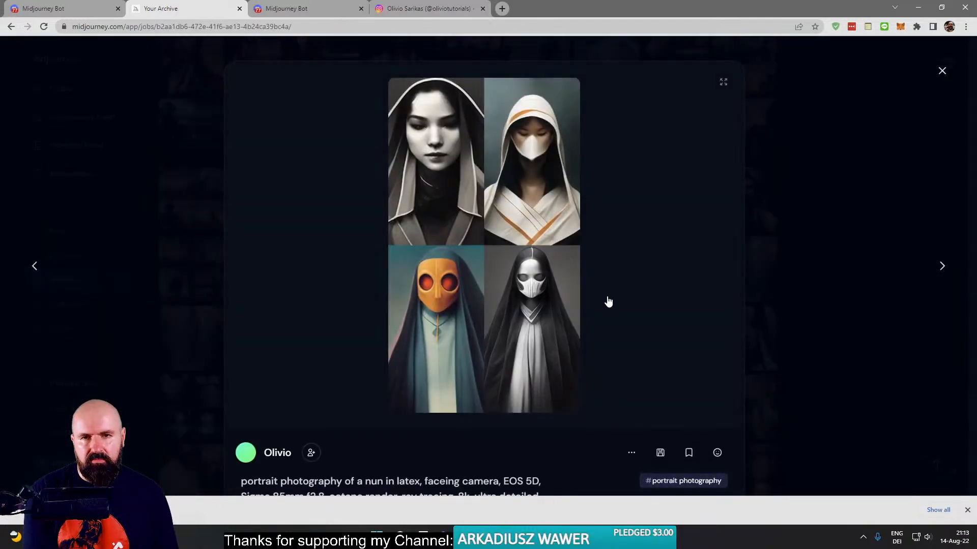
click(632, 453)
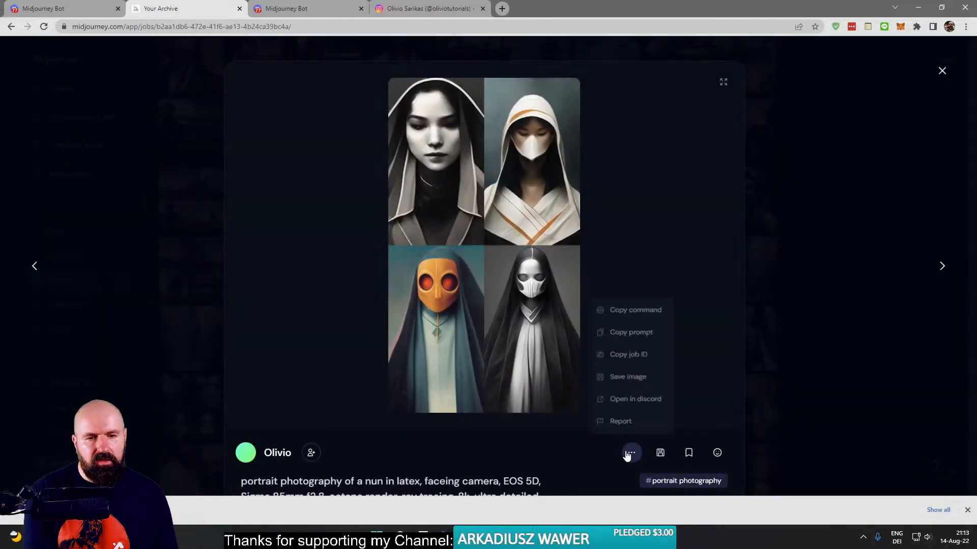
click(619, 401)
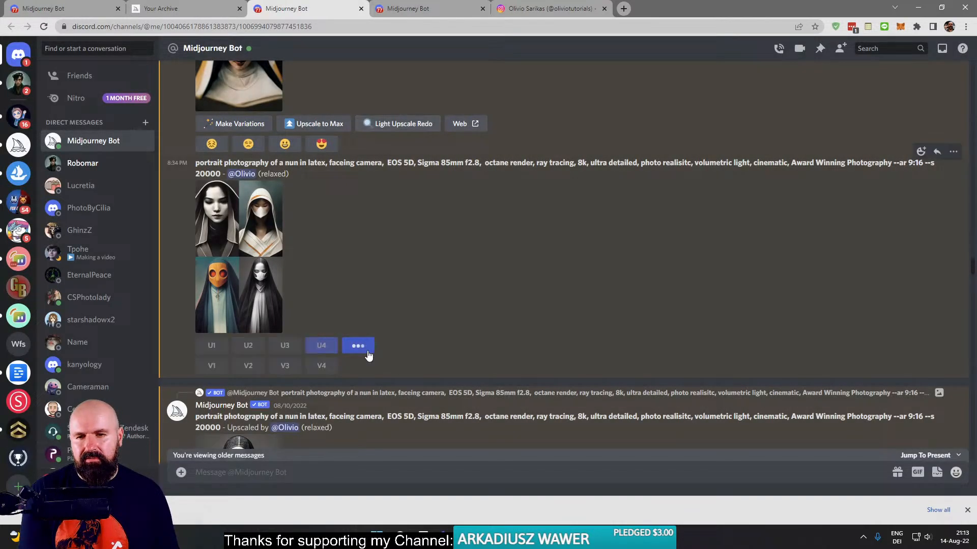
click(920, 456)
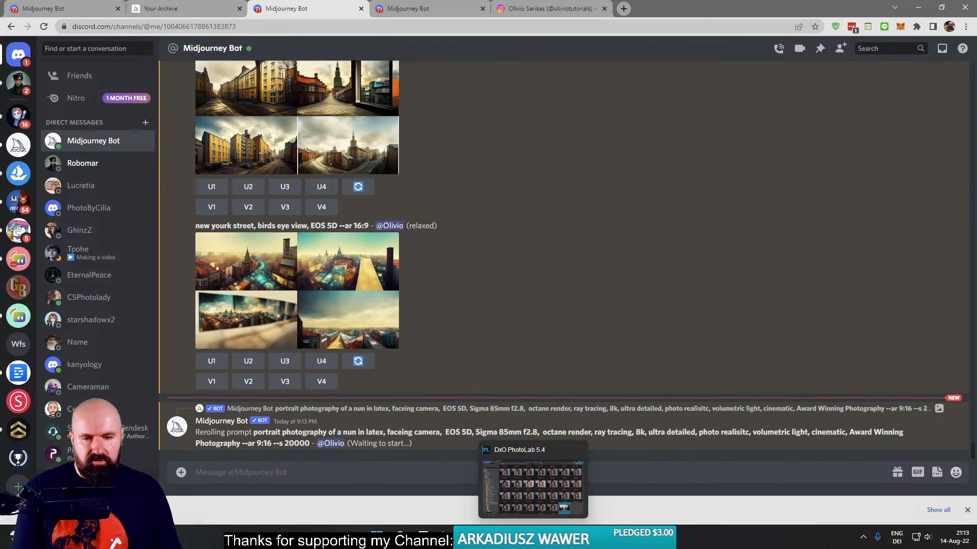
- Bring up the YouTube live-chat window to read viewer comments, and return to the Midjourney Bot chat
mouse_move(466, 540)
click(582, 499)
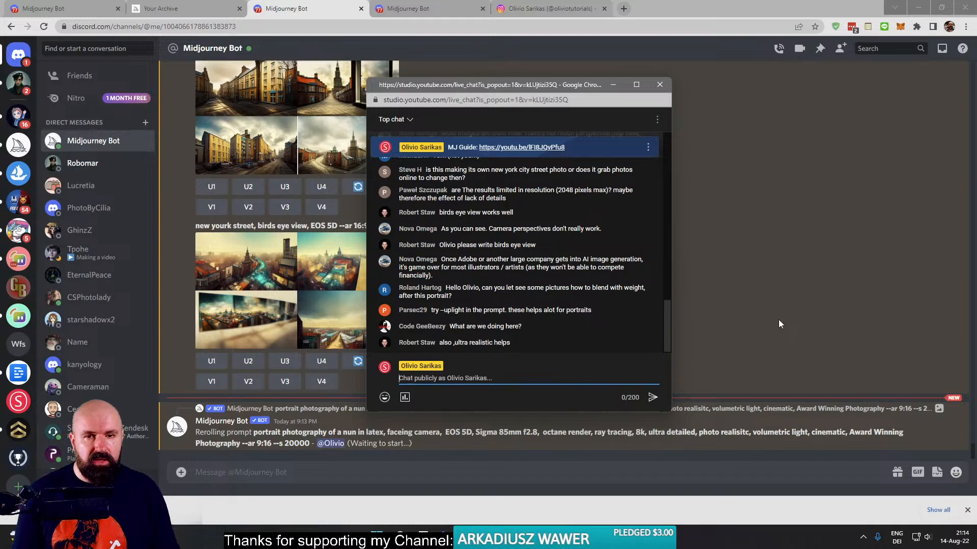
click(761, 296)
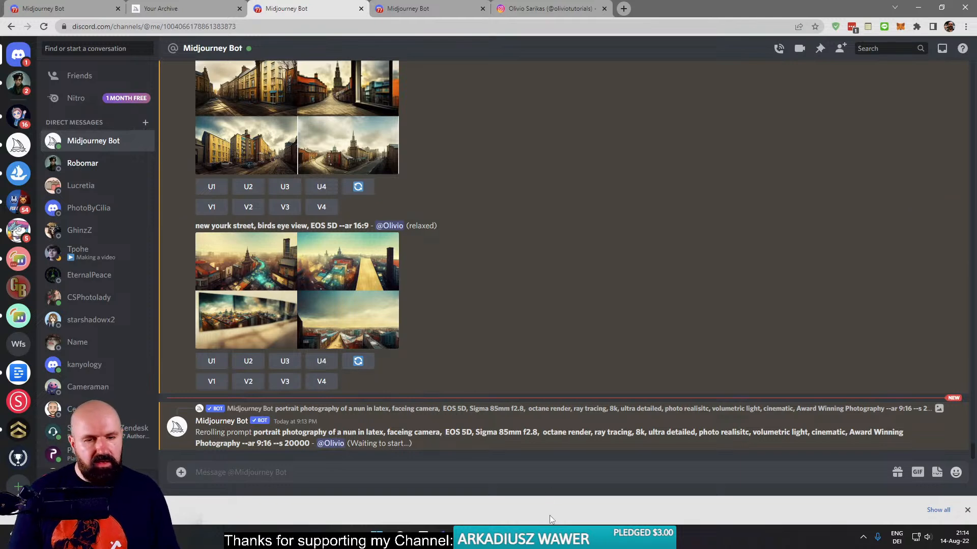
- Switch to DxO PhotoLab and view the squinting portraits DSC08329.ARW and DSC08328_DxO.jpg enlarged
click(533, 538)
scroll(600, 394, up, 2)
scroll(599, 392, down, 2)
click(567, 275)
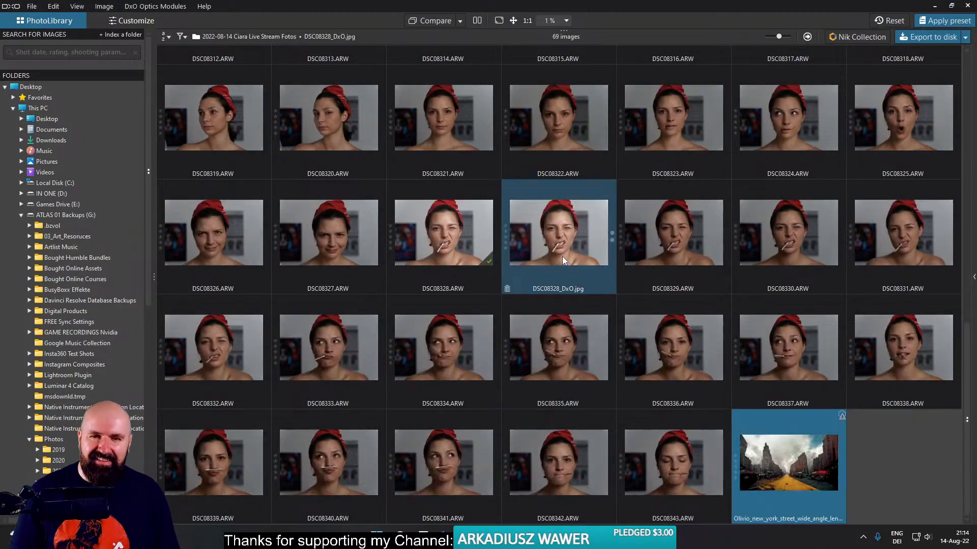
double_click(563, 257)
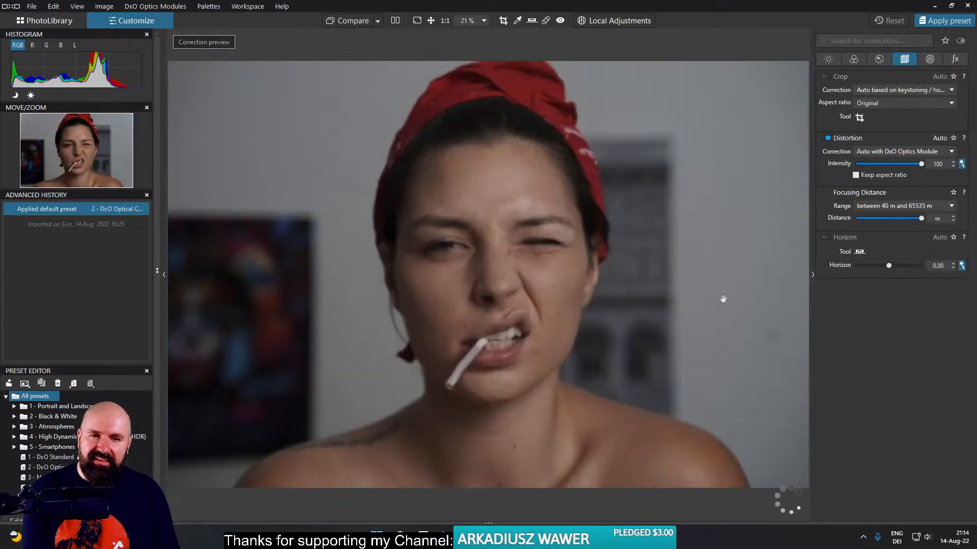
click(49, 20)
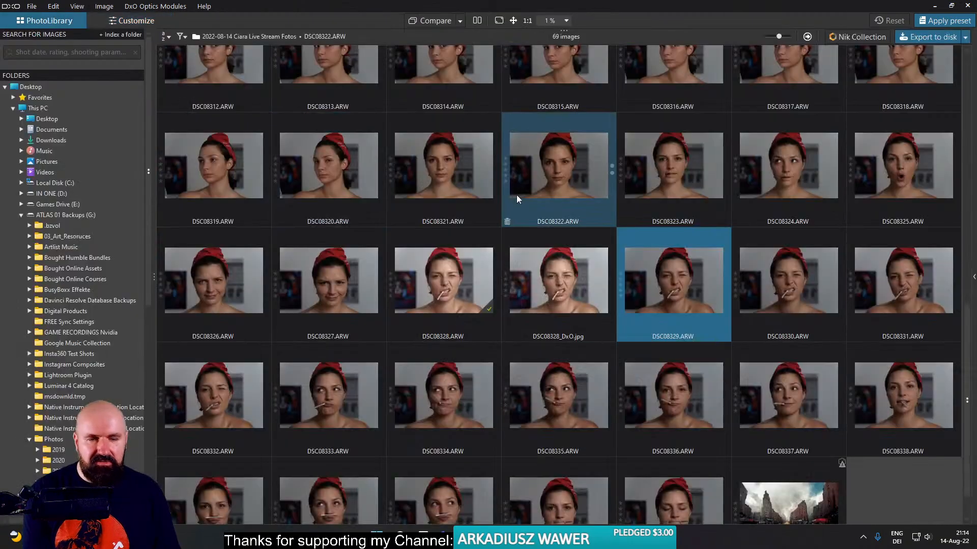
double_click(554, 288)
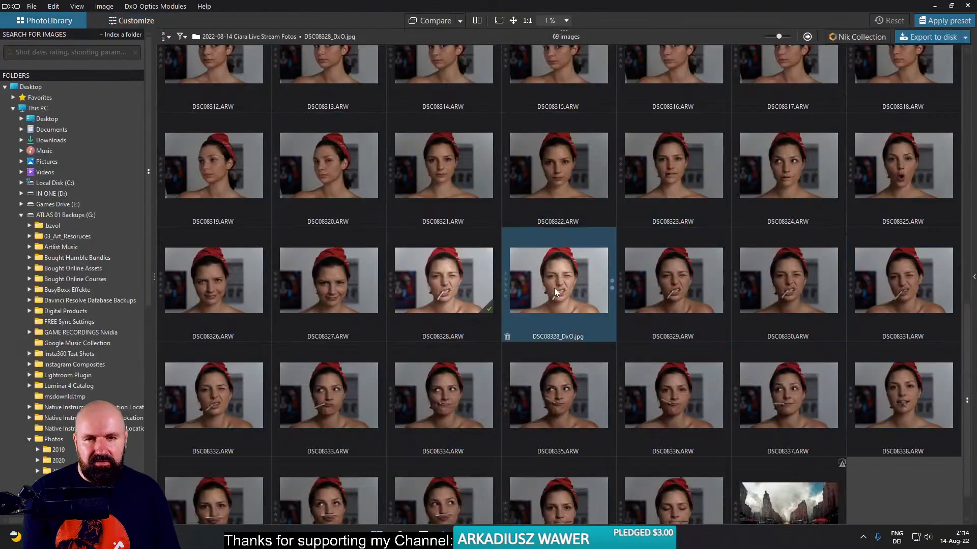
click(41, 22)
- View the portraits DSC08333.ARW, DSC08334.ARW and DSC08338.ARW enlarged one after another
double_click(342, 353)
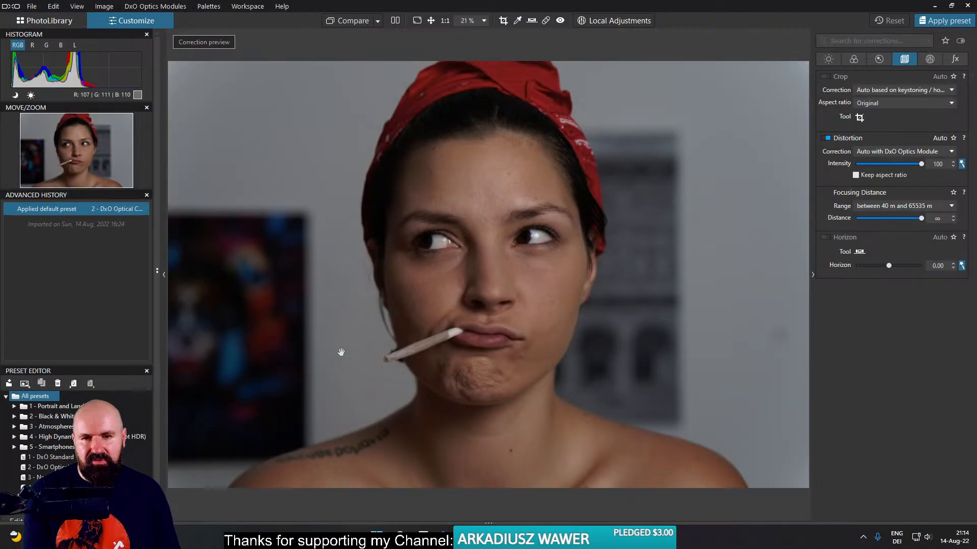
click(44, 23)
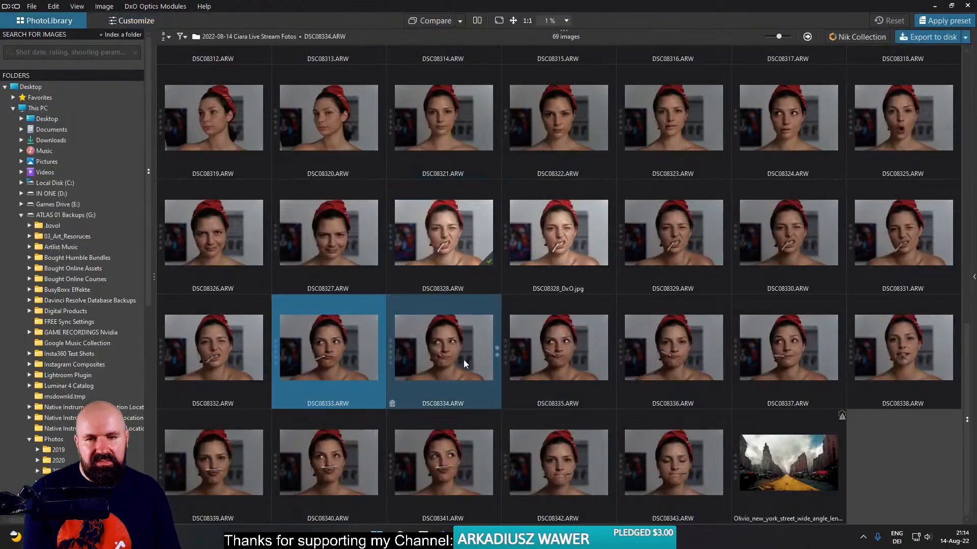
double_click(463, 359)
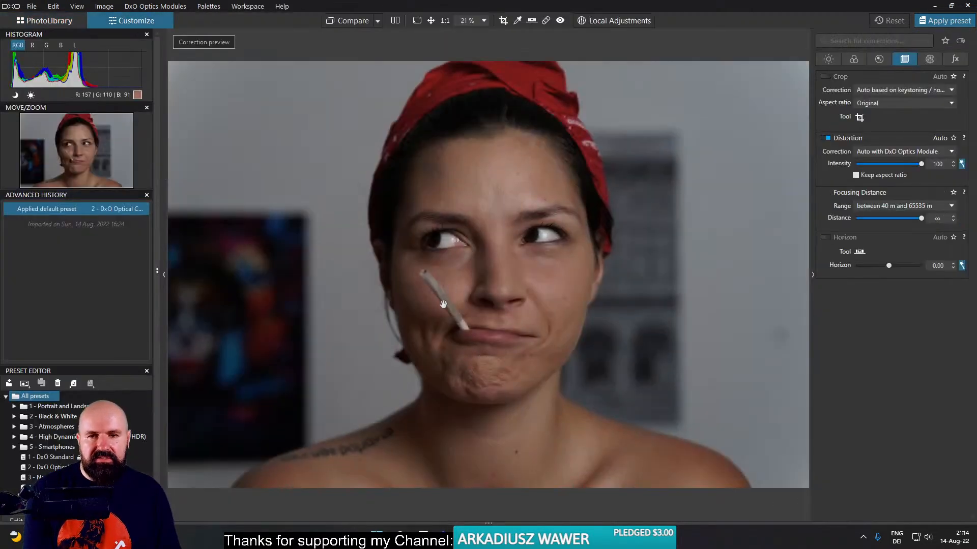
click(57, 22)
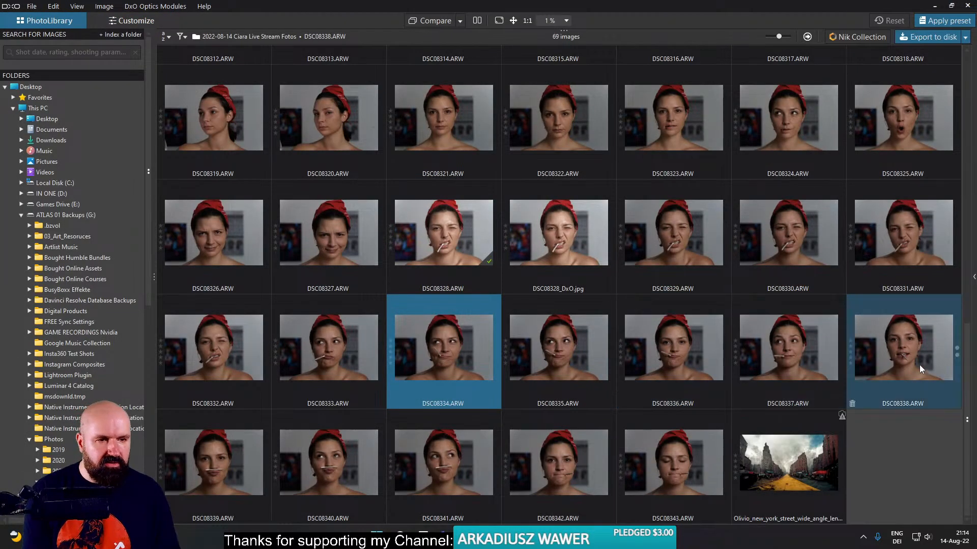
double_click(920, 364)
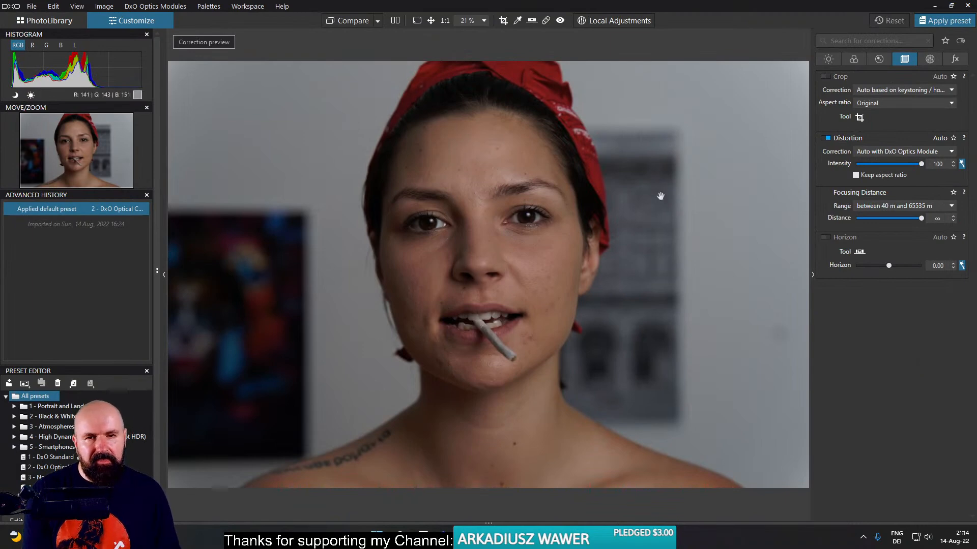
click(23, 21)
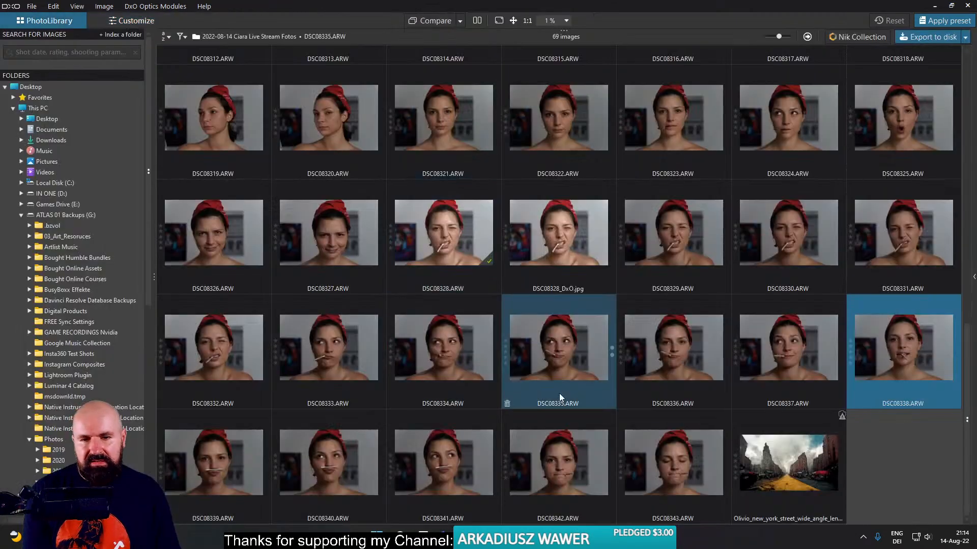
- Go back to the first photos in the library and view the crossed-hands shot DSC08294.ARW enlarged
scroll(463, 447, up, 1)
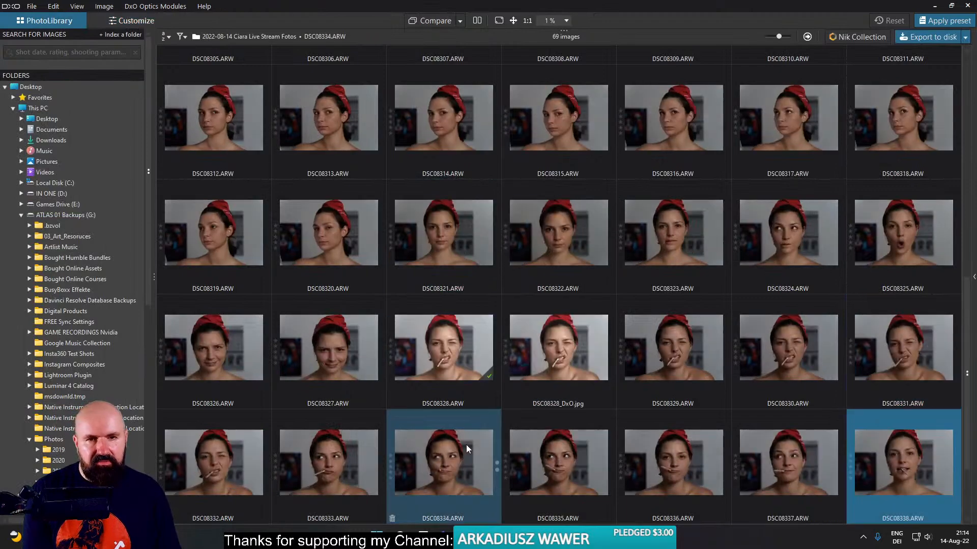
scroll(466, 444, up, 4)
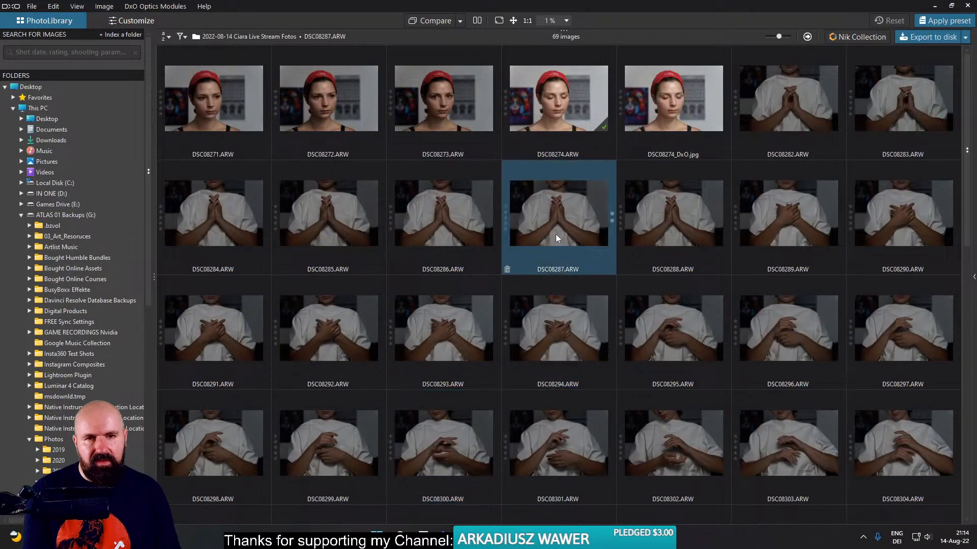
double_click(566, 311)
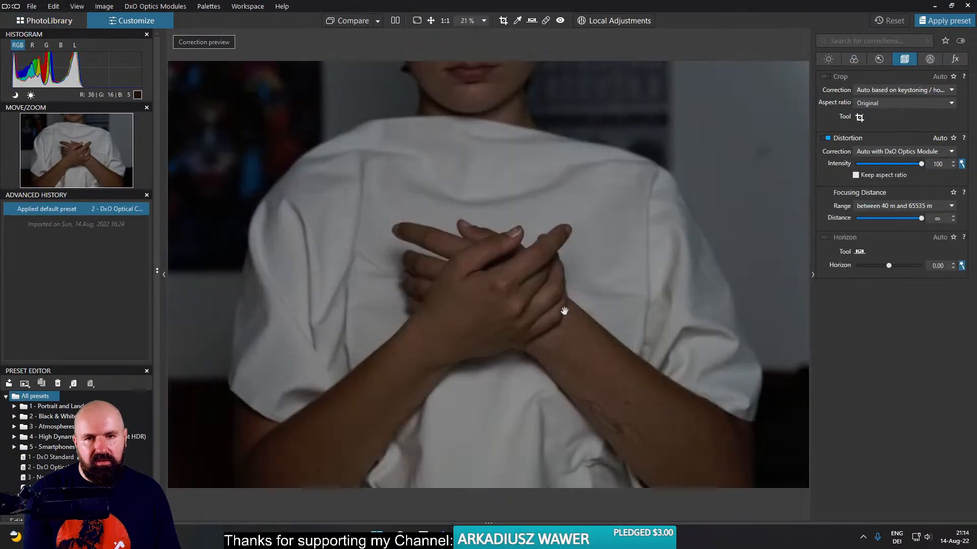
click(41, 24)
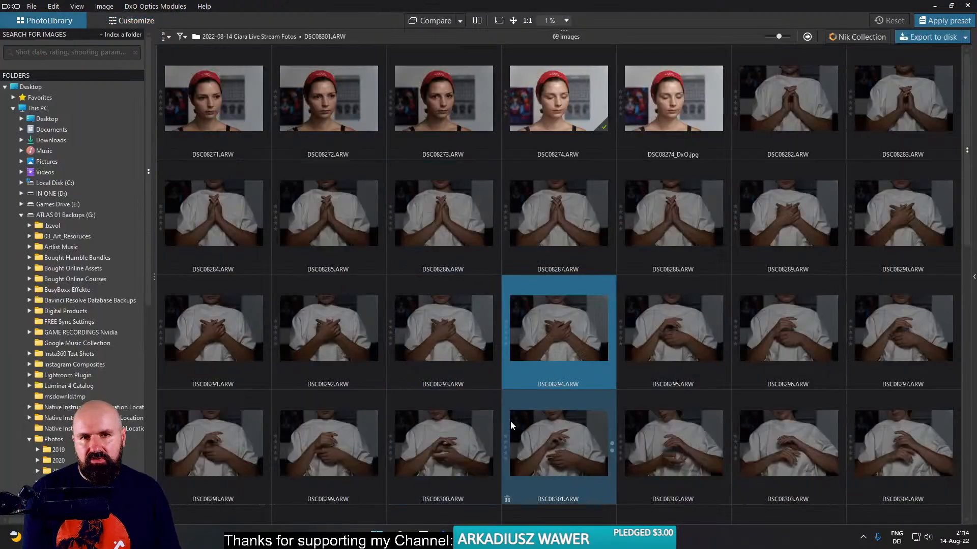
- Return to the portraits in the library and view DSC08328_DxO.jpg enlarged once more
scroll(511, 420, down, 4)
scroll(524, 396, down, 2)
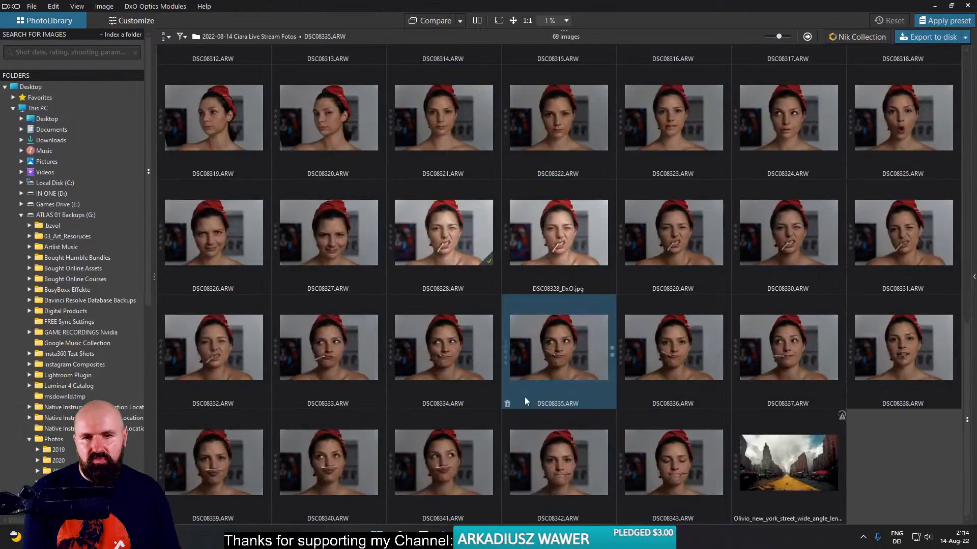
click(475, 292)
click(561, 241)
click(444, 234)
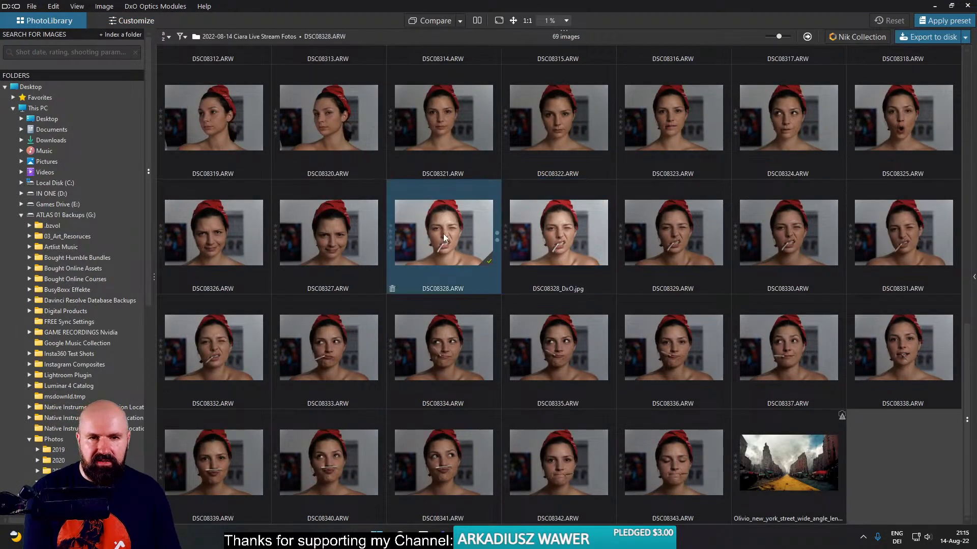
double_click(444, 233)
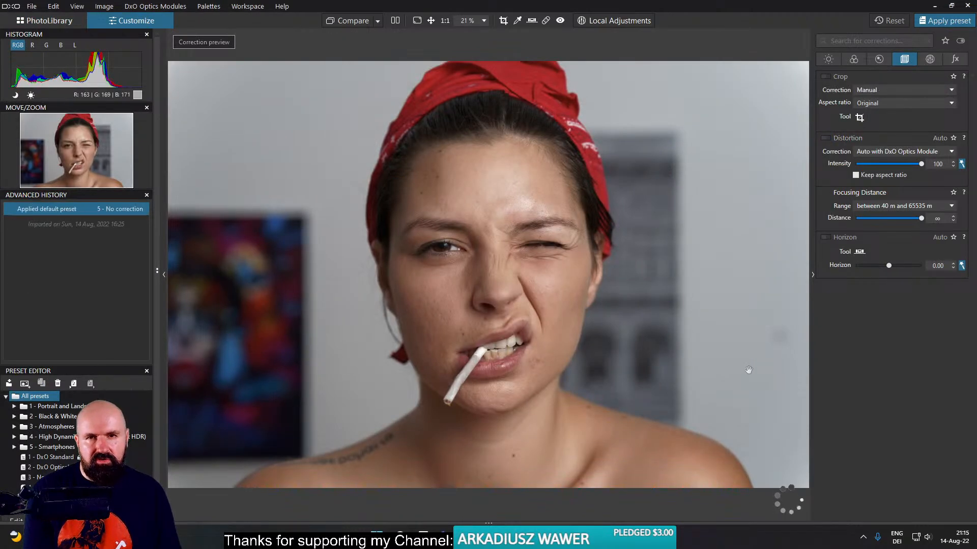
click(46, 22)
- Open the edited raw portrait DSC08328.ARW, inspect its skin detail at 100%, and fit it back in view
double_click(472, 292)
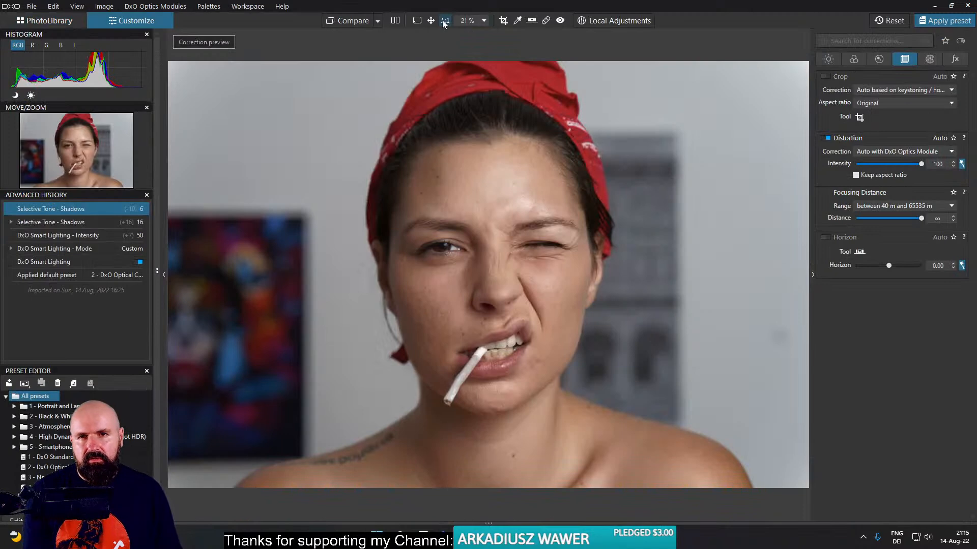
click(444, 21)
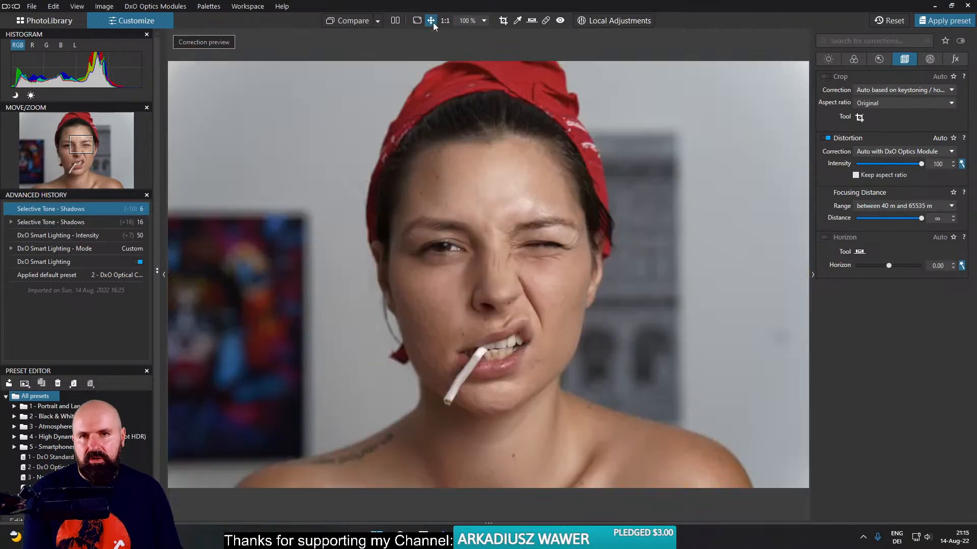
click(431, 21)
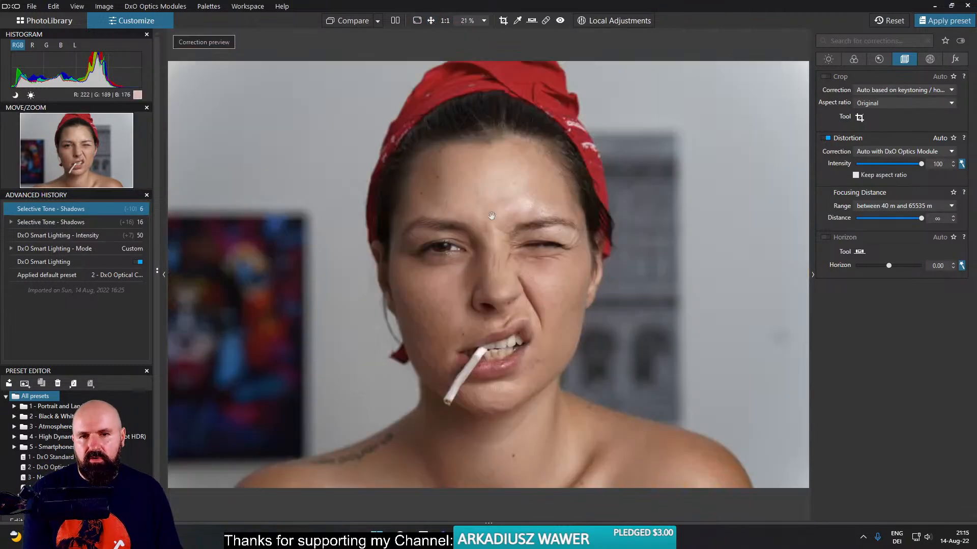
- Show the About DxO PhotoLab information and recheck the eye and skin detail at 1:1 magnification
click(282, 6)
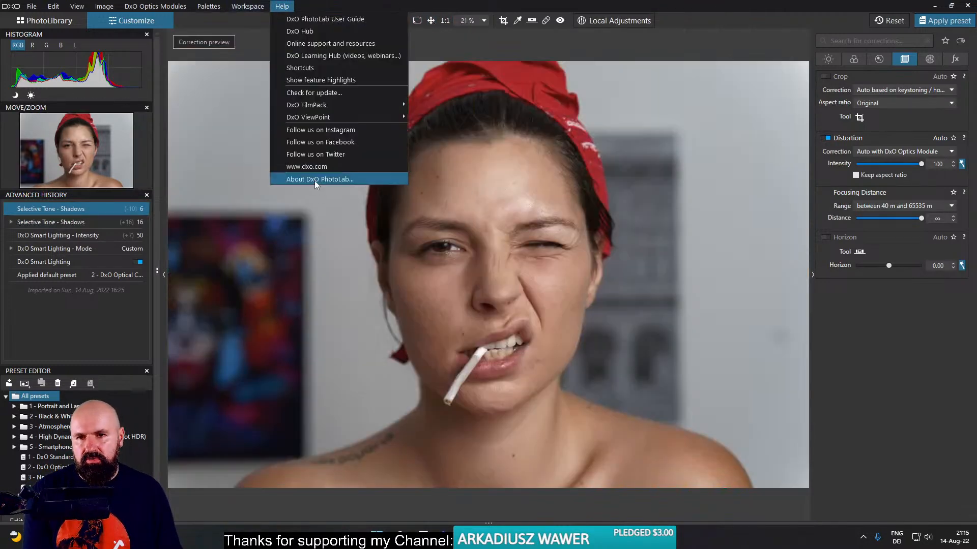
click(314, 181)
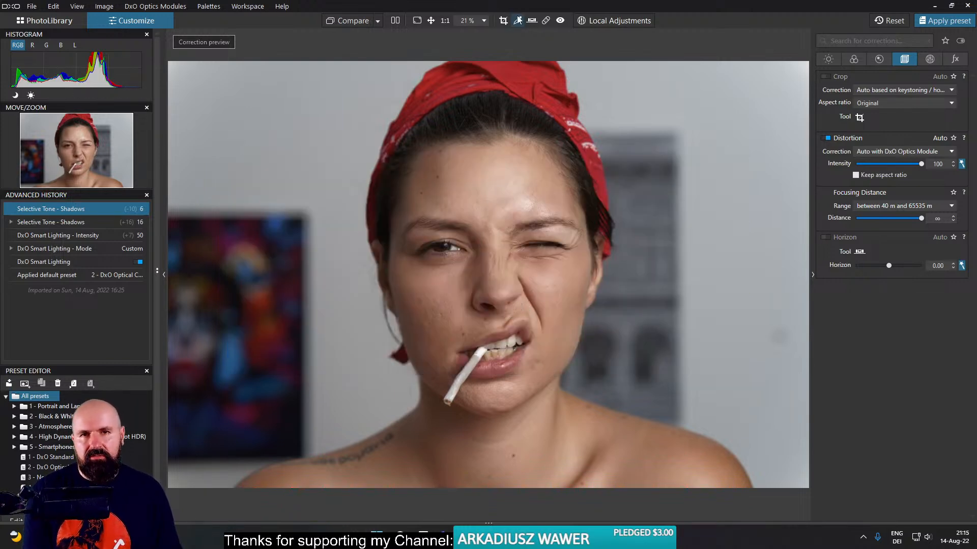
click(445, 22)
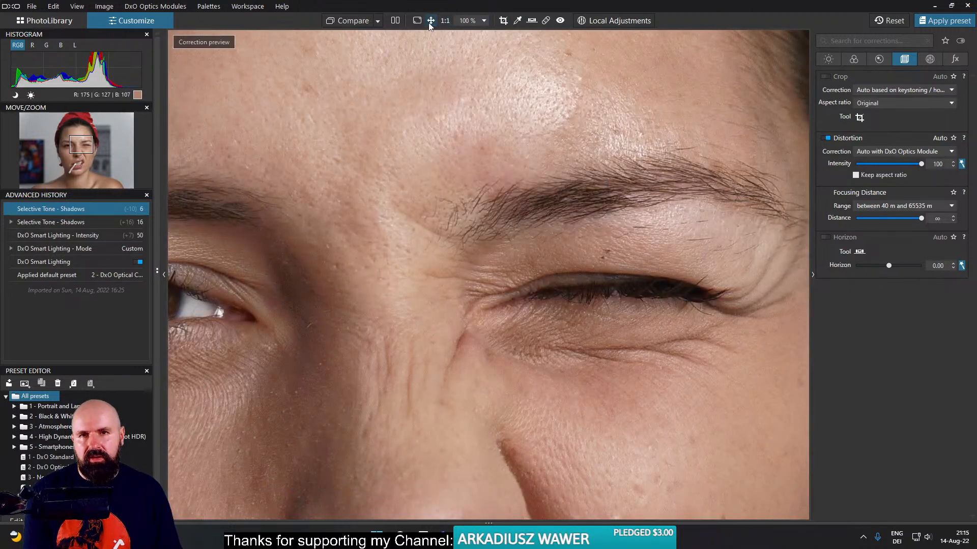
click(430, 22)
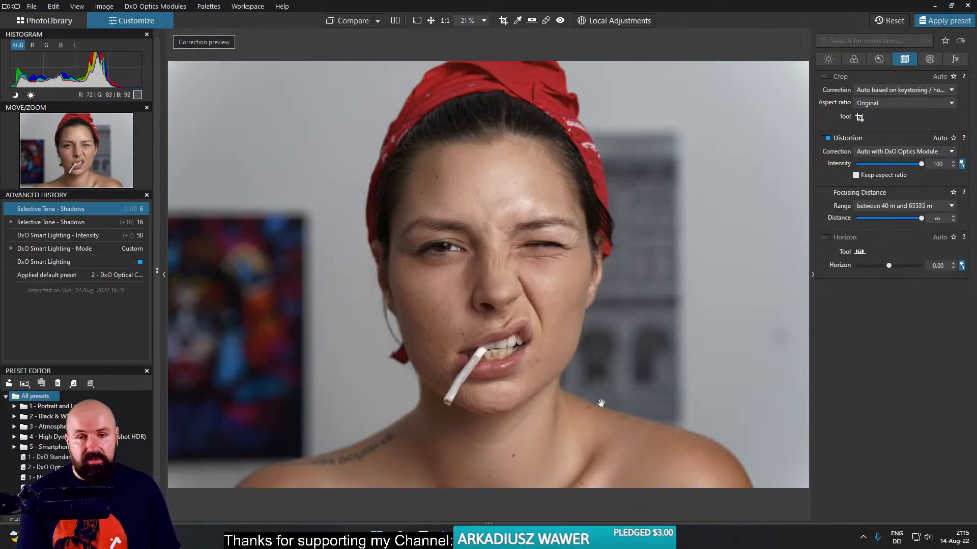
- Switch back to Discord in the browser to check the nun reroll, and bring up the YouTube live-chat window
mouse_move(511, 539)
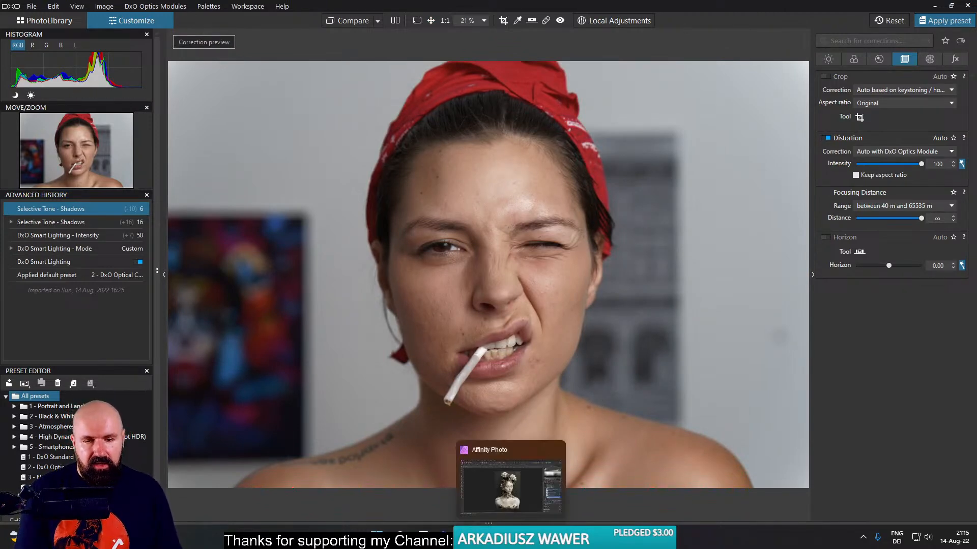
mouse_move(465, 538)
click(382, 483)
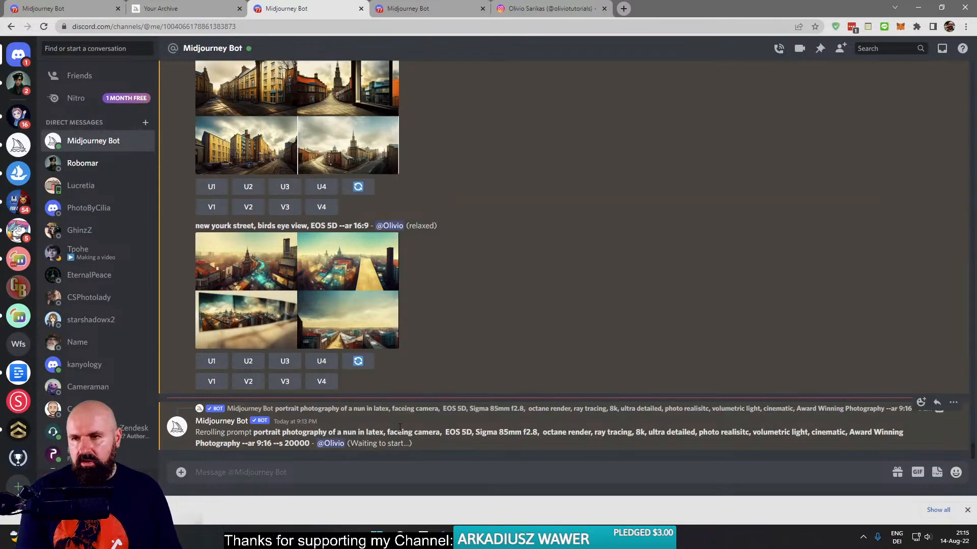
click(23, 140)
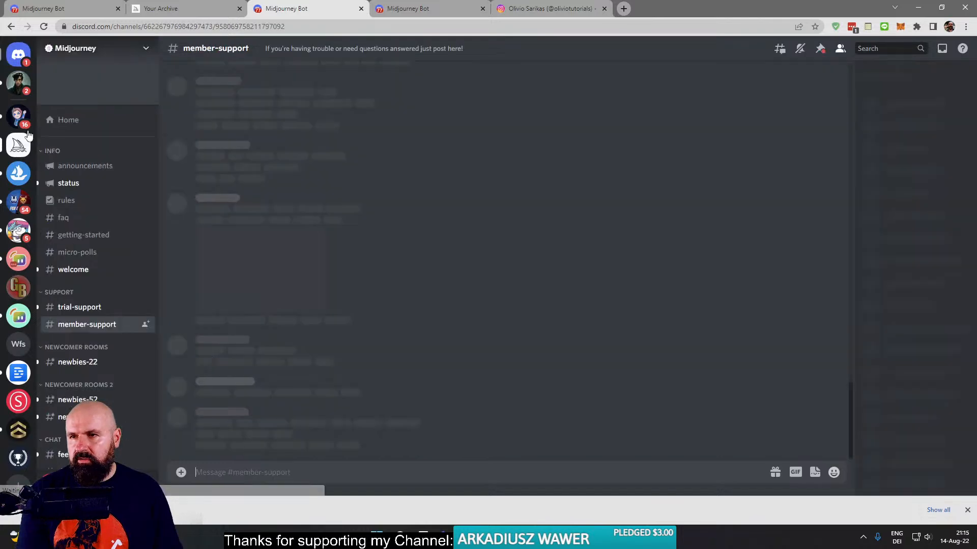
click(19, 55)
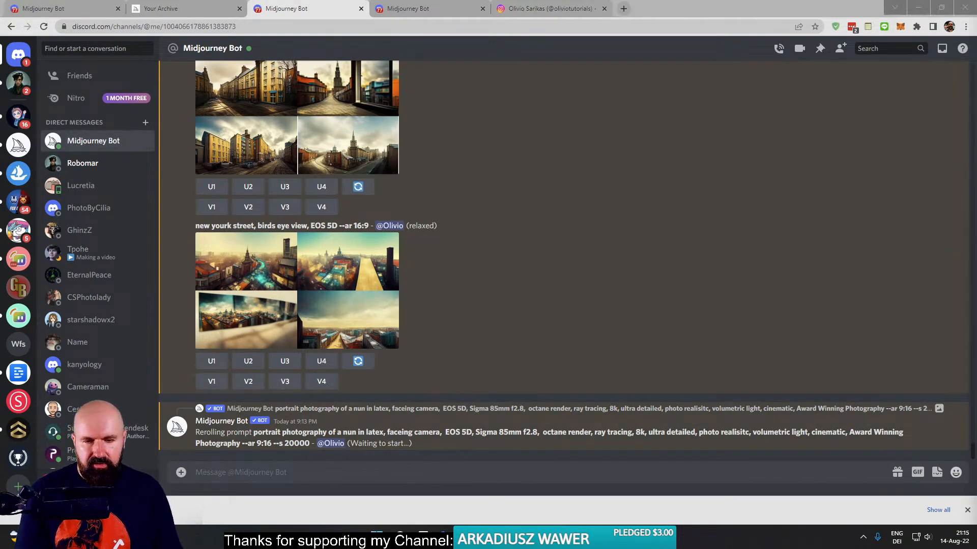
click(581, 494)
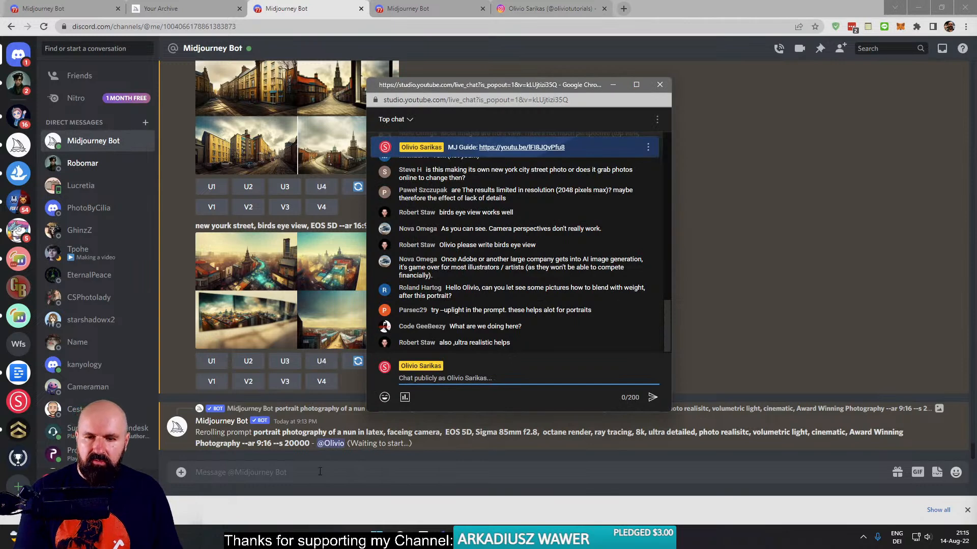
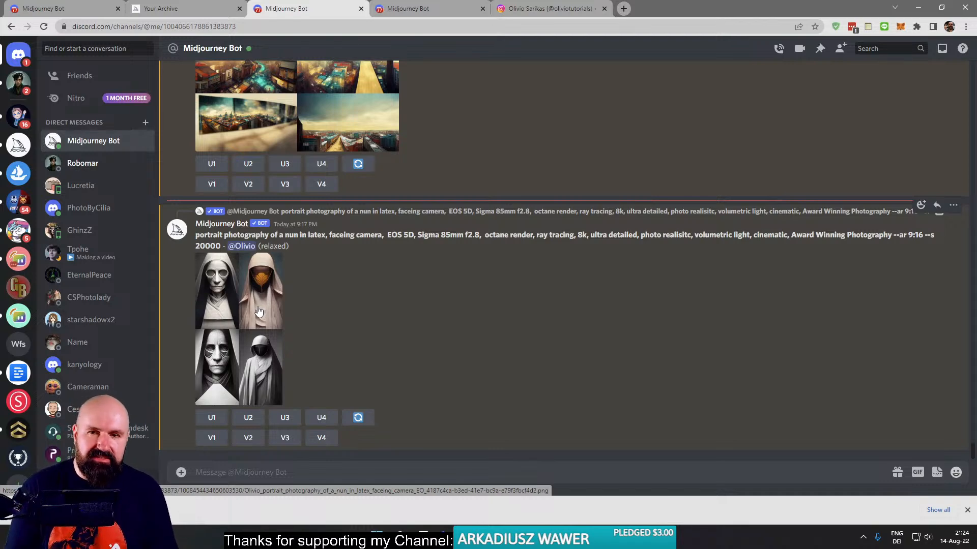
- View the rerolled nun grid enlarged, close it, and switch to the portrait photo folder in File Explorer
click(259, 311)
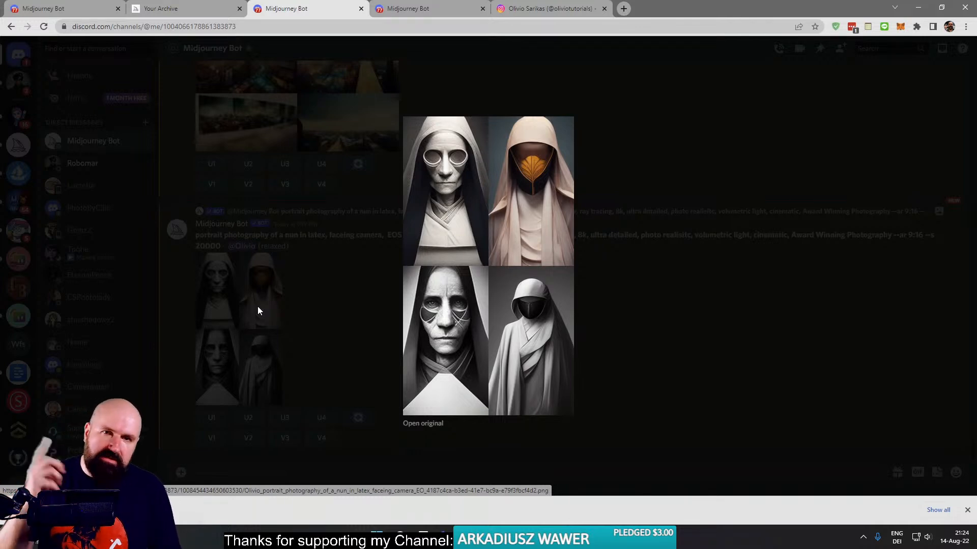
click(334, 336)
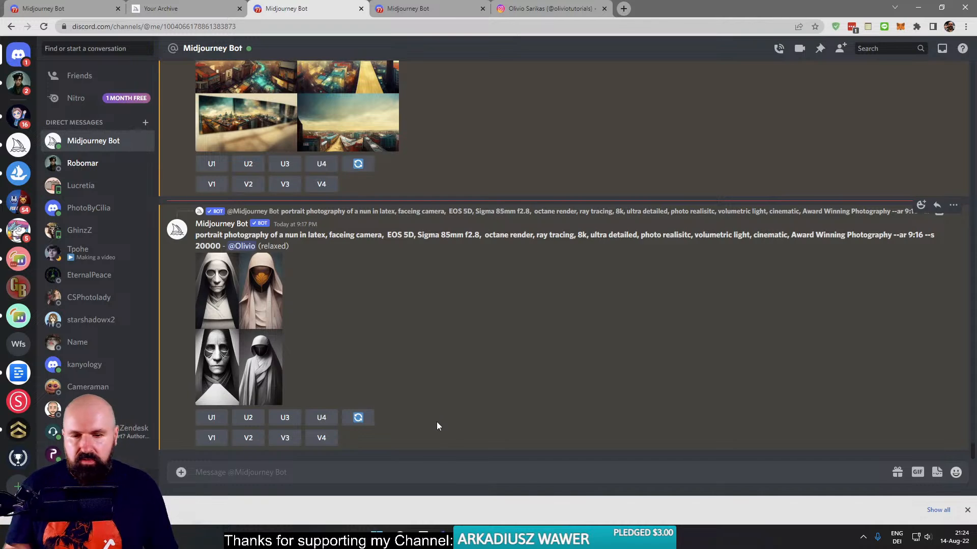
mouse_move(510, 538)
click(467, 538)
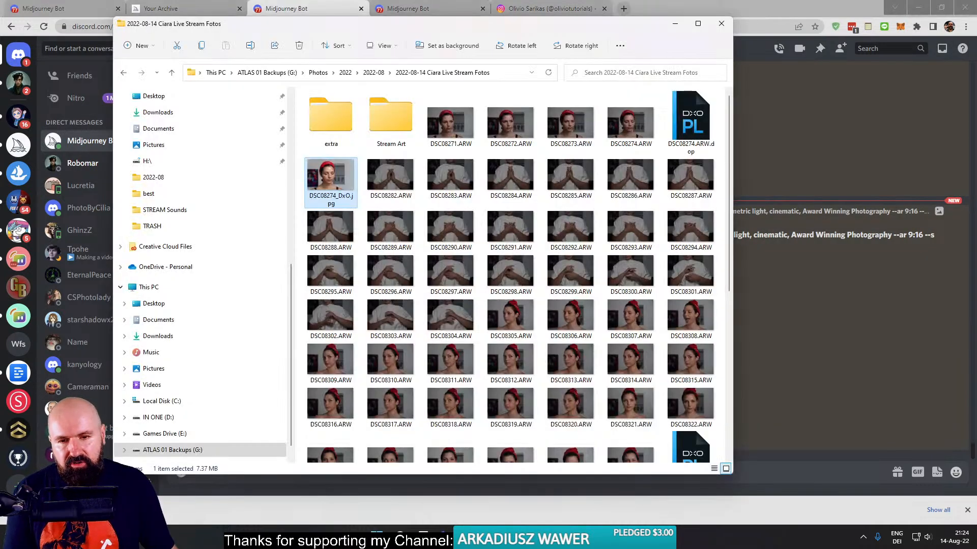
scroll(208, 371, down, 1)
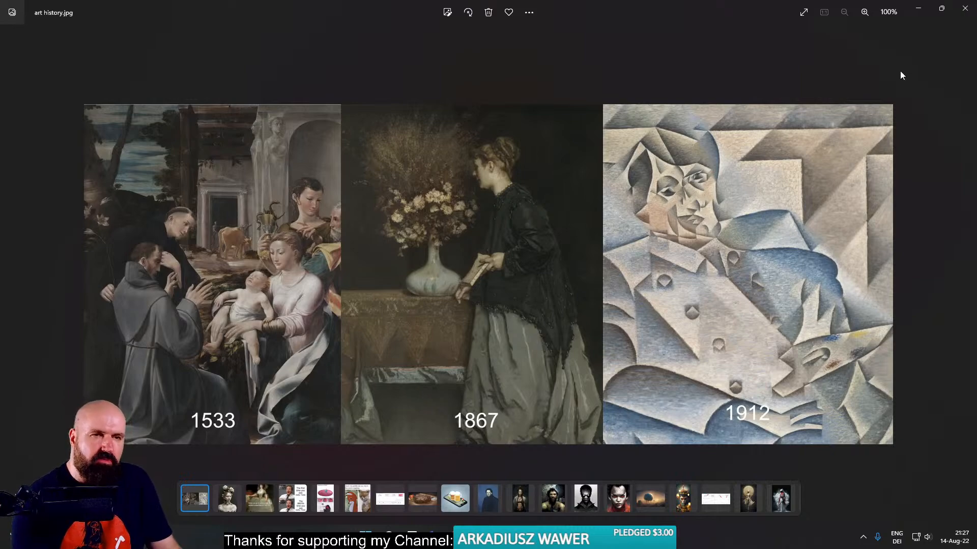
- Close art history.jpg, open grid_0 (15).png from the TRASH folder, and shrink its viewer out of full-window size
click(965, 8)
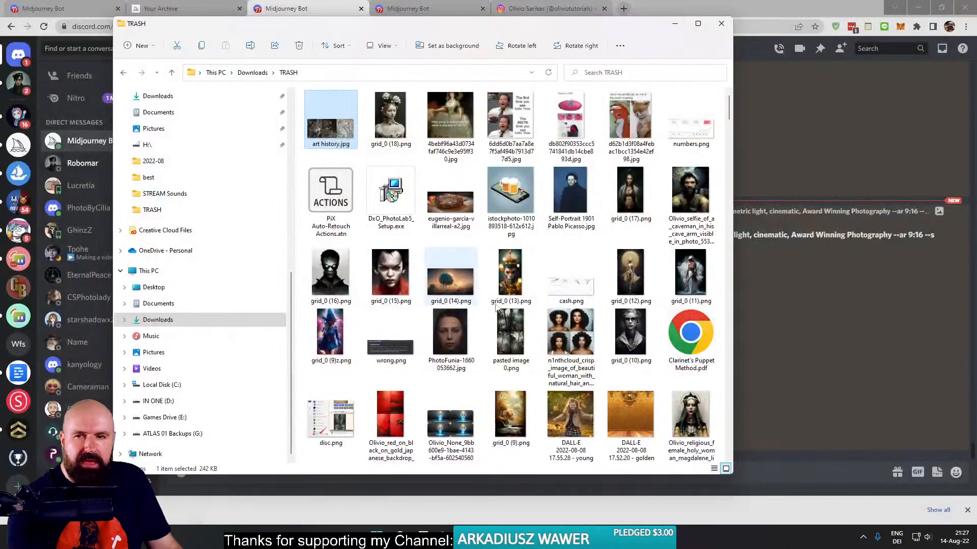
double_click(399, 279)
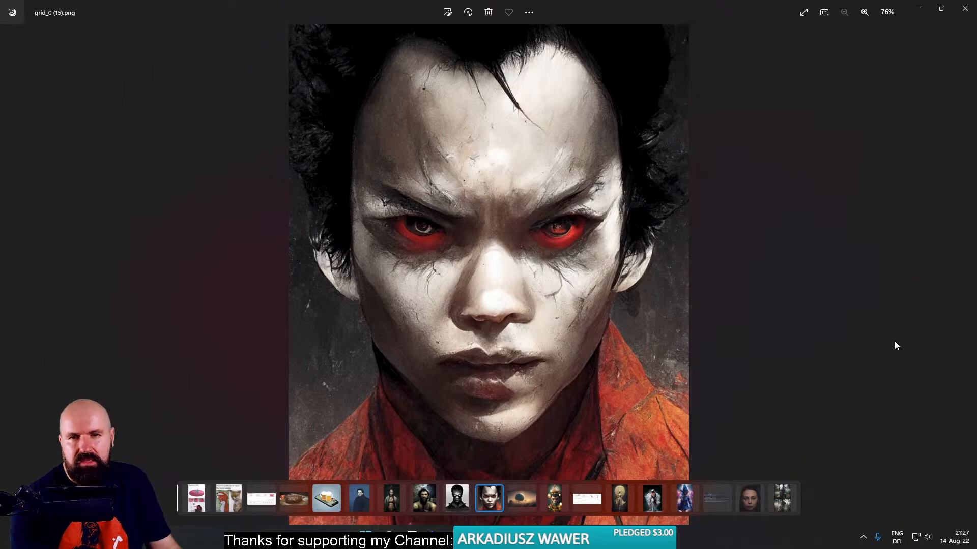
double_click(963, 17)
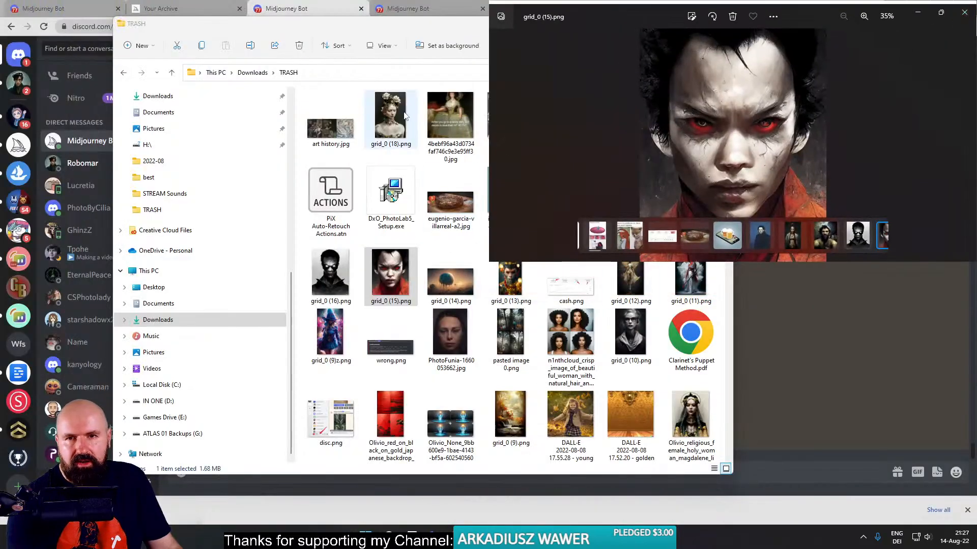
- Reopen art history.jpg from the TRASH folder and examine the 1867 painting's vase, flowers and dress up close
click(342, 133)
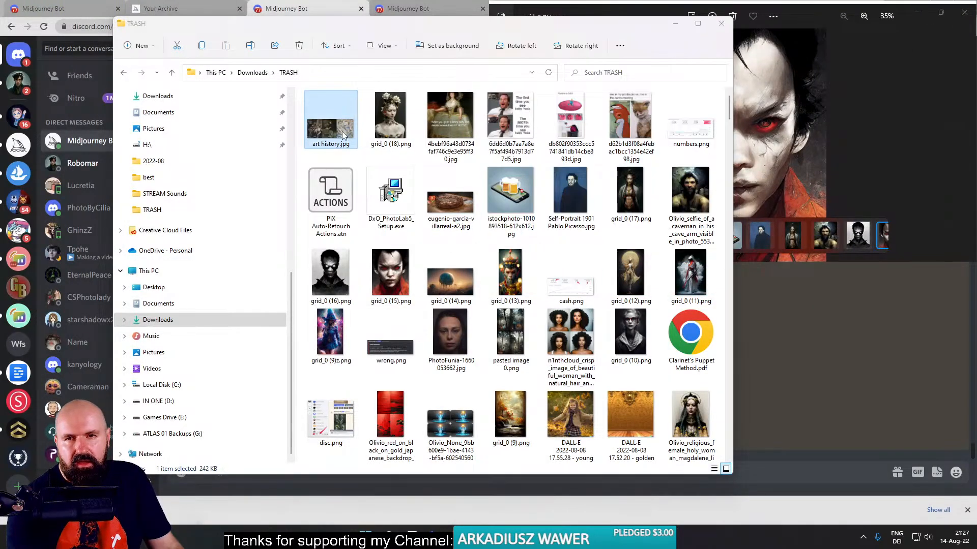
double_click(341, 133)
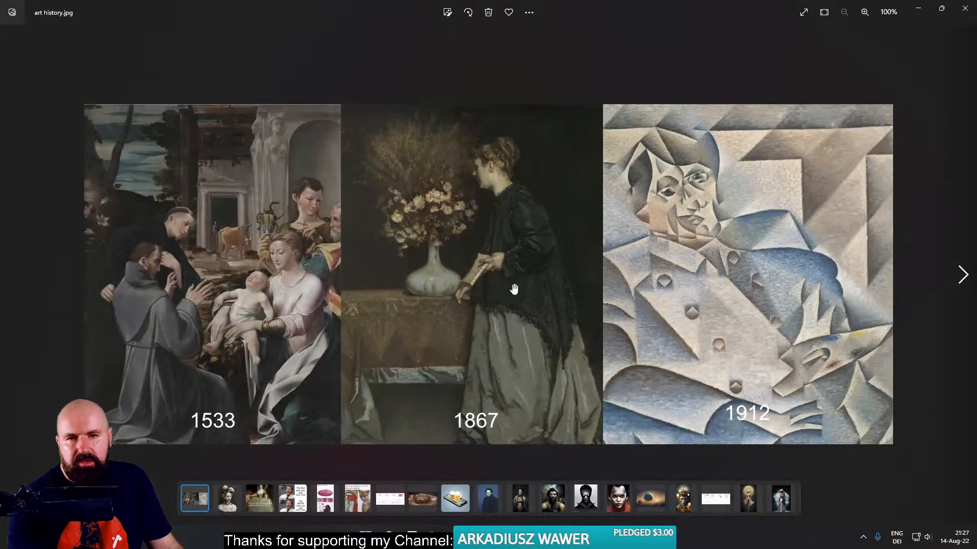
scroll(508, 291, up, 5)
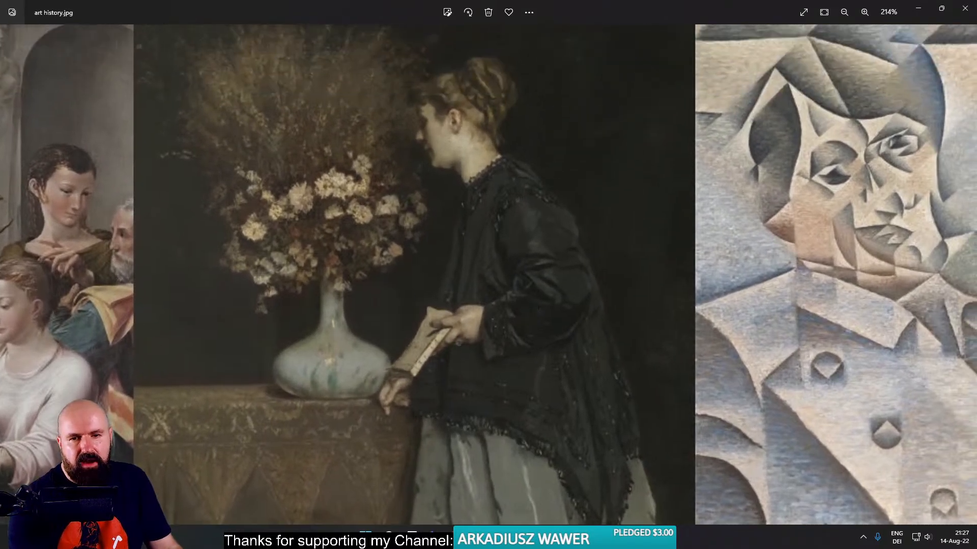
drag(320, 447, 420, 307)
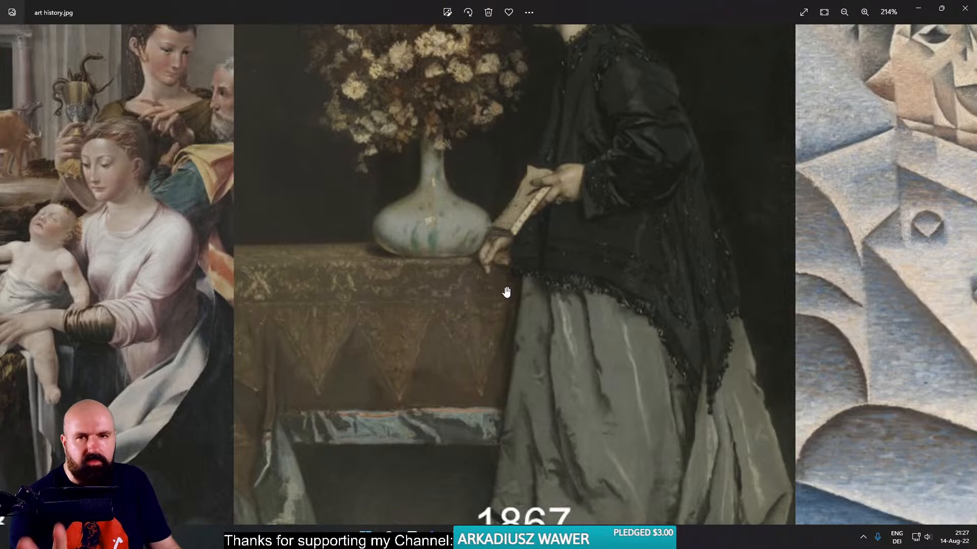
drag(493, 299, 459, 371)
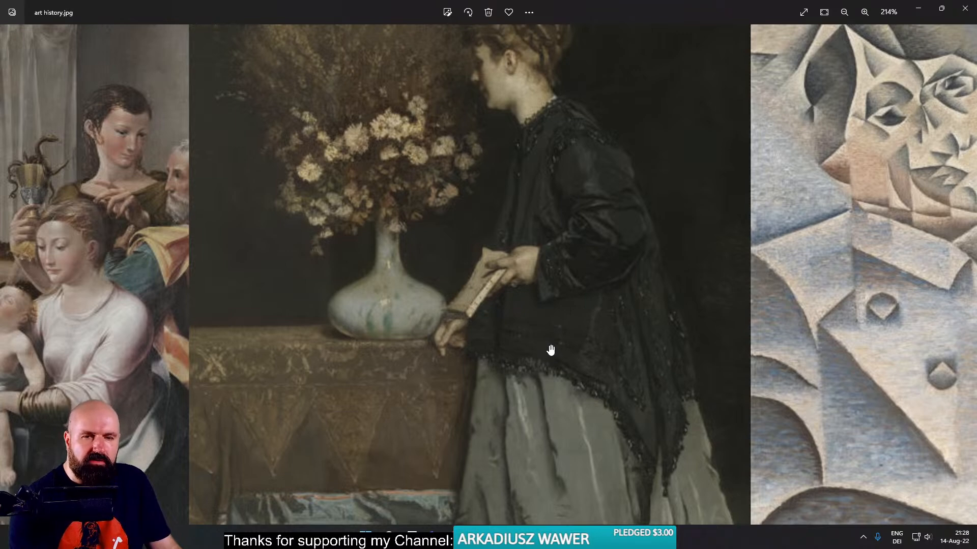
drag(549, 338, 552, 353)
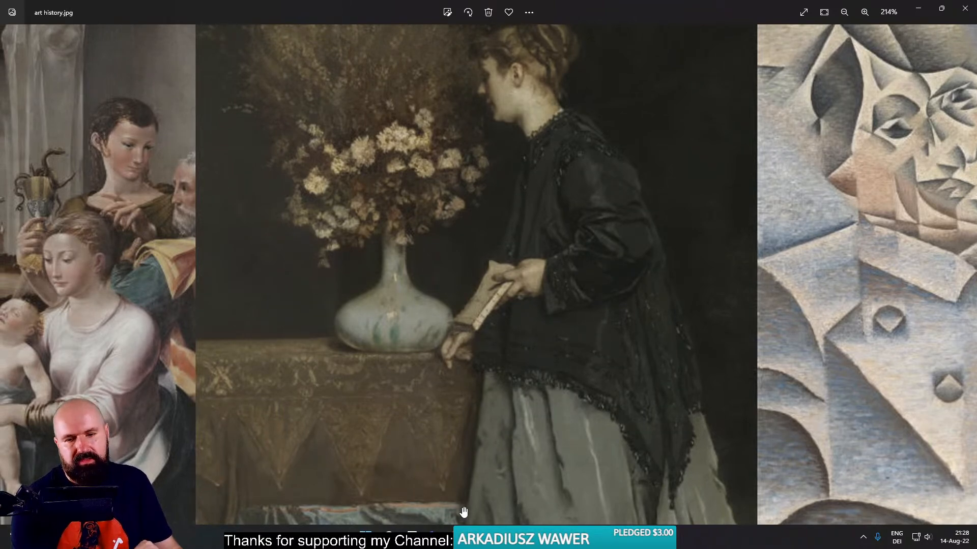
- Switch to Chrome, search Google Images for "tshirts" in a new tab, and preview the grey Intex cotton T-shirt
mouse_move(389, 537)
click(386, 483)
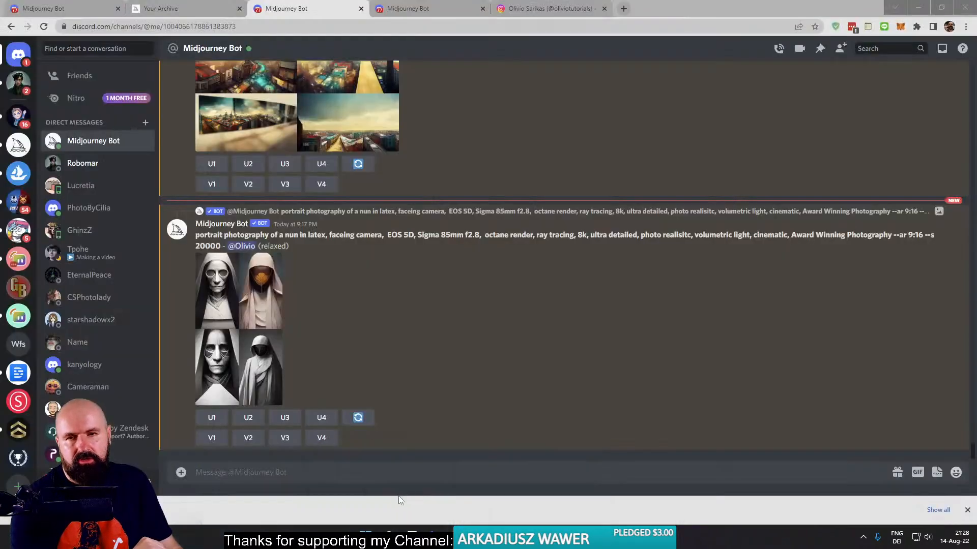
click(623, 9)
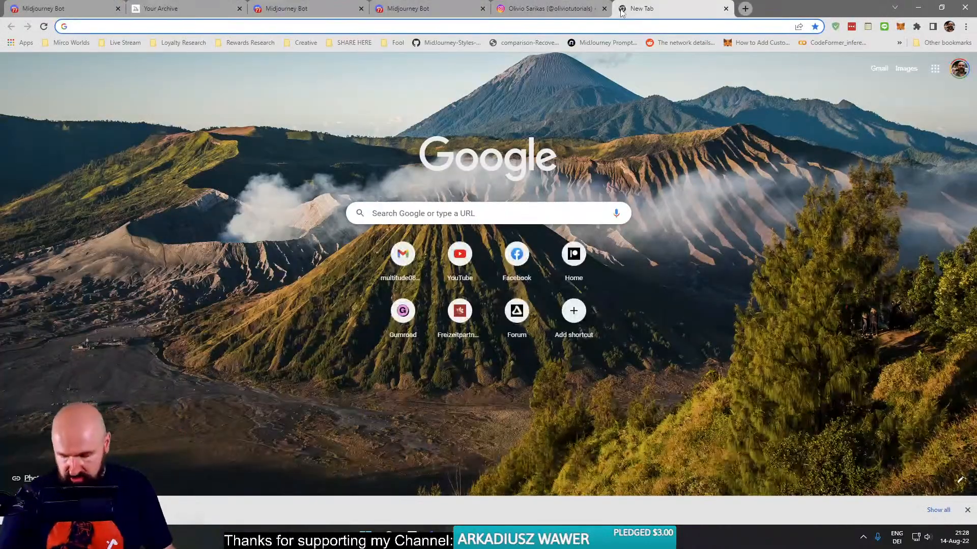
text(tshirts)
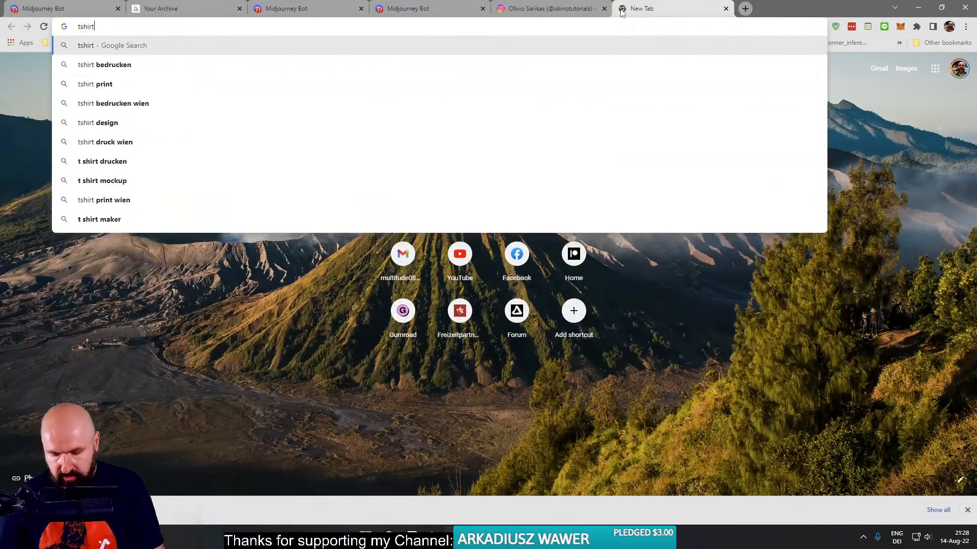
key(Return)
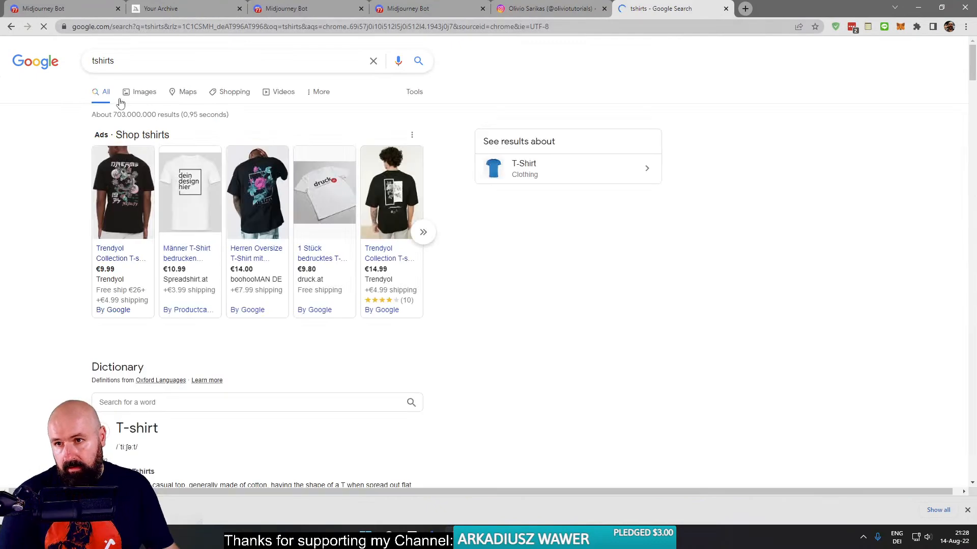
click(137, 97)
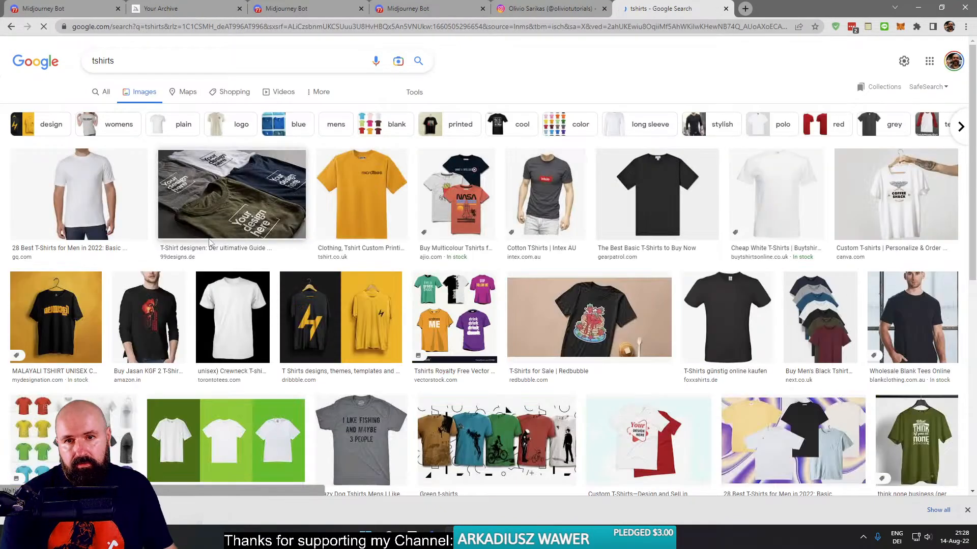
click(548, 209)
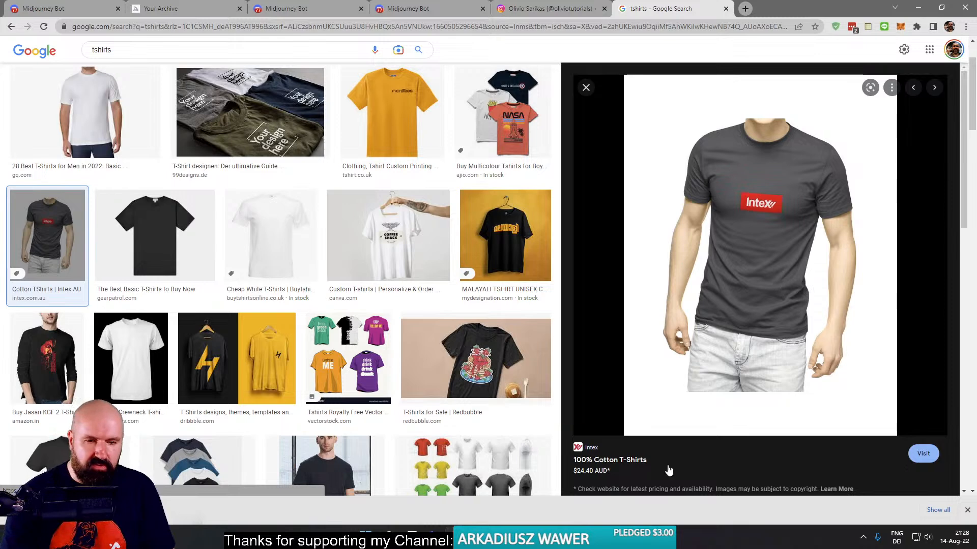
- Return to art history.jpg in Photos, examine the 1867 painting once more, and close the picture
mouse_move(611, 538)
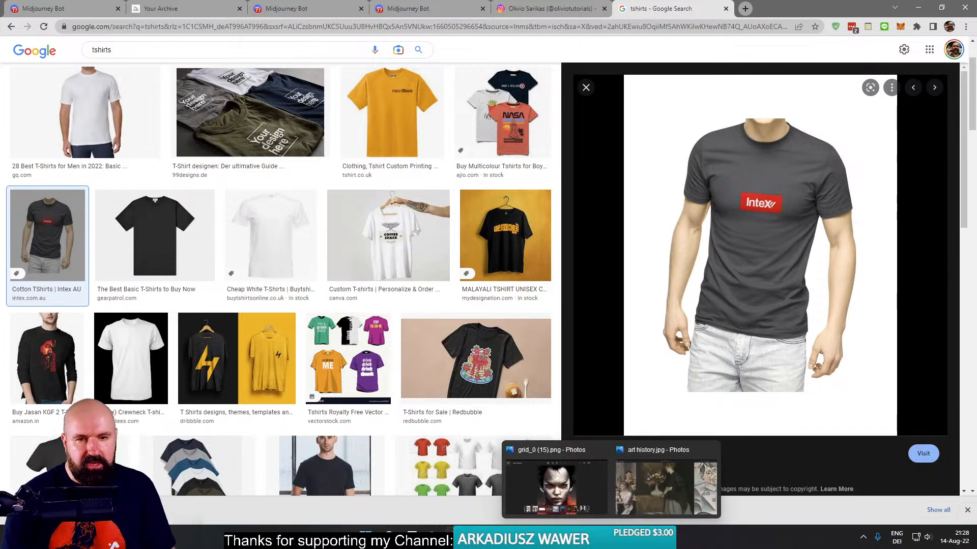
click(653, 486)
drag(638, 231, 623, 282)
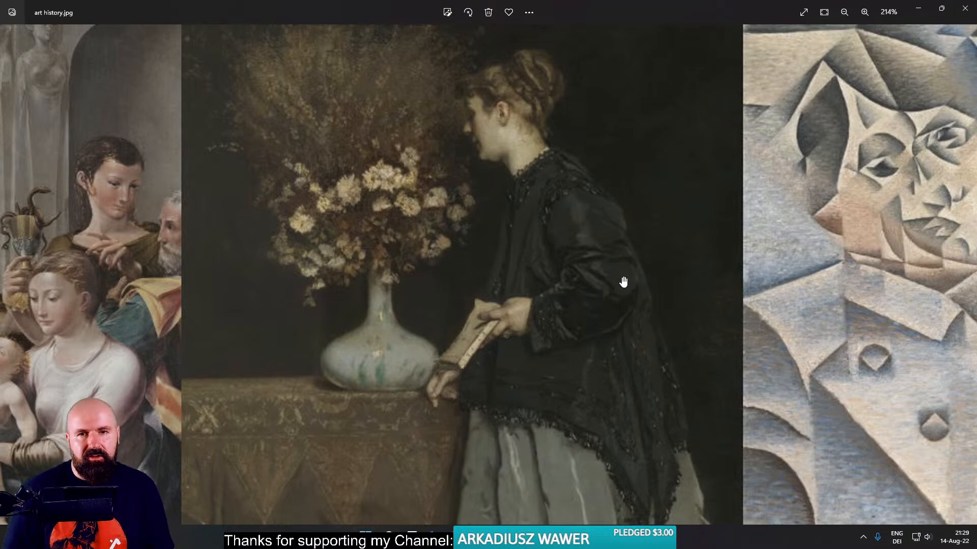
click(965, 8)
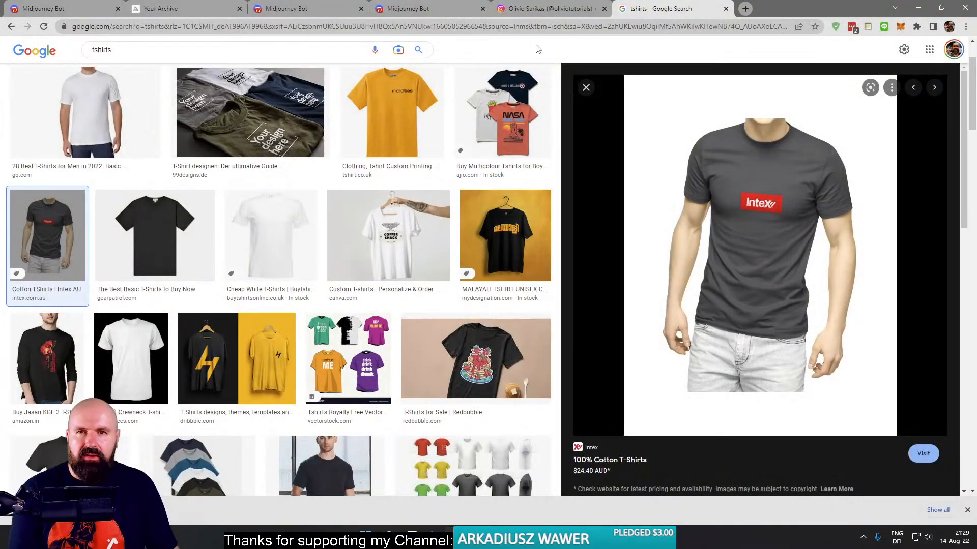
- Find the "man by H.R. Giger" grid in the Midjourney Bot conversation, view it enlarged, and close it
click(433, 9)
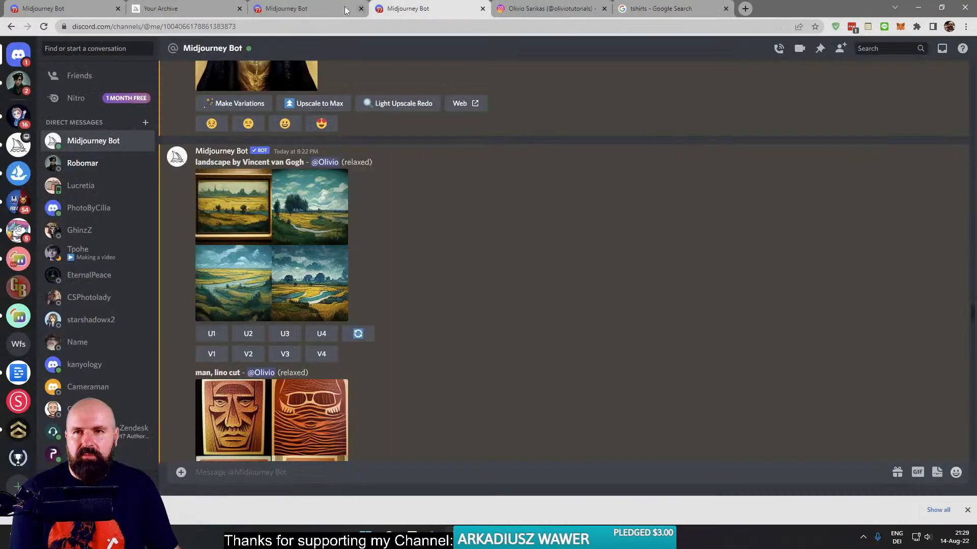
scroll(366, 374, down, 5)
scroll(354, 372, down, 7)
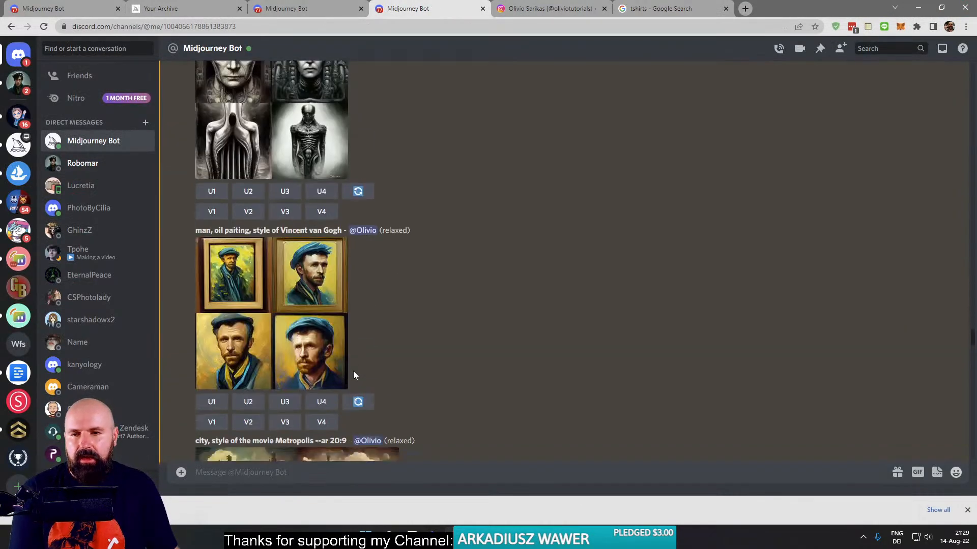
scroll(396, 255, up, 3)
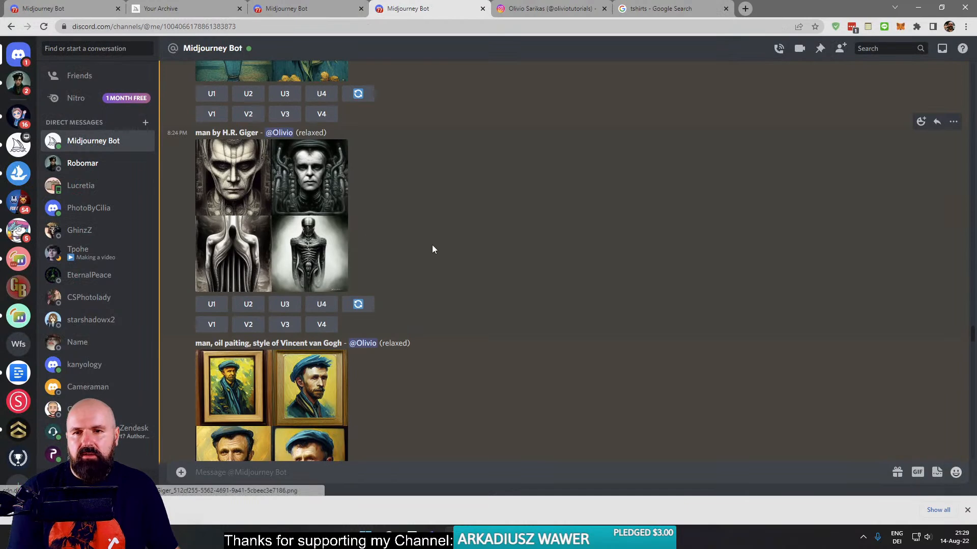
click(309, 202)
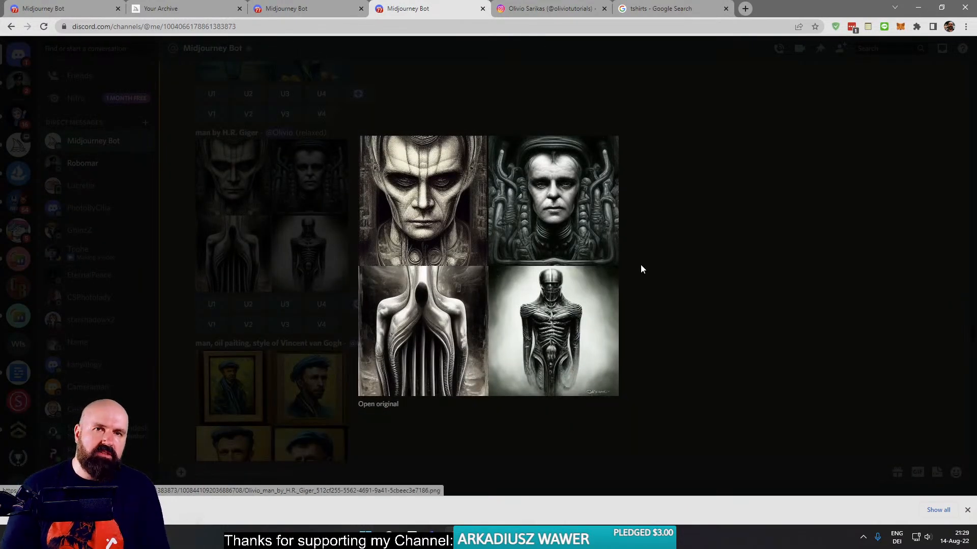
click(675, 178)
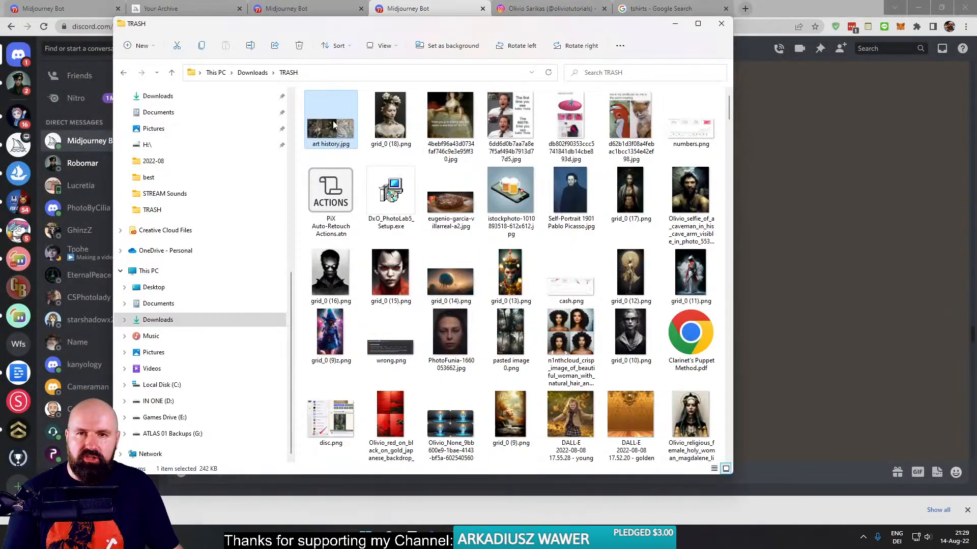
- Open art history.jpg again, examine the 1912 cubist portrait beside the 1867 painting, and return to the Discord conversation
double_click(332, 122)
scroll(816, 347, up, 3)
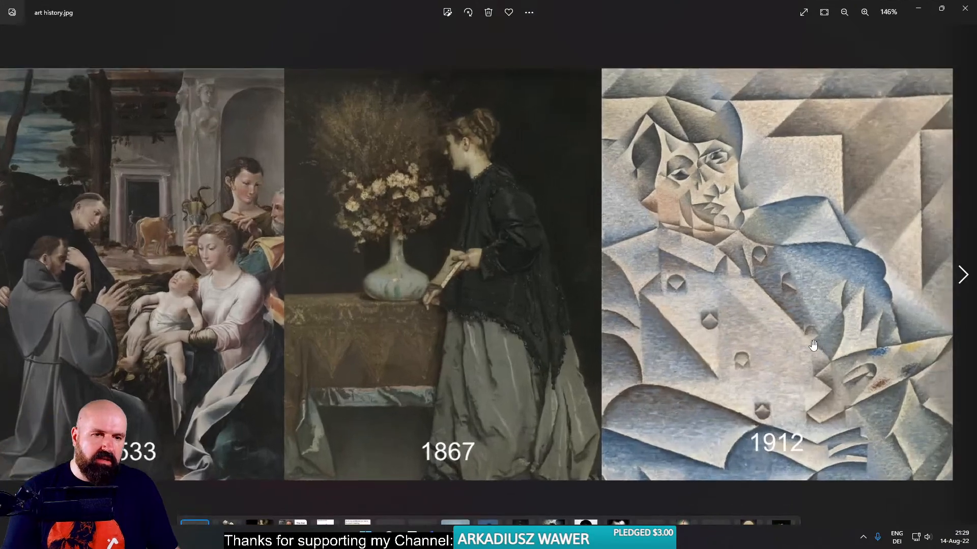
drag(710, 303, 666, 303)
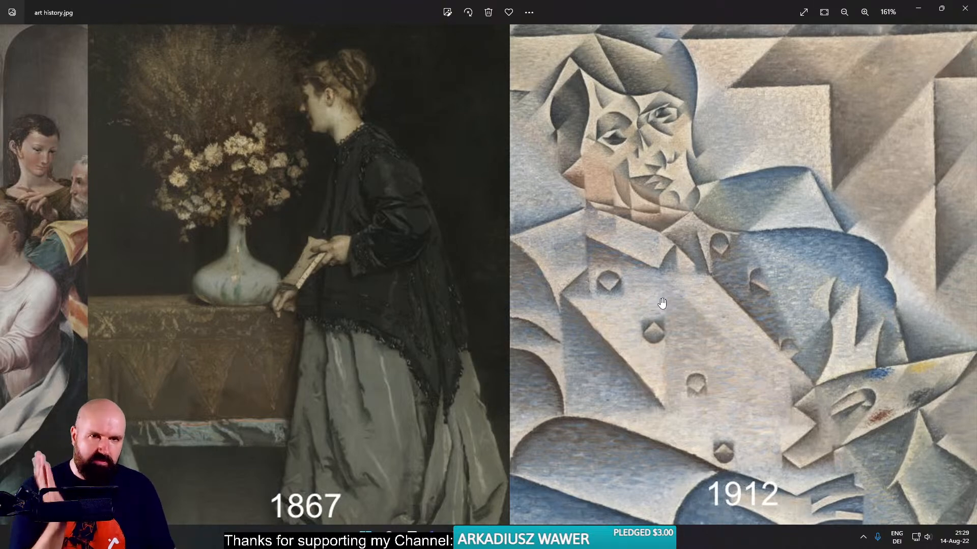
click(965, 8)
click(782, 309)
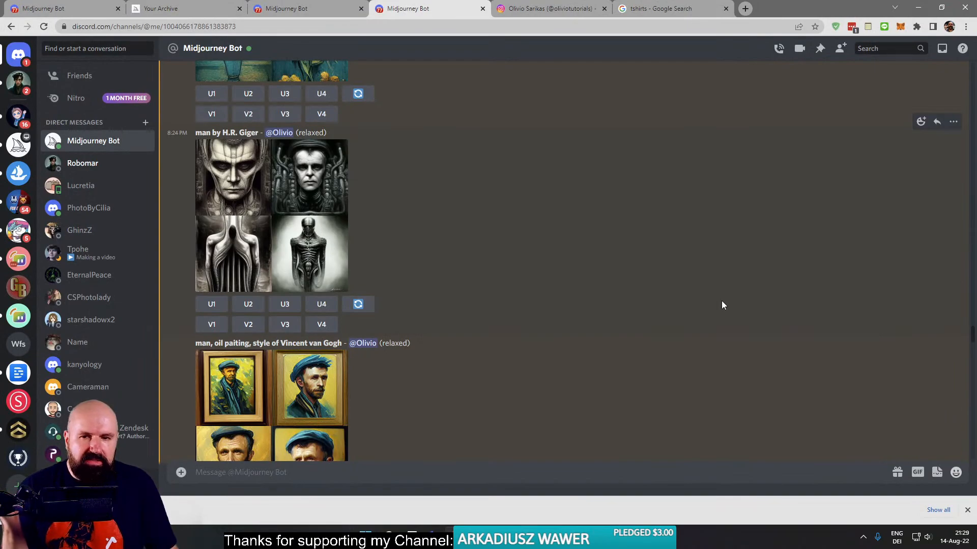
- Reroll the latest nun in latex portrait prompt five times in the Midjourney Bot conversation
scroll(415, 423, down, 20)
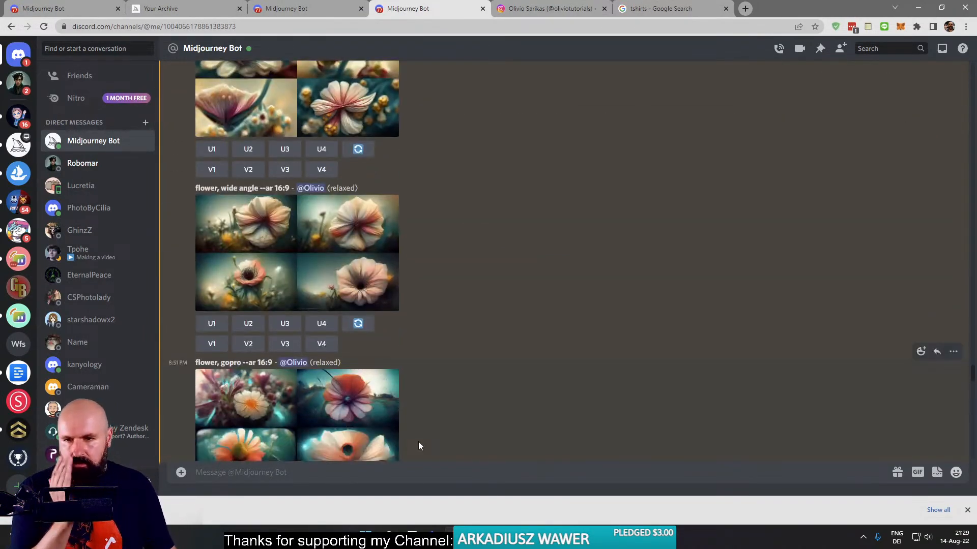
scroll(418, 445, down, 20)
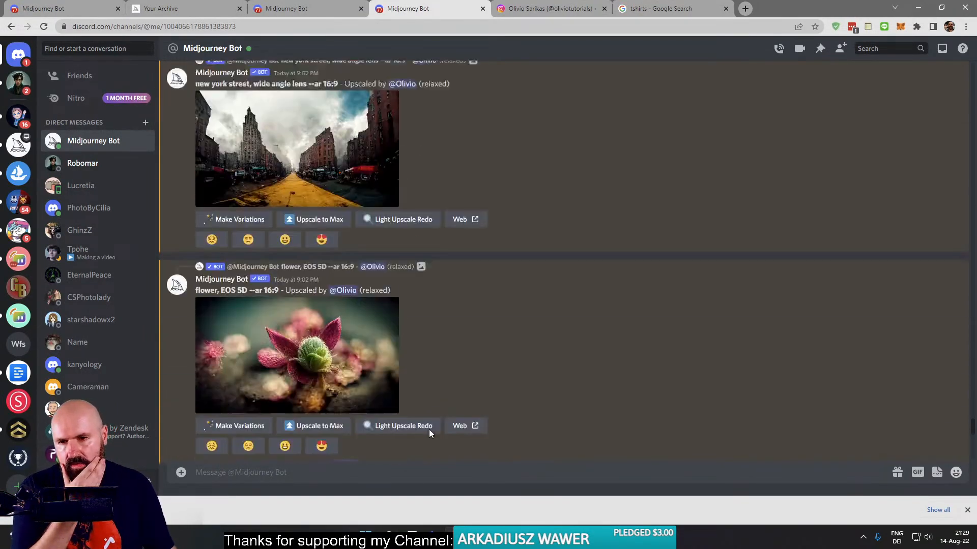
scroll(428, 431, down, 5)
click(359, 418)
click(361, 363)
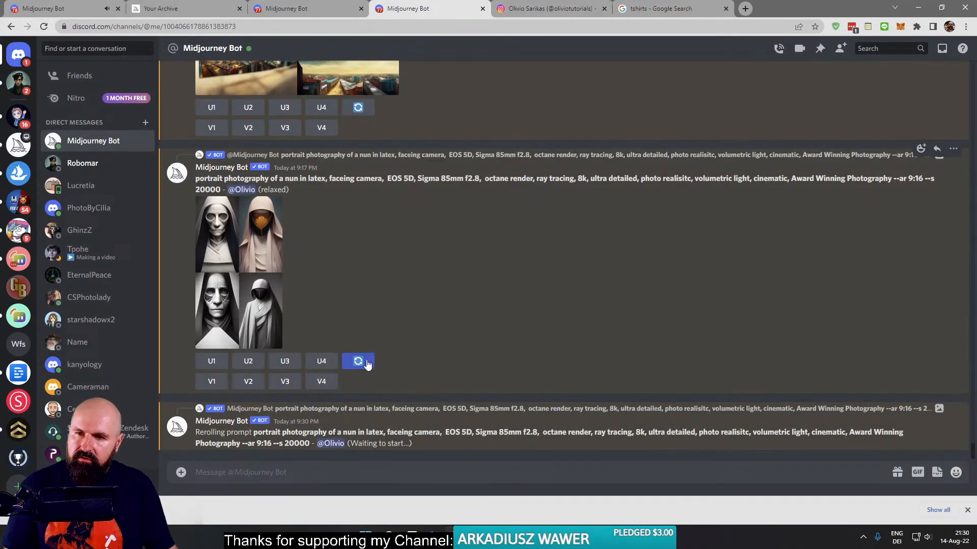
click(359, 306)
click(363, 252)
click(358, 112)
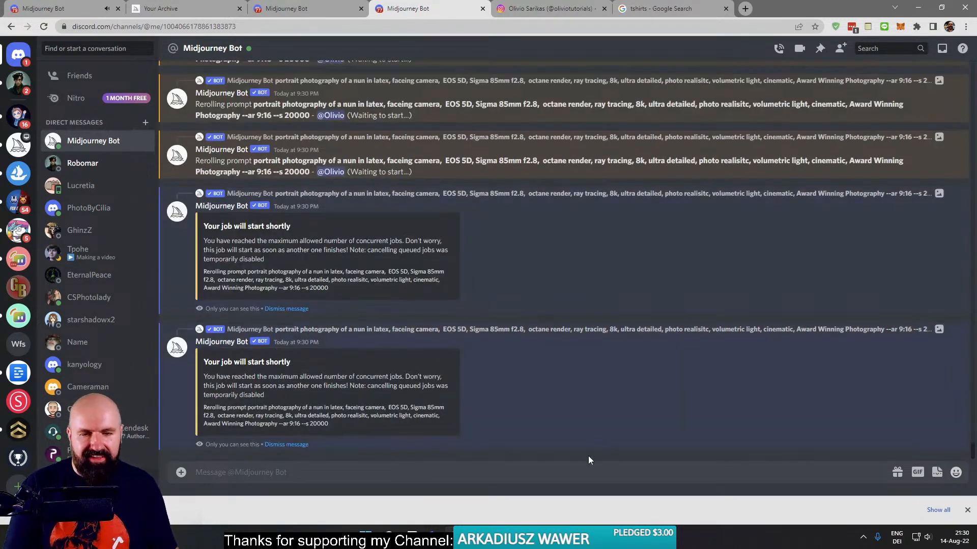
- Bring up the YouTube live-chat window to read the viewers' messages
mouse_move(450, 536)
click(564, 468)
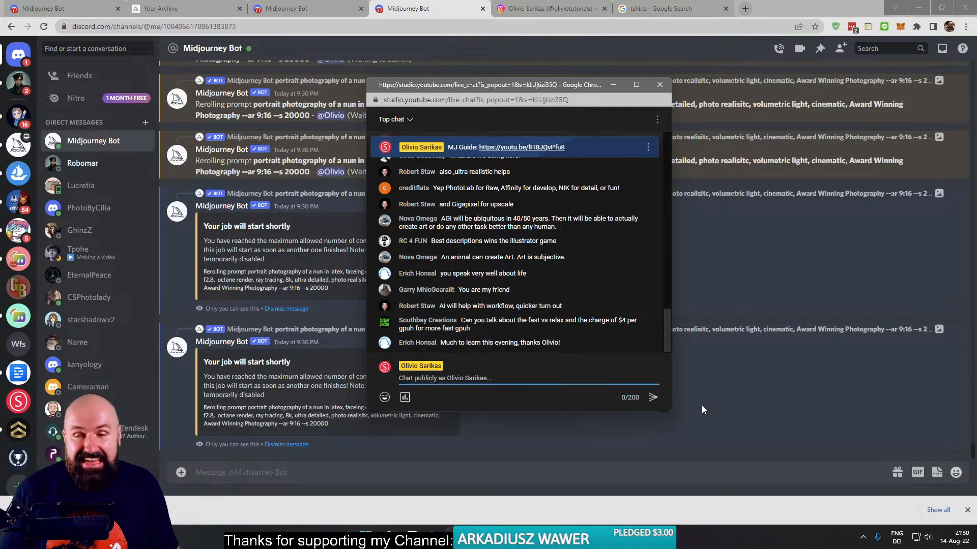
- Leave the live chat for the Midjourney website, close the enlarged nun grid, and open the Community Feed
click(729, 408)
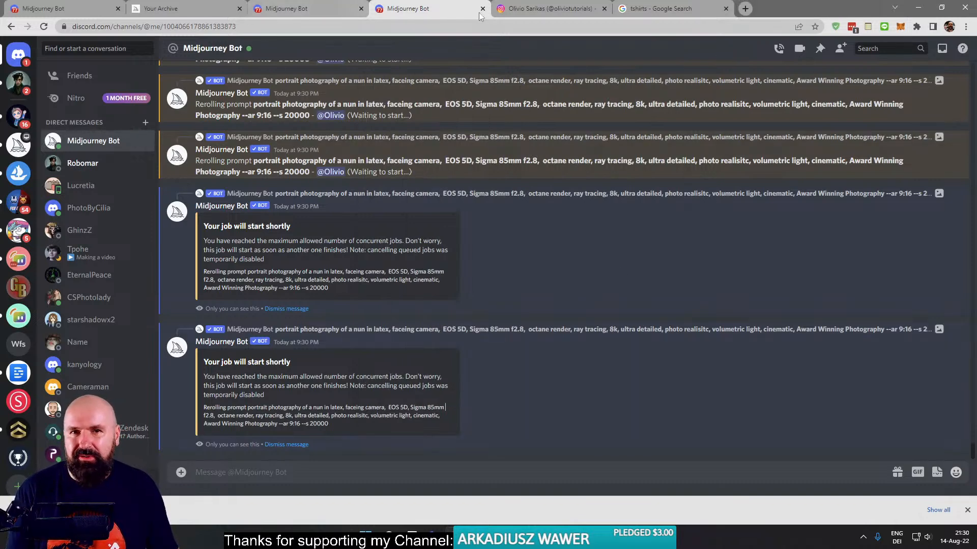
click(208, 2)
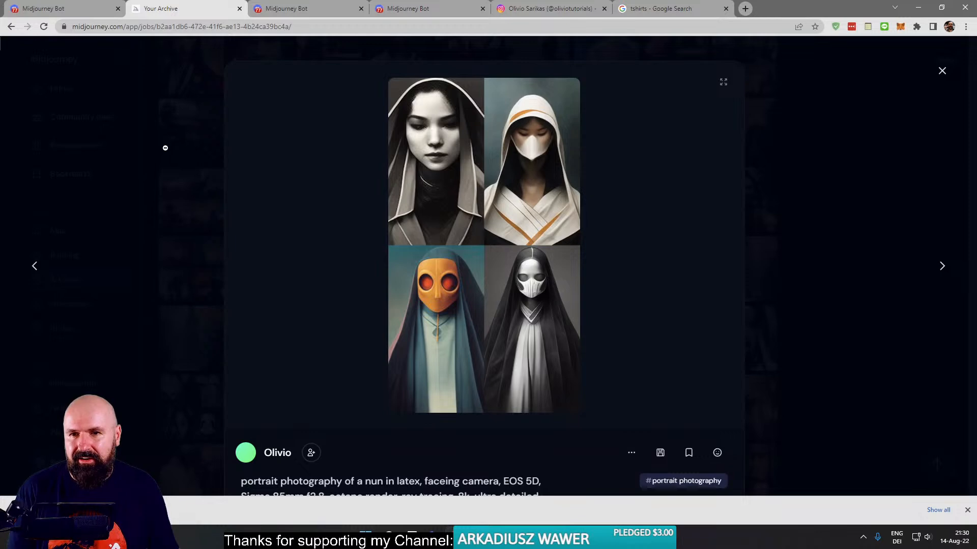
click(165, 150)
click(60, 116)
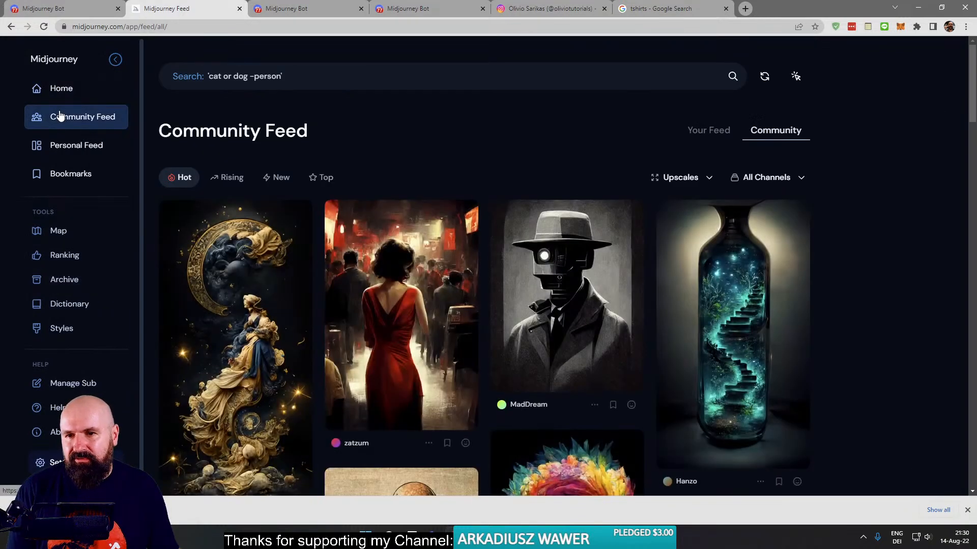
- Browse the Hot upscales in the Community Feed, examining the range of subjects and art styles made by other members
mouse_move(248, 312)
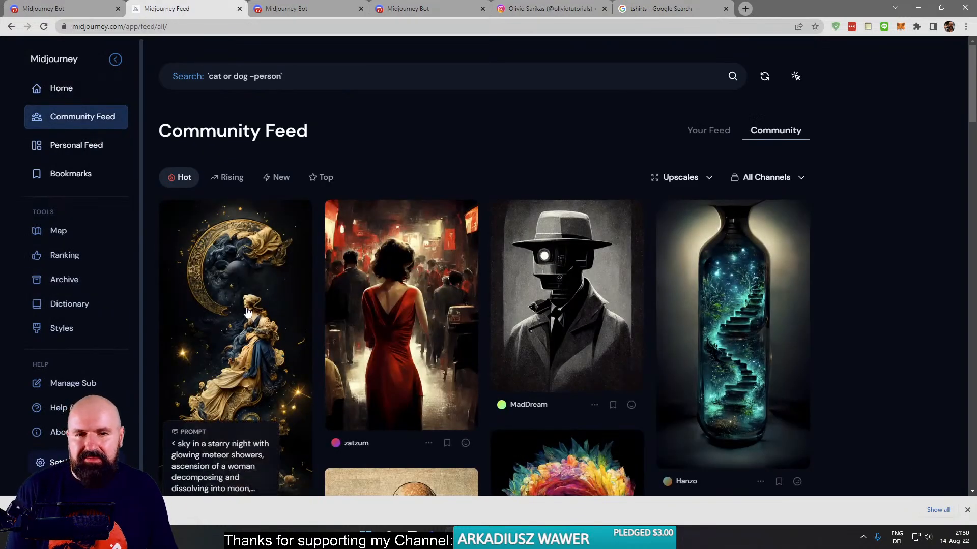
scroll(247, 308, down, 5)
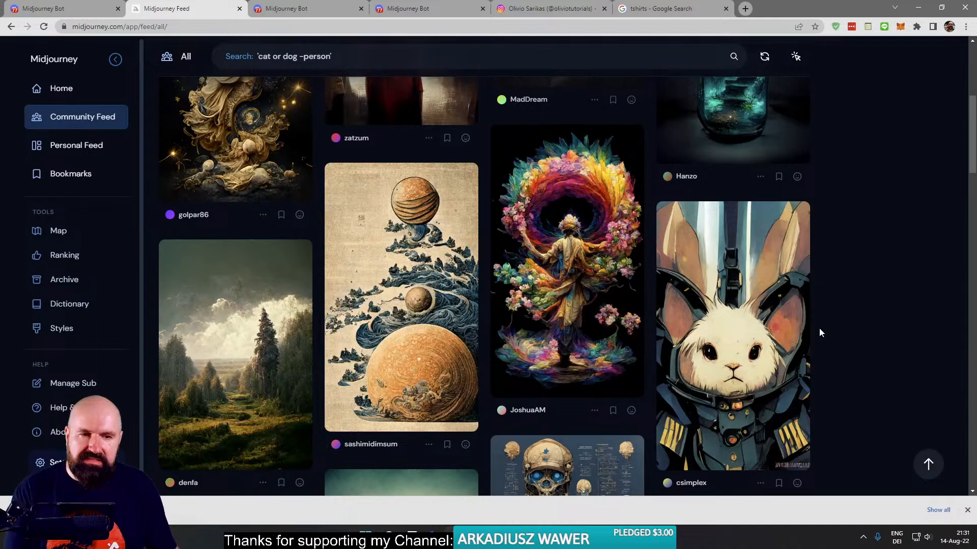
scroll(819, 328, down, 6)
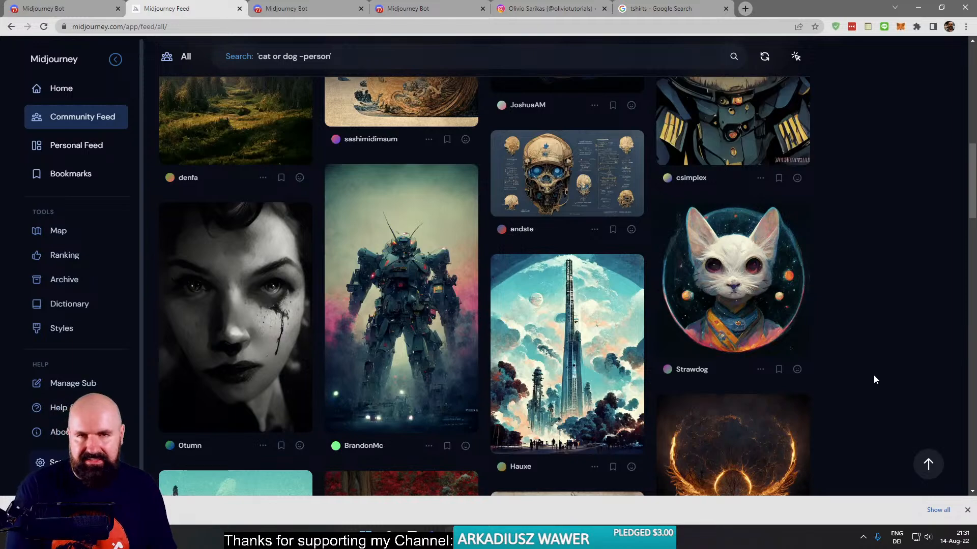
scroll(868, 358, down, 6)
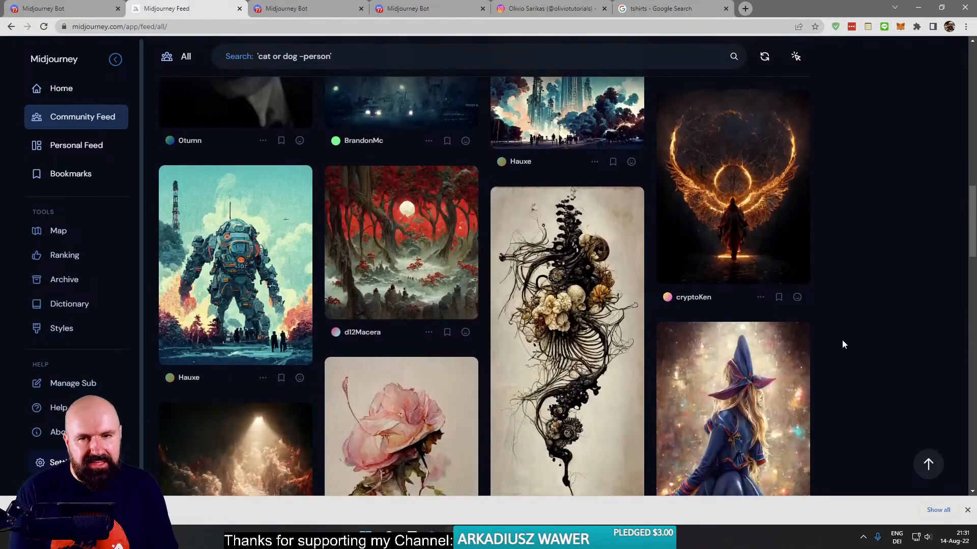
scroll(842, 345, down, 5)
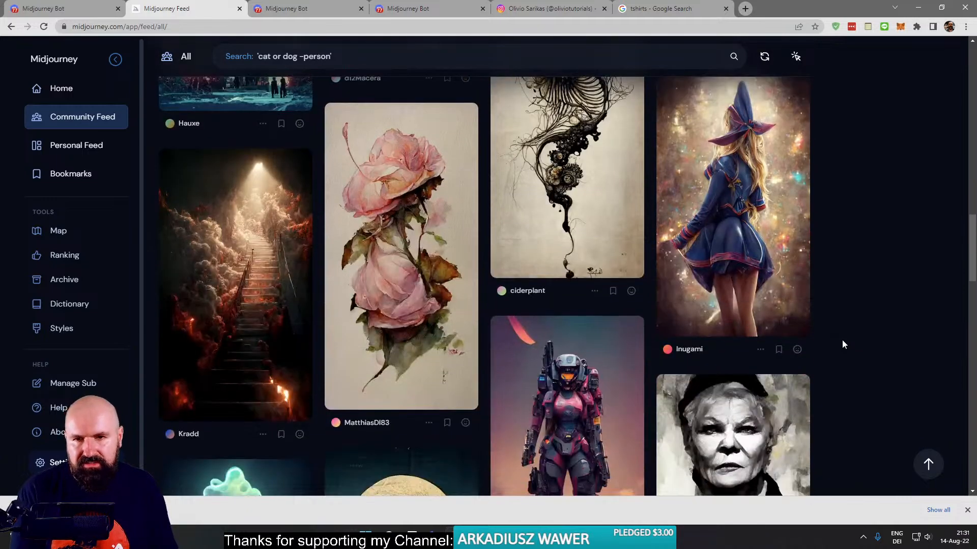
scroll(843, 345, down, 3)
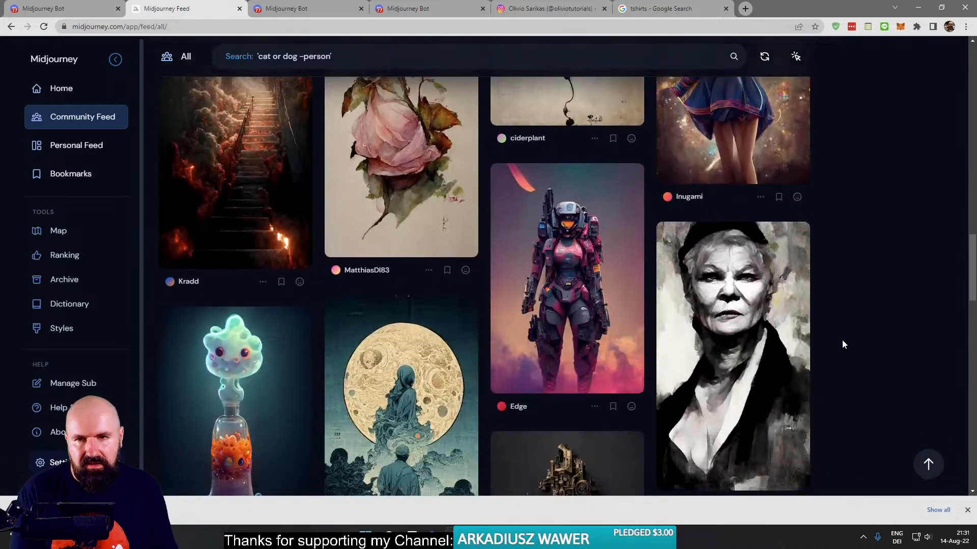
scroll(842, 341, up, 3)
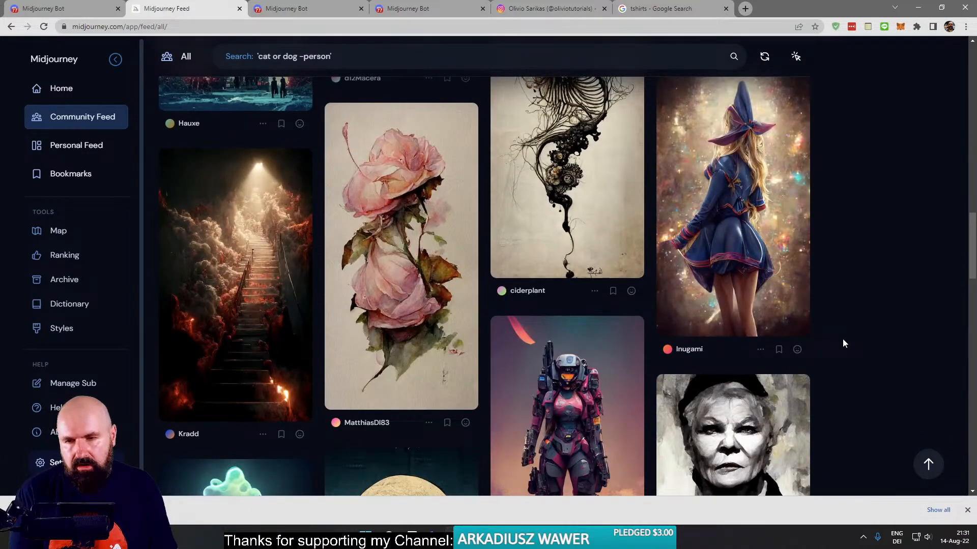
scroll(843, 343, down, 5)
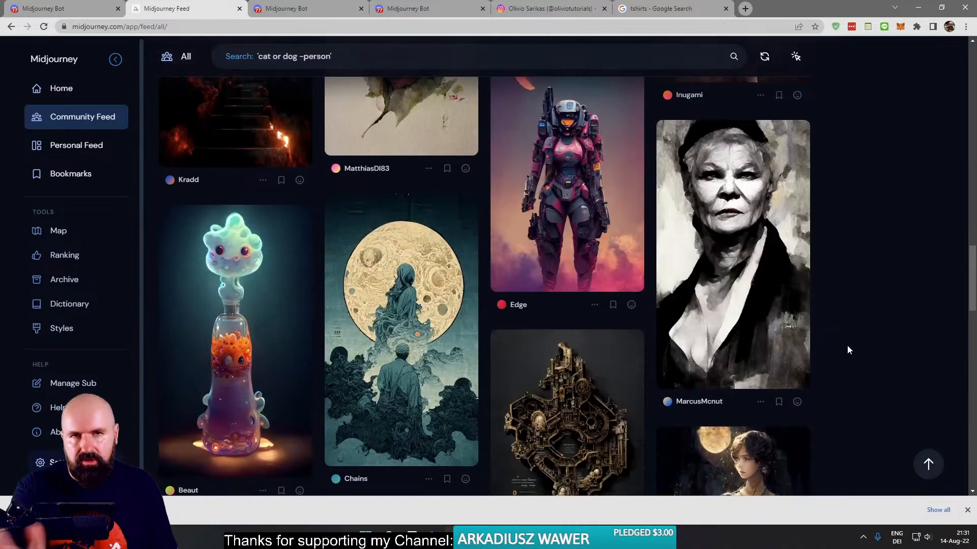
scroll(847, 345, down, 7)
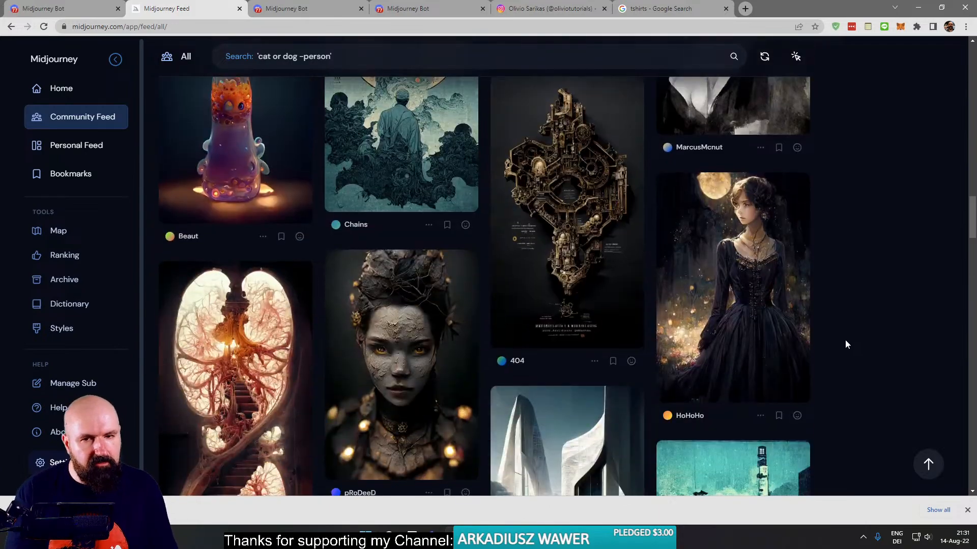
scroll(844, 340, down, 1)
scroll(844, 339, down, 6)
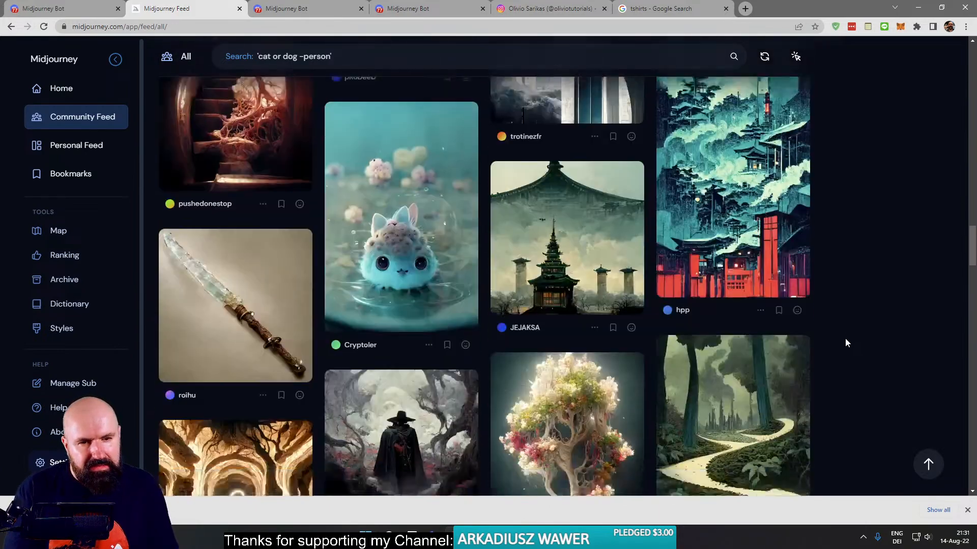
scroll(844, 337, down, 10)
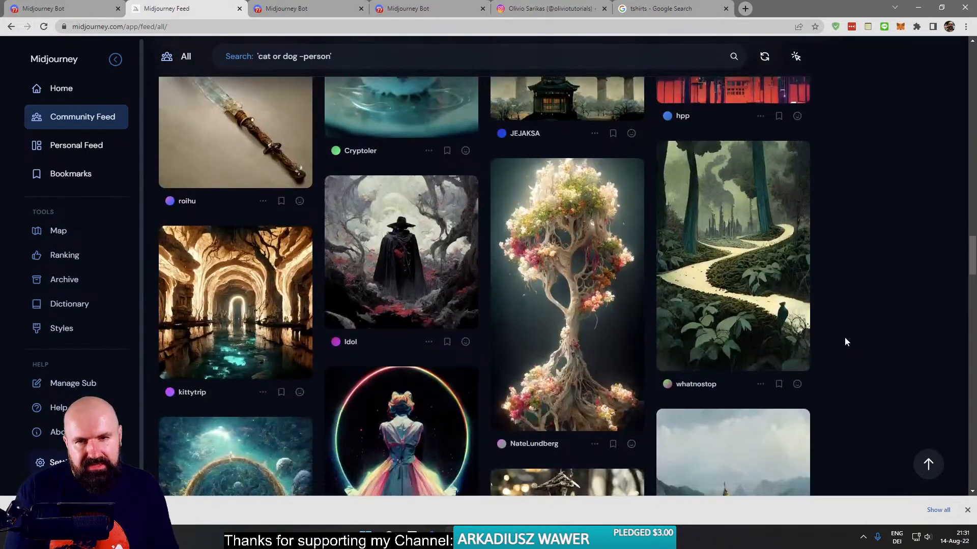
scroll(845, 339, down, 10)
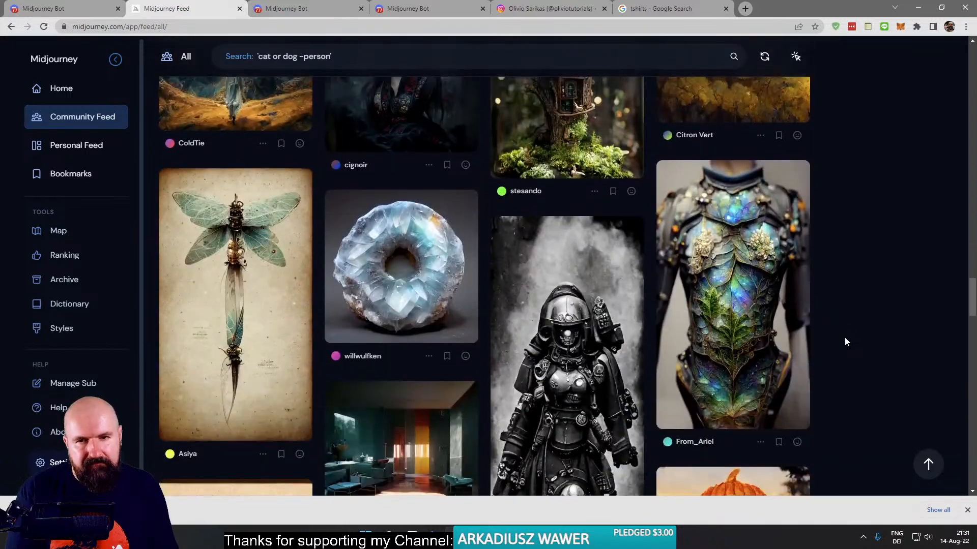
scroll(844, 340, down, 2)
scroll(837, 339, down, 12)
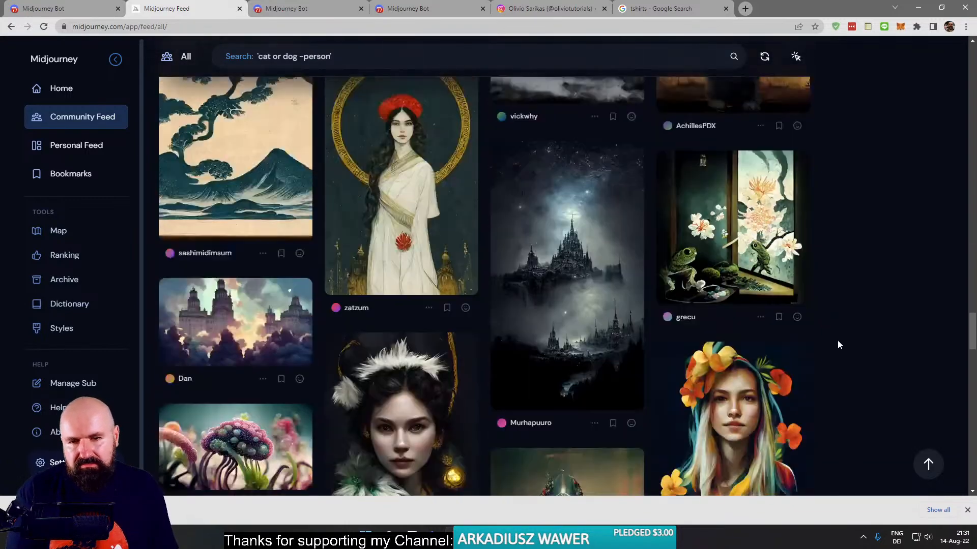
scroll(837, 346, down, 8)
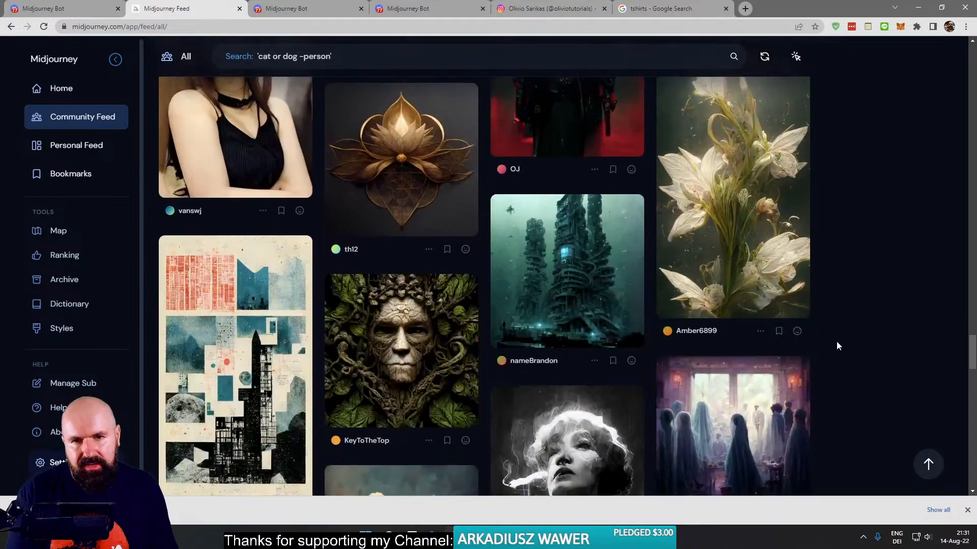
scroll(837, 346, up, 1)
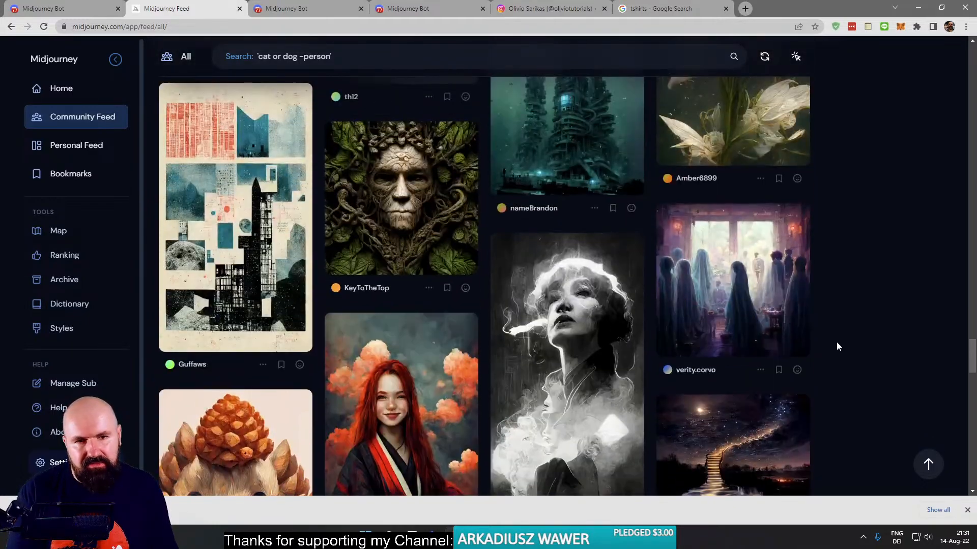
scroll(839, 346, down, 4)
scroll(823, 353, down, 5)
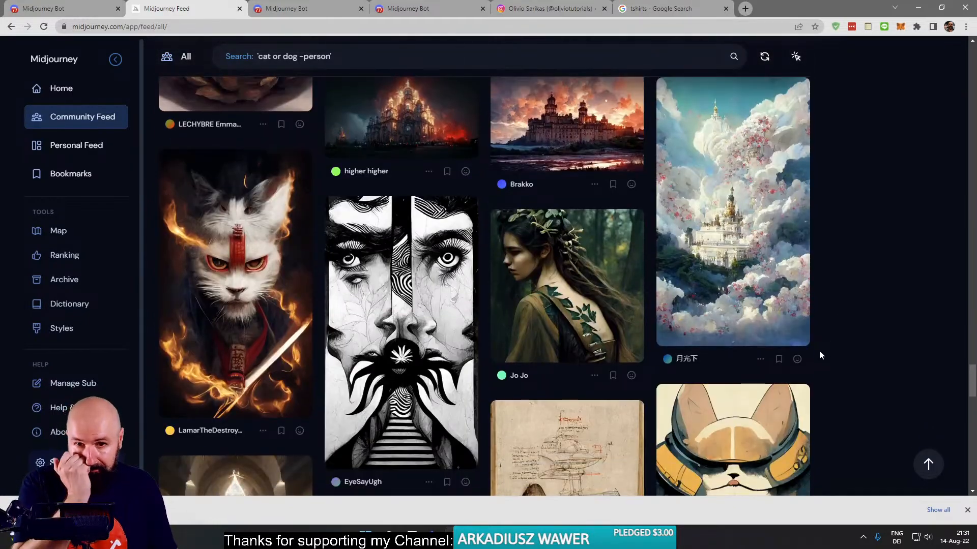
scroll(819, 357, down, 6)
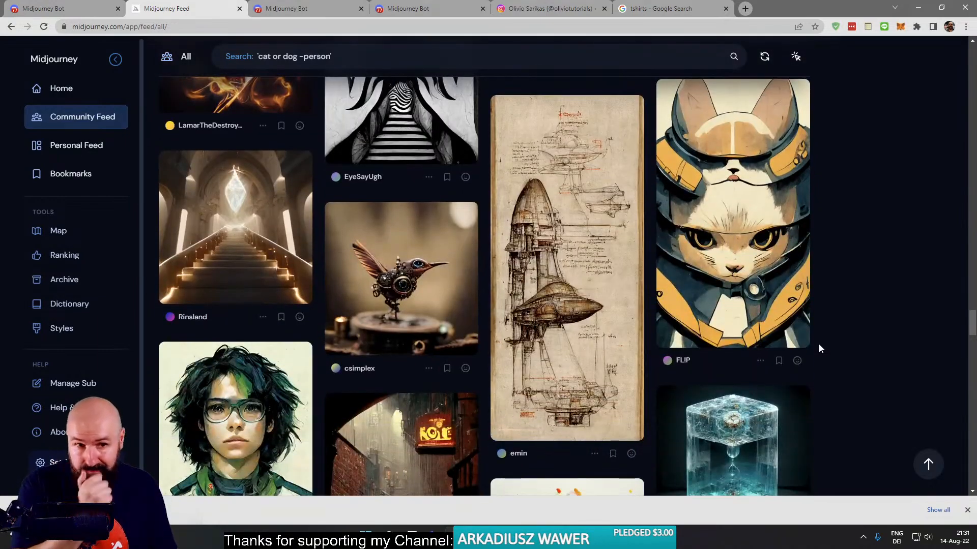
scroll(819, 343, down, 7)
scroll(817, 343, up, 4)
scroll(817, 347, down, 6)
scroll(817, 347, down, 5)
scroll(818, 346, down, 7)
scroll(818, 347, down, 8)
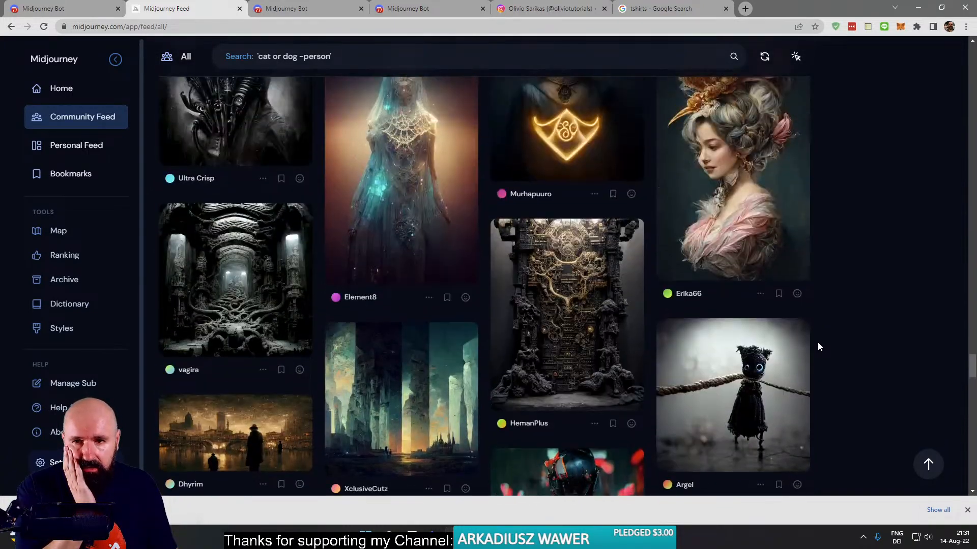
scroll(818, 347, down, 10)
scroll(818, 347, down, 12)
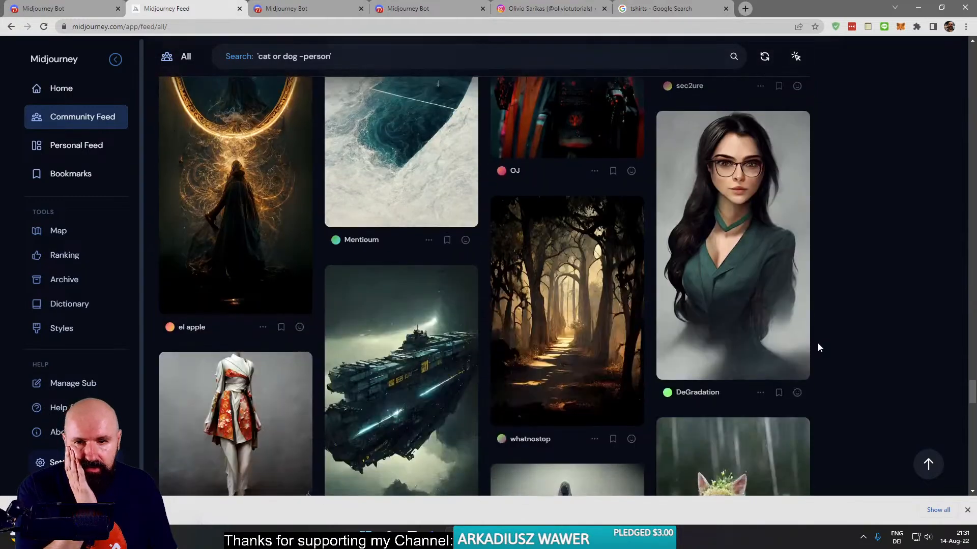
scroll(818, 347, down, 11)
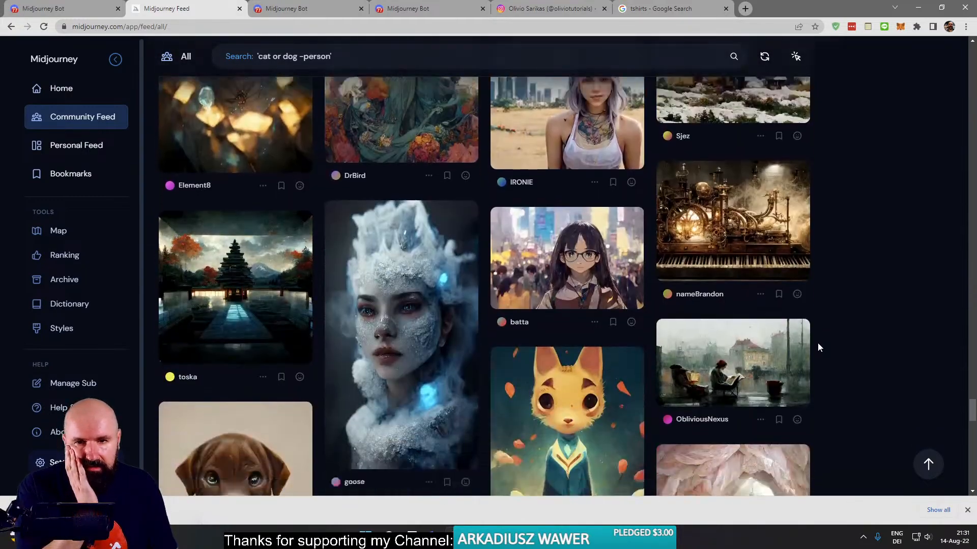
scroll(818, 348, down, 11)
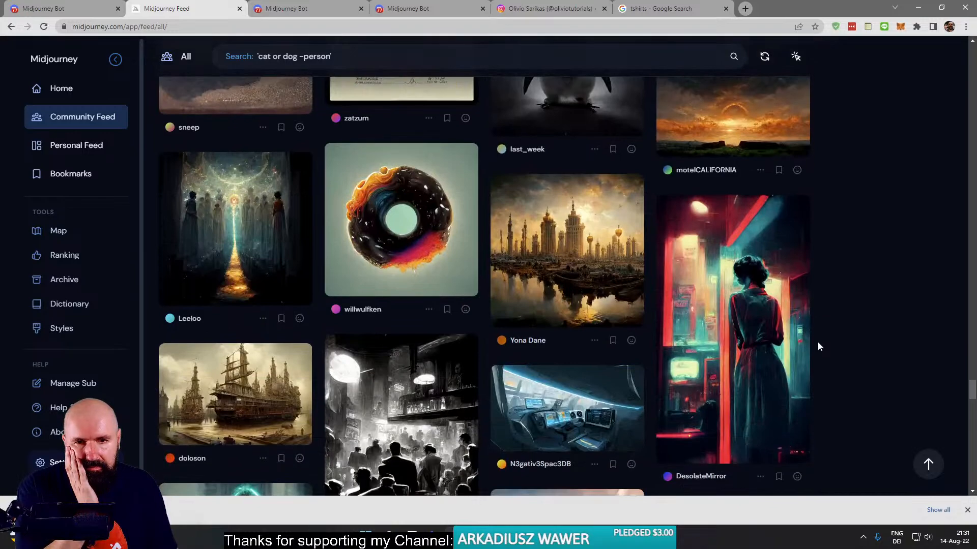
scroll(817, 342, down, 2)
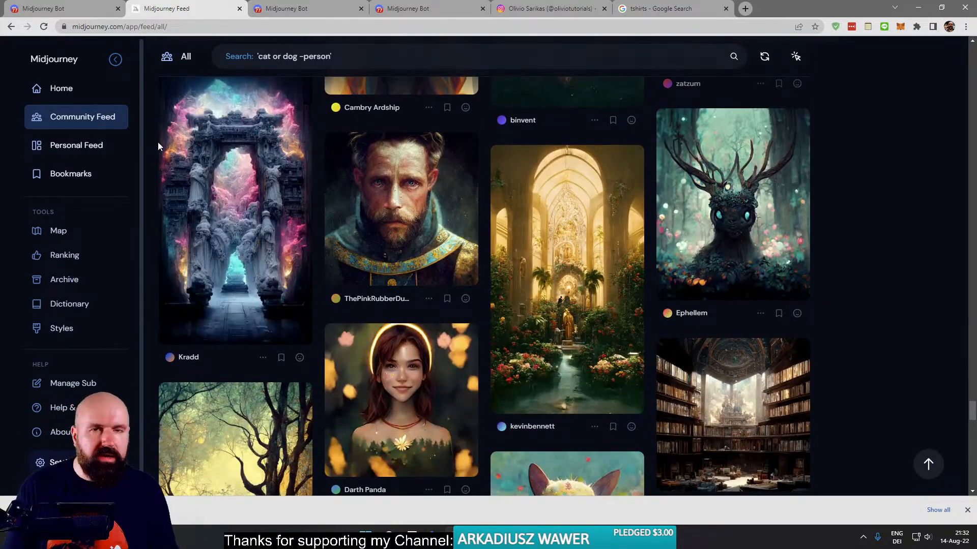
- Check the nun rerolls in the Midjourney Bot conversation and return to browsing further down the Community Feed
click(300, 8)
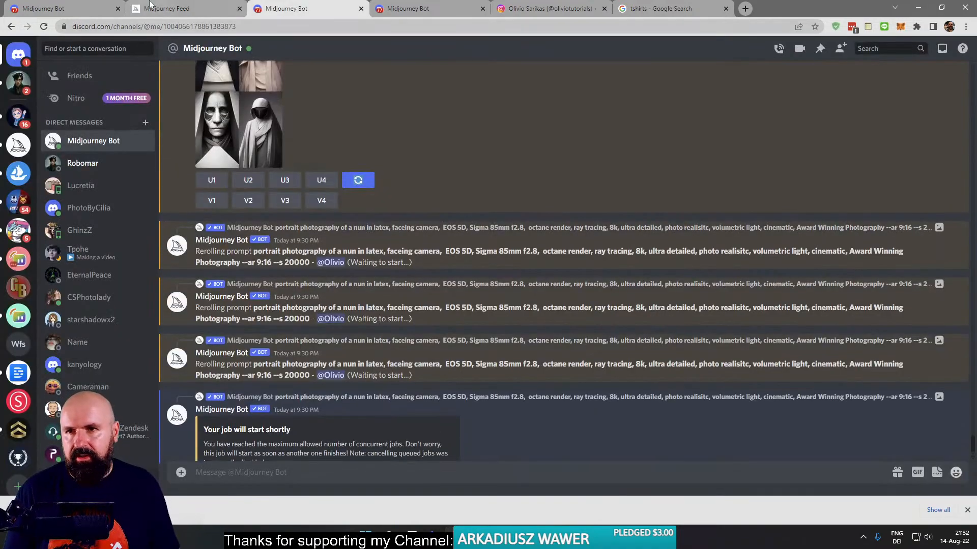
click(167, 8)
scroll(783, 433, down, 4)
scroll(864, 411, down, 7)
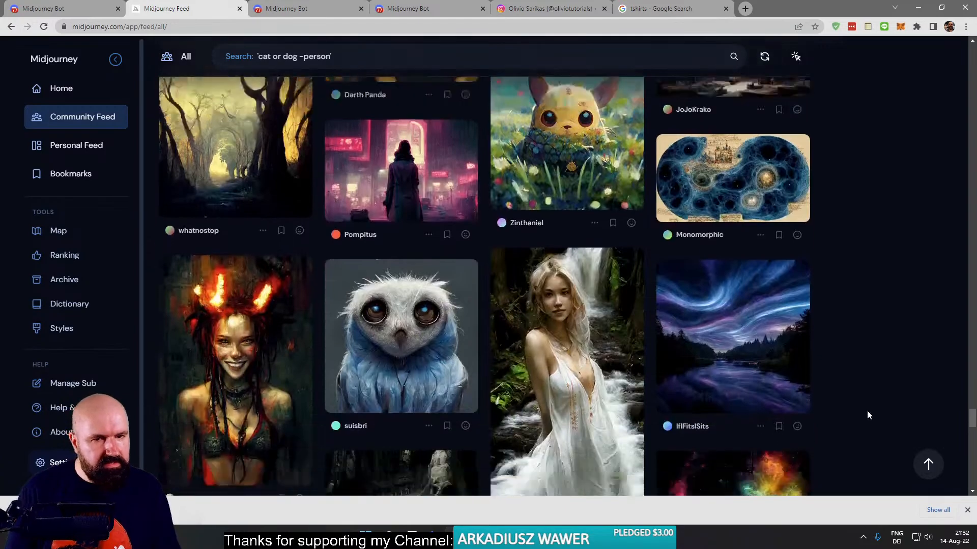
scroll(868, 414, down, 15)
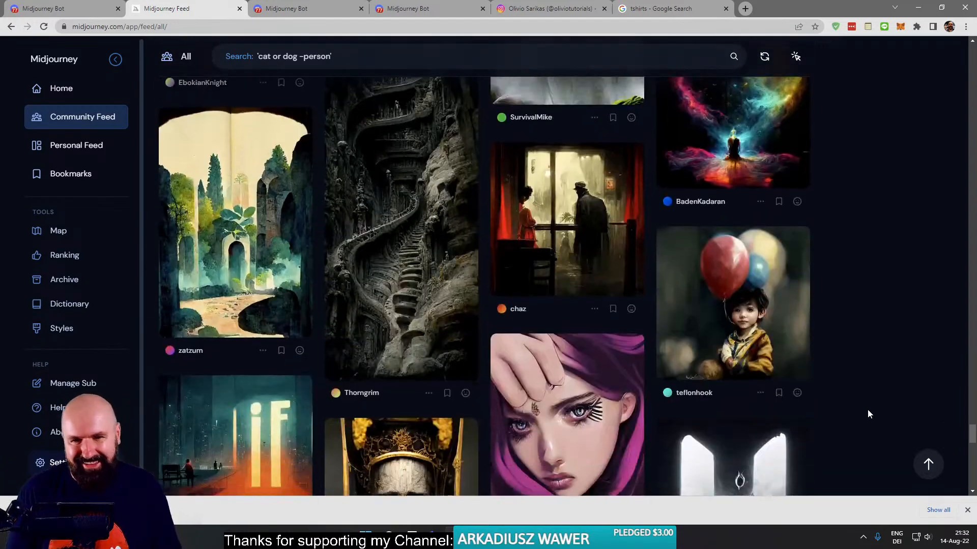
scroll(862, 414, down, 6)
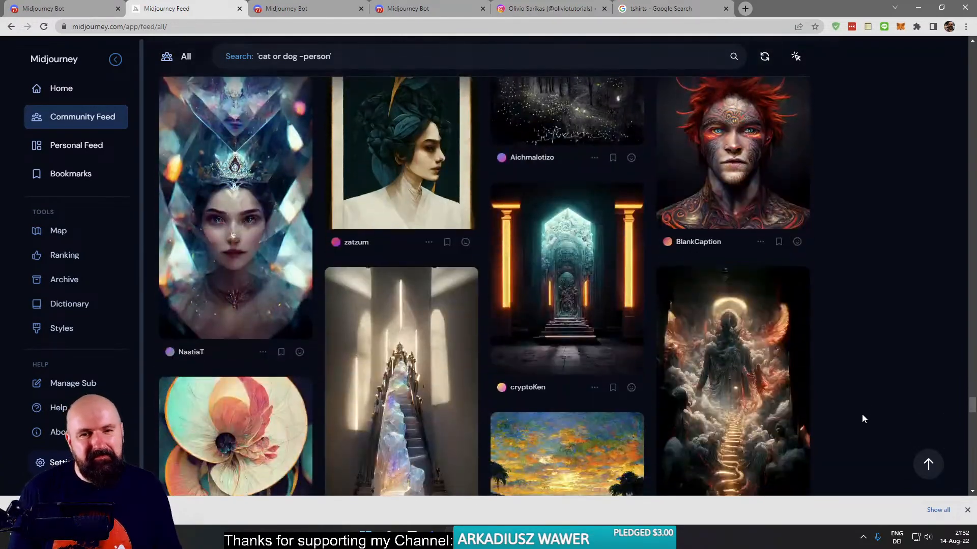
- Open the archive from the personal profile and view the 8 August 2022 grid of a white wall with window shadows
click(62, 92)
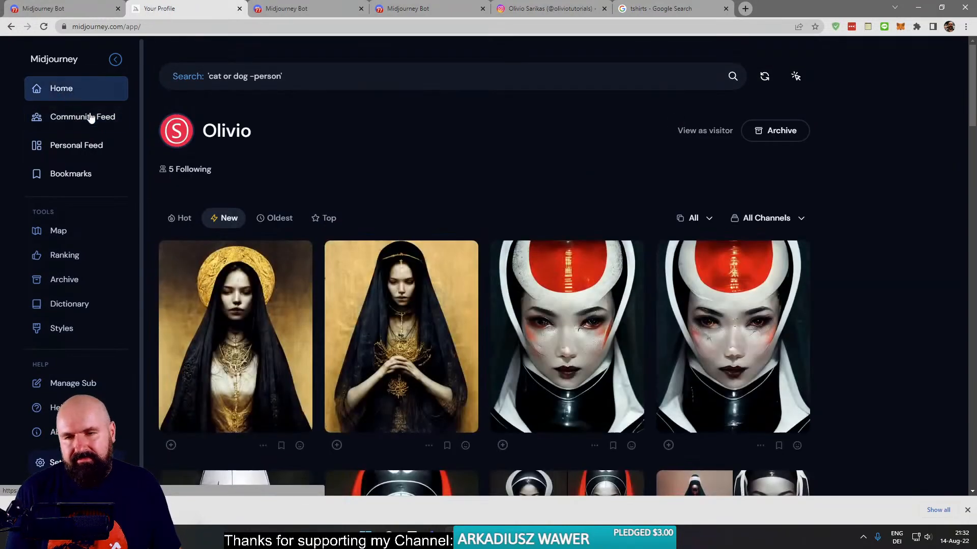
click(777, 134)
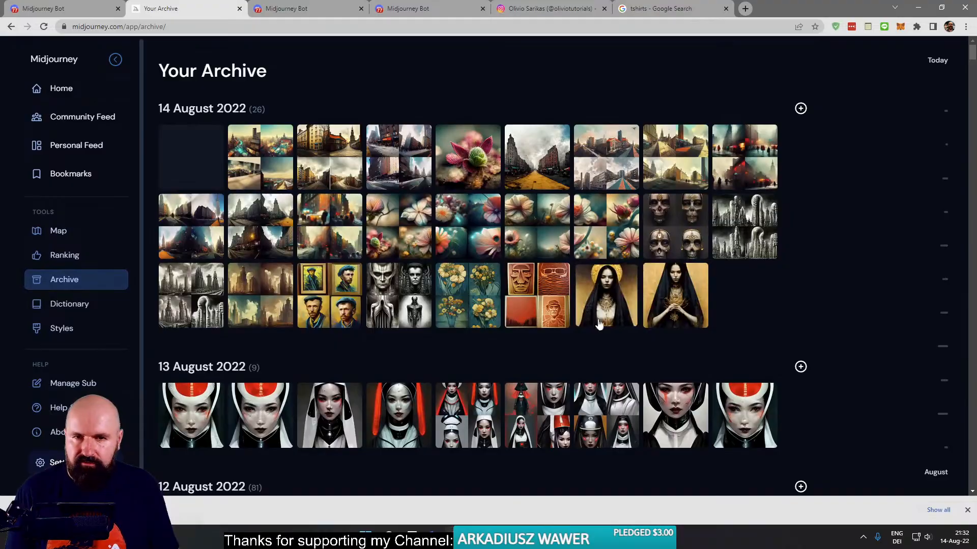
scroll(716, 283, down, 15)
scroll(734, 291, down, 15)
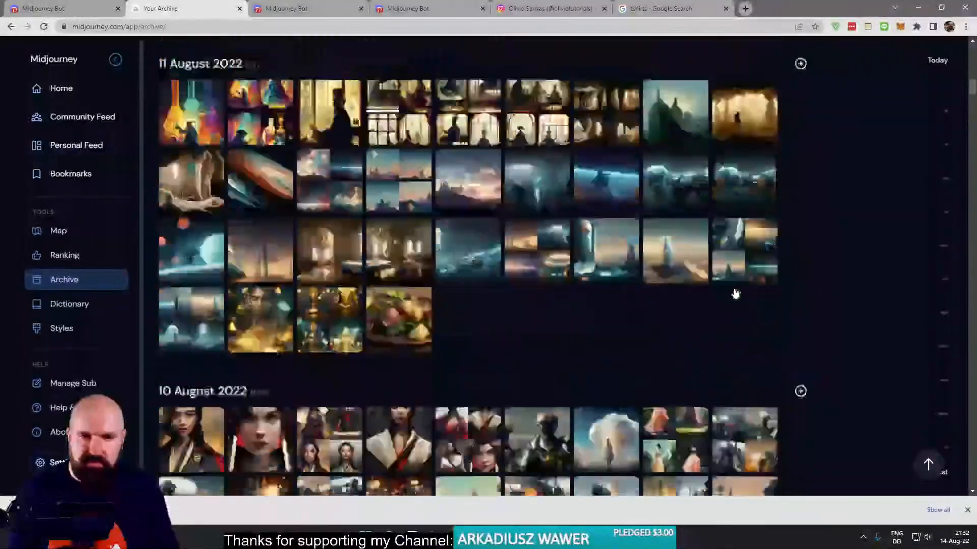
scroll(734, 289, down, 15)
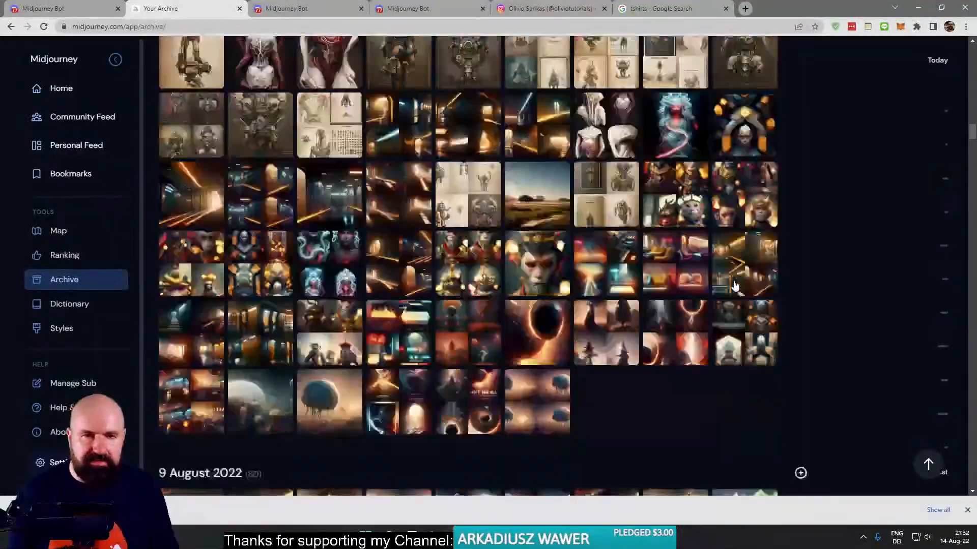
scroll(734, 282, down, 6)
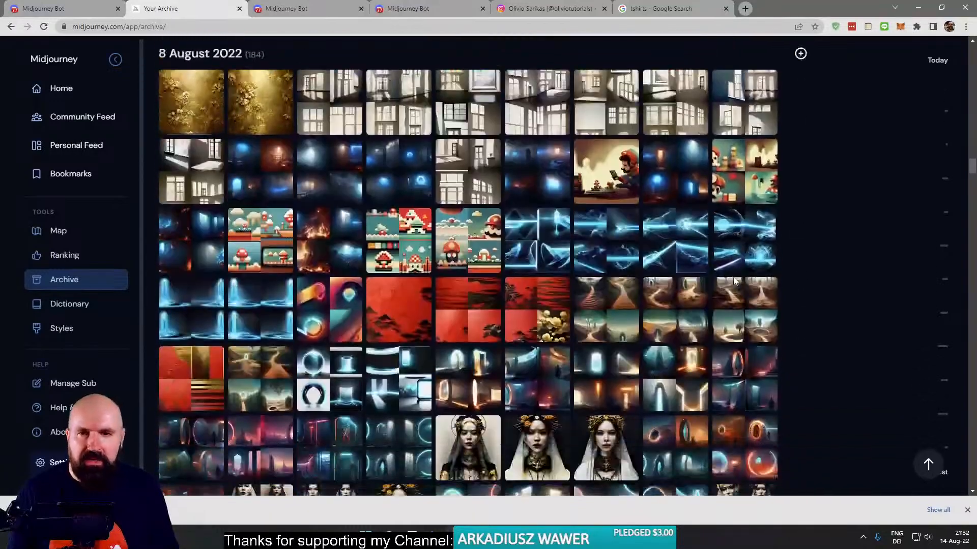
click(312, 91)
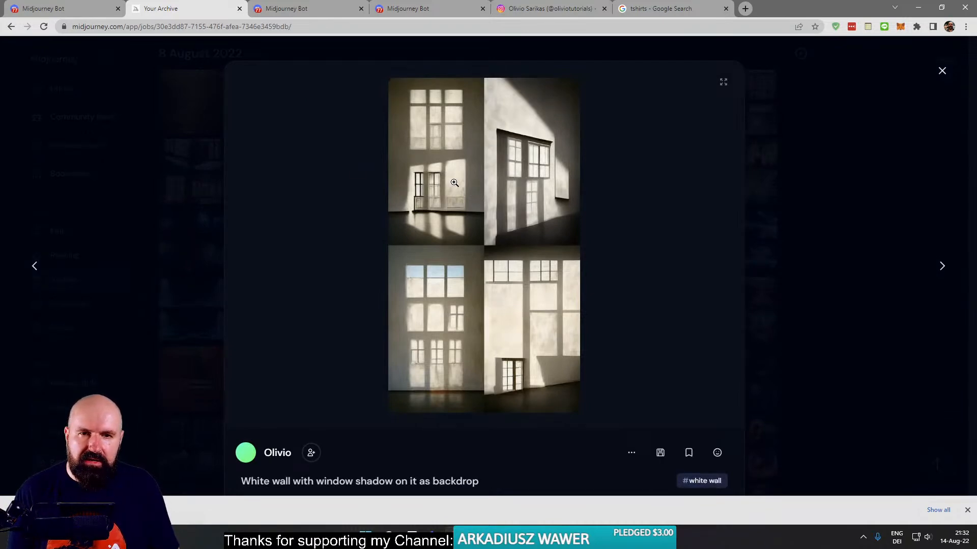
- Open the displayed white wall window-shadow grid as an image in a separate tab and close its archive detail view
right_click(465, 182)
click(491, 189)
click(909, 97)
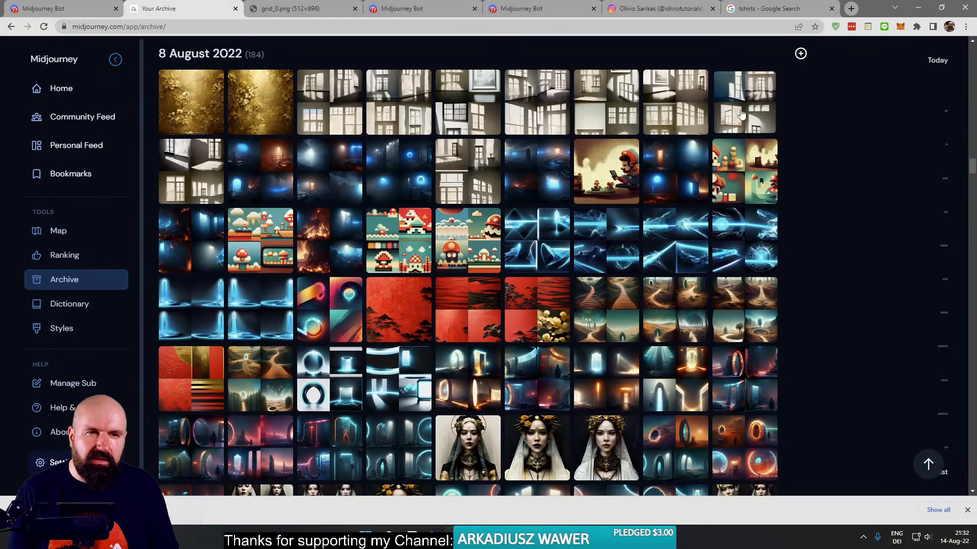
- Open the other 8 August white wall grid as an image in its own tab, close the first image, and view it enlarged
click(460, 163)
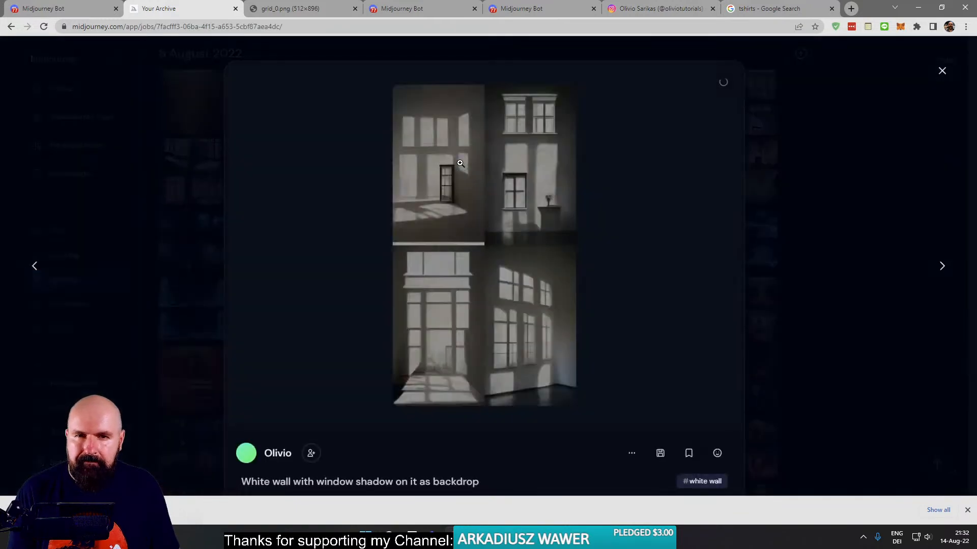
right_click(518, 164)
click(550, 172)
click(272, 16)
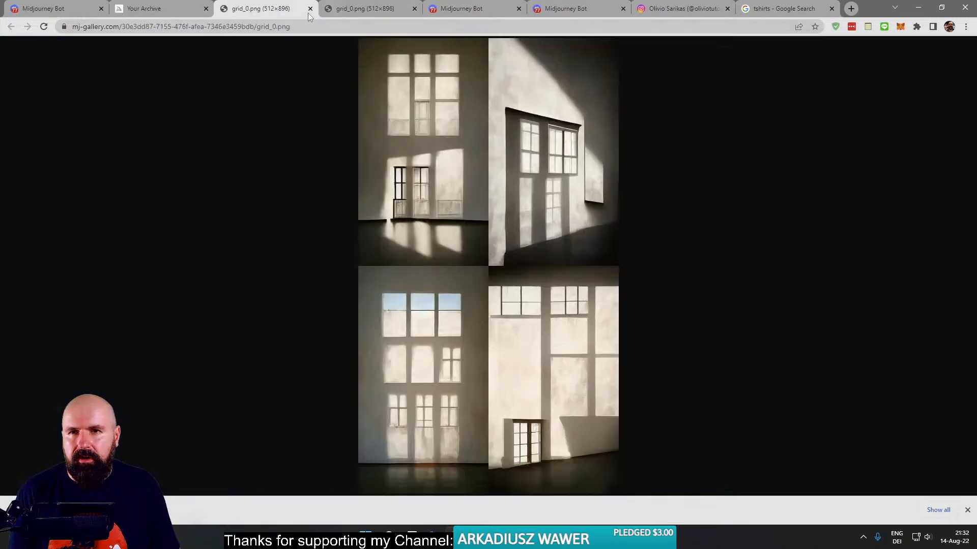
click(310, 9)
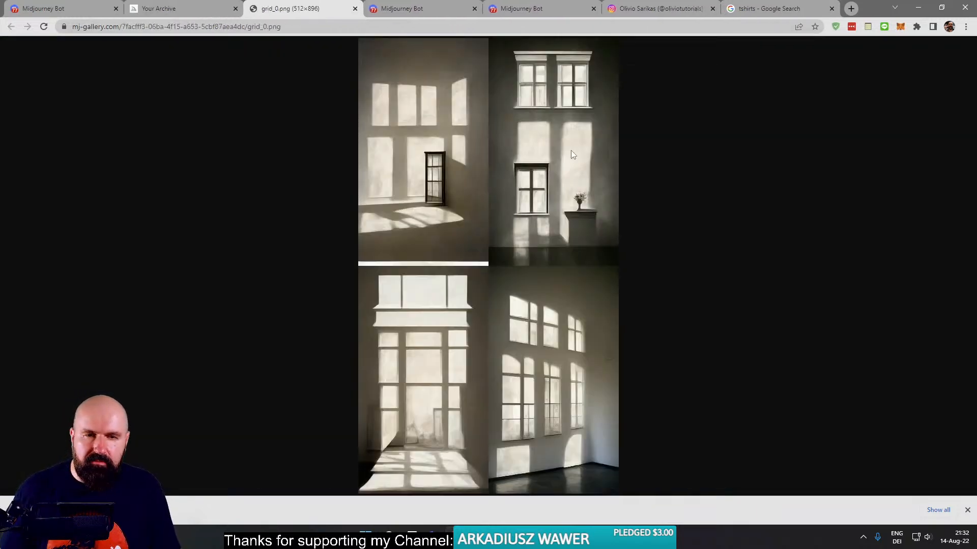
scroll(609, 179, up, 5)
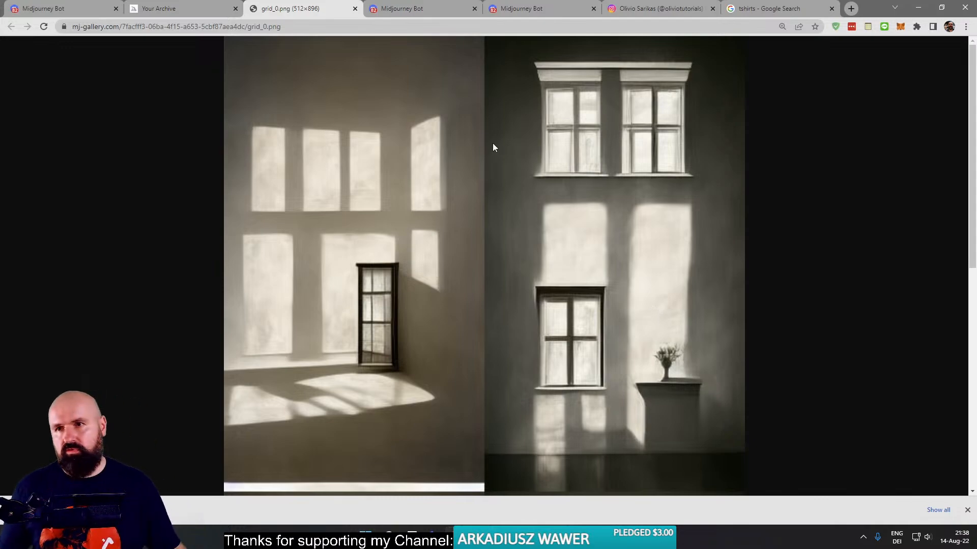
- Return to the Midjourney Bot conversation and bring up the pop-out live chat to read viewers' comments
click(76, 9)
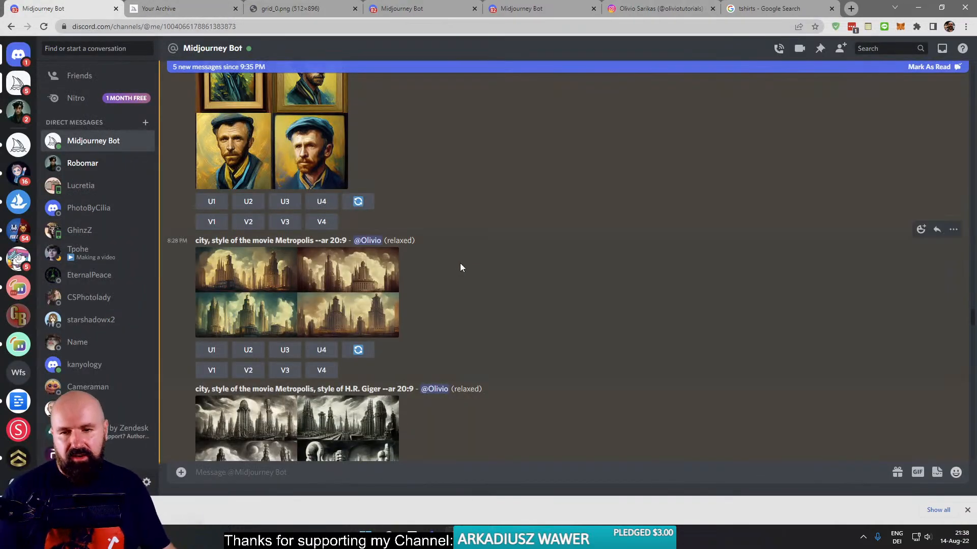
scroll(436, 282, down, 2)
scroll(436, 282, down, 15)
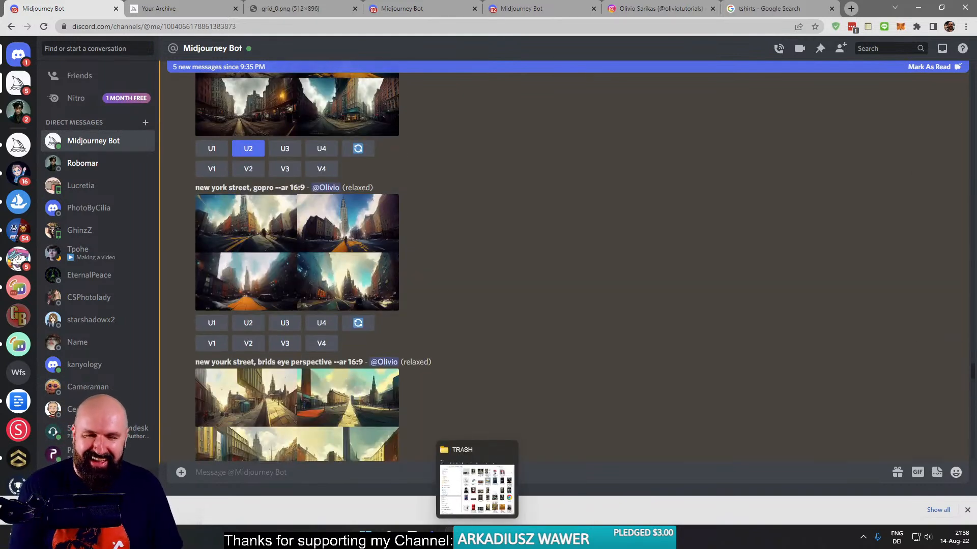
mouse_move(454, 537)
click(564, 489)
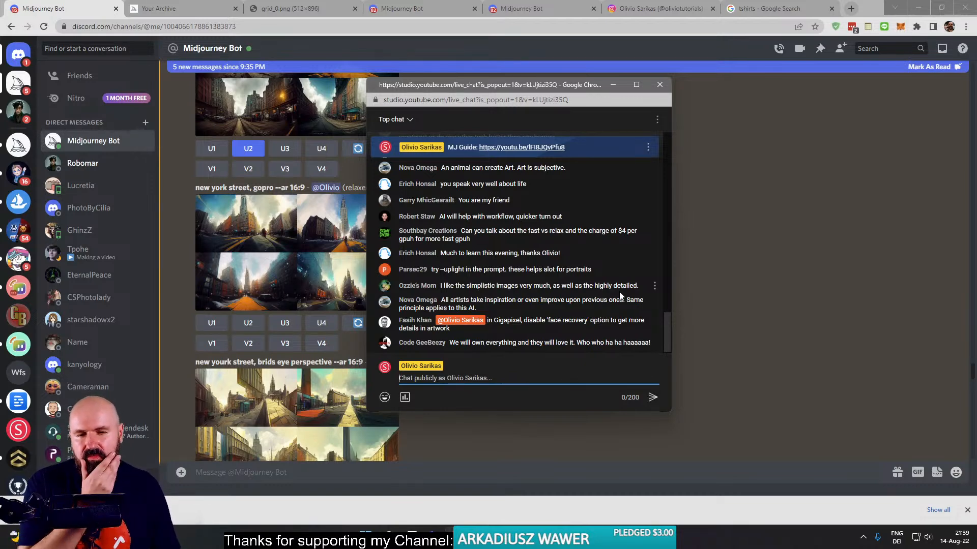
- Switch to Topaz Gigapixel AI, open the preview of grid_0.png, and bring the portrait's eyes into view
key(alt+Tab)
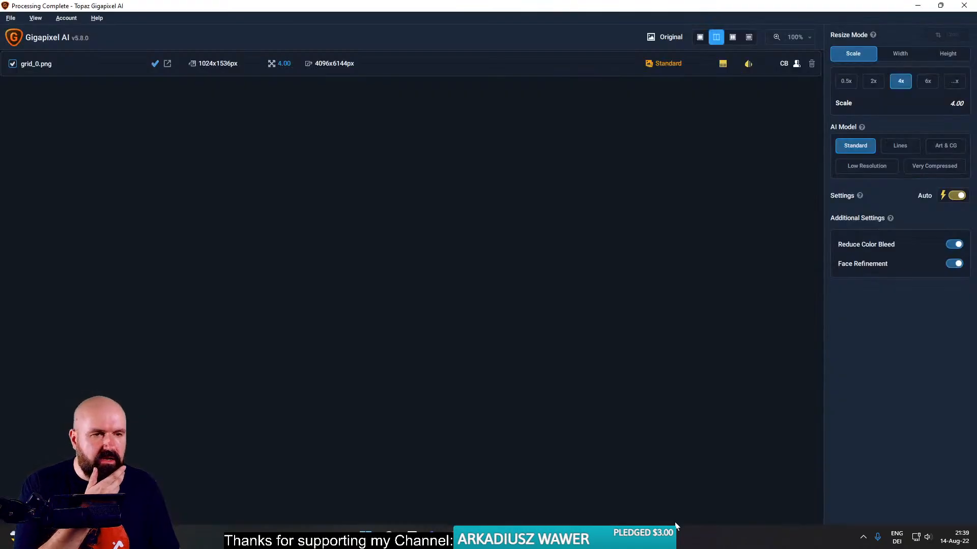
click(452, 65)
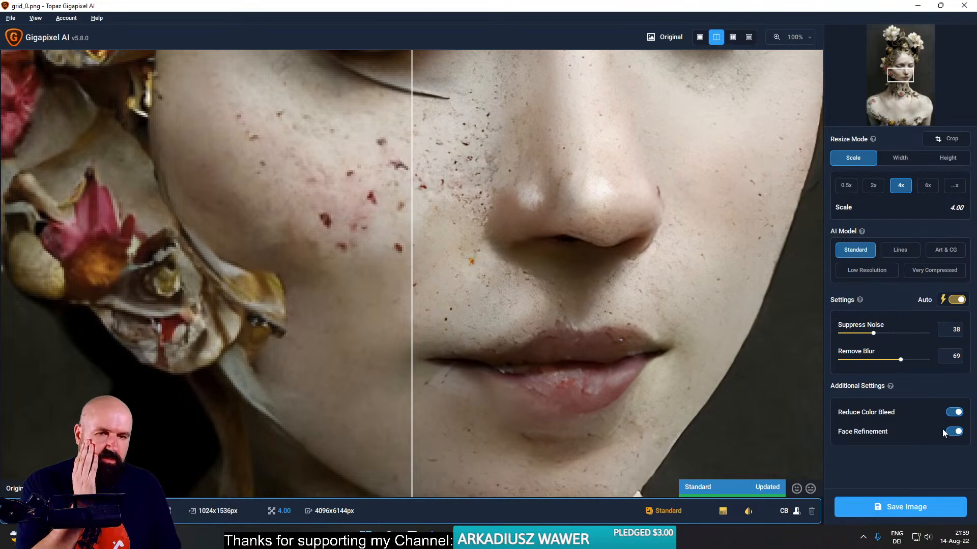
drag(527, 124, 555, 315)
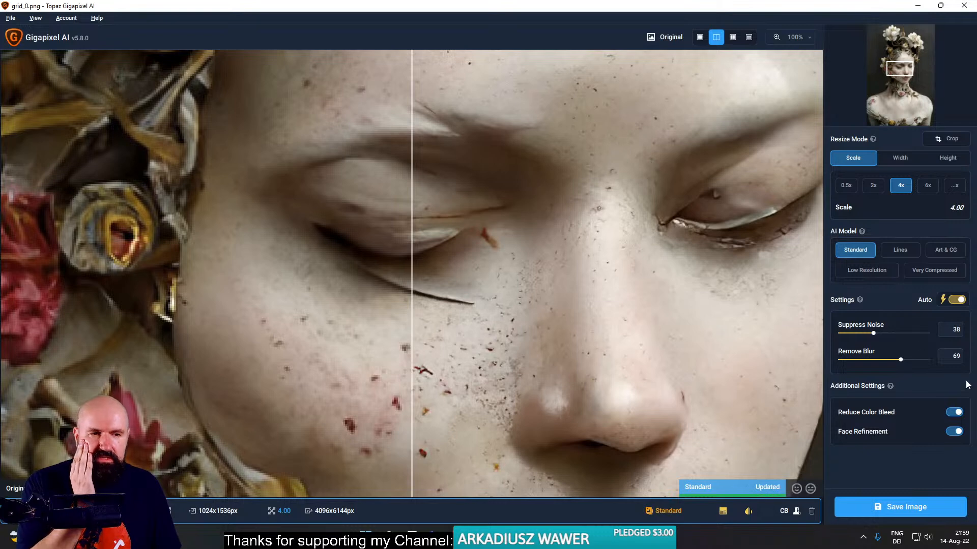
- Compare the face preview with Face Refinement disabled and enabled, leaving it enabled
click(960, 434)
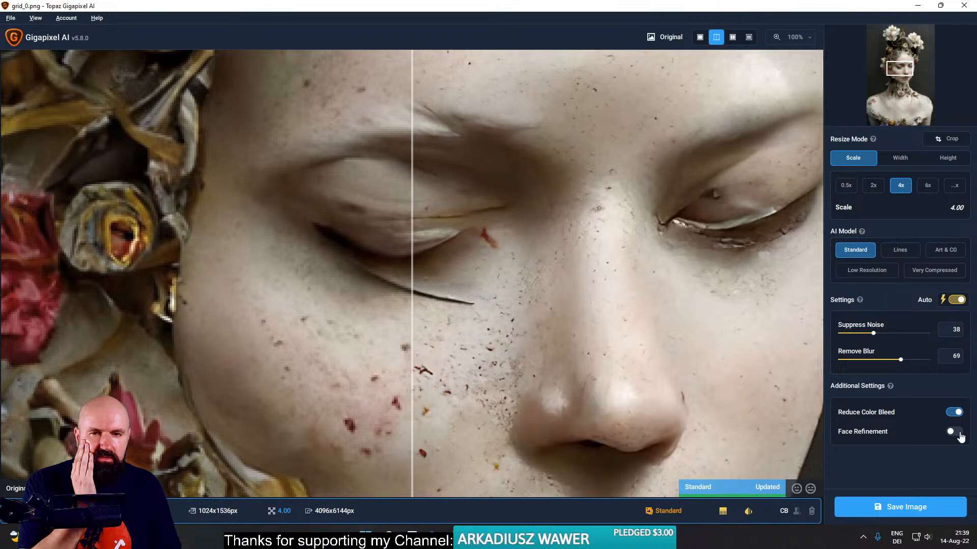
click(960, 434)
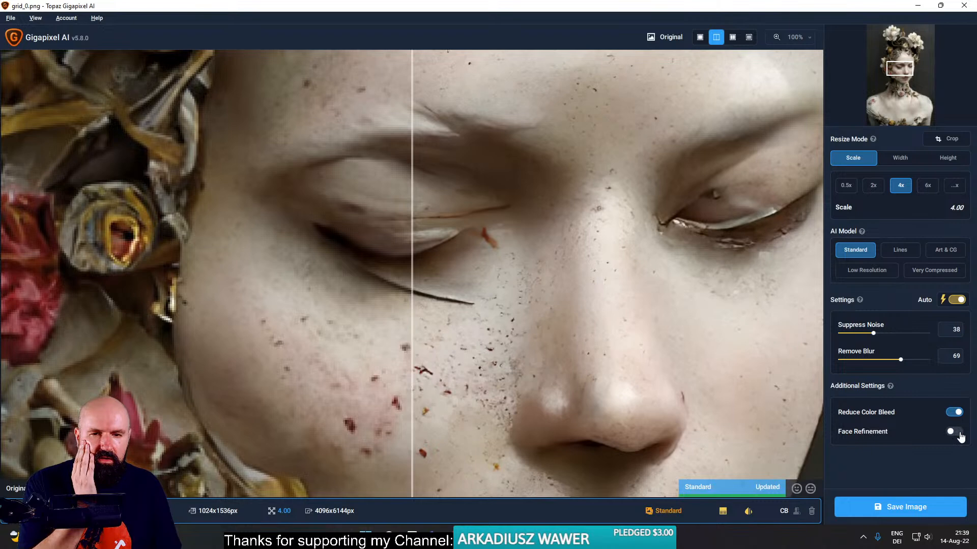
click(960, 434)
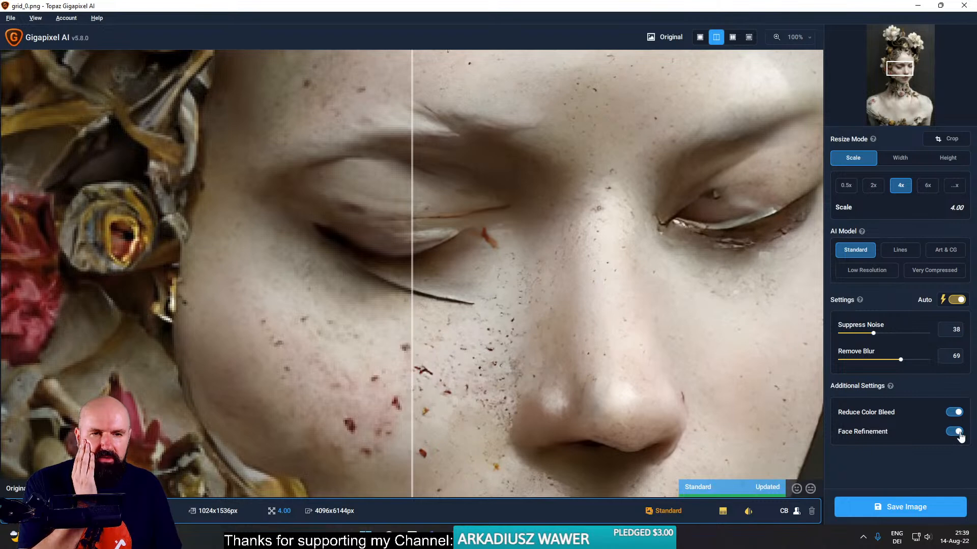
click(960, 434)
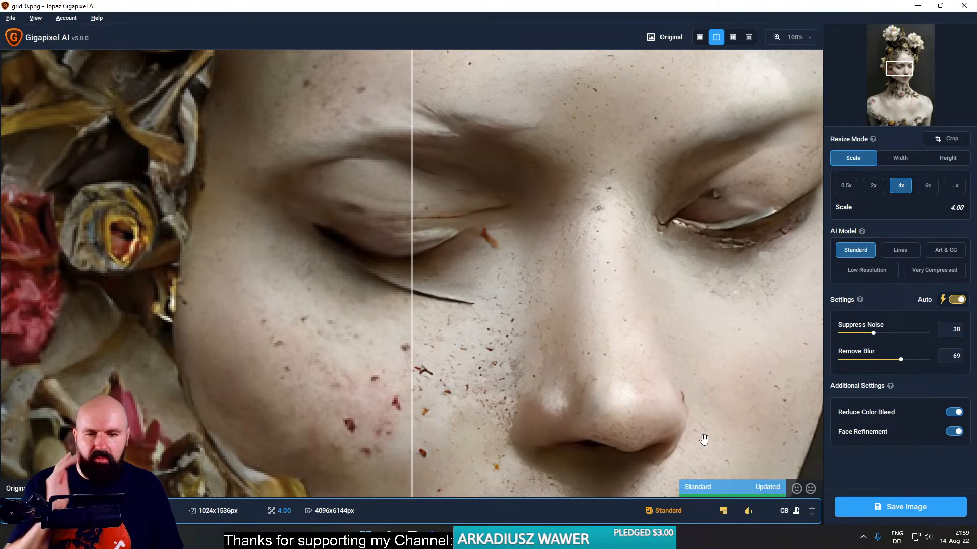
- Reread the live chat tip about Gigapixel, and switch back to the Midjourney Bot conversation
mouse_move(455, 538)
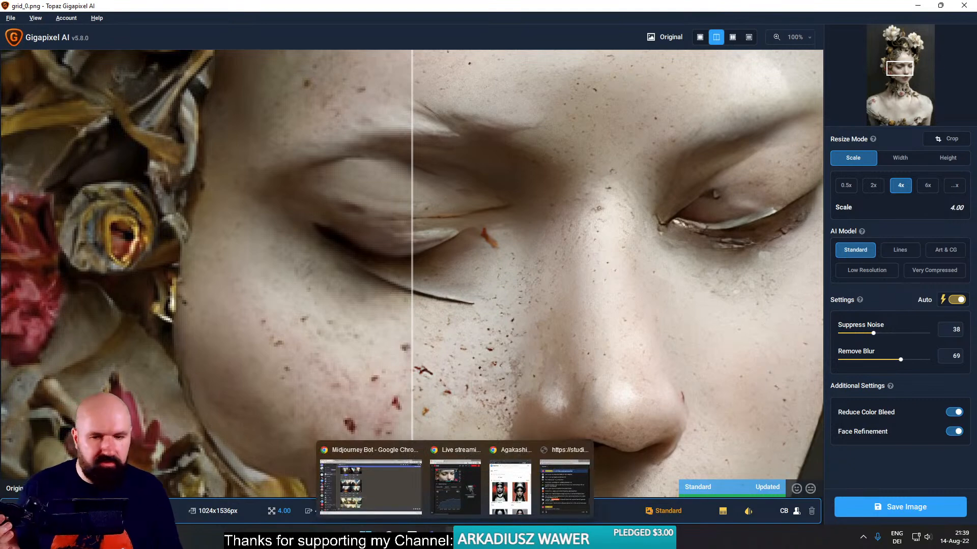
click(554, 492)
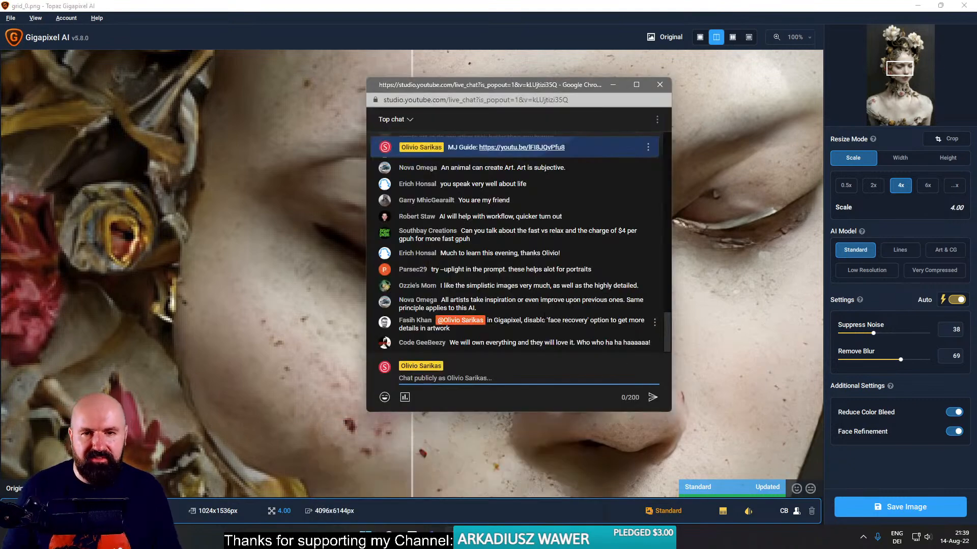
mouse_move(454, 537)
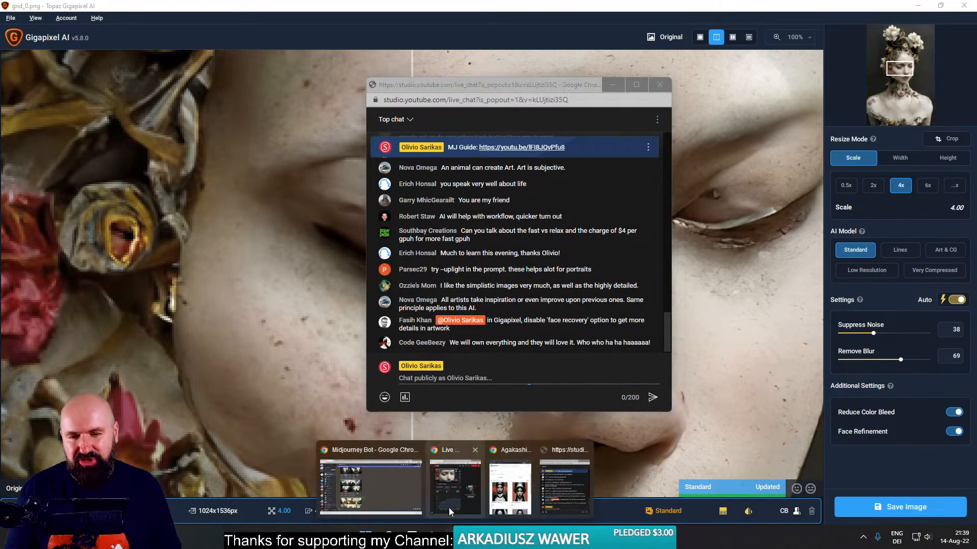
click(450, 514)
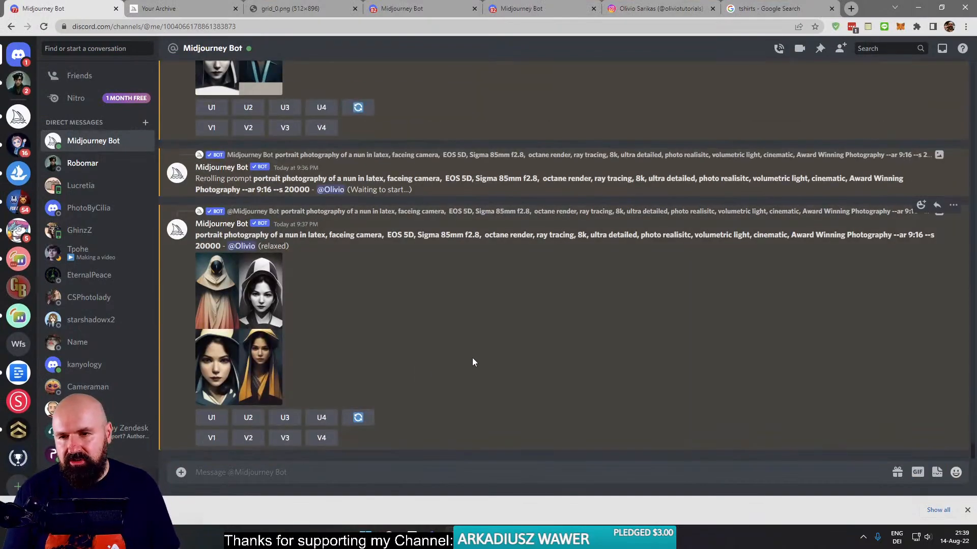
- Enlarge the 9:37 PM nun reroll grid and the preceding 9:36 PM grid, closing each enlarged view
click(257, 334)
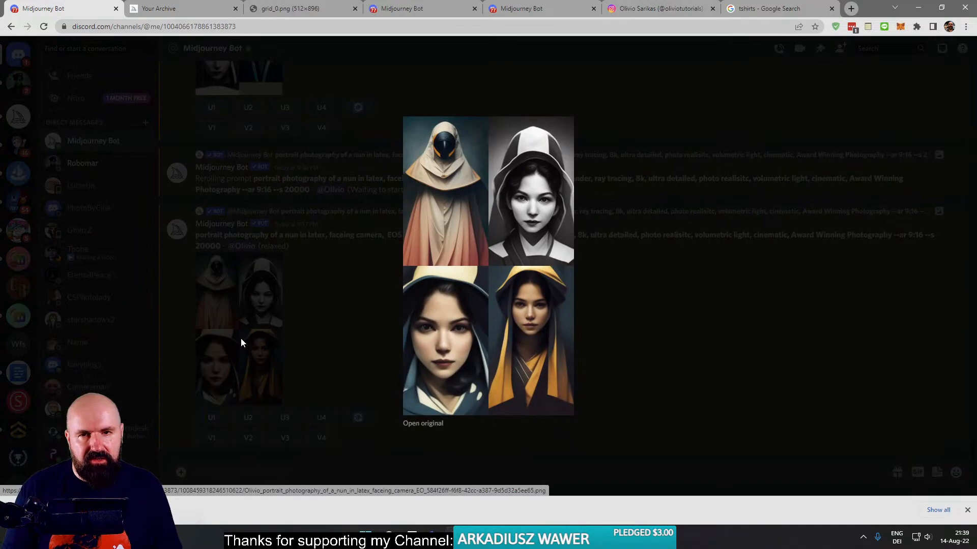
click(319, 346)
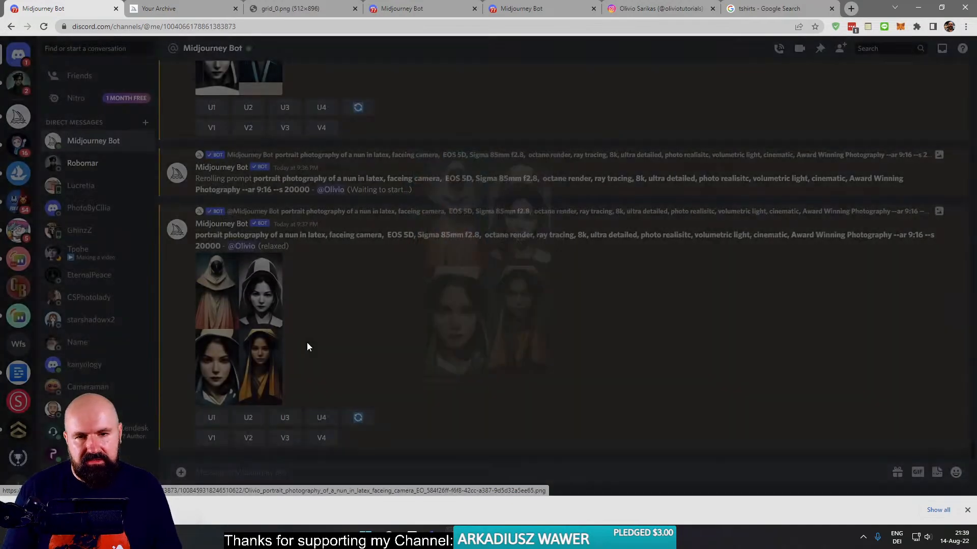
scroll(299, 304, up, 3)
scroll(298, 304, up, 3)
click(246, 295)
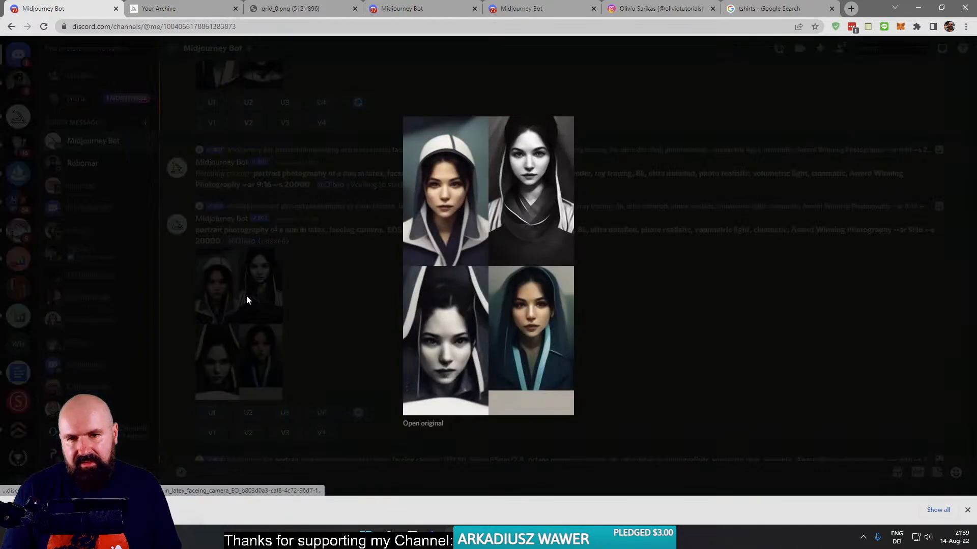
click(246, 295)
- Enlarge the 9:35 PM nun reroll grid to inspect its four portraits and close the enlarged view
right_click(251, 329)
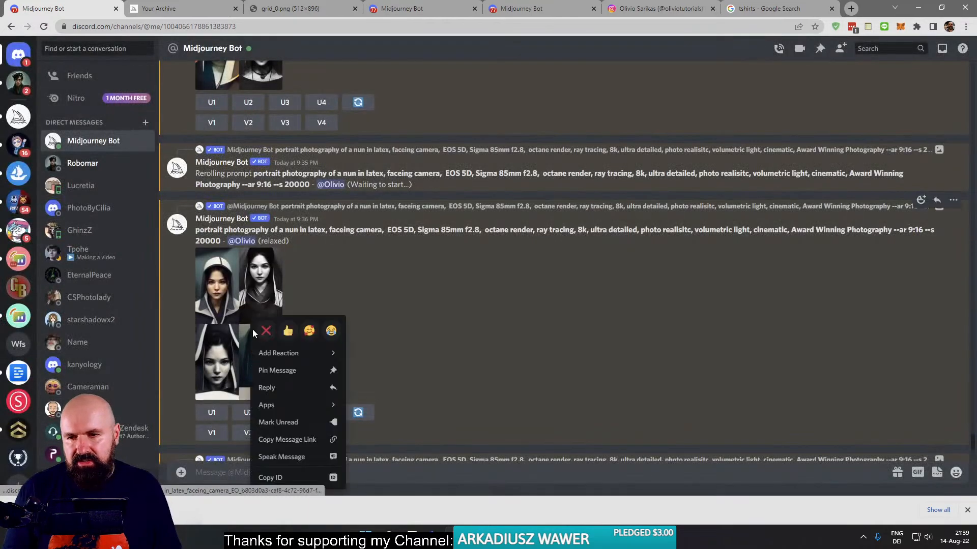
click(260, 340)
click(263, 331)
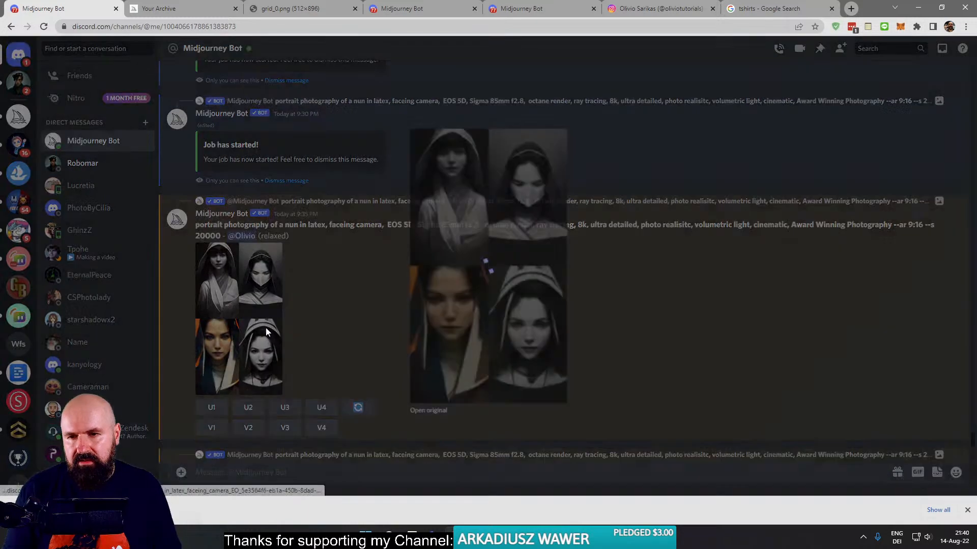
click(252, 327)
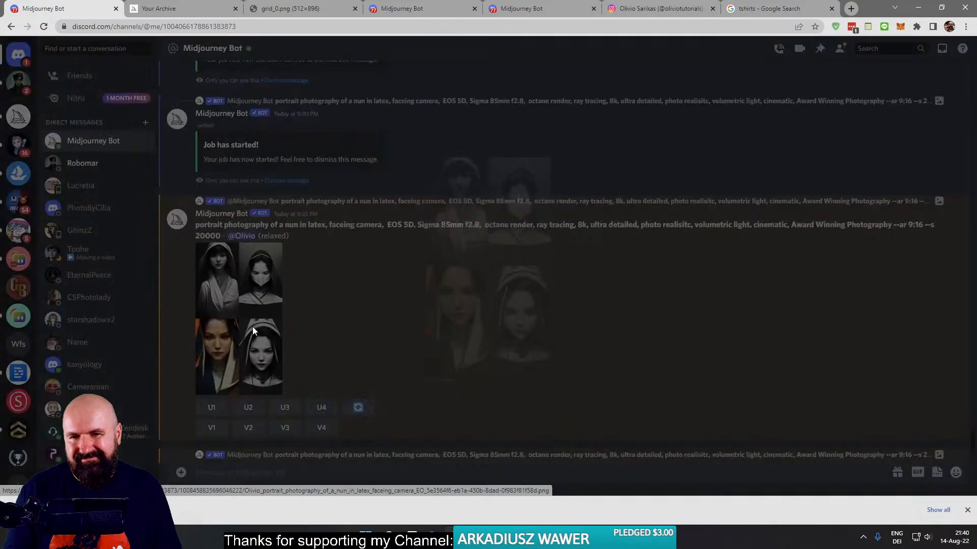
right_click(258, 308)
click(270, 320)
- Compare the original 9:17 PM nun grid with the newest 9:37 PM reroll in the conversation
scroll(266, 336, up, 10)
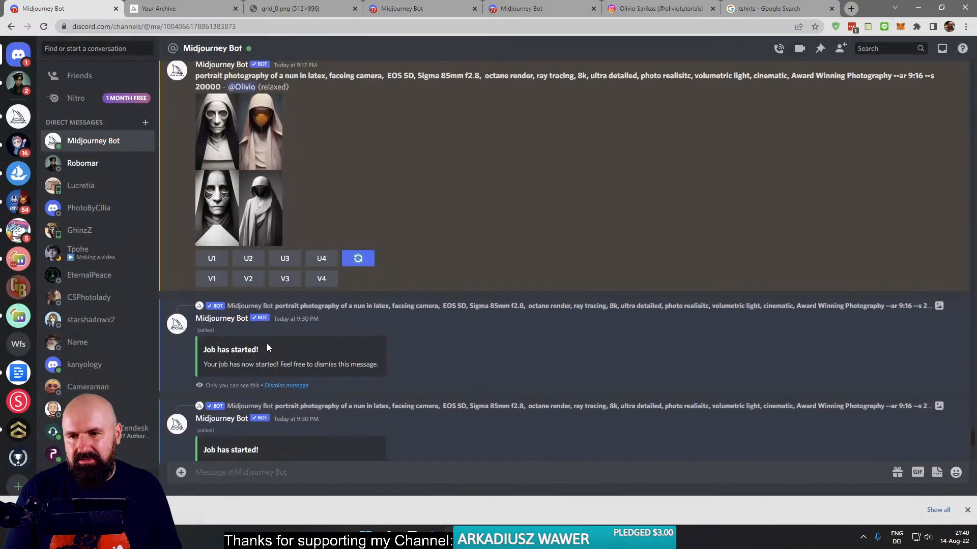
scroll(248, 339, down, 5)
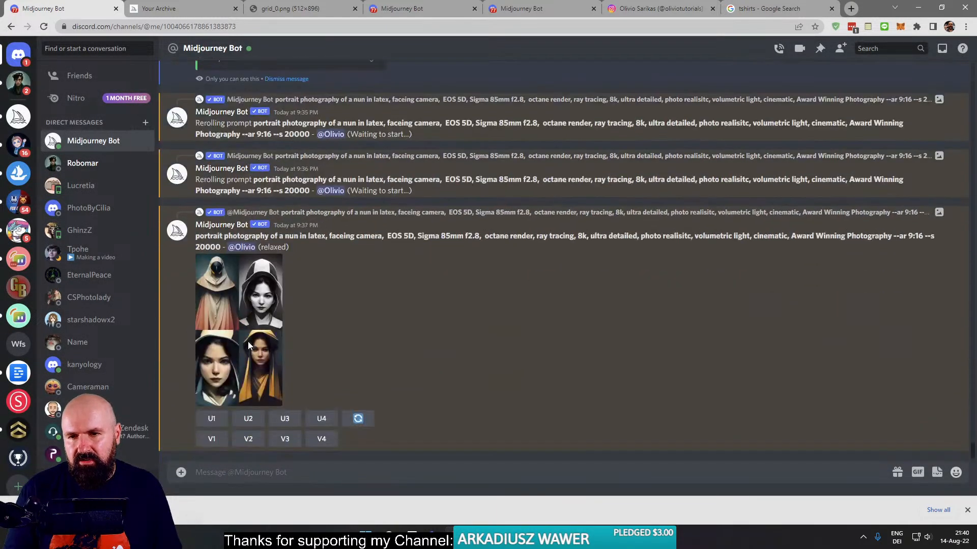
click(285, 284)
click(284, 298)
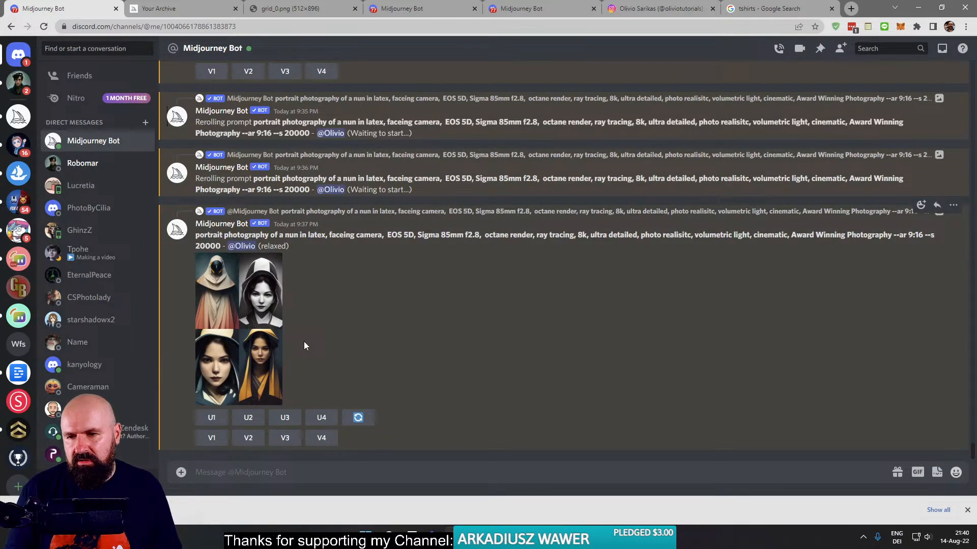
scroll(304, 344, up, 8)
scroll(304, 344, down, 6)
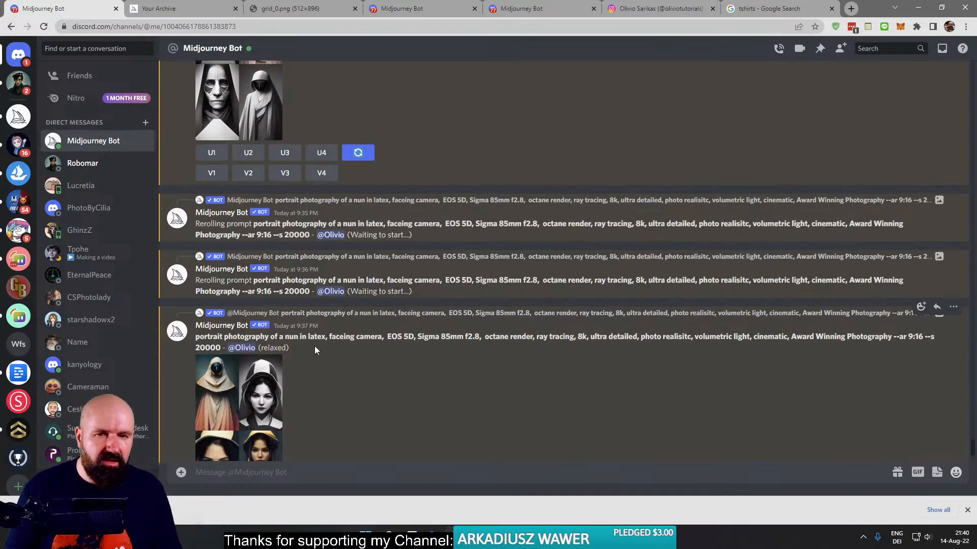
scroll(315, 349, down, 2)
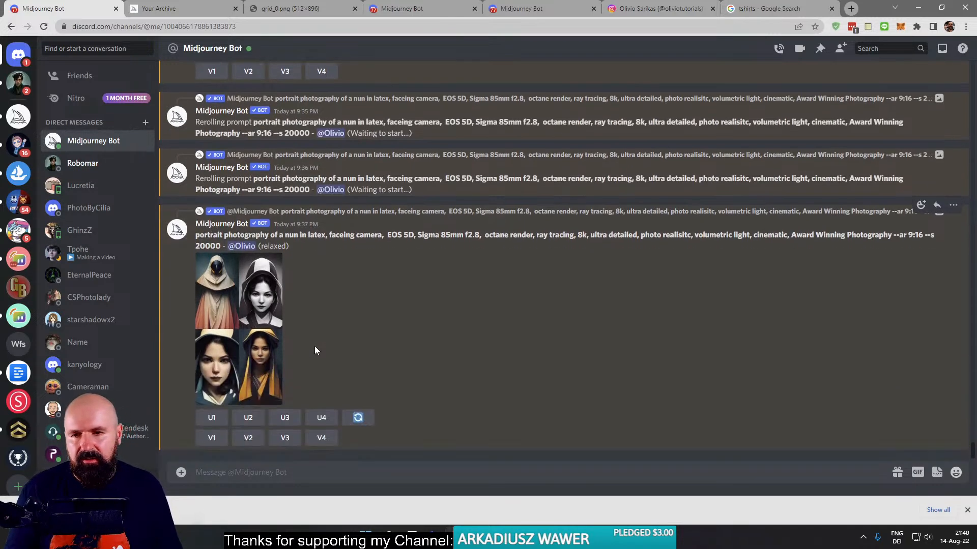
- Return to the archive, close the open wall grid, and view the white-veiled holy woman portrait with the golden flower crown
click(183, 8)
click(870, 214)
scroll(792, 292, down, 7)
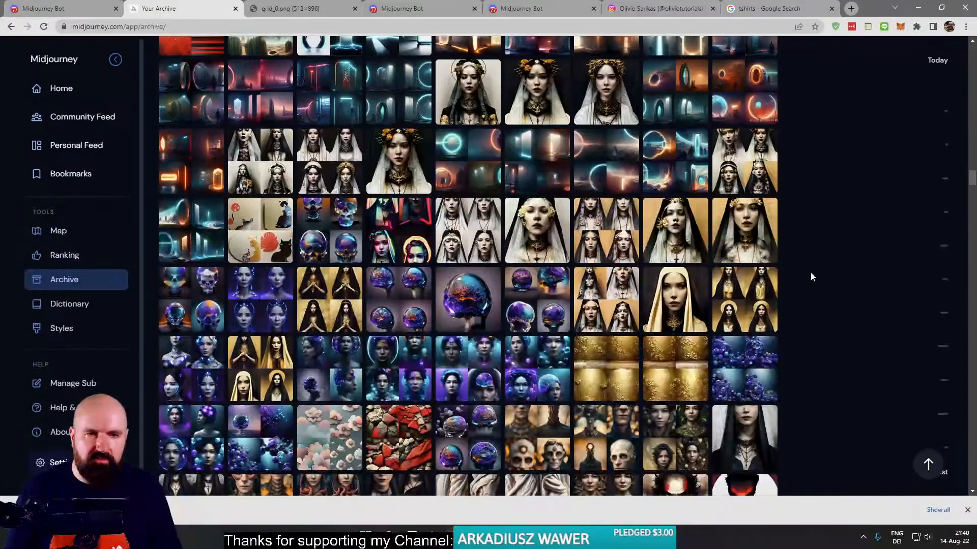
click(385, 164)
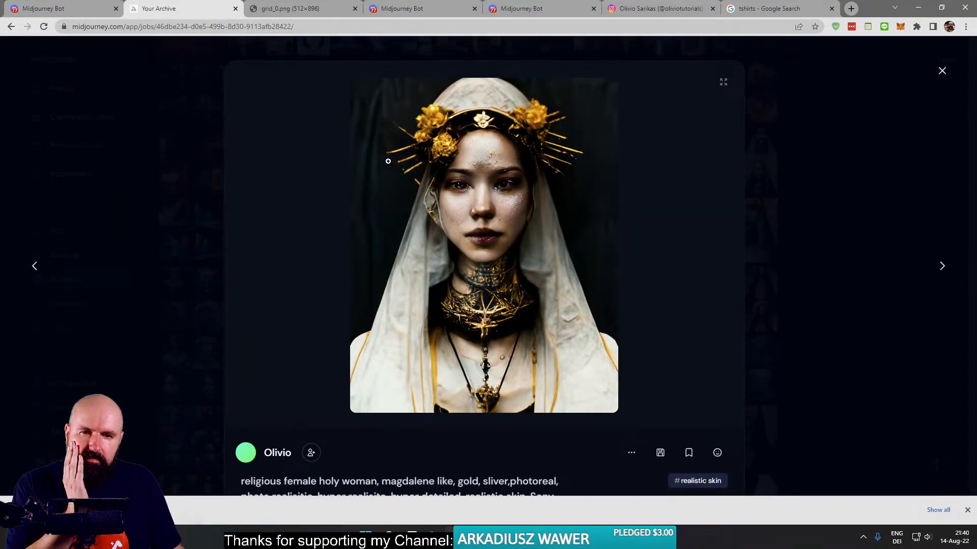
click(822, 170)
- View the black-veiled holy woman portrait with gold flowers and open its full-size image in a new browser tab
click(597, 242)
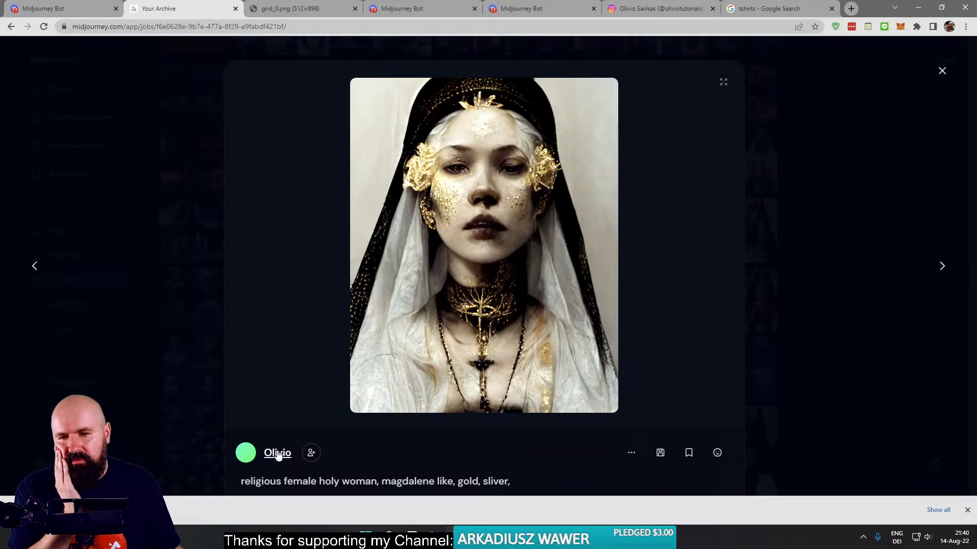
click(407, 360)
right_click(464, 288)
click(488, 297)
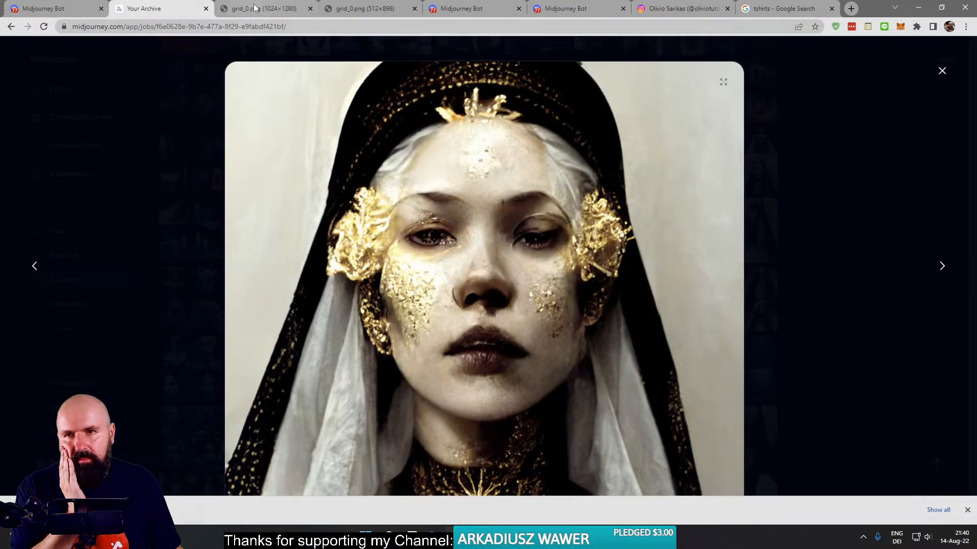
click(262, 9)
- Save the full-size portrait as a PNG in the 2022-08-14 live stream photo folder
right_click(368, 135)
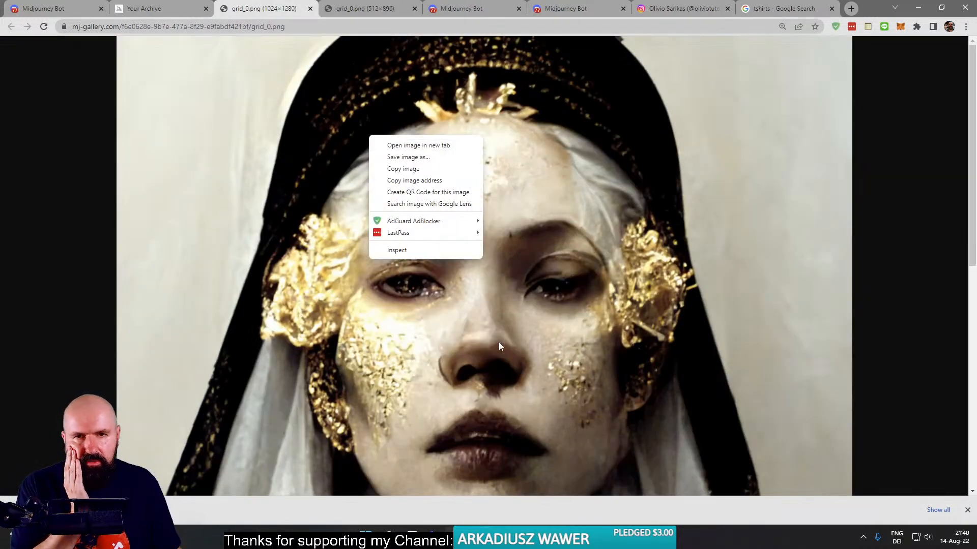
click(490, 339)
click(485, 335)
right_click(453, 226)
click(482, 247)
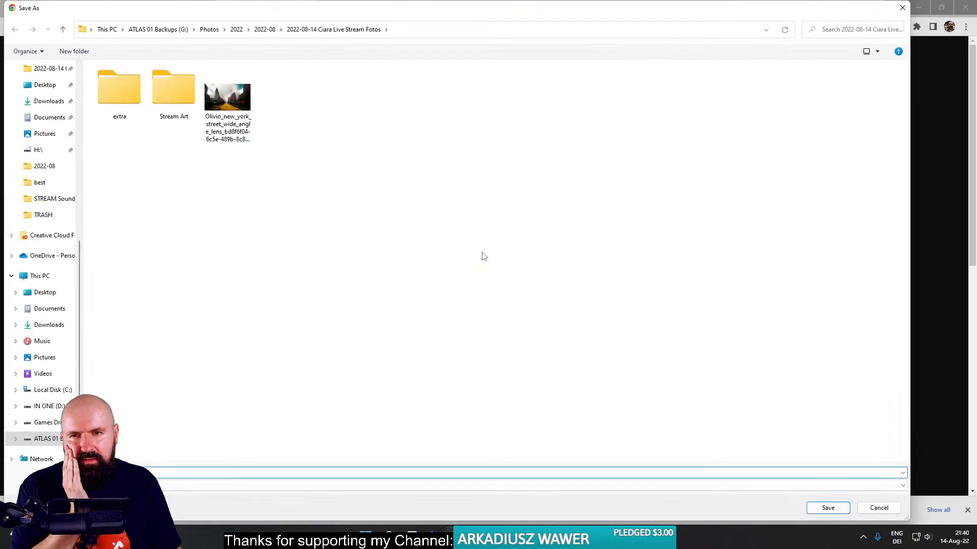
click(827, 508)
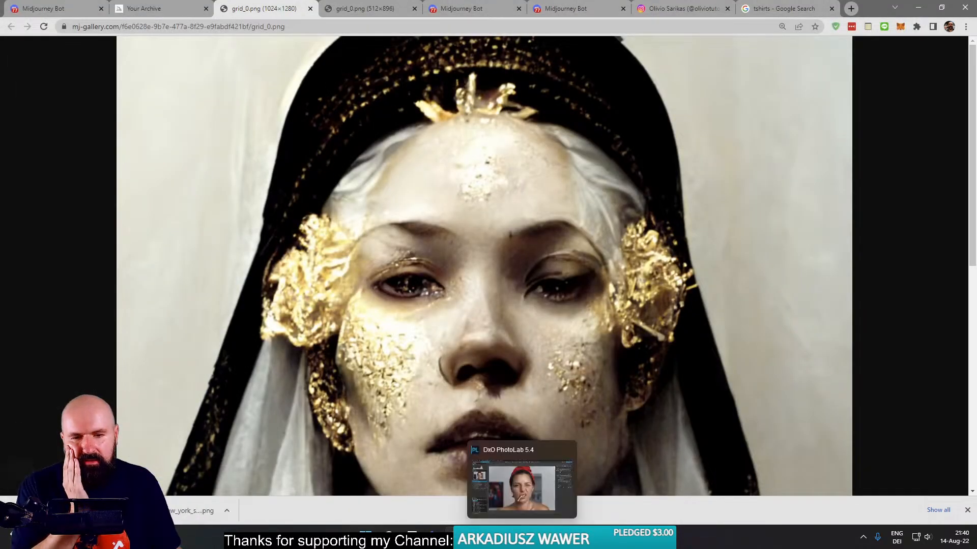
- Switch to Gigapixel AI and remove the loaded flower-crowned portrait without saving its changes
key(alt+Tab)
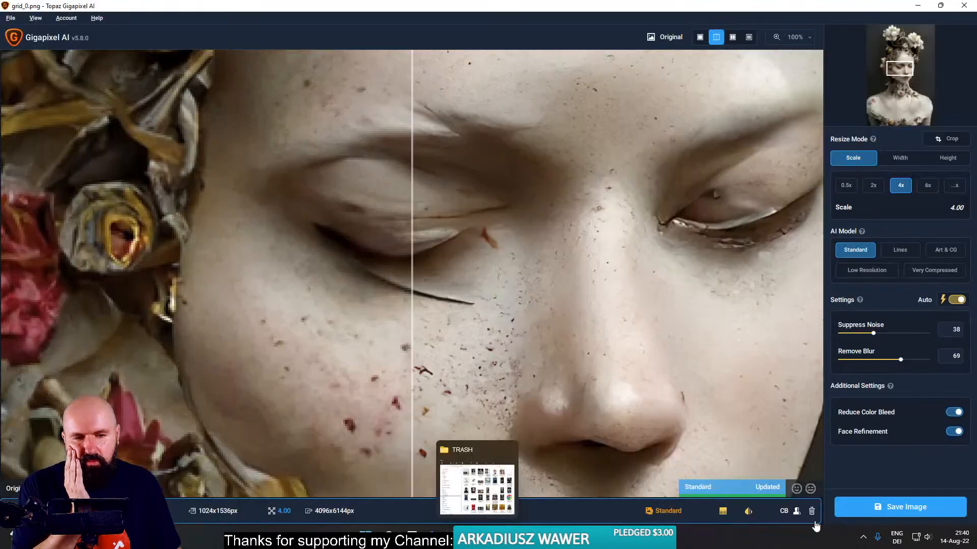
click(810, 511)
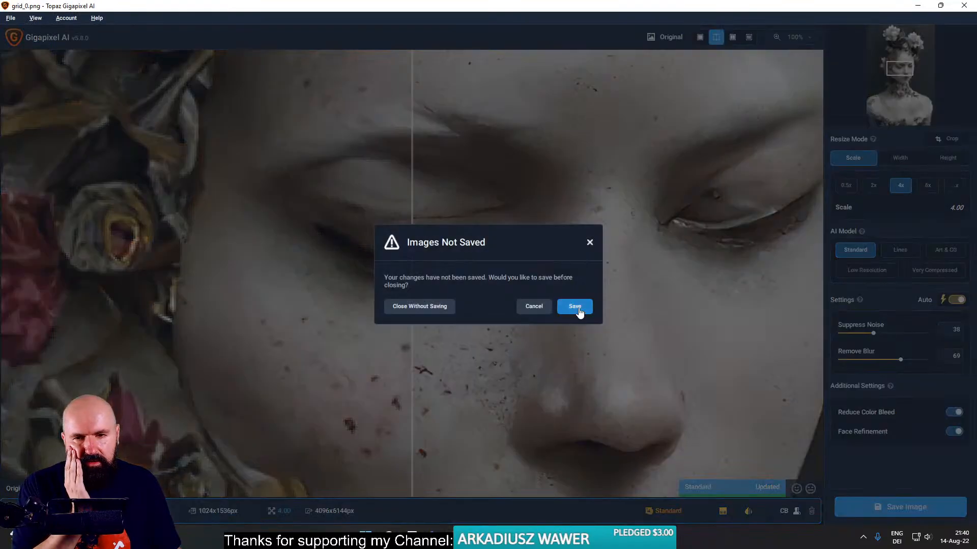
click(437, 306)
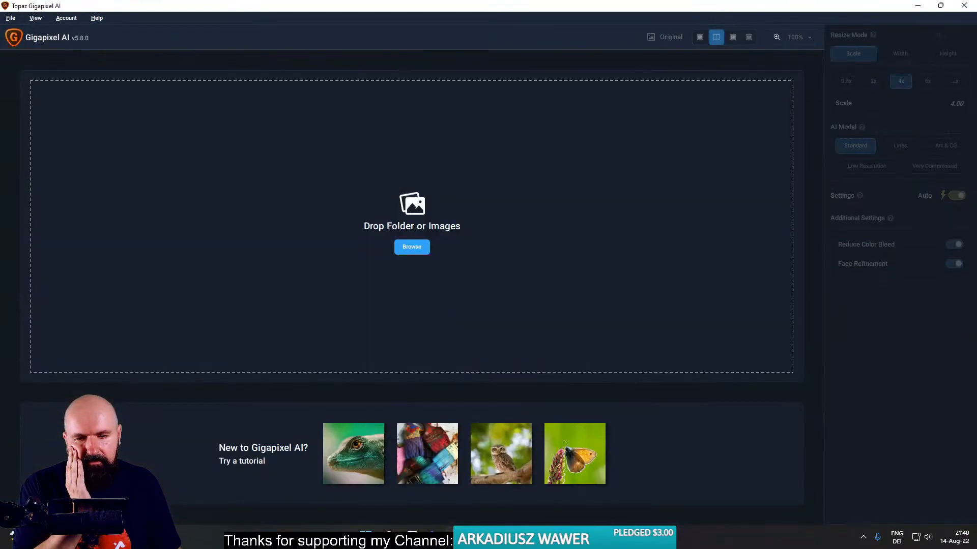
- Load grid_0.png from the 2022-08-14 live stream photo folder into Gigapixel AI and compare the split preview around the mouth and eyes
click(565, 538)
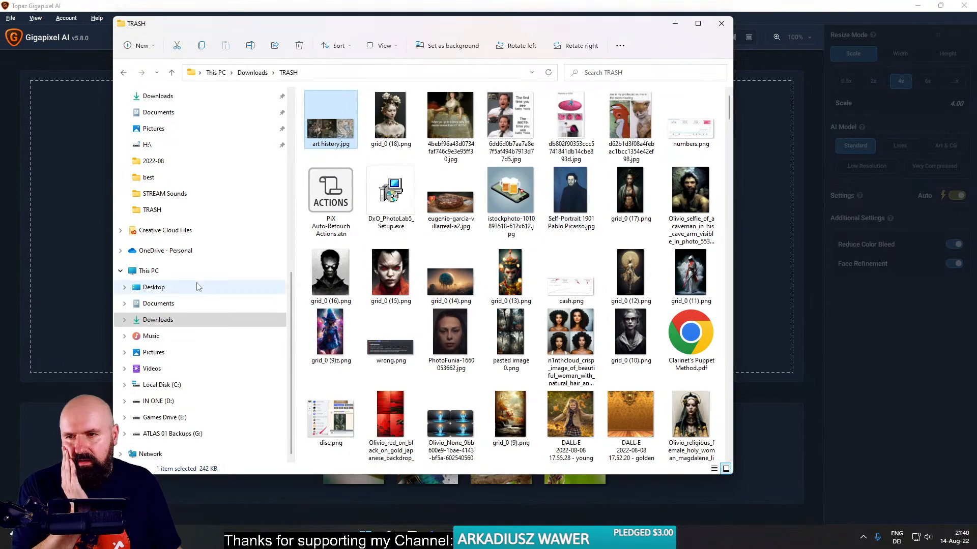
scroll(208, 244, up, 1)
scroll(204, 224, up, 1)
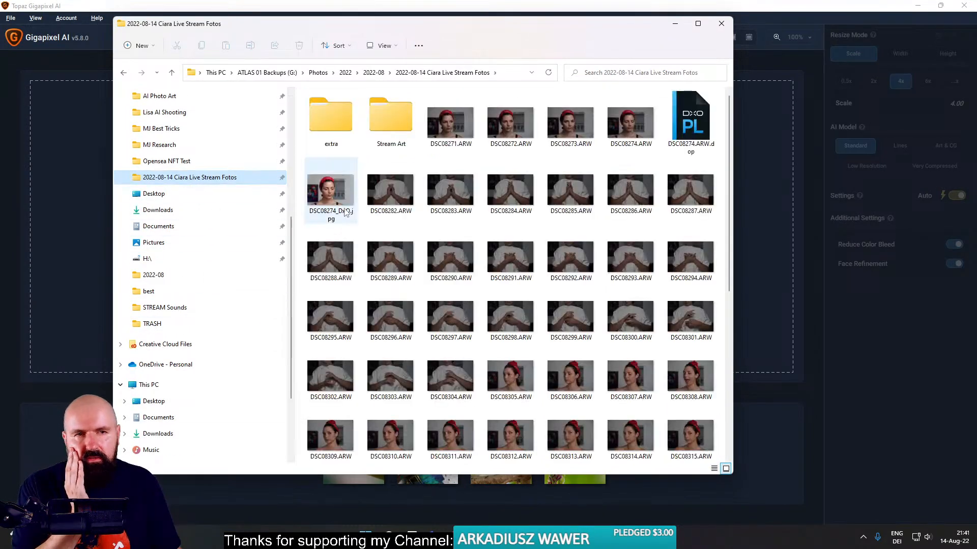
scroll(590, 219, down, 5)
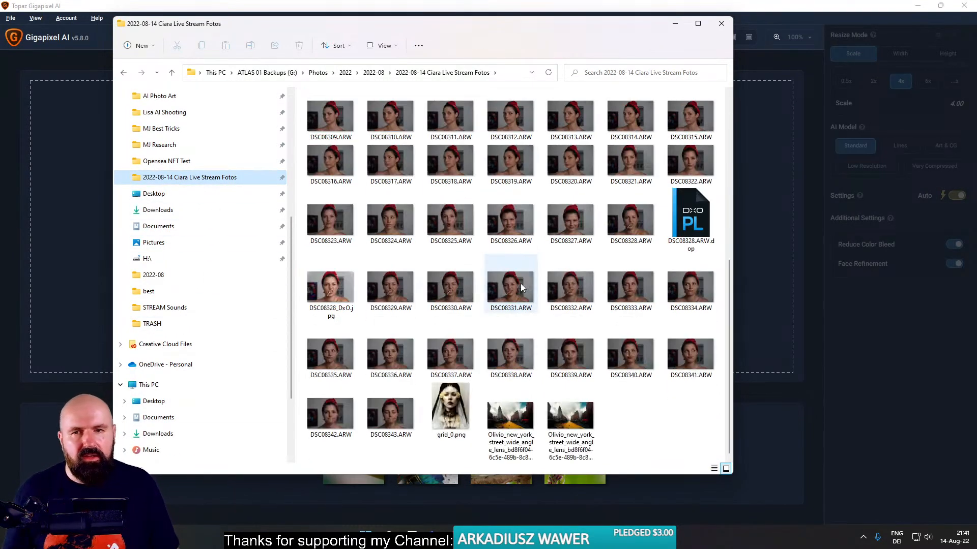
drag(450, 409, 758, 245)
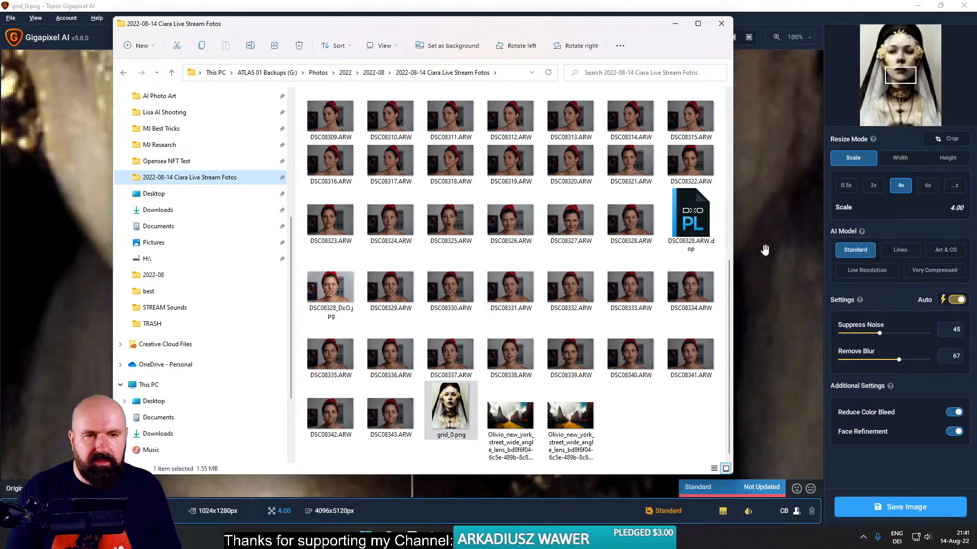
click(738, 245)
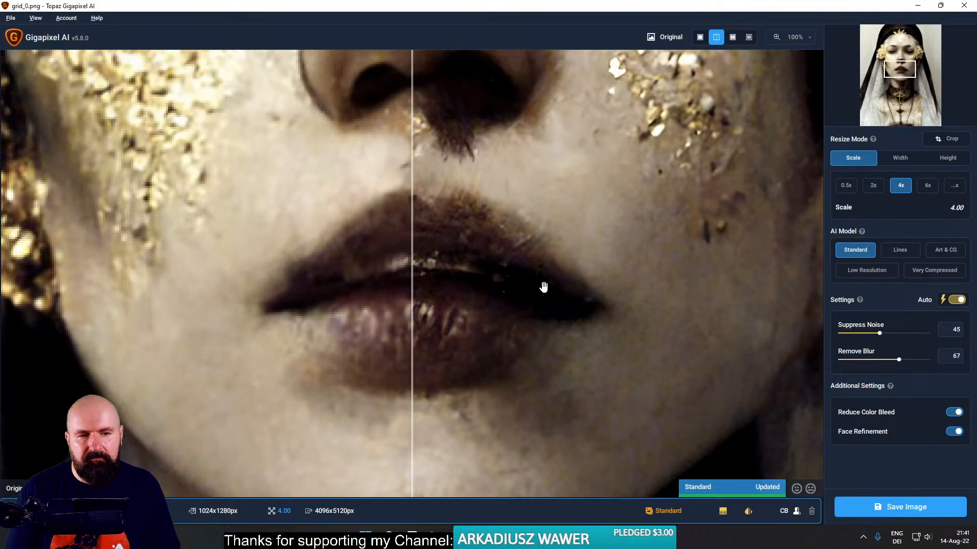
drag(549, 105, 559, 411)
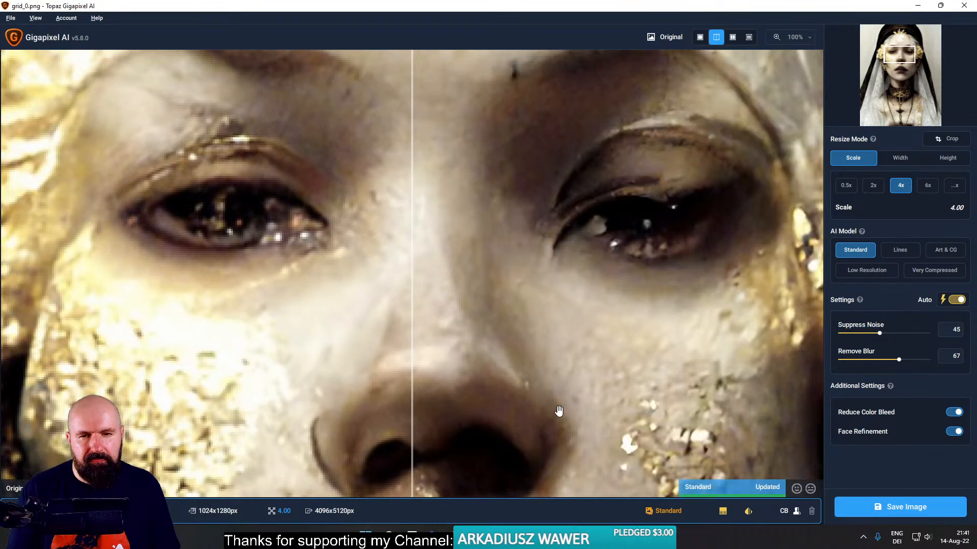
- Return to Chrome, close the 1024×1280 grid_0.png tab, and close the enlarged portrait in the archive
click(454, 538)
click(398, 477)
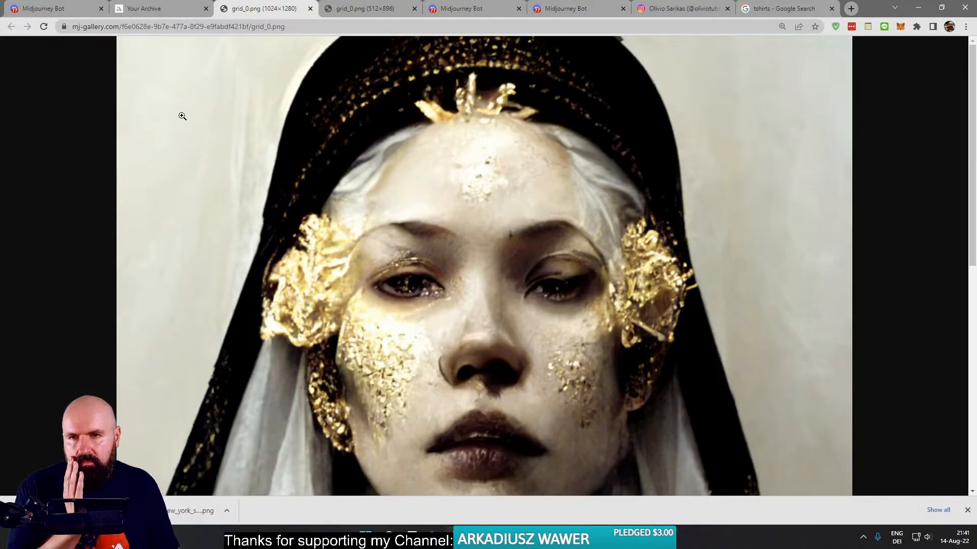
click(310, 8)
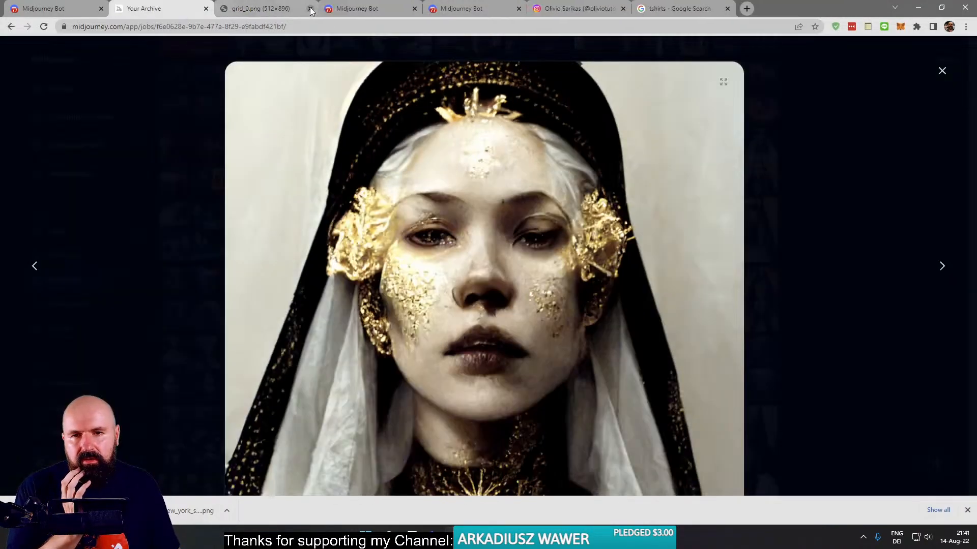
click(199, 159)
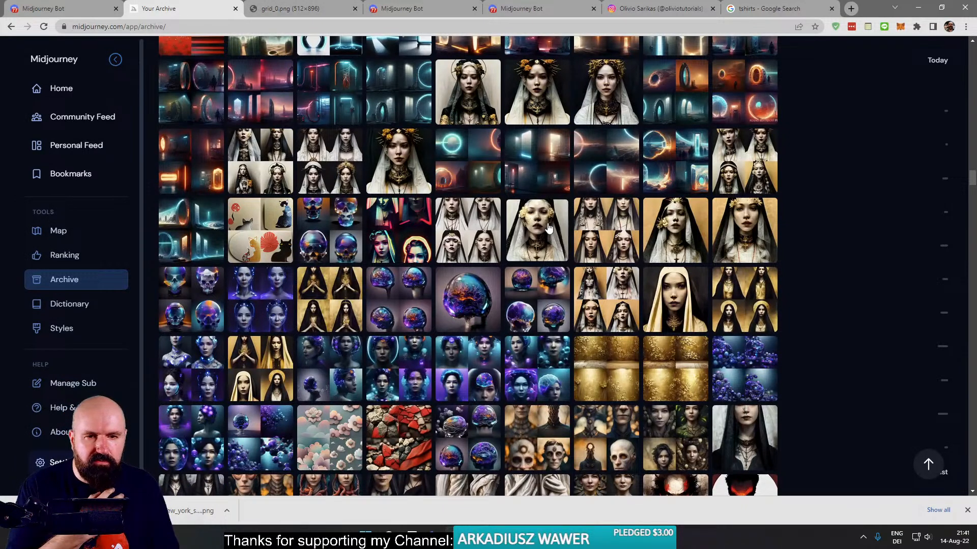
- View the four-image holy woman grid with the orange backgrounds in the archive and open its job in Discord
click(599, 314)
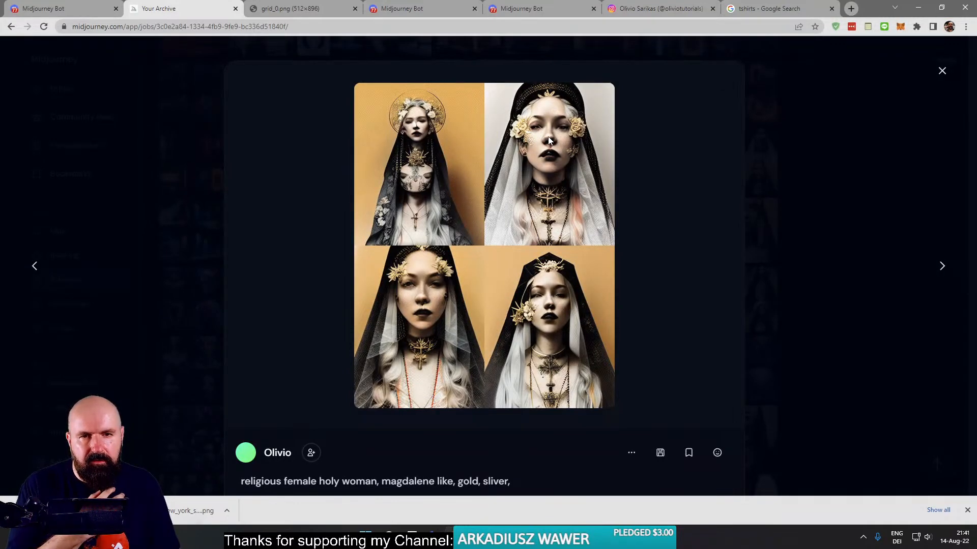
click(631, 453)
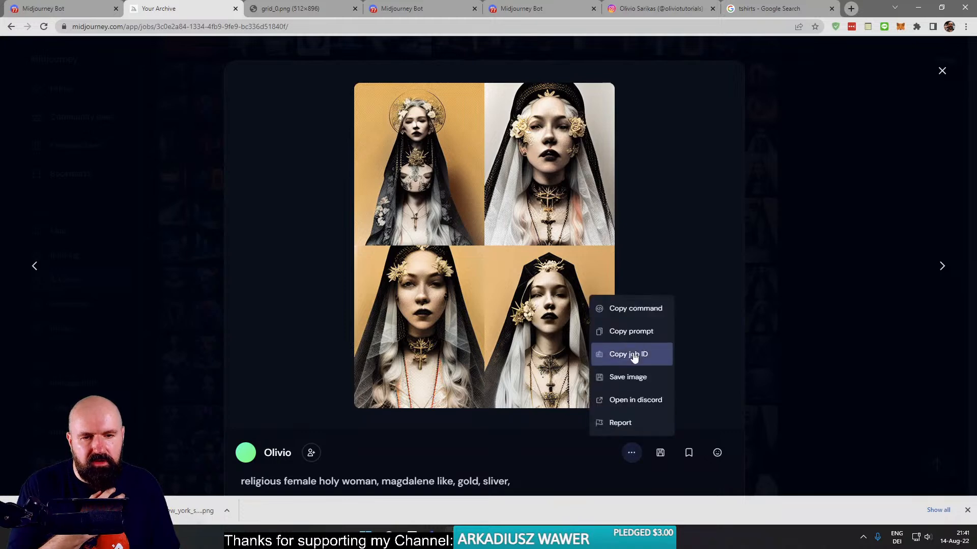
click(637, 400)
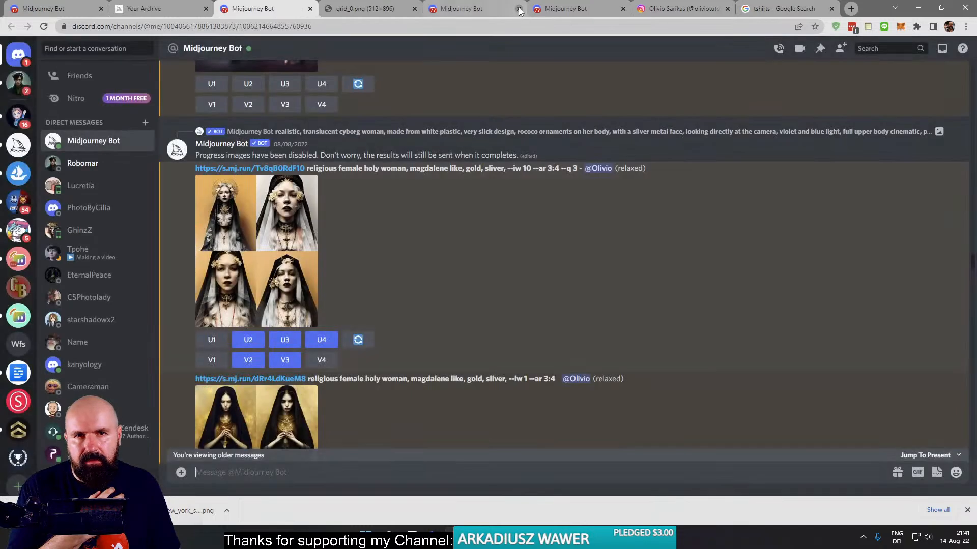
- Close the two older Midjourney Bot tabs, the Instagram and tshirts search tabs, and the 512×896 grid_0.png tab
click(519, 9)
click(519, 9)
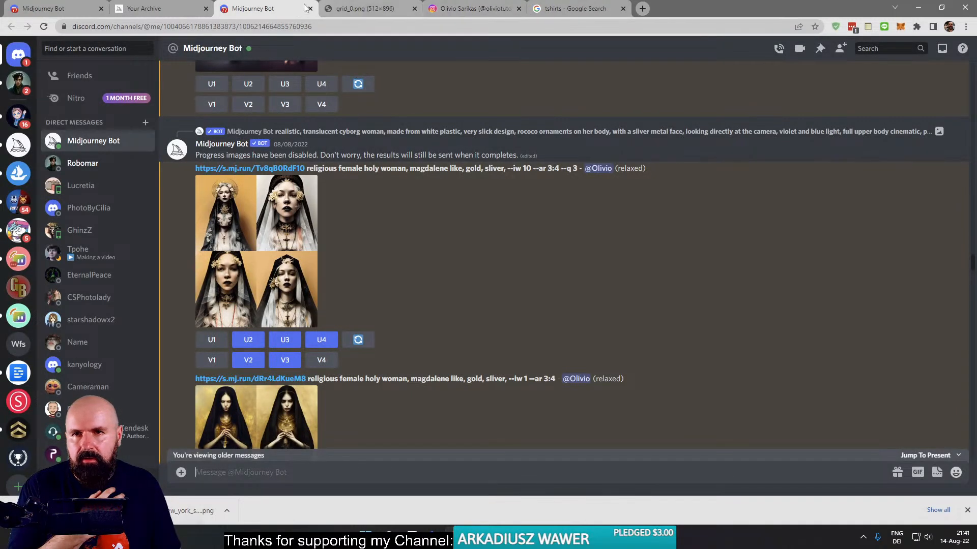
click(515, 10)
click(517, 10)
click(517, 9)
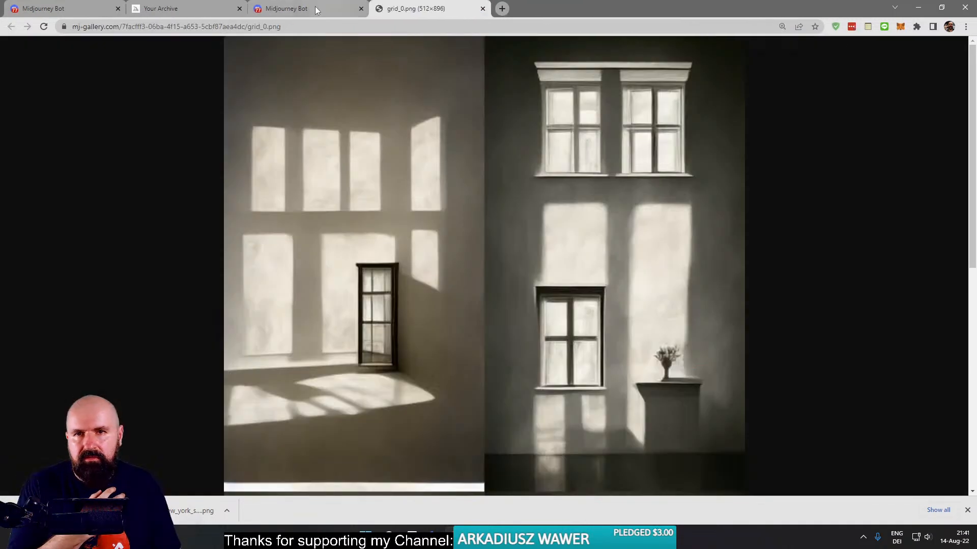
click(482, 9)
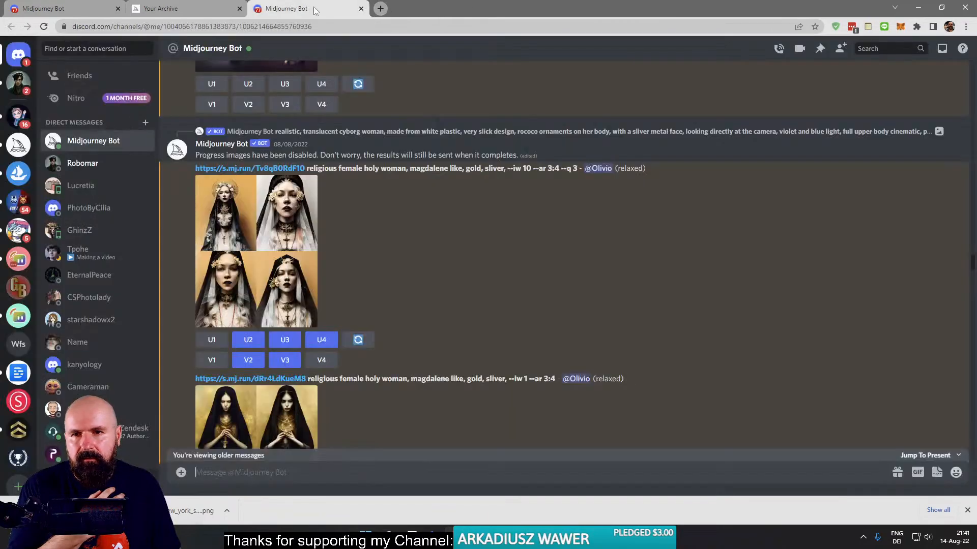
- Inspect the enlarged holy woman grid, upscale its second and third images, and go to the newest messages
click(282, 254)
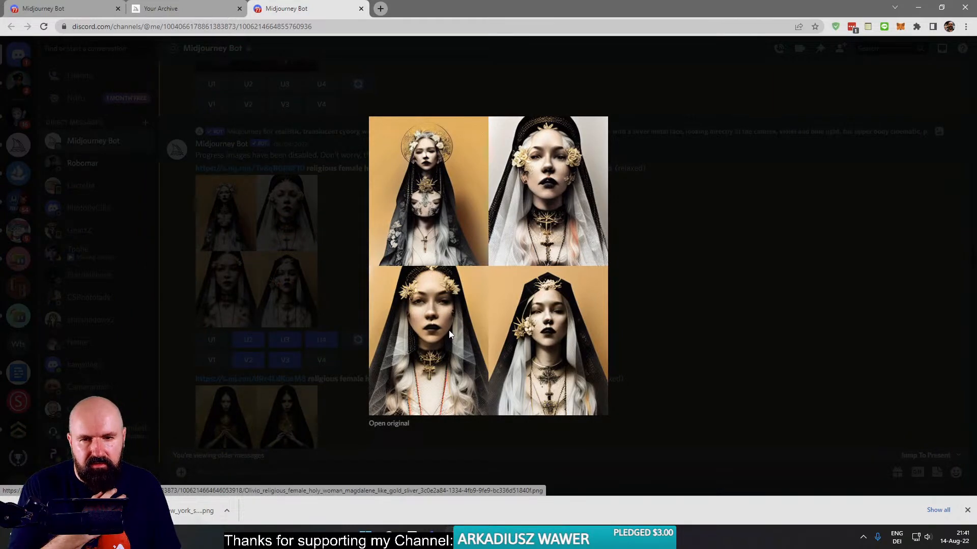
click(312, 268)
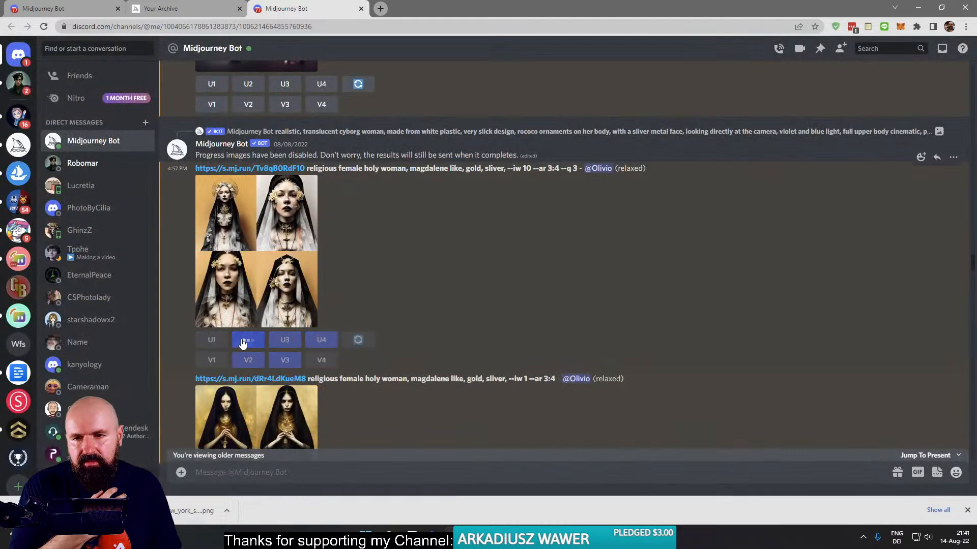
click(286, 341)
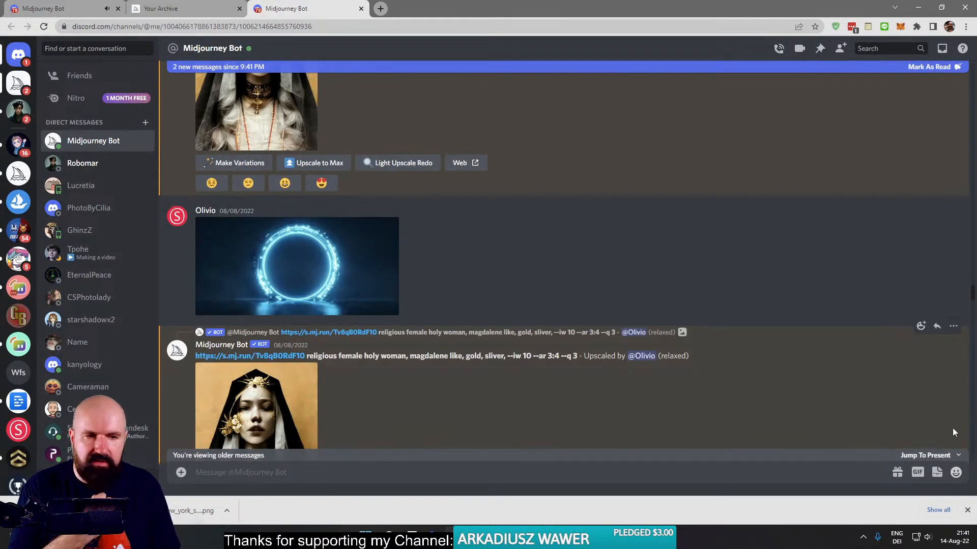
click(944, 463)
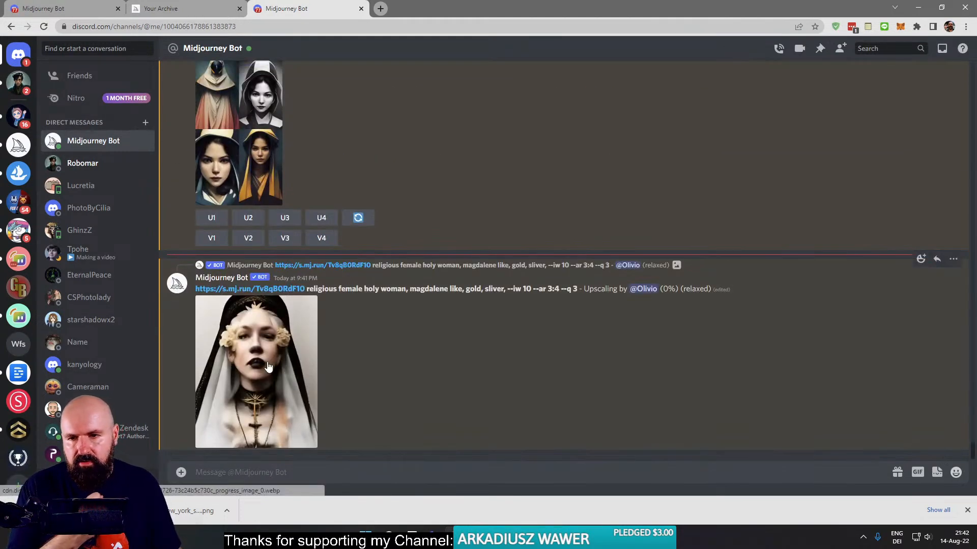
- Queue more rerolls of the 9:17 PM nun in latex grid and check the upscale's progress
scroll(468, 324, up, 10)
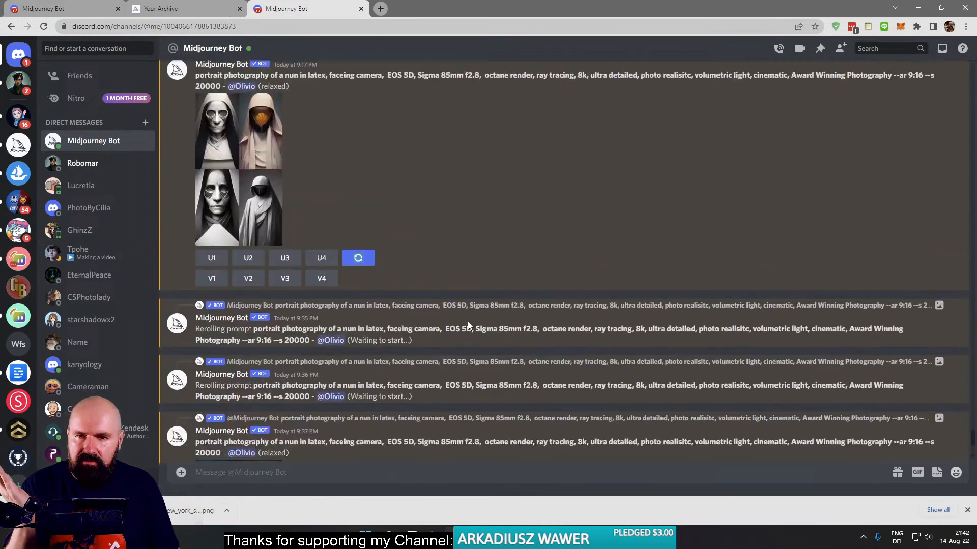
scroll(458, 356, up, 3)
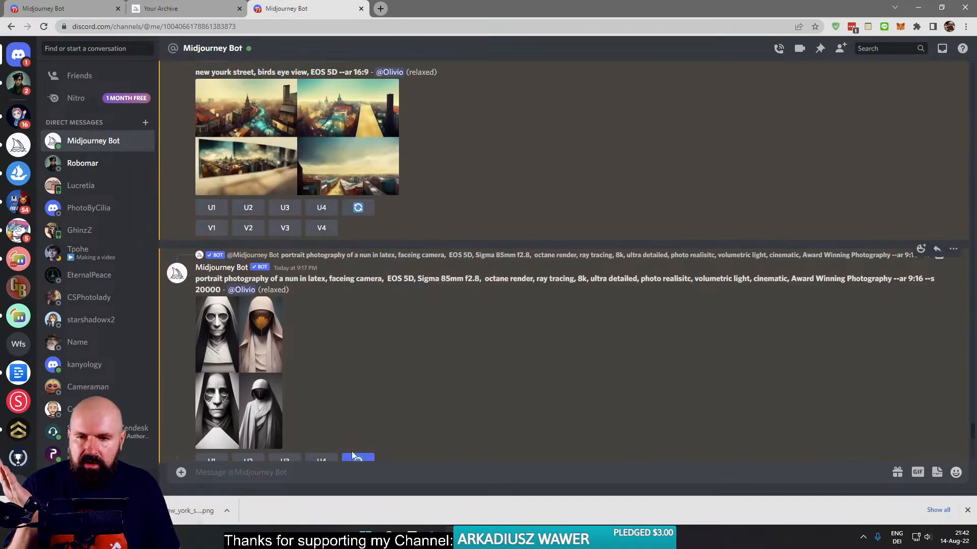
scroll(356, 407, down, 3)
click(358, 310)
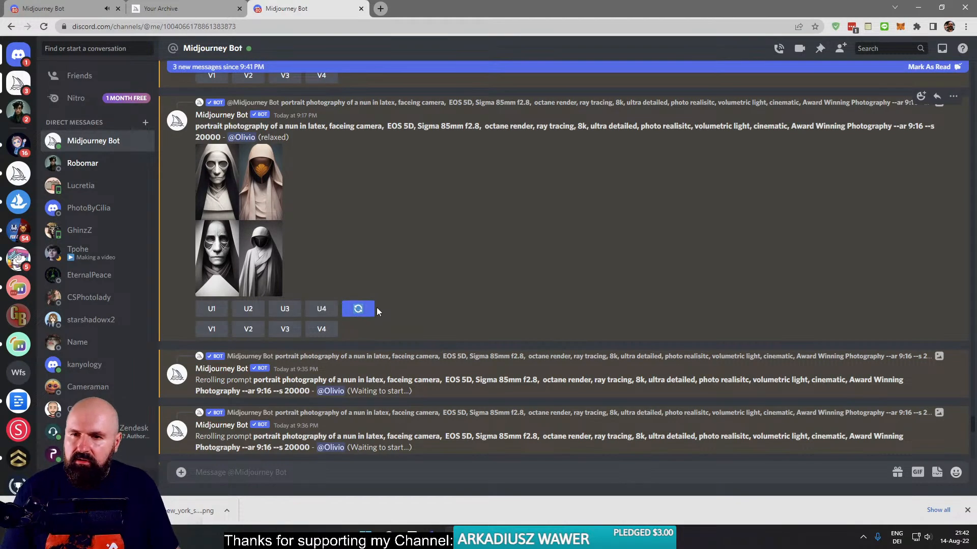
scroll(376, 308, down, 10)
scroll(376, 318, up, 6)
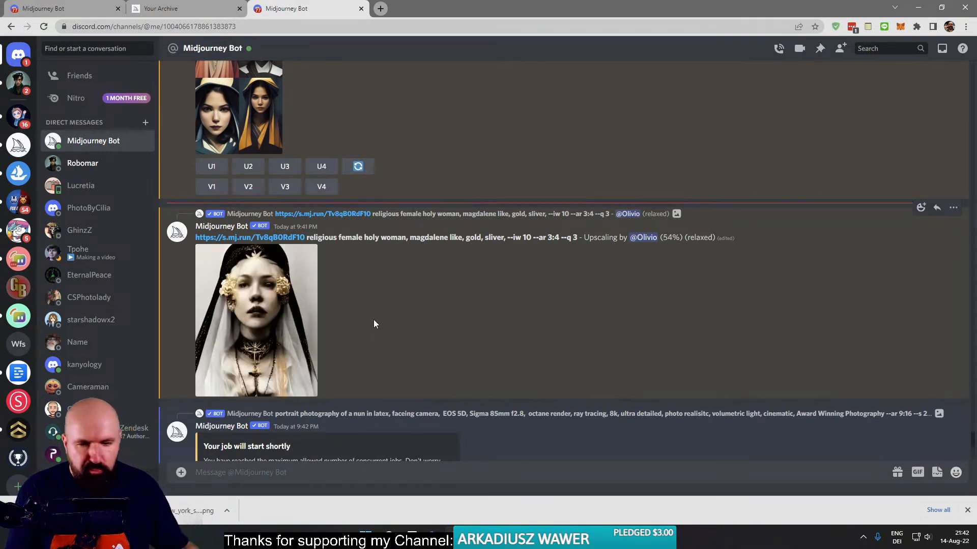
- Read the viewers' comments in the YouTube live chat window, then return to the Midjourney conversation to check the holy woman upscale
click(455, 538)
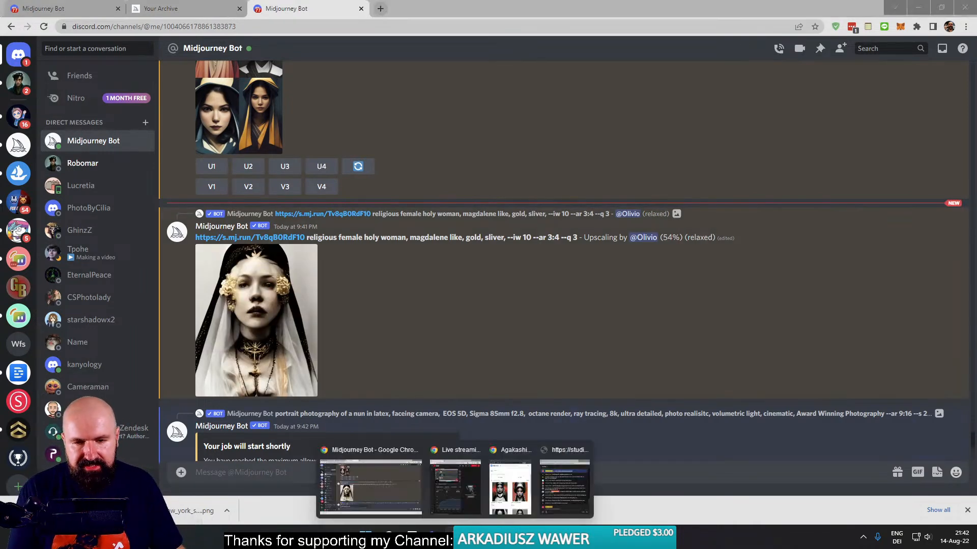
click(574, 489)
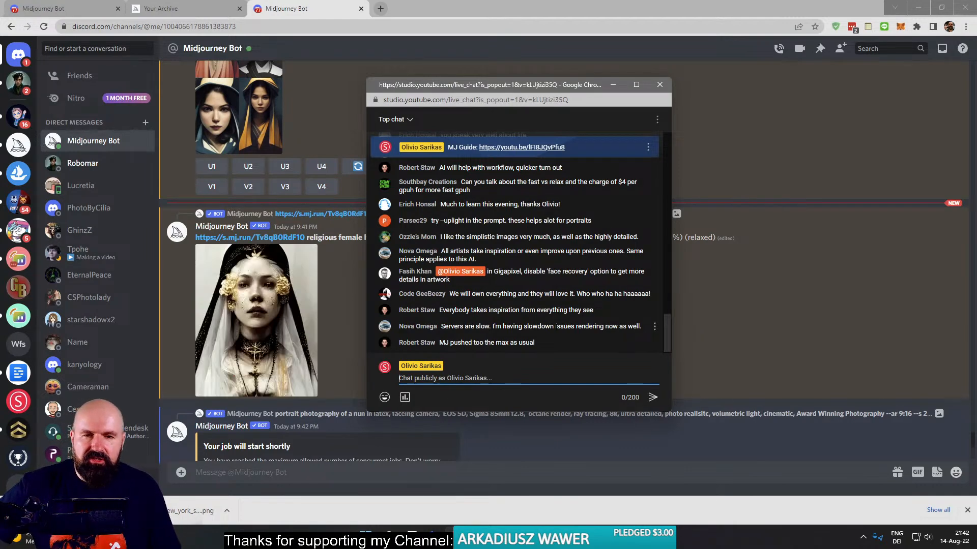
click(331, 321)
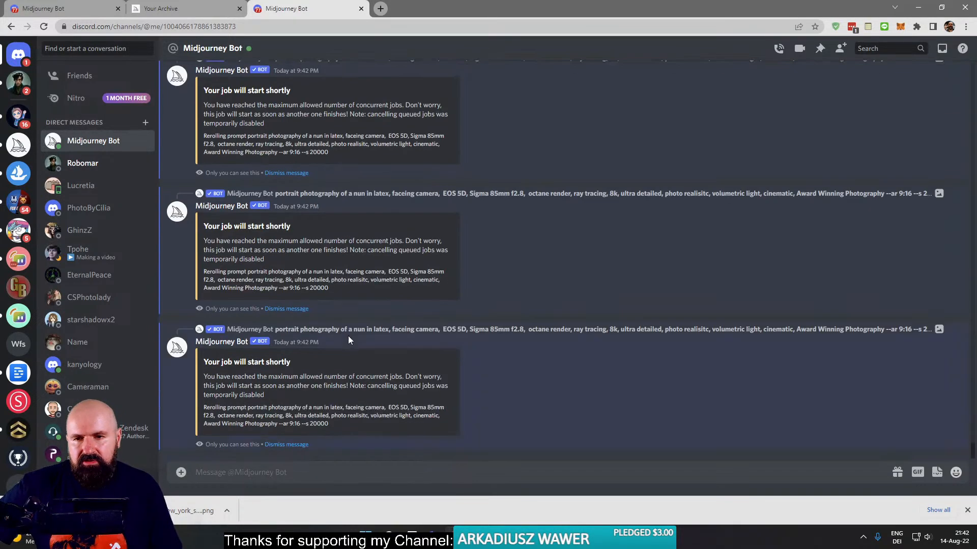
scroll(348, 337, up, 10)
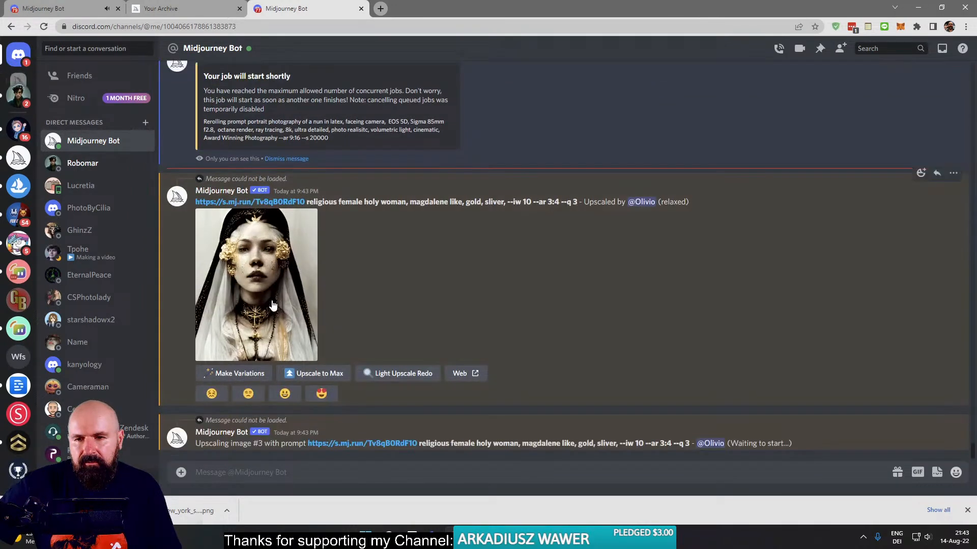
- Open the original of the 9:43 PM holy woman upscale, inspect its face and necklace at different magnifications, and close its tab
click(273, 304)
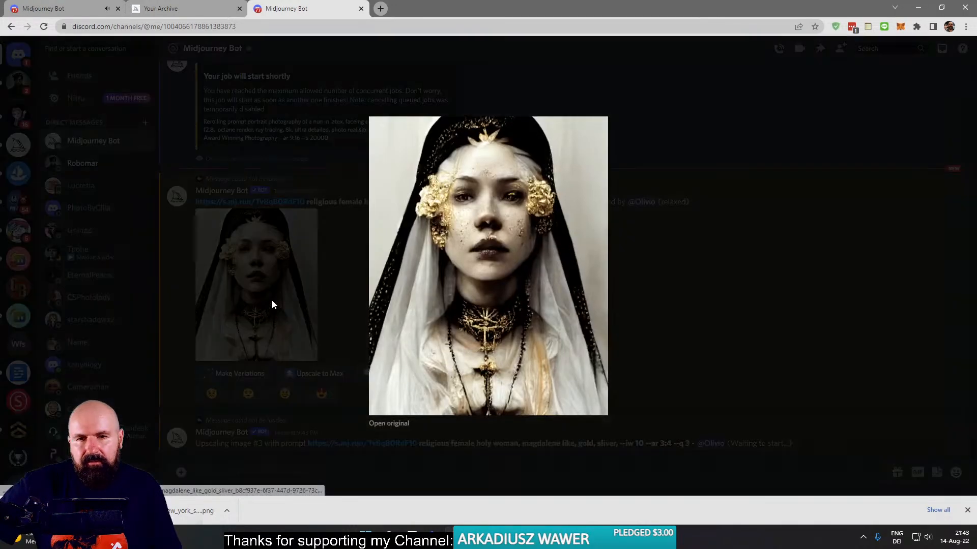
click(387, 423)
click(464, 253)
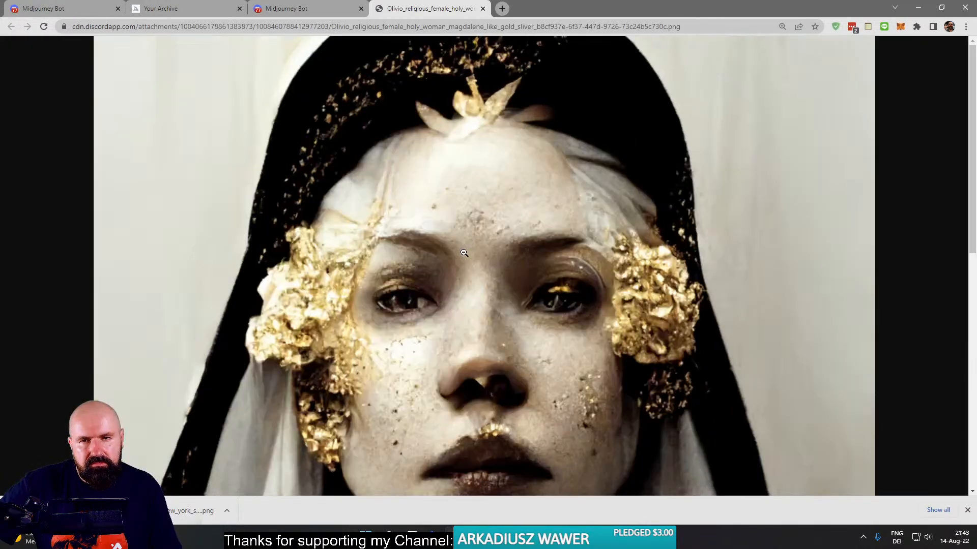
click(464, 252)
click(481, 318)
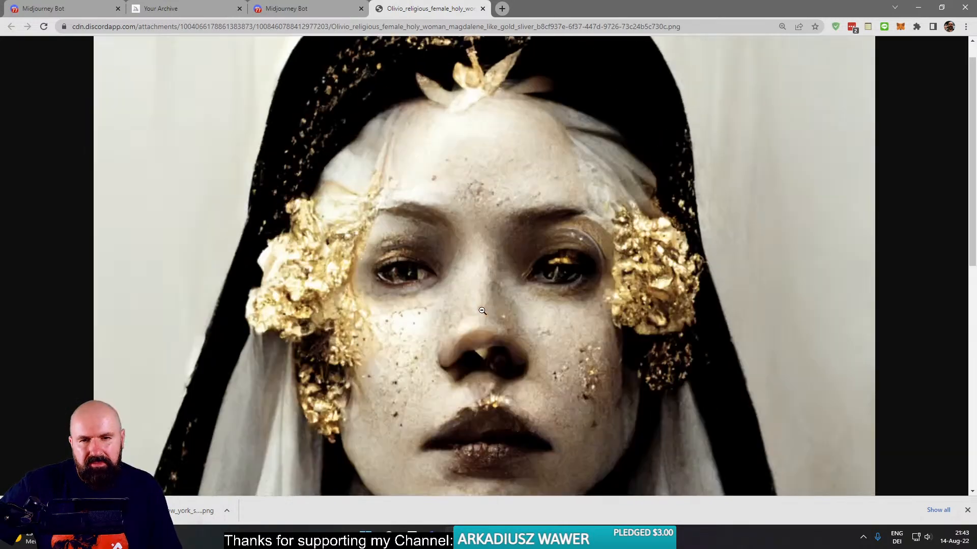
click(483, 332)
scroll(476, 344, down, 5)
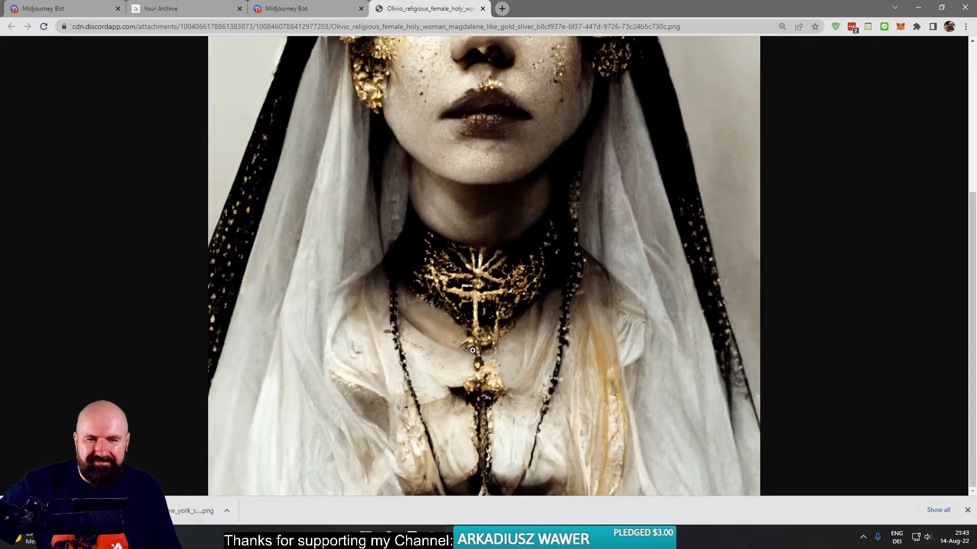
scroll(473, 351, up, 5)
click(477, 327)
click(476, 326)
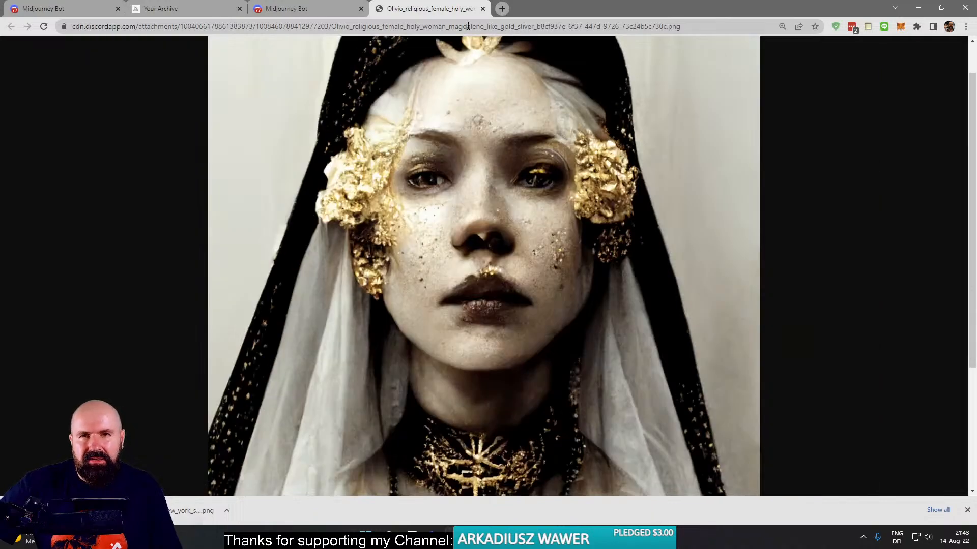
click(483, 9)
click(360, 117)
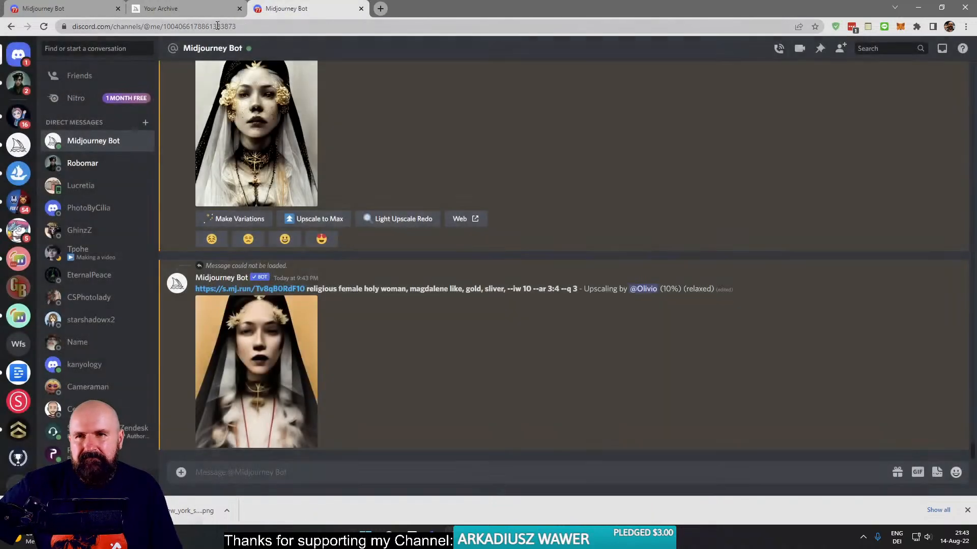
- Find the portrait of the holy woman with a golden halo in the Midjourney archive and inspect it enlarged
click(179, 9)
click(173, 195)
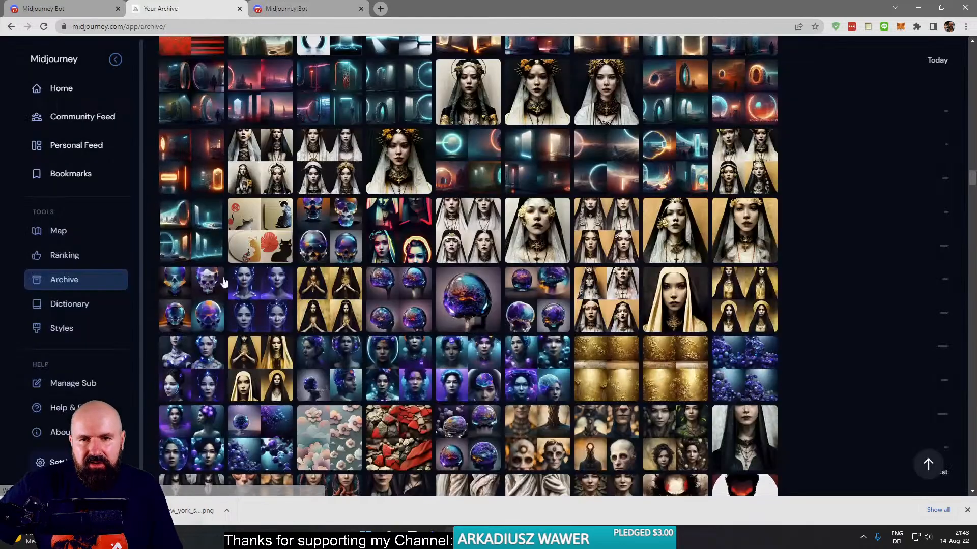
scroll(594, 302, up, 3)
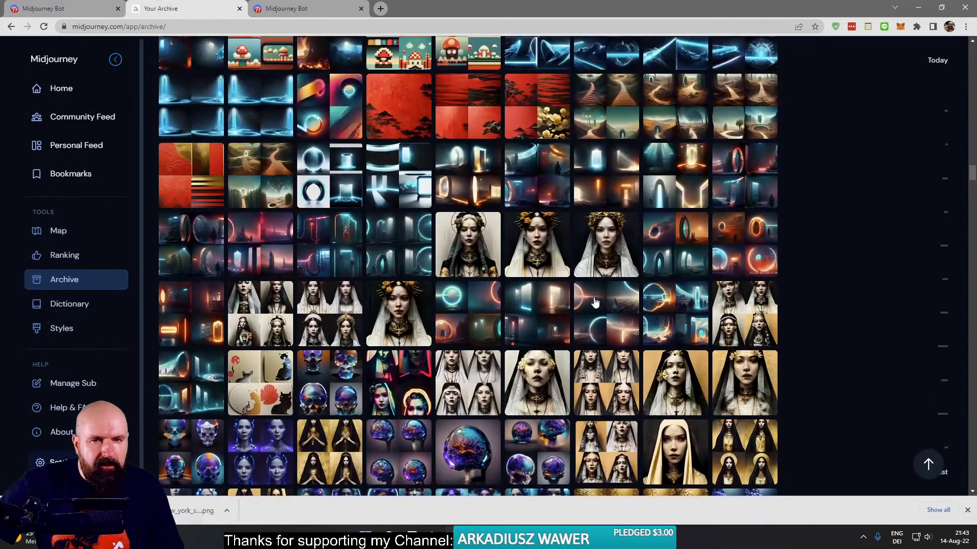
click(448, 236)
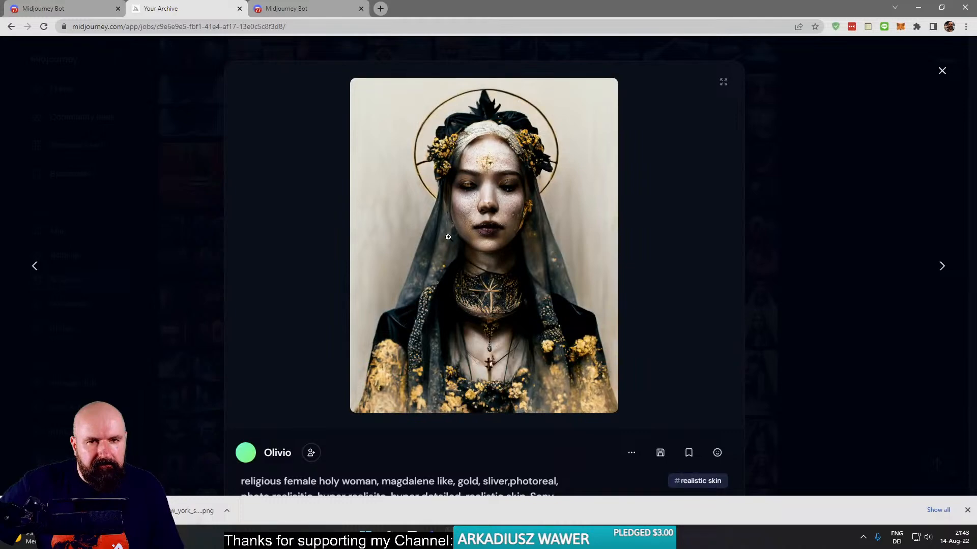
click(481, 211)
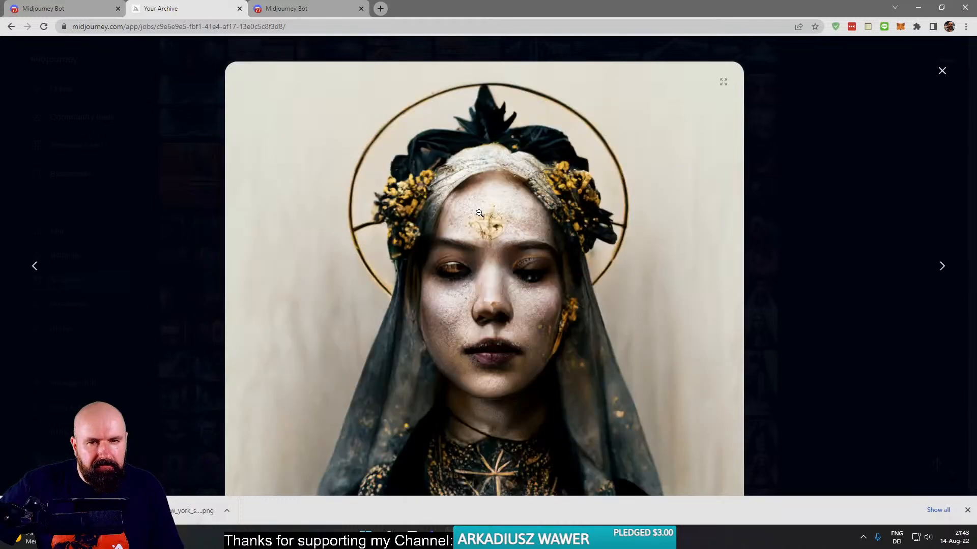
scroll(422, 306, down, 7)
scroll(422, 305, up, 7)
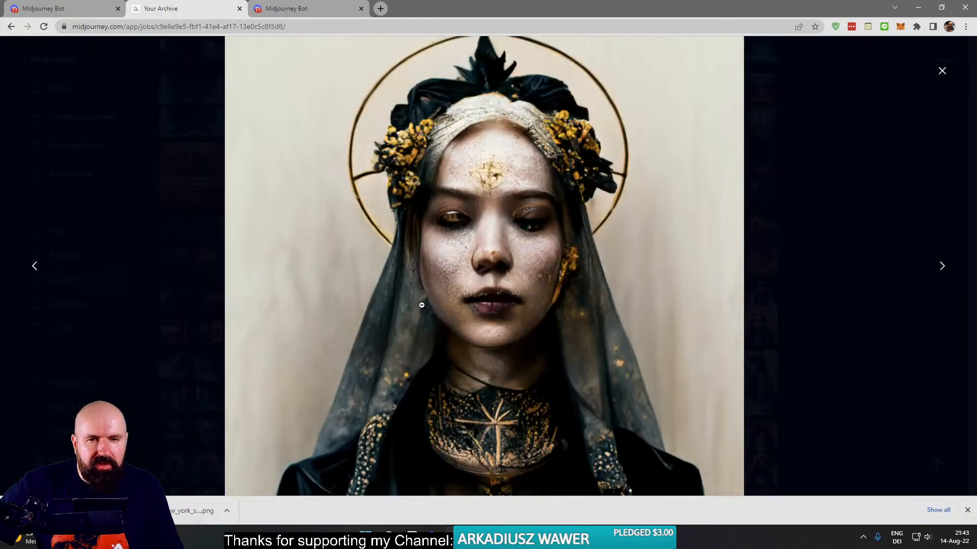
click(428, 302)
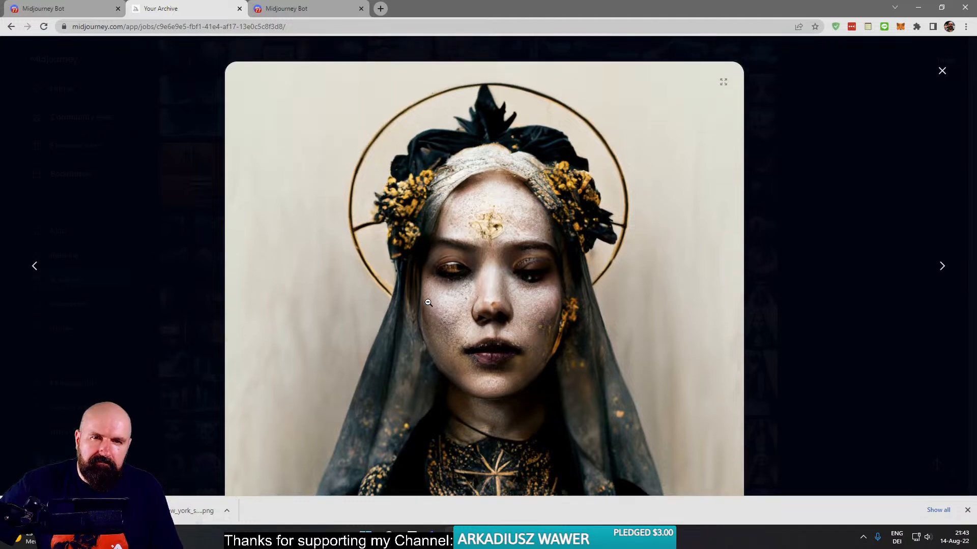
- Save the haloed holy woman portrait to disk as an image file
right_click(429, 302)
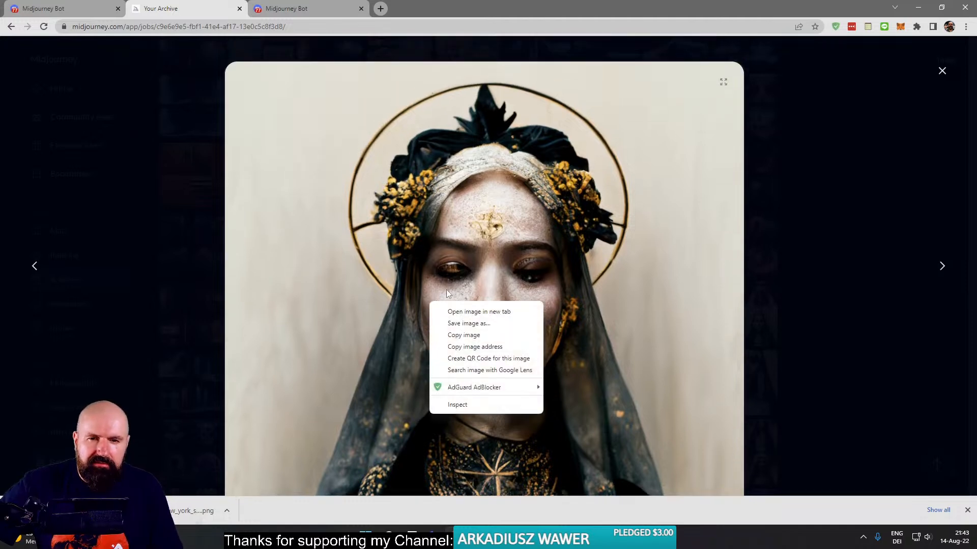
click(483, 324)
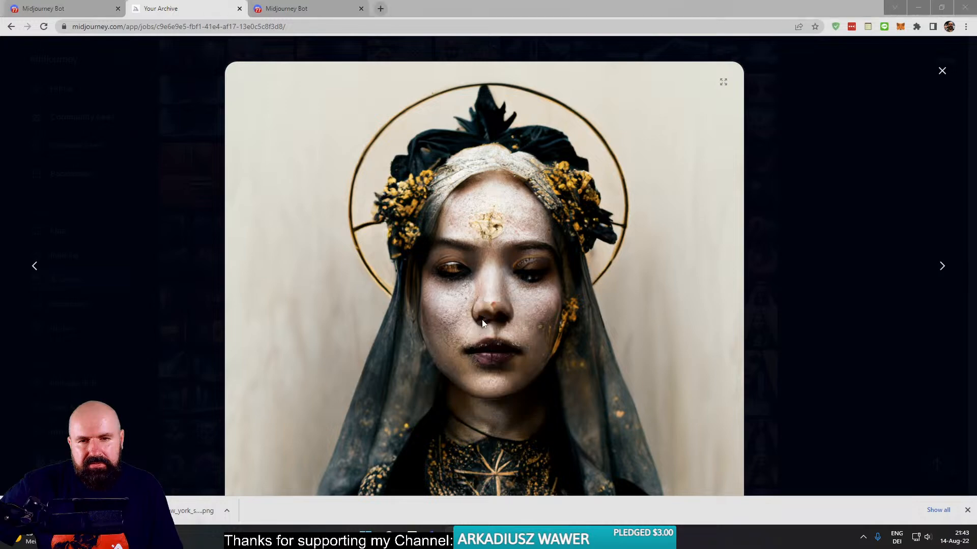
click(843, 508)
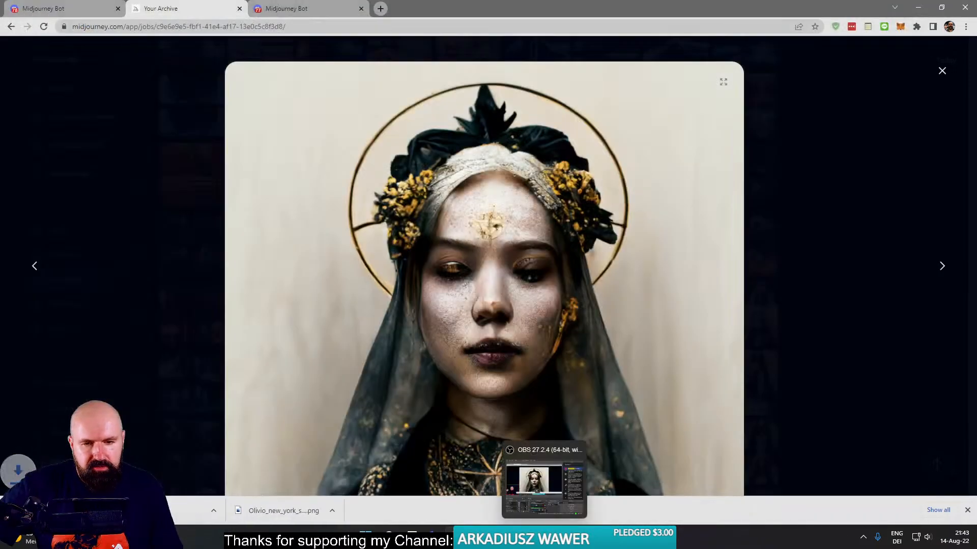
- Switch to Topaz Gigapixel AI and load the saved portrait grid_0 (1).png
click(566, 537)
mouse_move(477, 537)
click(812, 511)
click(546, 312)
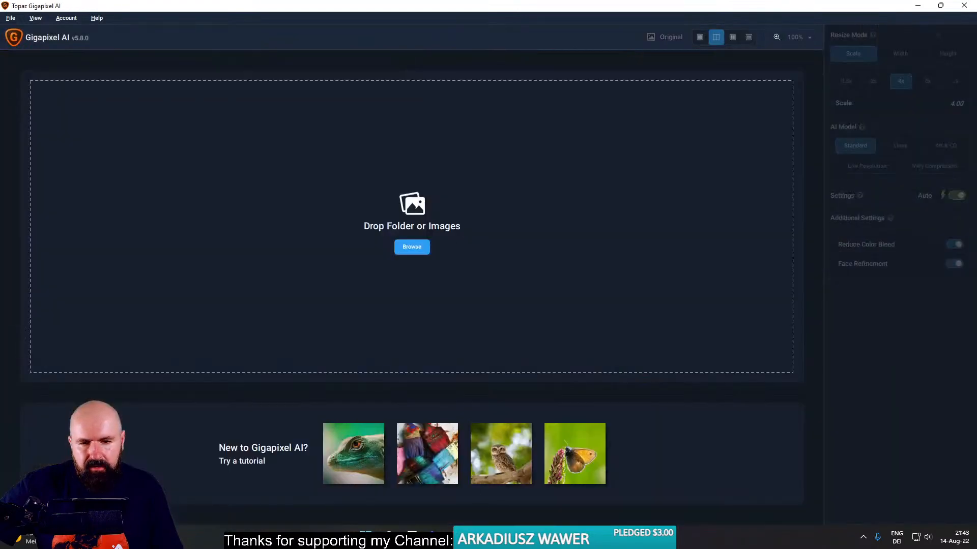
click(477, 537)
drag(617, 394, 749, 258)
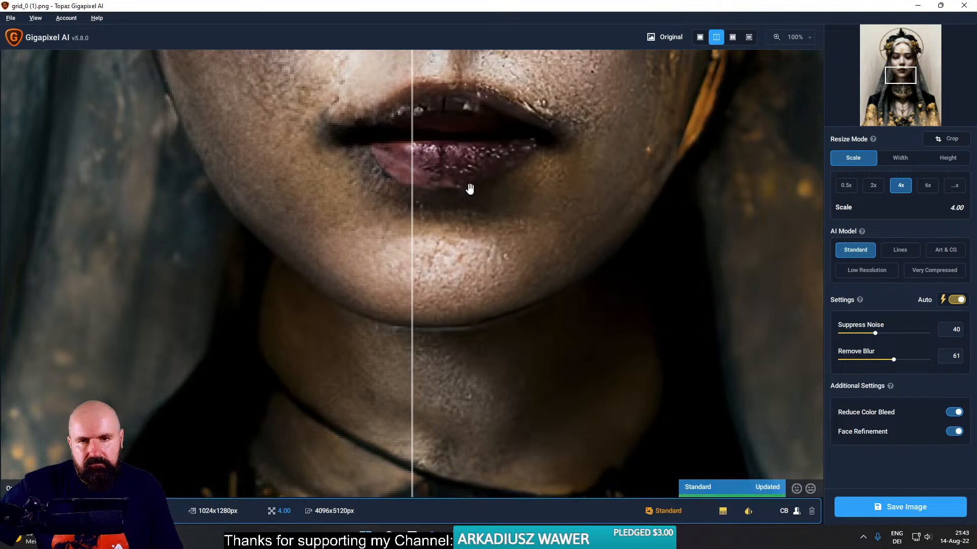
- Compare the portrait's facial detail in the split preview and save the image at 4x scale with the Standard model
scroll(492, 156, up, 5)
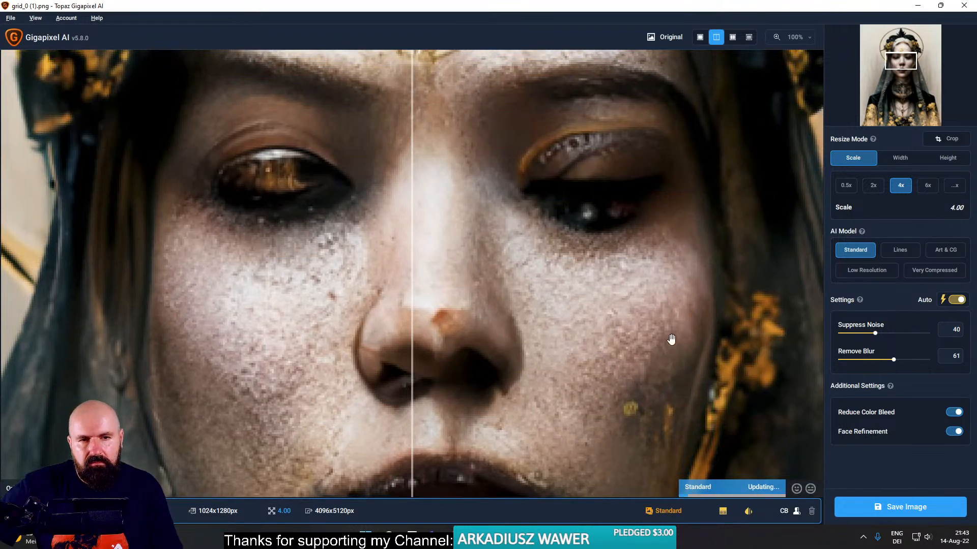
drag(642, 347, 460, 331)
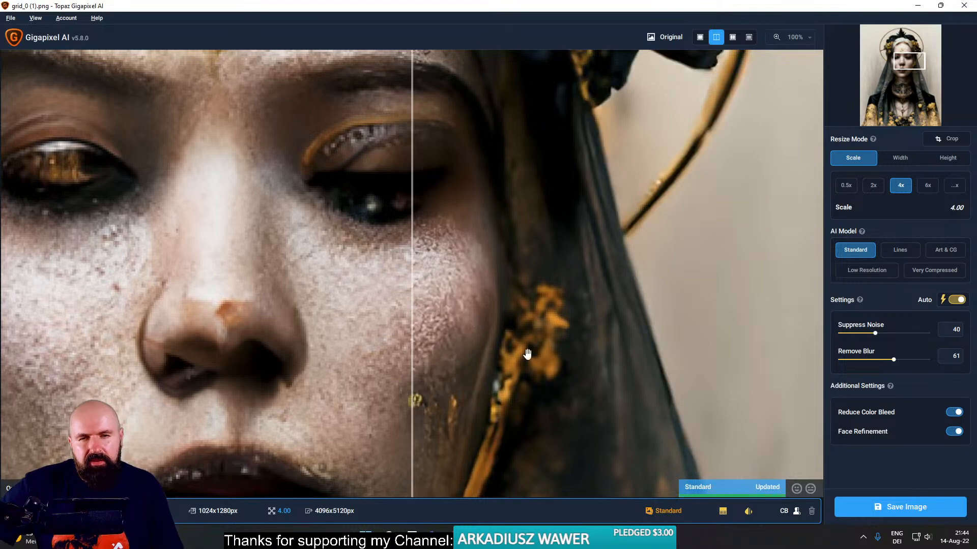
click(897, 507)
click(614, 351)
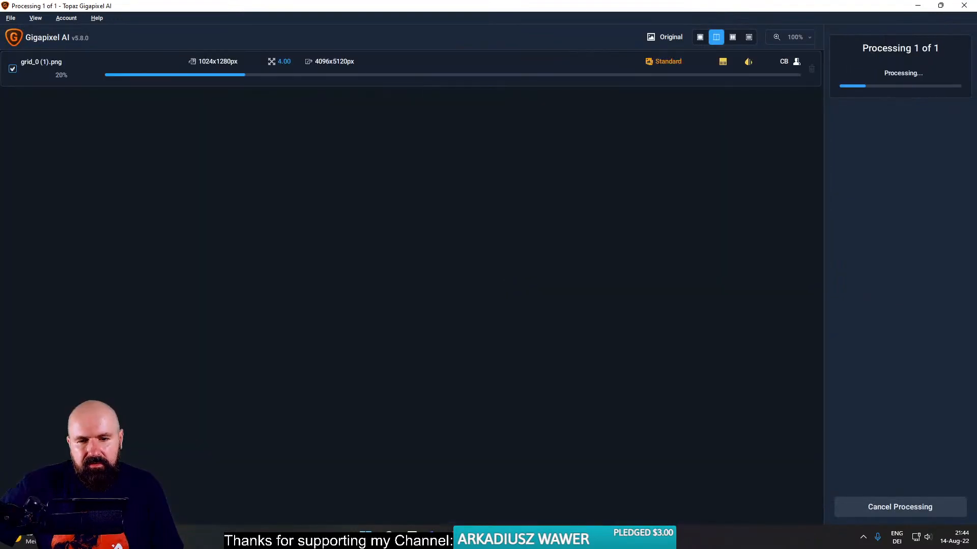
- Return to the Midjourney Bot conversation in Chrome and view the 9:43 PM nun in latex grid enlarged
mouse_move(454, 538)
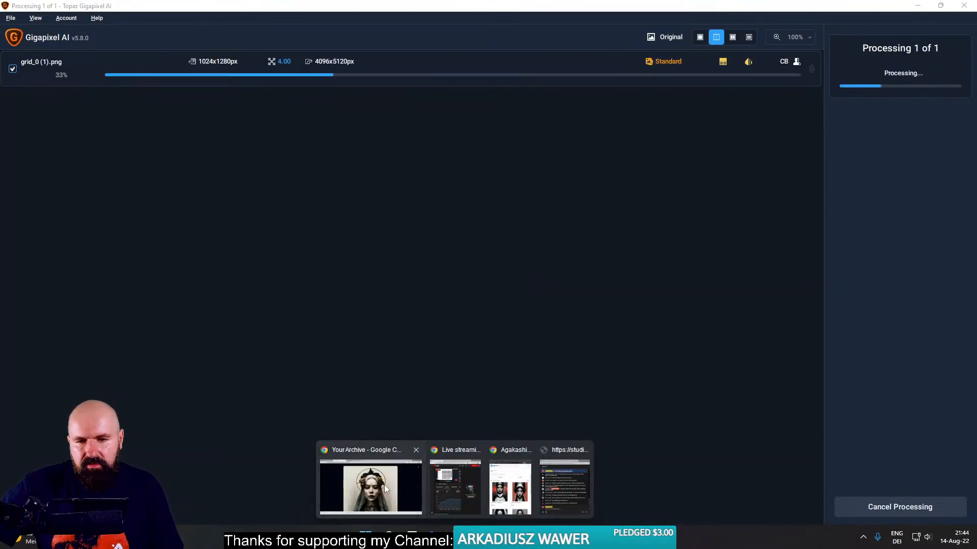
click(379, 486)
click(86, 7)
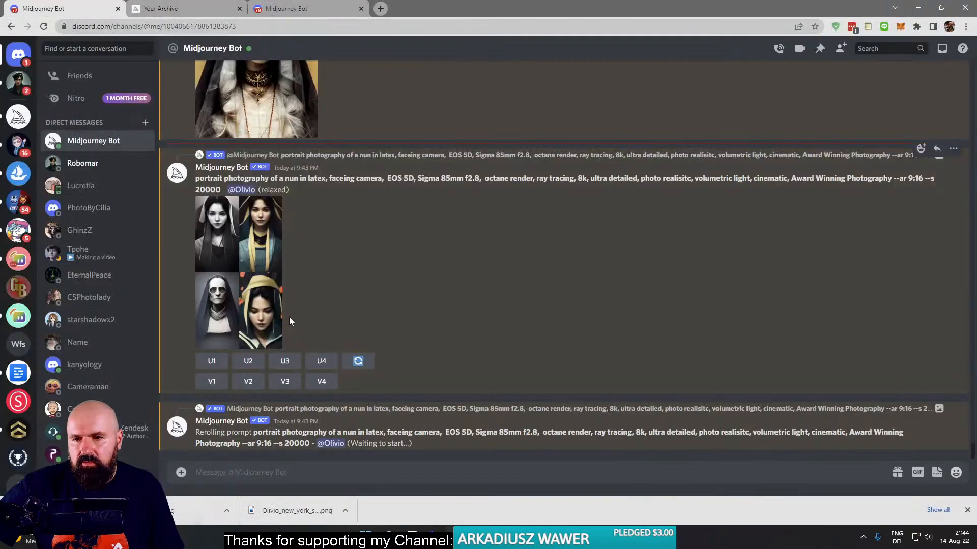
click(247, 261)
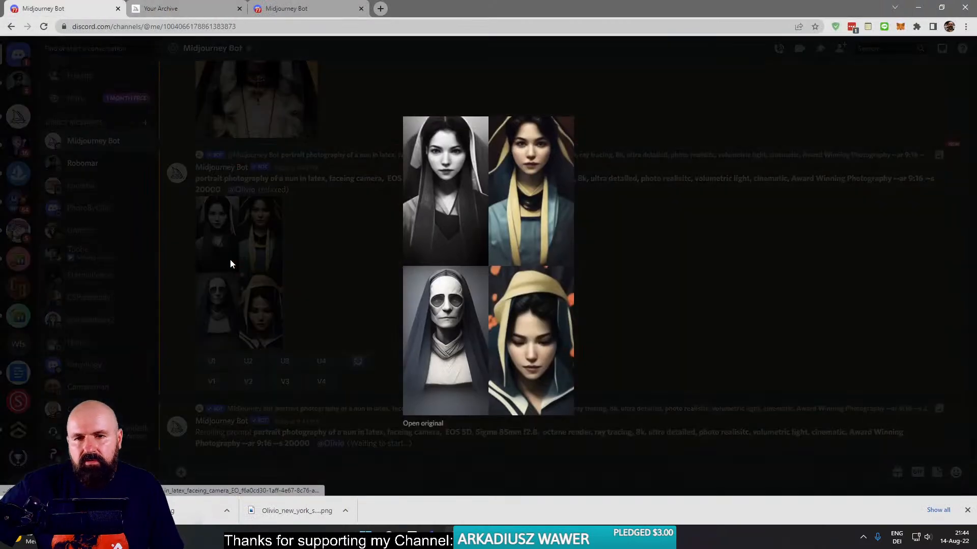
click(230, 260)
scroll(335, 313, up, 8)
scroll(335, 312, down, 8)
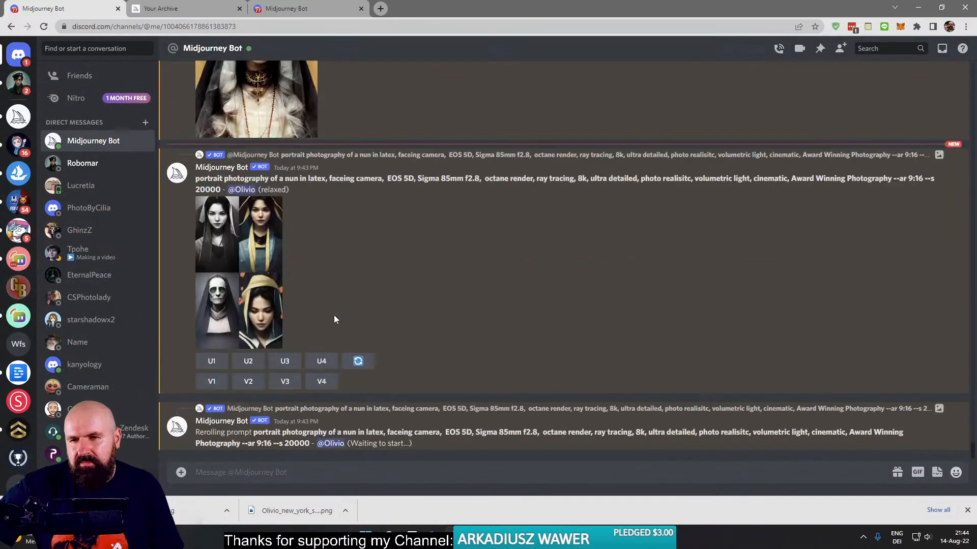
- In the other Midjourney Bot tab, review the earlier nun in latex results and view the 9:37 PM grid enlarged
click(286, 8)
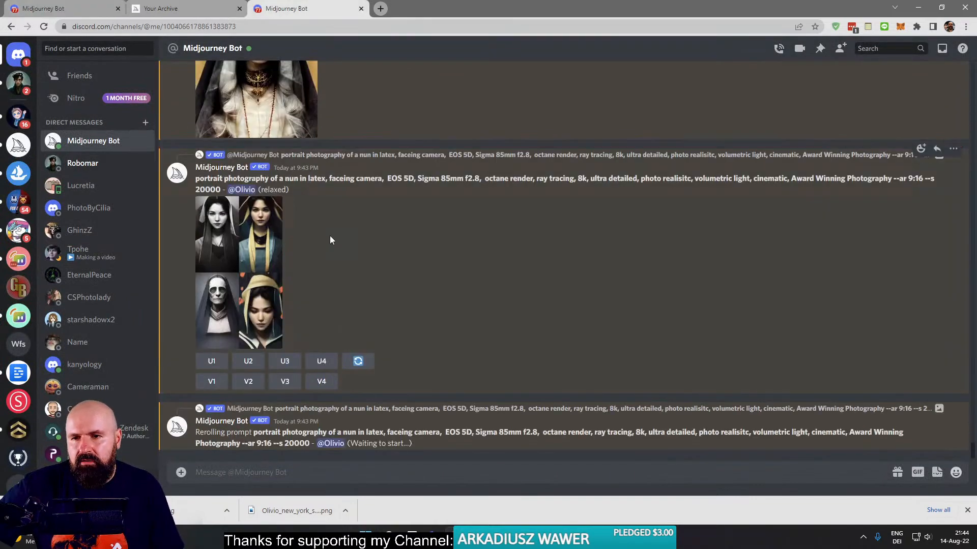
scroll(346, 300, up, 3)
scroll(366, 310, up, 5)
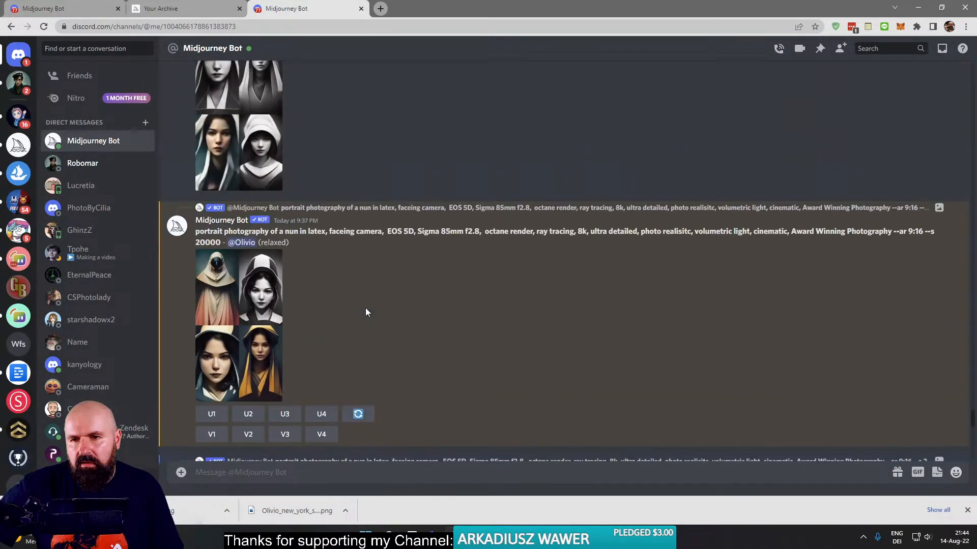
scroll(365, 311, down, 10)
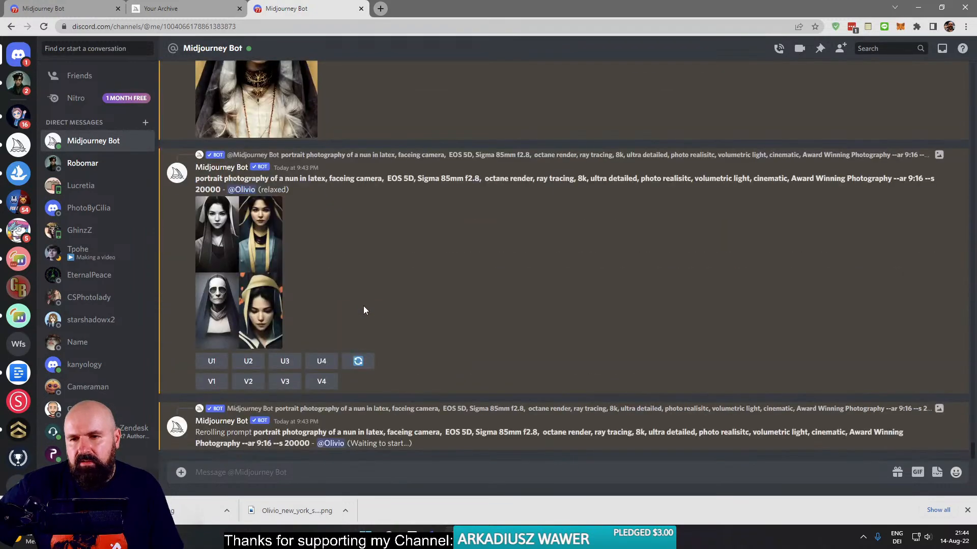
scroll(364, 306, up, 20)
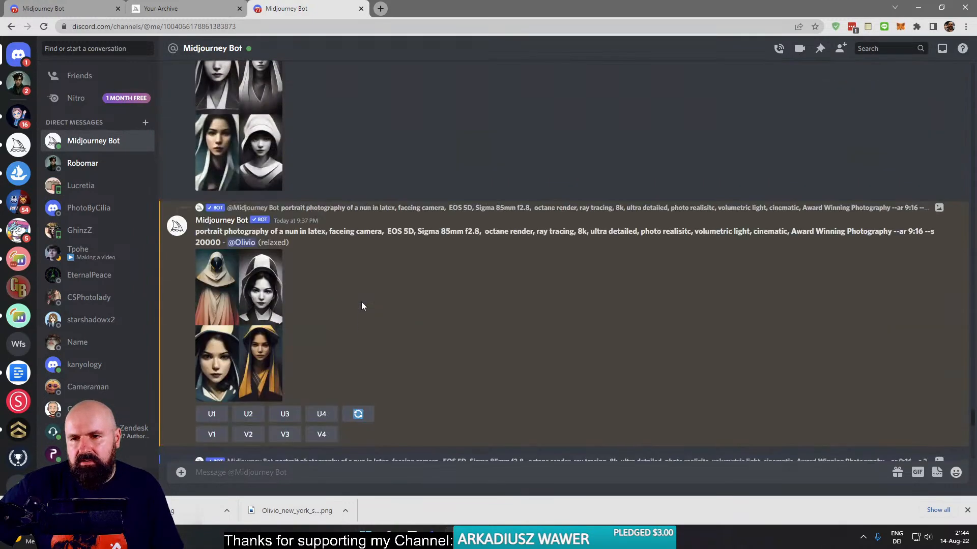
click(225, 277)
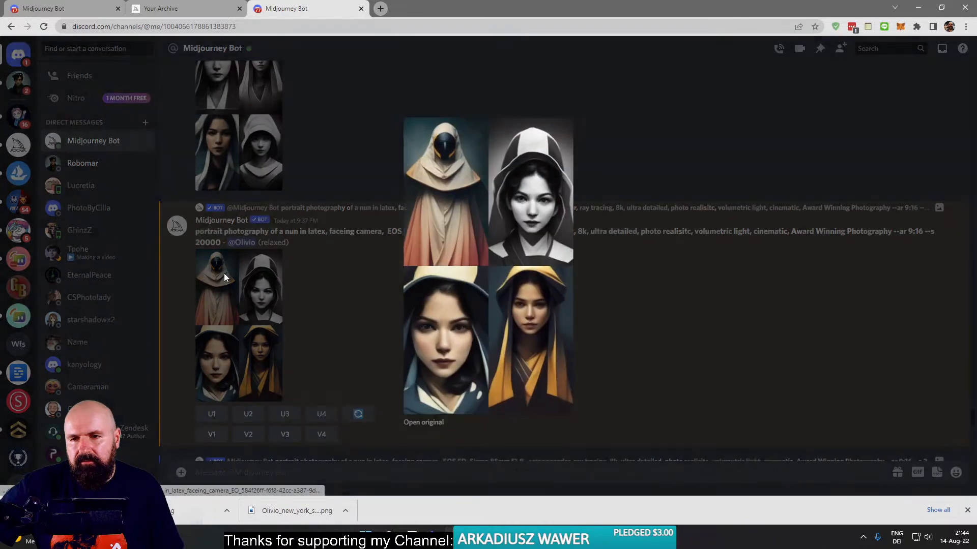
click(224, 277)
scroll(267, 291, down, 10)
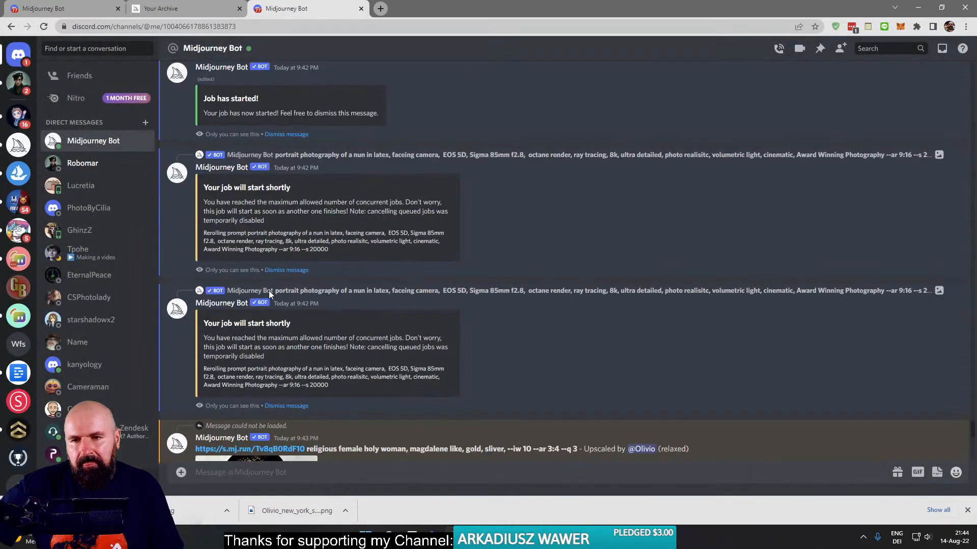
- Open the original of the newly upscaled holy woman on a golden background and inspect her face and clothing
mouse_move(611, 537)
scroll(474, 377, down, 10)
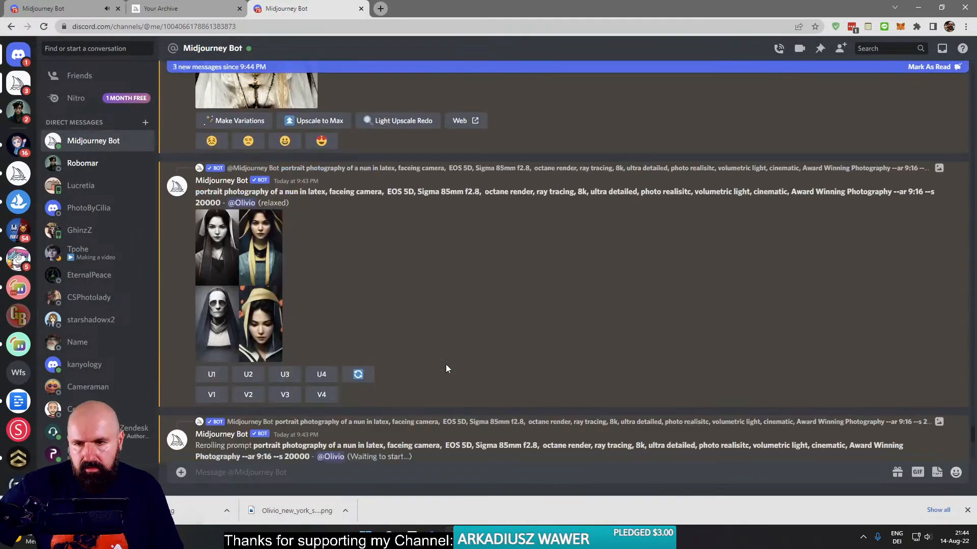
click(269, 289)
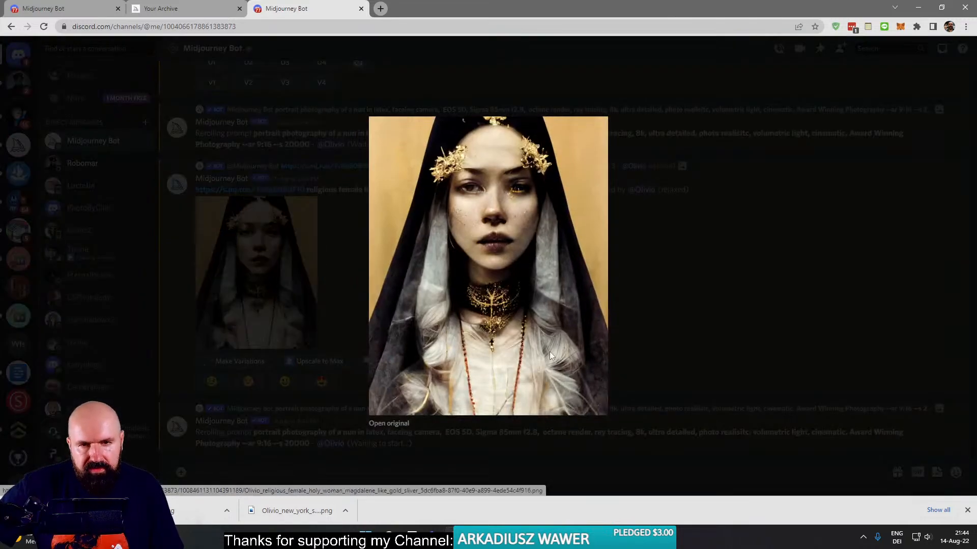
click(385, 425)
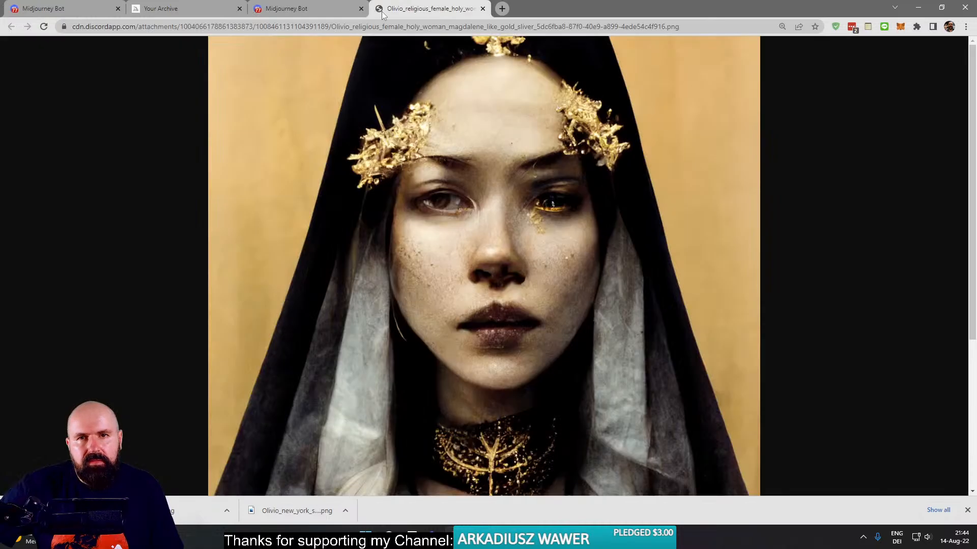
scroll(489, 261, down, 4)
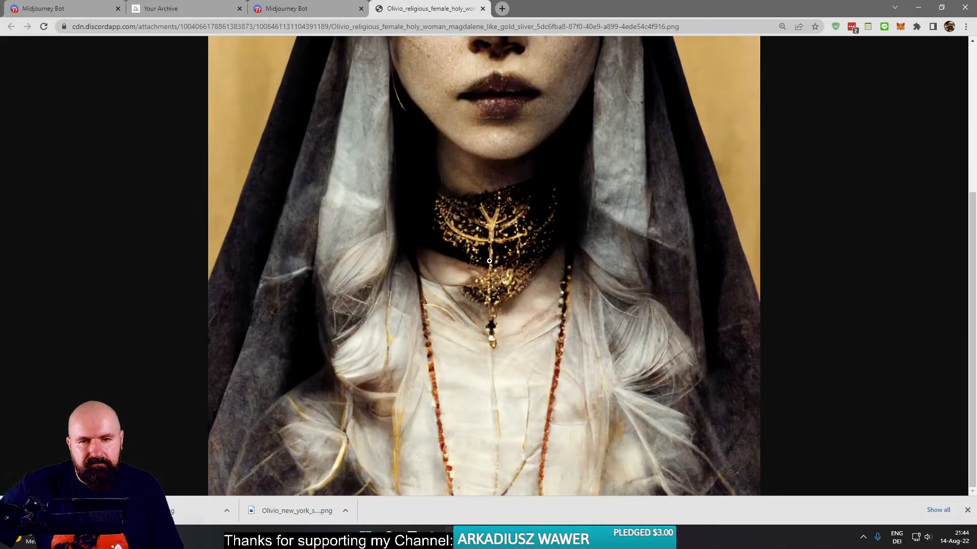
scroll(592, 333, up, 4)
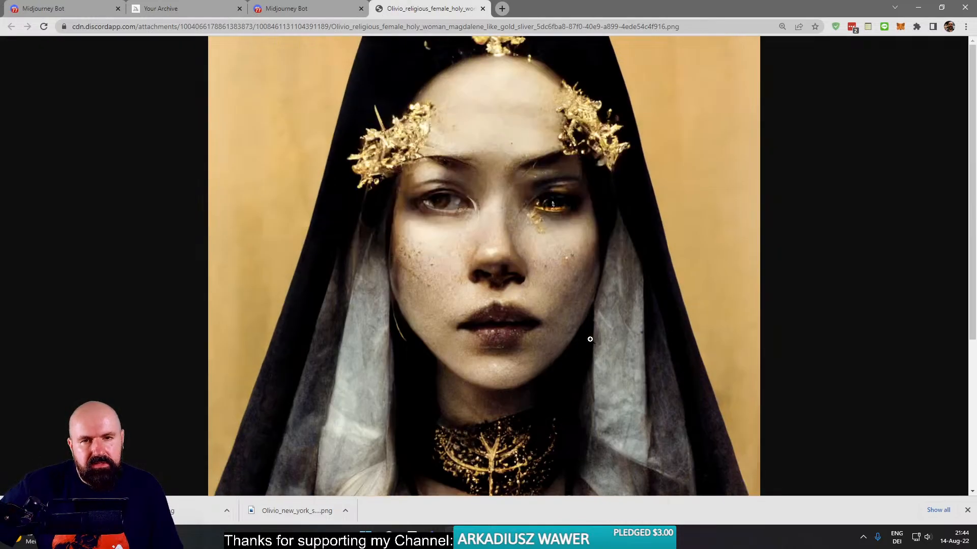
- Review the golden-background holy woman image, return to the Midjourney Bot conversation and find the 9:43 PM holy woman upscale
scroll(464, 212, down, 4)
scroll(463, 212, up, 5)
click(295, 8)
click(264, 197)
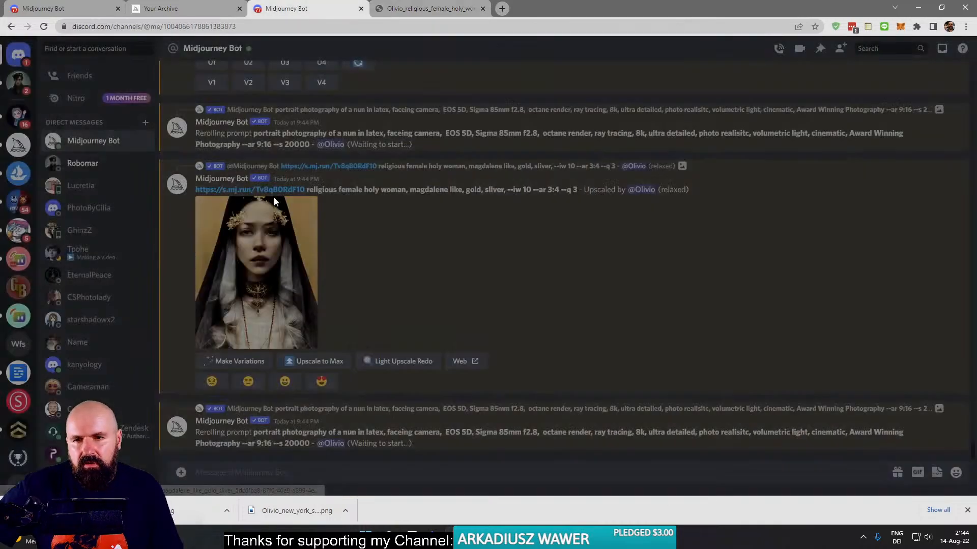
scroll(346, 276, up, 5)
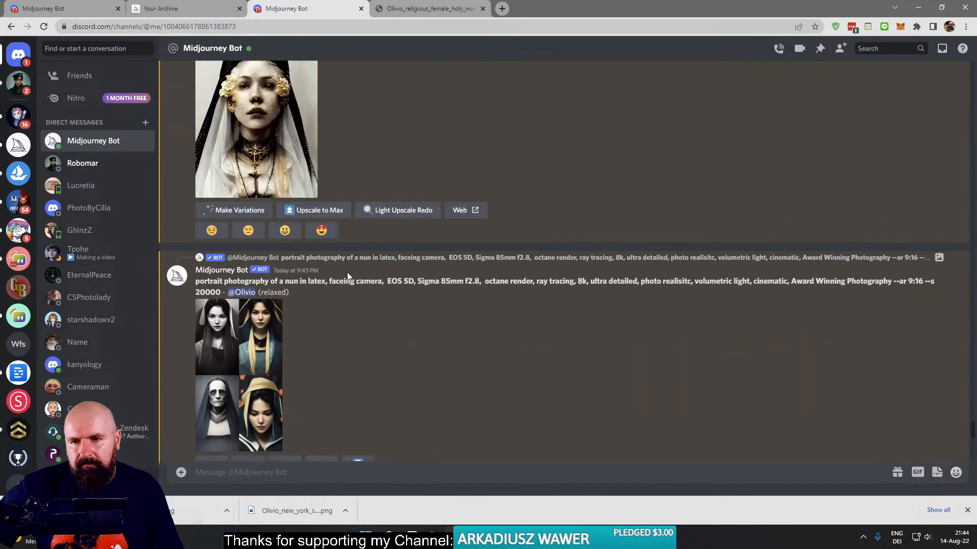
scroll(345, 265, up, 3)
scroll(239, 317, down, 3)
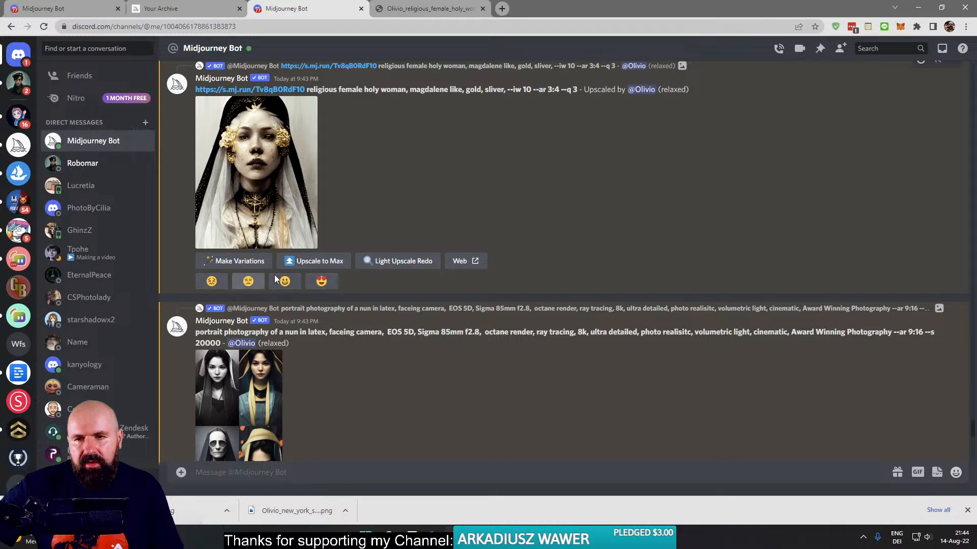
- Open the original of the 9:43 PM holy woman upscale, inspect its face and necklace, and close it again
click(260, 187)
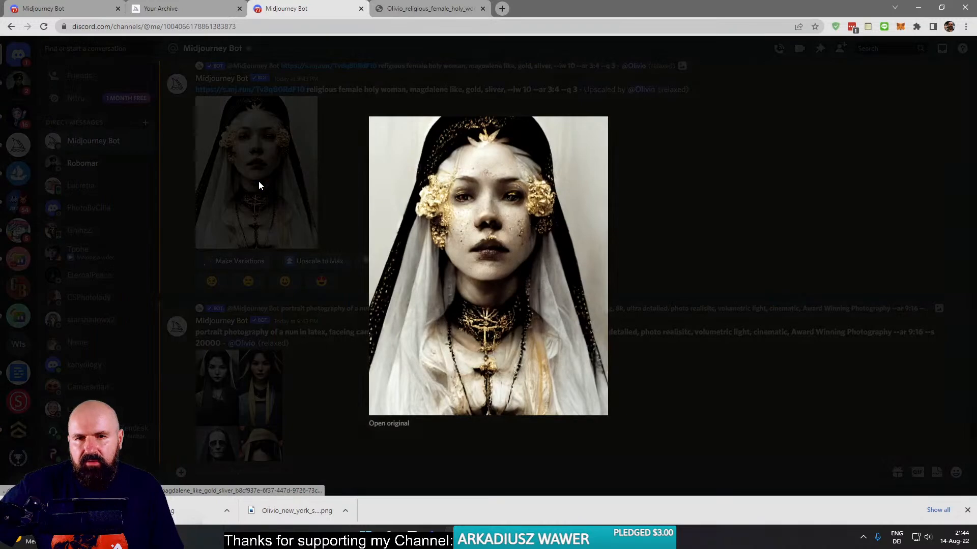
click(388, 424)
scroll(483, 258, down, 5)
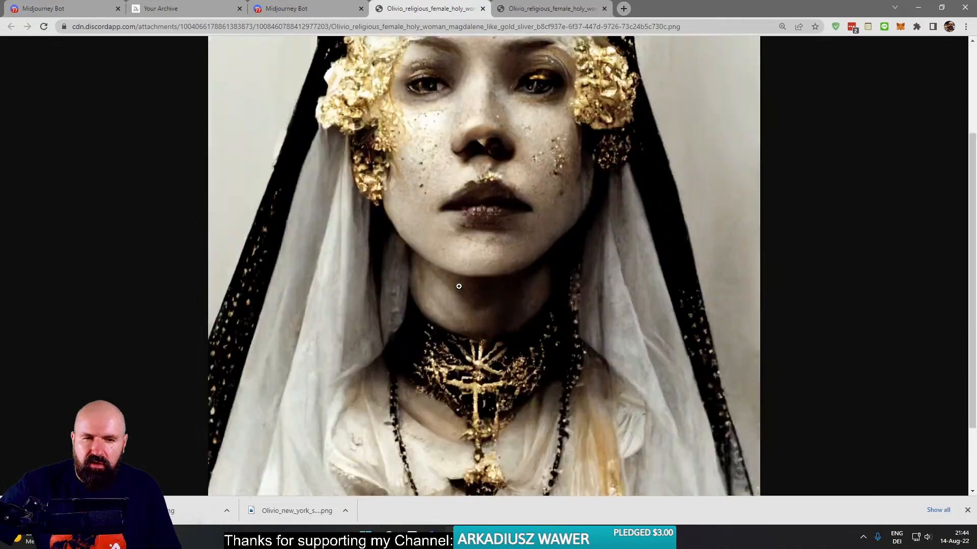
scroll(454, 282, up, 5)
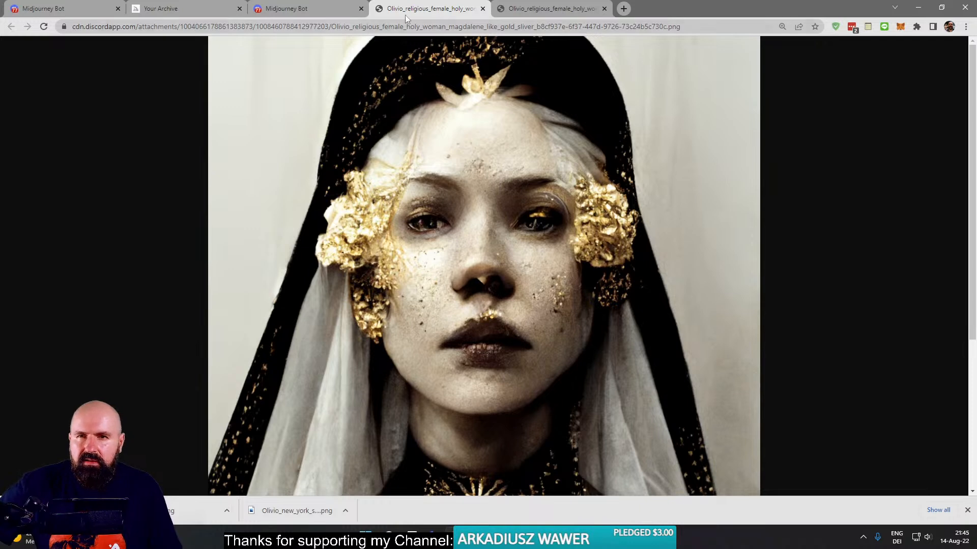
click(482, 8)
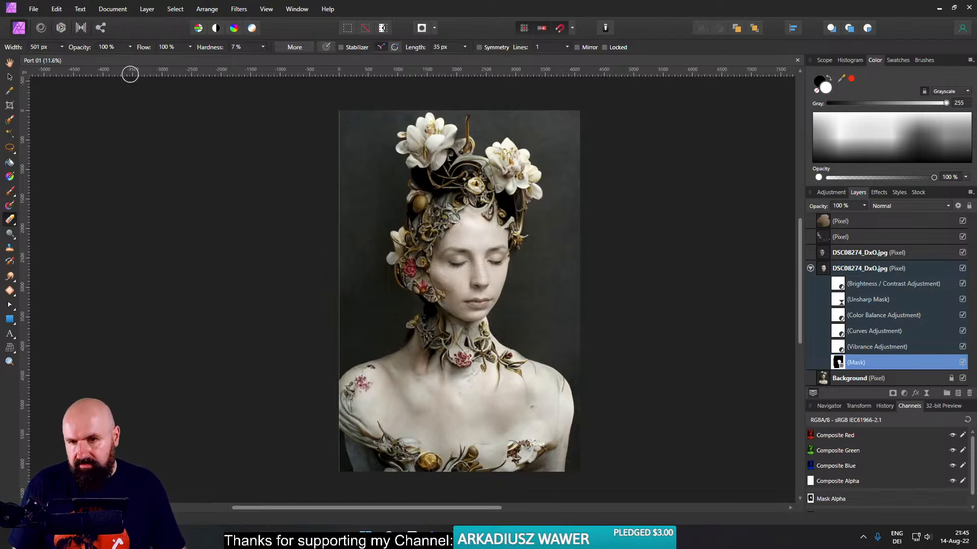
- In Affinity Photo, close the Port 01 document and open grid_0 (1)-standard-scale-4_00x-gigapixel.png from the 2022-08-14 Ciara Live Stream Fotos folder
key(ctrl+w)
click(456, 538)
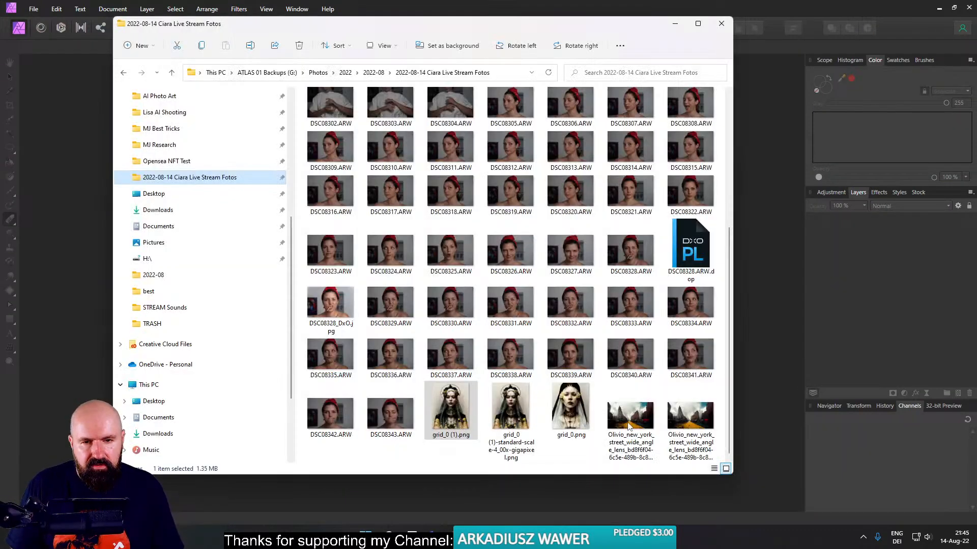
drag(507, 403, 752, 338)
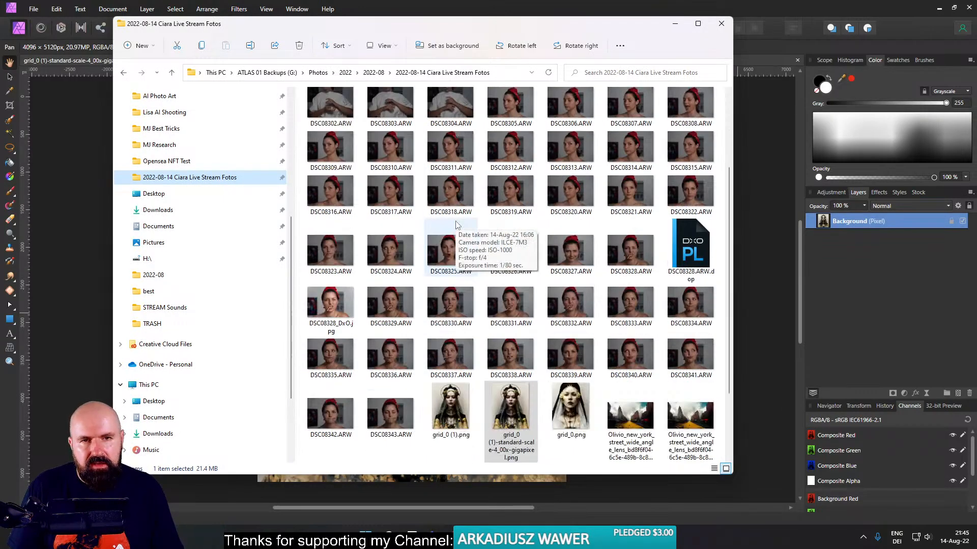
- Place DSC08328_DxO.jpg over the portrait and scale it to about 120% with the woman's face centred on the canvas
drag(331, 305, 81, 261)
click(82, 261)
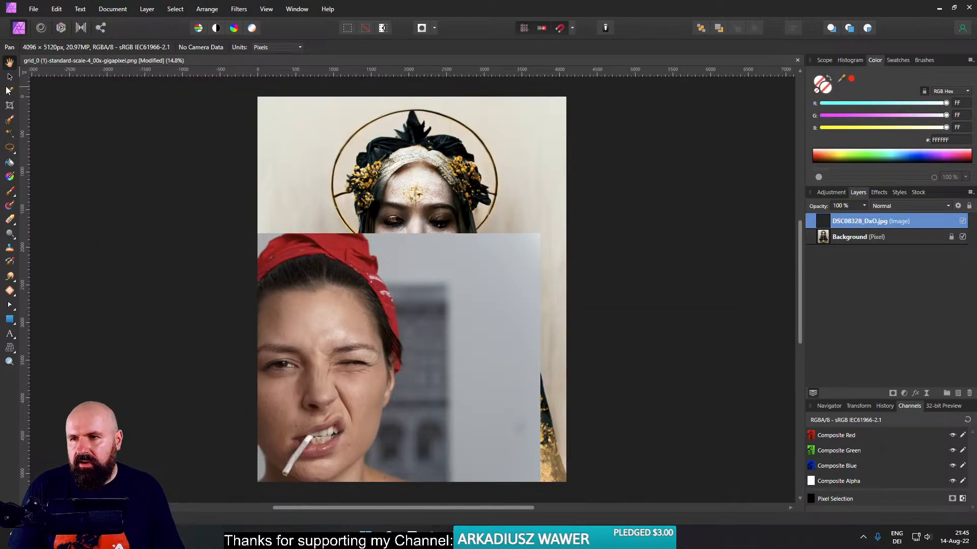
click(10, 77)
drag(330, 363, 461, 215)
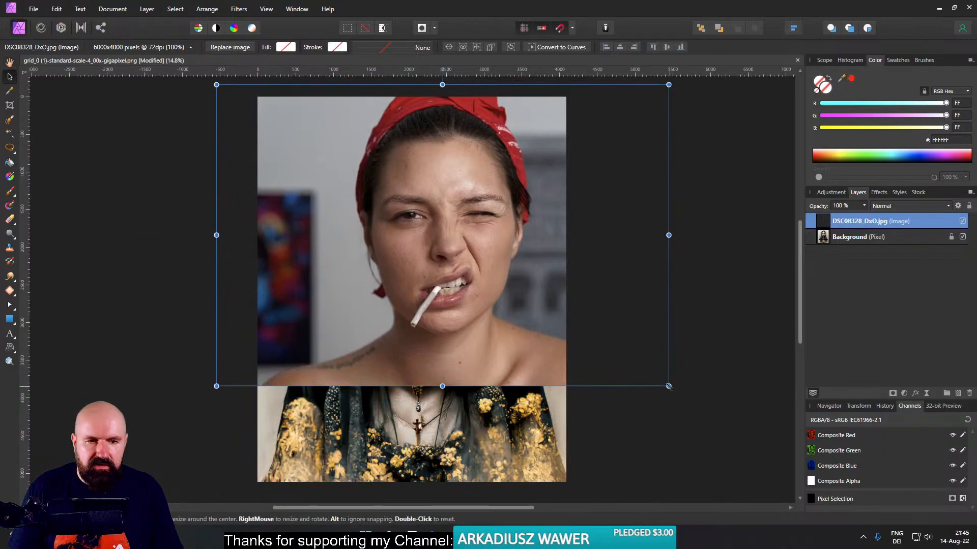
drag(669, 386, 441, 237)
drag(368, 199, 449, 278)
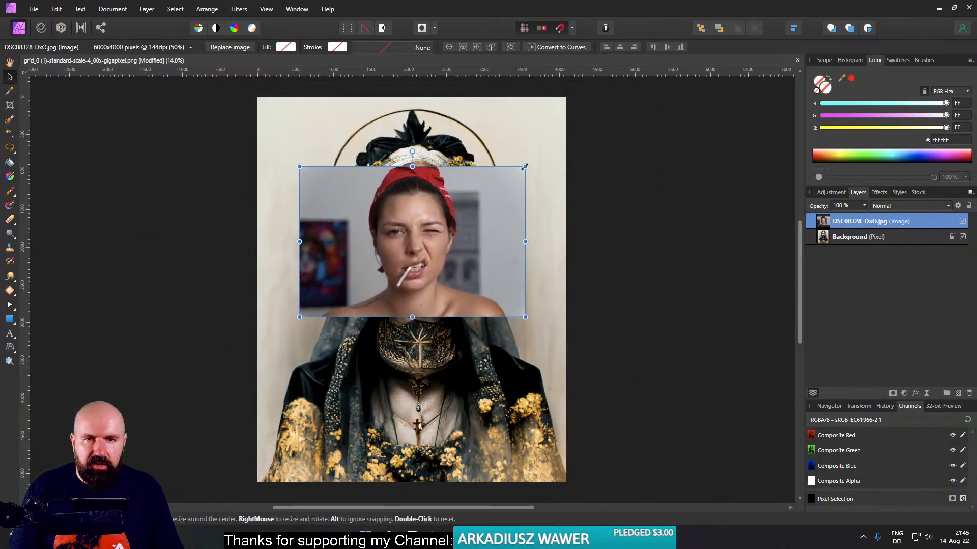
drag(537, 158, 681, 111)
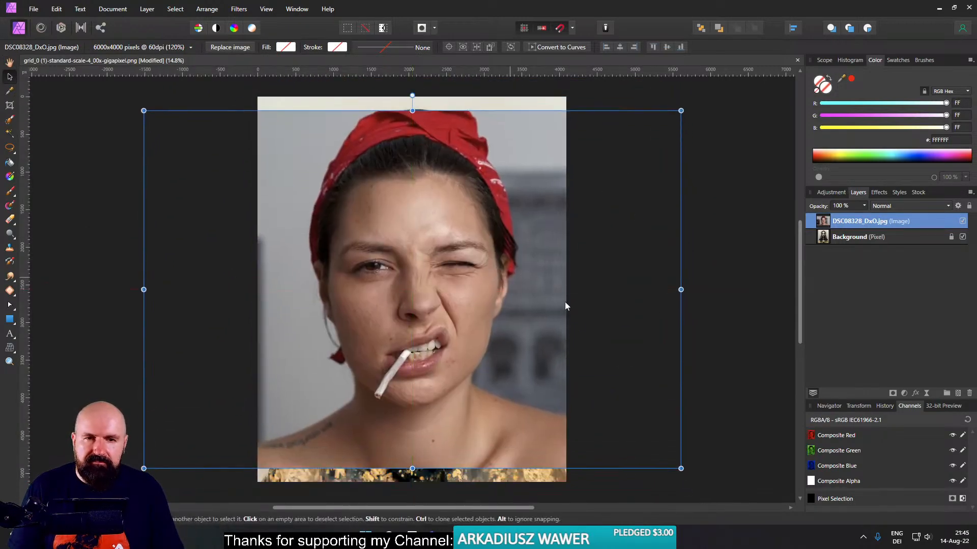
- Rasterize and trim the photo layer, and mask it to a freehand selection drawn around the woman's face
right_click(820, 228)
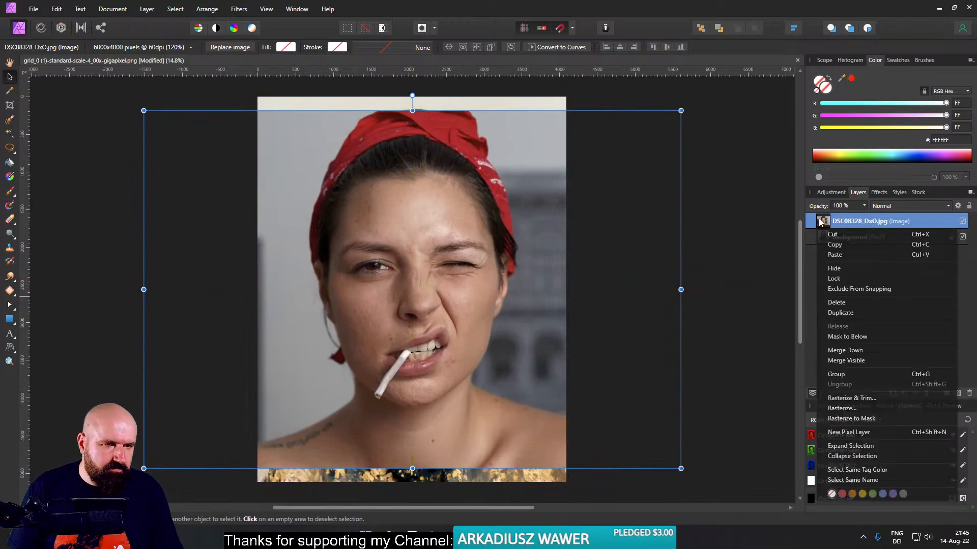
click(856, 399)
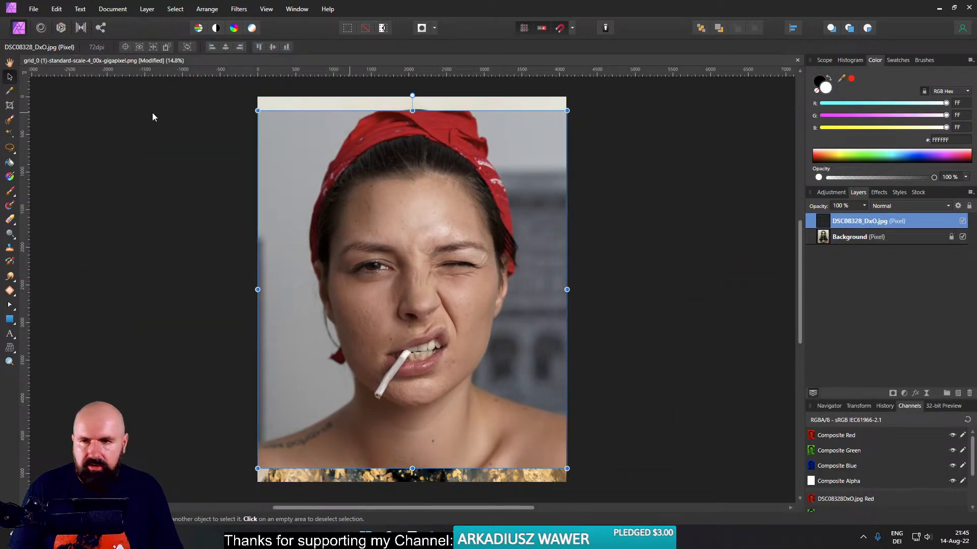
click(10, 148)
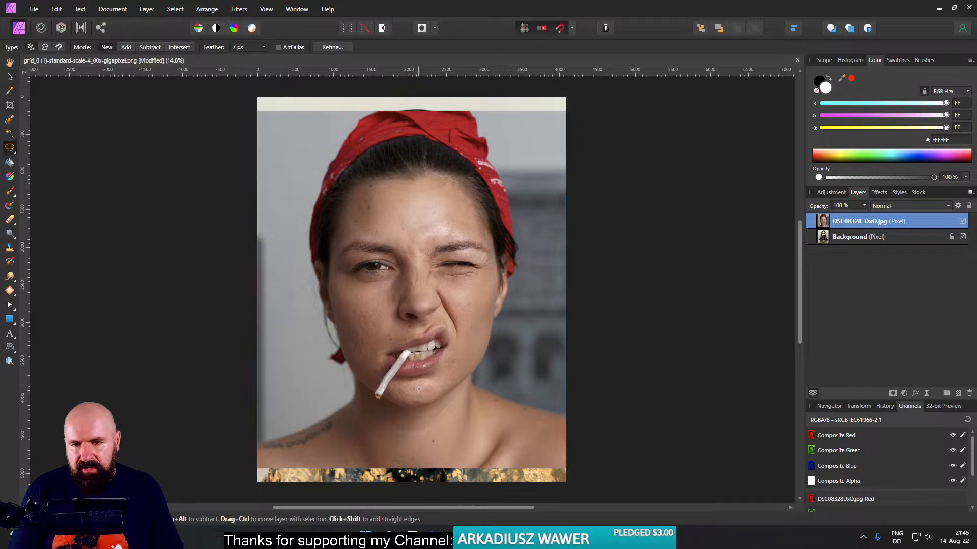
scroll(416, 400, up, 2)
scroll(487, 367, down, 1)
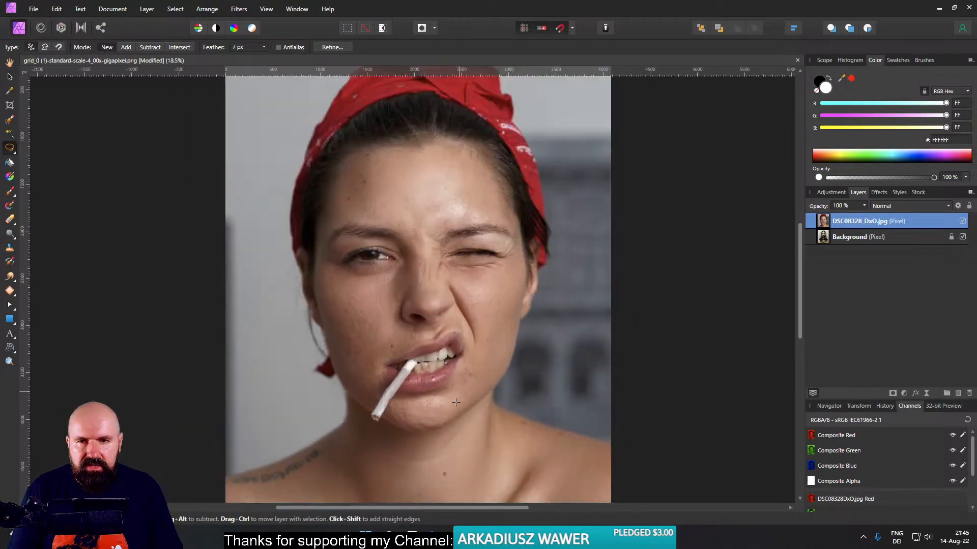
drag(455, 403, 456, 404)
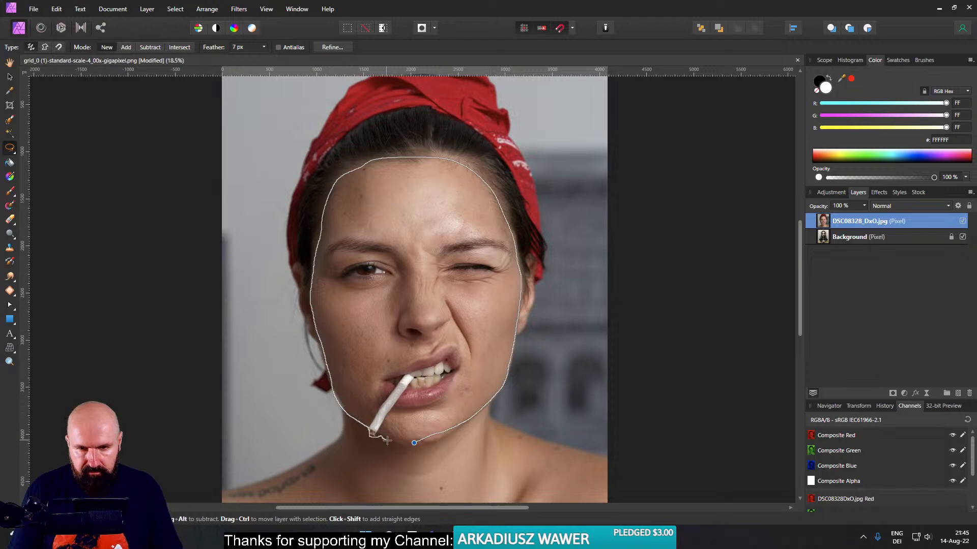
drag(413, 443, 413, 444)
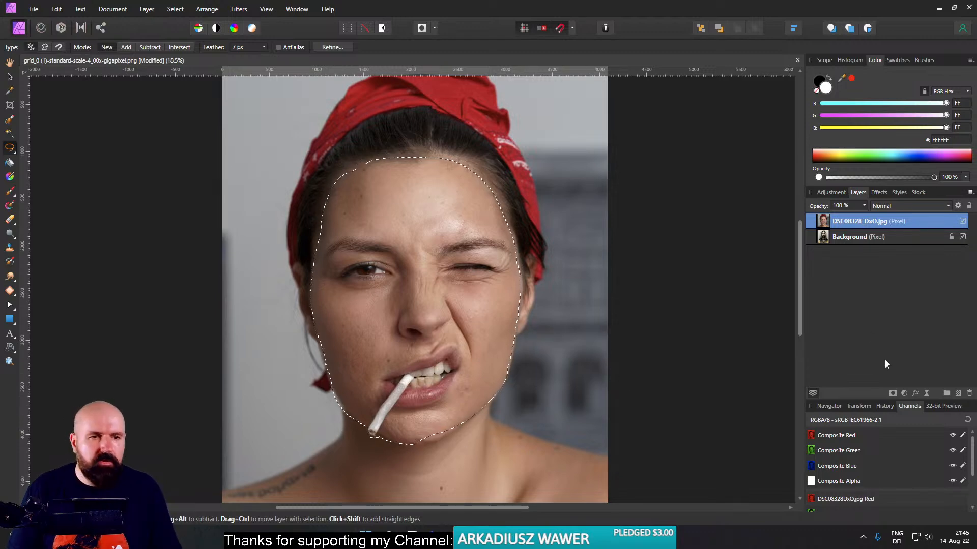
click(892, 393)
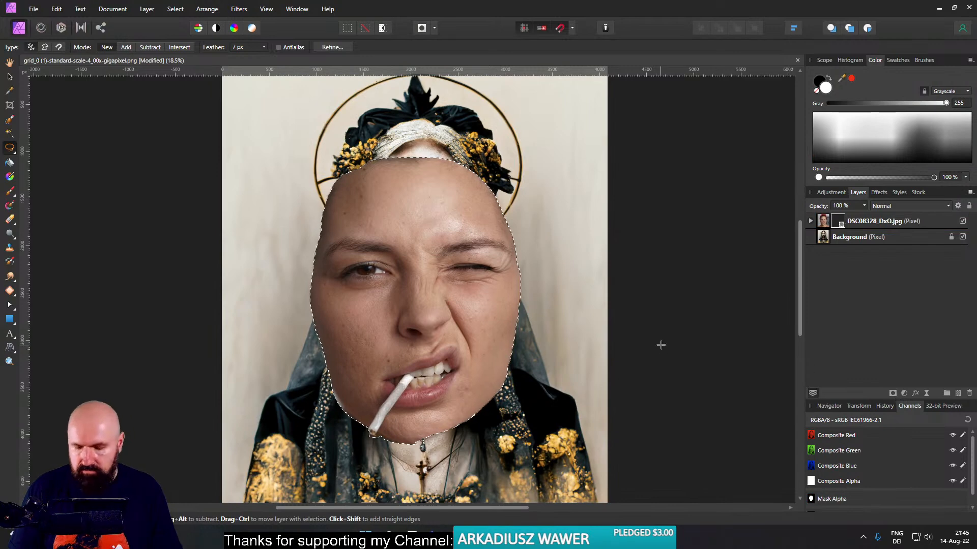
- Deselect, then shrink the masked face layer and position it over the face in the portrait
click(9, 77)
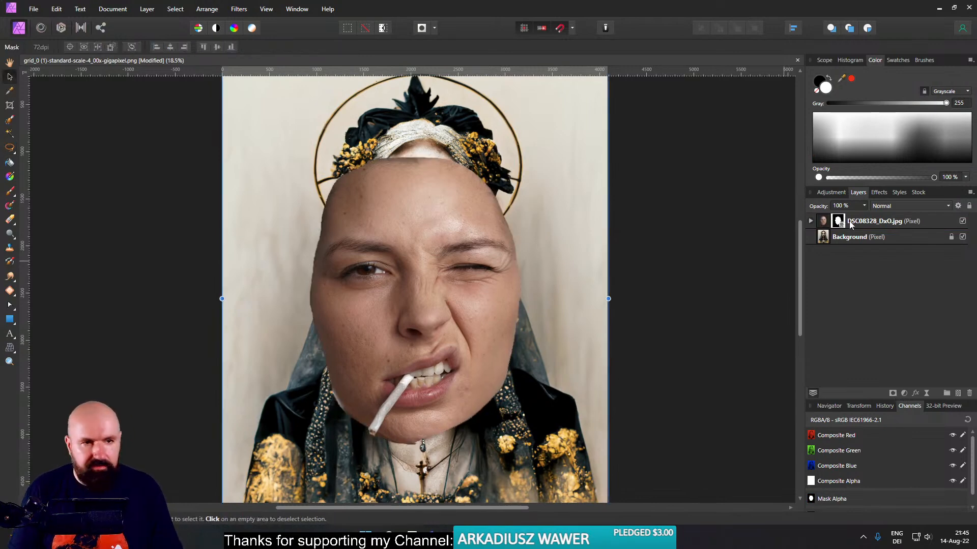
click(826, 221)
scroll(546, 391, down, 3)
drag(577, 465, 488, 368)
drag(444, 301, 511, 296)
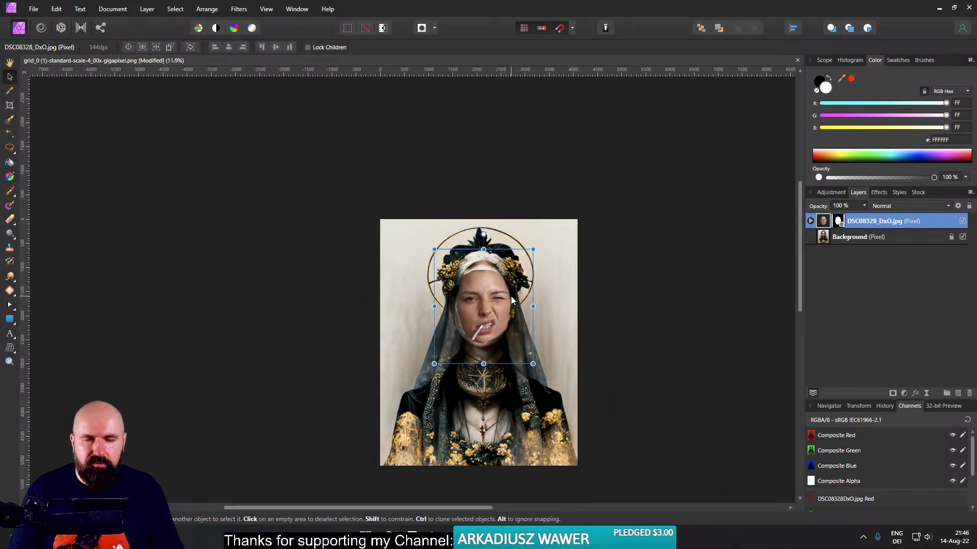
scroll(511, 296, up, 3)
drag(562, 179, 560, 186)
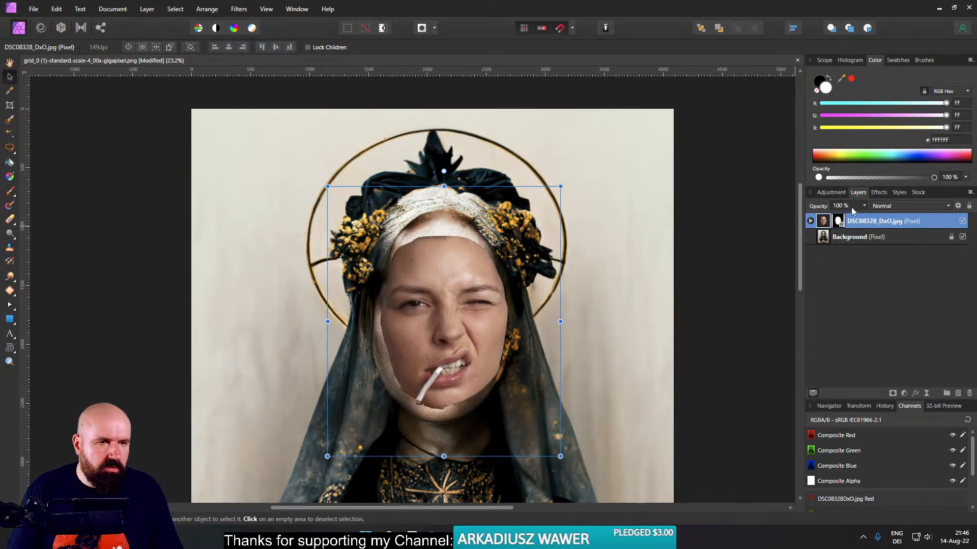
- Lower the face layer's opacity to 50% and adjust its size and position against the portrait's face underneath
drag(864, 212, 833, 222)
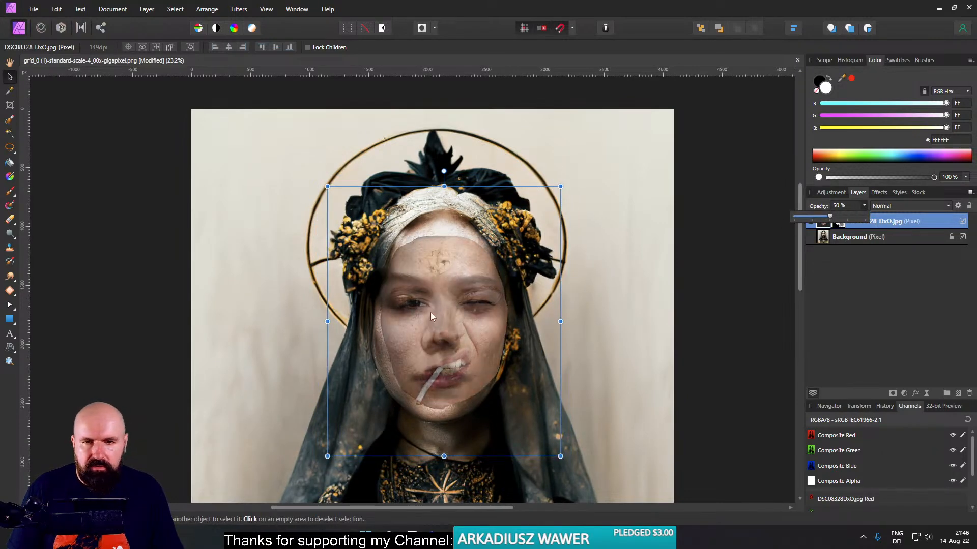
drag(445, 331, 439, 325)
drag(551, 446, 574, 462)
drag(486, 395, 483, 386)
mouse_move(565, 460)
mouse_down()
mouse_move(580, 475)
mouse_move(558, 453)
mouse_up()
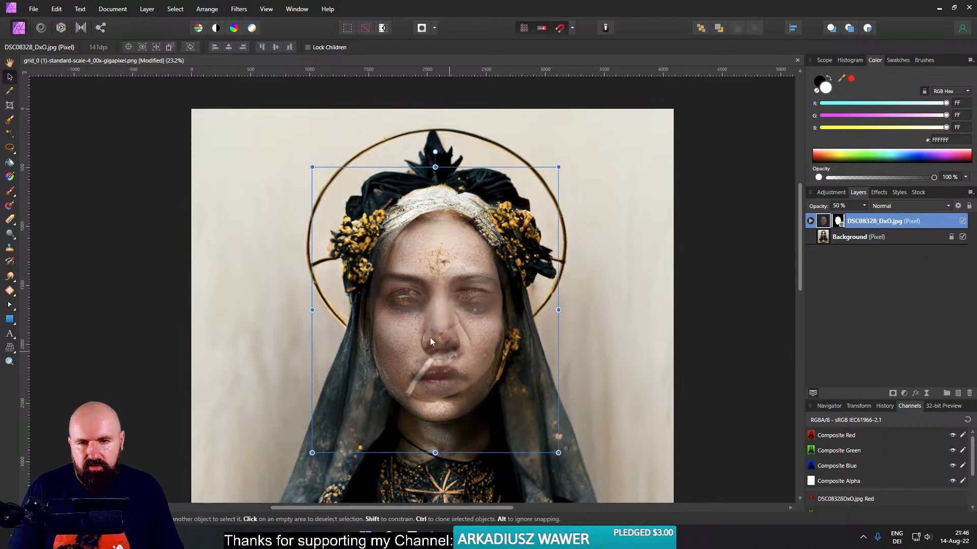
- Align the two noses, place the transform origin on the nose, and enlarge the face layer to match the portrait's features
scroll(447, 350, up, 5)
drag(486, 319, 484, 356)
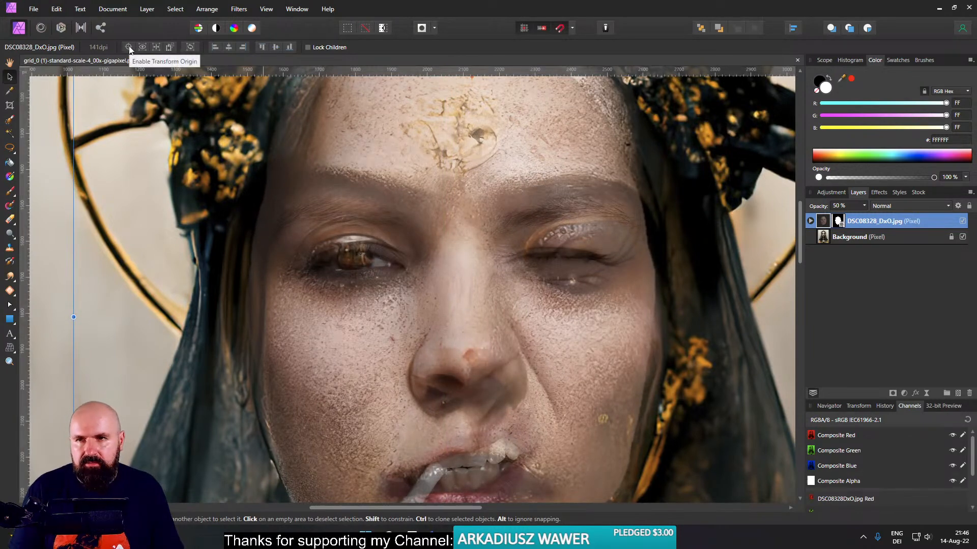
drag(449, 321, 463, 362)
scroll(536, 371, down, 6)
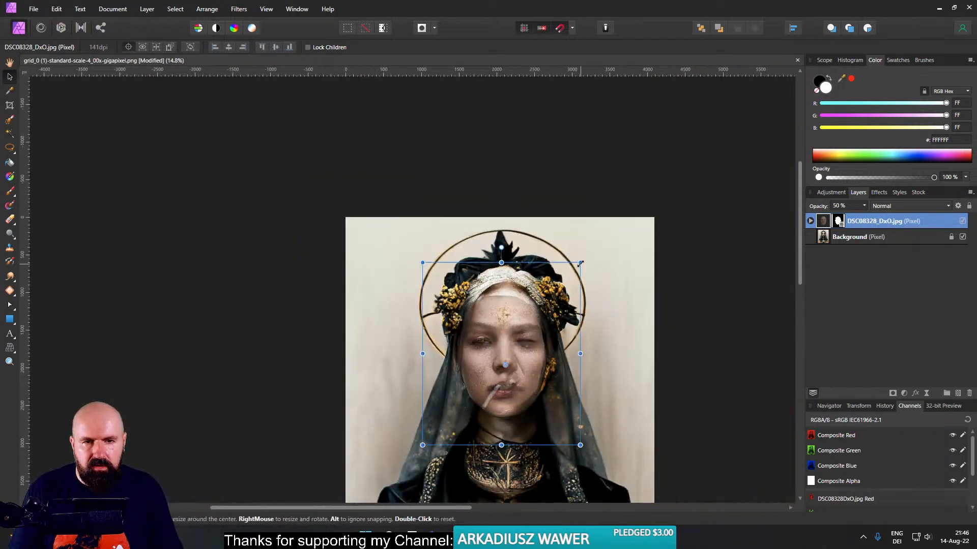
mouse_move(580, 263)
mouse_down()
mouse_move(601, 239)
mouse_move(575, 272)
mouse_move(606, 250)
mouse_move(570, 268)
mouse_move(602, 242)
mouse_move(596, 255)
mouse_up()
drag(533, 343, 527, 315)
scroll(527, 315, up, 4)
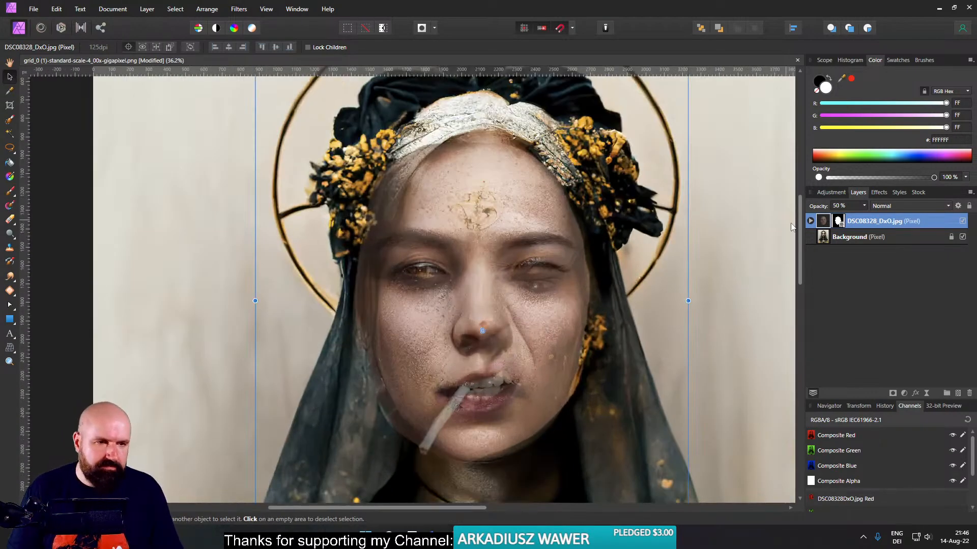
- Set the face layer's opacity to 100% and toggle its visibility to compare it with the portrait's face
click(864, 206)
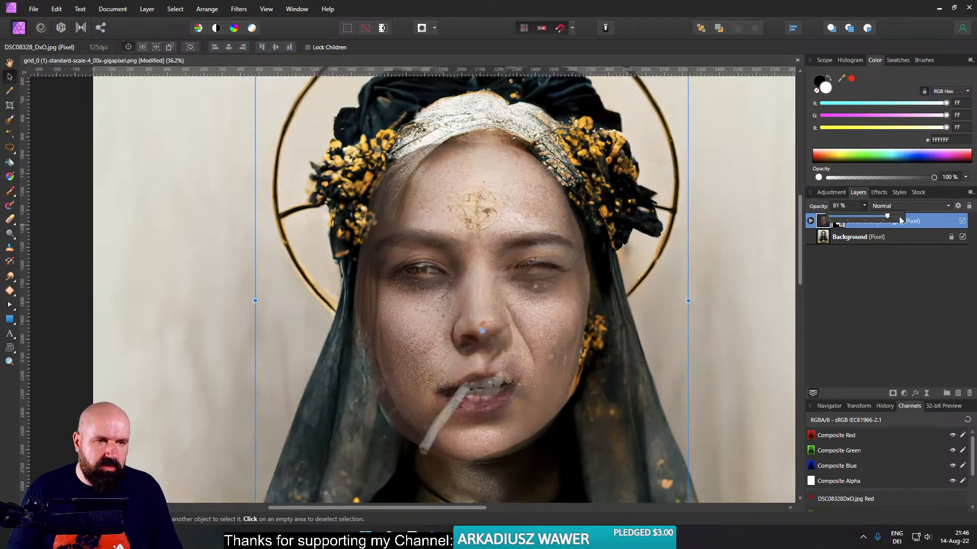
drag(870, 218, 905, 219)
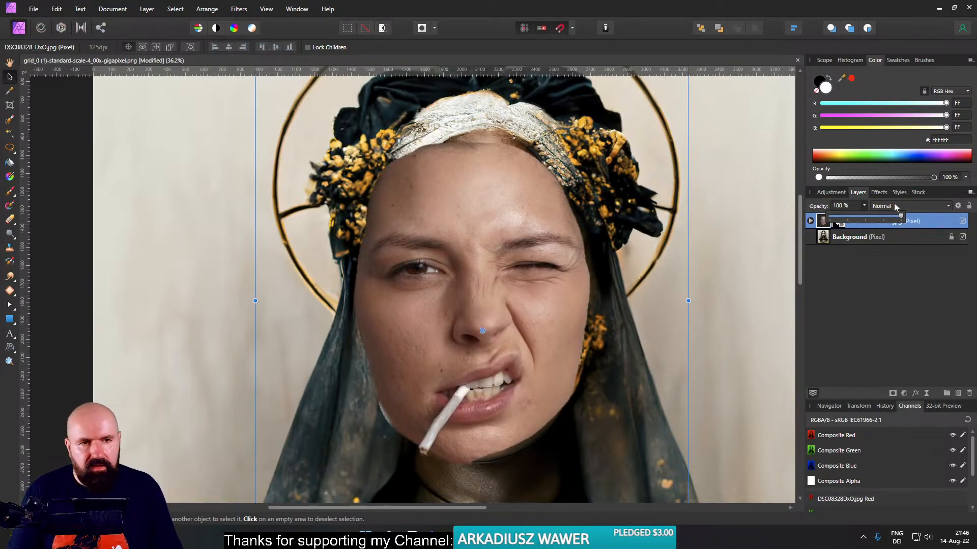
click(963, 221)
click(964, 222)
click(964, 221)
click(963, 222)
click(963, 221)
click(963, 222)
- Narrow the face layer horizontally from both sides so its outline fits within the veil
drag(255, 301, 273, 294)
drag(689, 300, 673, 300)
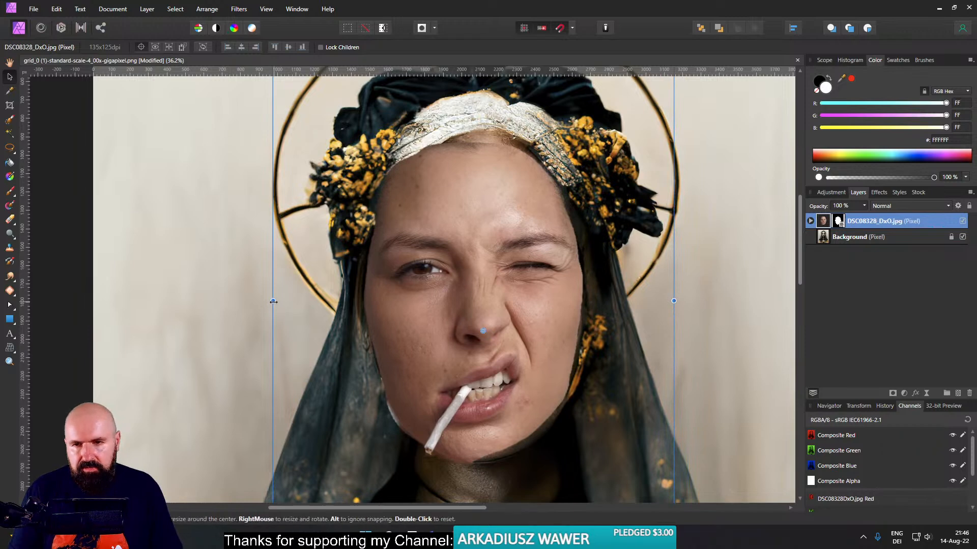
drag(276, 299, 274, 295)
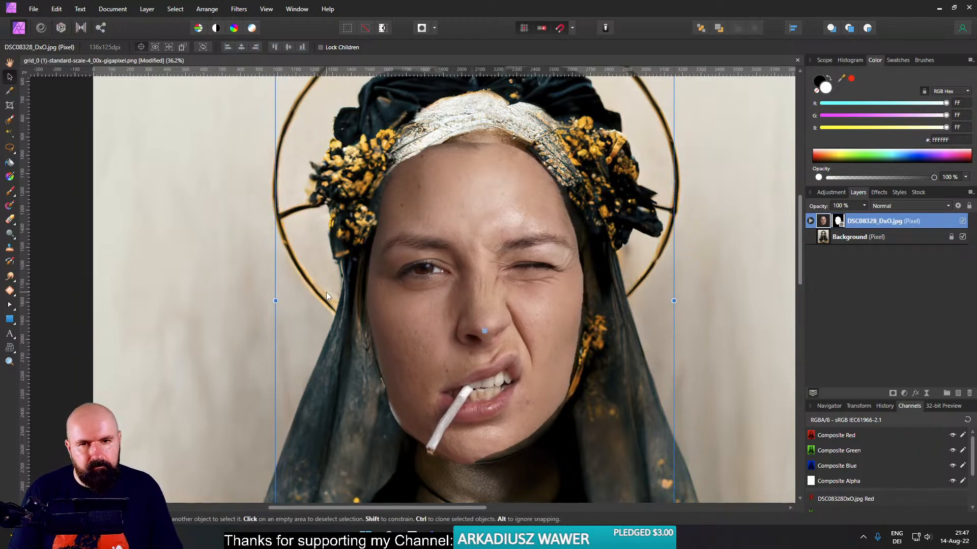
- Erase on the face layer's mask with a soft 756.4 px brush around the forehead, cheeks and jaw to blend the face into the portrait
click(810, 221)
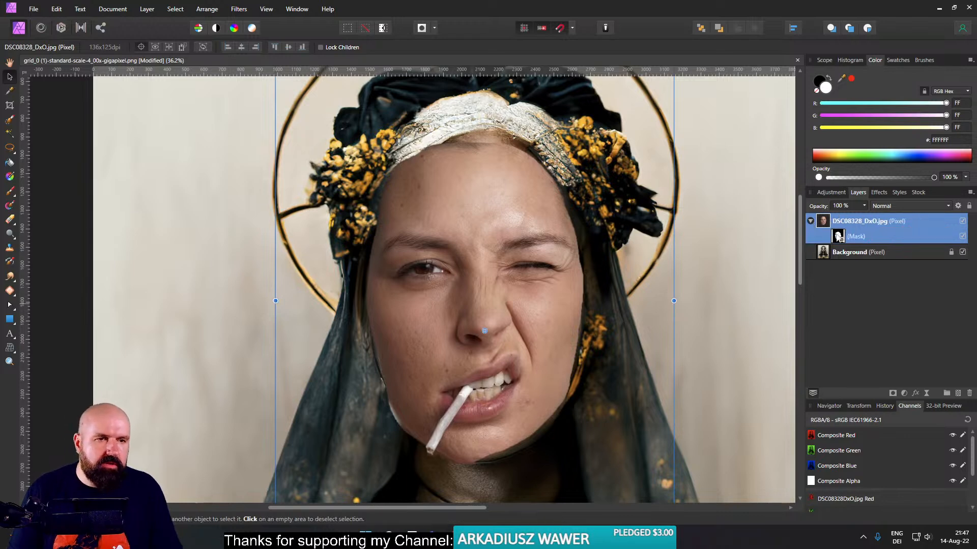
click(838, 236)
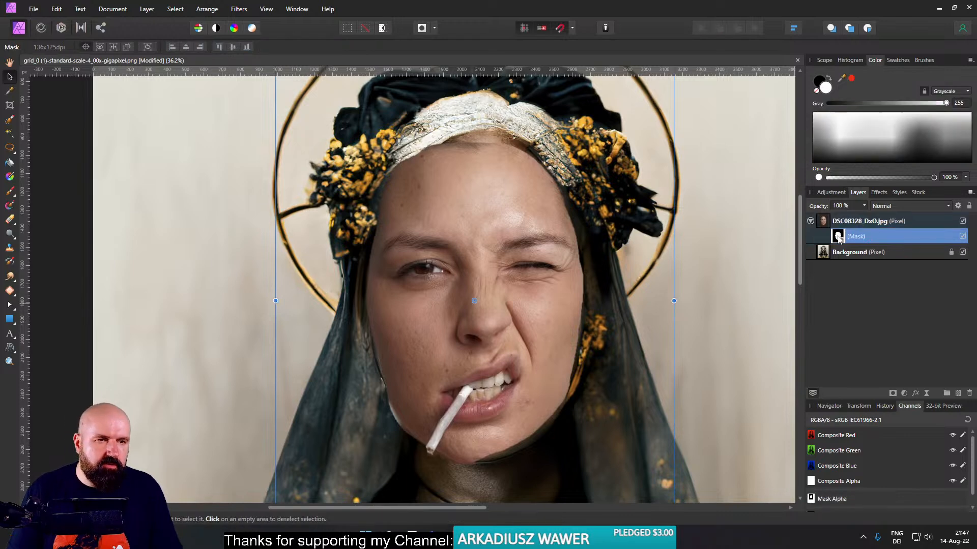
click(10, 219)
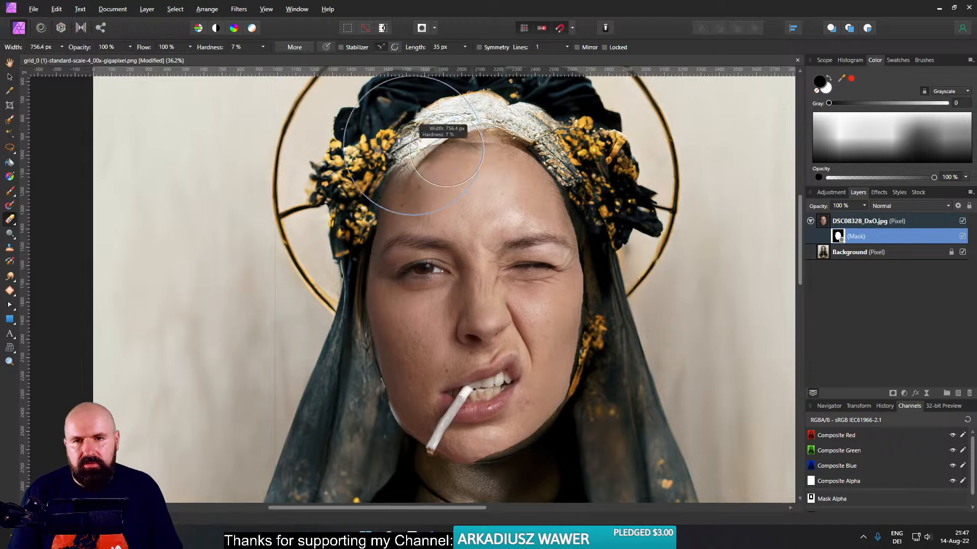
drag(664, 153, 662, 222)
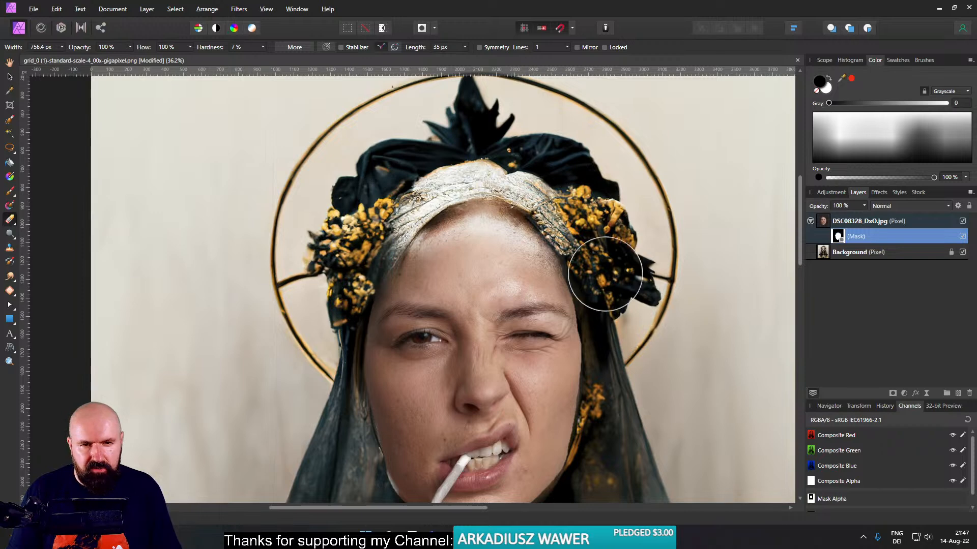
drag(641, 391, 647, 269)
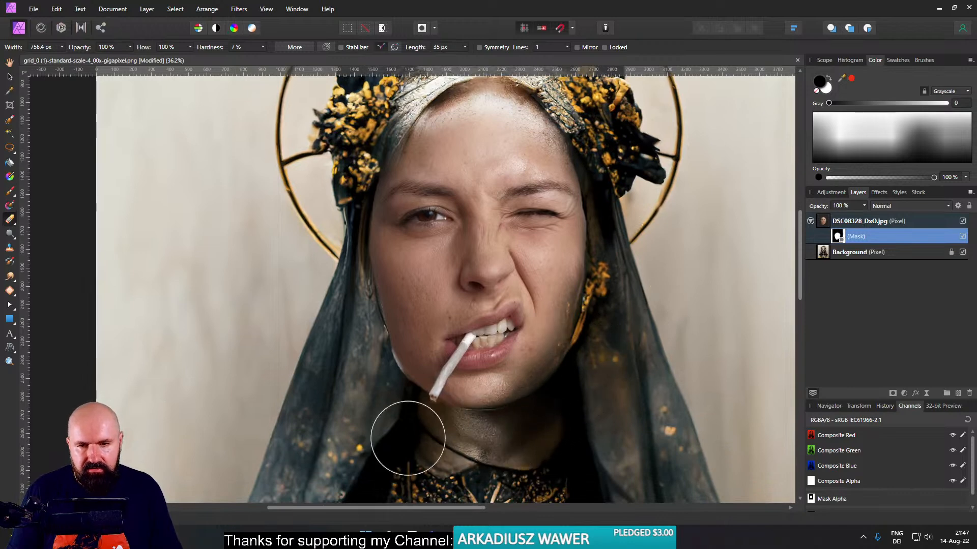
mouse_move(375, 355)
mouse_down()
mouse_move(350, 279)
mouse_move(345, 205)
mouse_move(340, 246)
mouse_move(391, 388)
mouse_up()
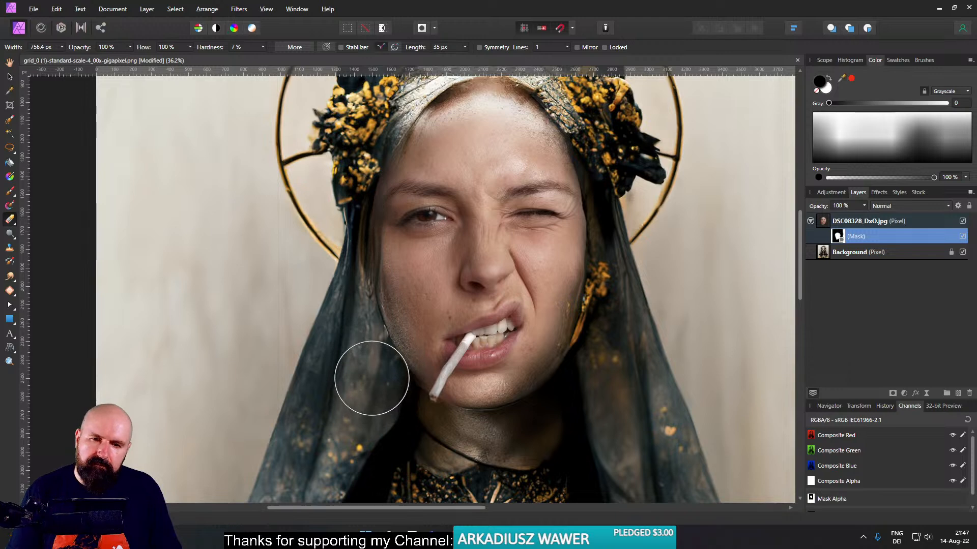
drag(339, 347, 350, 349)
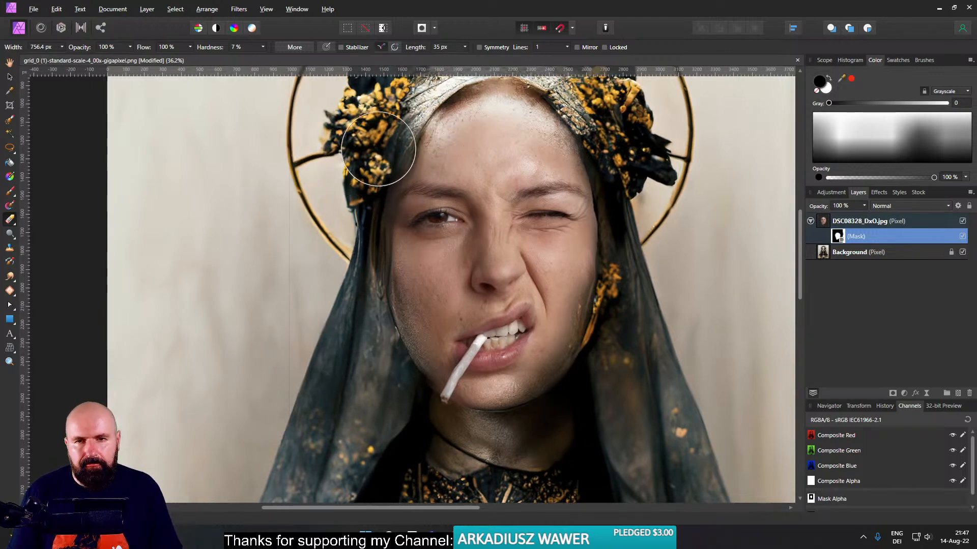
mouse_move(374, 266)
mouse_down()
mouse_move(390, 279)
mouse_move(395, 329)
mouse_move(378, 248)
mouse_move(382, 336)
mouse_move(372, 355)
mouse_up()
- Examine how well the blended face fits the portrait, both in full view and up close
scroll(372, 355, down, 3)
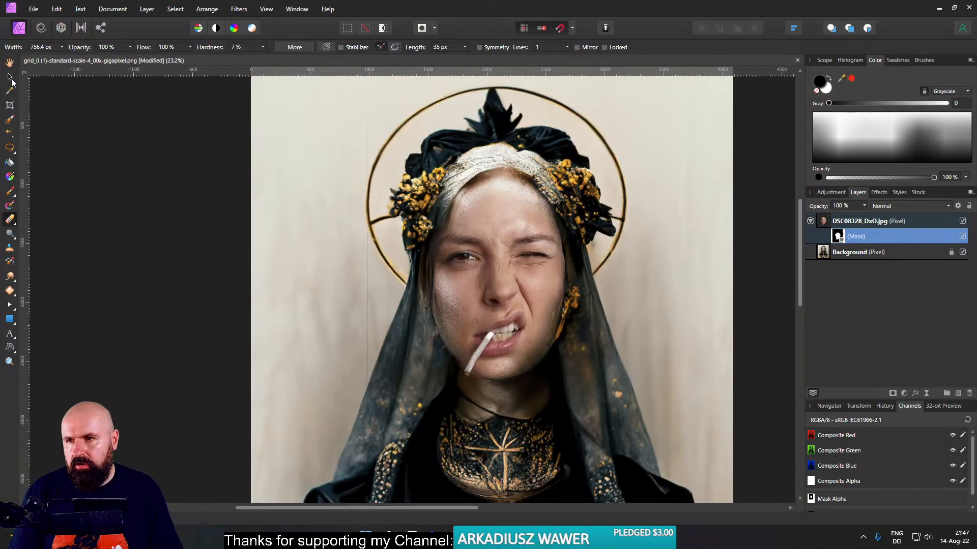
click(10, 77)
scroll(445, 259, up, 3)
drag(540, 279, 487, 285)
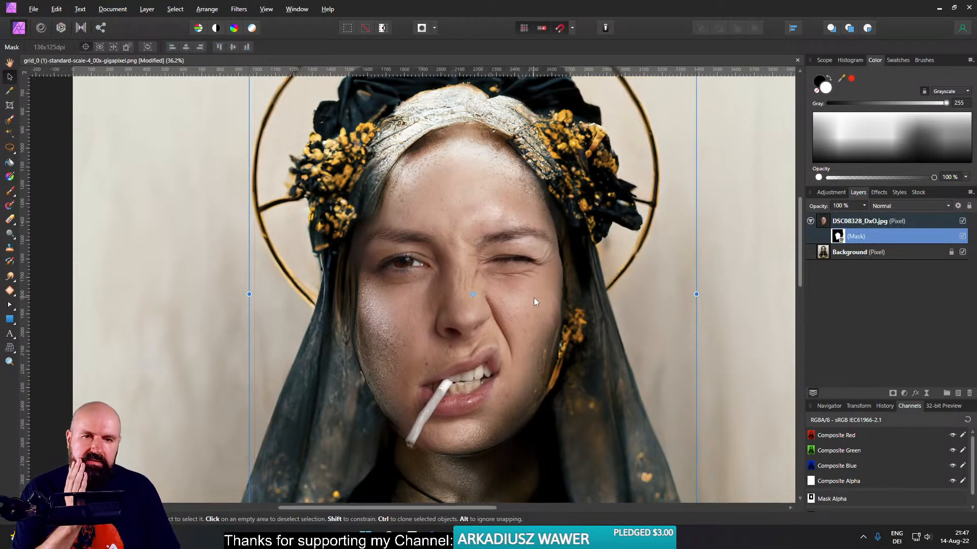
scroll(532, 334, down, 4)
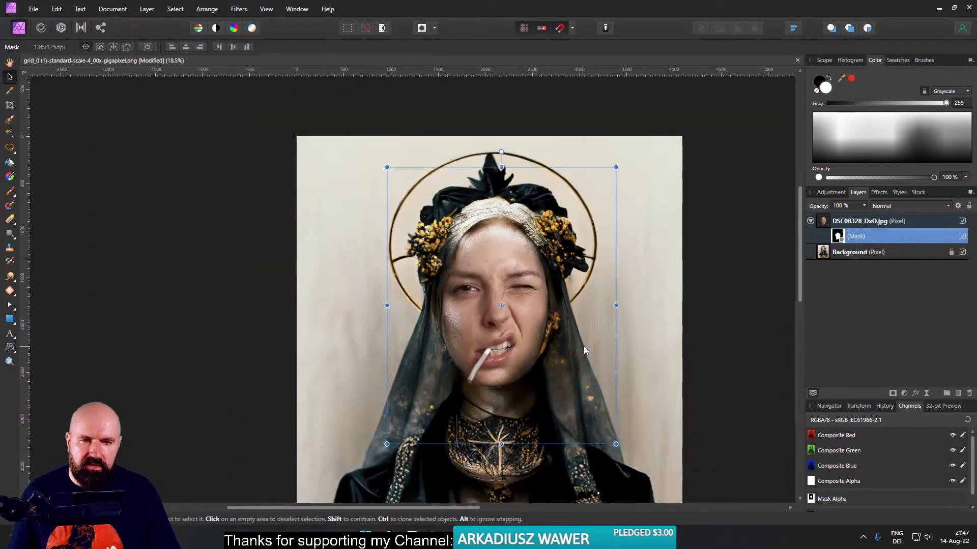
scroll(541, 247, down, 1)
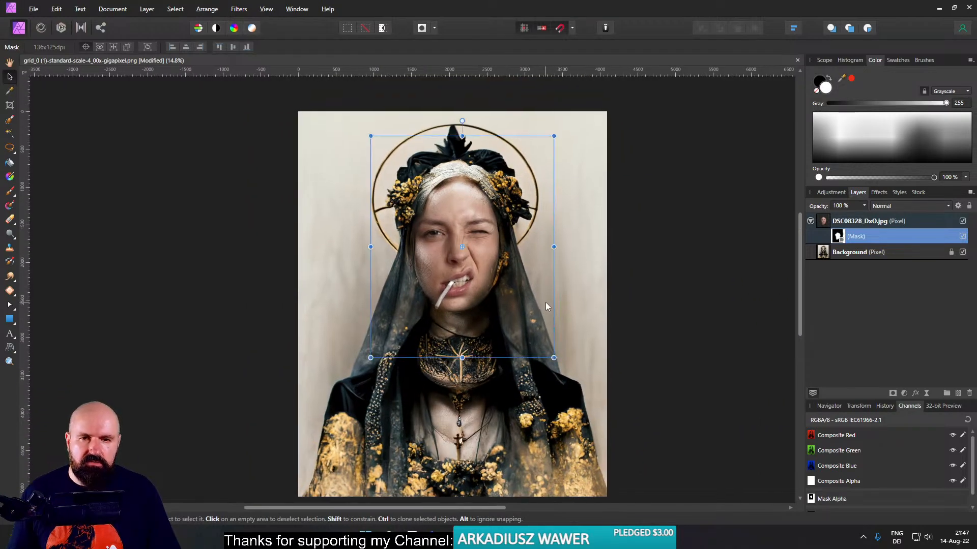
scroll(473, 260, up, 5)
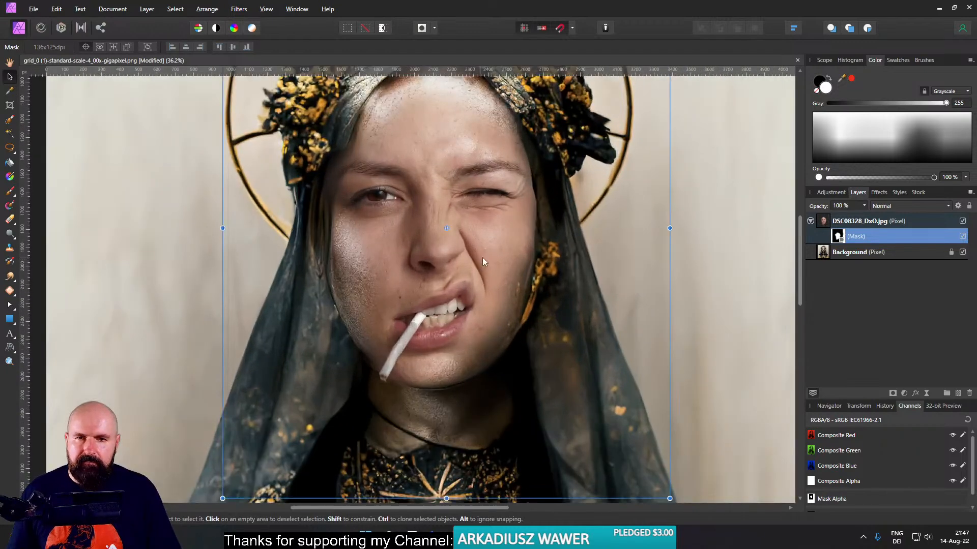
drag(482, 259, 481, 288)
- Add a Vibrance adjustment and nest it inside the face layer so it affects only the face
click(821, 223)
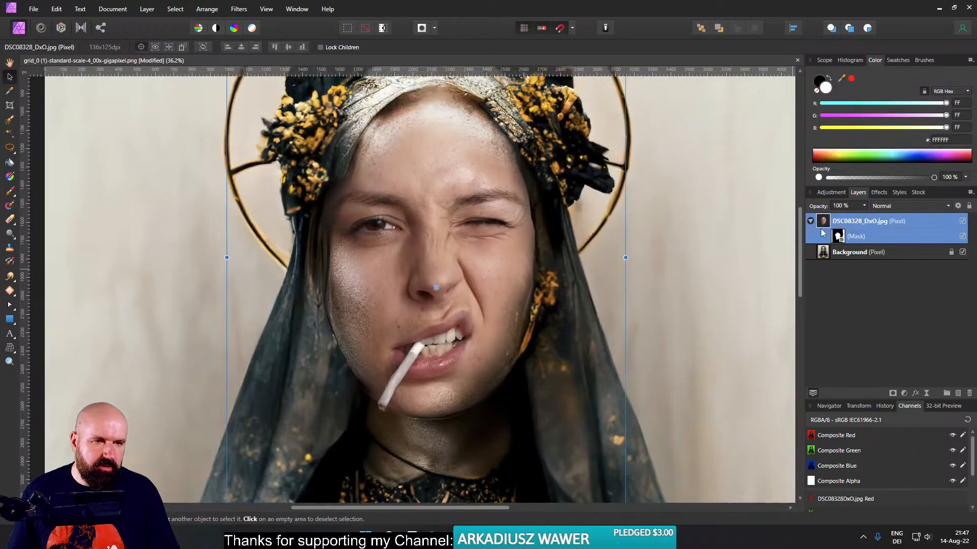
click(906, 396)
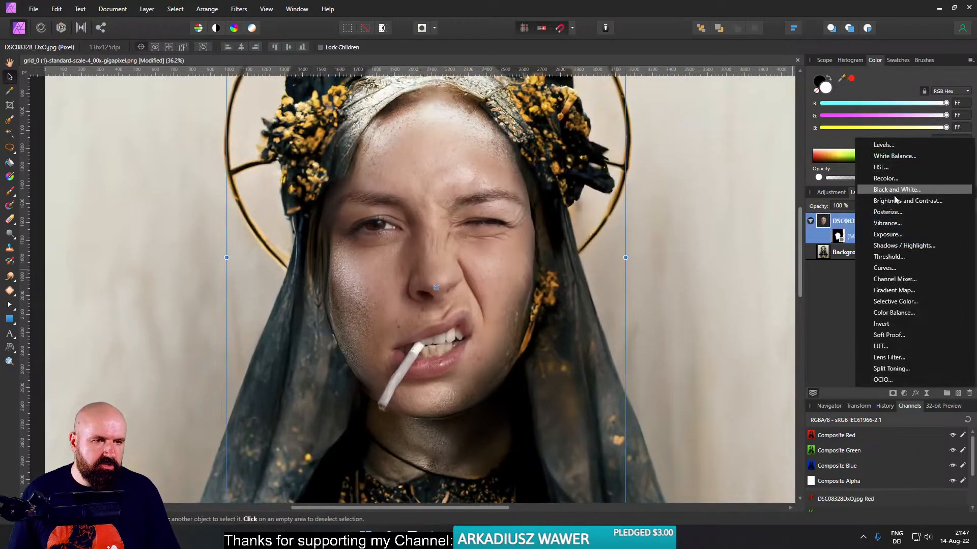
click(889, 223)
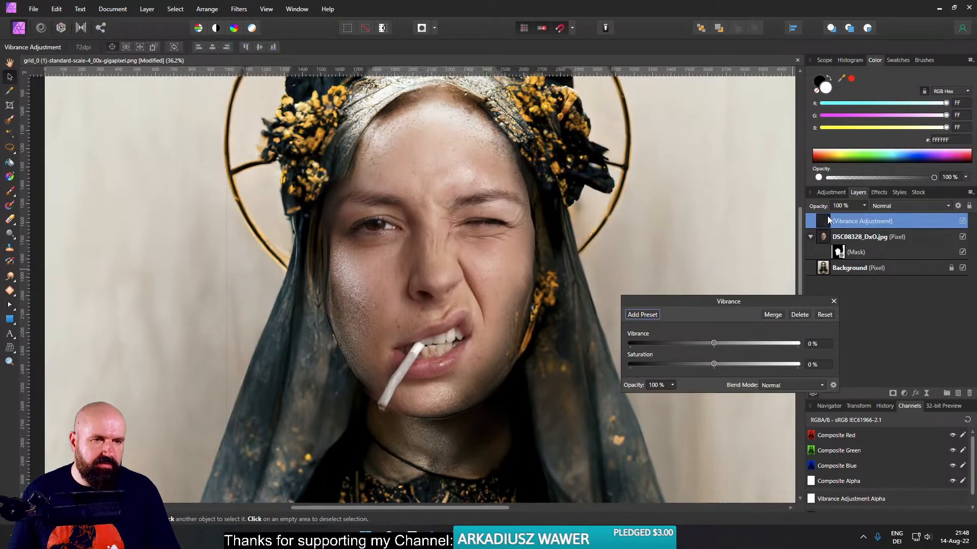
drag(865, 221, 824, 237)
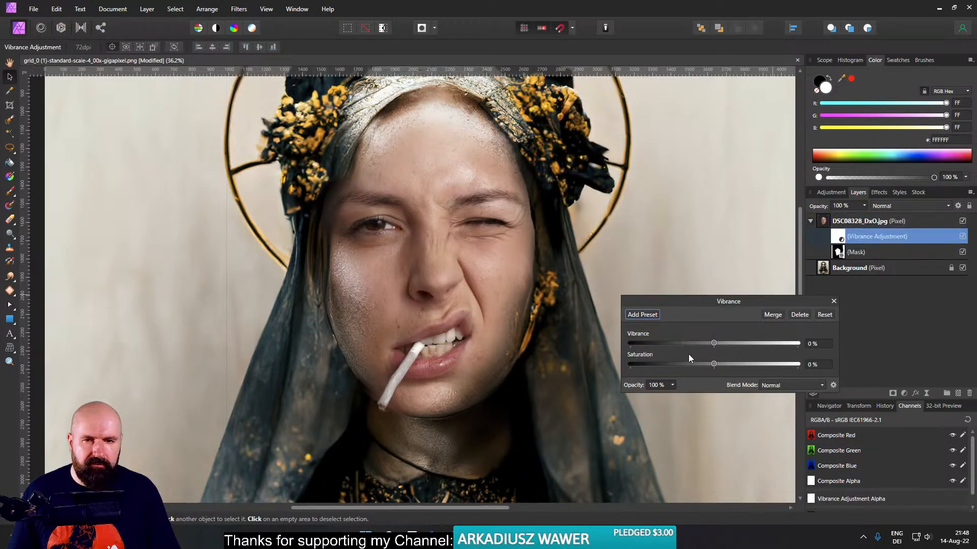
- Set the face adjustment's Vibrance to -28% and Saturation to -25%
click(679, 365)
click(680, 343)
drag(691, 344, 693, 345)
drag(678, 365, 695, 366)
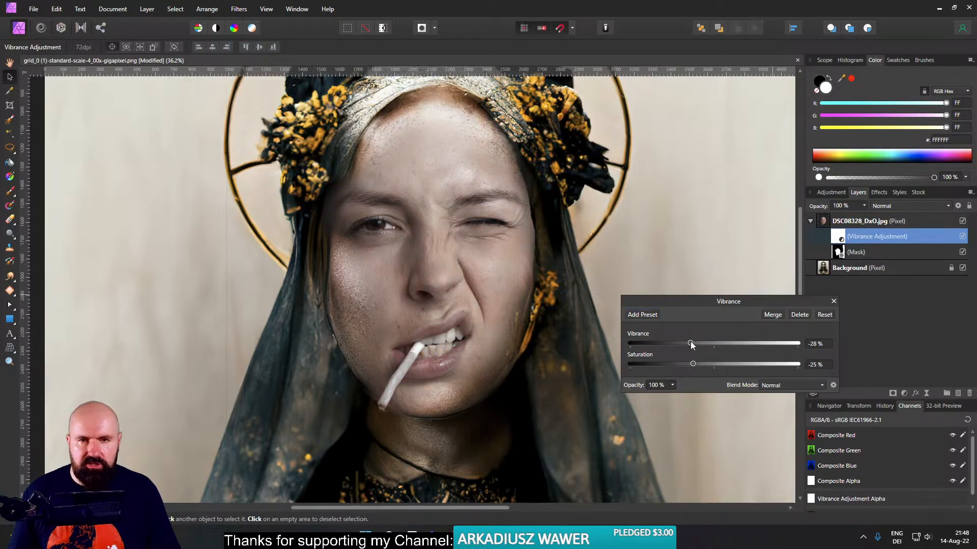
click(834, 301)
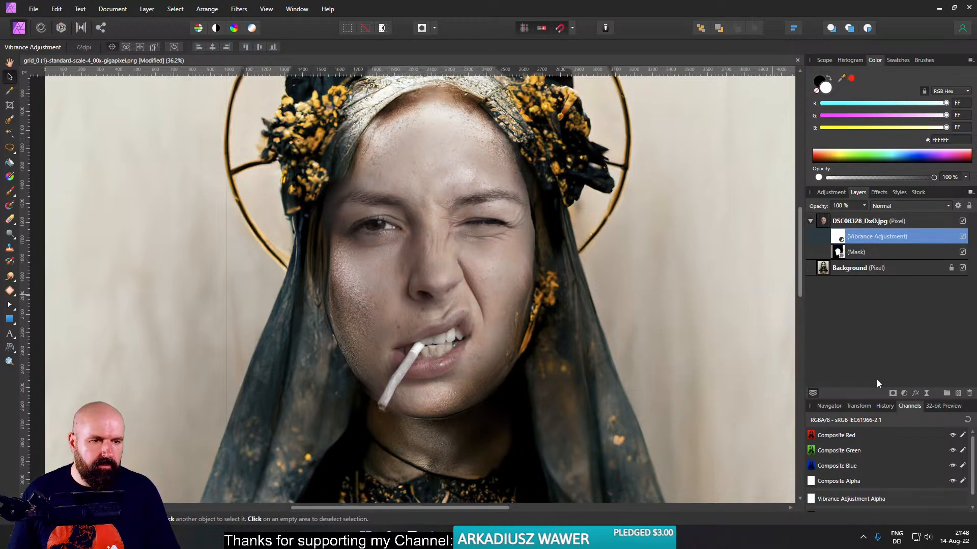
- Add a Curves adjustment to the face layer and brighten it with curve points at about 0.196/0.246 and 0.673/0.791
click(904, 393)
click(886, 270)
drag(780, 134, 720, 130)
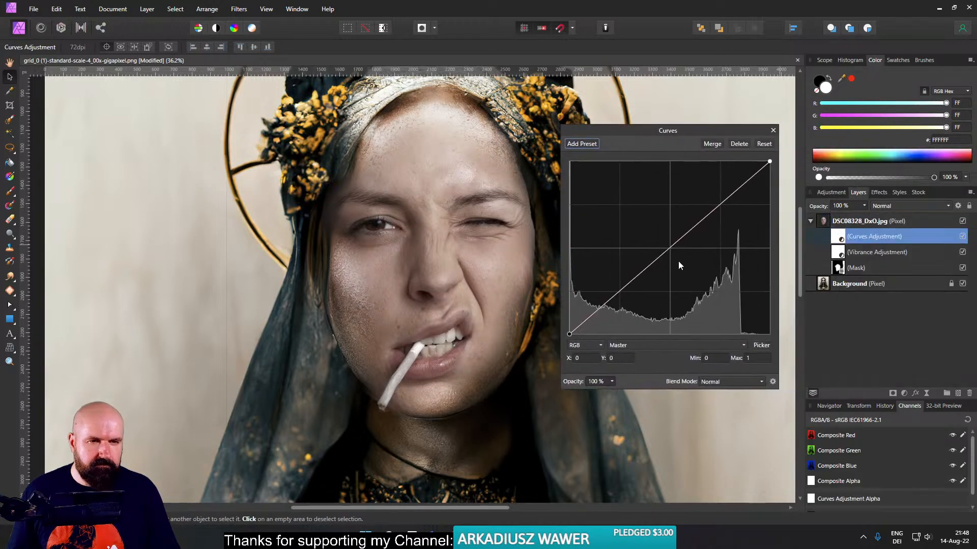
drag(705, 217, 705, 200)
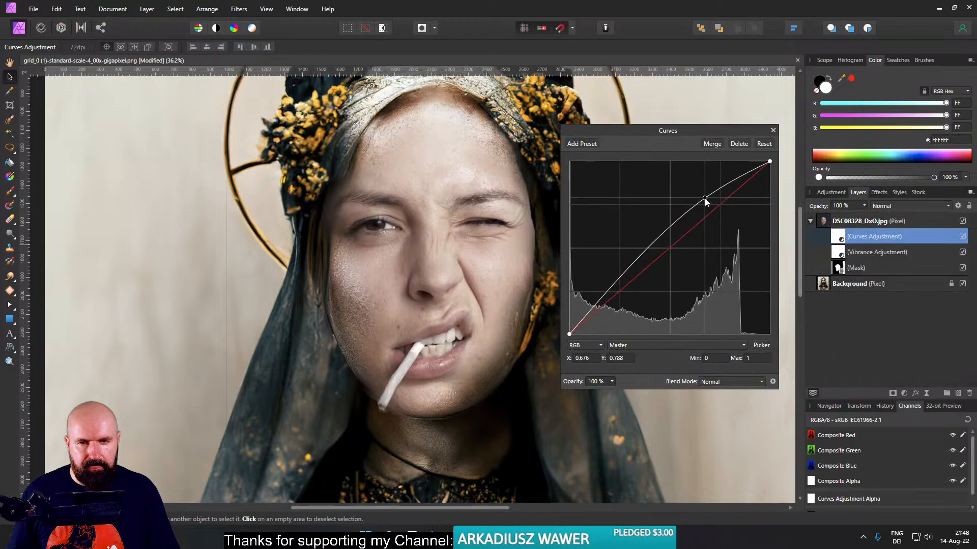
click(610, 293)
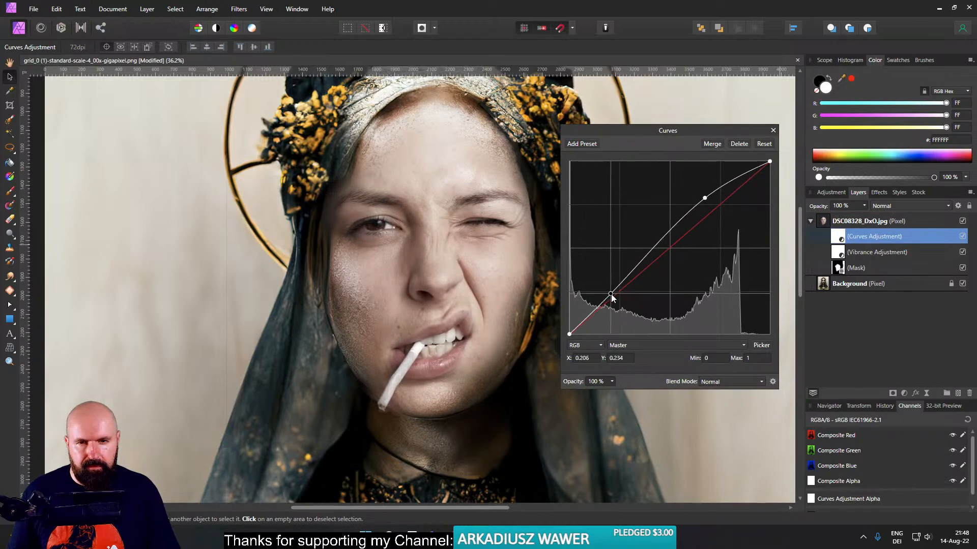
drag(610, 294, 608, 292)
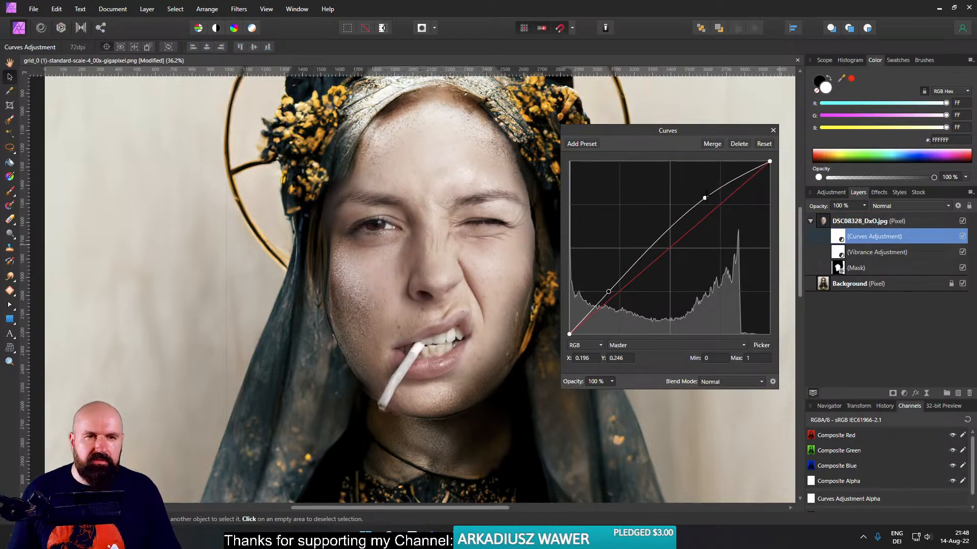
click(704, 198)
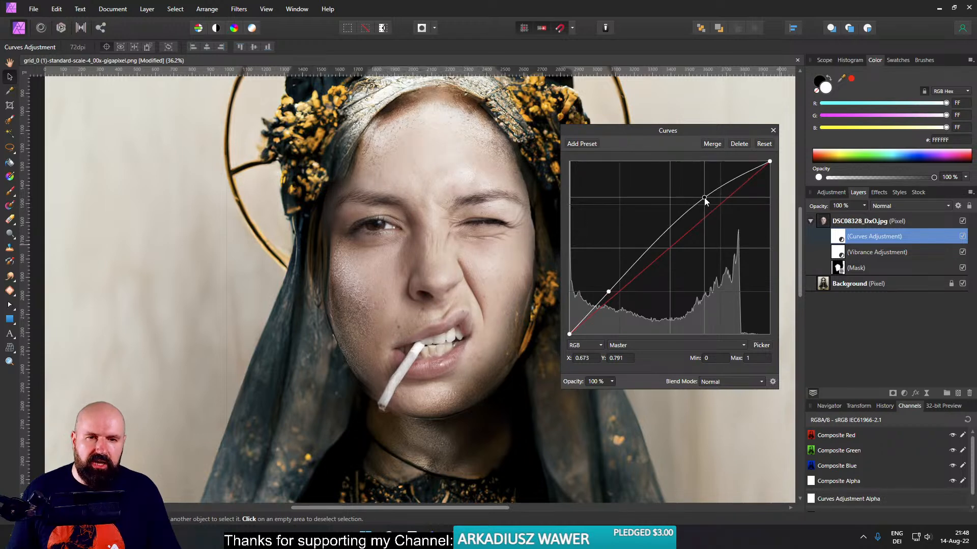
click(773, 130)
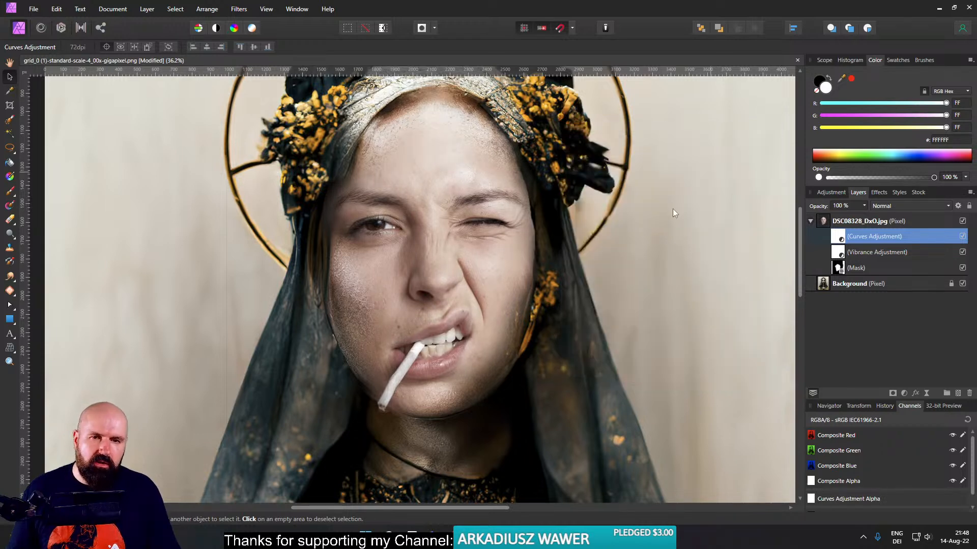
- Select the face layer with its adjustments and mask, and reduce its height slightly from the upper edge
scroll(628, 249, down, 3)
drag(641, 272, 590, 238)
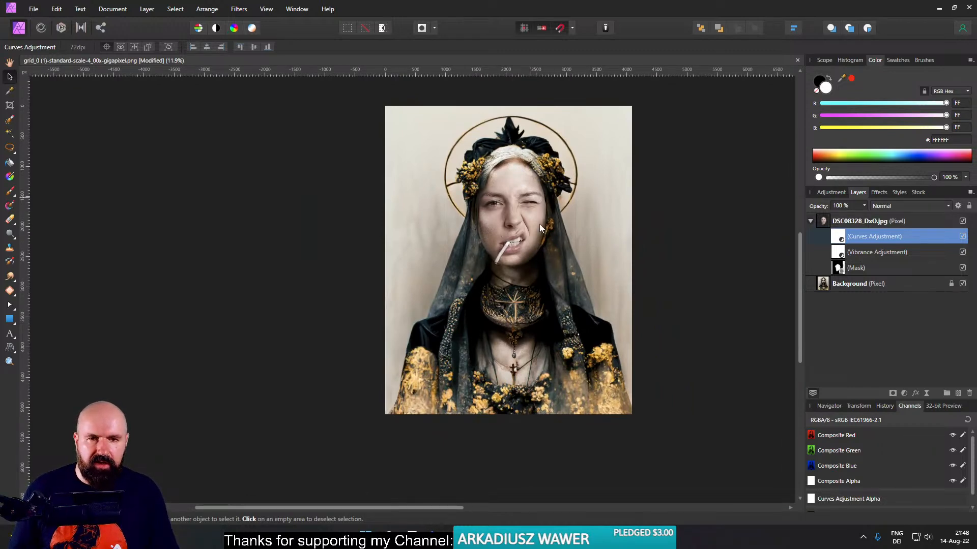
scroll(534, 210, up, 5)
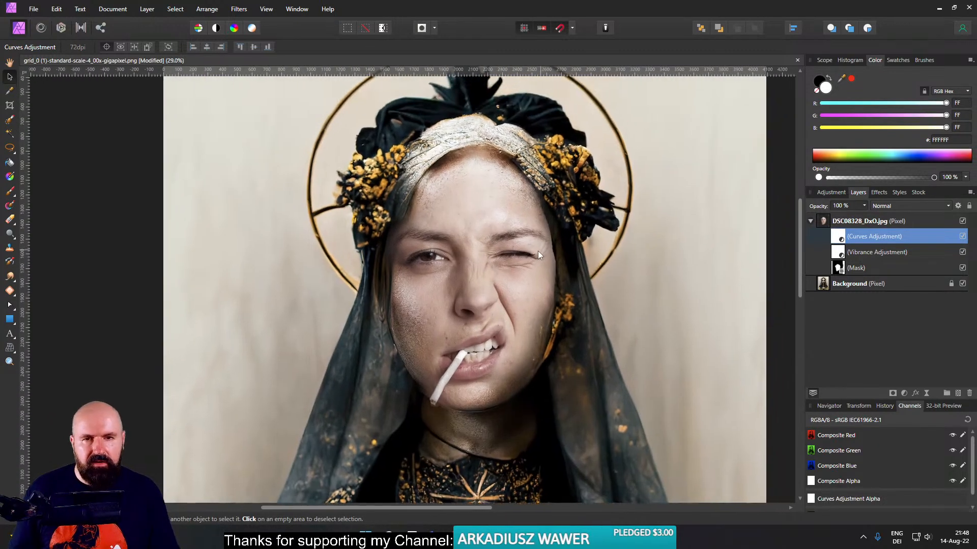
drag(556, 245, 572, 288)
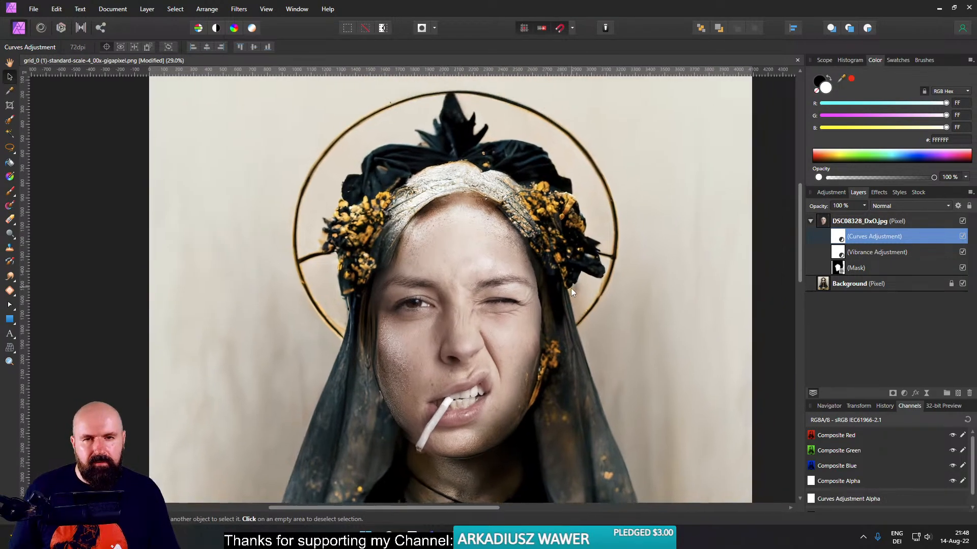
scroll(573, 285, down, 2)
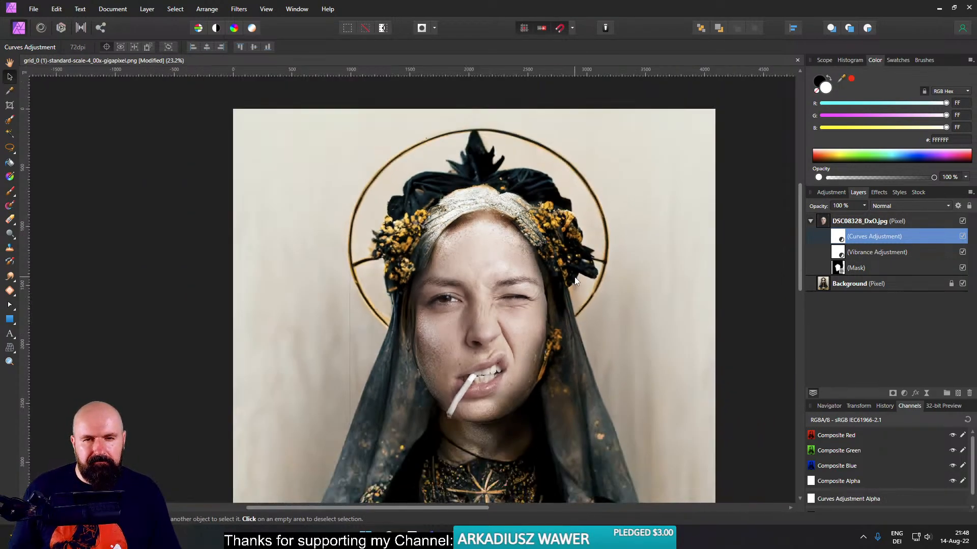
click(599, 237)
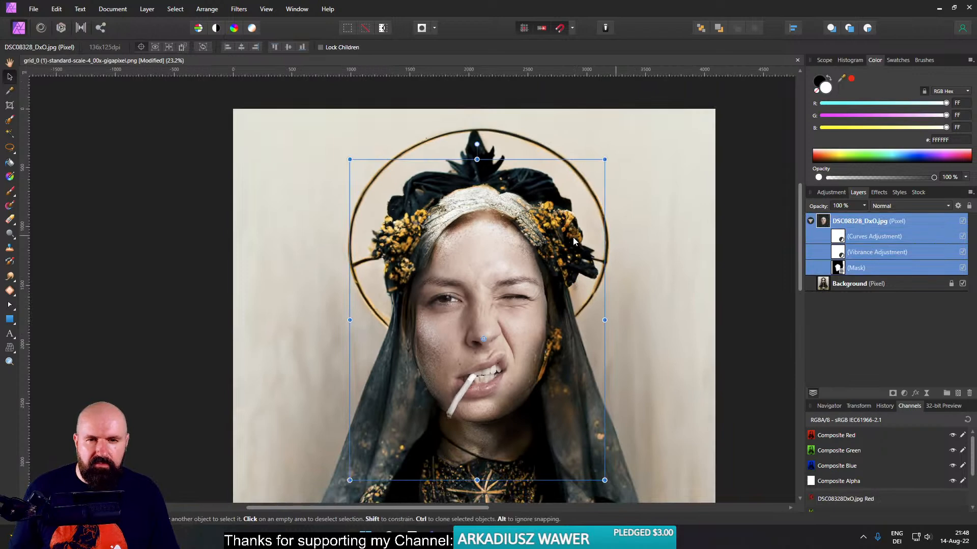
mouse_move(477, 161)
mouse_down()
mouse_move(477, 182)
mouse_move(480, 169)
mouse_up()
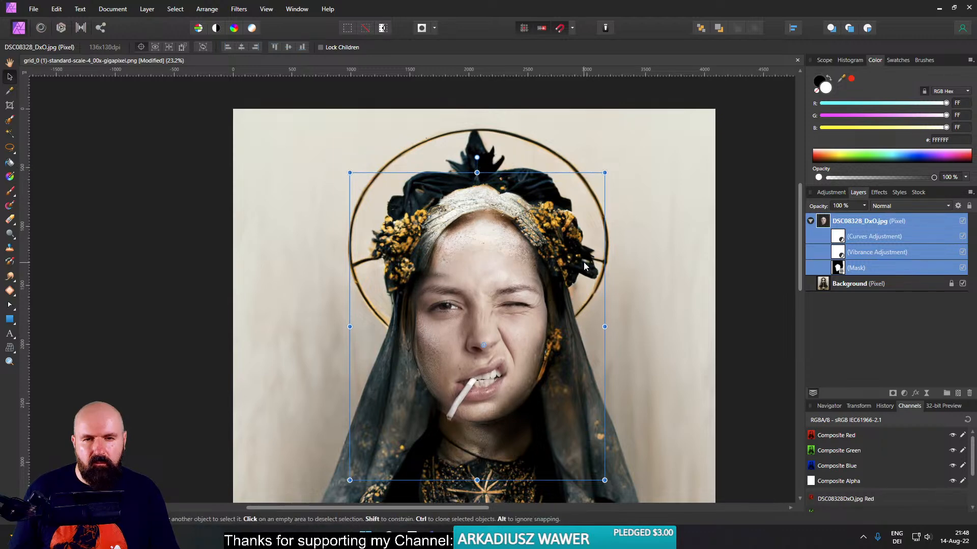
- Duplicate the Background layer
drag(584, 262, 563, 220)
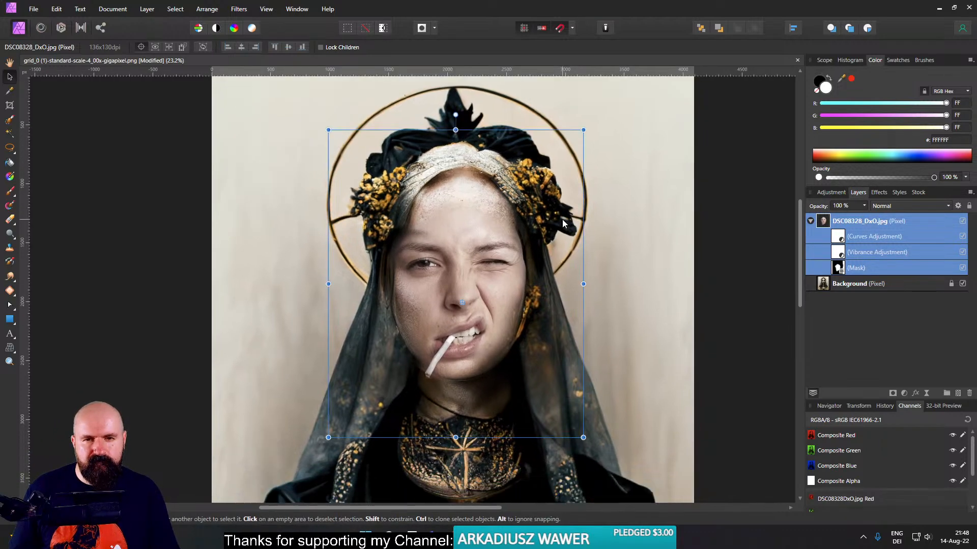
click(821, 285)
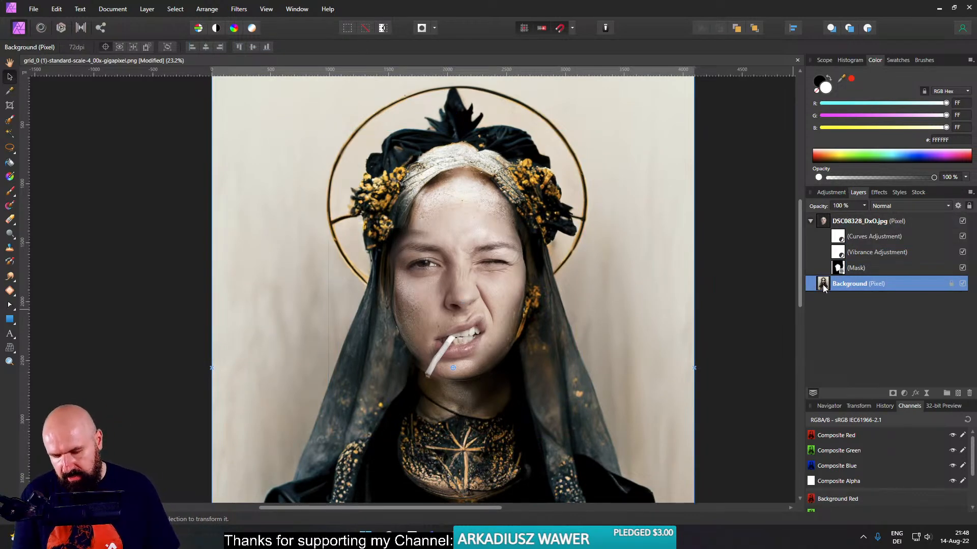
key(ctrl+j)
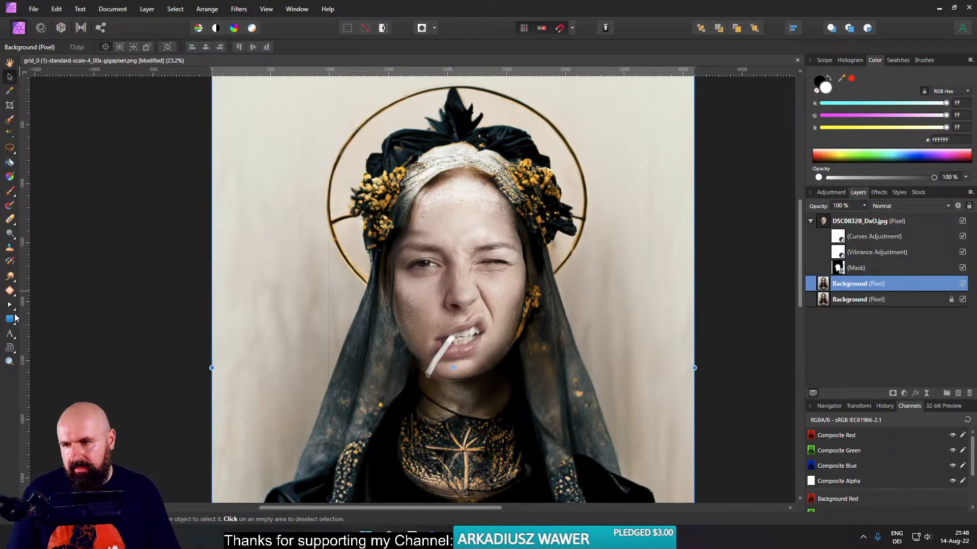
- Start the Mesh Warp tool on the duplicated Background layer and frame the head and veil for warping
click(9, 349)
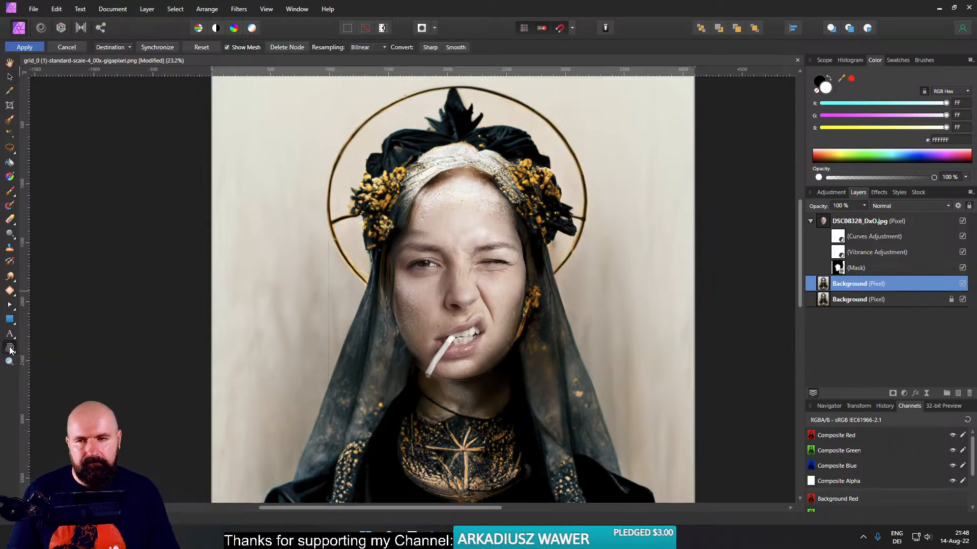
scroll(381, 280, up, 2)
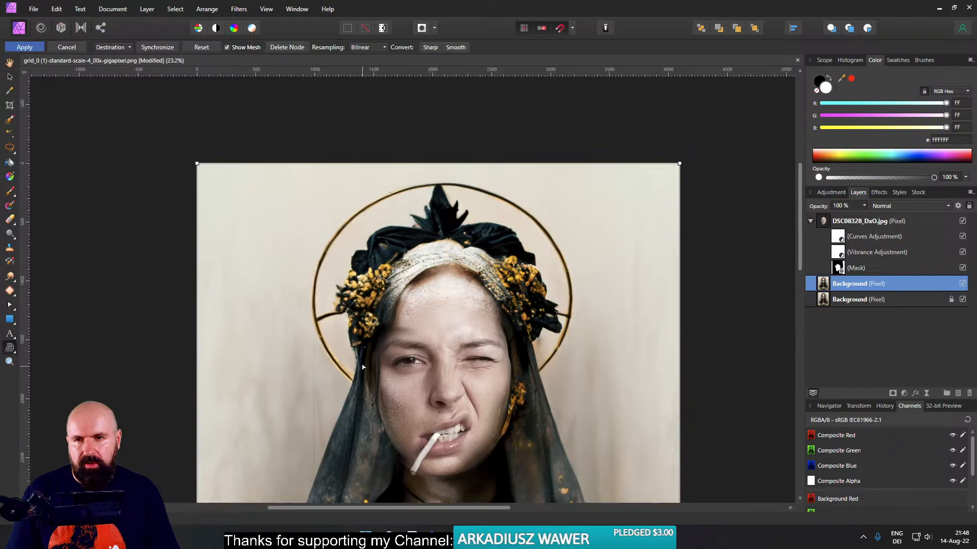
scroll(381, 280, down, 2)
scroll(402, 274, up, 2)
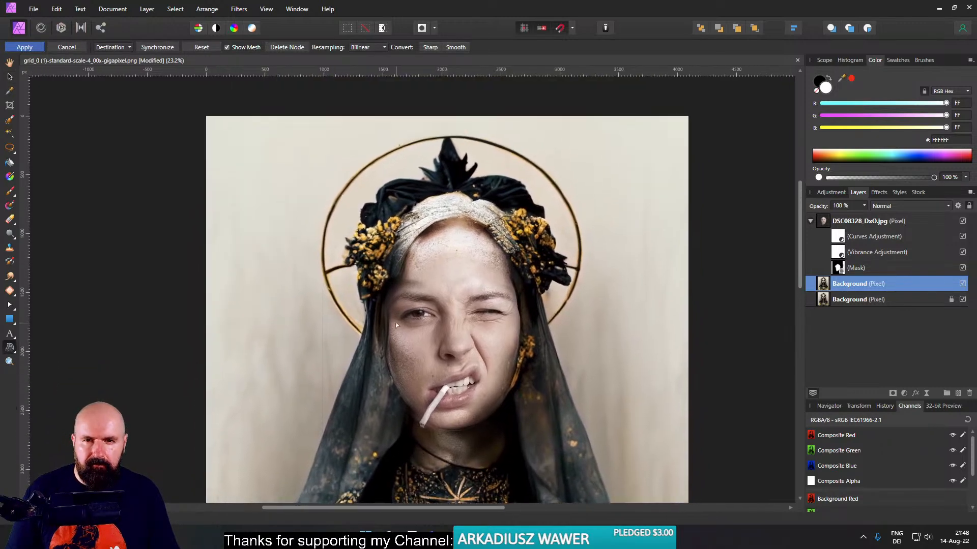
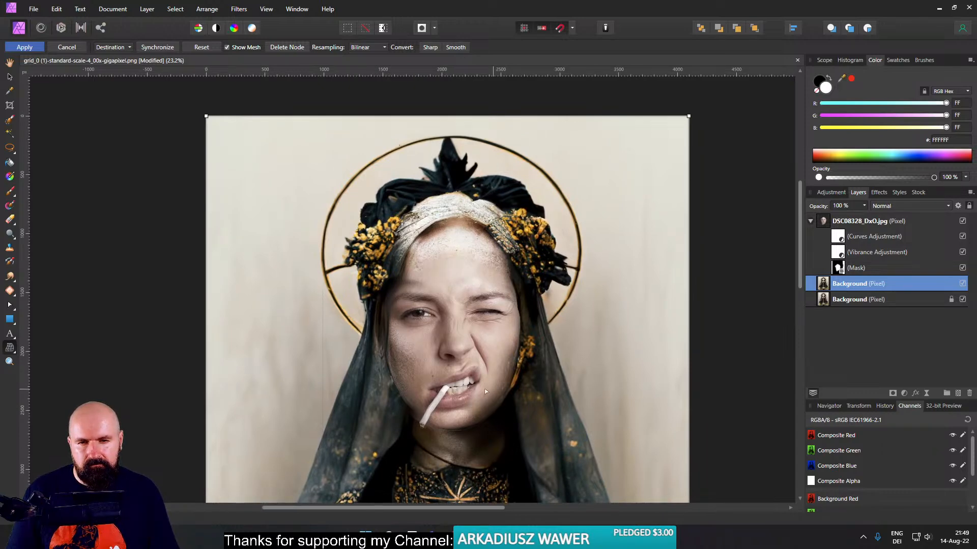
- Add a horizontal mesh warp line through the mouth and pull both top mesh corners down evenly to compress the headdress
click(458, 390)
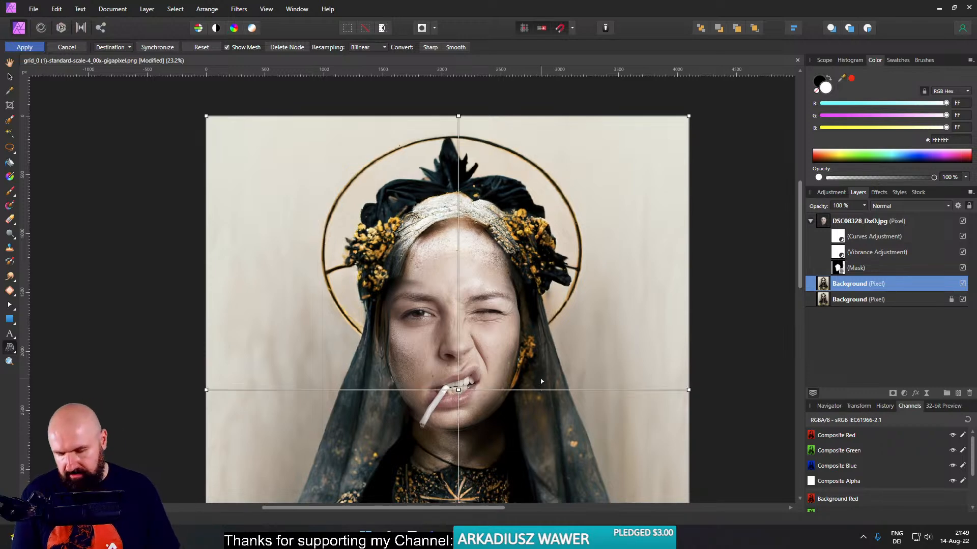
key(ctrl+z)
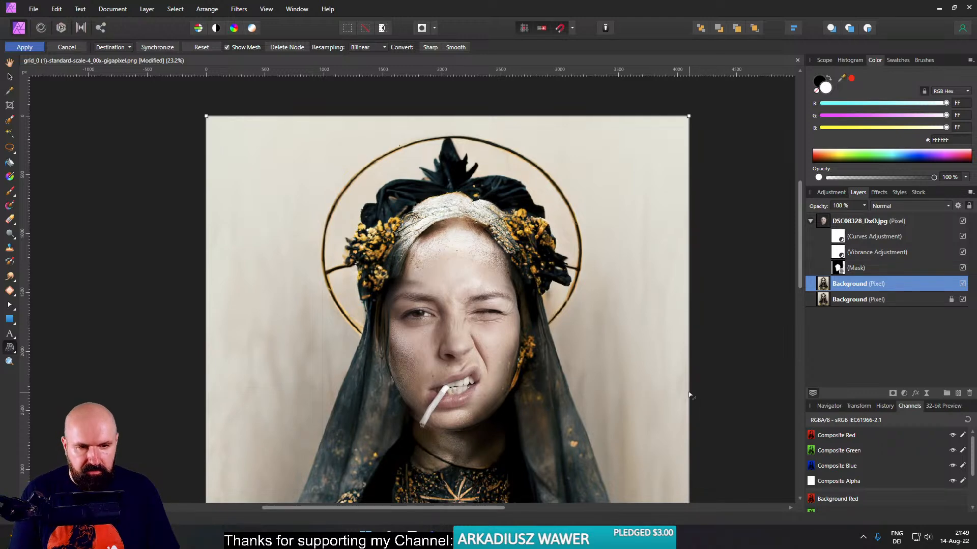
click(689, 392)
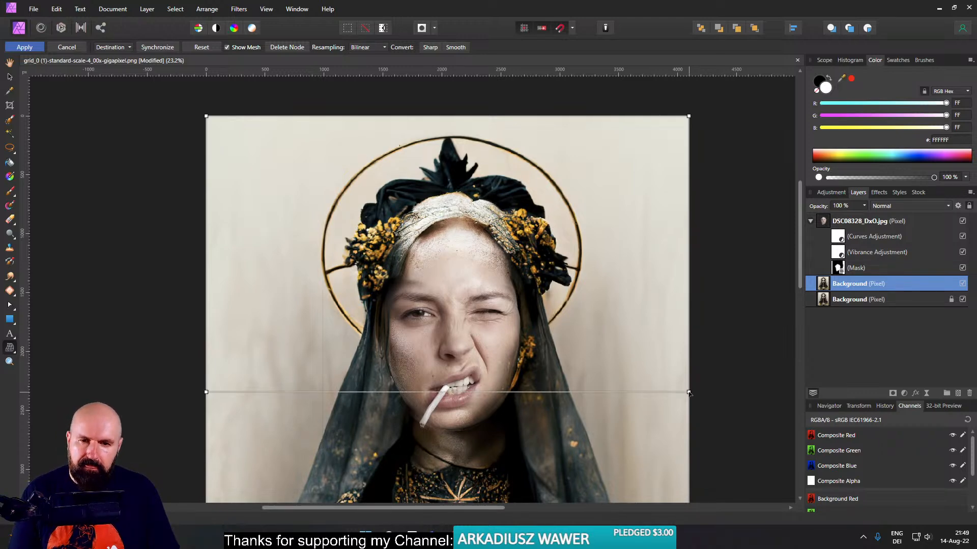
drag(689, 116, 688, 151)
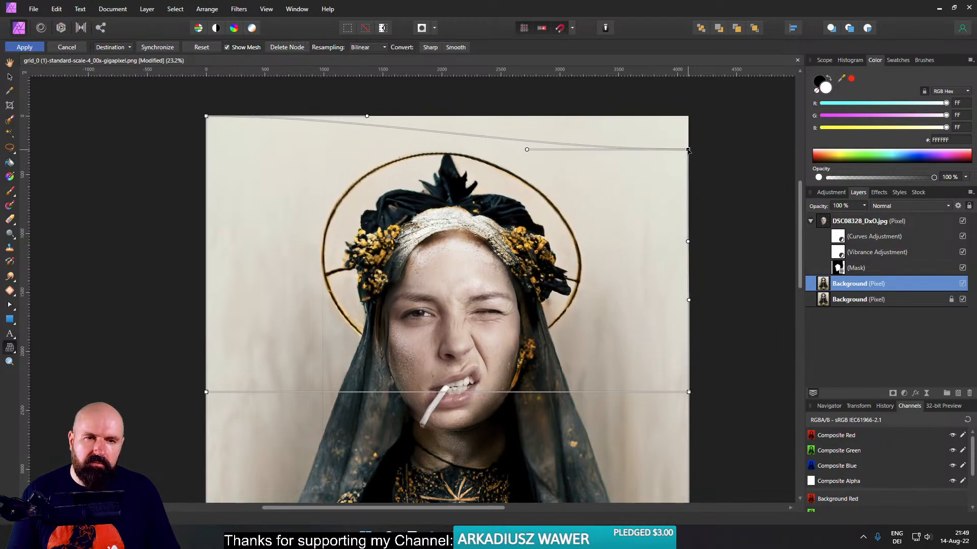
mouse_move(206, 116)
mouse_down()
mouse_move(207, 161)
mouse_move(206, 134)
mouse_up()
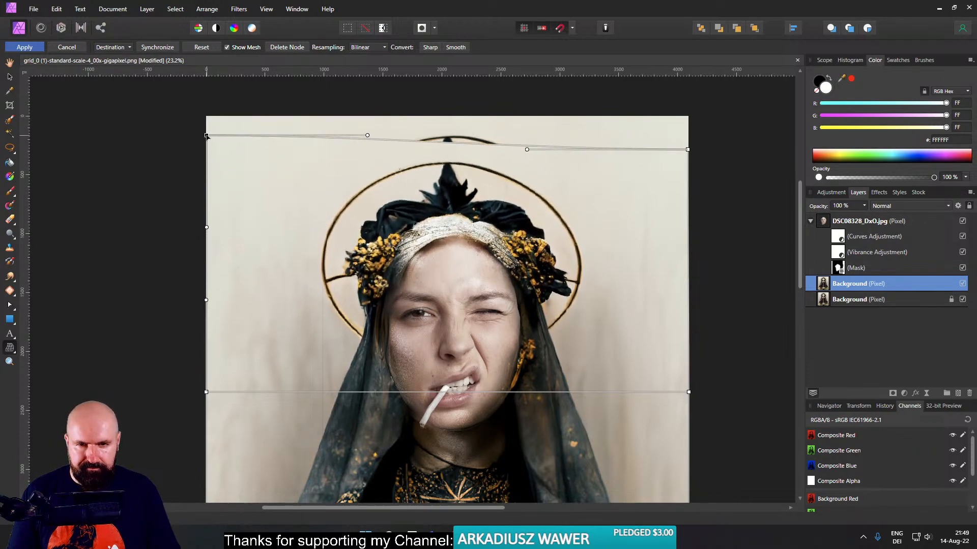
scroll(257, 244, down, 3)
drag(254, 254, 309, 194)
scroll(324, 244, up, 1)
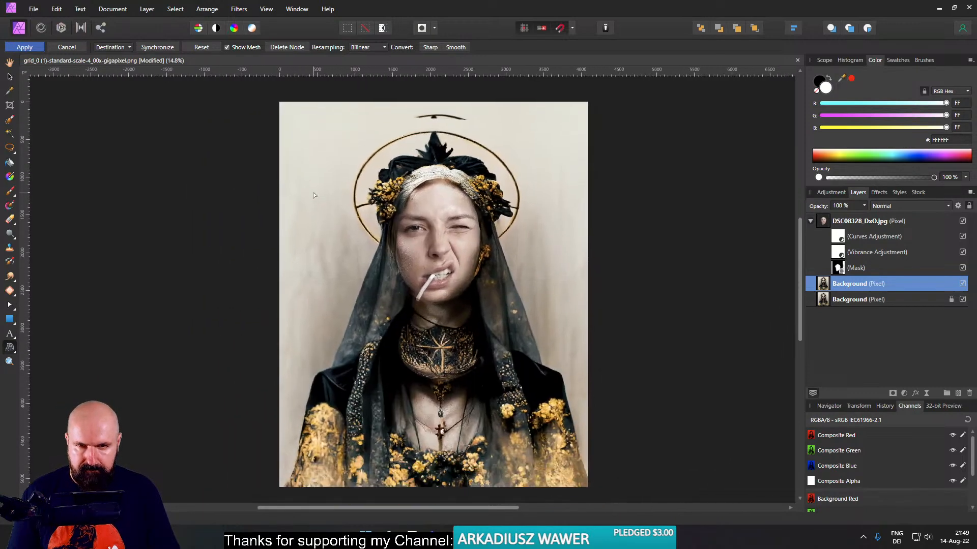
drag(281, 115, 278, 125)
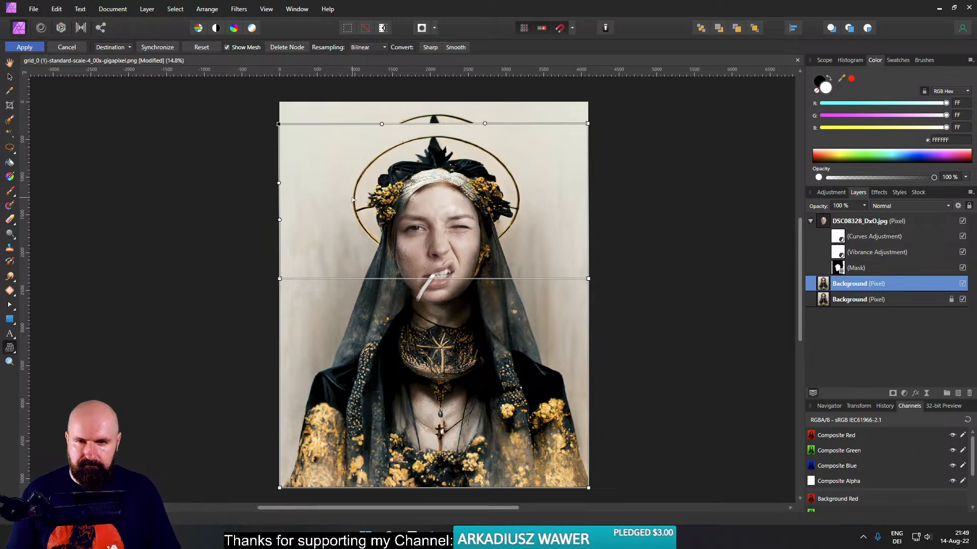
- Add a vertical mesh line along the halo's left edge and bend it inward toward the face
double_click(357, 124)
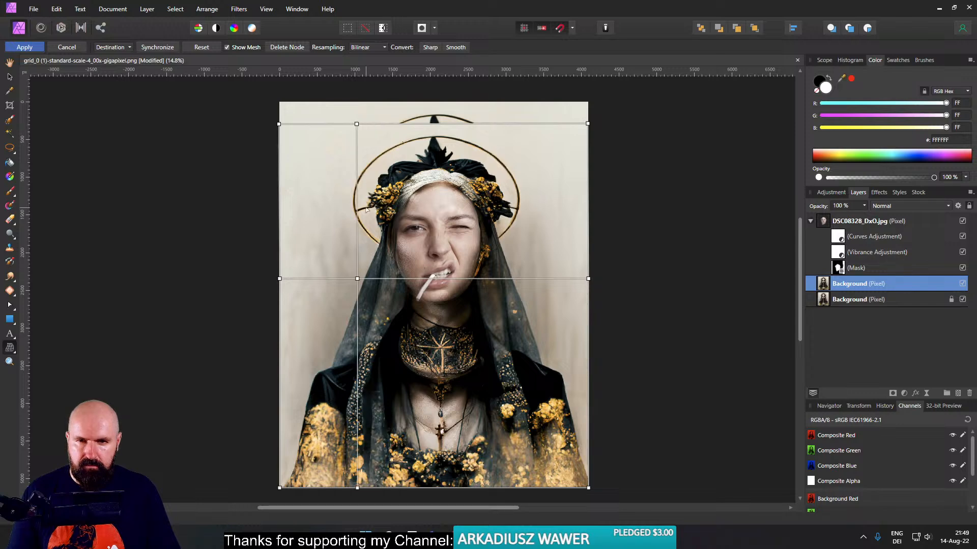
scroll(360, 259, up, 3)
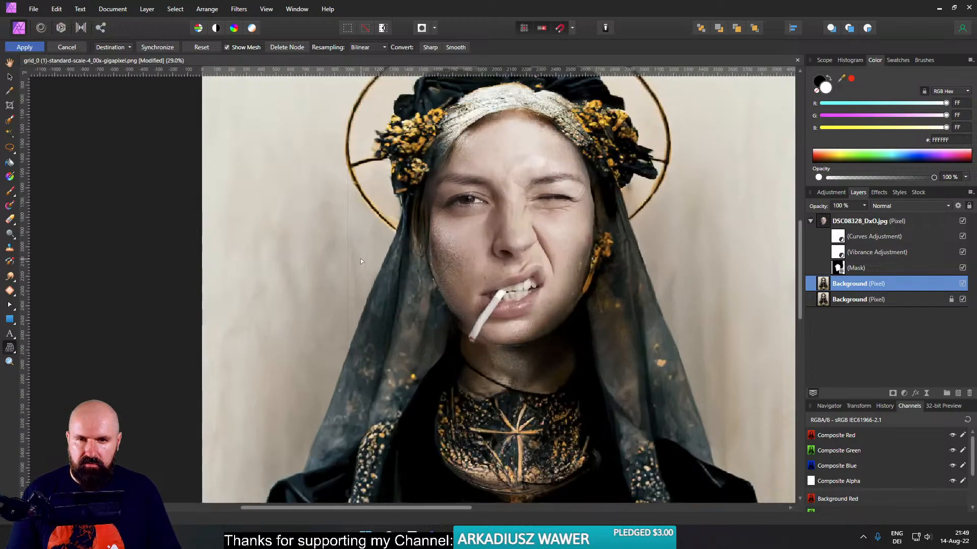
scroll(362, 260, down, 2)
scroll(356, 225, up, 2)
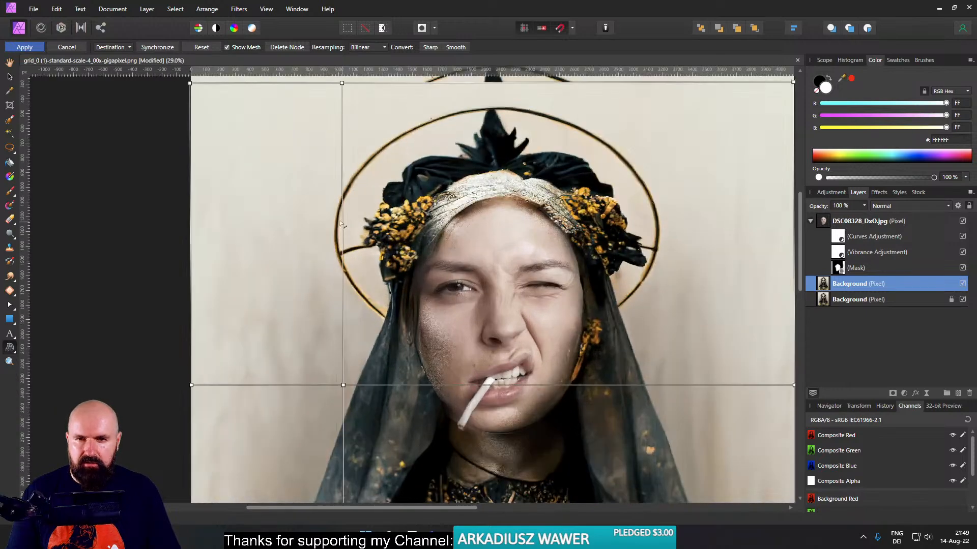
drag(343, 225, 370, 222)
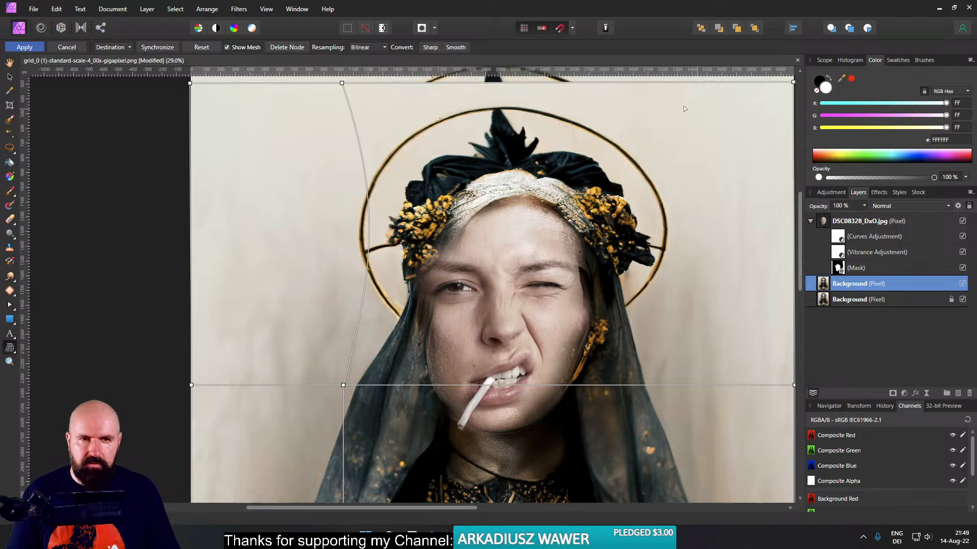
- Add a vertical mesh line right of the halo, bend it inward, and ease both vertical lines to balance the headdress around the face
click(695, 83)
mouse_move(697, 211)
mouse_down()
mouse_move(669, 208)
mouse_move(679, 208)
mouse_up()
drag(370, 228, 348, 220)
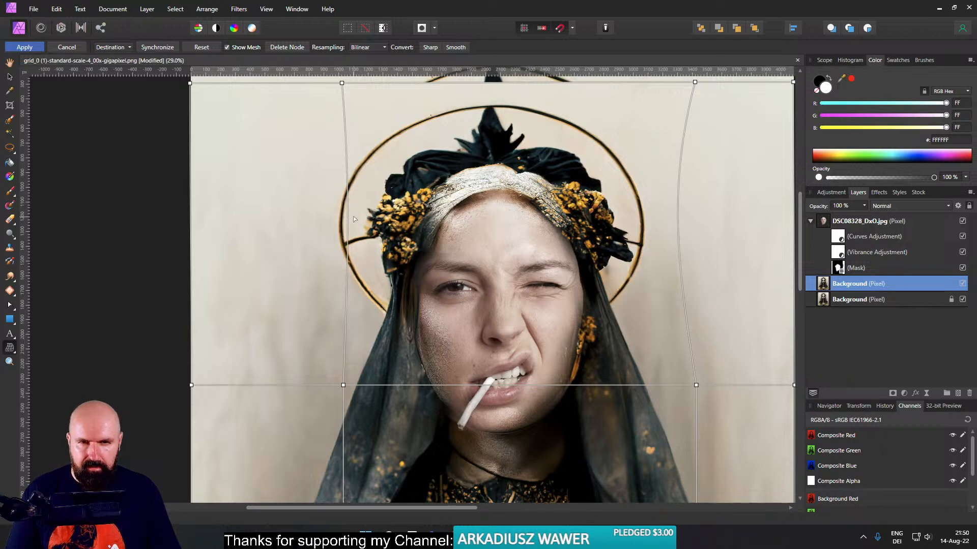
scroll(407, 242, down, 3)
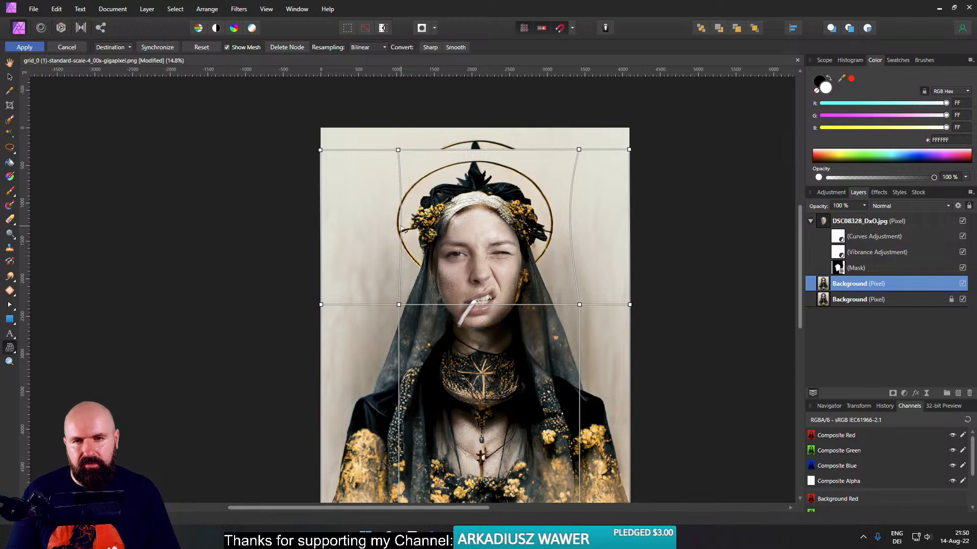
drag(398, 227, 399, 229)
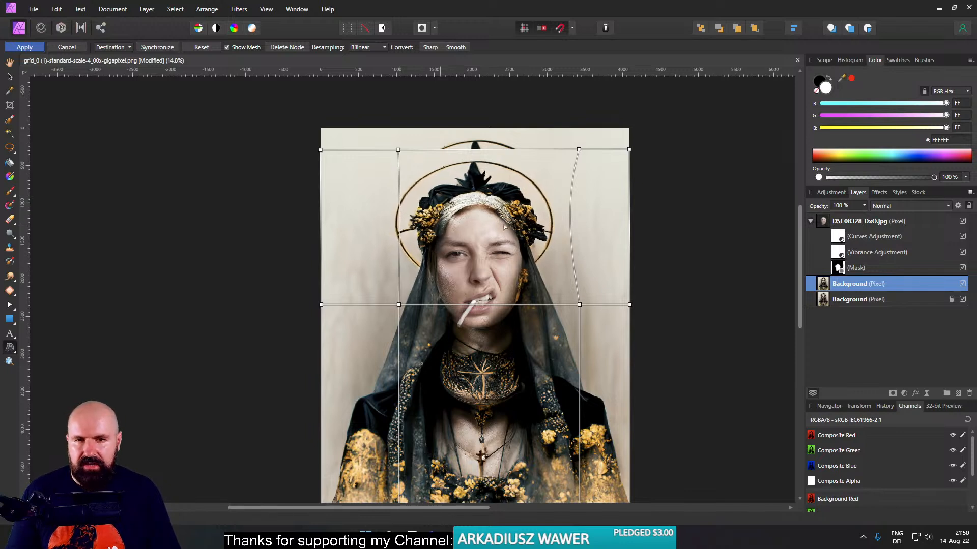
drag(574, 221, 576, 219)
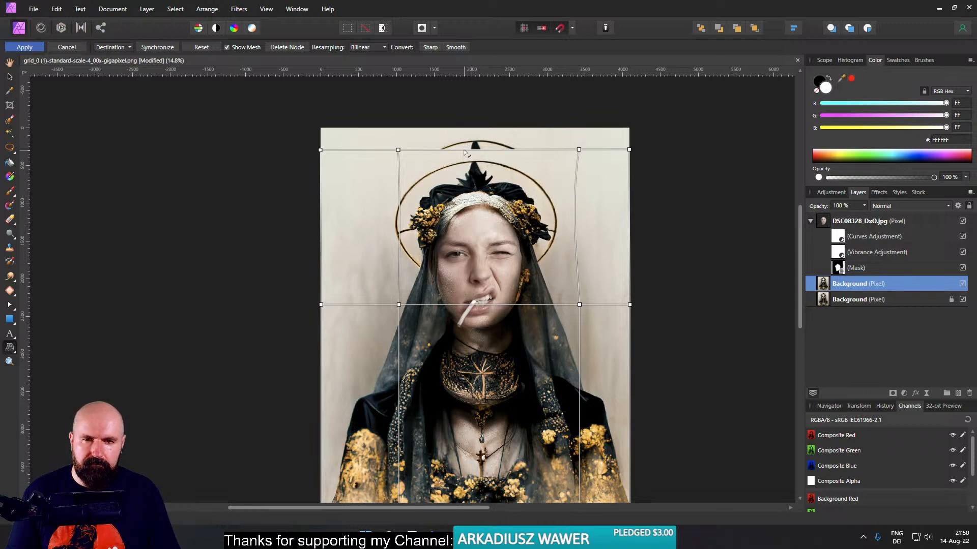
- Move the two inner nodes on the mesh's top edge slightly up and inward, and apply the warp
drag(579, 149, 576, 146)
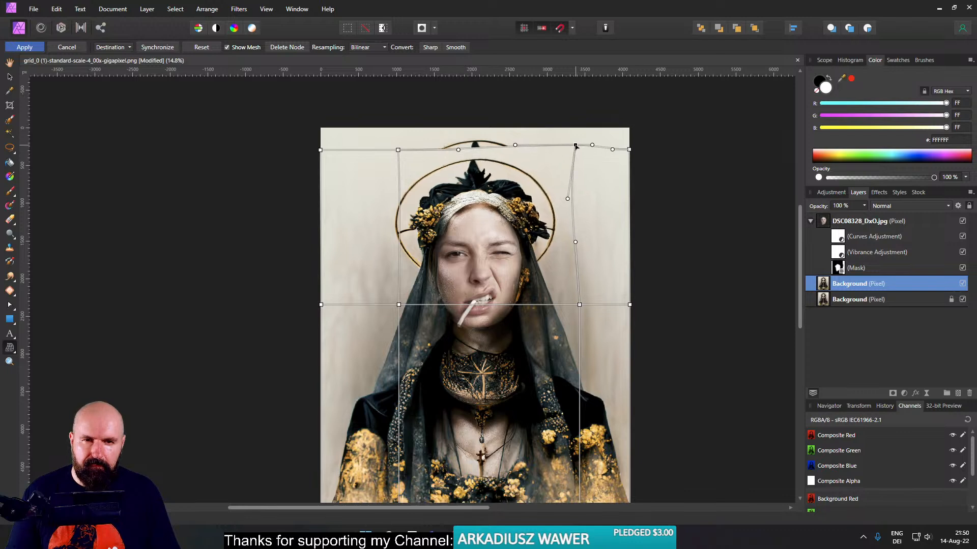
drag(397, 150, 403, 145)
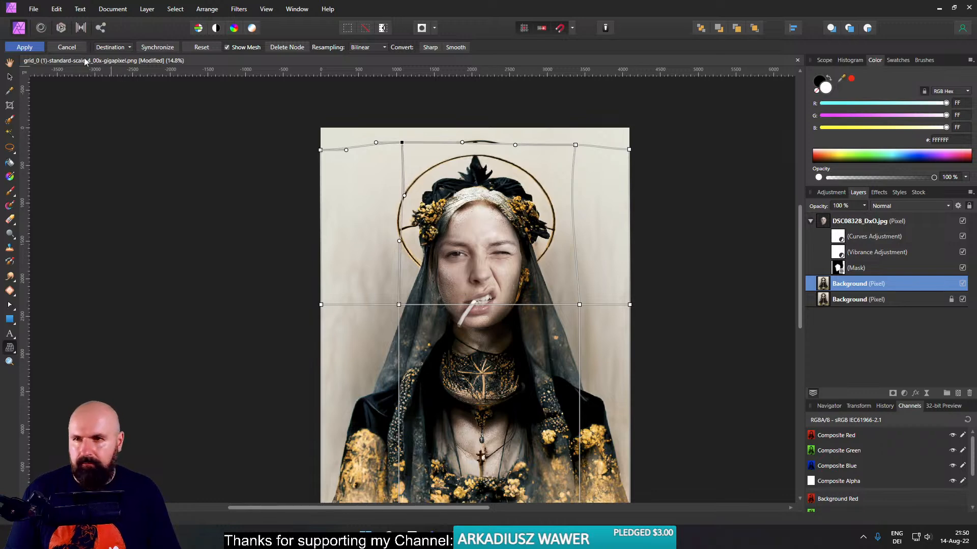
click(26, 47)
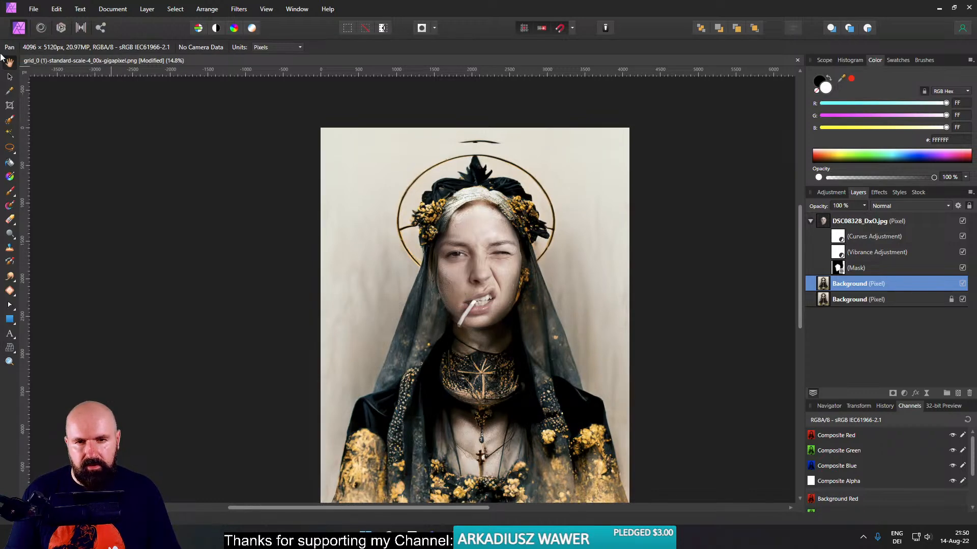
- Compare the portrait with and without the warp by repeatedly toggling the visibility of the upper Background layer
click(962, 283)
click(963, 284)
click(963, 284)
click(963, 283)
click(963, 284)
click(963, 284)
click(963, 284)
click(963, 284)
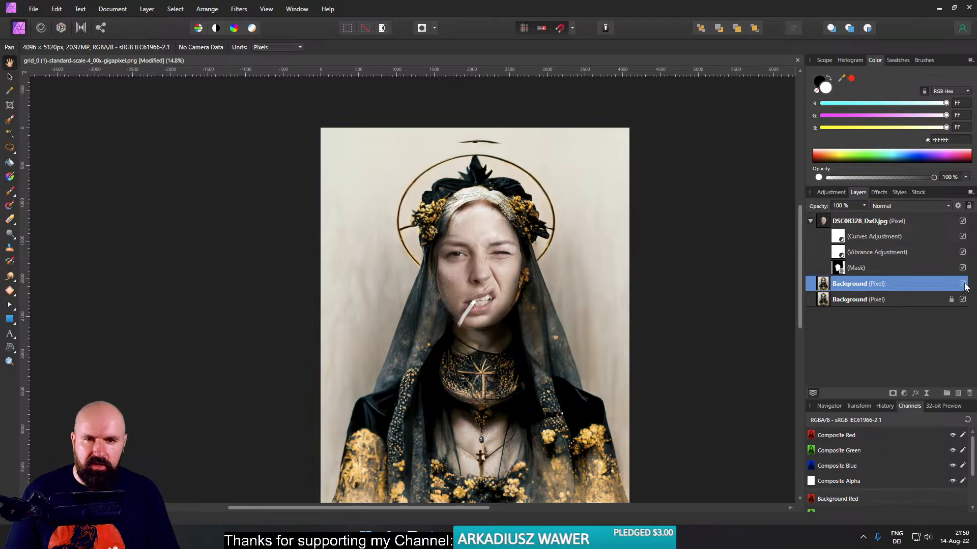
click(963, 284)
click(963, 284)
click(963, 284)
click(963, 283)
click(963, 284)
click(963, 284)
click(963, 284)
click(963, 284)
click(963, 284)
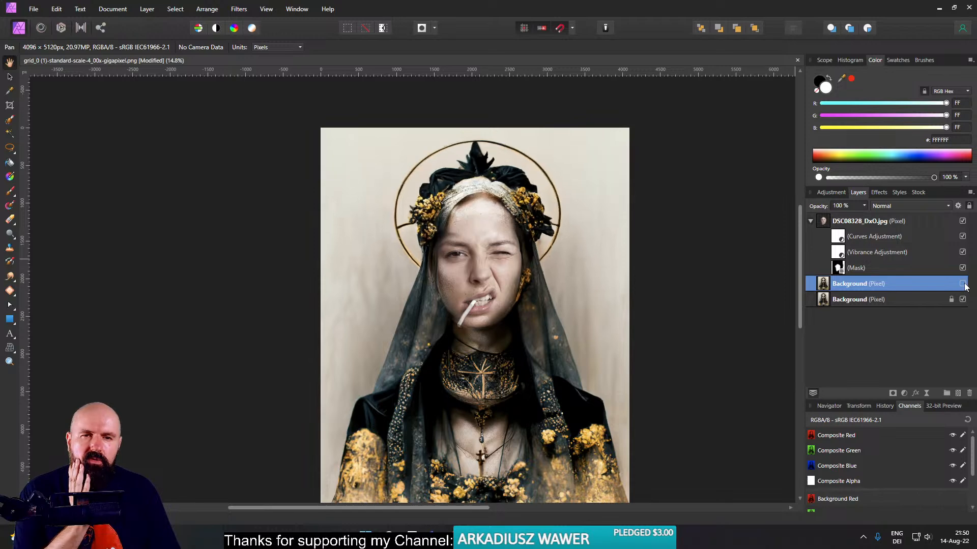
click(963, 284)
click(963, 284)
click(963, 284)
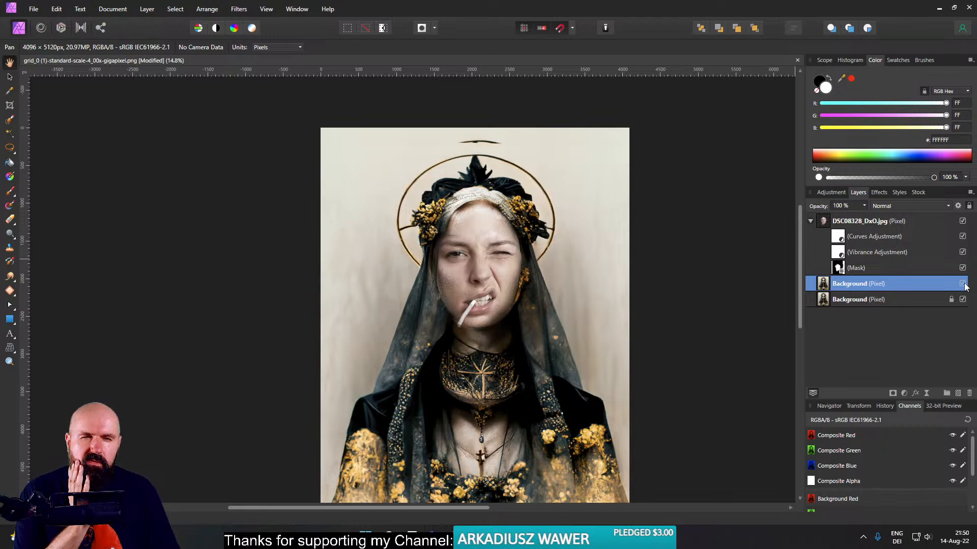
click(963, 283)
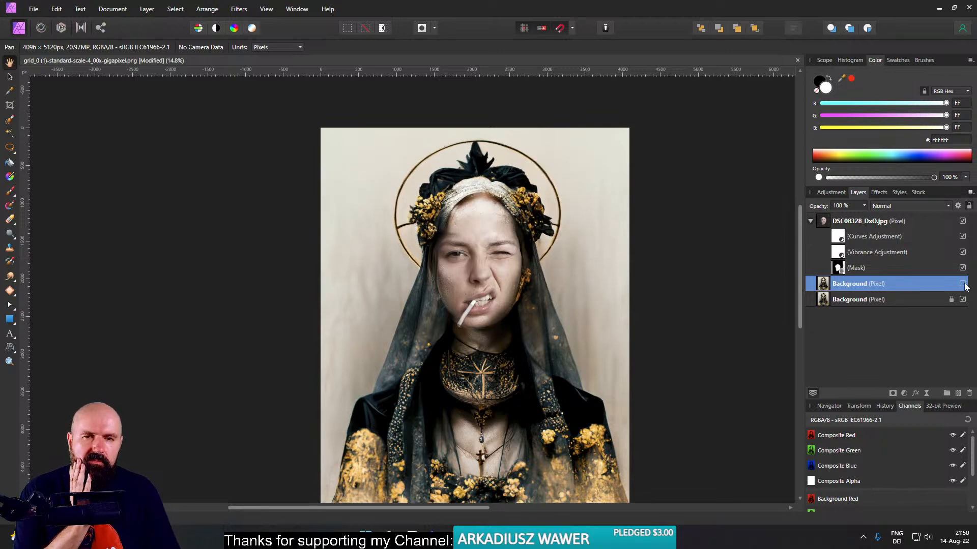
click(964, 284)
click(964, 285)
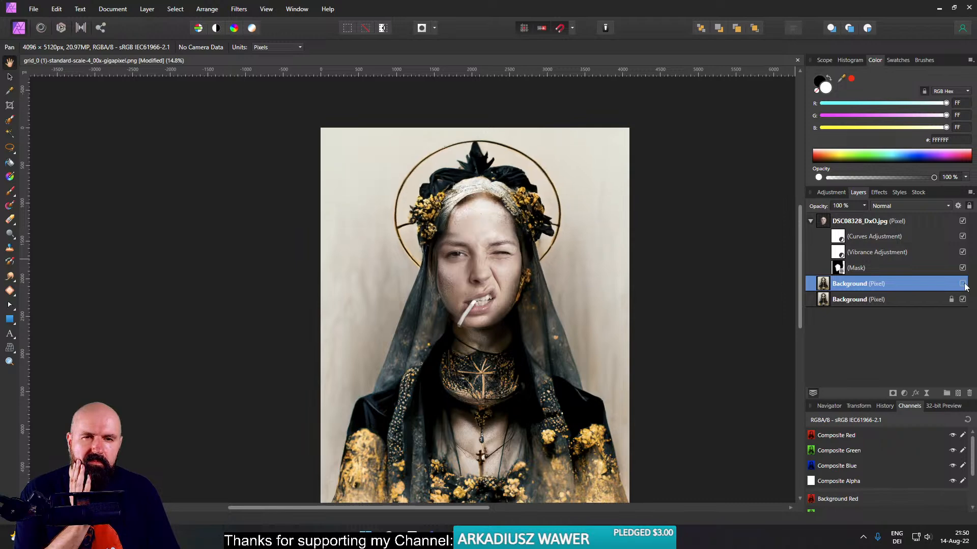
click(963, 284)
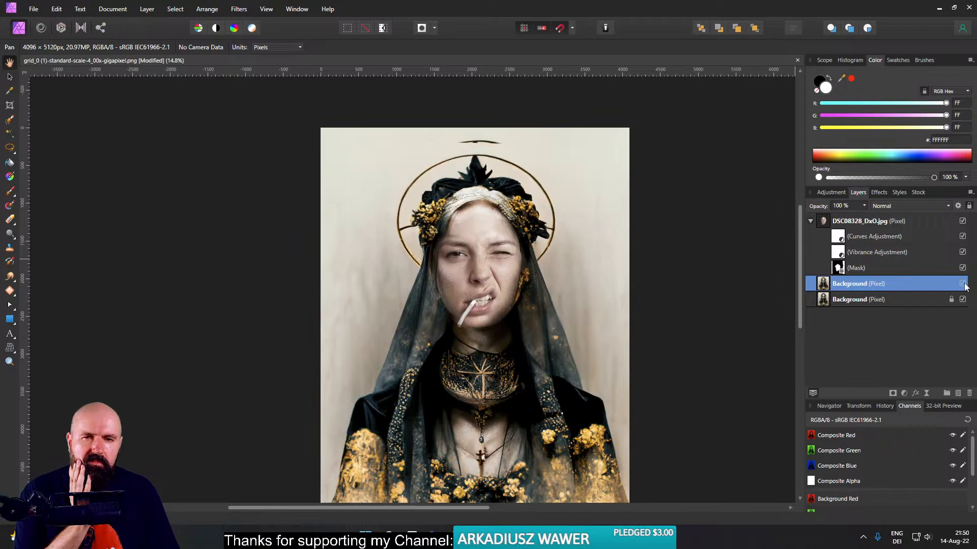
click(963, 283)
click(963, 284)
click(963, 284)
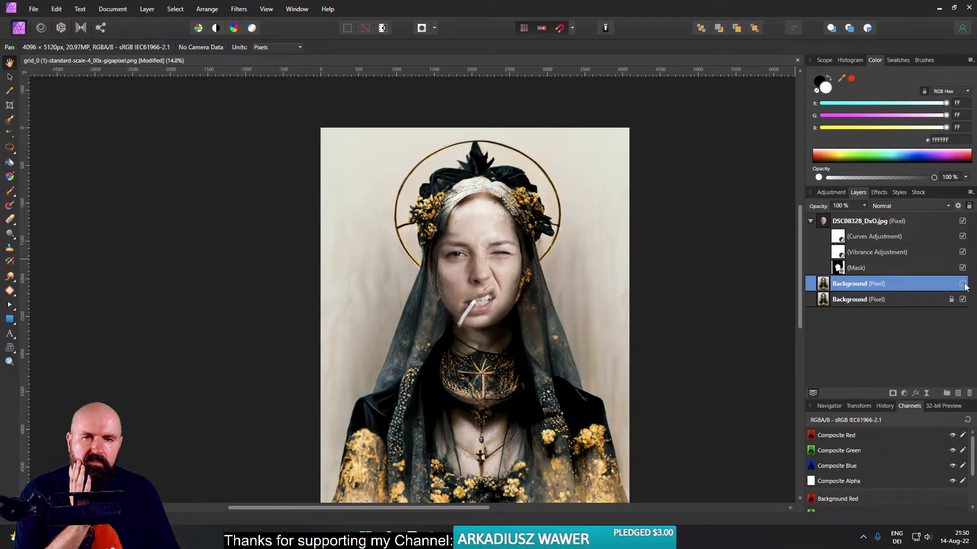
click(963, 284)
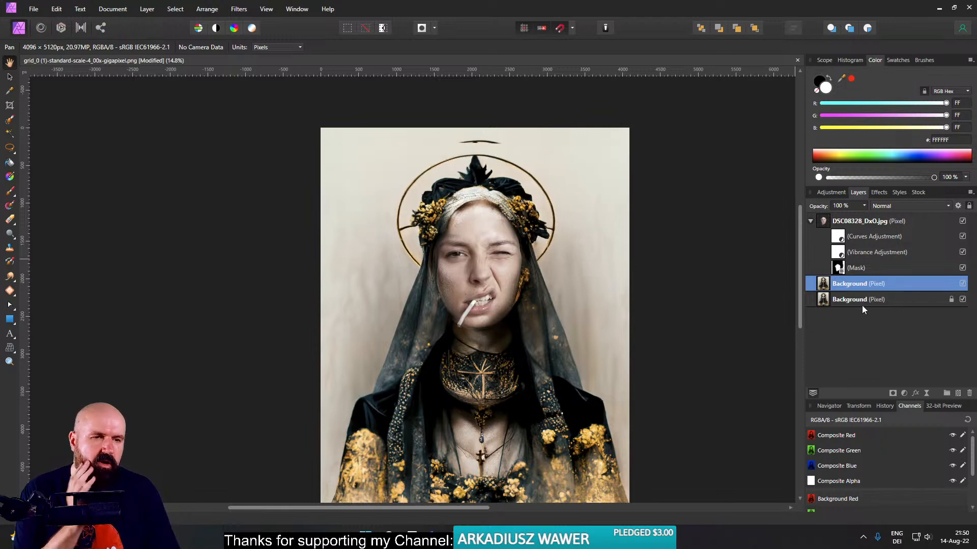
- Hide the warped upper Background layer and draw a freehand selection around the halo ring on the lower Background layer, excluding the headdress inside it
click(828, 298)
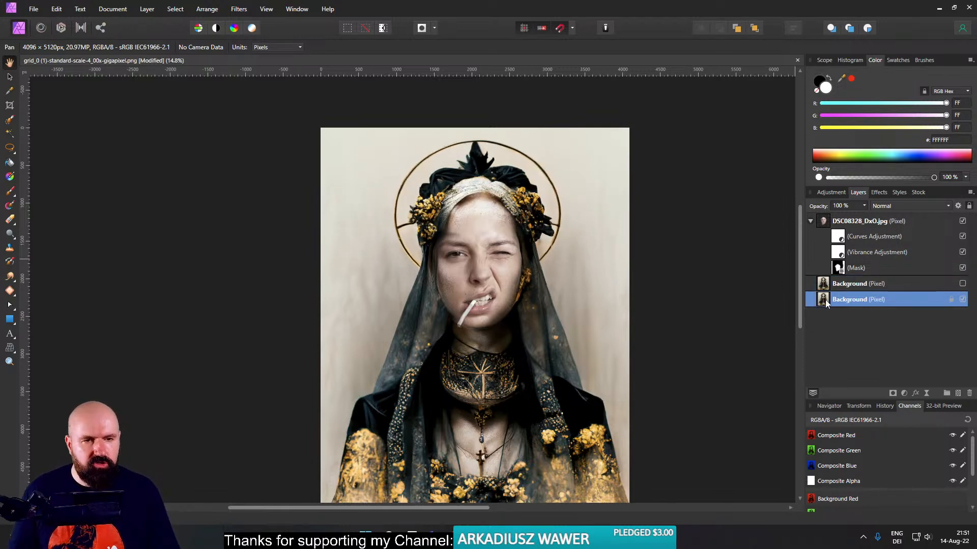
key(l)
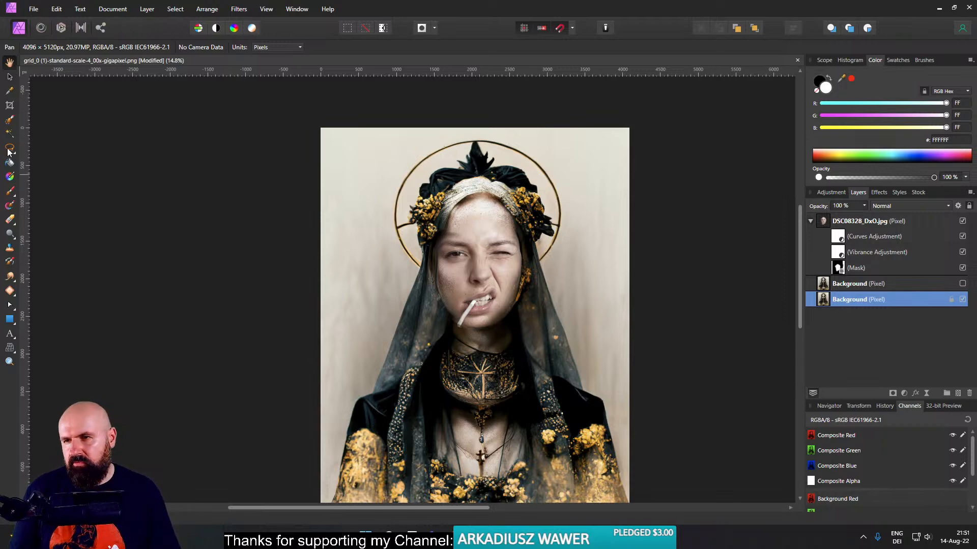
scroll(440, 254, up, 3)
scroll(439, 255, up, 3)
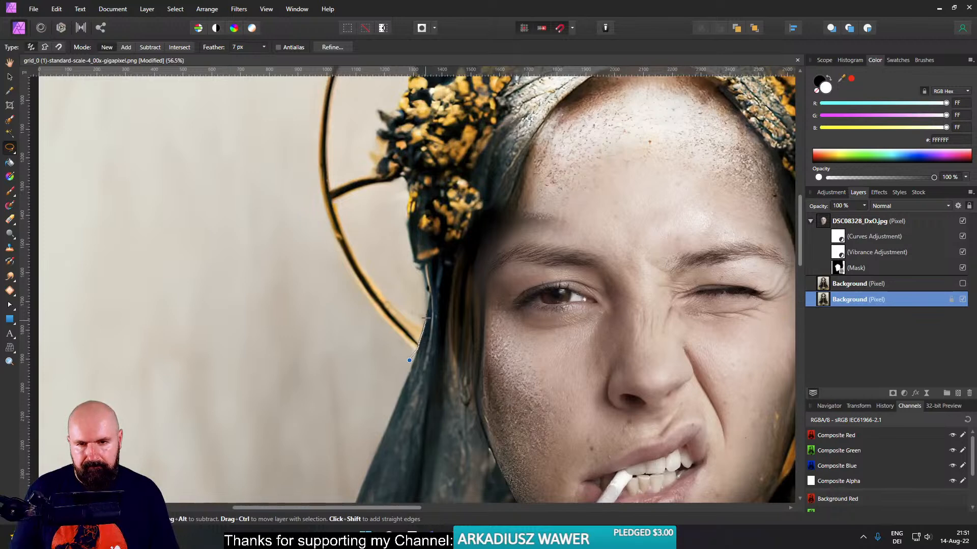
drag(378, 235, 382, 189)
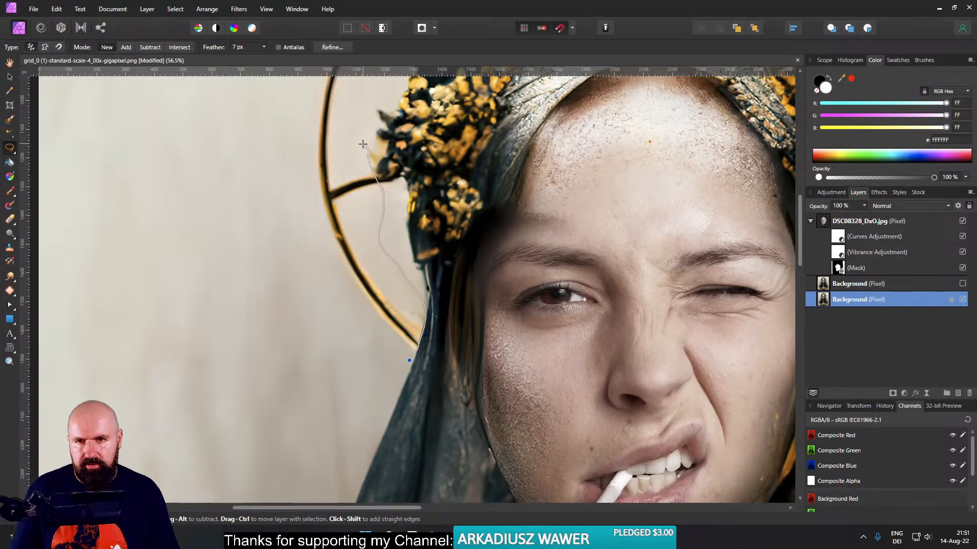
mouse_move(360, 116)
mouse_down()
mouse_move(362, 105)
mouse_move(334, 112)
mouse_up()
scroll(328, 104, down, 5)
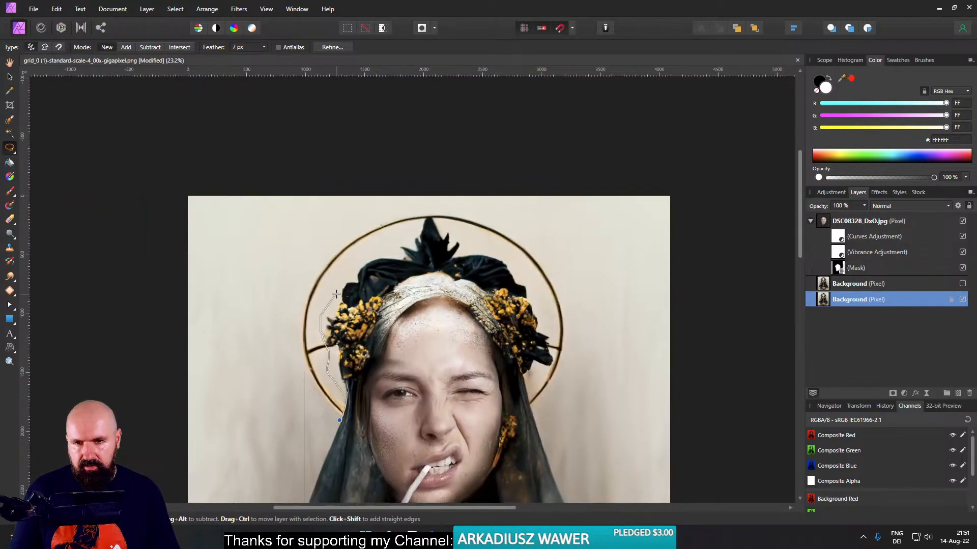
drag(336, 294, 330, 277)
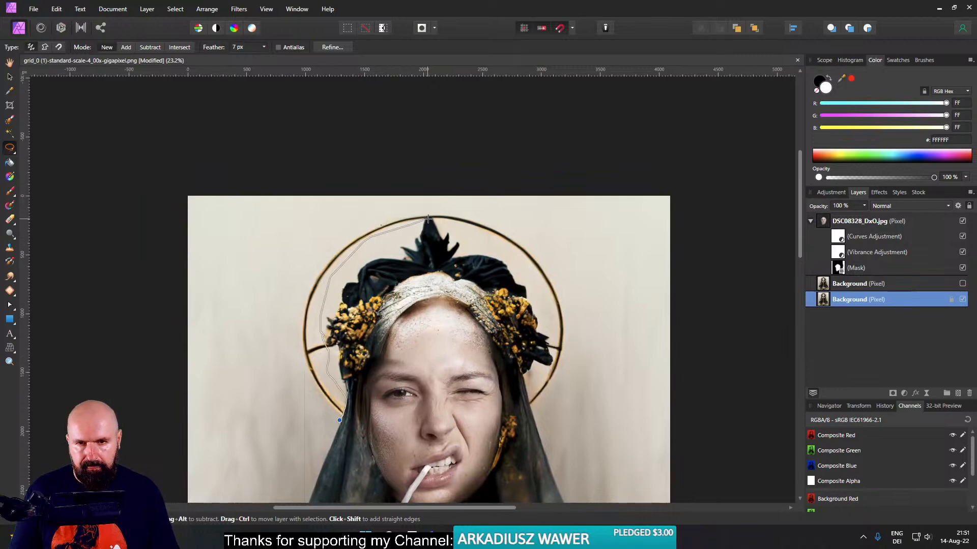
mouse_move(439, 220)
mouse_down()
mouse_move(496, 244)
mouse_move(544, 283)
mouse_move(552, 318)
mouse_up()
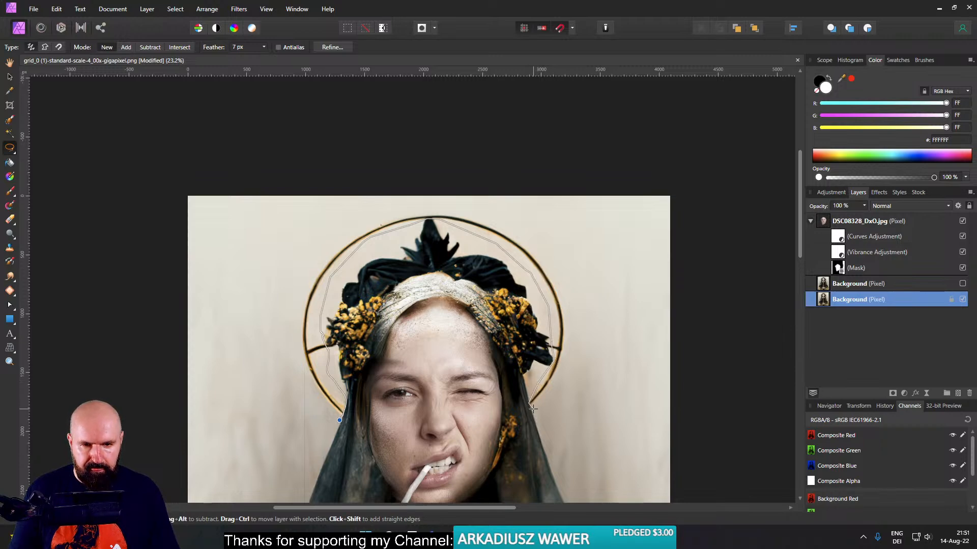
mouse_move(576, 335)
mouse_down()
mouse_move(566, 278)
mouse_move(528, 229)
mouse_move(454, 207)
mouse_move(398, 209)
mouse_up()
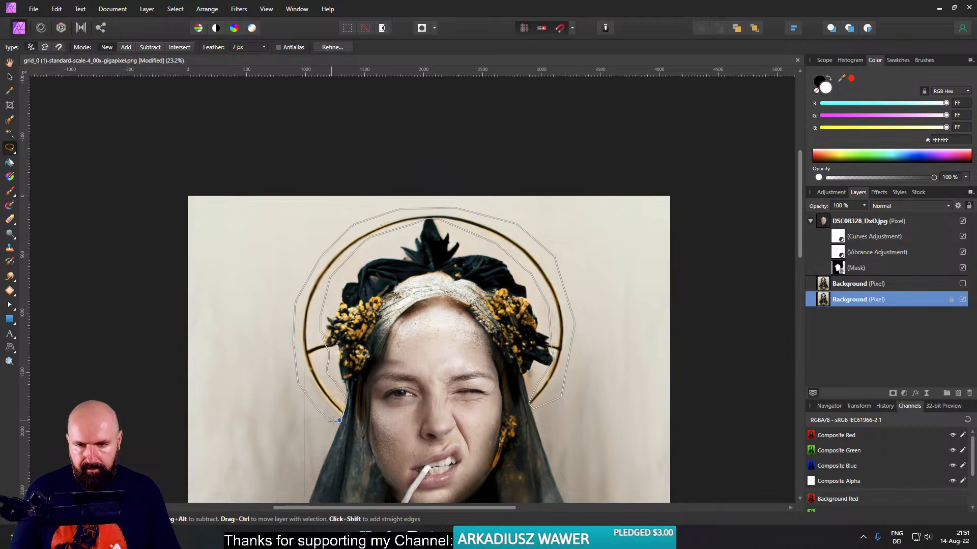
drag(339, 420, 340, 422)
drag(308, 464, 381, 359)
scroll(380, 359, up, 3)
scroll(437, 346, down, 3)
drag(471, 337, 385, 342)
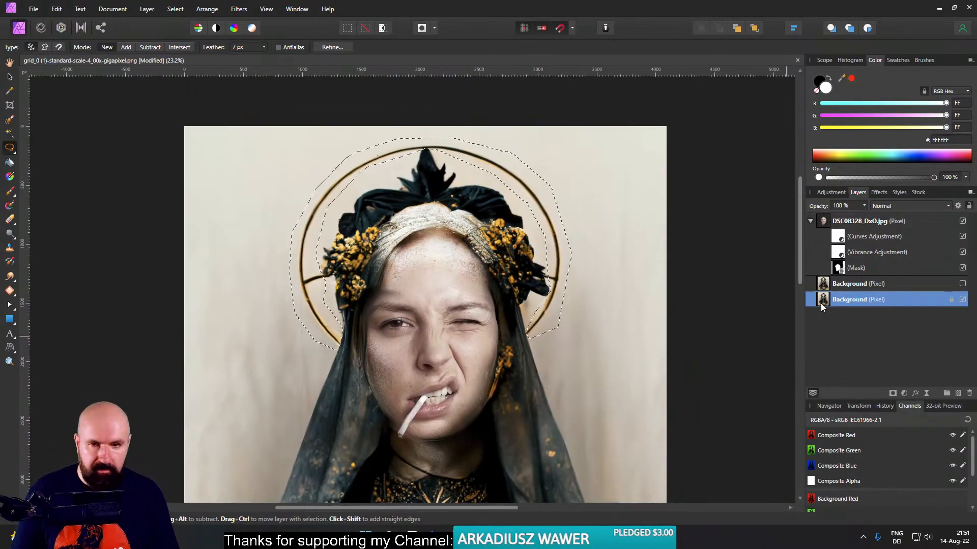
- Copy the selected halo ring from the lower Background layer to its own layer and clear the selection
key(ctrl+j)
key(ctrl+d)
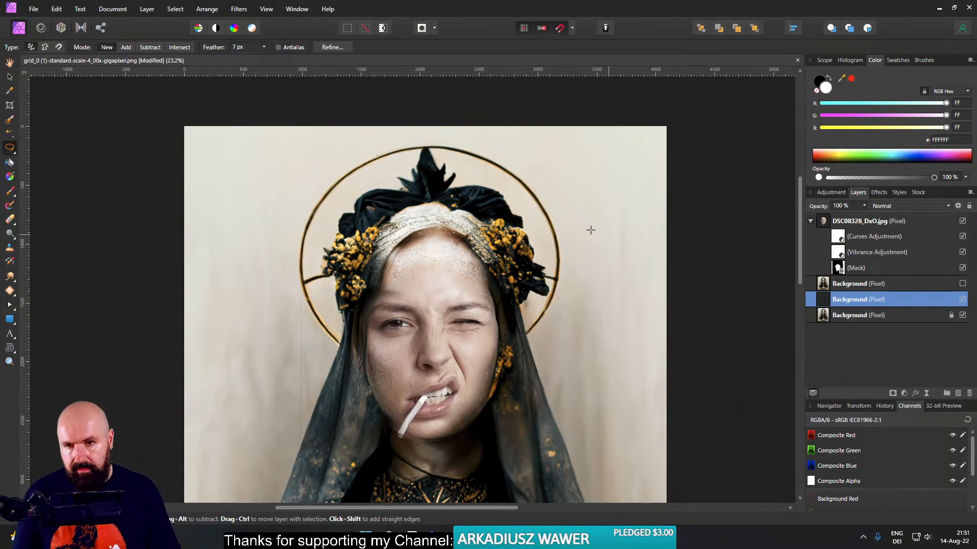
- Save the layered document as an Affinity file named Port-1 in the Stream Art folder
key(ctrl+s)
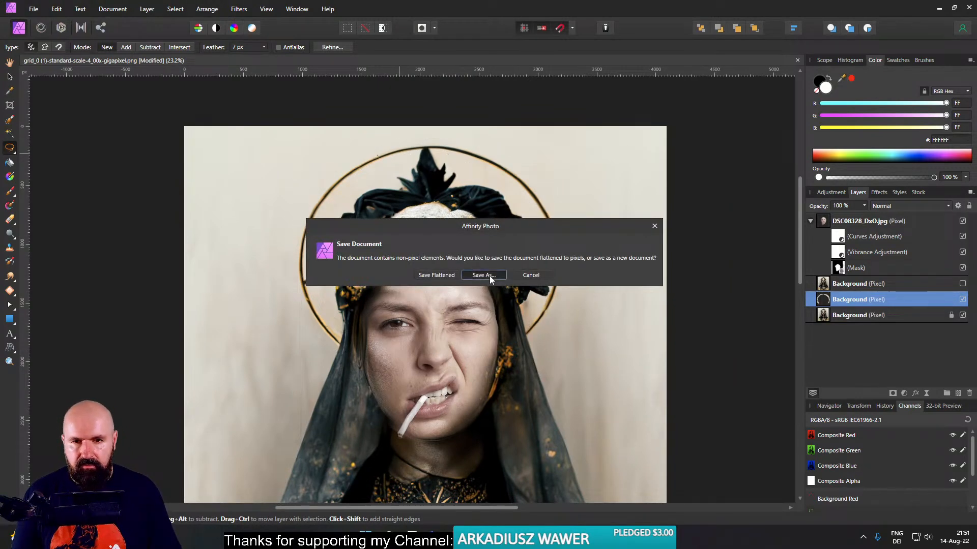
click(483, 275)
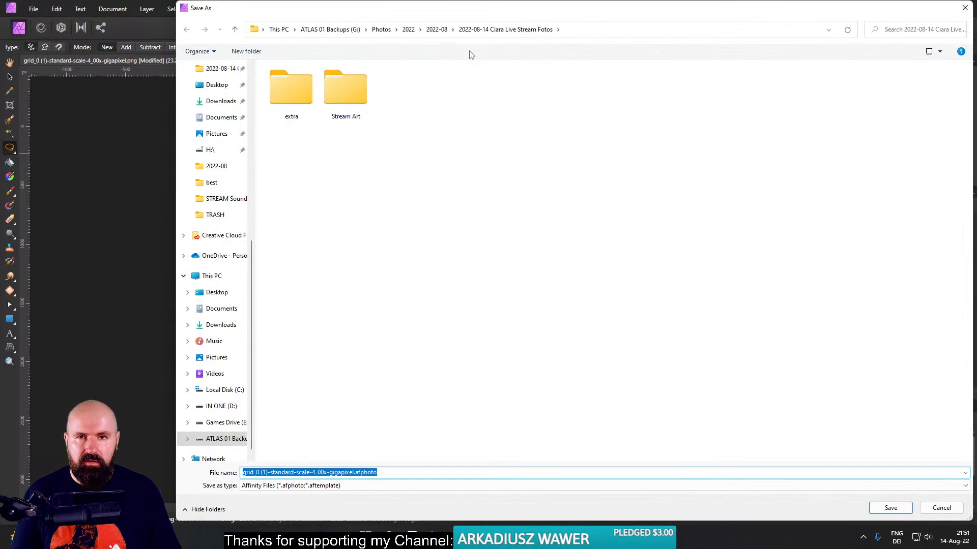
double_click(359, 77)
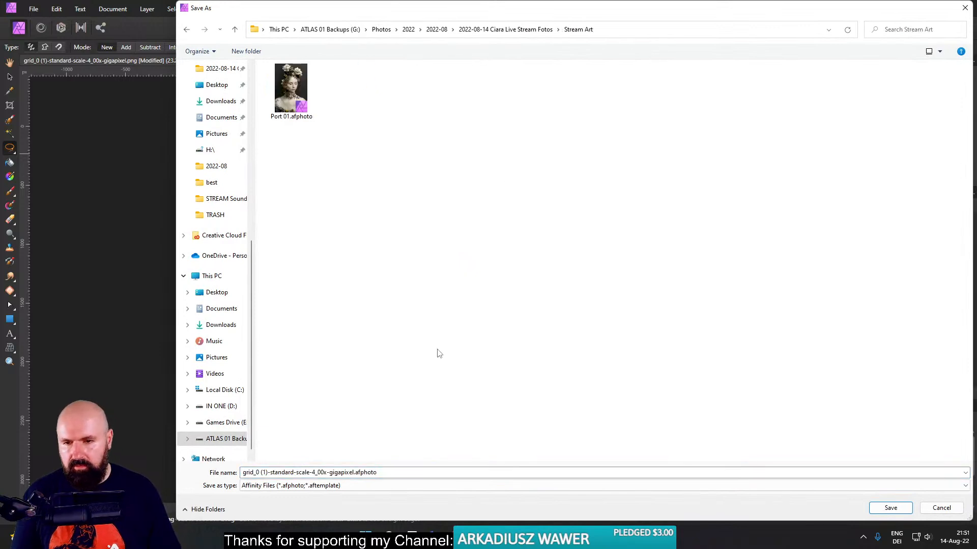
triple_click(409, 472)
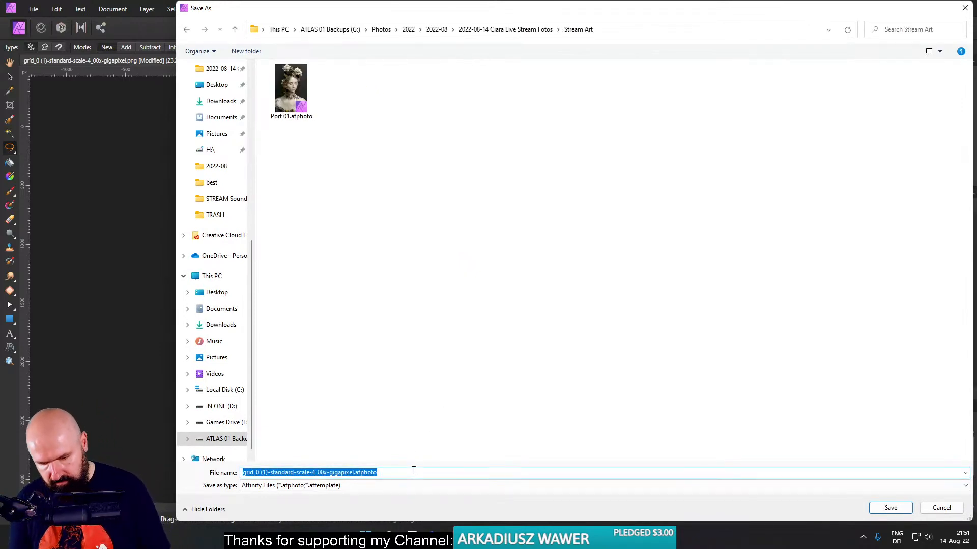
text(Po)
text(rt 02)
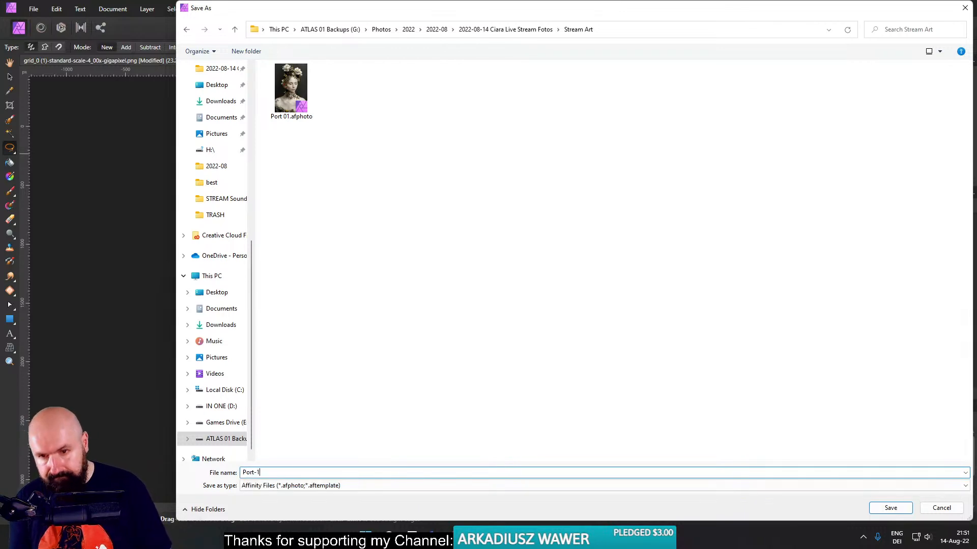
key(Return)
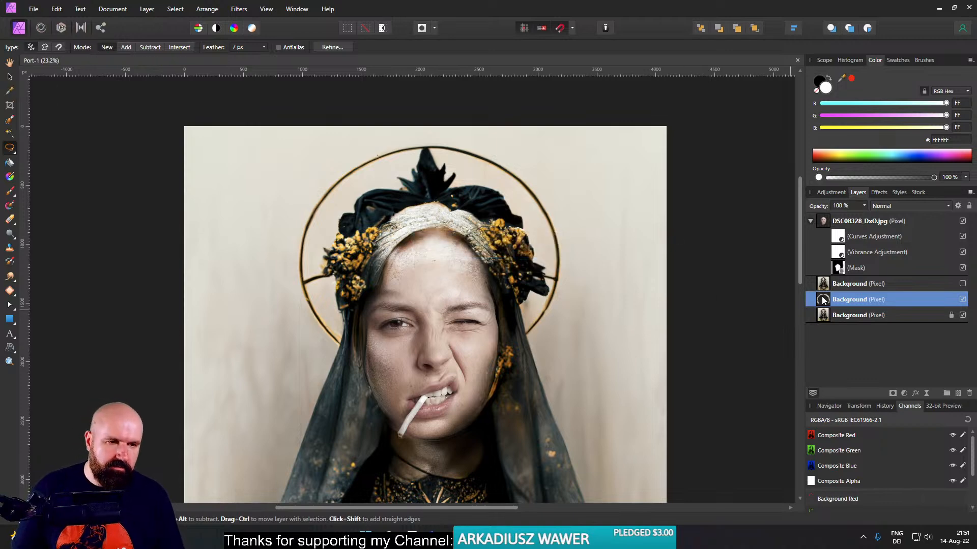
- Place the halo layer above the warped Background layer and make the warped layer visible
drag(821, 280, 854, 308)
click(10, 76)
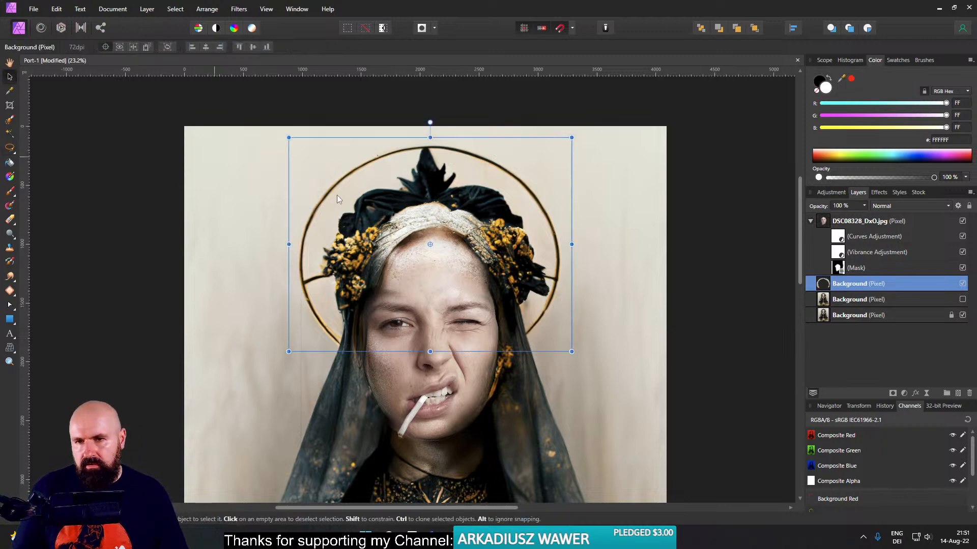
click(962, 299)
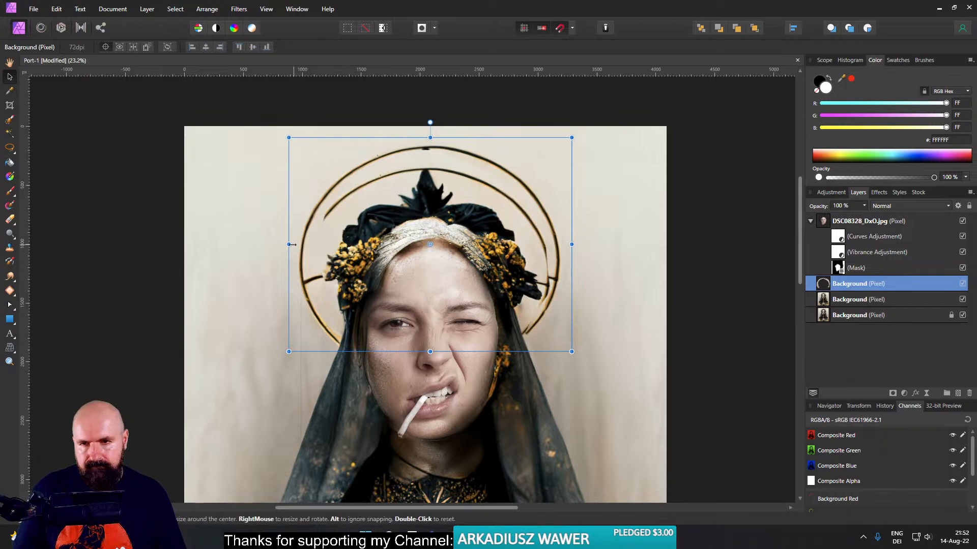
- Narrow the halo from both sides to about 2205 px wide so it is centred around the head
drag(290, 245, 304, 243)
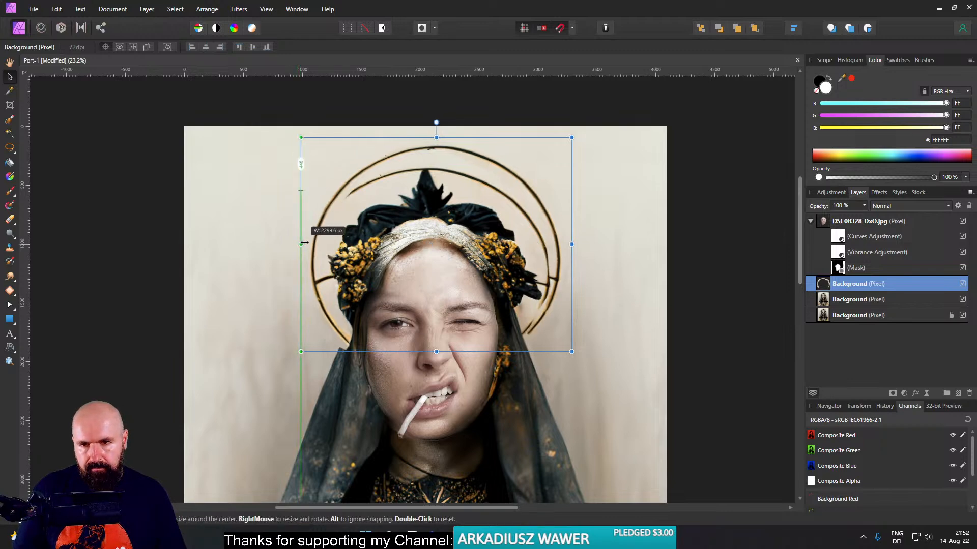
drag(572, 244, 560, 243)
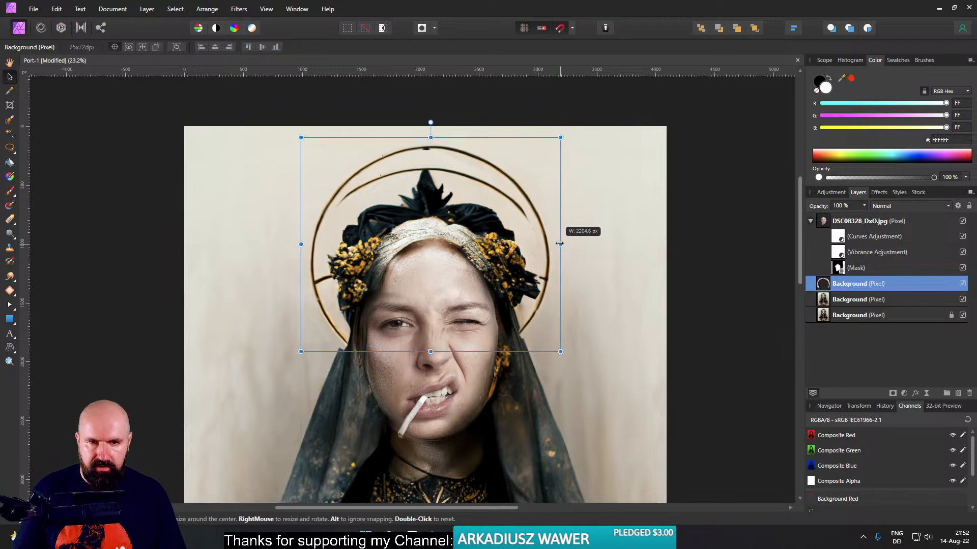
- Try the Multiply blend mode on the halo layer and settle on Darker Color
click(899, 206)
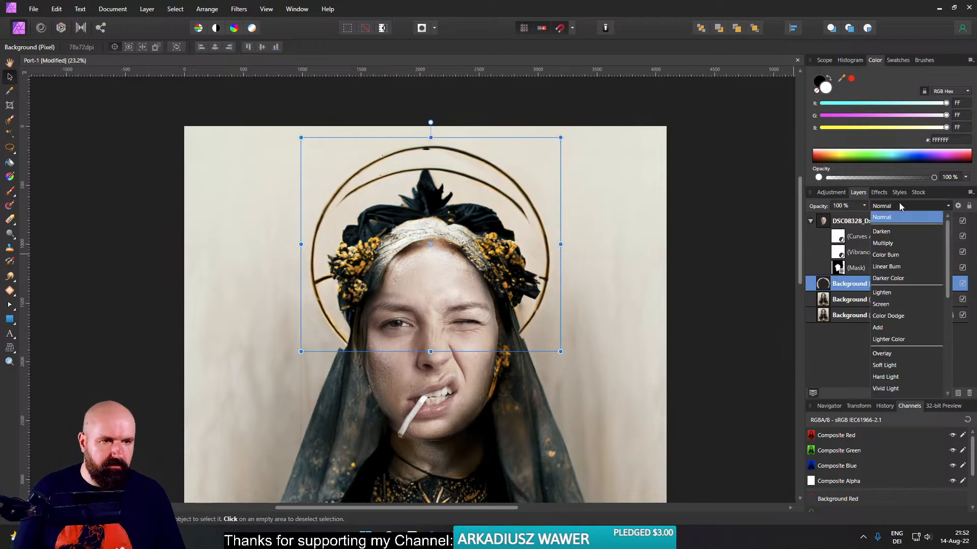
click(887, 244)
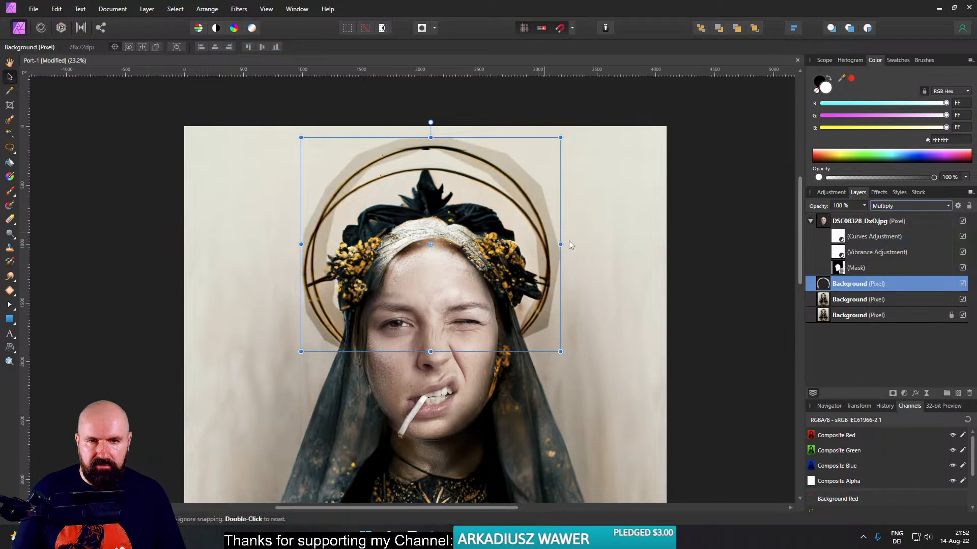
click(885, 207)
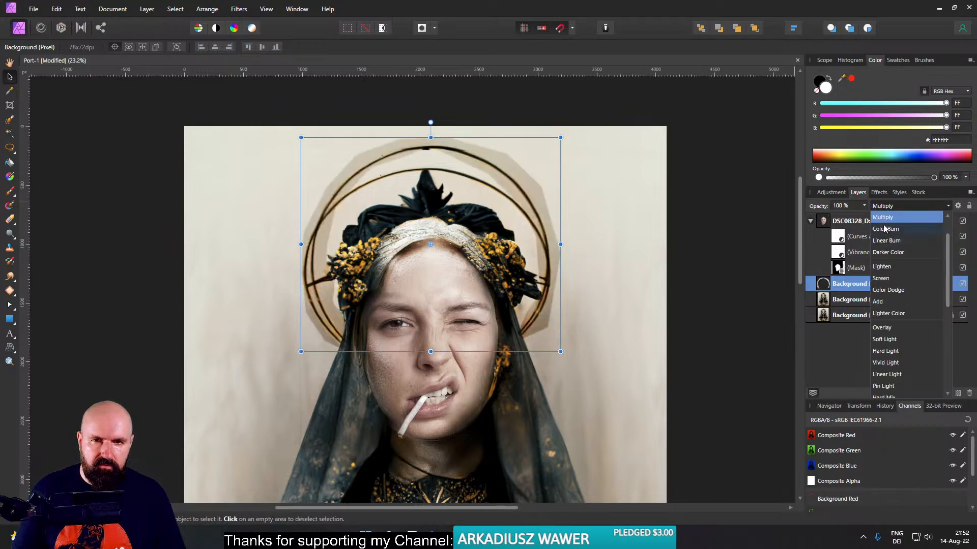
click(889, 253)
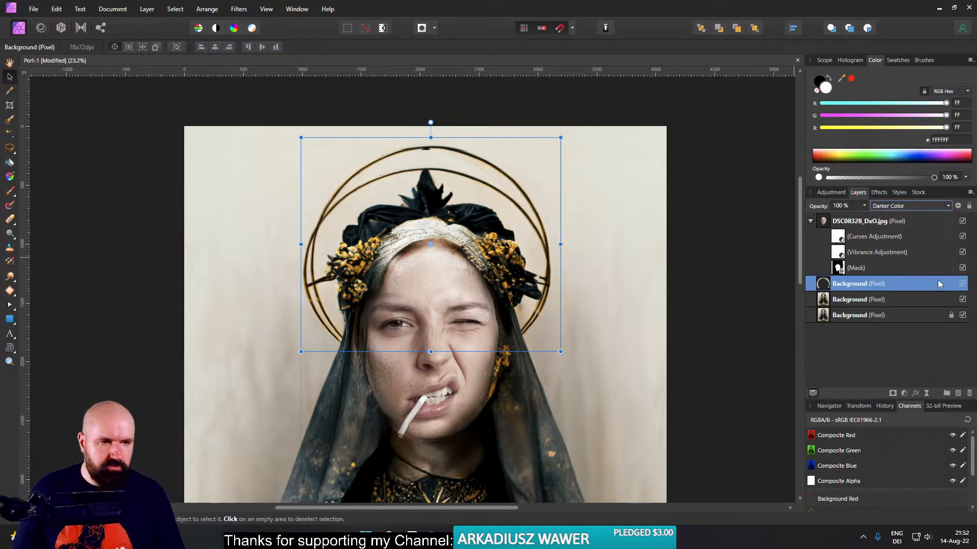
- Hide the halo layer and duplicate the warped Background layer
click(962, 283)
click(825, 301)
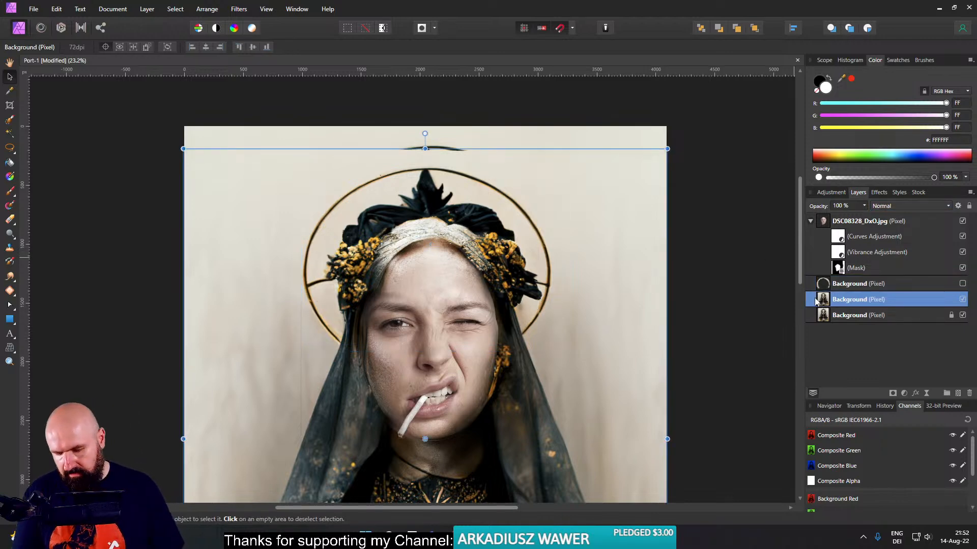
key(ctrl+j)
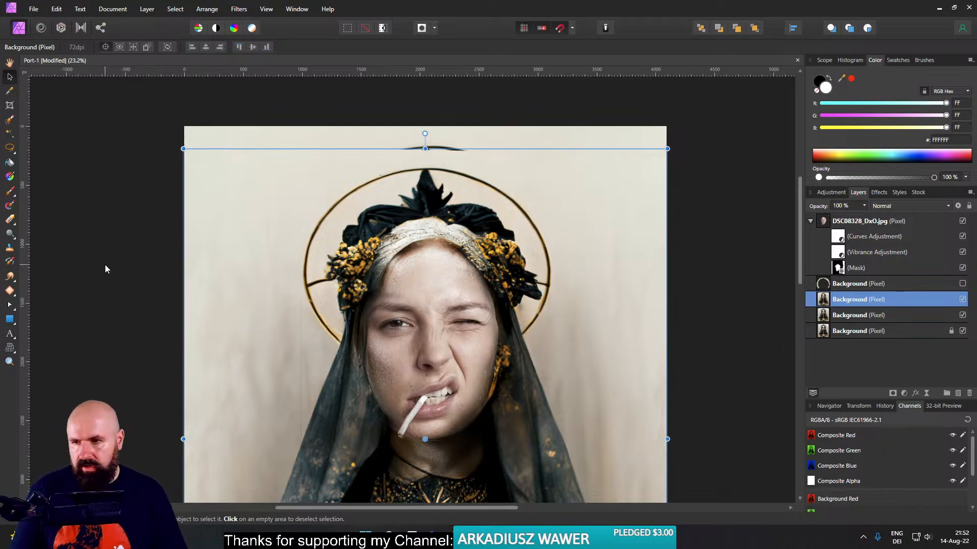
- Replace the duplicate with an empty pixel layer and set the Inpainting Brush to sample Current Layer & Below
click(15, 294)
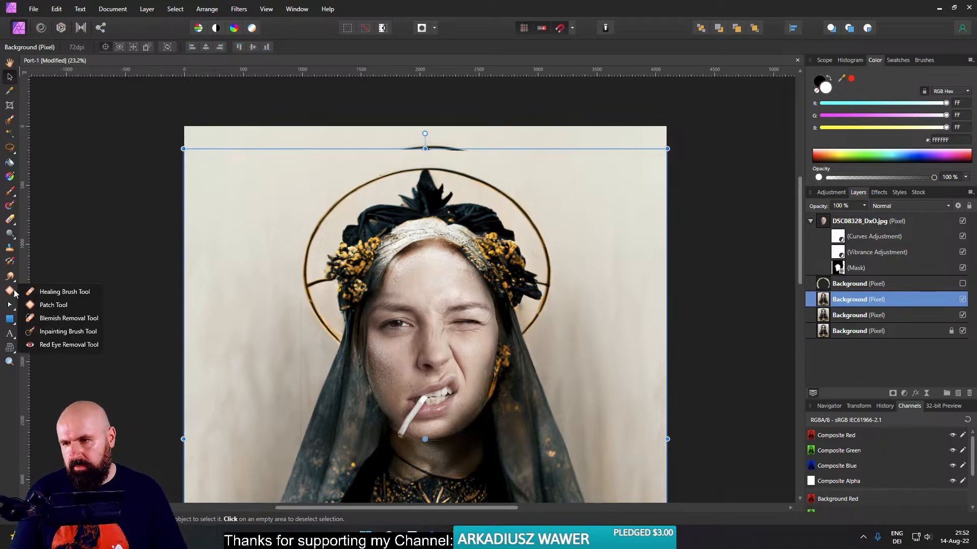
click(36, 330)
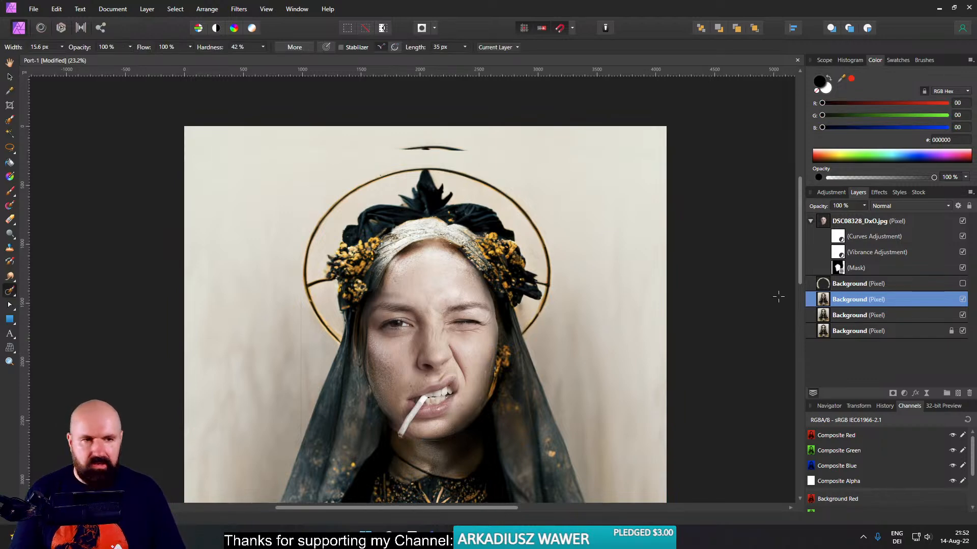
click(969, 394)
click(957, 394)
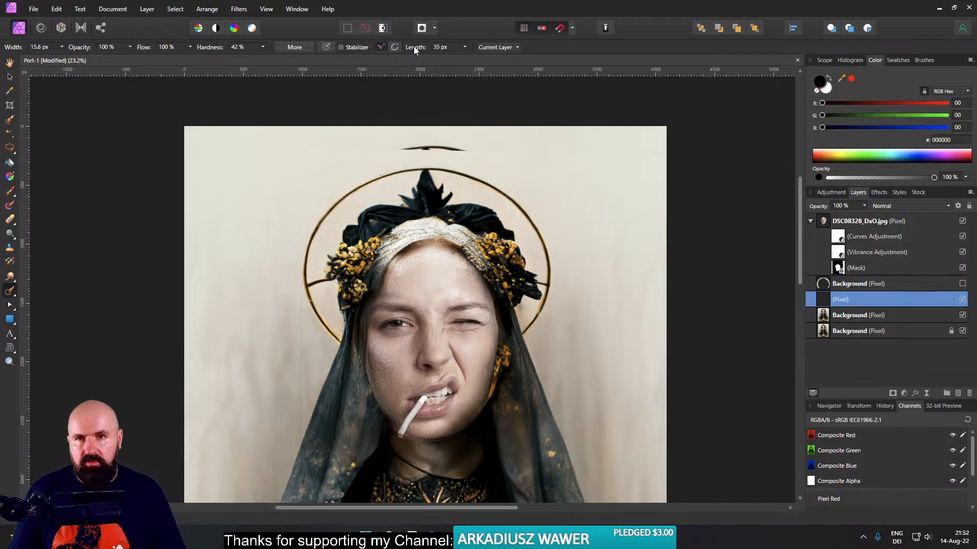
click(498, 48)
click(508, 71)
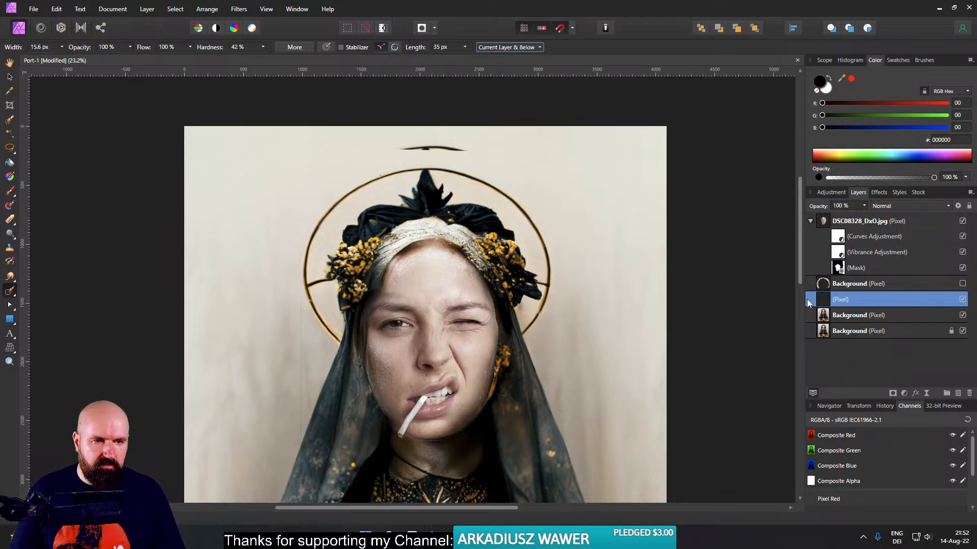
- Toggle the DSC08328_DxO.jpg face layer to compare, and leave it hidden
click(965, 221)
click(965, 222)
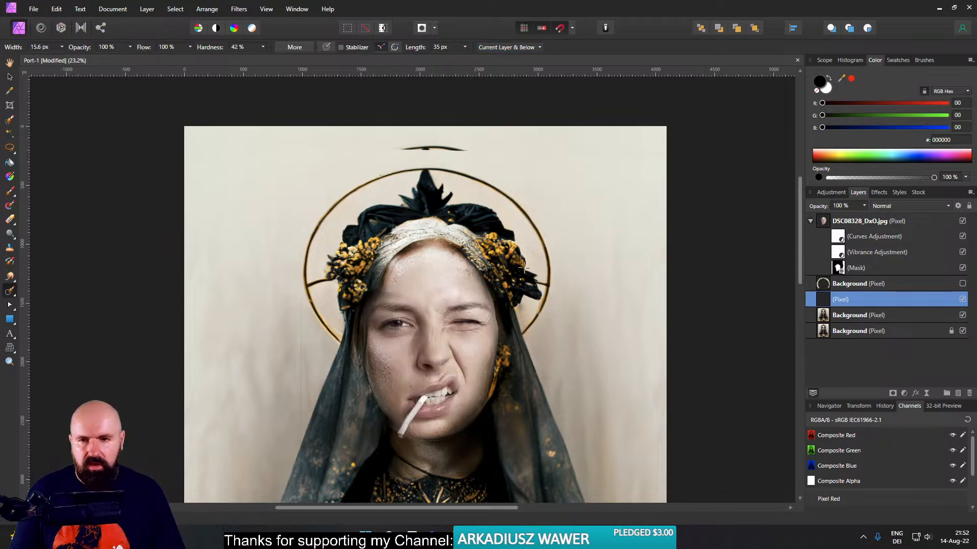
click(962, 222)
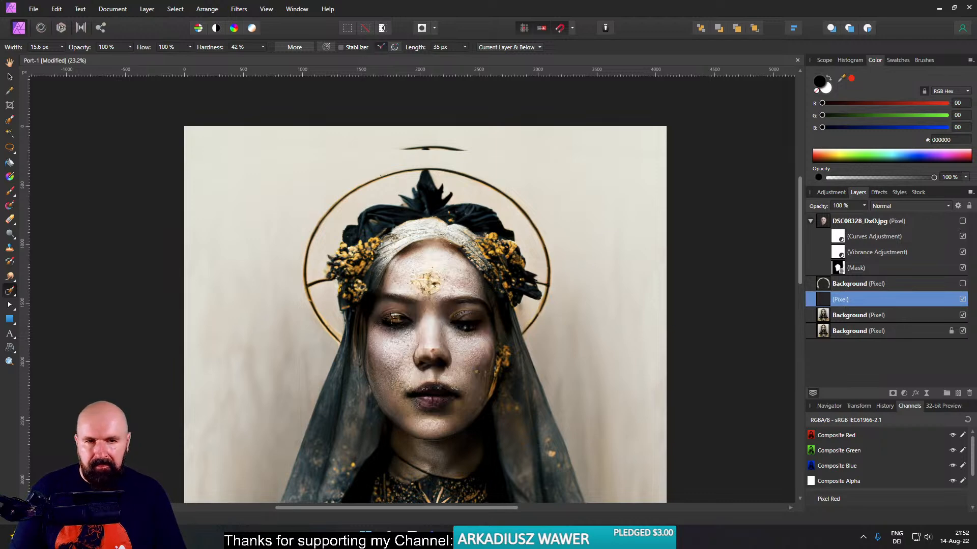
- Inpaint away the halo ring and its connecting spur on the image's left side with a brush about 136 px wide
scroll(351, 327, up, 6)
mouse_move(293, 354)
mouse_down()
mouse_move(303, 337)
mouse_move(311, 351)
mouse_move(304, 365)
mouse_move(274, 319)
mouse_move(206, 161)
mouse_move(251, 296)
mouse_move(270, 322)
mouse_move(281, 302)
mouse_up()
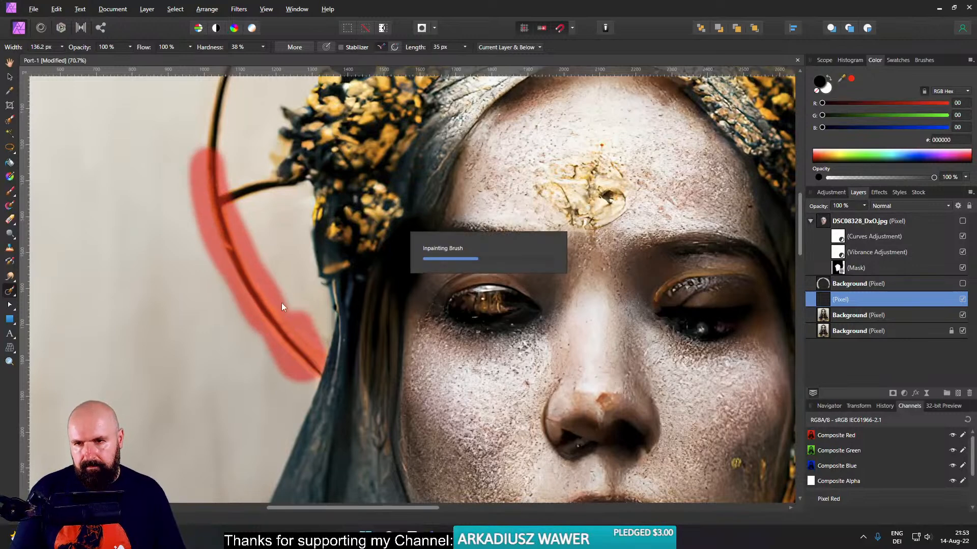
mouse_move(223, 203)
mouse_down()
mouse_move(251, 187)
mouse_move(268, 196)
mouse_move(218, 207)
mouse_move(200, 280)
mouse_up()
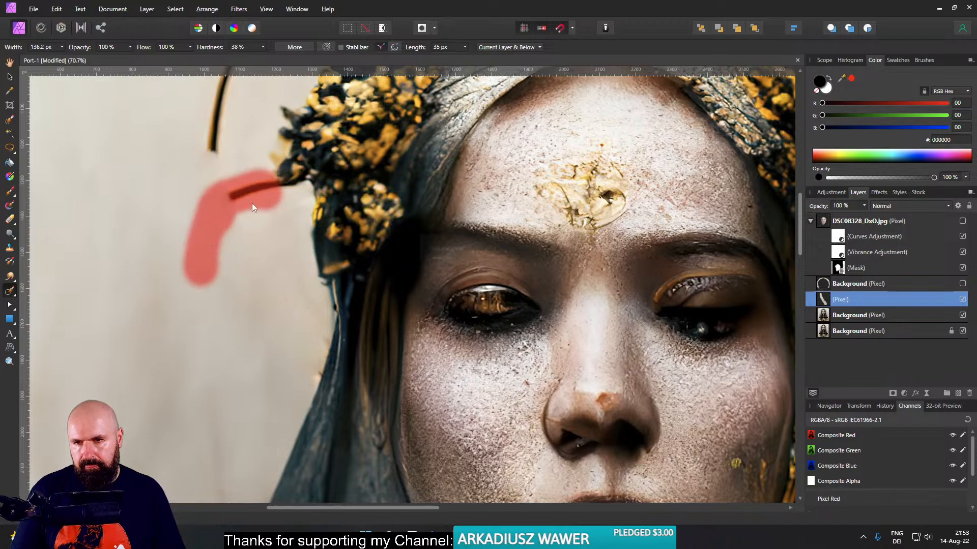
scroll(233, 201, up, 5)
mouse_move(224, 379)
mouse_down()
mouse_move(221, 323)
mouse_move(241, 259)
mouse_move(281, 201)
mouse_move(368, 117)
mouse_move(412, 94)
mouse_up()
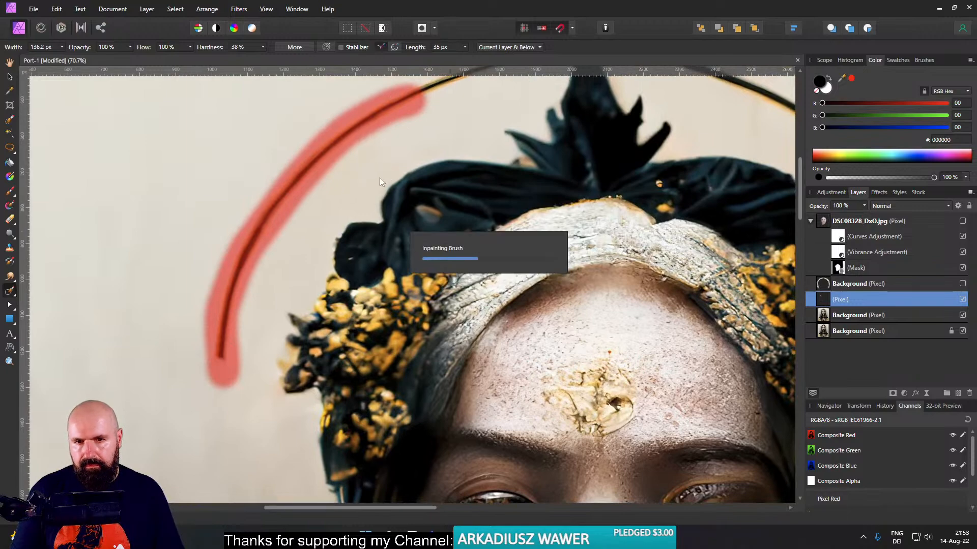
- Inpaint away the arc of the warped halo above the headdress's pointed tip
drag(399, 159, 243, 339)
mouse_move(264, 266)
mouse_down()
mouse_move(401, 218)
mouse_move(468, 225)
mouse_move(641, 286)
mouse_move(725, 352)
mouse_move(635, 279)
mouse_move(523, 236)
mouse_move(584, 286)
mouse_up()
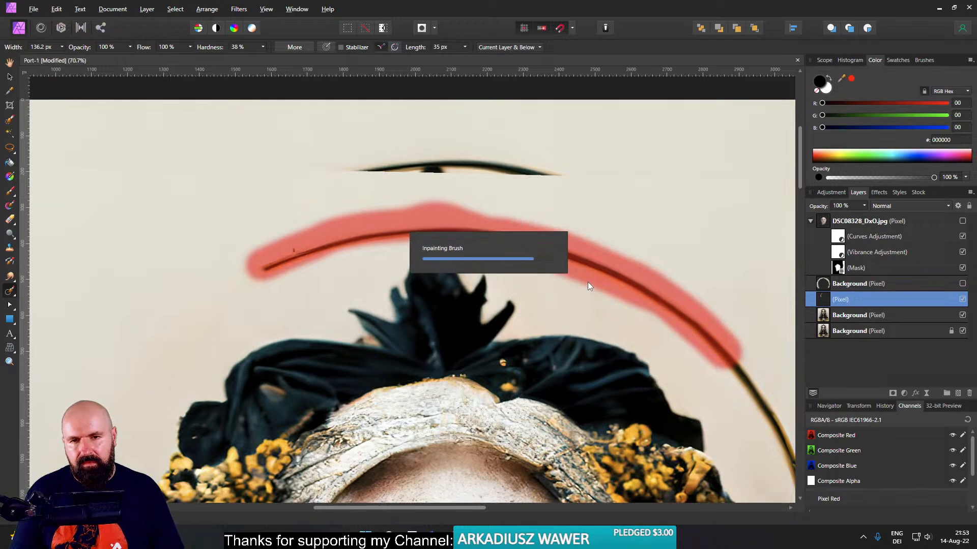
drag(405, 233, 236, 282)
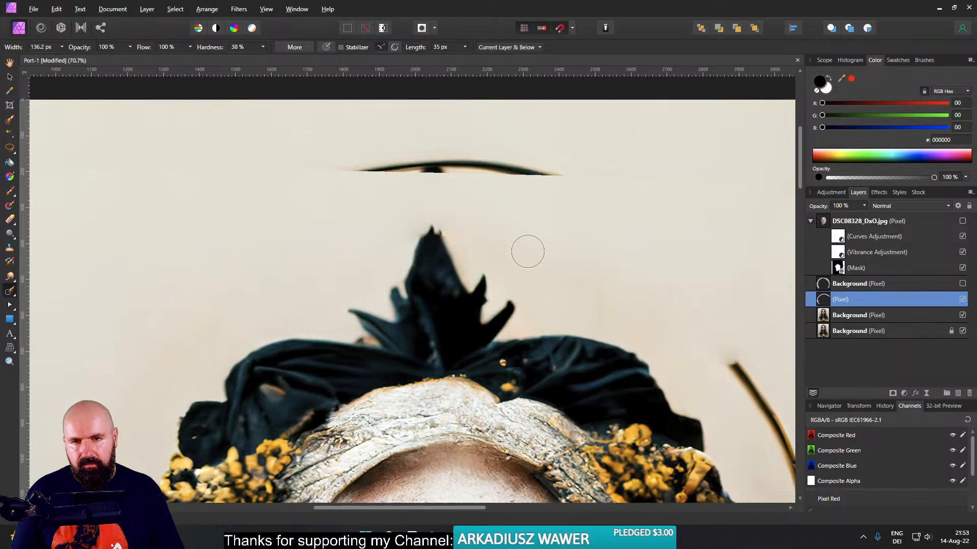
- Inpaint away the remaining halo ring on the image's right side, down to the veil, and clean up beside the flowers
mouse_move(653, 336)
mouse_down()
mouse_move(477, 207)
mouse_move(526, 265)
mouse_move(519, 240)
mouse_move(447, 191)
mouse_up()
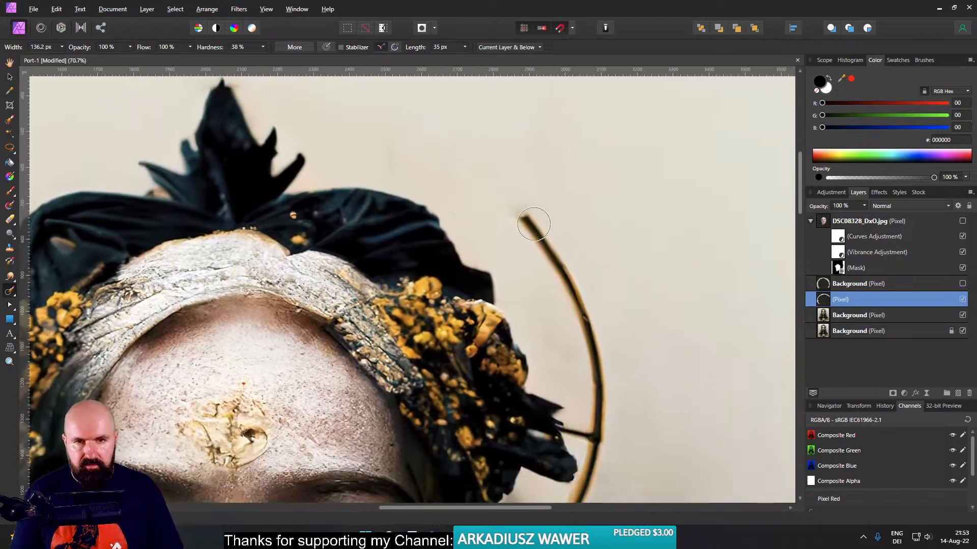
mouse_move(517, 211)
mouse_down()
mouse_move(580, 300)
mouse_move(603, 382)
mouse_move(597, 434)
mouse_move(578, 432)
mouse_up()
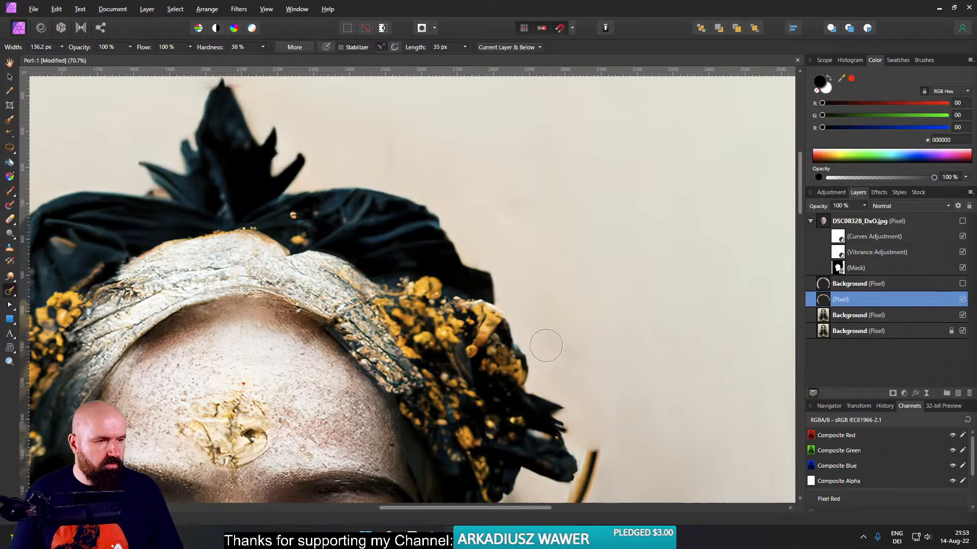
drag(600, 344, 579, 174)
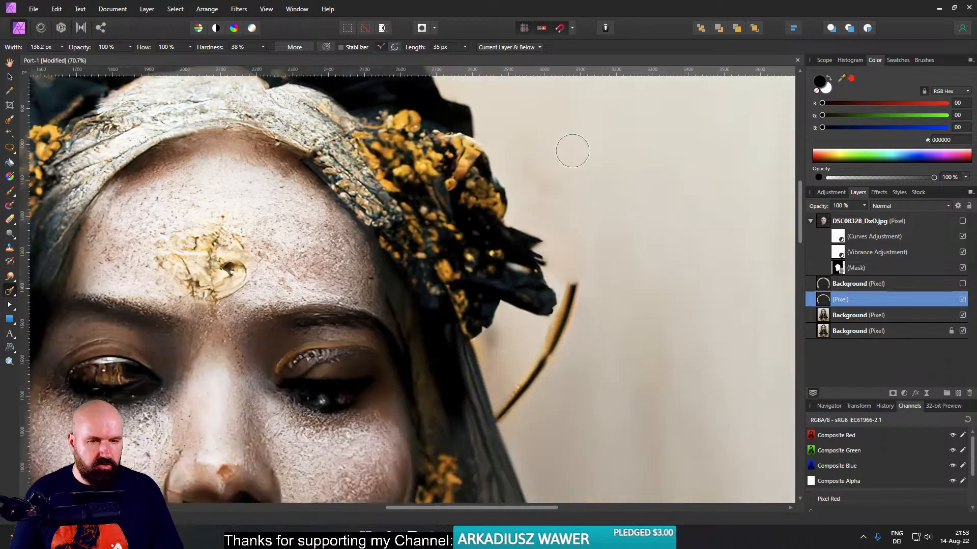
mouse_move(552, 204)
mouse_down()
mouse_move(550, 263)
mouse_move(492, 358)
mouse_up()
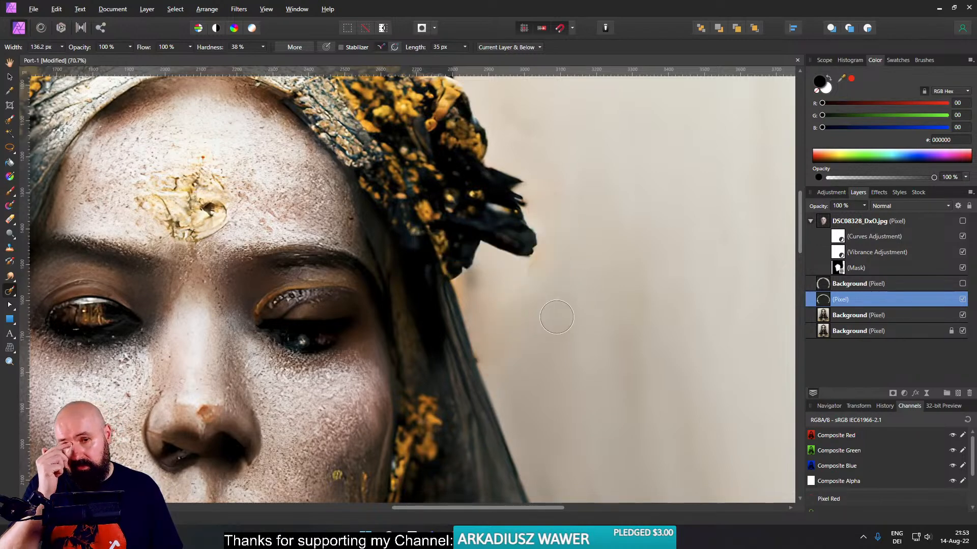
drag(527, 287, 533, 254)
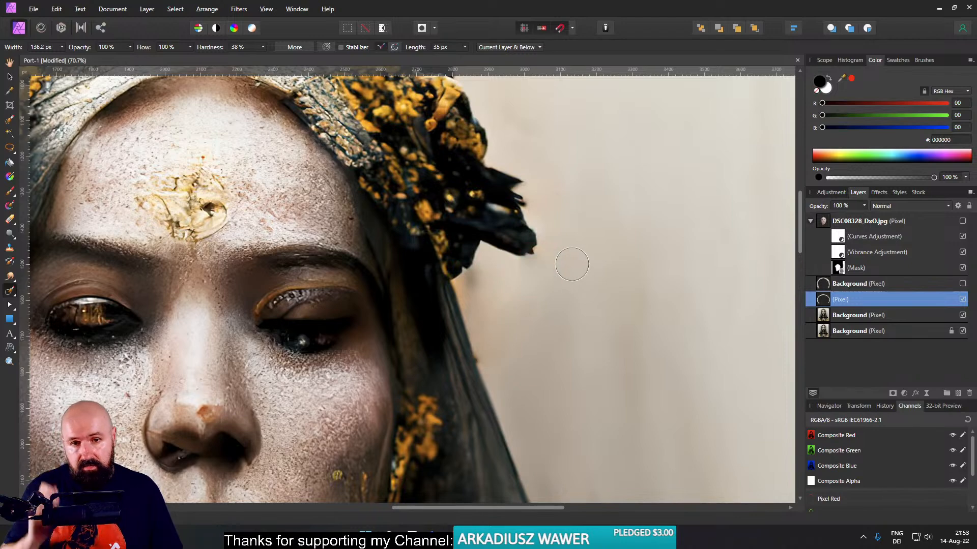
- Make the narrowed halo layer visible again over the retouched background
scroll(565, 280, down, 5)
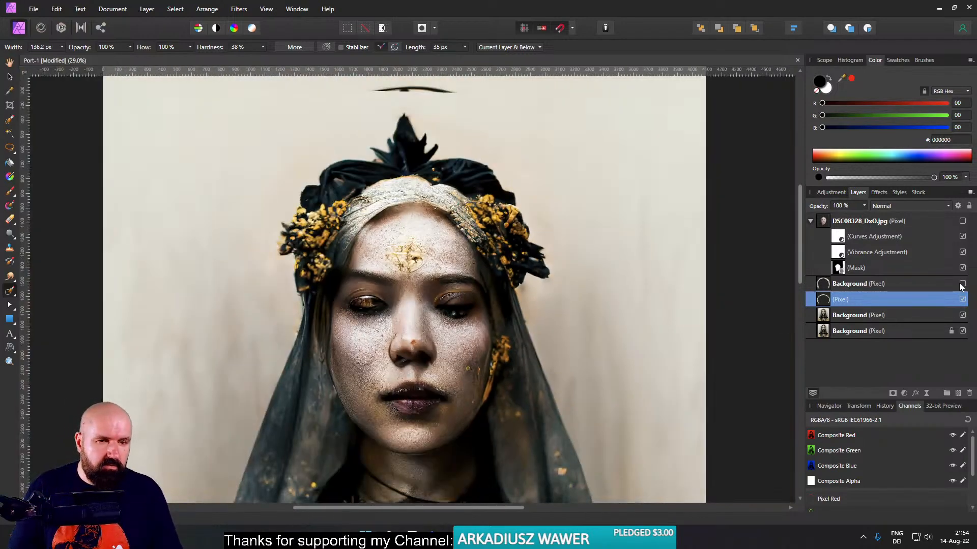
click(962, 284)
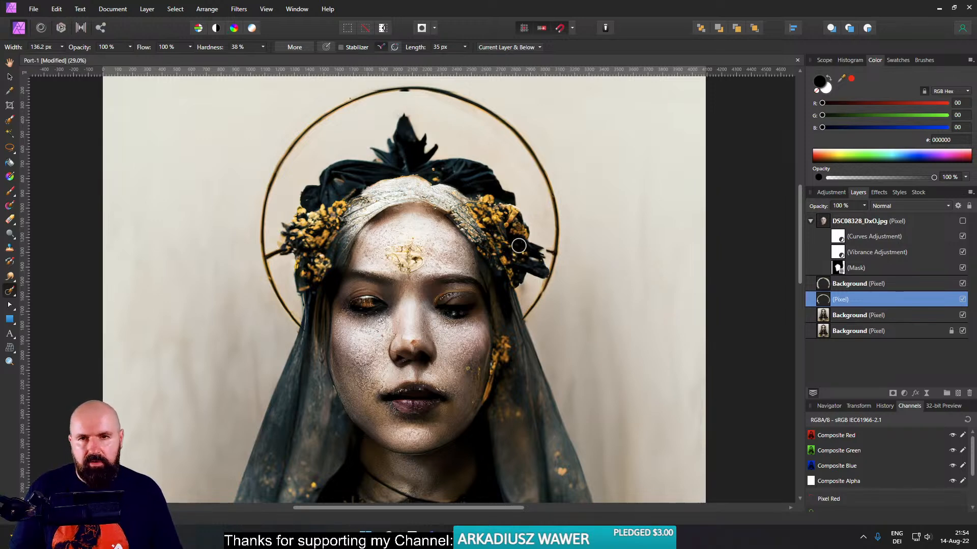
- Make a freehand selection with a 7 px feather around the spur joining the halo to the flowers on the image's left side
click(7, 150)
scroll(272, 289, up, 5)
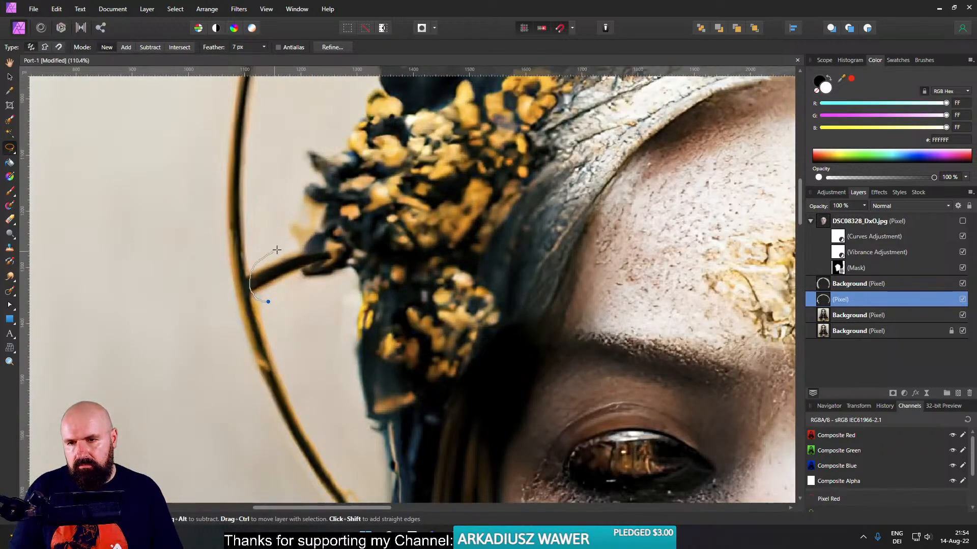
drag(269, 301, 266, 303)
key(ctrl+j)
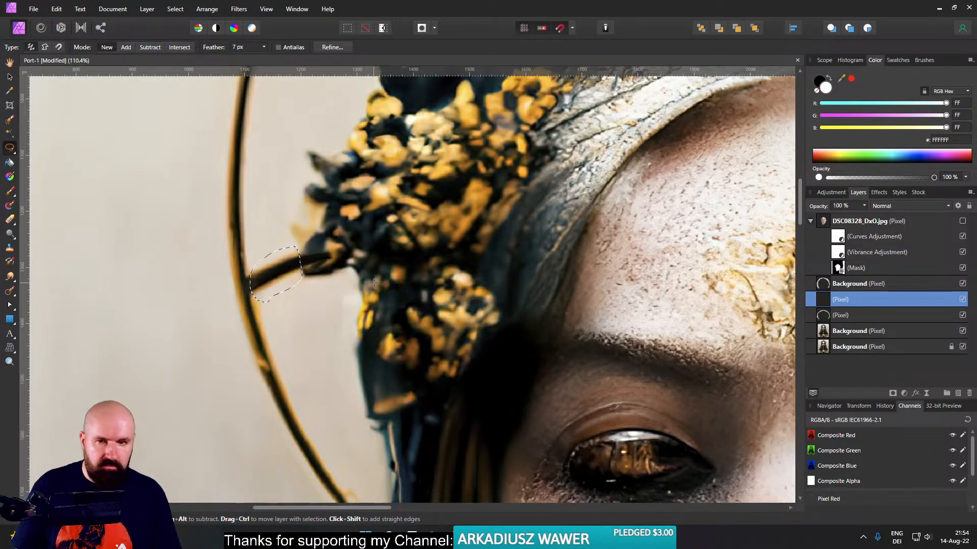
click(825, 285)
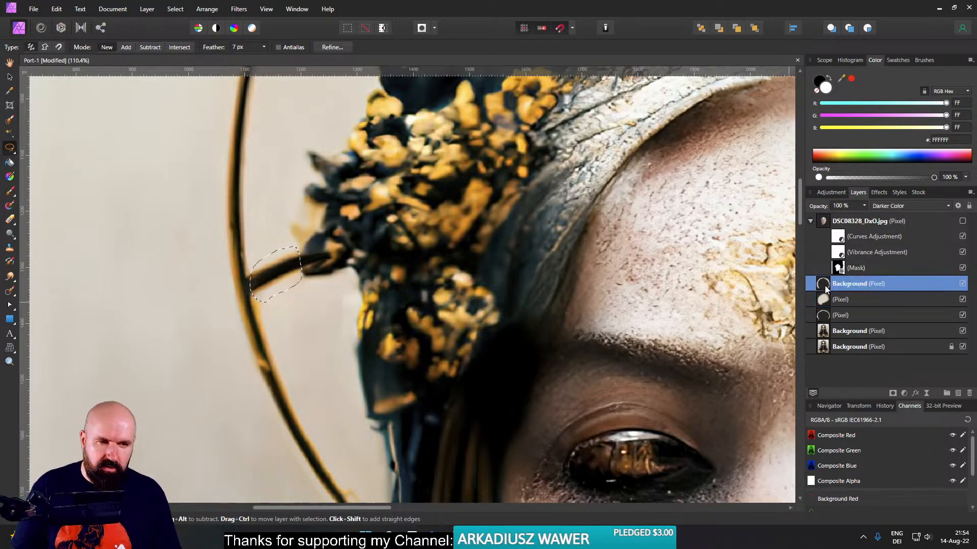
click(837, 300)
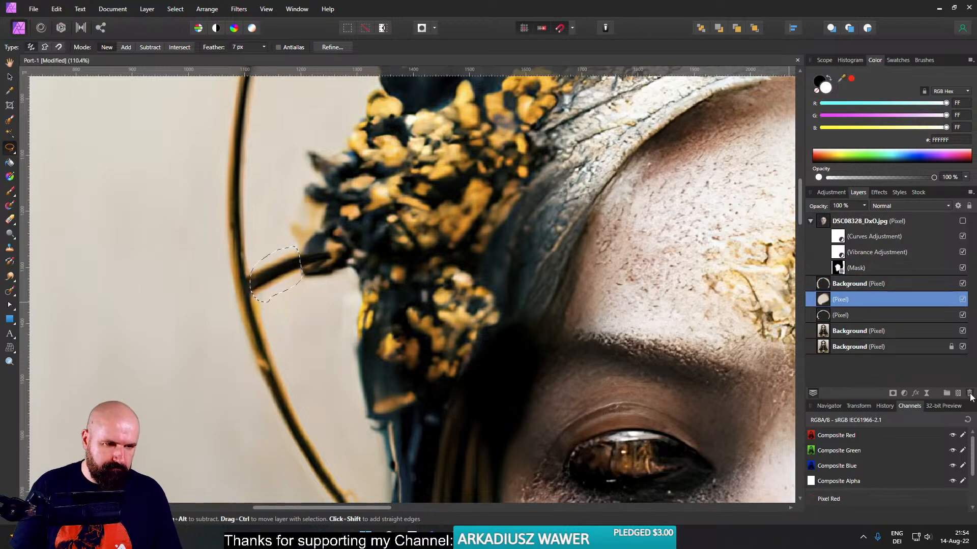
click(969, 393)
- Copy the selected spur from the narrowed halo layer, rotate it upright and place it between the halo's apex and the headdress's pointed tip
click(827, 285)
key(ctrl+j)
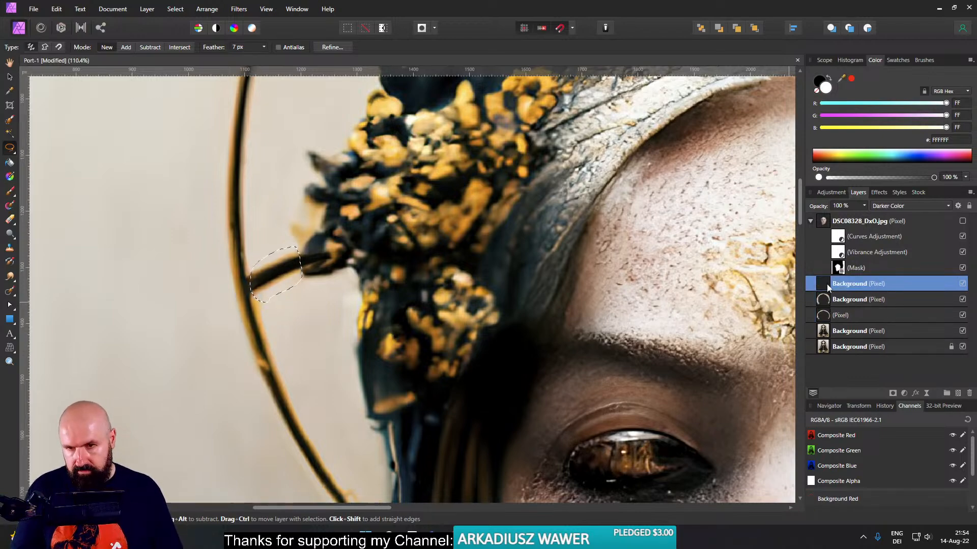
scroll(425, 240, down, 3)
scroll(425, 241, down, 1)
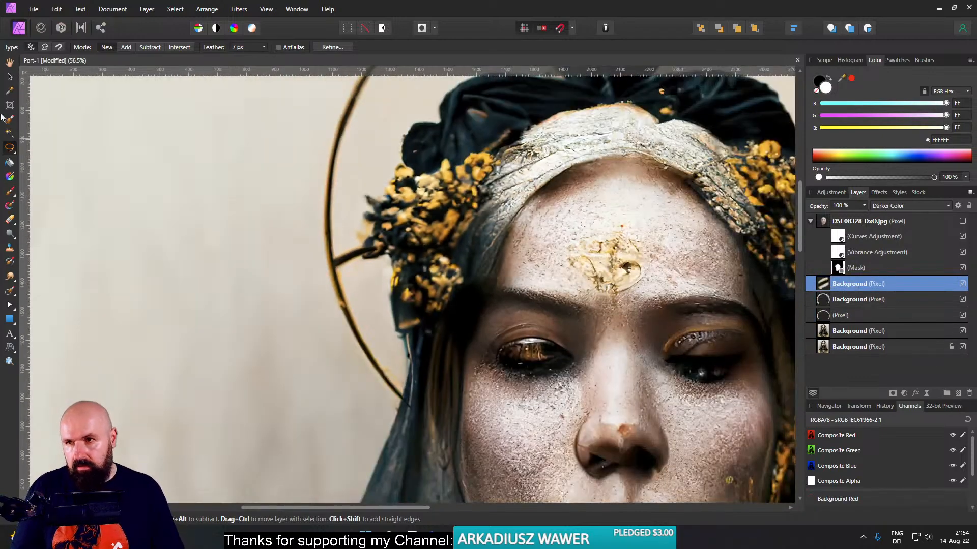
click(10, 78)
drag(350, 260, 545, 223)
drag(497, 204, 463, 222)
drag(512, 203, 491, 204)
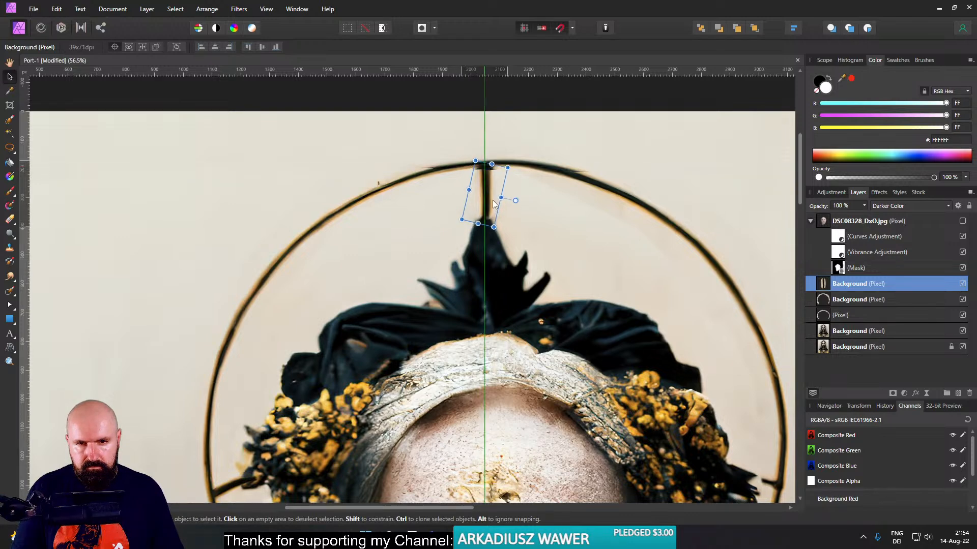
- Hide the locked original Background layer after checking how the upright spur meets the halo
scroll(492, 178, up, 5)
scroll(527, 184, down, 1)
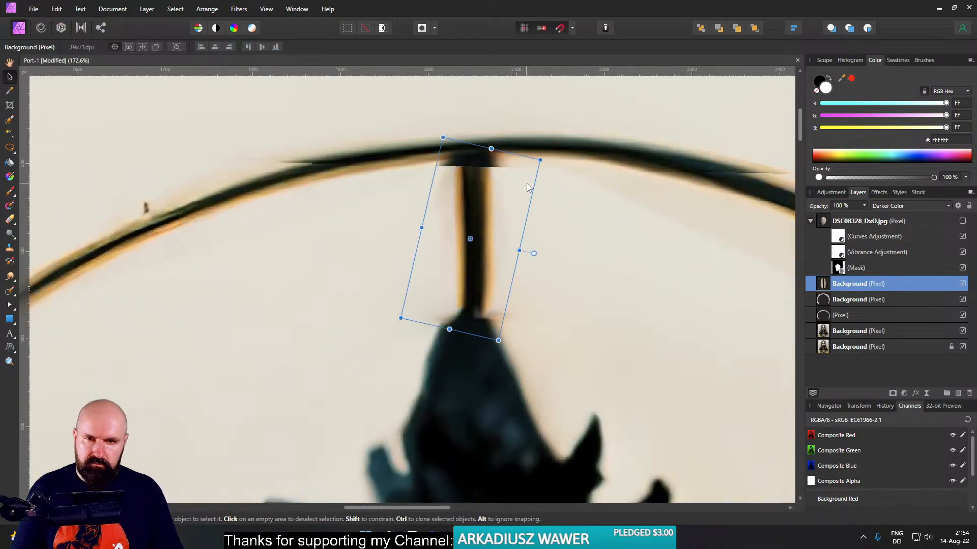
scroll(526, 184, up, 2)
scroll(526, 184, down, 4)
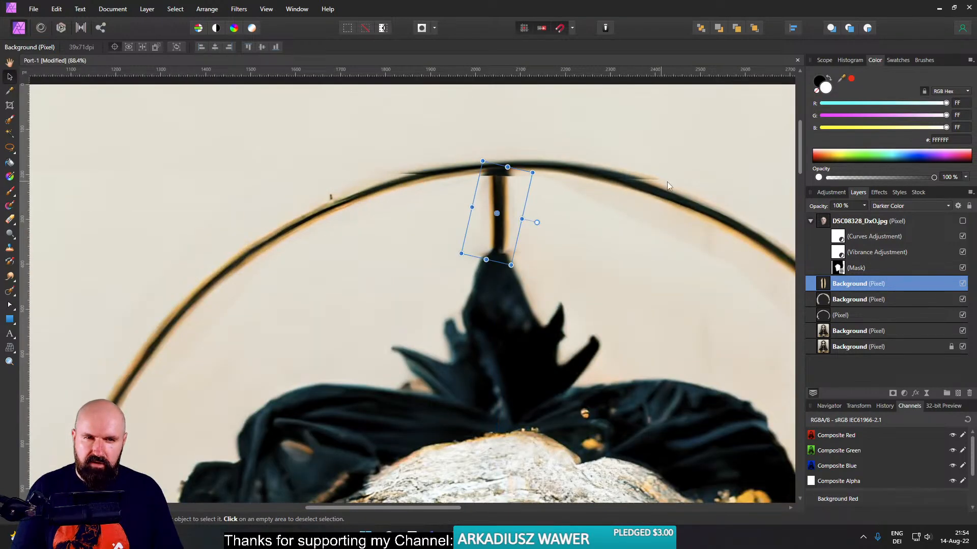
click(569, 244)
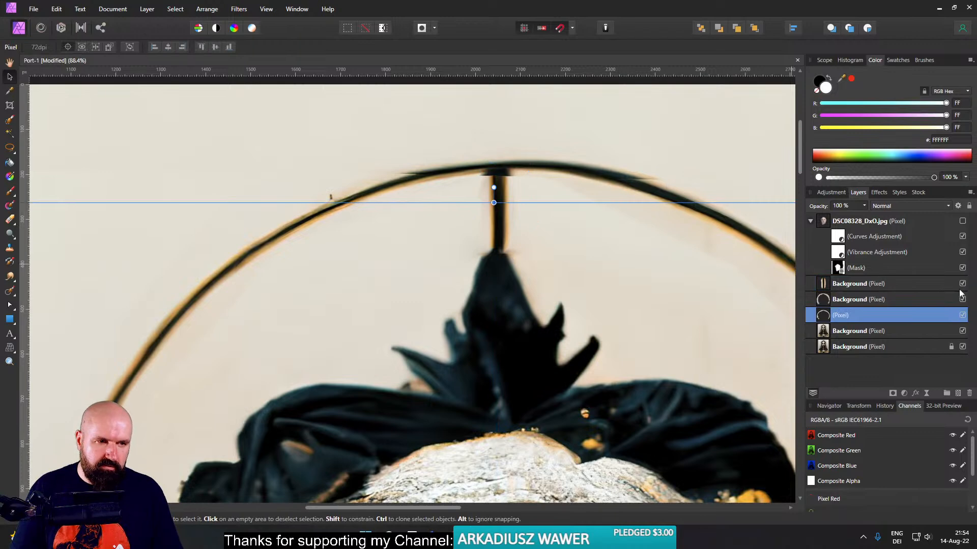
click(963, 347)
click(963, 347)
click(963, 347)
click(964, 347)
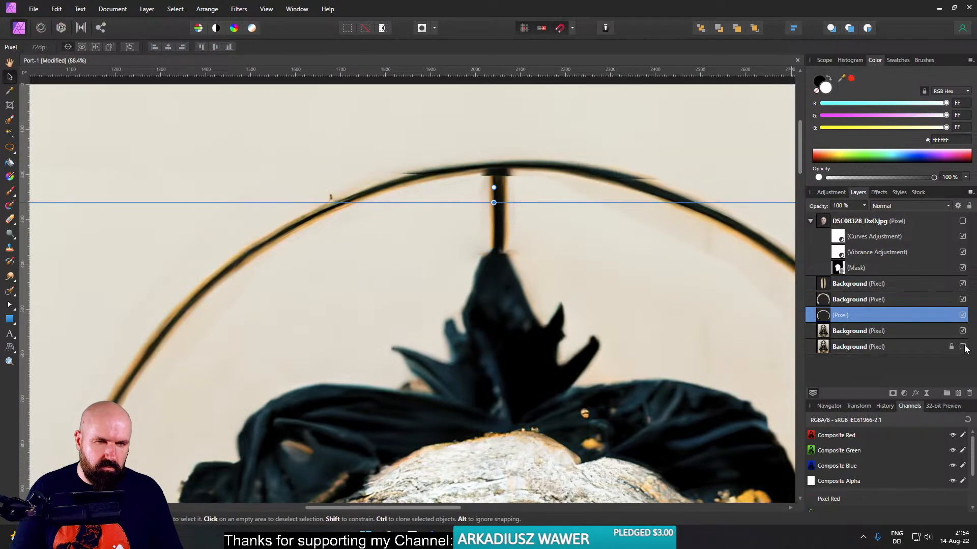
click(963, 346)
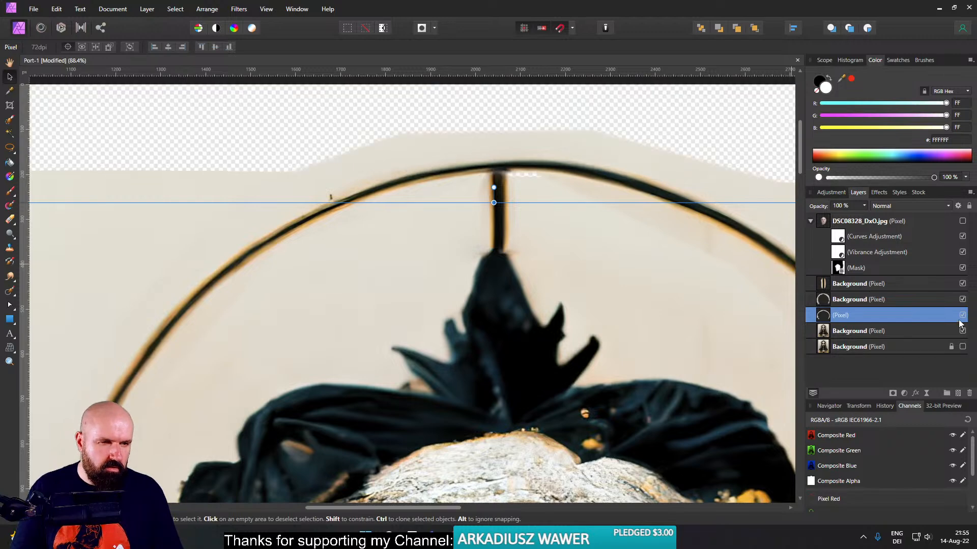
- Toggle the halo, spur, retouching and locked Background layers to examine what each contributes around the halo's apex
click(962, 300)
click(962, 284)
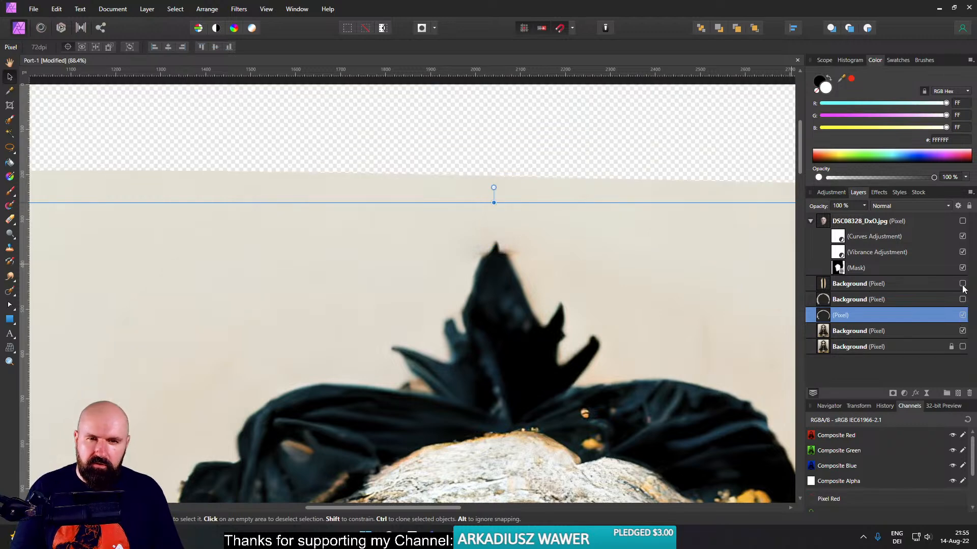
click(963, 284)
click(962, 316)
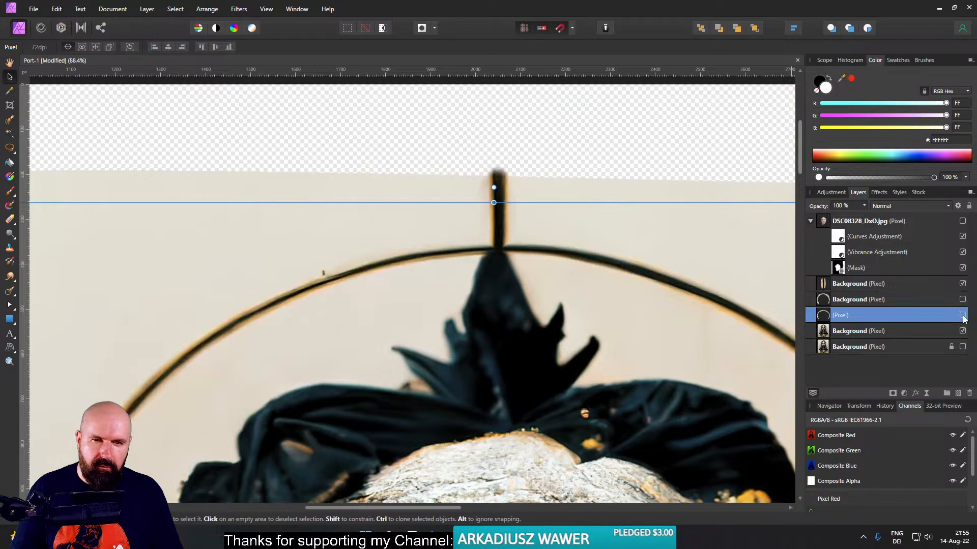
click(962, 316)
click(963, 316)
scroll(550, 244, down, 5)
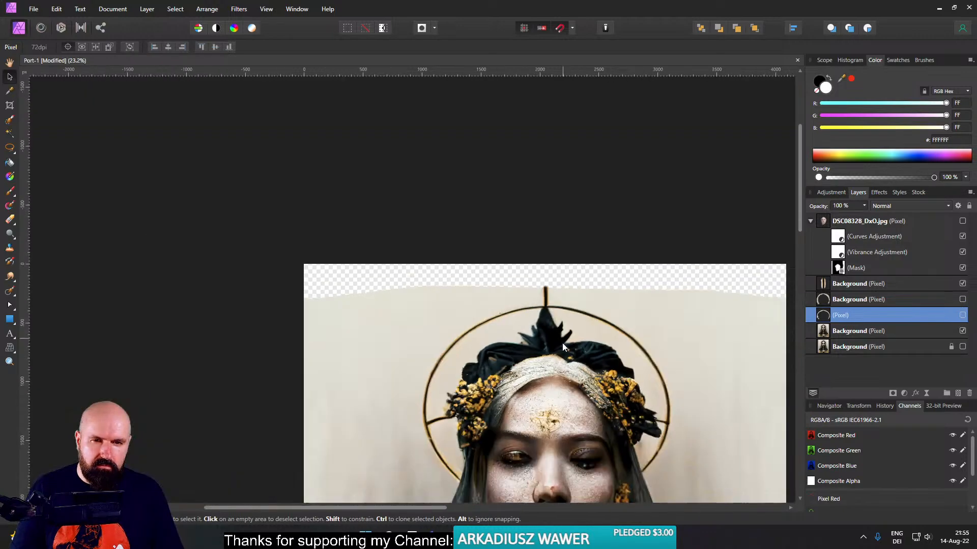
drag(550, 241, 529, 306)
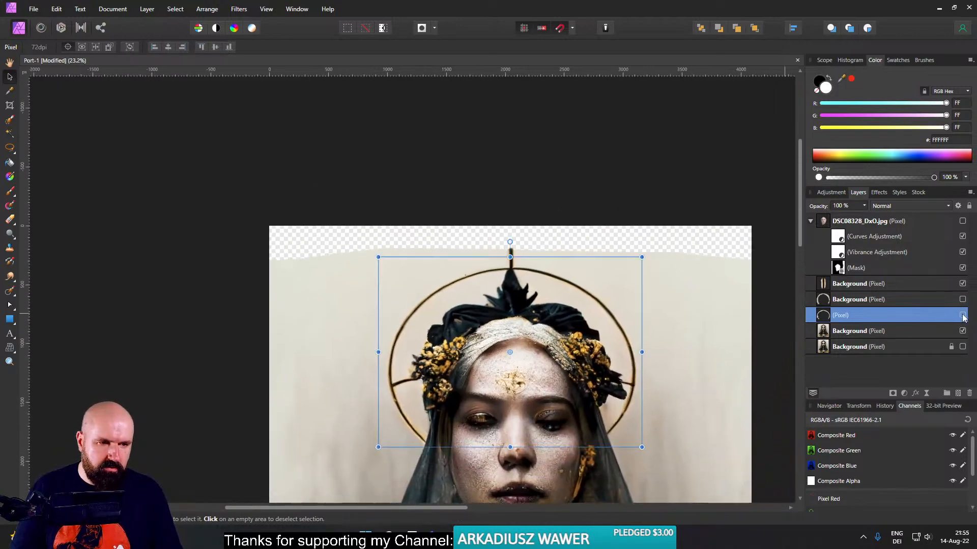
click(962, 316)
click(963, 299)
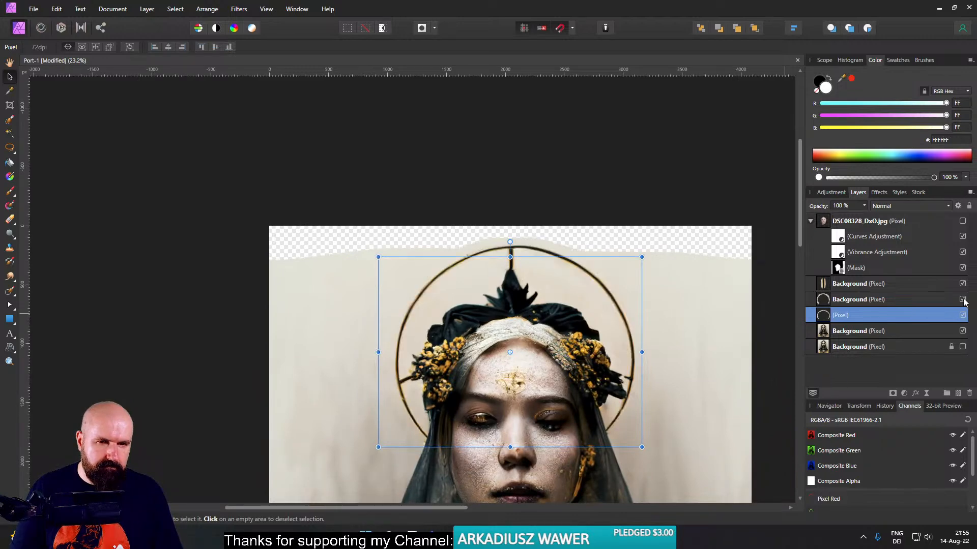
scroll(488, 251, up, 5)
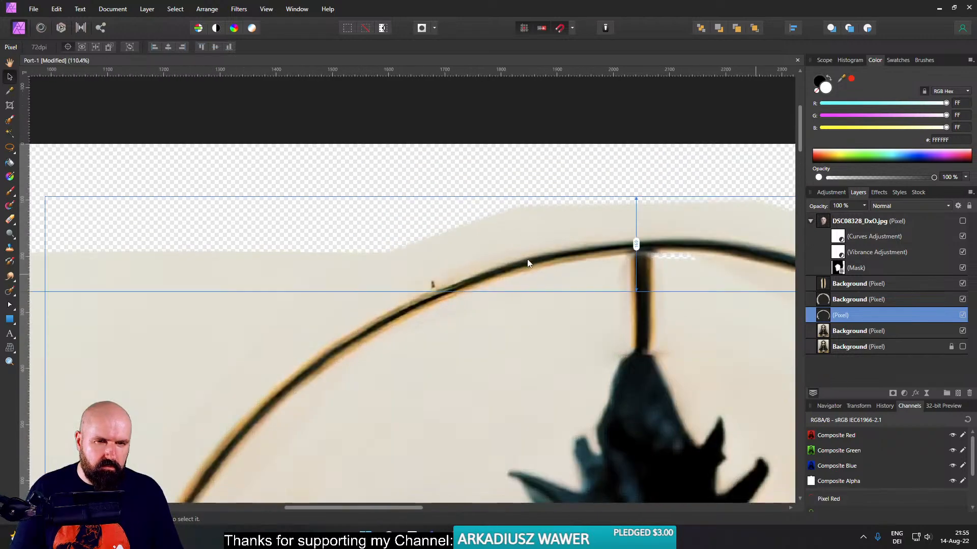
drag(620, 275, 469, 273)
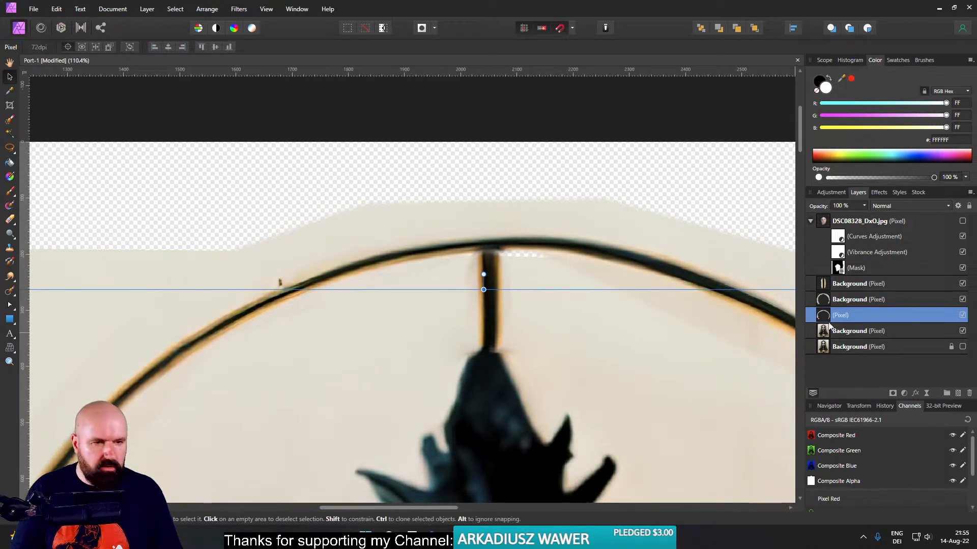
click(963, 347)
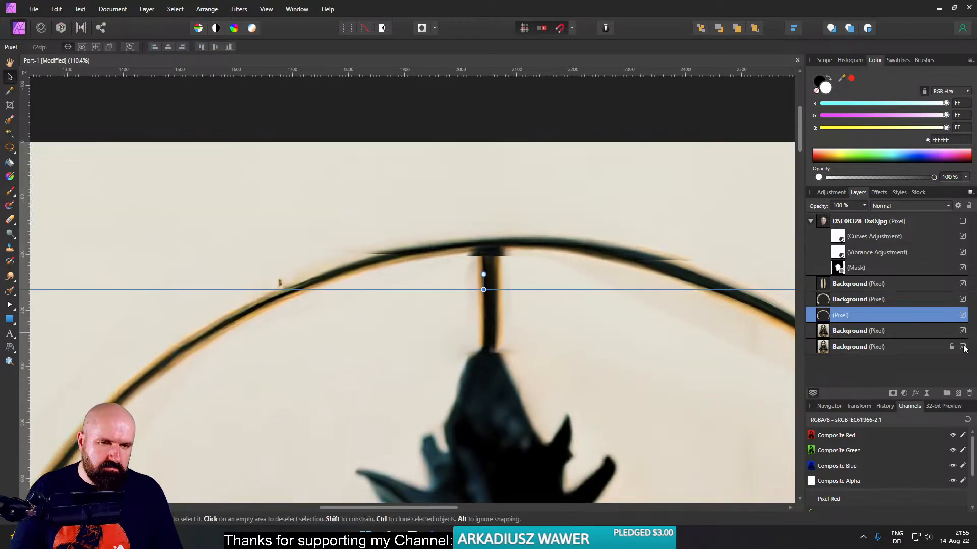
click(963, 346)
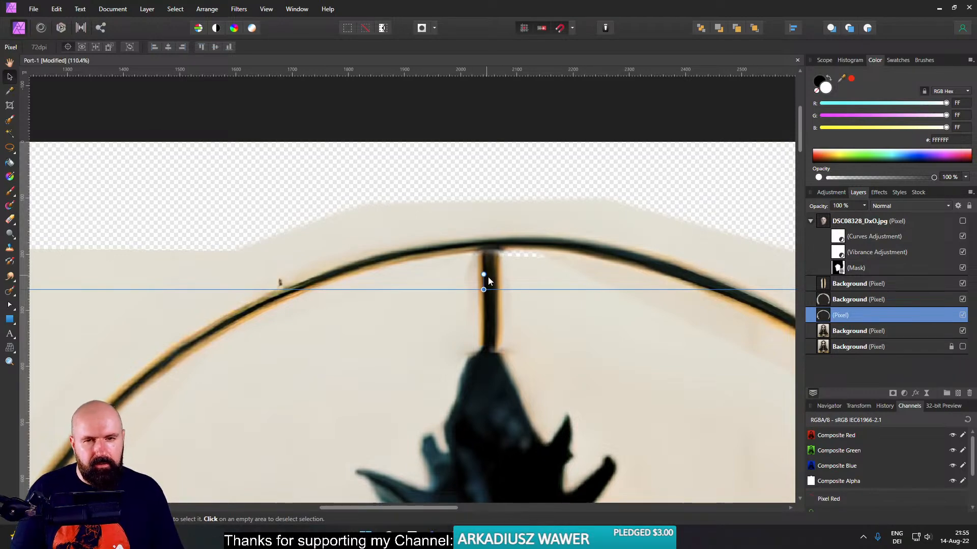
- Stretch the upright spur slightly at both ends so it overlaps the halo ring and the headdress's tip
click(498, 319)
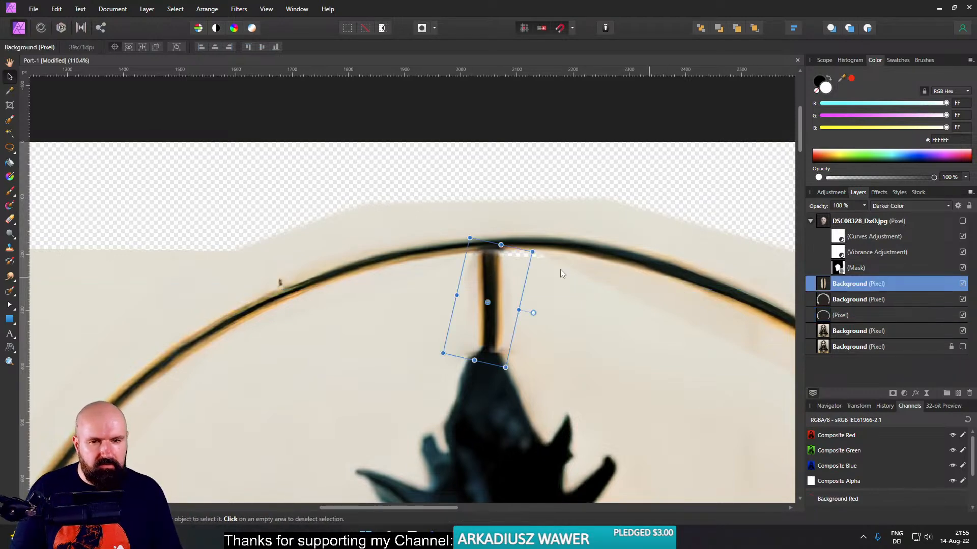
drag(500, 244, 503, 237)
drag(473, 360, 472, 366)
click(413, 277)
- Toggle the spur, halo and retouching layers to check which one holds the smudges beside the headdress's tip
scroll(452, 316, down, 4)
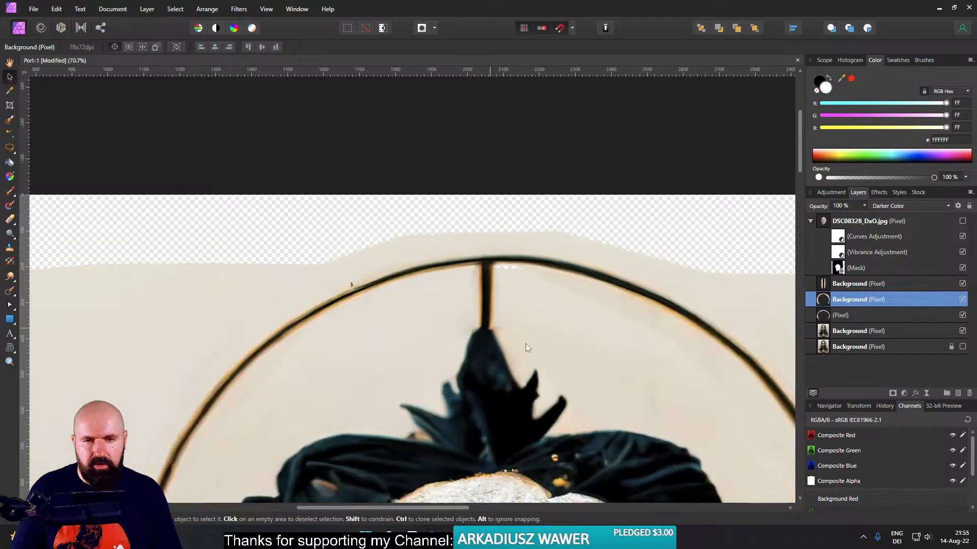
scroll(462, 284, up, 4)
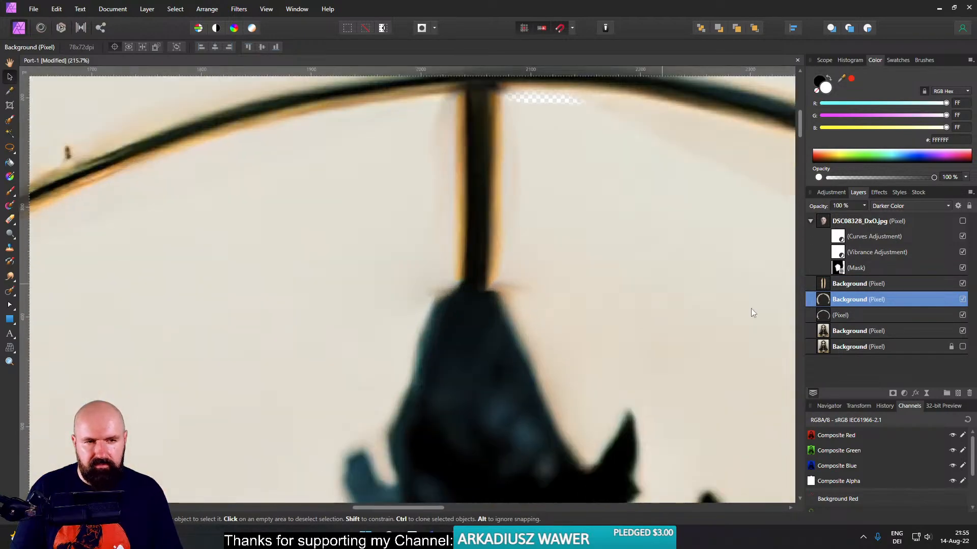
click(962, 284)
click(962, 285)
click(962, 285)
click(962, 284)
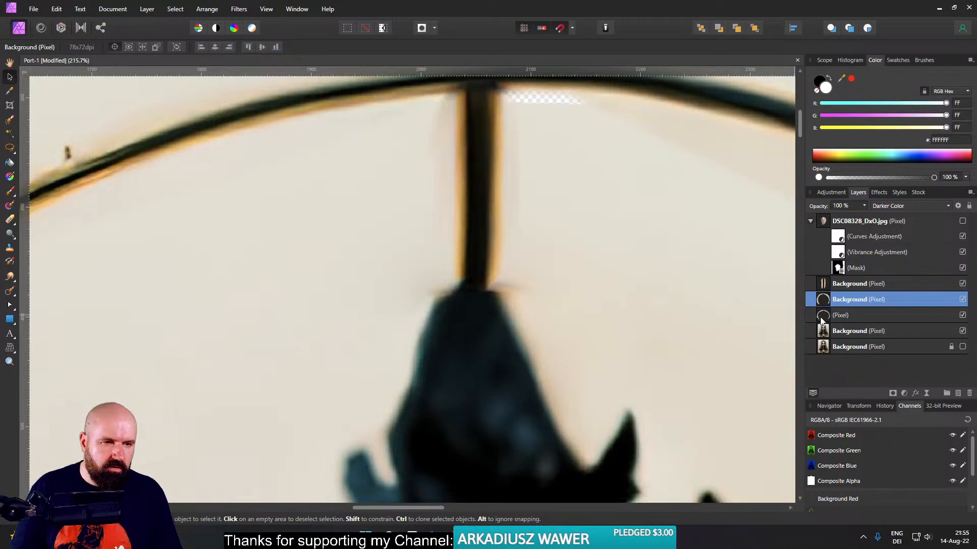
click(963, 285)
click(962, 285)
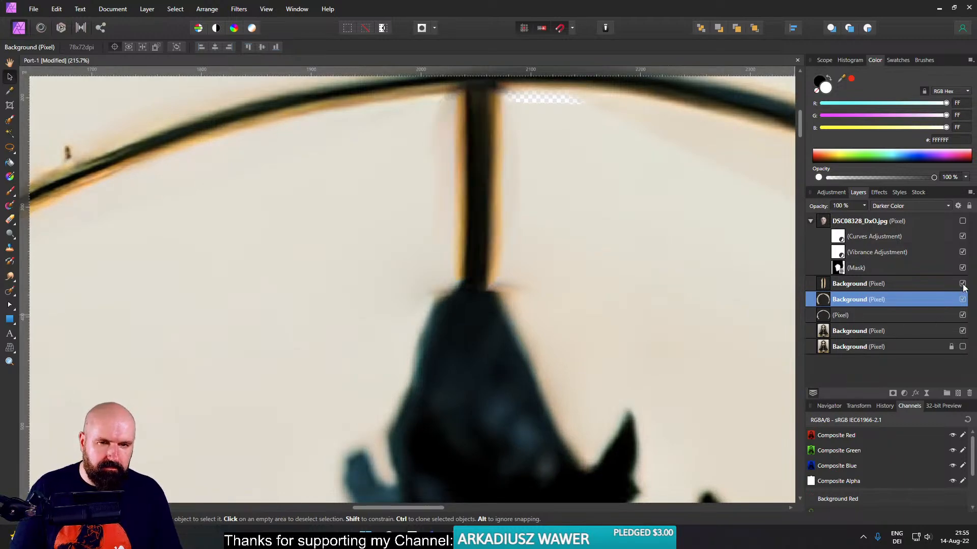
click(961, 300)
click(961, 300)
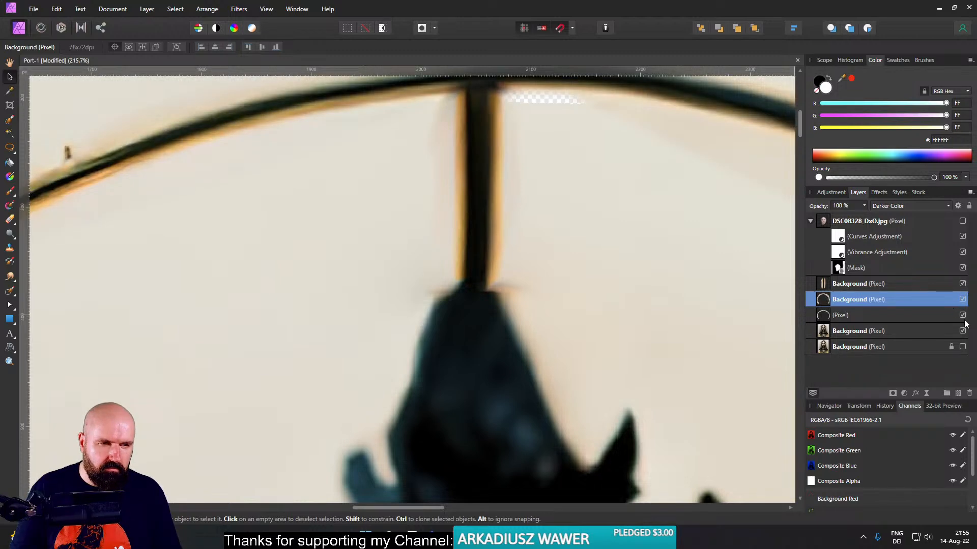
click(962, 315)
click(962, 316)
- Add an empty pixel layer above the spur layer and set the Clone Brush source to Layers Beneath
click(9, 248)
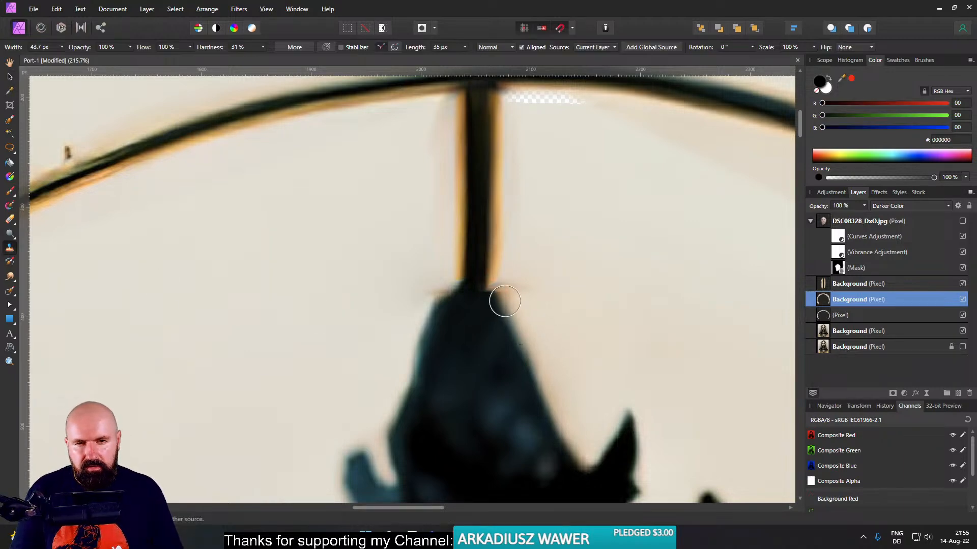
click(822, 282)
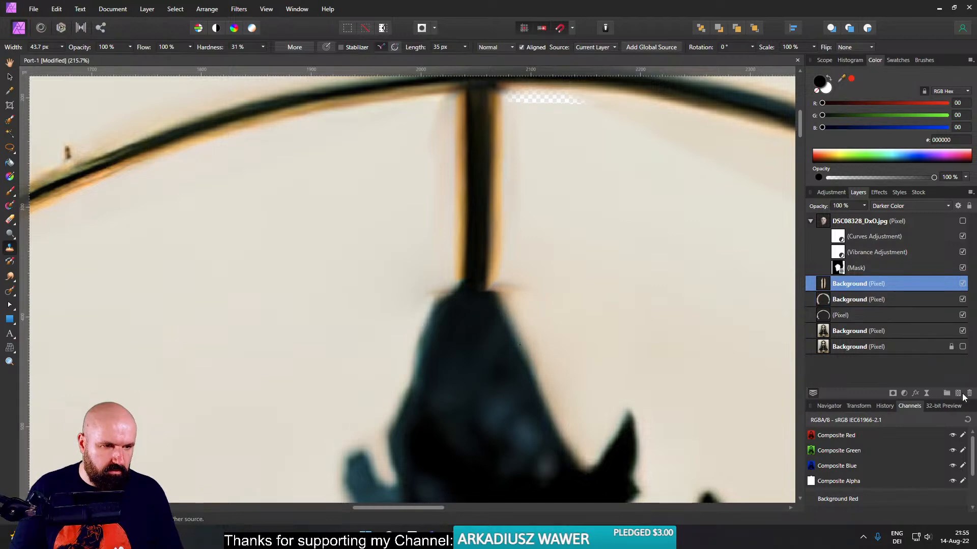
click(957, 394)
click(593, 51)
click(594, 81)
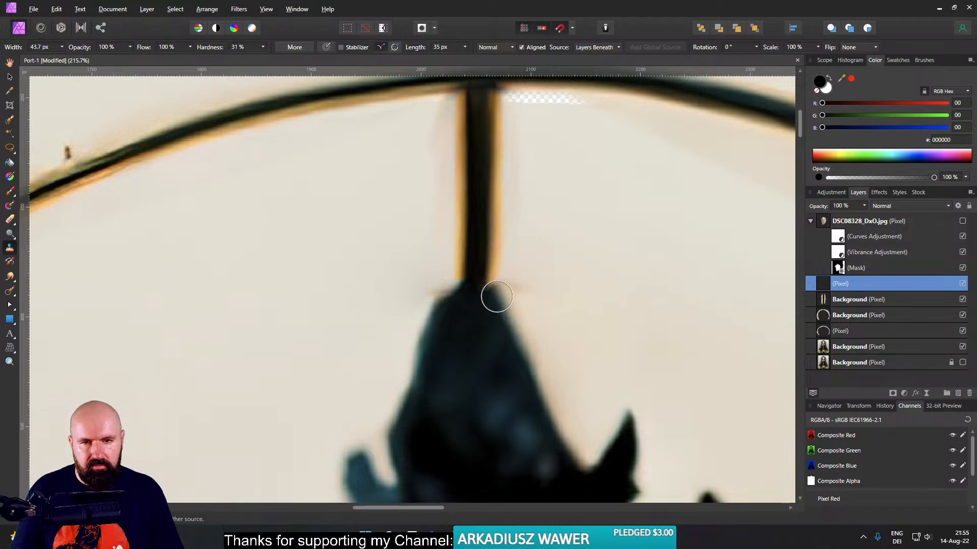
- Clone clean background over the smudges where the upright spur meets the headdress's tip, with a 43.7 px brush
drag(497, 296, 516, 286)
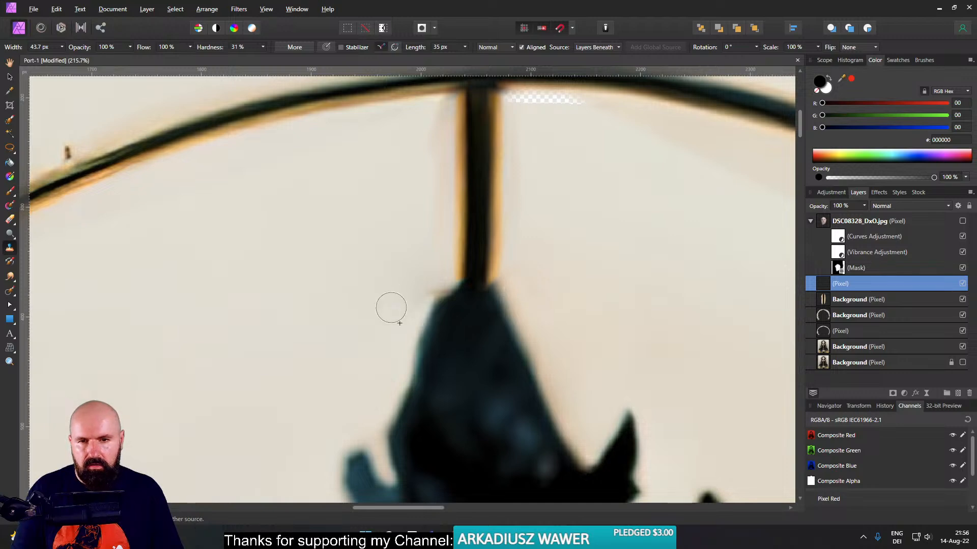
scroll(424, 278, down, 3)
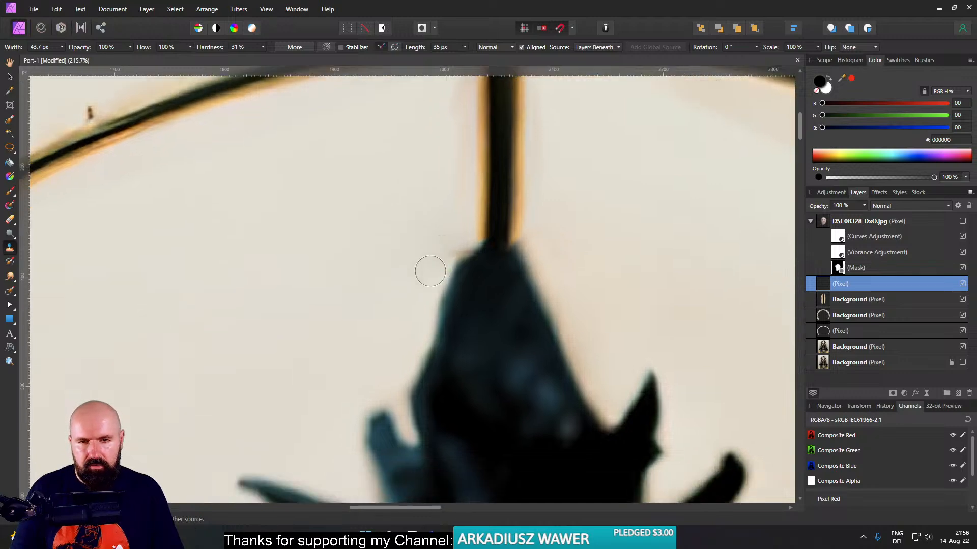
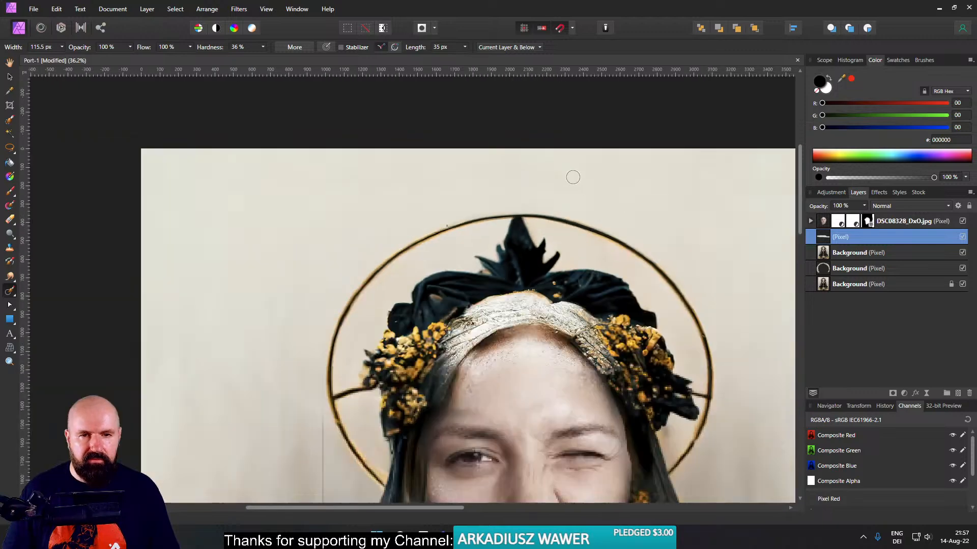
- Move the enlarged halo layer above the retouching pixel layer and hide both layers
drag(824, 255, 824, 269)
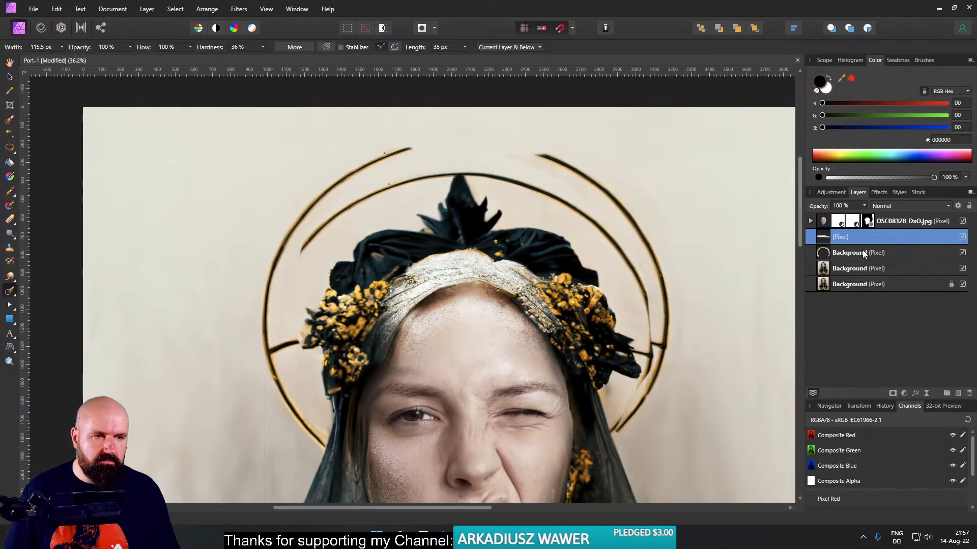
drag(825, 250, 814, 225)
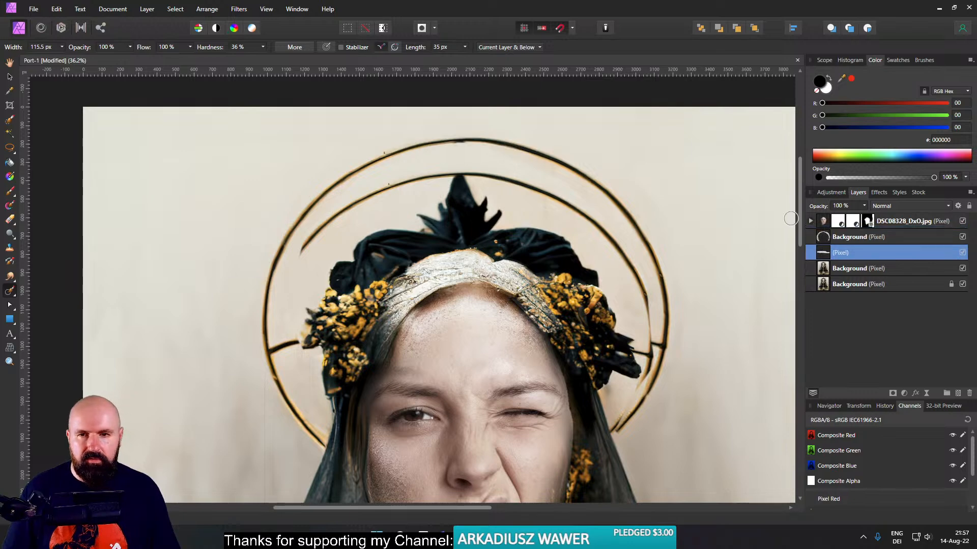
click(962, 237)
click(963, 252)
- Add an empty pixel layer above the portrait copy and inpaint away the original halo's lower-left stretch beside the veil
click(849, 268)
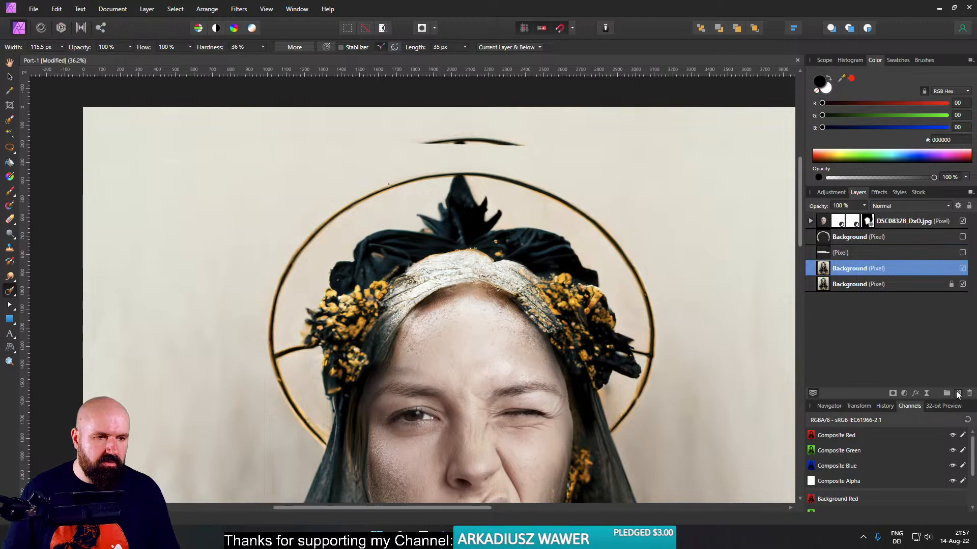
click(957, 394)
scroll(357, 393, up, 3)
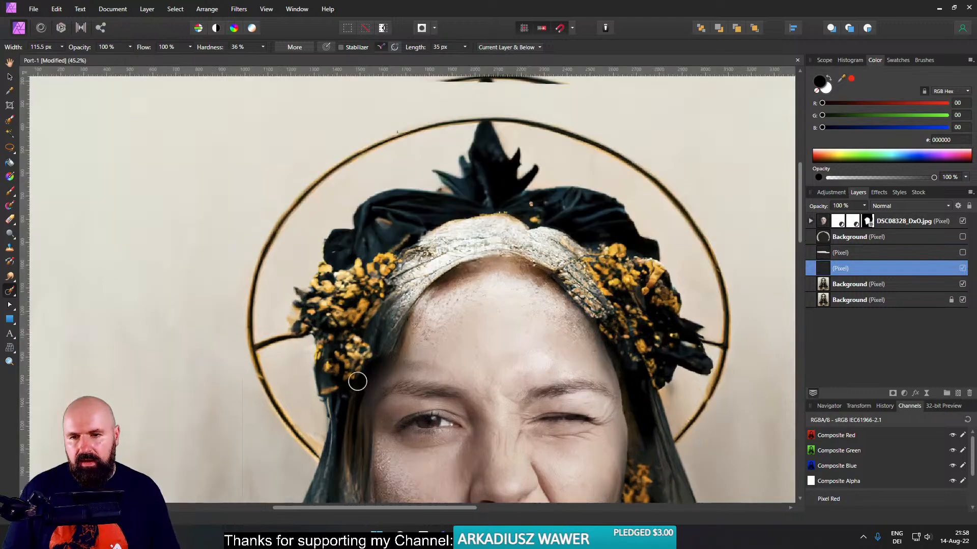
drag(305, 397, 420, 135)
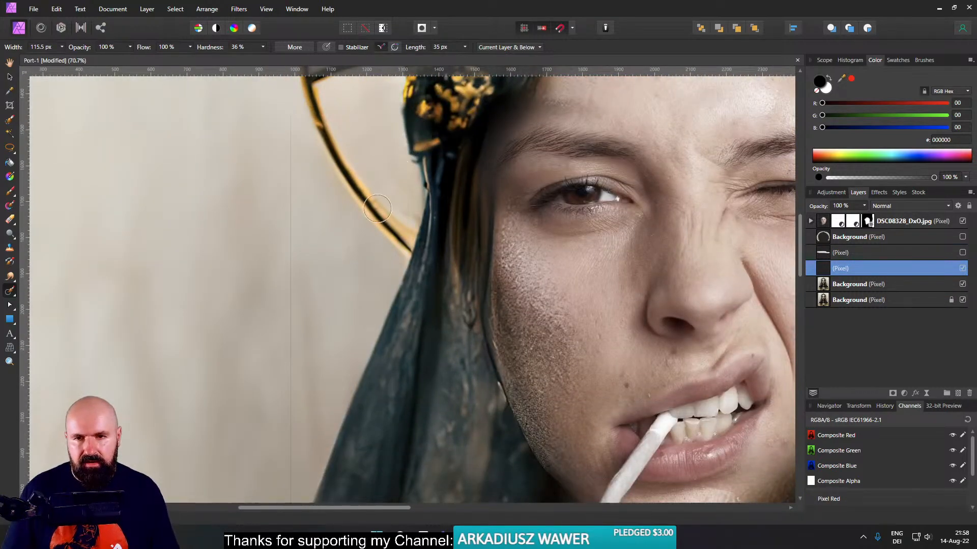
mouse_move(391, 249)
mouse_down()
mouse_move(399, 227)
mouse_move(340, 169)
mouse_move(317, 117)
mouse_move(384, 230)
mouse_move(399, 213)
mouse_move(400, 252)
mouse_up()
drag(333, 171, 334, 175)
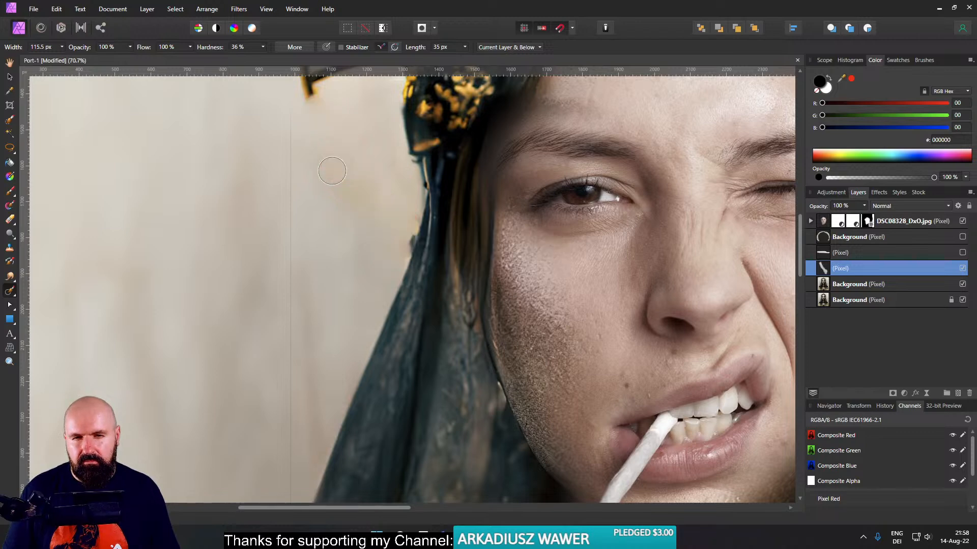
- Inpaint away the original halo's left side, its side spur and the upper-left arc up to the headdress's tip
scroll(356, 150, up, 3)
drag(414, 309, 407, 338)
scroll(382, 280, up, 4)
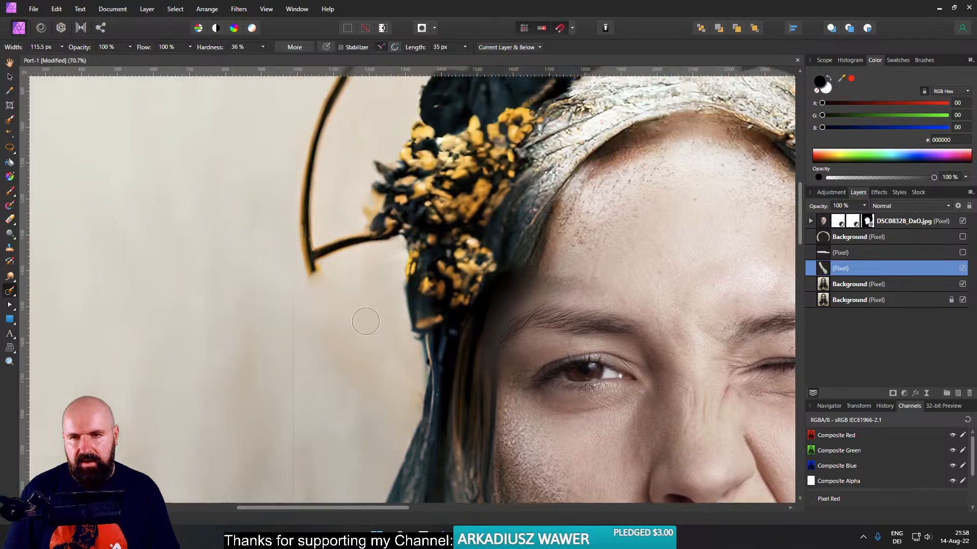
mouse_move(310, 279)
mouse_down()
mouse_move(313, 158)
mouse_move(339, 109)
mouse_move(300, 259)
mouse_move(365, 251)
mouse_up()
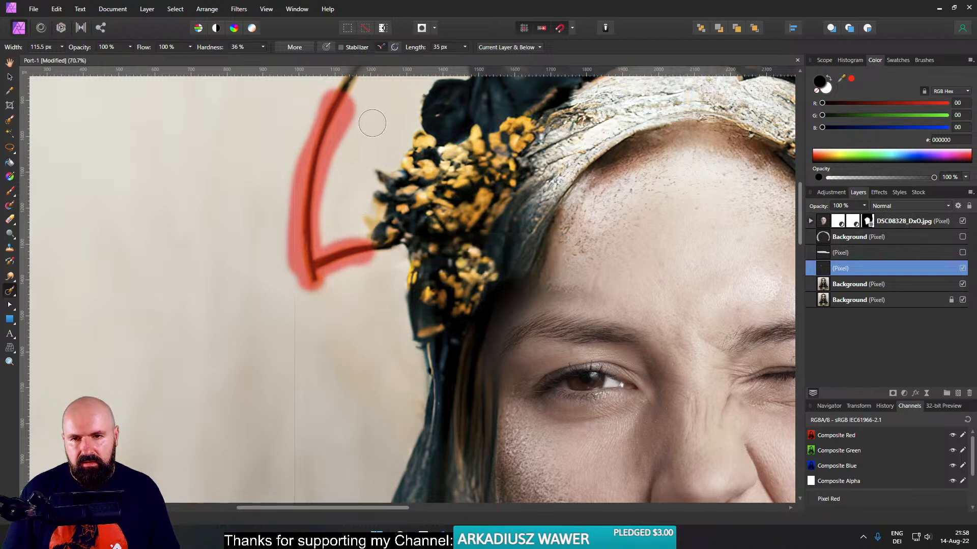
drag(372, 124, 347, 251)
drag(311, 418, 289, 423)
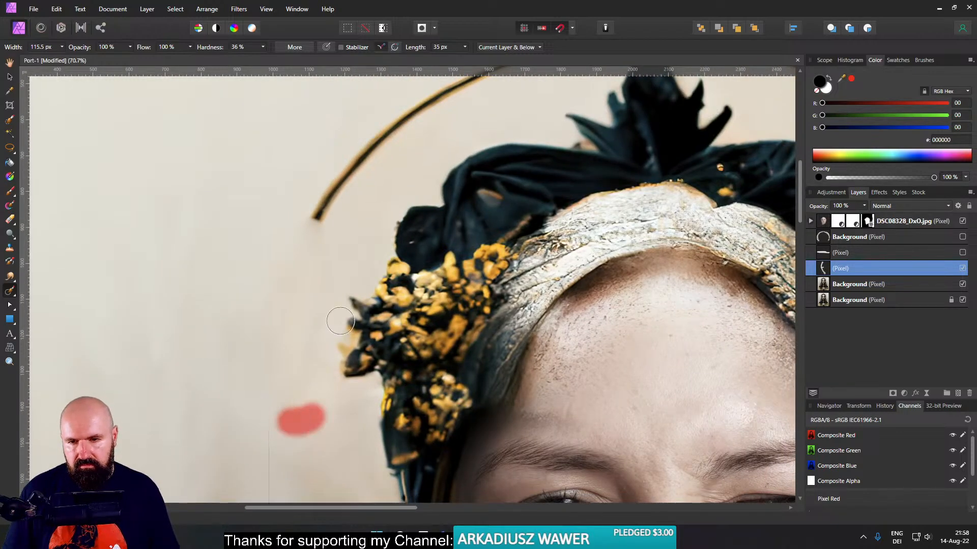
mouse_move(341, 241)
mouse_down()
mouse_move(298, 269)
mouse_move(388, 186)
mouse_move(445, 153)
mouse_move(498, 126)
mouse_move(589, 107)
mouse_up()
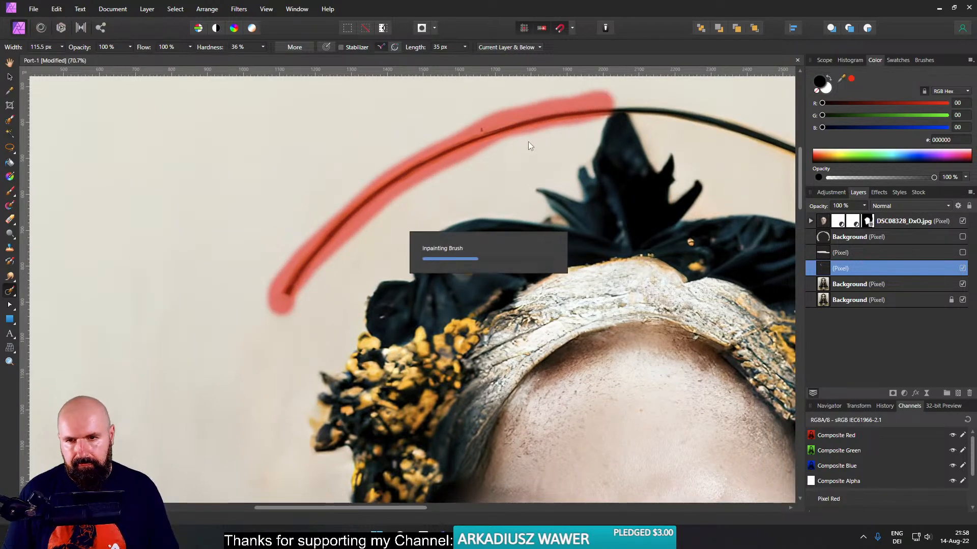
drag(577, 141, 460, 162)
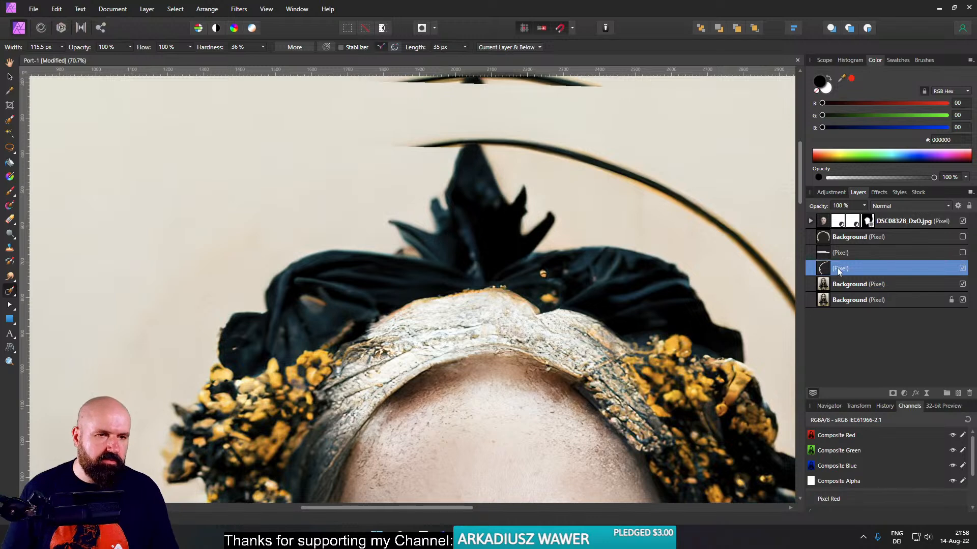
- Move the new inpainting layer above the older retouching strip layer and show the strip layer again
drag(825, 270, 824, 248)
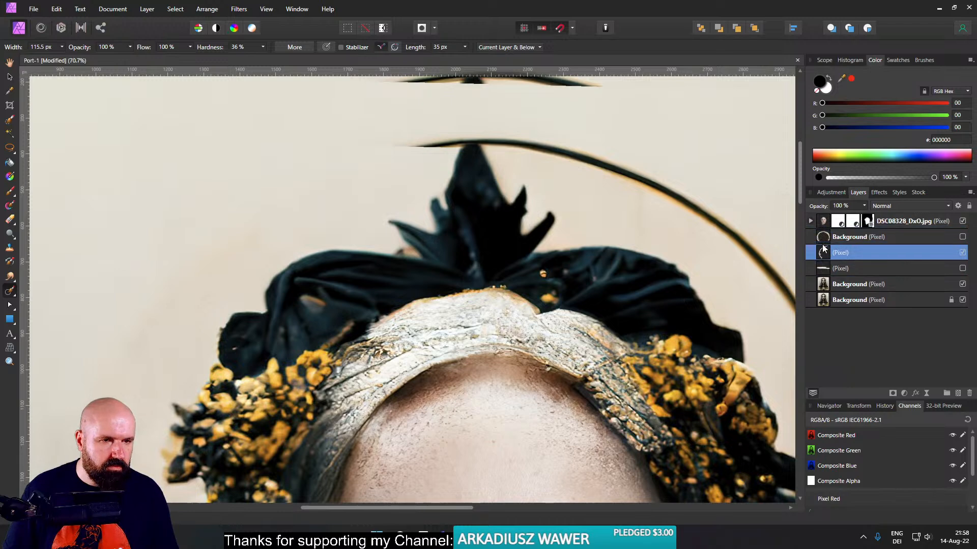
click(962, 269)
scroll(701, 195, up, 2)
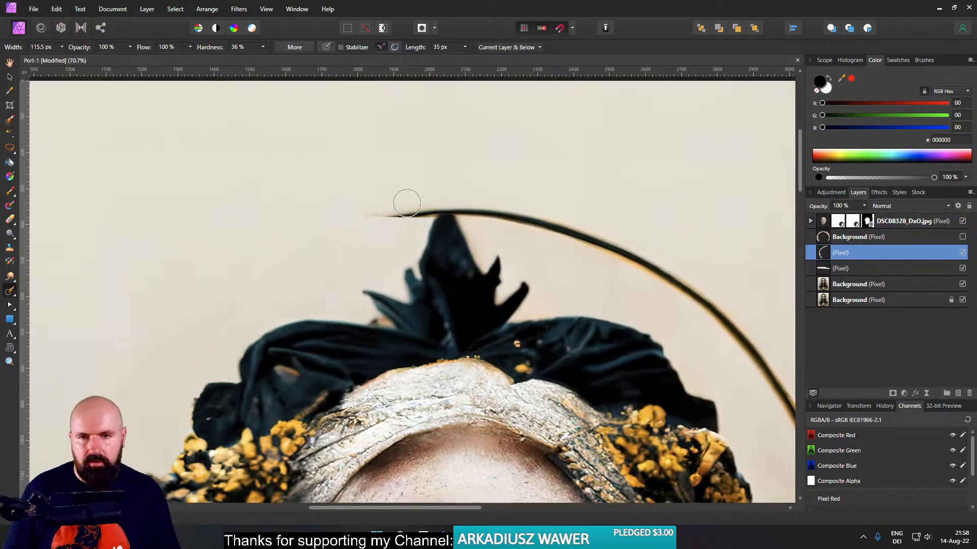
- Inpaint away the original halo's upper-right arc from the headdress's tip, including the remnants left along it
mouse_move(414, 209)
mouse_down()
mouse_move(362, 219)
mouse_move(462, 200)
mouse_move(663, 266)
mouse_move(728, 305)
mouse_move(711, 307)
mouse_move(660, 266)
mouse_move(655, 273)
mouse_move(578, 225)
mouse_up()
drag(386, 160, 348, 168)
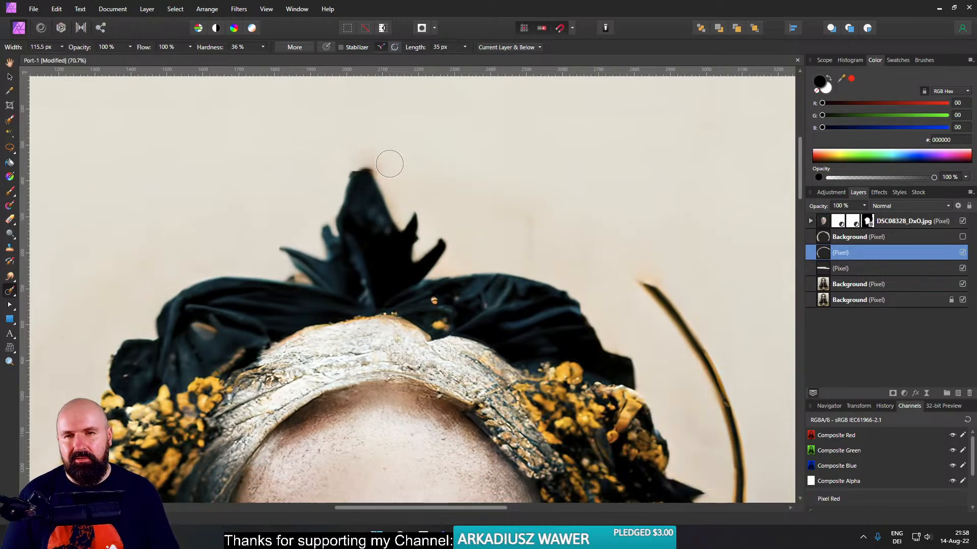
drag(643, 284, 520, 177)
mouse_move(379, 121)
mouse_down()
mouse_move(564, 212)
mouse_move(583, 242)
mouse_up()
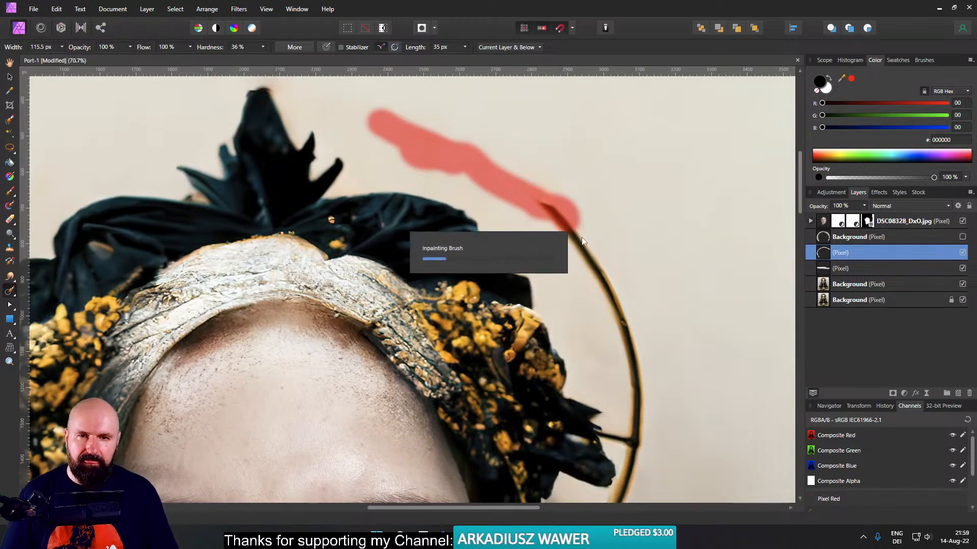
mouse_move(556, 212)
mouse_down()
mouse_move(528, 169)
mouse_move(628, 334)
mouse_move(644, 423)
mouse_move(614, 306)
mouse_move(637, 444)
mouse_move(633, 200)
mouse_up()
- Inpaint away the original halo's lower-right stretch with its side spur and the yellow smudge beside the dark petals
mouse_move(527, 344)
mouse_down()
mouse_move(582, 263)
mouse_move(593, 226)
mouse_move(587, 203)
mouse_move(566, 196)
mouse_move(590, 206)
mouse_move(602, 259)
mouse_up()
drag(590, 336, 568, 339)
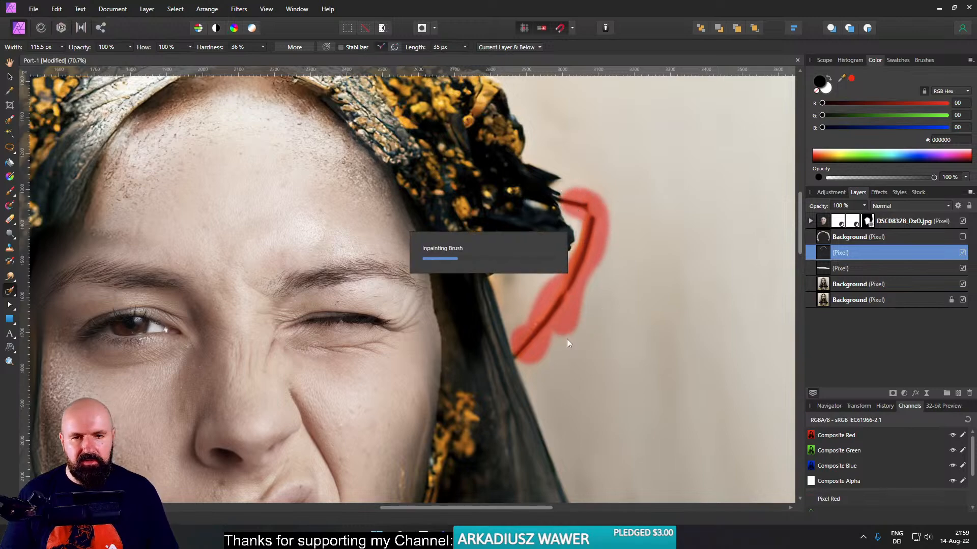
scroll(541, 355, up, 5)
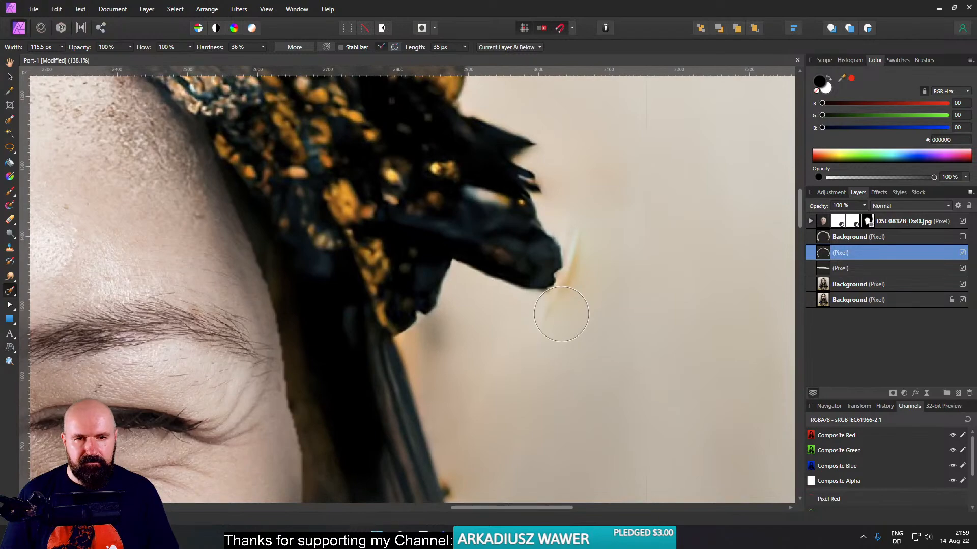
drag(561, 314, 593, 230)
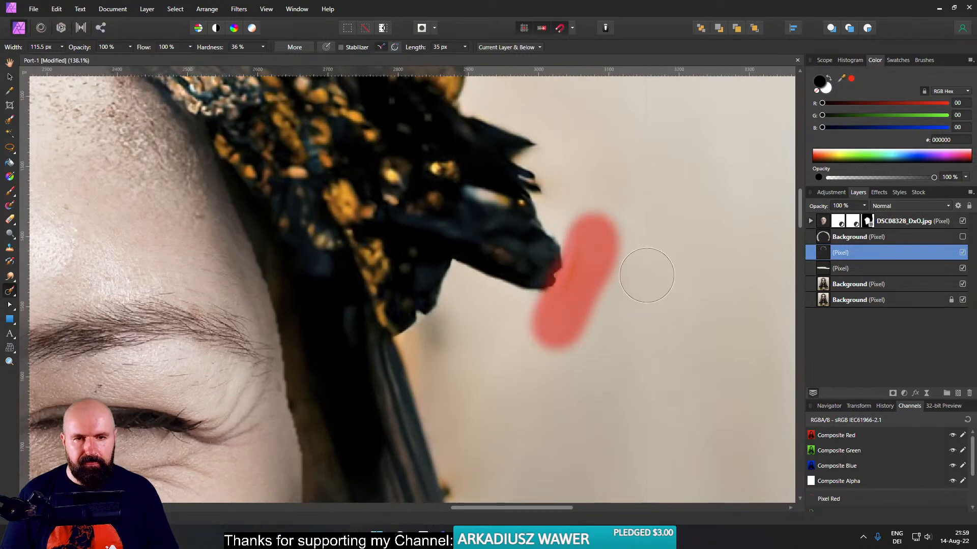
- Show the enlarged halo layer again over the cleaned background and save the document
scroll(636, 285, down, 5)
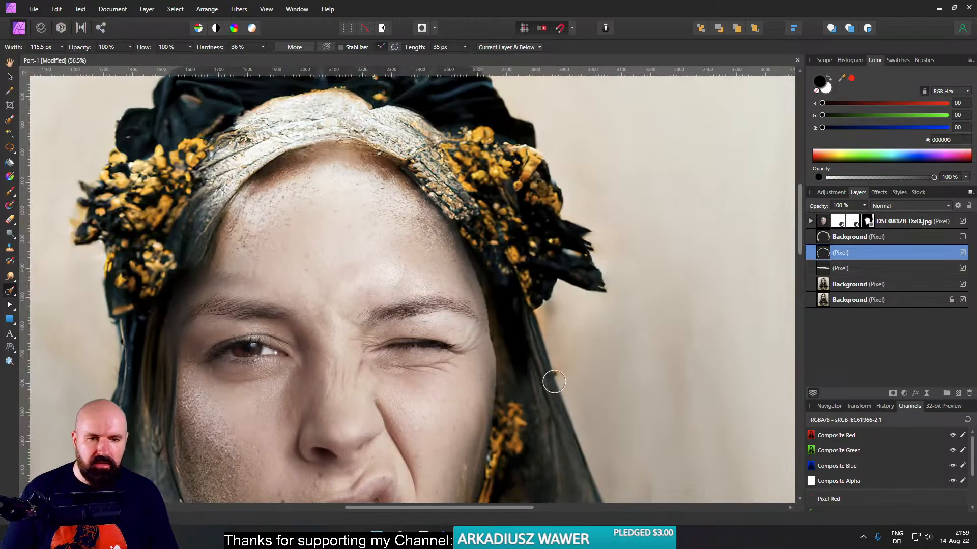
scroll(547, 379, up, 5)
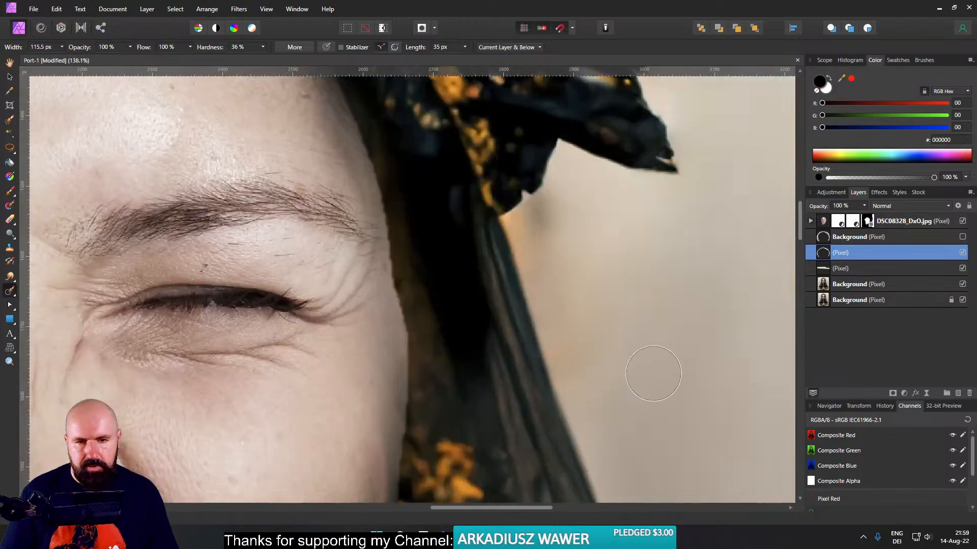
scroll(641, 362, down, 8)
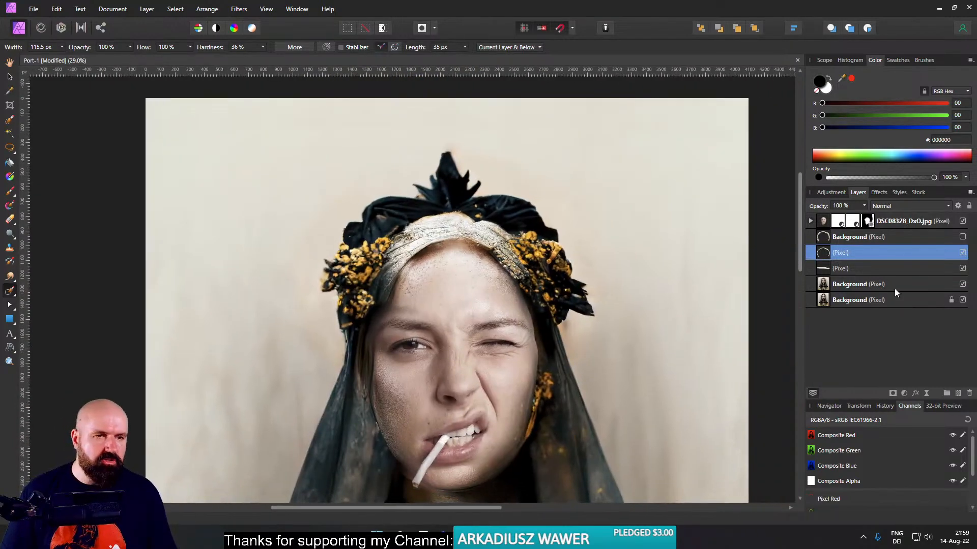
click(963, 238)
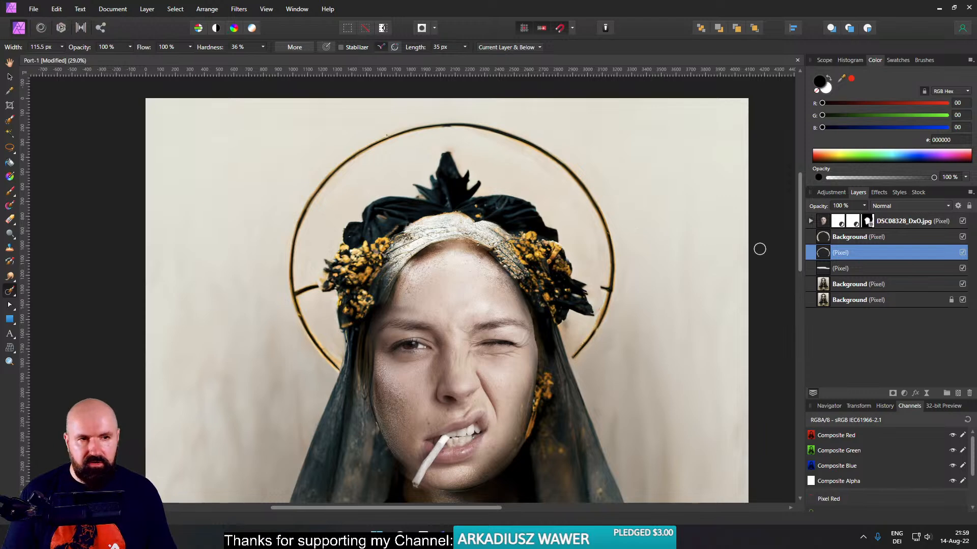
key(ctrl+s)
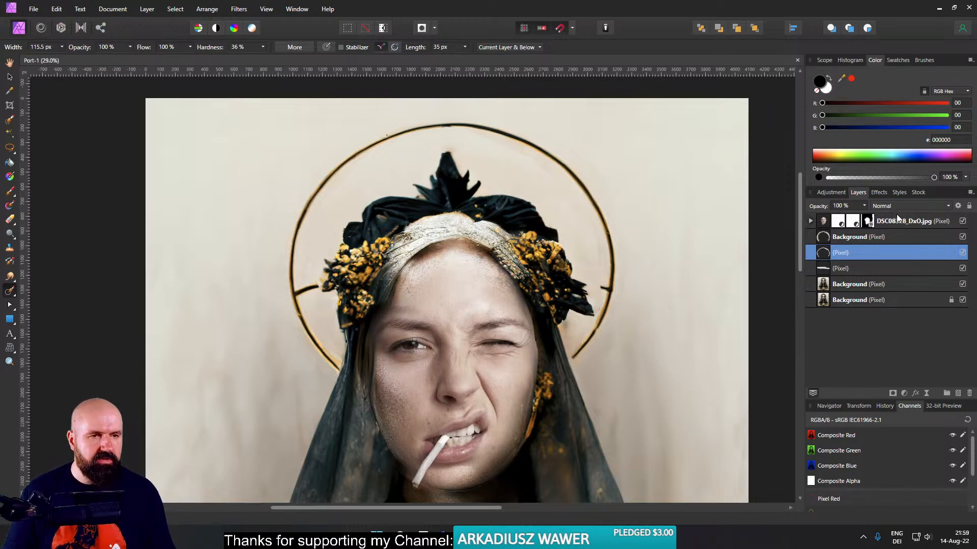
- Set the enlarged halo layer's blend mode to Darker Color
click(894, 206)
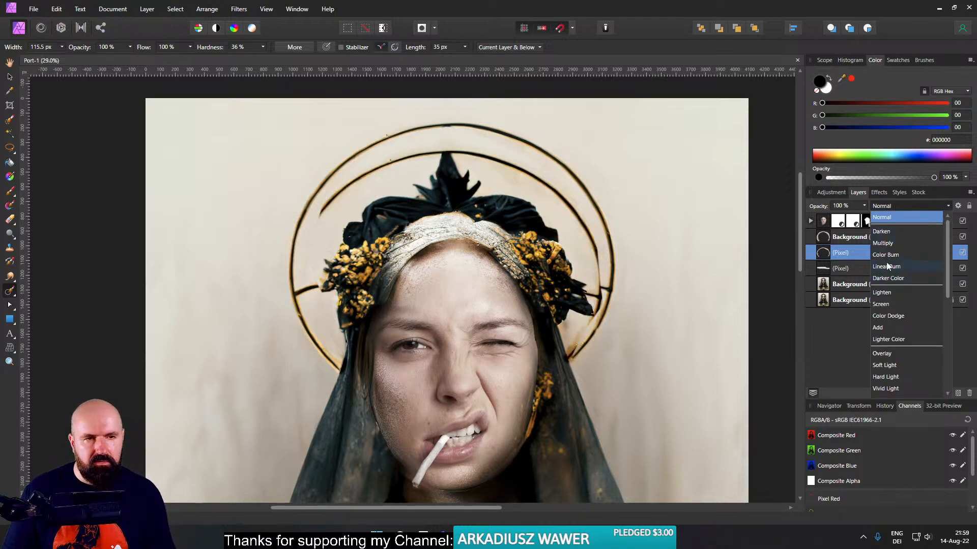
click(856, 268)
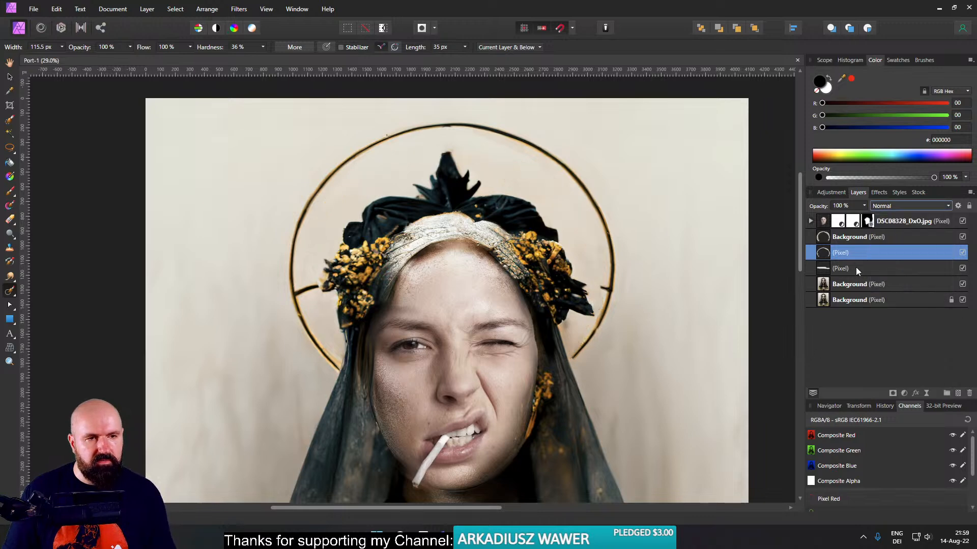
click(871, 240)
click(889, 207)
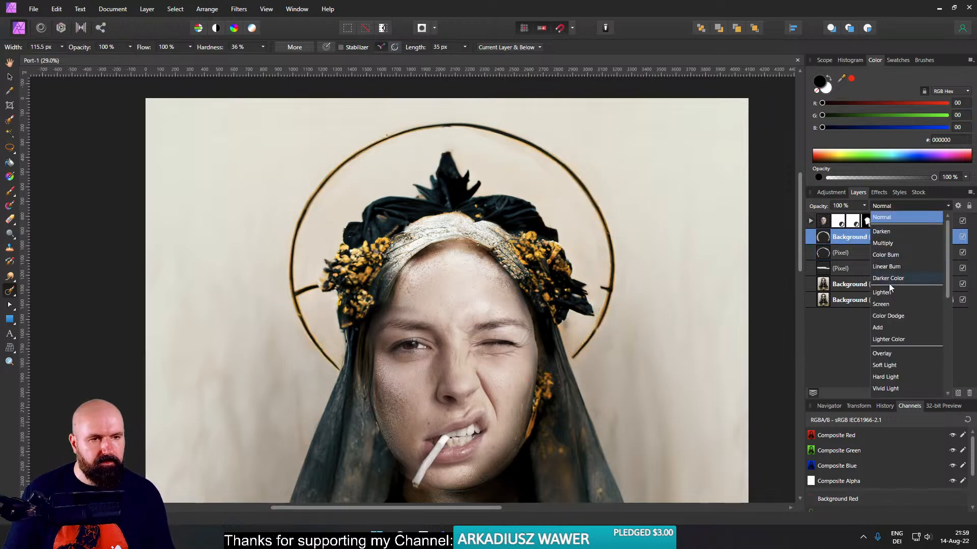
click(886, 280)
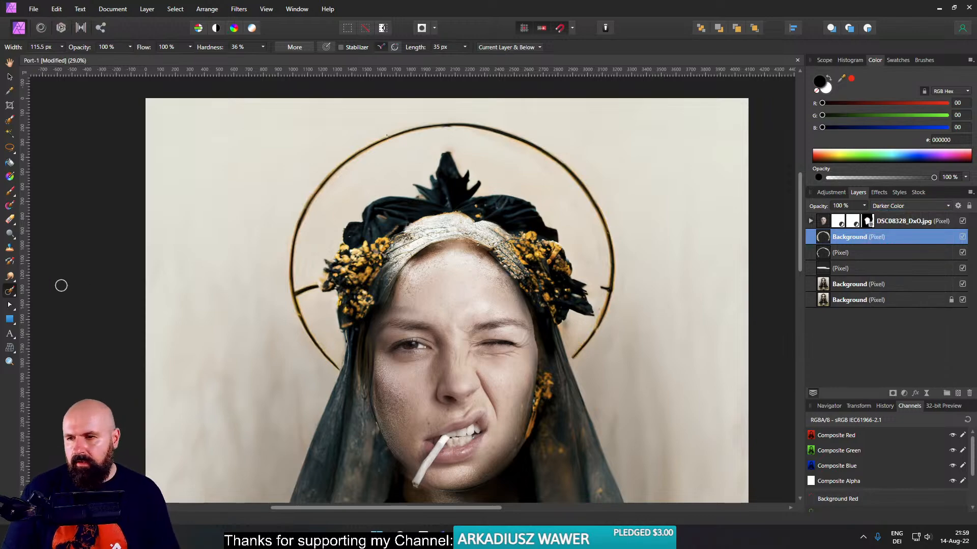
- Copy the halo's left side spur onto its own layer with a freehand selection and stretch it to reach the flowers
click(8, 150)
scroll(310, 262, up, 5)
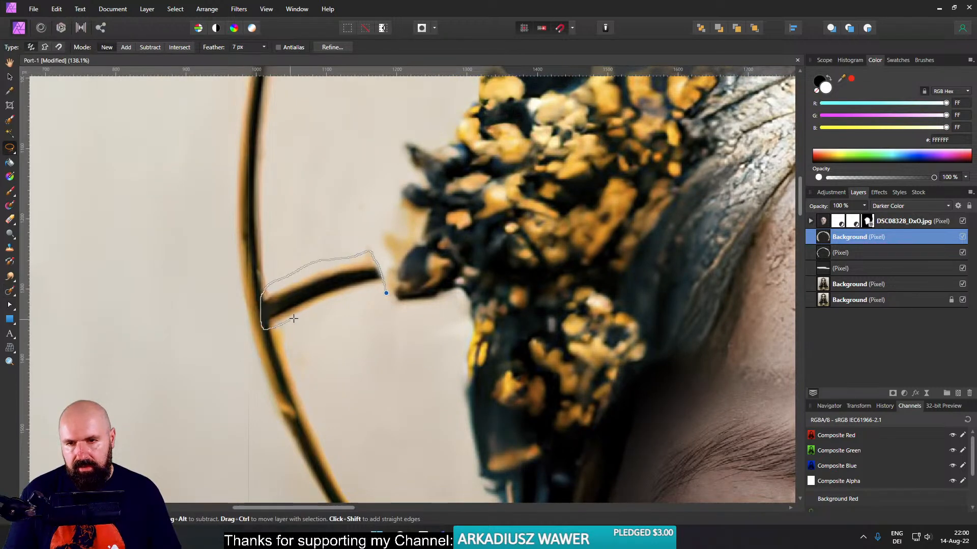
drag(386, 293, 385, 294)
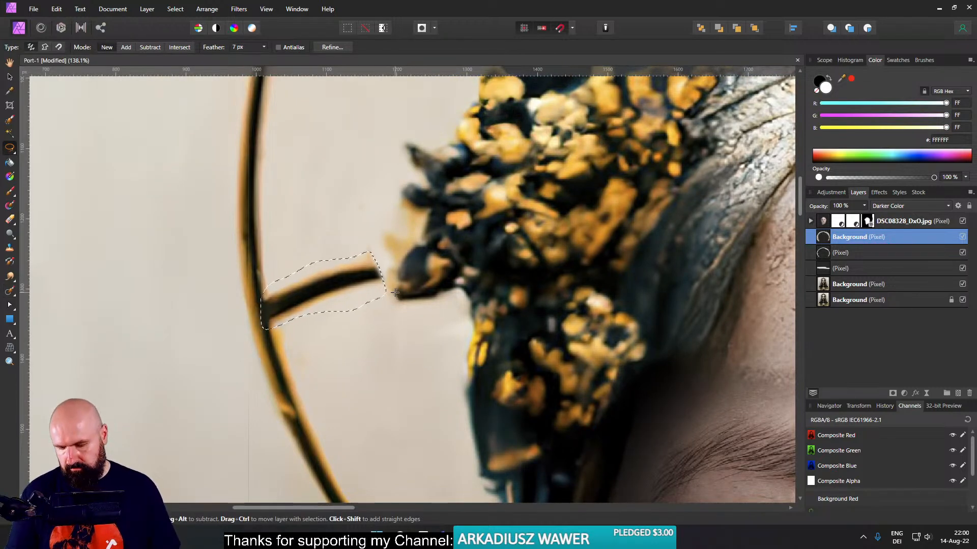
key(ctrl+j)
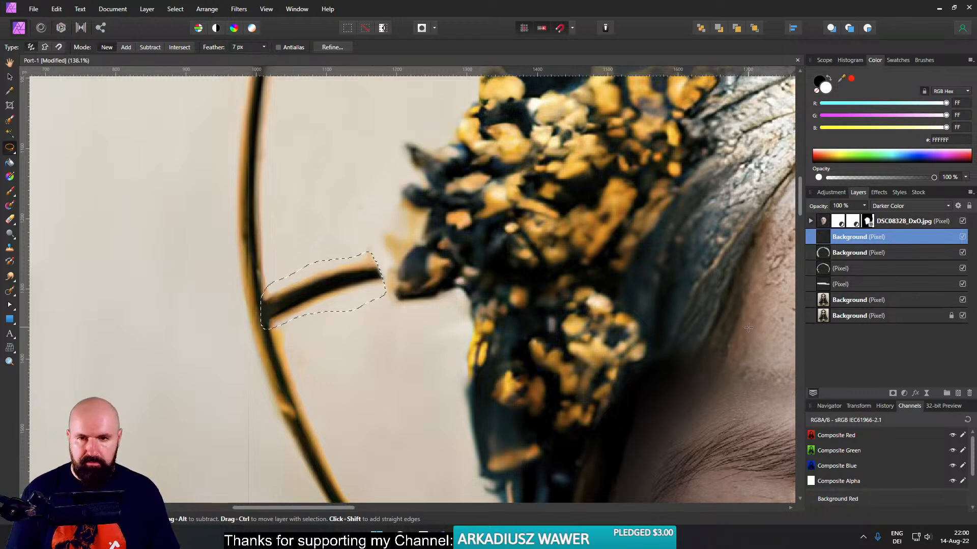
key(ctrl+d)
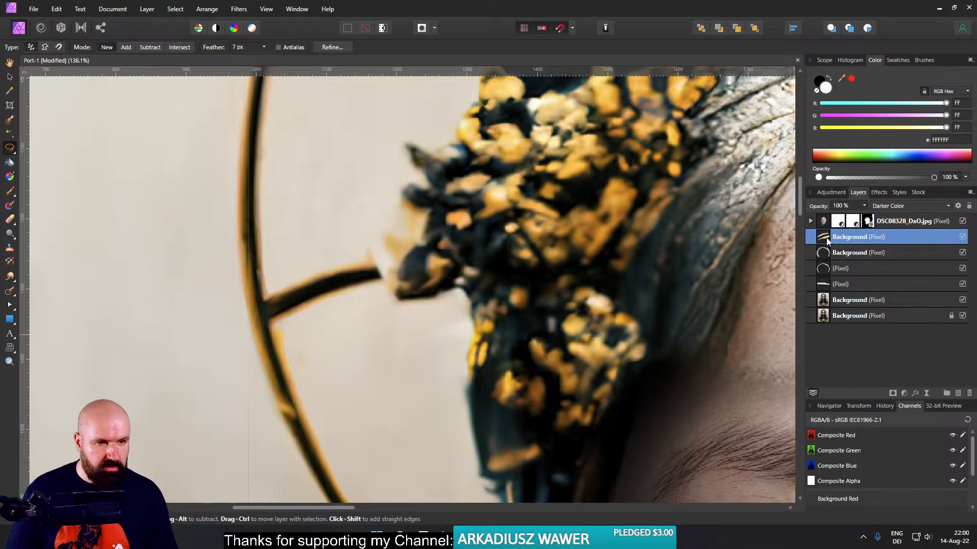
click(9, 77)
drag(385, 291, 421, 285)
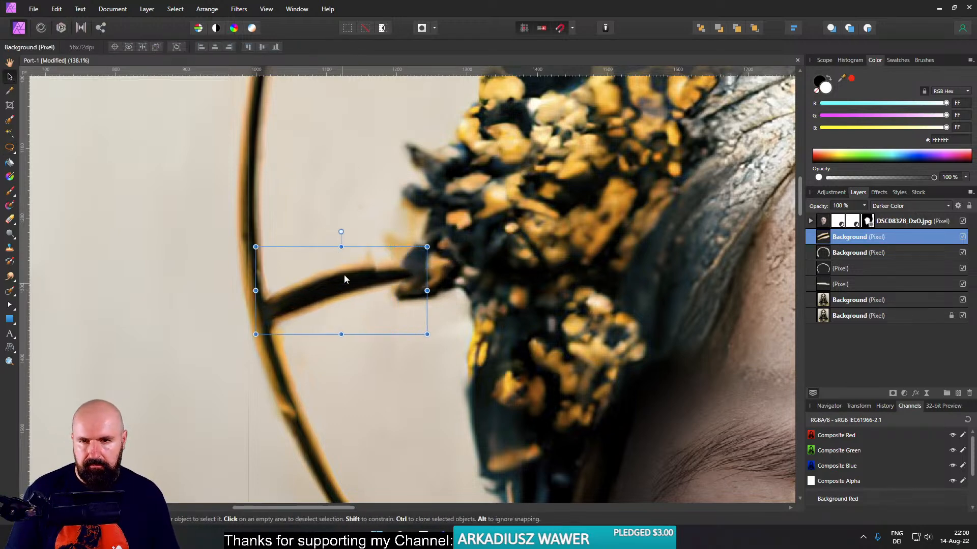
- Duplicate the side spur, rotate the copy upright and place it between the headdress's tip and the halo ring
drag(342, 284, 418, 191)
drag(492, 198, 458, 329)
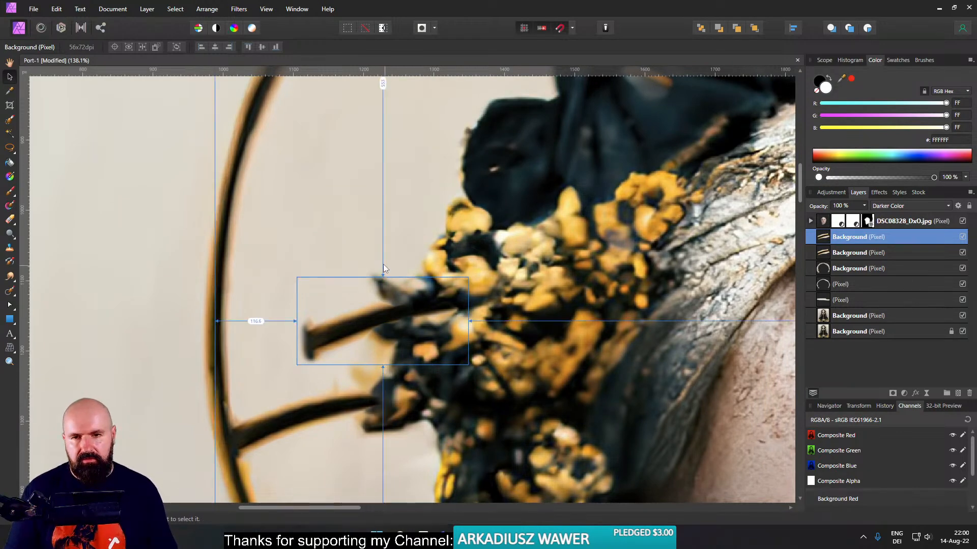
drag(383, 263, 441, 319)
drag(390, 347, 625, 244)
scroll(578, 215, down, 4)
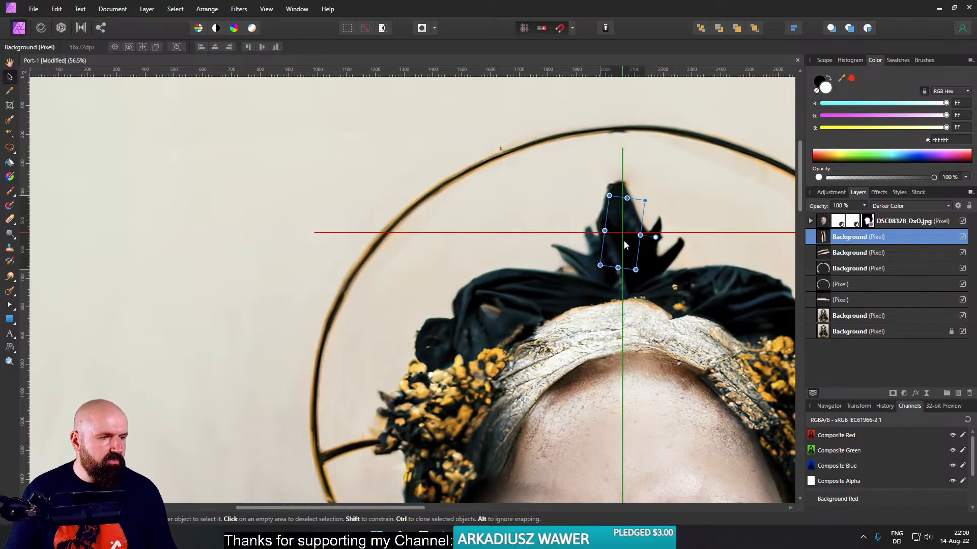
drag(624, 244, 618, 177)
scroll(656, 190, up, 4)
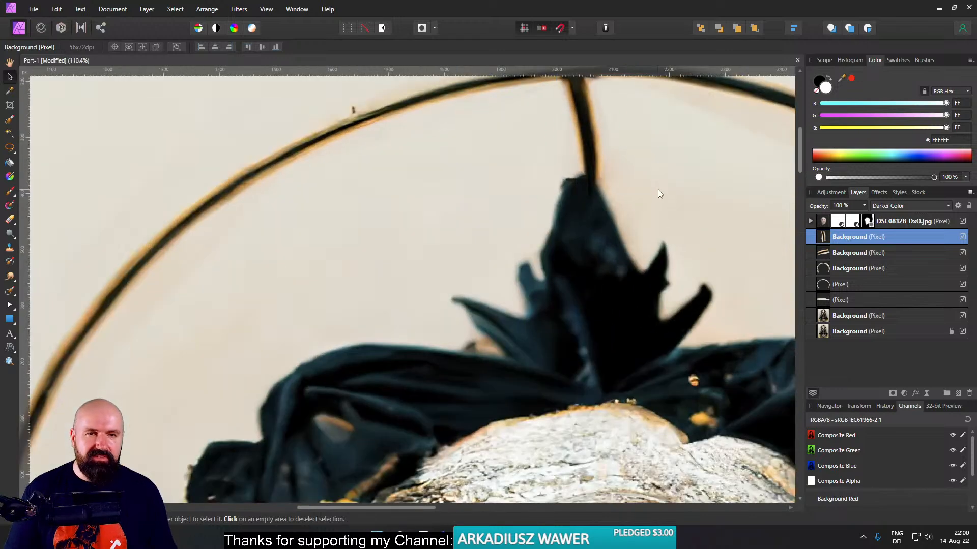
- Duplicate the upright spur, rotate the copy sideways and place it between the right-hand flowers and the halo ring
drag(596, 254, 638, 331)
scroll(645, 331, down, 6)
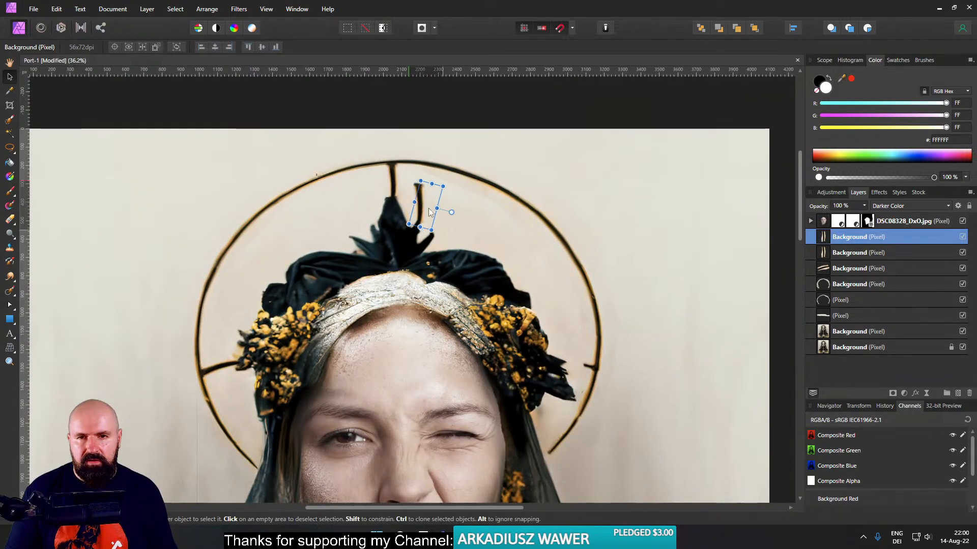
drag(425, 204, 551, 377)
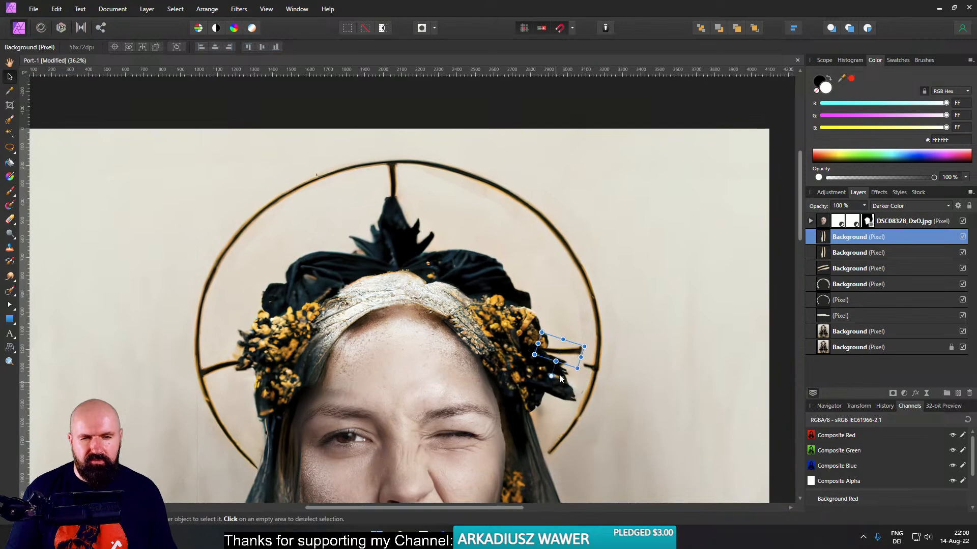
scroll(585, 377, up, 7)
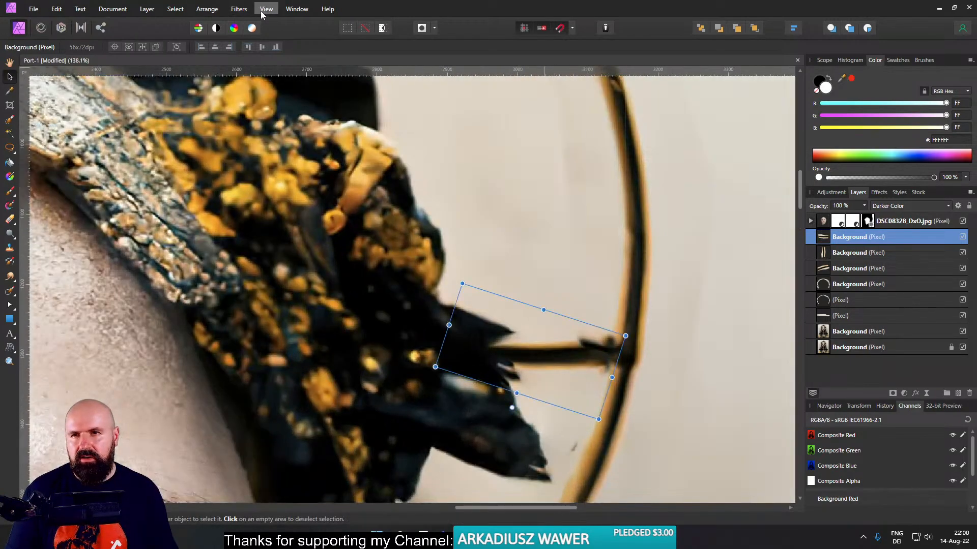
- Flip the right-hand spur copy vertically and fine-tune its rotation and position against the ring
click(240, 9)
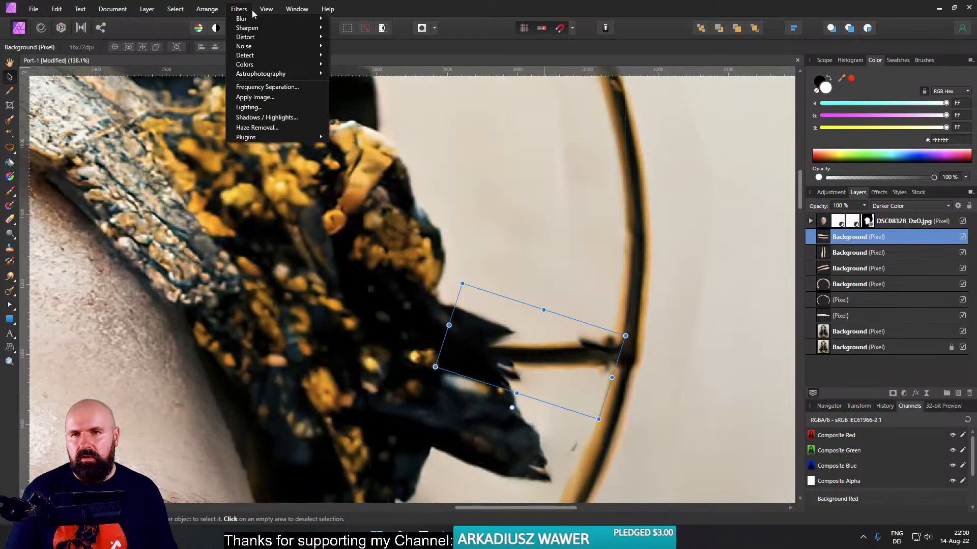
mouse_move(257, 6)
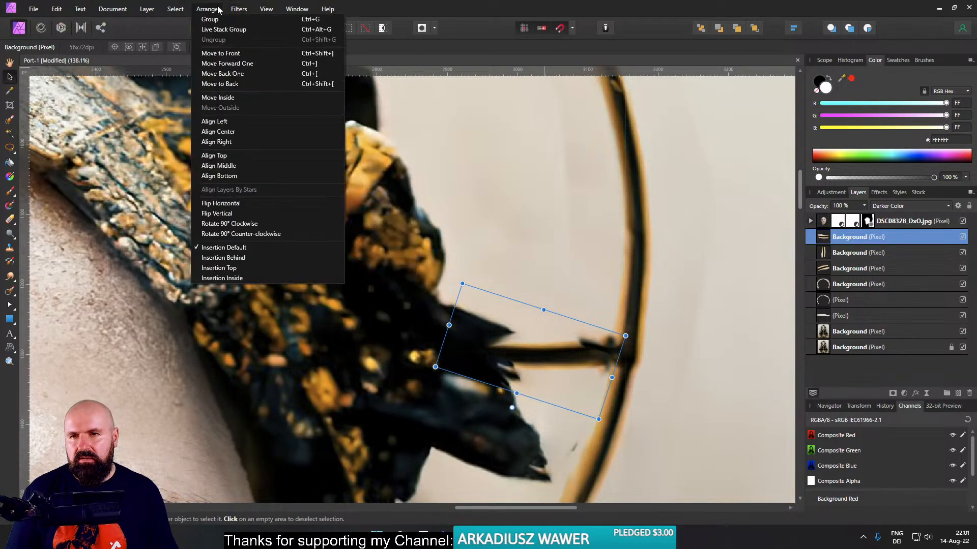
click(239, 214)
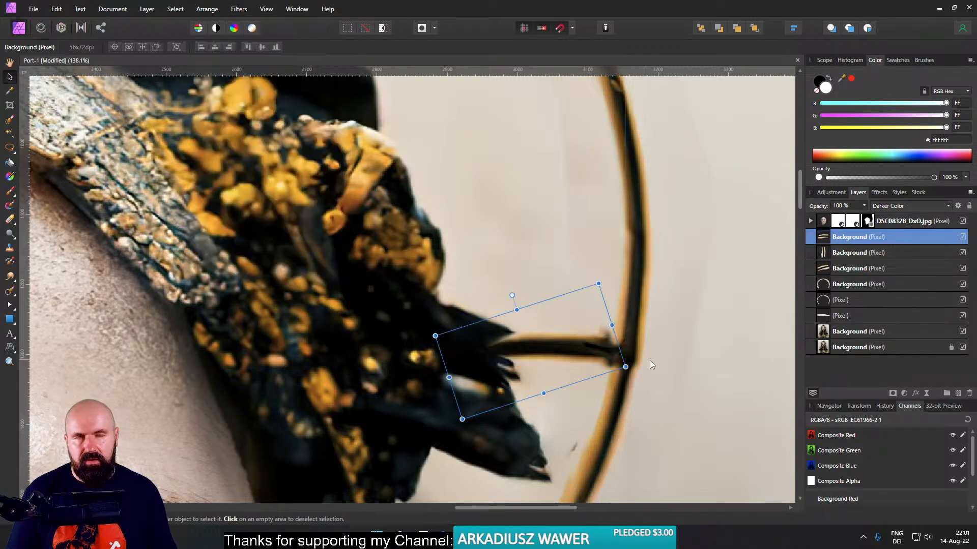
drag(511, 295, 512, 295)
drag(556, 342, 556, 349)
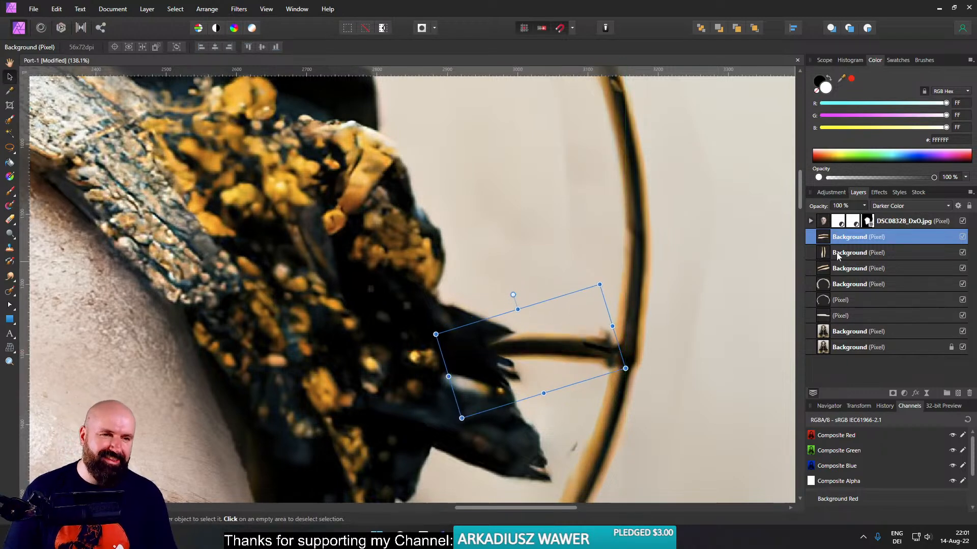
click(827, 284)
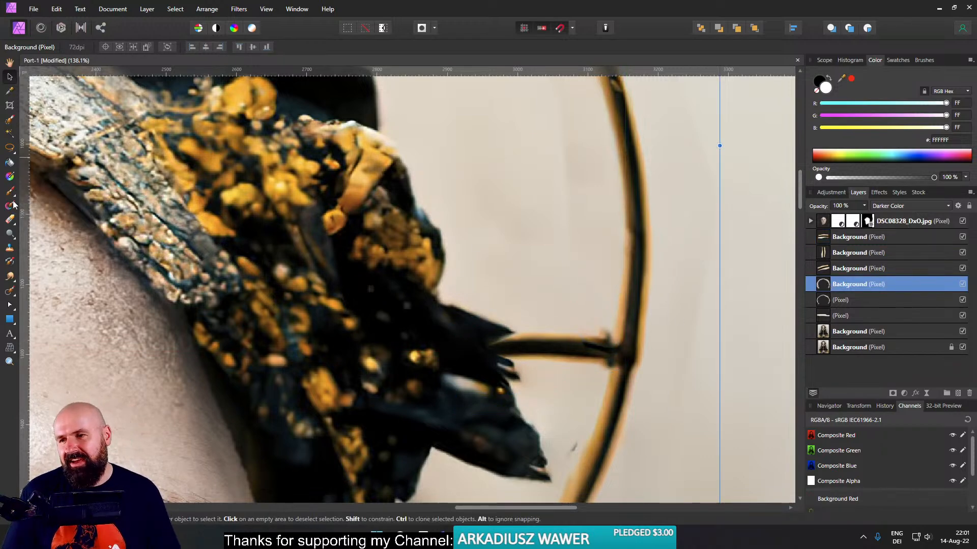
click(14, 221)
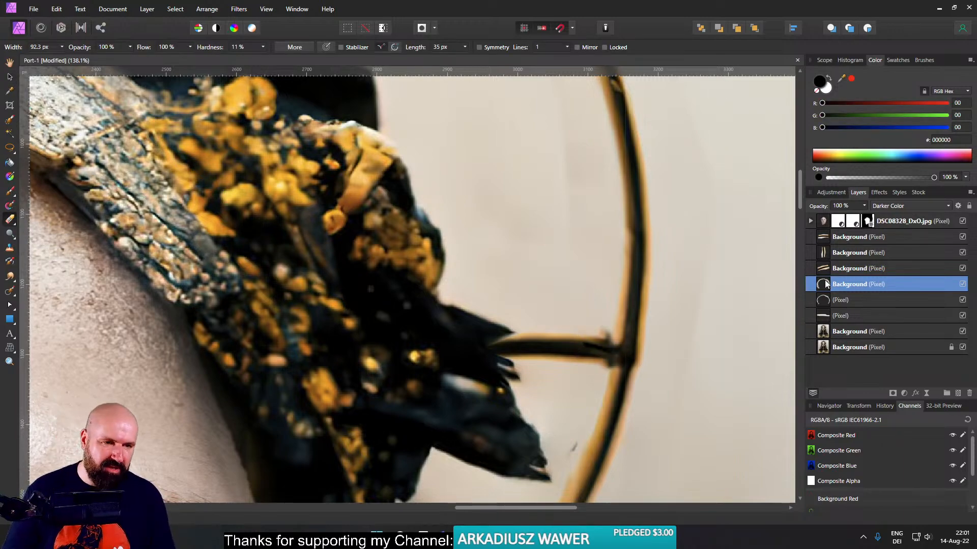
scroll(630, 331, up, 3)
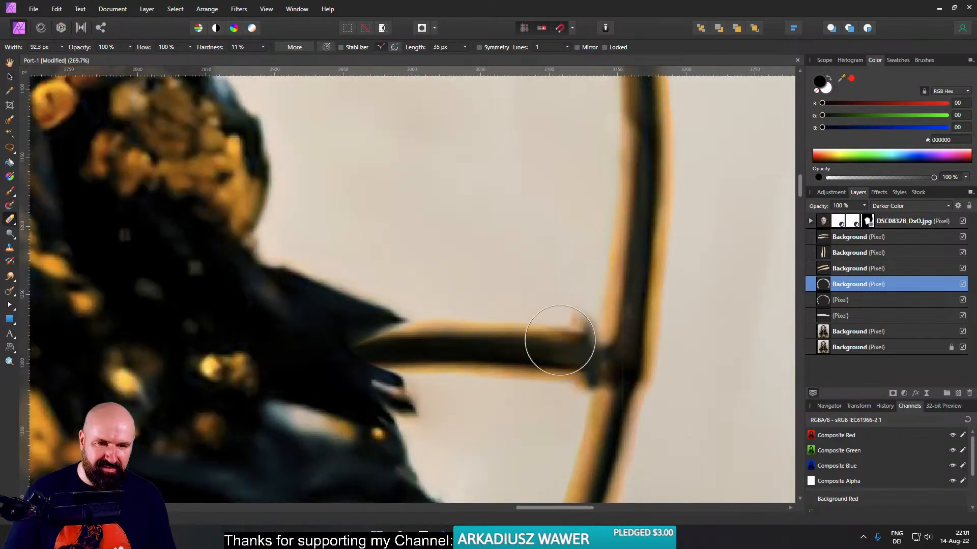
key(v)
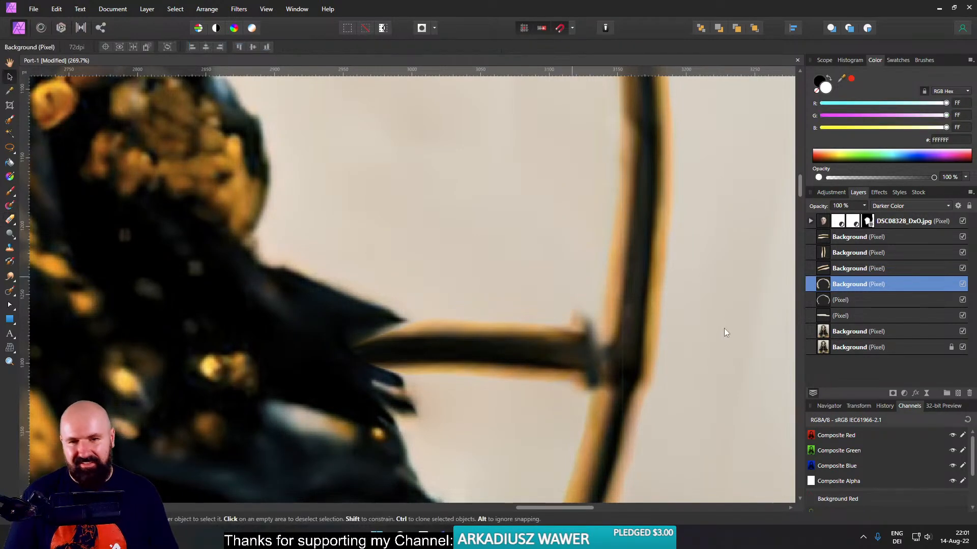
- Stretch the right-hand spur outward to meet the halo ring and rotate it slightly clockwise
click(825, 233)
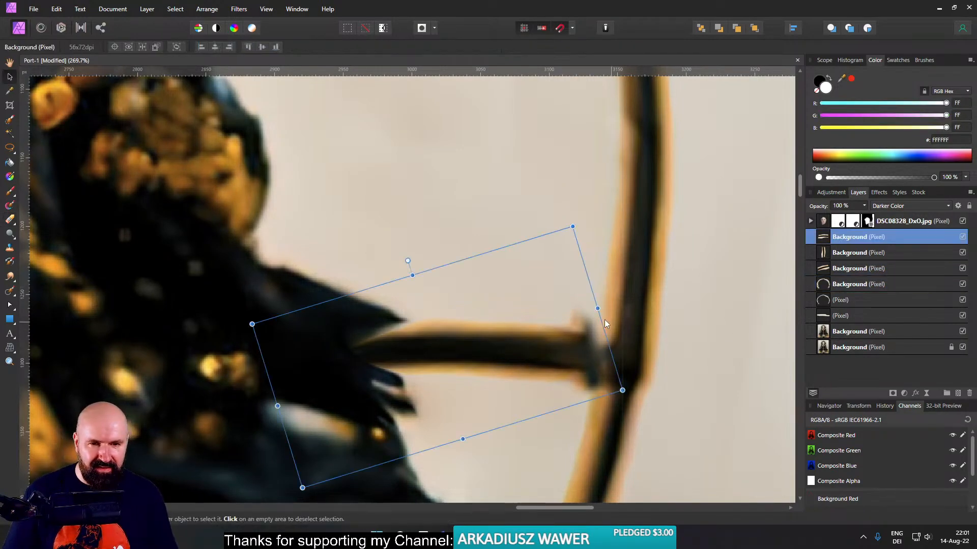
drag(597, 308, 620, 301)
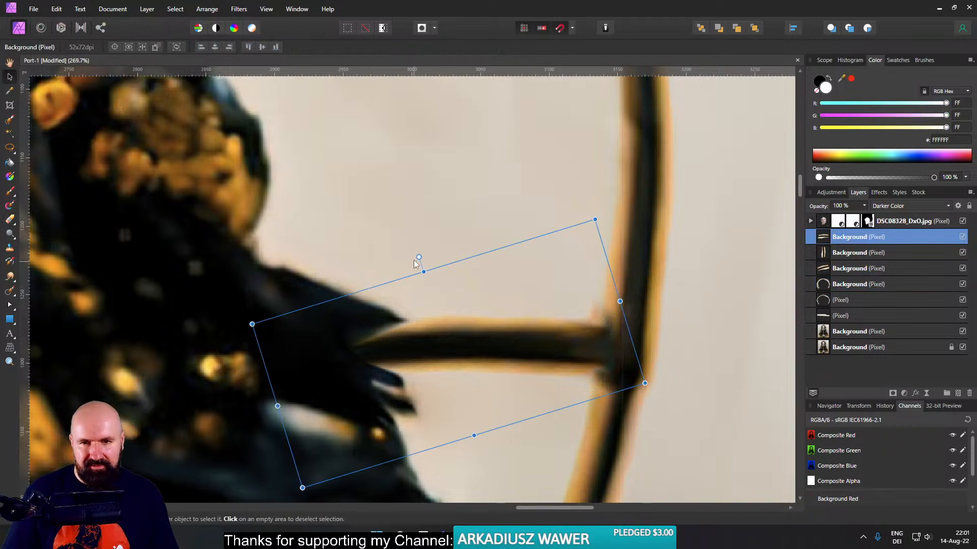
drag(419, 257, 440, 263)
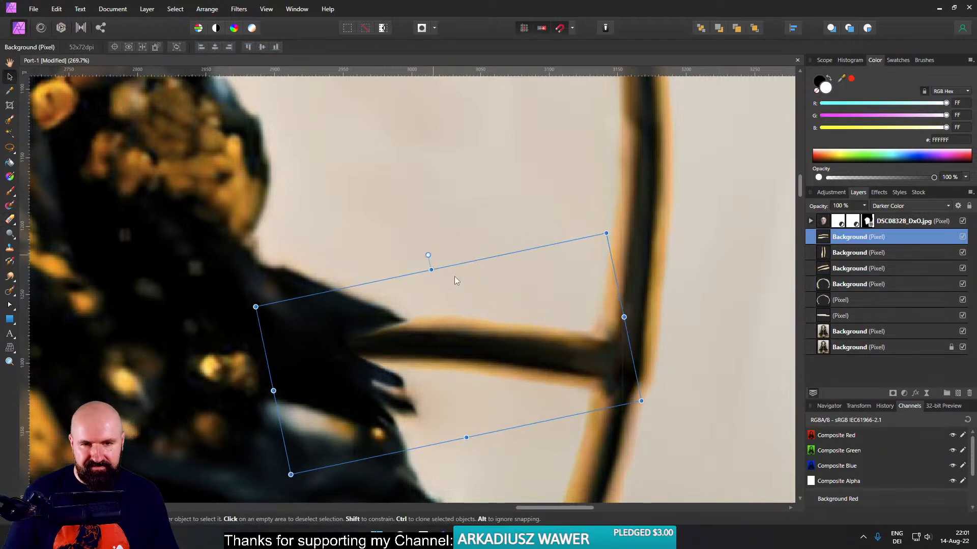
click(663, 292)
scroll(611, 320, down, 9)
drag(575, 291, 620, 295)
scroll(641, 279, down, 3)
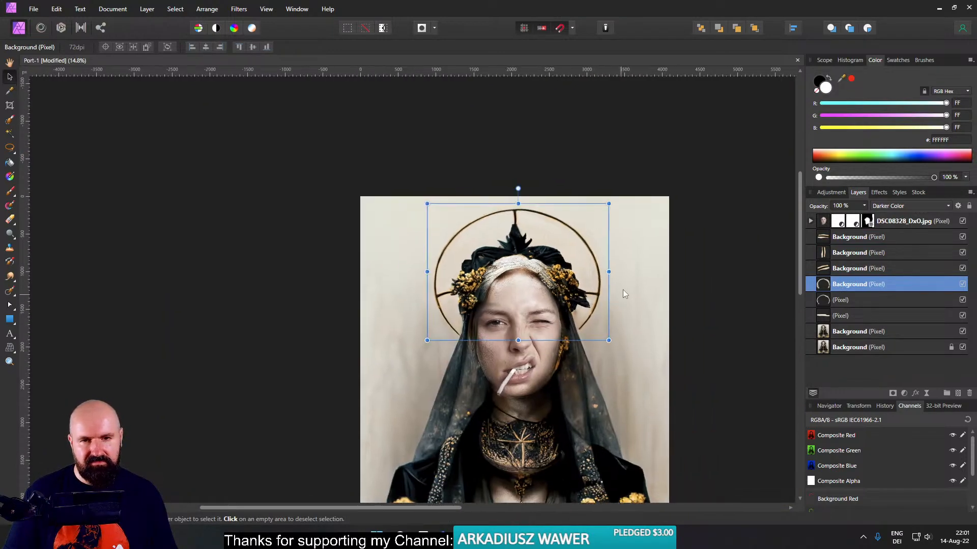
- Copy the halo ring's lower right end onto its own layer with a freehand selection feathered 7 px
click(249, 209)
scroll(624, 313, up, 6)
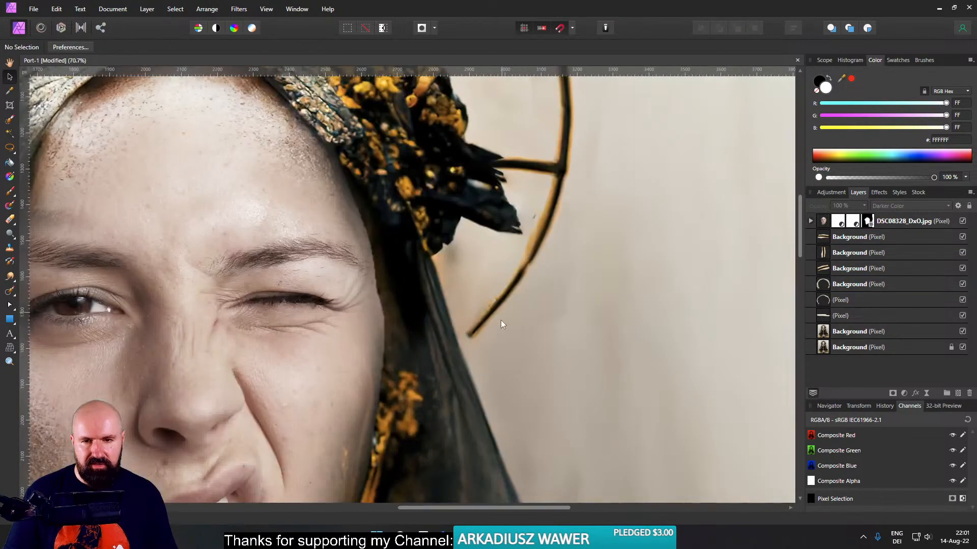
scroll(496, 323, up, 3)
click(10, 147)
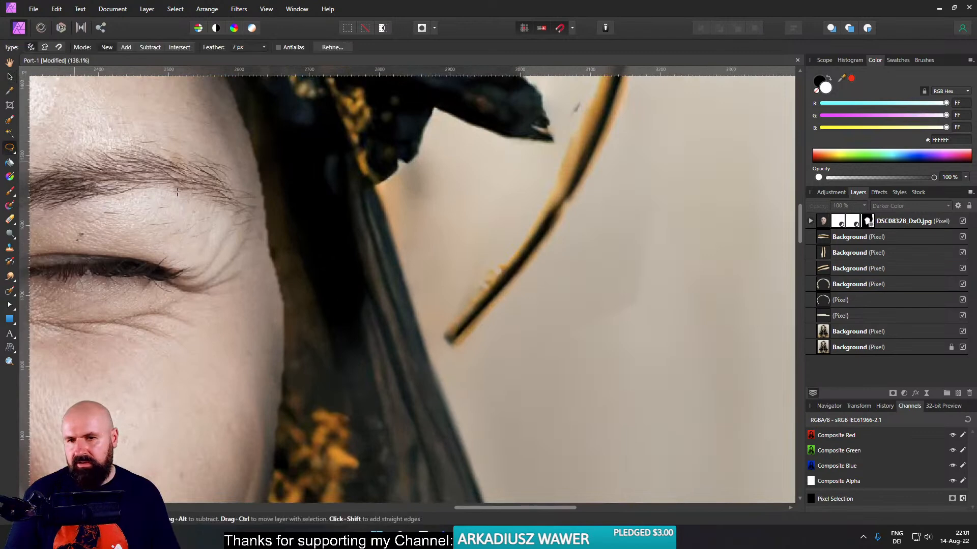
click(859, 284)
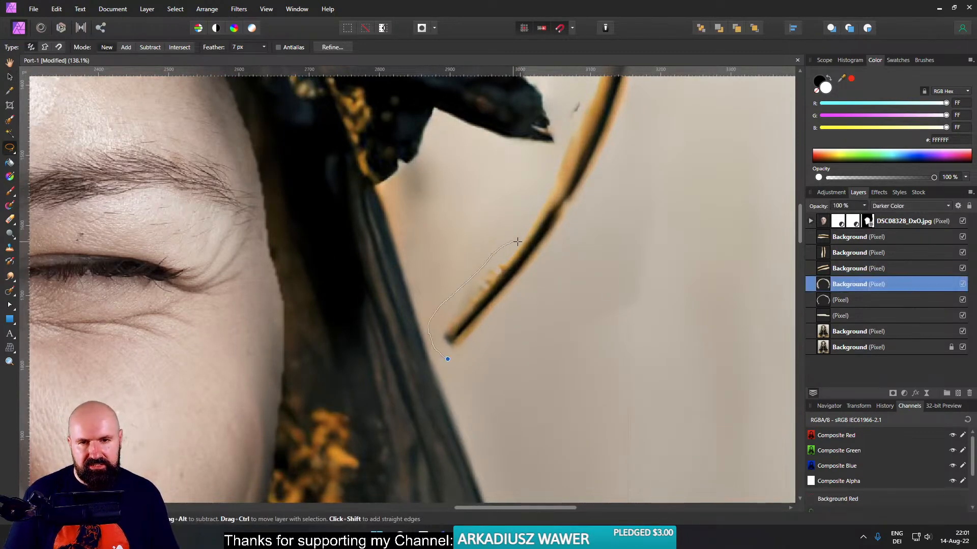
drag(448, 359, 449, 360)
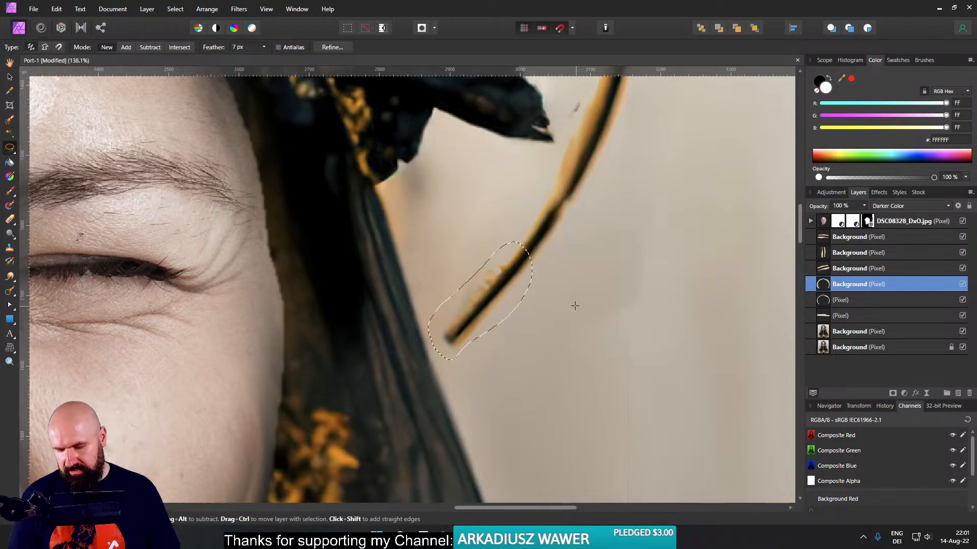
key(ctrl+j)
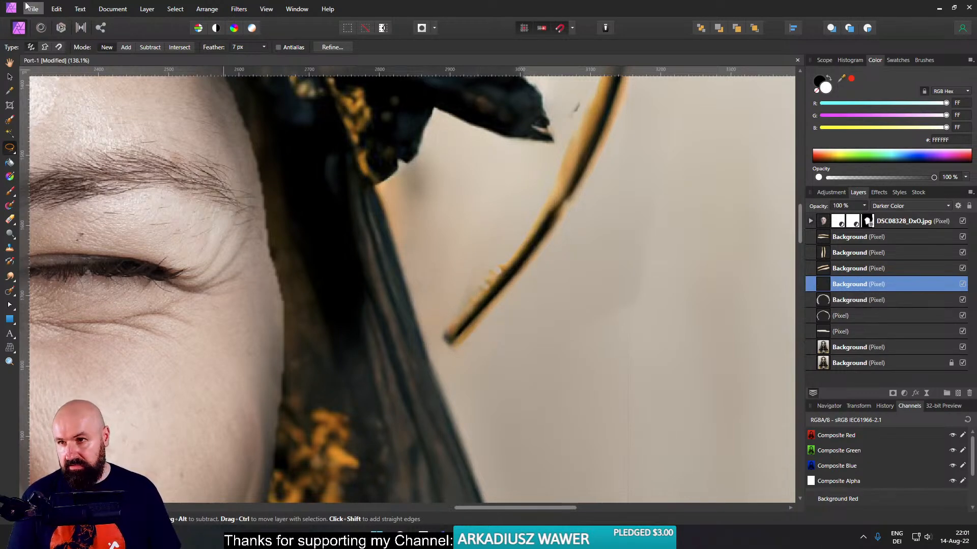
- Move the copied ring piece down to the veil's edge and rotate it slightly to continue the halo's curve
click(9, 77)
drag(511, 301, 454, 345)
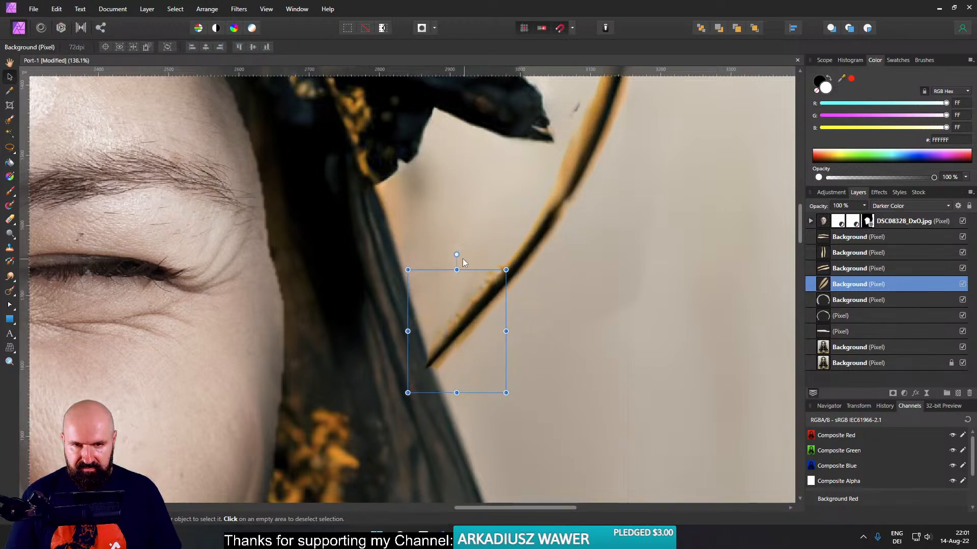
drag(457, 254, 459, 253)
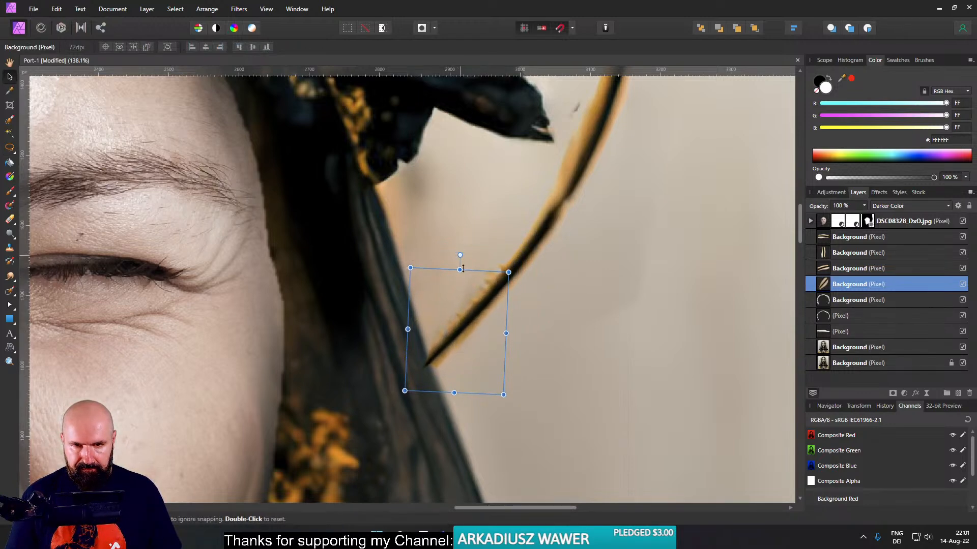
drag(478, 306, 481, 307)
scroll(553, 301, down, 7)
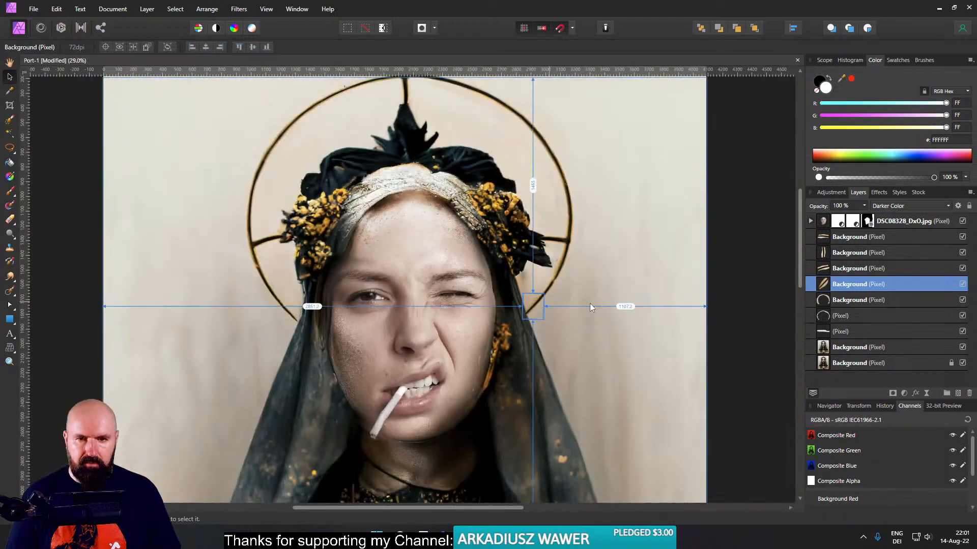
- Deselect everything, check the whole portrait and save the document
click(219, 255)
scroll(347, 212, down, 5)
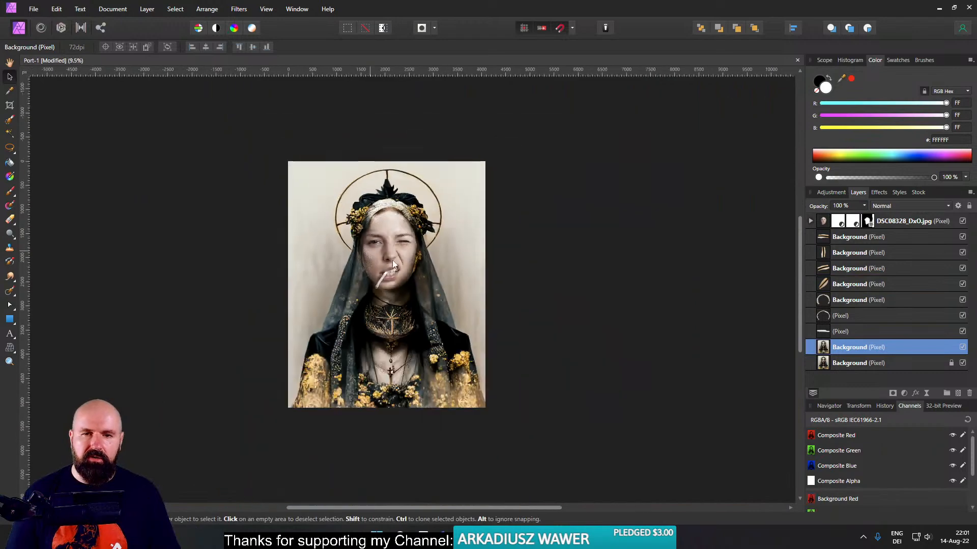
click(294, 259)
scroll(447, 267, up, 4)
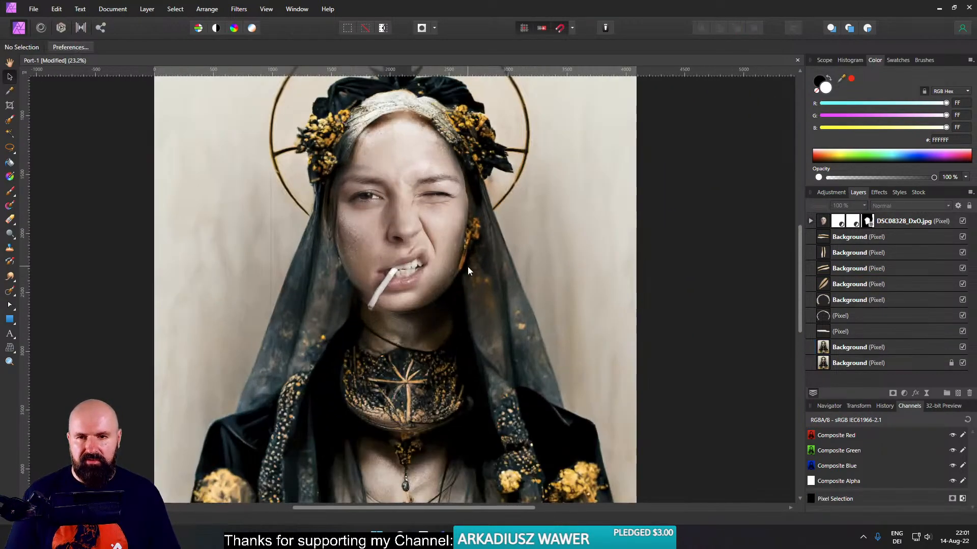
scroll(468, 267, down, 3)
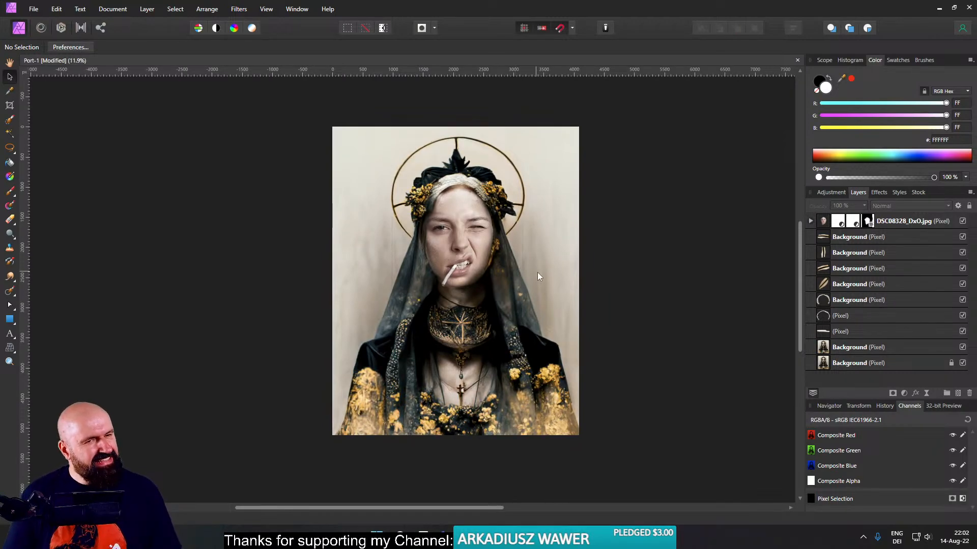
key(ctrl+s)
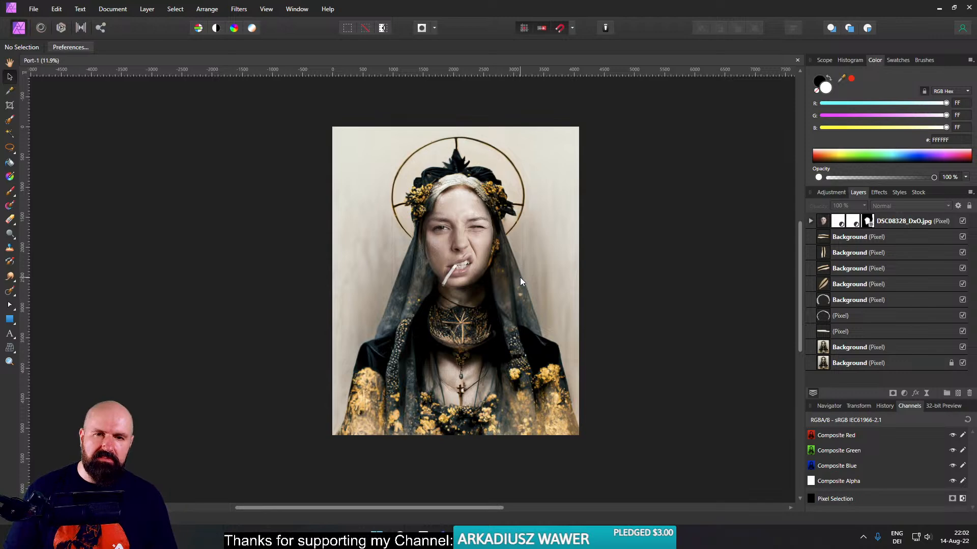
- Nudge and slightly resize the DSC08328_DxO.jpg face layer, rotate it slightly clockwise, and toggle its visibility to compare the fit
click(819, 223)
scroll(475, 285, up, 3)
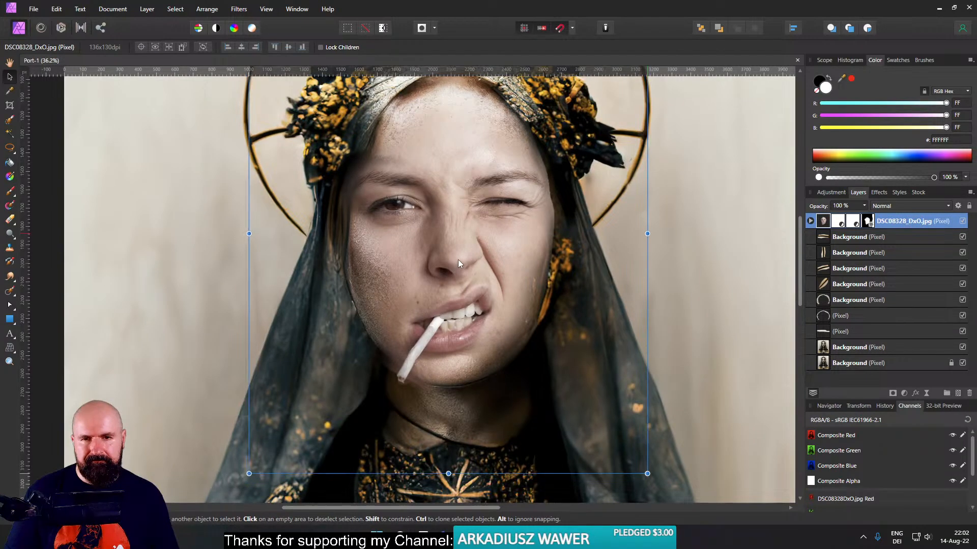
drag(459, 261, 460, 261)
drag(252, 475, 249, 467)
scroll(377, 393, down, 2)
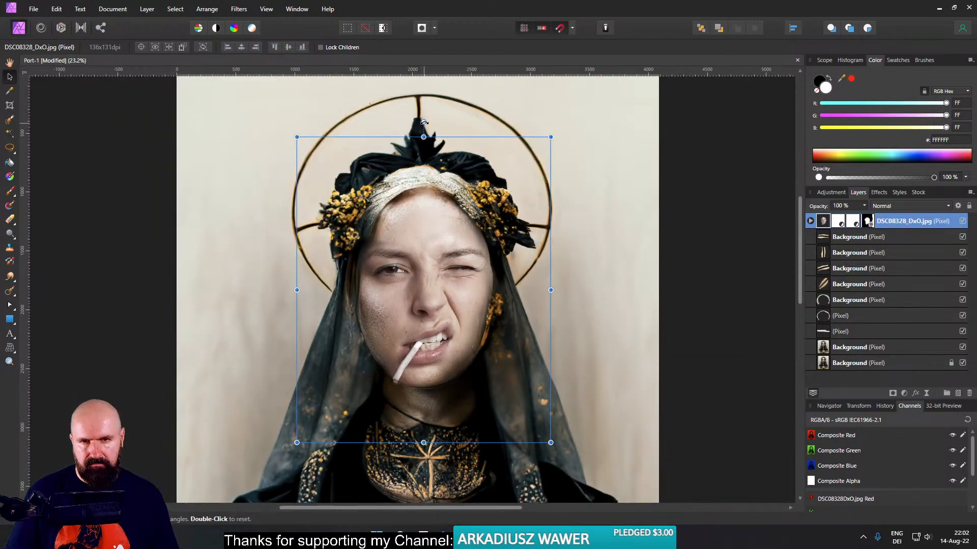
drag(425, 122, 429, 121)
click(964, 222)
click(963, 222)
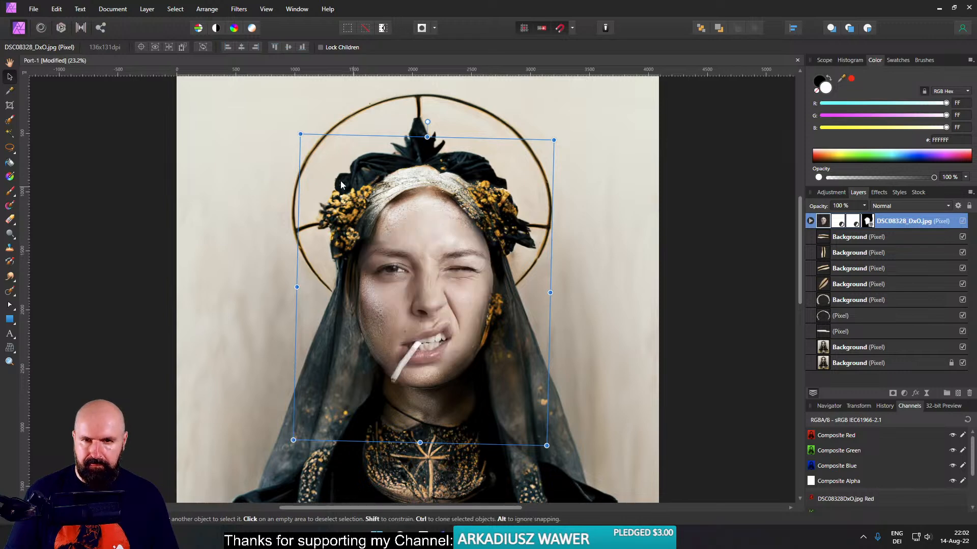
- Enlarge the face layer slightly from its upper left corner, narrow it from the left side and lengthen it at the bottom
drag(300, 132, 301, 130)
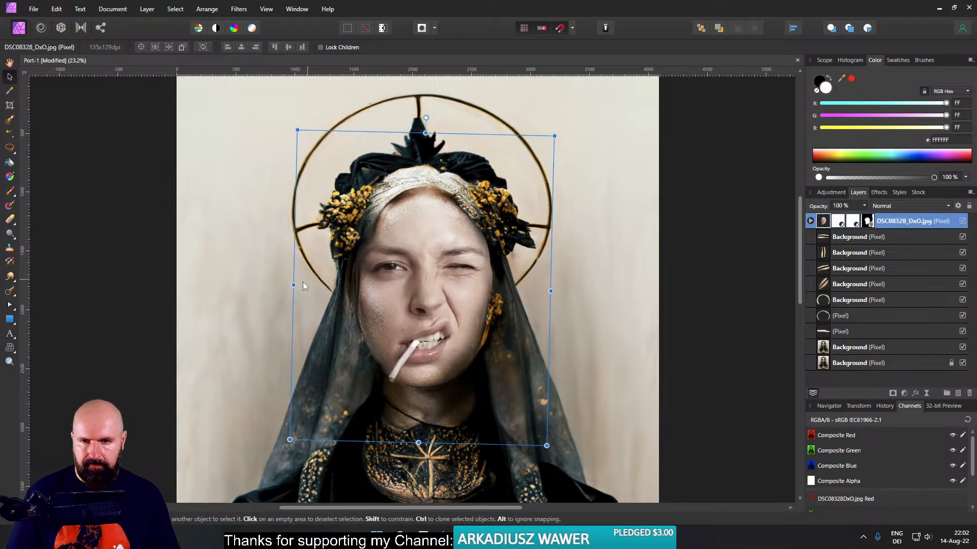
drag(299, 284, 299, 279)
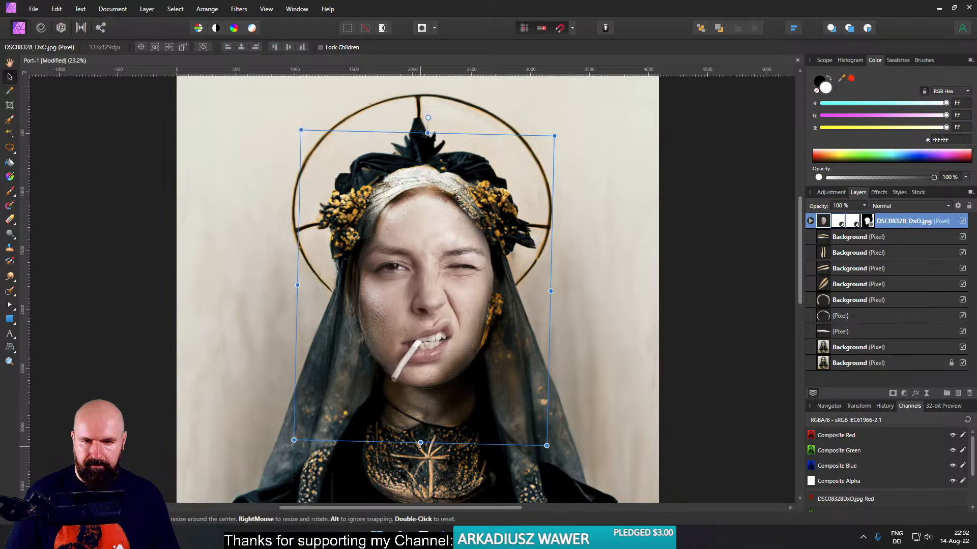
drag(420, 442, 419, 444)
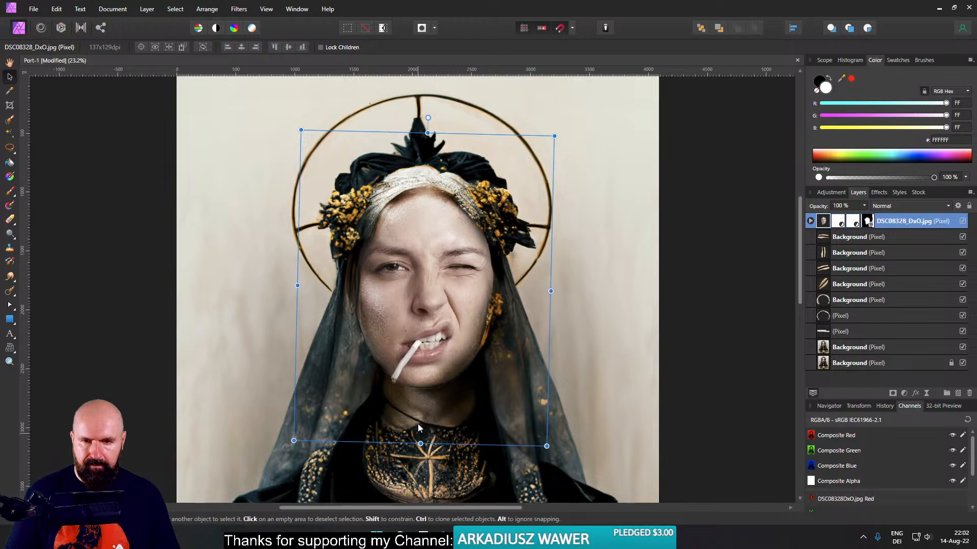
- Erase the face mask around the cigarette tip using a 67.5 px Erase Brush at 46% hardness, and save the document
click(811, 221)
click(837, 269)
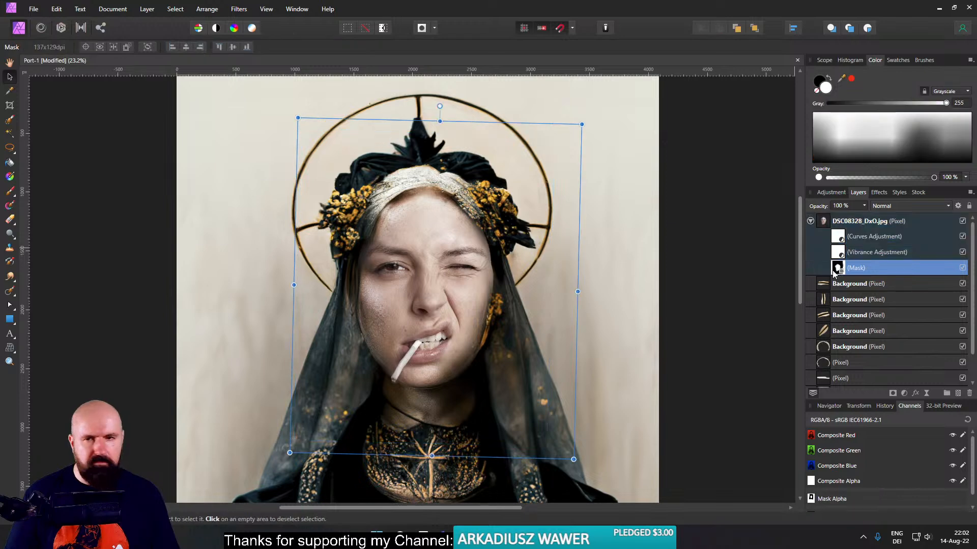
click(10, 219)
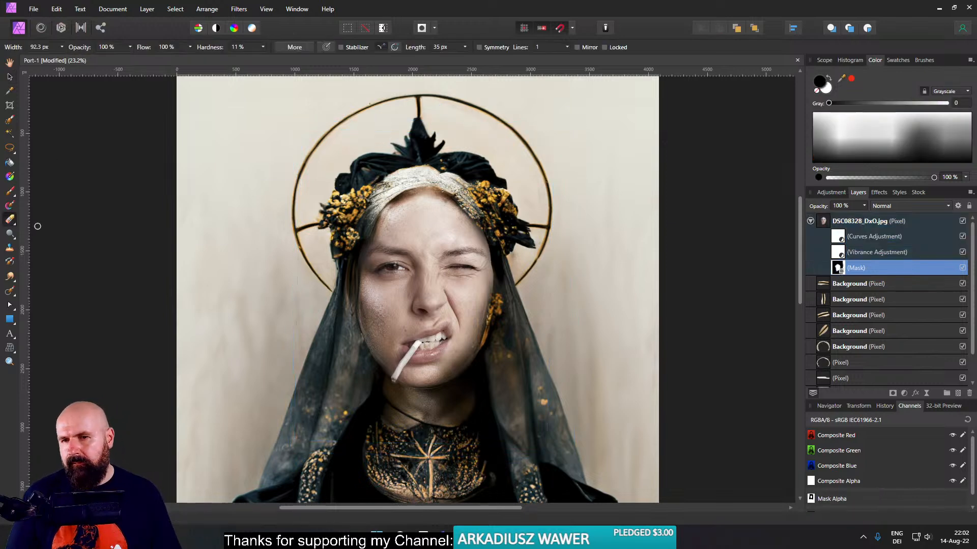
drag(266, 251, 276, 240)
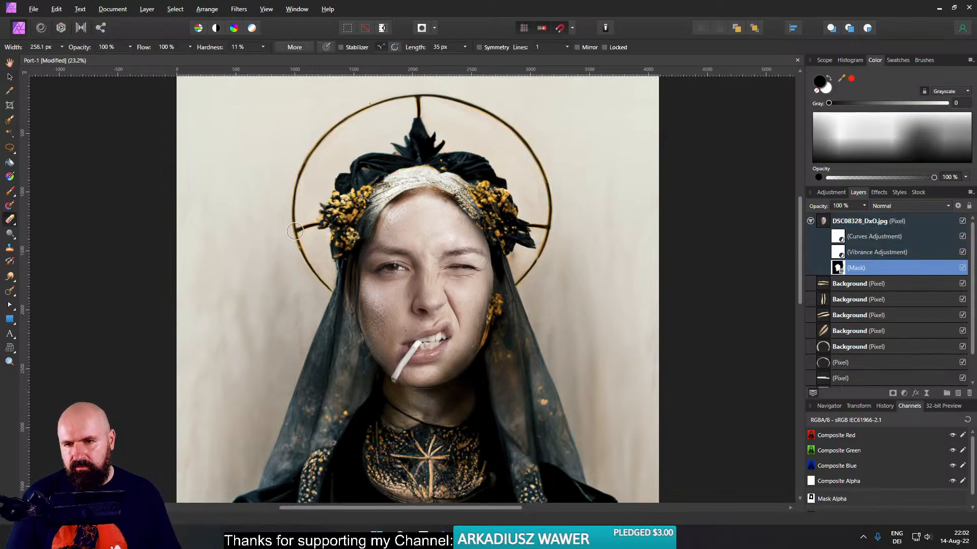
scroll(301, 456, up, 5)
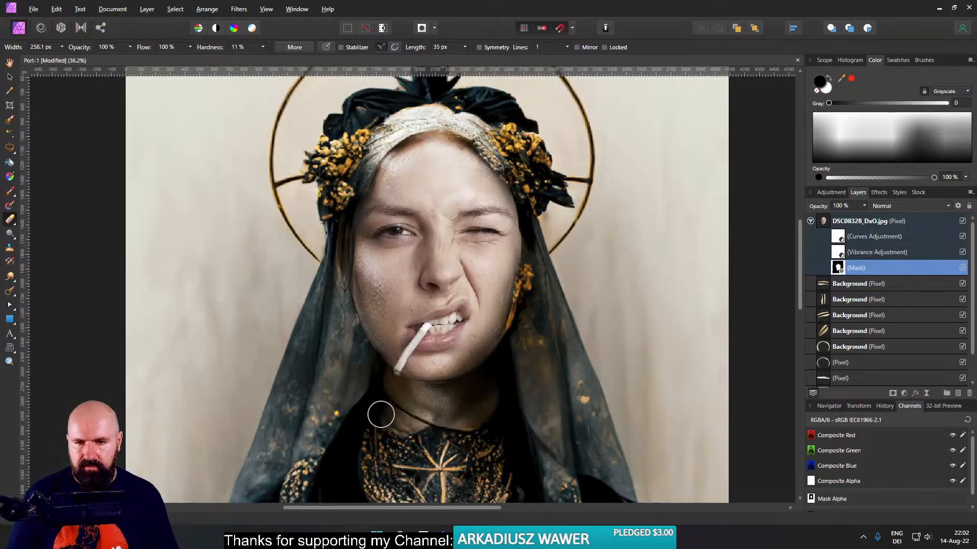
scroll(353, 378, up, 2)
scroll(353, 377, up, 3)
drag(385, 375, 378, 370)
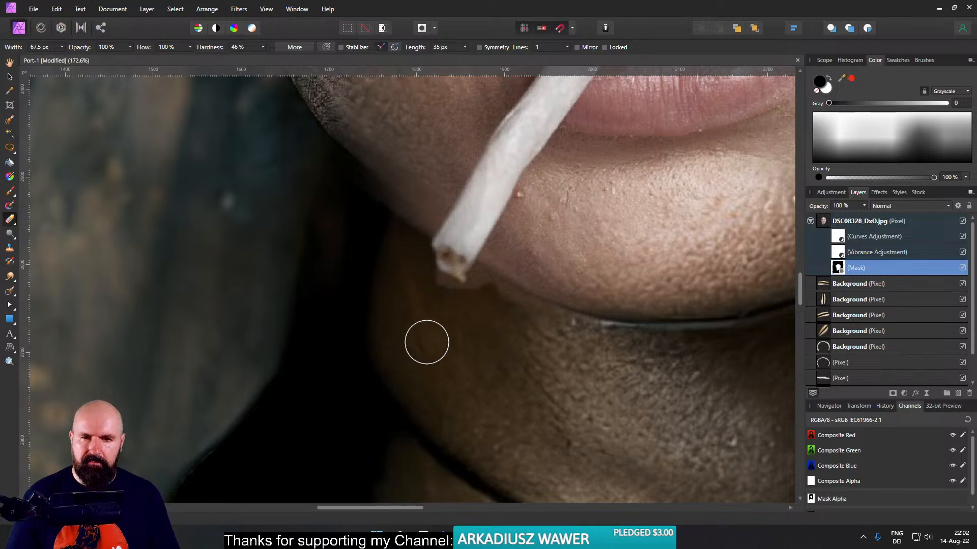
key(ctrl+s)
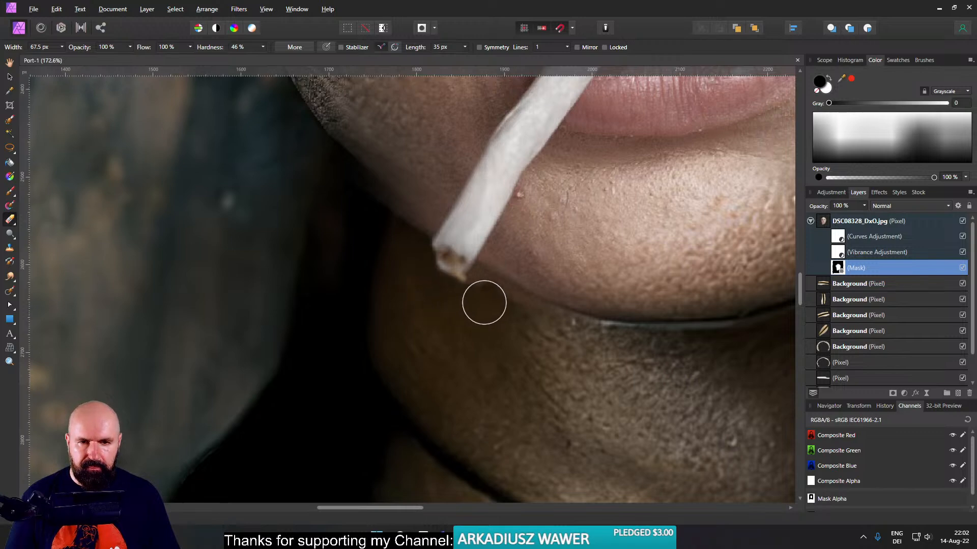
- Clean up the mask edge along the jawline beside the cigarette tip, softening the eraser to 46.2 px at 17% hardness
mouse_move(511, 299)
mouse_down()
mouse_move(544, 326)
mouse_move(485, 316)
mouse_up()
scroll(488, 315, up, 5)
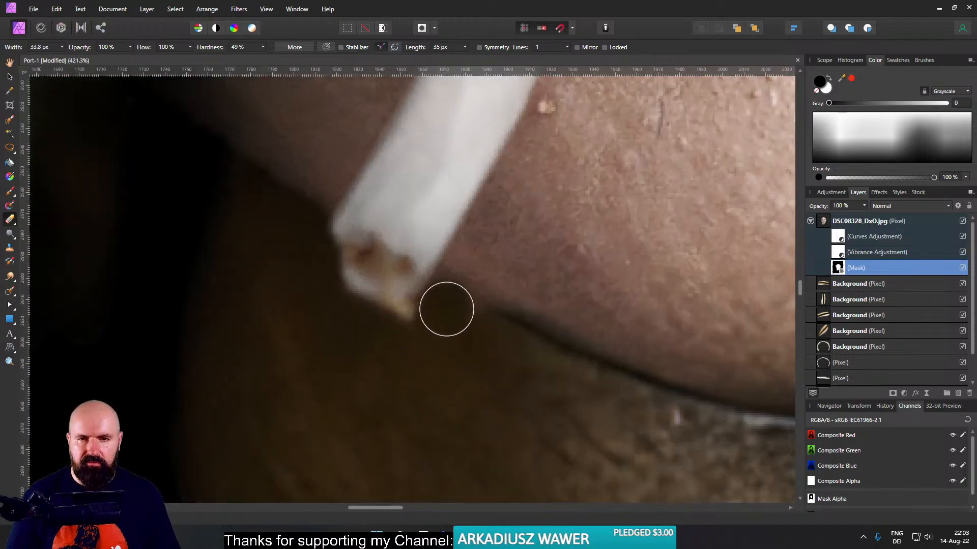
mouse_move(467, 334)
mouse_down()
mouse_move(475, 343)
mouse_move(474, 323)
mouse_up()
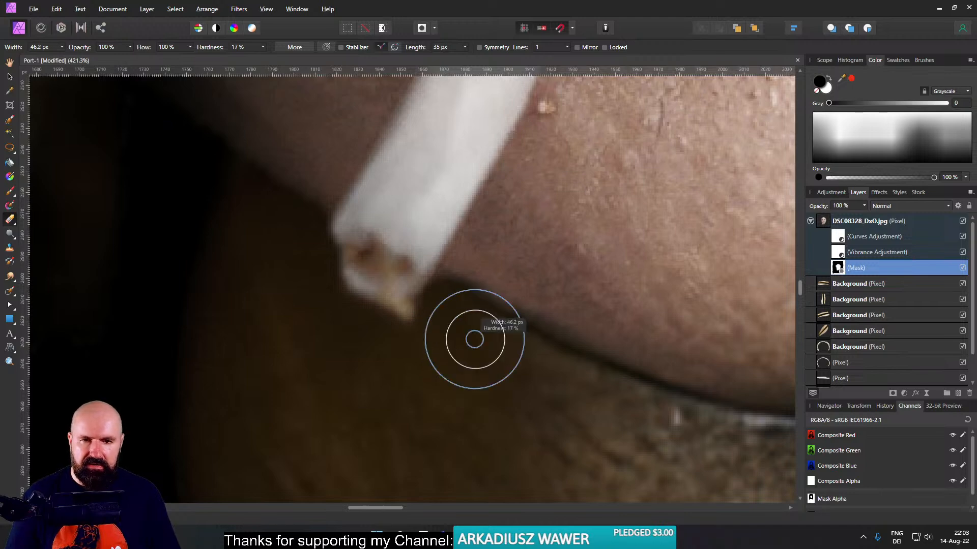
drag(452, 287, 600, 371)
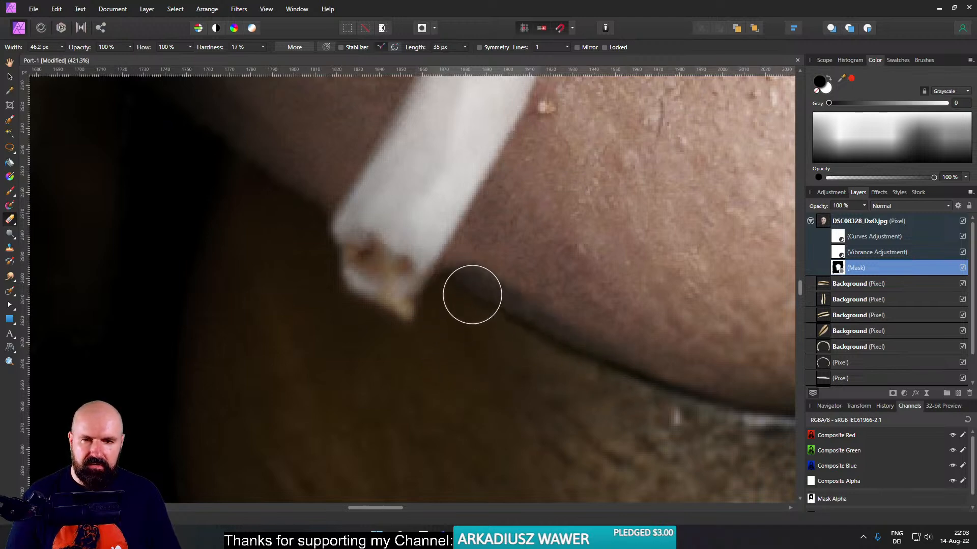
scroll(566, 422, down, 4)
drag(583, 424, 514, 419)
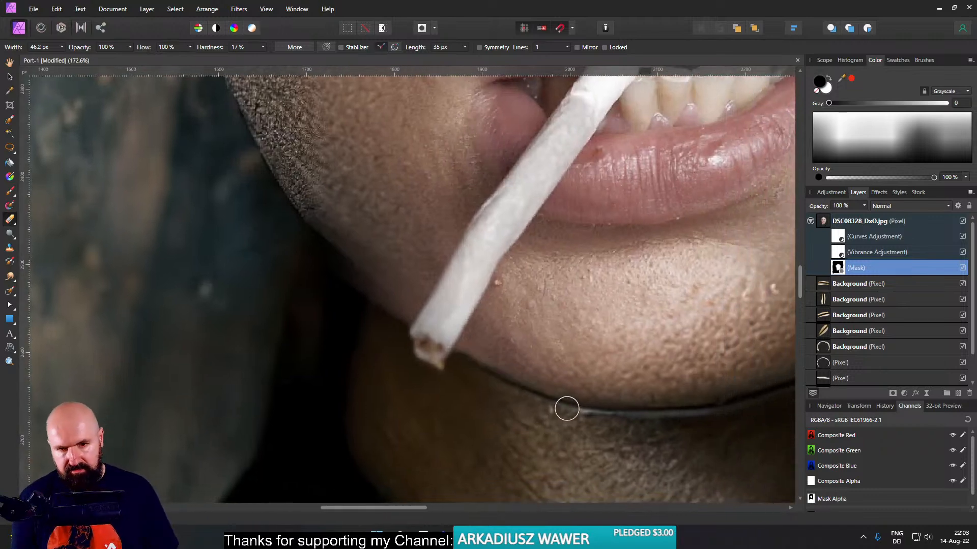
scroll(567, 409, down, 3)
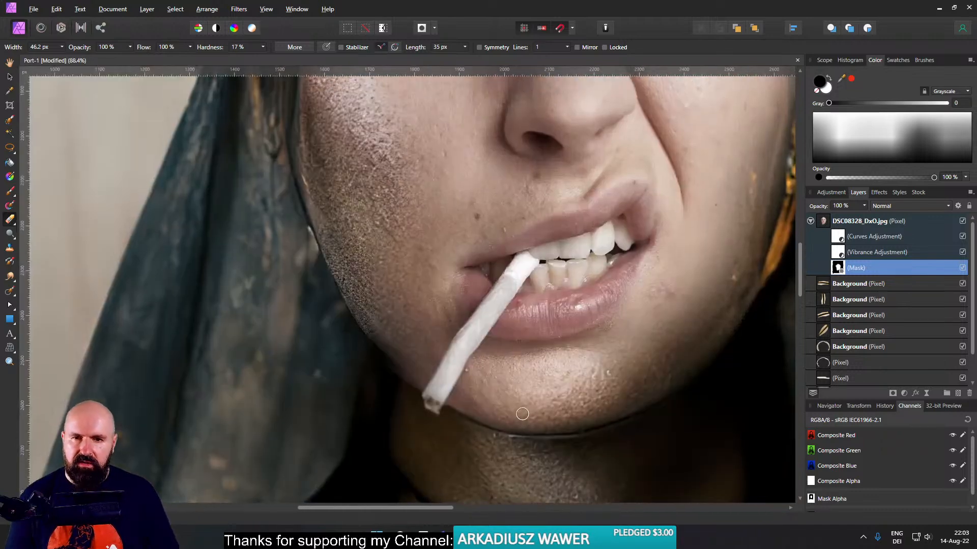
- Duplicate the face layer's mask and hide the lower copy as a backup
scroll(525, 388, up, 4)
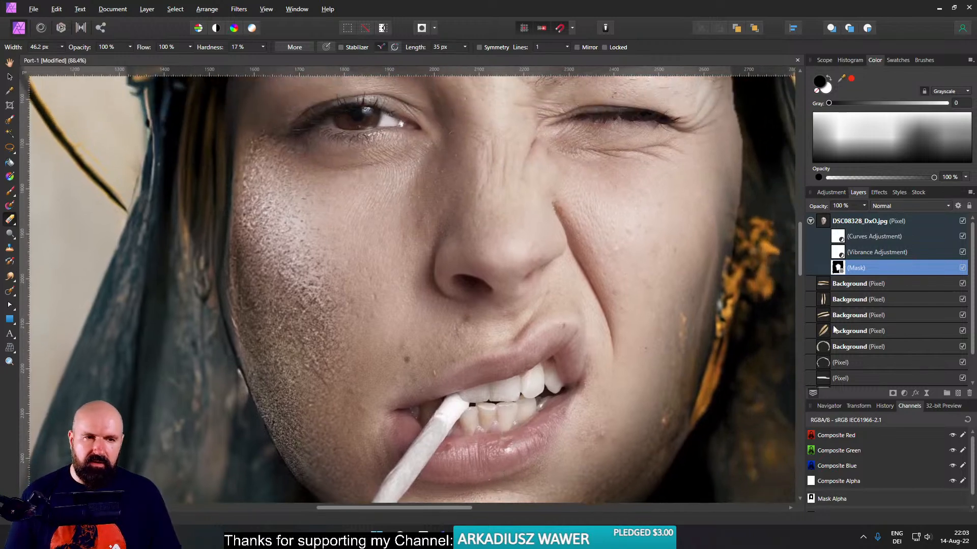
key(ctrl+j)
click(962, 284)
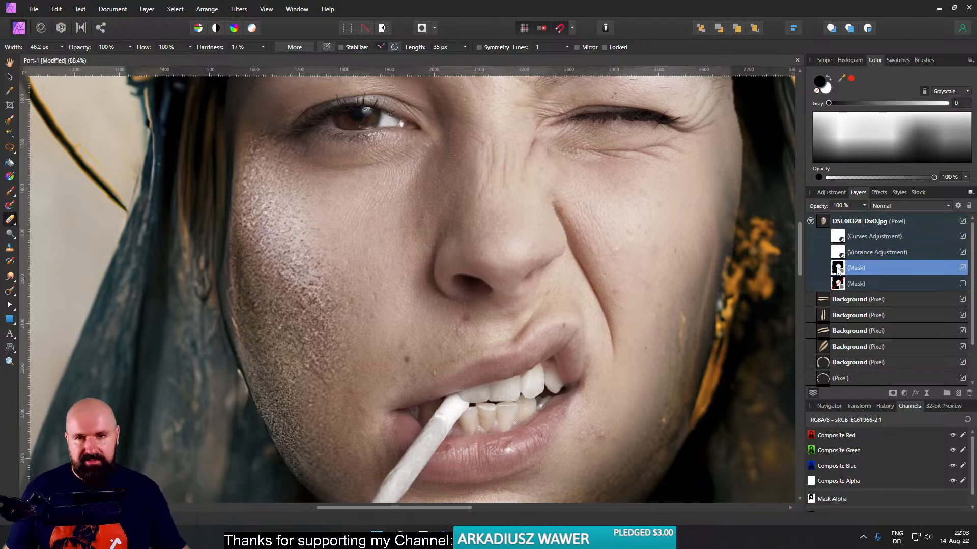
- Fit the whole portrait in view and toggle the face layer's visibility to compare it with the original face
key(ctrl+0)
drag(451, 268, 471, 290)
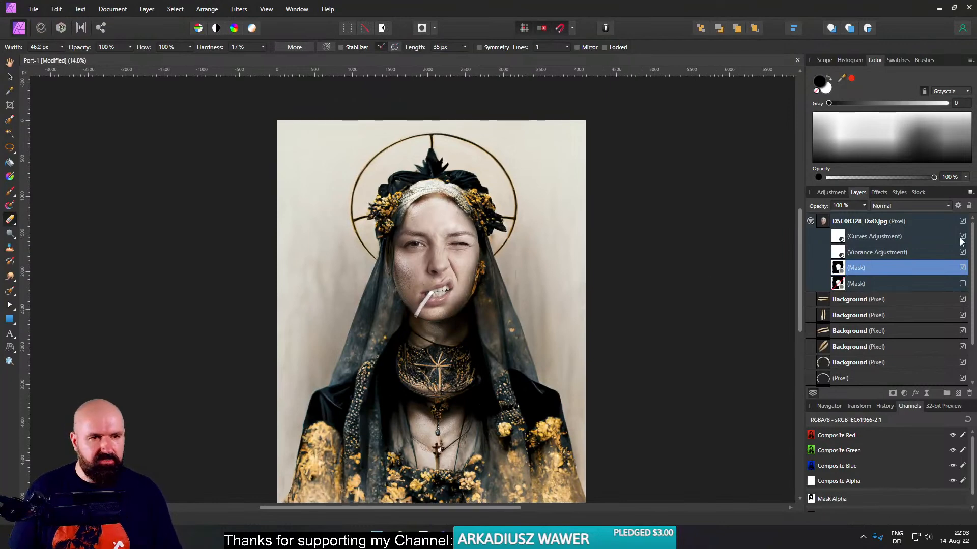
click(963, 221)
click(962, 221)
click(963, 222)
click(962, 222)
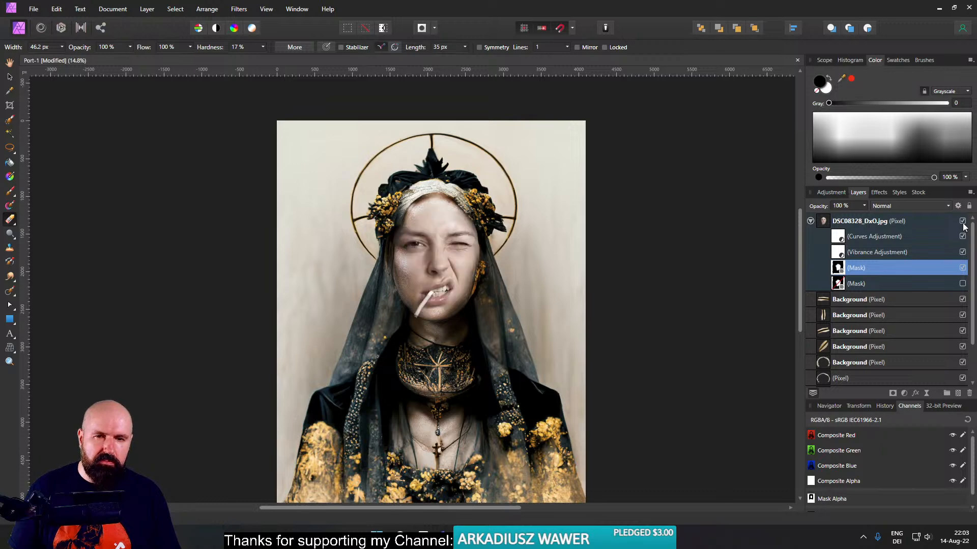
- Shrink the DSC08328_DxO.jpg face layer slightly from its upper right corner and reposition it over the portrait's face
click(822, 222)
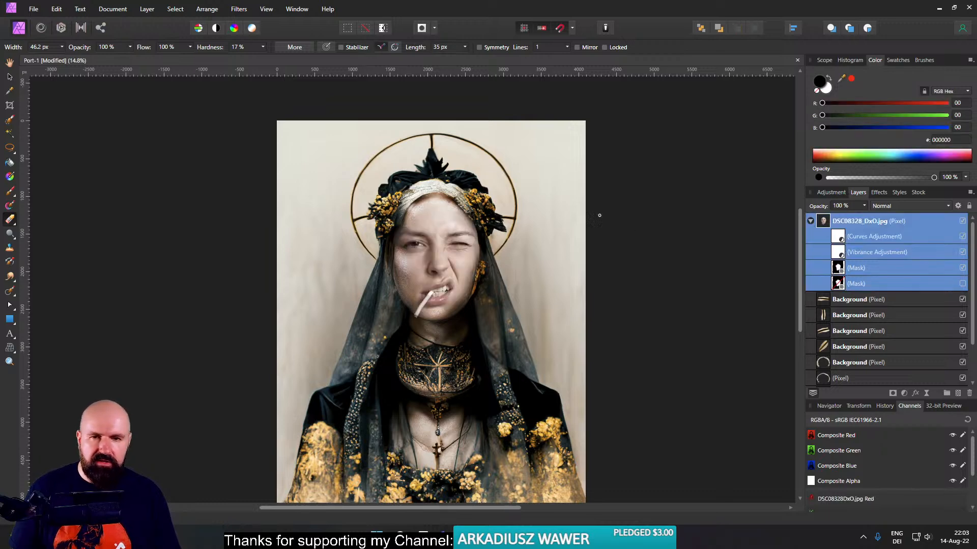
click(10, 76)
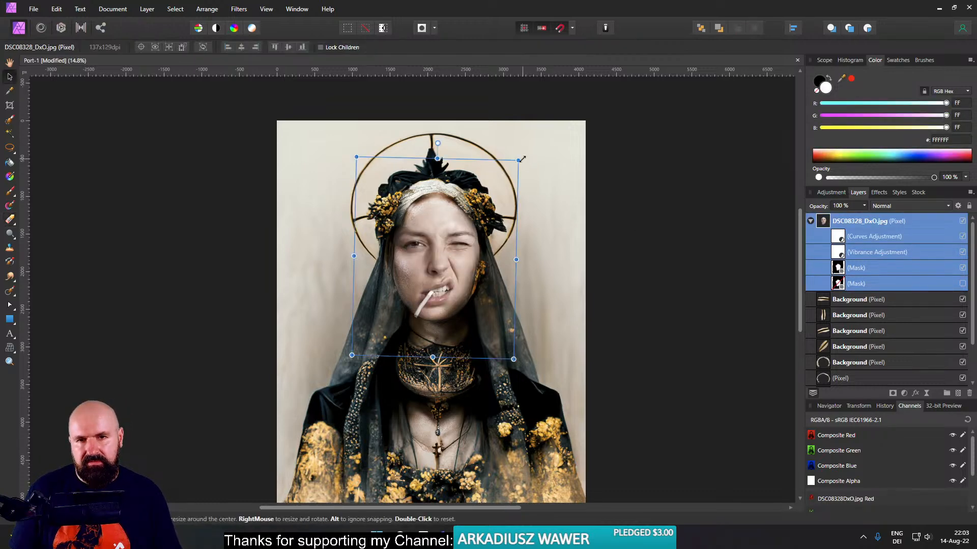
drag(513, 158, 510, 169)
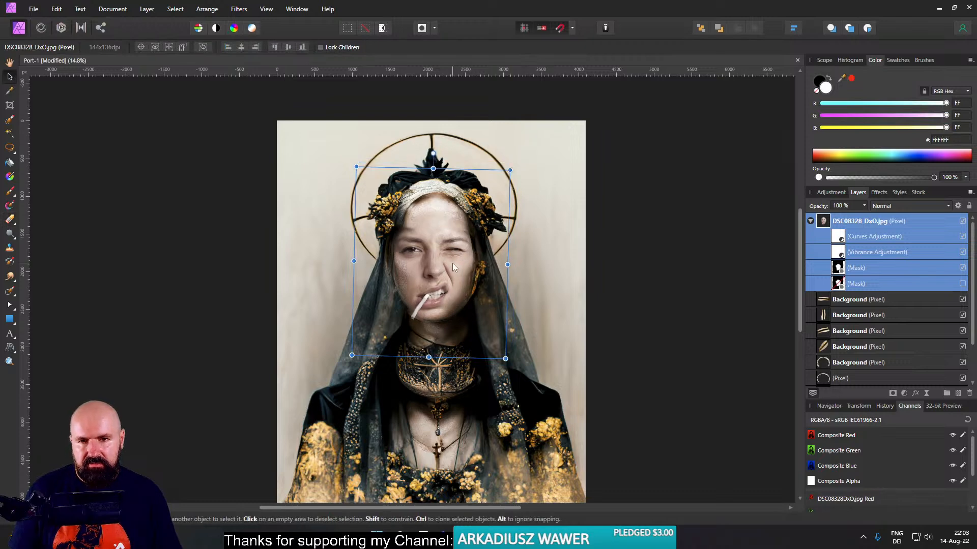
drag(452, 261, 455, 261)
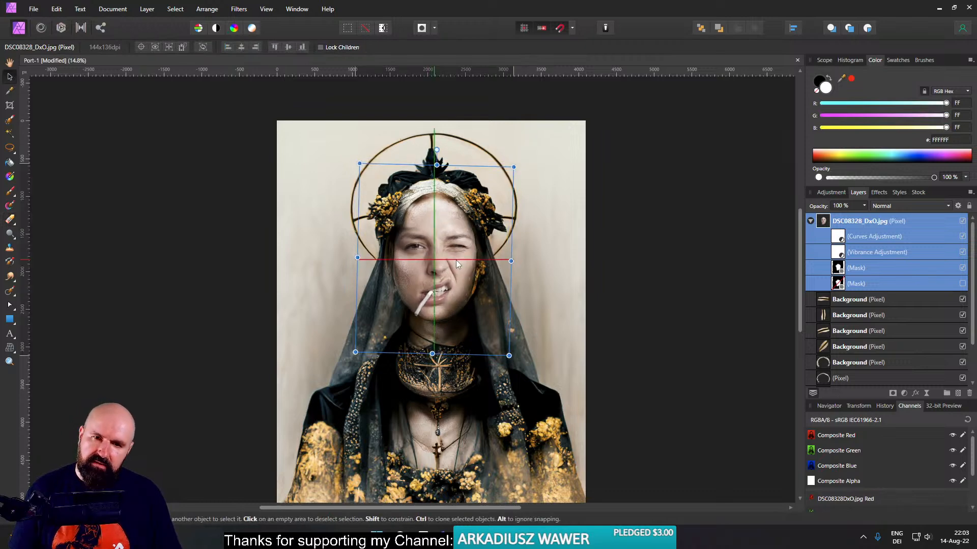
drag(513, 167, 510, 169)
drag(446, 242, 451, 249)
- Examine the resized face's fit and blending both close up and across the whole portrait
scroll(447, 270, up, 5)
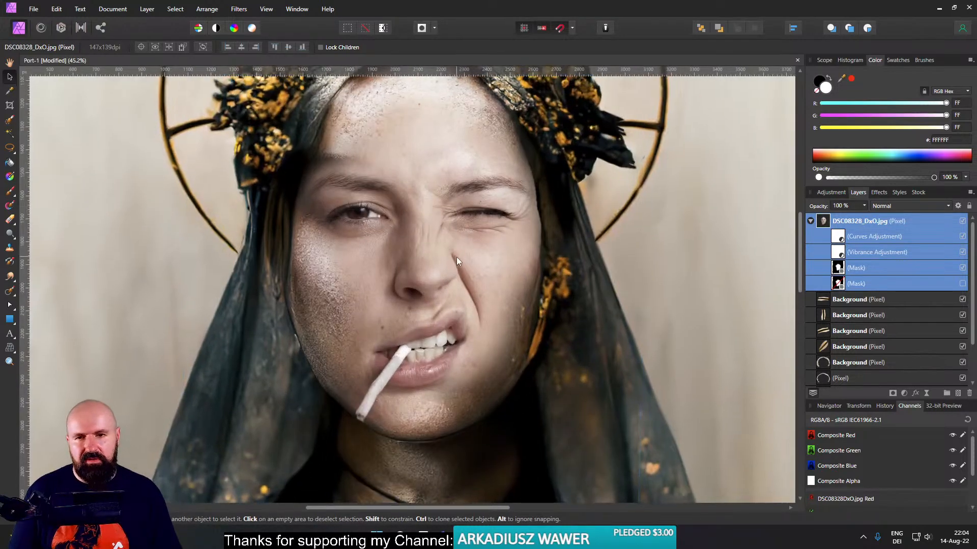
scroll(456, 261, down, 5)
scroll(459, 267, up, 5)
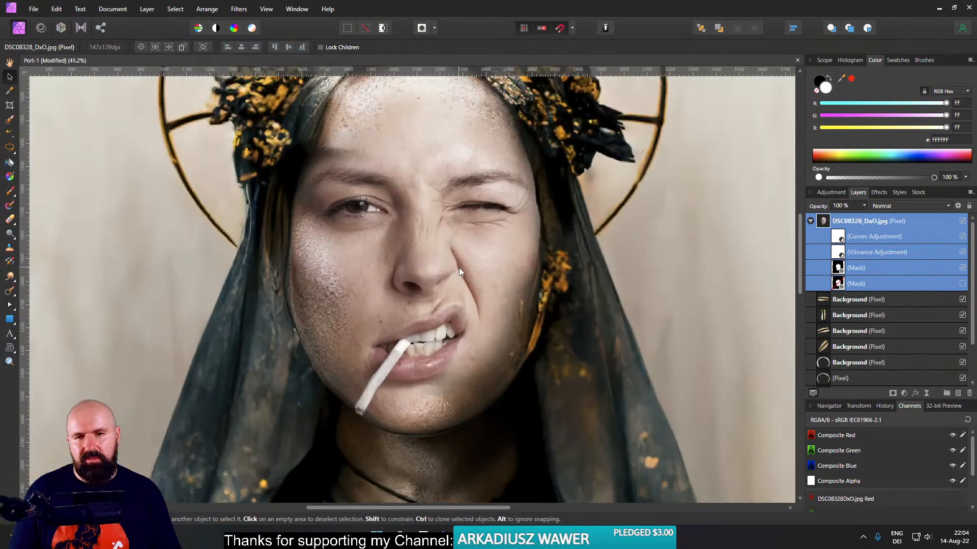
scroll(459, 268, down, 2)
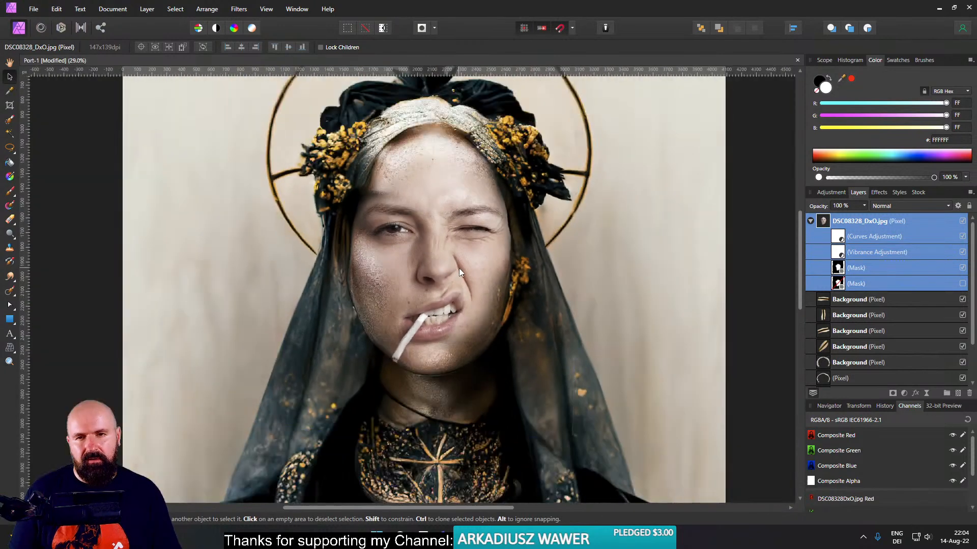
scroll(459, 268, down, 1)
scroll(450, 237, up, 2)
scroll(453, 239, down, 2)
scroll(468, 251, up, 1)
scroll(460, 240, down, 2)
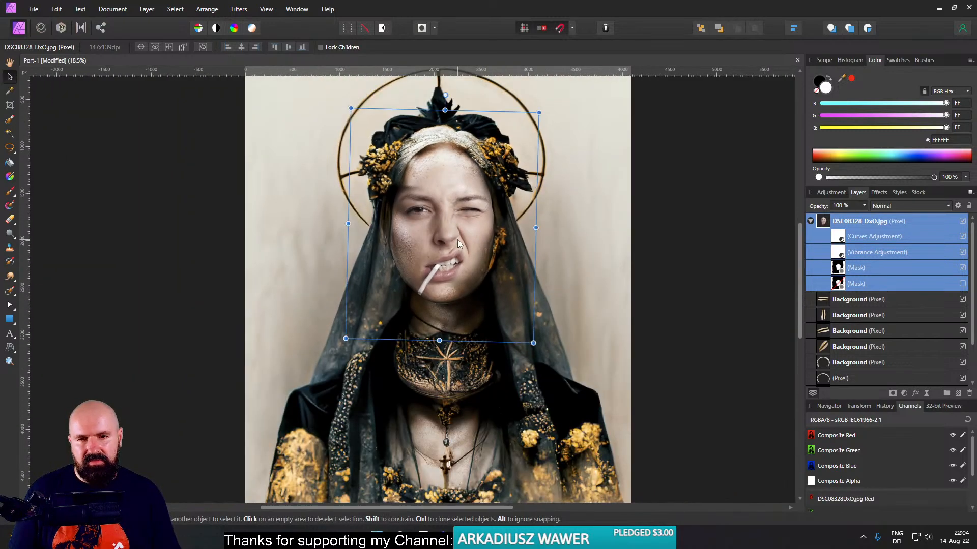
scroll(468, 247, up, 2)
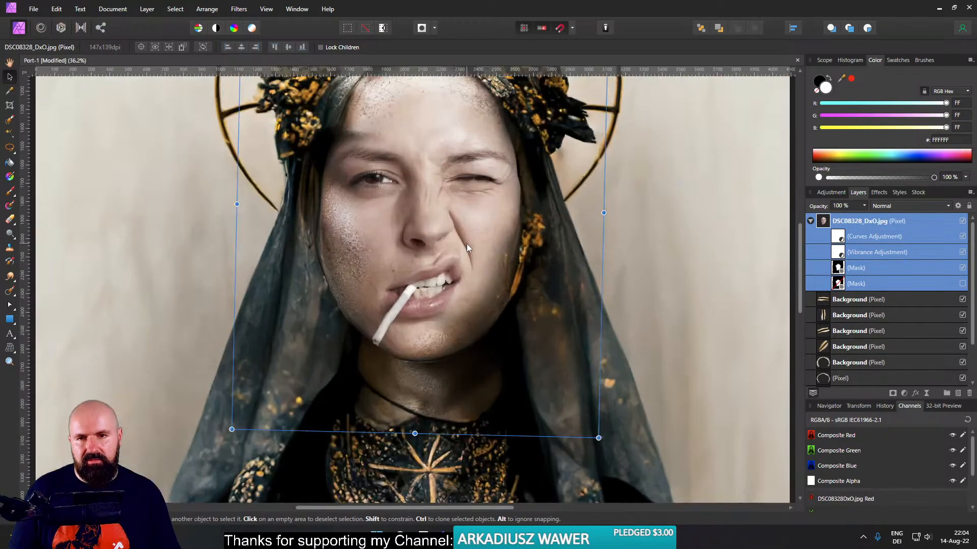
scroll(467, 248, up, 1)
scroll(466, 244, down, 3)
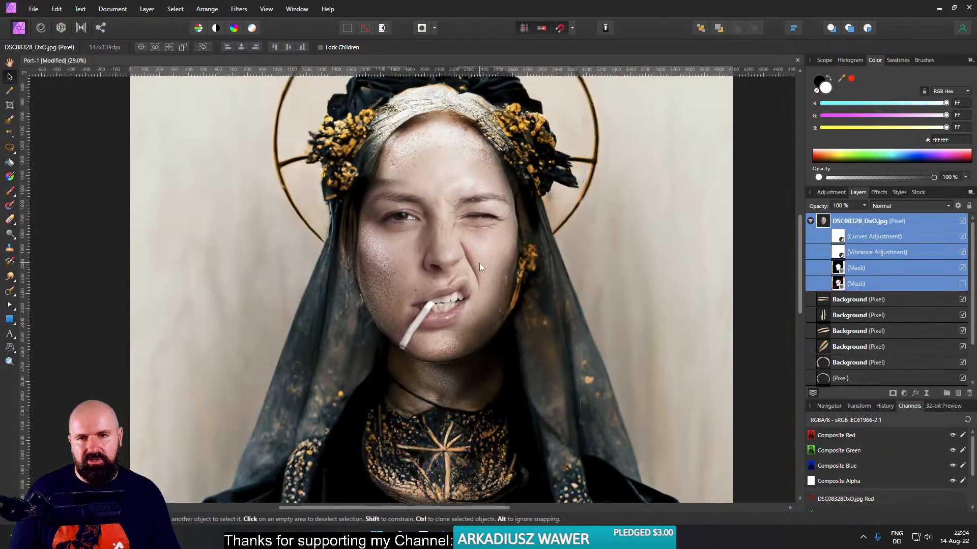
scroll(521, 269, up, 2)
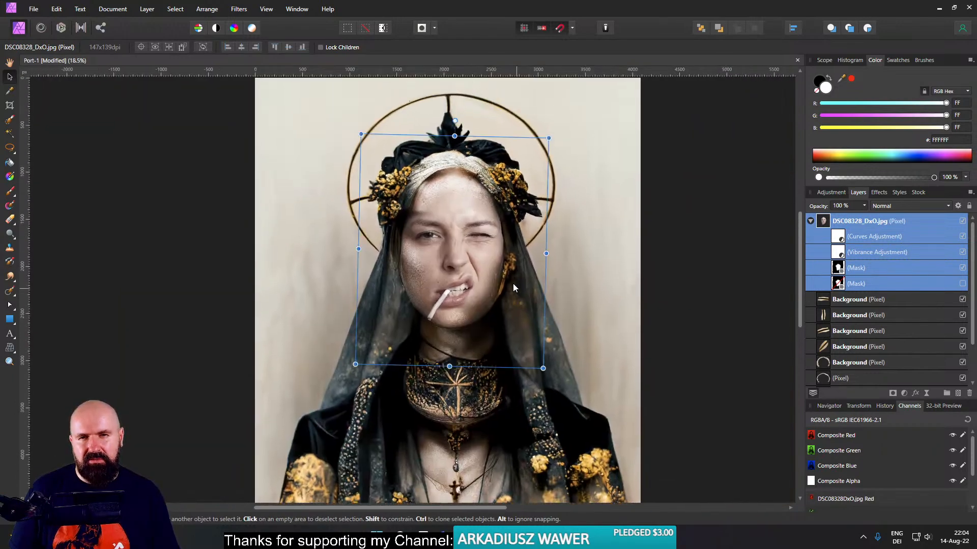
scroll(445, 230, up, 2)
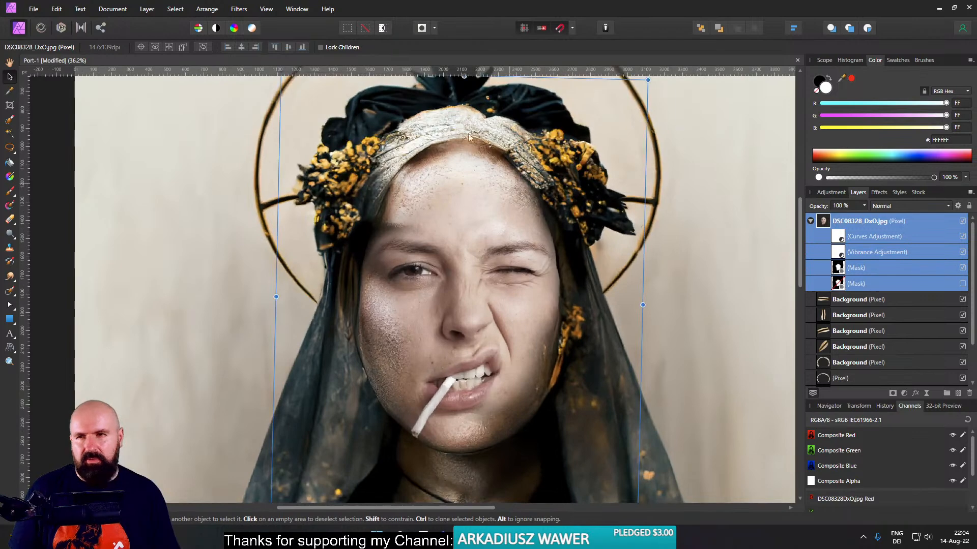
- Paint black on the active face mask with a soft 437.4 px brush to reveal the original forehead and its gold ornament
click(10, 191)
drag(442, 220, 481, 221)
click(839, 272)
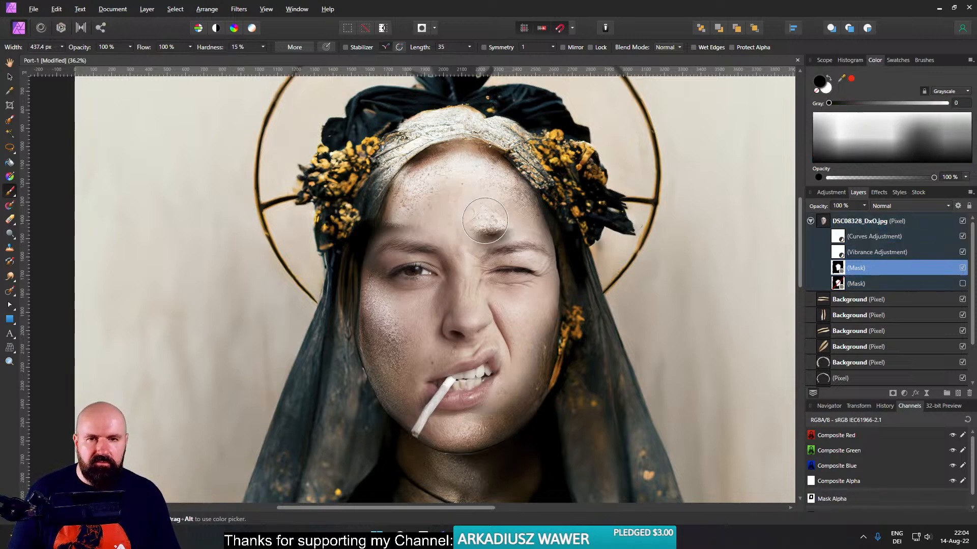
mouse_move(455, 203)
mouse_down()
mouse_move(465, 205)
mouse_move(429, 214)
mouse_move(393, 207)
mouse_move(549, 211)
mouse_move(480, 202)
mouse_up()
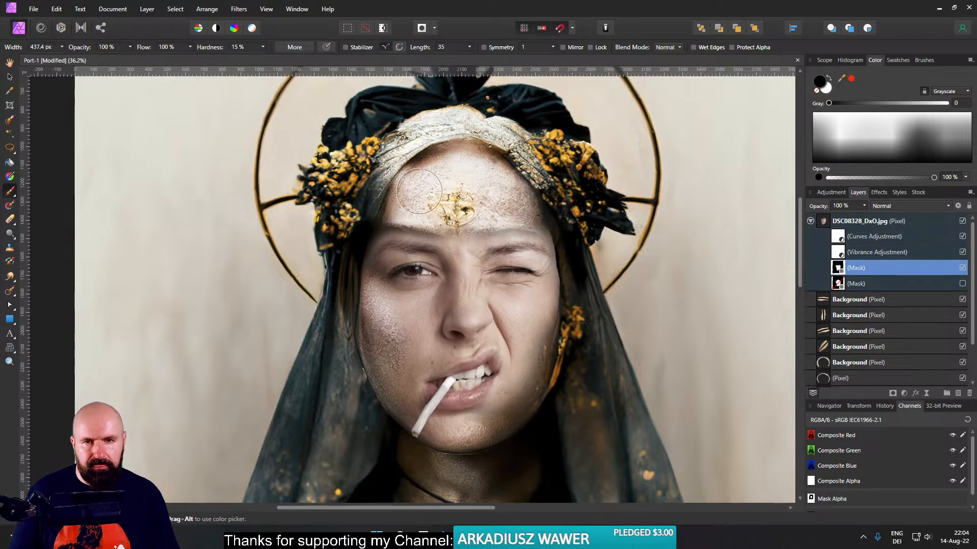
mouse_move(417, 247)
mouse_down()
mouse_move(401, 260)
mouse_move(388, 163)
mouse_move(523, 191)
mouse_up()
- Hide the face layer and add an empty pixel layer directly above the topmost Background layer
scroll(402, 258, up, 5)
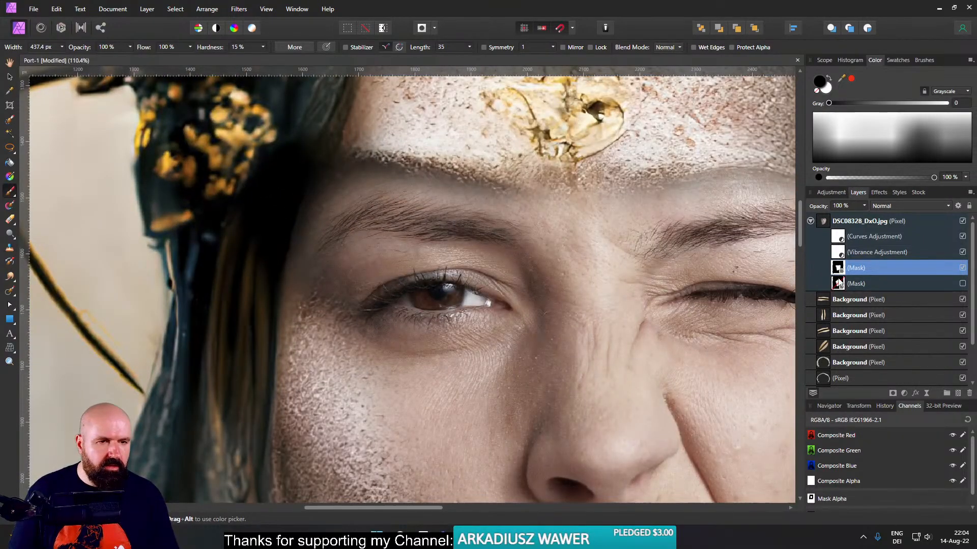
click(963, 221)
scroll(835, 313, down, 3)
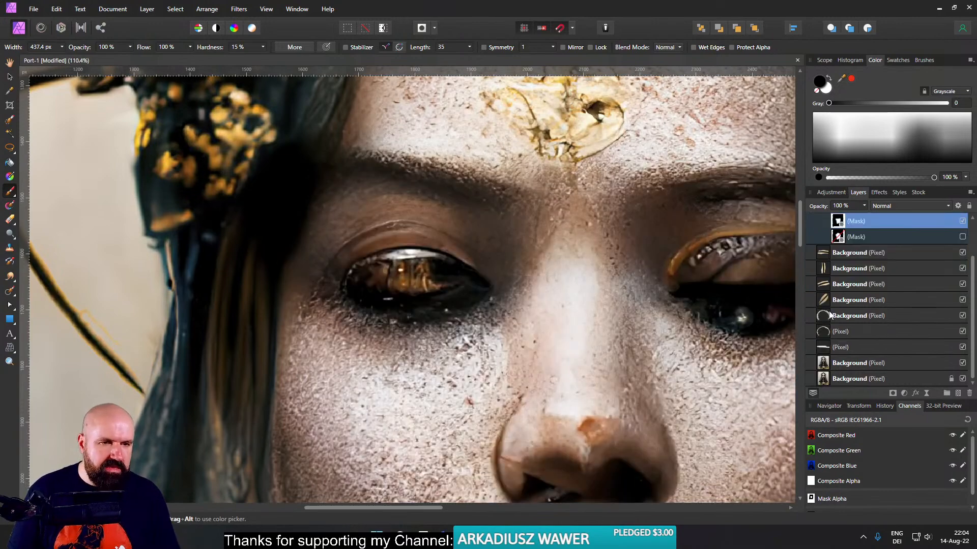
click(824, 255)
click(958, 393)
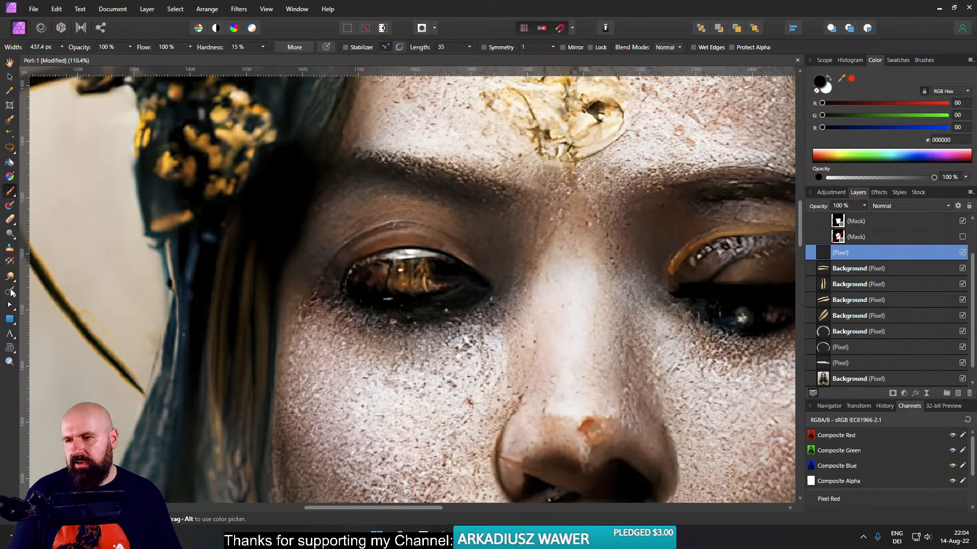
- Inpaint the painted portrait's eyebrow on the image's left side with a 115.5 px brush on the new pixel layer, sampling Current Layer & Below
click(10, 291)
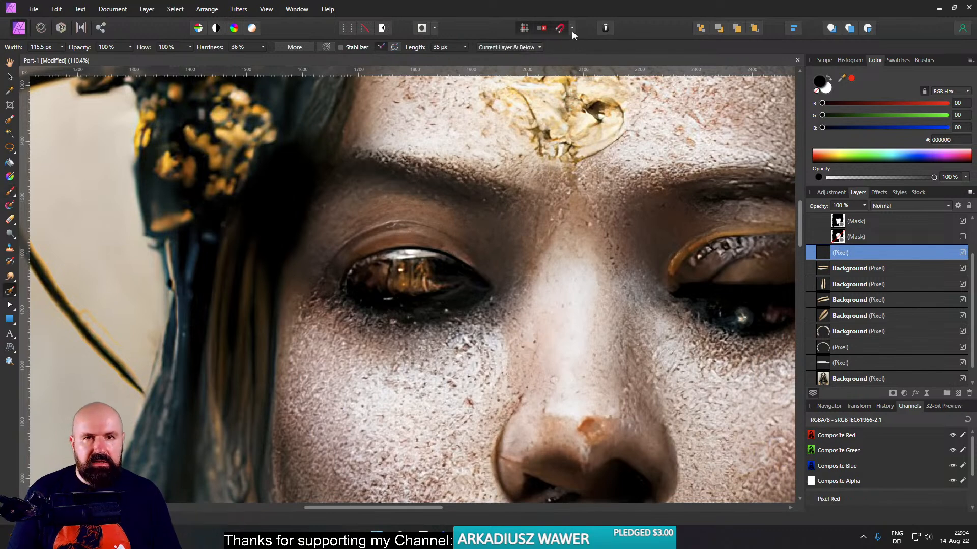
mouse_move(366, 151)
mouse_down()
mouse_move(425, 160)
mouse_move(512, 202)
mouse_move(393, 158)
mouse_up()
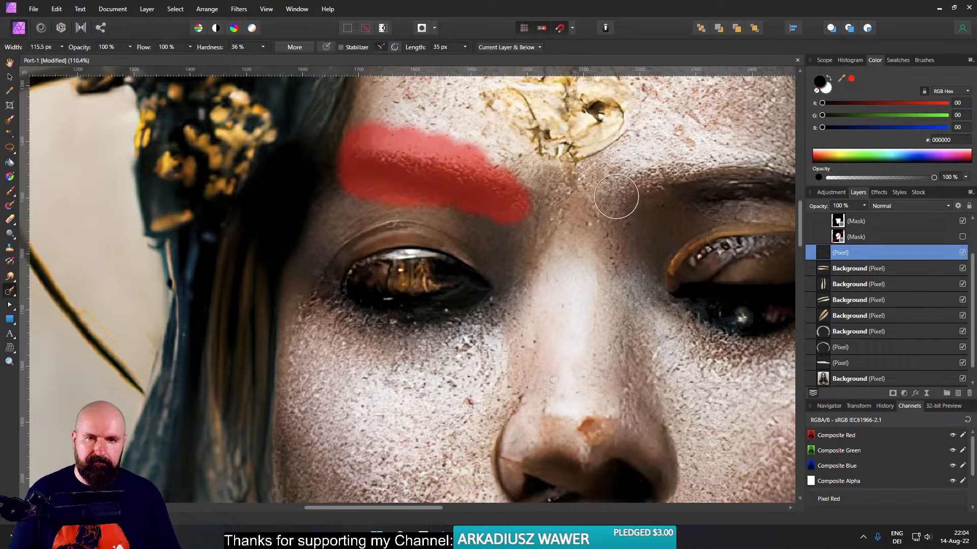
mouse_move(488, 168)
mouse_down()
mouse_move(371, 135)
mouse_move(347, 192)
mouse_move(514, 206)
mouse_up()
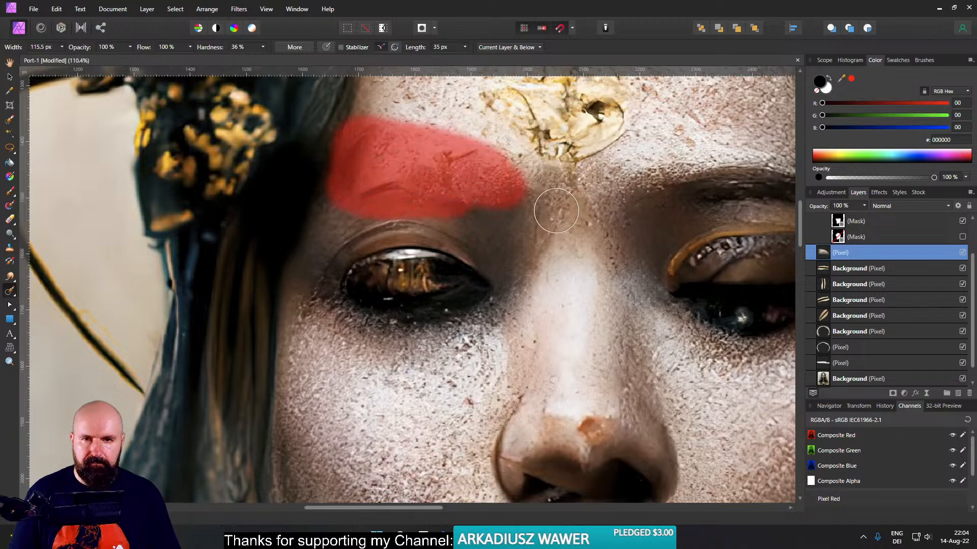
drag(458, 145, 418, 168)
- Inpaint the painted portrait's other eyebrow and the leftover artifacts above its inner end
mouse_move(646, 163)
mouse_down()
mouse_move(448, 210)
mouse_move(600, 214)
mouse_move(627, 242)
mouse_move(511, 238)
mouse_move(599, 250)
mouse_move(475, 248)
mouse_up()
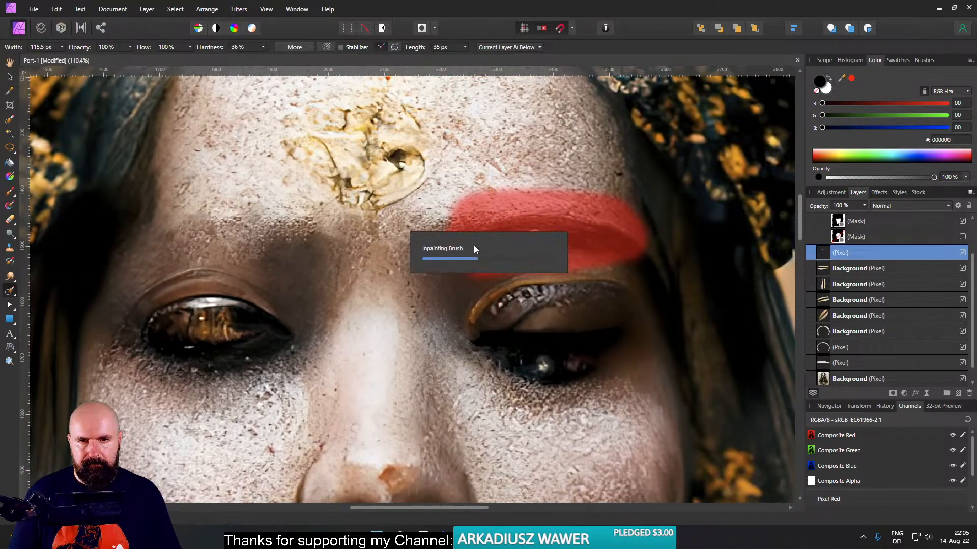
mouse_move(504, 214)
mouse_down()
mouse_move(539, 191)
mouse_move(436, 251)
mouse_move(476, 252)
mouse_up()
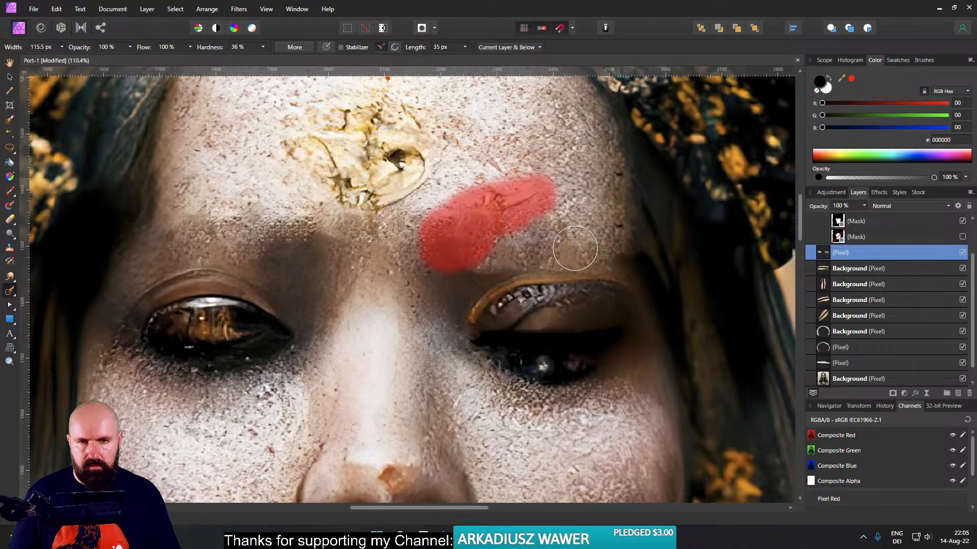
drag(513, 194, 472, 220)
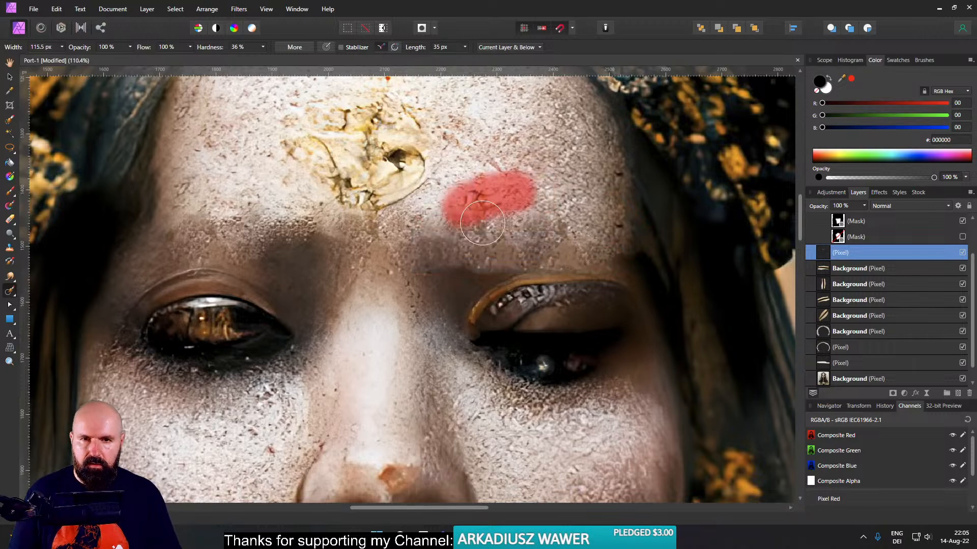
drag(487, 169, 474, 197)
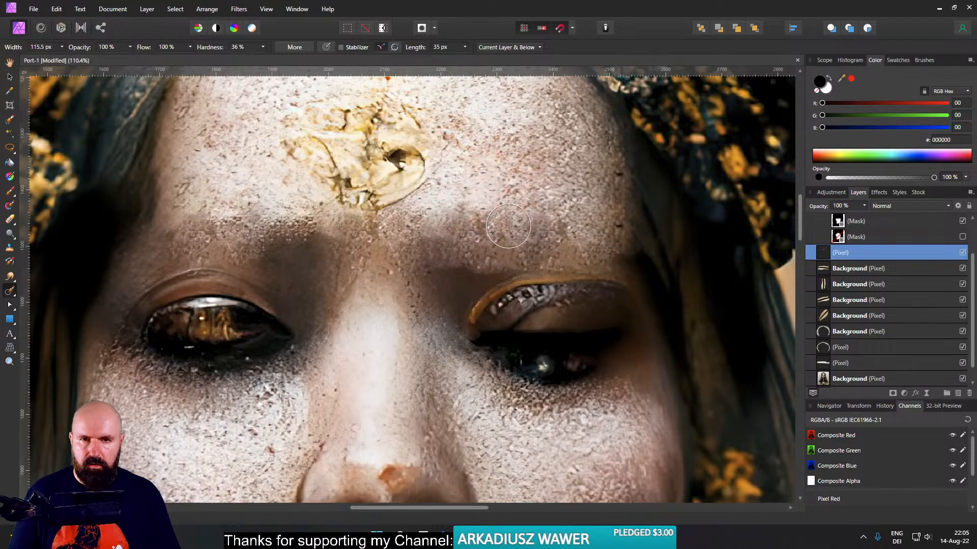
- Check the inpainted forehead against the DSC08328_DxO.jpg face layer by showing the layer briefly and hiding it again
scroll(477, 166, up, 3)
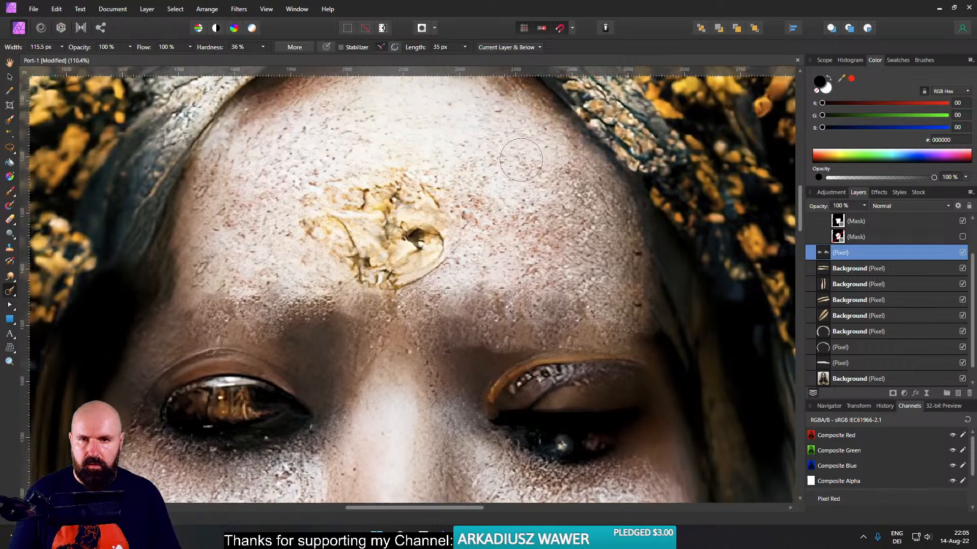
scroll(905, 249, up, 2)
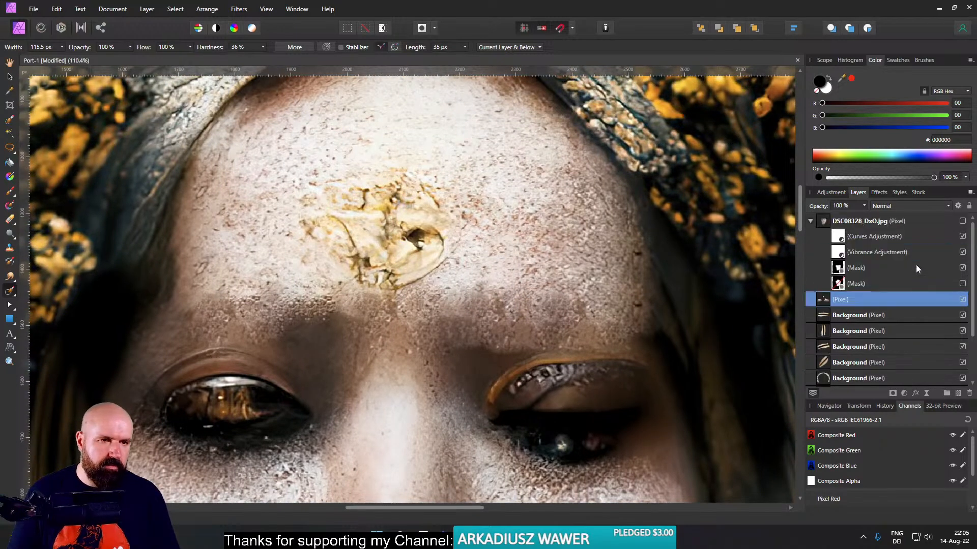
click(962, 221)
drag(534, 279, 644, 222)
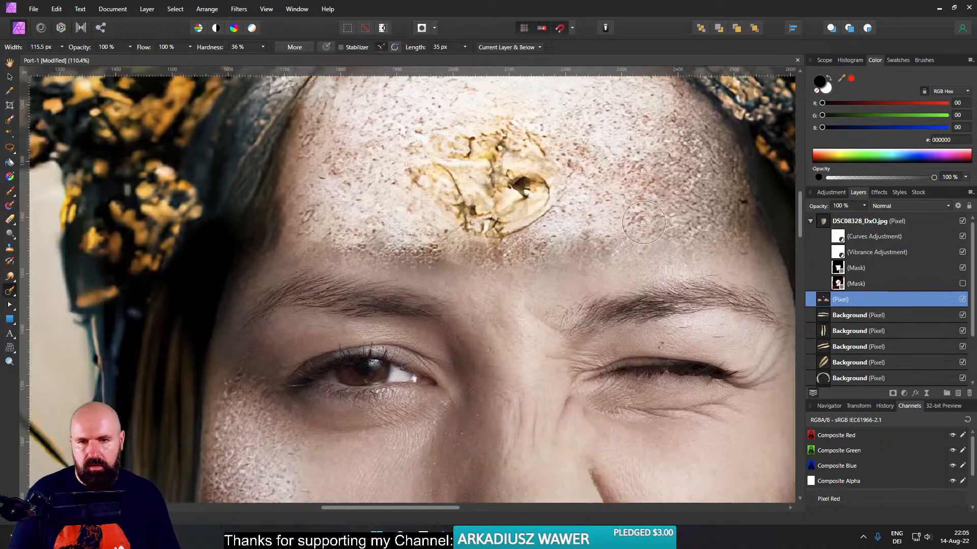
click(962, 222)
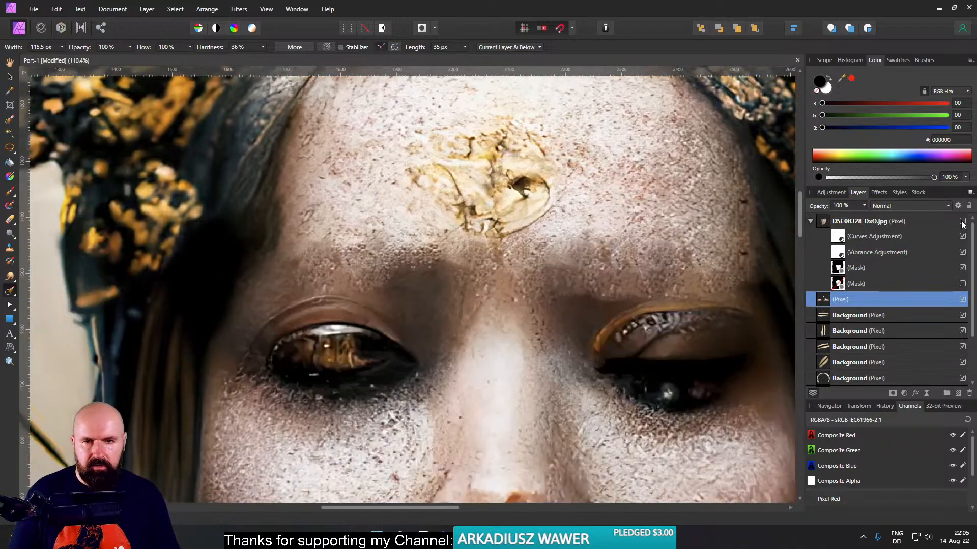
- Inpaint the dark area between the brows, below the gold ornament, repeating over the duplicated ornament pieces until the skin blends
mouse_move(403, 251)
mouse_down()
mouse_move(535, 262)
mouse_move(620, 245)
mouse_move(416, 273)
mouse_move(375, 266)
mouse_move(617, 257)
mouse_move(407, 265)
mouse_up()
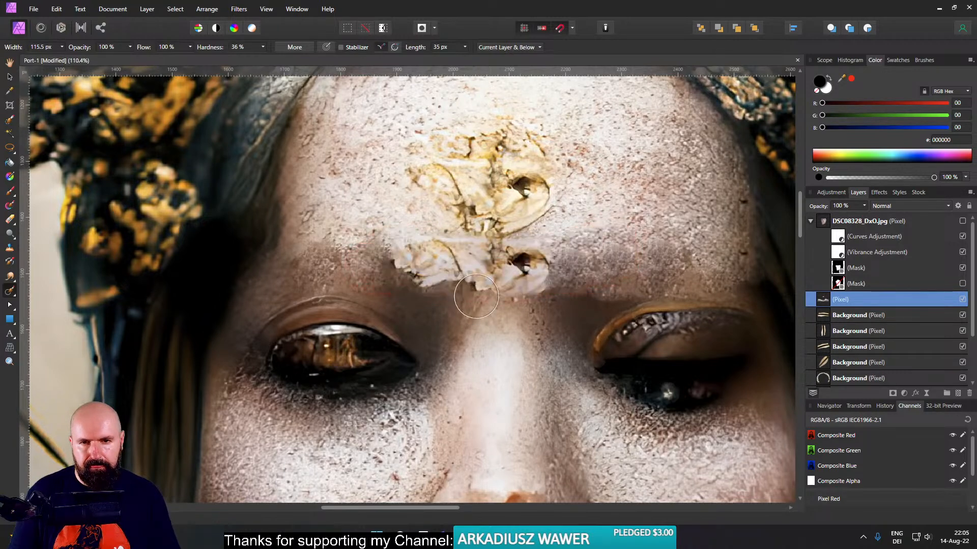
mouse_move(475, 256)
mouse_down()
mouse_move(428, 266)
mouse_move(595, 283)
mouse_move(584, 283)
mouse_move(587, 293)
mouse_up()
mouse_move(513, 255)
mouse_down()
mouse_move(400, 247)
mouse_move(463, 265)
mouse_move(412, 274)
mouse_move(567, 301)
mouse_up()
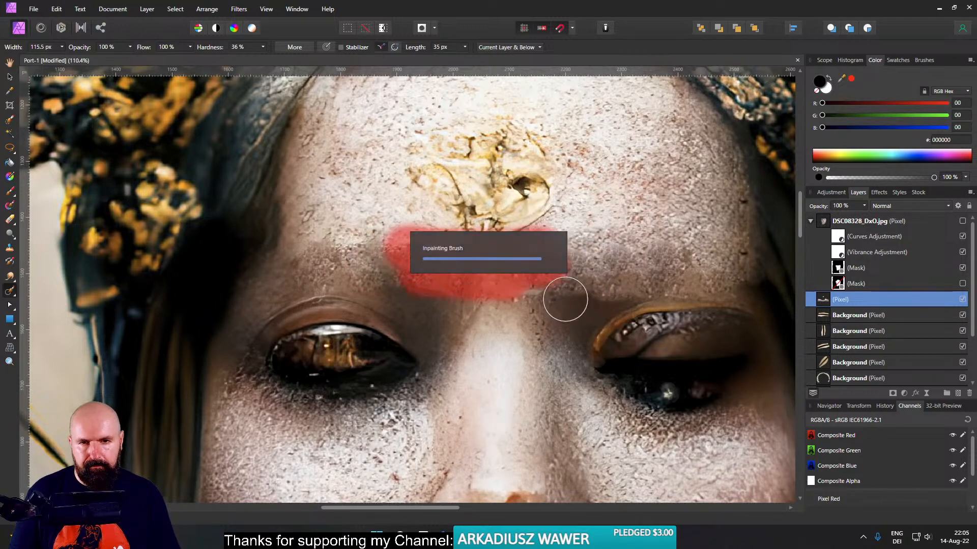
mouse_move(410, 233)
mouse_down()
mouse_move(437, 244)
mouse_move(597, 242)
mouse_move(406, 264)
mouse_up()
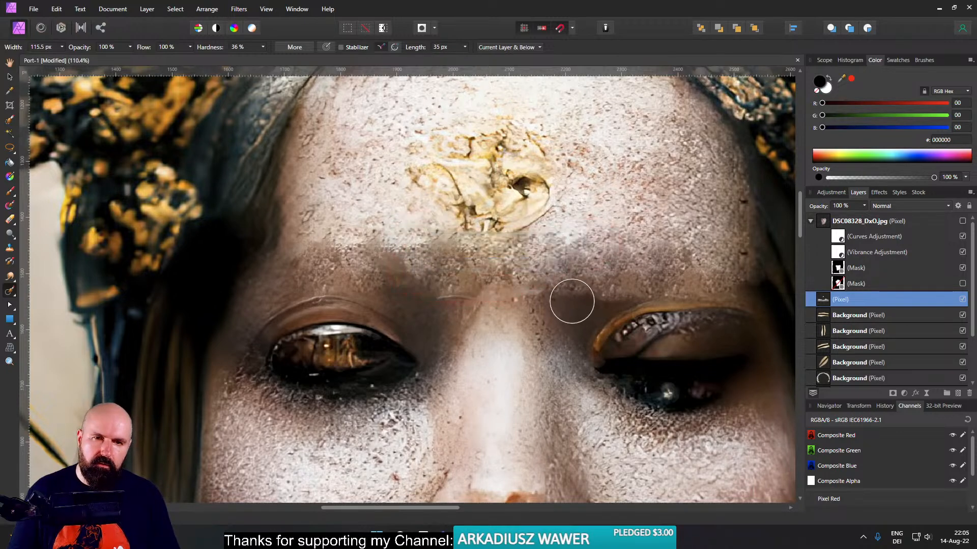
- Show the DSC08328_DxO.jpg face layer again and examine how the whole face blends with the retouched forehead
click(962, 222)
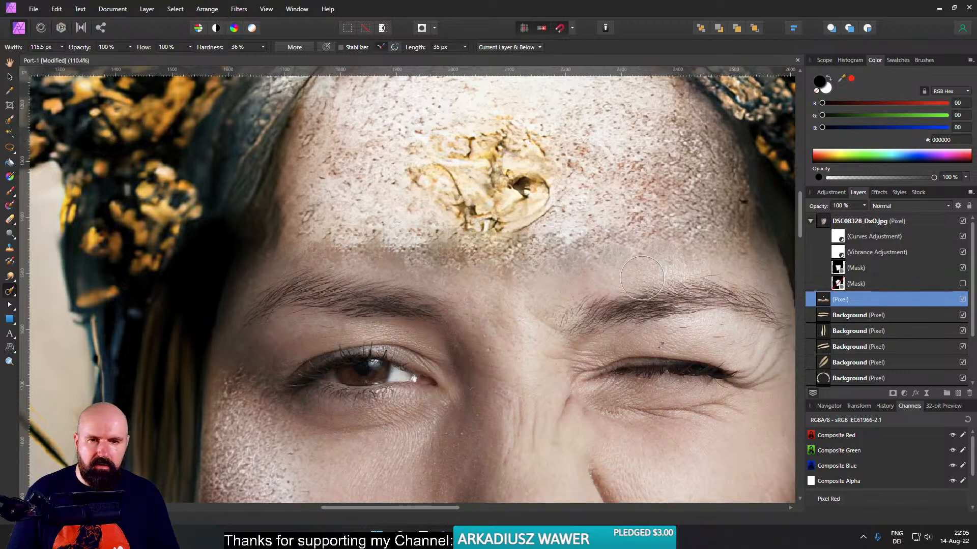
scroll(671, 277, down, 8)
scroll(563, 303, up, 4)
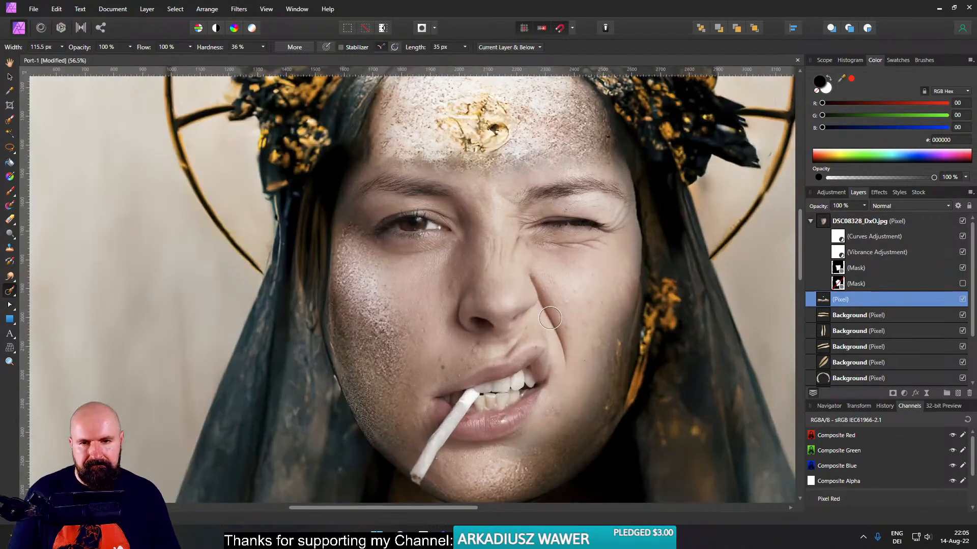
- Activate the Paint Brush and select the enabled mask of the DSC08328_DxO.jpg face layer for painting
click(10, 190)
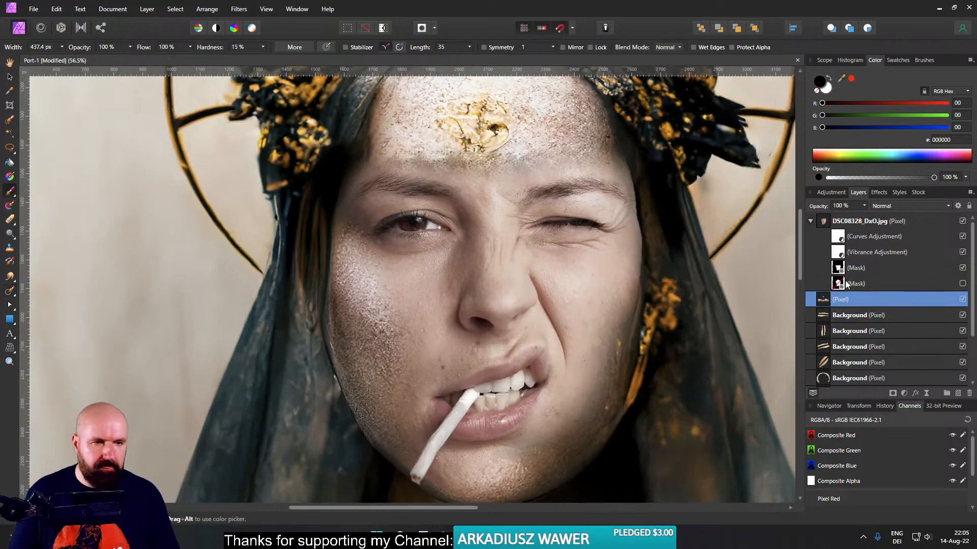
click(839, 282)
click(839, 264)
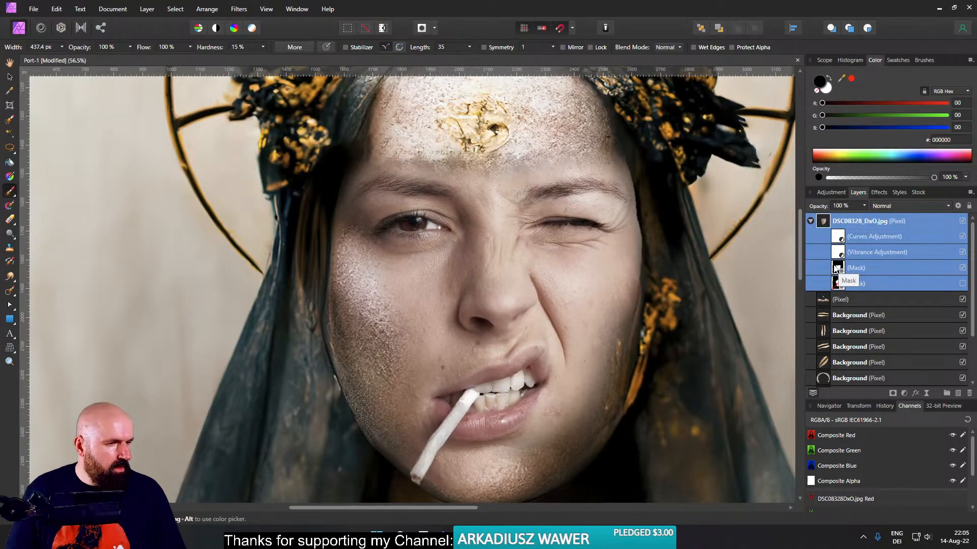
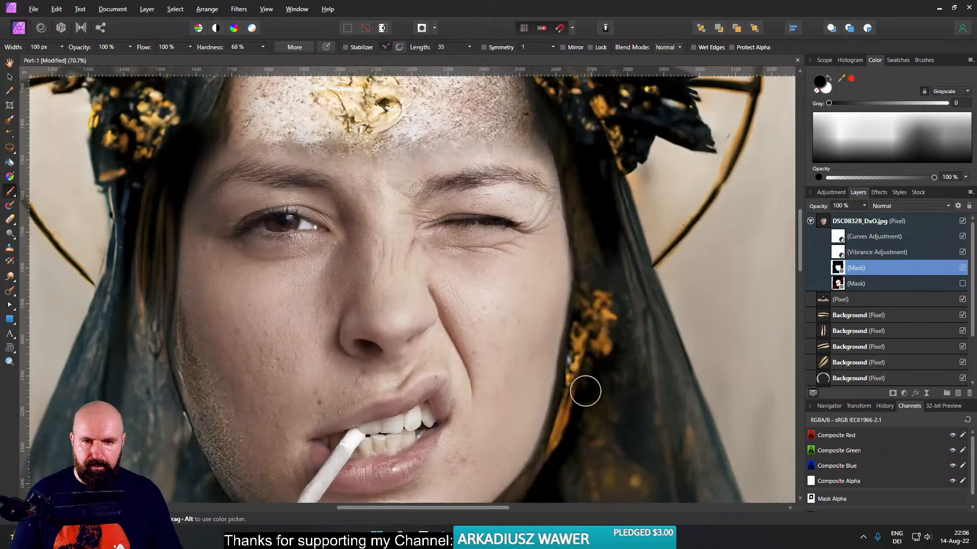
scroll(583, 393, down, 3)
- Paint black on the face layer's mask along the jaw and cheek edge beside the gold earring to reveal the original contour
scroll(569, 431, up, 6)
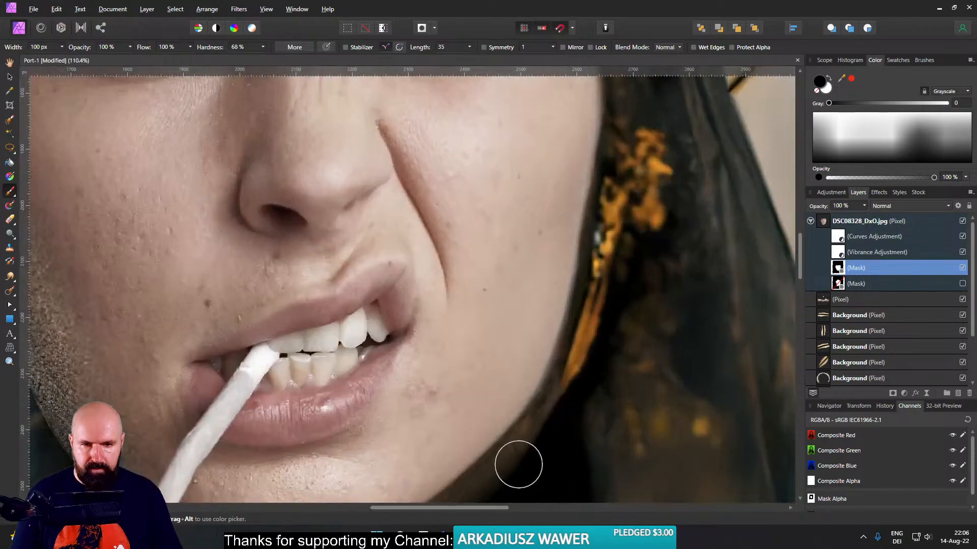
drag(519, 463, 588, 329)
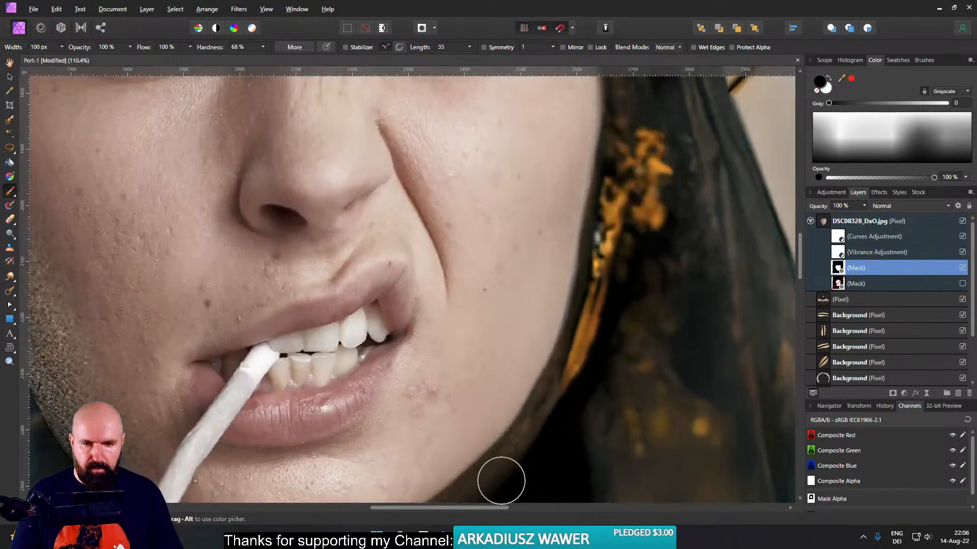
mouse_move(514, 444)
mouse_down()
mouse_move(565, 365)
mouse_move(599, 259)
mouse_move(619, 246)
mouse_up()
scroll(547, 434, down, 3)
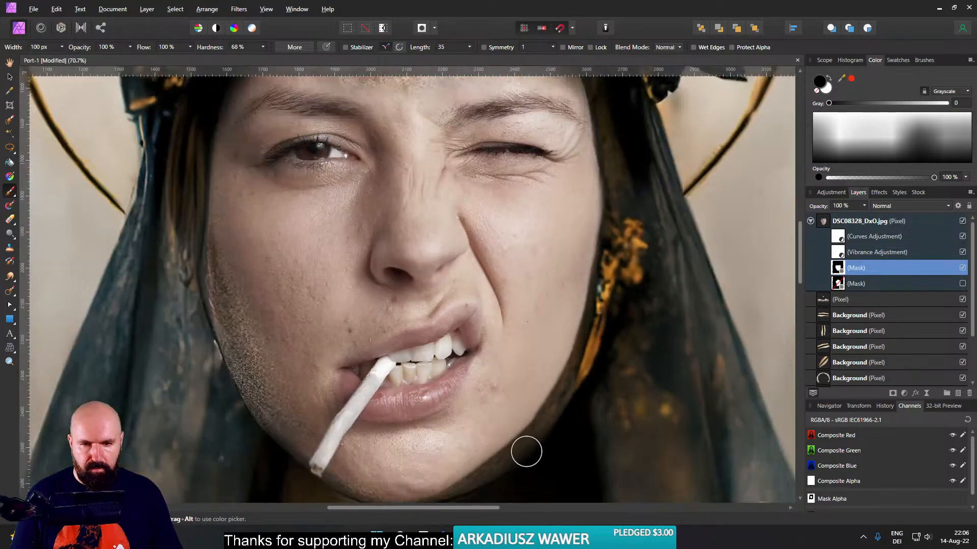
- Examine the masked jawline up close and the blended face within the whole portrait
scroll(601, 379, down, 4)
scroll(610, 380, down, 1)
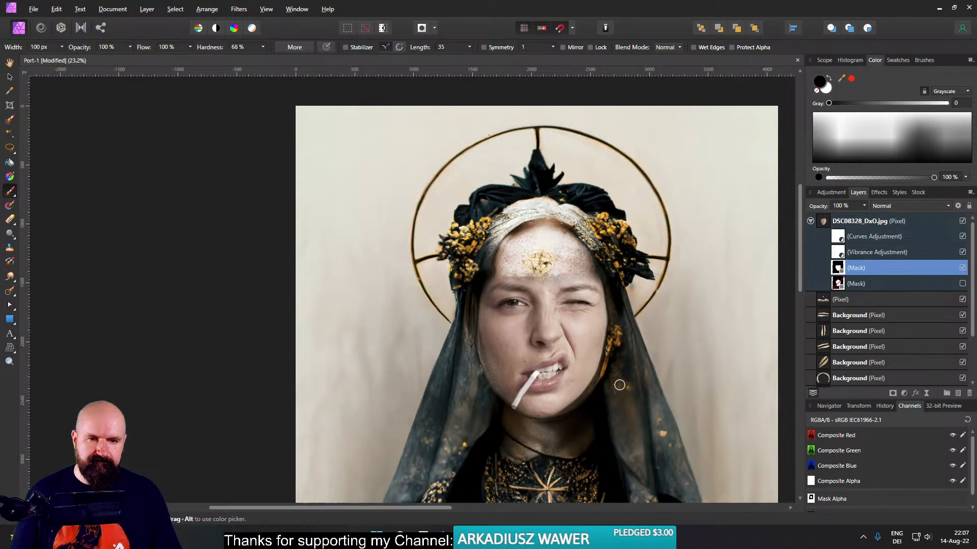
scroll(619, 382, up, 4)
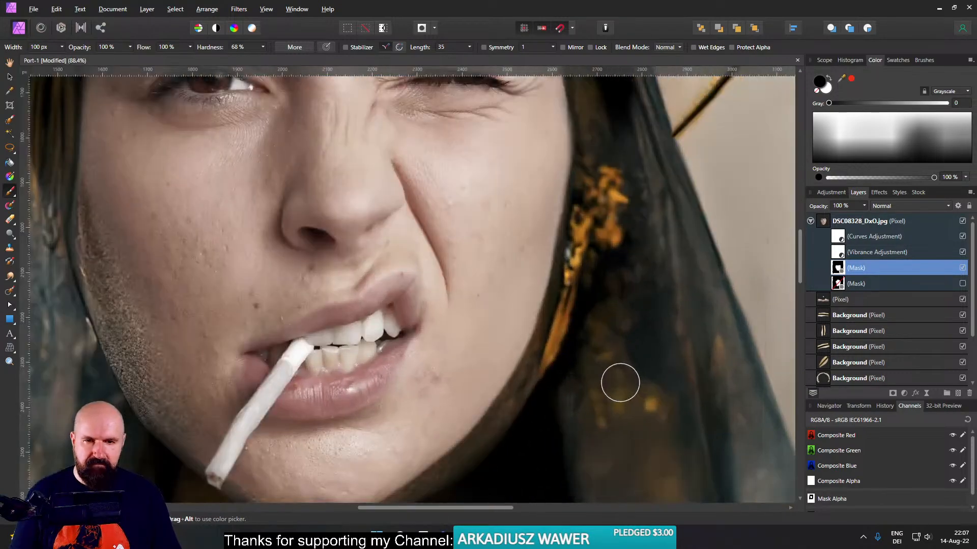
scroll(619, 382, down, 3)
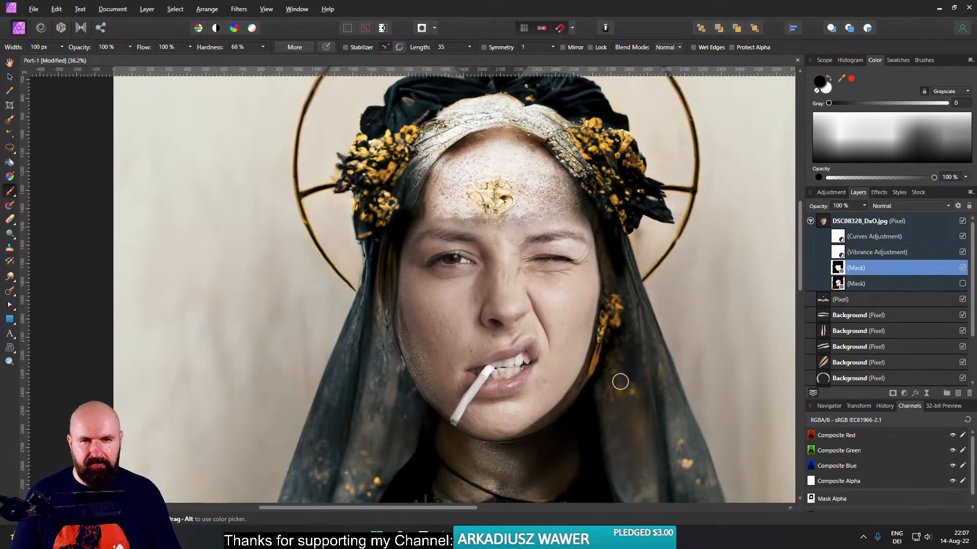
scroll(619, 381, down, 5)
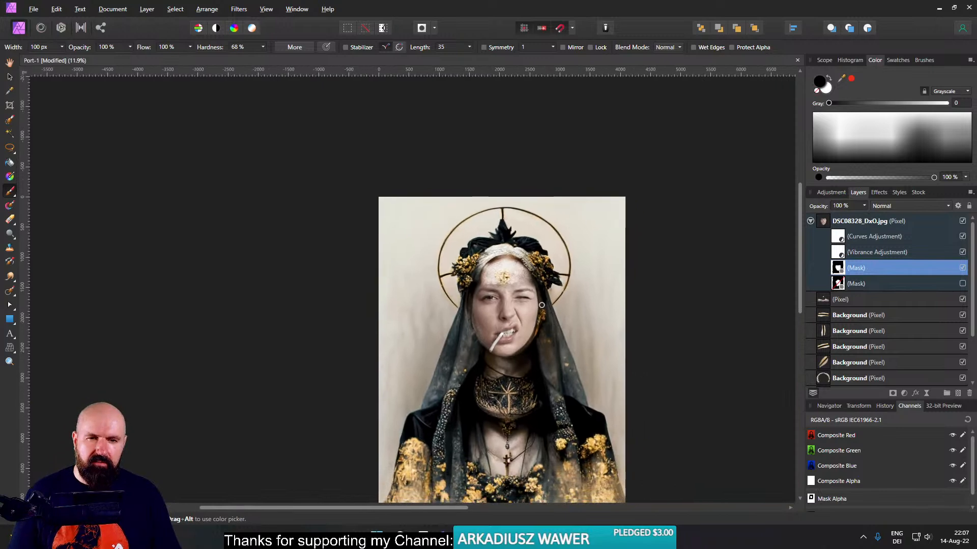
scroll(542, 305, up, 6)
scroll(563, 305, down, 1)
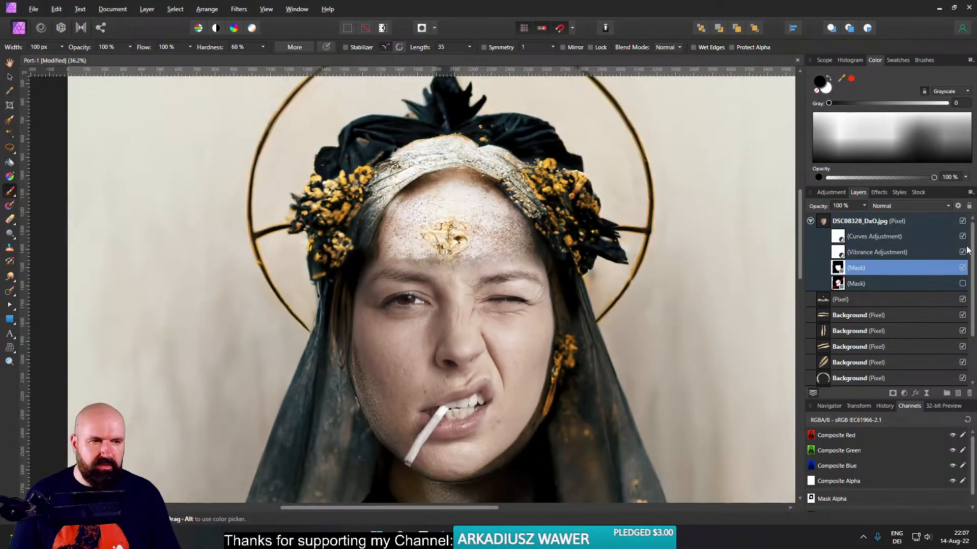
- Compare the portrait with and without the DSC08328_DxO.jpg face layer, checking the skin texture, and leave the layer shown
click(962, 221)
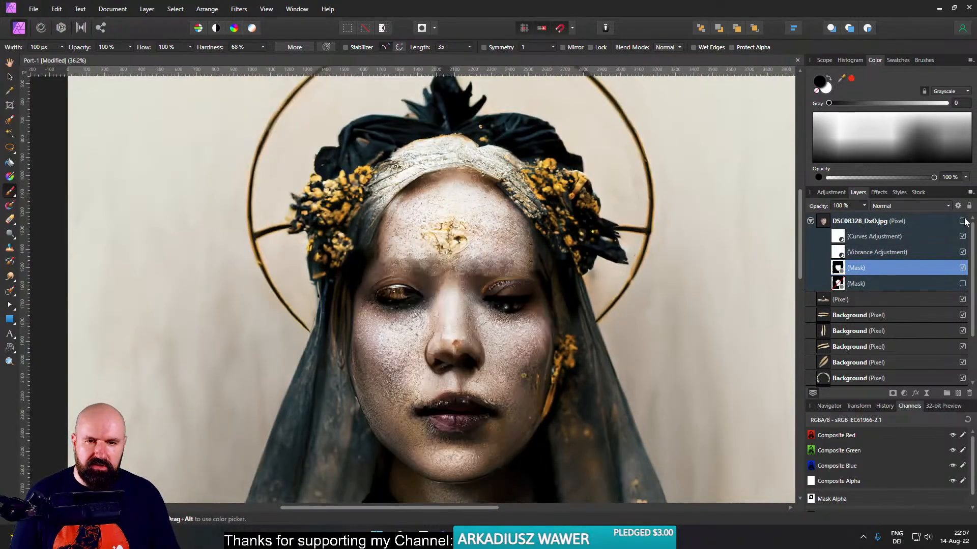
click(962, 221)
click(963, 221)
click(963, 222)
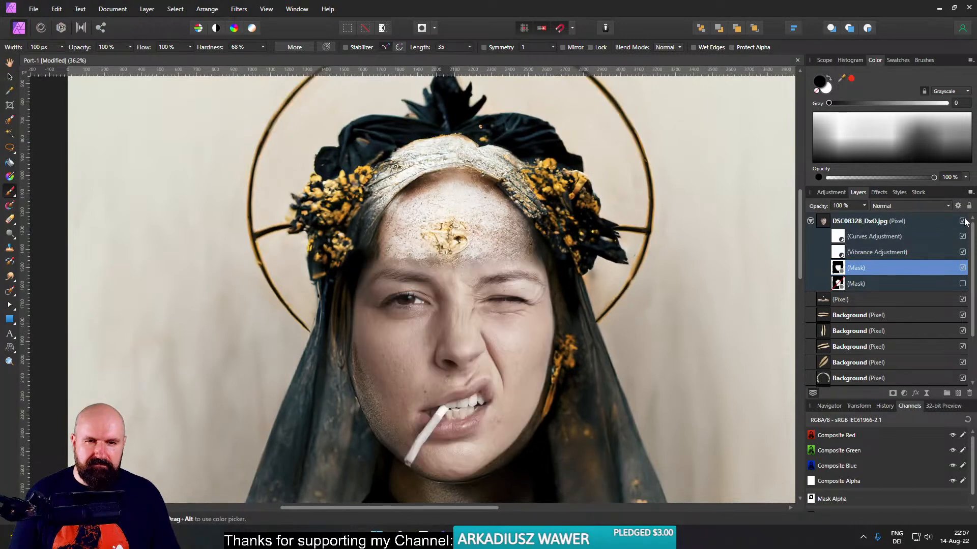
click(963, 221)
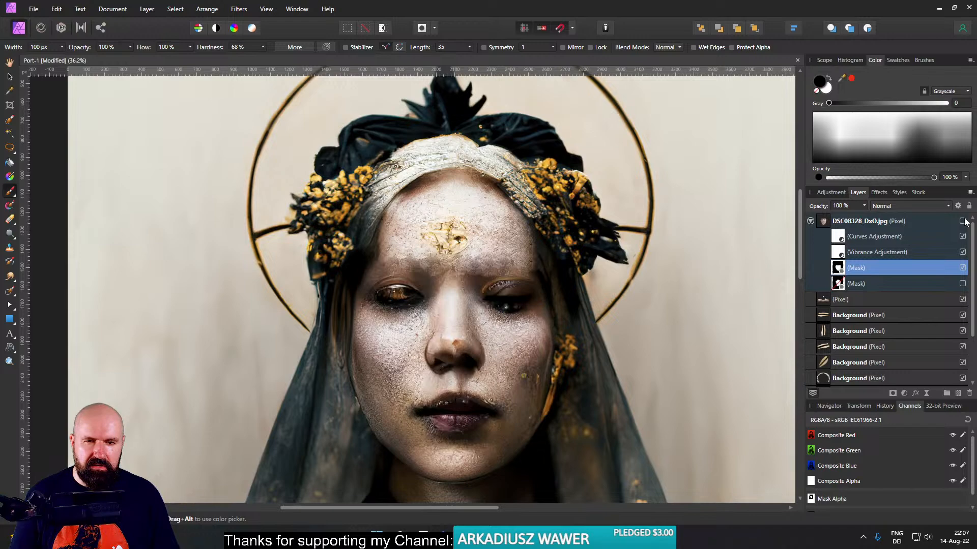
scroll(427, 357, down, 2)
scroll(424, 355, up, 4)
scroll(423, 351, down, 2)
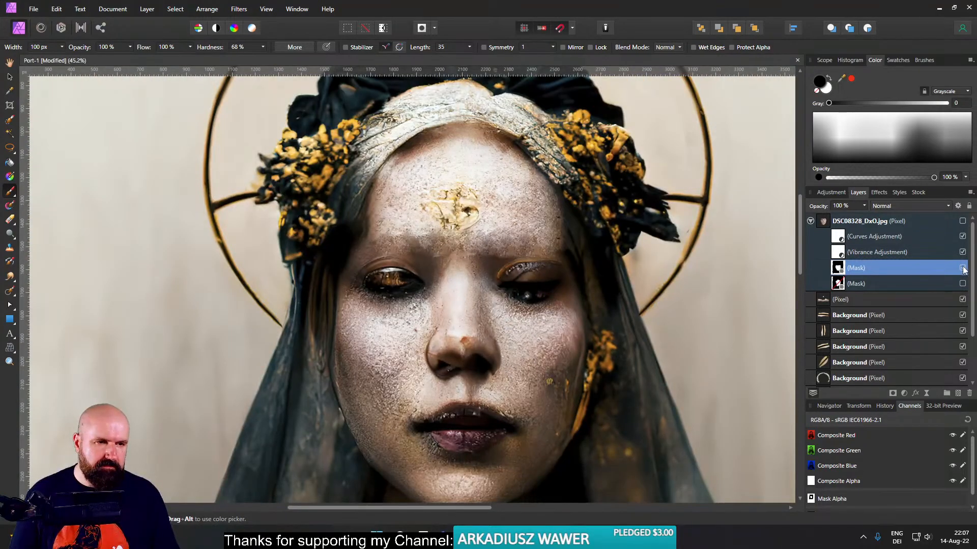
click(963, 221)
scroll(616, 361, down, 2)
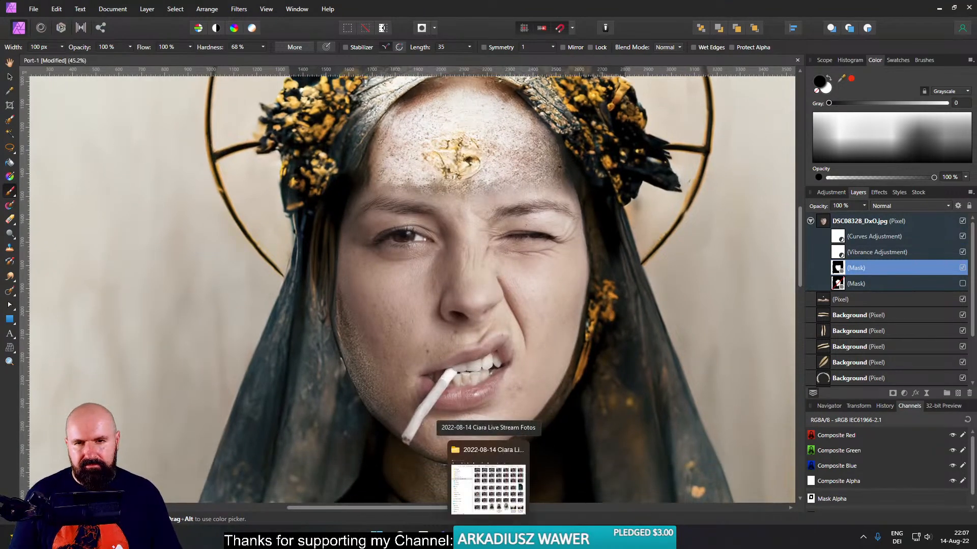
scroll(579, 328, down, 4)
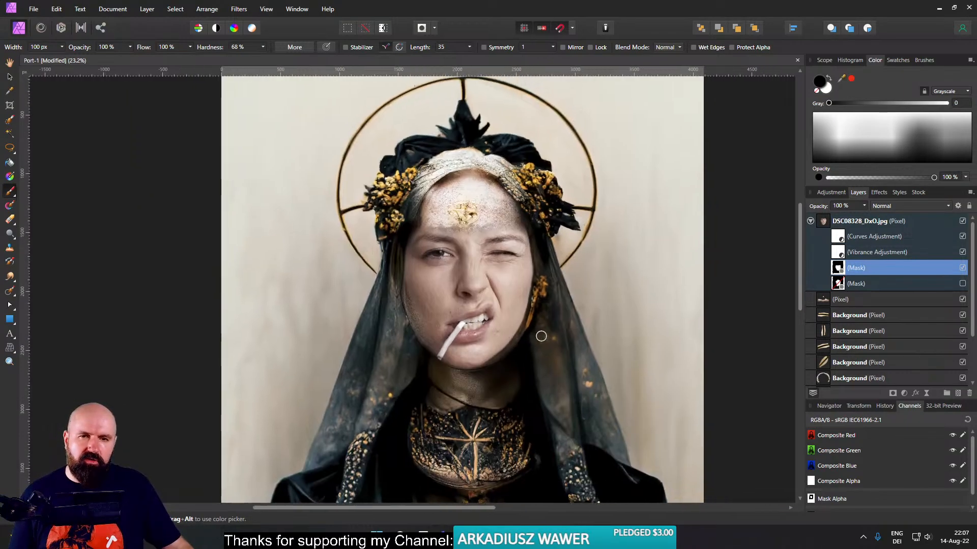
- Try a Black & White adjustment with Red at 55% above the face layer and delete it again
click(821, 224)
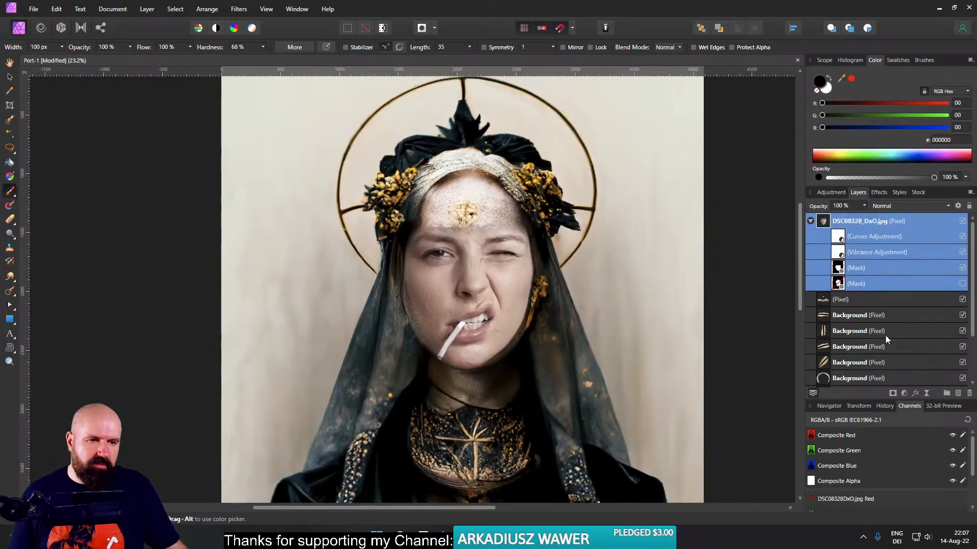
click(905, 394)
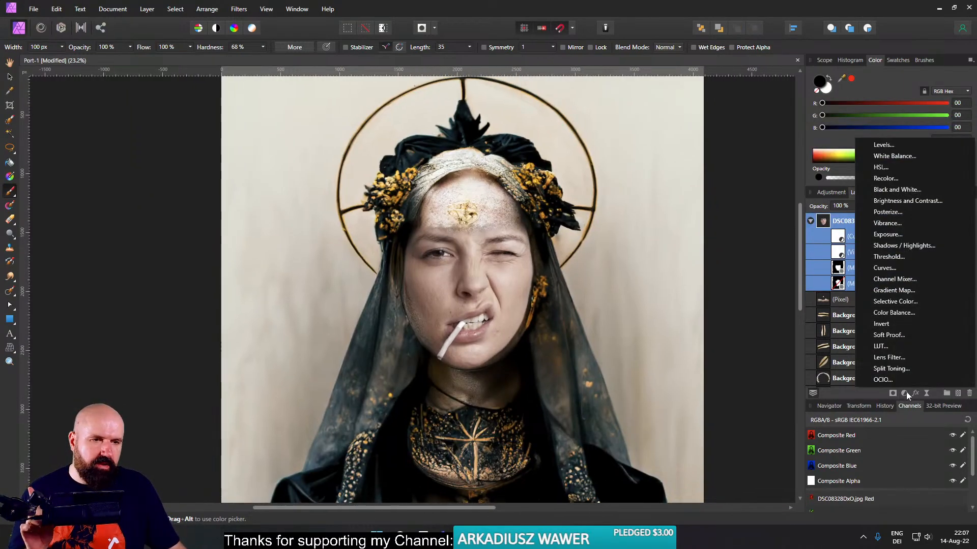
click(905, 190)
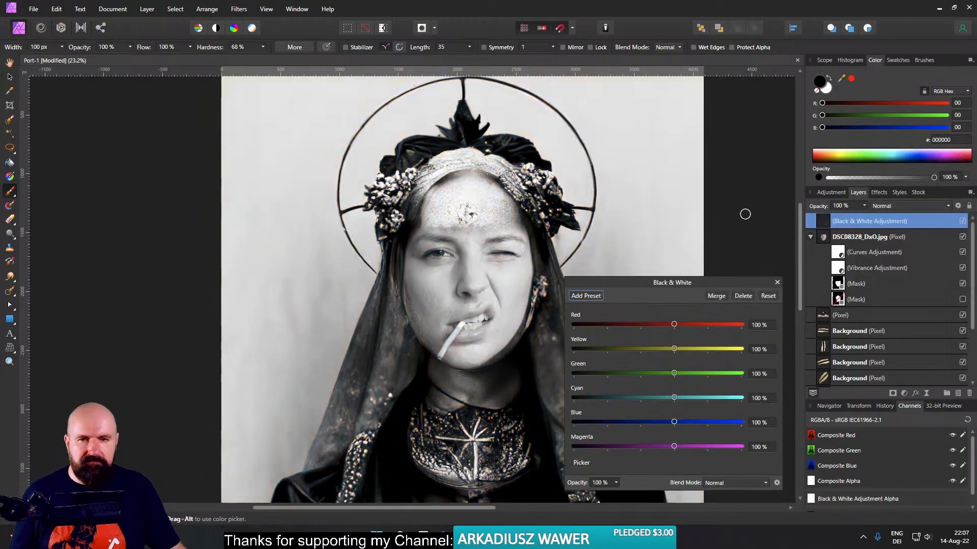
drag(679, 325, 660, 325)
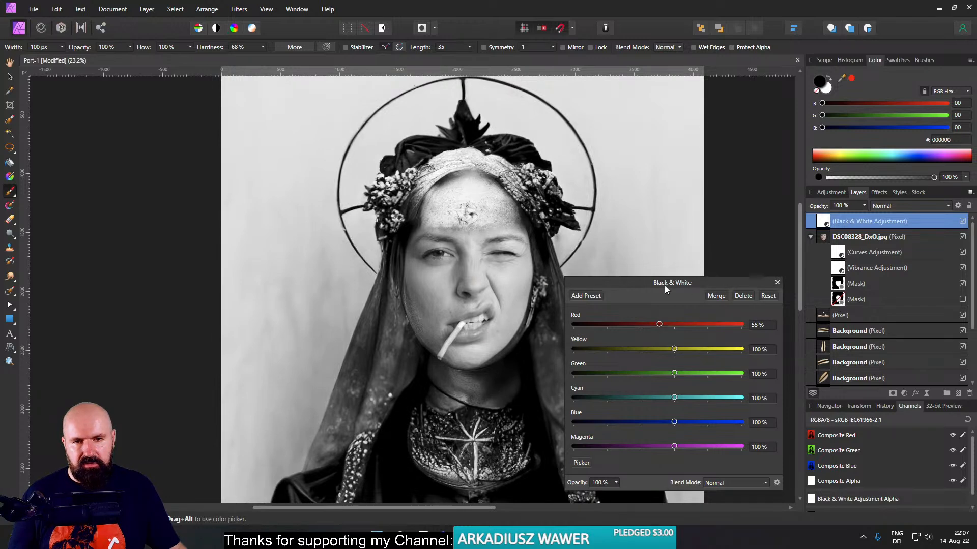
click(777, 282)
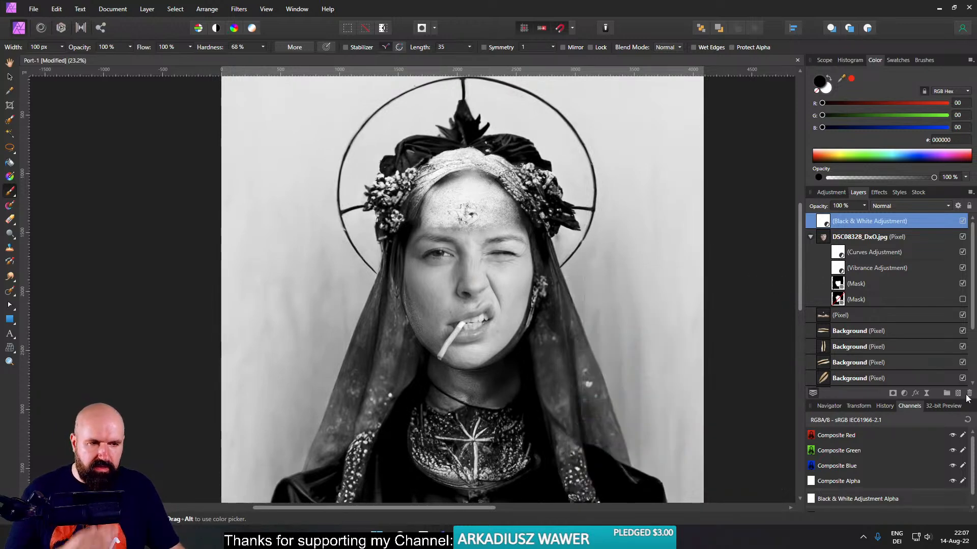
click(969, 394)
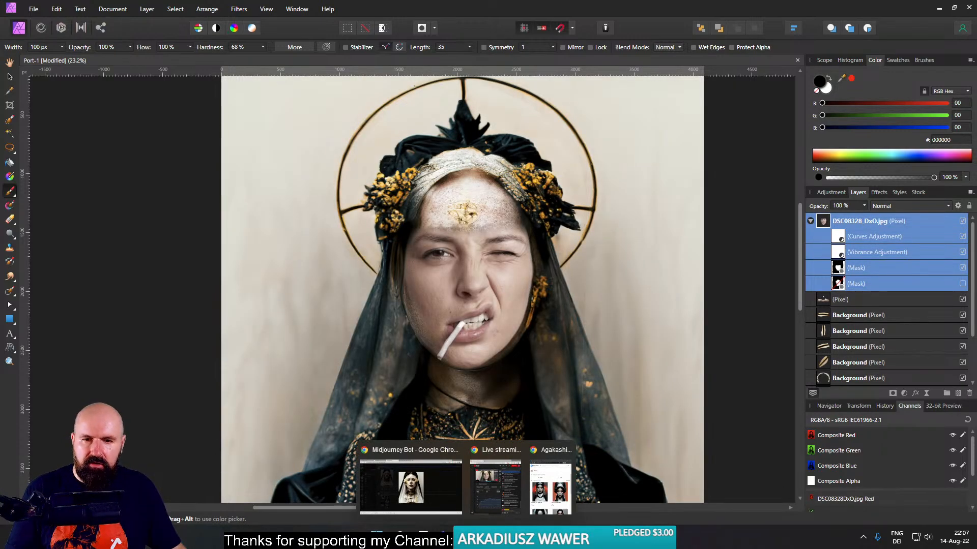
- Switch to Chrome, open unsplash.com in the new tab and search for "grunge"
click(421, 496)
click(500, 12)
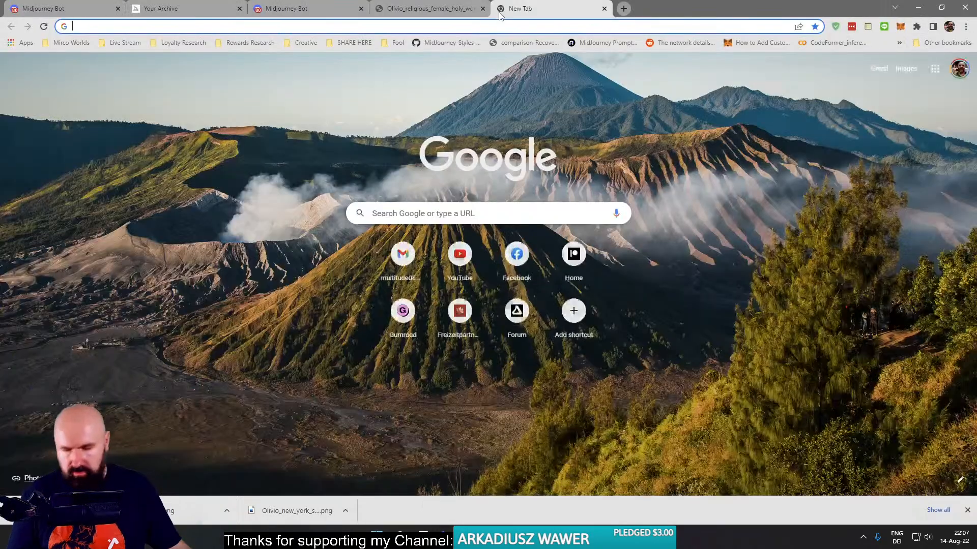
text(uns)
key(Return)
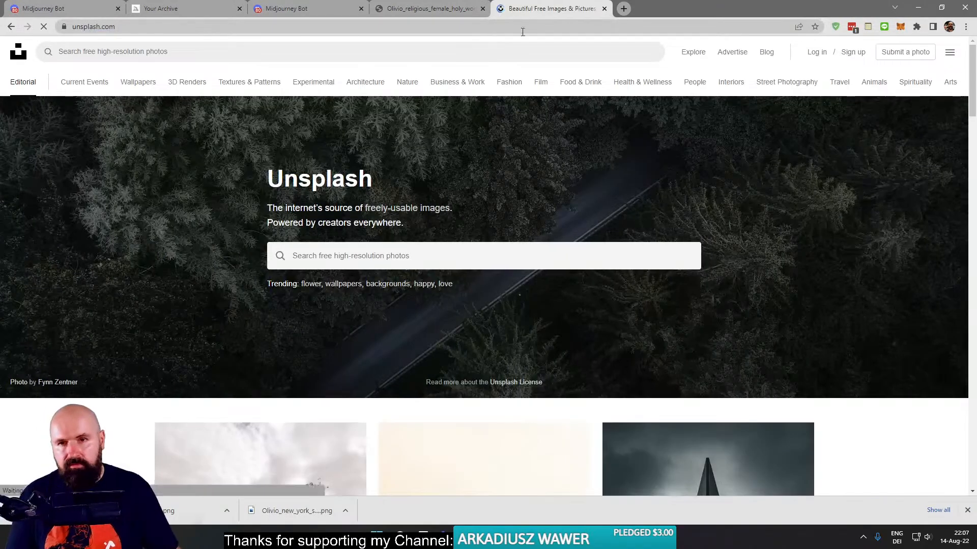
click(237, 55)
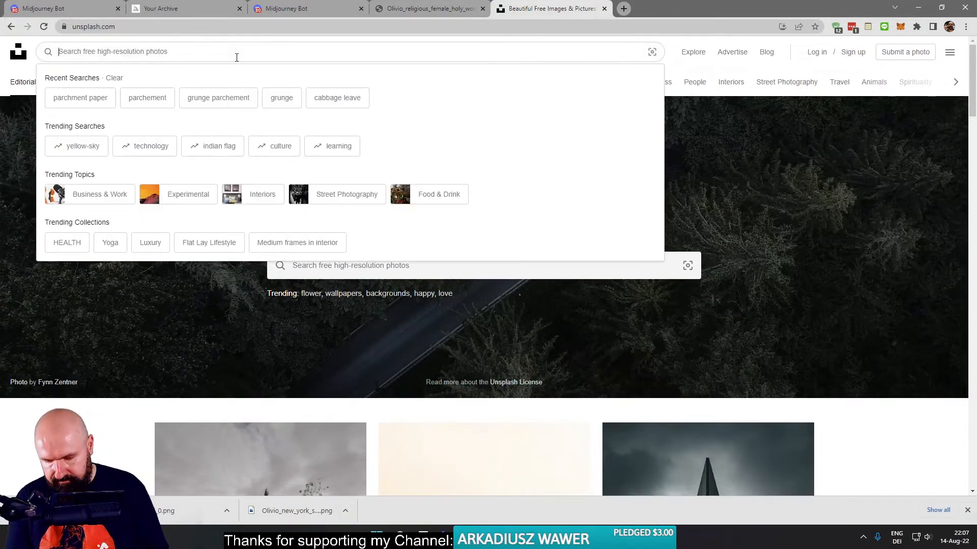
text(grunge)
key(Return)
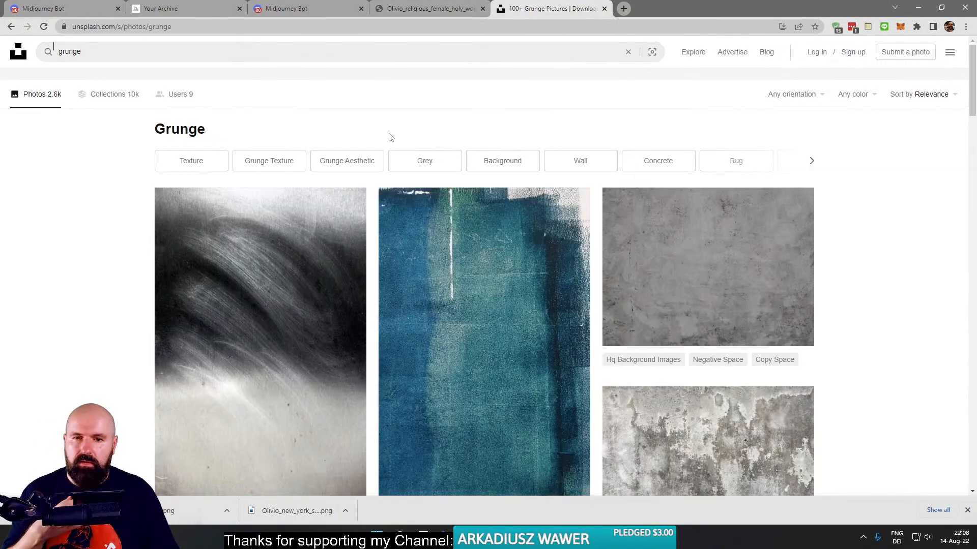
- Open the blue-green brushed texture photo, enlarge it and copy the image
click(493, 336)
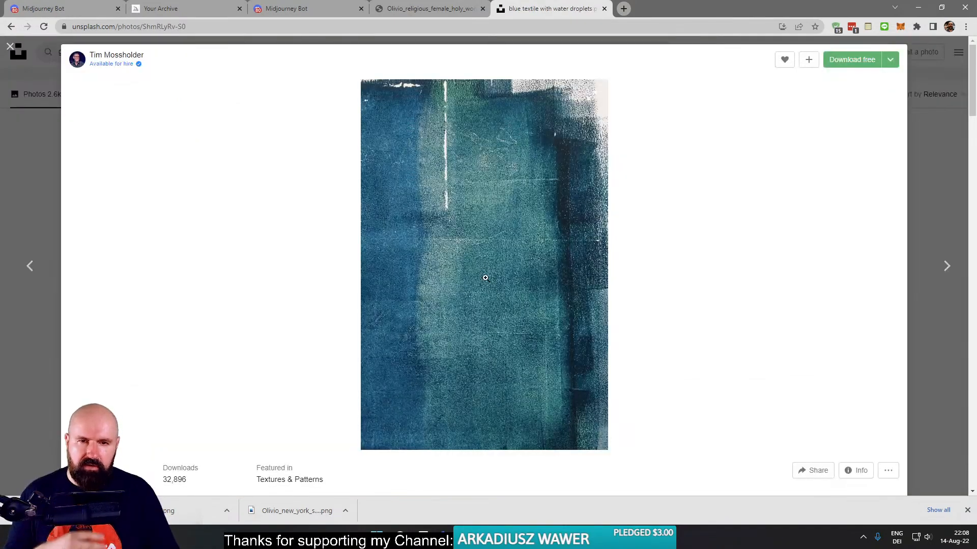
click(485, 278)
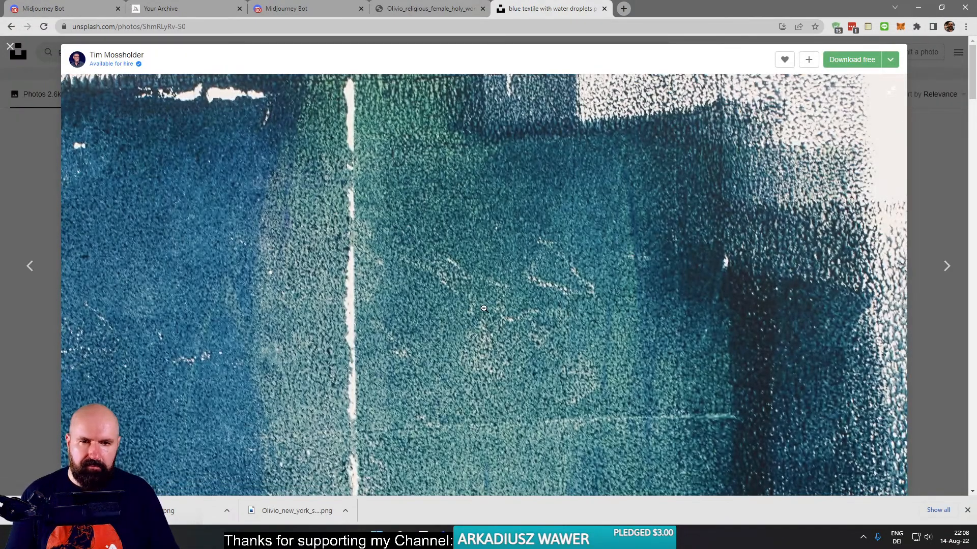
right_click(484, 308)
click(509, 342)
- Switch back to Affinity Photo, paste the texture as an image layer above the face layer and activate the Move Tool
click(594, 499)
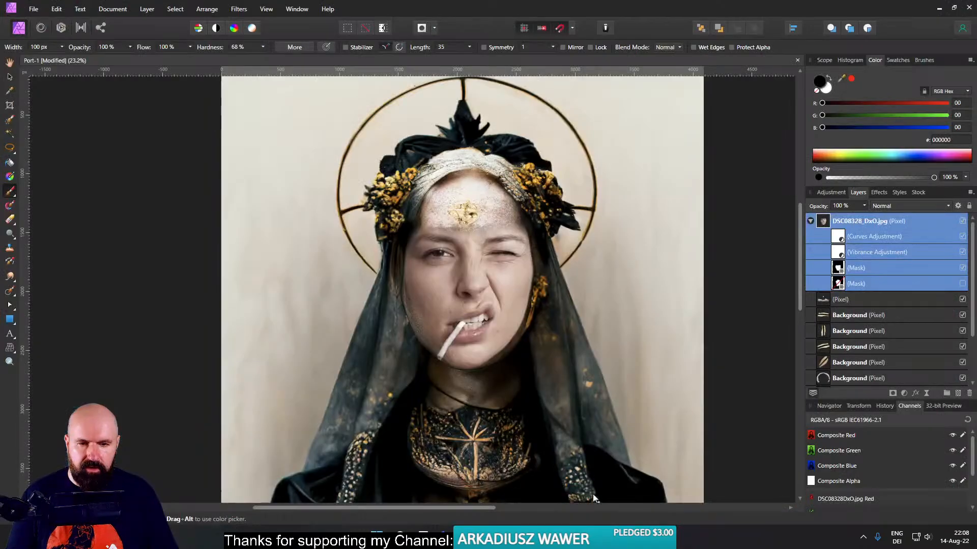
key(ctrl+v)
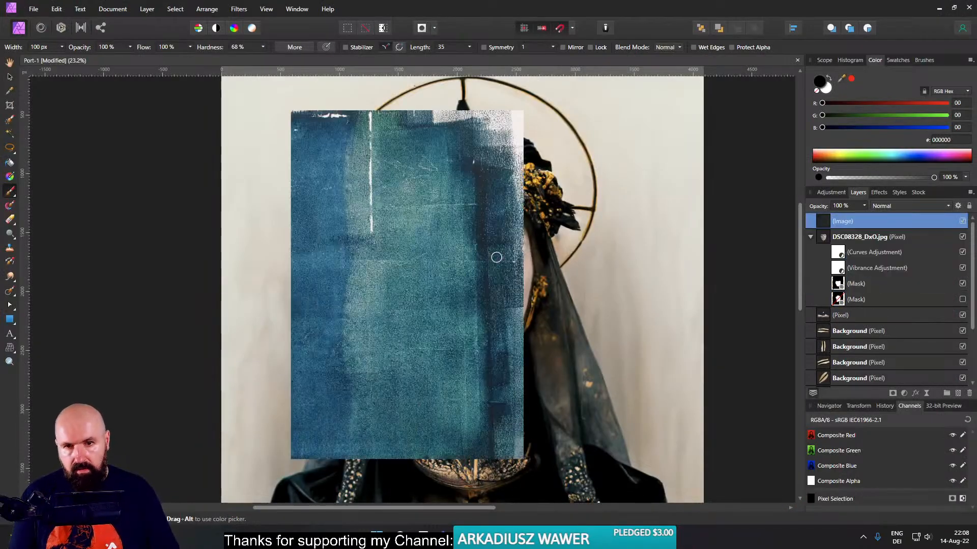
key(v)
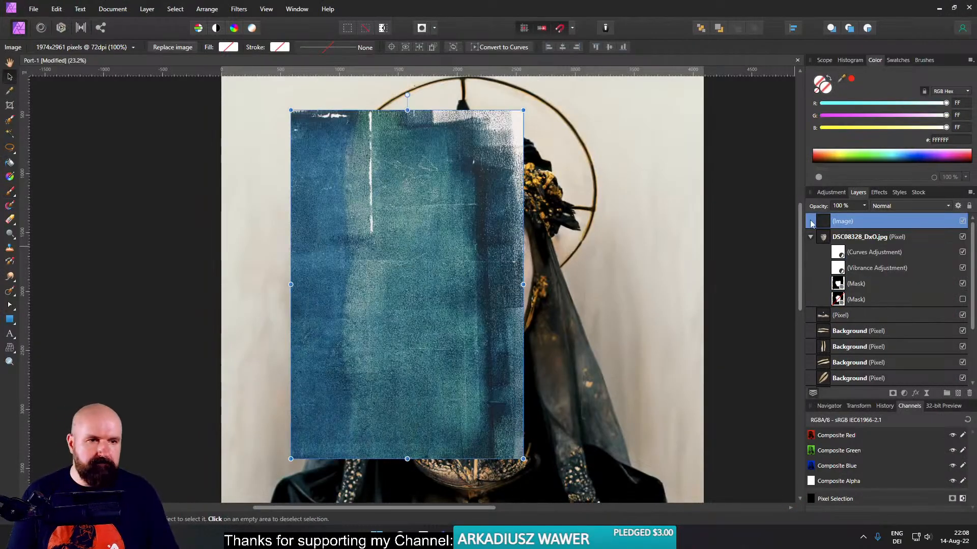
- Add an HSL adjustment, nest it in the pasted texture layer and set Saturation Shift to -100%
click(895, 394)
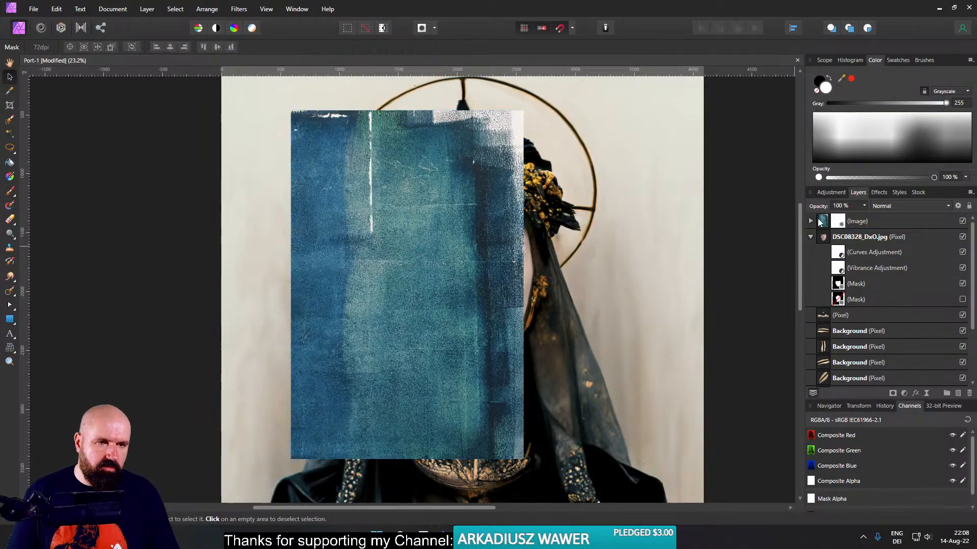
key(ctrl+z)
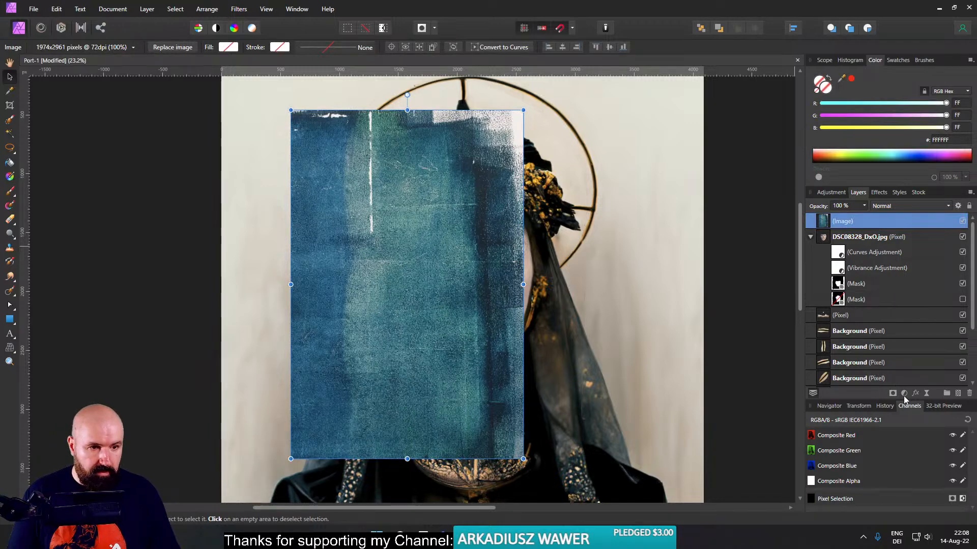
click(904, 395)
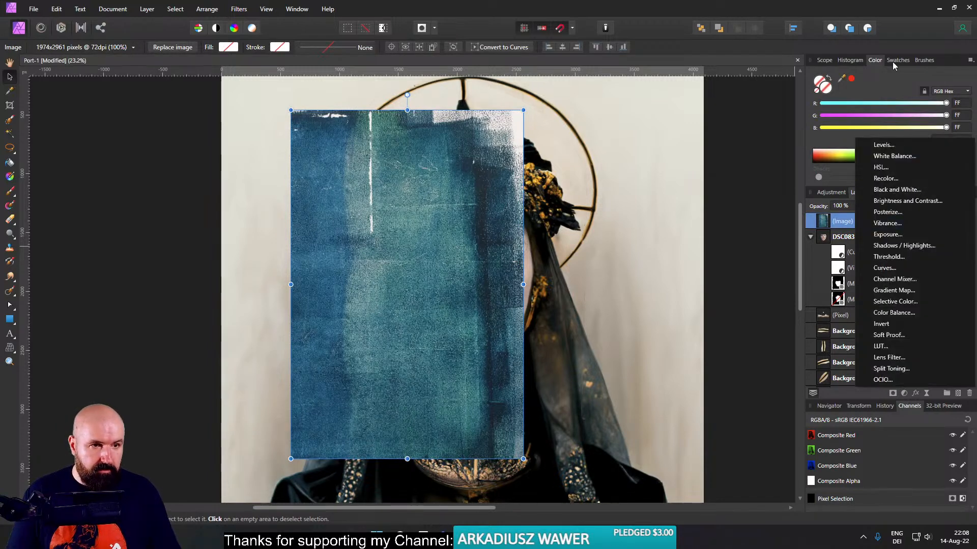
click(883, 167)
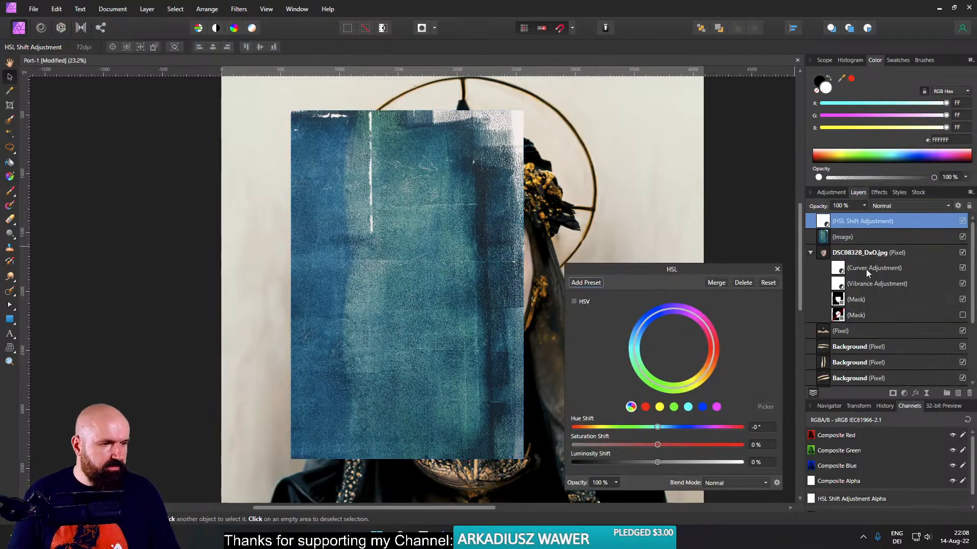
drag(827, 240, 827, 239)
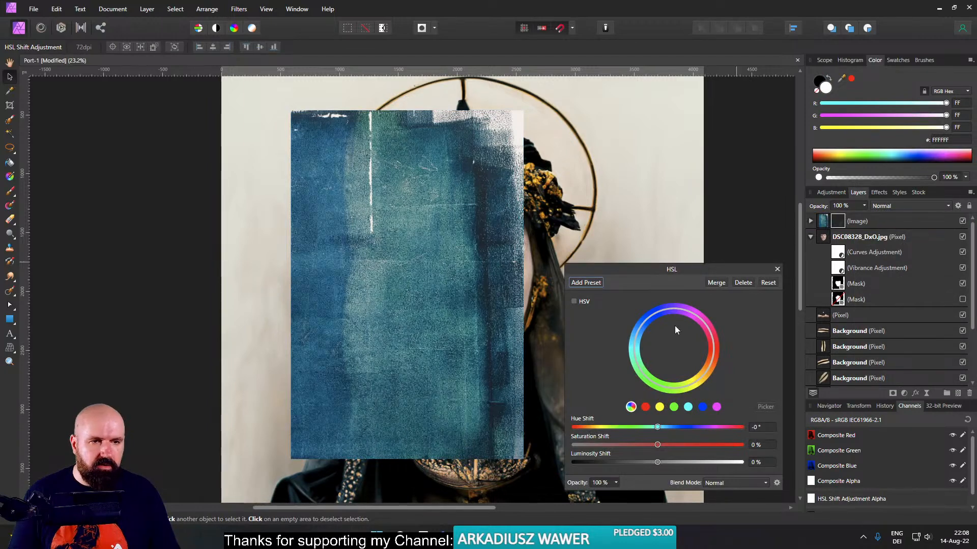
drag(657, 445, 574, 445)
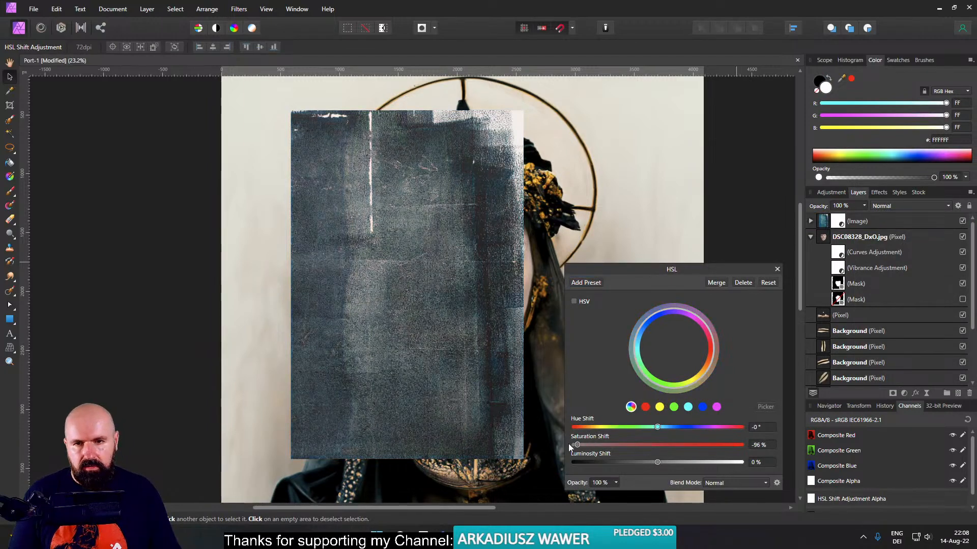
- Rasterize the desaturated texture layer and nest a Levels adjustment inside it
click(776, 270)
right_click(828, 228)
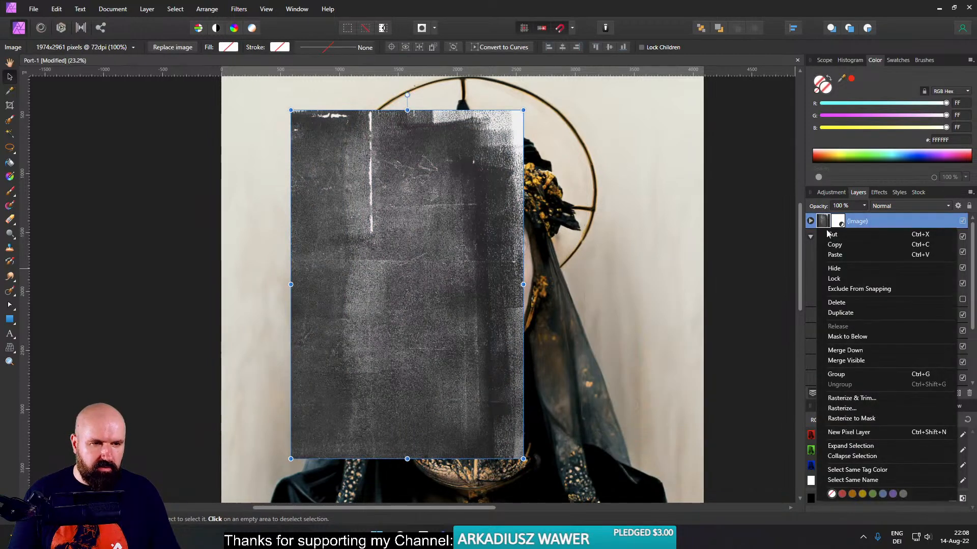
click(839, 408)
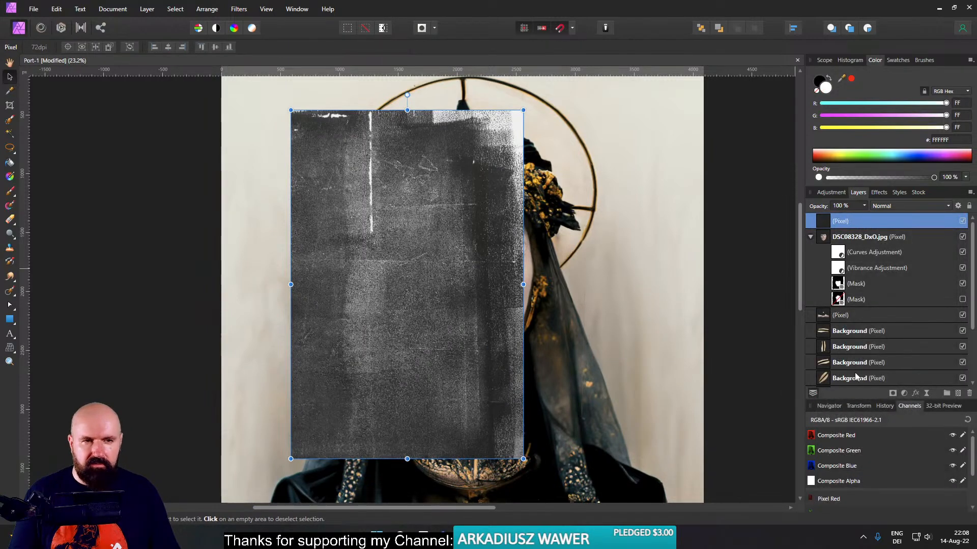
click(904, 393)
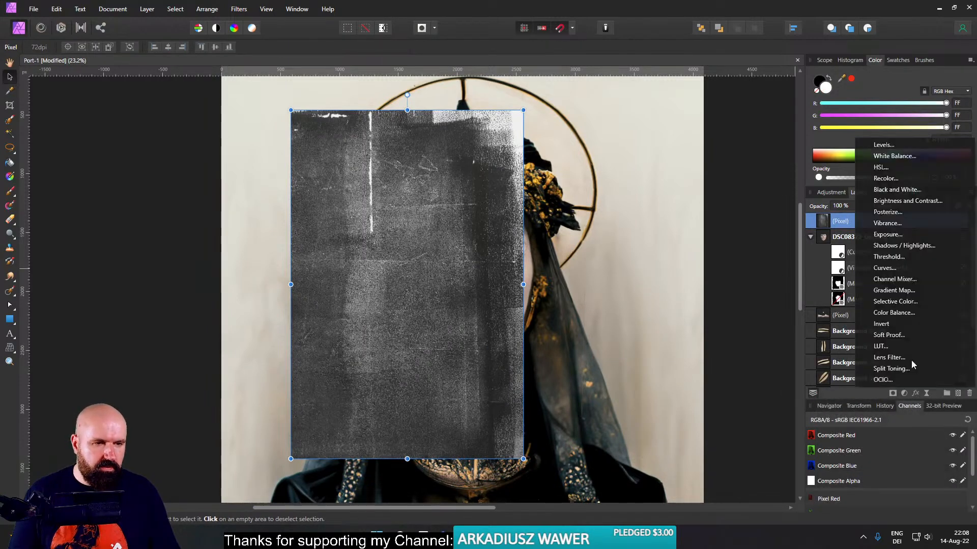
click(884, 149)
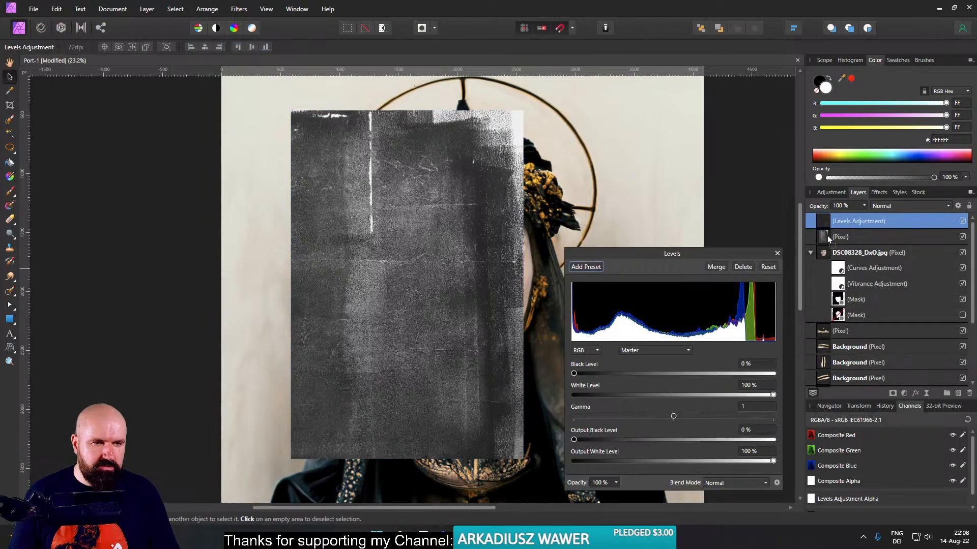
drag(828, 242, 825, 239)
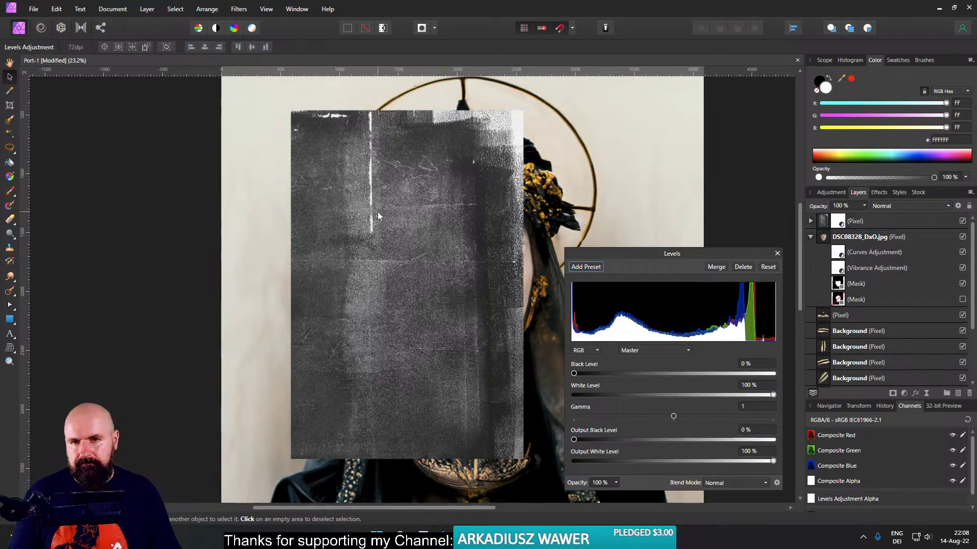
- Move the texture over the face and set its layer's blend mode to Multiply
drag(378, 216, 452, 208)
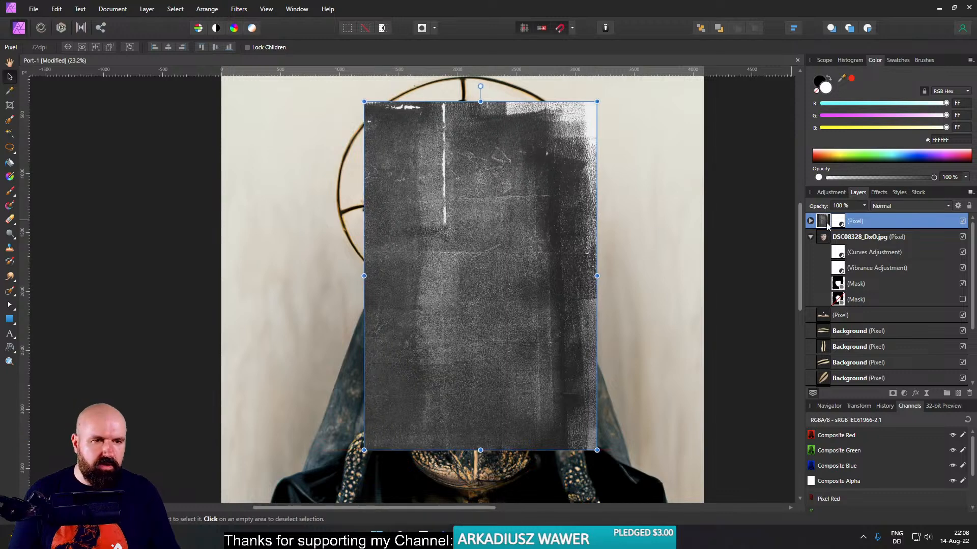
click(810, 221)
click(895, 206)
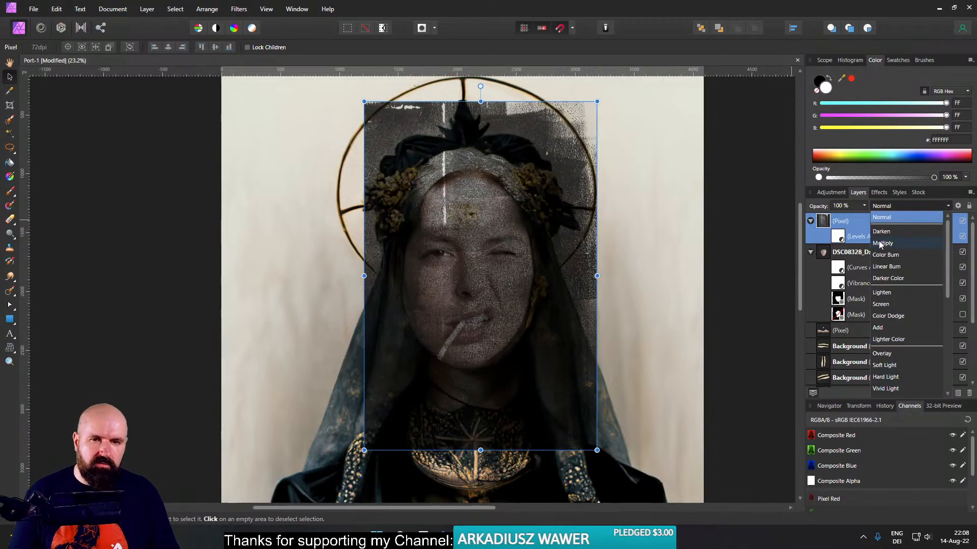
click(880, 245)
- Set the texture's Levels adjustment to a White Level of 66% and a Gamma of 0.556, keeping Black Level at 0%
double_click(837, 236)
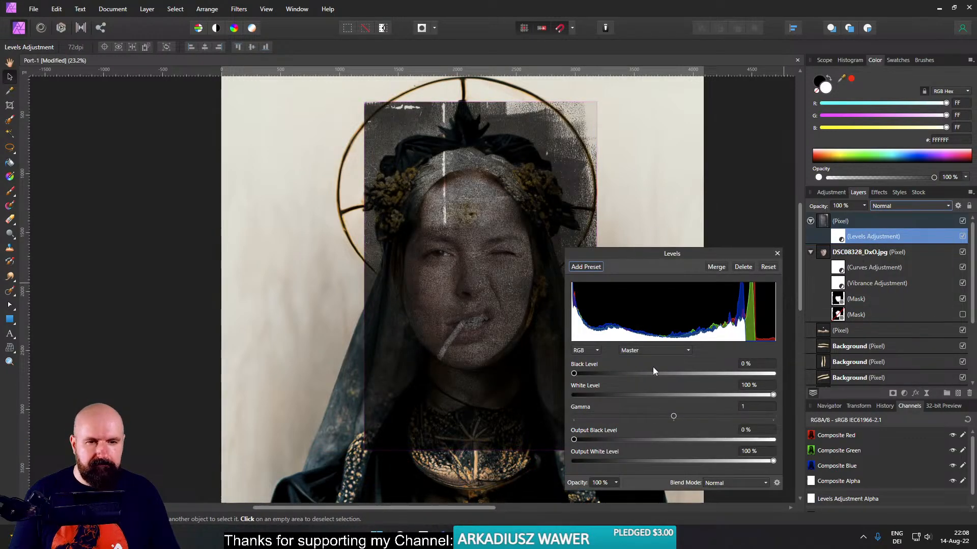
drag(631, 374, 539, 373)
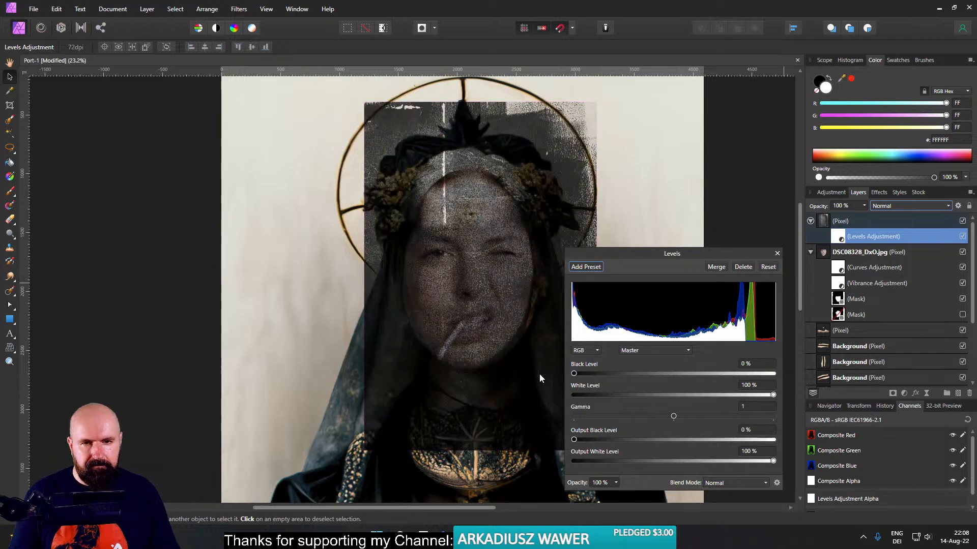
click(731, 395)
drag(676, 414, 637, 414)
drag(726, 395, 712, 395)
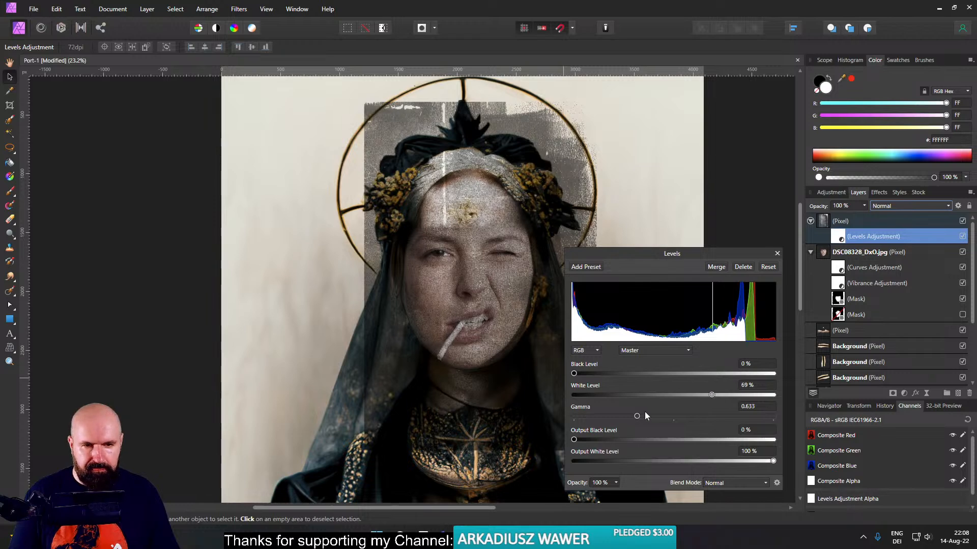
drag(646, 414, 630, 413)
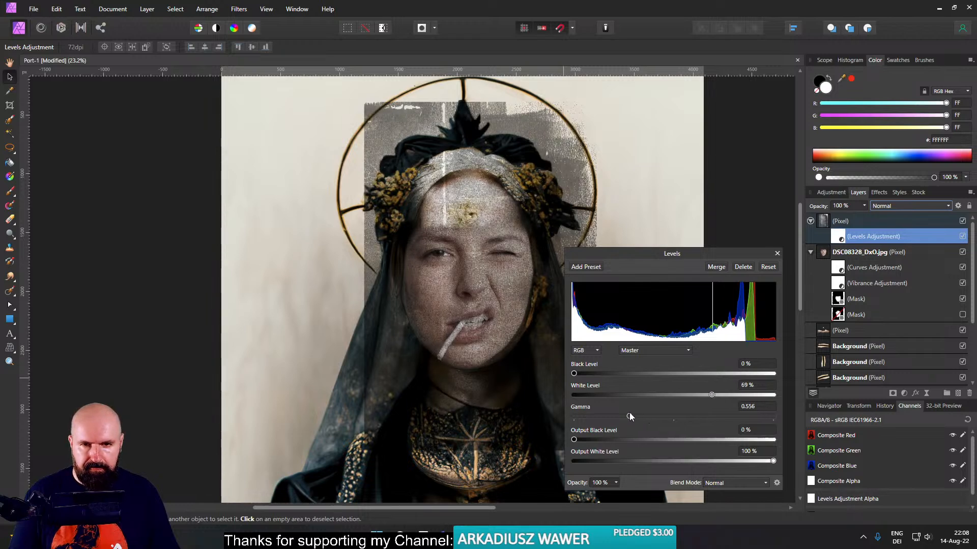
drag(712, 393, 705, 392)
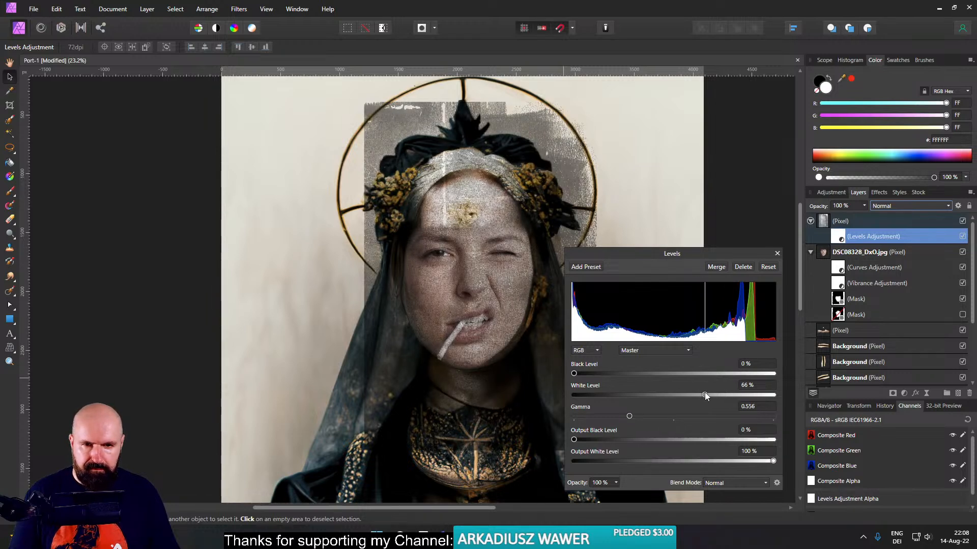
click(777, 253)
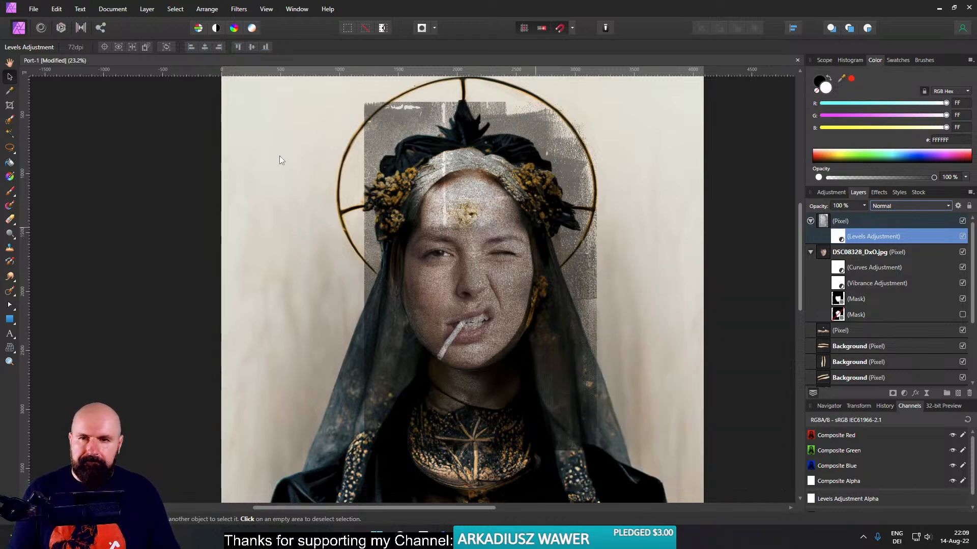
- Shift the texture slightly up and left, then mask out its areas around the face with a 590.2 px Erase Brush
drag(490, 291, 474, 272)
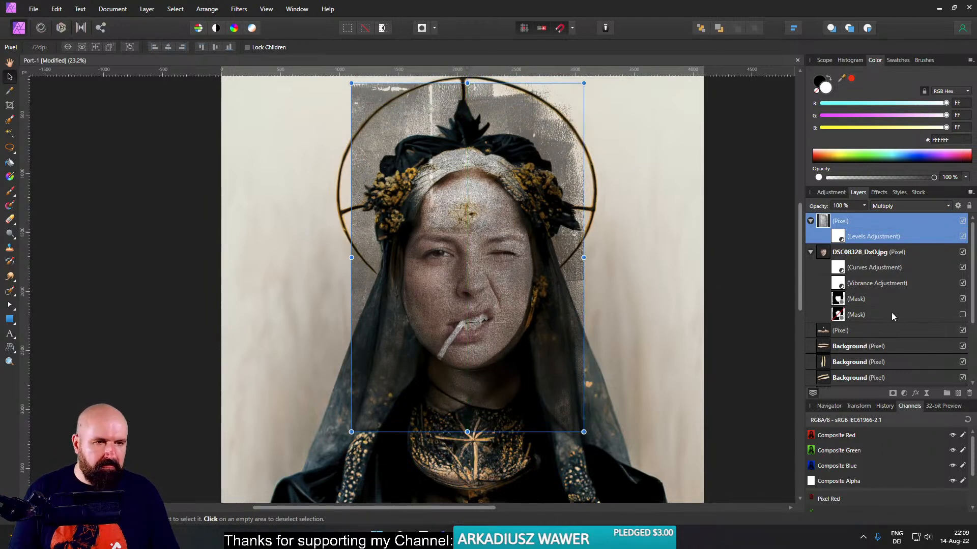
click(892, 394)
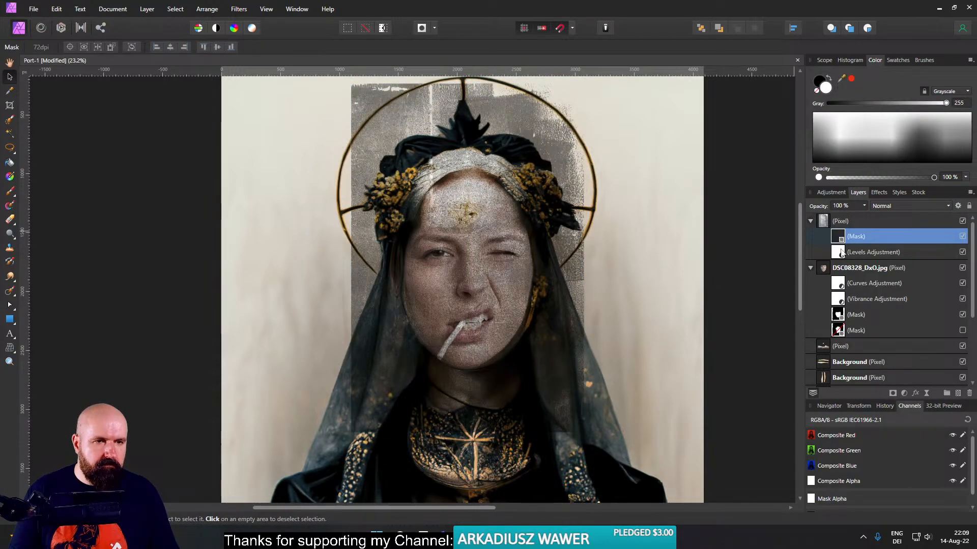
click(11, 219)
drag(305, 202, 339, 201)
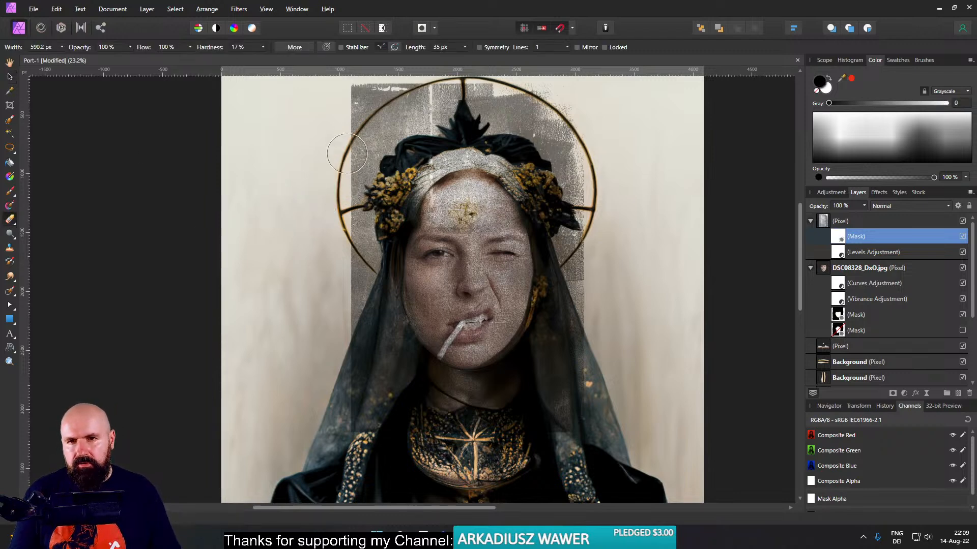
mouse_move(347, 153)
mouse_down()
mouse_move(440, 105)
mouse_move(393, 100)
mouse_move(504, 89)
mouse_move(464, 124)
mouse_move(478, 111)
mouse_move(393, 120)
mouse_move(335, 158)
mouse_move(387, 179)
mouse_move(396, 132)
mouse_move(340, 267)
mouse_move(346, 258)
mouse_move(358, 320)
mouse_move(386, 191)
mouse_move(362, 285)
mouse_move(379, 356)
mouse_move(407, 387)
mouse_move(390, 348)
mouse_move(351, 372)
mouse_move(372, 423)
mouse_move(462, 455)
mouse_move(402, 415)
mouse_move(400, 374)
mouse_move(501, 411)
mouse_move(598, 298)
mouse_move(490, 399)
mouse_move(581, 313)
mouse_move(564, 310)
mouse_move(551, 99)
mouse_move(581, 70)
mouse_move(552, 172)
mouse_move(485, 97)
mouse_move(511, 110)
mouse_move(425, 116)
mouse_move(520, 110)
mouse_move(581, 125)
mouse_move(593, 179)
mouse_move(566, 191)
mouse_move(575, 288)
mouse_move(558, 340)
mouse_up()
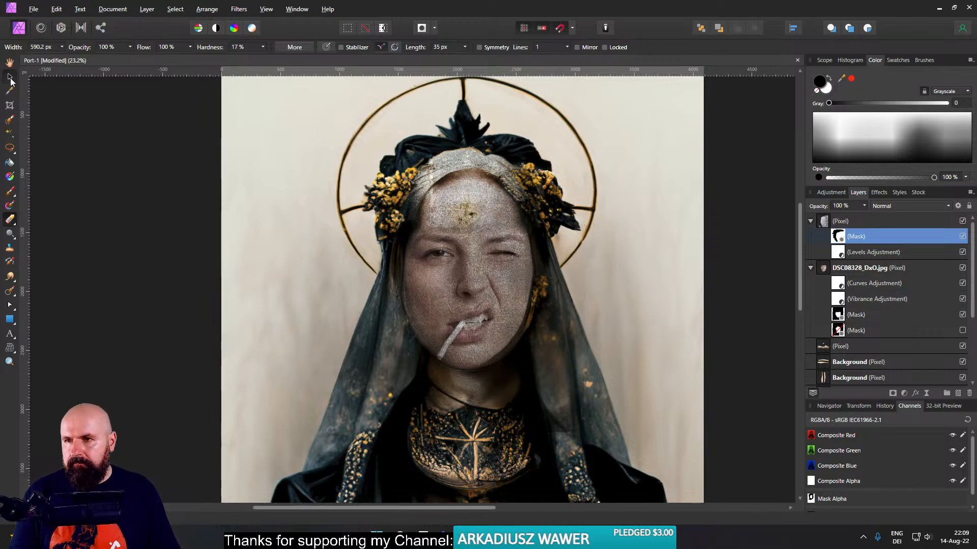
- Nest a Brightness / Contrast adjustment in the texture layer with Brightness at 16% and Contrast at 67%
click(10, 76)
scroll(414, 235, up, 2)
drag(490, 260, 430, 253)
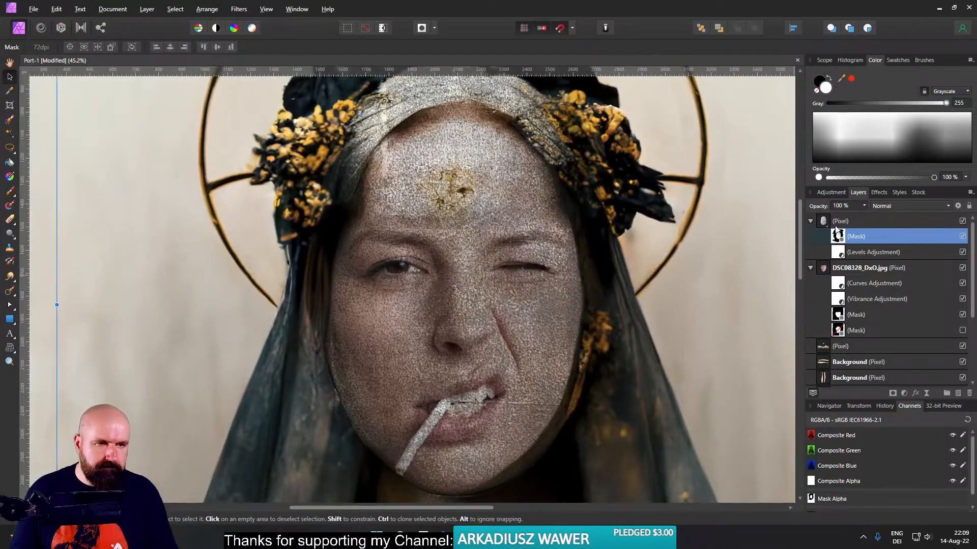
click(904, 394)
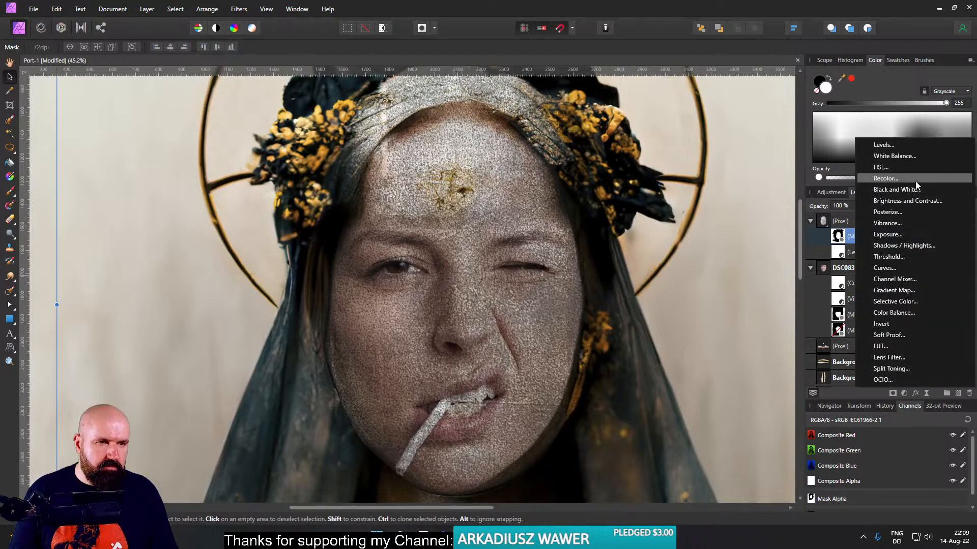
click(917, 202)
drag(827, 239, 826, 237)
click(695, 449)
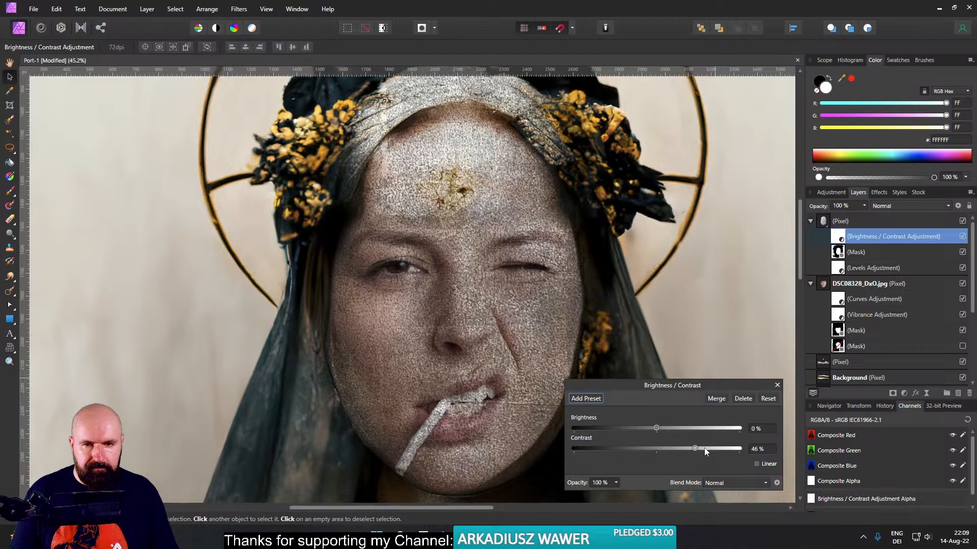
drag(652, 427, 669, 426)
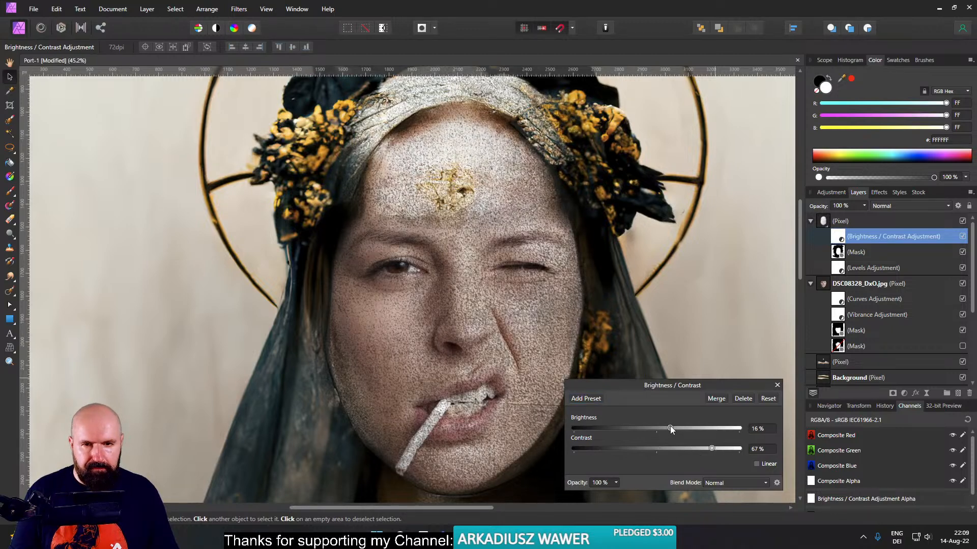
click(777, 385)
- Try Color Burn on the texture layer, lower its opacity to 54% and switch the blend mode to Linear Burn
click(857, 220)
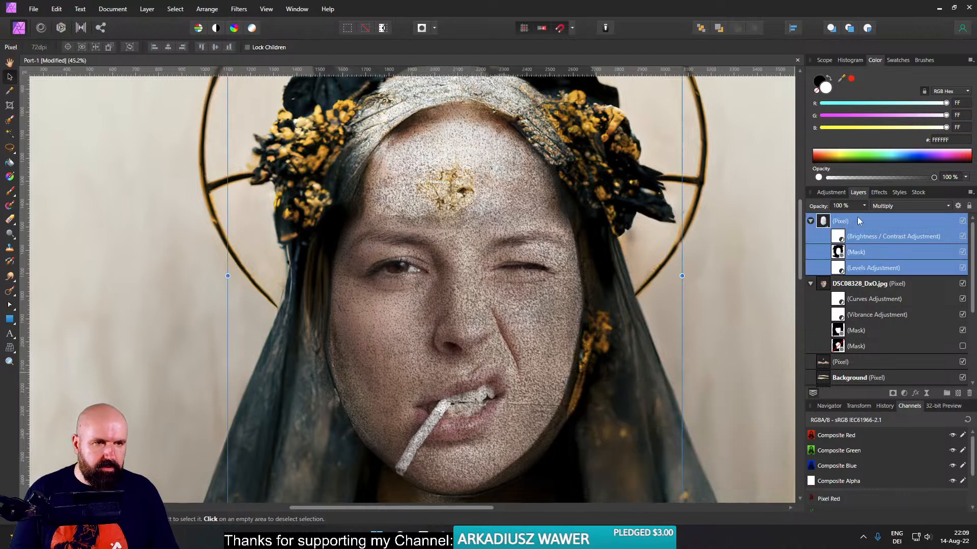
click(896, 206)
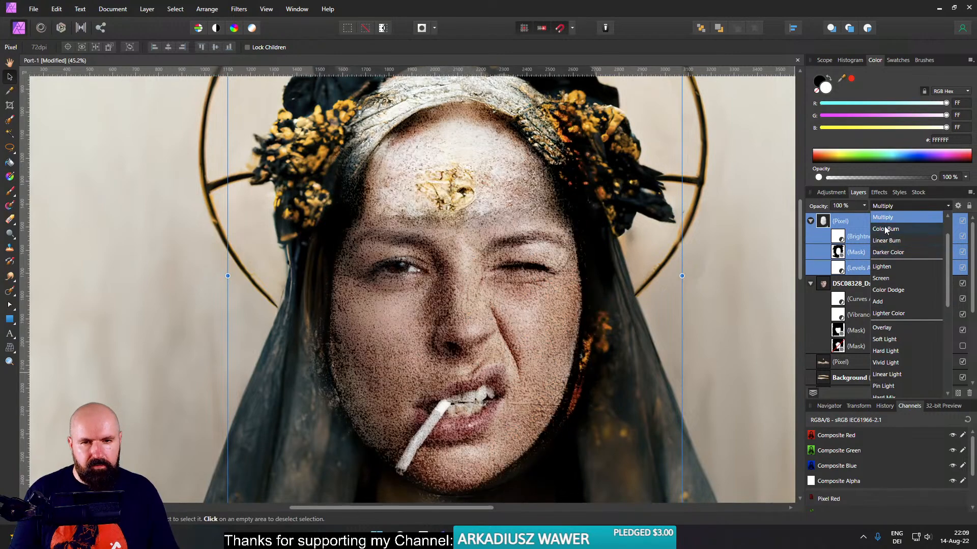
click(885, 229)
click(864, 208)
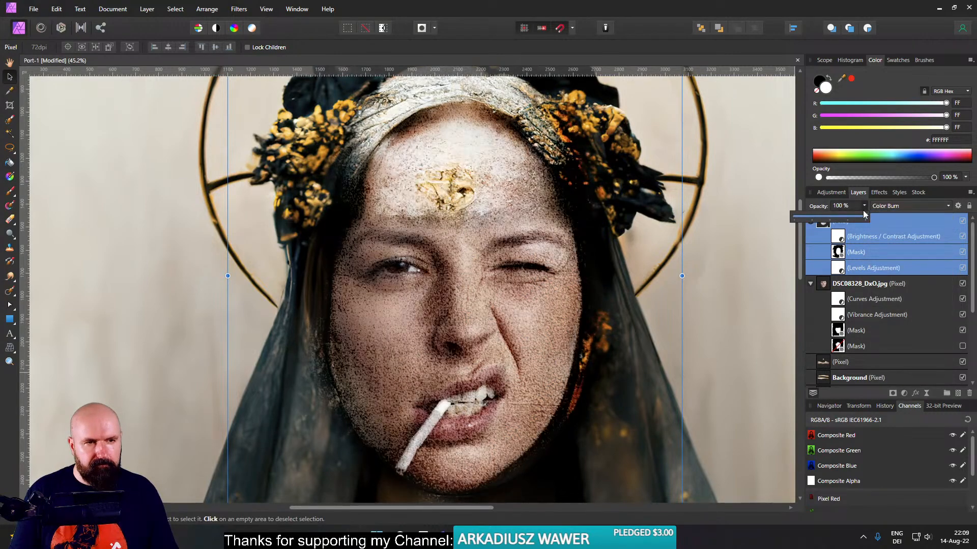
mouse_move(865, 218)
mouse_down()
mouse_move(808, 217)
mouse_move(833, 218)
mouse_up()
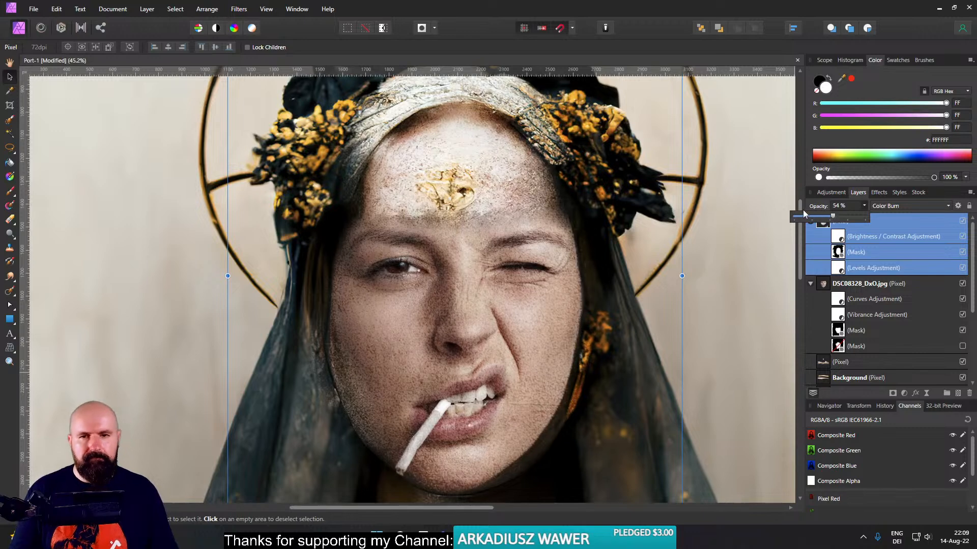
click(883, 214)
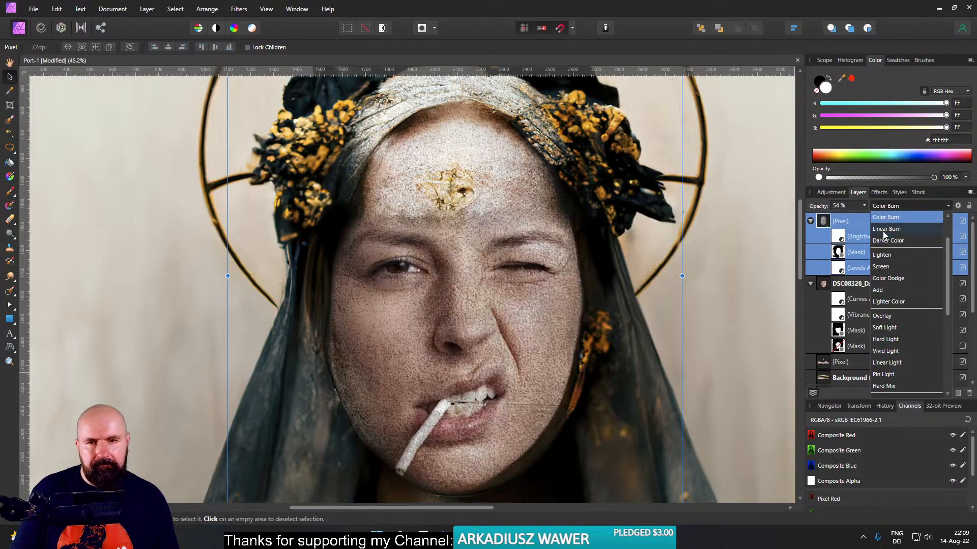
click(884, 229)
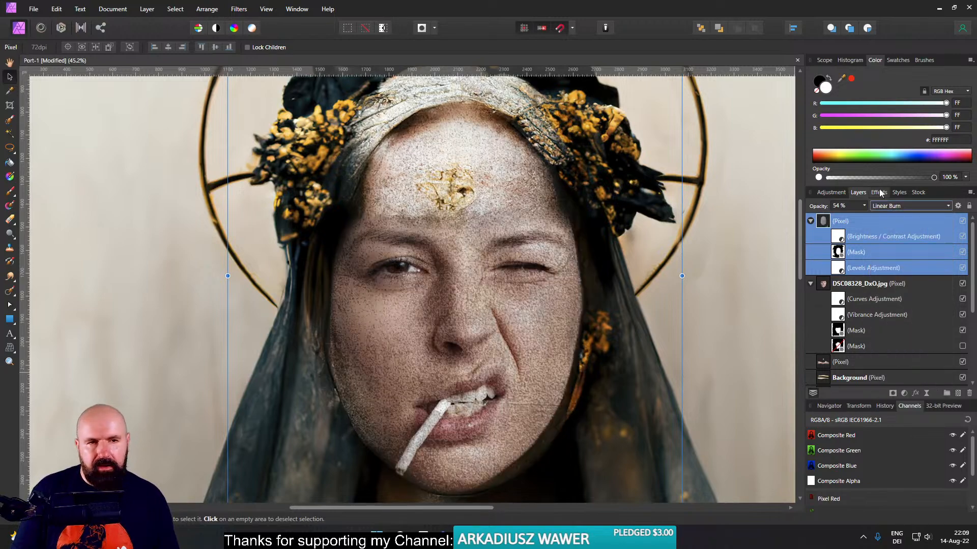
- Brighten the face layer's Curves adjustment by raising the highlight point and placing the shadow point at about X 0.186, Y 0.261
click(826, 290)
click(903, 394)
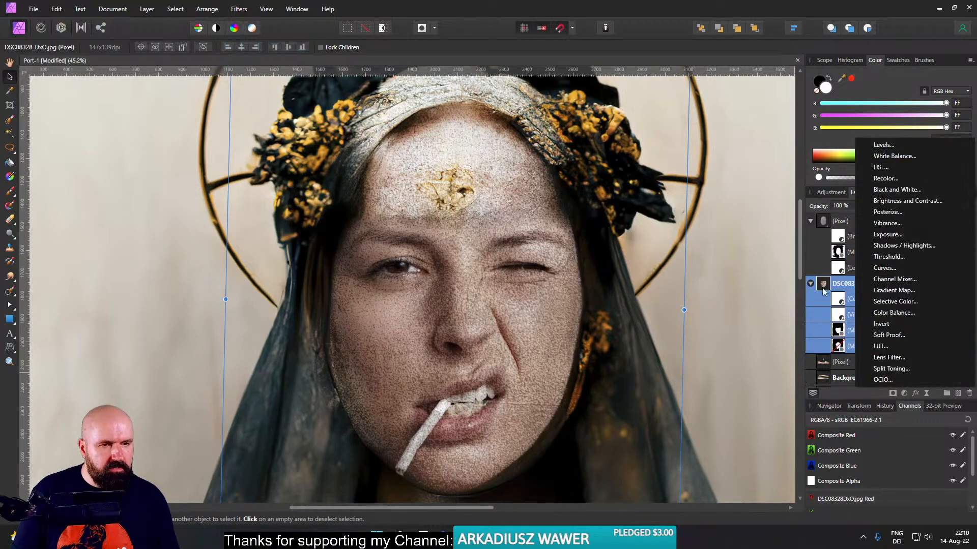
click(839, 305)
double_click(839, 301)
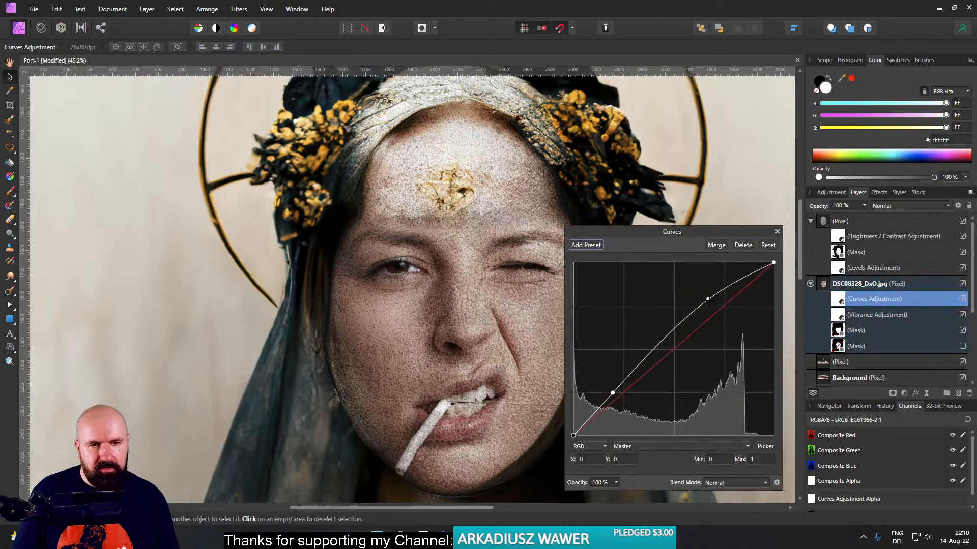
drag(708, 300, 712, 290)
drag(613, 393, 609, 389)
drag(610, 391, 611, 390)
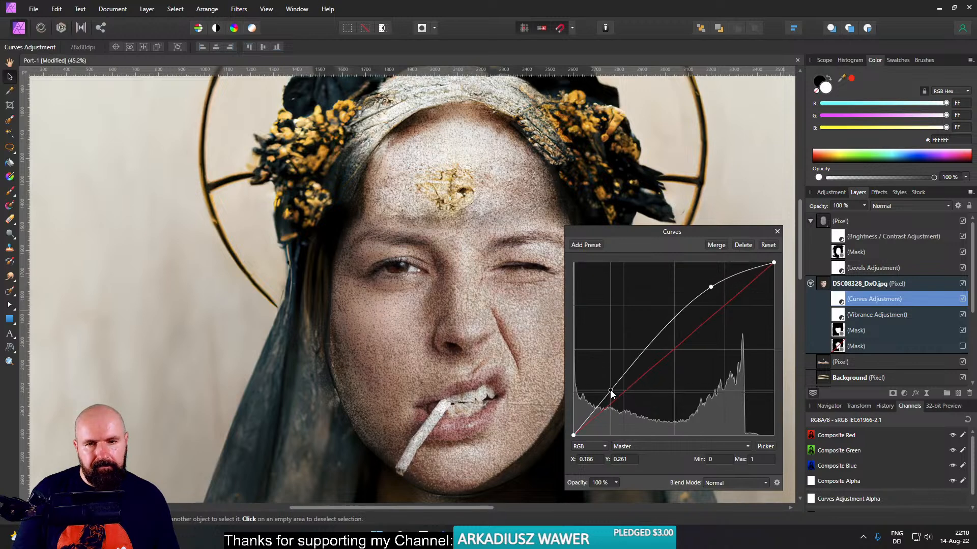
click(777, 231)
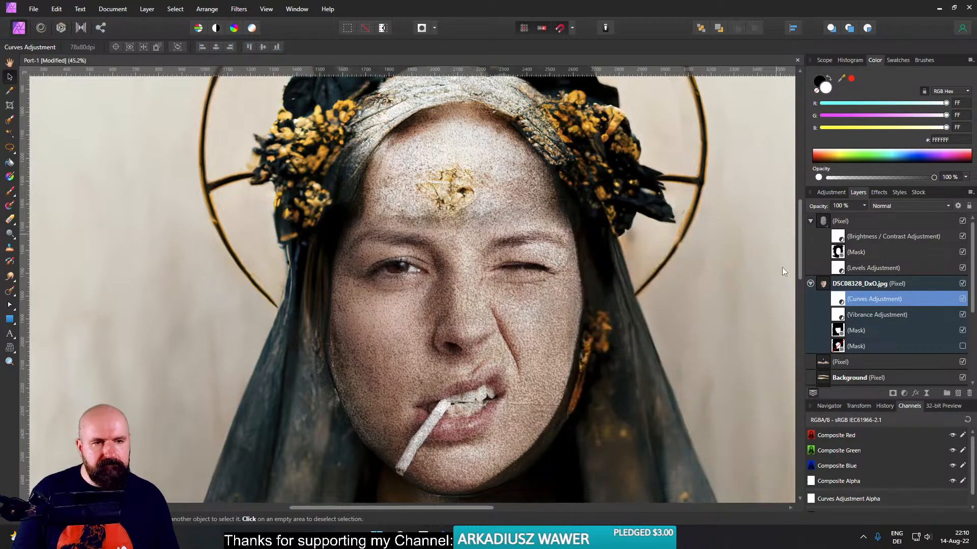
- Set the face layer's Vibrance adjustment to -32% Vibrance and -41% Saturation, then select the face layer
double_click(838, 314)
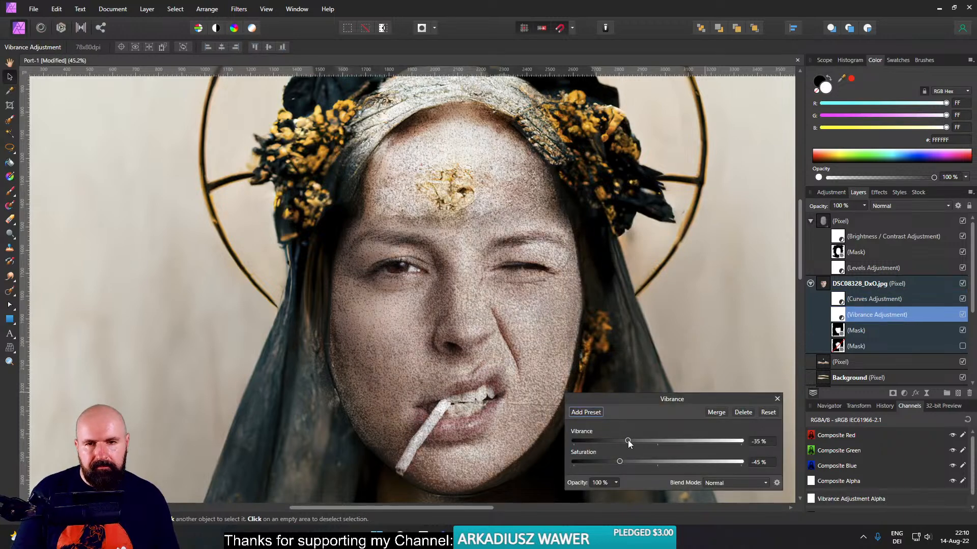
drag(629, 441, 625, 462)
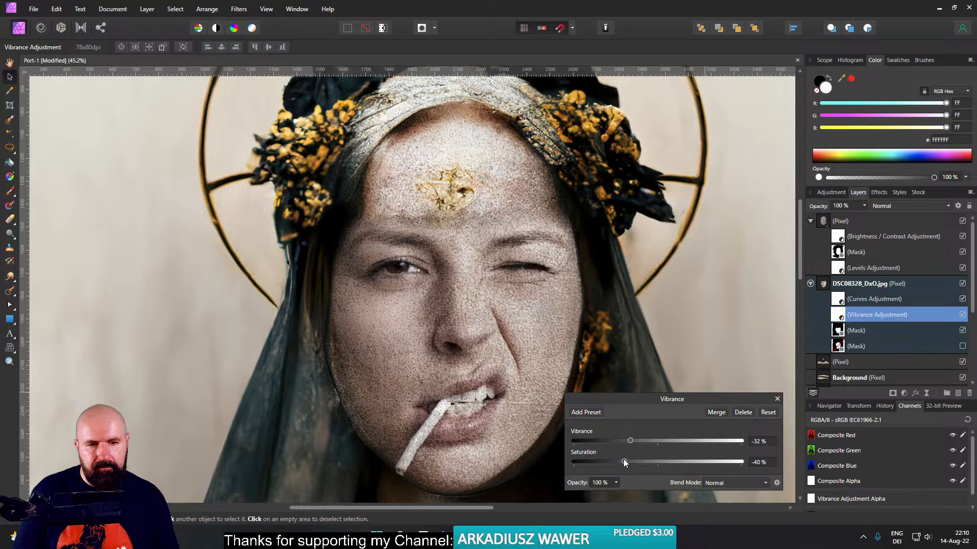
click(776, 400)
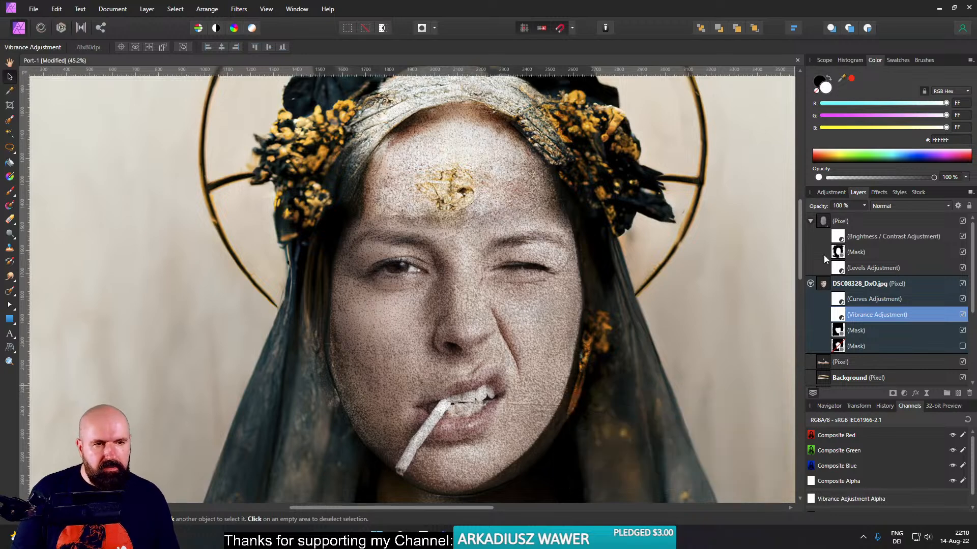
click(826, 286)
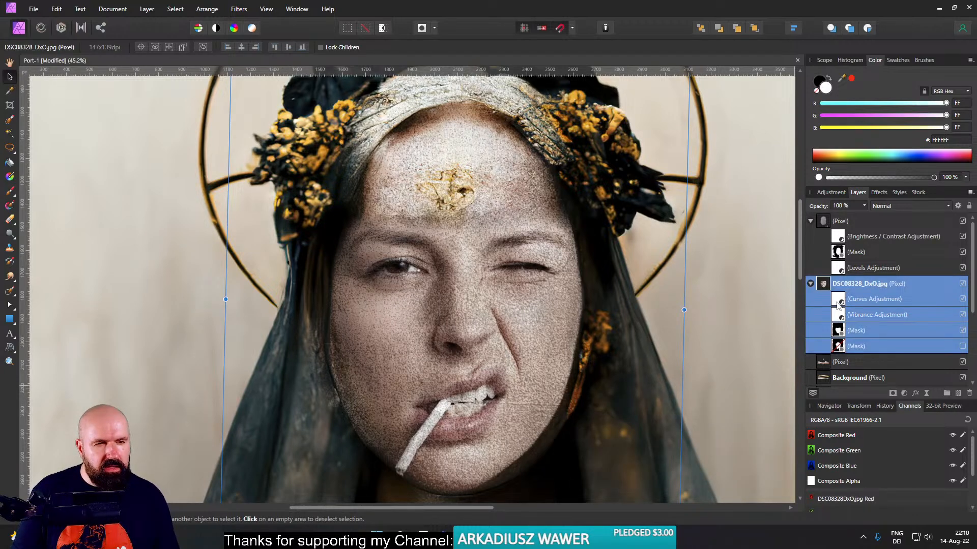
- Add a second Curves adjustment above the face layer and pull its midtones down to X 0.557, Y 0.281
click(839, 304)
click(905, 395)
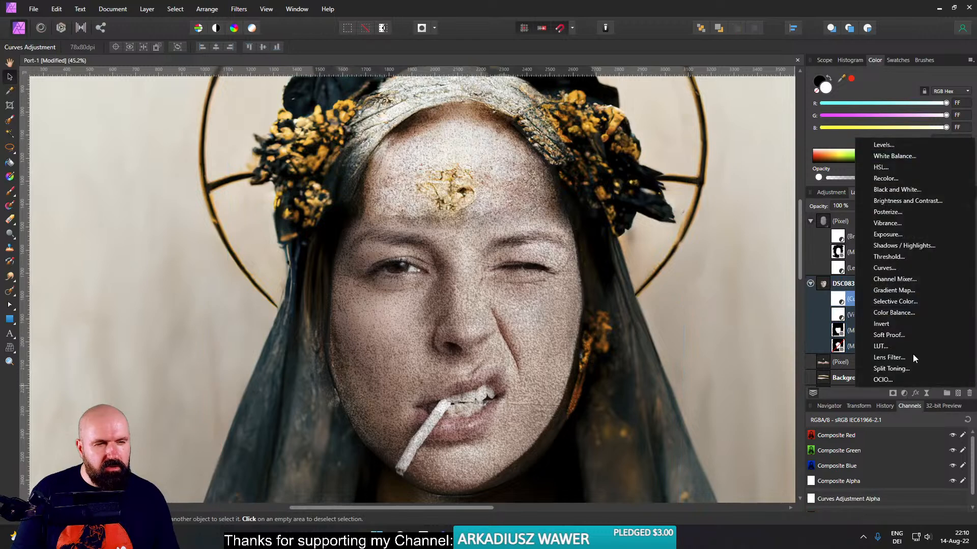
click(891, 267)
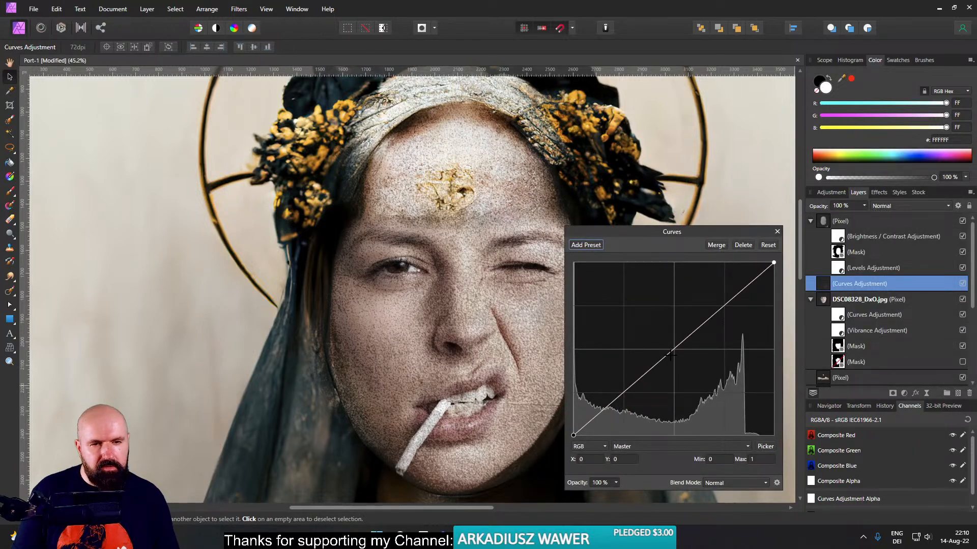
drag(670, 355, 685, 391)
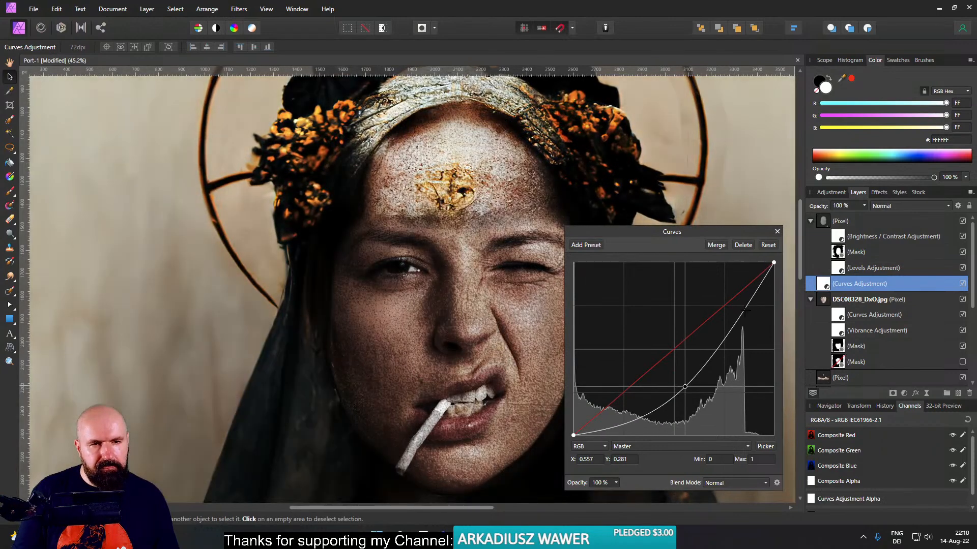
click(777, 231)
- Invert the new darkening Curves adjustment's mask and nest the adjustment inside the DSC08328_DxO.jpg face layer
click(147, 10)
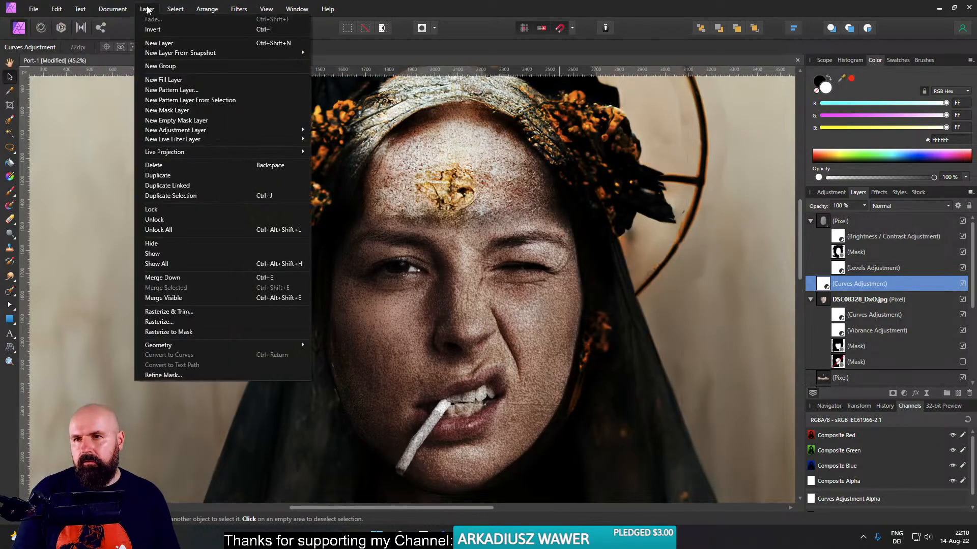
click(152, 29)
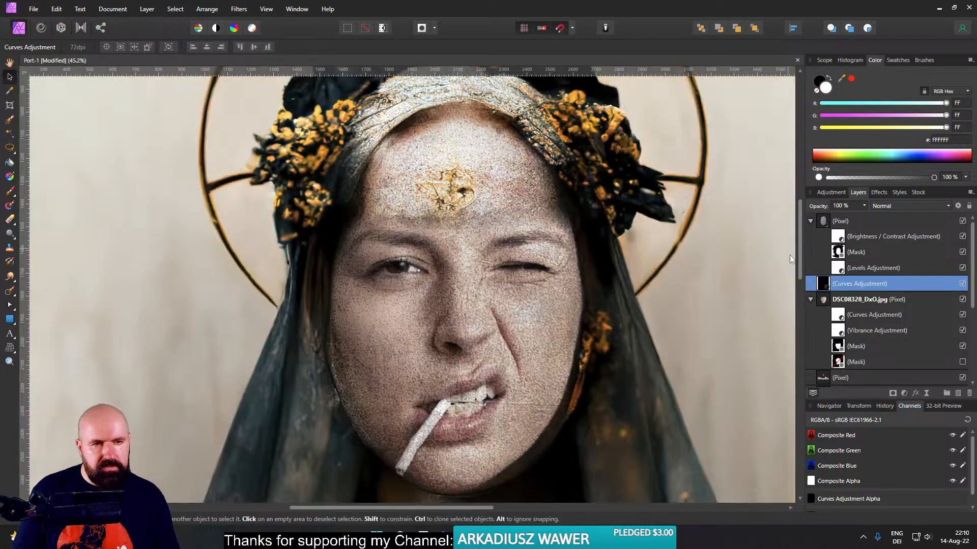
drag(830, 302, 833, 303)
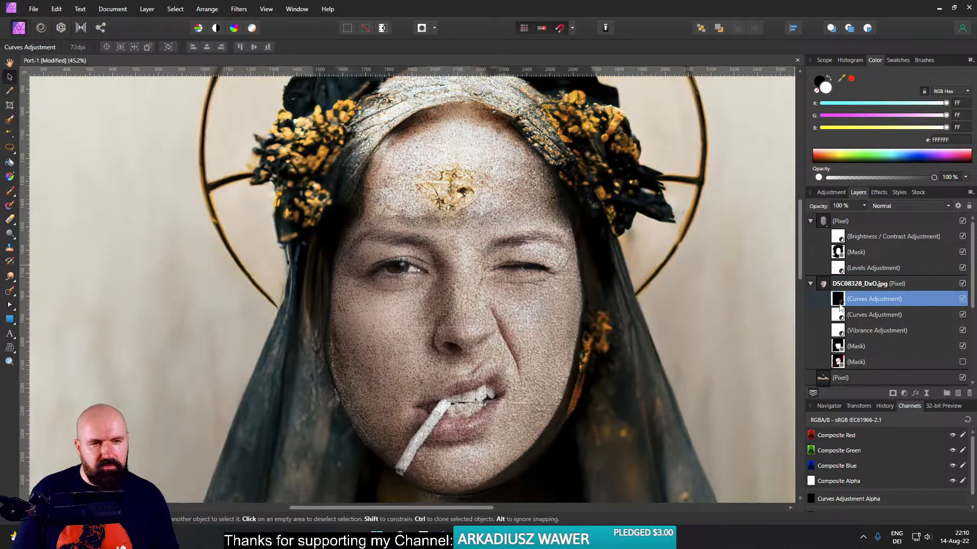
- Paint white on the Curves mask with a 330.7 px, 15% hardness brush to darken the face's right edge from cheek to jaw
key(b)
key(x)
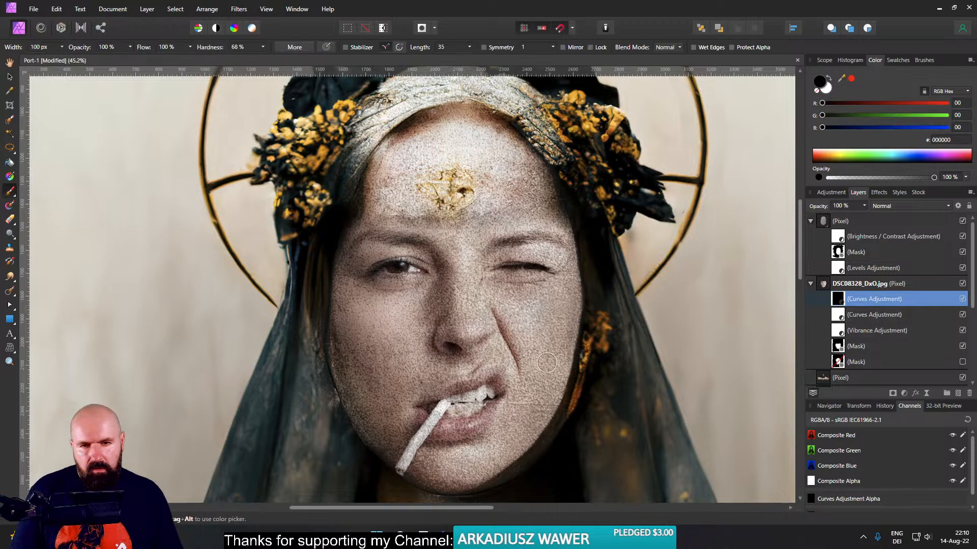
click(828, 90)
mouse_move(567, 360)
mouse_down()
mouse_move(593, 381)
mouse_move(588, 241)
mouse_move(595, 321)
mouse_move(545, 504)
mouse_move(608, 338)
mouse_move(616, 264)
mouse_move(562, 440)
mouse_move(542, 472)
mouse_up()
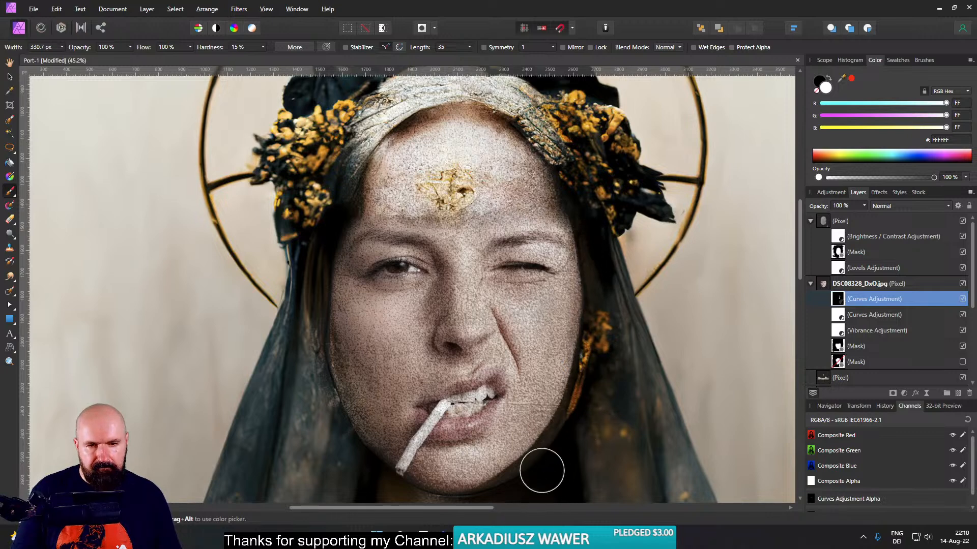
drag(630, 243, 525, 485)
mouse_move(567, 400)
mouse_down()
mouse_move(489, 497)
mouse_move(475, 475)
mouse_move(602, 340)
mouse_up()
key(ctrl+z)
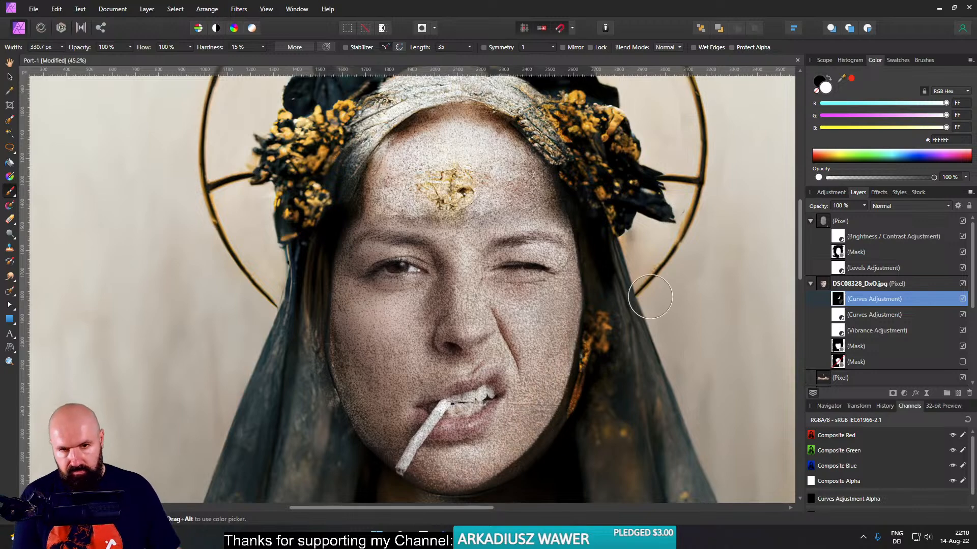
drag(594, 419, 583, 348)
- Extend the darkening around the jaw and both sides of the face with a 1089.7 px, 0% hardness white brush
scroll(582, 349, down, 3)
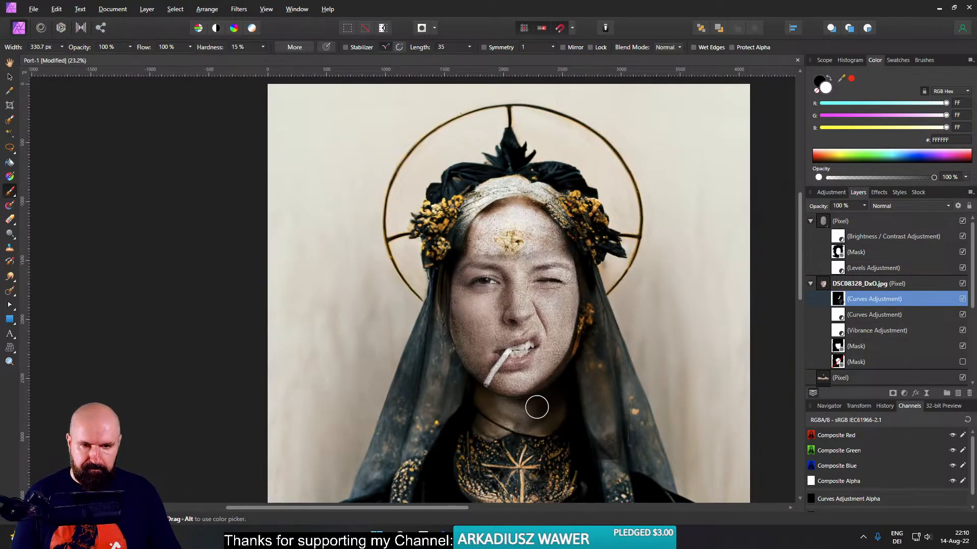
drag(598, 310, 608, 297)
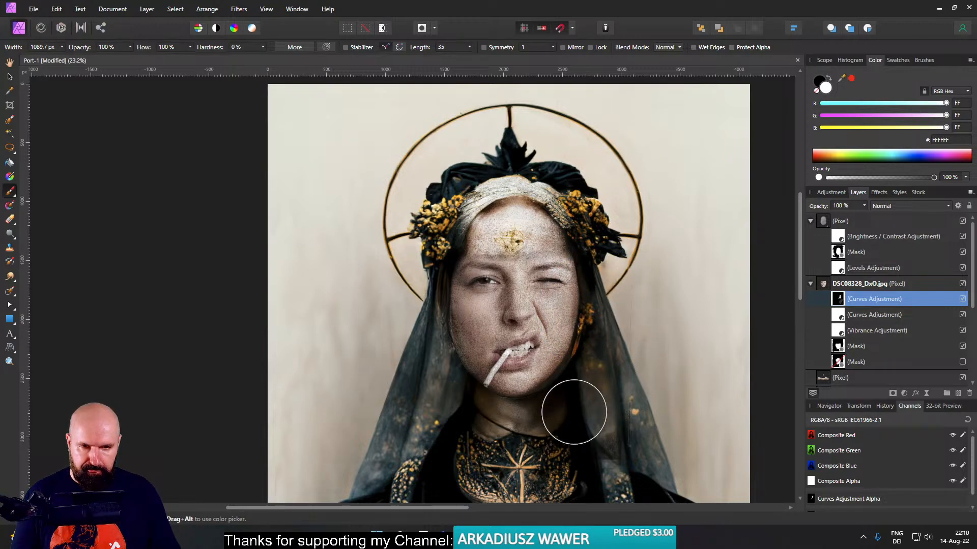
mouse_move(488, 427)
mouse_down()
mouse_move(438, 377)
mouse_move(413, 277)
mouse_up()
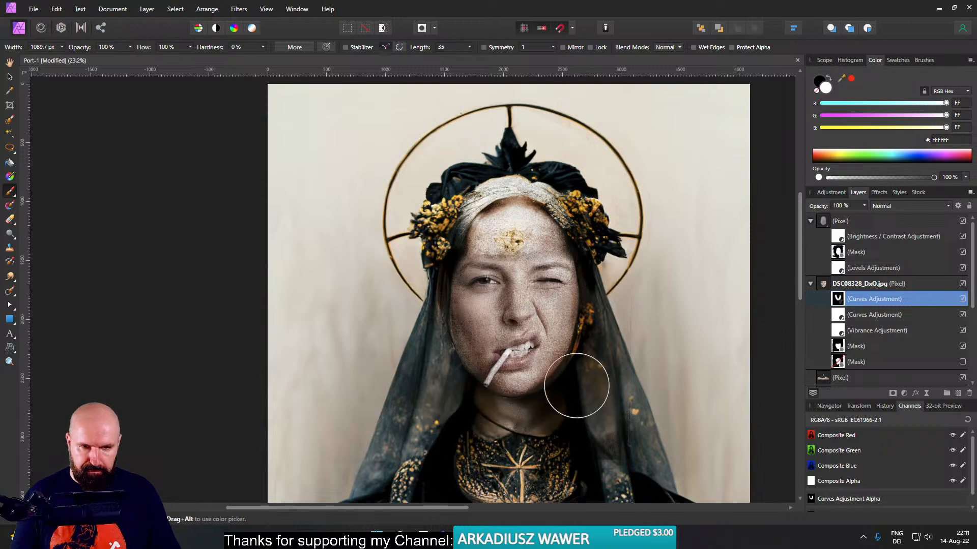
mouse_move(577, 386)
mouse_down()
mouse_move(596, 221)
mouse_move(596, 289)
mouse_move(579, 219)
mouse_up()
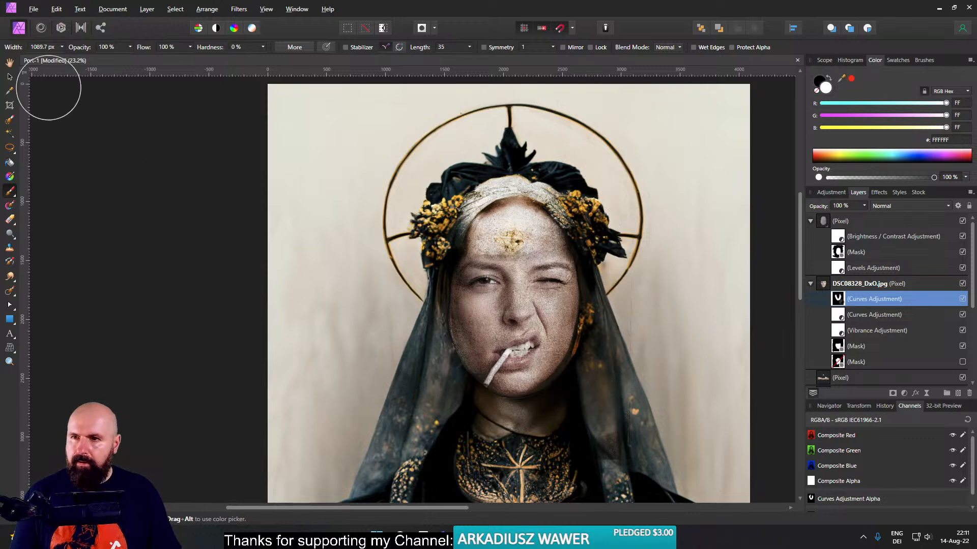
- Change the masked Curves adjustment's blend mode to Luminosity
click(9, 77)
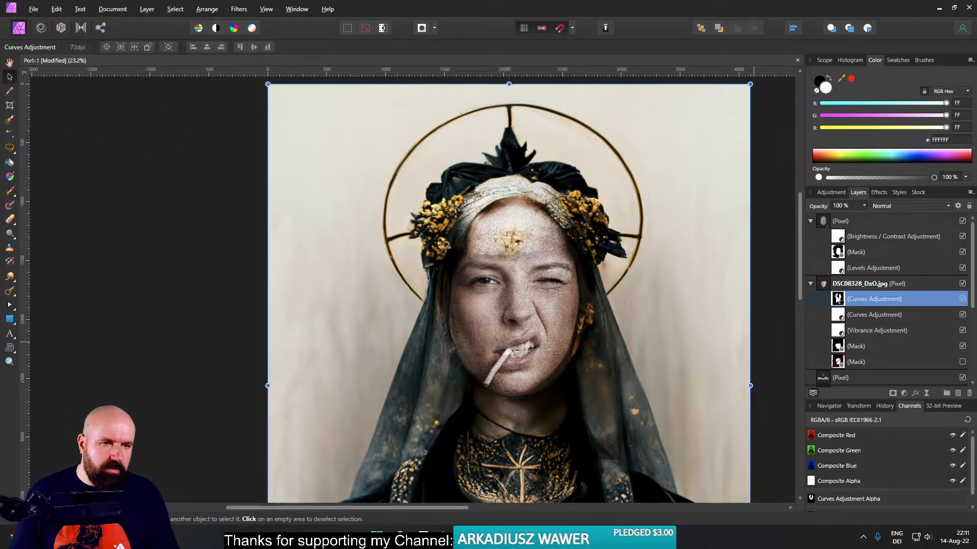
click(899, 207)
scroll(921, 392, down, 6)
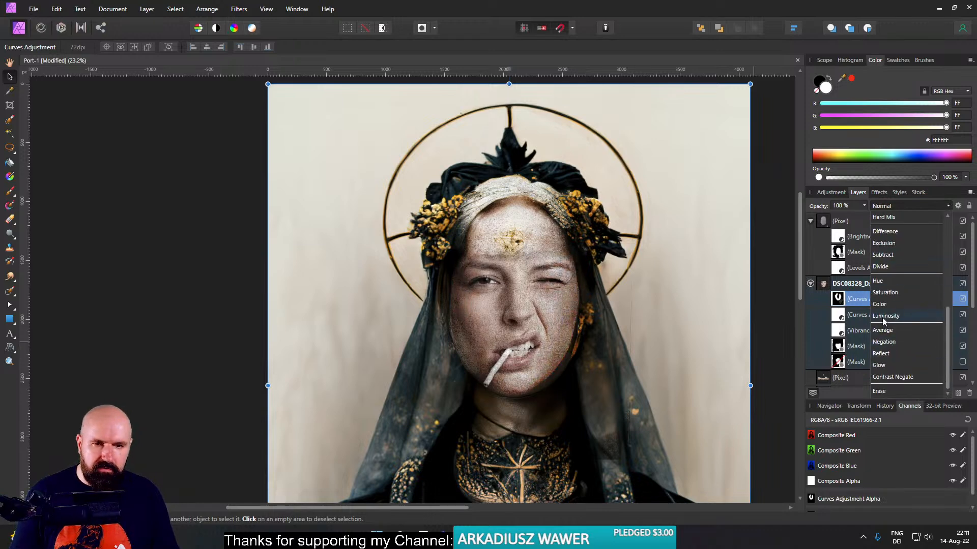
click(885, 316)
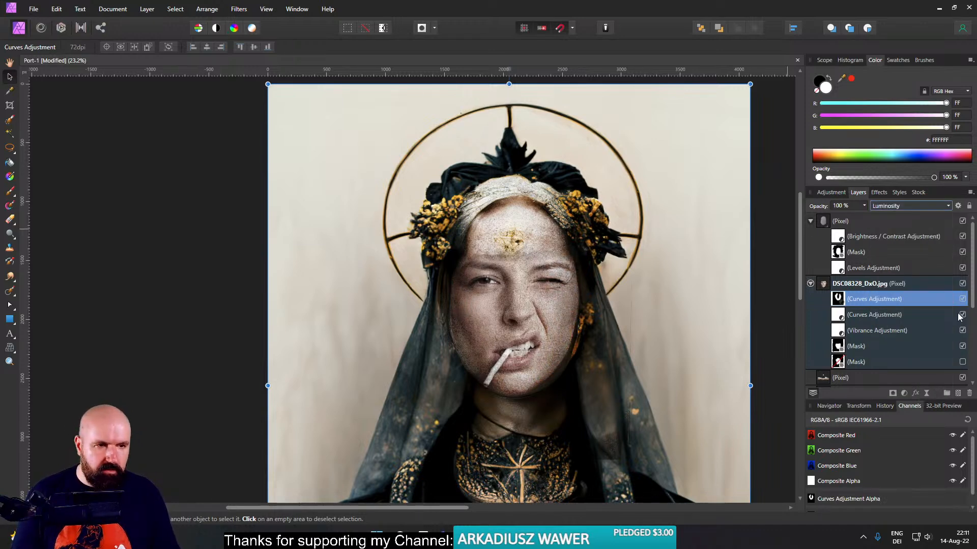
- Compare the portrait with and without the masked Curves adjustment, and examine the blend from full figure to close-up
click(965, 299)
click(965, 300)
click(965, 299)
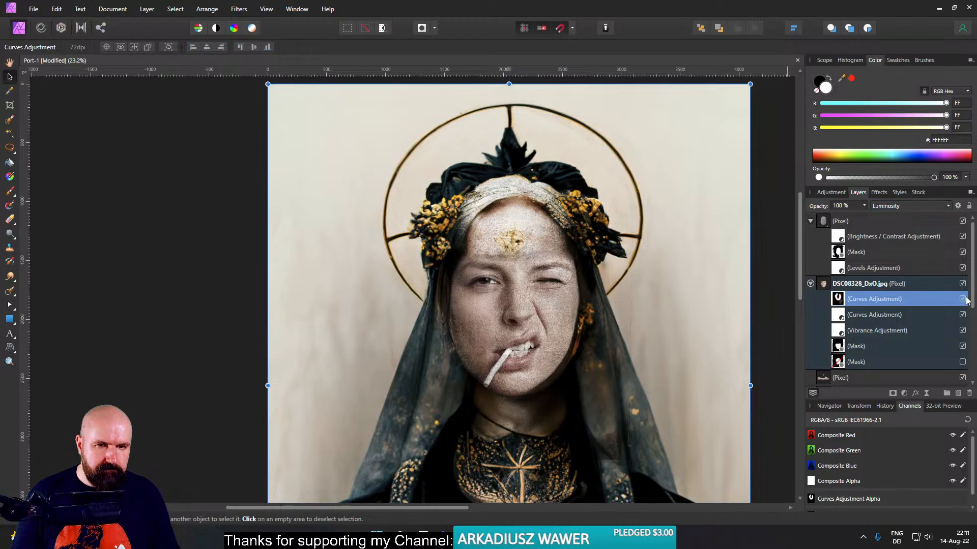
click(965, 300)
click(962, 299)
click(963, 299)
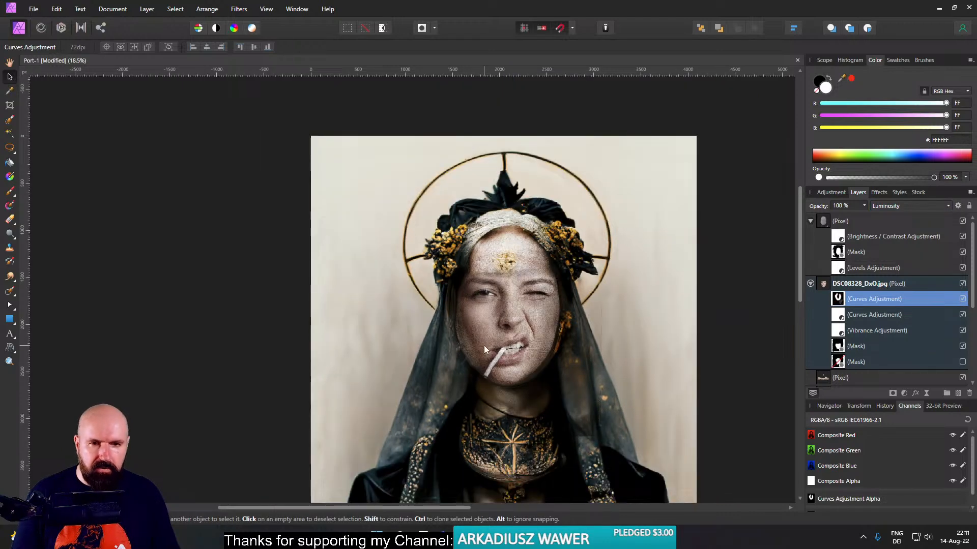
scroll(484, 346, down, 2)
scroll(541, 300, down, 2)
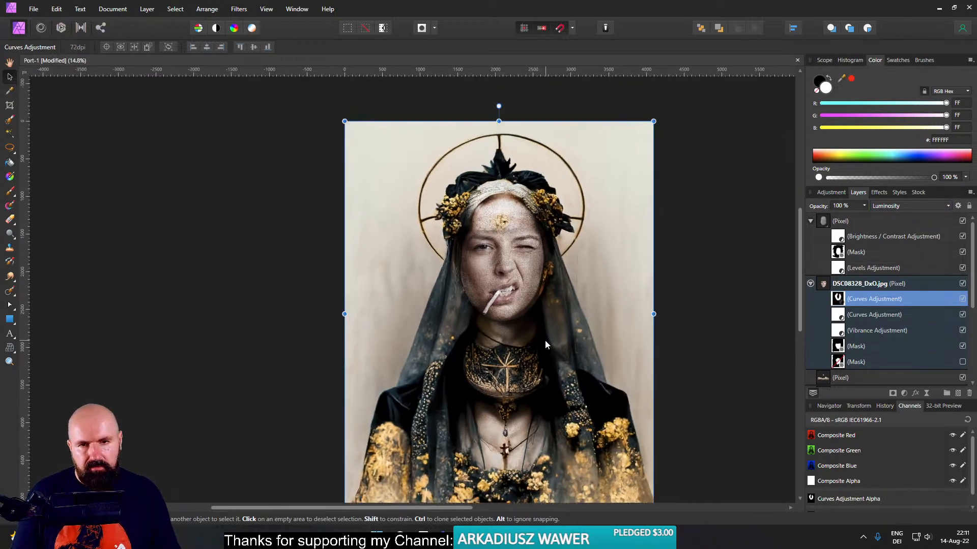
scroll(480, 213, up, 5)
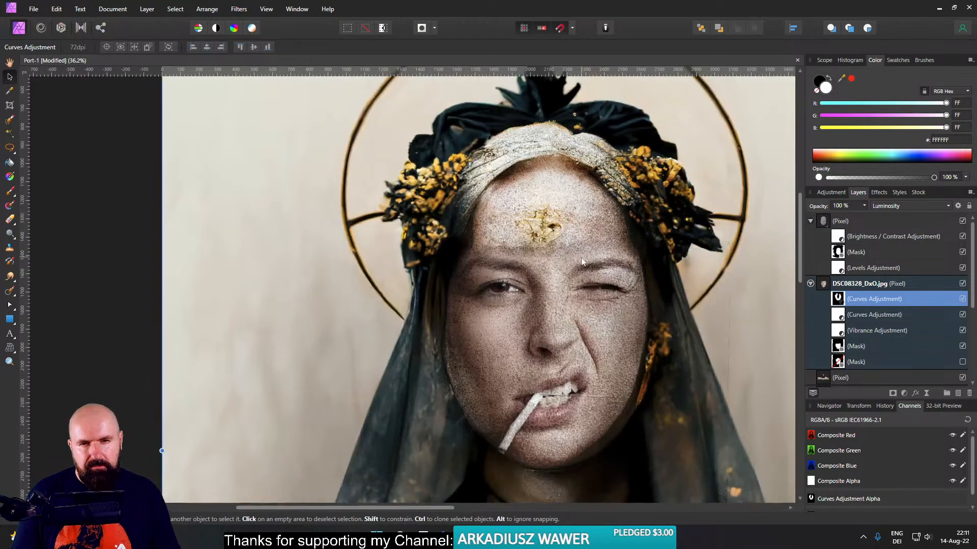
scroll(570, 265, up, 2)
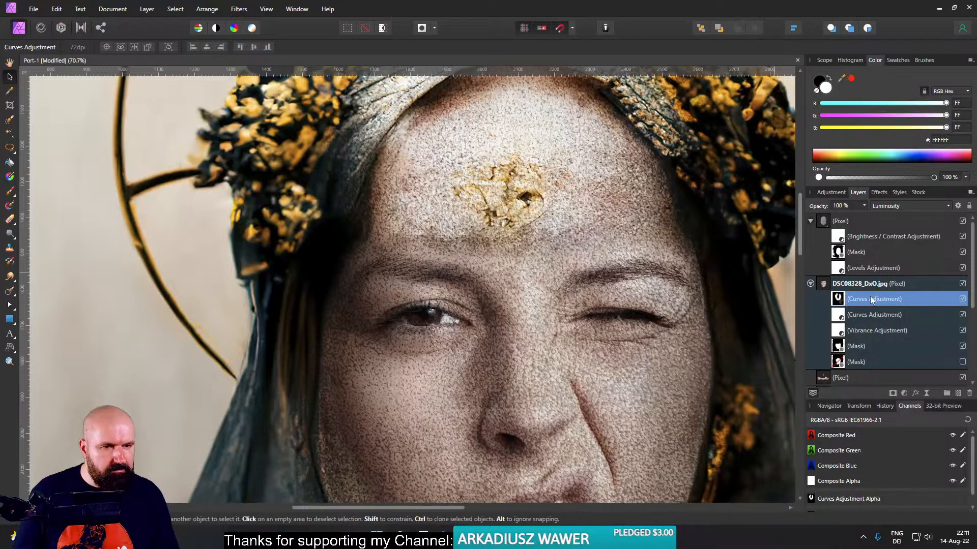
- Paint white on the face layer's active mask with a 292.7 px, 0% hardness brush, covering the gold forehead ornament with photographed skin
click(837, 345)
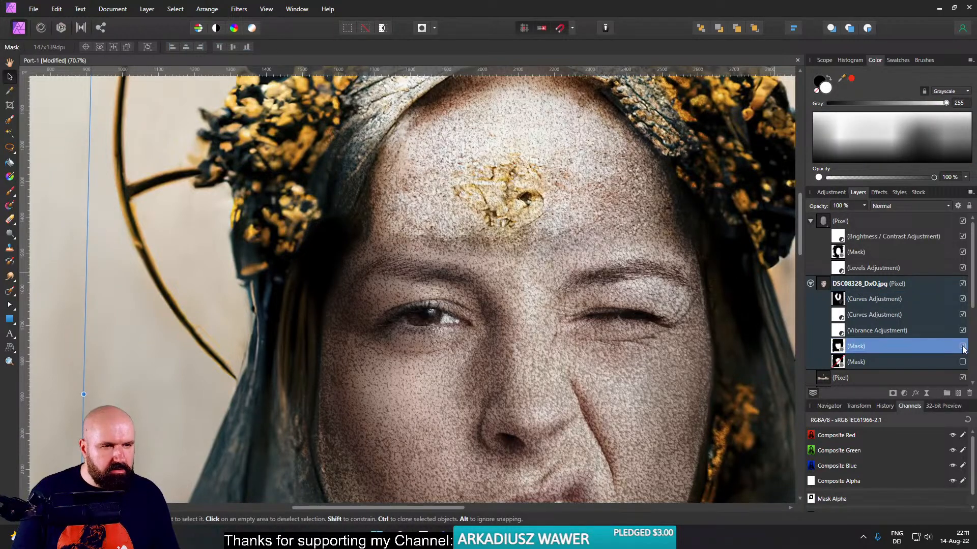
click(962, 346)
click(963, 346)
click(962, 346)
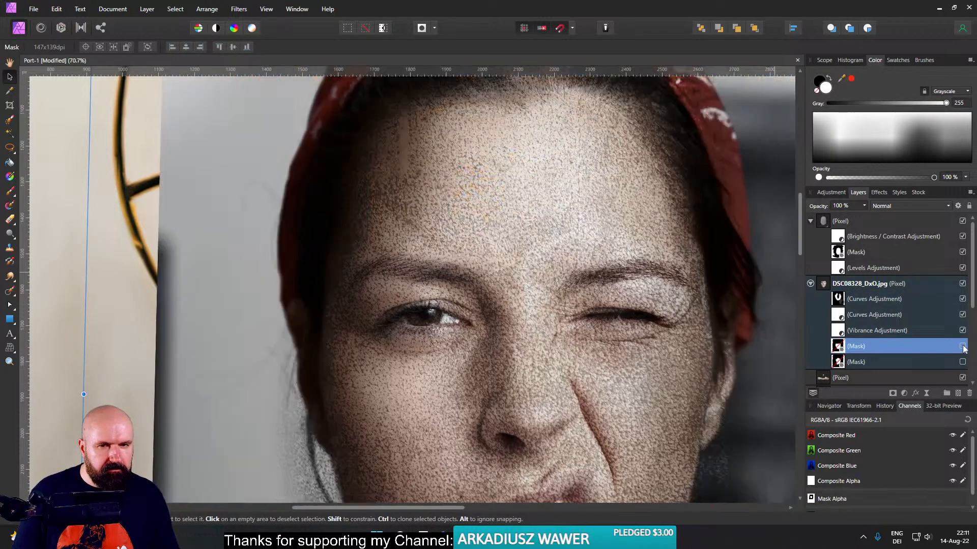
click(962, 347)
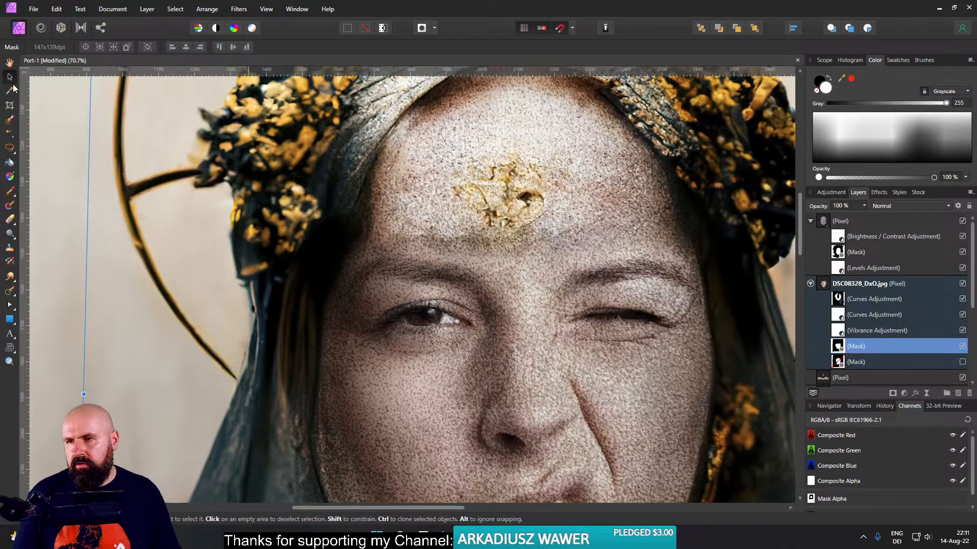
click(11, 191)
mouse_move(453, 214)
mouse_down()
mouse_move(471, 196)
mouse_move(511, 213)
mouse_move(595, 216)
mouse_up()
mouse_move(514, 215)
mouse_down()
mouse_move(518, 238)
mouse_move(442, 221)
mouse_move(534, 224)
mouse_move(473, 232)
mouse_move(542, 236)
mouse_move(635, 219)
mouse_move(427, 232)
mouse_move(400, 218)
mouse_move(467, 221)
mouse_move(508, 181)
mouse_move(488, 166)
mouse_move(496, 190)
mouse_move(484, 188)
mouse_move(459, 156)
mouse_move(438, 153)
mouse_move(411, 205)
mouse_move(419, 139)
mouse_move(421, 153)
mouse_move(473, 108)
mouse_move(560, 92)
mouse_up()
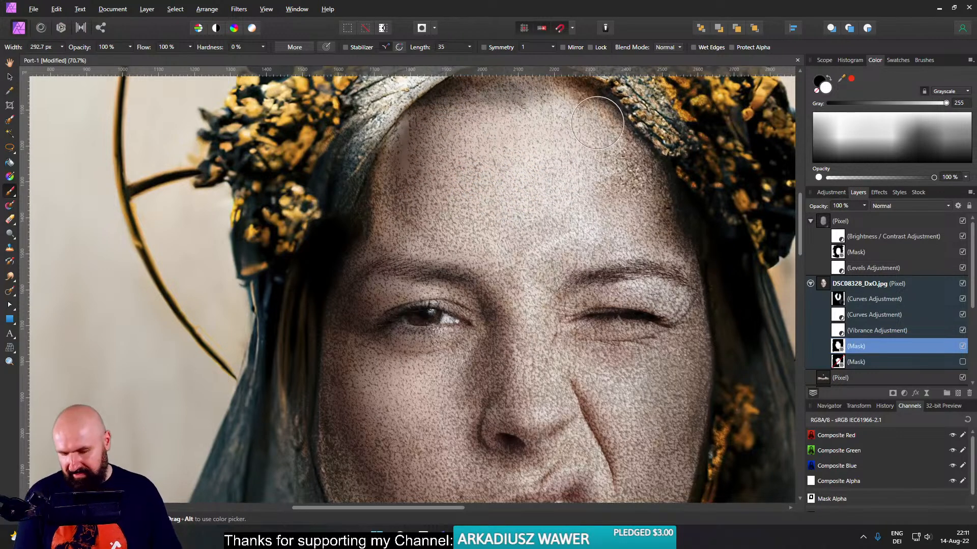
key(ctrl+z)
mouse_move(539, 198)
mouse_down()
mouse_move(490, 181)
mouse_move(540, 171)
mouse_move(439, 227)
mouse_move(584, 230)
mouse_move(595, 180)
mouse_move(564, 220)
mouse_up()
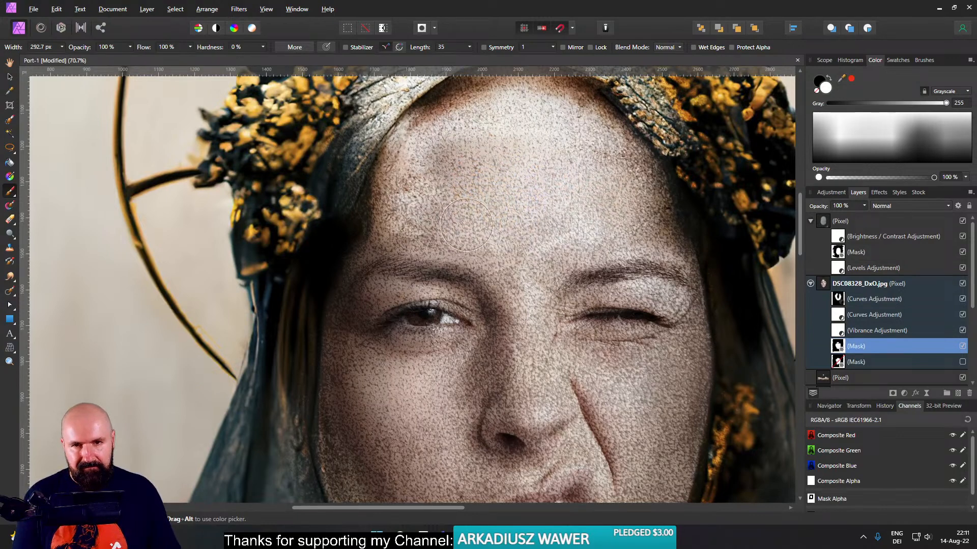
drag(466, 225, 429, 225)
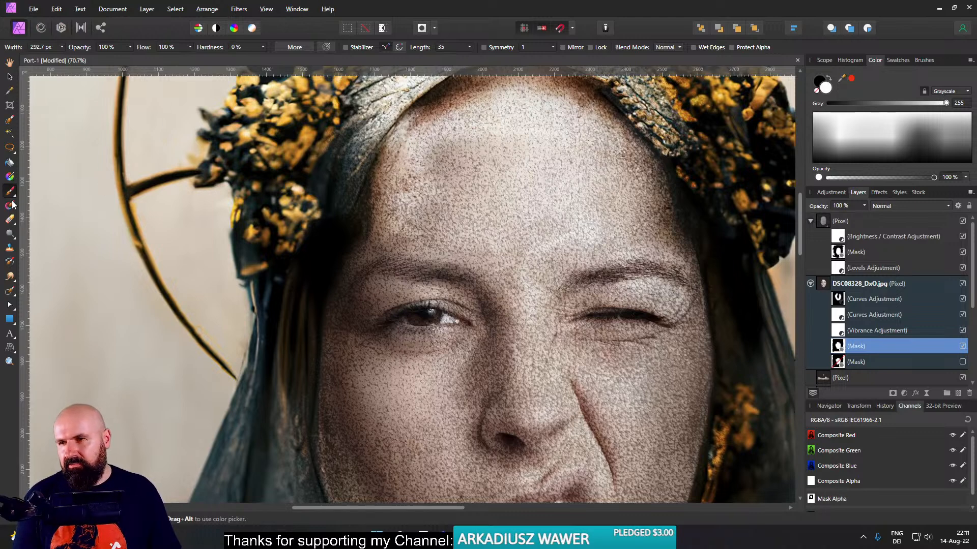
- Add an empty pixel layer above the face layer and set the Clone Brush source to Layers Beneath
click(9, 247)
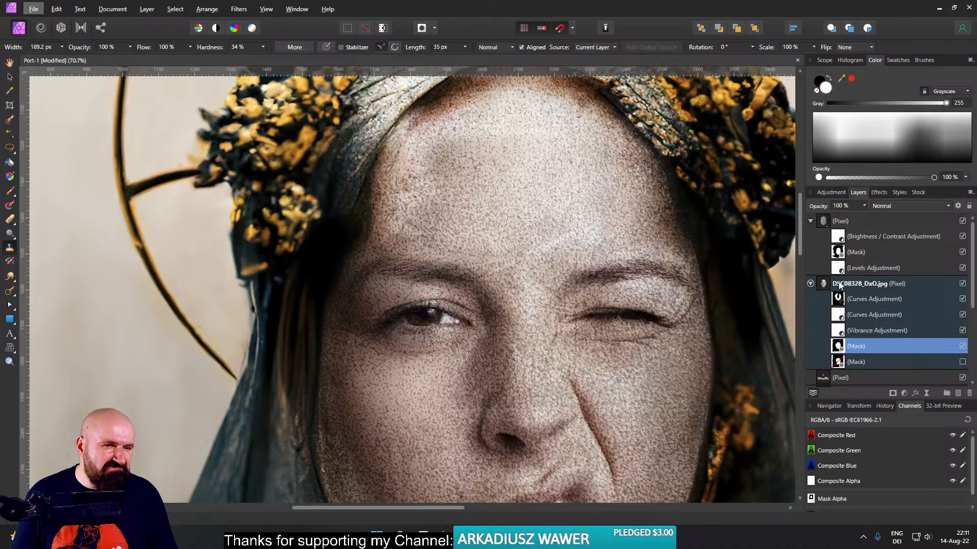
click(840, 286)
click(958, 393)
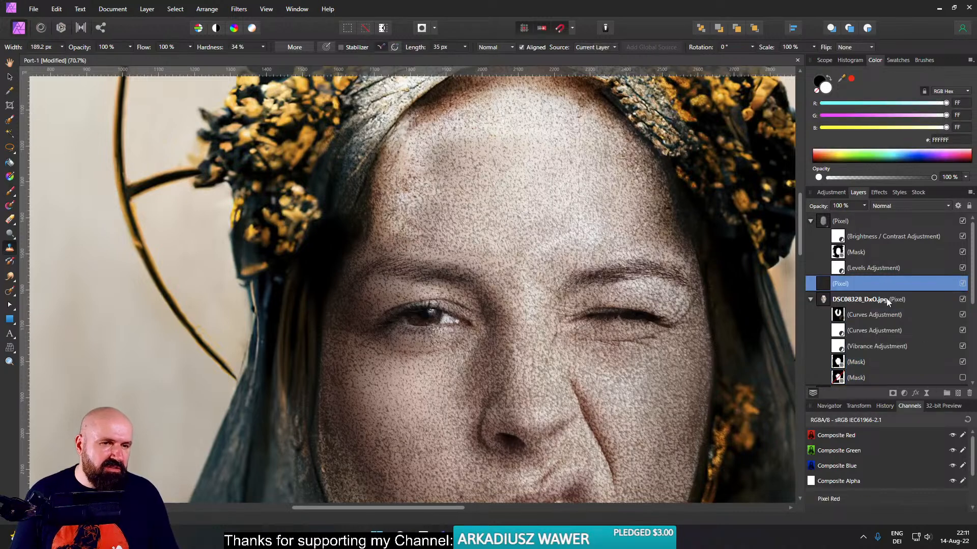
click(499, 44)
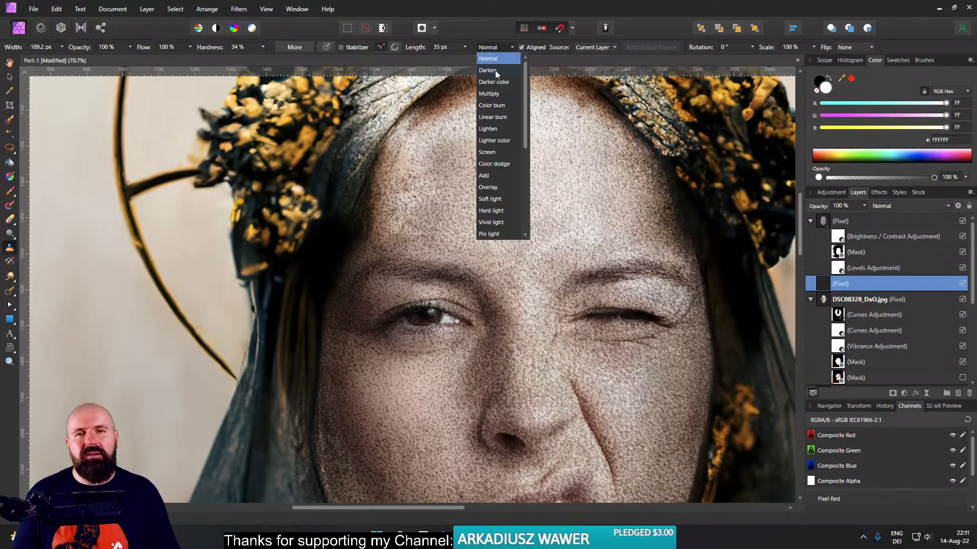
click(597, 49)
click(597, 49)
click(597, 67)
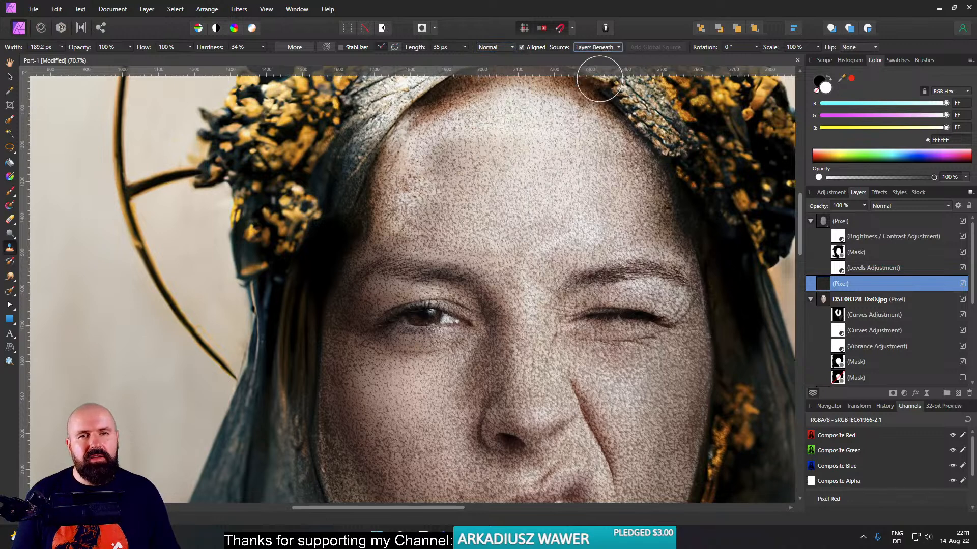
- Try cloning skin from the right of the forehead over the dark patch on its left with aligned sampling
alt+click(595, 189)
mouse_move(440, 151)
mouse_down()
mouse_move(458, 170)
mouse_move(447, 165)
mouse_move(453, 152)
mouse_move(471, 160)
mouse_move(476, 149)
mouse_up()
key(ctrl+z)
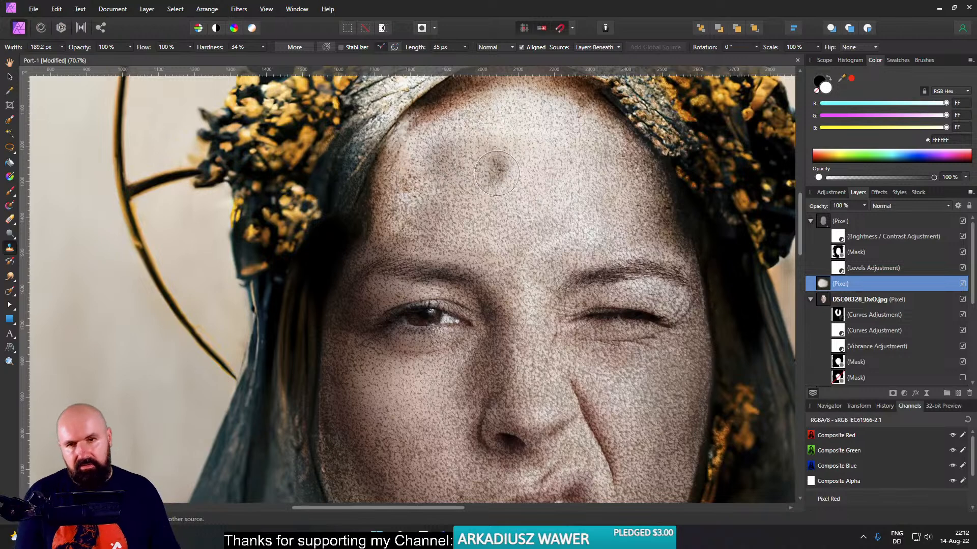
- Clone clean forehead skin over the dark patches on its left side with Aligned off, 212.9 px width, 28% opacity and 0% hardness
click(521, 47)
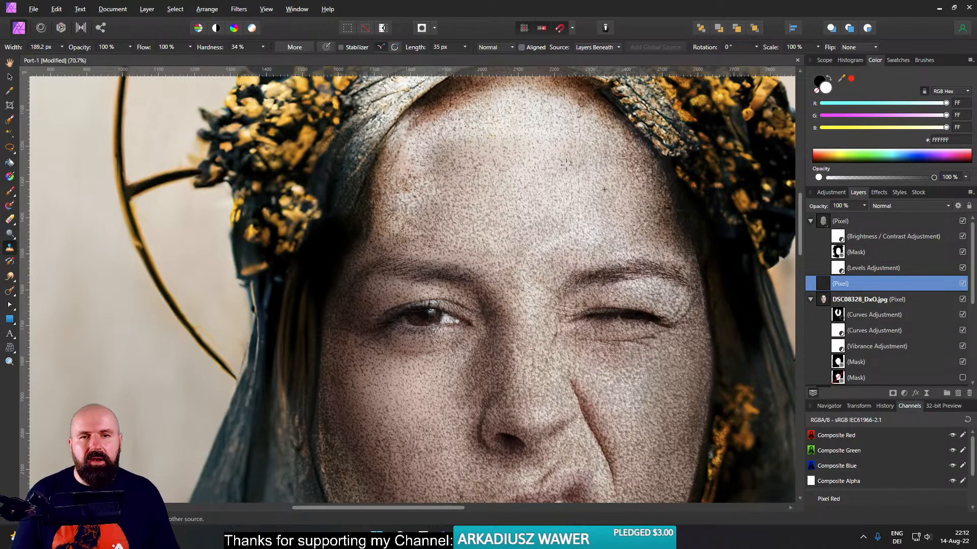
mouse_move(465, 156)
mouse_down()
mouse_move(441, 166)
mouse_move(457, 153)
mouse_move(489, 169)
mouse_move(460, 206)
mouse_move(430, 214)
mouse_move(417, 201)
mouse_move(412, 224)
mouse_move(424, 221)
mouse_up()
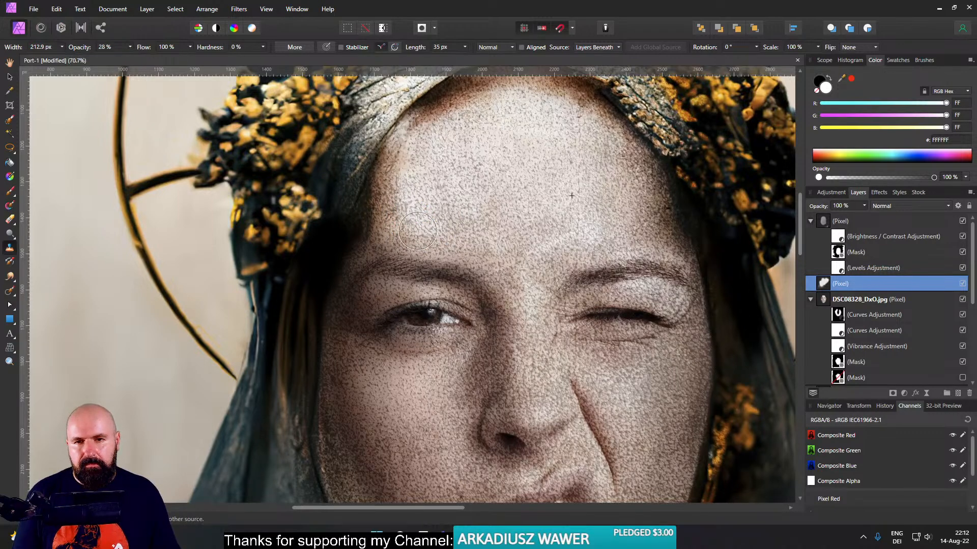
mouse_move(417, 231)
mouse_down()
mouse_move(391, 233)
mouse_move(396, 208)
mouse_move(382, 210)
mouse_move(383, 172)
mouse_up()
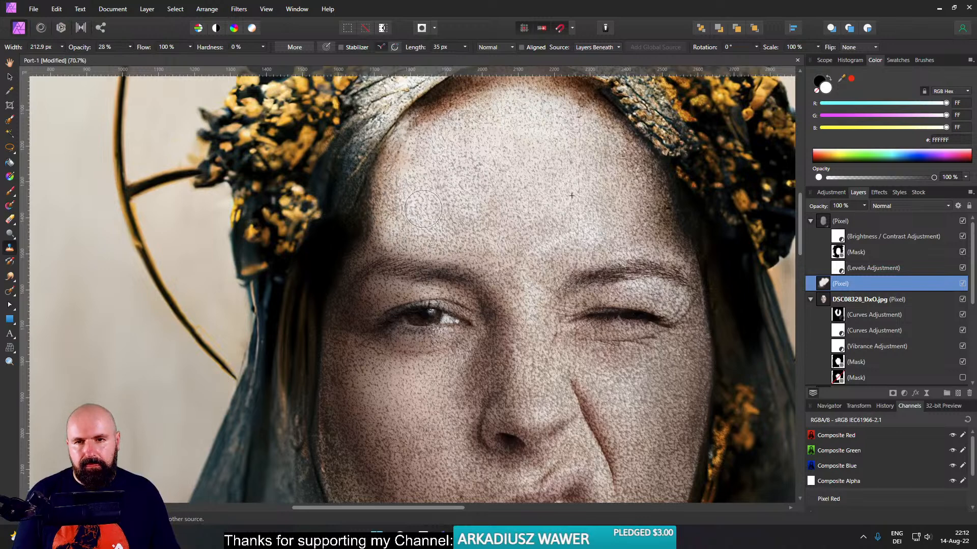
- Clone another stroke of clean skin over the left side of the forehead and deselect the clone layer
mouse_move(424, 209)
mouse_down()
mouse_move(381, 231)
mouse_move(428, 228)
mouse_up()
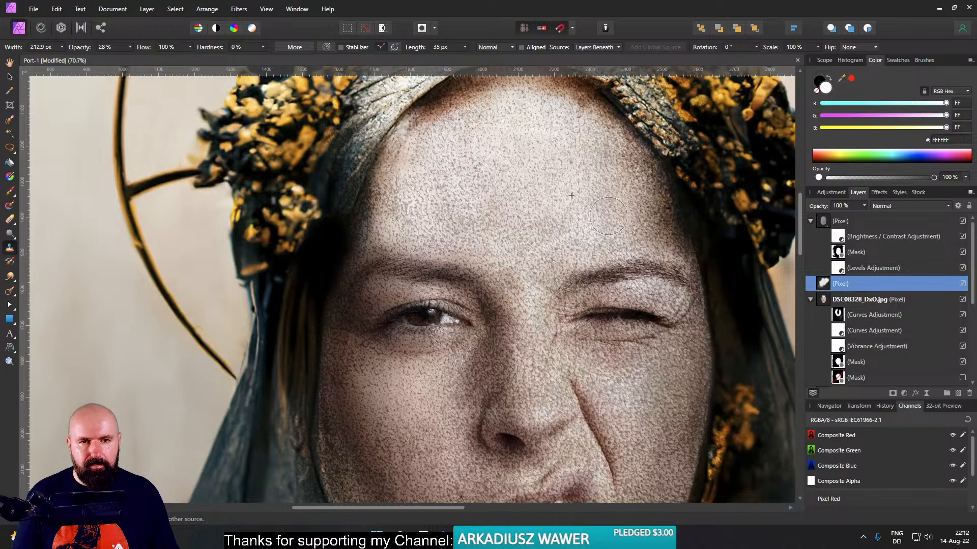
scroll(581, 239, down, 3)
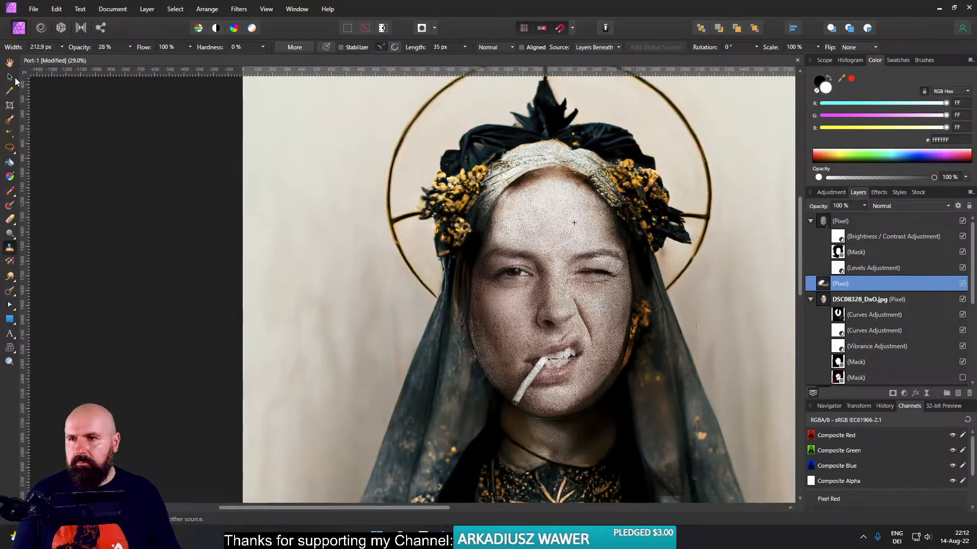
click(10, 77)
click(132, 145)
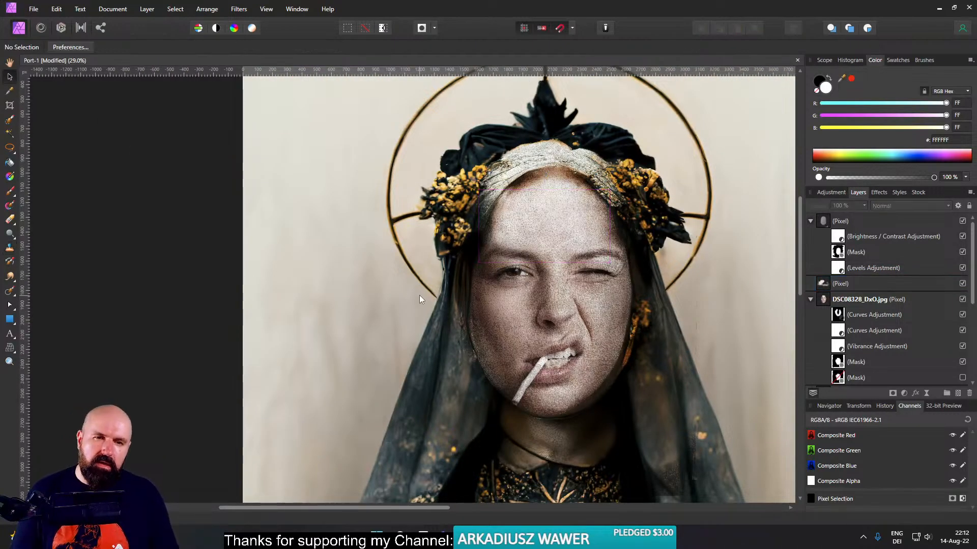
- Select the top Curves Adjustment inside the face layer and enlarge the Paint Brush to 972.4 px at 0% hardness
click(839, 315)
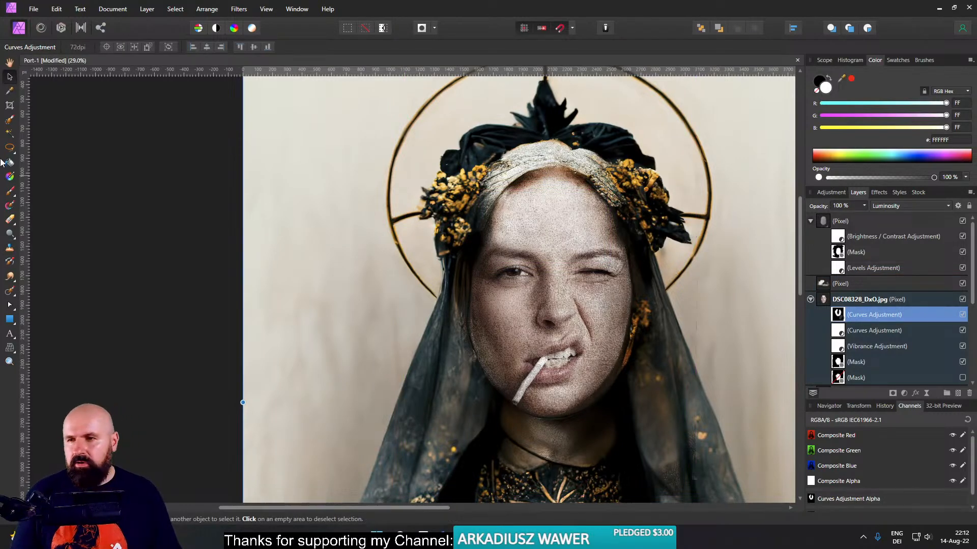
click(11, 192)
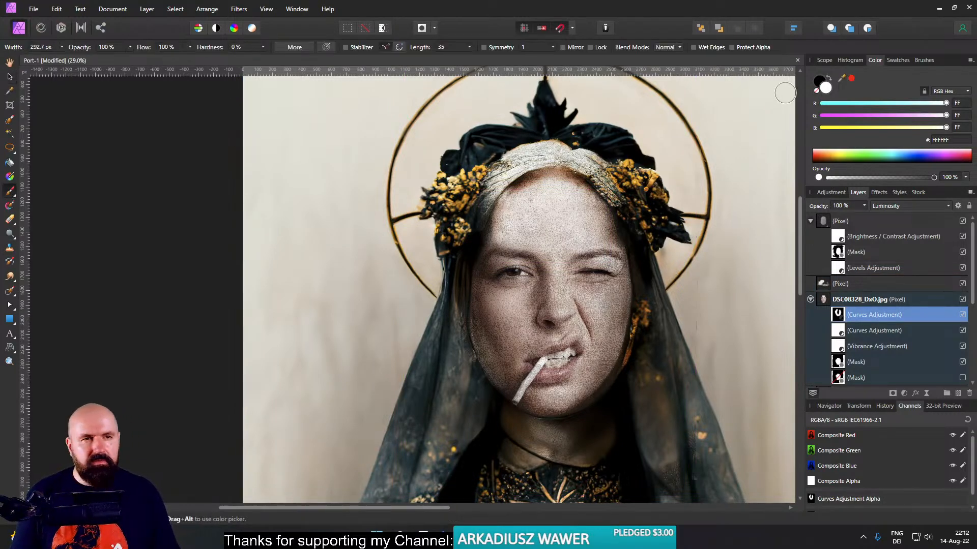
drag(455, 167, 505, 168)
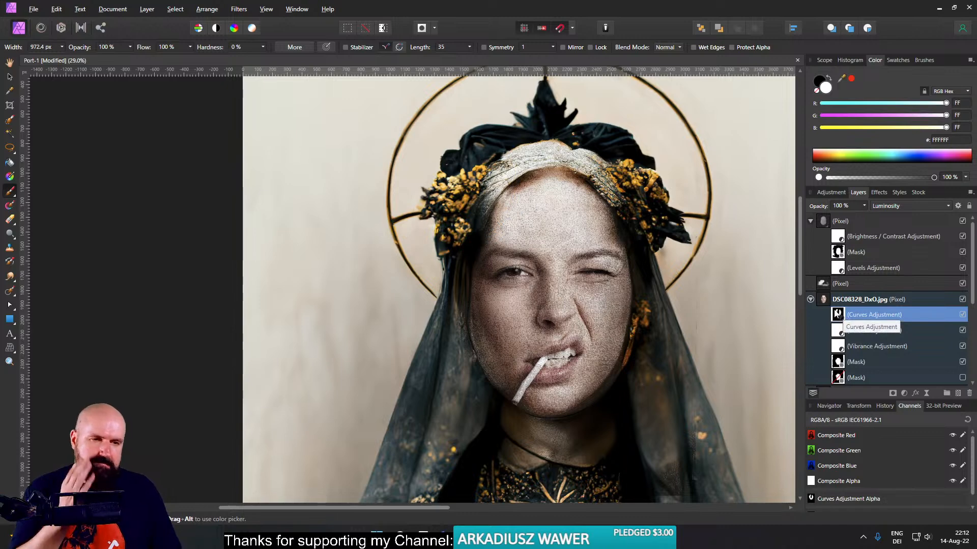
- Add a Curves adjustment above the cloned-skin layer, set its blend mode to Luminosity and save the document
click(823, 284)
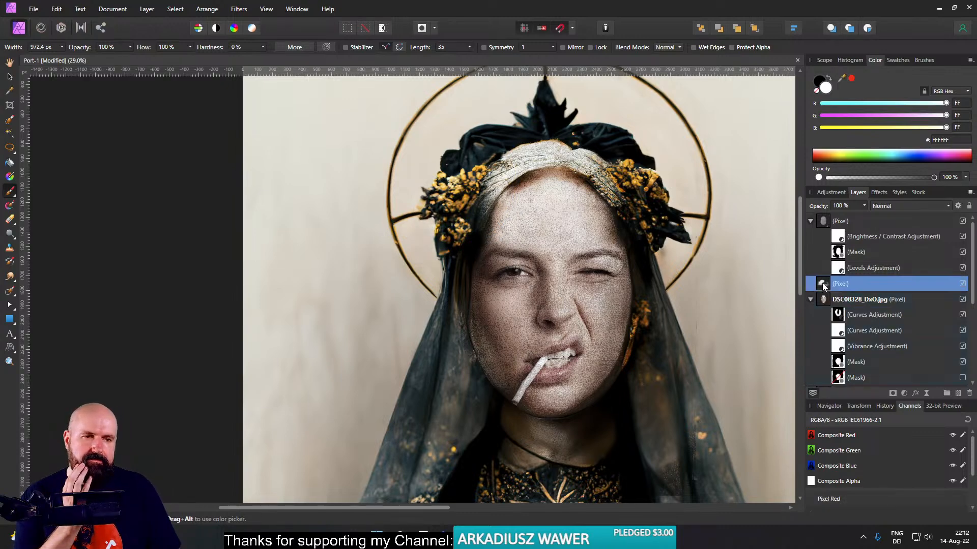
click(903, 393)
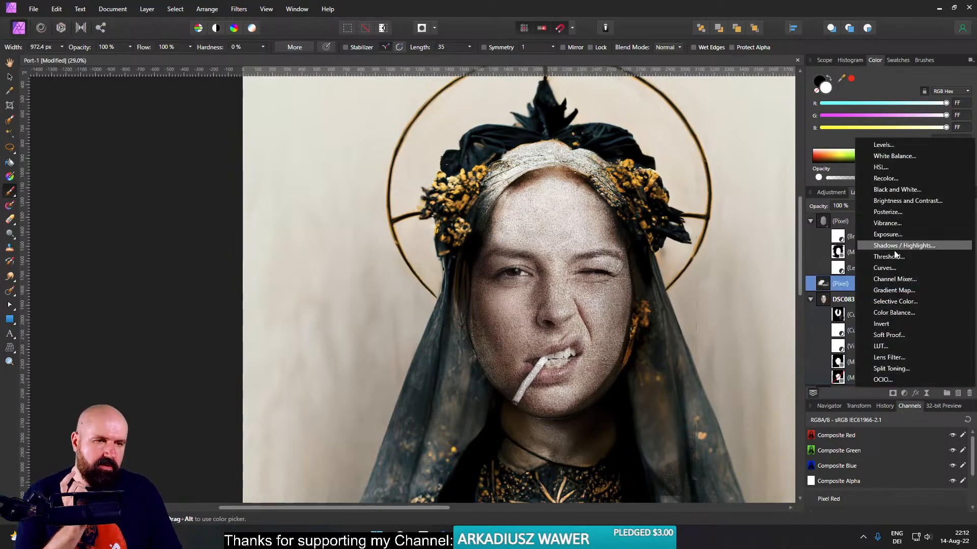
click(883, 268)
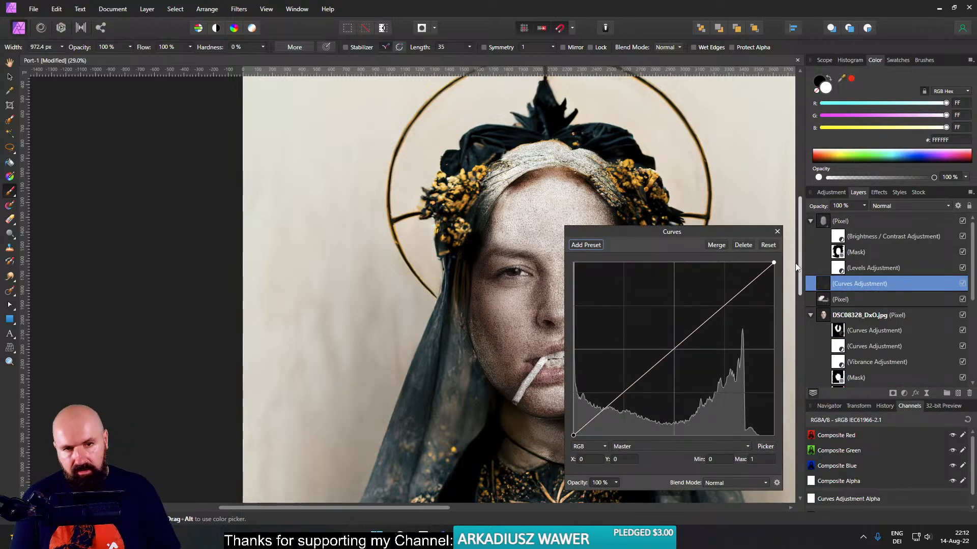
key(ctrl+s)
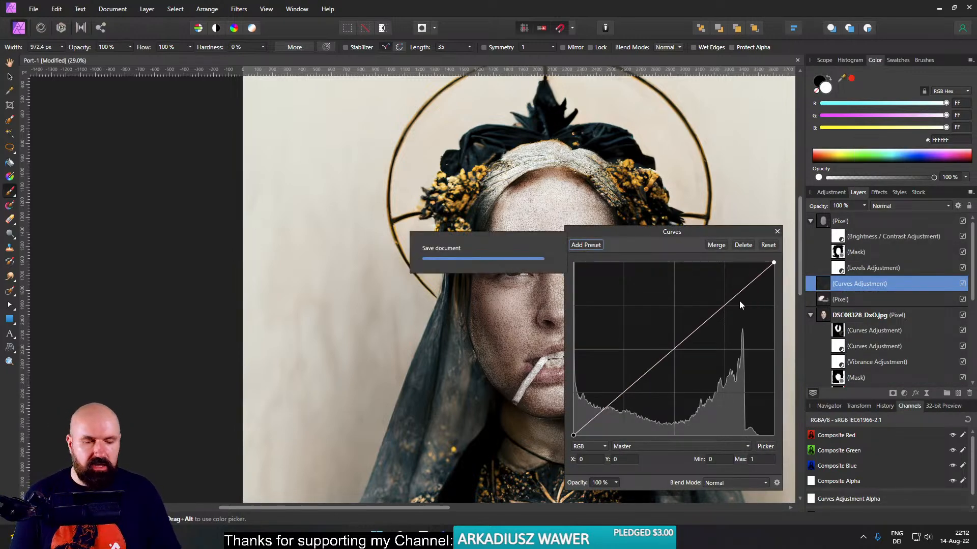
click(727, 481)
scroll(721, 438, down, 5)
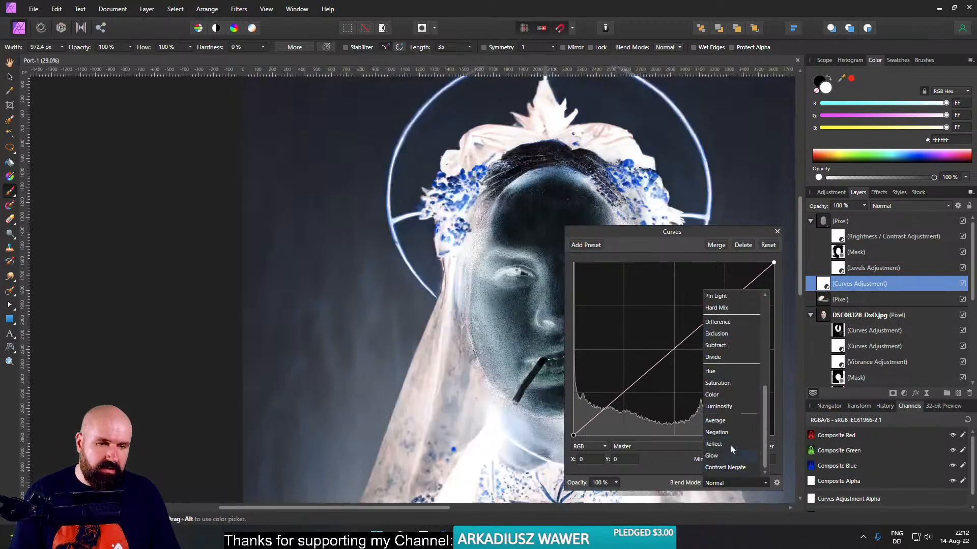
click(718, 407)
- Darken the new Curves adjustment by lowering the white end of its master curve to an output of 0.611
drag(687, 342, 692, 385)
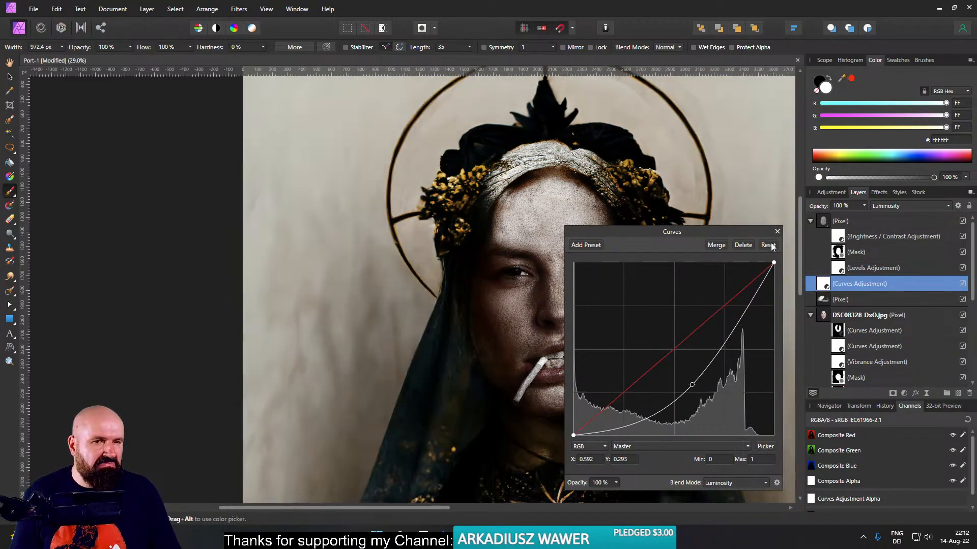
right_click(693, 385)
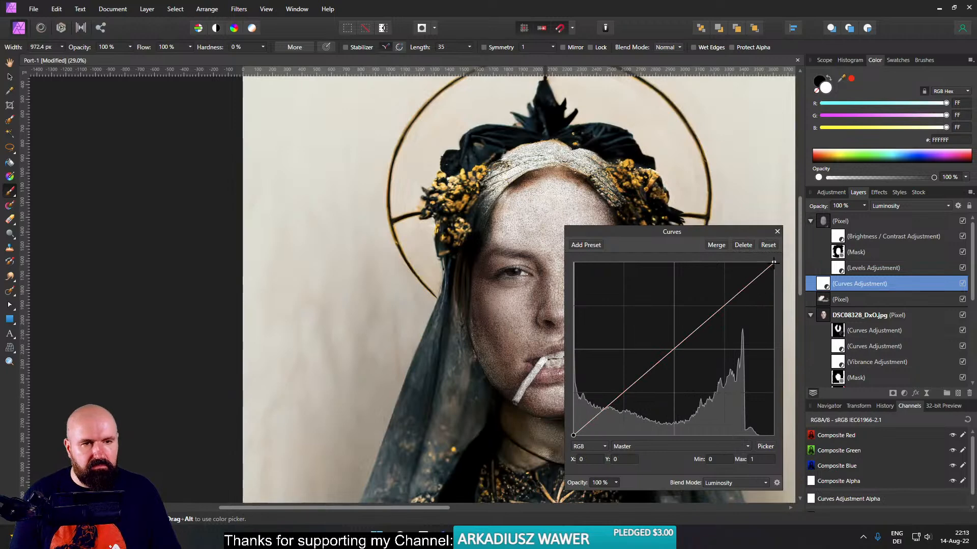
drag(773, 263, 792, 330)
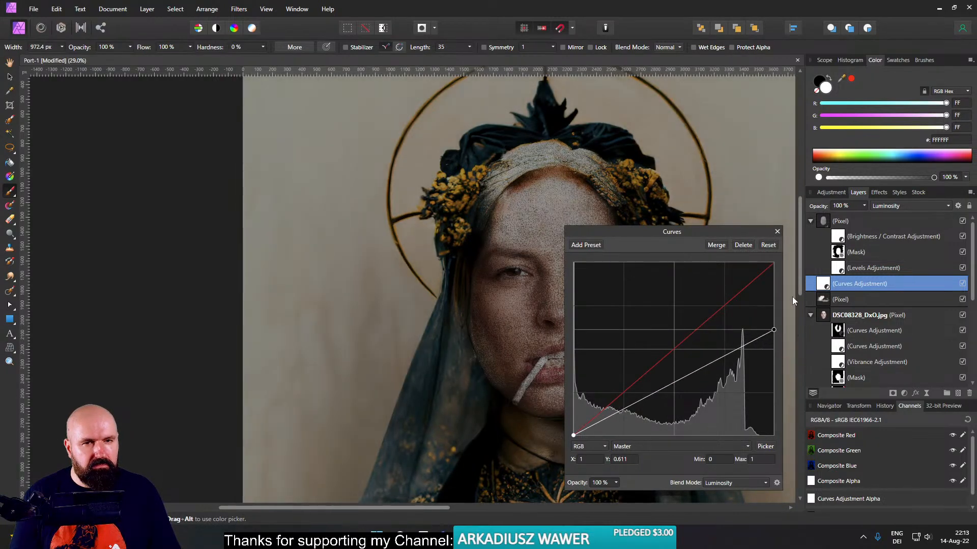
click(777, 232)
- Invert the Curves mask and restrict the darkening to the upper forehead, erasing spill from the headscarf with a 590.2 px, 17% hardness eraser
click(147, 9)
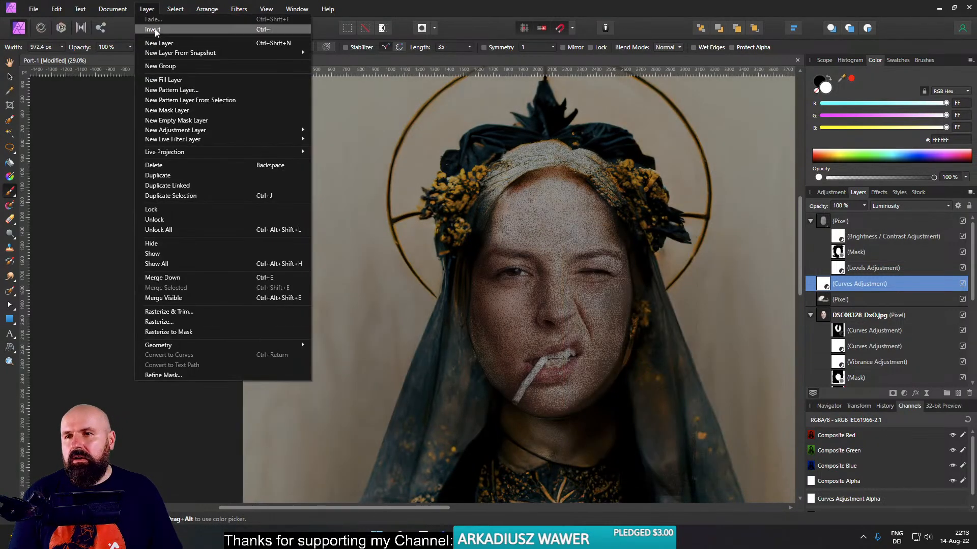
click(155, 32)
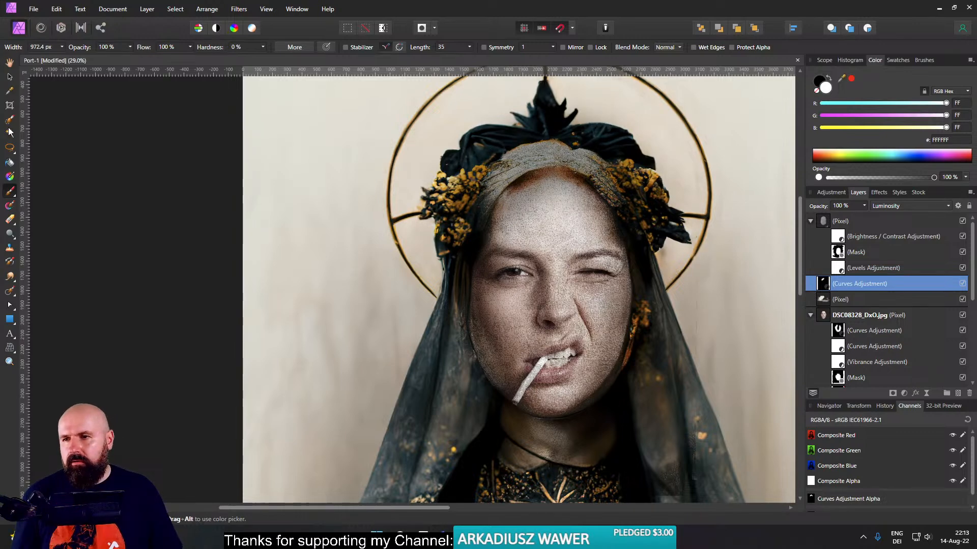
click(9, 220)
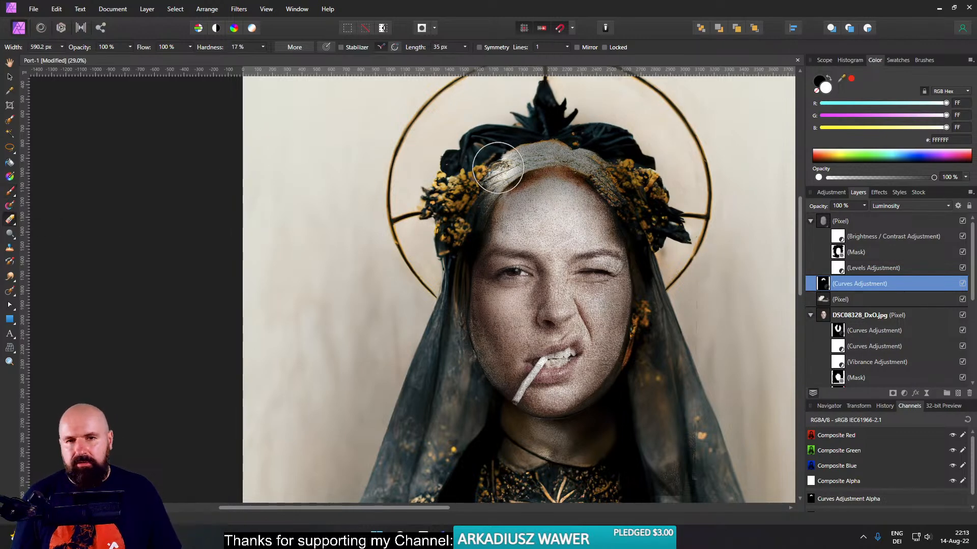
mouse_move(465, 173)
mouse_down()
mouse_move(632, 136)
mouse_move(609, 158)
mouse_move(579, 120)
mouse_move(676, 260)
mouse_move(466, 189)
mouse_move(442, 214)
mouse_up()
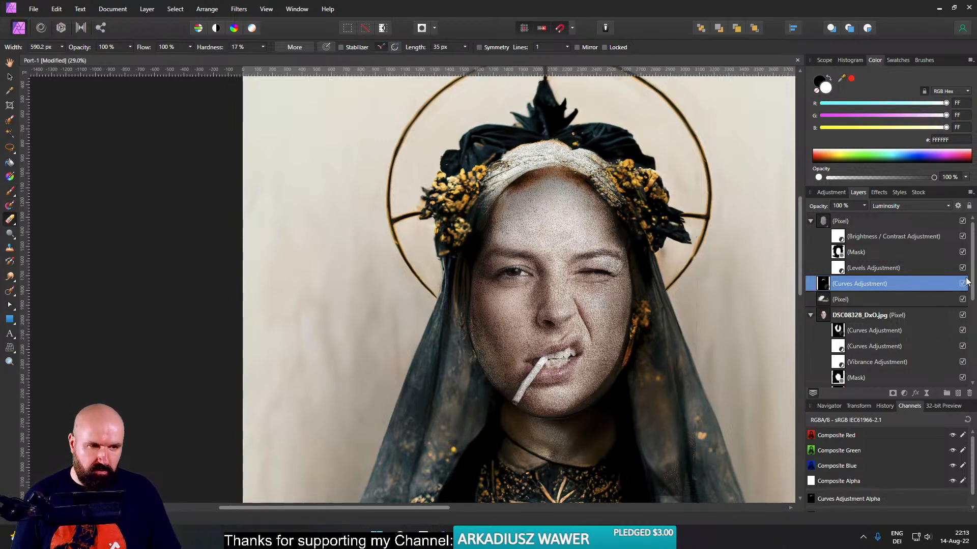
- Compare the upper forehead with the new Luminosity Curves adjustment switched on and off
click(962, 285)
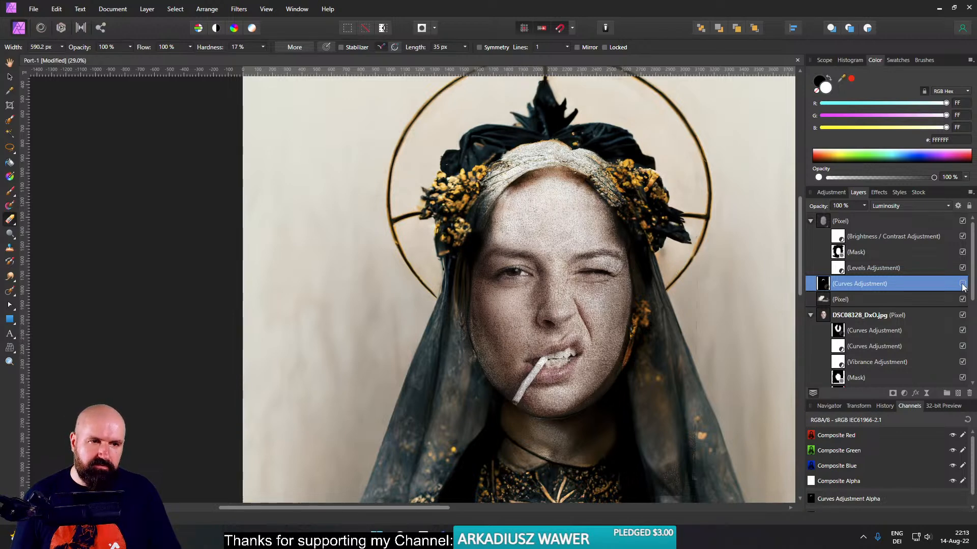
click(962, 285)
click(962, 285)
click(962, 285)
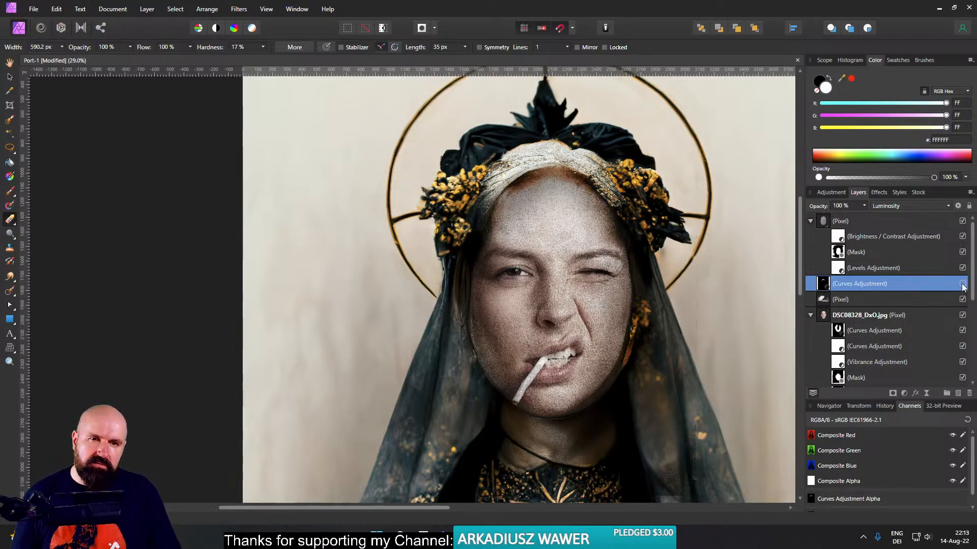
click(962, 285)
click(961, 285)
click(962, 285)
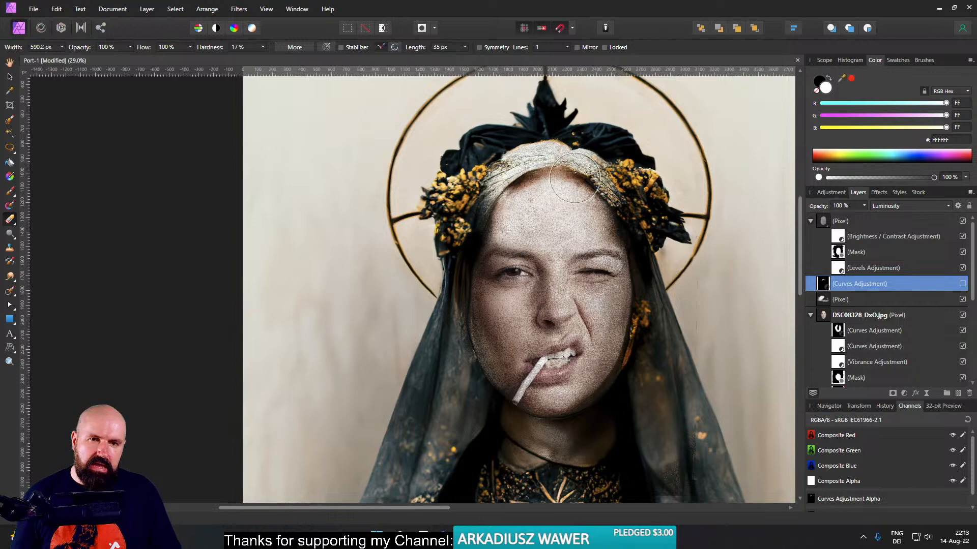
click(961, 284)
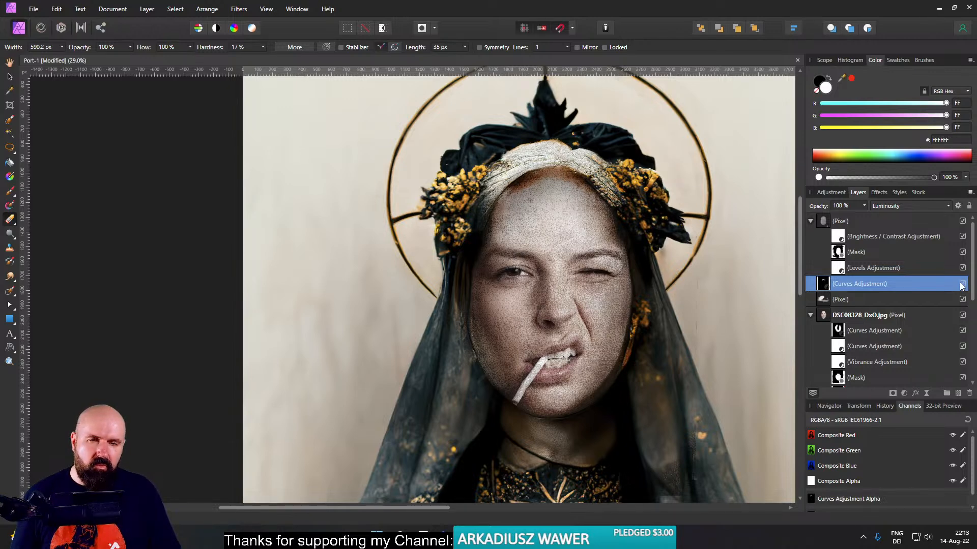
click(962, 284)
click(961, 284)
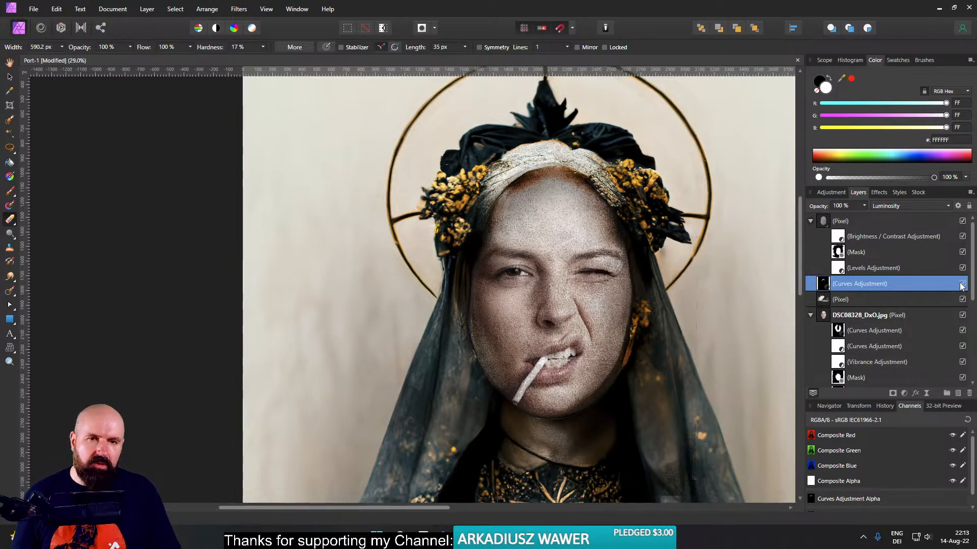
click(962, 284)
click(962, 284)
click(961, 284)
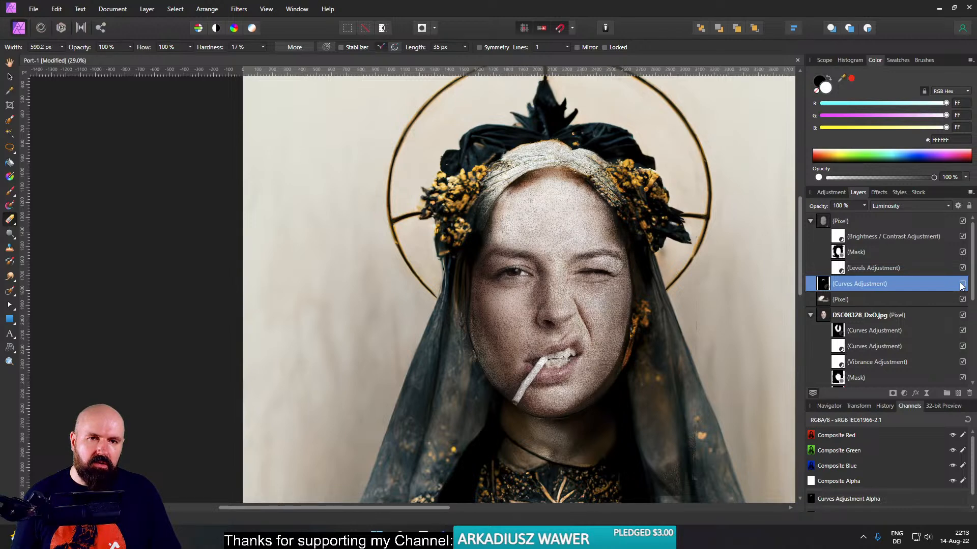
click(962, 284)
click(961, 284)
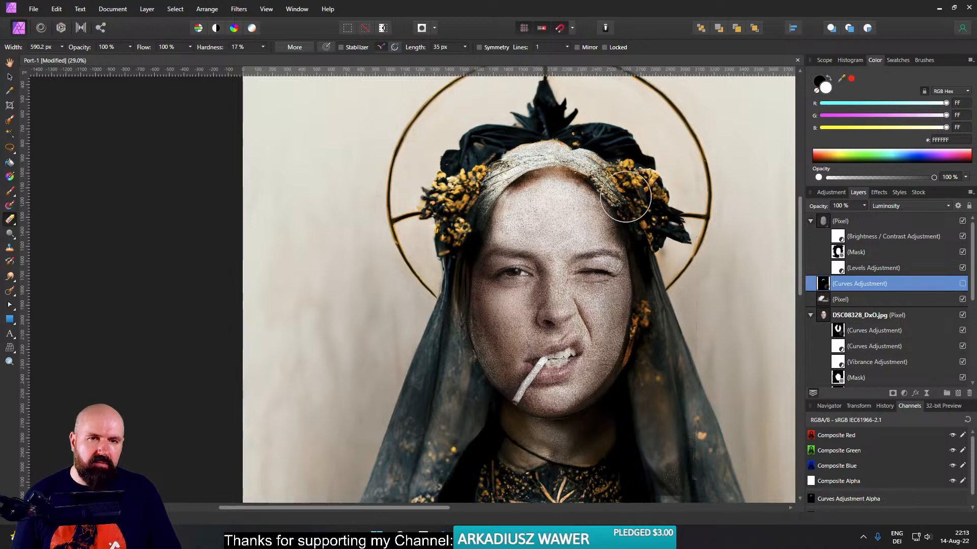
- Review the whole portrait, compare the forehead up close with and without the Curves adjustment, and leave the adjustment visible
click(12, 78)
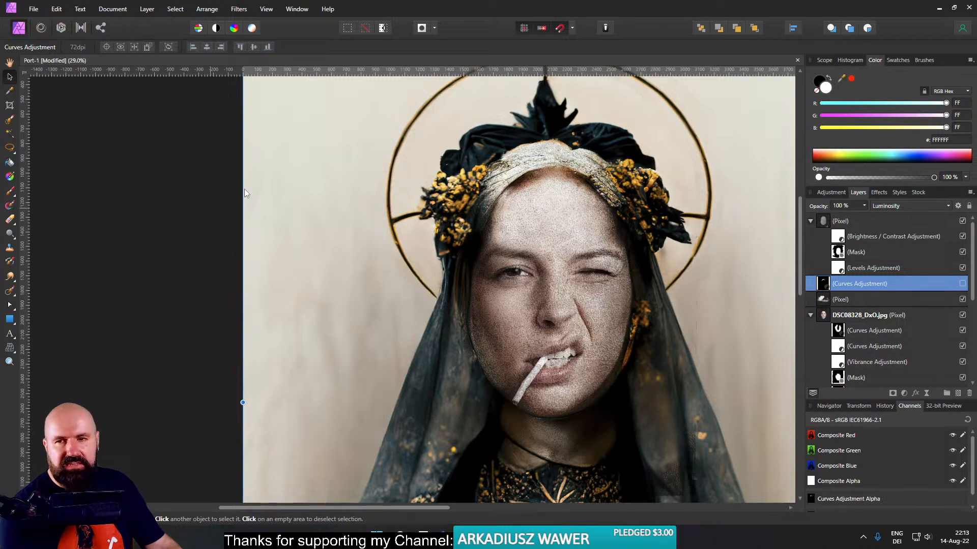
scroll(481, 318, down, 5)
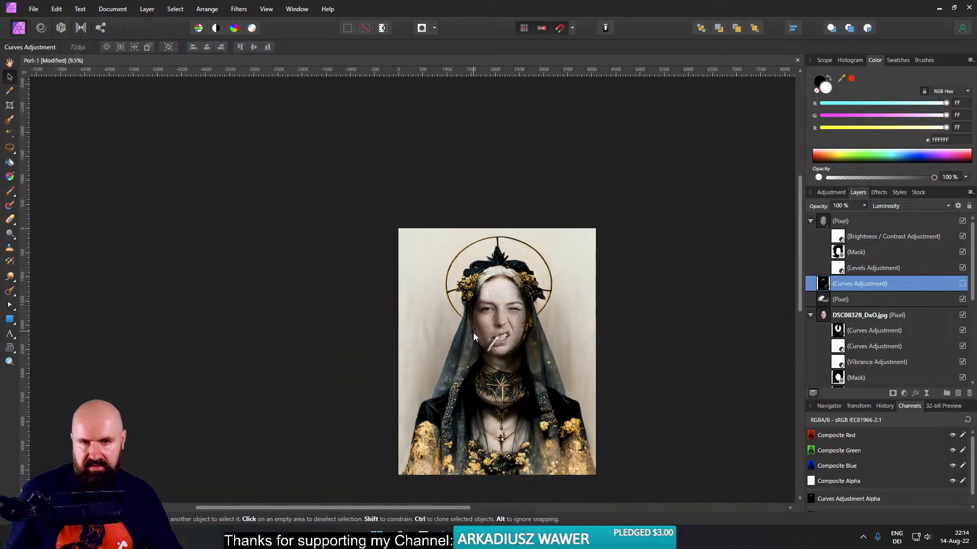
scroll(473, 333, up, 1)
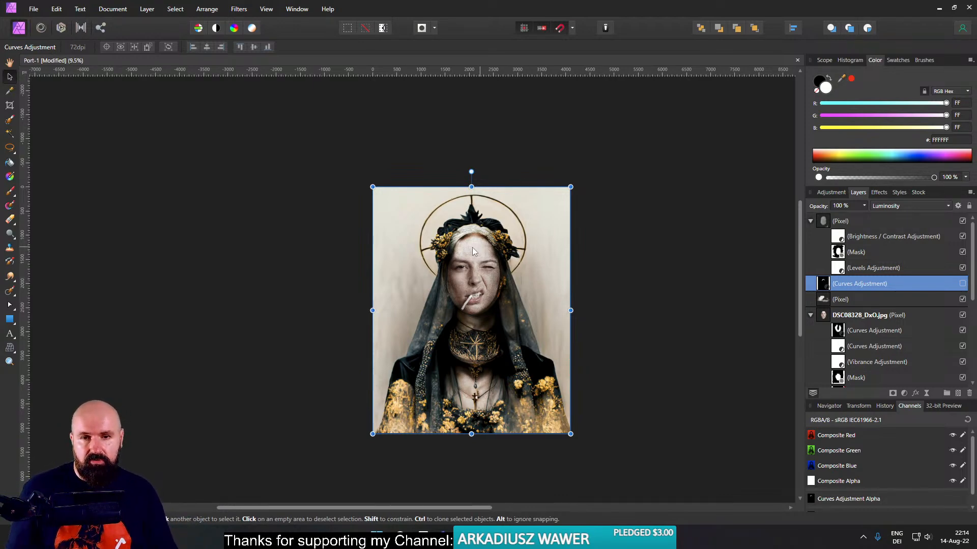
scroll(473, 247, up, 8)
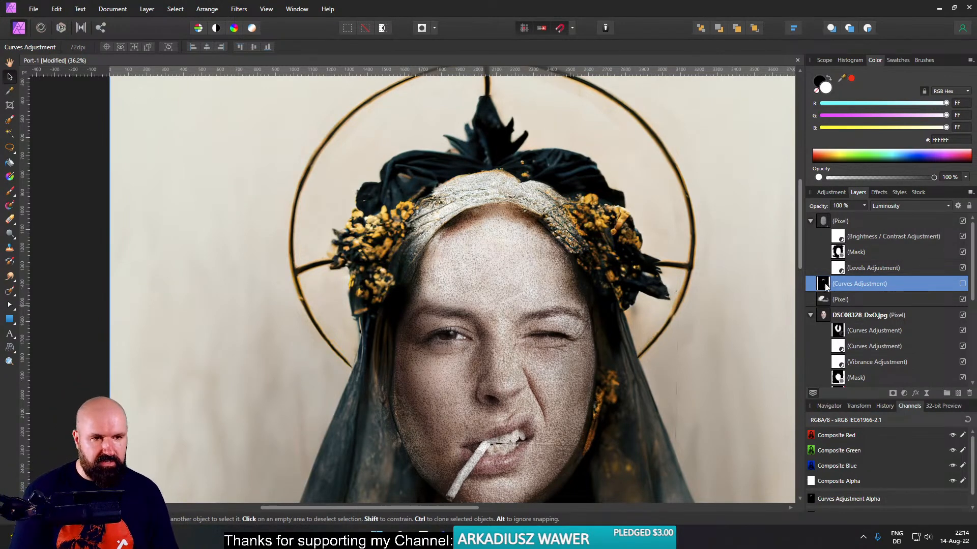
click(963, 287)
click(963, 286)
click(963, 286)
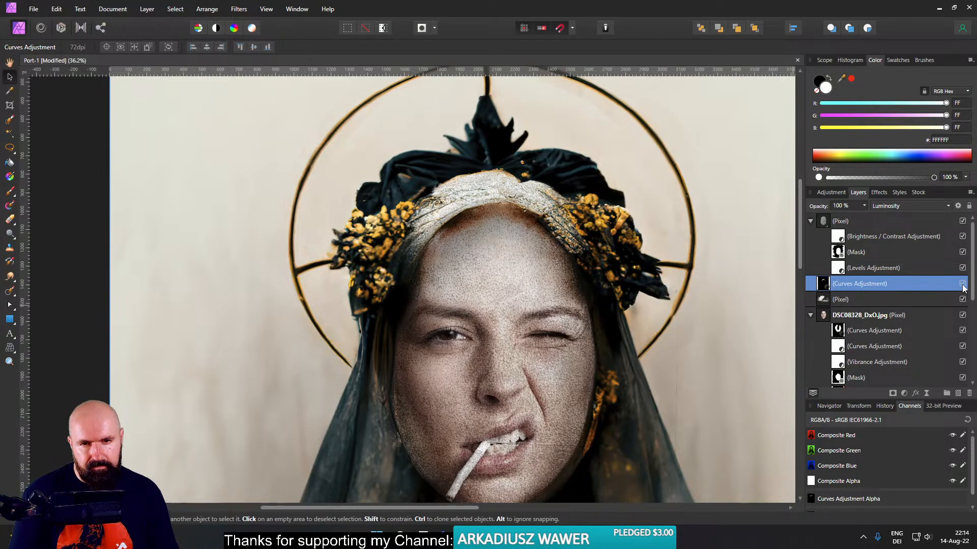
click(962, 286)
click(962, 287)
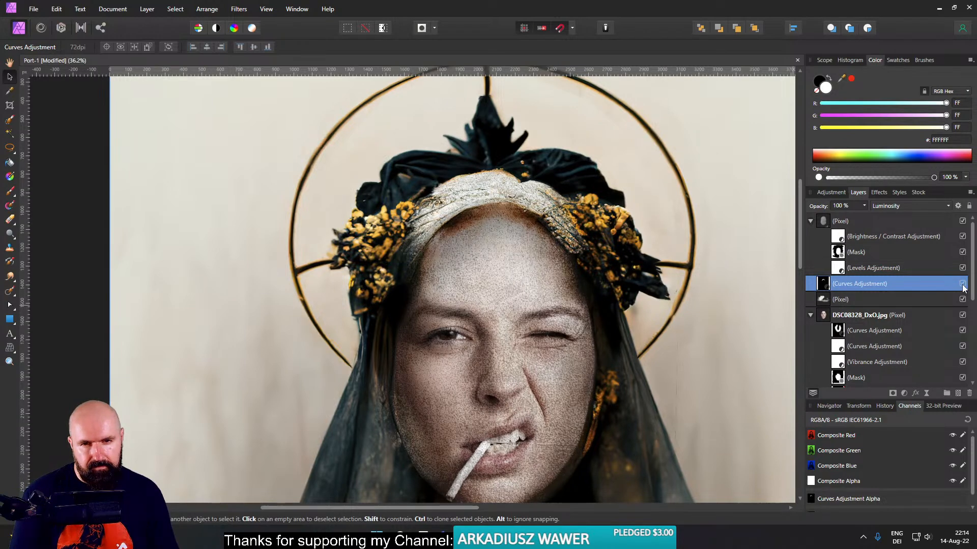
- Reshape the forehead Curves adjustment into an S-curve with points at about 0.25, 0.11 and 0.74, 0.59
double_click(822, 283)
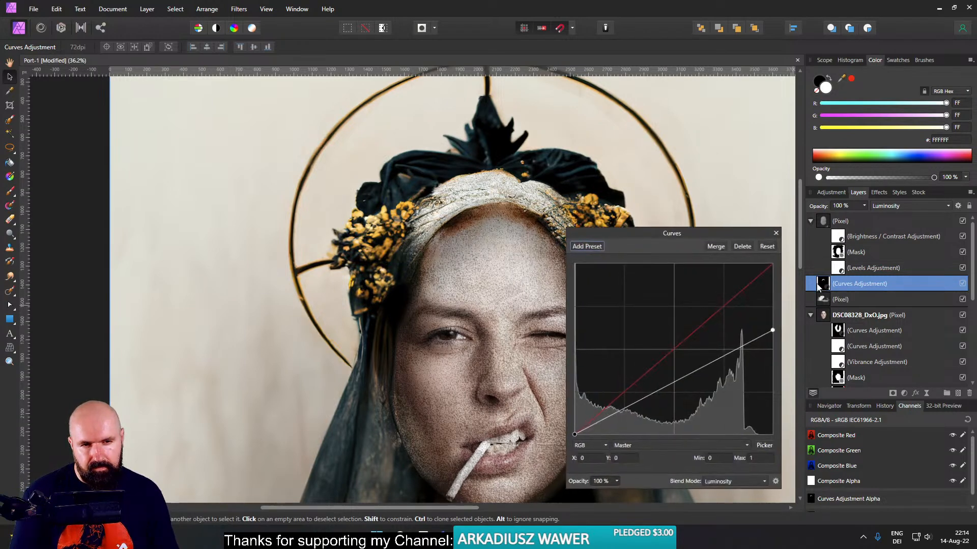
drag(618, 412, 623, 417)
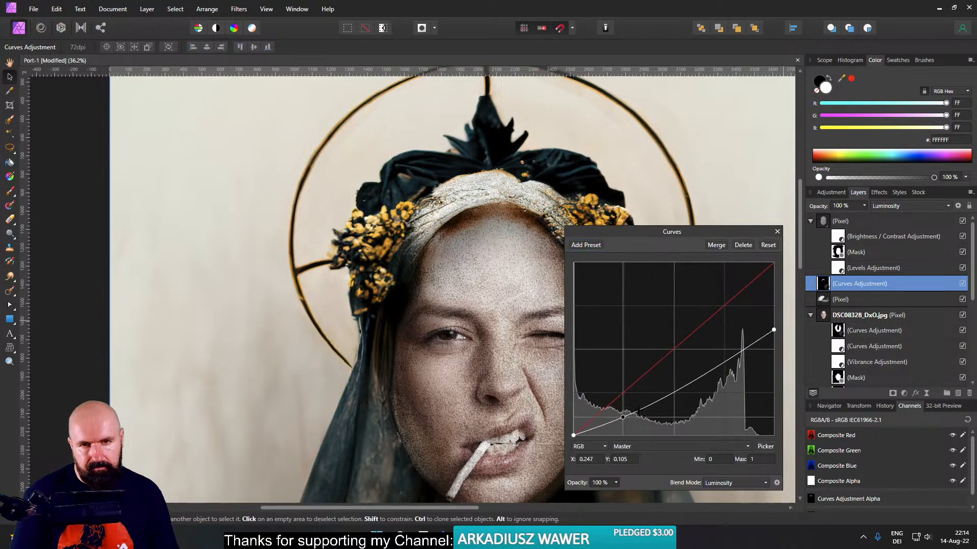
click(726, 361)
drag(727, 362, 721, 335)
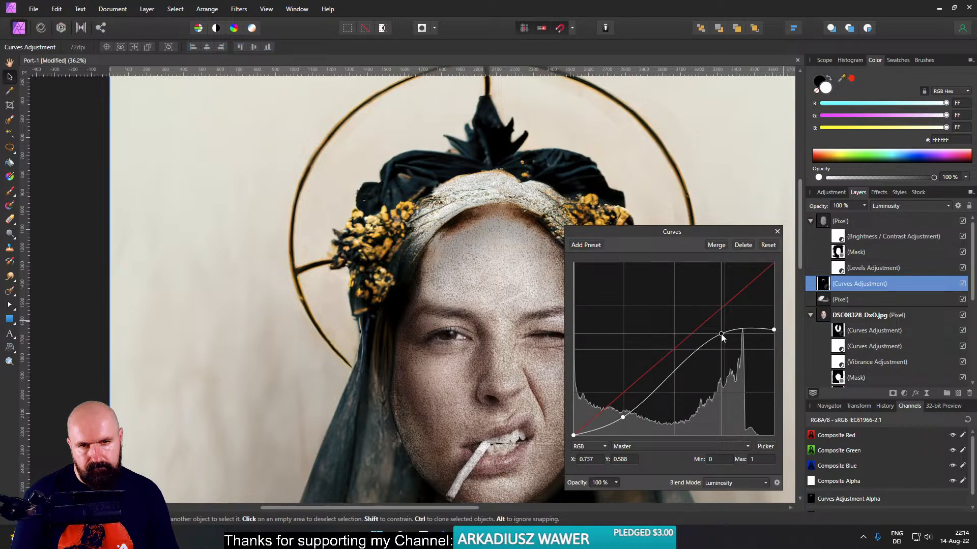
drag(622, 417, 621, 416)
click(777, 231)
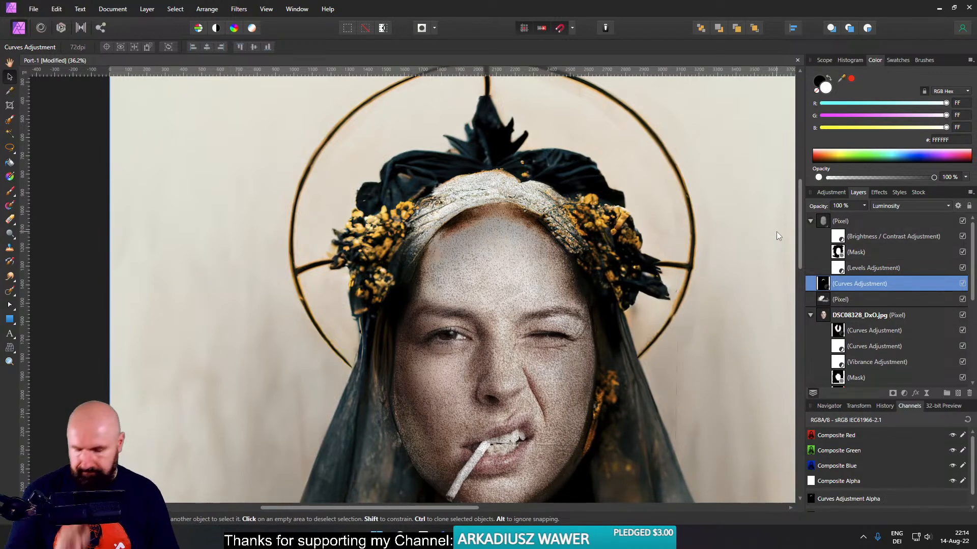
- Save the document and create a merged copy of all visible layers above the layer stack
key(ctrl+s)
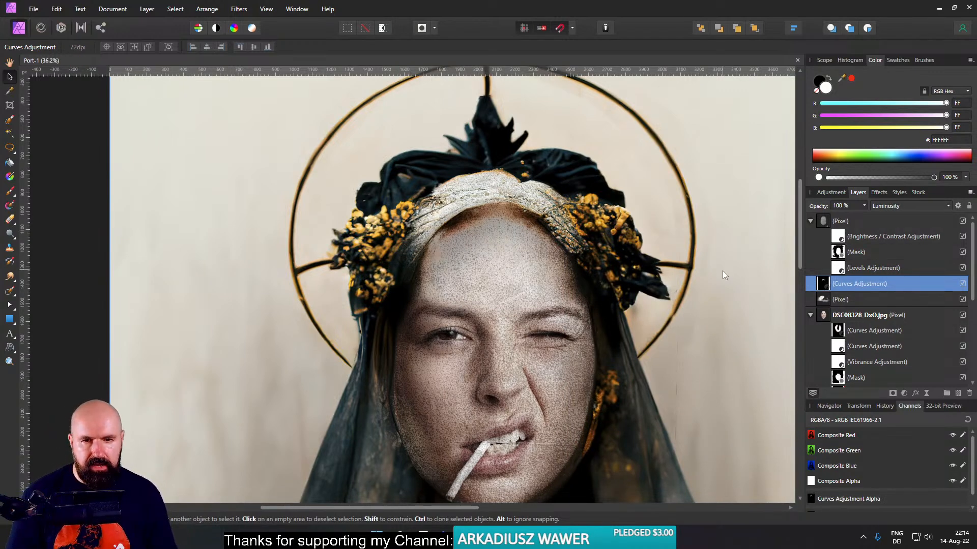
key(ctrl+0)
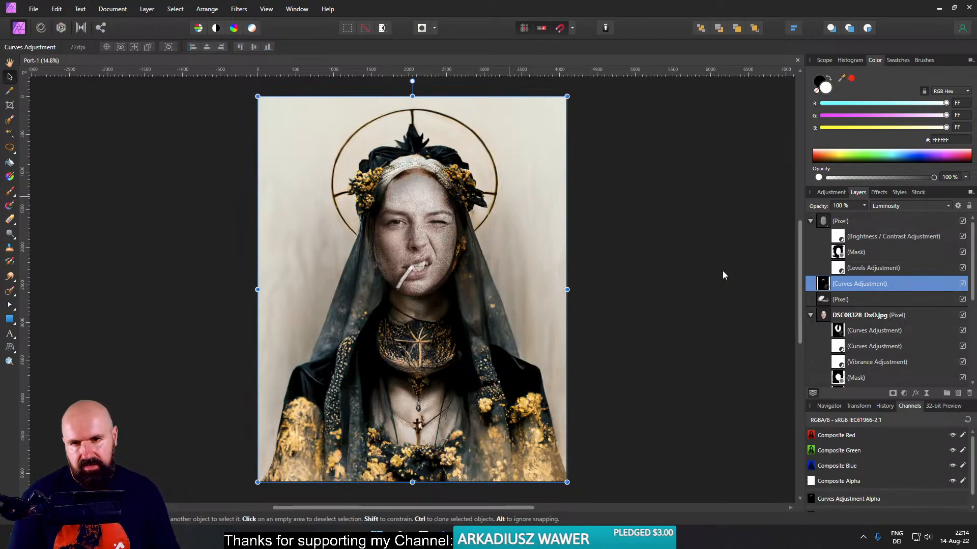
right_click(823, 224)
click(859, 341)
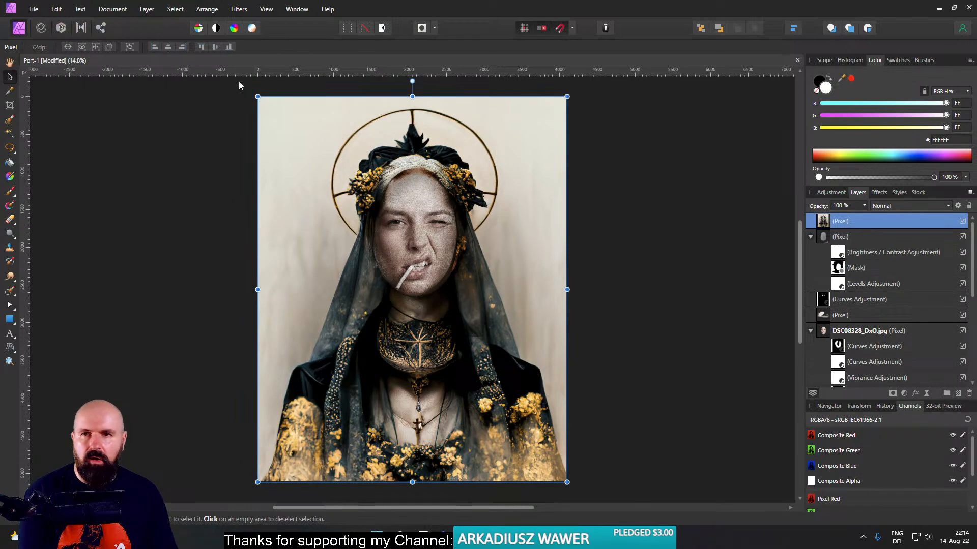
- Open the merged portrait layer in the Nik Collection plugin Silver Efex Pro 3
click(238, 8)
mouse_move(305, 151)
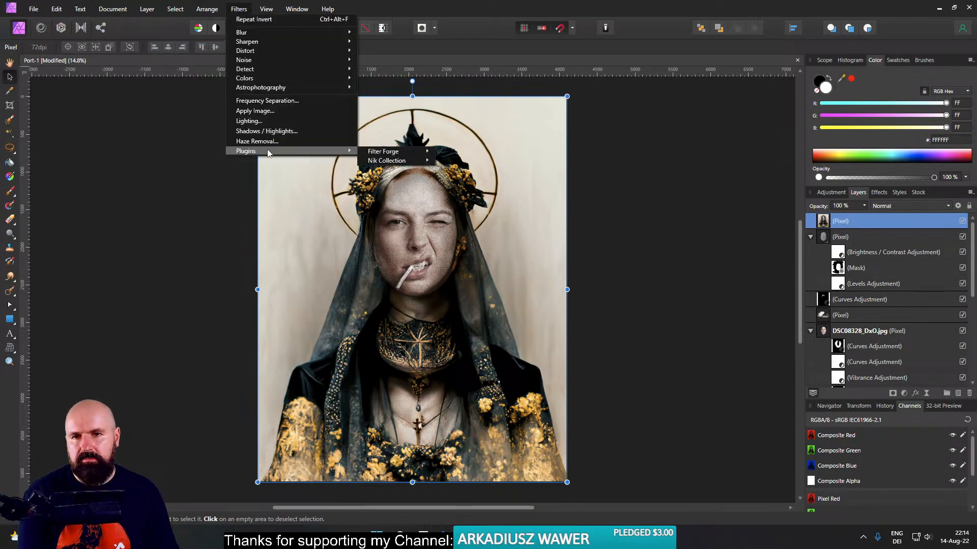
mouse_move(395, 163)
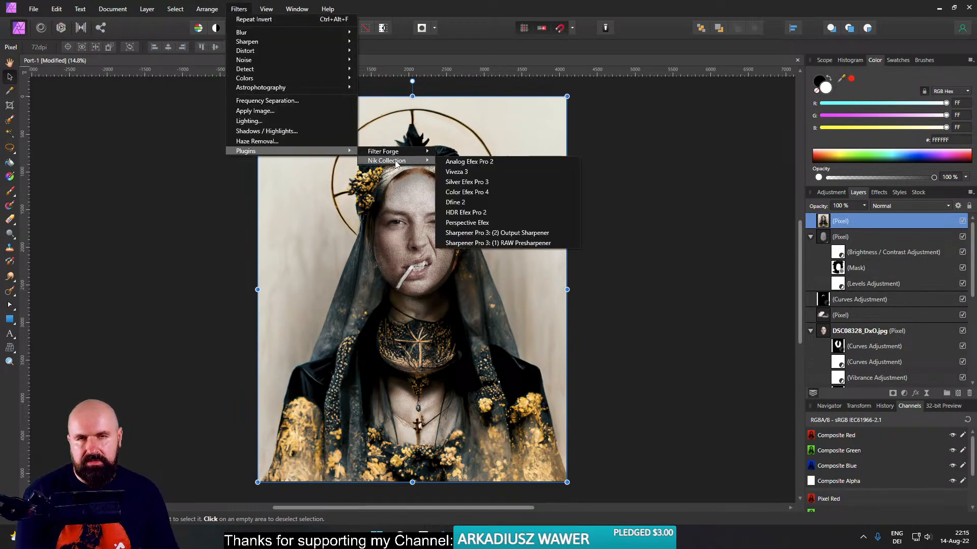
click(493, 182)
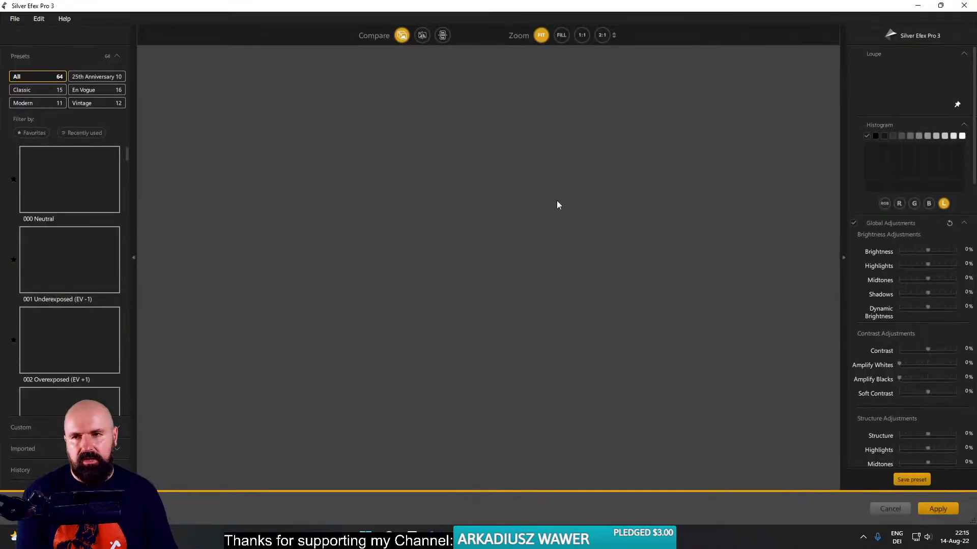
click(521, 296)
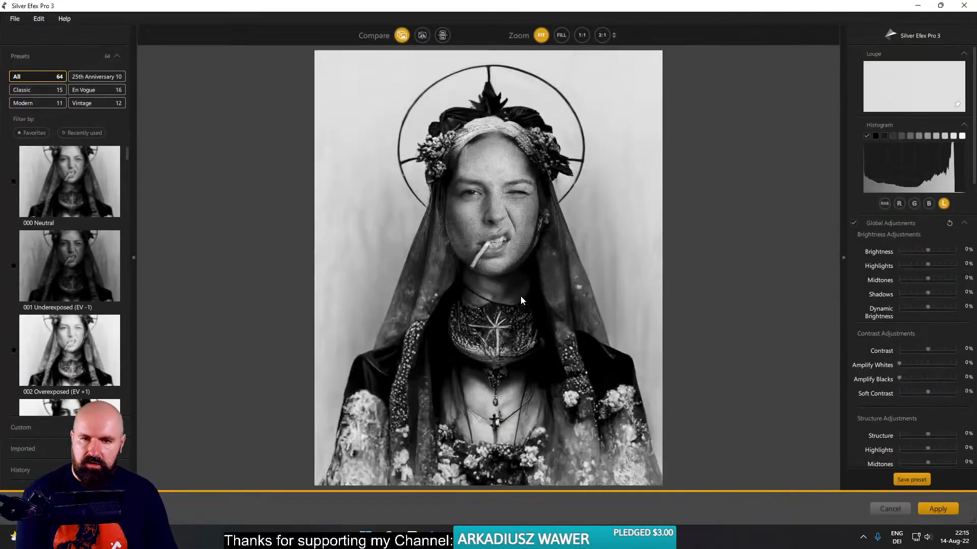
- Try several black-and-white presets on the portrait, including 010 Low Key 2 and 019 Fine Art Process
click(78, 264)
scroll(71, 259, down, 10)
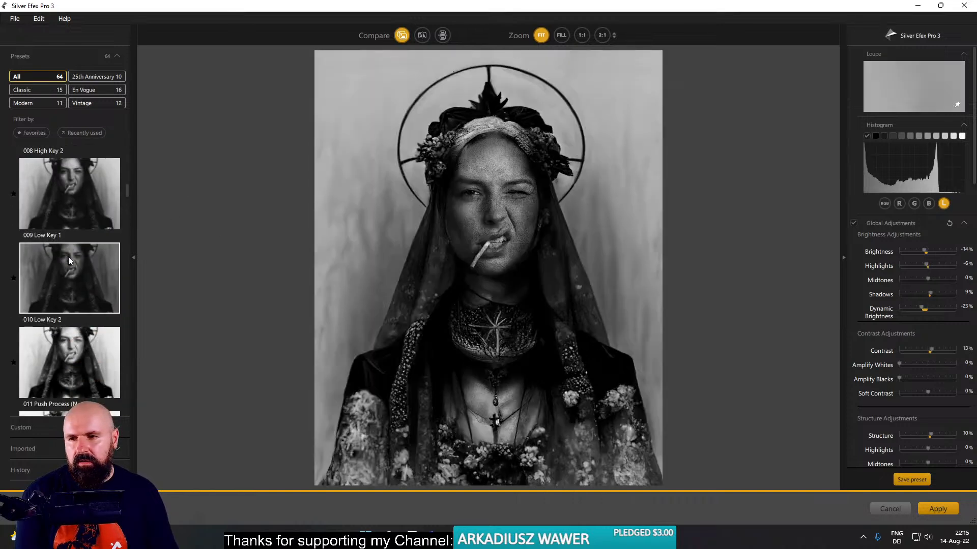
click(69, 259)
scroll(70, 259, down, 4)
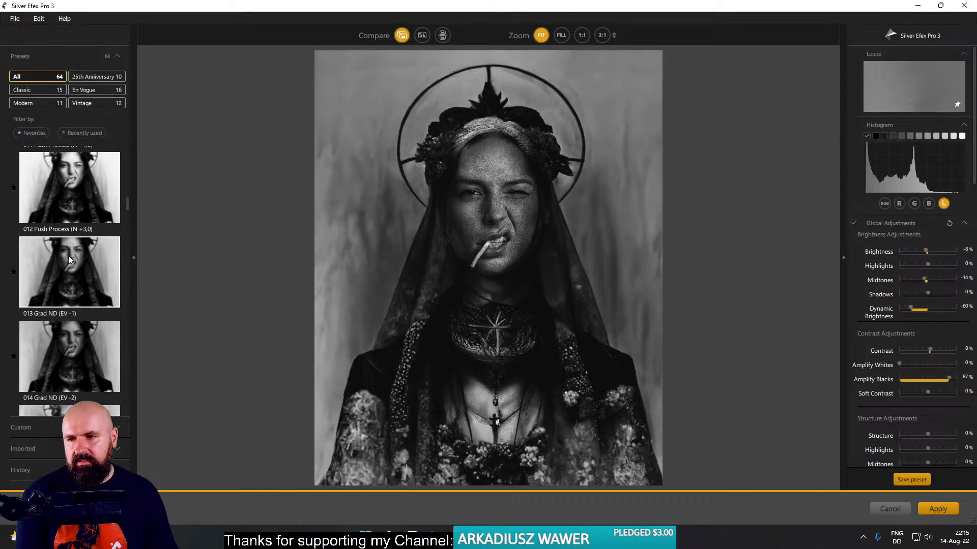
click(68, 255)
scroll(76, 285, down, 3)
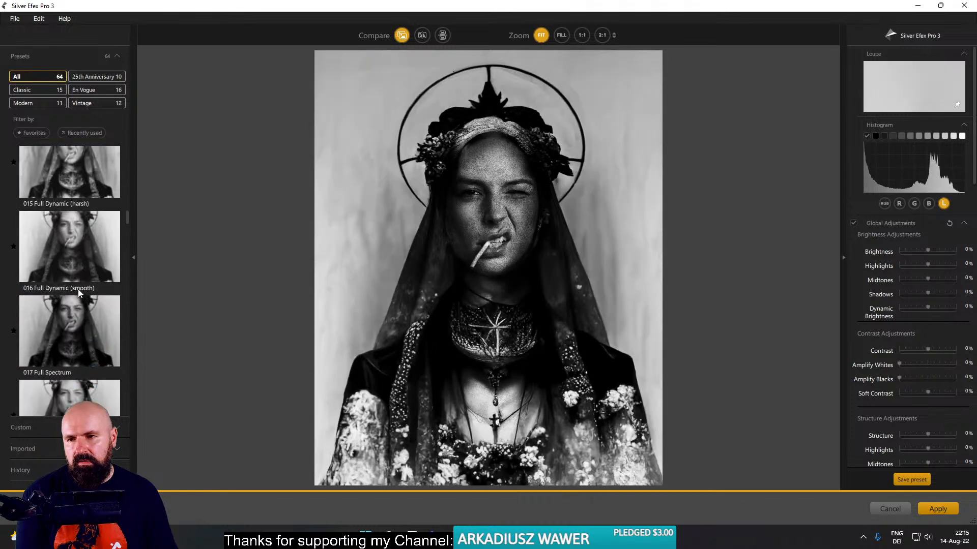
scroll(78, 289, down, 3)
click(83, 285)
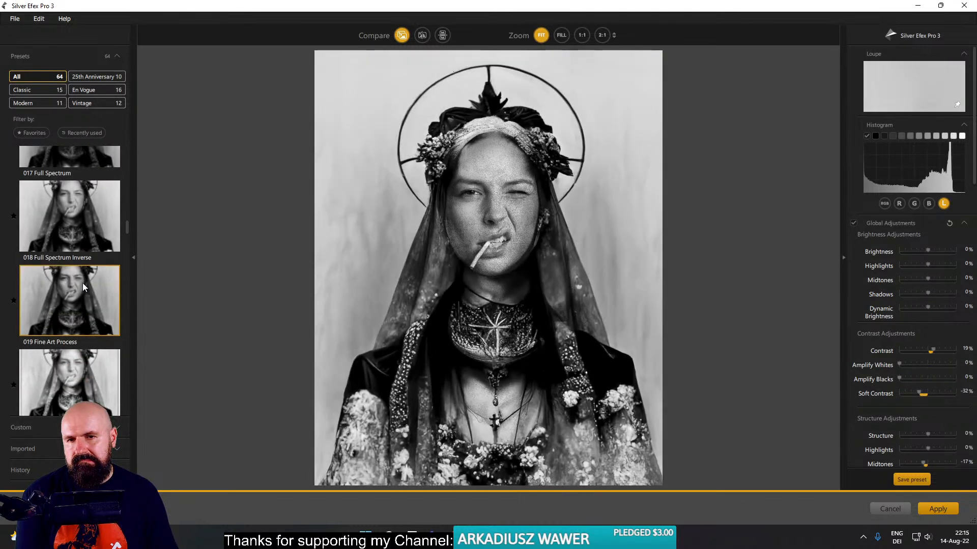
- Try the 023 Wet Rocks preset, then compare 028 Cool Tones 1 with 027 Soft Sepia on the portrait
scroll(82, 283, down, 4)
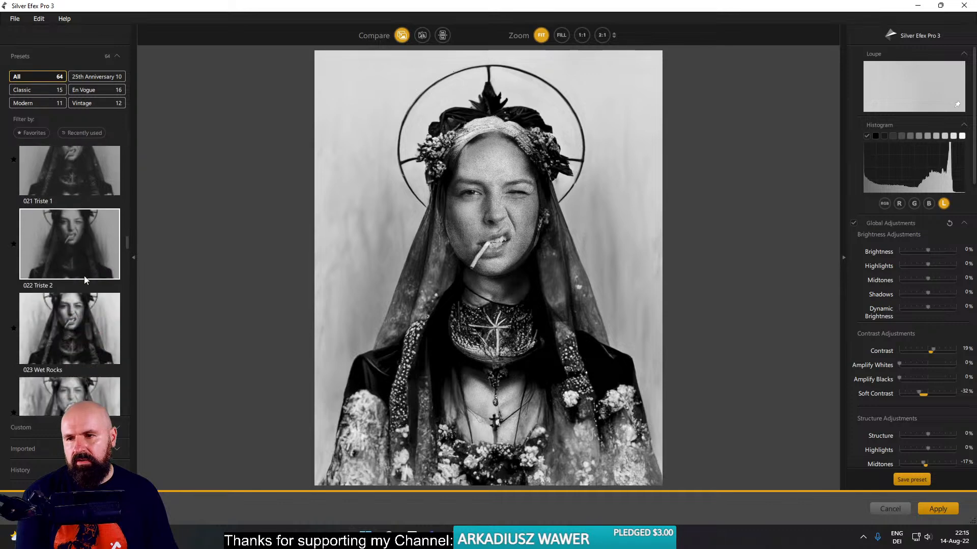
click(81, 304)
scroll(79, 280, down, 3)
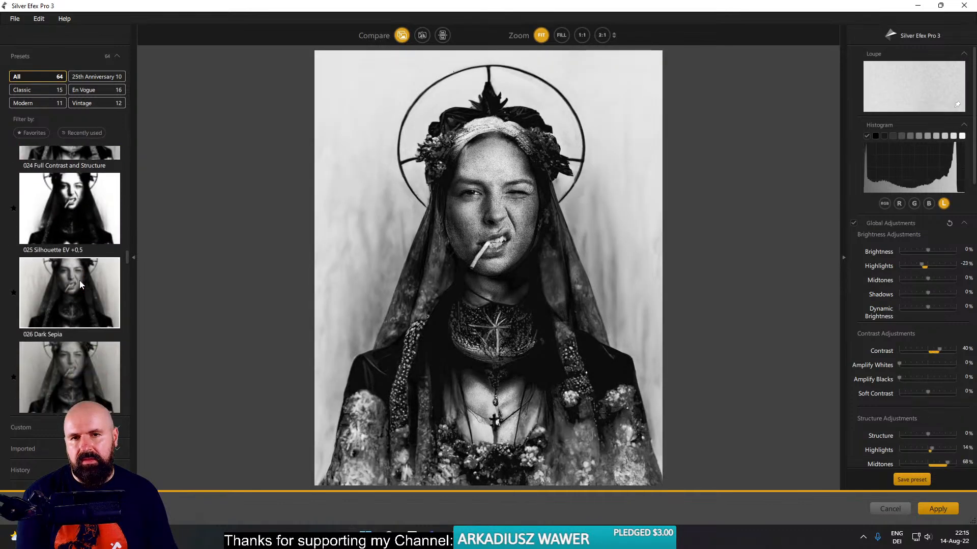
scroll(79, 282, down, 2)
click(79, 315)
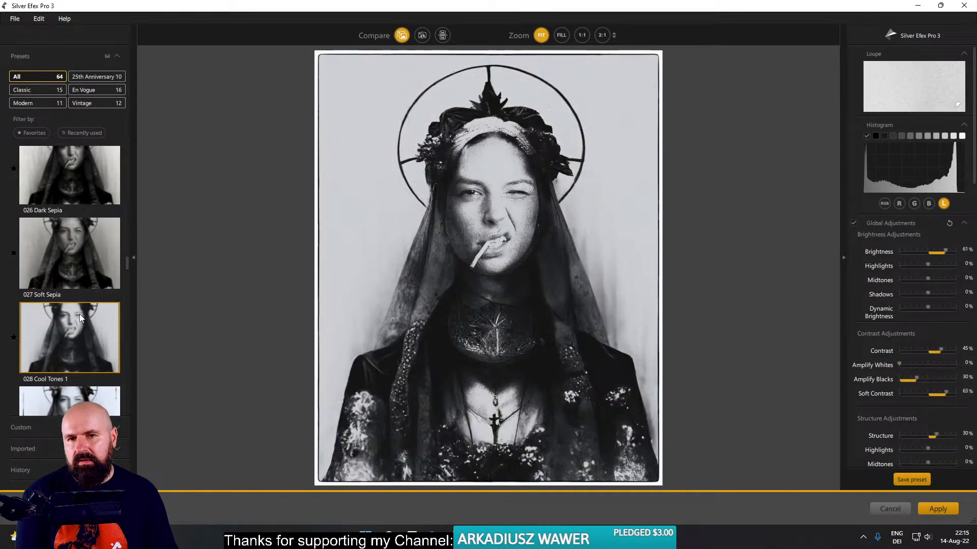
click(75, 272)
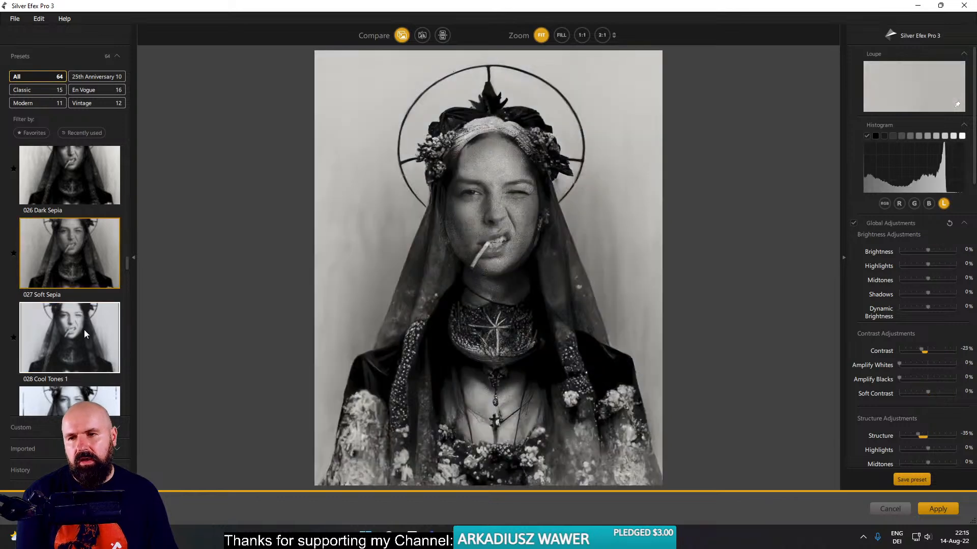
click(84, 331)
- Try the 030 Film Noir 1, 033 Yellowed 1 and 034 Yellowed 2 presets on the portrait
scroll(85, 295, down, 3)
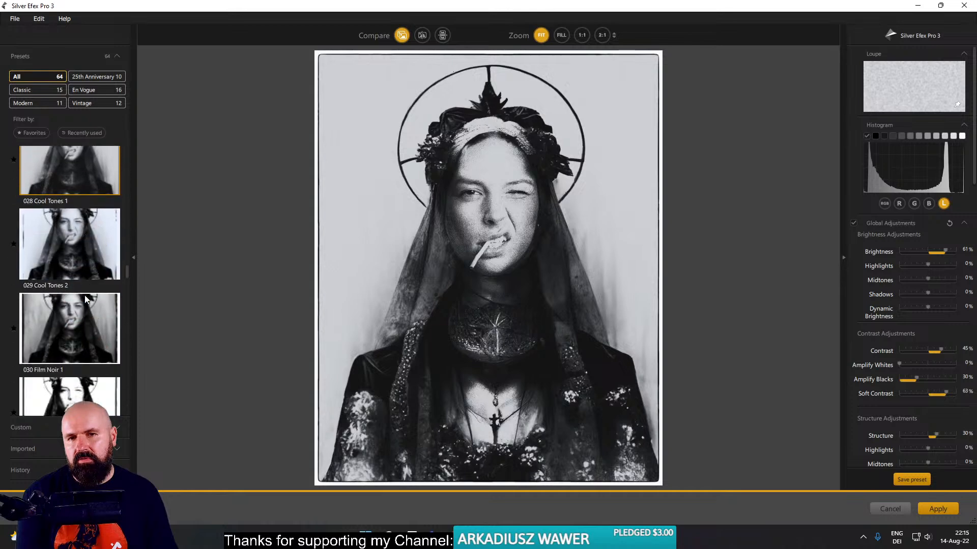
click(86, 296)
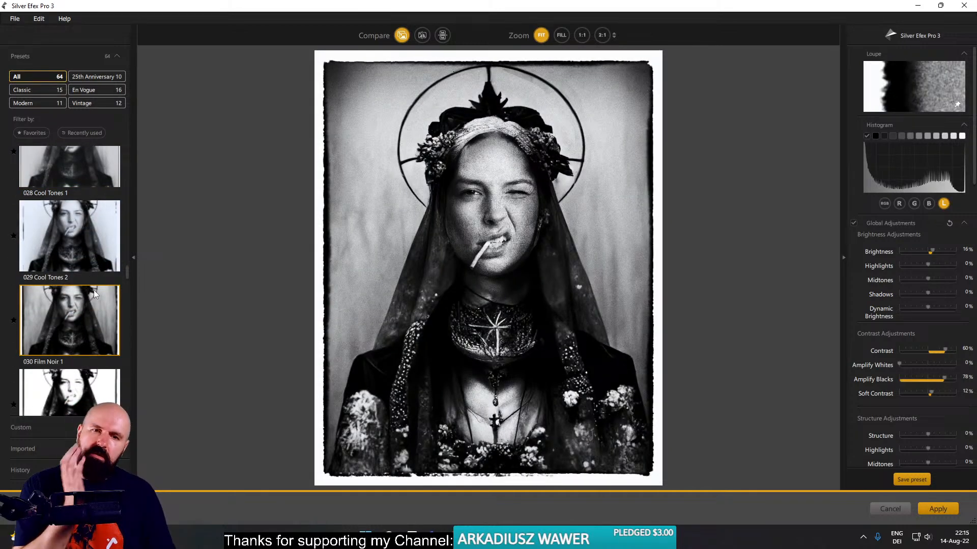
scroll(93, 287, down, 3)
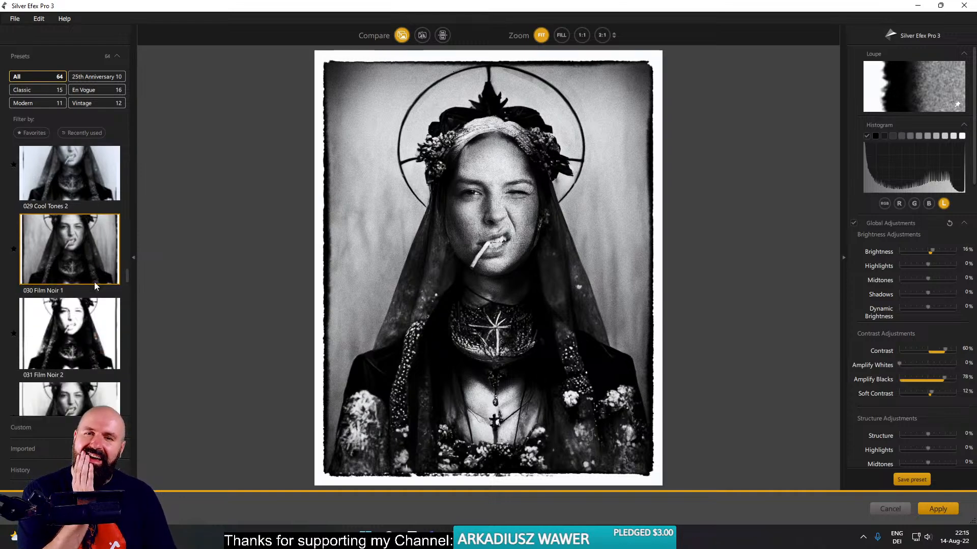
scroll(94, 286, down, 1)
click(96, 273)
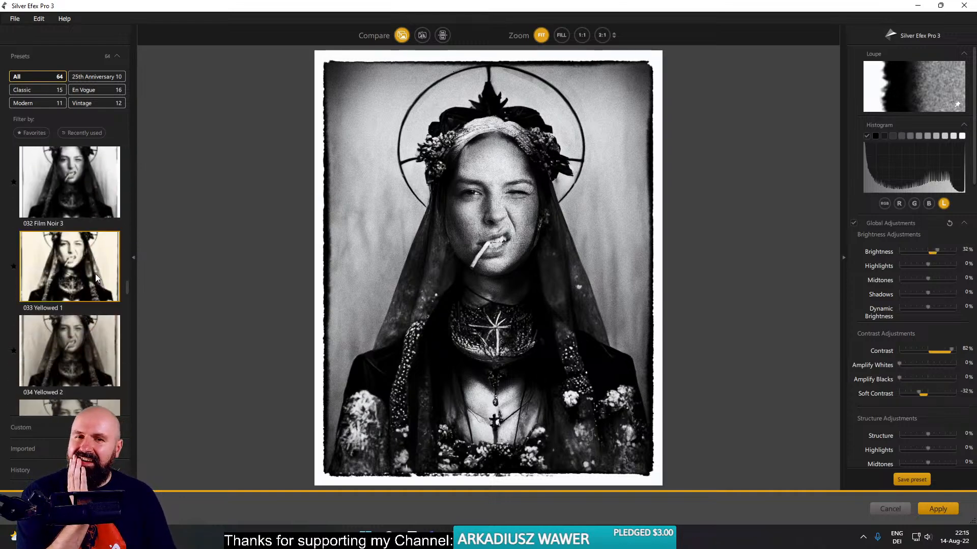
click(95, 338)
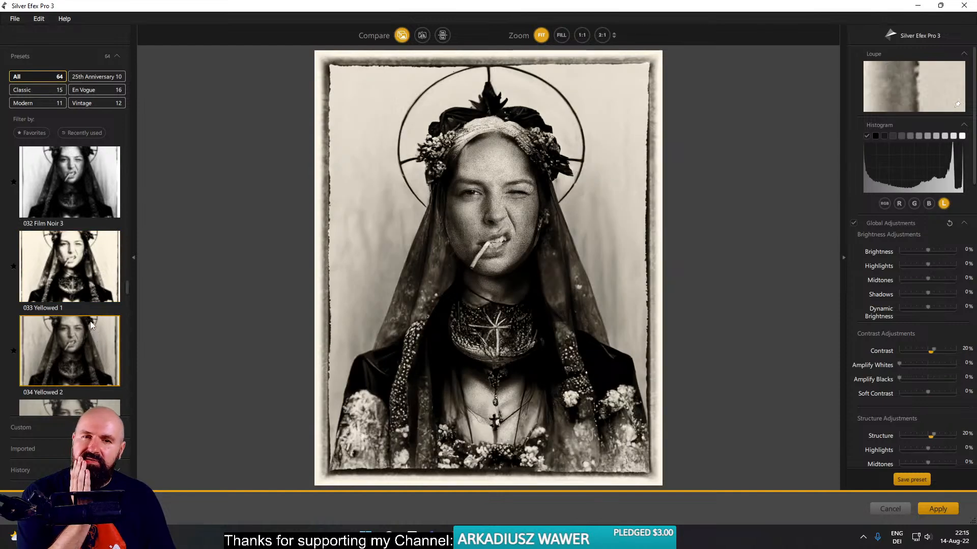
- Try the 036 Antique Plate II, 038 Dark Glow and 040 Dark Selenium presets on the portrait
scroll(81, 301, down, 3)
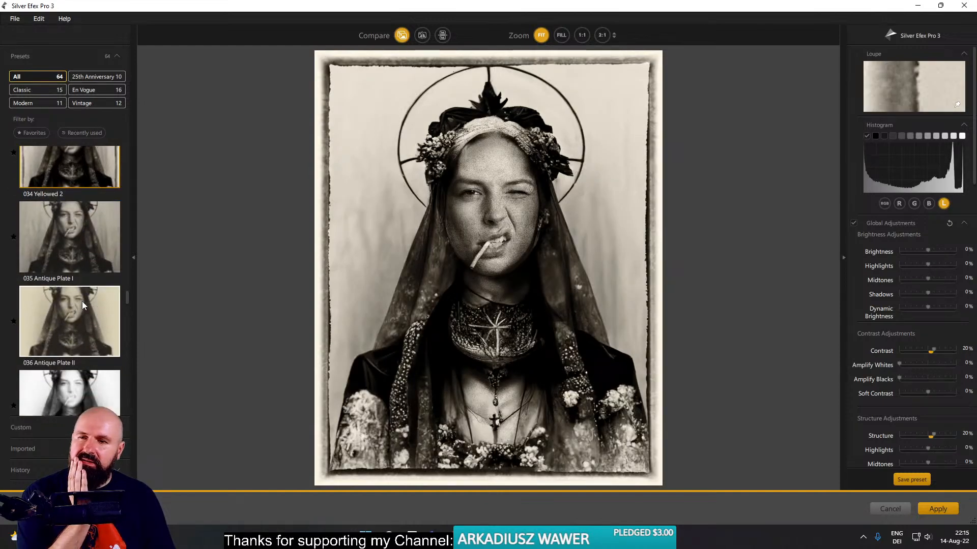
click(86, 313)
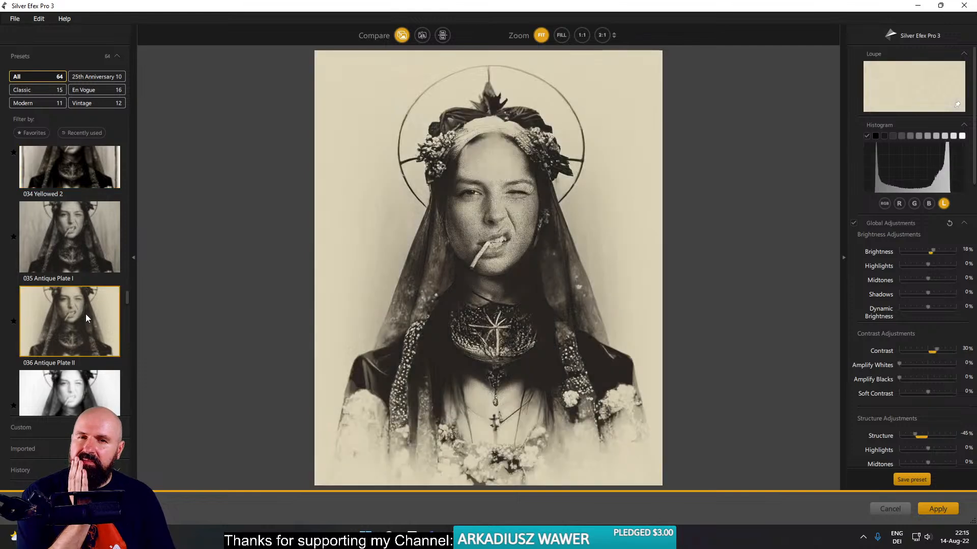
scroll(85, 309, down, 3)
click(84, 311)
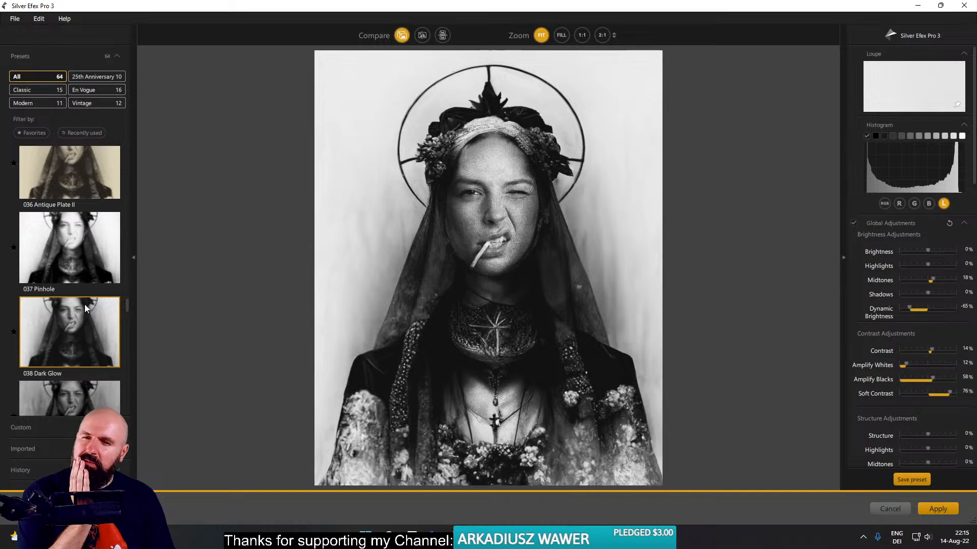
scroll(84, 304, down, 4)
click(75, 279)
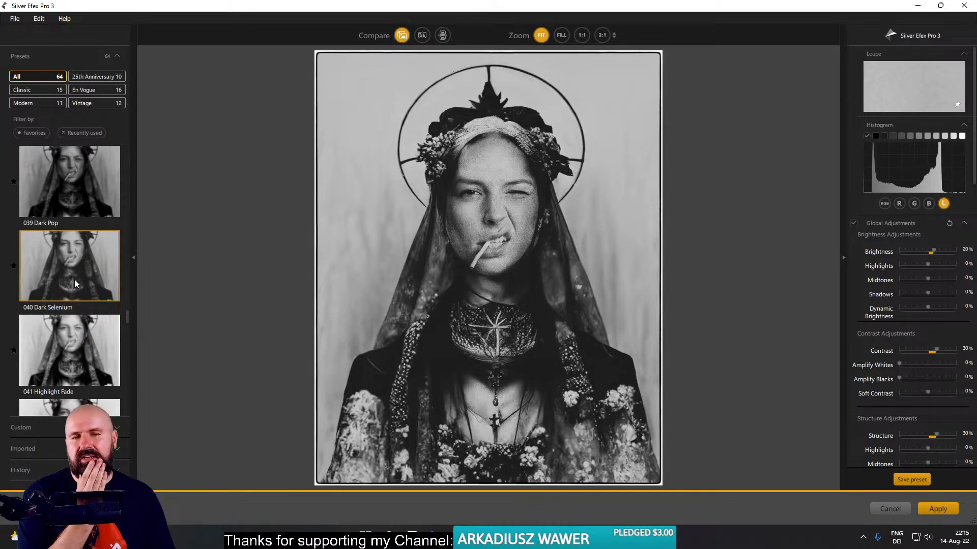
- Compare the 042 Intensifier and 043 More Silver presets, then try 045 Contrasty and 044 Ominous Fade
scroll(75, 277, down, 3)
click(78, 269)
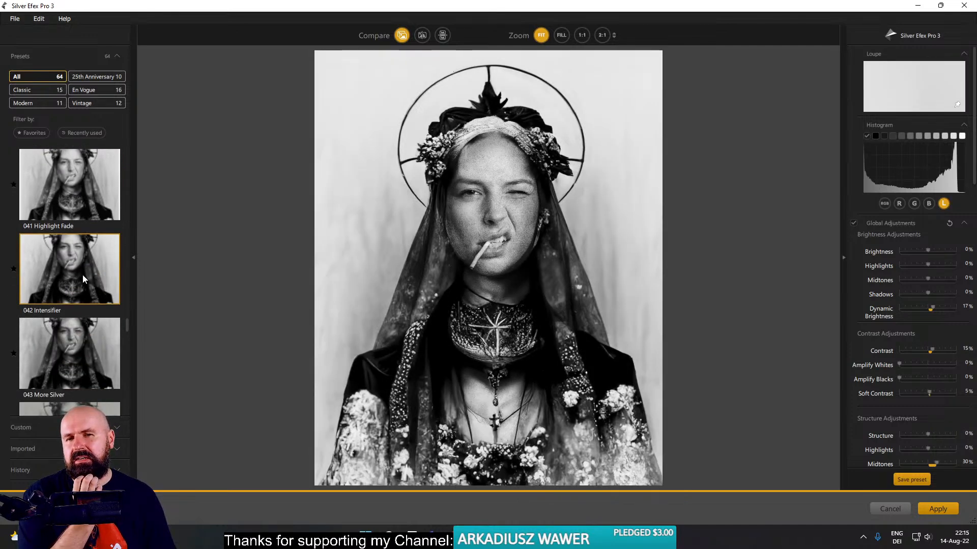
click(83, 341)
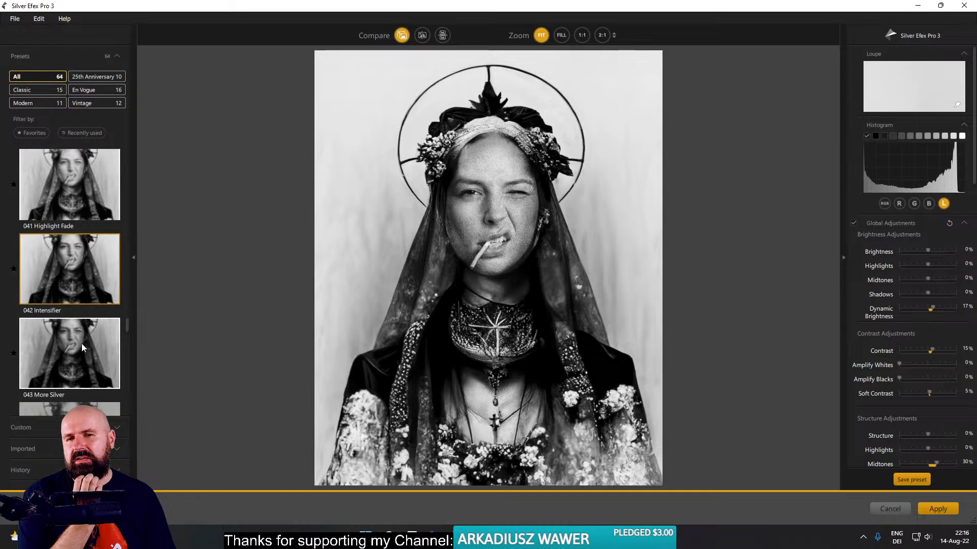
click(77, 286)
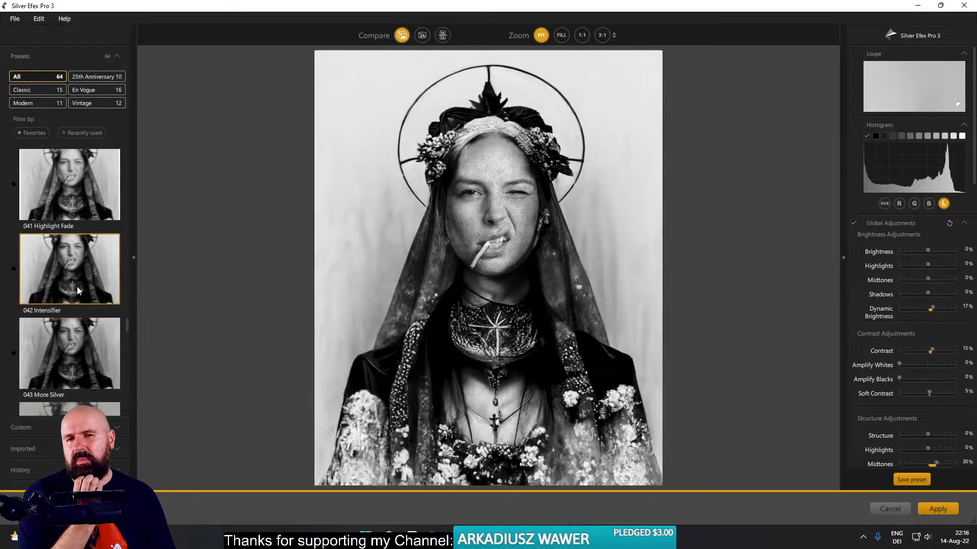
scroll(77, 284, down, 3)
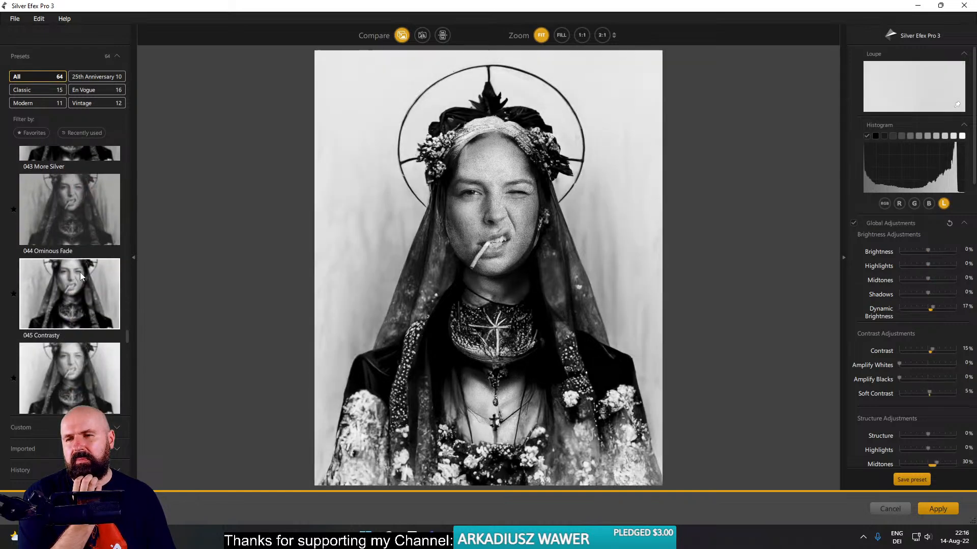
click(81, 285)
click(78, 237)
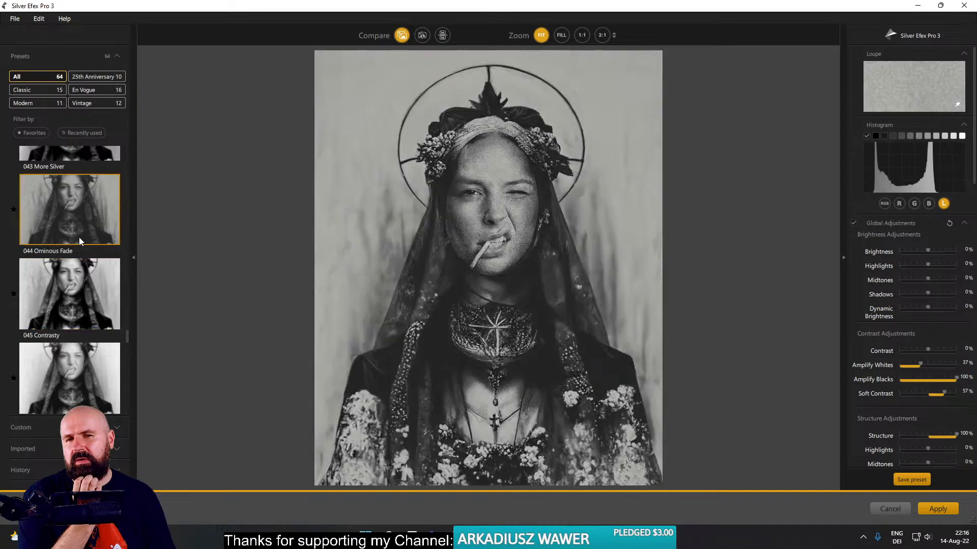
- Try the 048 Deep Landscape and 049 Moody Blues presets on the portrait
scroll(77, 264, down, 2)
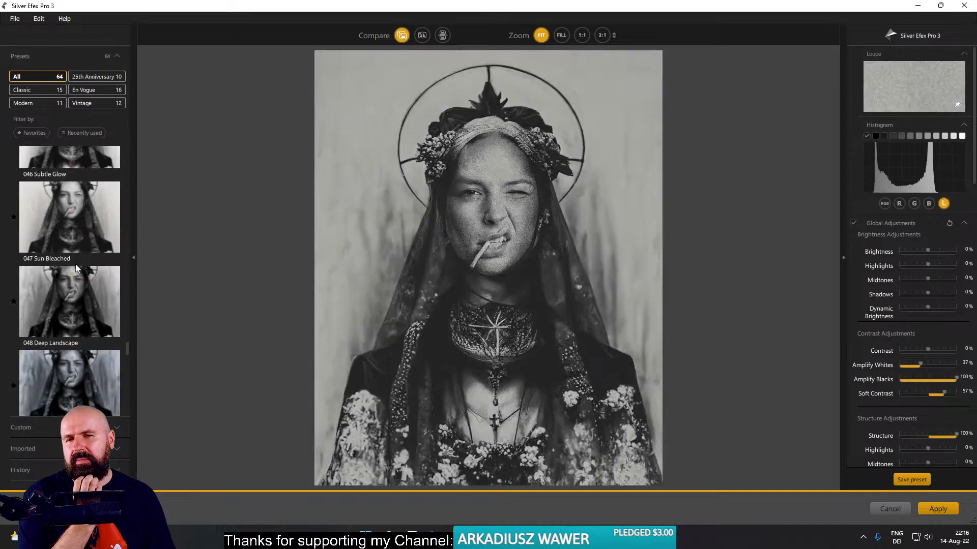
click(83, 305)
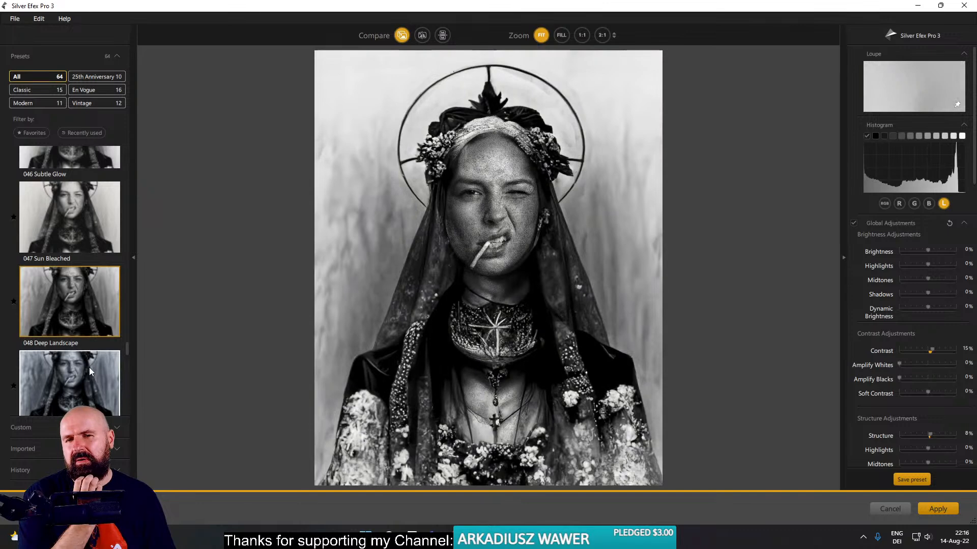
scroll(90, 368, down, 1)
click(90, 366)
- Choose the 051 Darken Edges preset for the portrait and look through its structure, film type and grain settings
scroll(84, 322, down, 3)
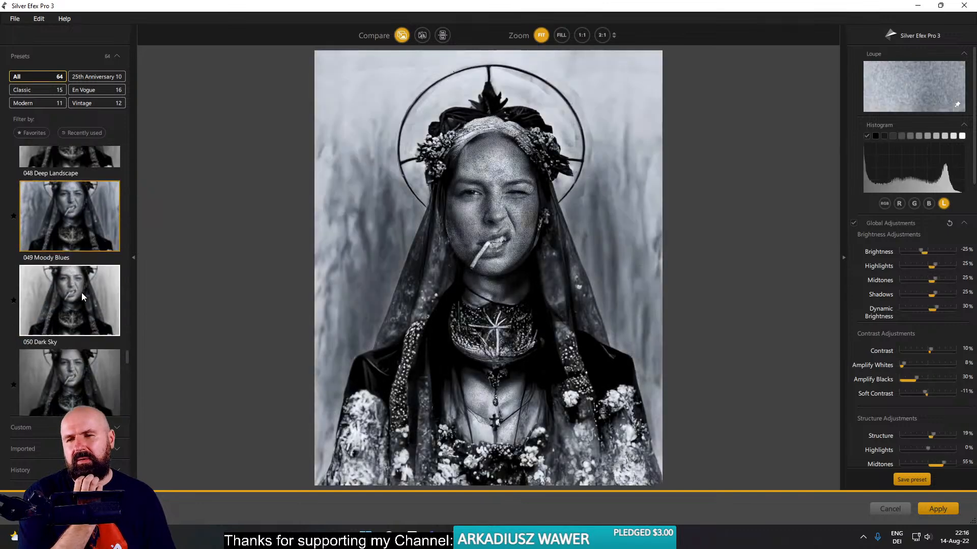
click(86, 328)
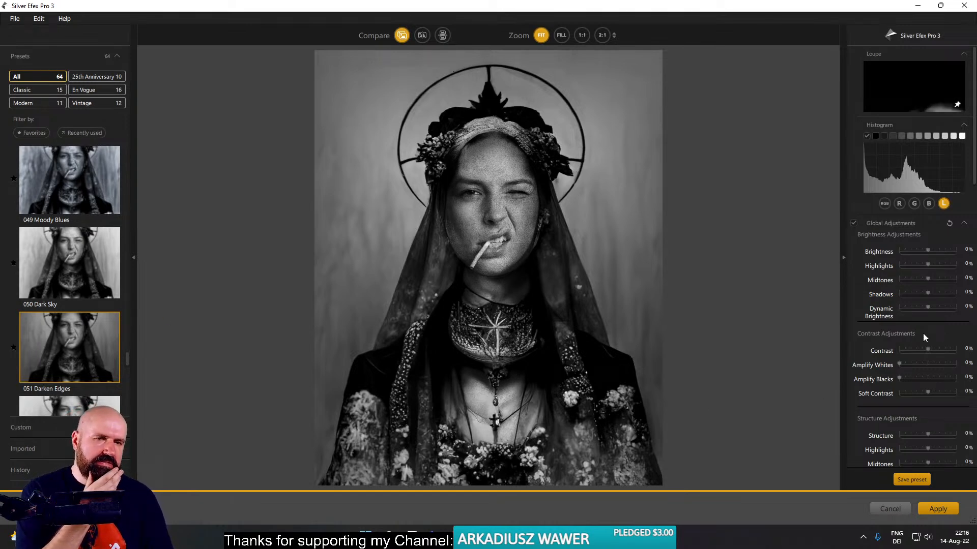
scroll(923, 334, down, 4)
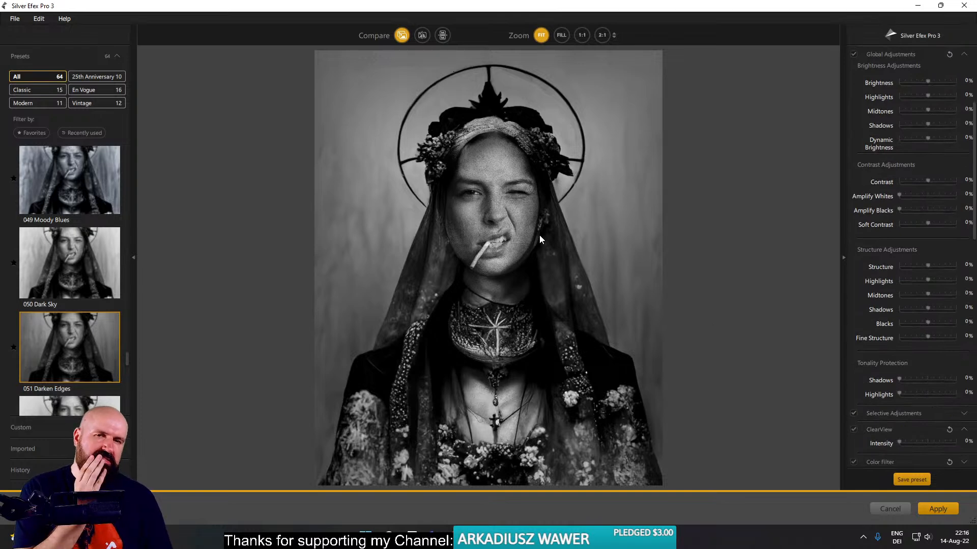
scroll(942, 334, down, 4)
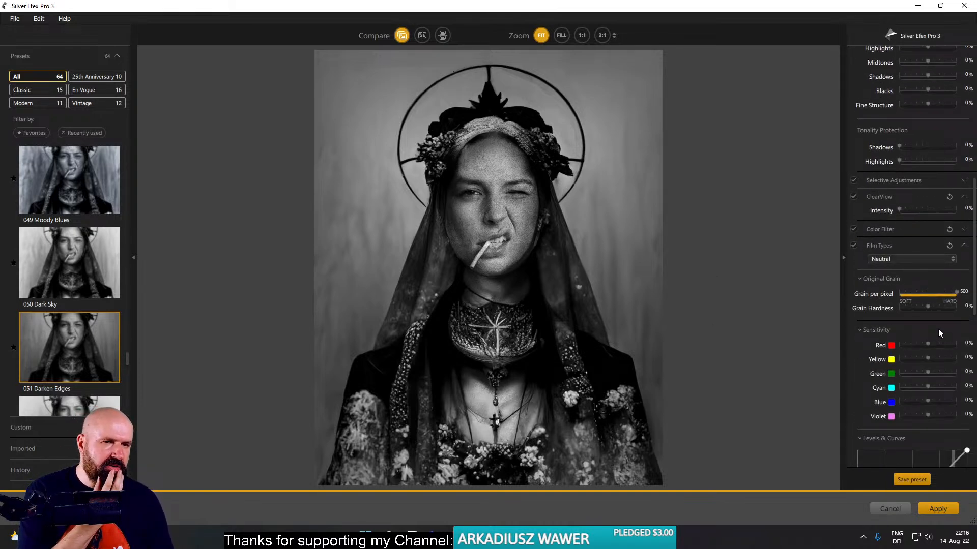
- Look through the ClearView, film grain, toning and vignette settings of the Darken Edges preset
click(899, 209)
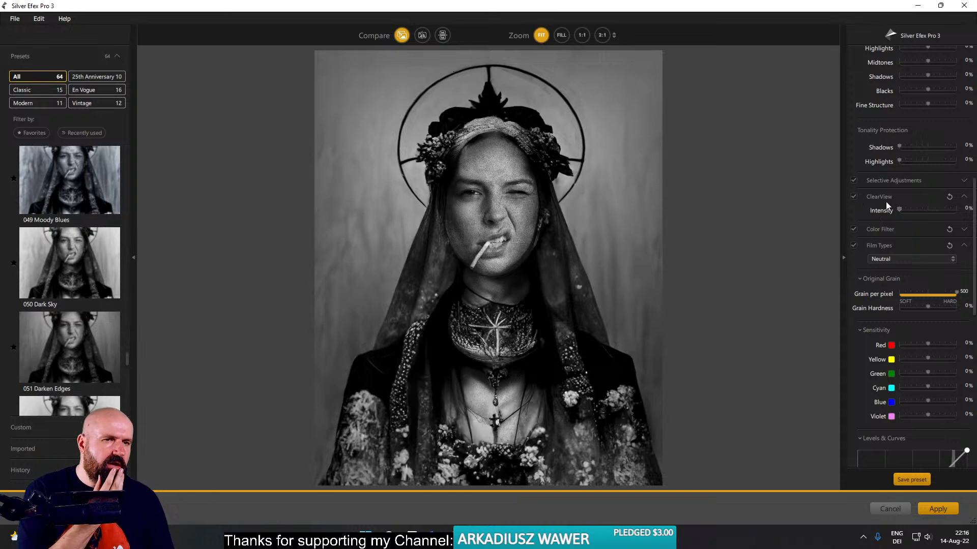
scroll(881, 243, down, 10)
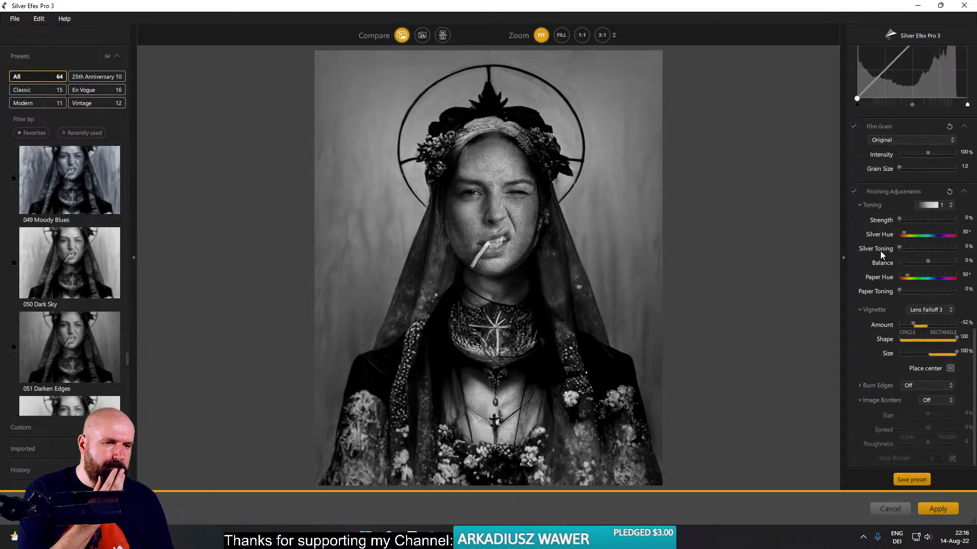
scroll(880, 253, up, 6)
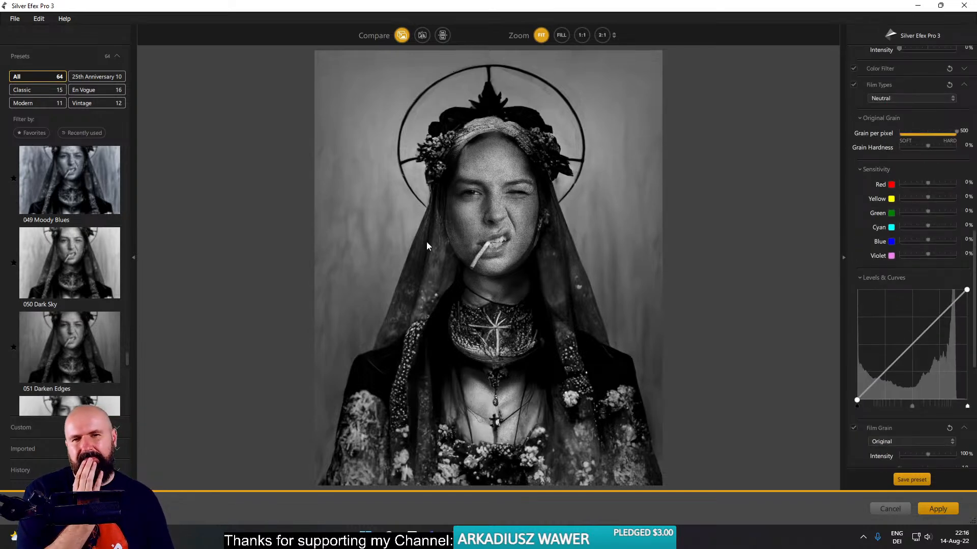
- Try the Classic Portrait - Angelic & Faded, Street - Dramatic and Street - Hint of Blue presets on the portrait
scroll(69, 262, down, 3)
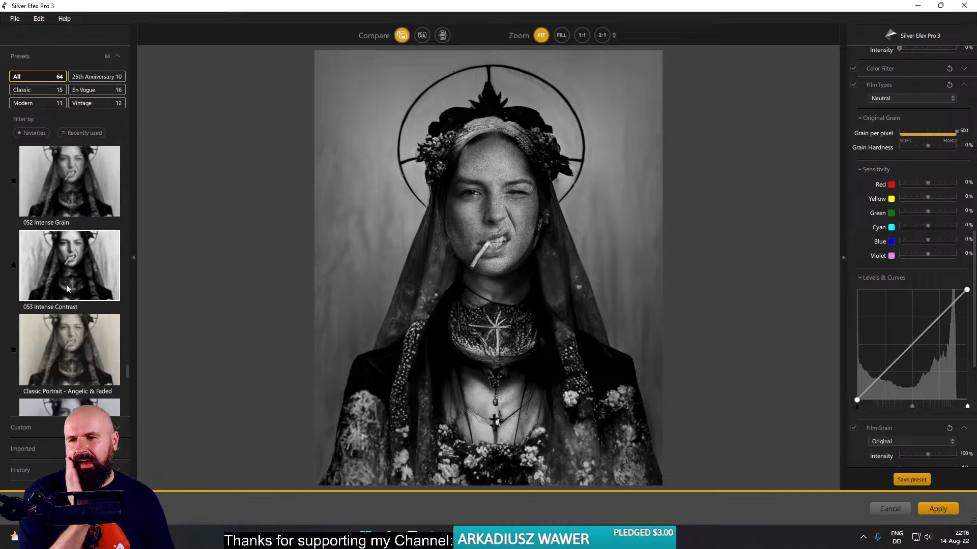
click(86, 339)
scroll(74, 316, down, 4)
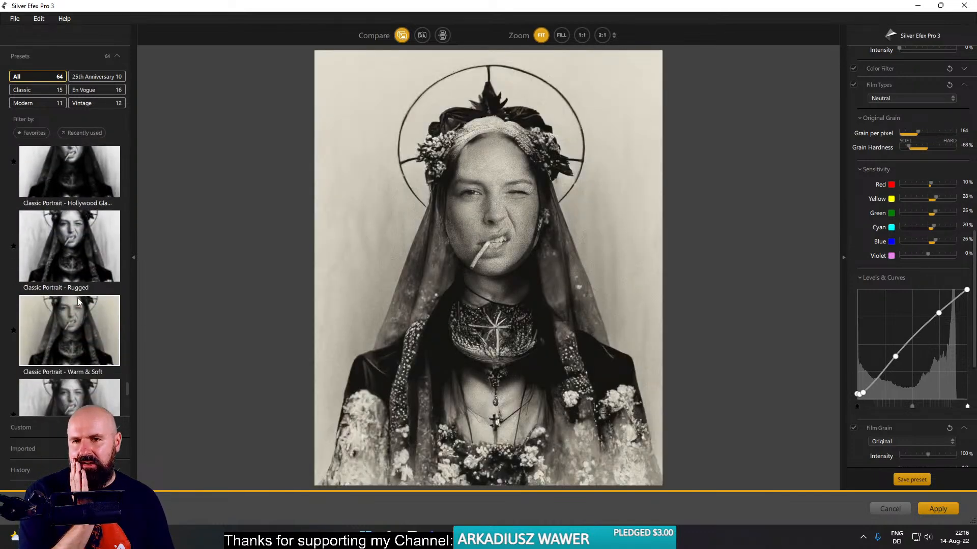
scroll(76, 265, down, 3)
click(75, 233)
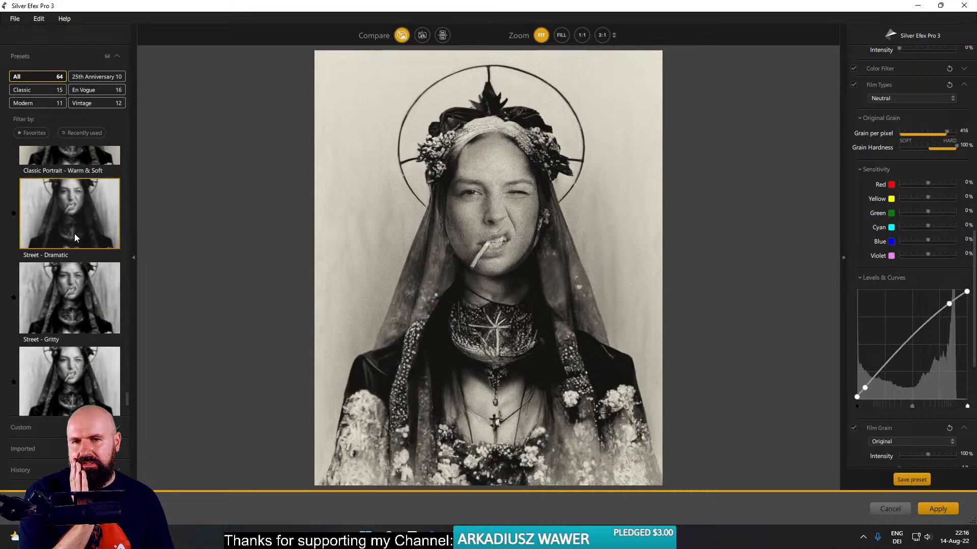
scroll(73, 239, down, 1)
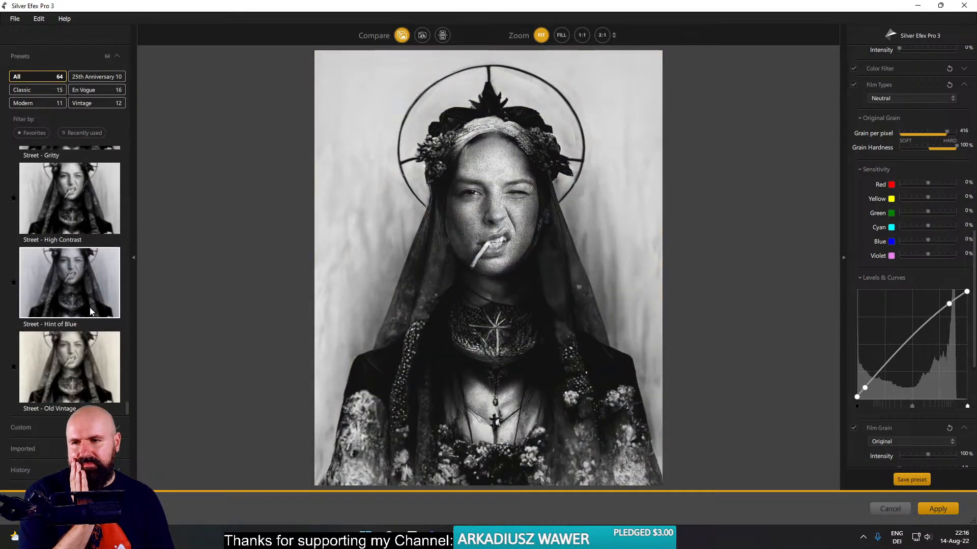
click(83, 295)
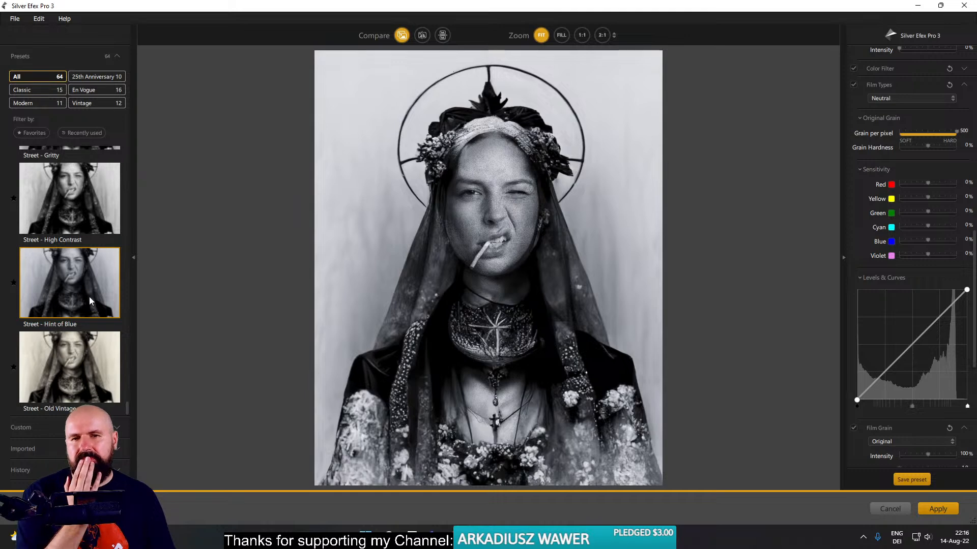
- Try the 041 Highlight Fade preset on the portrait
scroll(73, 285, up, 10)
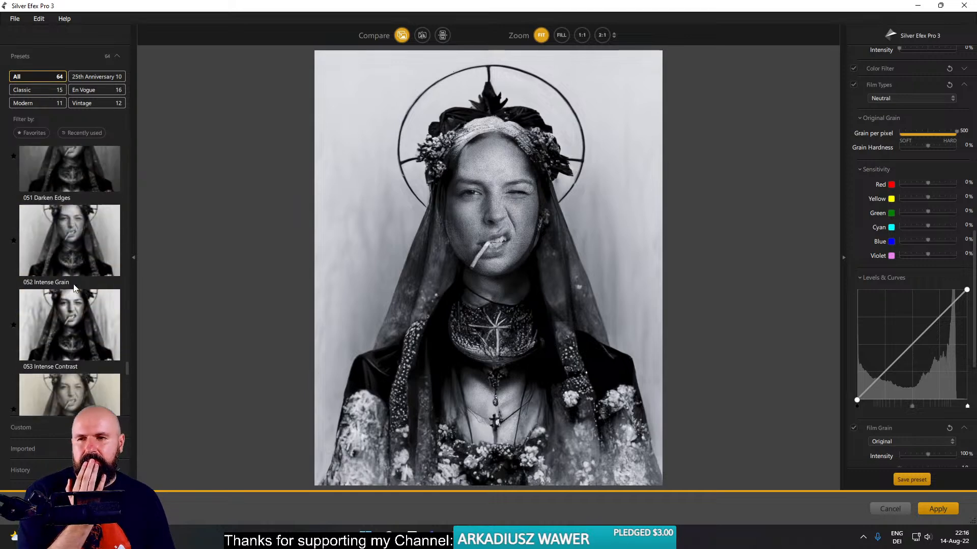
scroll(73, 288, up, 10)
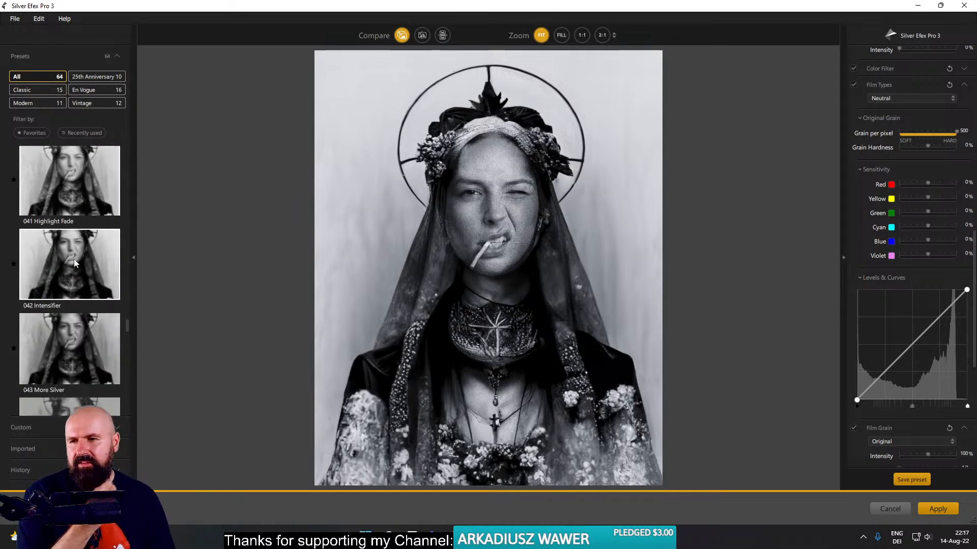
scroll(74, 263, up, 1)
click(79, 227)
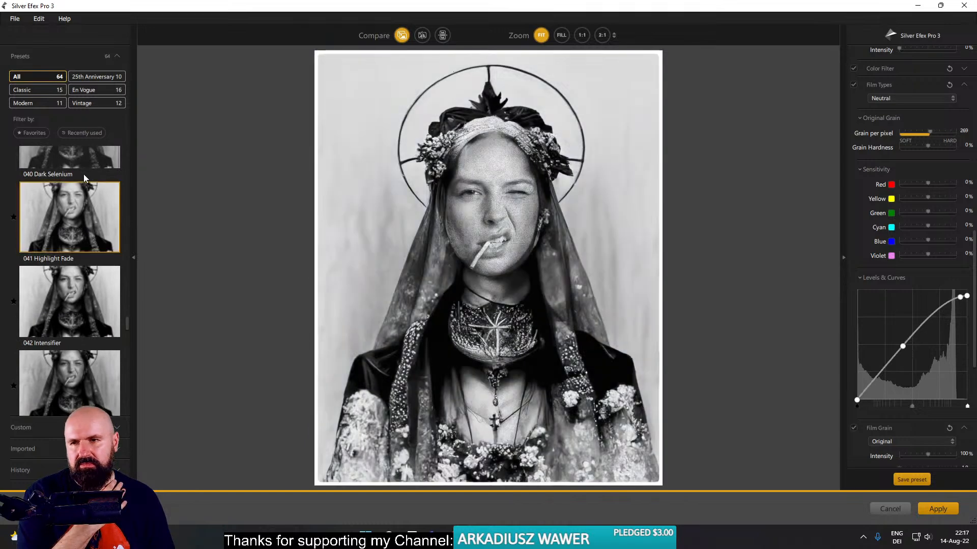
- Try the 031 Film Noir 2 and 030 Film Noir 1 presets on the portrait
scroll(79, 218, up, 6)
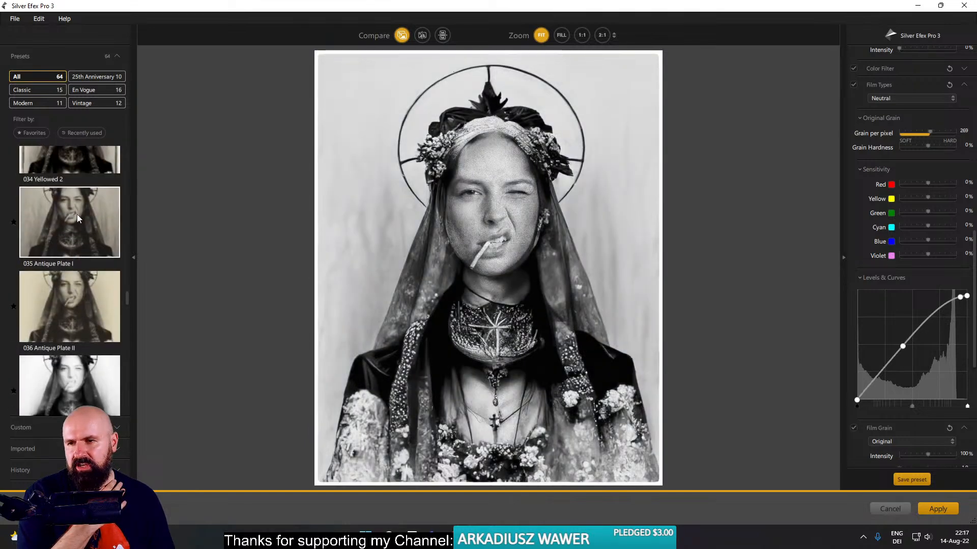
scroll(78, 240, up, 5)
click(84, 269)
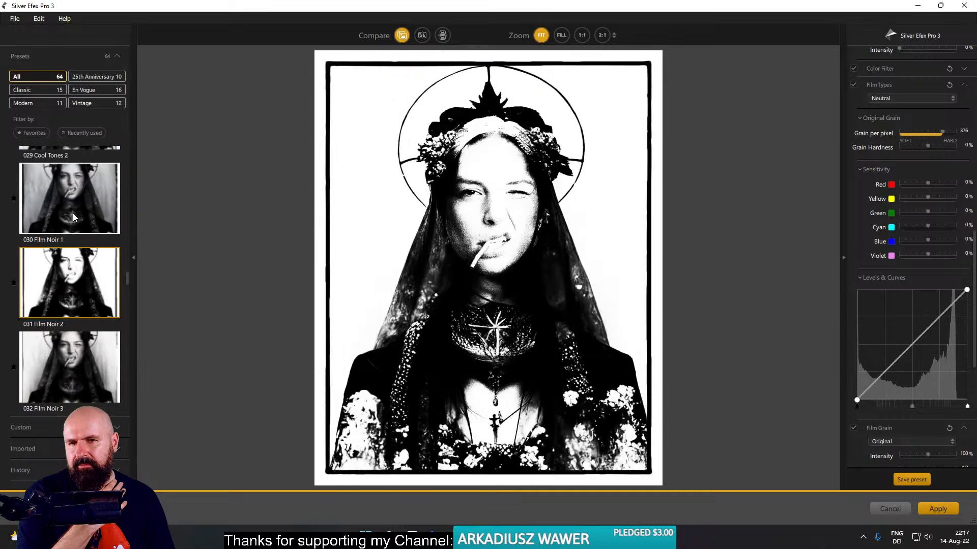
click(72, 213)
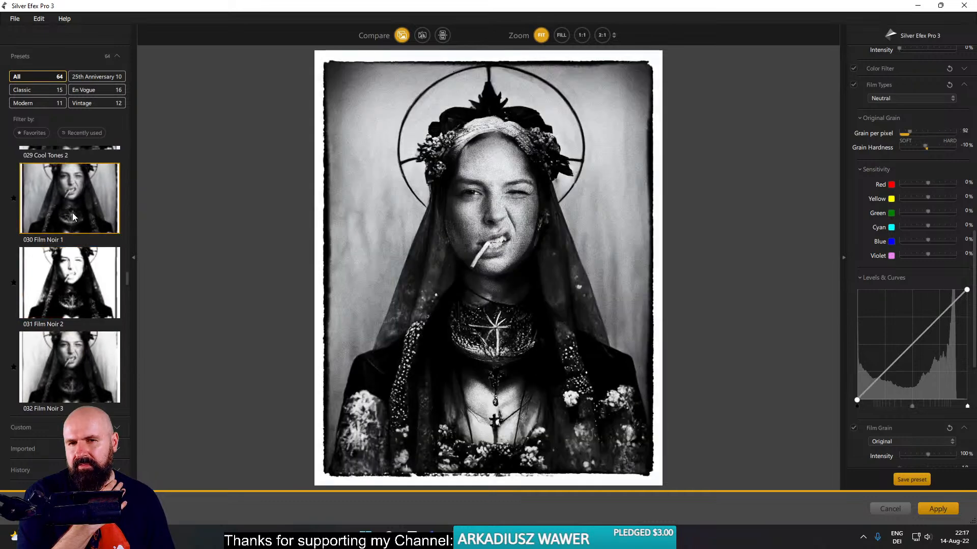
- Try the 028 Cool Tones 1, 029 Cool Tones 2 and 027 Soft Sepia presets on the portrait
scroll(89, 227, up, 2)
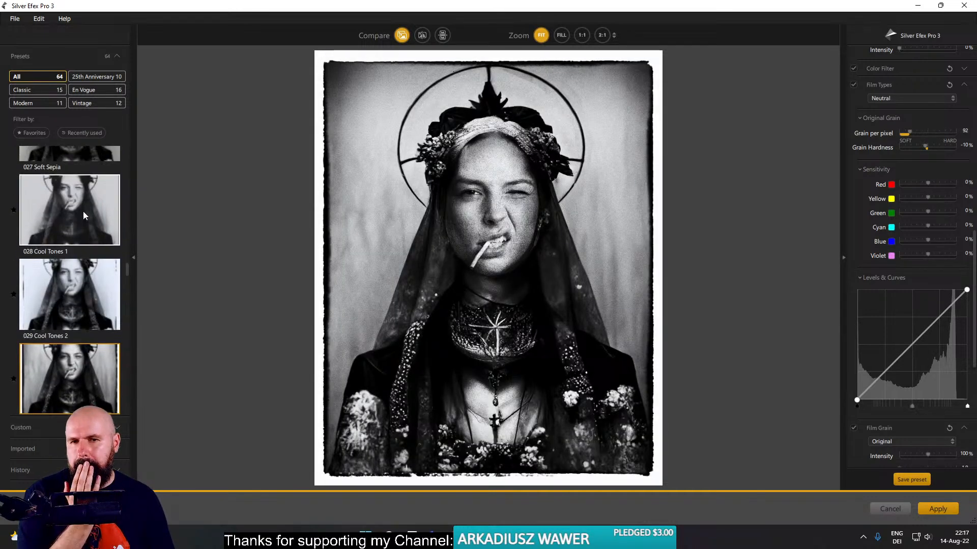
click(83, 212)
click(90, 262)
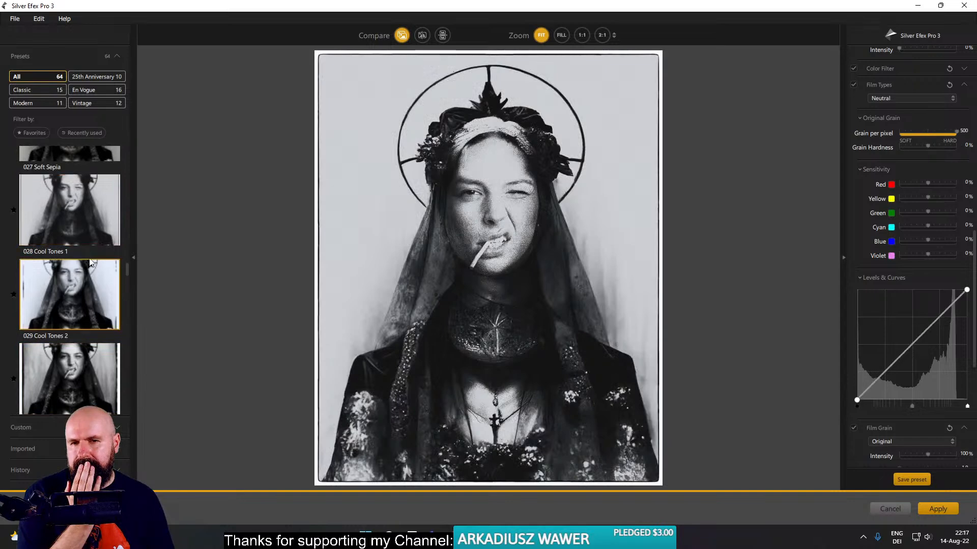
scroll(90, 248, up, 2)
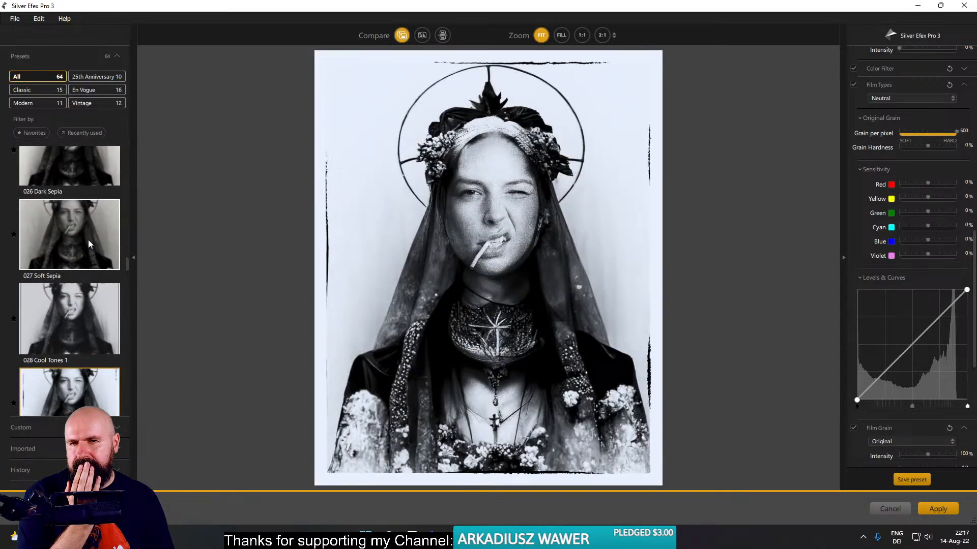
click(88, 239)
- Try 015 Full Dynamic (harsh), then compare the 016 Full Dynamic (smooth) and 017 Full Spectrum presets, returning to 016
scroll(93, 229, up, 2)
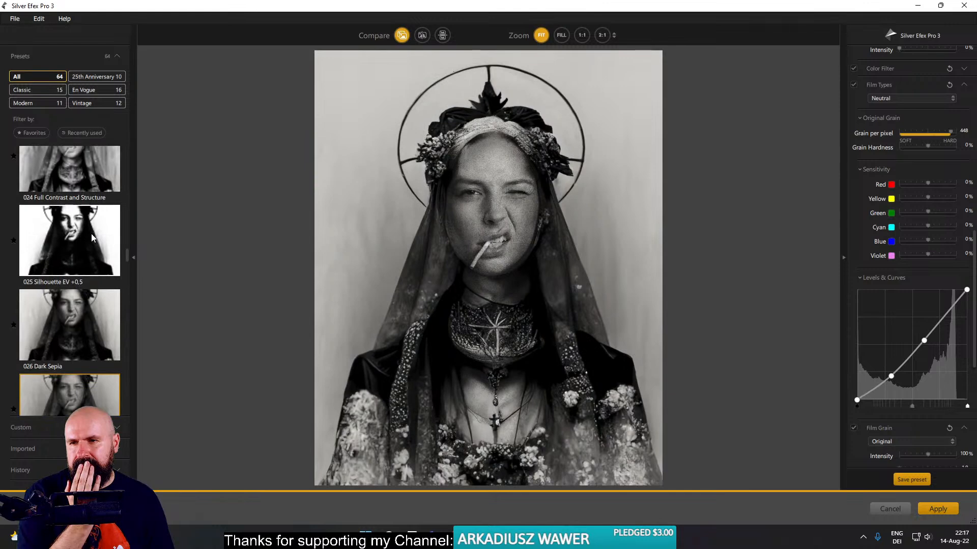
scroll(91, 235, up, 4)
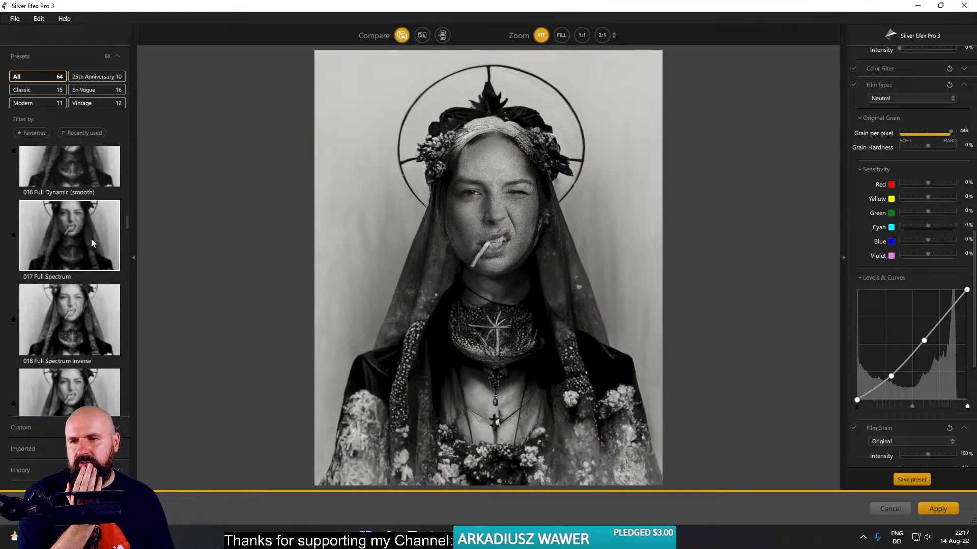
scroll(91, 239, up, 2)
click(90, 221)
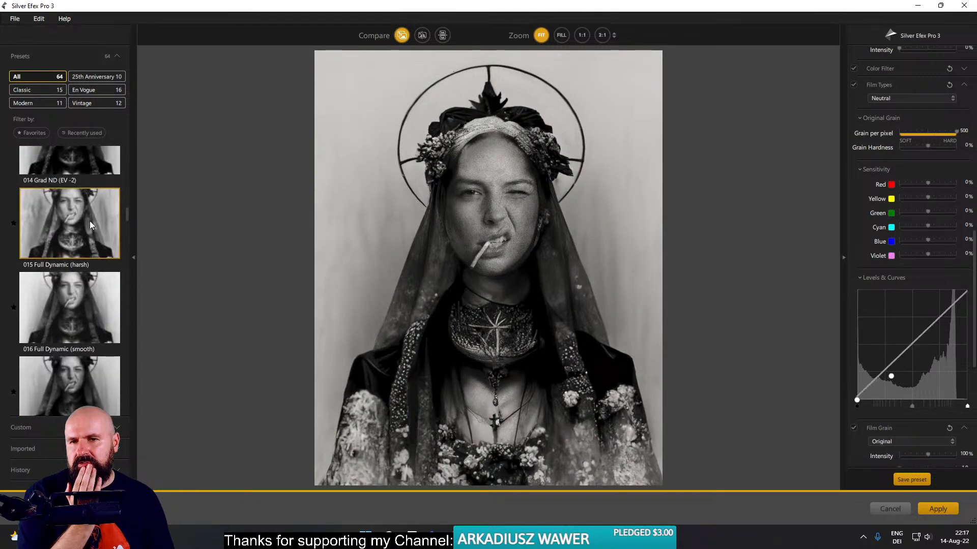
scroll(89, 225, down, 1)
click(88, 229)
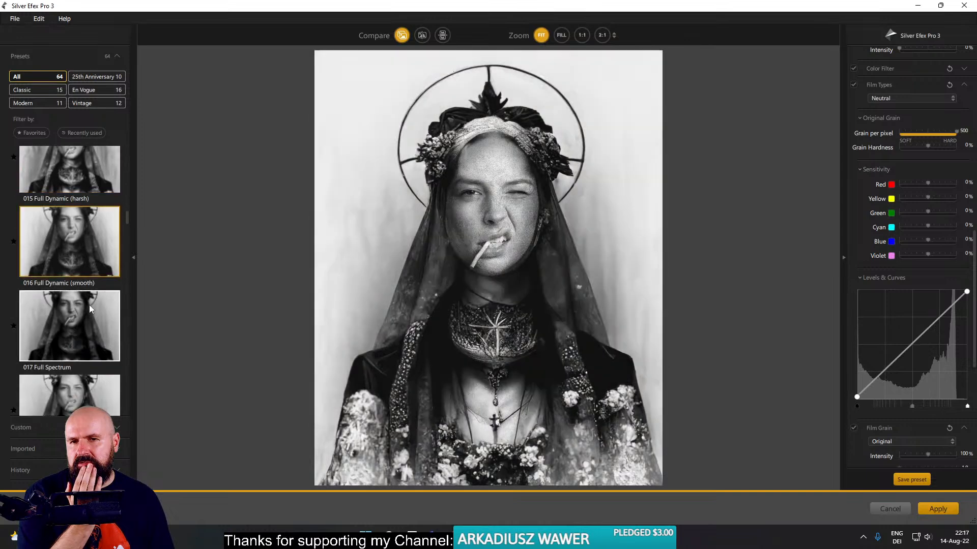
click(89, 307)
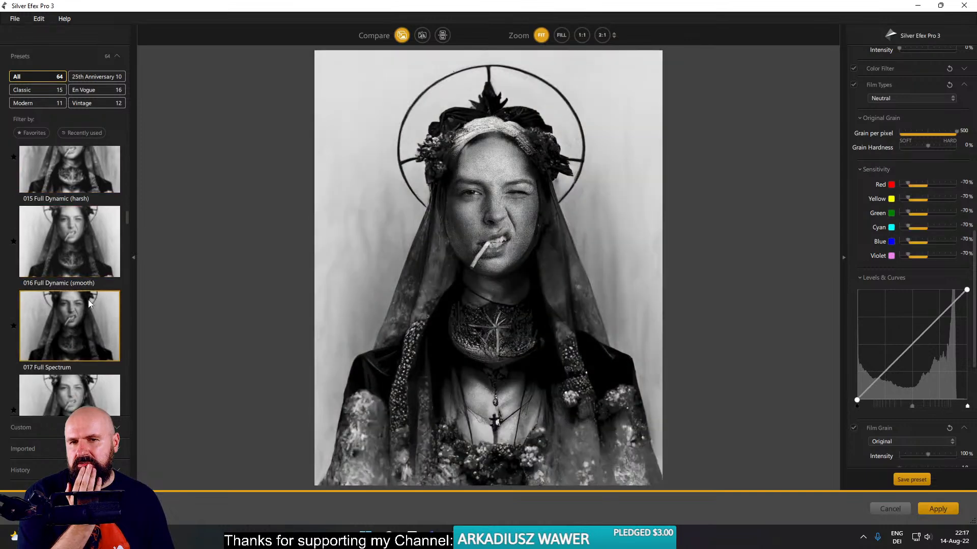
click(84, 236)
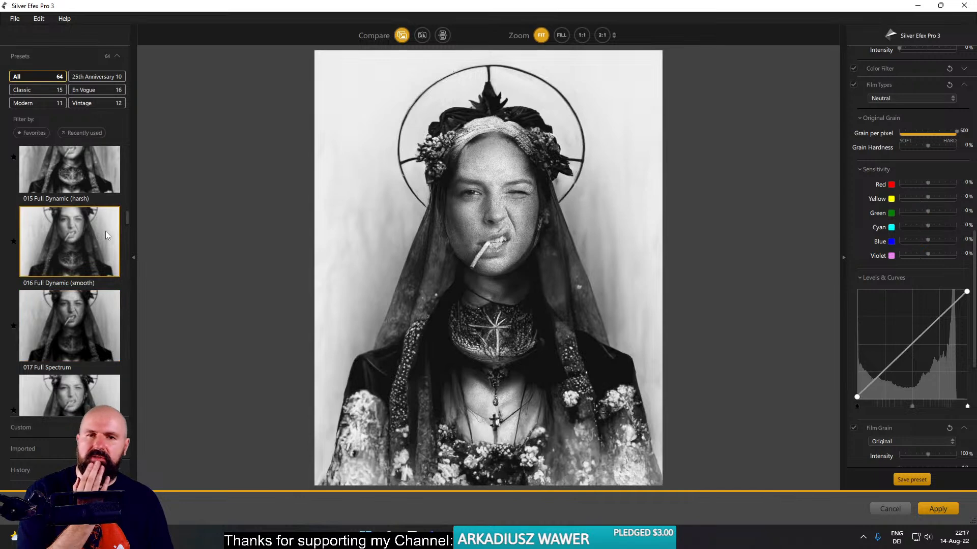
- Try the 025 Silhouette EV +0,5 preset, followed by 029 Cool Tones 2
scroll(104, 280, down, 2)
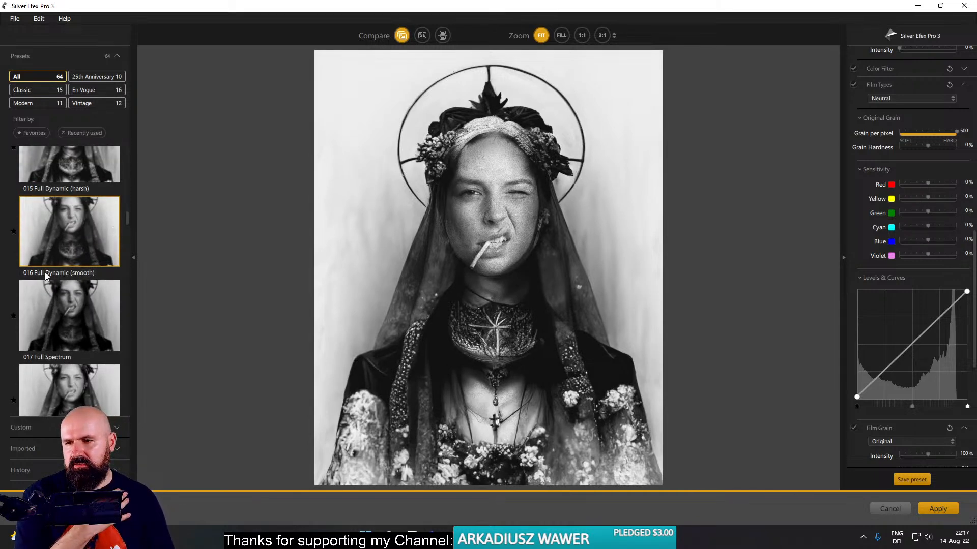
scroll(75, 266, down, 7)
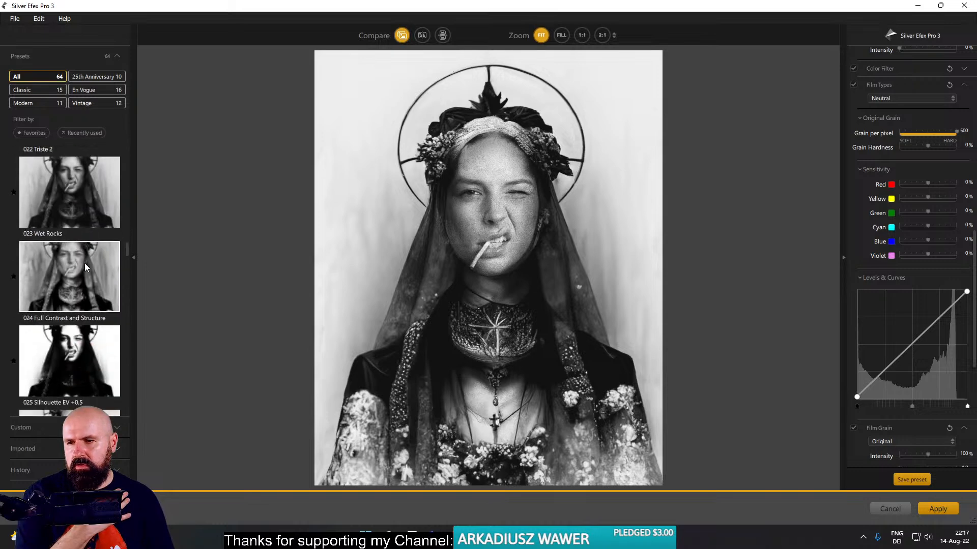
scroll(84, 263, down, 2)
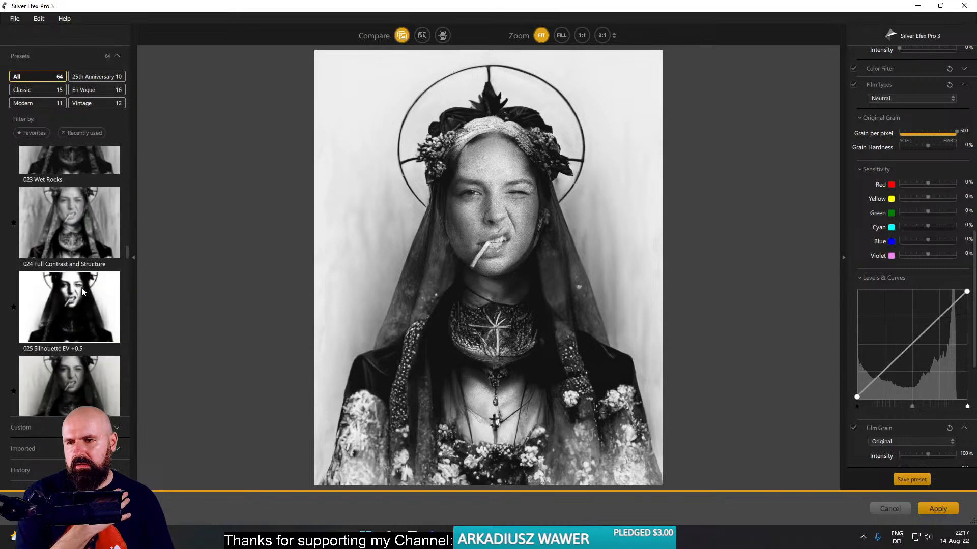
click(83, 292)
scroll(83, 291, down, 8)
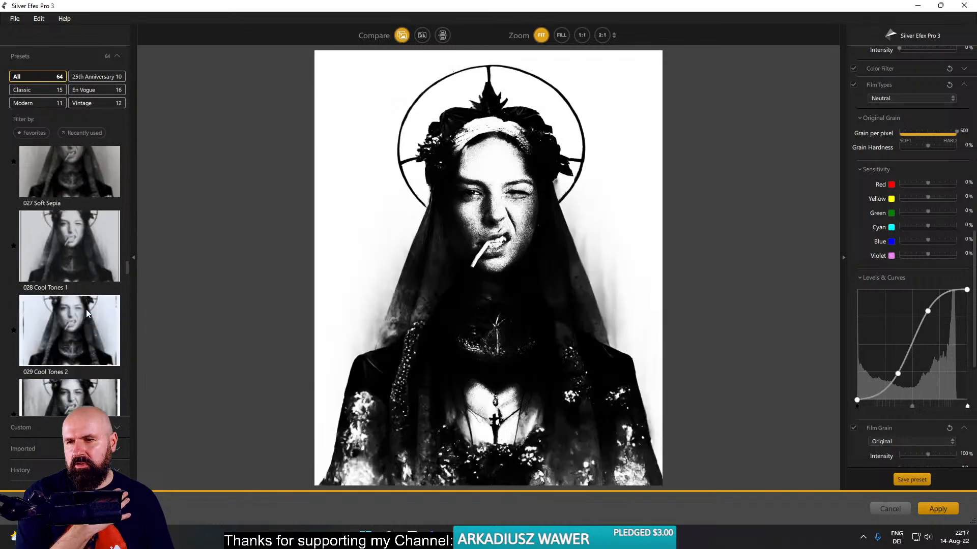
click(80, 322)
- Compare the 030 Film Noir 1 and 031 Film Noir 2 presets, settle on 030 Film Noir 1 and check its finishing adjustments
scroll(78, 306, down, 4)
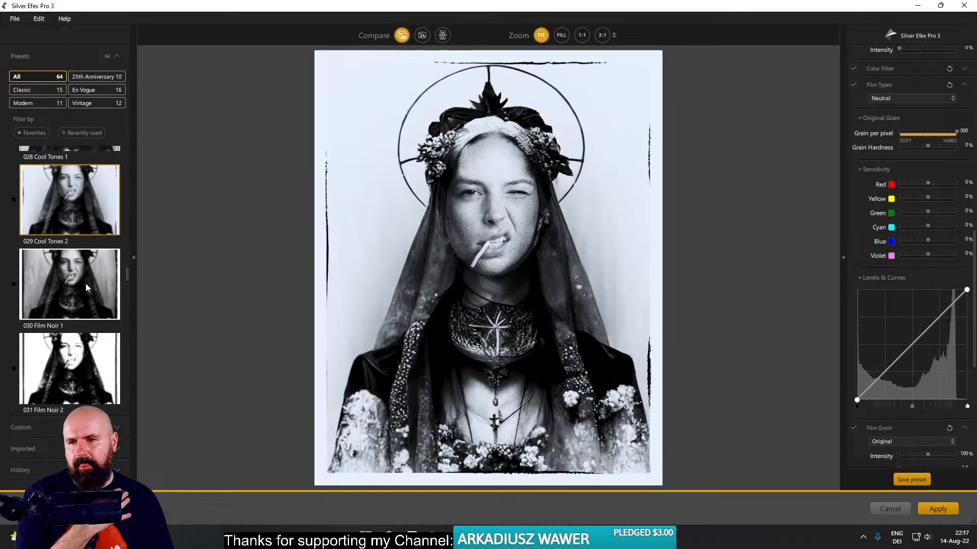
click(85, 283)
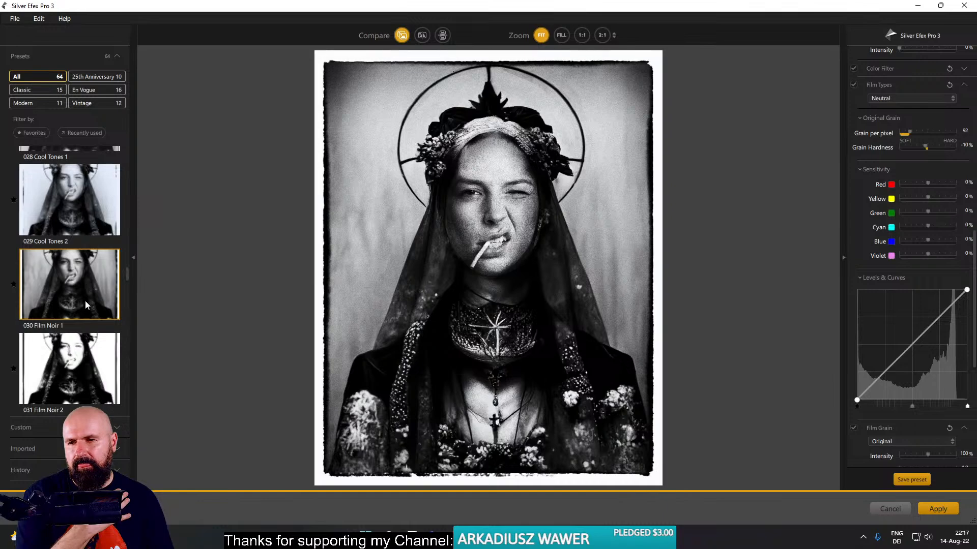
click(86, 340)
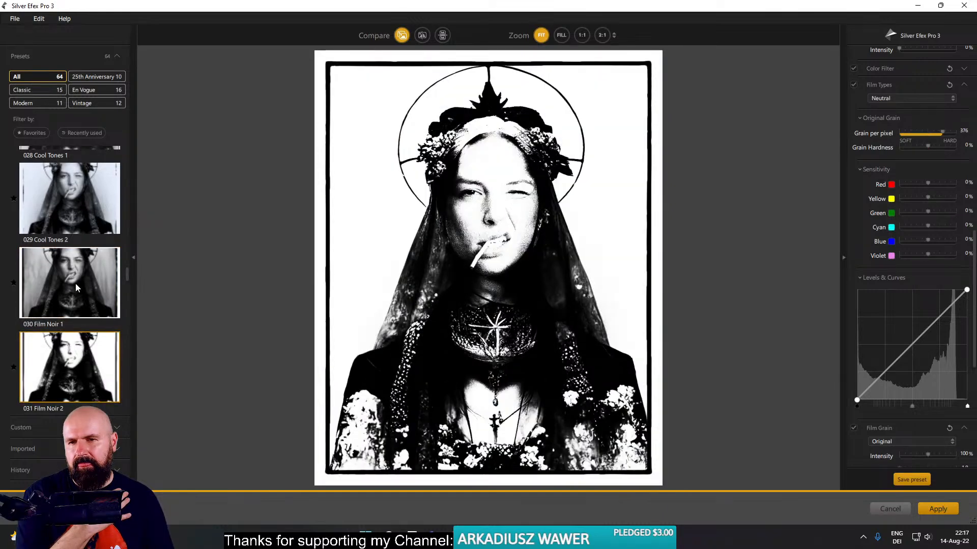
click(75, 283)
scroll(895, 280, down, 5)
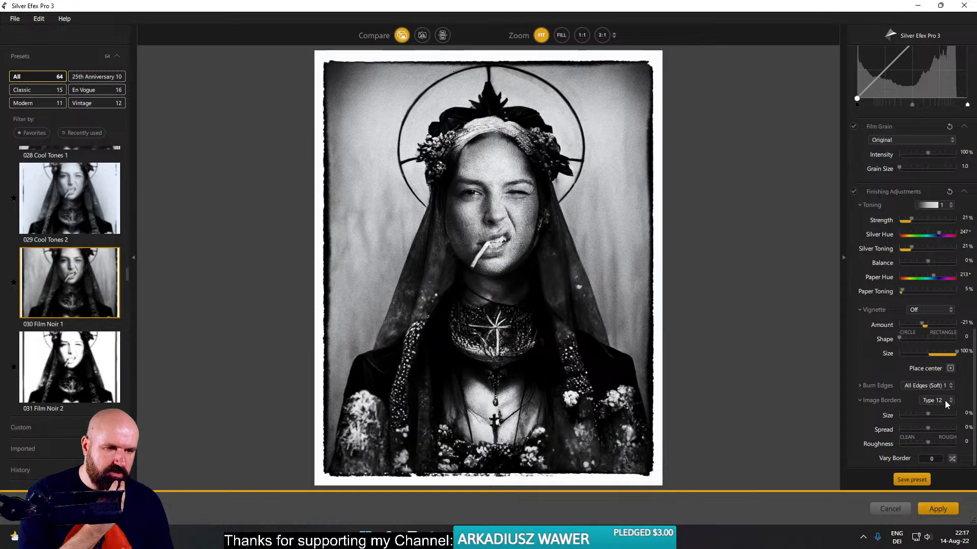
- Browse the preset thumbnails from 000 Neutral to 037 Pinhole to compare their looks on the portrait
scroll(93, 264, up, 6)
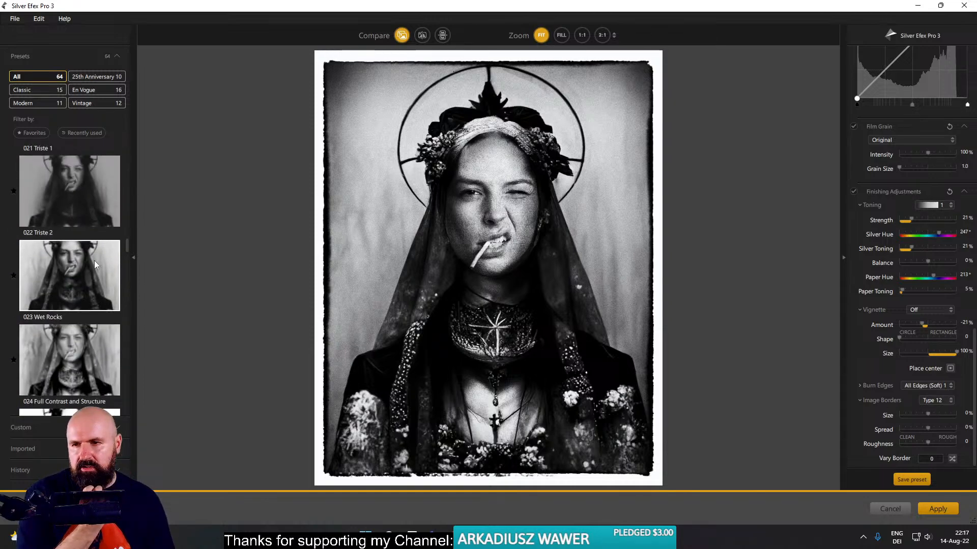
scroll(95, 264, up, 2)
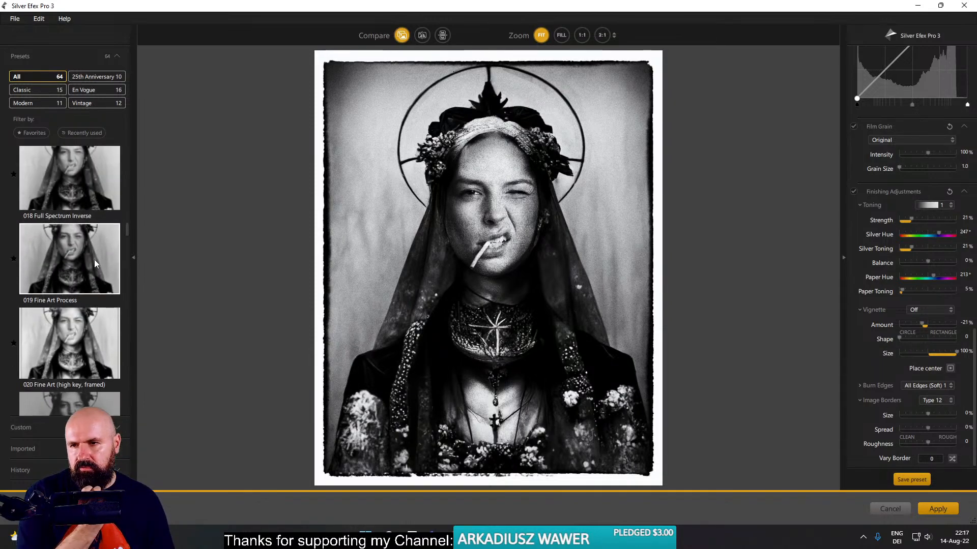
scroll(95, 261, up, 3)
scroll(95, 260, up, 5)
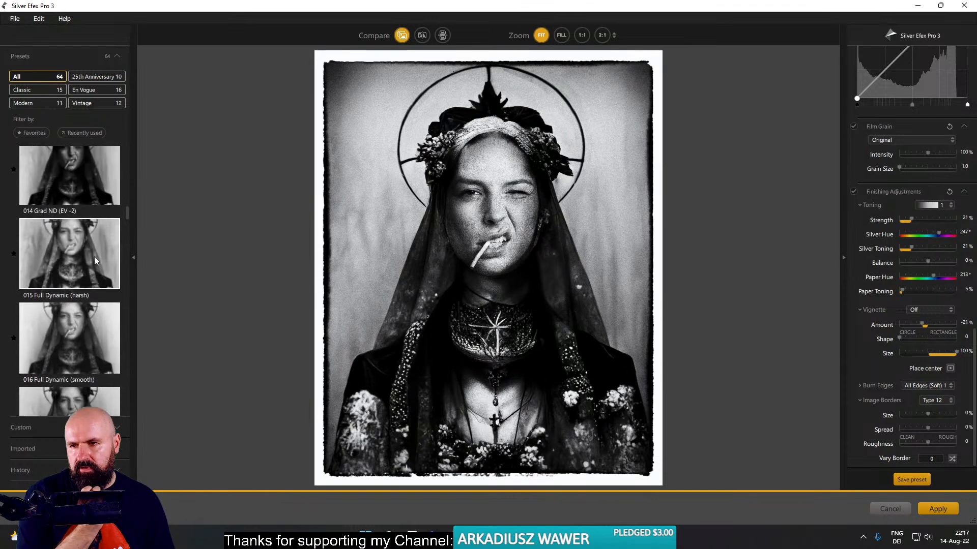
scroll(95, 256, up, 9)
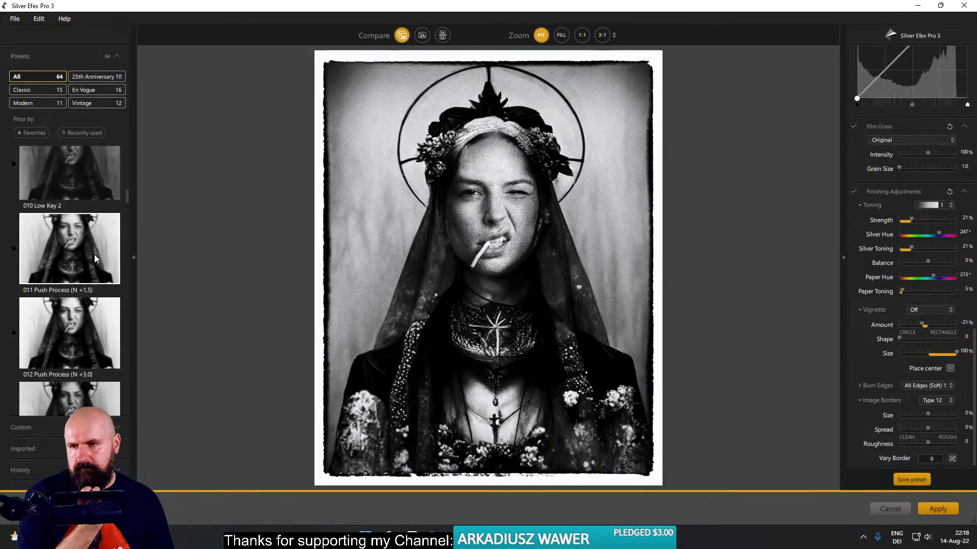
scroll(96, 254, up, 6)
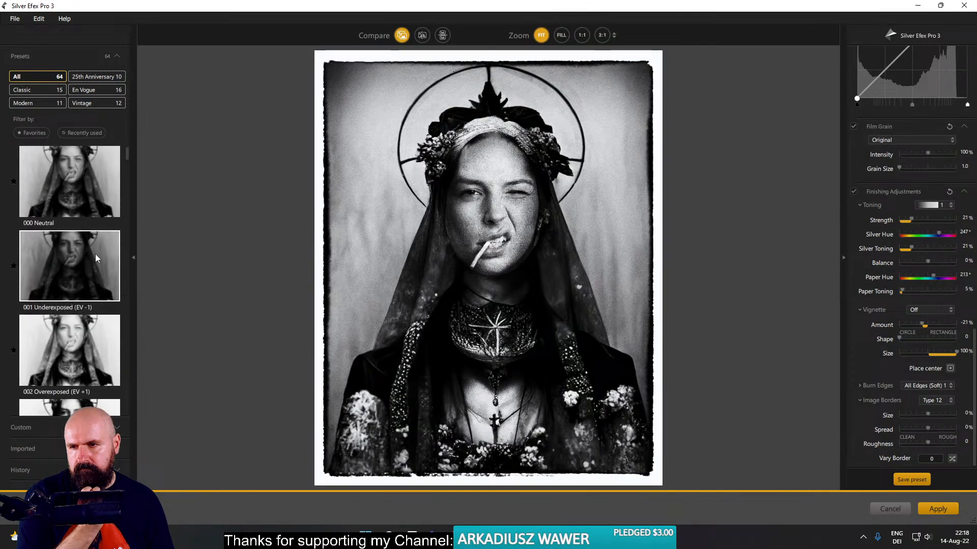
scroll(96, 255, down, 12)
scroll(96, 254, down, 3)
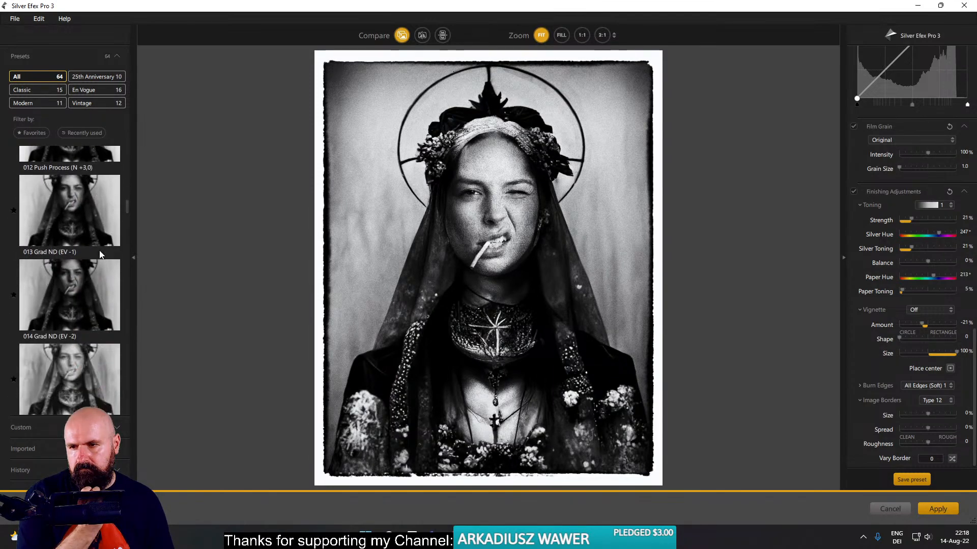
scroll(100, 254, down, 2)
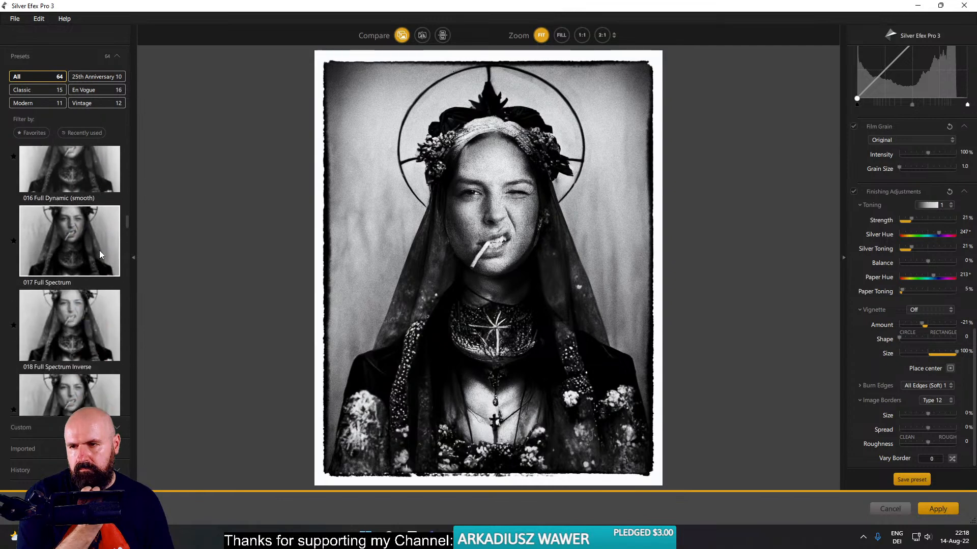
scroll(98, 252, down, 3)
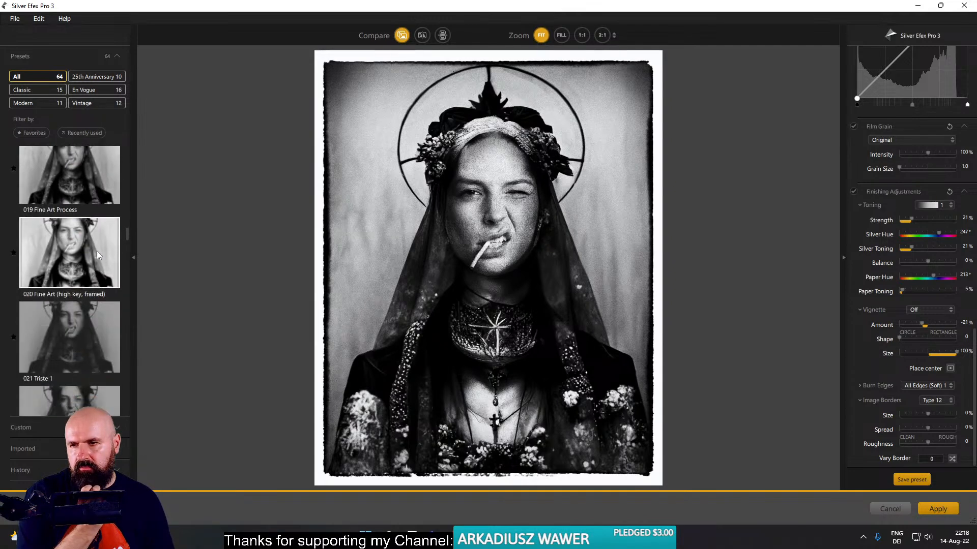
scroll(73, 251, down, 5)
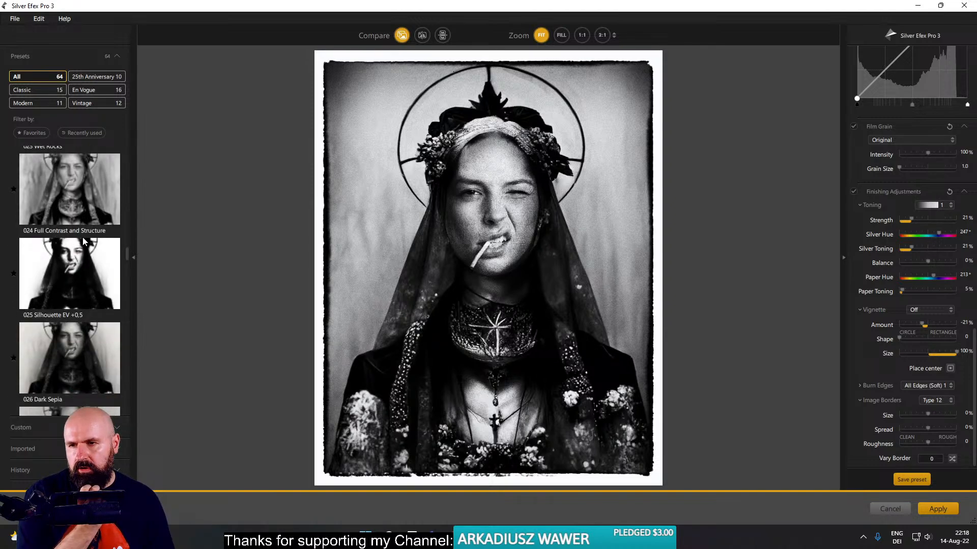
scroll(83, 244, down, 3)
scroll(83, 247, down, 4)
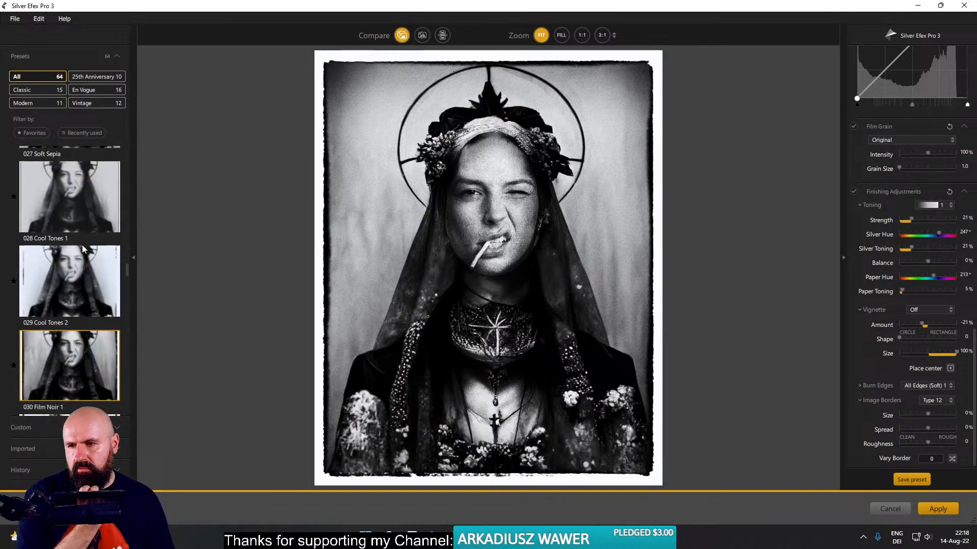
scroll(89, 242, down, 4)
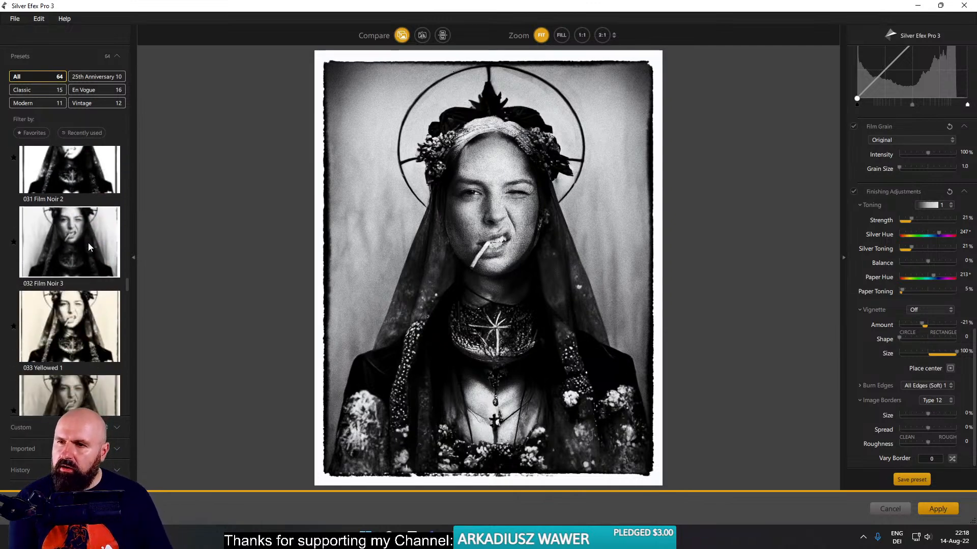
scroll(91, 241, down, 4)
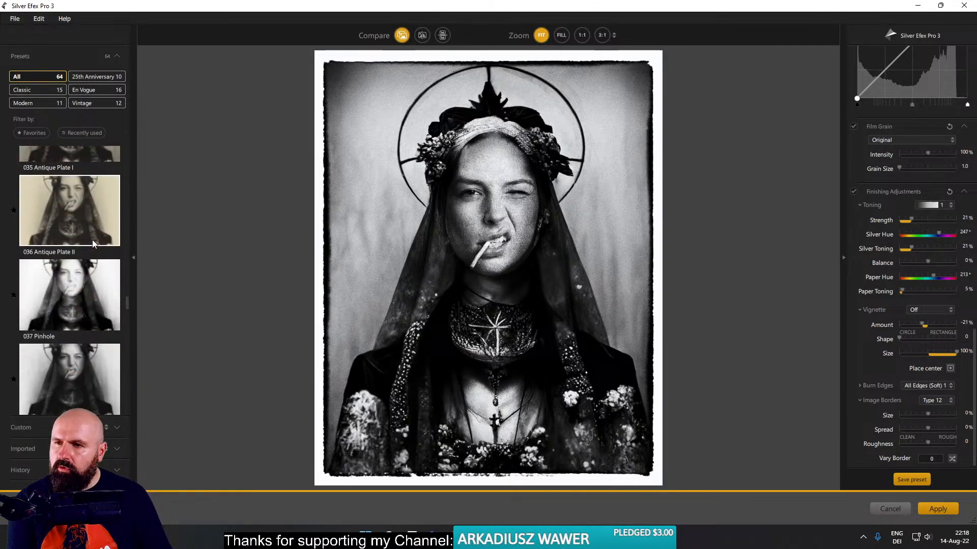
- Return to the earlier presets and apply 016 Full Dynamic (smooth) to the portrait
scroll(92, 240, up, 14)
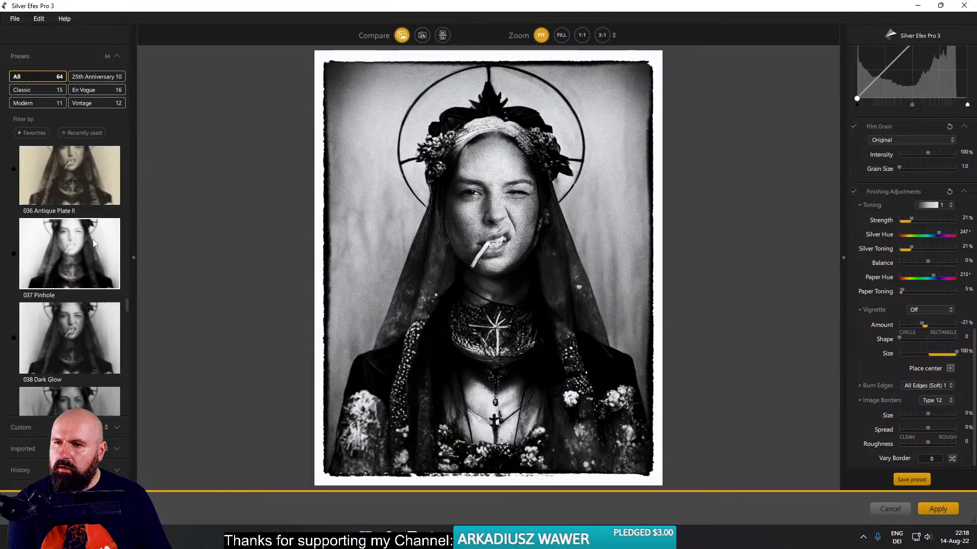
scroll(94, 238, up, 4)
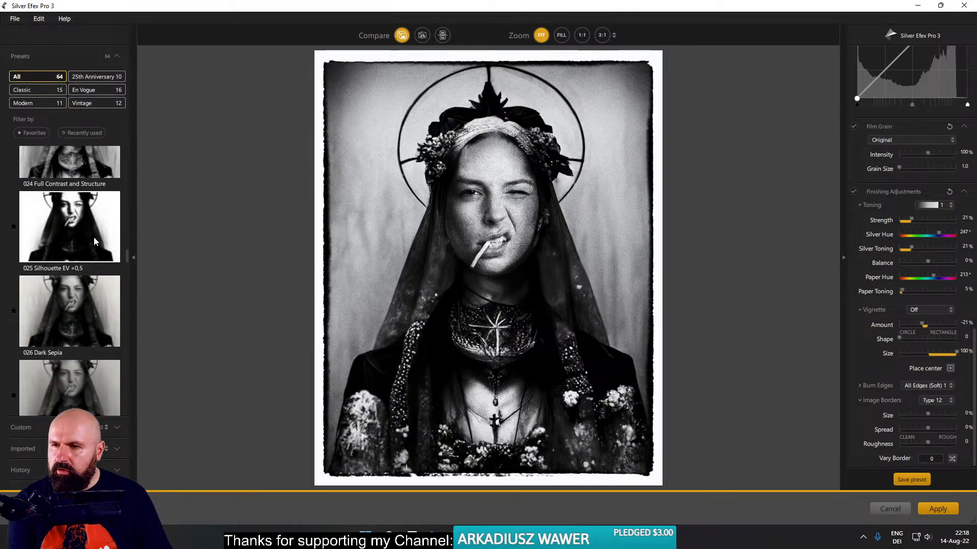
scroll(94, 237, up, 2)
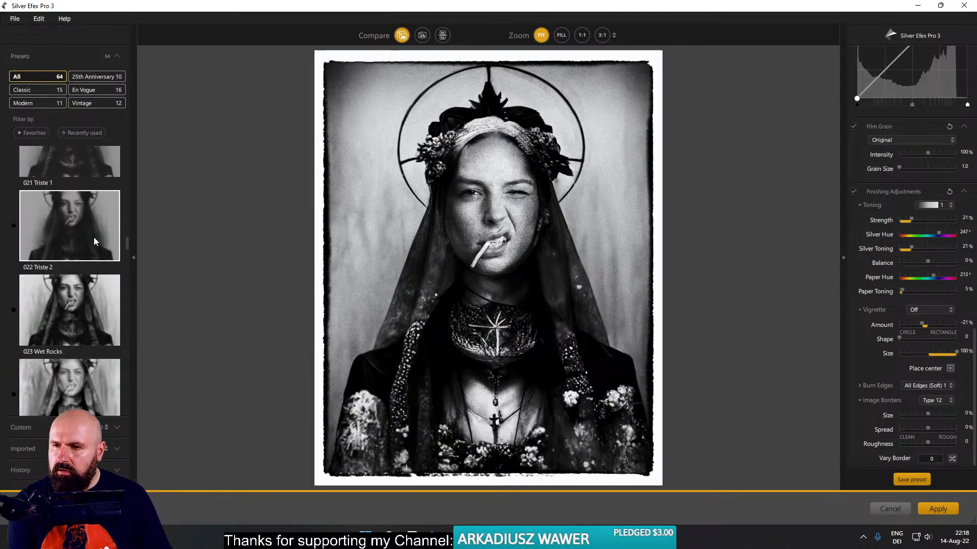
scroll(94, 237, up, 3)
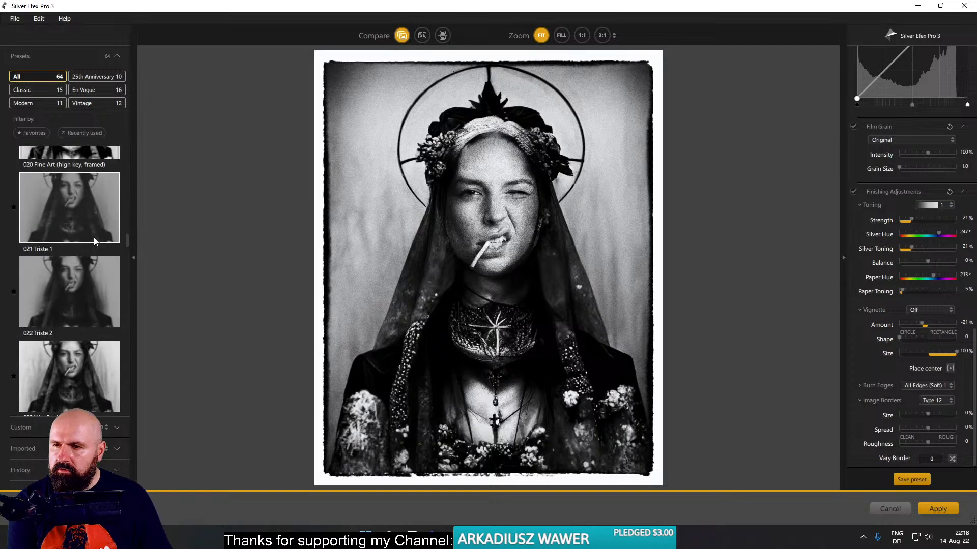
scroll(94, 237, up, 3)
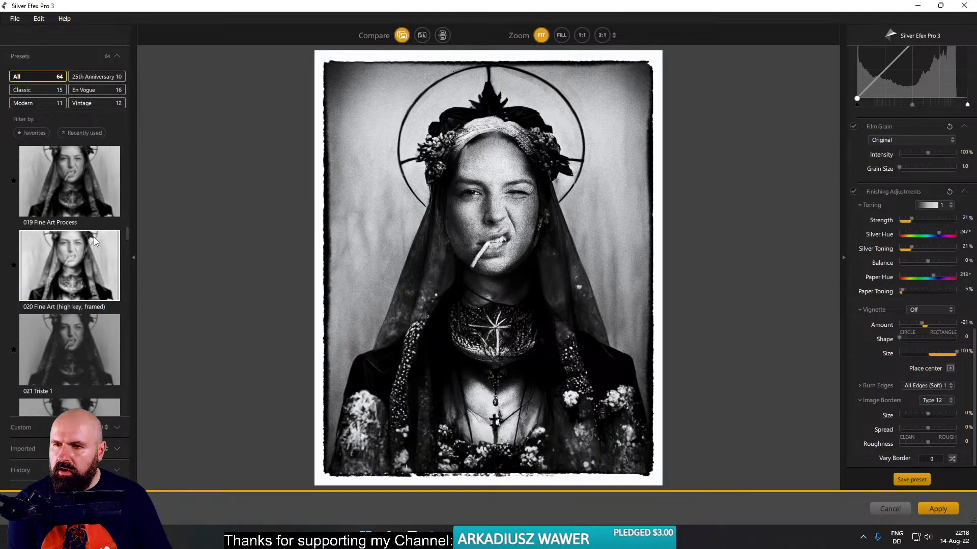
scroll(94, 237, up, 1)
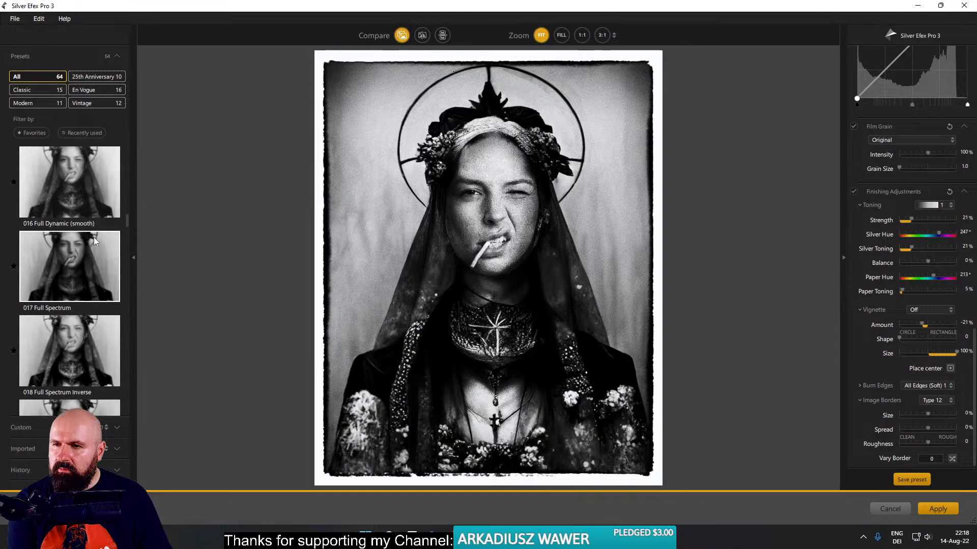
scroll(94, 237, up, 2)
click(85, 243)
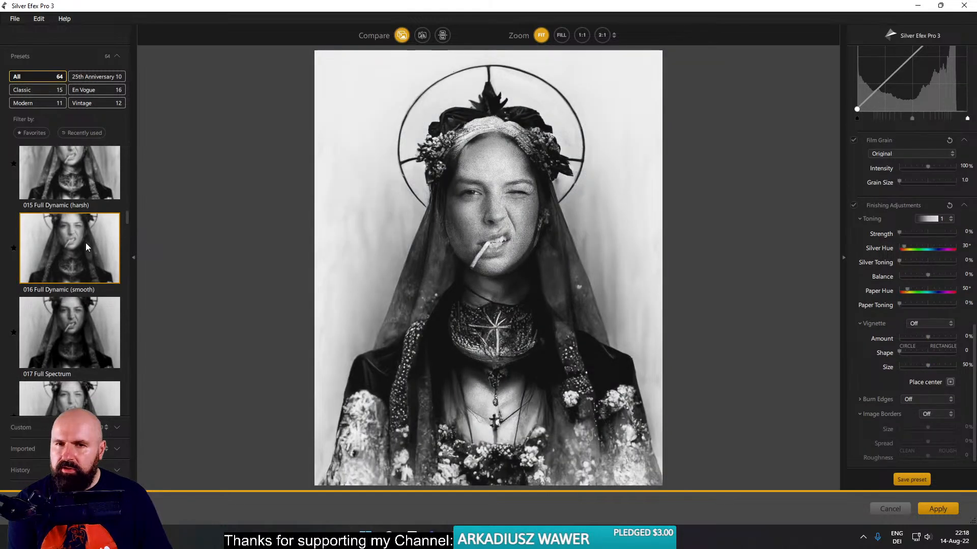
- Set Burn Edges to All Edges 1 and the image border to Type 9 in the finishing adjustments
scroll(891, 330, down, 1)
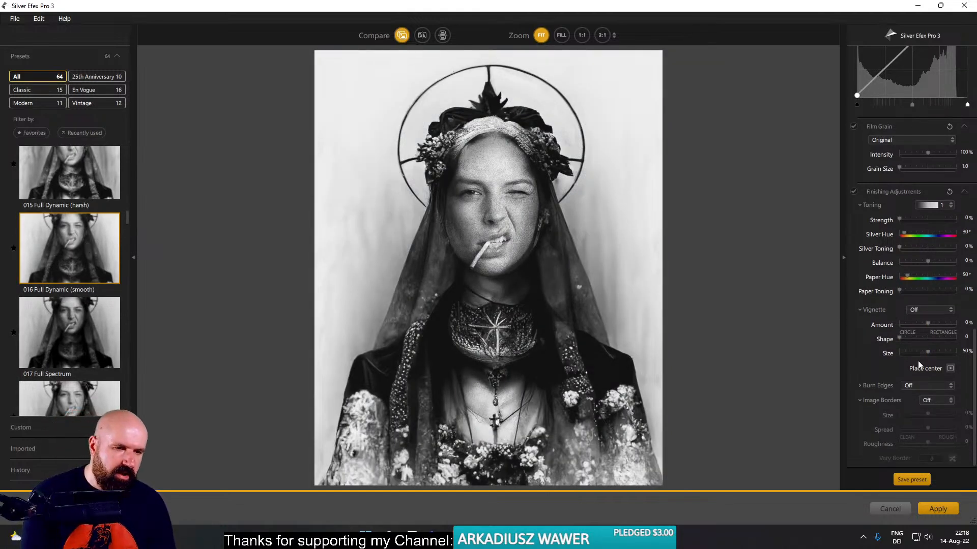
click(911, 385)
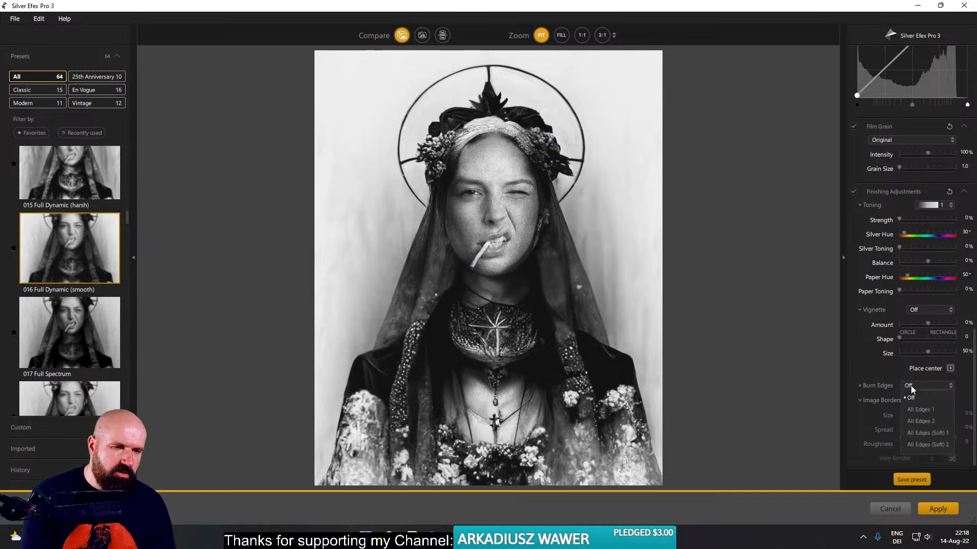
click(926, 410)
scroll(925, 405, up, 1)
click(932, 414)
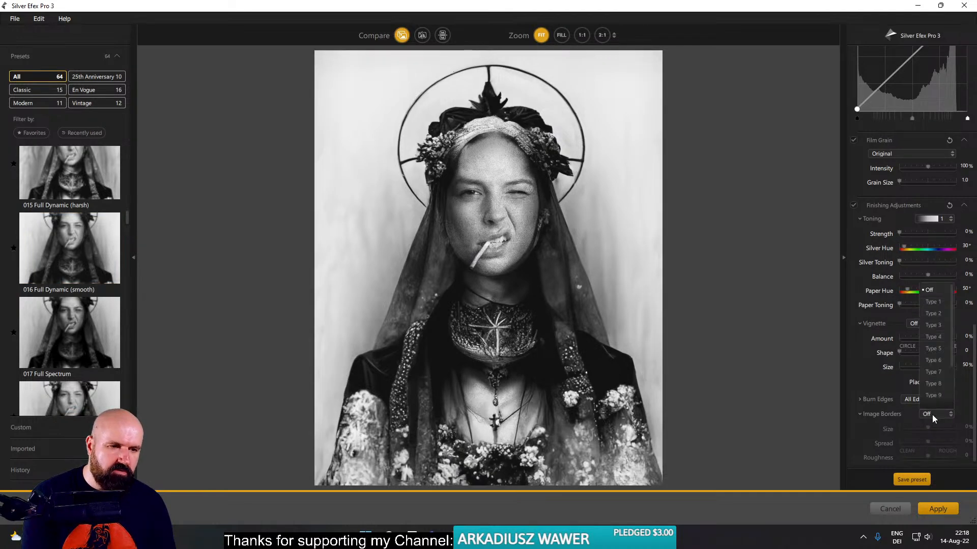
scroll(933, 411, down, 1)
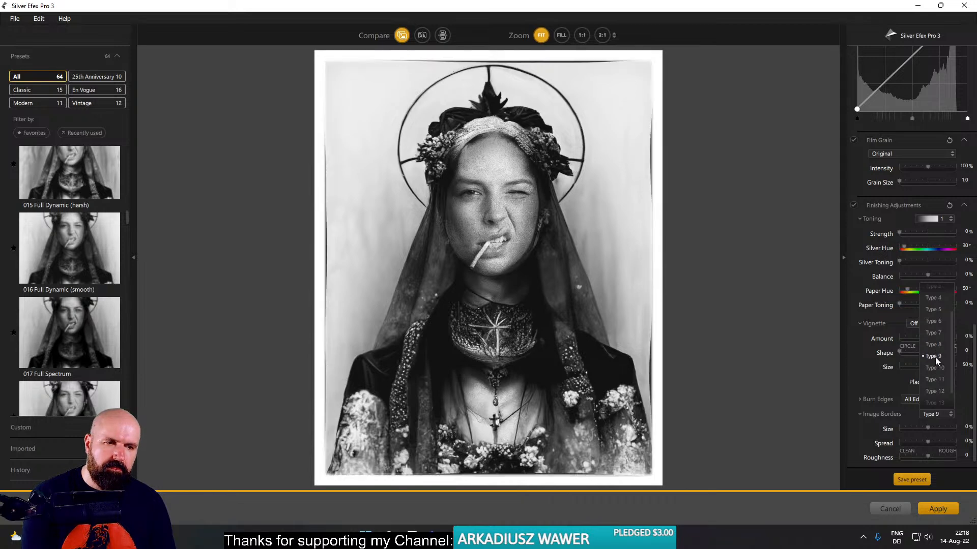
click(935, 357)
scroll(951, 404, down, 1)
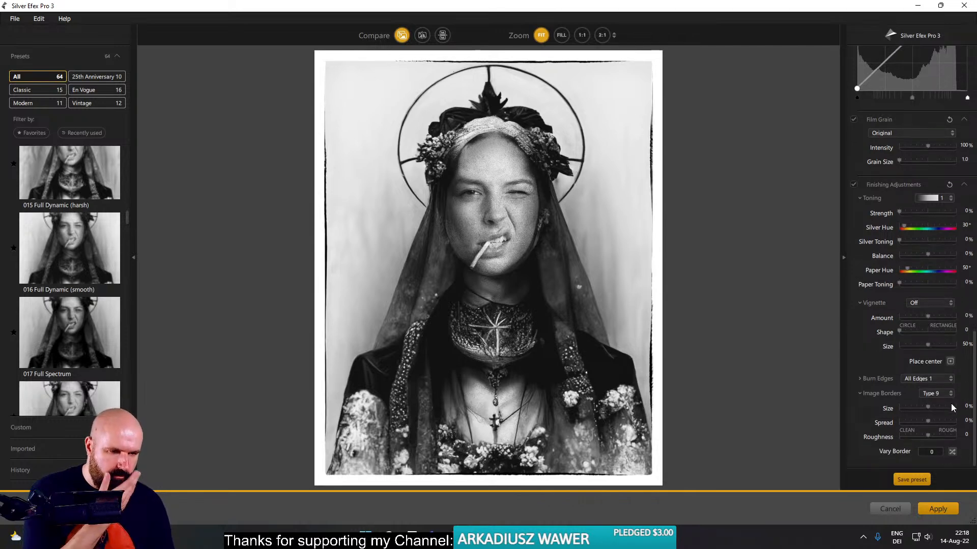
- Adjust the Type 9 border to a size of about -33%, a spread of about 25% and a roughness of about -12
scroll(951, 403, up, 1)
drag(926, 414, 939, 412)
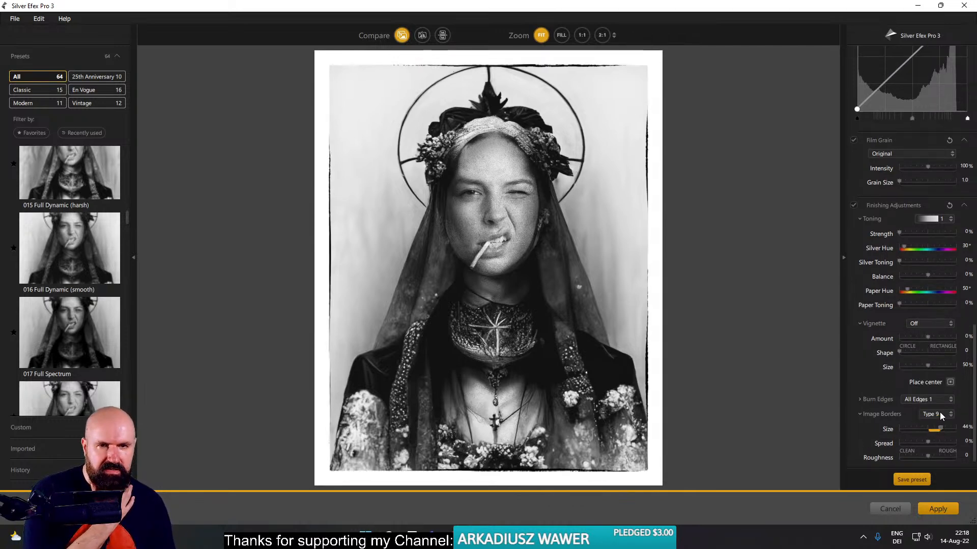
click(921, 412)
click(918, 429)
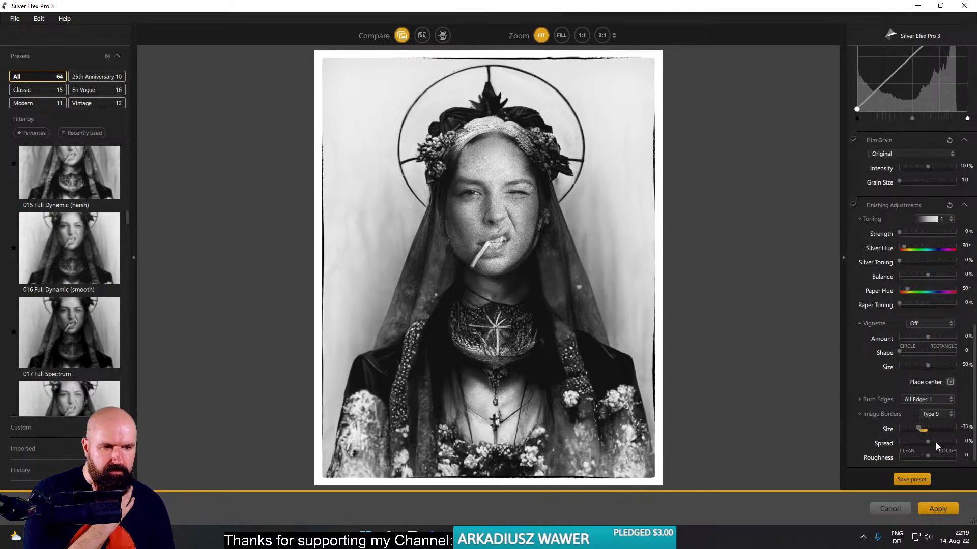
click(924, 443)
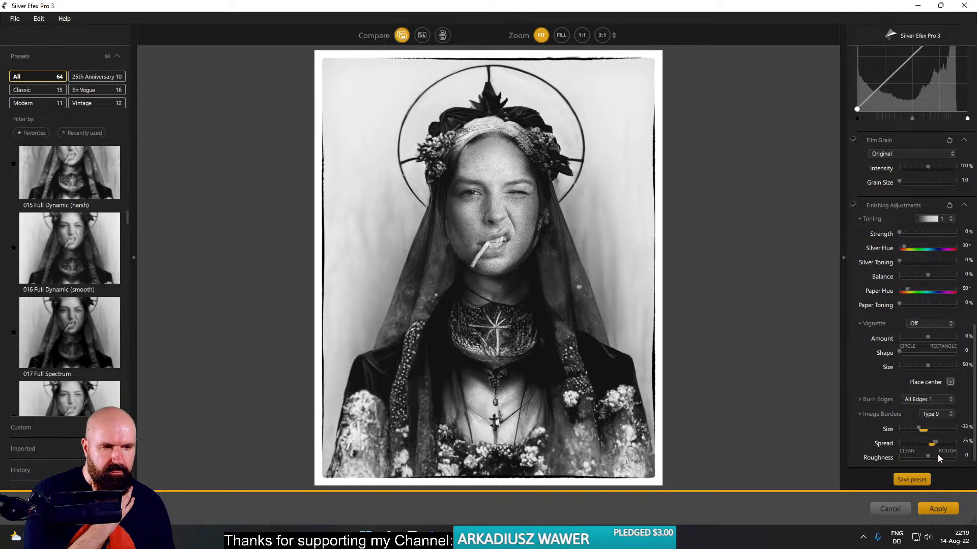
click(941, 457)
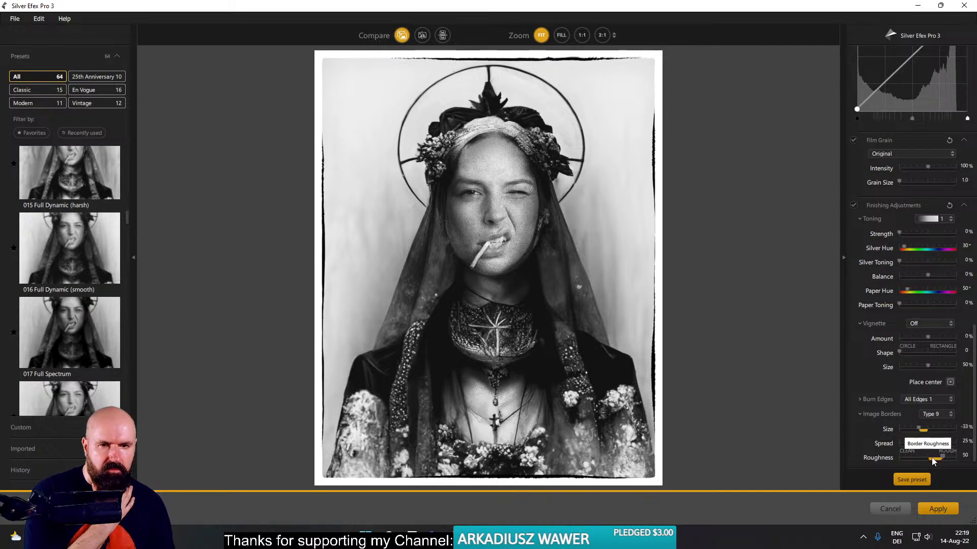
click(925, 456)
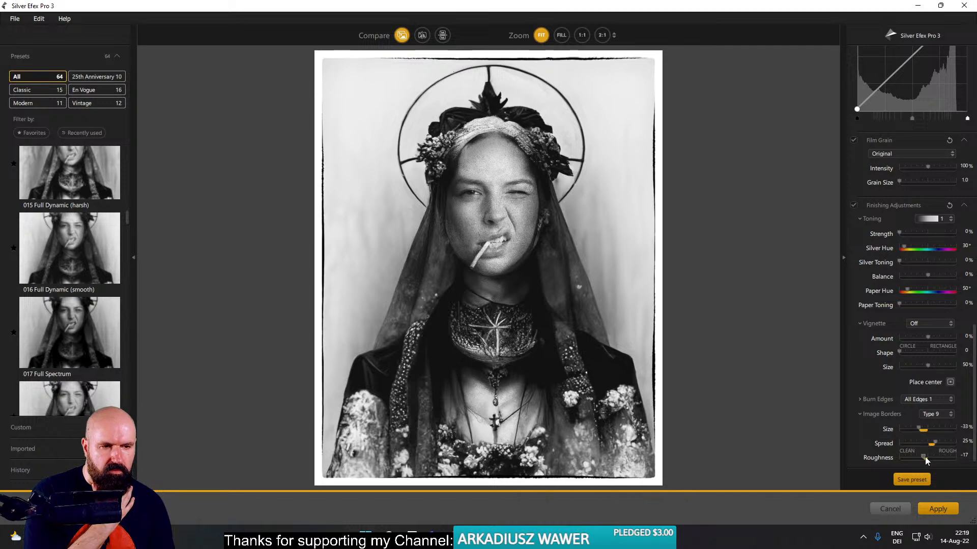
- Apply the Lens Falloff 3 vignette, test darker and lighter amounts, and reapply Lens Falloff 3 with its -35% amount
click(927, 323)
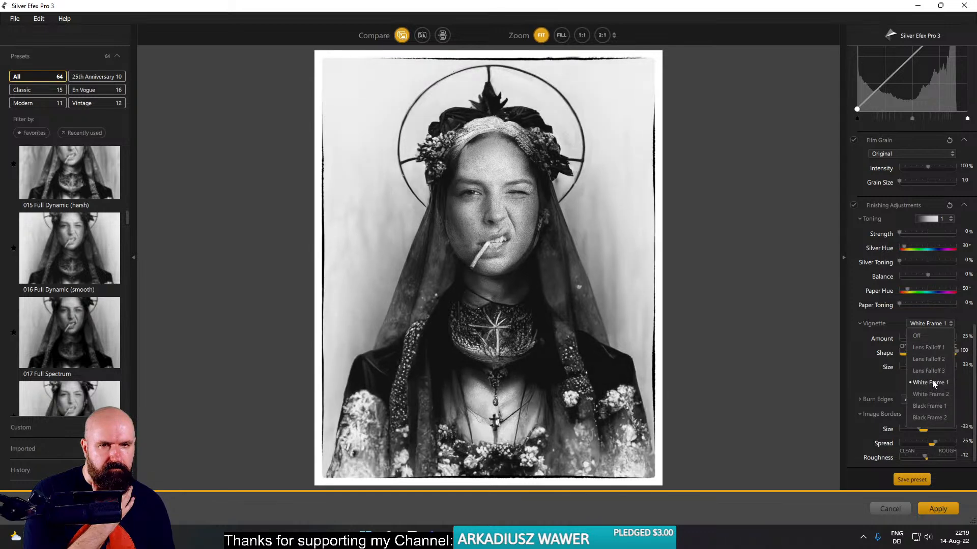
click(927, 370)
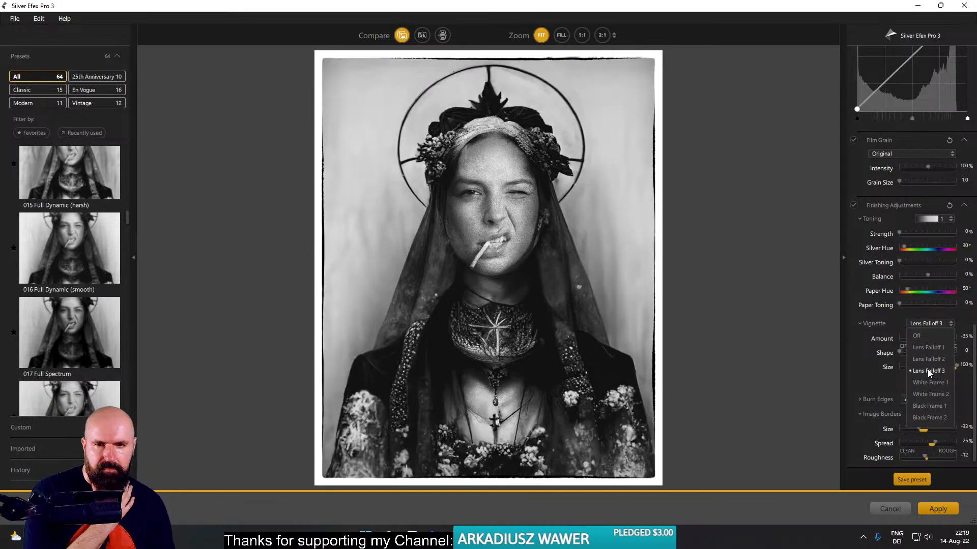
drag(925, 340, 902, 337)
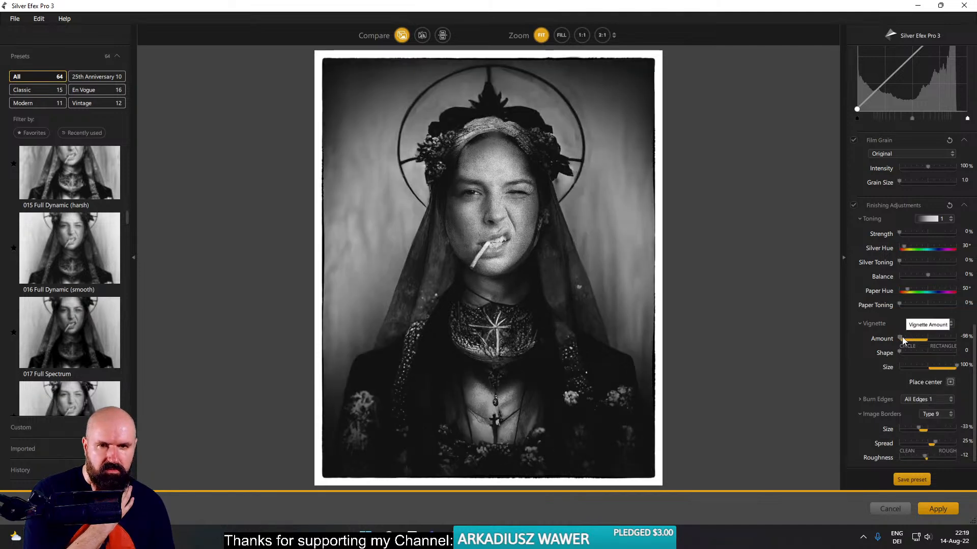
drag(902, 337, 920, 338)
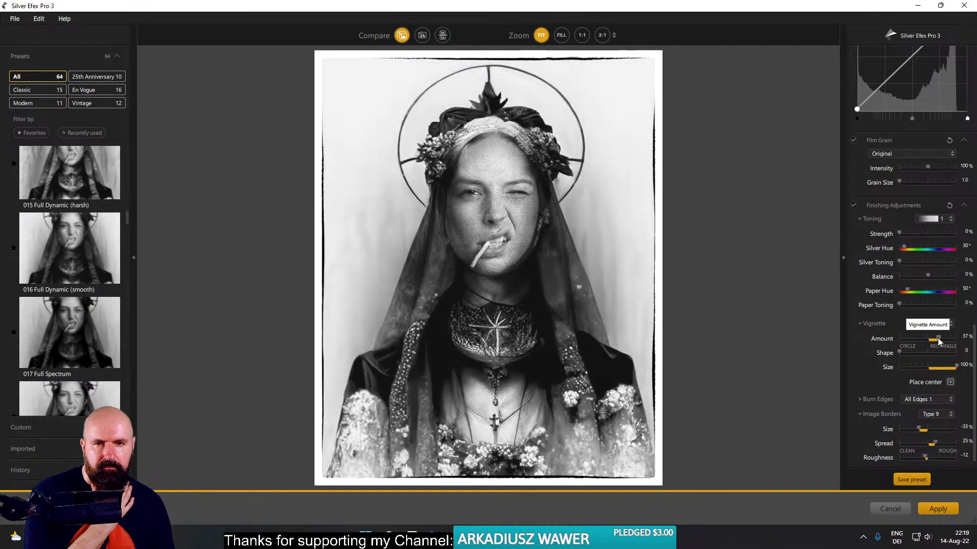
click(916, 324)
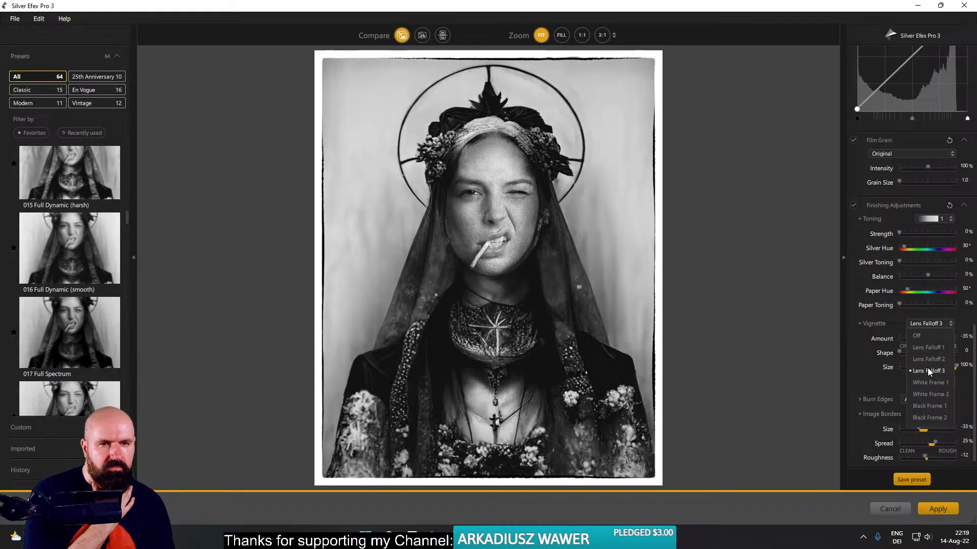
click(928, 371)
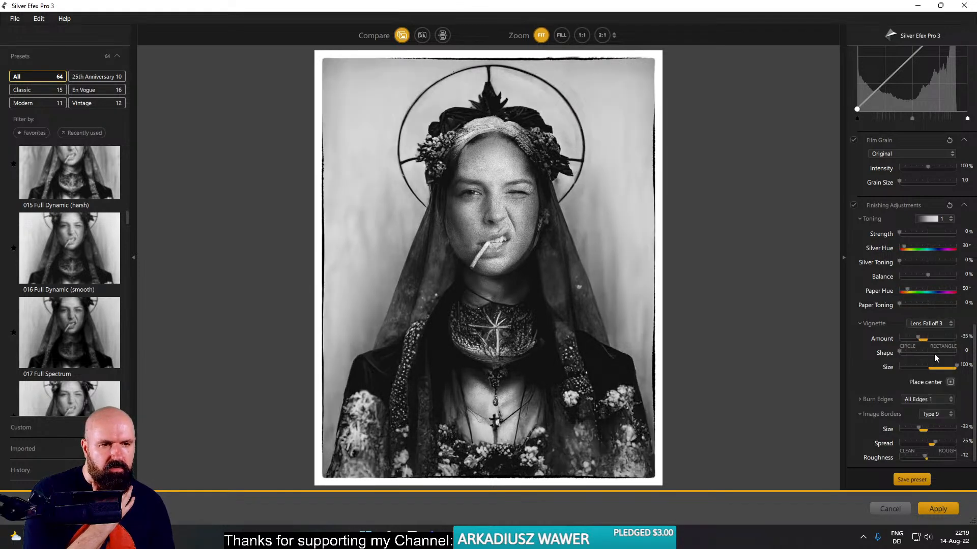
- Keep the vignette fully circular with a size of 70%, and raise the silver toning to about 26% without any paper toning
click(918, 353)
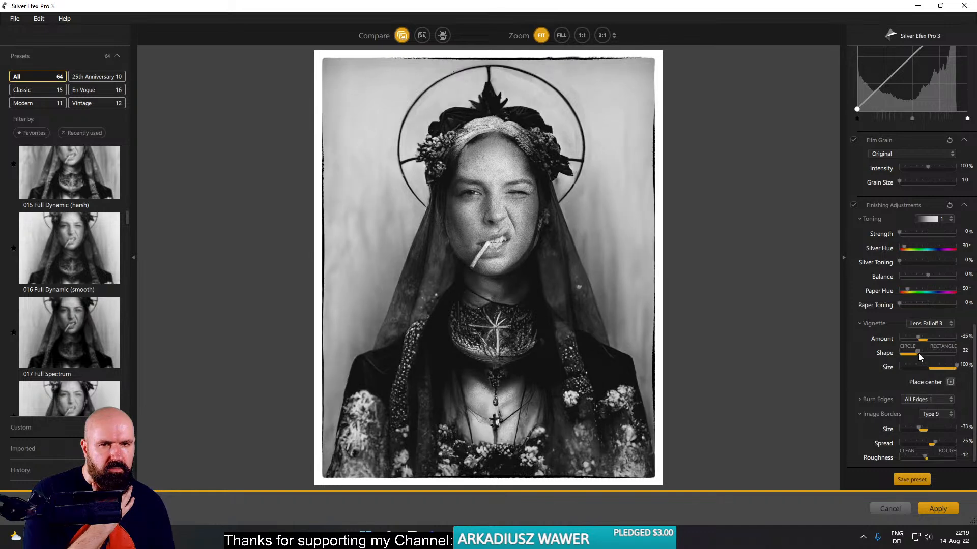
drag(917, 353, 892, 354)
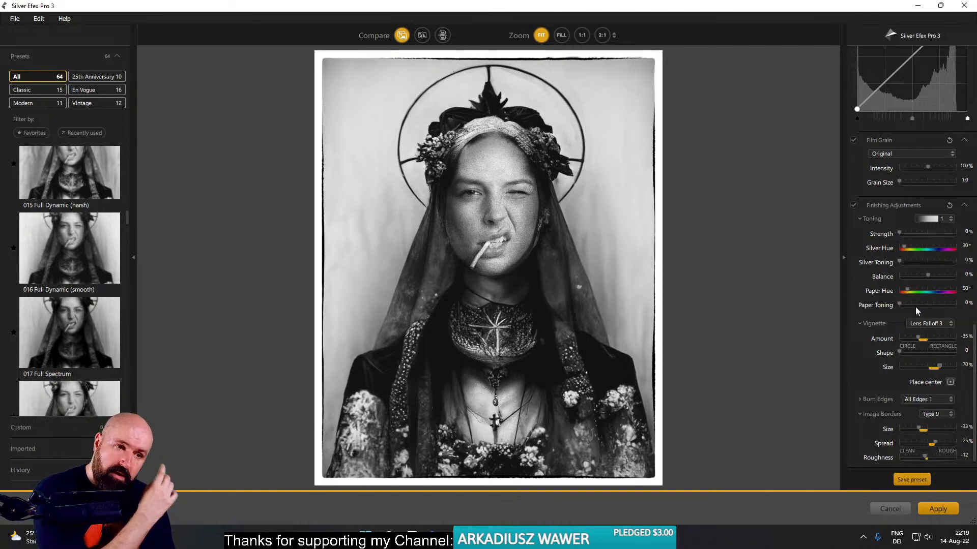
drag(915, 306, 891, 311)
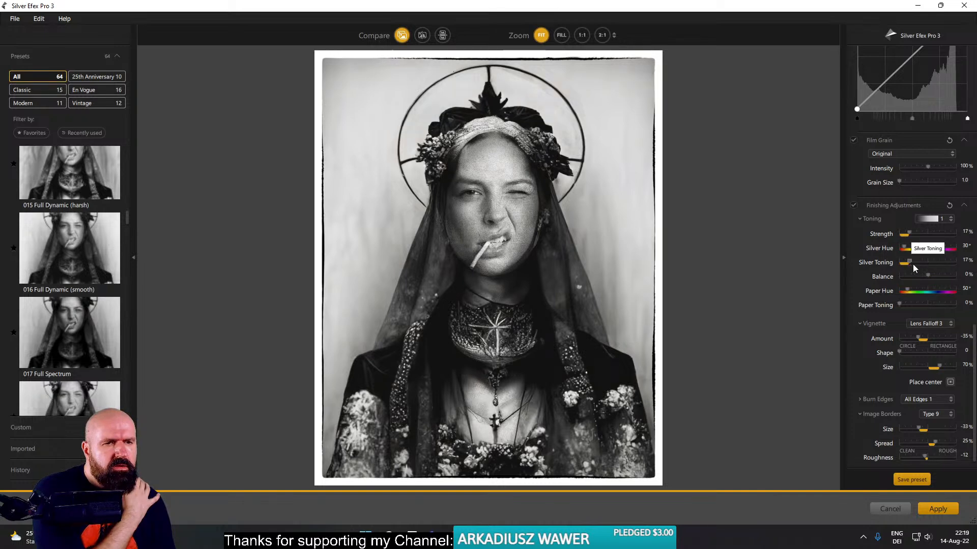
drag(912, 264, 918, 264)
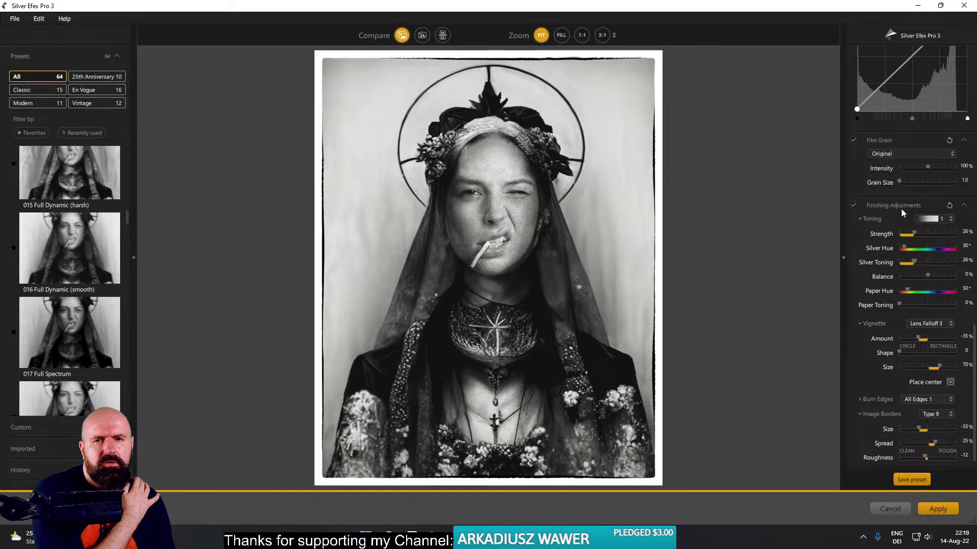
- Compare the finished black and white portrait with its unedited version by switching between the two several times
click(401, 37)
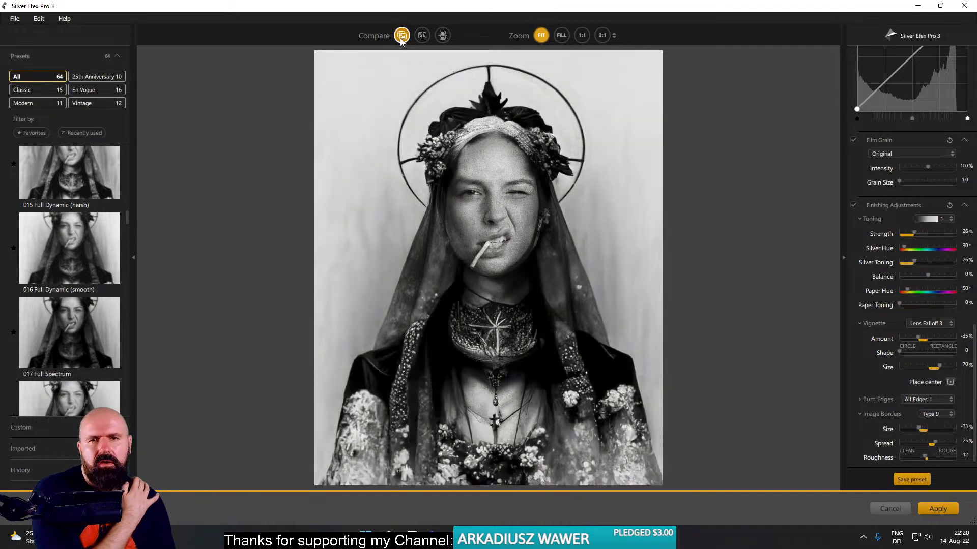
click(401, 36)
click(401, 37)
click(401, 37)
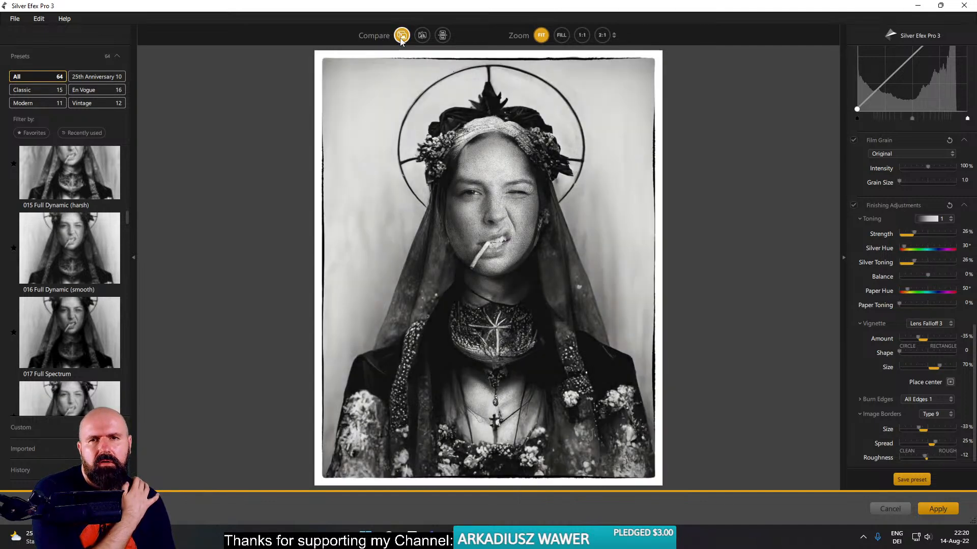
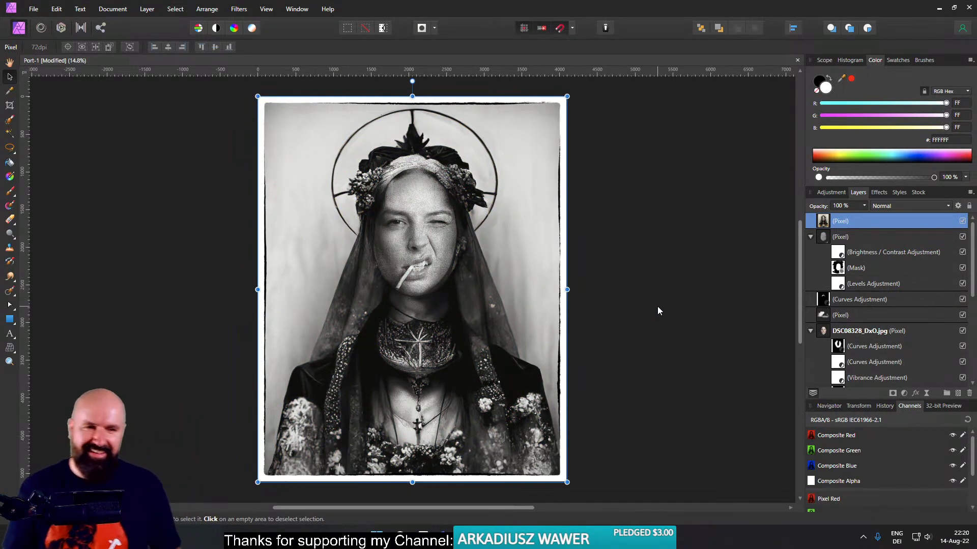
- Save the document, test a reduced opacity on the black and white layer, and return it to 100%
key(ctrl+s)
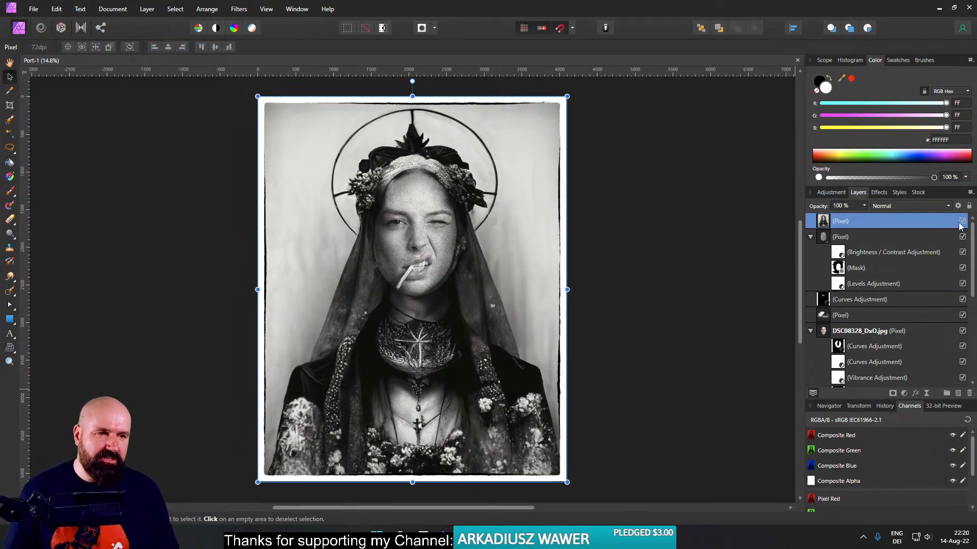
click(864, 206)
drag(864, 218, 884, 228)
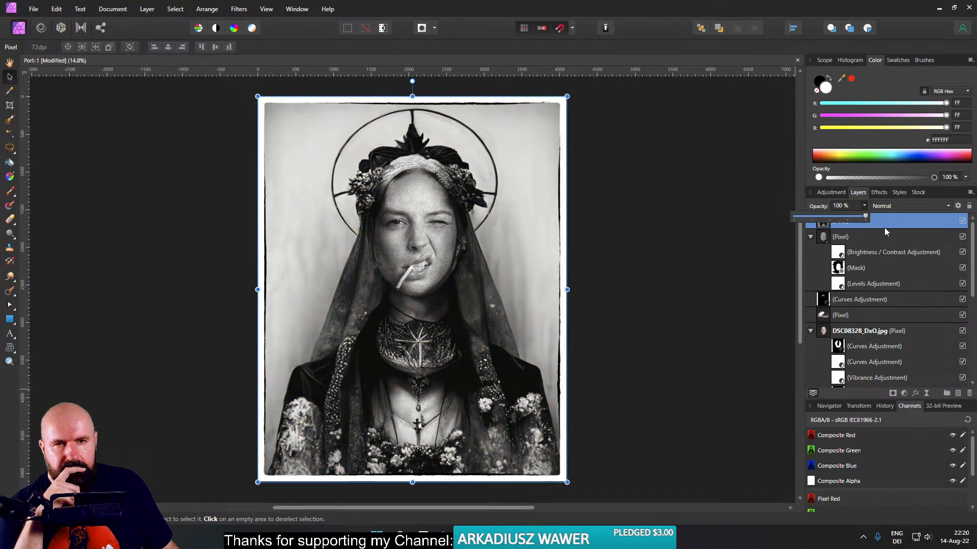
click(667, 225)
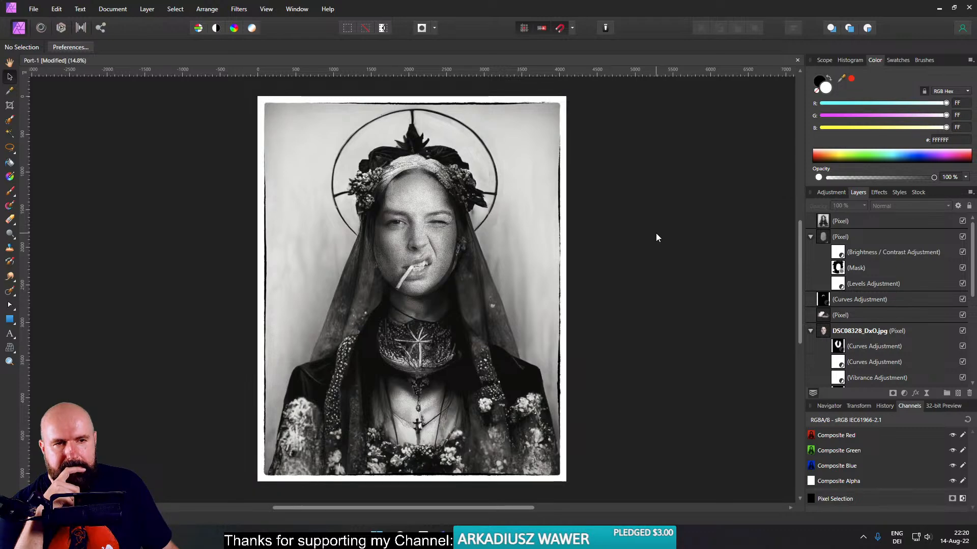
- Hide the black and white layer, merge the visible colour layers into a new layer beneath it, and show the black and white version again
click(962, 222)
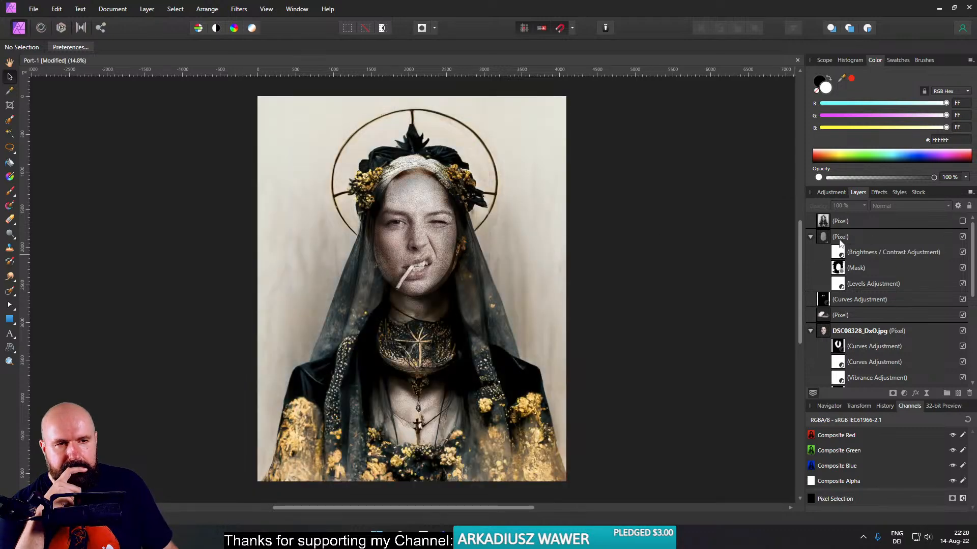
click(839, 238)
right_click(820, 241)
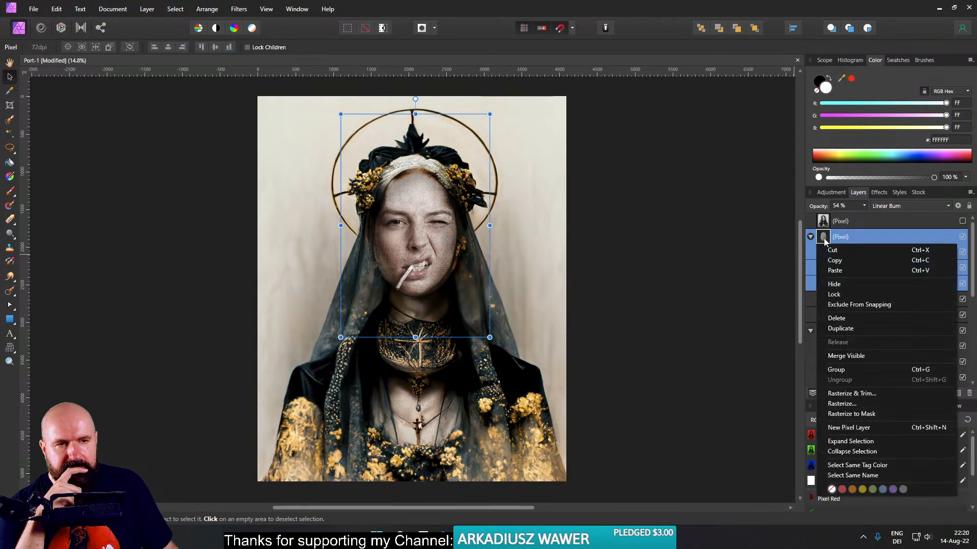
click(844, 356)
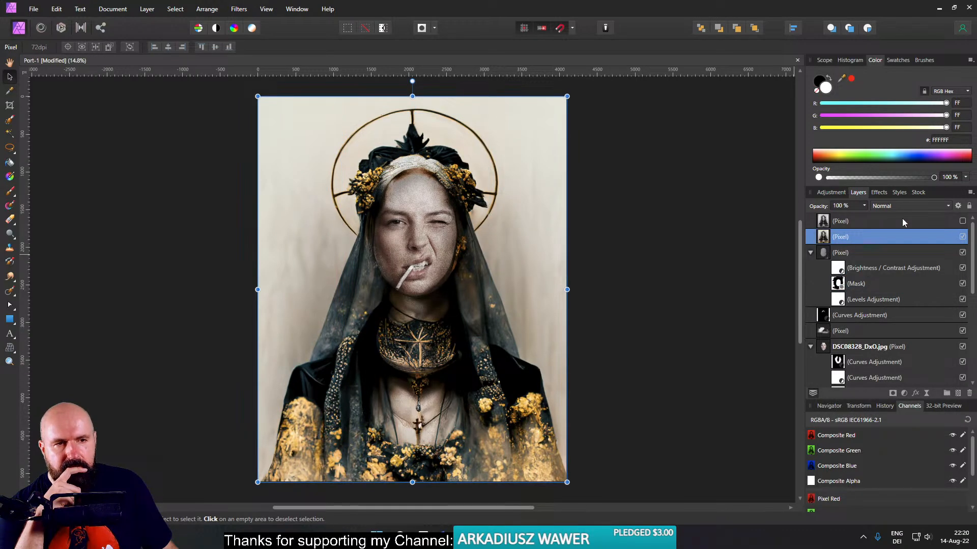
click(962, 221)
click(828, 224)
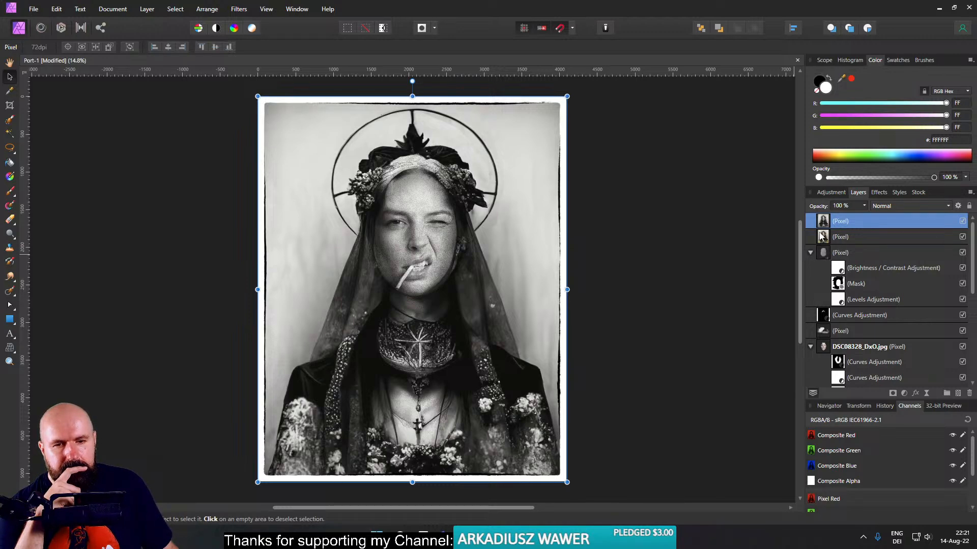
- Draw a rectangle above the black and white layer that covers the whole canvas from corner to corner
click(10, 319)
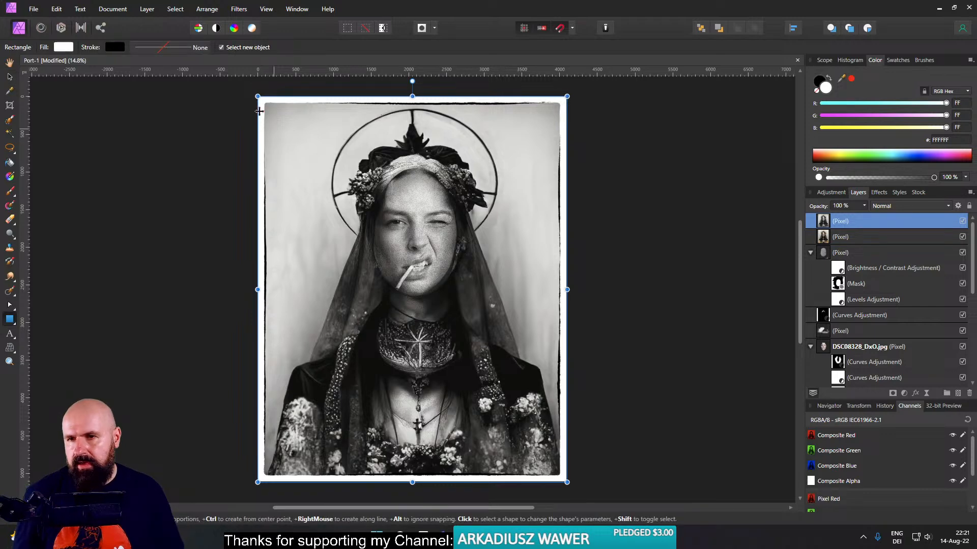
drag(266, 110, 393, 311)
drag(266, 111, 257, 96)
drag(394, 311, 567, 482)
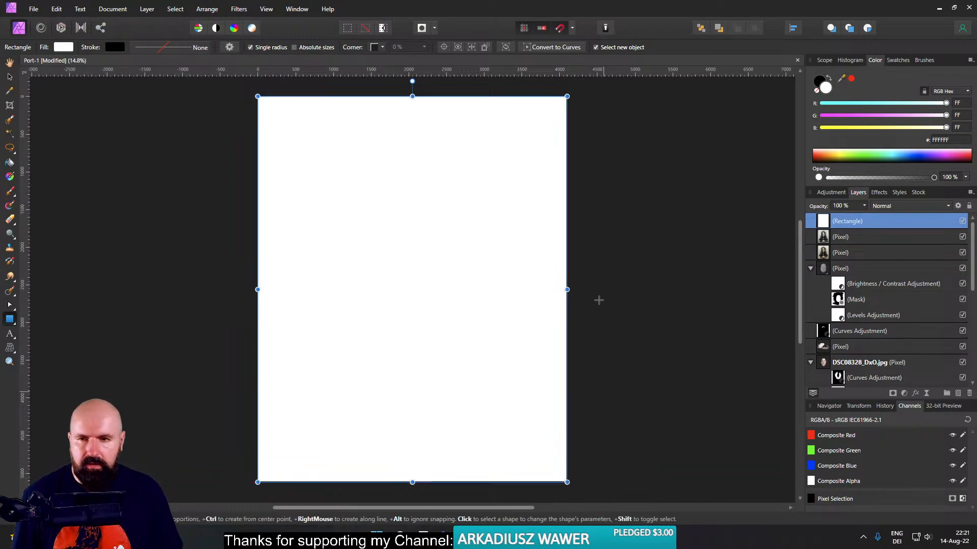
- Remove the rectangle's fill and give it a pure white stroke
click(64, 47)
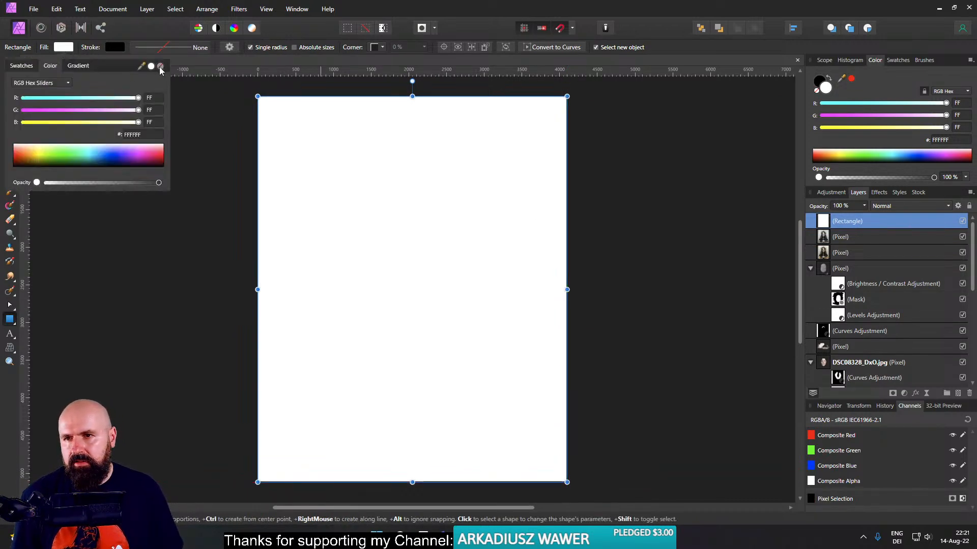
click(160, 67)
click(115, 47)
click(123, 147)
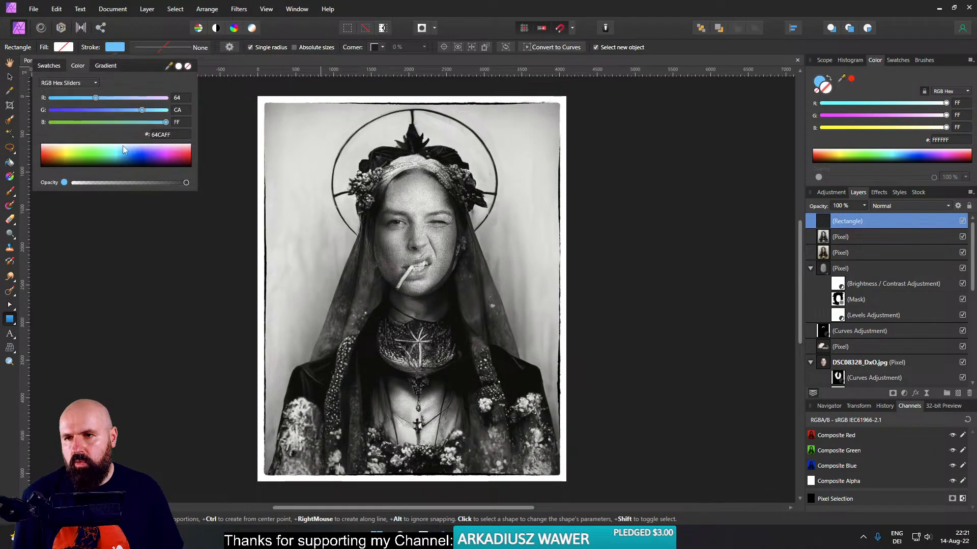
drag(123, 146, 125, 137)
- Set the rectangle's white stroke width to 200 pt and have the black and white layer shown beneath it
click(166, 44)
click(167, 44)
mouse_move(149, 84)
mouse_down()
mouse_move(199, 87)
mouse_move(137, 84)
mouse_up()
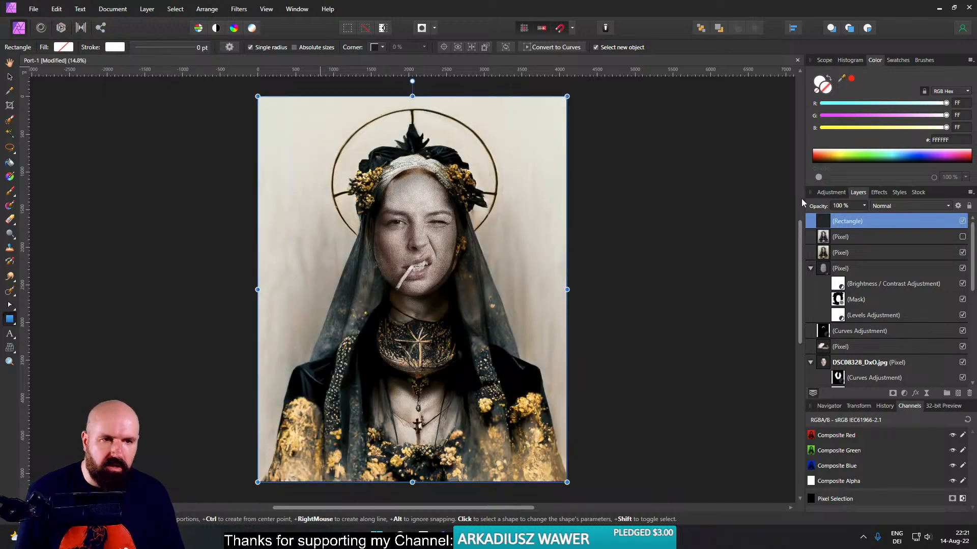
click(147, 48)
drag(141, 83, 205, 88)
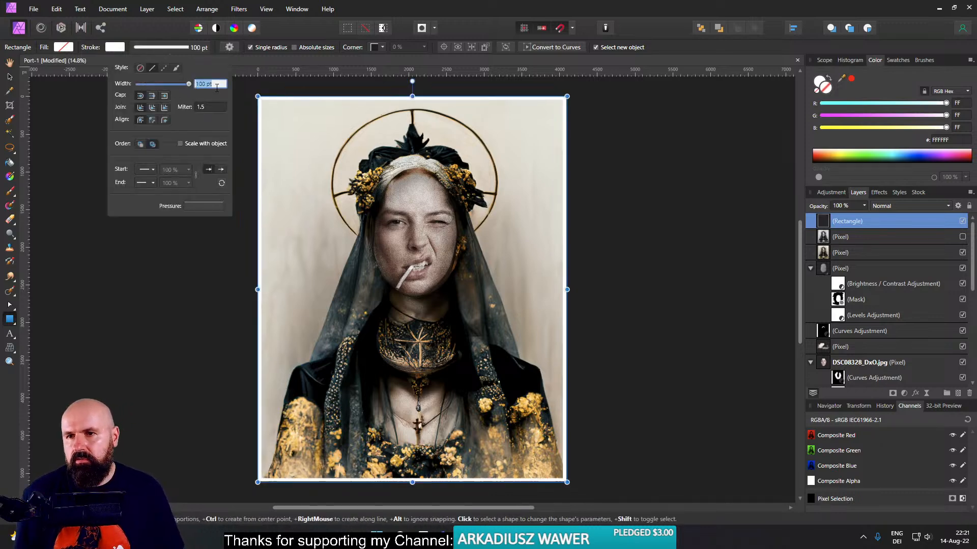
text(20)
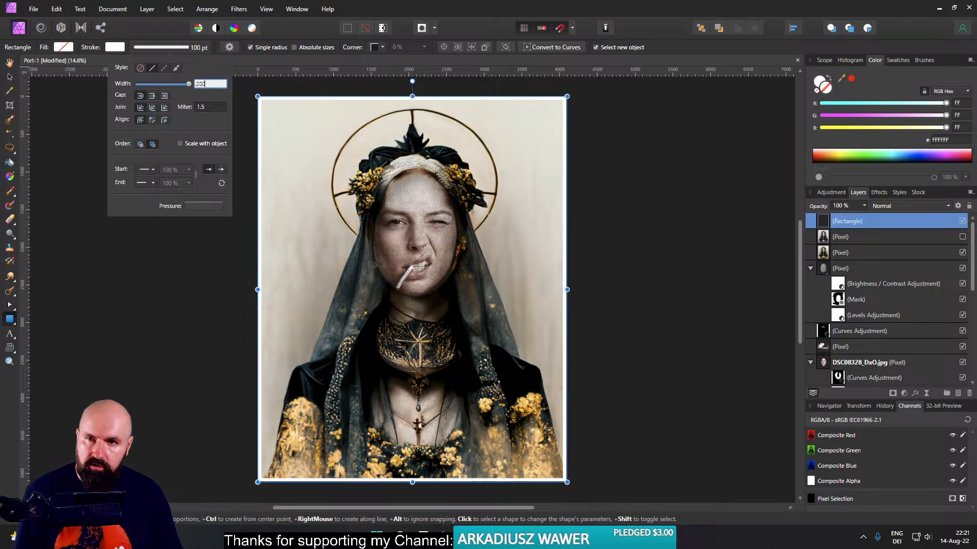
text(0)
key(Return)
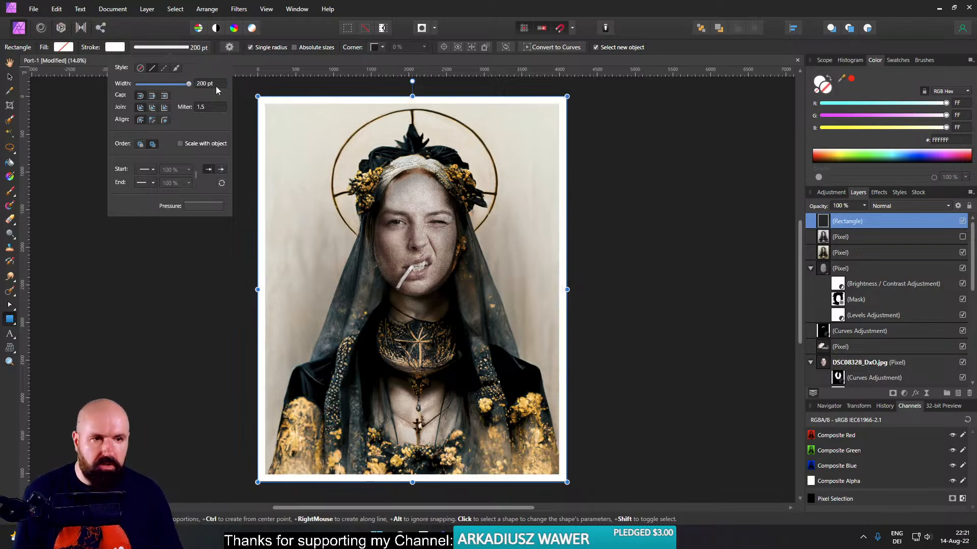
click(962, 237)
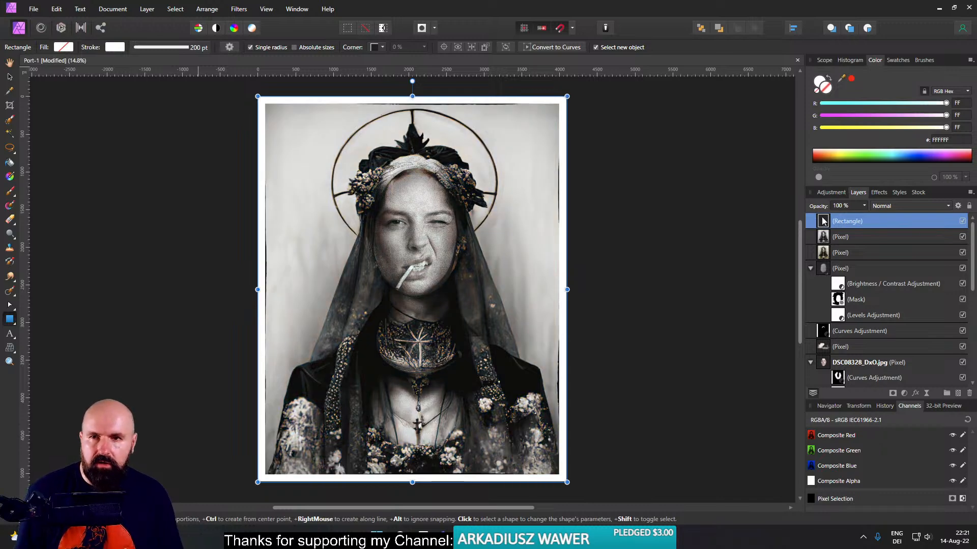
- Try stroke widths of 250 pt and 230 pt on the white frame, and return it to 200 pt
click(113, 49)
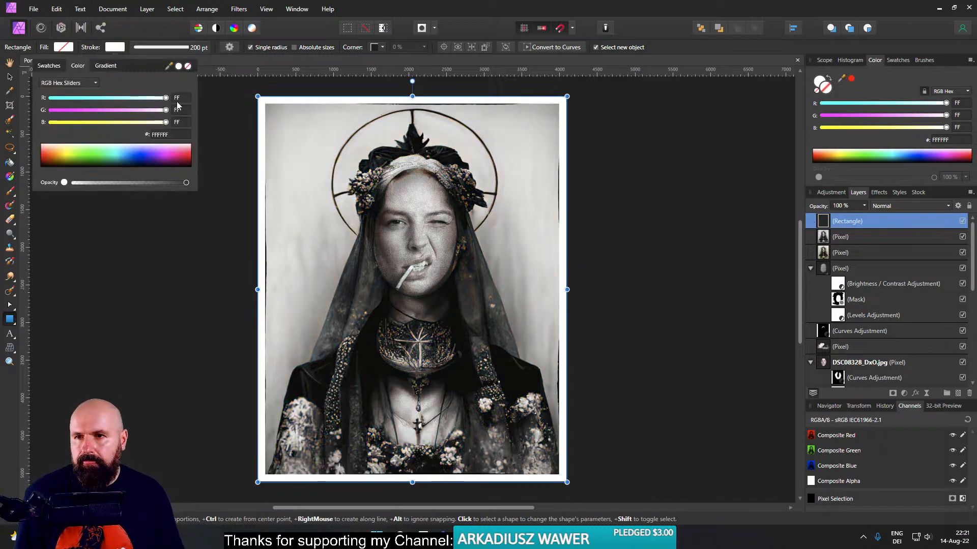
click(157, 50)
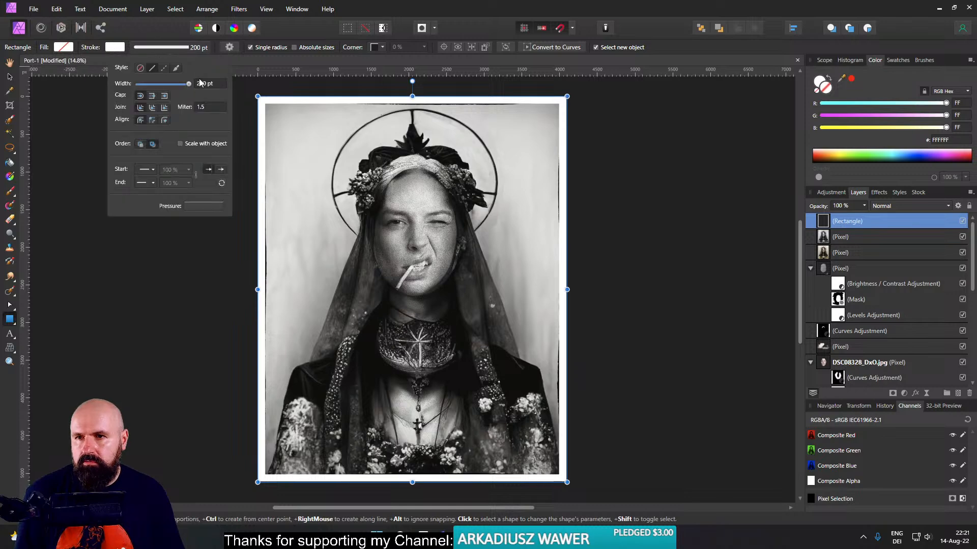
click(217, 84)
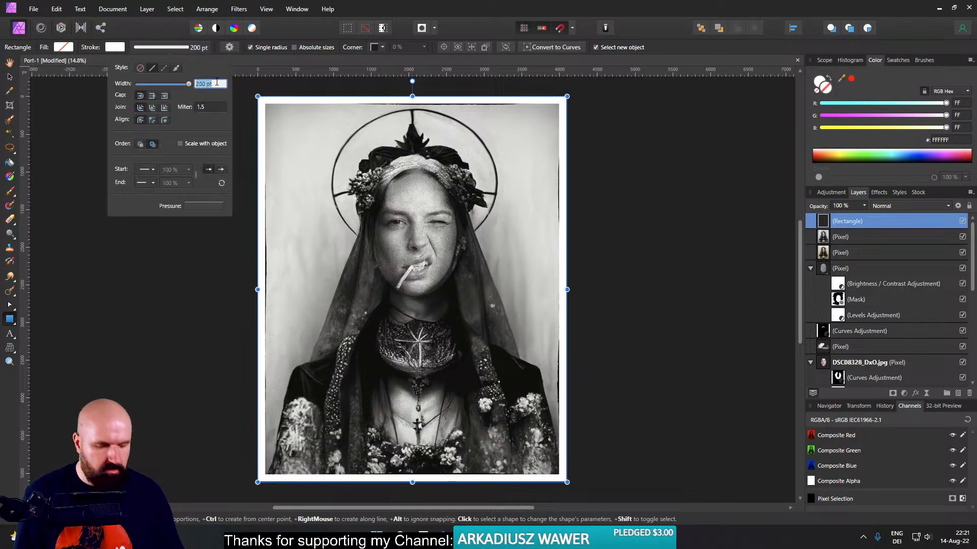
key(Return)
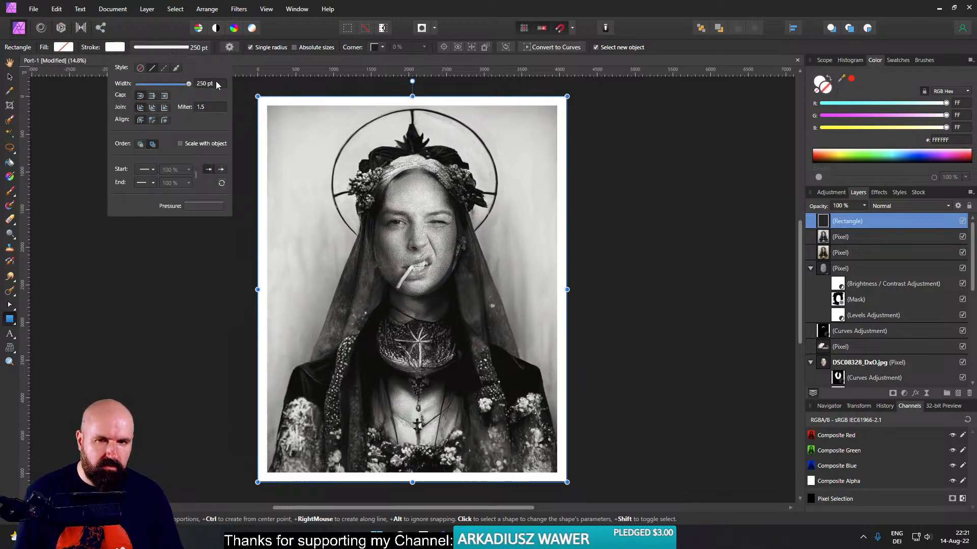
click(216, 84)
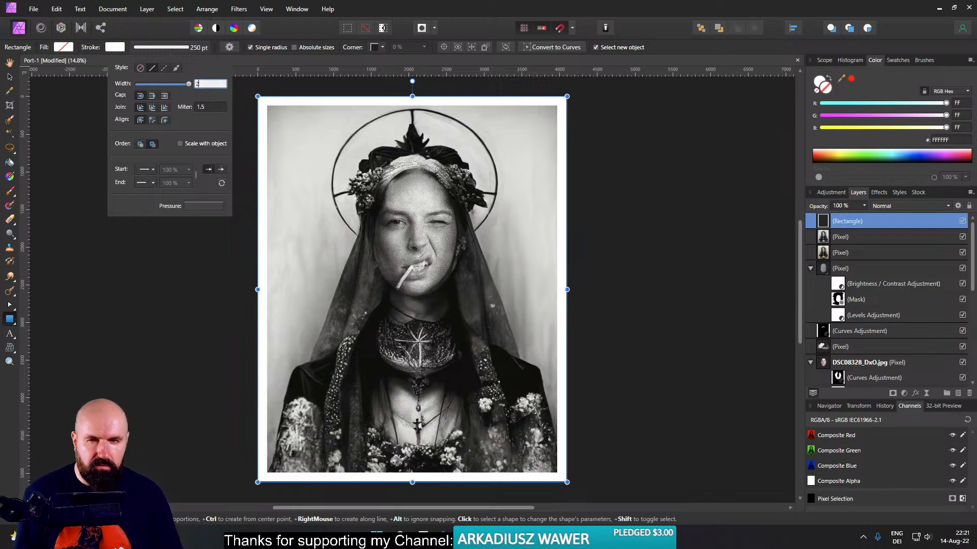
text(230)
key(Return)
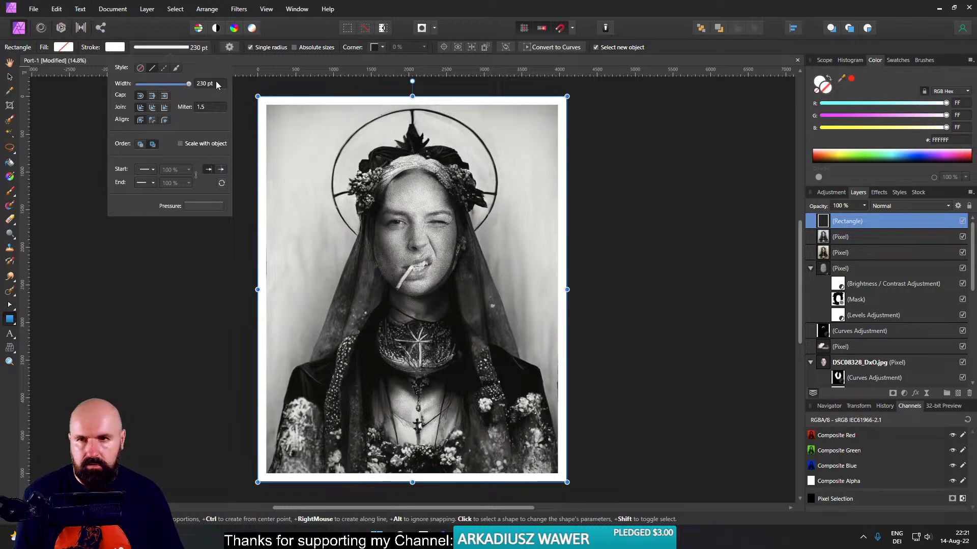
click(217, 84)
text(200)
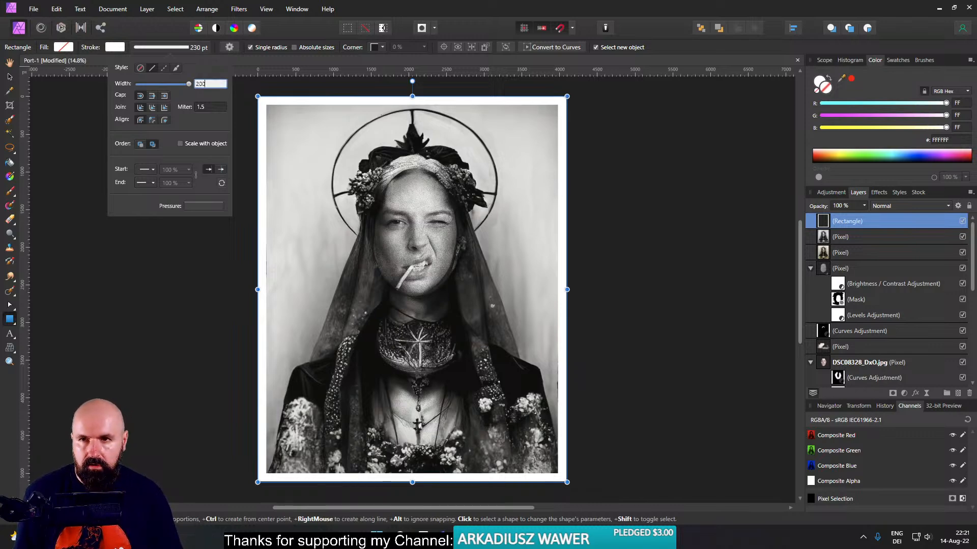
key(Return)
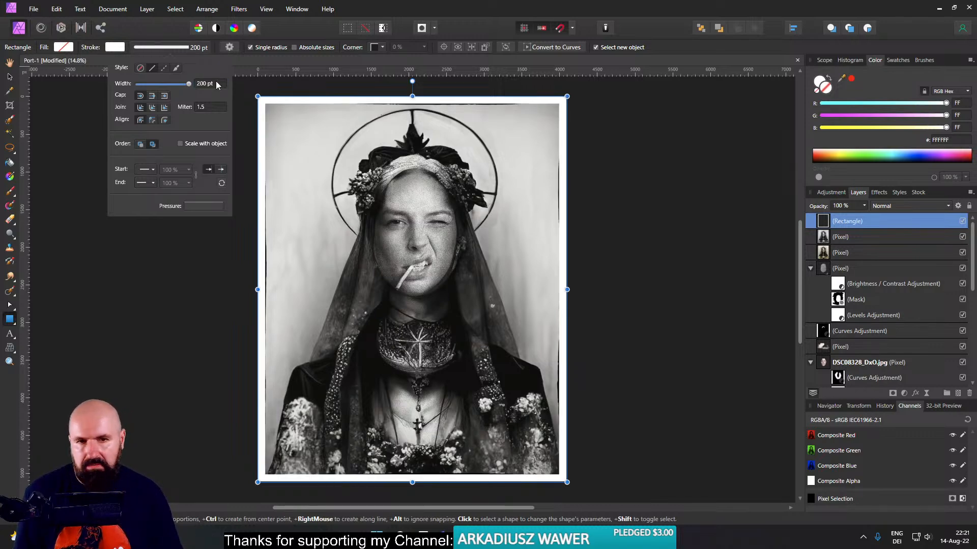
- Try the black and white layer at about 64% opacity over the colour version, and restore it to 100%
click(857, 237)
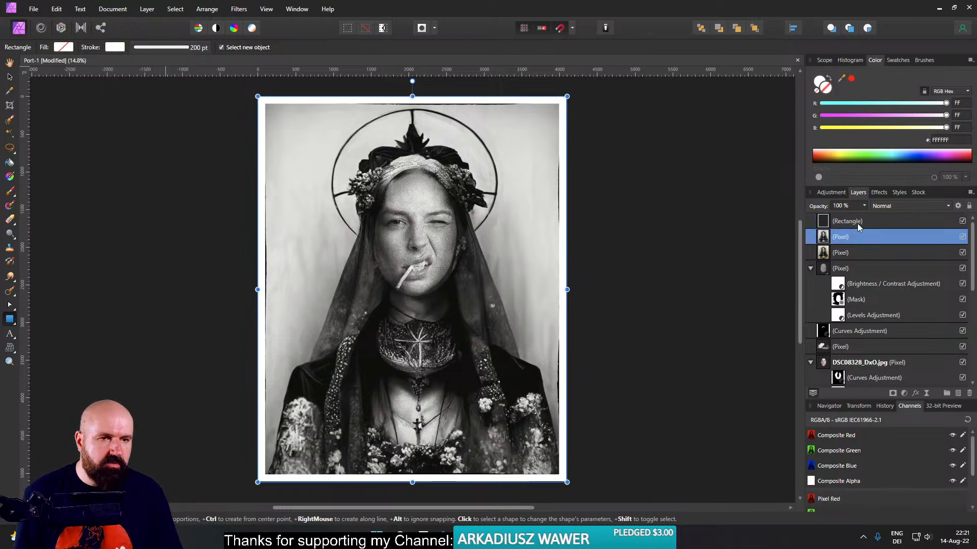
click(864, 206)
drag(866, 219, 836, 225)
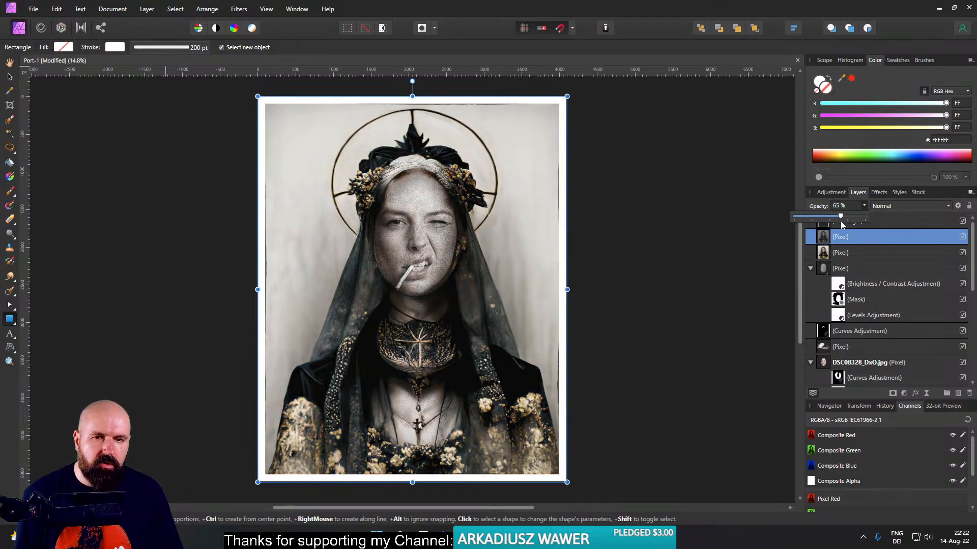
click(706, 244)
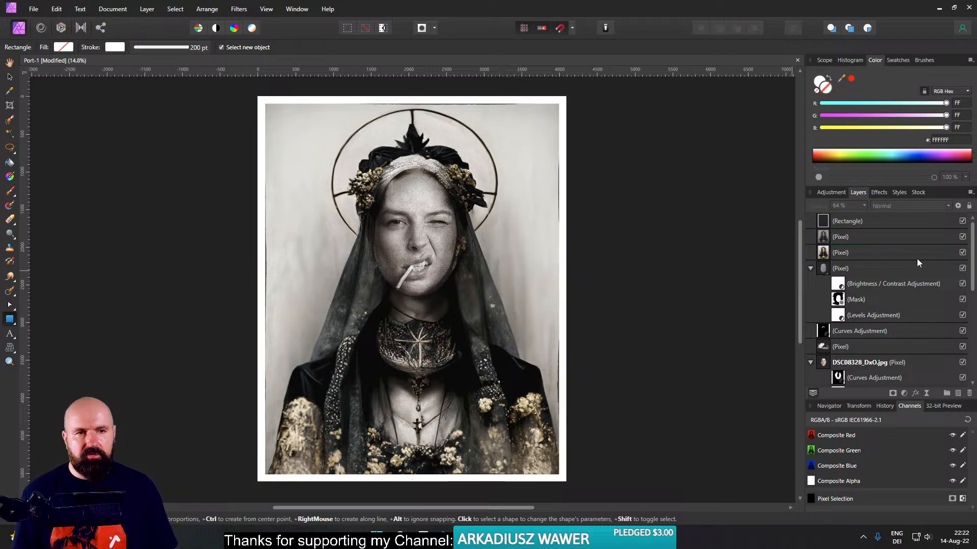
click(833, 235)
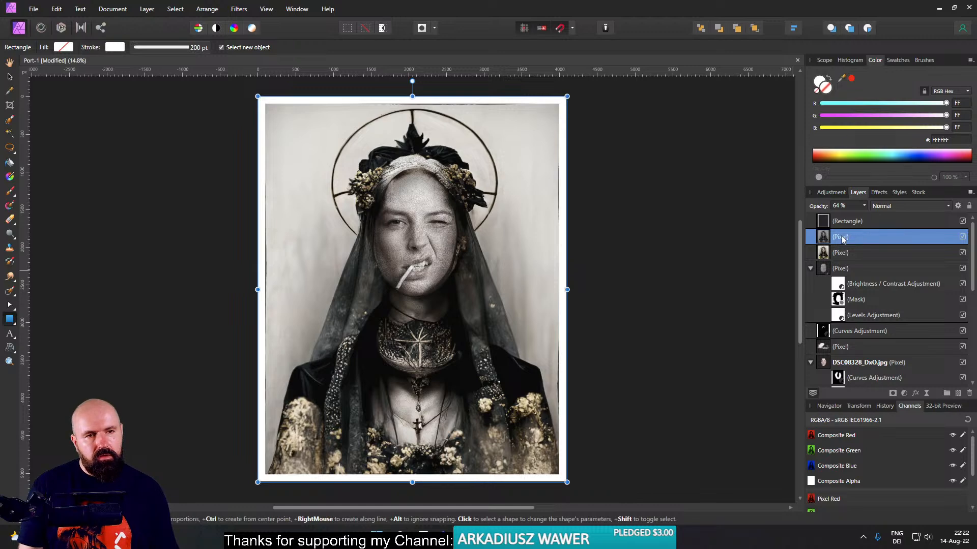
click(864, 206)
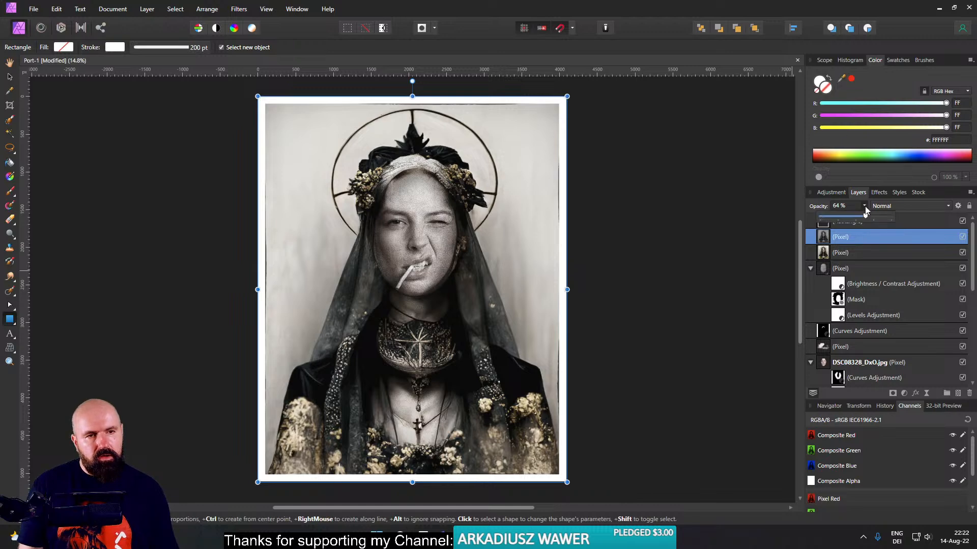
- Move the merged colour layer above the black and white layer and preview several blend modes, keeping Normal
click(821, 253)
click(823, 237)
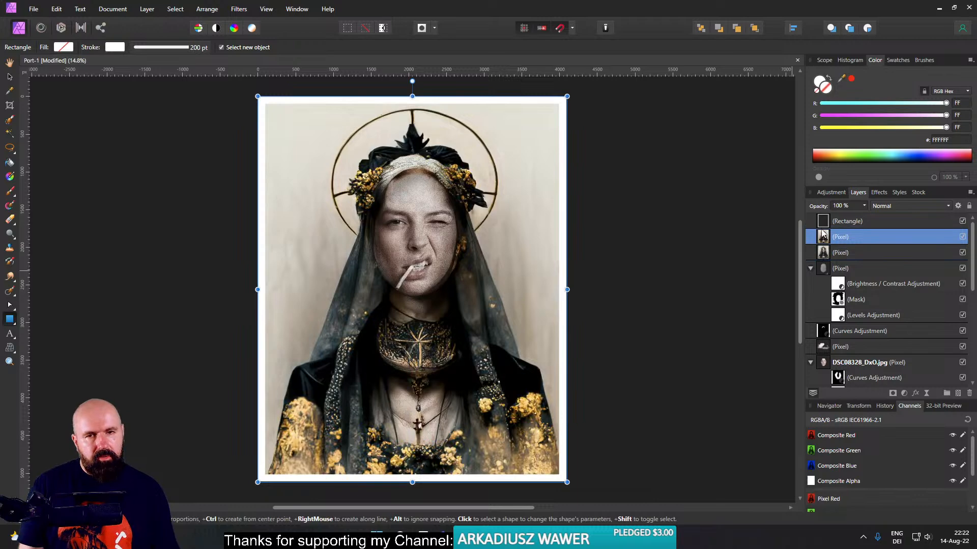
click(905, 206)
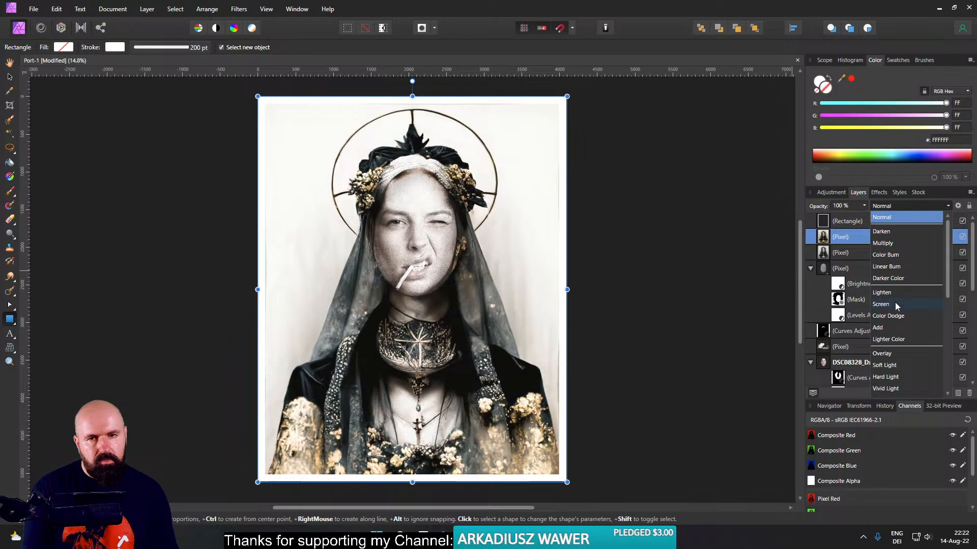
scroll(898, 317, down, 2)
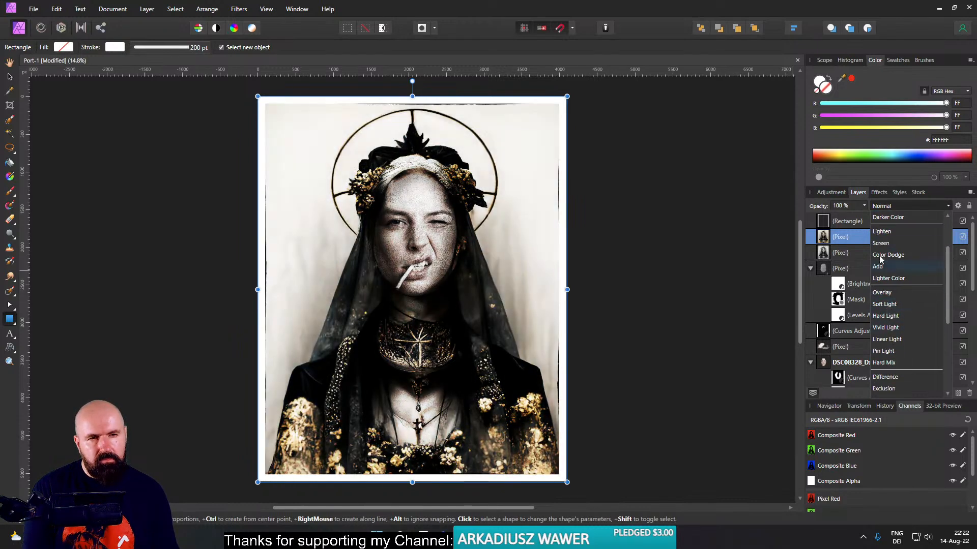
click(887, 205)
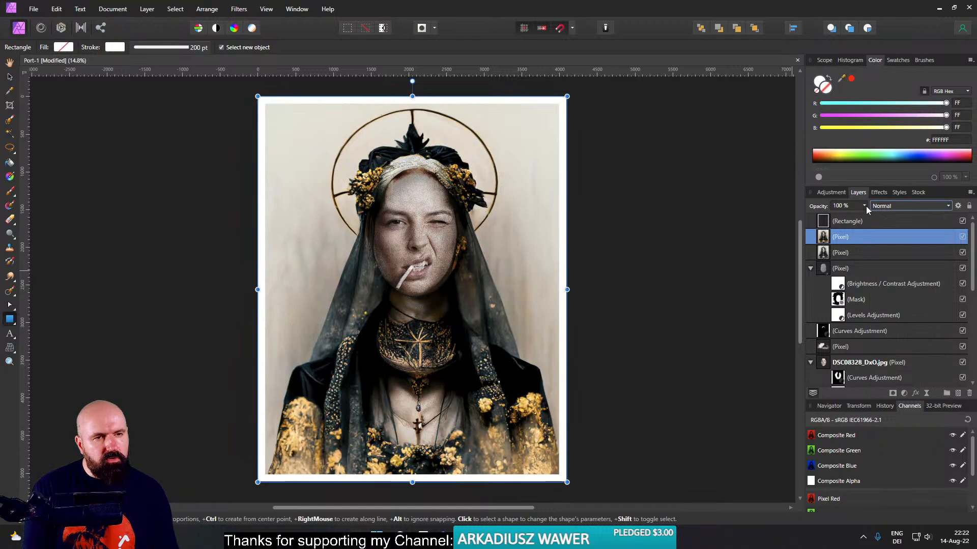
- Lower the merged colour layer's opacity to about 42% and deselect it
click(864, 205)
drag(865, 216, 829, 221)
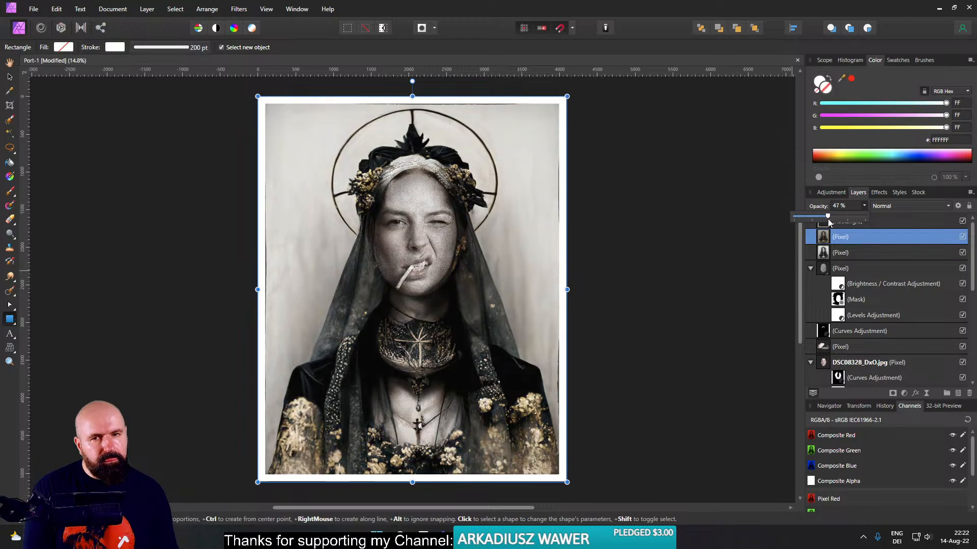
click(685, 240)
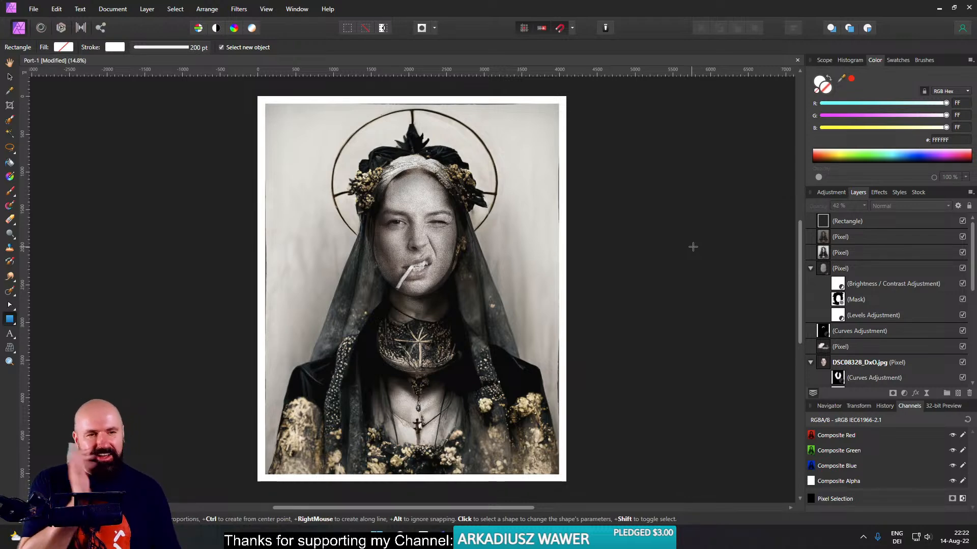
- Add an empty pixel layer directly above the black and white layer and save the document
click(823, 254)
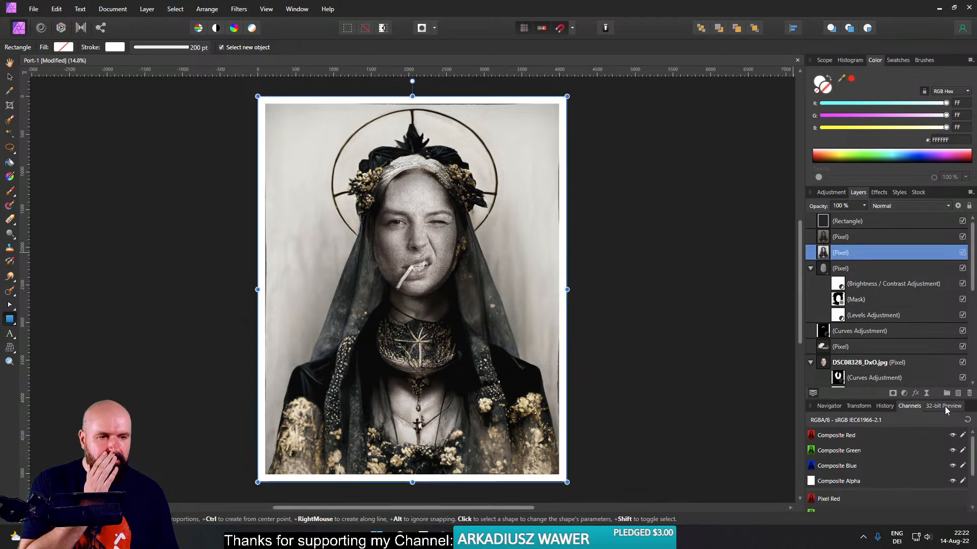
click(958, 394)
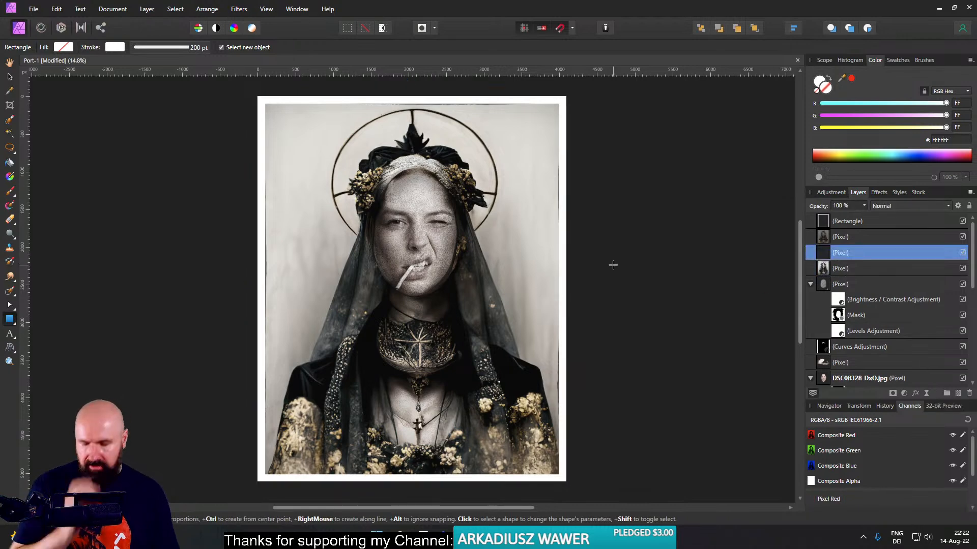
key(ctrl+s)
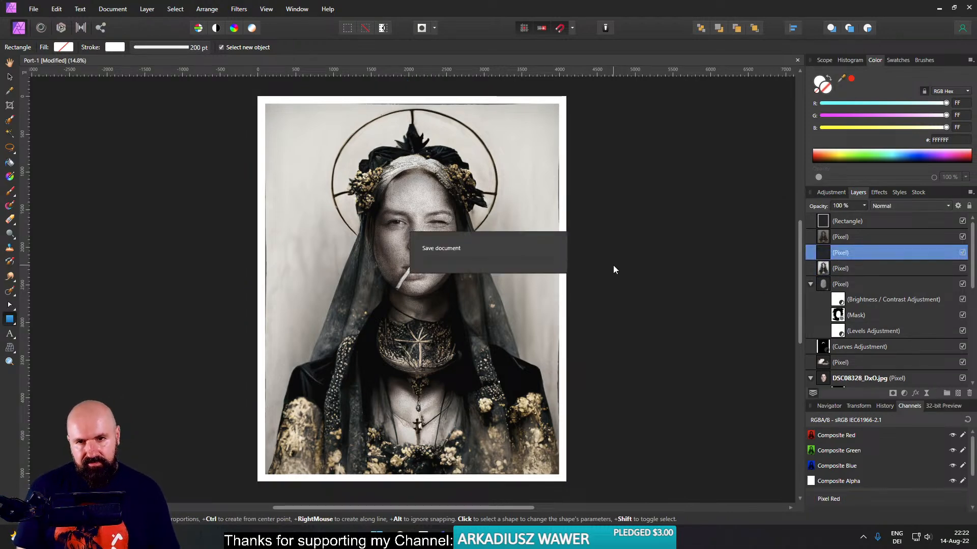
- Set up the Paint Brush at about 62 px width and 27% hardness, with dark grey 444444 at 100% colour opacity
click(11, 197)
scroll(418, 266, up, 5)
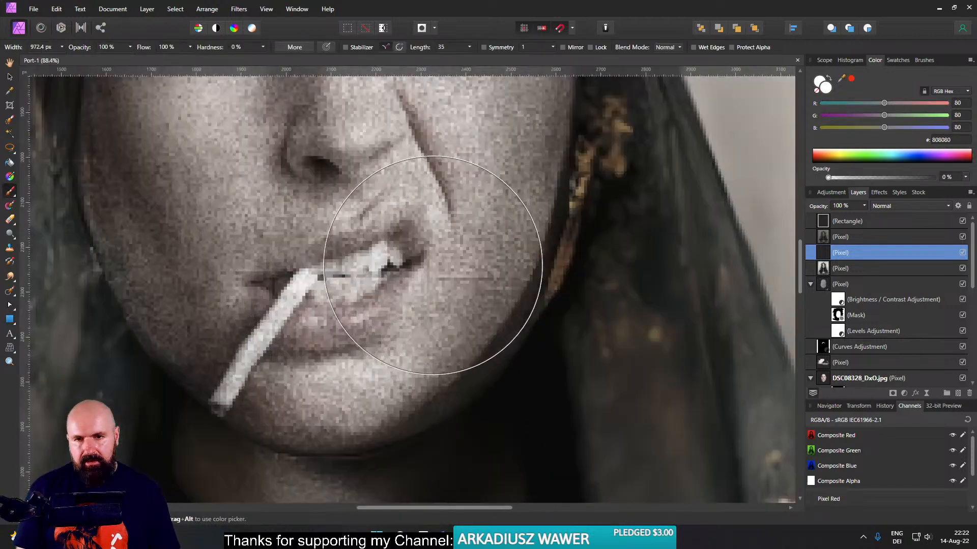
mouse_move(400, 268)
mouse_down()
mouse_move(476, 268)
mouse_move(337, 268)
mouse_move(381, 267)
mouse_up()
double_click(825, 87)
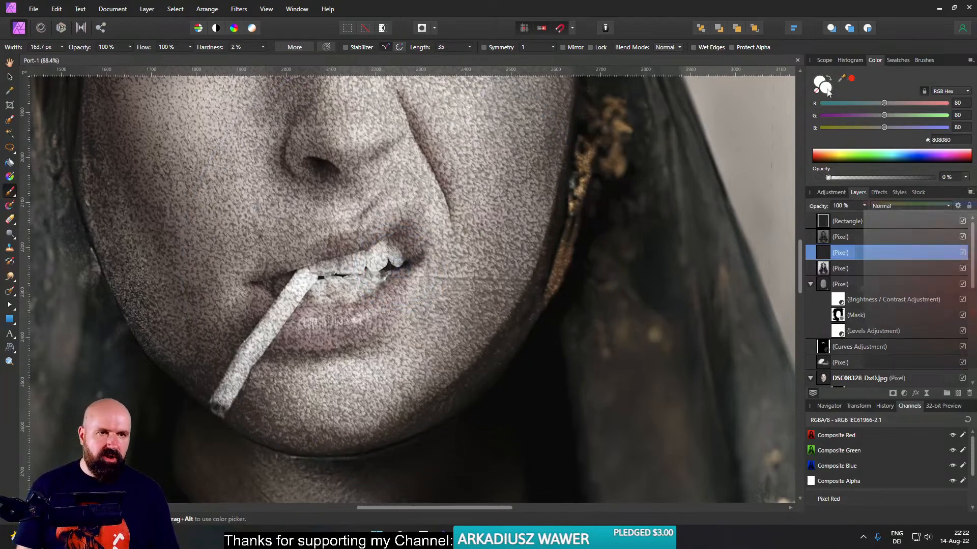
drag(870, 176, 569, 171)
drag(544, 284, 537, 325)
mouse_move(393, 250)
alt+mouse_down()
mouse_move(361, 250)
mouse_move(393, 229)
mouse_move(376, 229)
alt+mouse_up()
- Set the new layer to Soft Light and darken the shadows around the lips and cigarette, reducing the brush to about 41 px
click(902, 206)
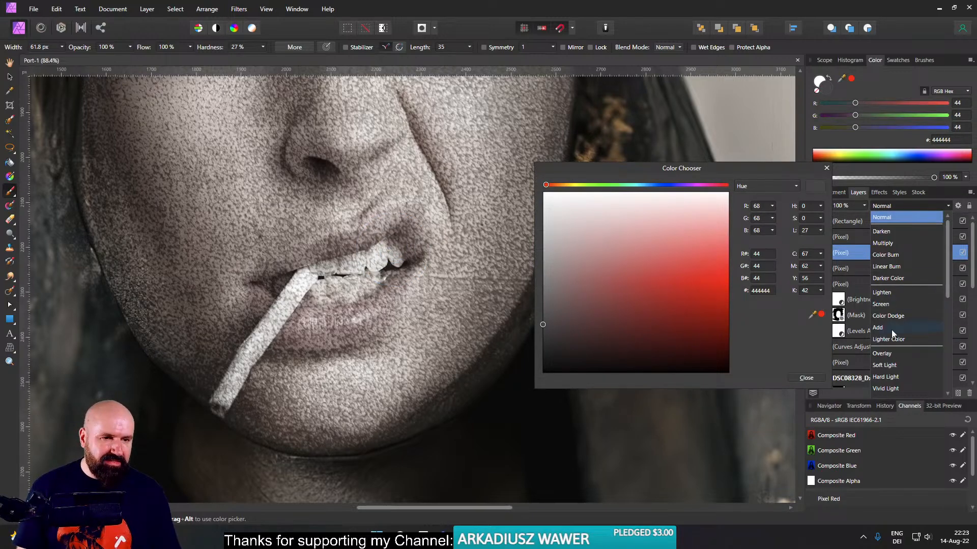
click(887, 364)
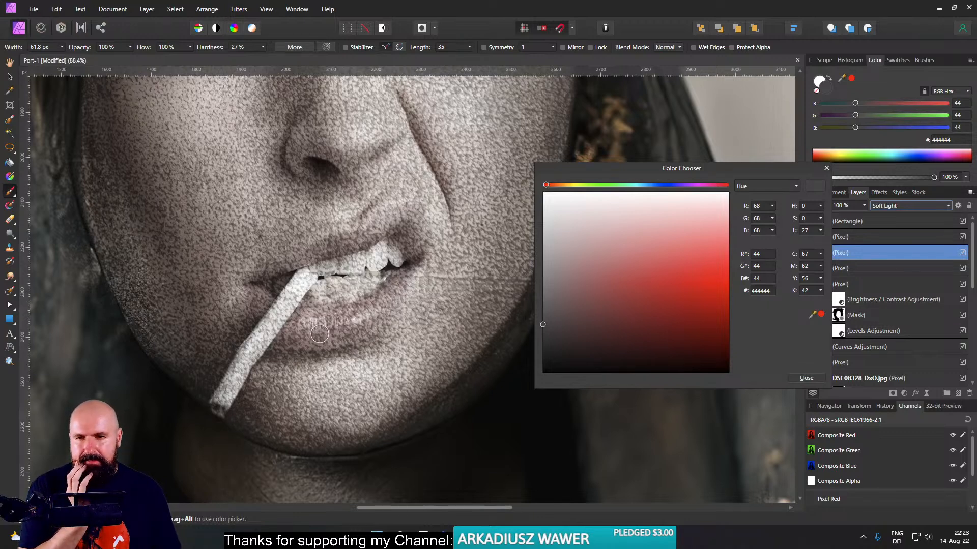
drag(291, 265, 243, 279)
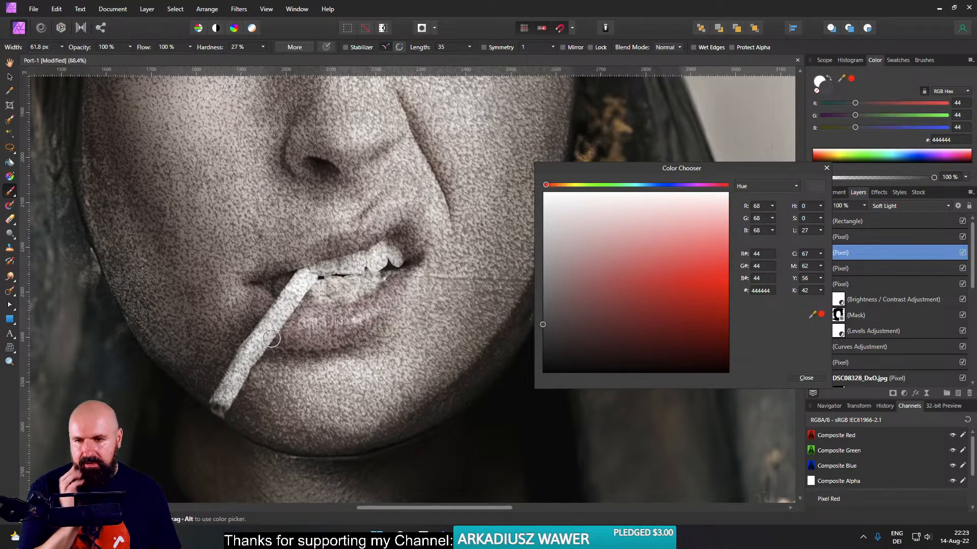
drag(293, 305, 289, 306)
scroll(300, 311, up, 3)
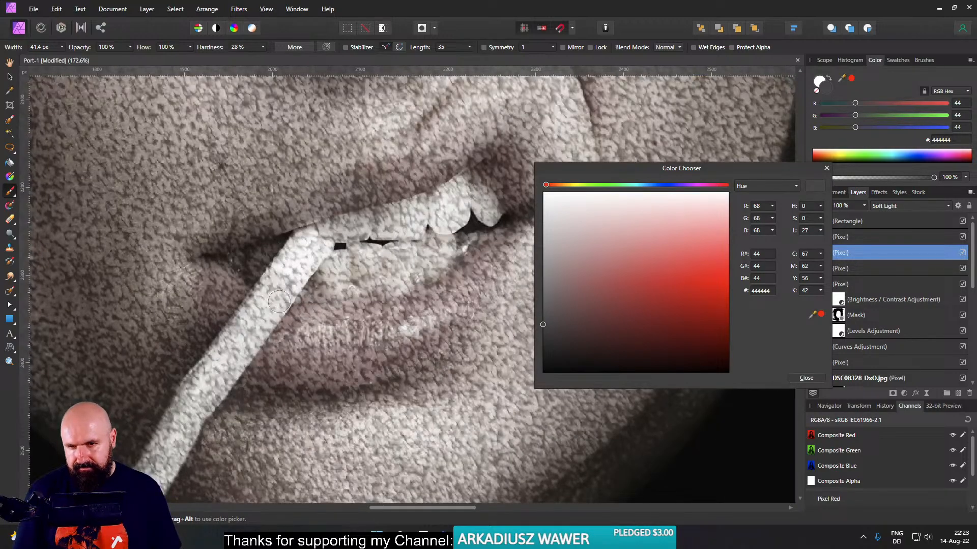
mouse_move(237, 378)
mouse_down()
mouse_move(309, 297)
mouse_move(227, 401)
mouse_move(276, 314)
mouse_move(271, 346)
mouse_up()
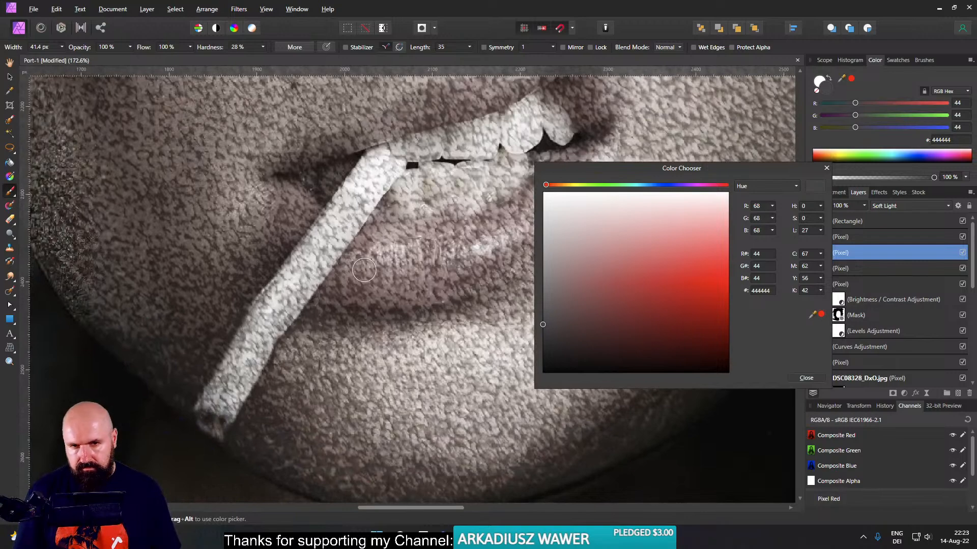
- Change the brush colour to 222222 and deepen the shadows beside the cigarette and at the corner of the mouth
click(553, 347)
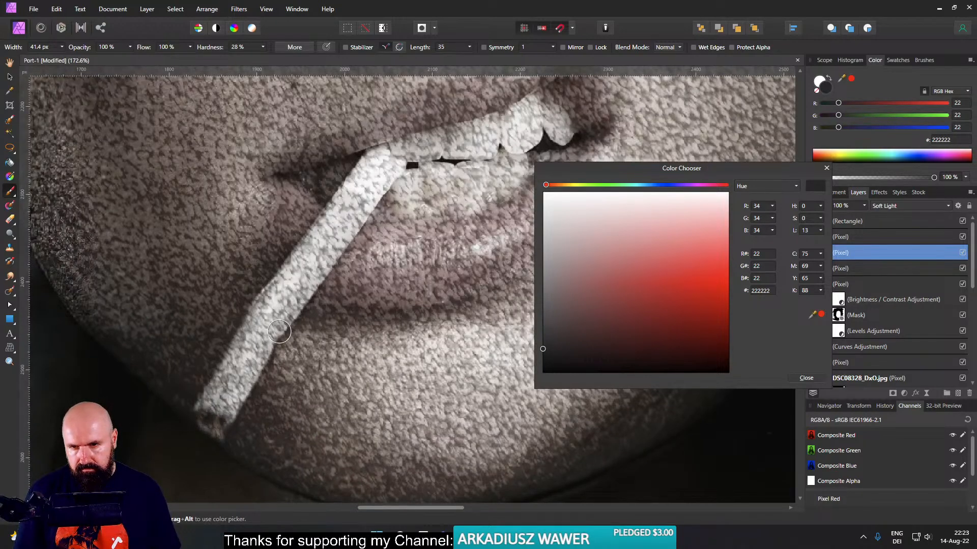
drag(555, 161, 434, 285)
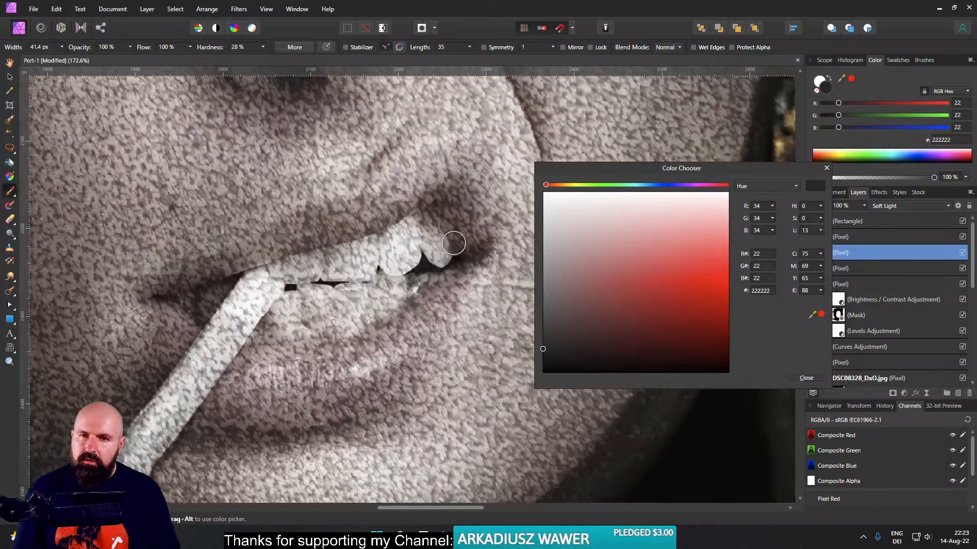
scroll(452, 245, down, 3)
drag(399, 179, 366, 267)
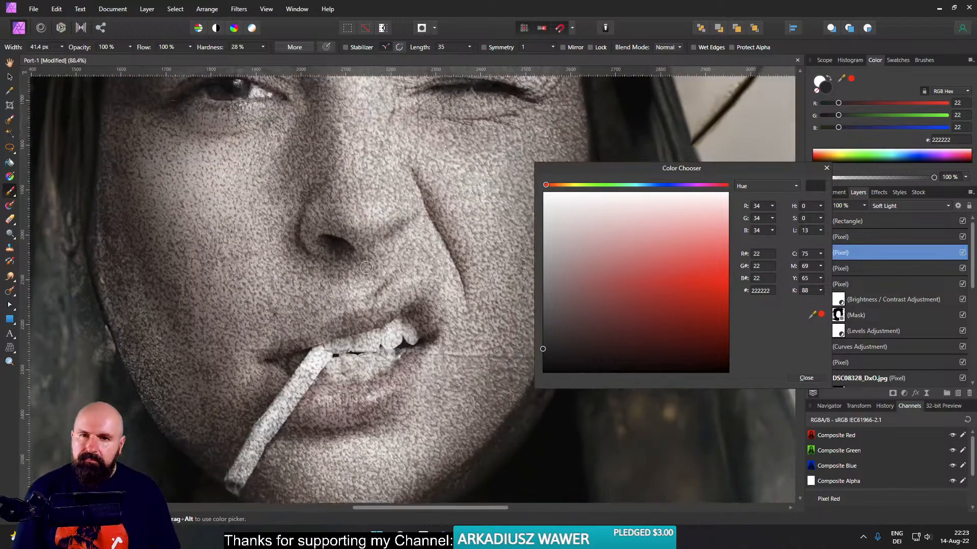
- Darken the shading around the nostril and cheek with grey 464646 and a brush about 84 px wide
click(553, 323)
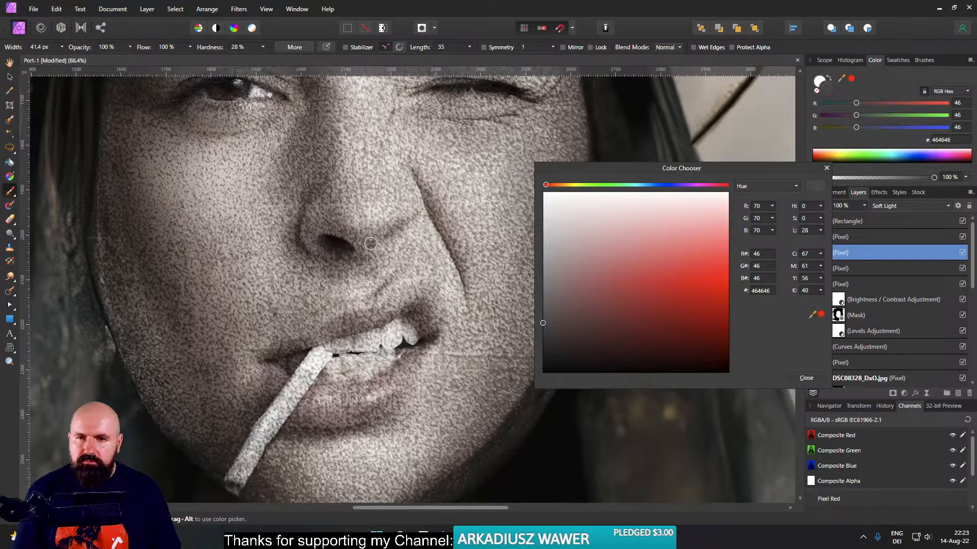
mouse_move(371, 244)
mouse_down()
mouse_move(392, 244)
mouse_move(405, 218)
mouse_up()
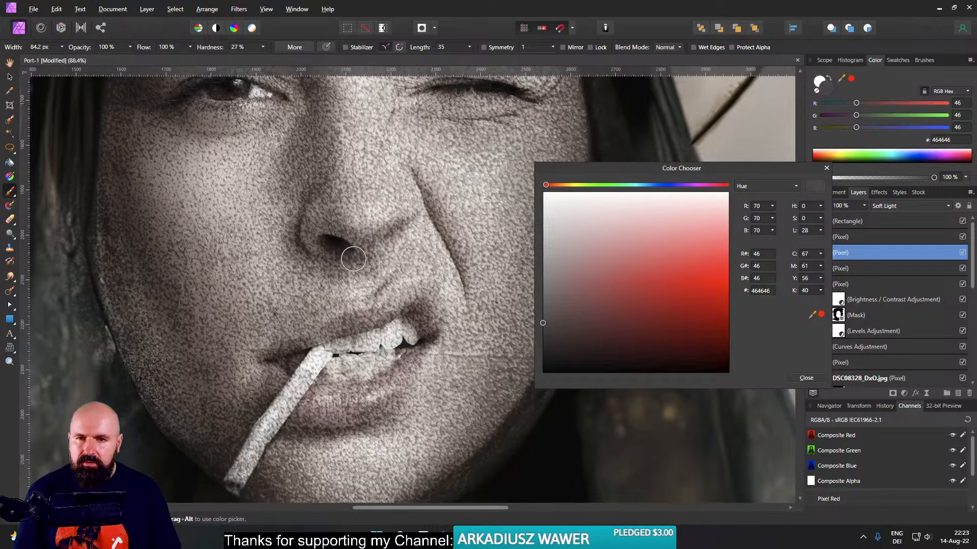
drag(353, 259, 316, 245)
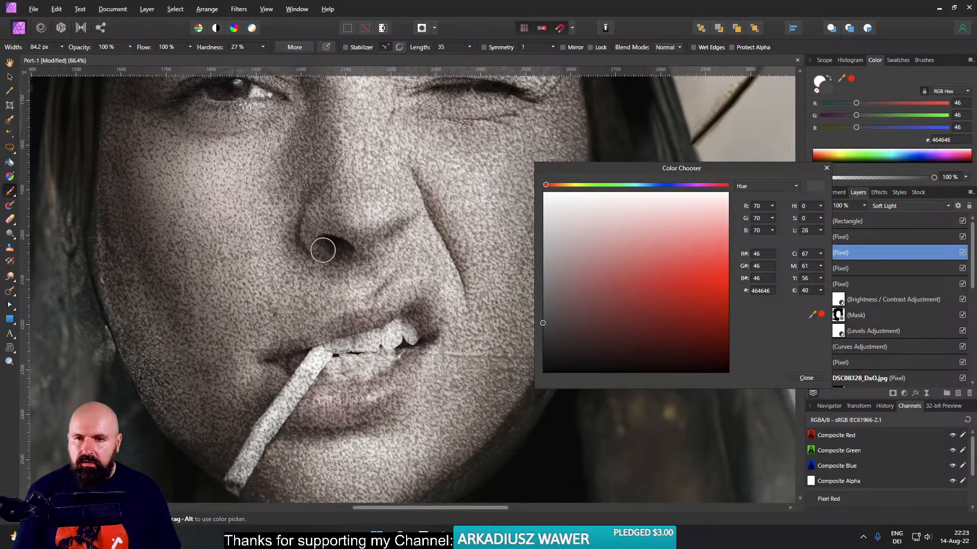
drag(423, 249, 308, 284)
drag(427, 285, 430, 234)
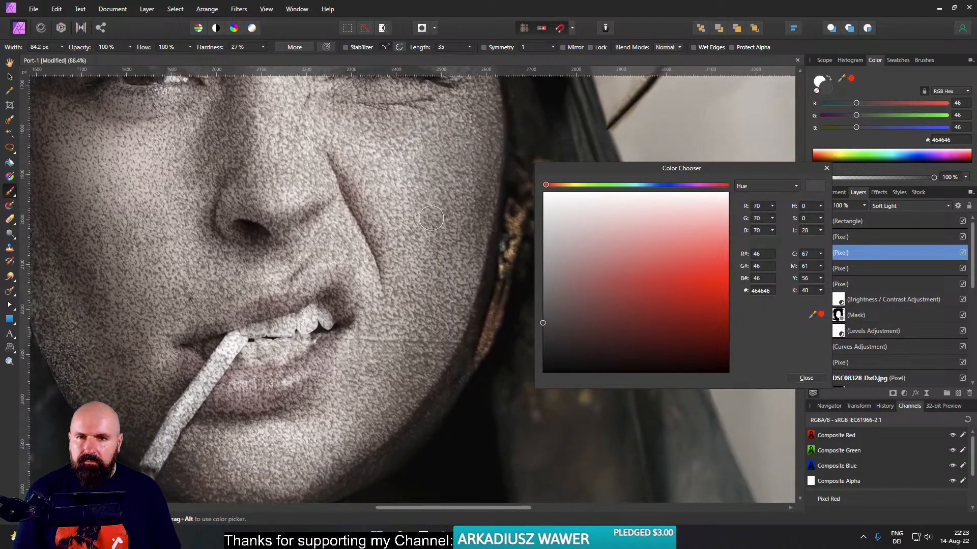
drag(433, 176, 433, 337)
- Shade the winking eye with a brush about 38 px wide, and undo the last stroke beside the open eye
mouse_move(355, 267)
mouse_down()
mouse_move(333, 267)
mouse_move(420, 247)
mouse_up()
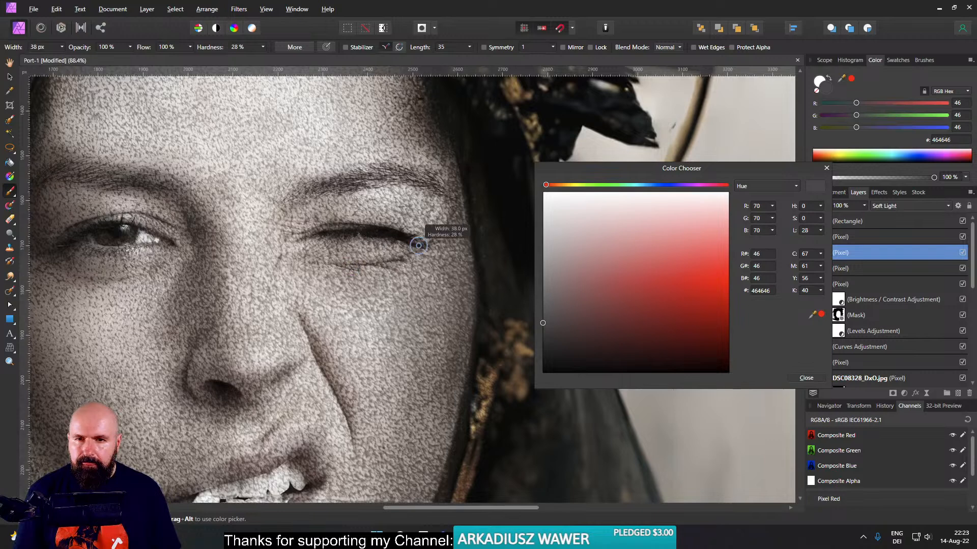
mouse_move(345, 265)
mouse_down()
mouse_move(312, 258)
mouse_move(477, 256)
mouse_up()
mouse_move(189, 245)
mouse_down()
mouse_move(223, 260)
mouse_move(177, 247)
mouse_move(194, 251)
mouse_up()
key(ctrl+z)
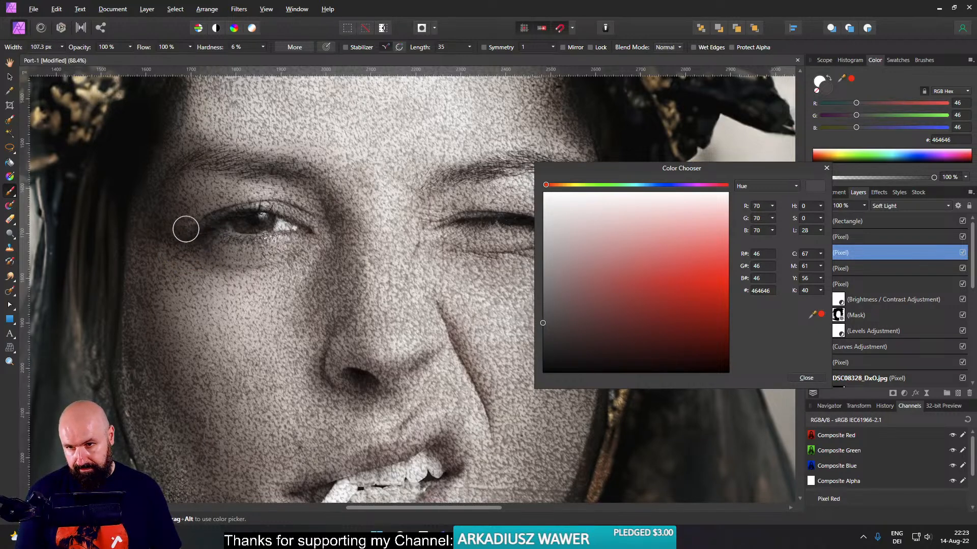
drag(336, 262, 16, 305)
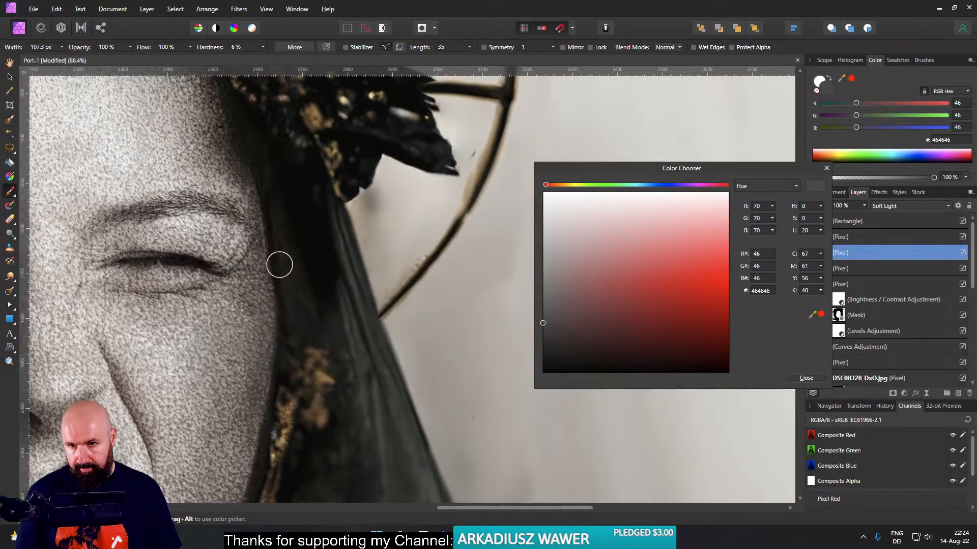
- Deepen the shadow under the lower lip and cigarette with greys 2C2C2C and 1C1C1C, using a brush about 23 px wide
scroll(279, 264, down, 3)
scroll(388, 278, down, 2)
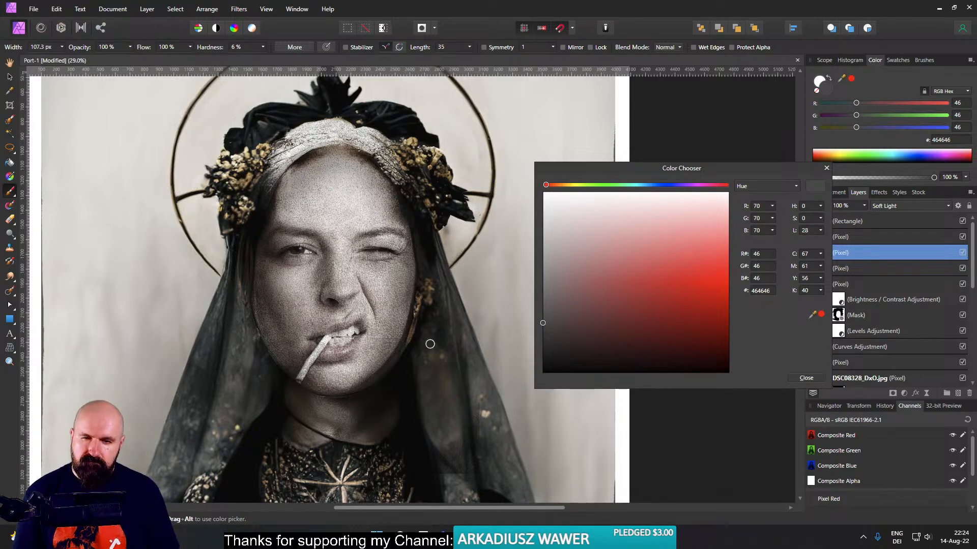
scroll(430, 344, down, 4)
scroll(432, 339, up, 5)
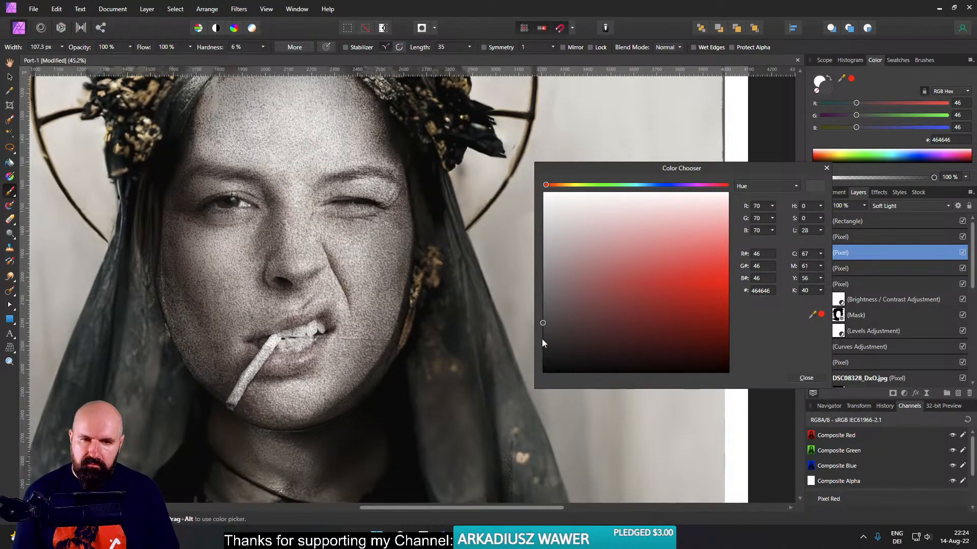
click(543, 341)
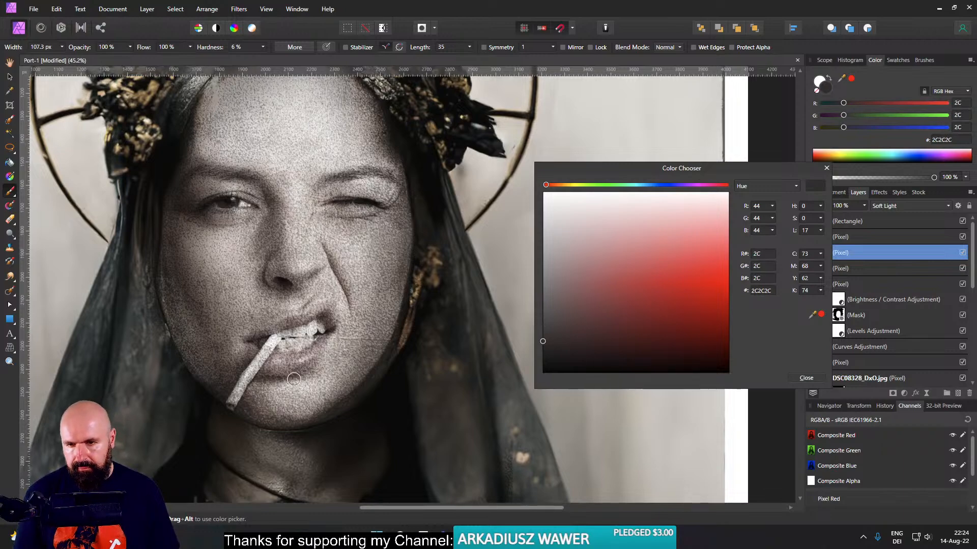
scroll(294, 378, up, 5)
mouse_move(267, 381)
mouse_down()
mouse_move(229, 381)
mouse_move(295, 382)
mouse_move(247, 379)
mouse_up()
click(546, 353)
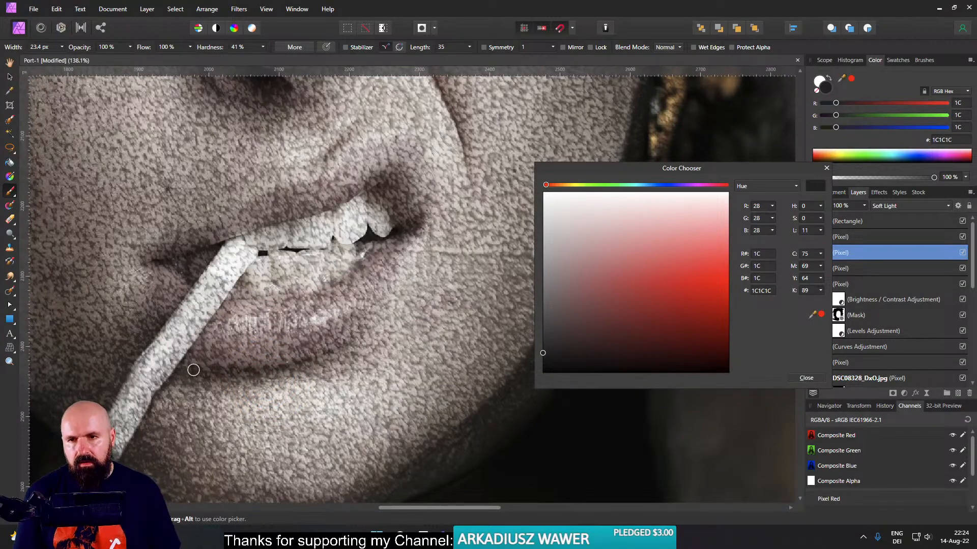
- Paint highlights on the lower lip with light grey E9E9E9, using a brush about 26 px wide at 10% hardness
click(543, 207)
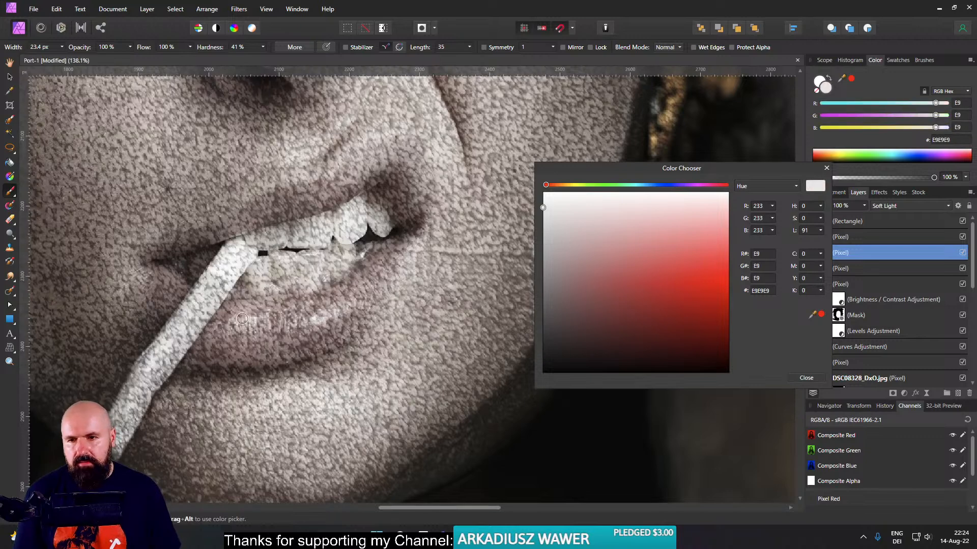
mouse_move(229, 324)
mouse_down()
mouse_move(271, 319)
mouse_move(265, 329)
mouse_move(232, 326)
mouse_move(252, 328)
mouse_up()
drag(367, 294, 378, 324)
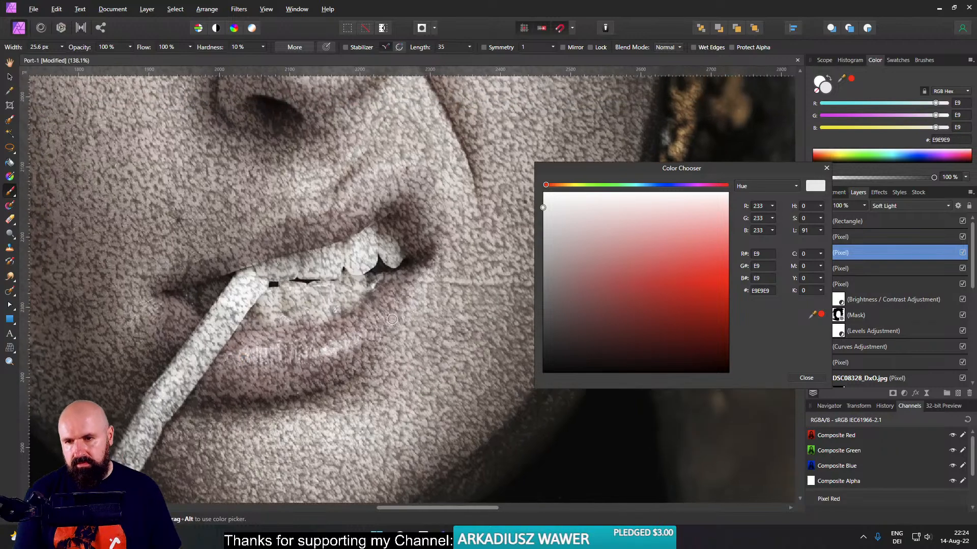
- Lower the brush opacity to 46% and brighten the nose with a brush about 70 px wide
scroll(340, 288, up, 5)
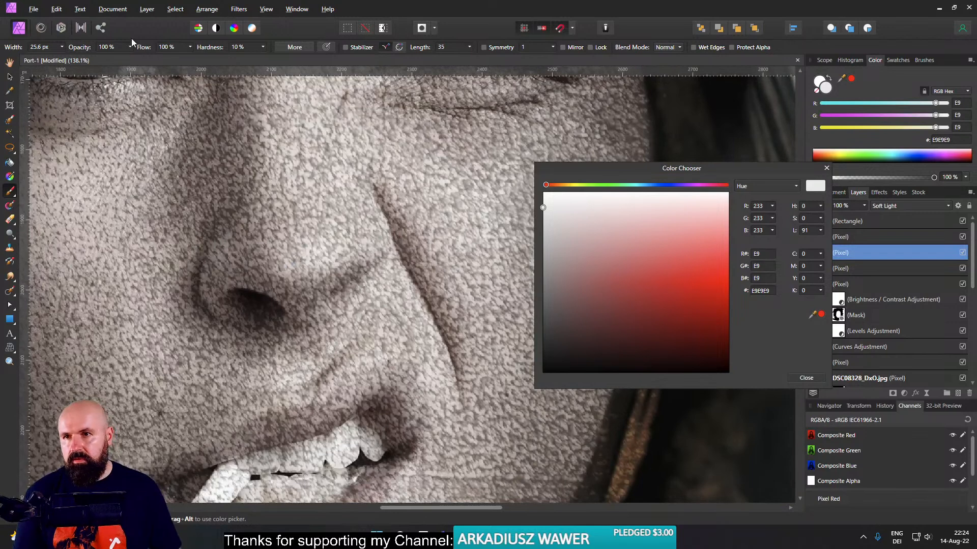
click(93, 57)
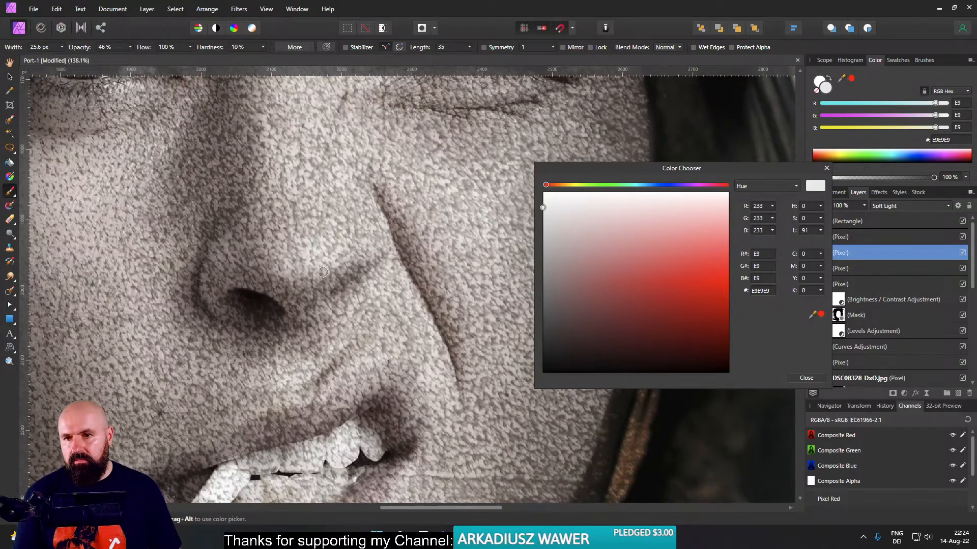
mouse_move(298, 278)
alt+mouse_down()
mouse_move(291, 268)
mouse_move(333, 249)
alt+mouse_up()
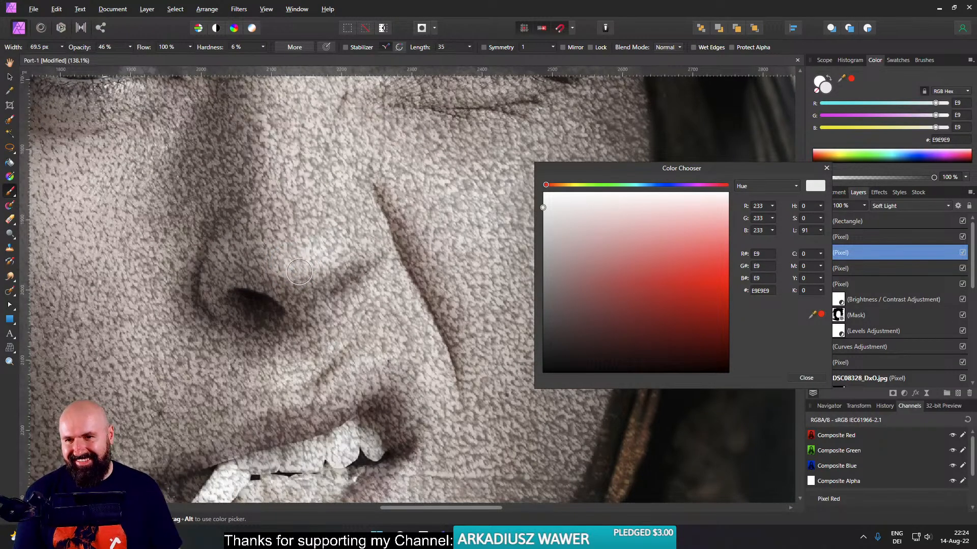
drag(306, 310, 407, 216)
- Paint highlights along the cigarette with a brush about 28 px wide at 28% hardness
mouse_move(351, 383)
mouse_down()
mouse_move(400, 284)
mouse_move(363, 314)
mouse_move(361, 300)
mouse_up()
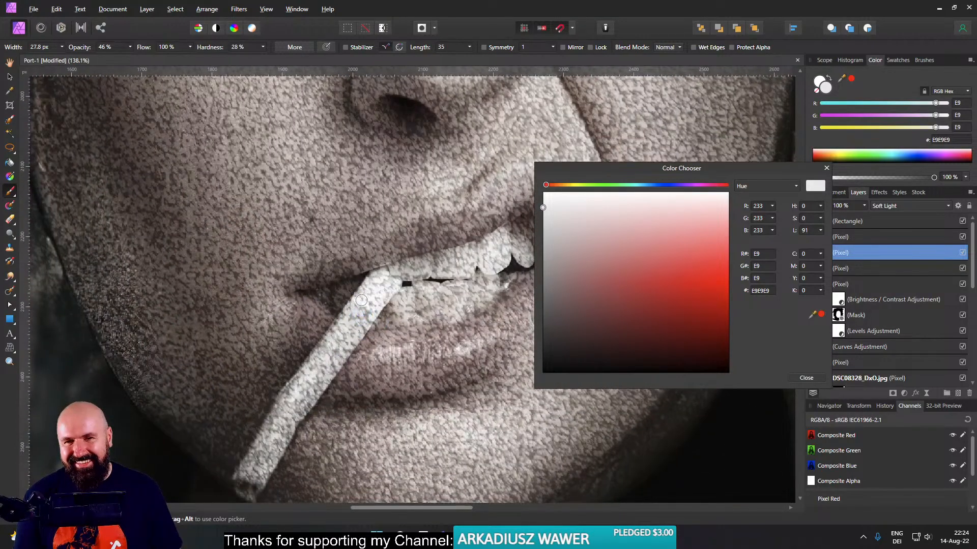
drag(329, 336, 355, 288)
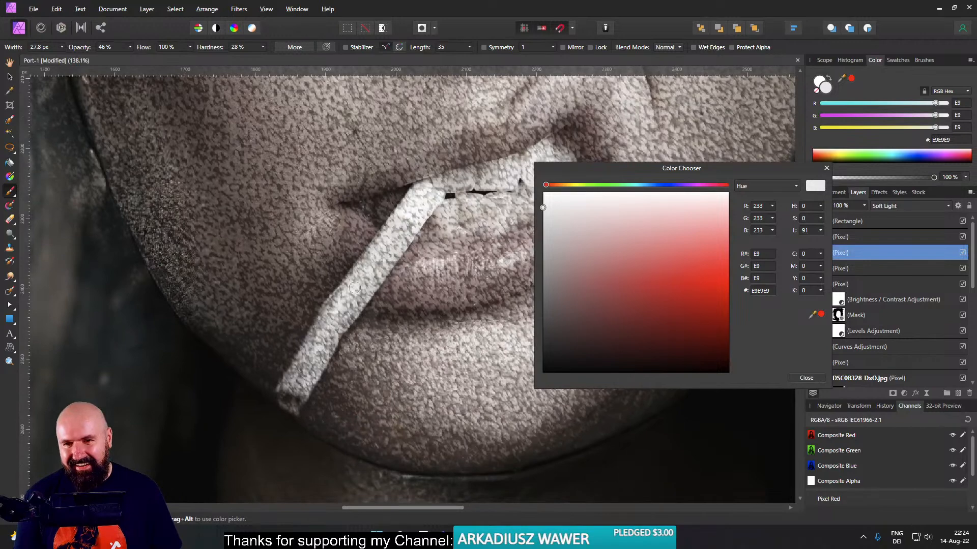
drag(304, 360, 291, 378)
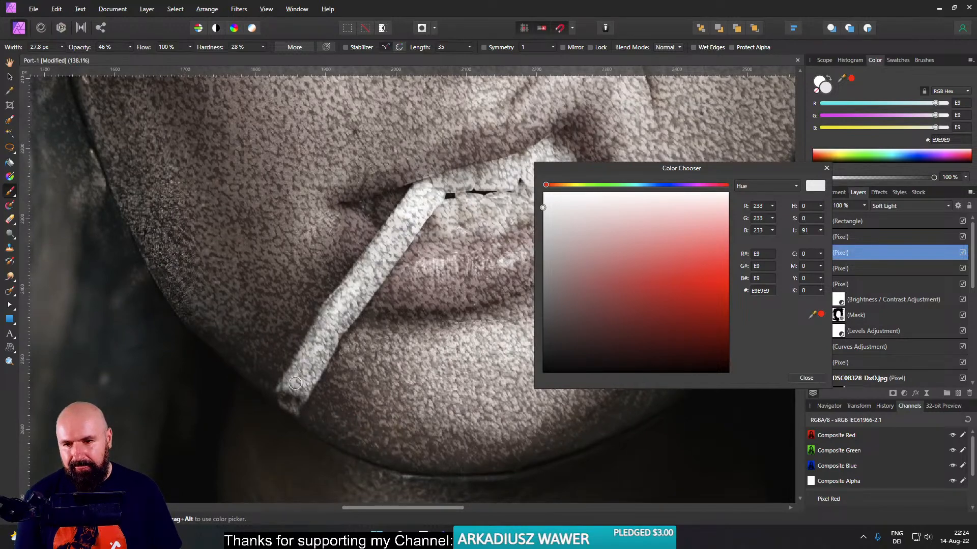
- Brighten the white of the open eye with the light grey brush and review the whole portrait
scroll(360, 355, down, 5)
drag(402, 299, 378, 360)
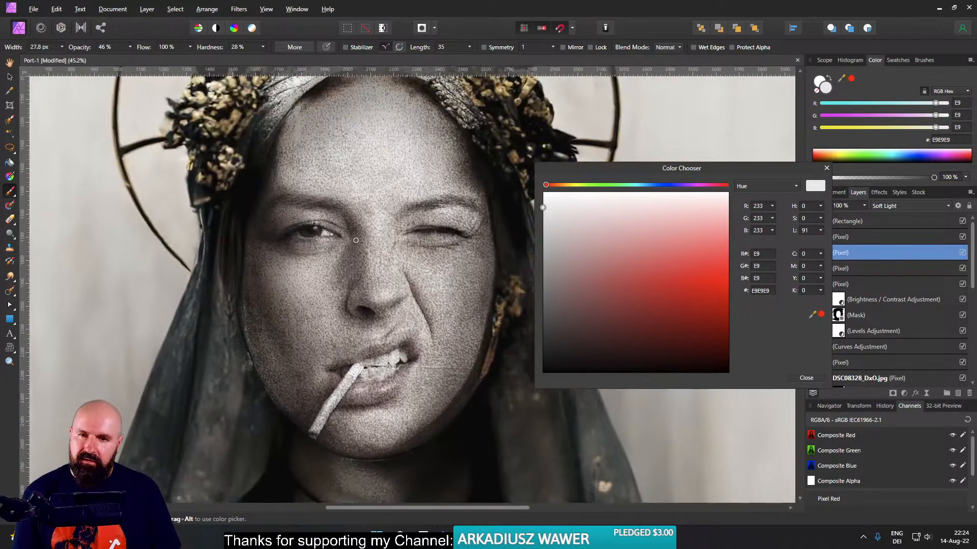
scroll(355, 240, up, 5)
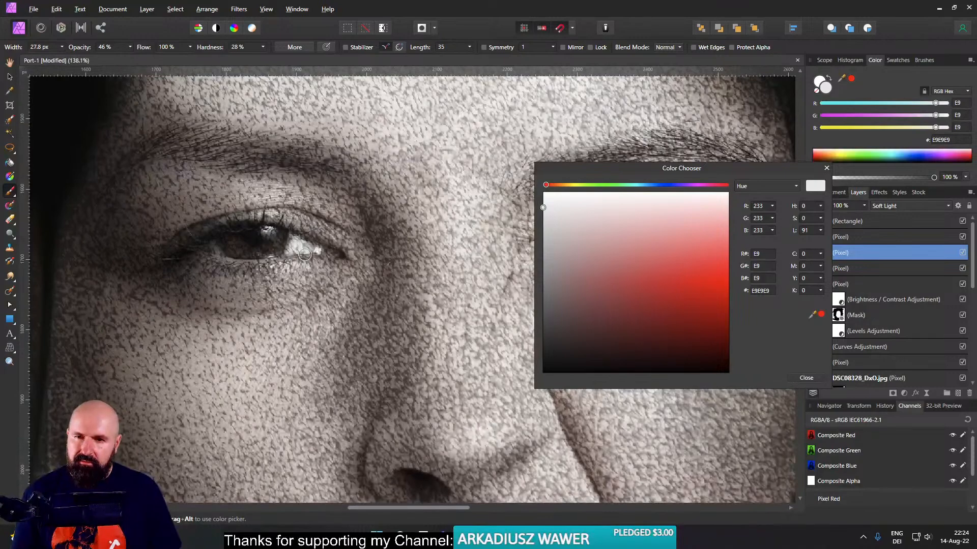
scroll(286, 295, down, 6)
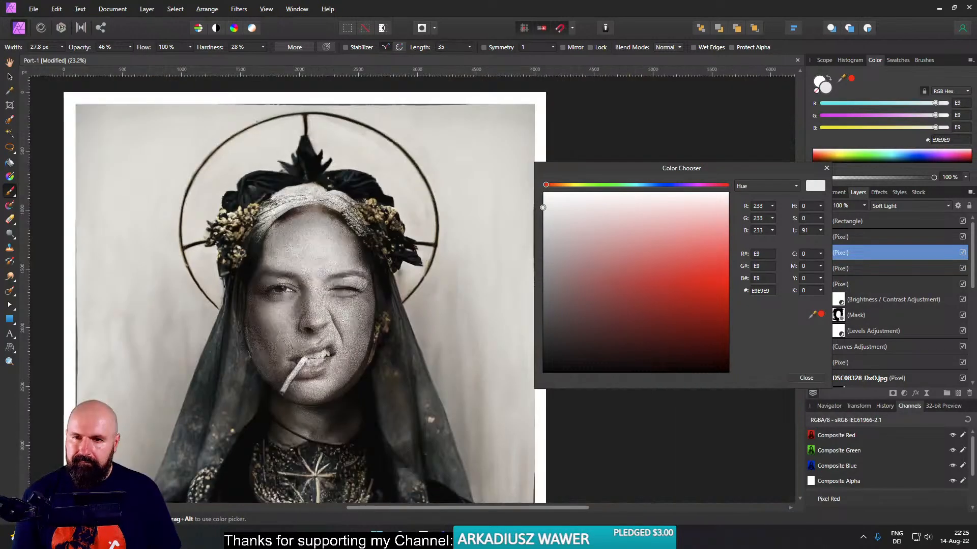
- Close the colour chooser and compare the portrait with and without the tinted pixel layer directly beneath the rectangle
drag(356, 316, 387, 295)
scroll(328, 228, up, 6)
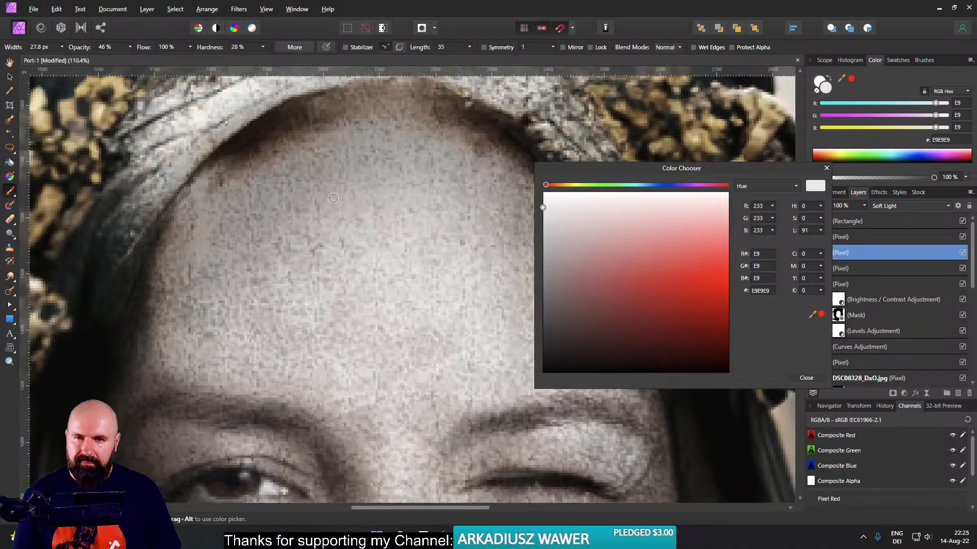
scroll(407, 279, down, 7)
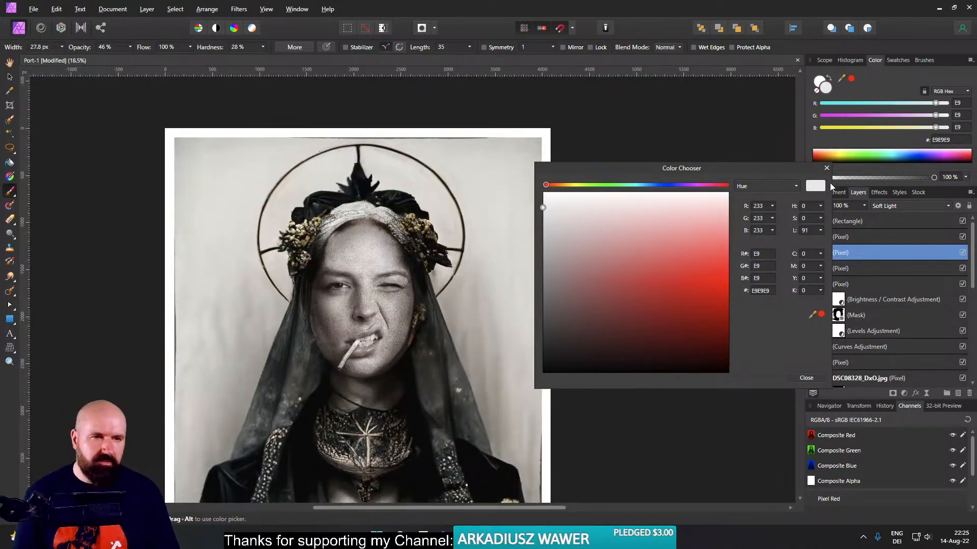
click(827, 168)
click(962, 238)
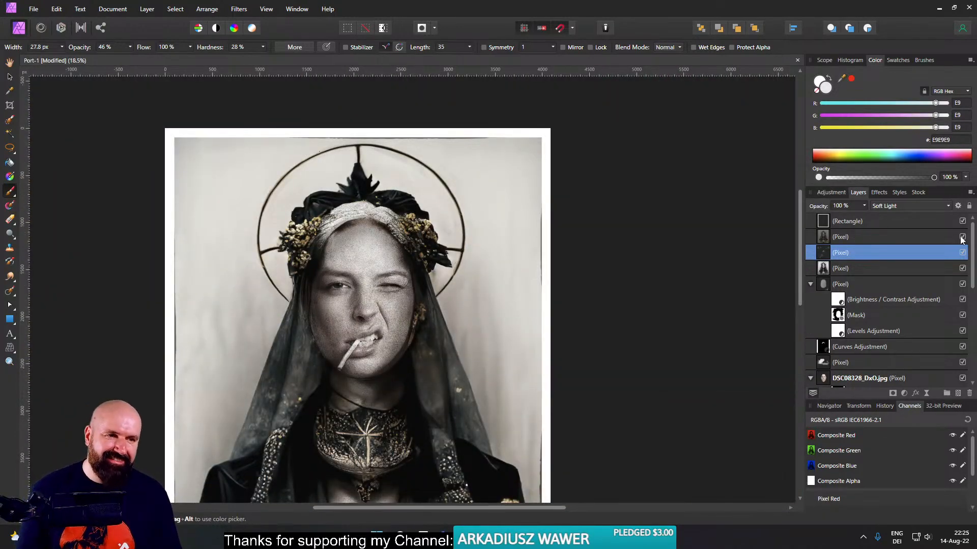
click(962, 237)
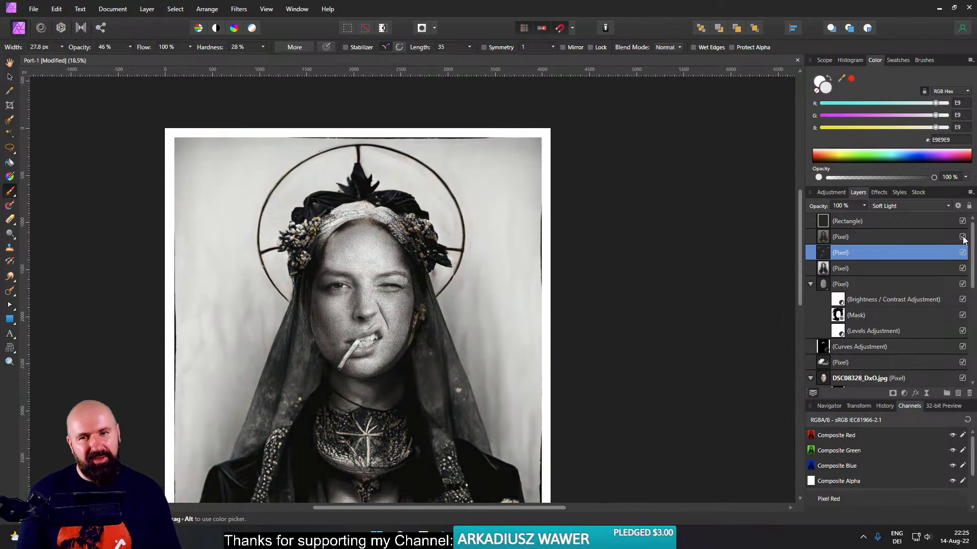
click(962, 237)
click(963, 237)
click(962, 237)
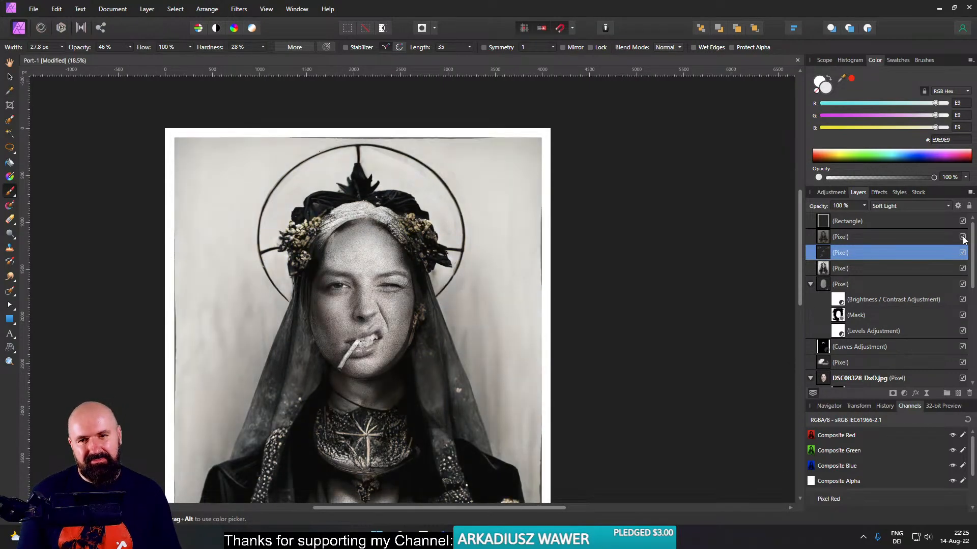
click(963, 237)
click(962, 238)
click(963, 237)
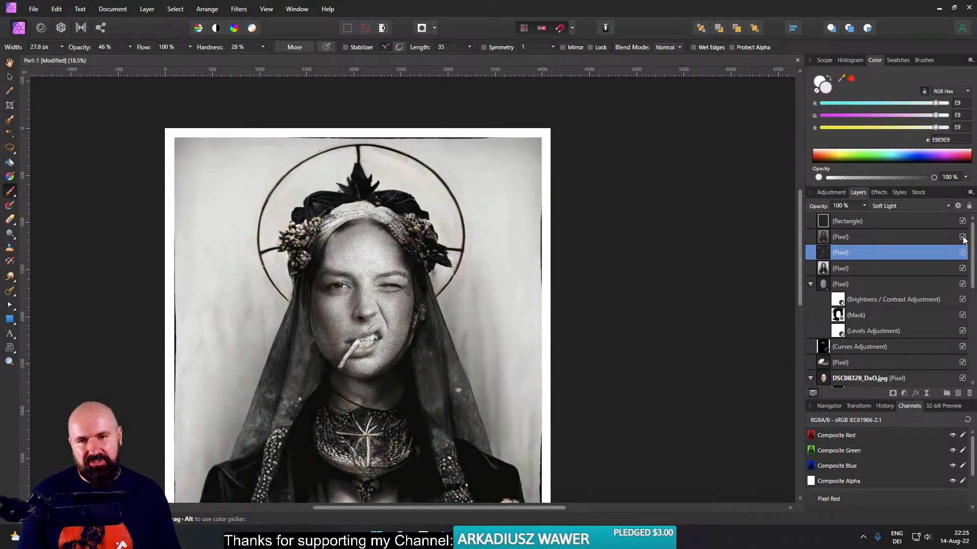
click(963, 237)
click(962, 237)
click(962, 237)
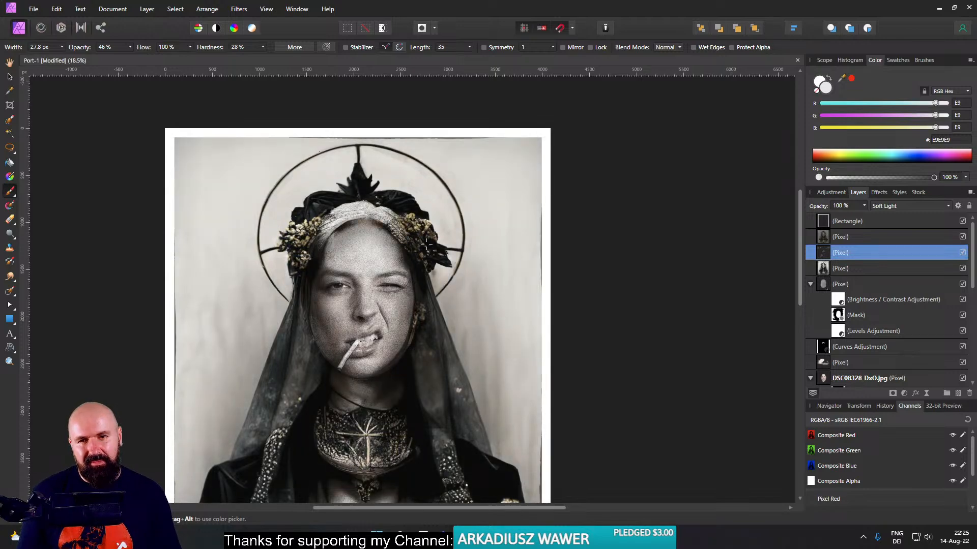
- Examine the forehead, then compare the full framed portrait with the tinted pixel layer hidden and shown
scroll(341, 226, up, 5)
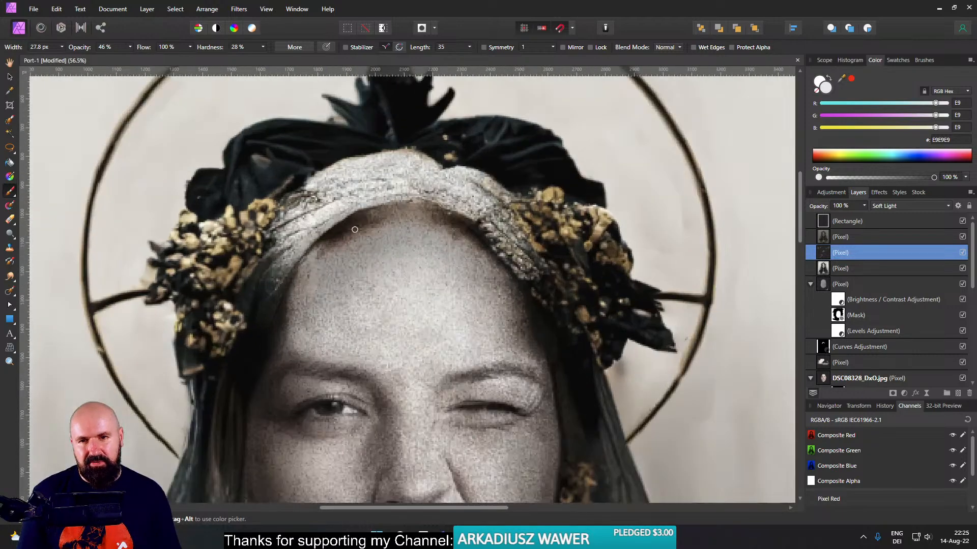
scroll(458, 234, down, 6)
drag(631, 267, 595, 232)
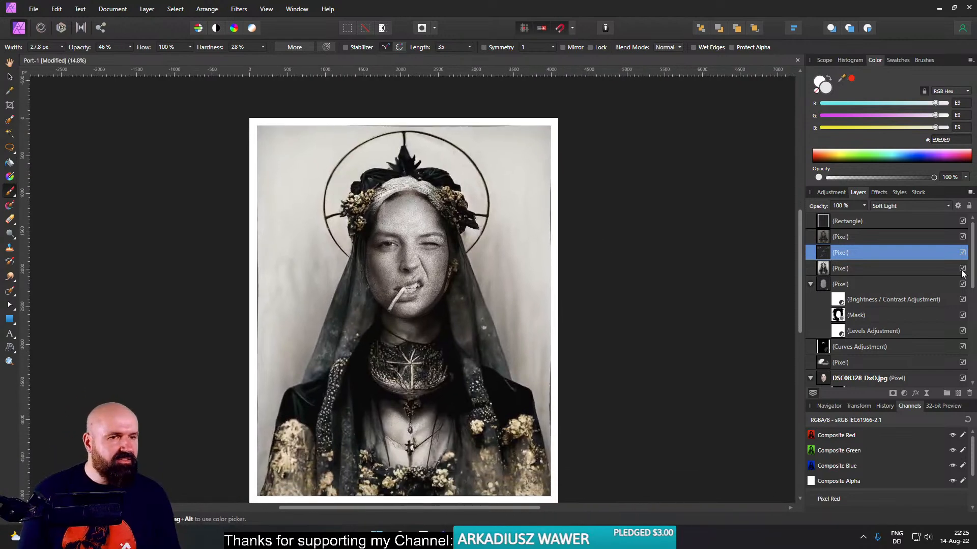
click(963, 238)
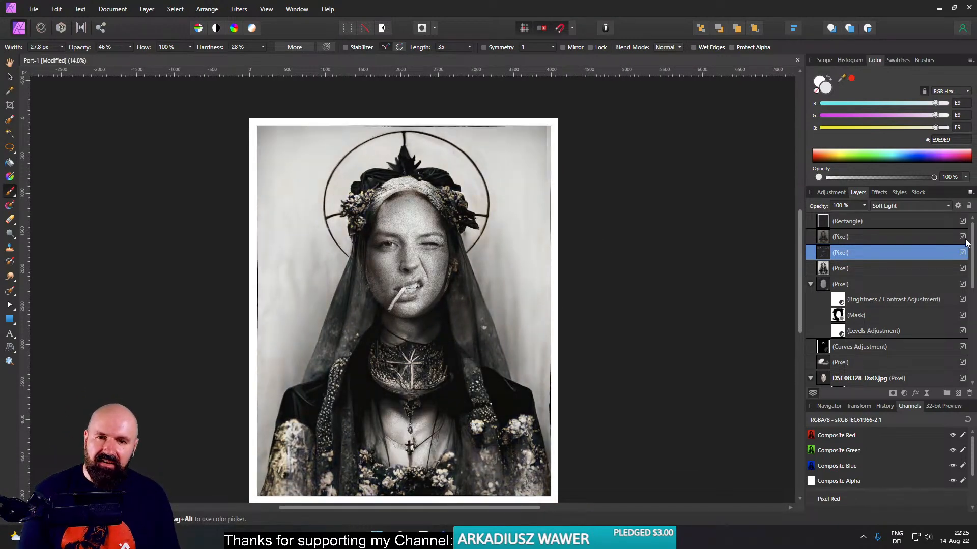
click(963, 238)
click(963, 238)
click(963, 237)
click(963, 237)
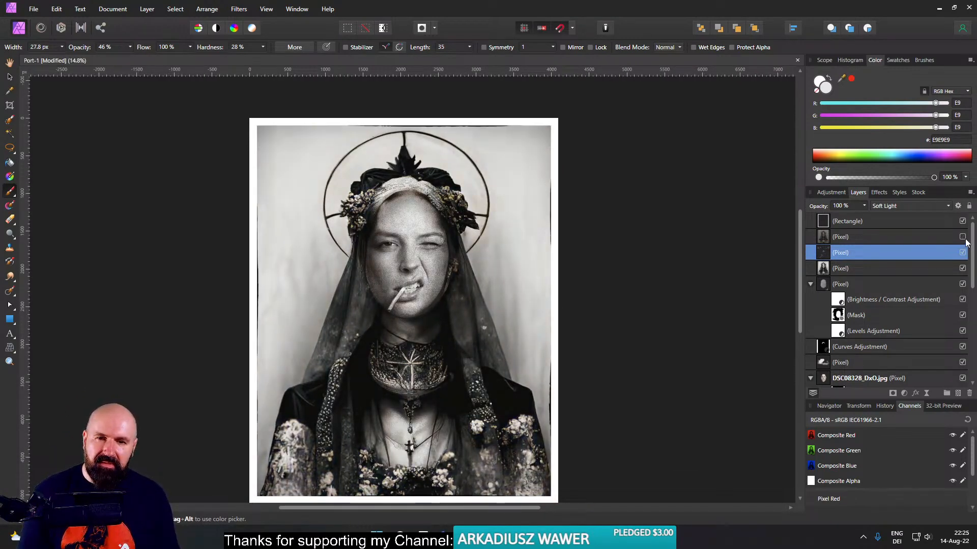
click(963, 237)
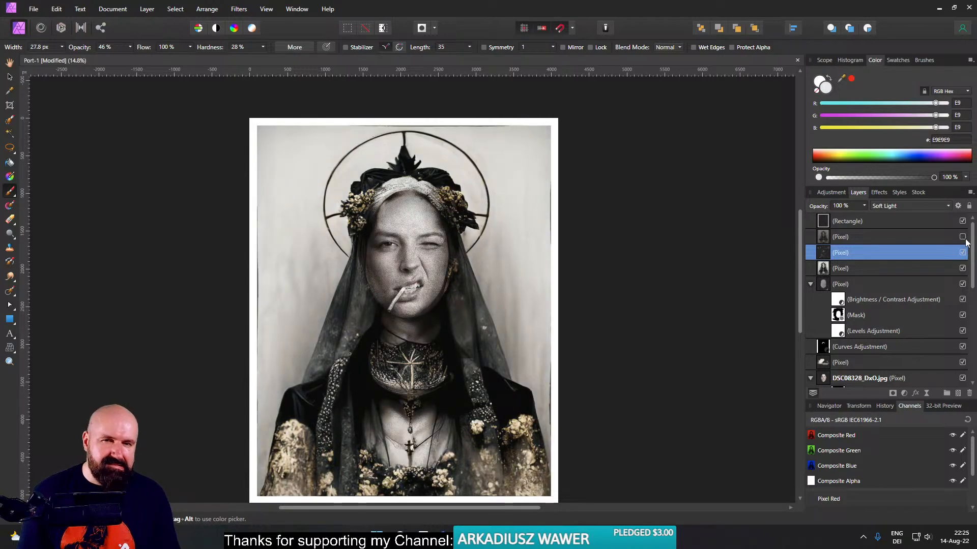
click(963, 237)
click(963, 237)
click(963, 237)
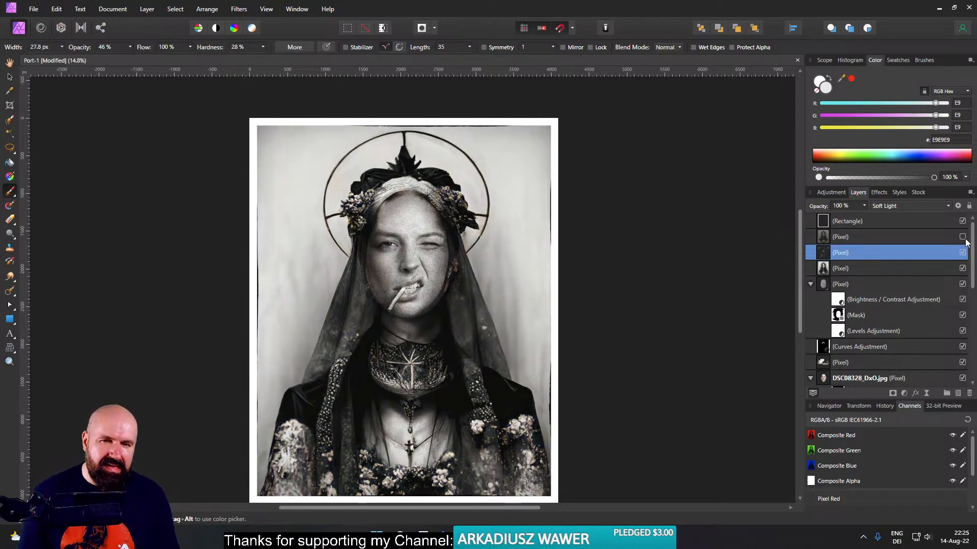
click(963, 237)
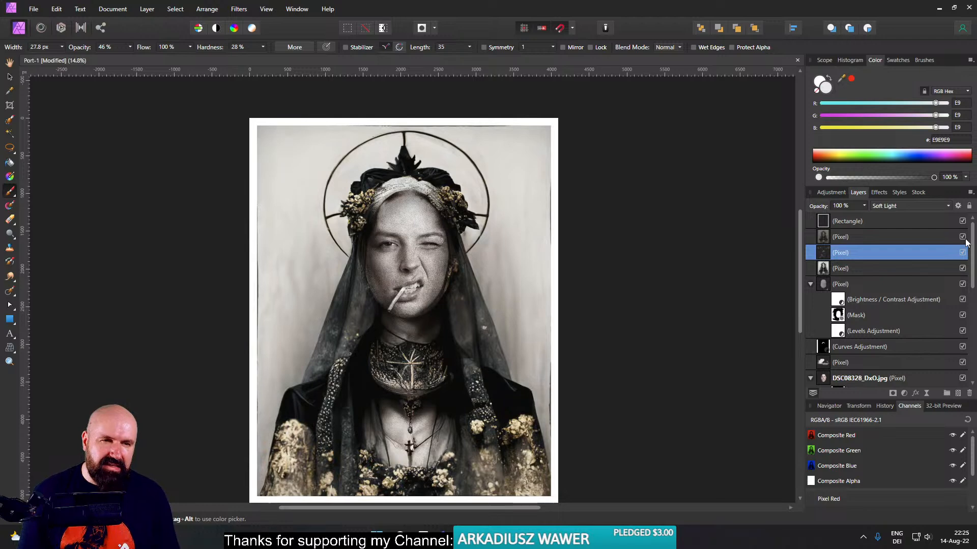
- Add a mask to the tinted pixel layer, select that mask and set the painting colour to black 000000
click(826, 238)
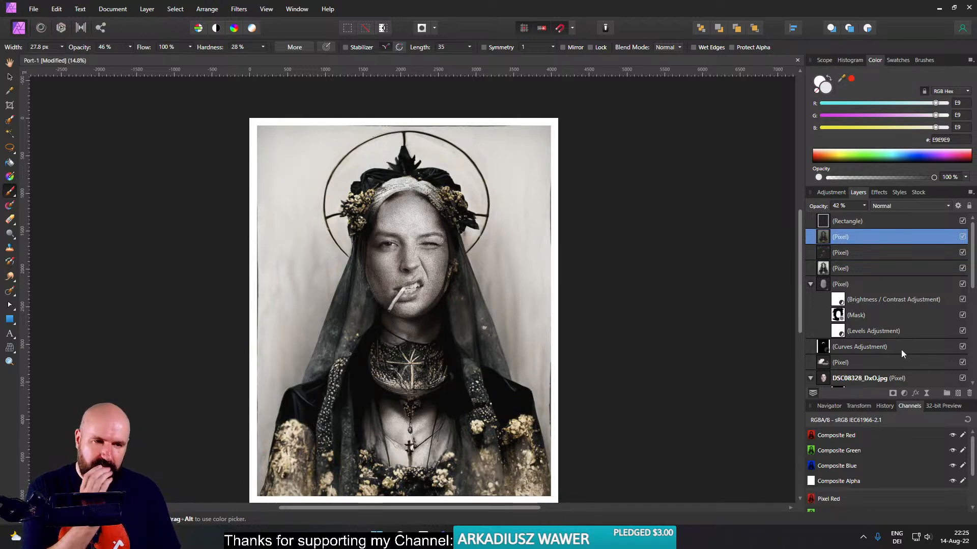
click(891, 392)
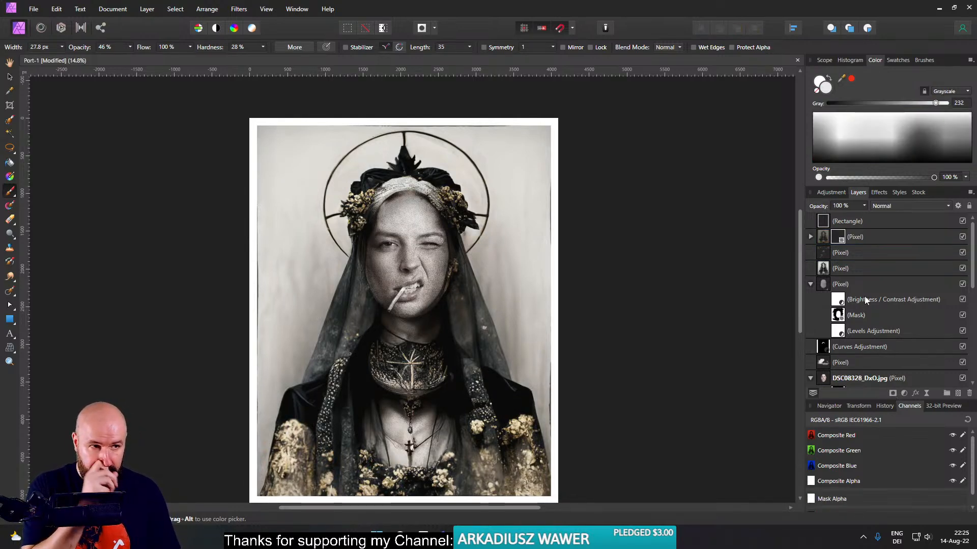
click(826, 222)
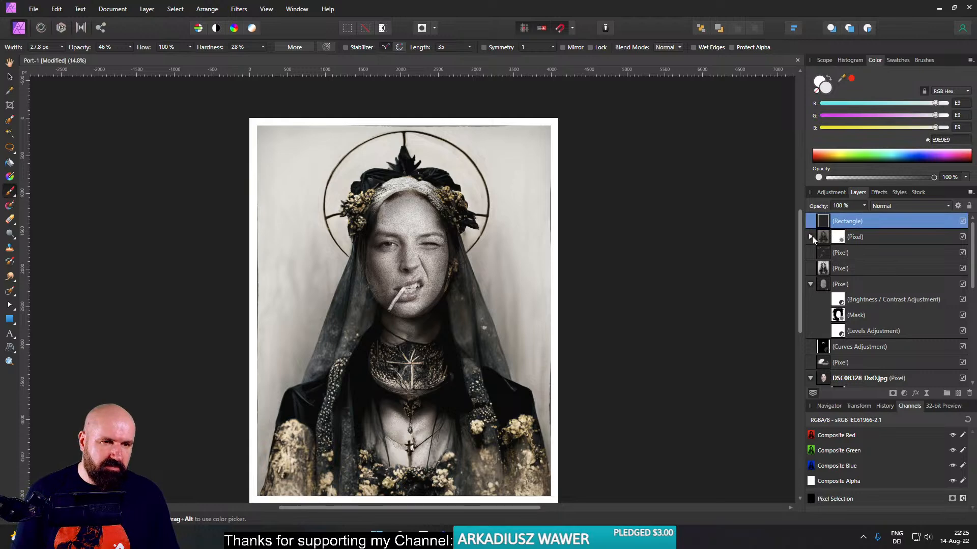
click(811, 236)
click(835, 254)
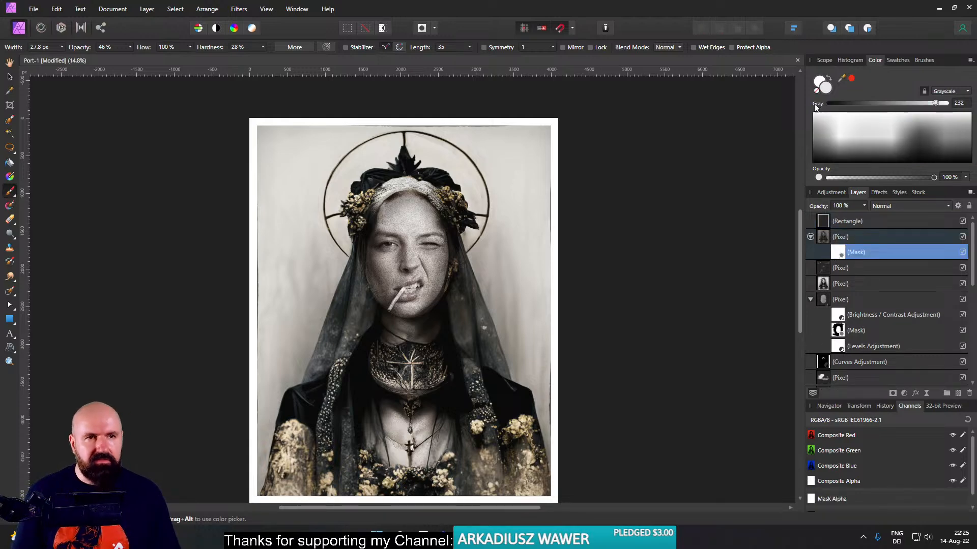
double_click(825, 89)
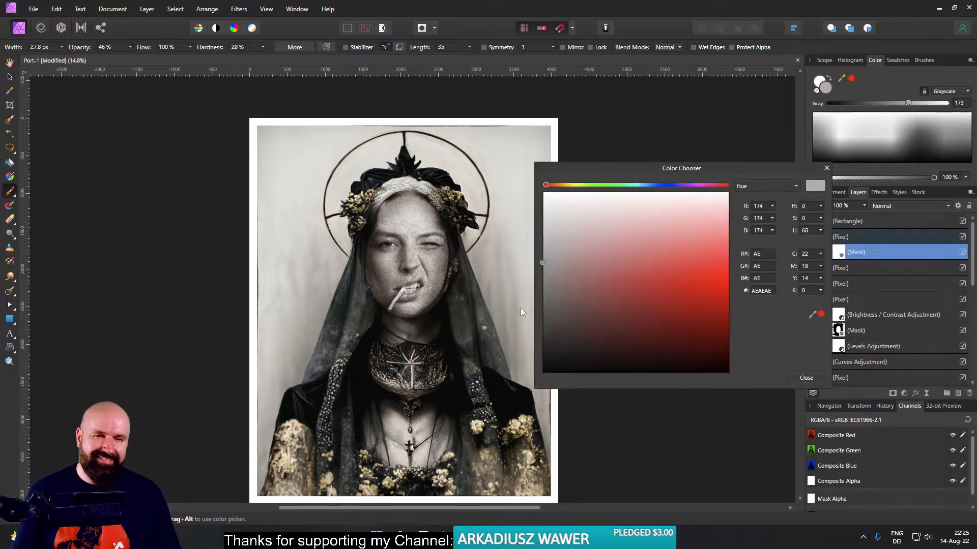
- Paint black over the upper forehead on the mask, using a brush about 253 px wide at 46% opacity and 61% hardness
drag(390, 259, 389, 260)
scroll(399, 229, up, 3)
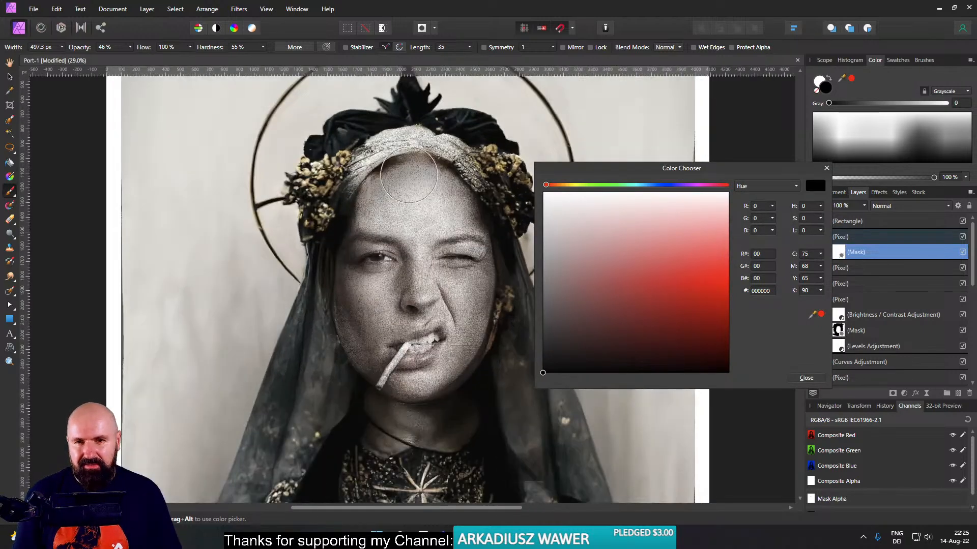
drag(408, 174, 409, 174)
scroll(430, 207, up, 3)
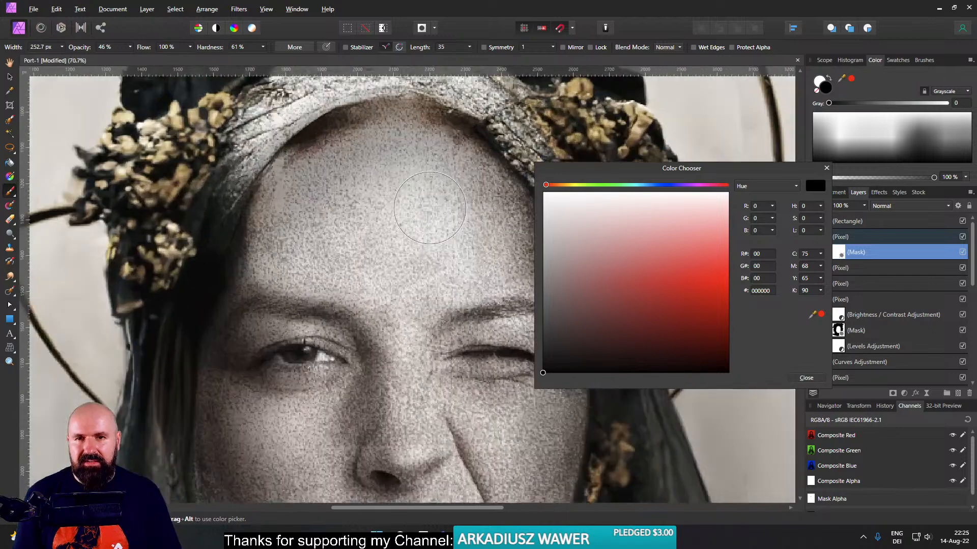
mouse_move(430, 208)
mouse_down()
mouse_move(452, 157)
mouse_move(424, 148)
mouse_move(438, 141)
mouse_move(475, 168)
mouse_move(347, 158)
mouse_move(401, 131)
mouse_move(321, 158)
mouse_up()
- Raise the brush opacity to 100% and mask the forehead below the hairline with a brush about 177 px wide at 60% hardness
drag(131, 70, 214, 63)
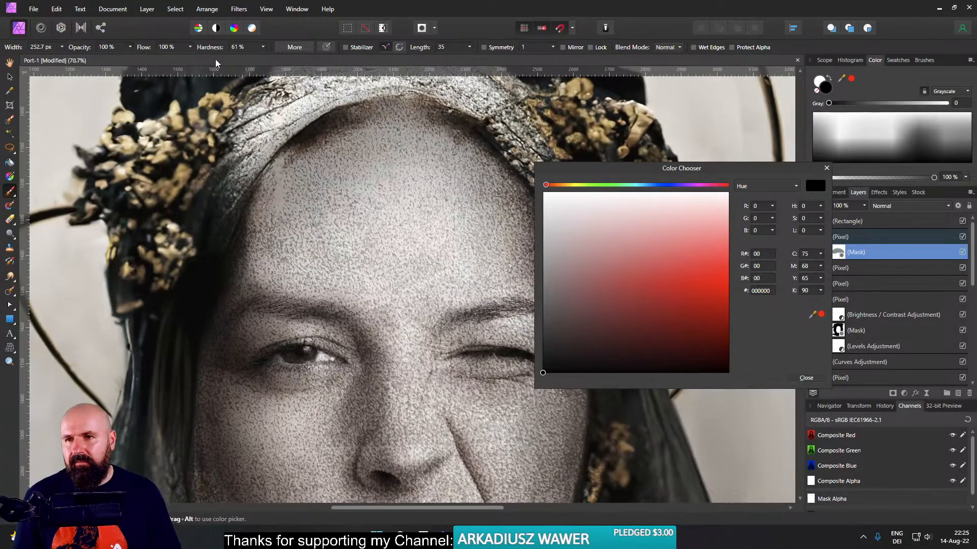
drag(378, 172, 363, 172)
mouse_move(432, 161)
mouse_down()
mouse_move(414, 132)
mouse_move(469, 150)
mouse_move(388, 125)
mouse_move(470, 160)
mouse_move(406, 116)
mouse_move(490, 158)
mouse_move(366, 133)
mouse_move(364, 124)
mouse_move(299, 169)
mouse_move(324, 148)
mouse_move(291, 186)
mouse_up()
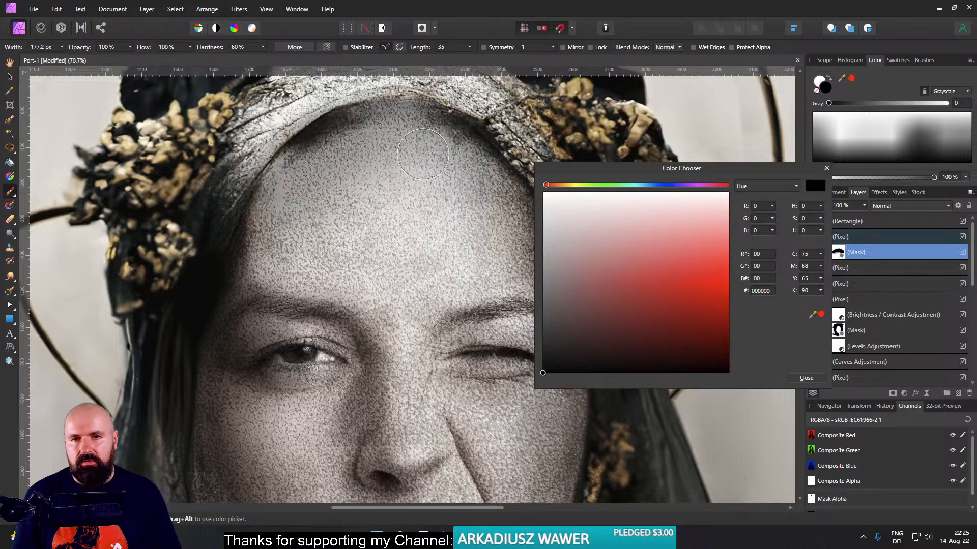
mouse_move(480, 155)
mouse_down()
mouse_move(375, 162)
mouse_move(405, 184)
mouse_up()
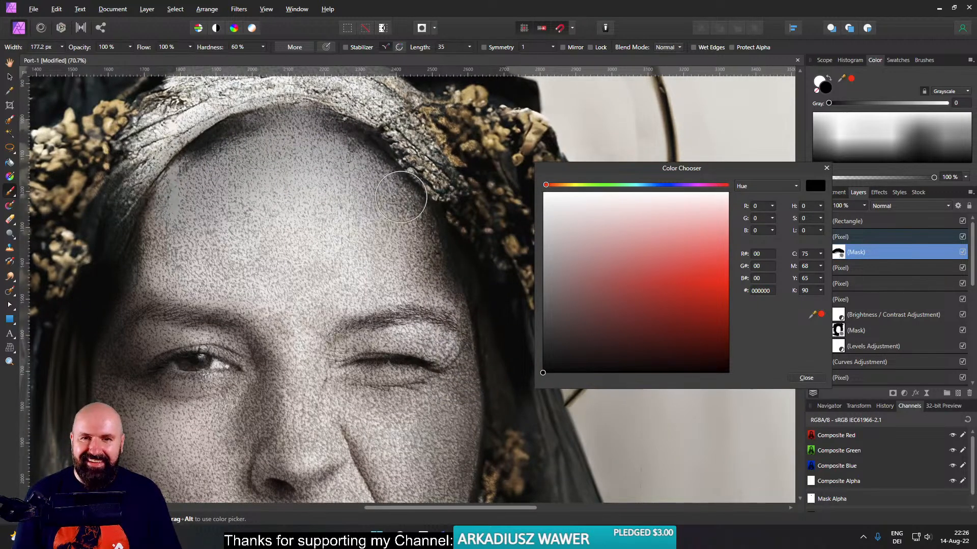
- Lower the brush opacity to 29% and softly extend the black masking around the forehead edges and hairline
click(130, 47)
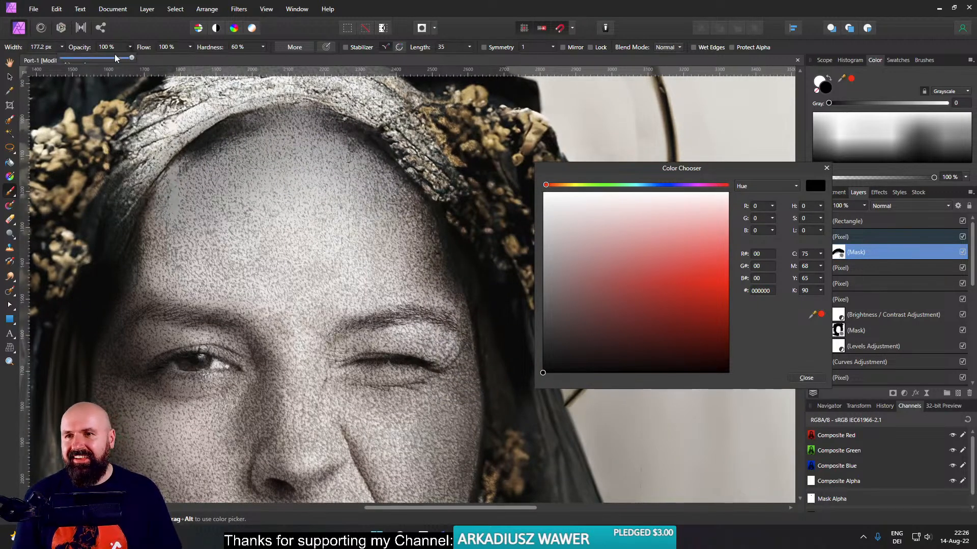
drag(134, 58, 92, 60)
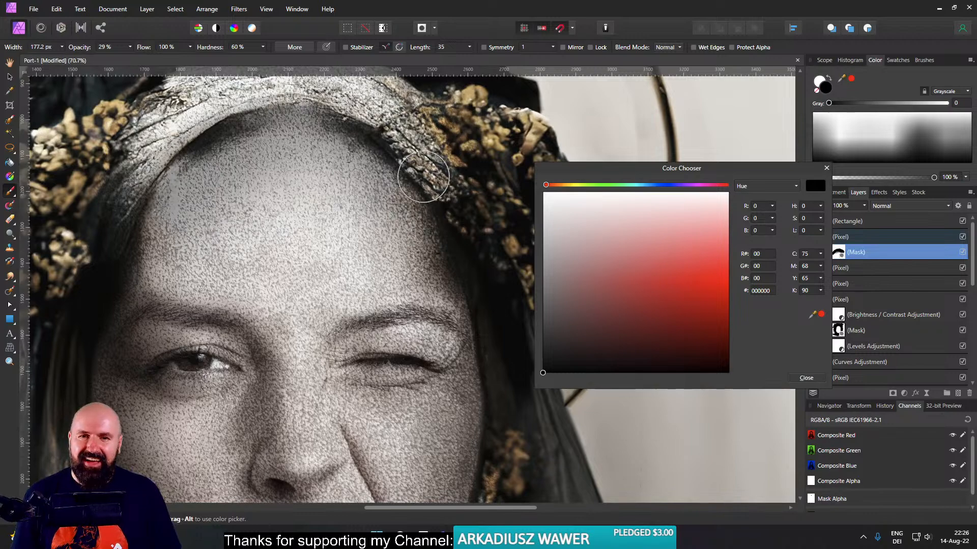
drag(419, 209, 550, 215)
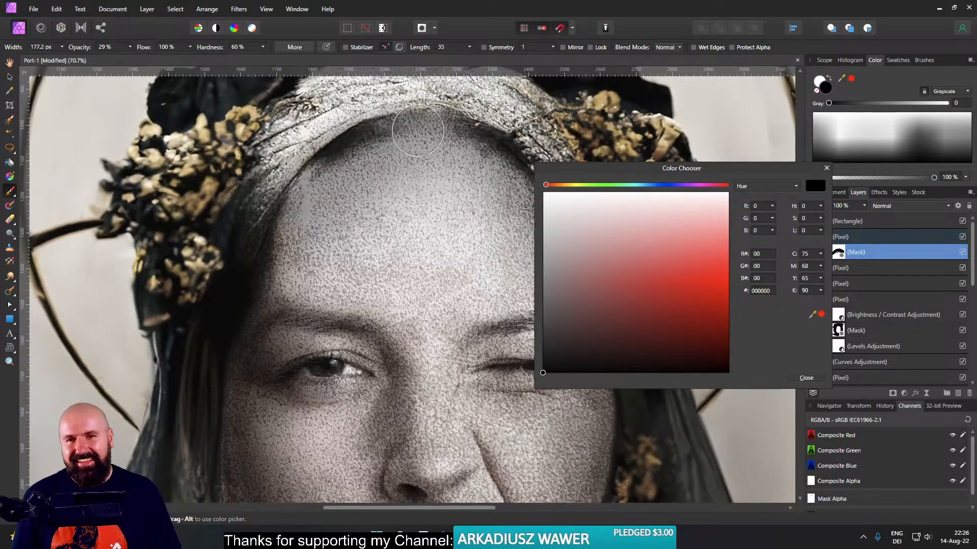
drag(425, 140, 338, 179)
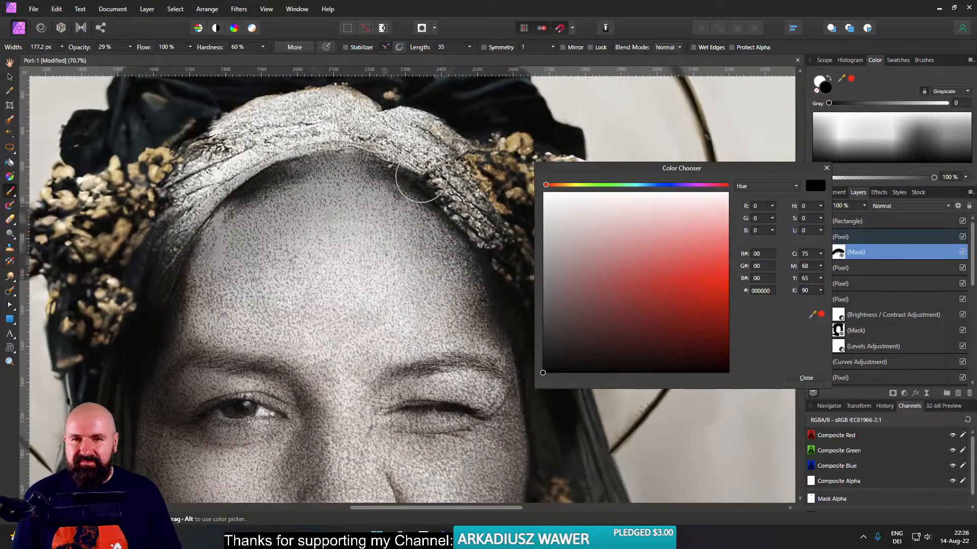
- Review the masked portrait, close the colour chooser and delete the mask from the tinted pixel layer
scroll(425, 224, down, 5)
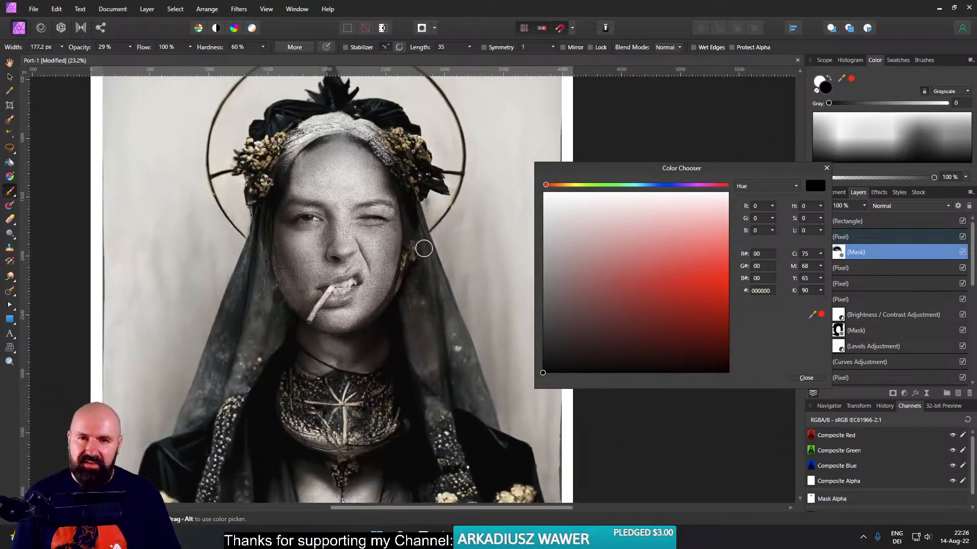
click(826, 168)
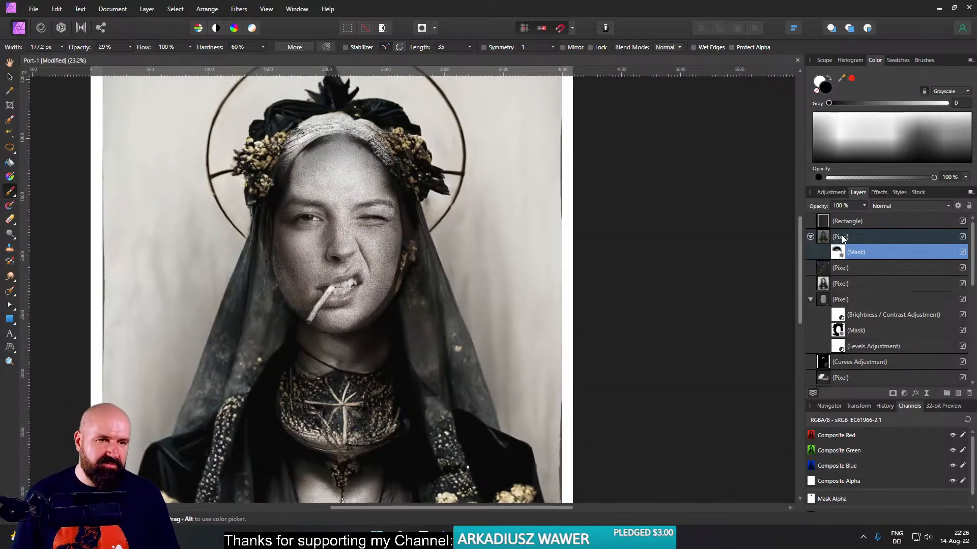
click(970, 394)
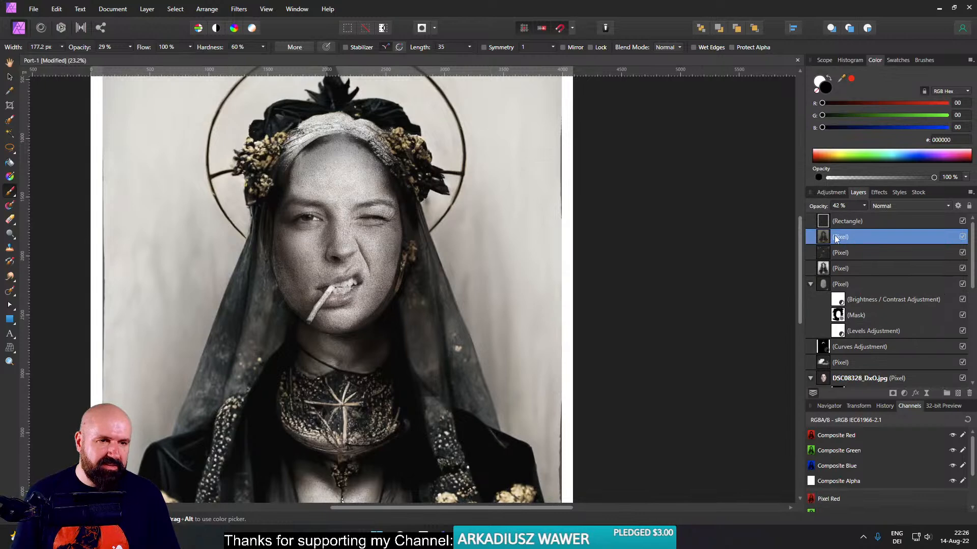
- Lower the tinted pixel layer's opacity to 37%, check the whole portrait and save the document
click(865, 206)
mouse_move(866, 216)
mouse_down()
mouse_move(851, 219)
mouse_move(863, 219)
mouse_up()
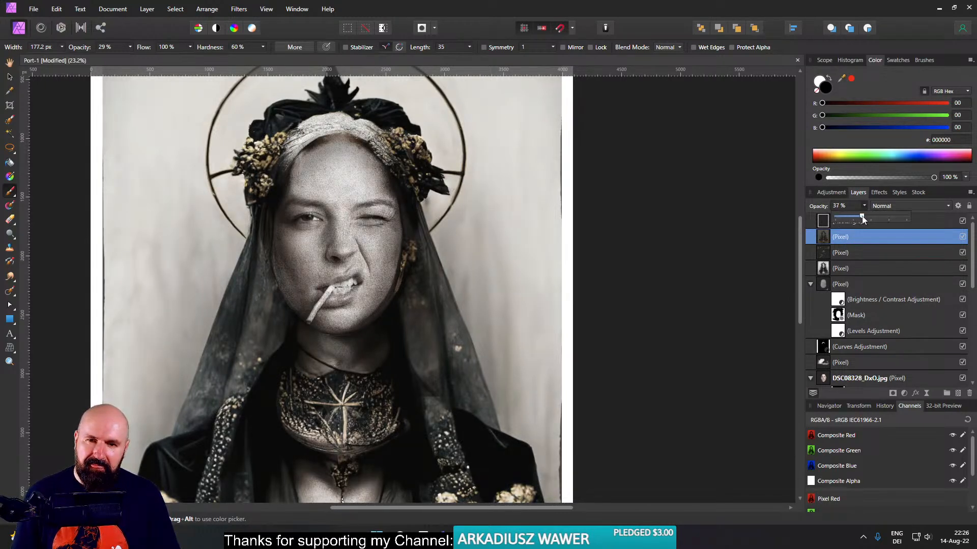
scroll(474, 254, down, 5)
scroll(475, 255, up, 3)
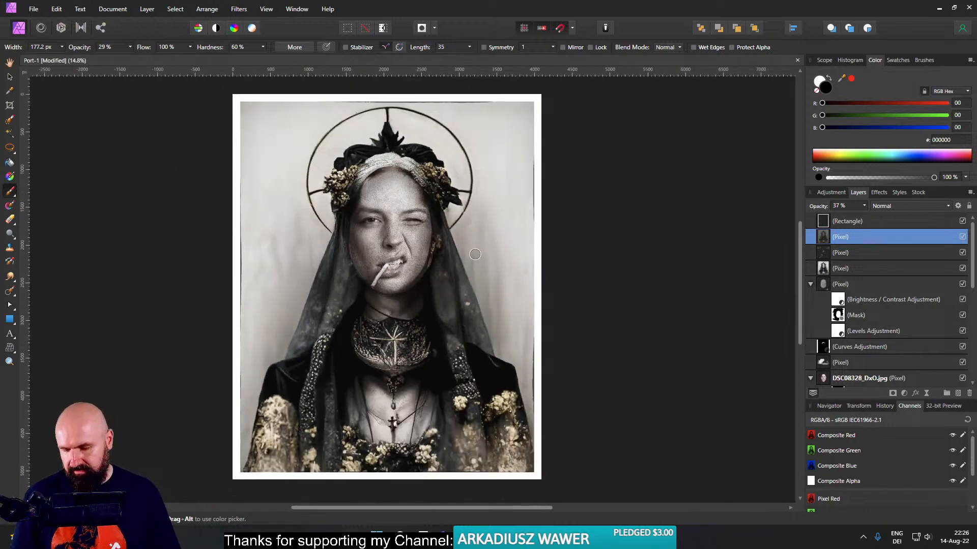
key(ctrl+s)
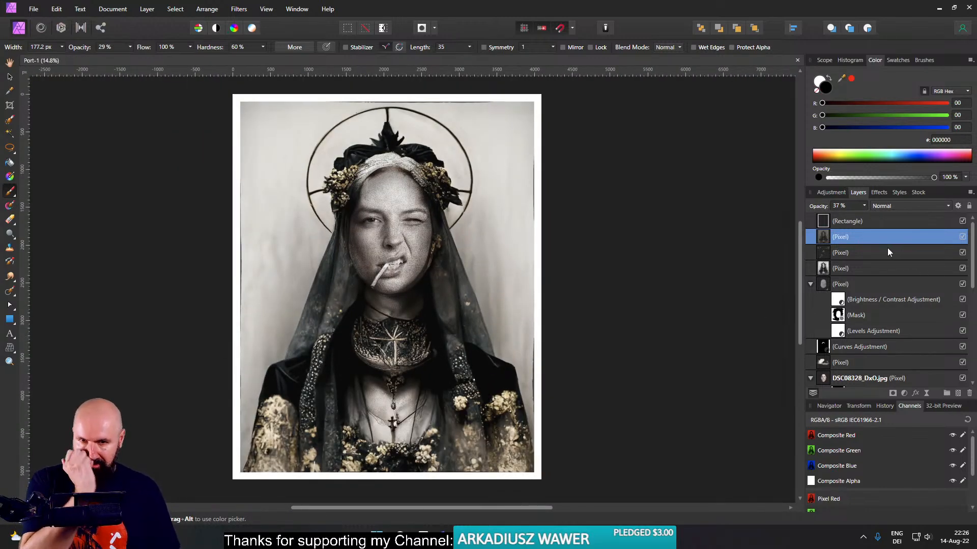
- Duplicate the locked bottom Background layer and move the copy to the top of the layer stack
scroll(873, 266, down, 8)
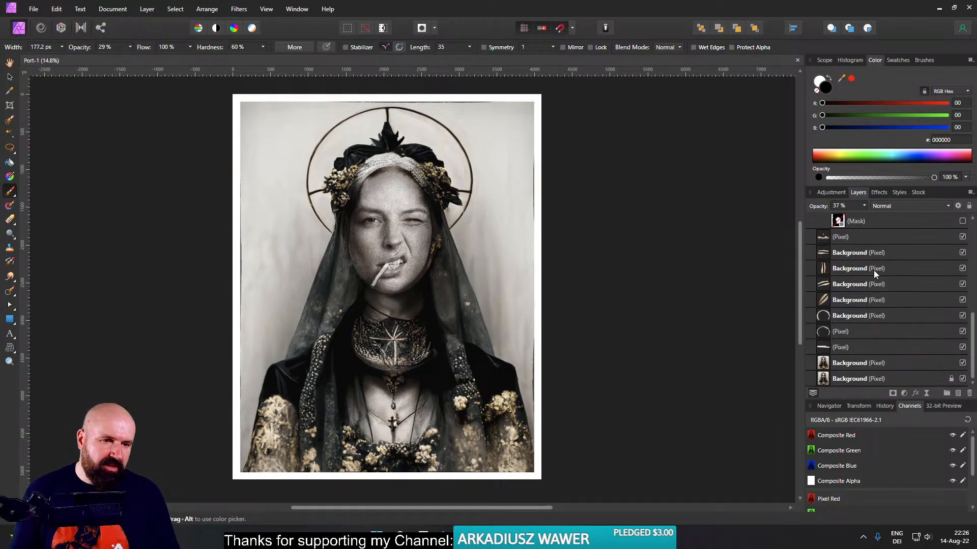
click(861, 364)
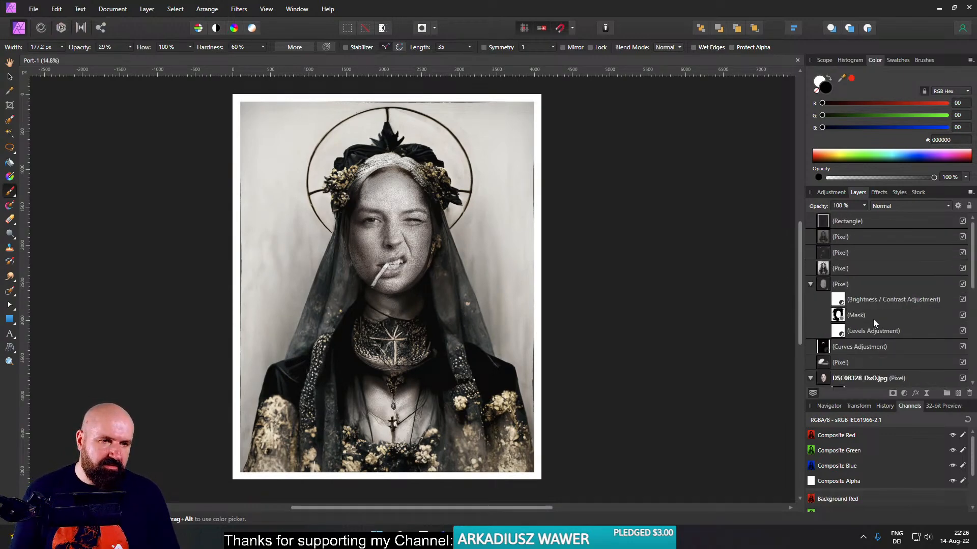
right_click(825, 366)
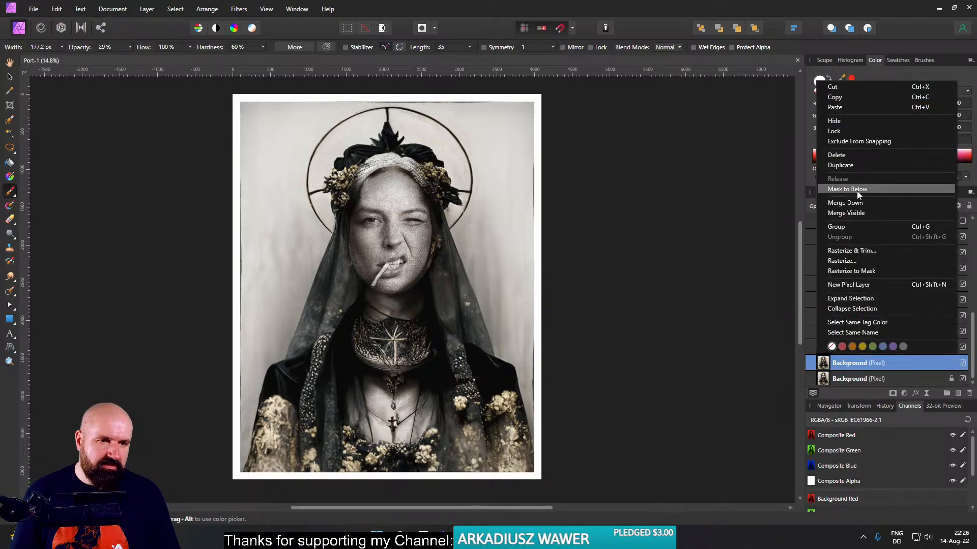
click(824, 367)
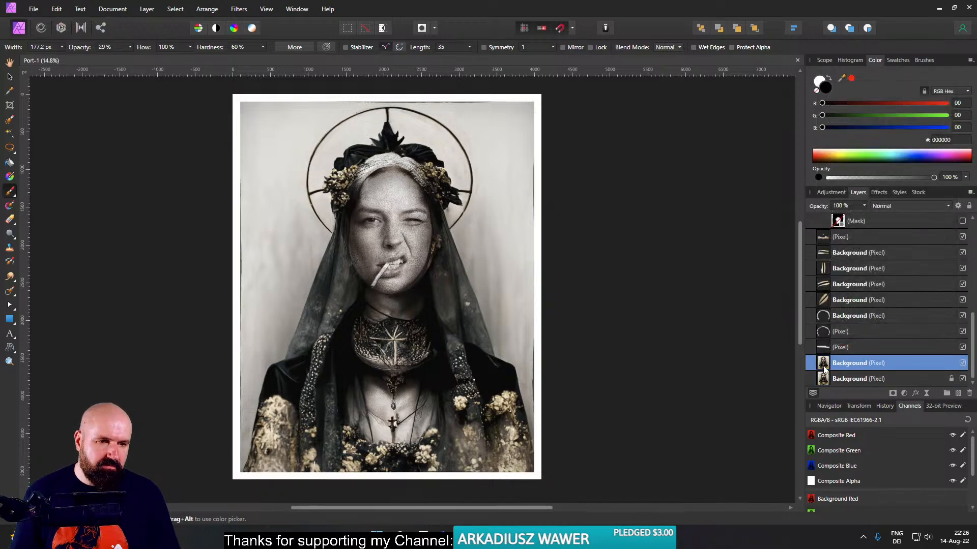
click(825, 379)
right_click(826, 380)
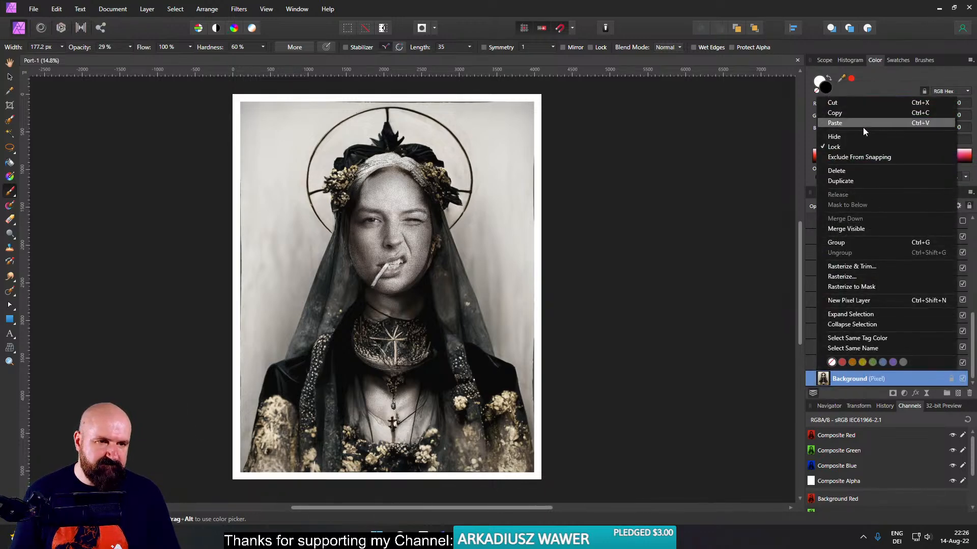
click(853, 180)
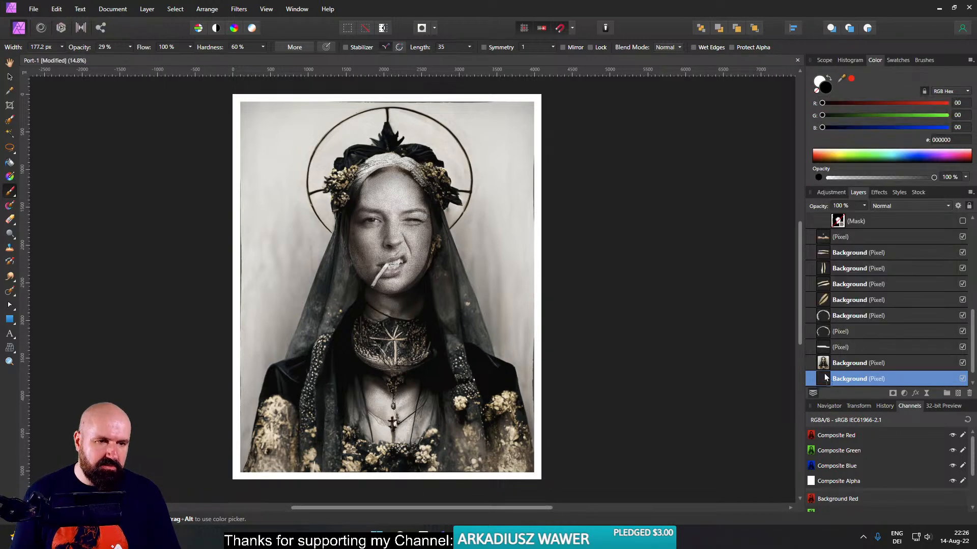
drag(825, 376, 822, 215)
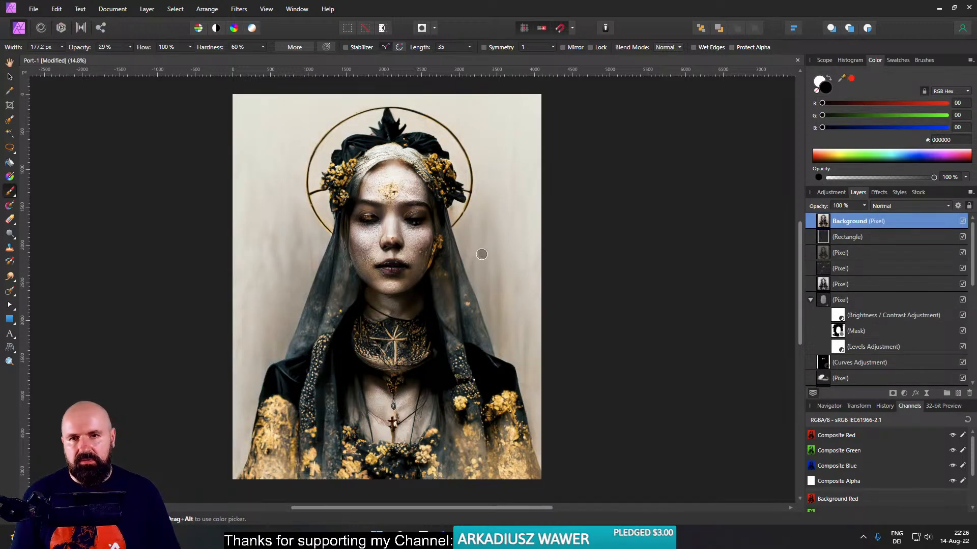
- Inspect the original portrait fitted to the view with the interface panels hidden, then bring the panels back
drag(451, 245, 472, 241)
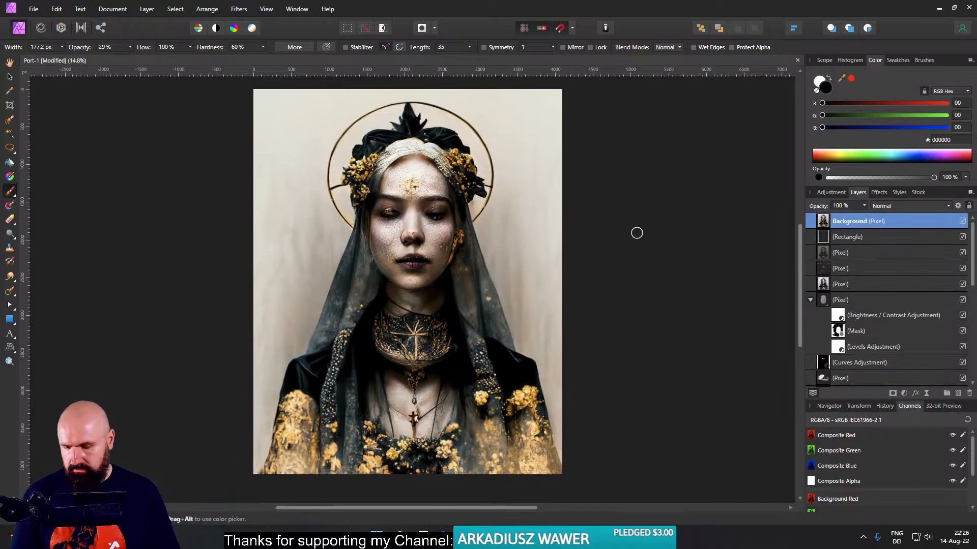
key(Tab)
key(ctrl+0)
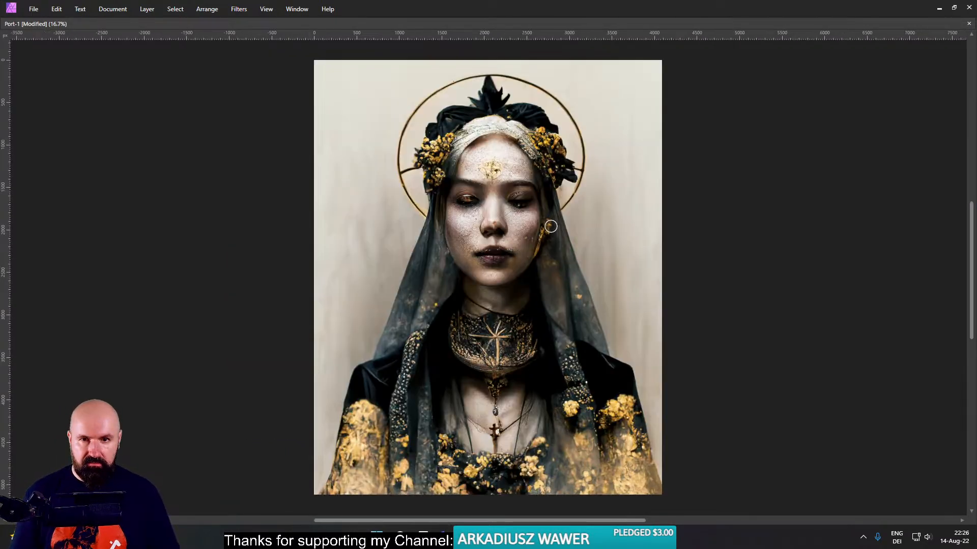
key(Tab)
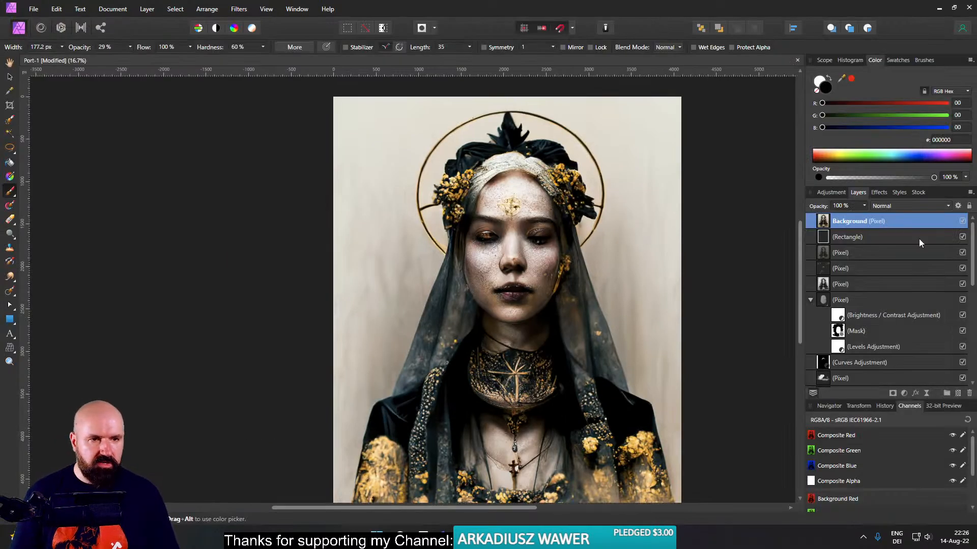
- Compare the original and edited portraits by toggling the top Background layer's visibility, leaving that layer hidden
click(963, 223)
click(963, 223)
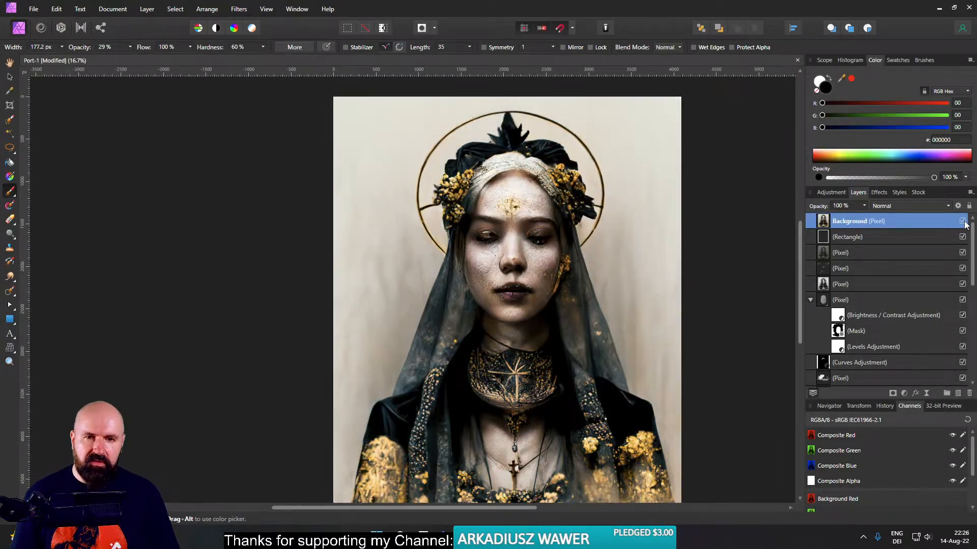
click(964, 224)
click(964, 224)
click(965, 223)
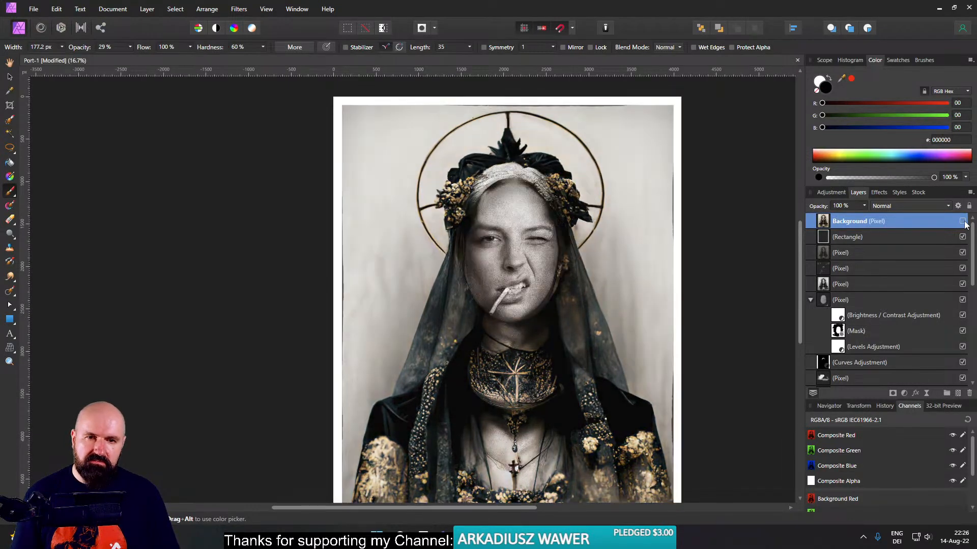
click(964, 224)
click(964, 222)
scroll(707, 236, down, 1)
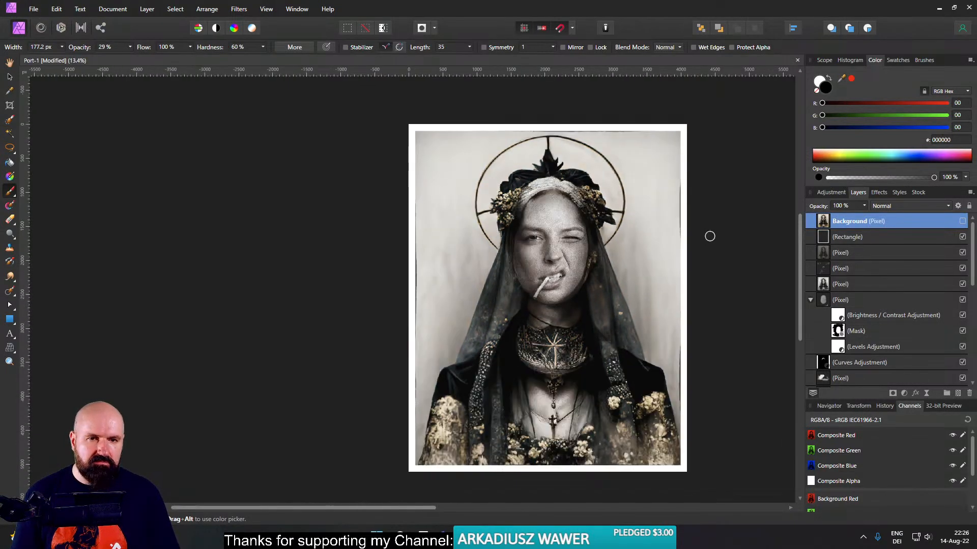
mouse_move(715, 237)
mouse_down()
mouse_move(644, 252)
mouse_move(646, 224)
mouse_up()
scroll(643, 245, up, 1)
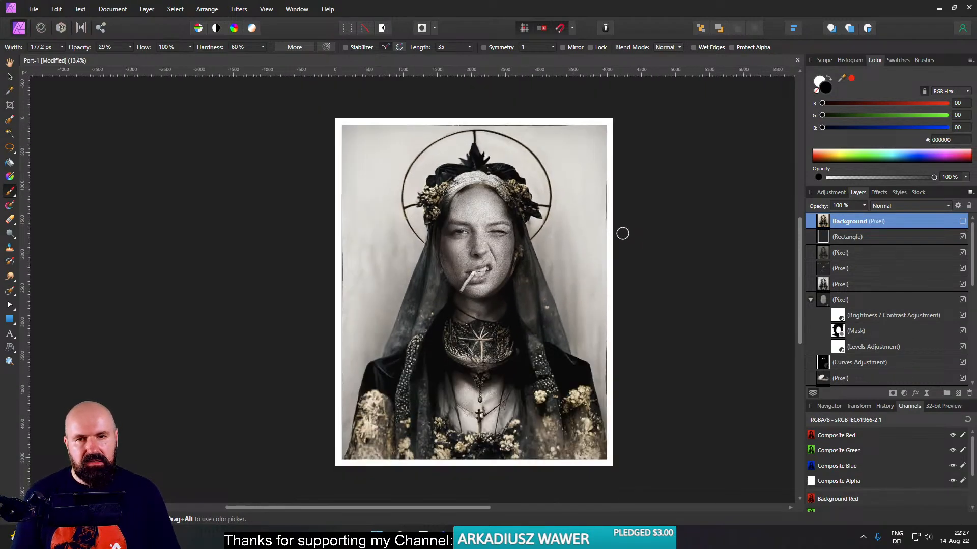
click(34, 9)
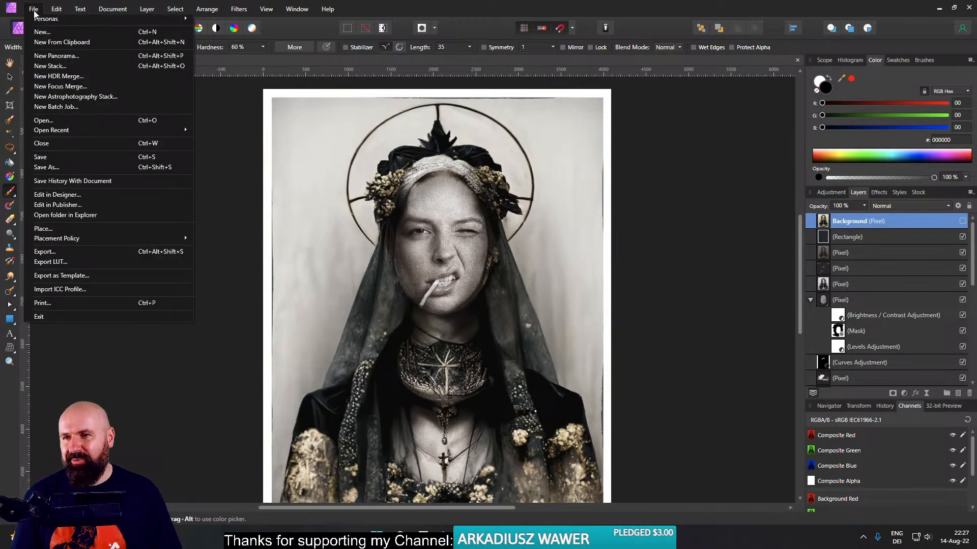
click(73, 256)
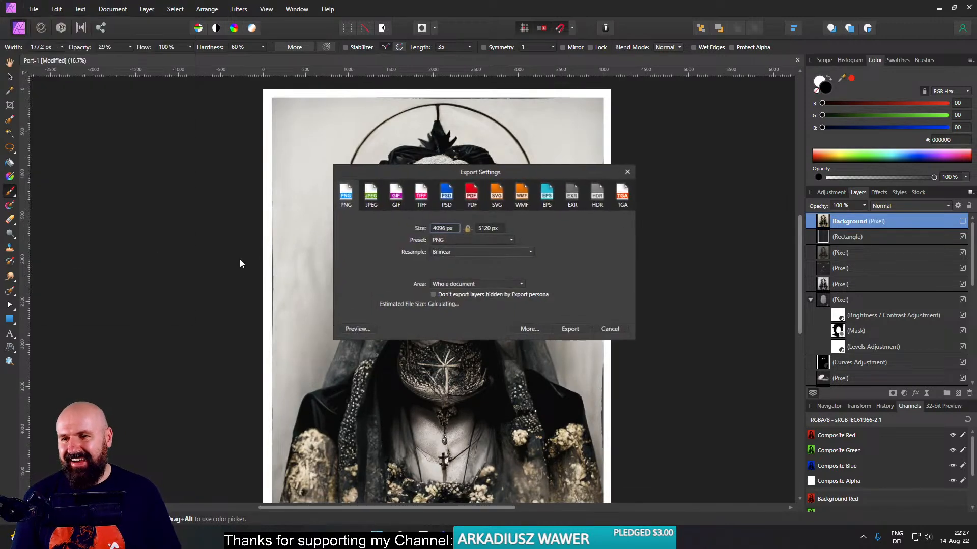
click(583, 330)
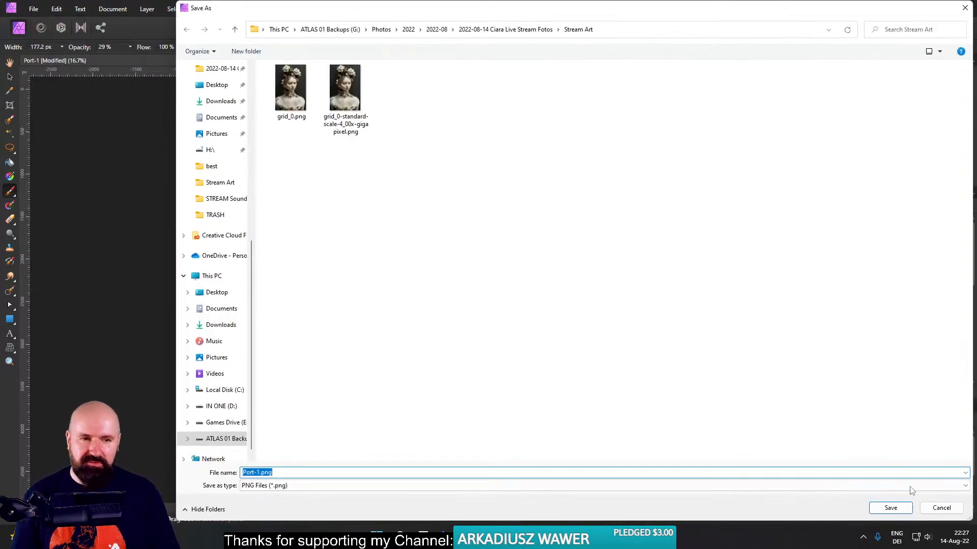
click(890, 509)
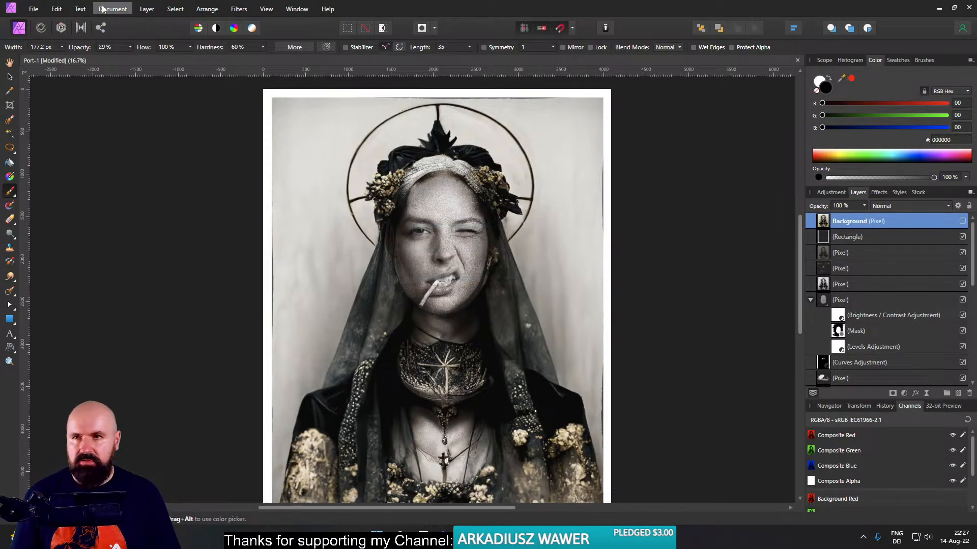
- Export the edited haloed portrait as the JPEG file Port-1.jpg in the Stream Art folder
click(33, 9)
click(76, 252)
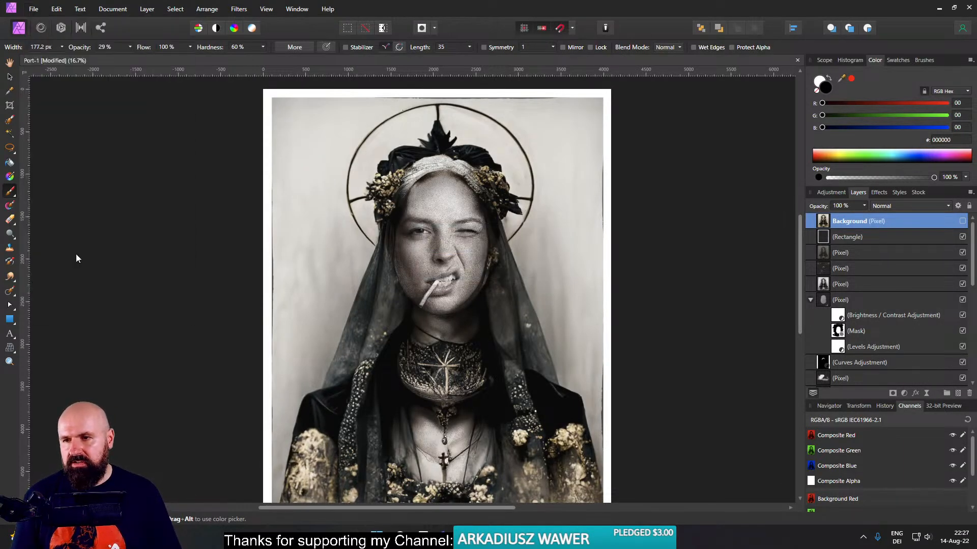
click(369, 195)
click(571, 338)
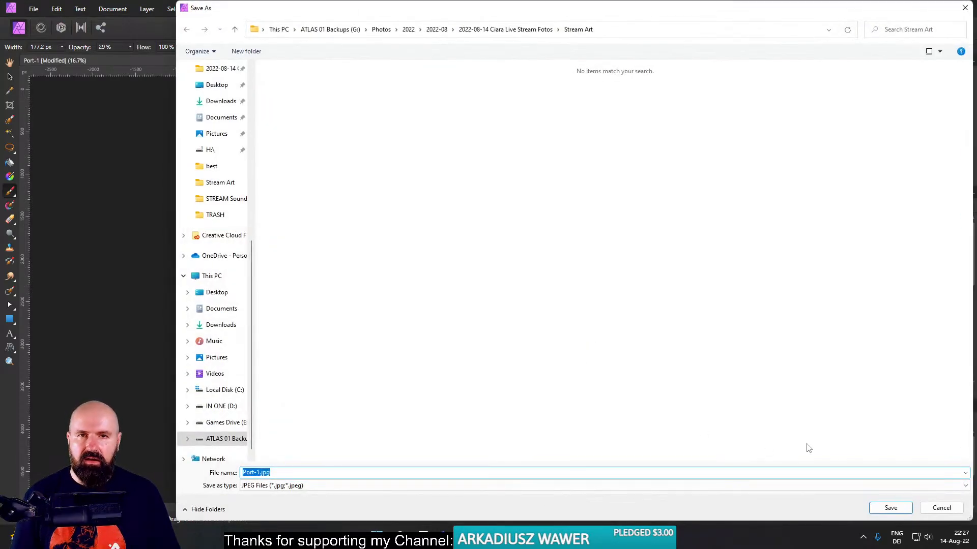
click(890, 508)
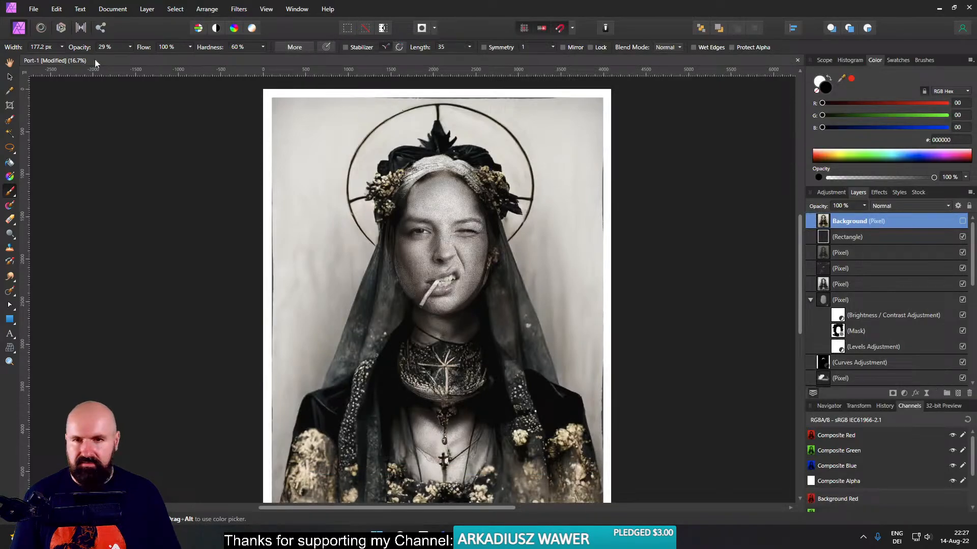
- Open Port 01.afphoto from the Stream Art folder and export it there as the JPEG file Port 01.jpg
click(34, 9)
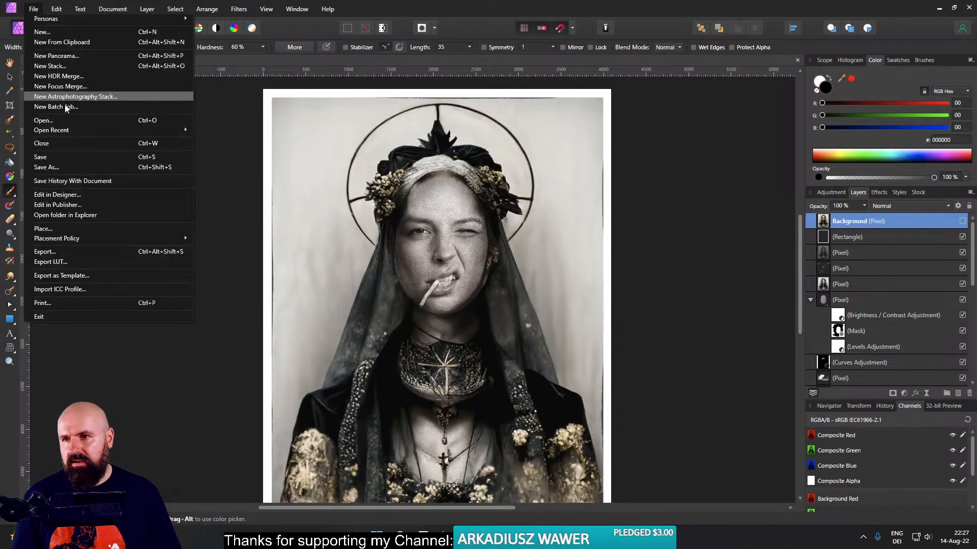
click(112, 124)
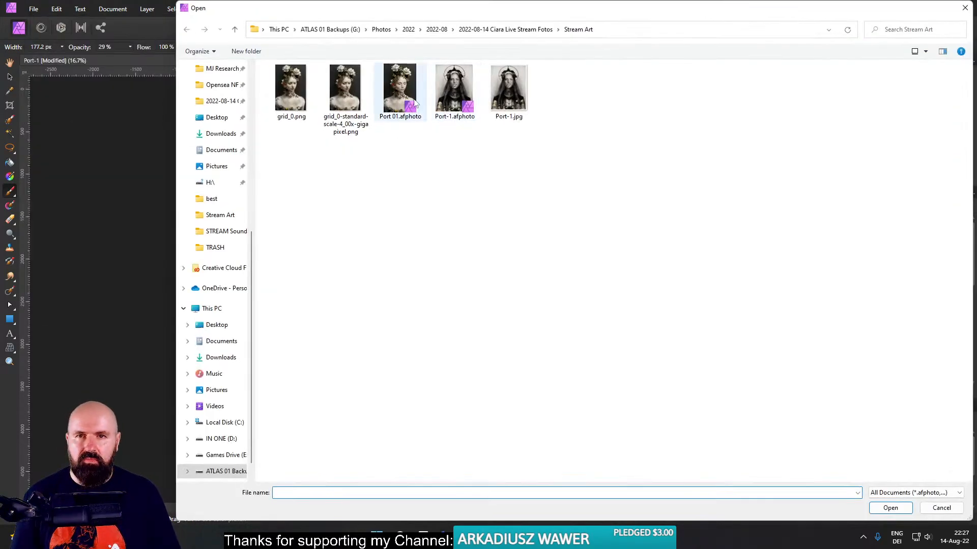
double_click(407, 94)
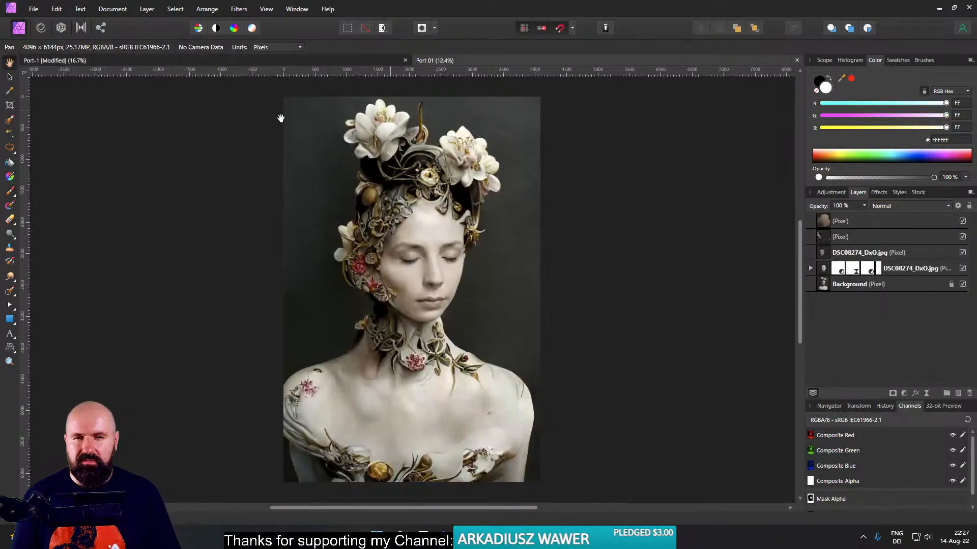
click(33, 9)
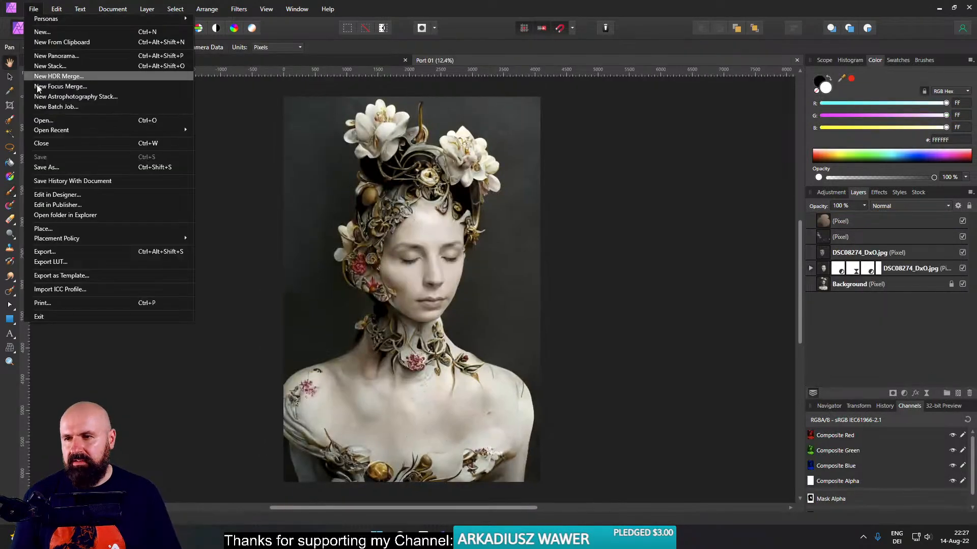
click(45, 250)
click(577, 320)
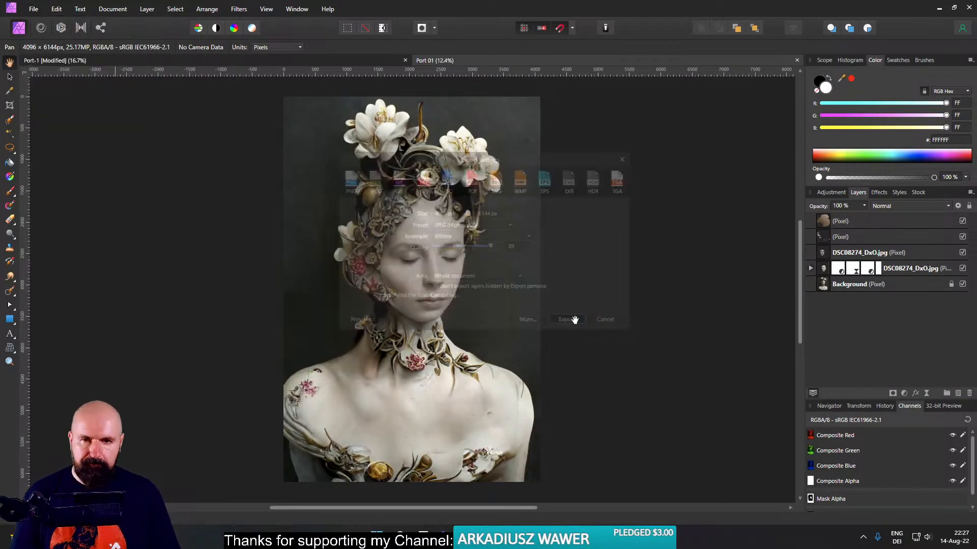
click(890, 508)
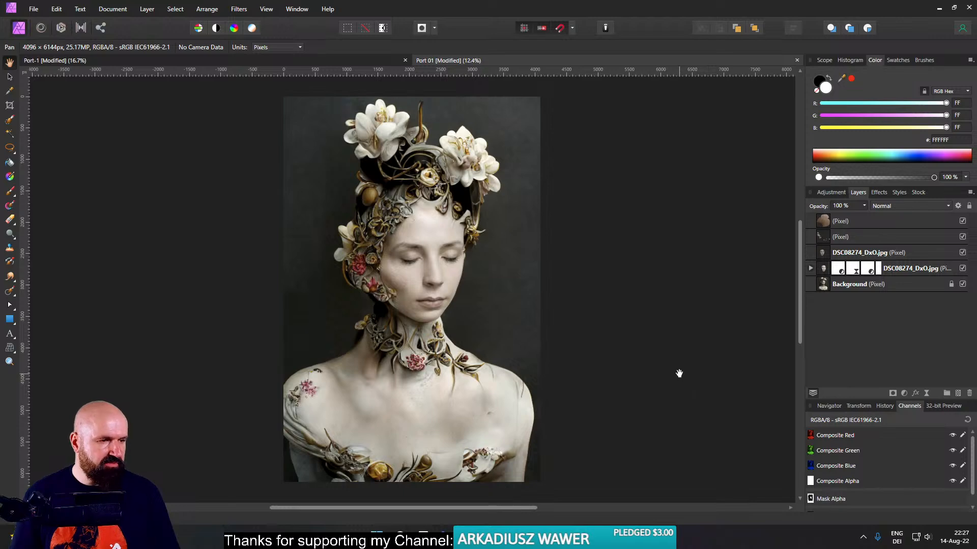
- Switch to File Explorer, go to the Stream Art folder and rename grid_0-standard-scale-4_00x-gigapixel.png as Port 01 org.png
click(501, 539)
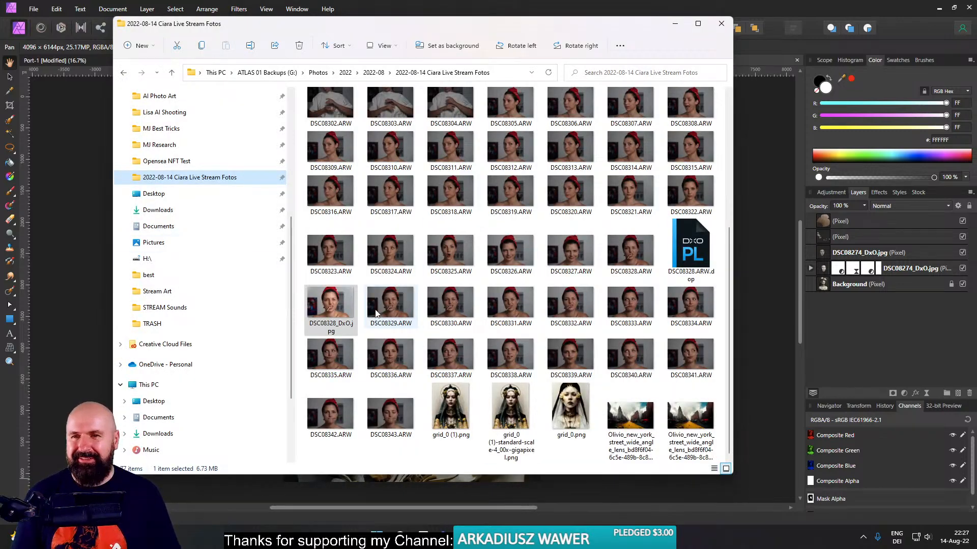
scroll(456, 189, up, 4)
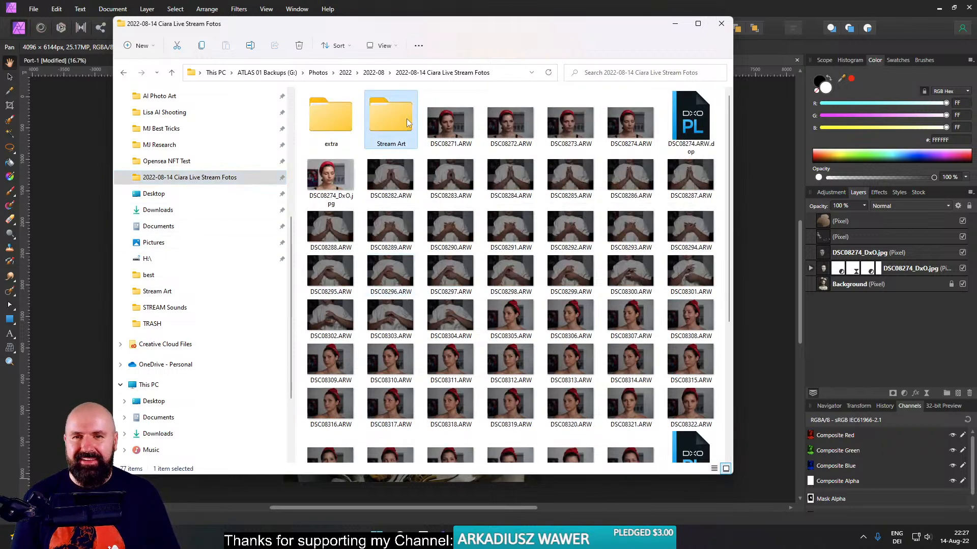
double_click(407, 118)
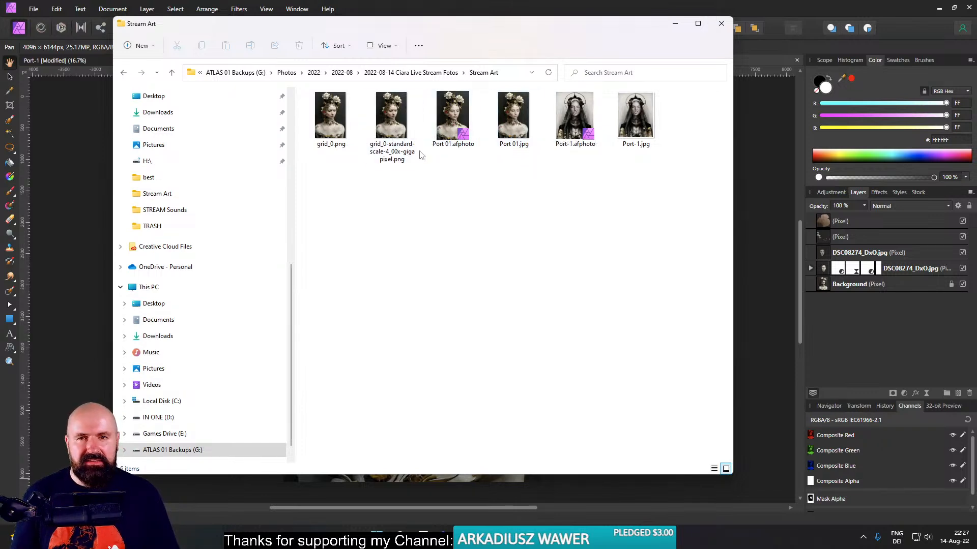
click(400, 147)
key(F2)
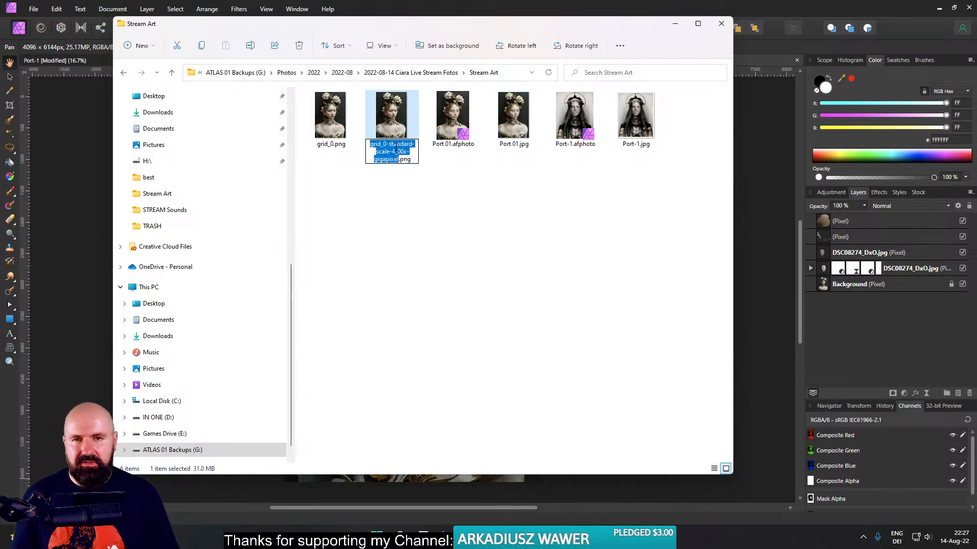
text(Port)
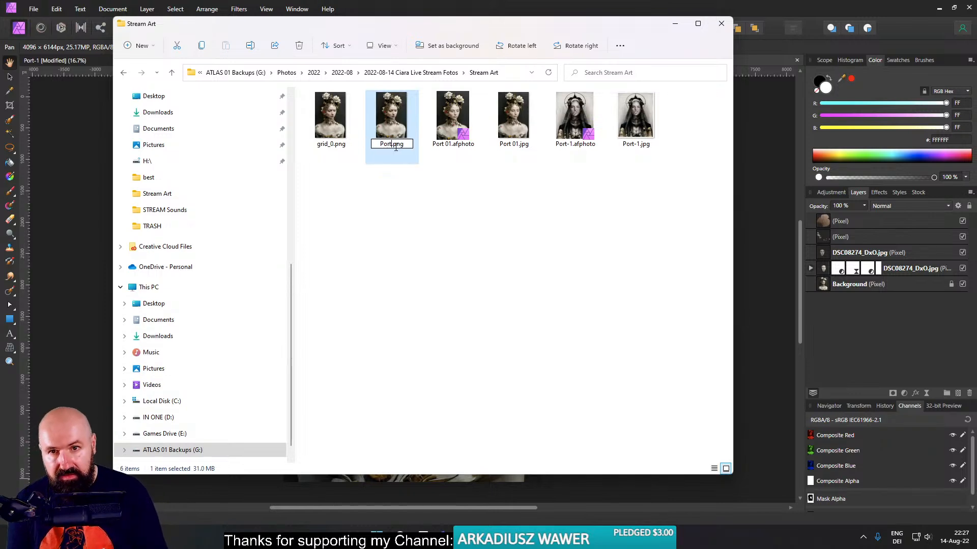
text( 01 or)
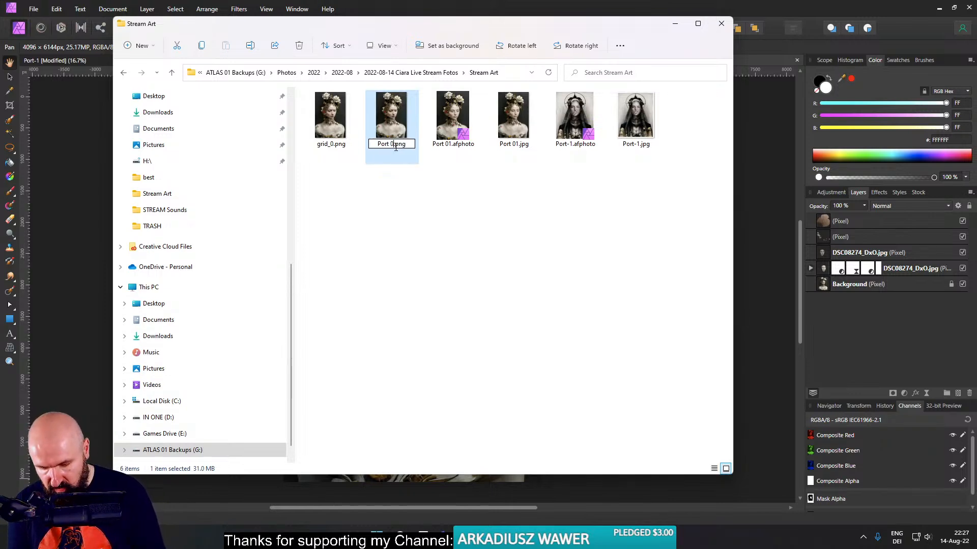
text(g)
key(Return)
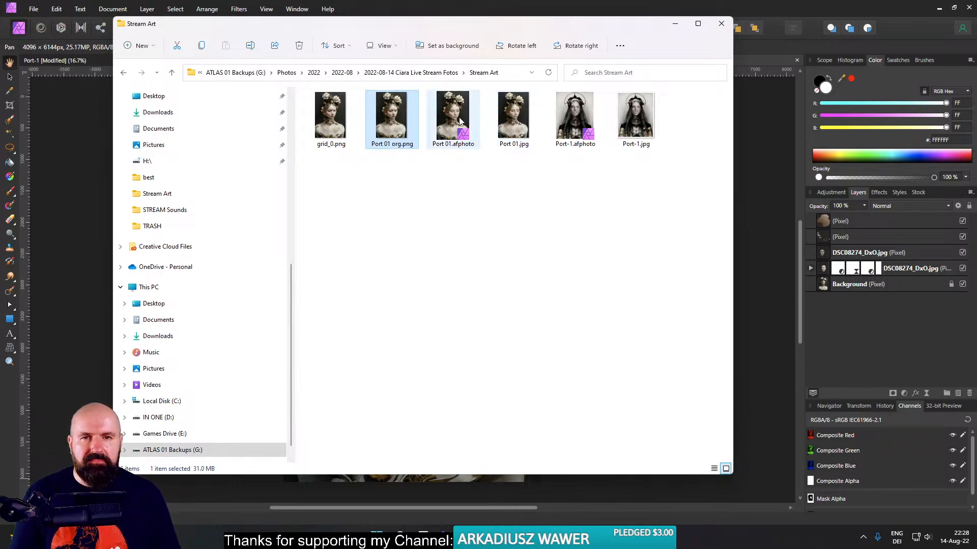
- Open Port 01 org.png and Port 01.jpg together in the image viewer, compare them full screen by alternating between them, and close the viewer
ctrl+click(511, 126)
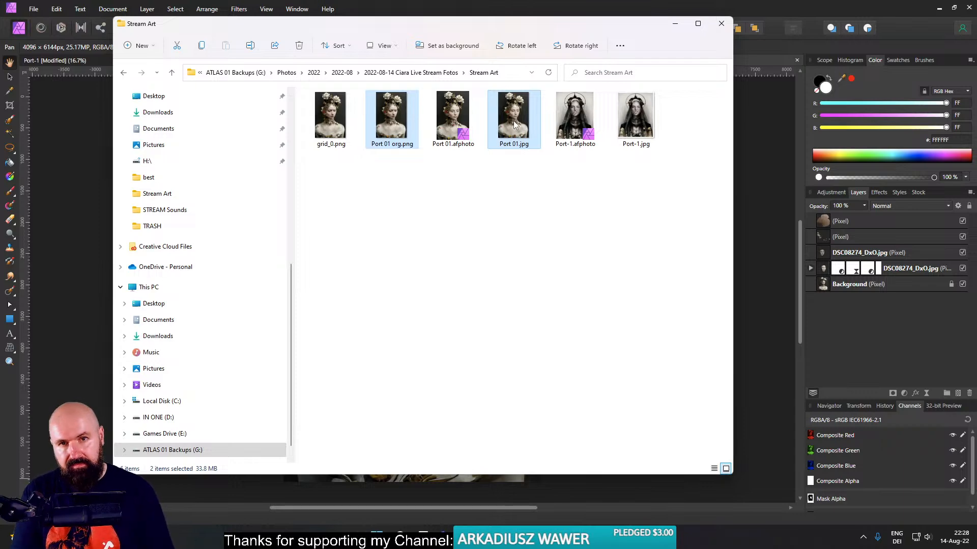
right_click(514, 125)
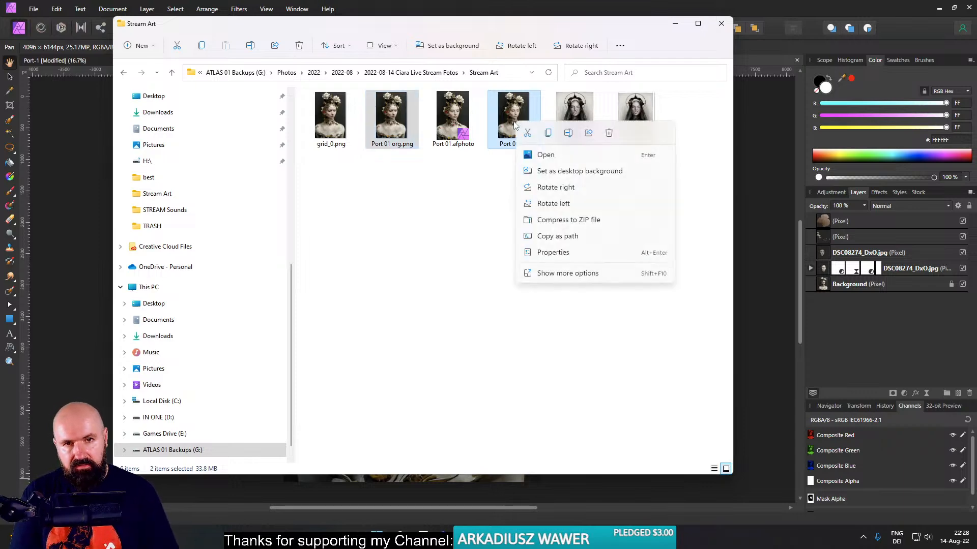
click(540, 151)
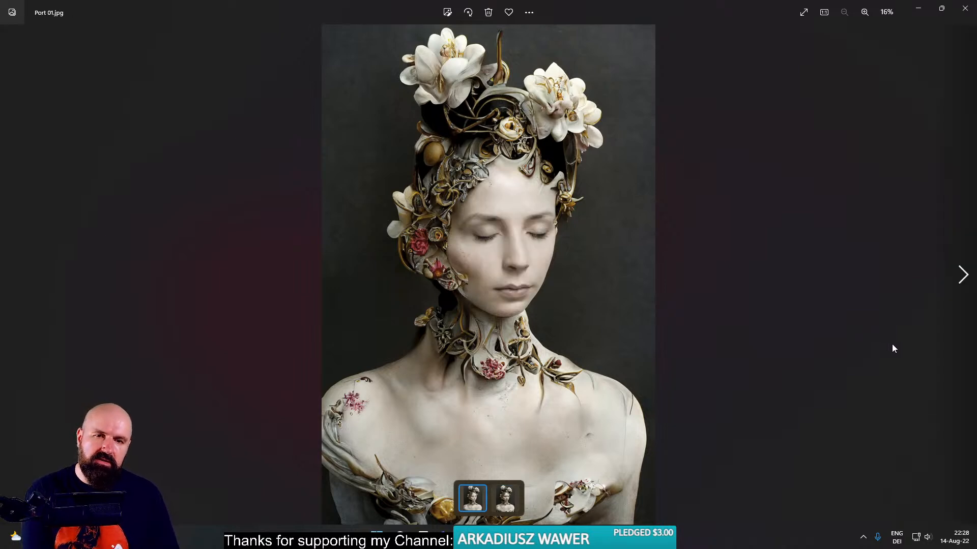
key(Right)
key(Left)
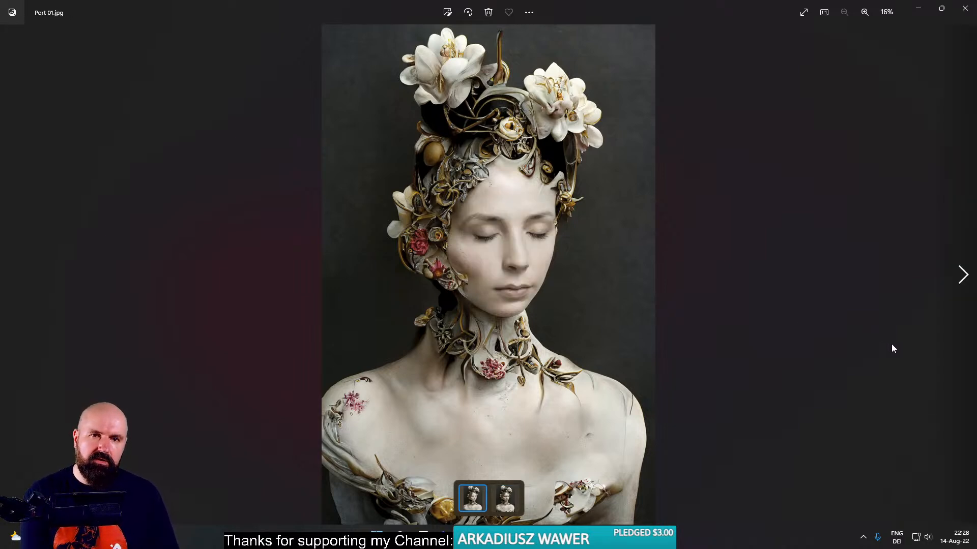
click(806, 14)
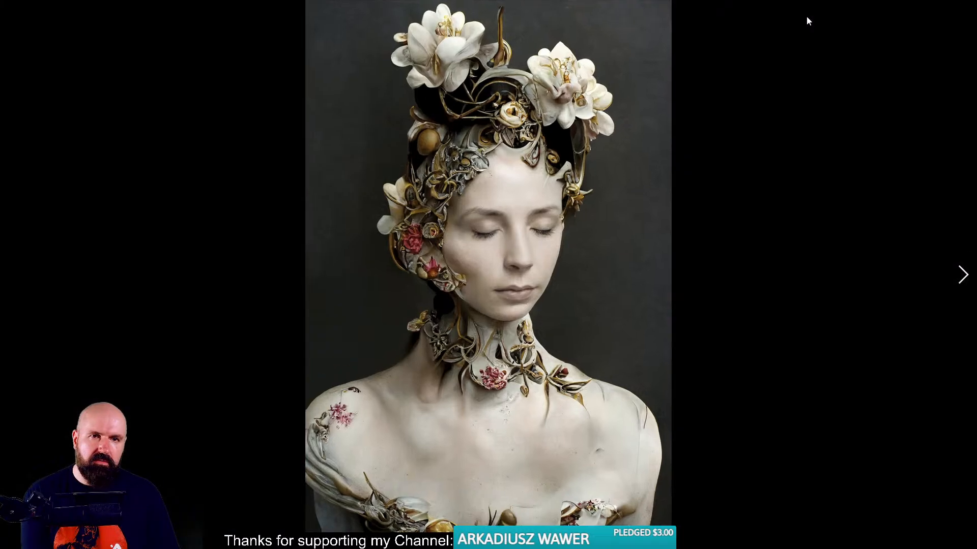
key(Right)
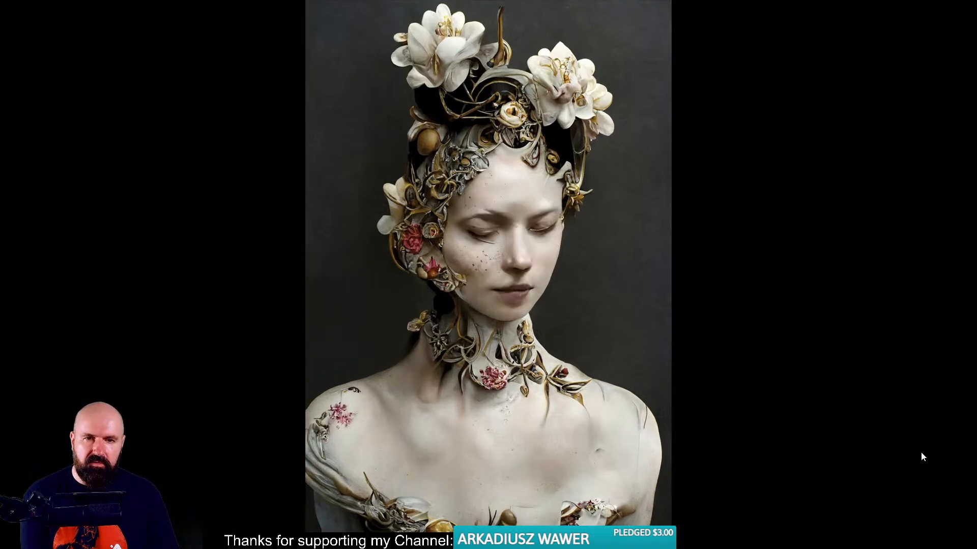
key(Left)
key(Right)
key(Left)
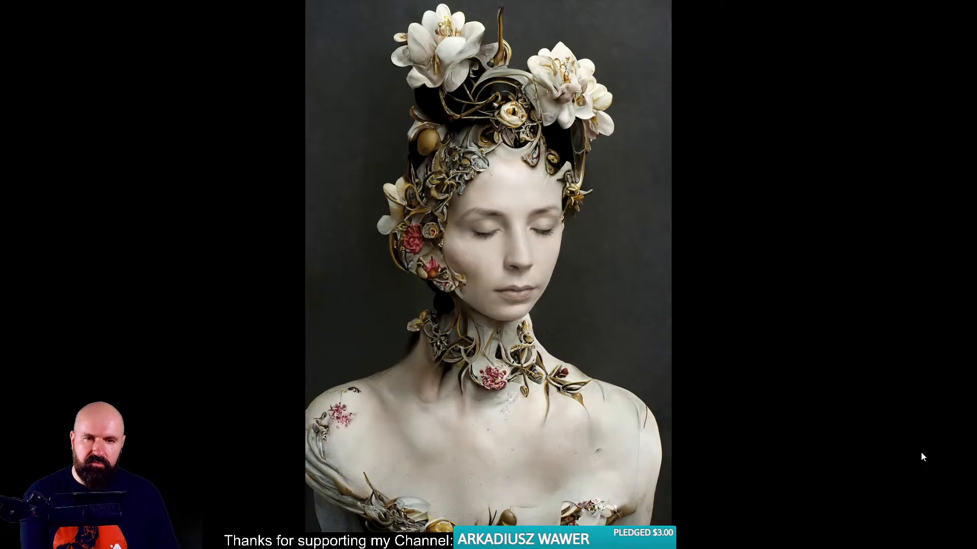
key(Right)
key(Left)
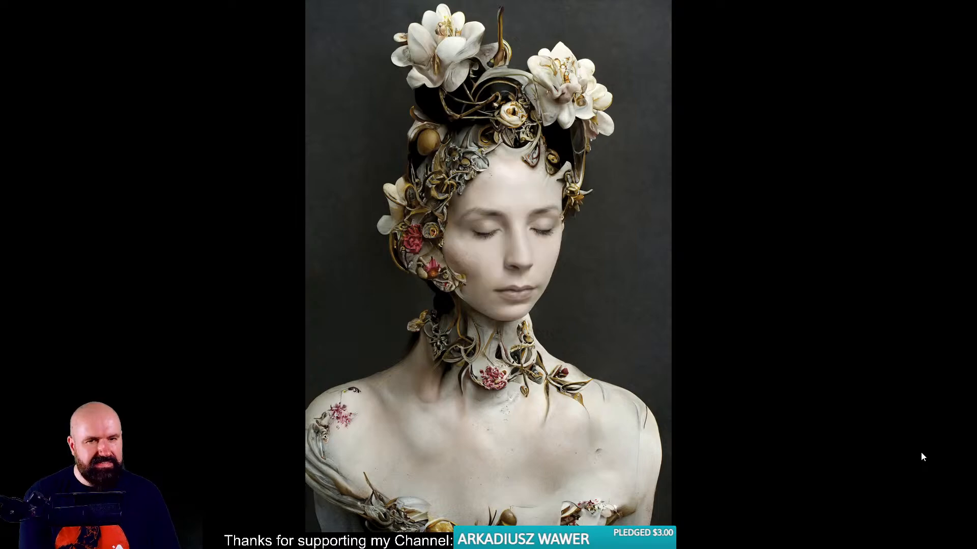
key(Escape)
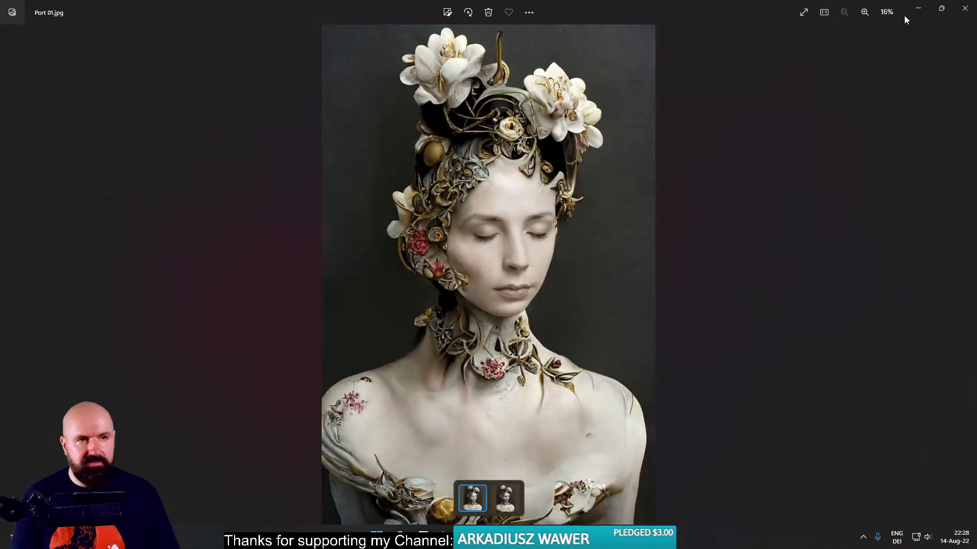
click(965, 8)
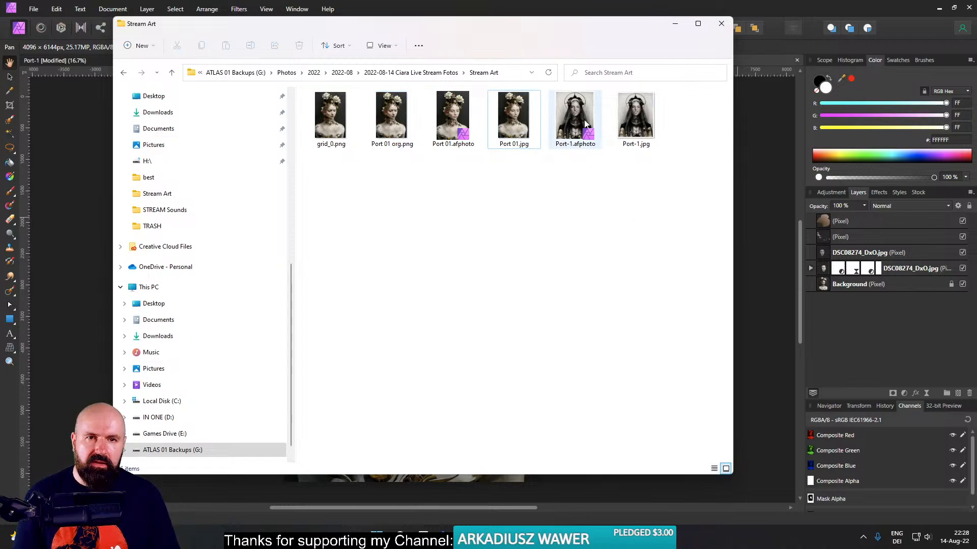
- Copy grid_0 (1)-standard-scale-4_00x-gigapixel.png from the parent folder into the Stream Art folder
click(412, 72)
scroll(442, 304, down, 5)
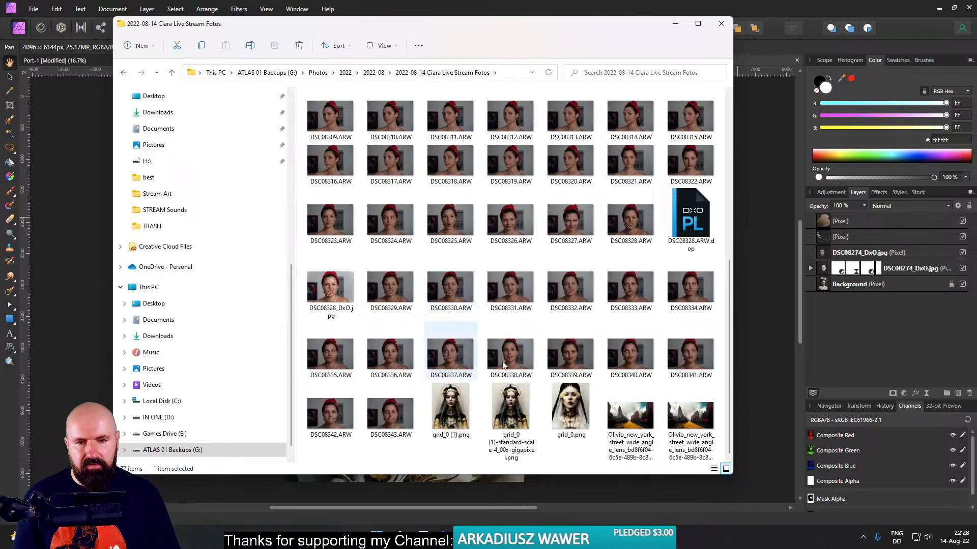
click(522, 405)
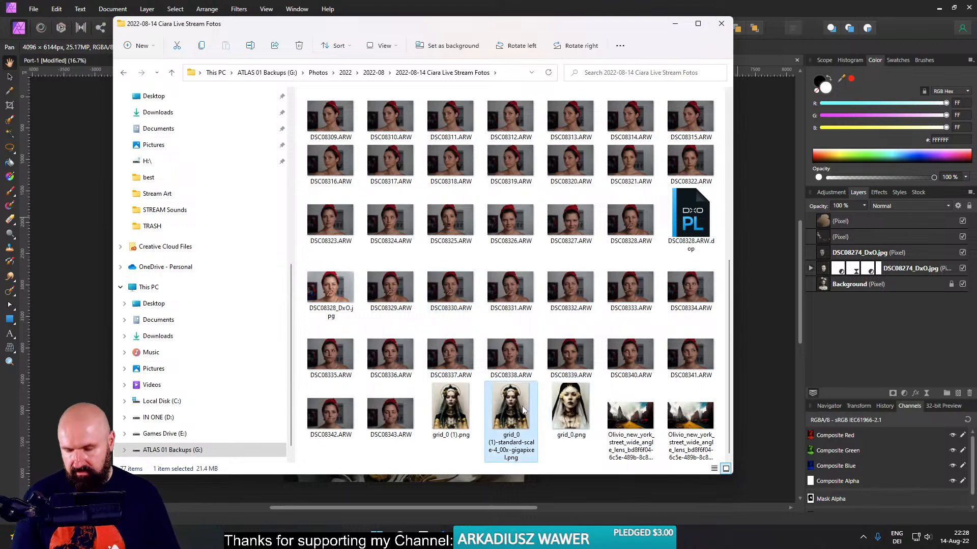
key(ctrl+c)
scroll(509, 356, up, 5)
click(392, 114)
double_click(394, 116)
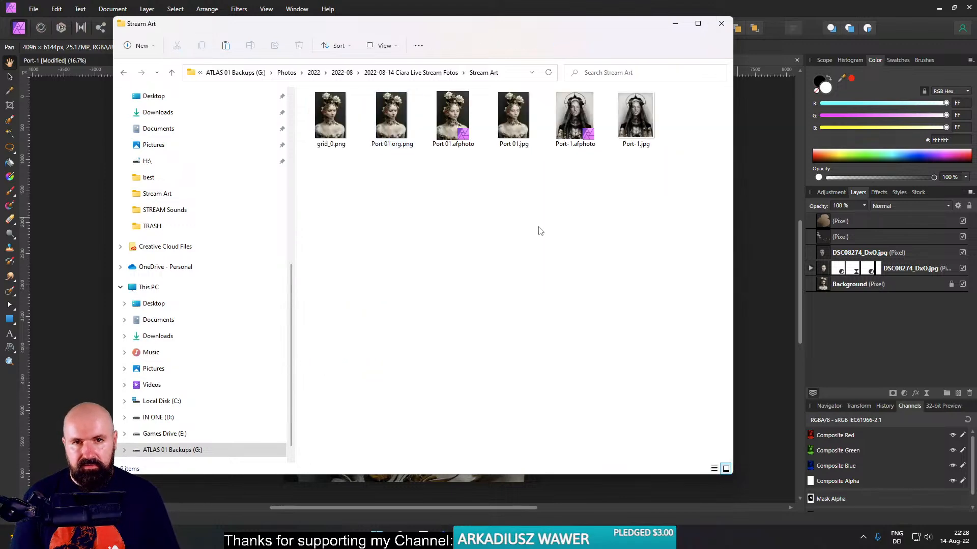
key(ctrl+v)
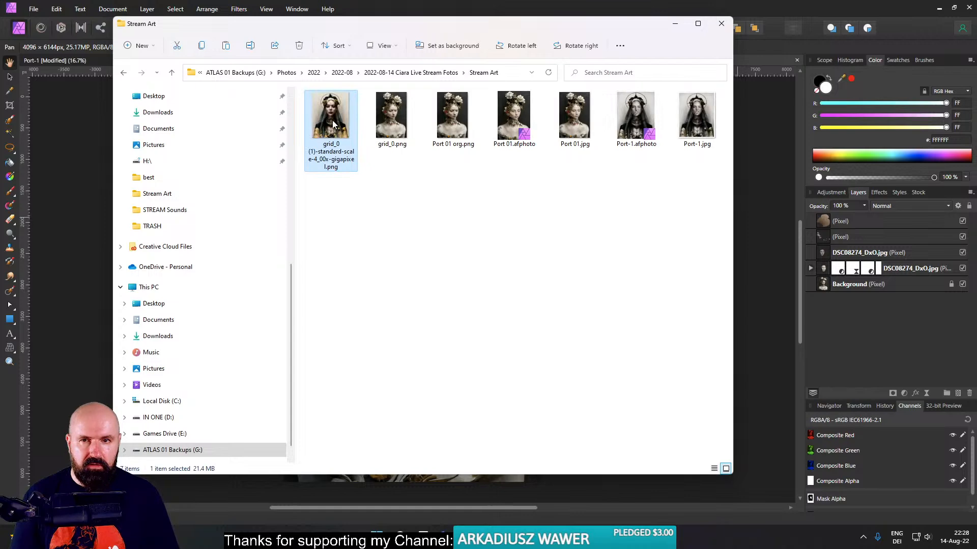
- Open Port-1.jpg with the copied gigapixel original, compare the two haloed portraits full screen by alternating between them, and close the viewer
ctrl+click(698, 114)
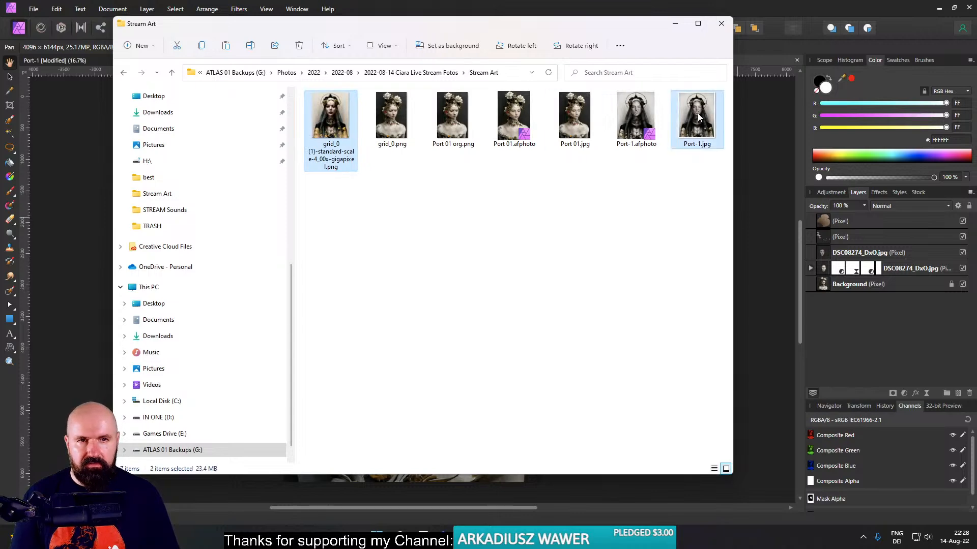
right_click(697, 113)
click(722, 124)
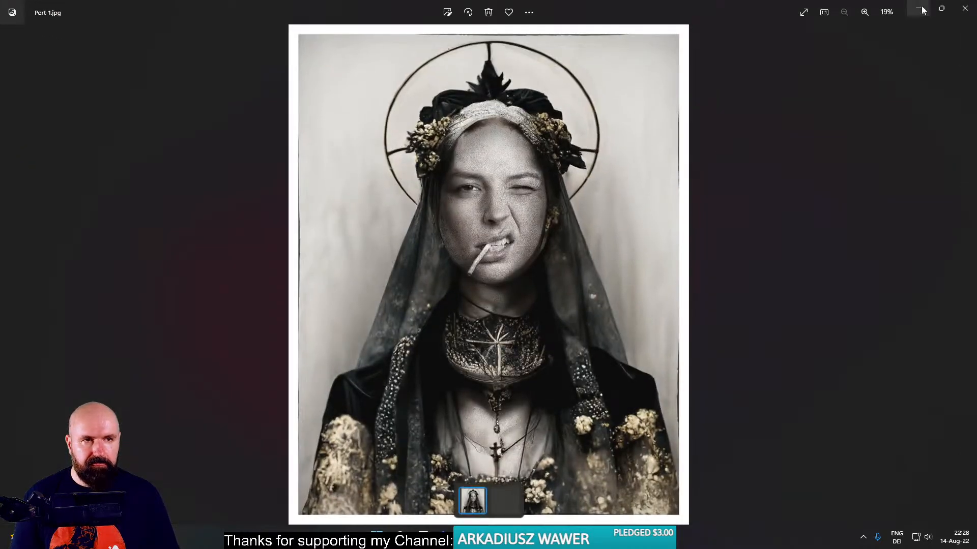
click(804, 14)
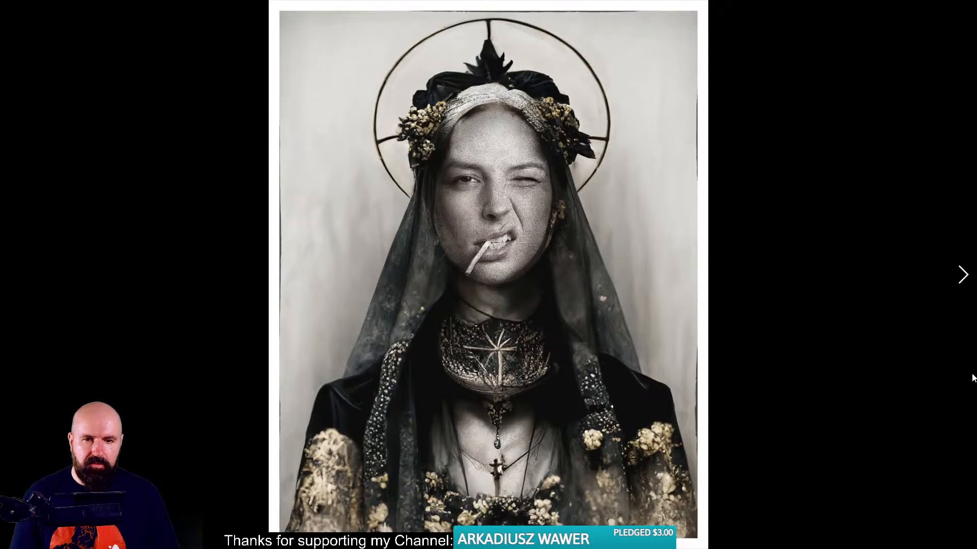
key(Right)
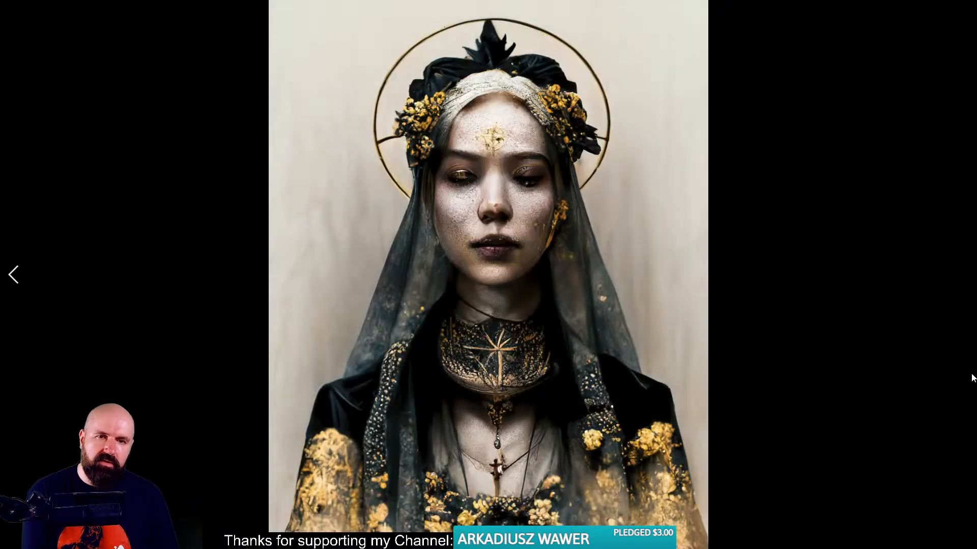
key(Left)
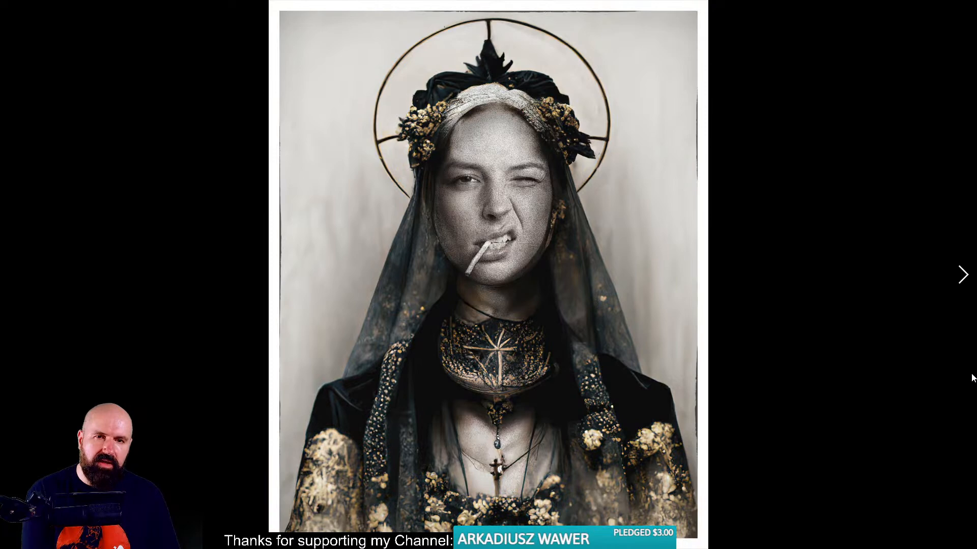
key(Right)
key(Left)
key(Right)
key(Left)
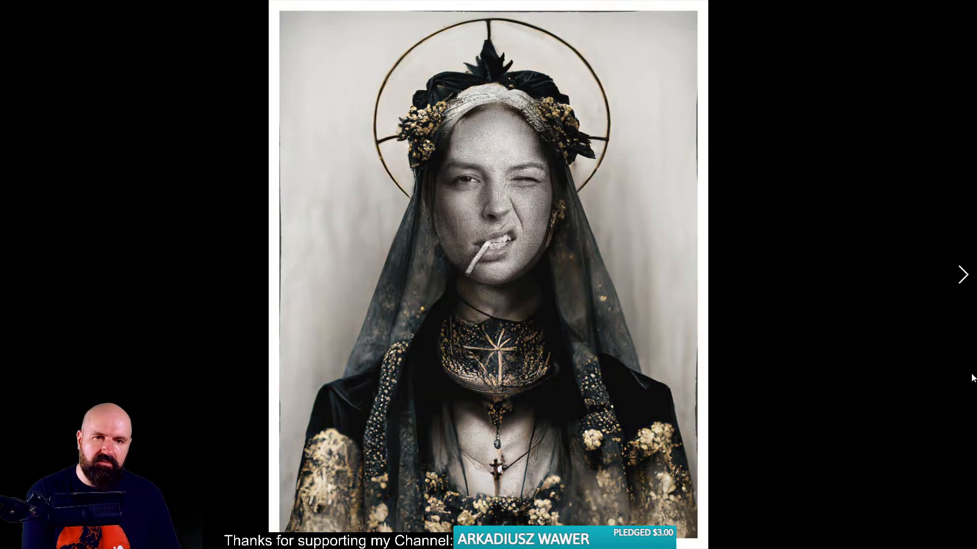
key(Right)
key(Left)
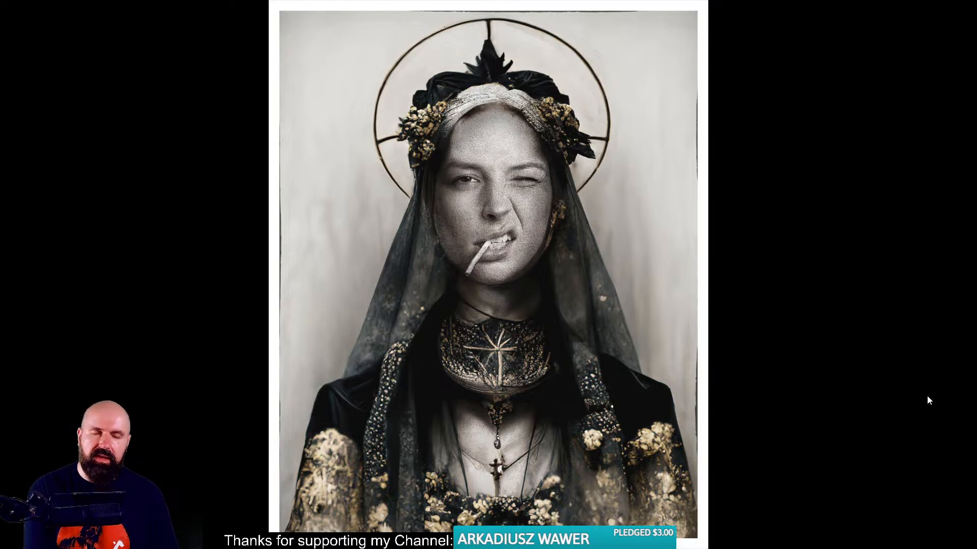
key(Right)
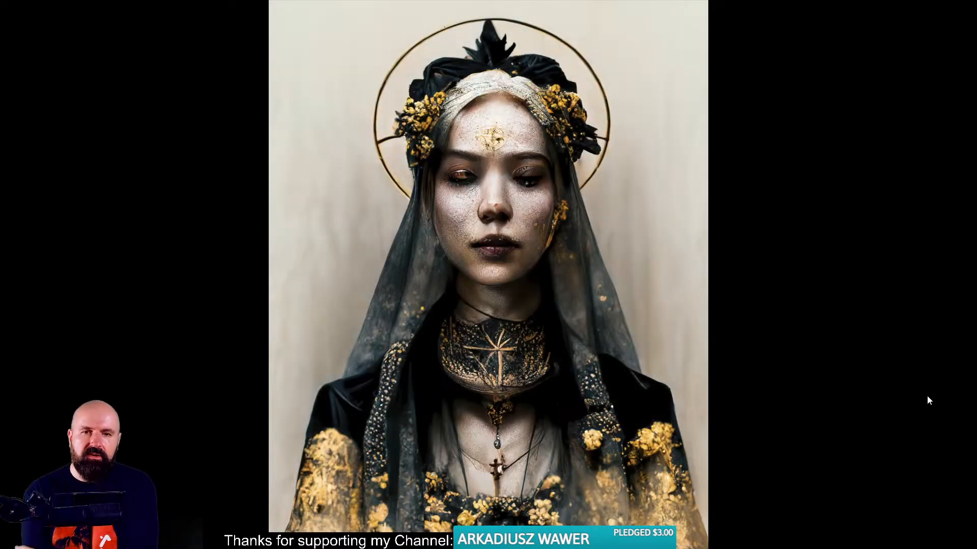
key(Left)
key(Right)
key(Left)
key(Right)
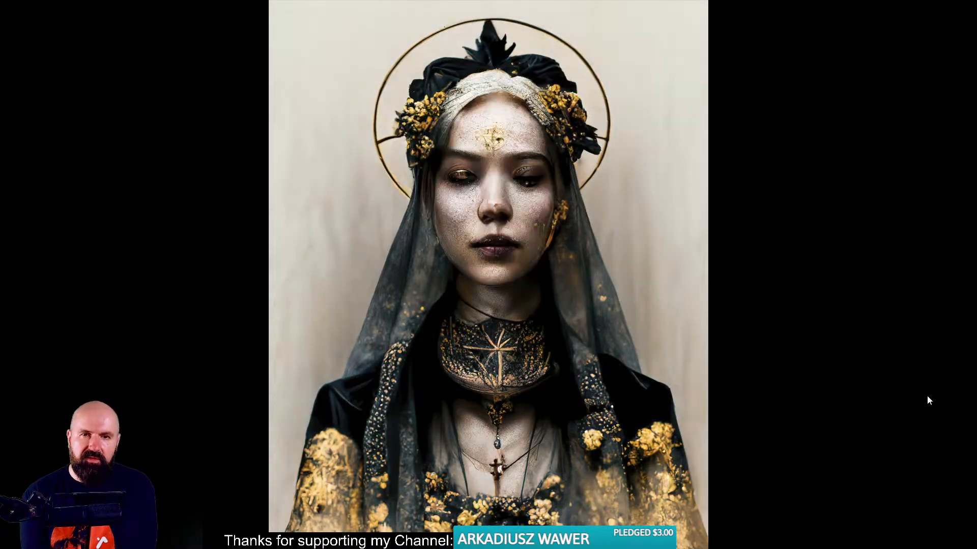
key(Left)
key(Right)
key(Left)
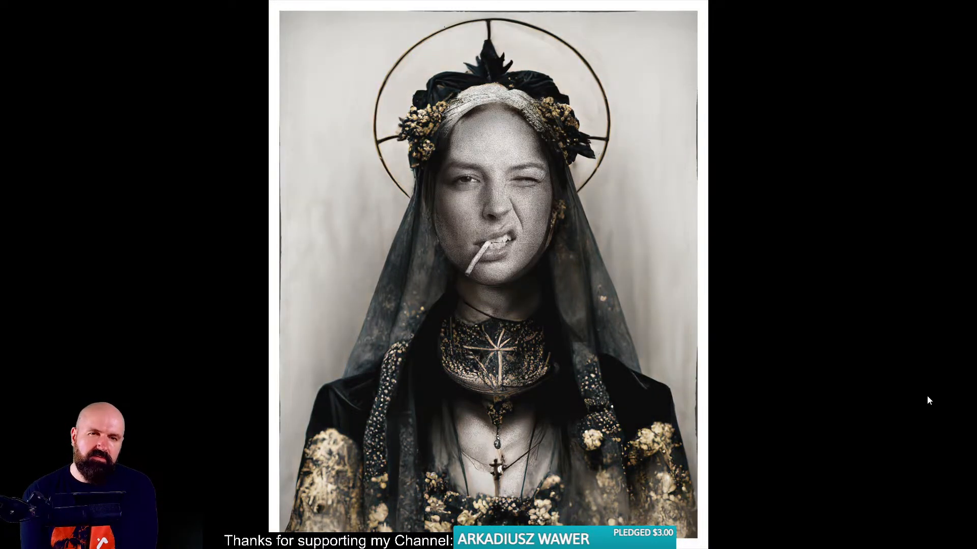
key(Right)
key(Left)
key(Right)
key(Left)
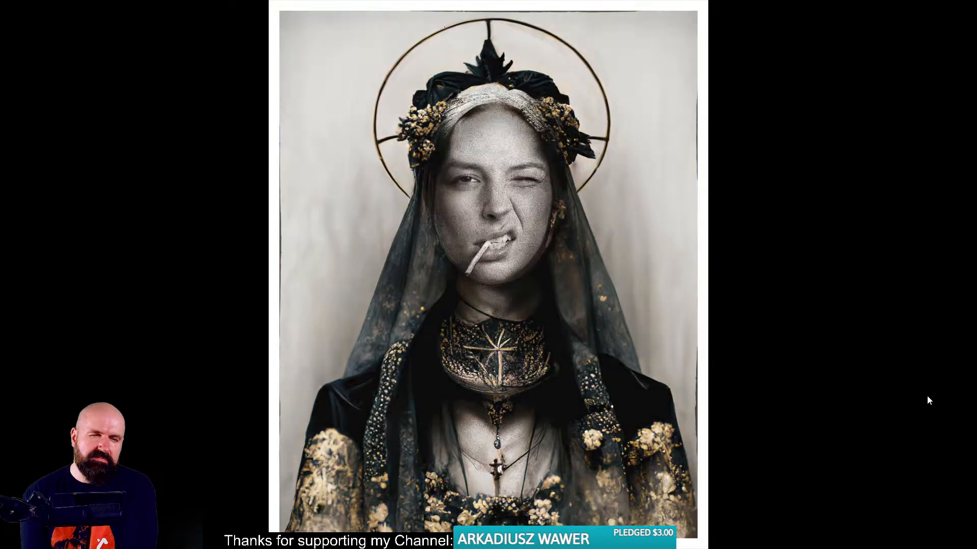
key(Right)
key(Left)
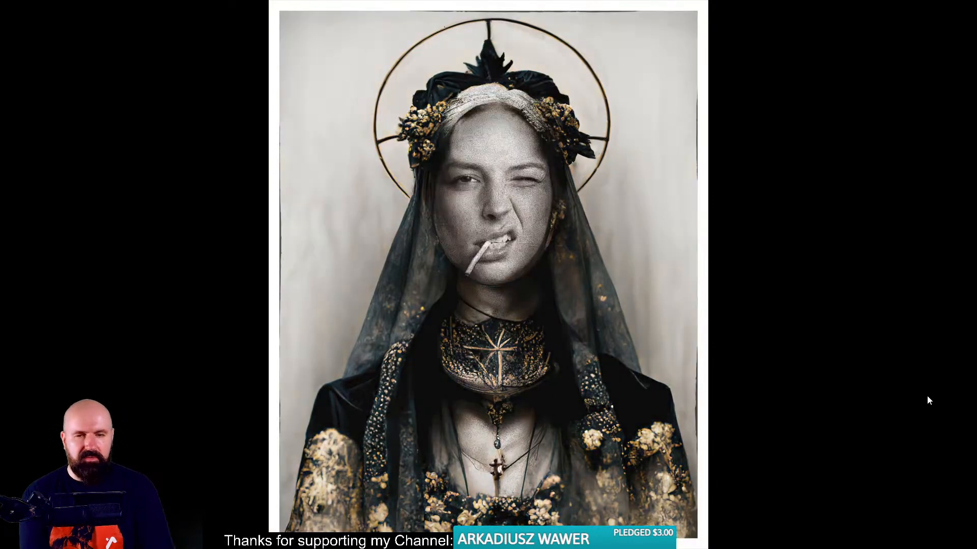
key(Right)
key(Left)
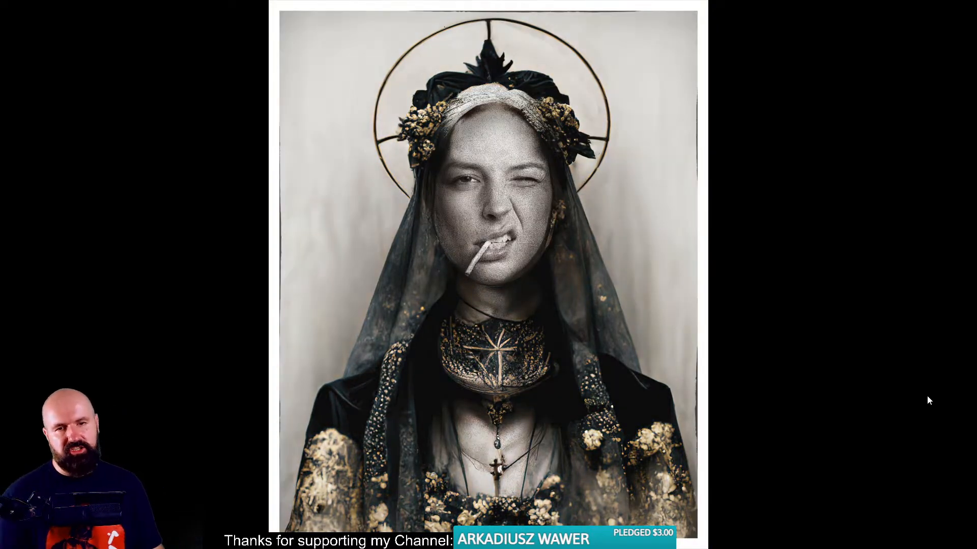
key(Right)
key(Left)
key(Right)
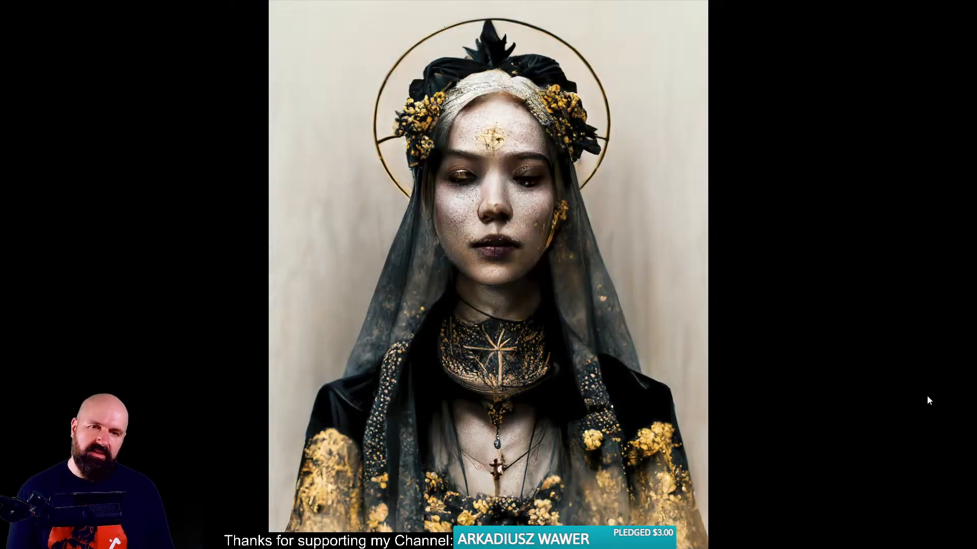
key(Left)
key(Right)
key(Left)
key(Right)
key(Left)
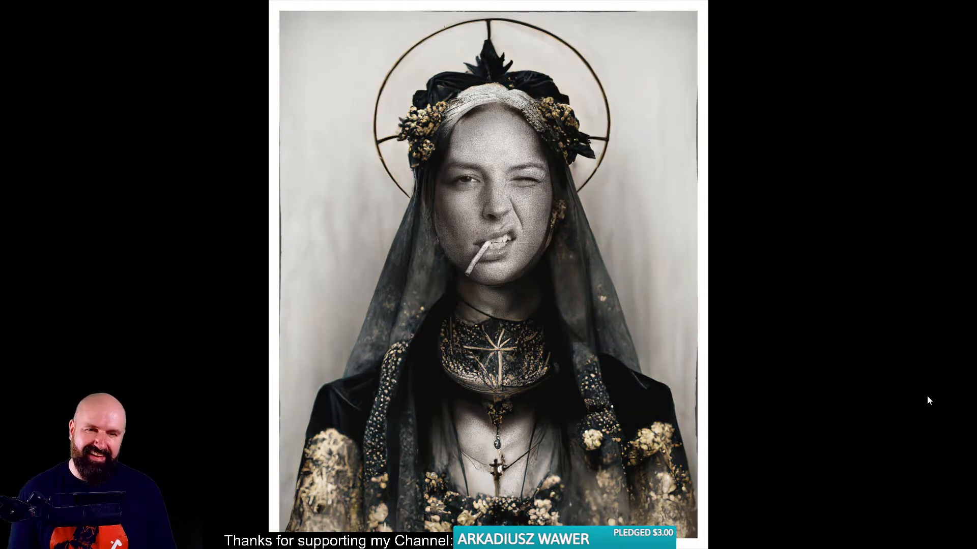
key(Escape)
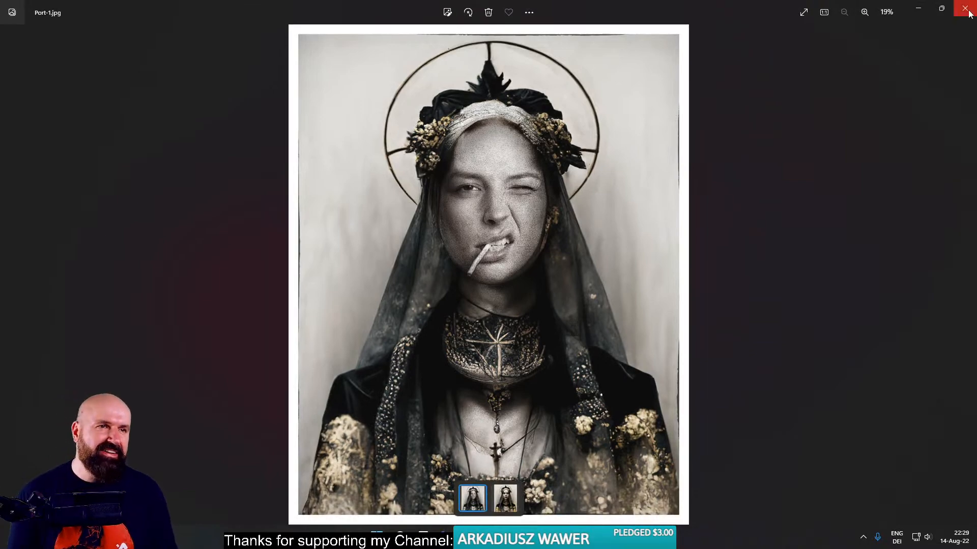
click(965, 10)
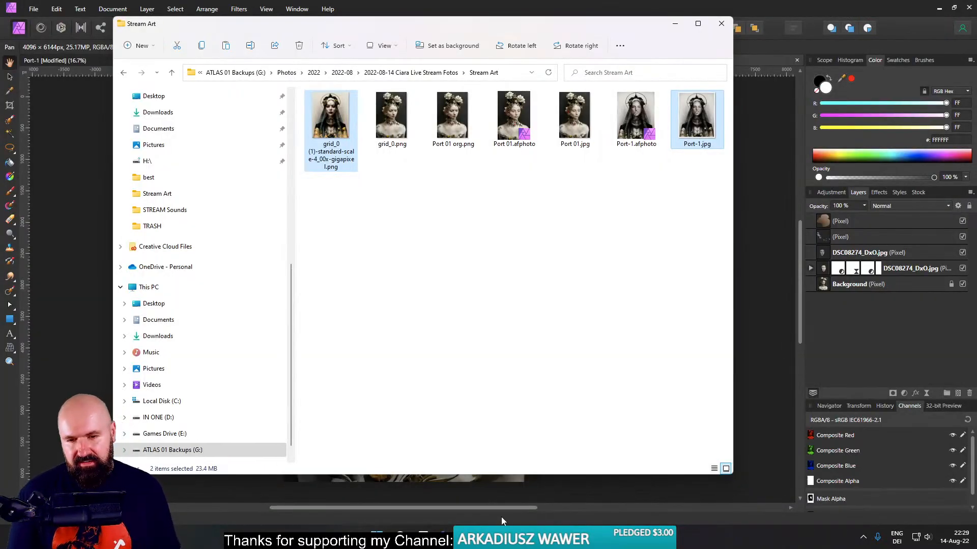
- Switch to the Midjourney Bot chat in the browser and enlarge the latest four-image grid for the nun portrait prompt
mouse_move(447, 538)
click(412, 485)
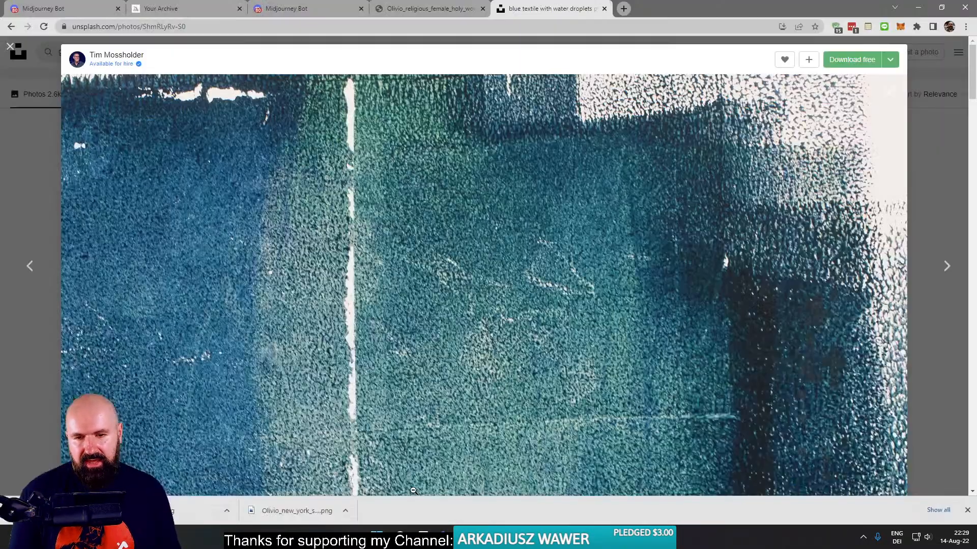
click(305, 9)
click(379, 191)
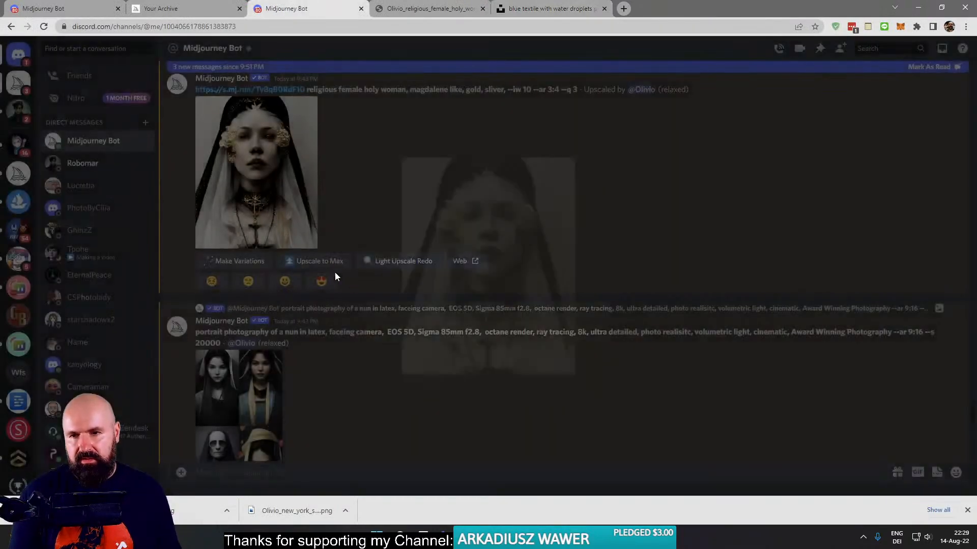
scroll(375, 297, down, 10)
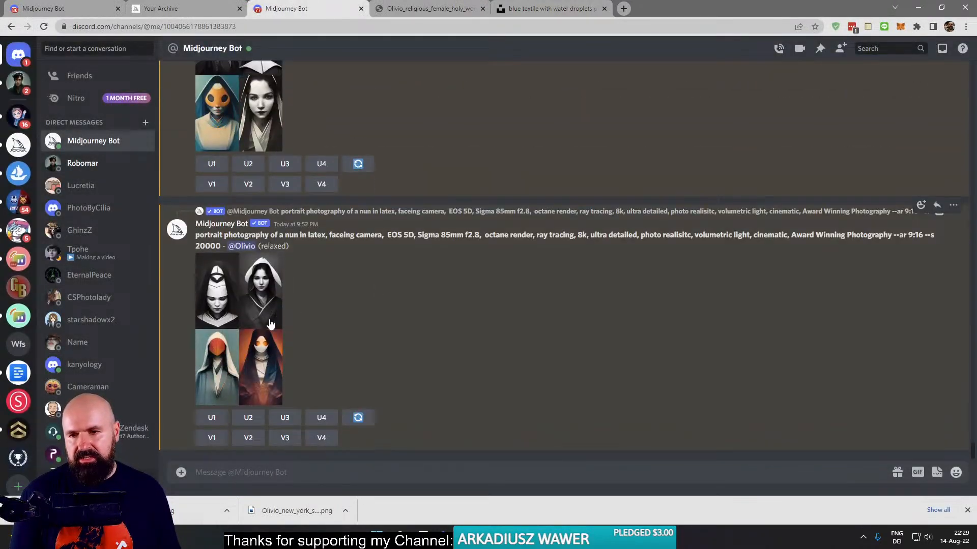
click(270, 320)
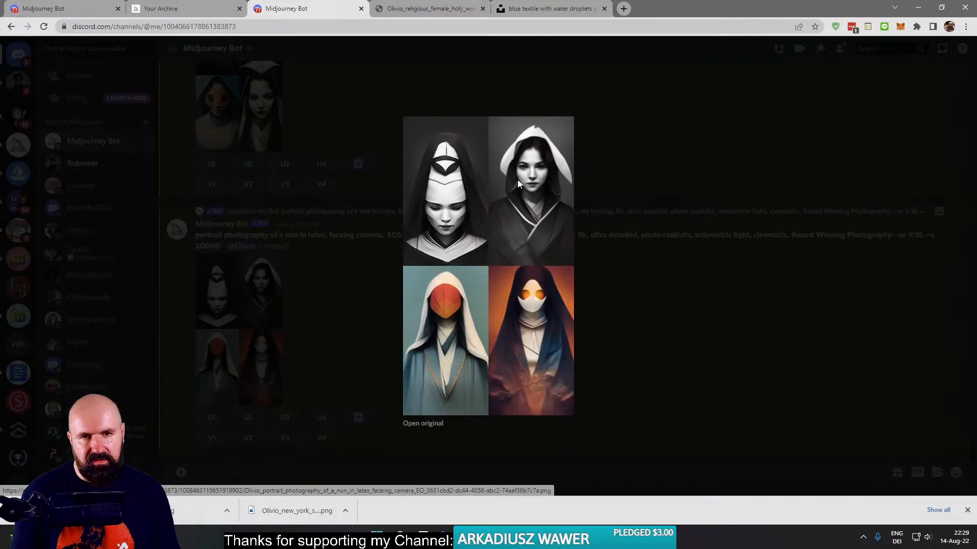
- Close the enlarged grid and view the previous nun portrait grid enlarged for comparison
click(378, 309)
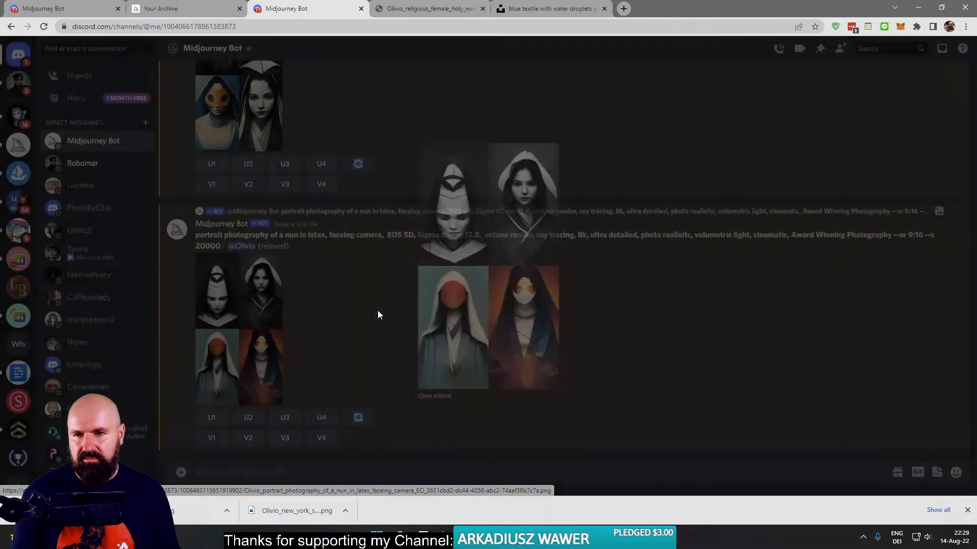
scroll(372, 321, up, 3)
click(278, 226)
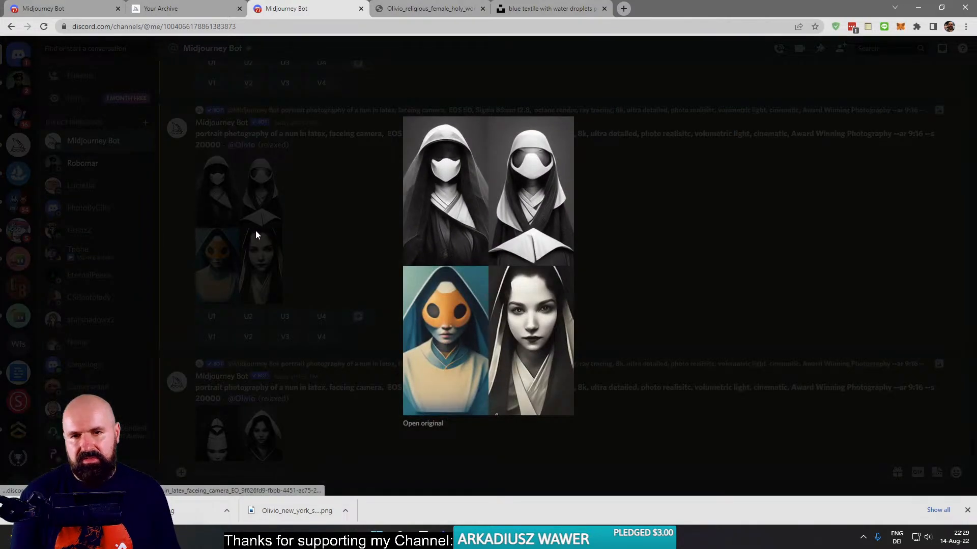
click(255, 231)
scroll(309, 304, down, 3)
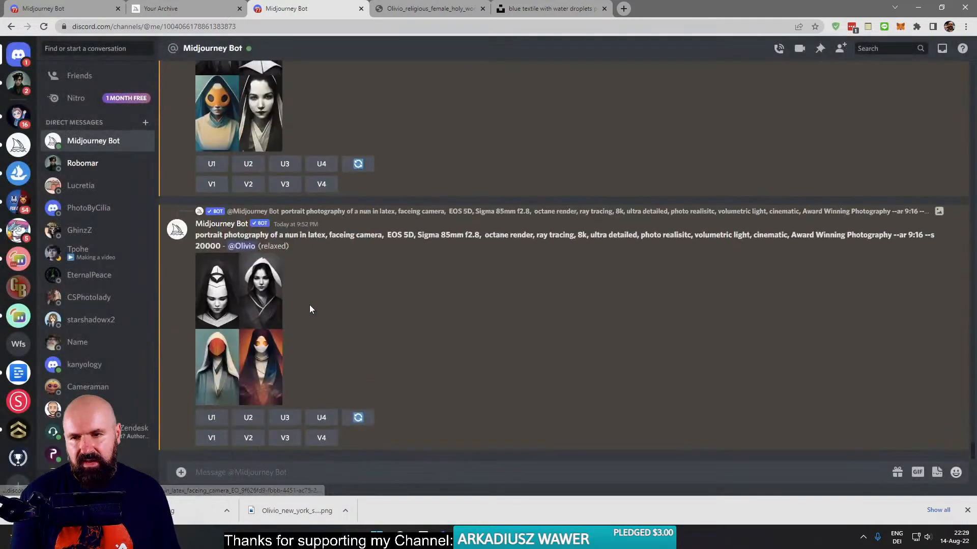
- Reroll the latest nun portrait prompt twice, viewing its current four-image grid enlarged before and after
click(243, 346)
click(236, 337)
click(357, 417)
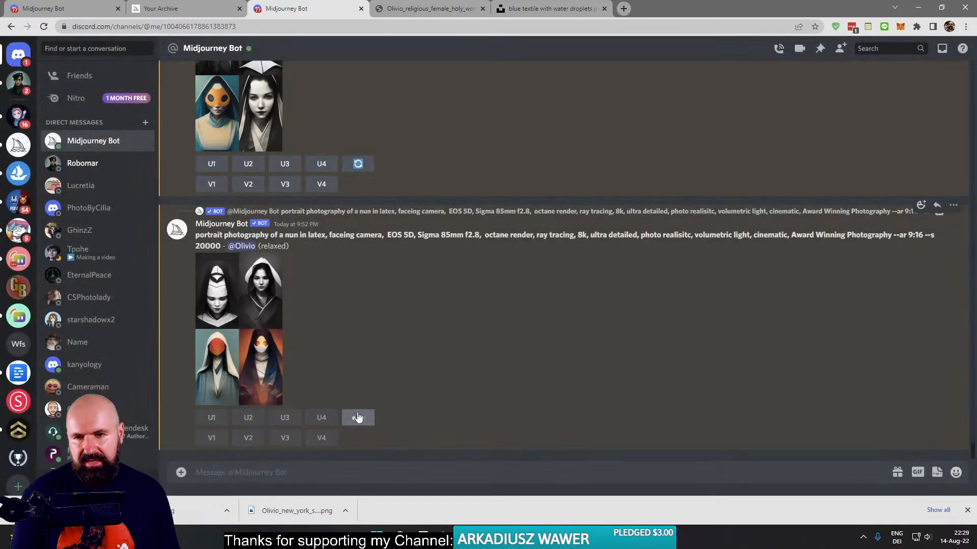
click(359, 362)
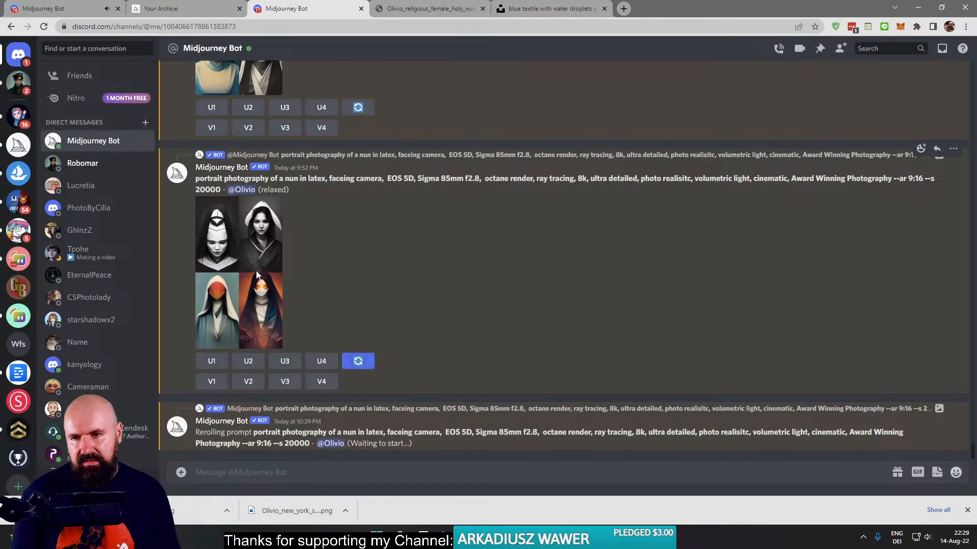
click(260, 239)
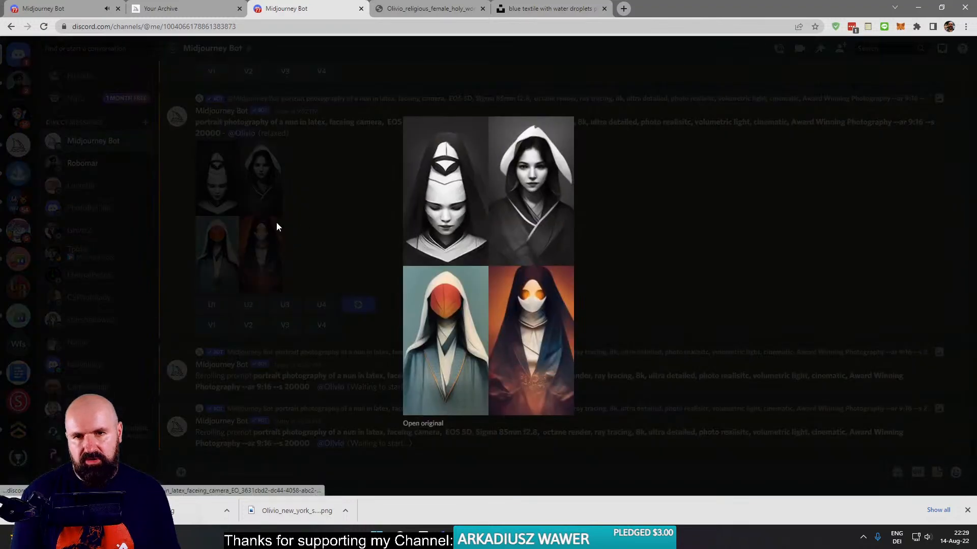
click(276, 223)
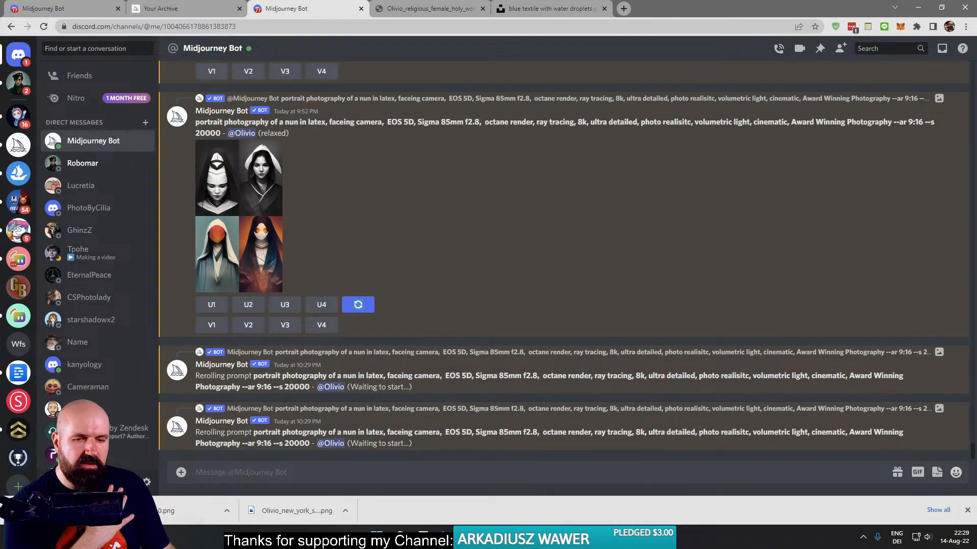
- Switch to Affinity Photo to view the Port 01 composite, and return to the Midjourney chat in the browser
click(601, 537)
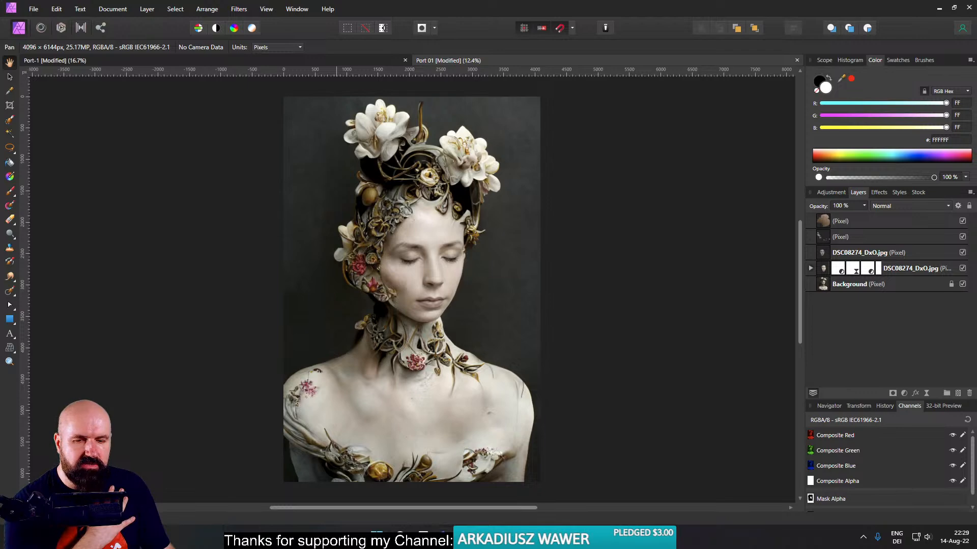
mouse_move(465, 537)
click(429, 493)
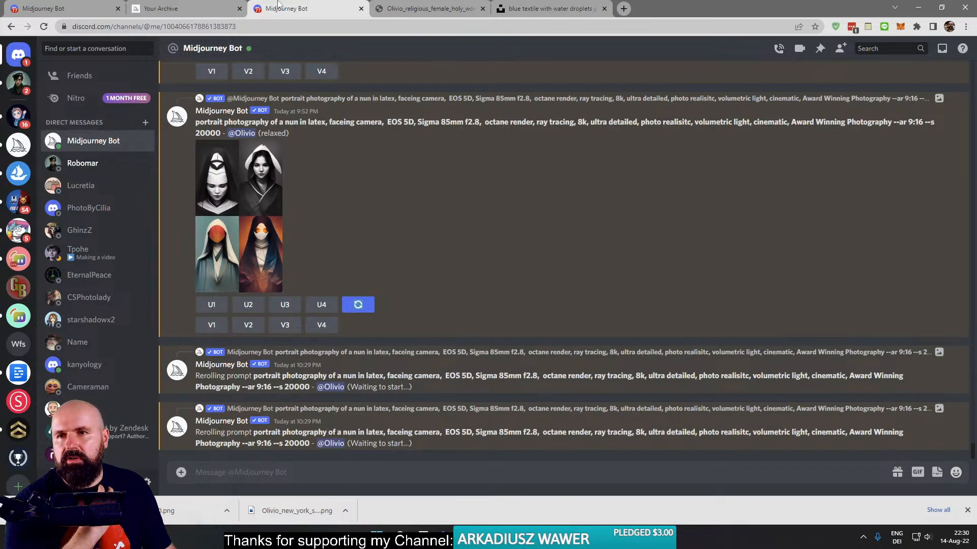
- Bring up the Midjourney archive and browse the August generations for past portrait work
click(168, 8)
click(191, 166)
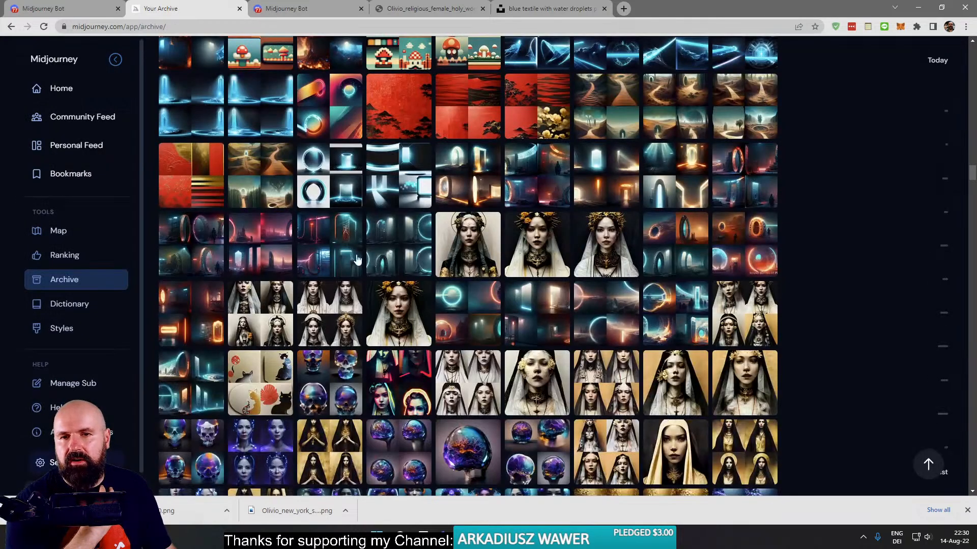
scroll(518, 341, down, 10)
scroll(519, 341, up, 12)
scroll(518, 340, up, 10)
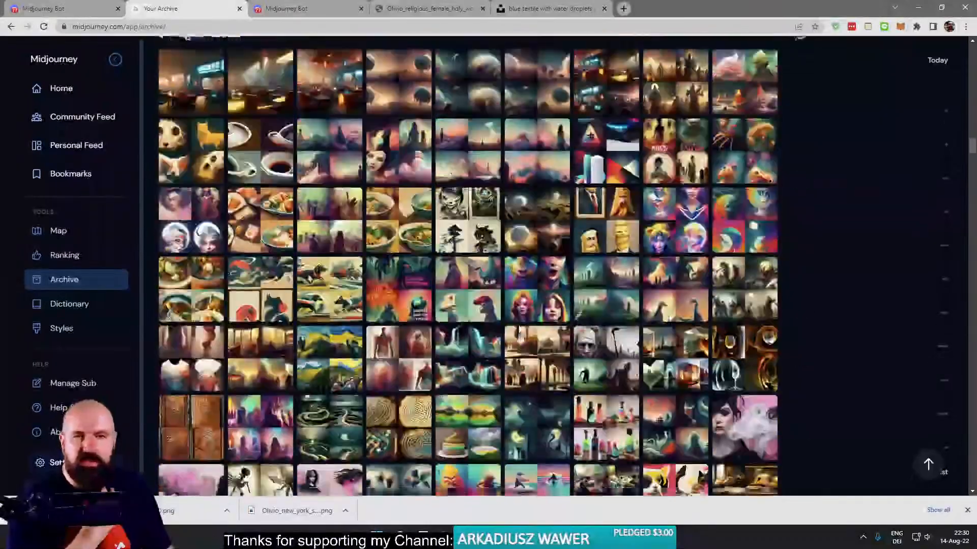
scroll(519, 336, down, 4)
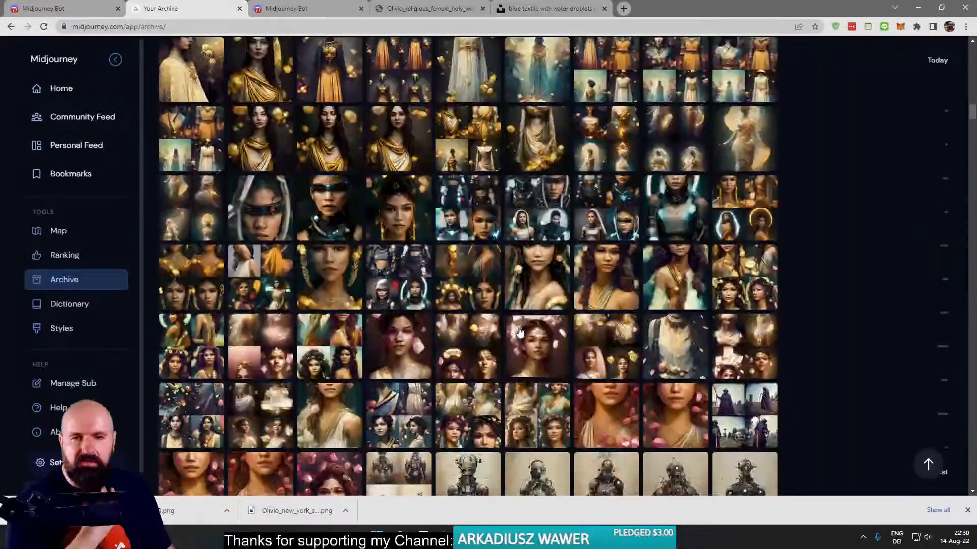
scroll(519, 334, up, 9)
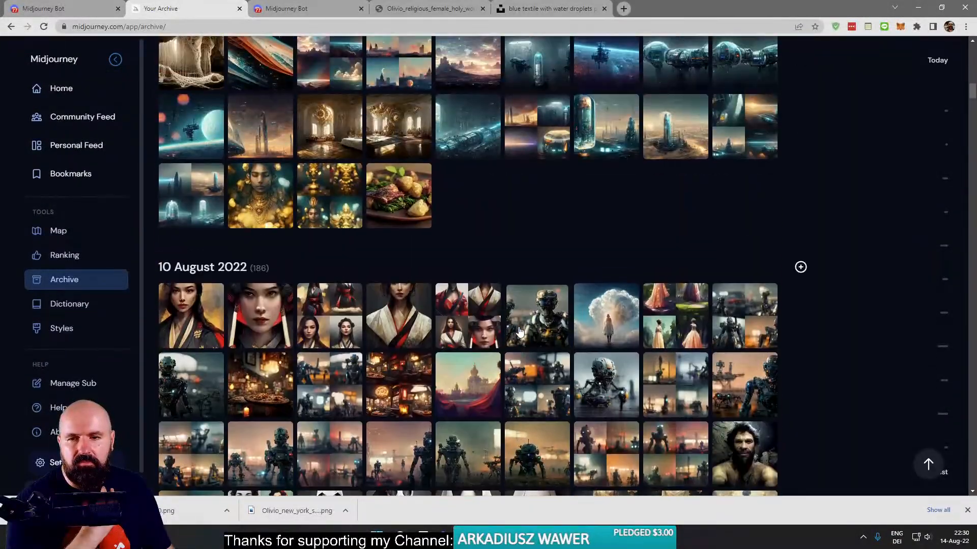
scroll(509, 335, up, 10)
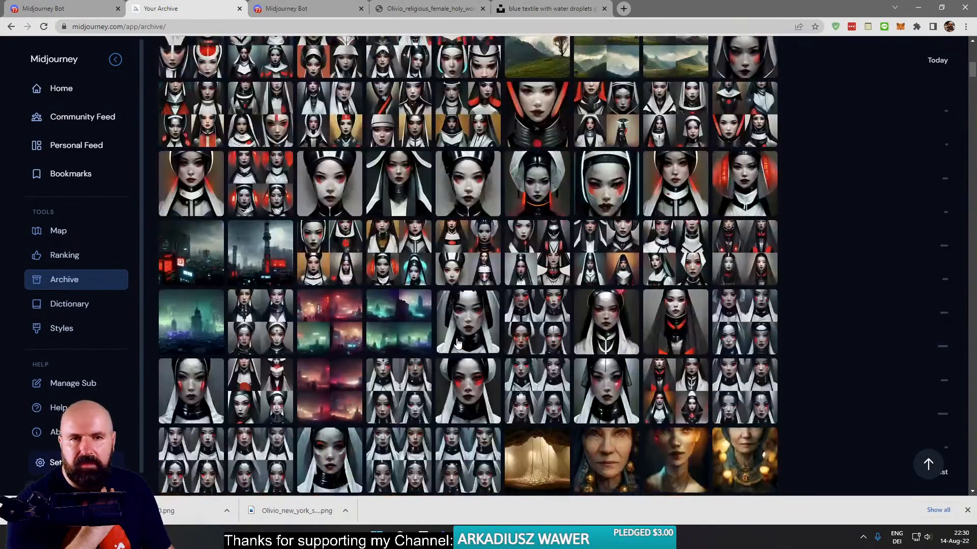
scroll(468, 338, down, 5)
- View two of the "mother of fortune" portraits enlarged one after the other, closing each
click(609, 194)
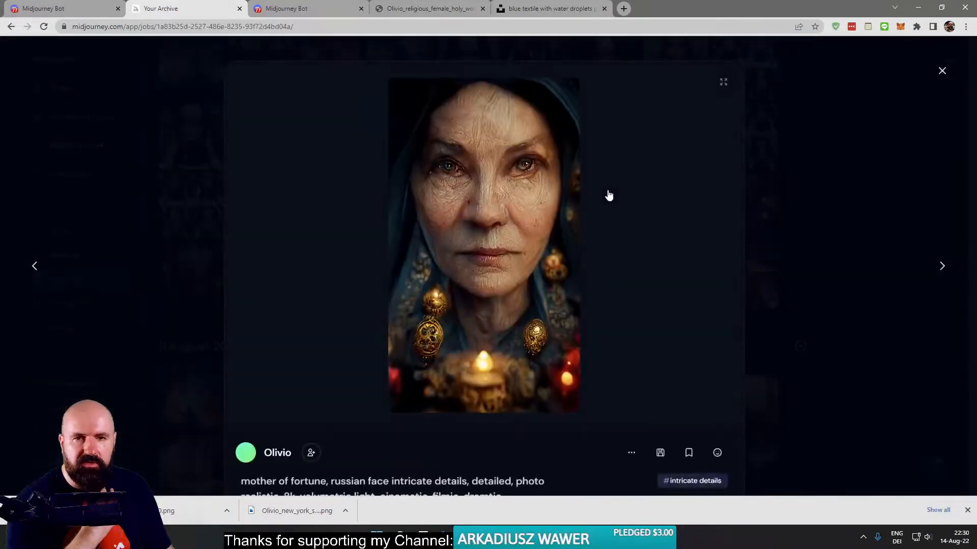
click(942, 71)
click(732, 207)
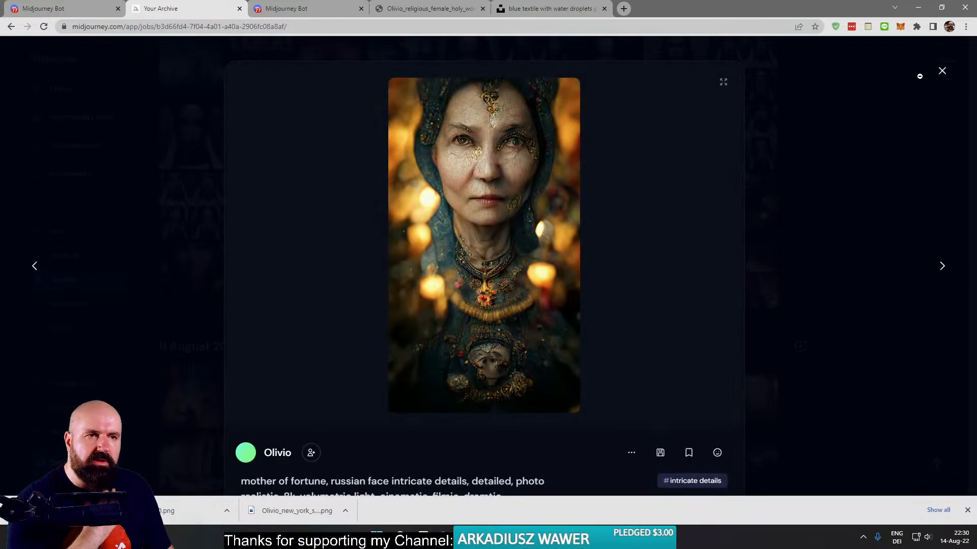
click(943, 71)
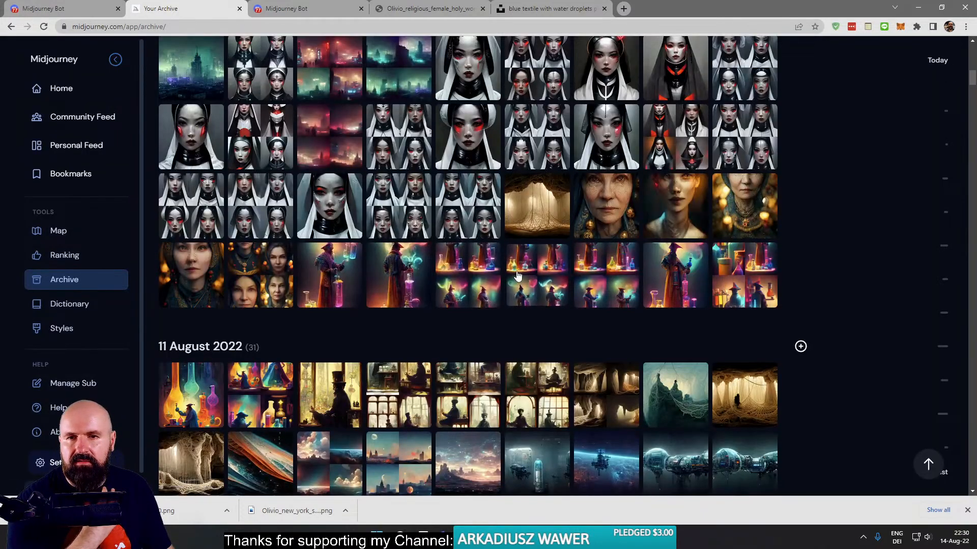
- Find the "tokyo dark cyberpunk apokalyptic" cityscape in the archive and enlarge it
scroll(518, 275, up, 8)
scroll(190, 261, down, 3)
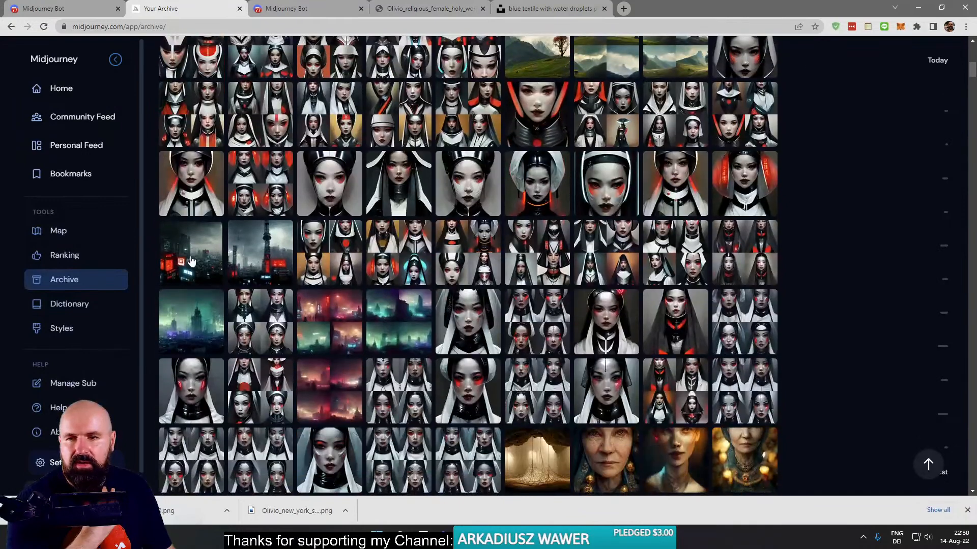
click(190, 261)
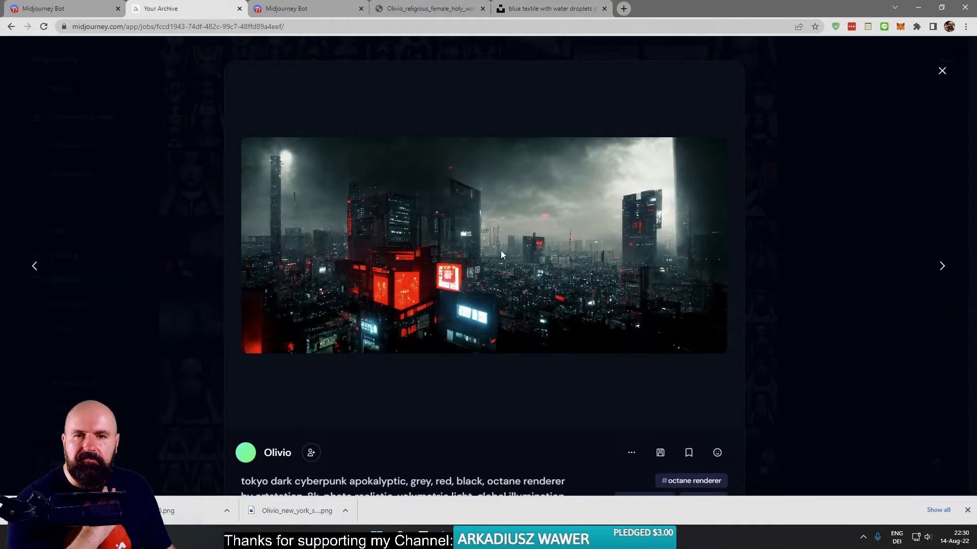
- Switch to the incognito browser window with the OpenSea Agakashi Cyber-Nun Collection, select its web address and maximize the window
mouse_move(443, 538)
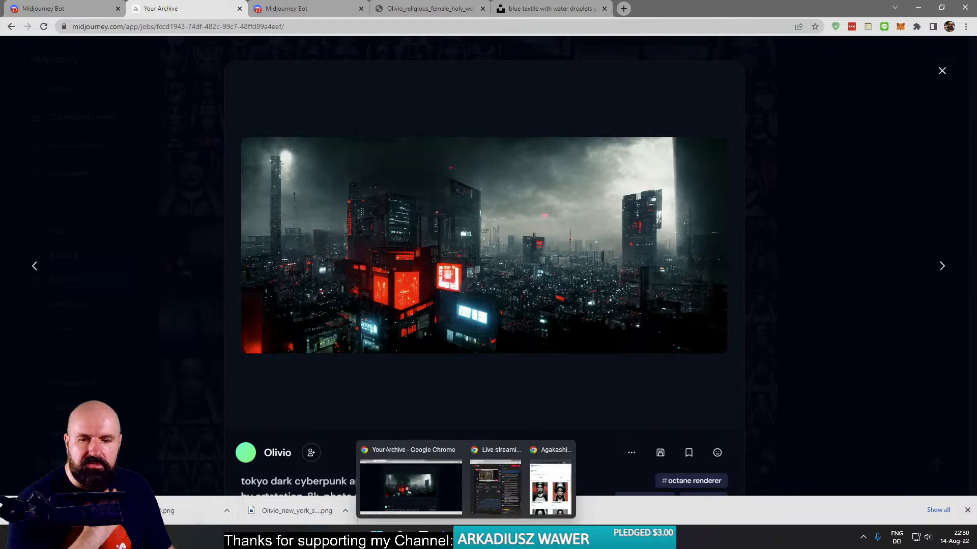
click(552, 481)
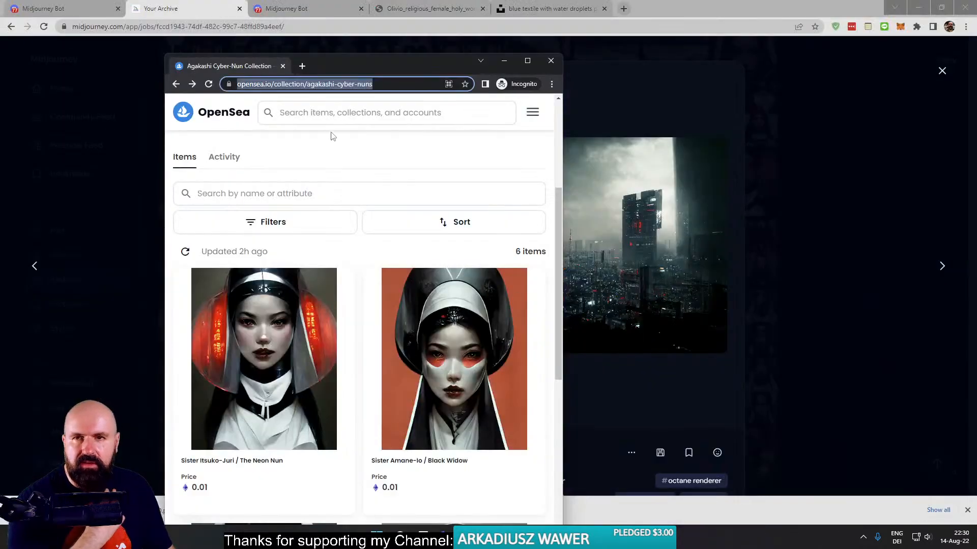
triple_click(383, 84)
triple_click(384, 85)
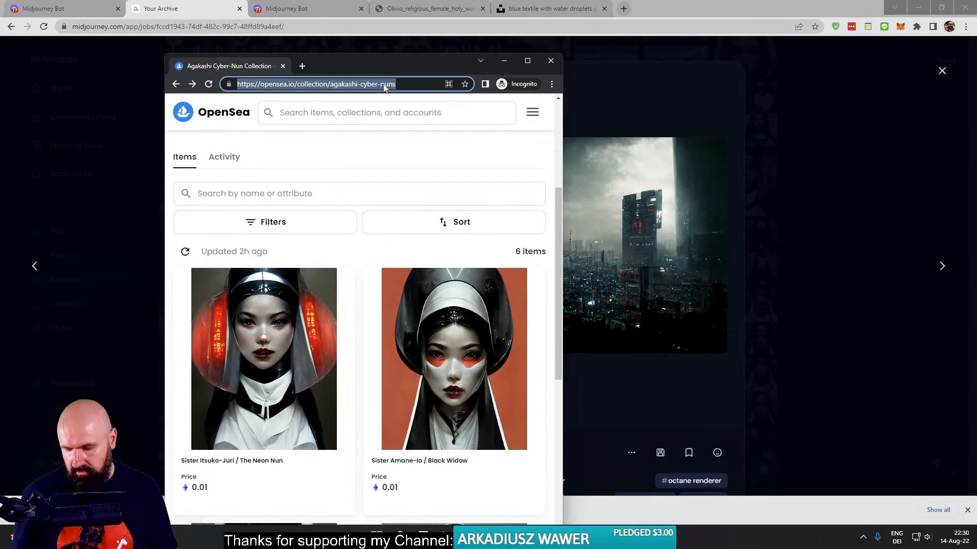
click(528, 60)
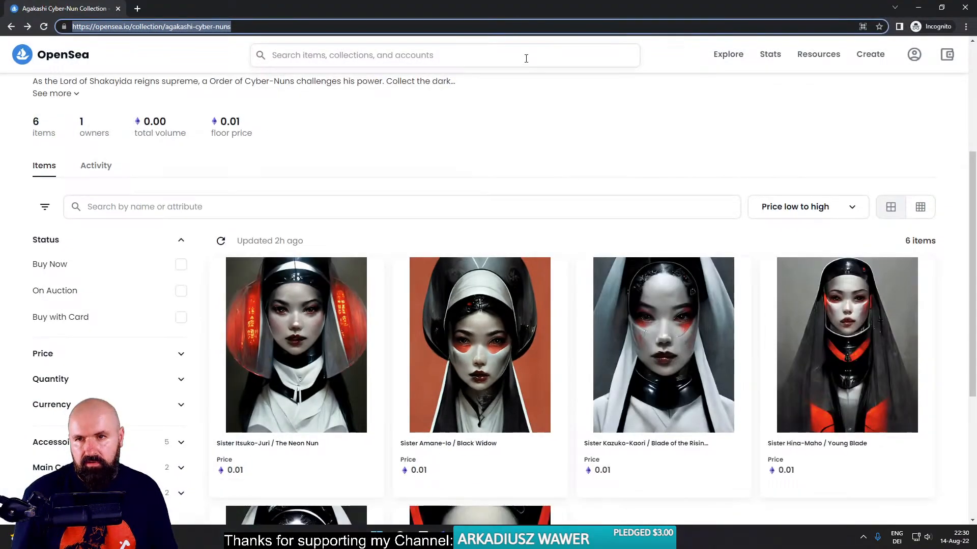
- View the Sister Itsuko-Juri / The Neon Nun item, go back to its collection page, and return to the Midjourney archive window
click(284, 298)
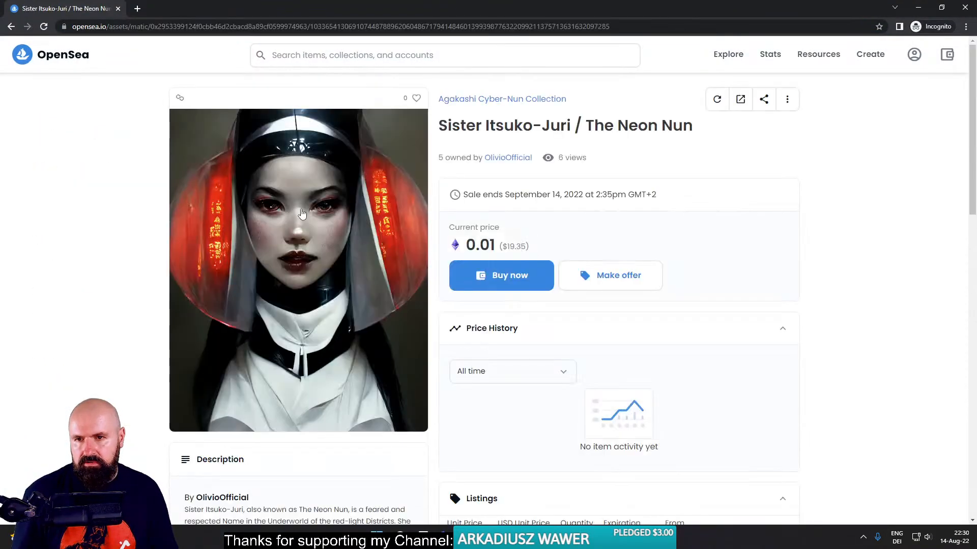
click(499, 102)
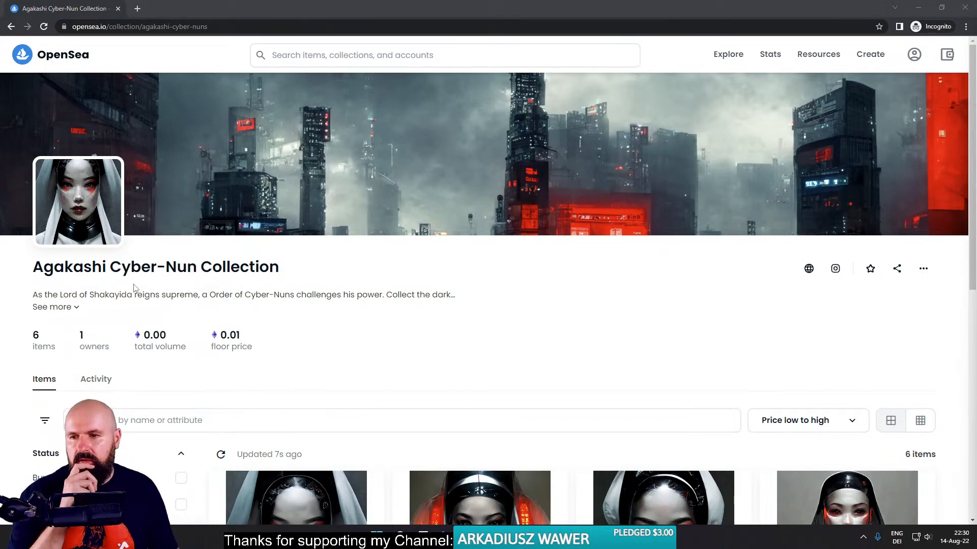
key(alt+Tab)
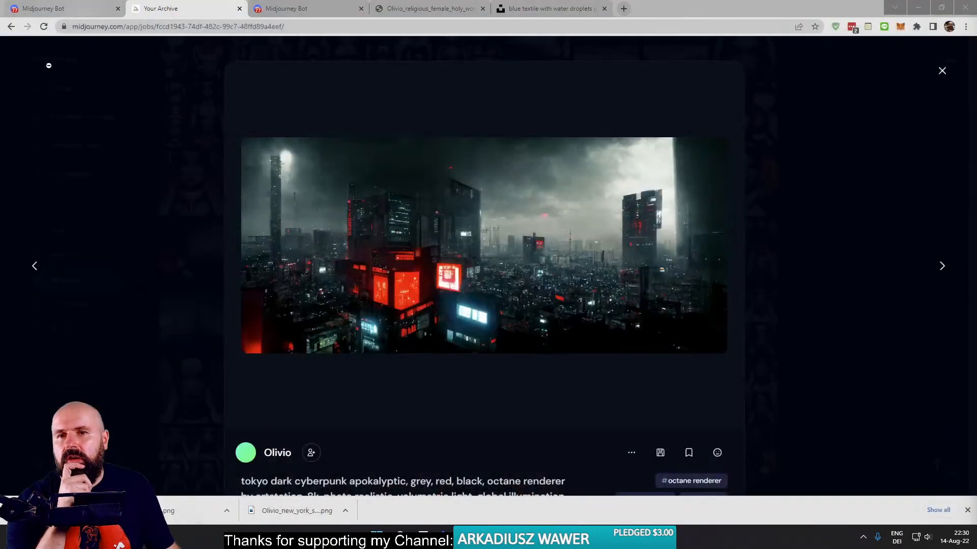
- Close the cityscape, find the "wizard in his lab with many colorful flasks" image under 11 August 2022, and open it in a new tab
click(184, 125)
scroll(701, 229, up, 10)
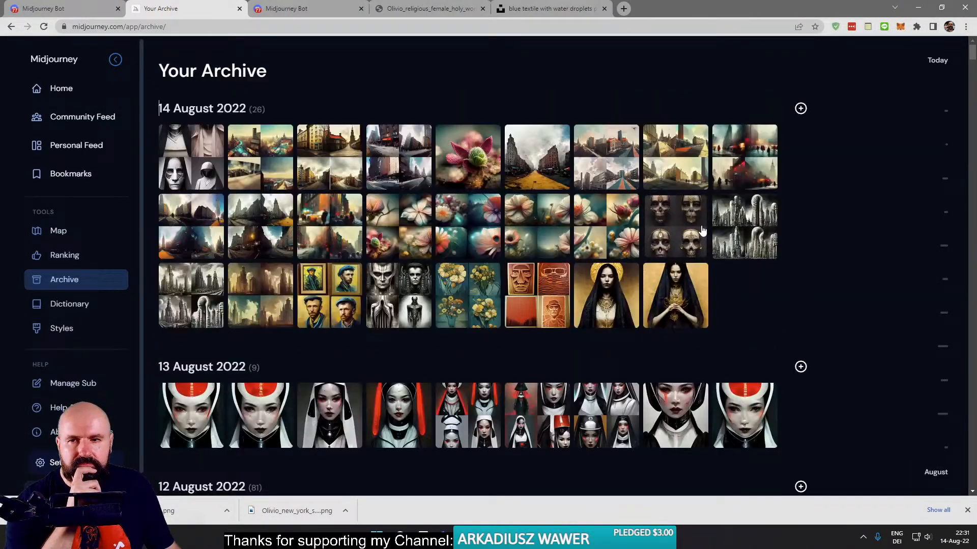
scroll(701, 230, down, 15)
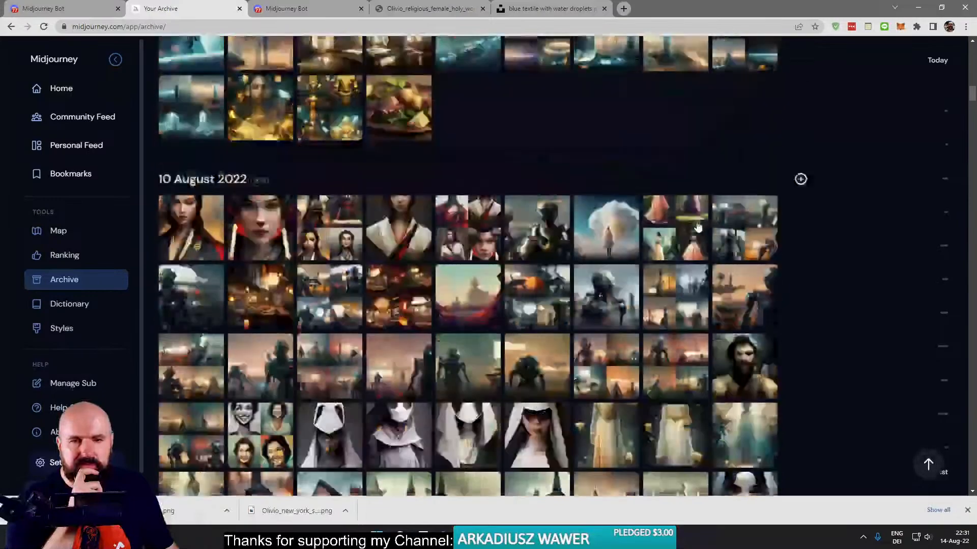
scroll(698, 227, up, 10)
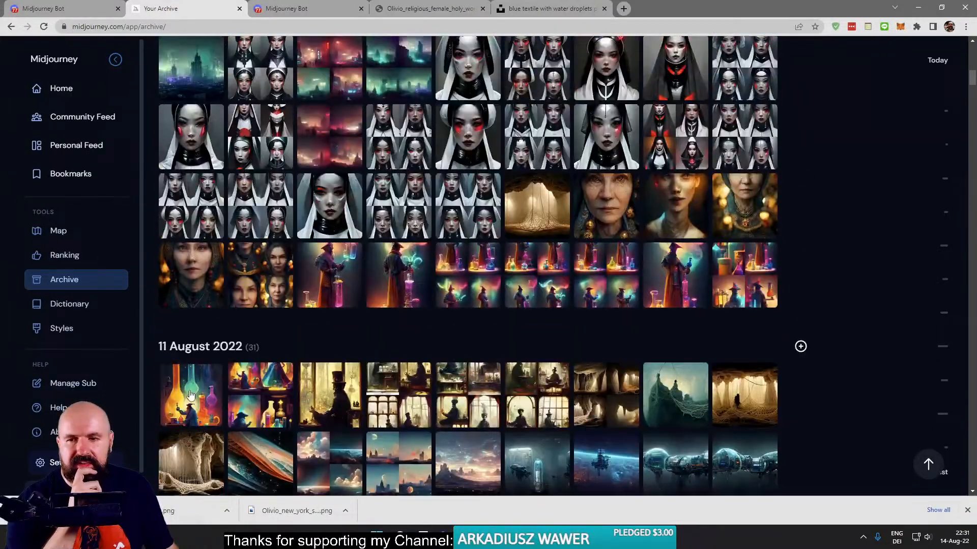
click(191, 396)
right_click(488, 247)
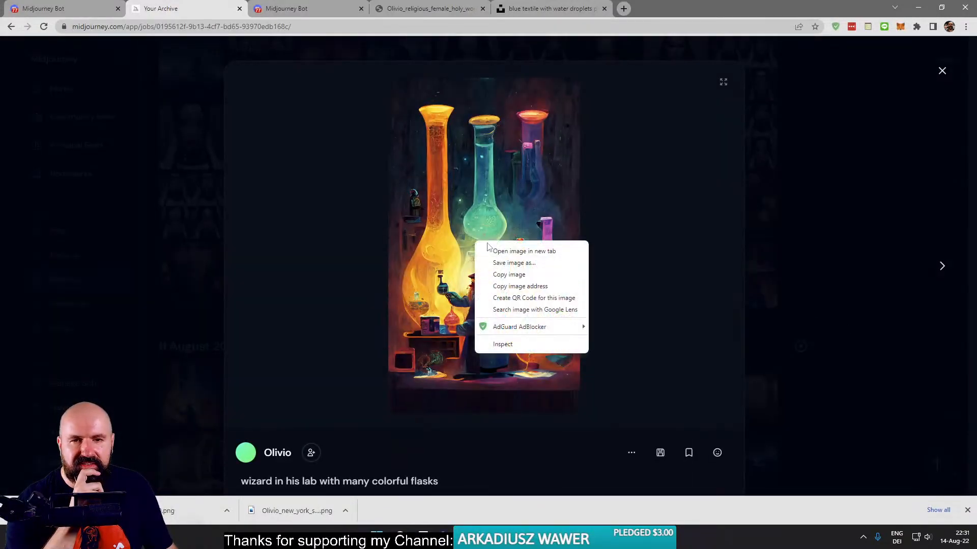
click(514, 251)
click(301, 8)
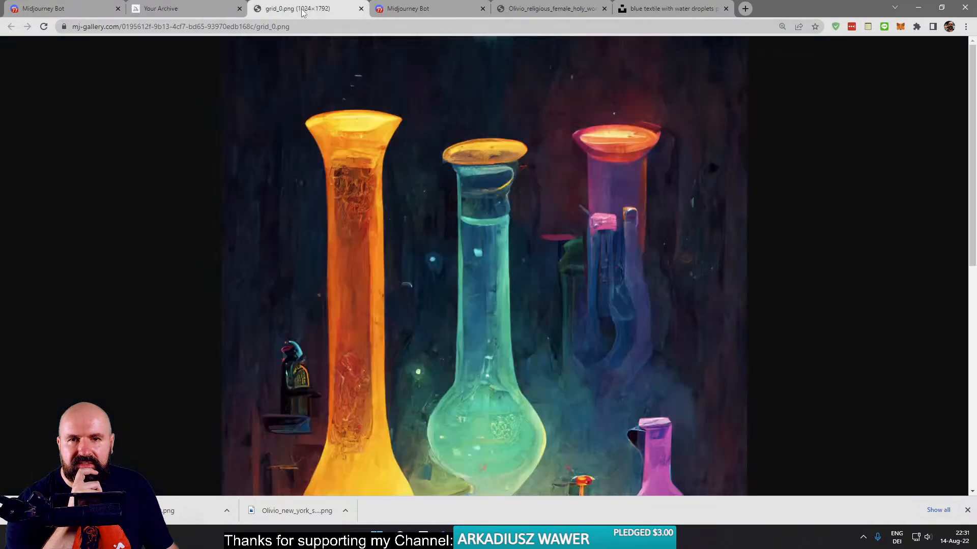
- Examine the wizard image at 100% zoom, dismiss the browser's downloads bar and close the image tab
click(501, 276)
click(499, 273)
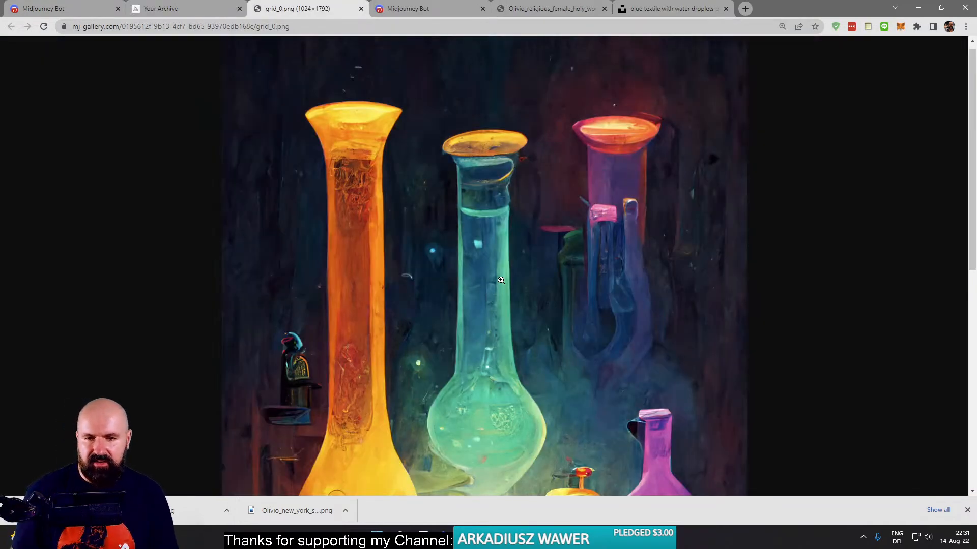
scroll(501, 280, down, 3)
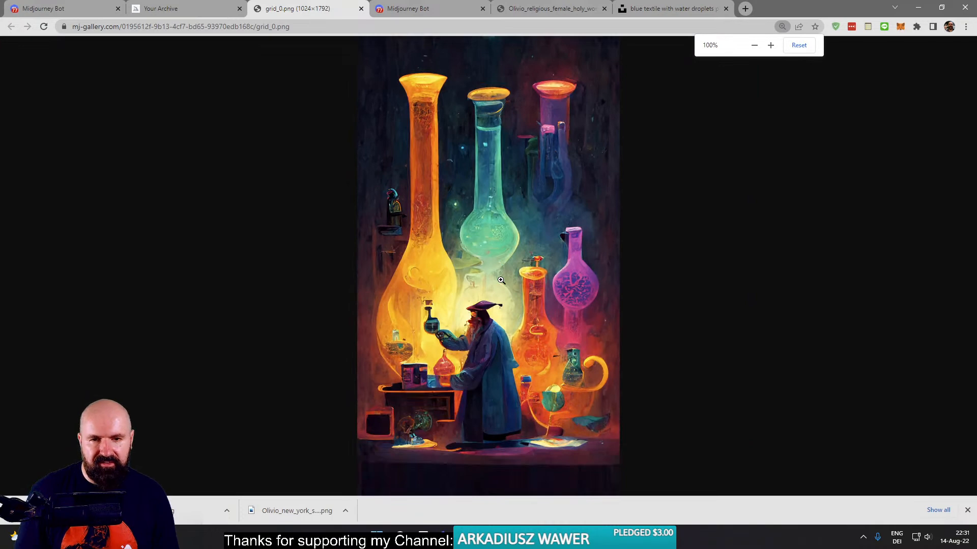
click(968, 511)
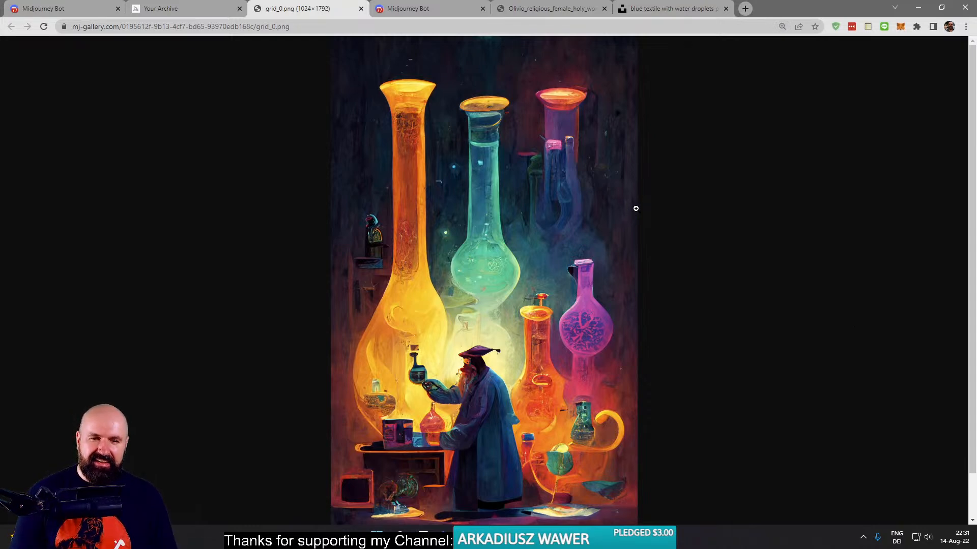
click(361, 8)
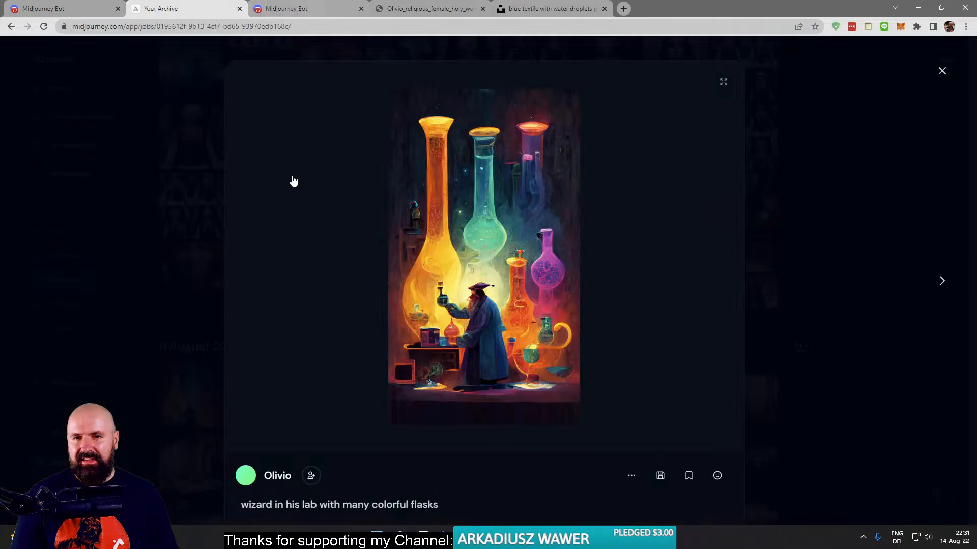
- Close the wizard image, find the "tiny forest with full moon" bottle image further down the archive, view it and close it
click(196, 192)
scroll(328, 259, down, 5)
scroll(328, 260, down, 20)
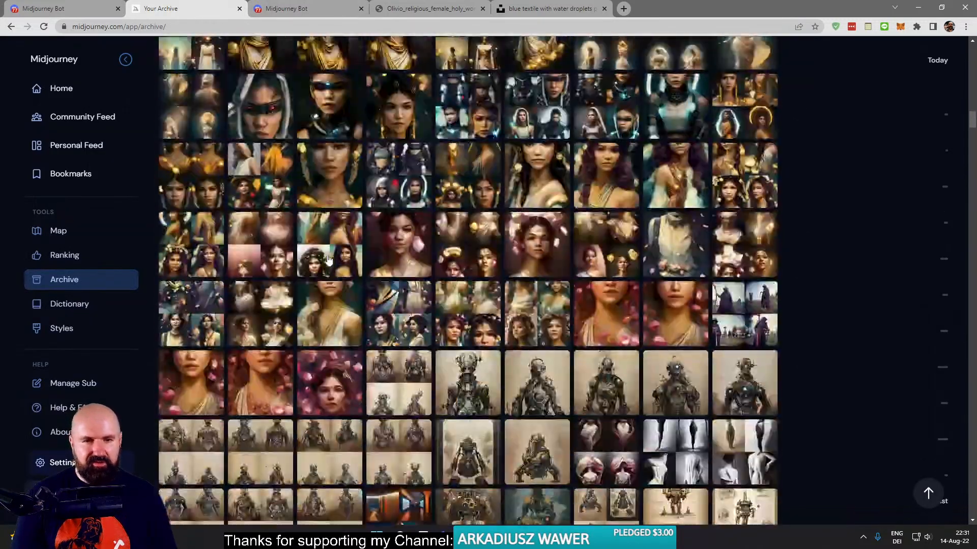
scroll(327, 259, down, 20)
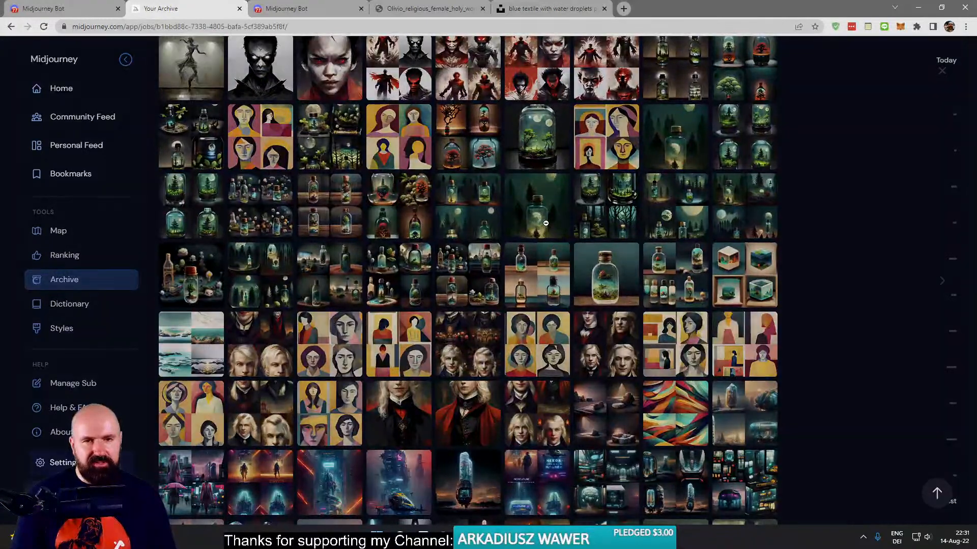
click(583, 263)
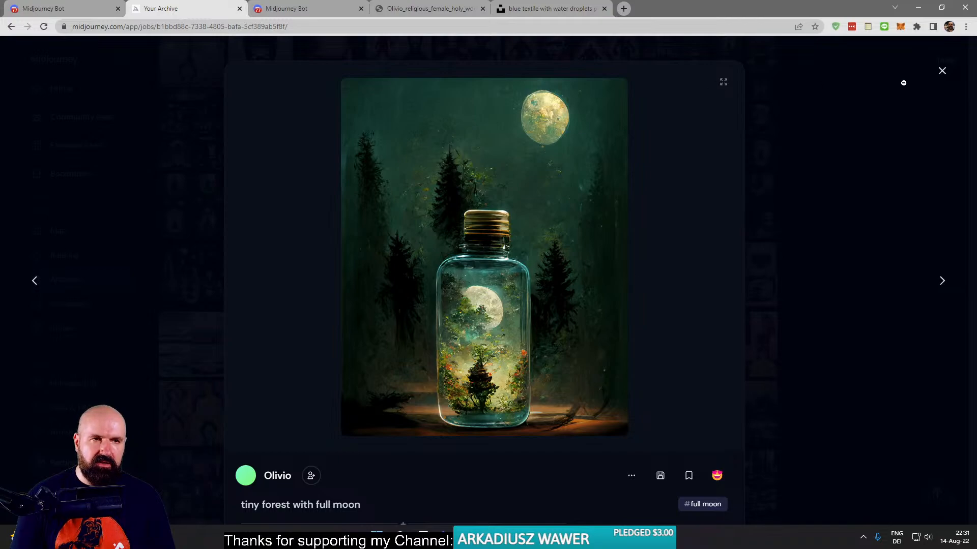
click(942, 72)
- View the blade-runner-style "cryogenic pod" image just above the 7 August 2022 section, then close it
scroll(810, 358, down, 6)
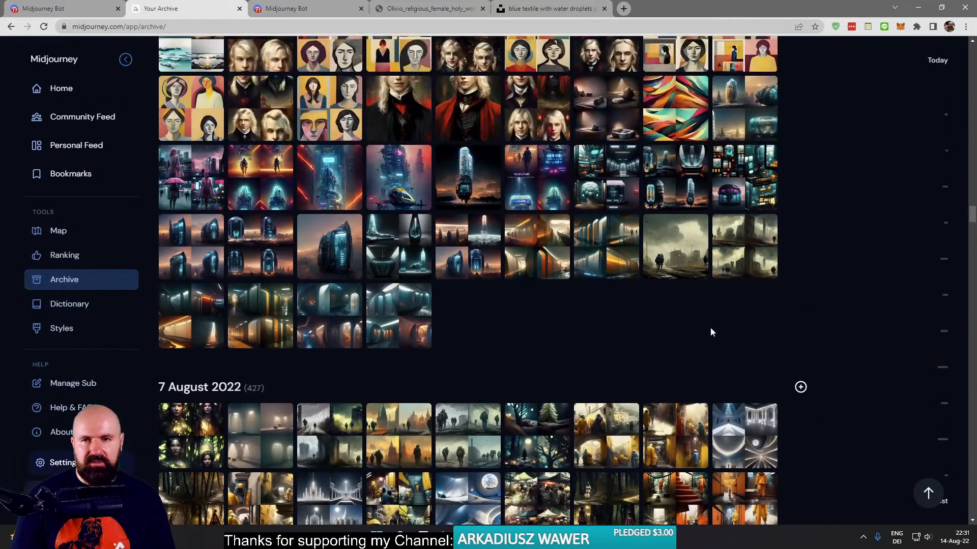
click(325, 242)
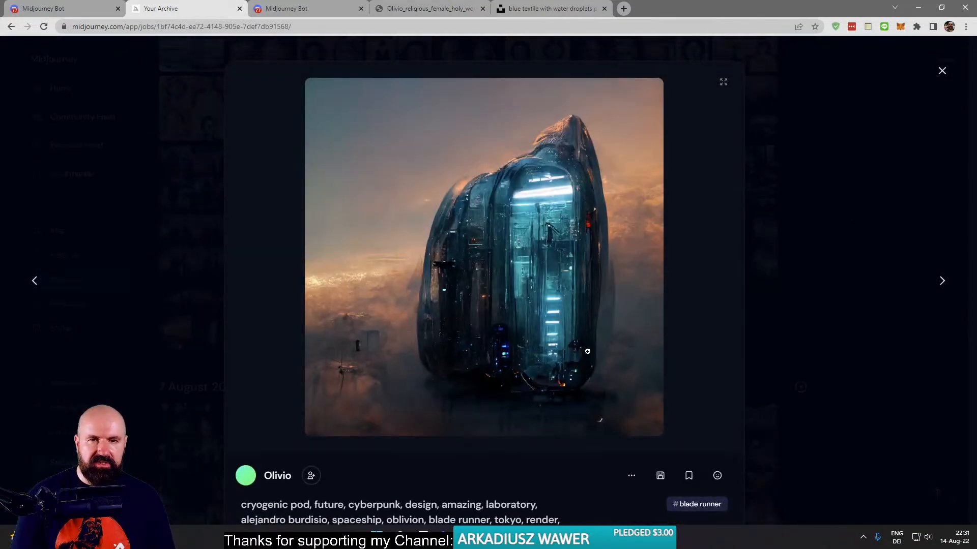
click(943, 71)
- Browse the 7 August 2022 generations, view the "modern painting man standing at table black background" grid and close it
scroll(782, 351, down, 4)
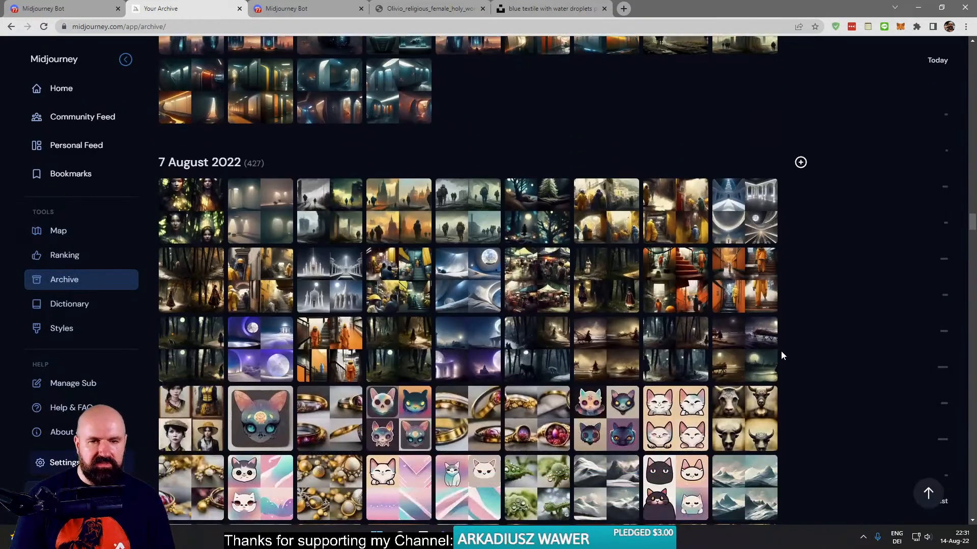
scroll(781, 355, down, 6)
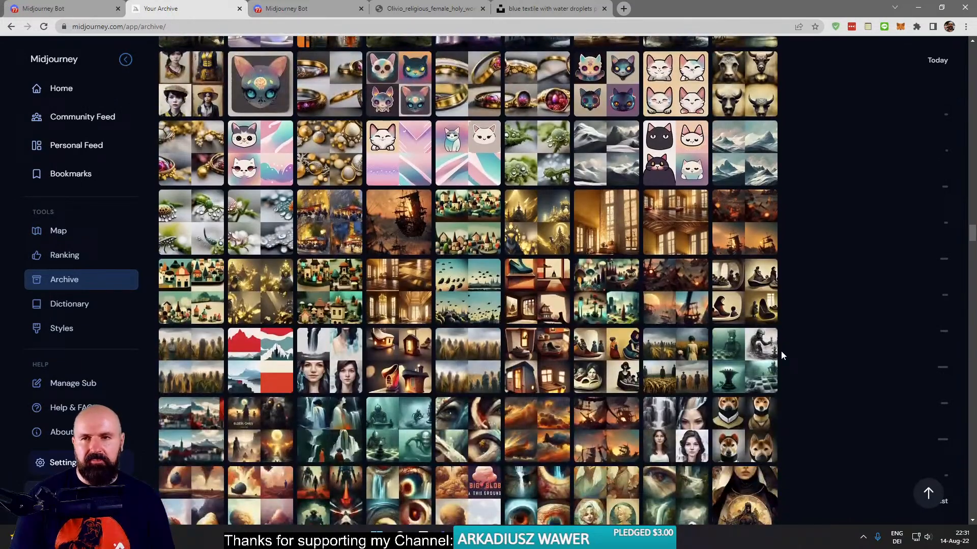
scroll(782, 355, down, 5)
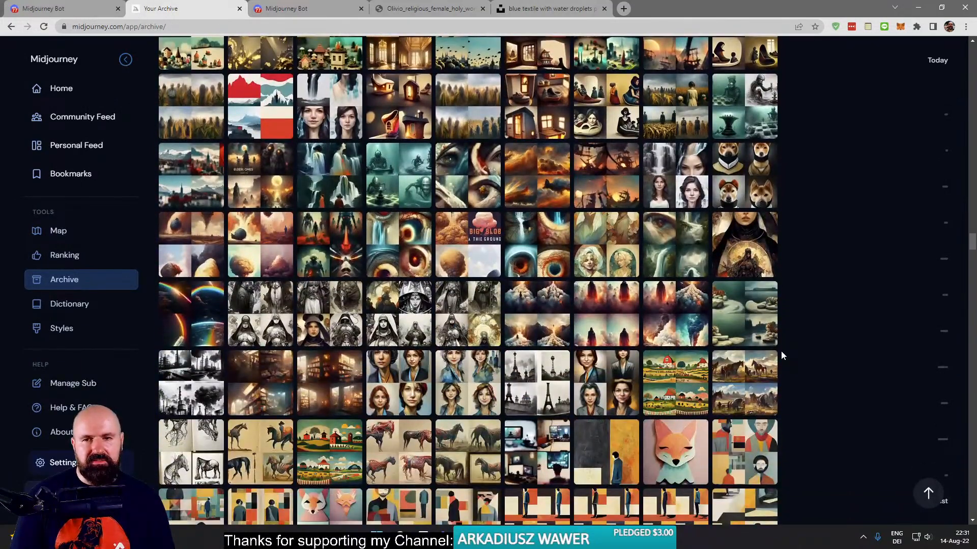
scroll(782, 355, down, 10)
scroll(782, 355, up, 7)
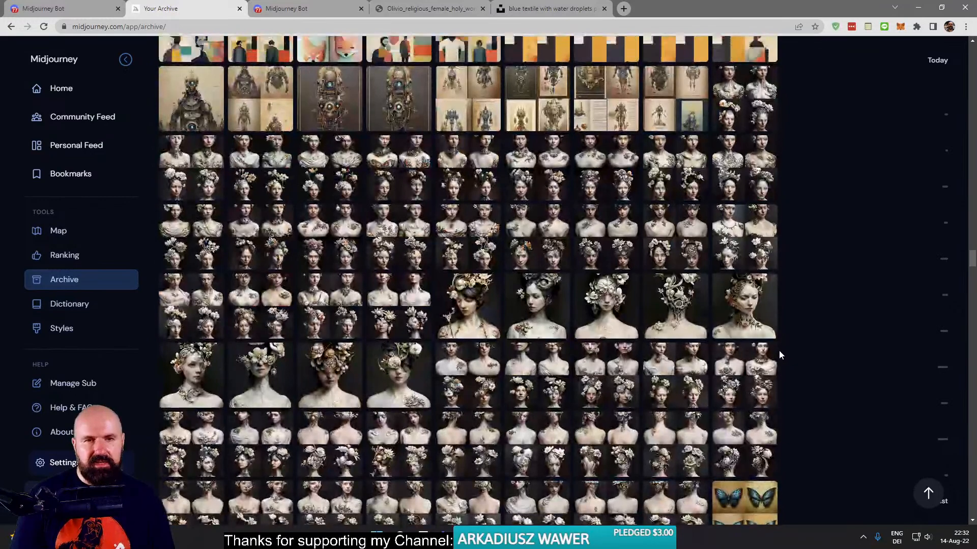
click(563, 372)
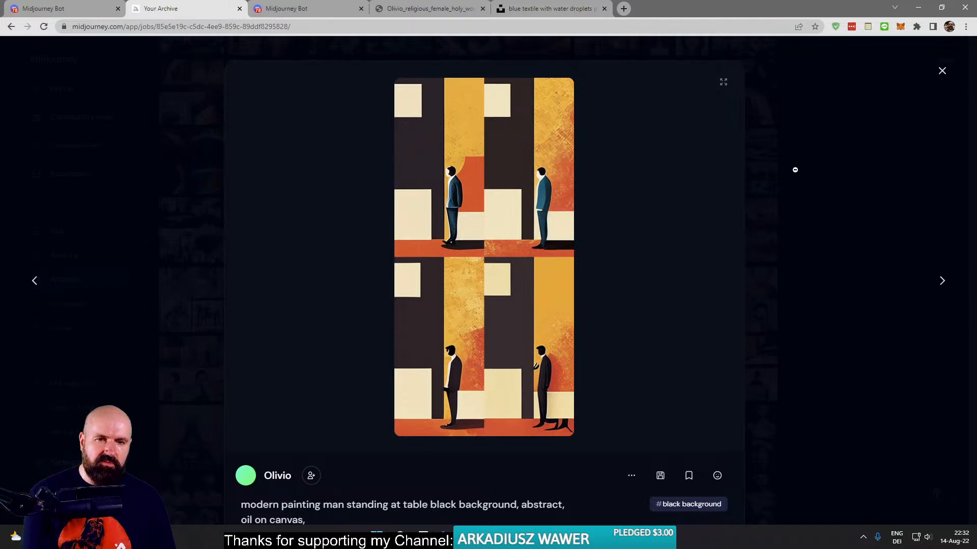
click(941, 71)
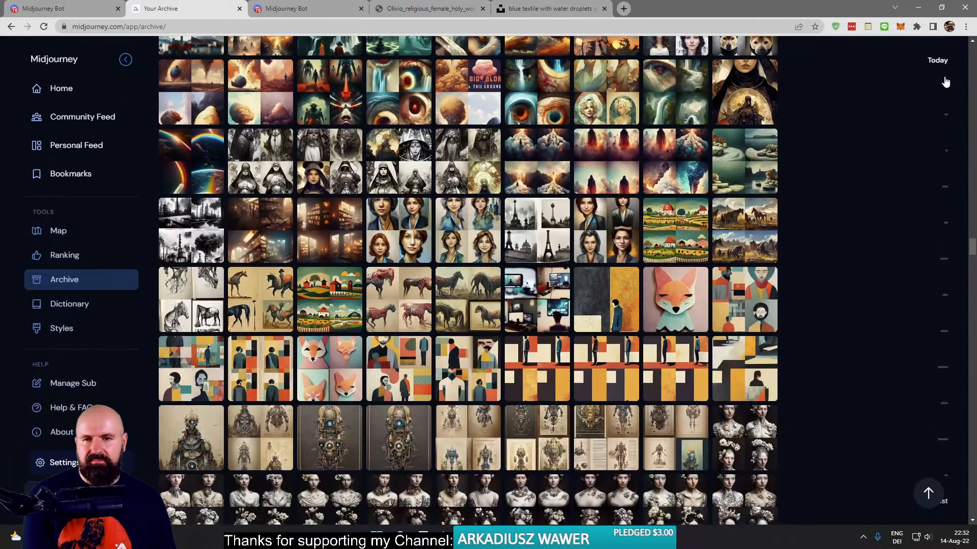
- View the "abstract painting, muted colors, man holding pan" grid beside the pink fox image, then close it
scroll(576, 326, down, 8)
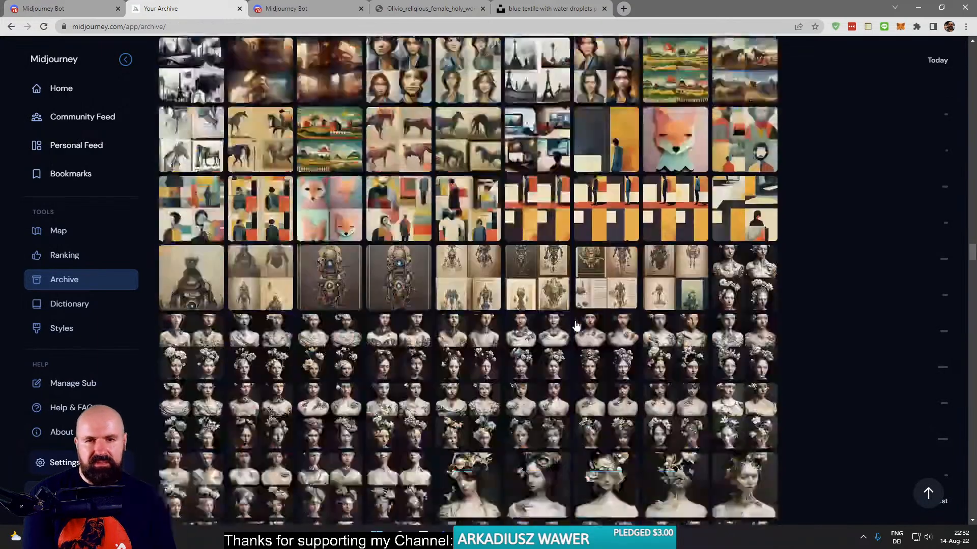
scroll(576, 326, up, 8)
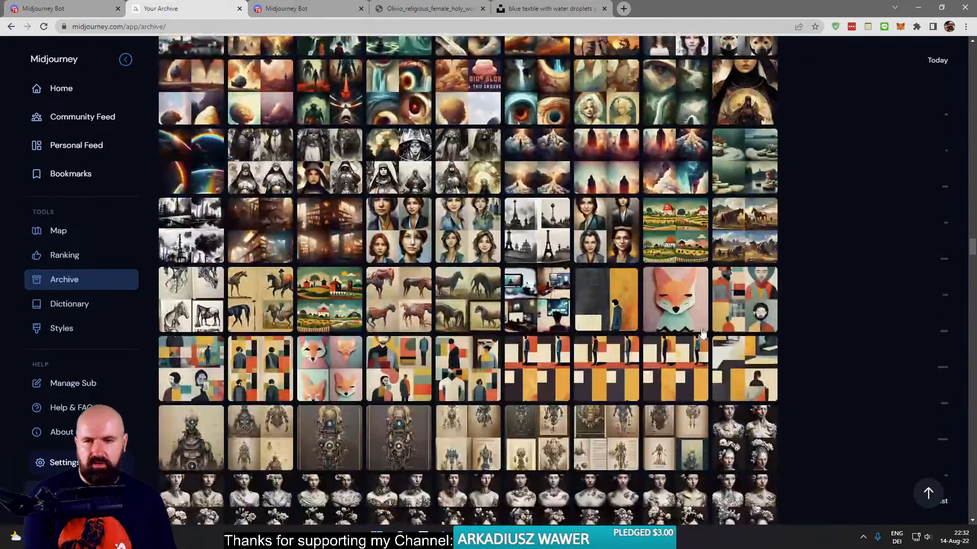
click(750, 299)
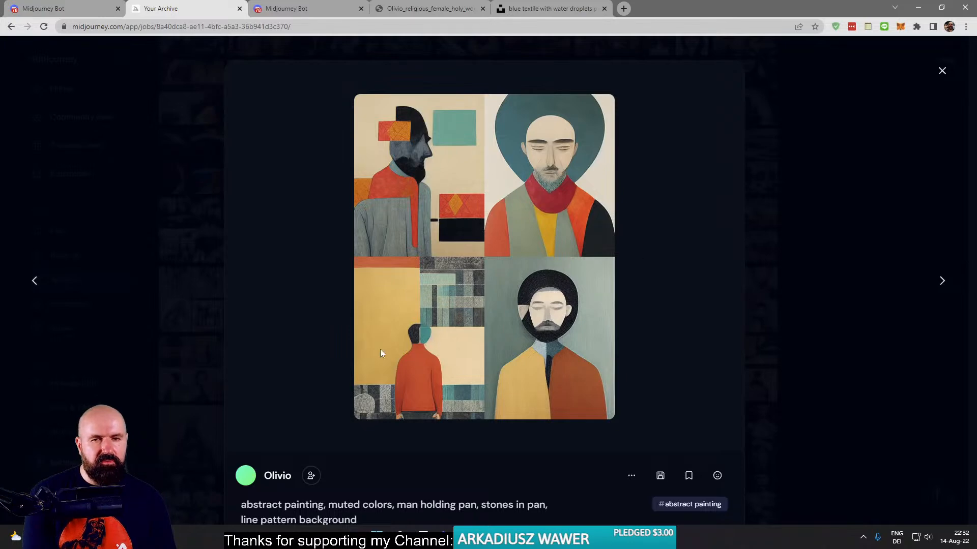
click(942, 71)
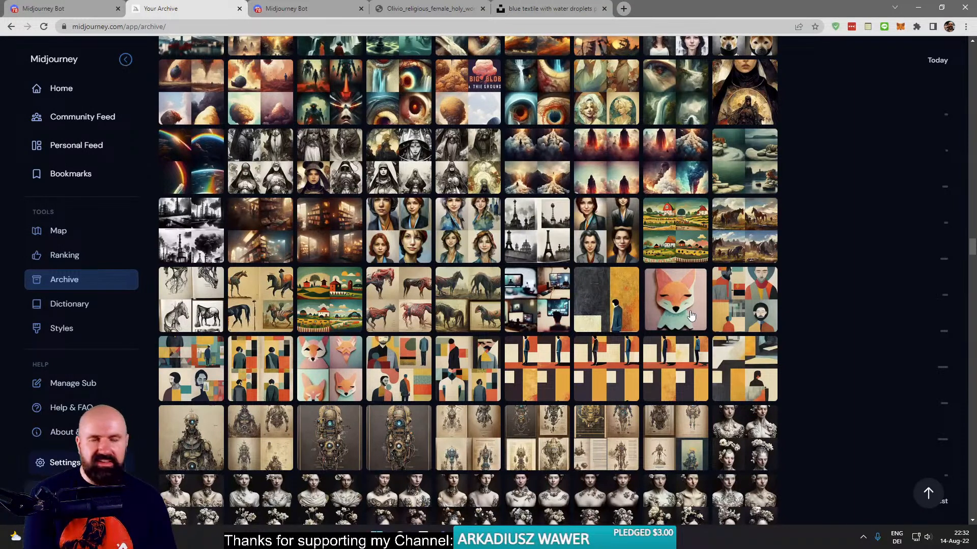
- Find the "ornate circus butterfly art" image below the flower-headed busts, view it and close it
scroll(691, 316, down, 15)
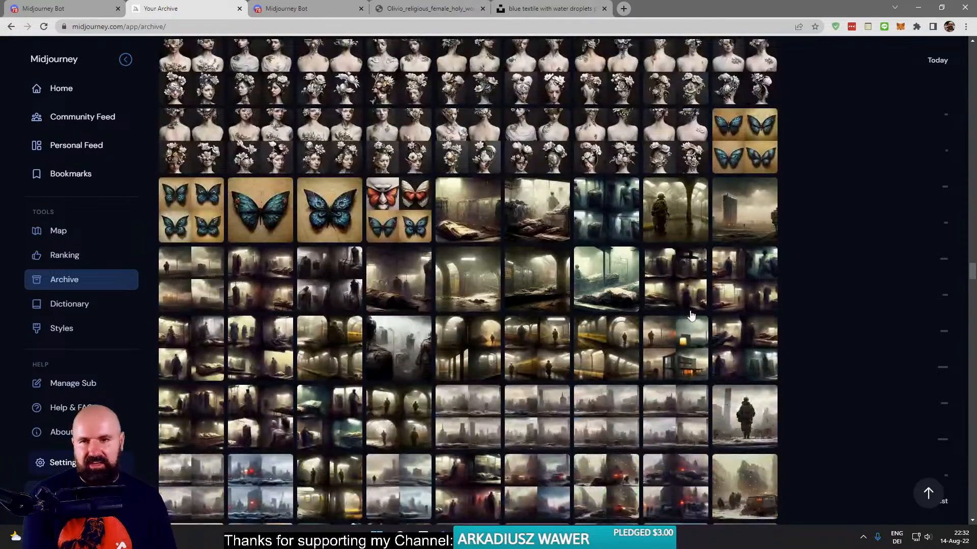
click(259, 217)
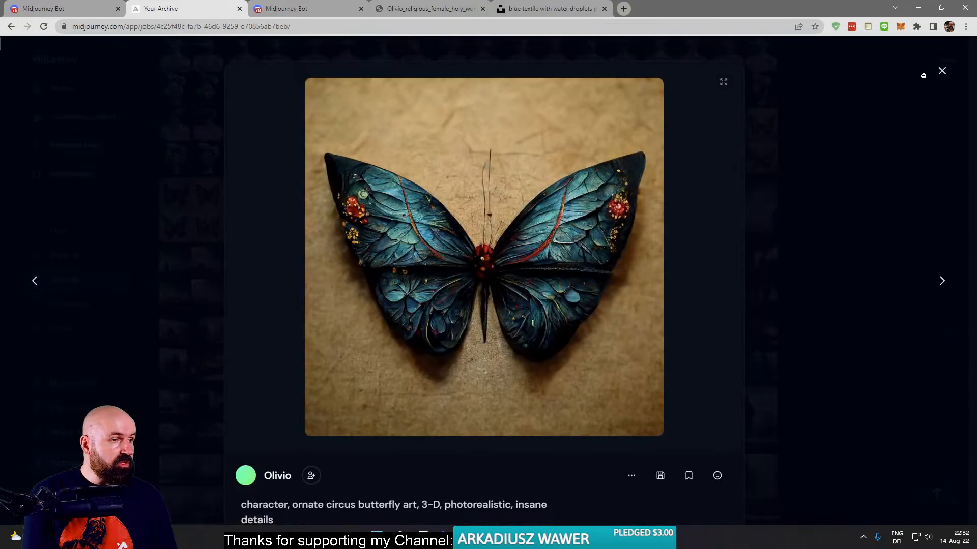
click(924, 76)
- Open the "morgue with body bags, cinematic" image, load its full-size version in a new tab and close the preview
scroll(764, 329, down, 3)
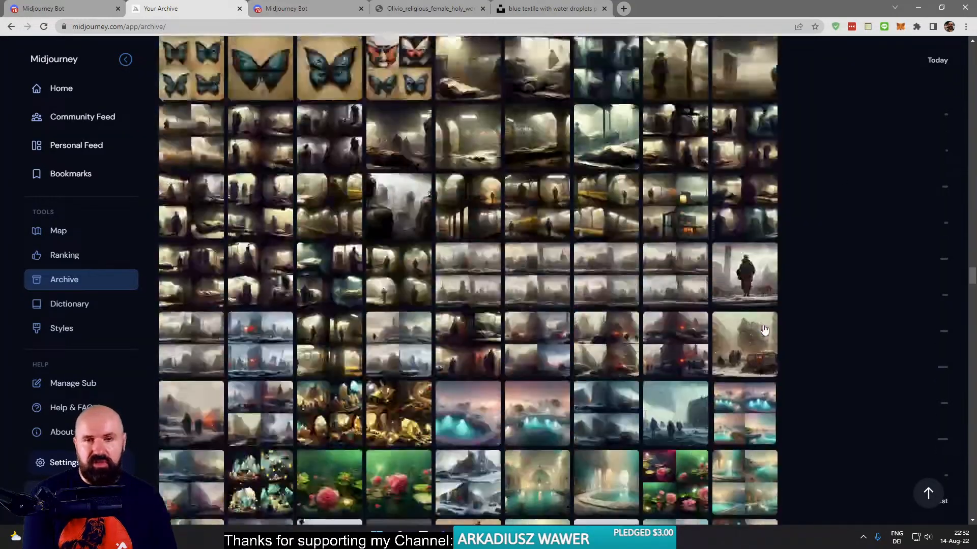
scroll(764, 330, up, 2)
click(394, 239)
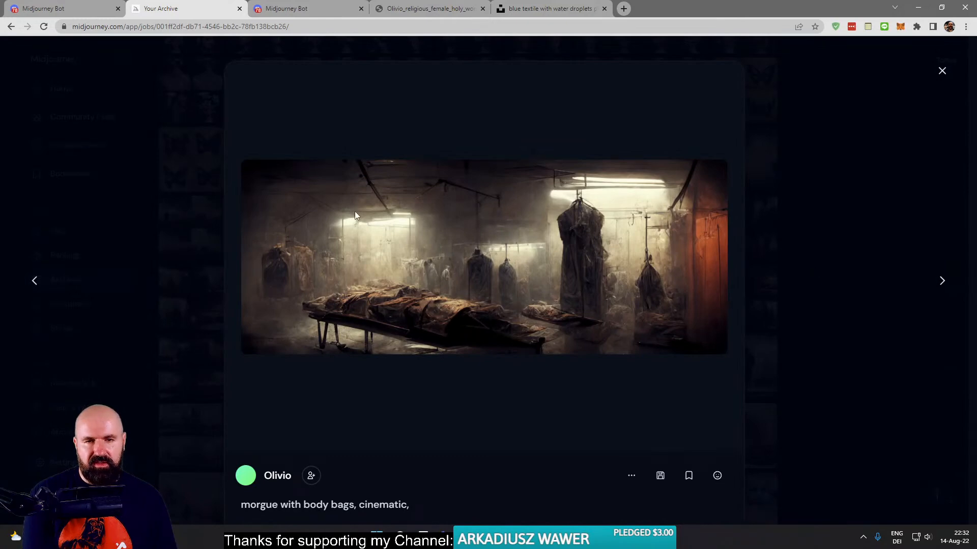
right_click(481, 255)
click(514, 264)
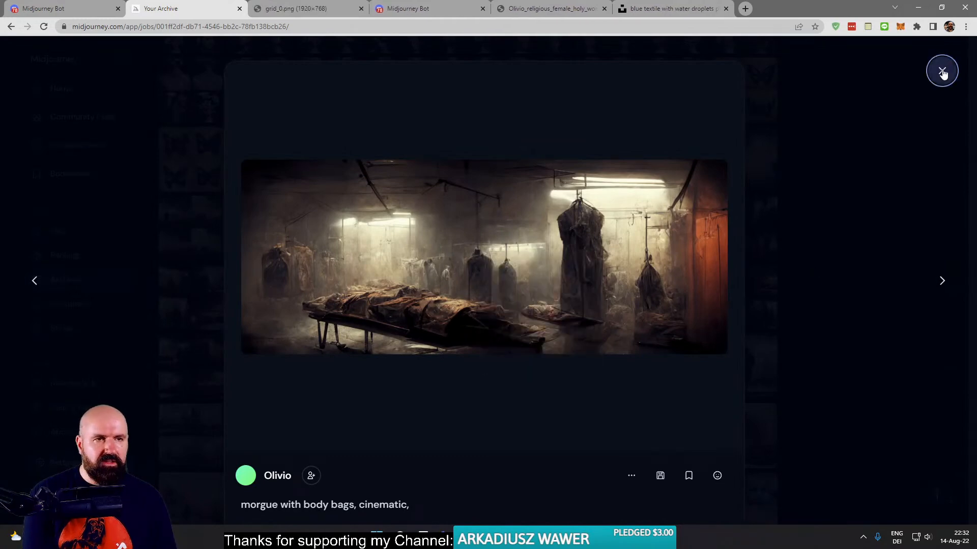
click(942, 71)
- Open the "soldier alone in apocalyptic new york subway tunnel" image, load it in a new tab and close the preview
click(675, 160)
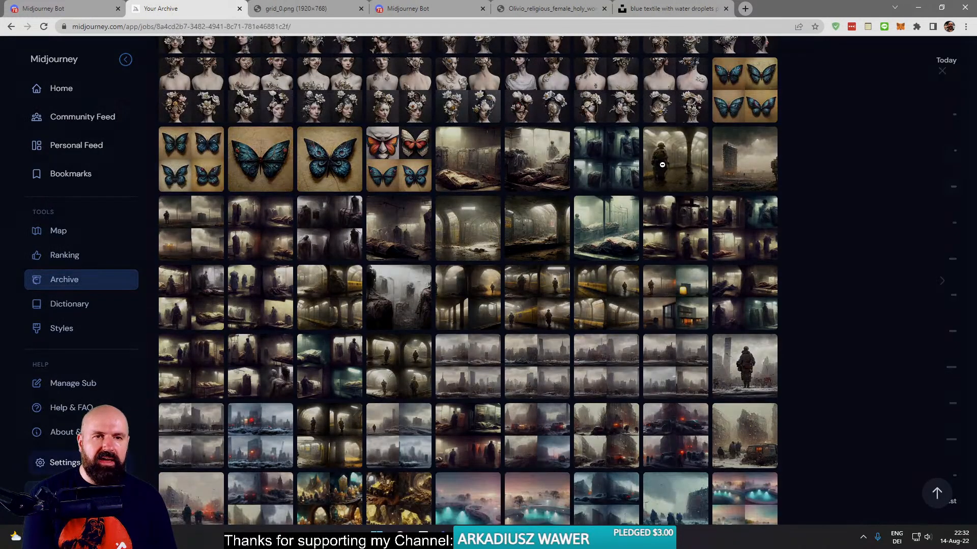
right_click(505, 218)
click(530, 228)
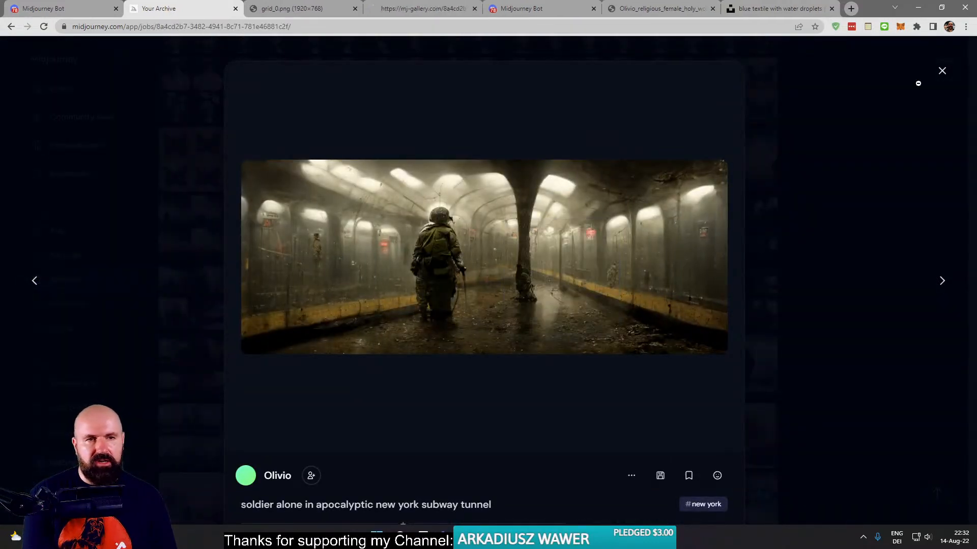
click(942, 71)
- Examine the full-size morgue and subway soldier images in their tabs, then return to the archive
click(313, 13)
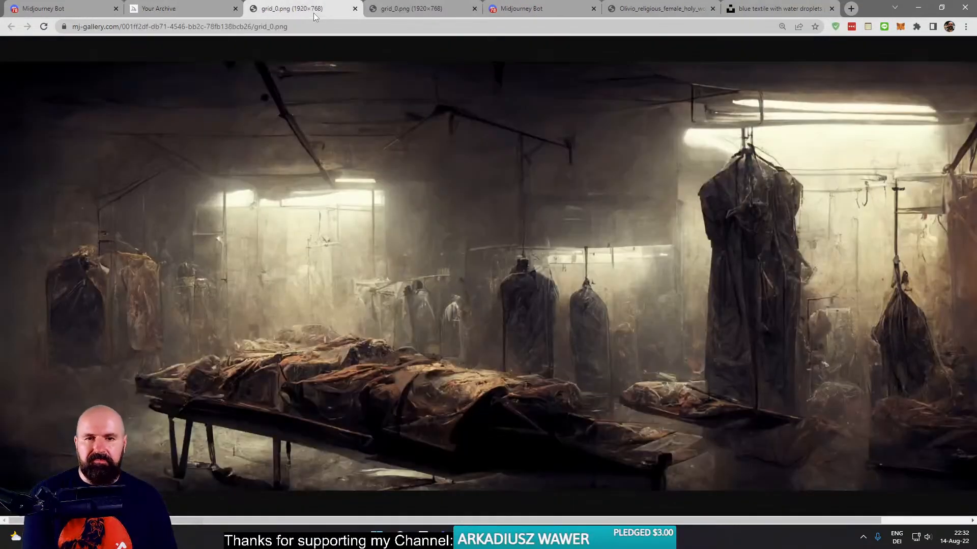
click(401, 9)
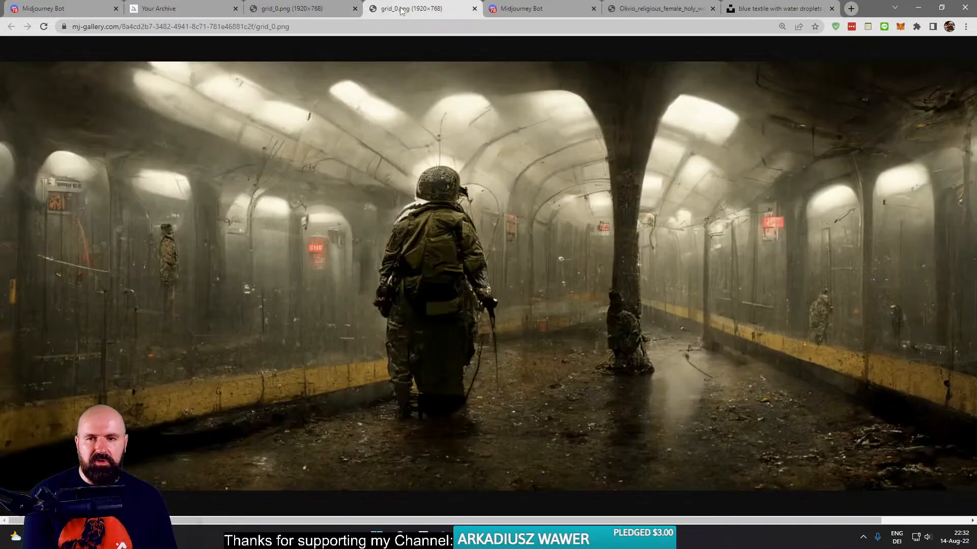
click(192, 10)
- Find the "cyborg fairy dark magic, very detailed, 4k" image further down the archive and open it in a new tab
scroll(556, 305, down, 10)
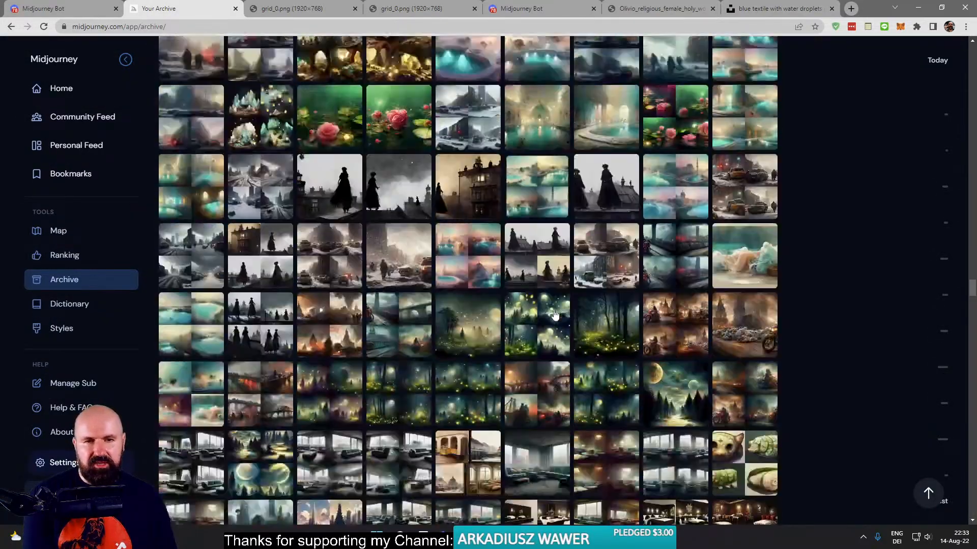
scroll(555, 315, down, 15)
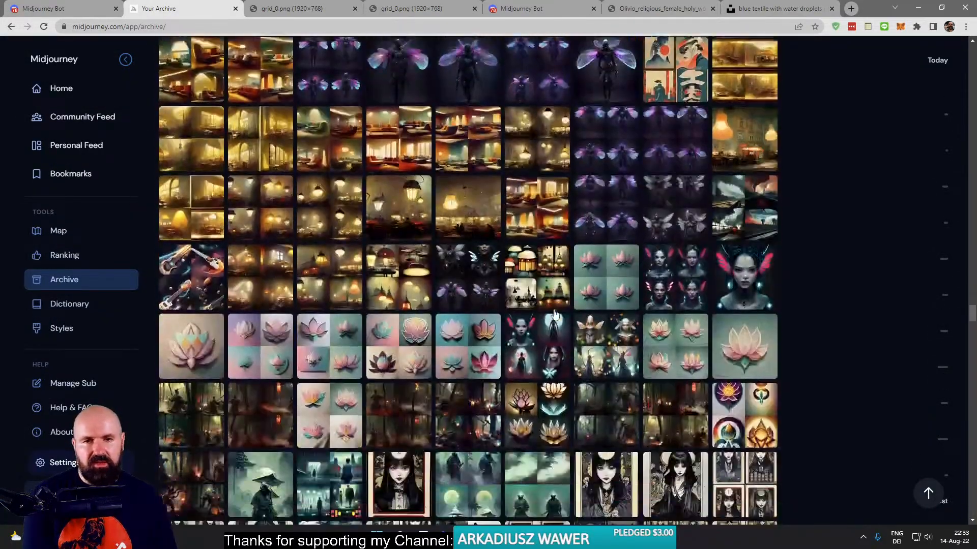
scroll(555, 315, down, 4)
scroll(519, 229, up, 6)
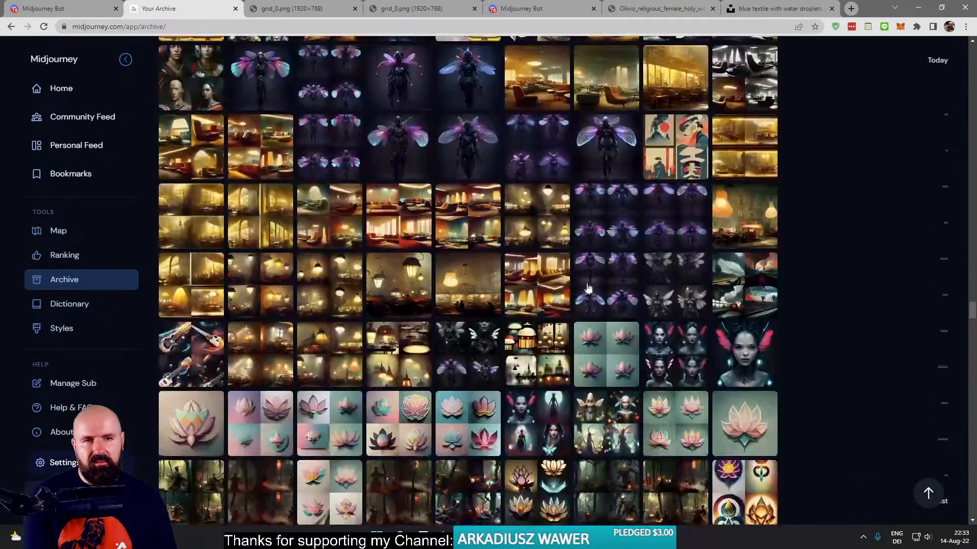
click(487, 153)
right_click(520, 217)
click(546, 224)
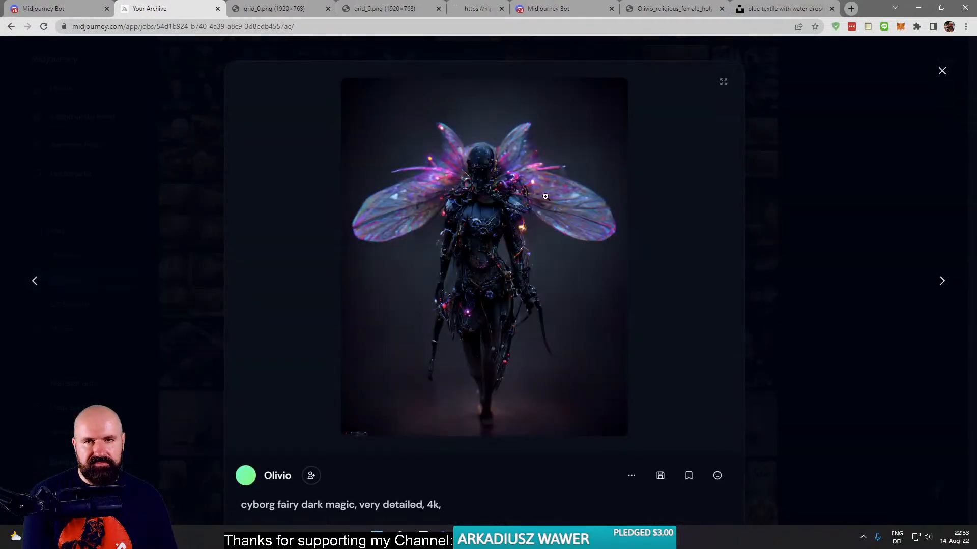
- Examine the full-size cyborg fairy image, return to the archive tab and close its preview
click(477, 8)
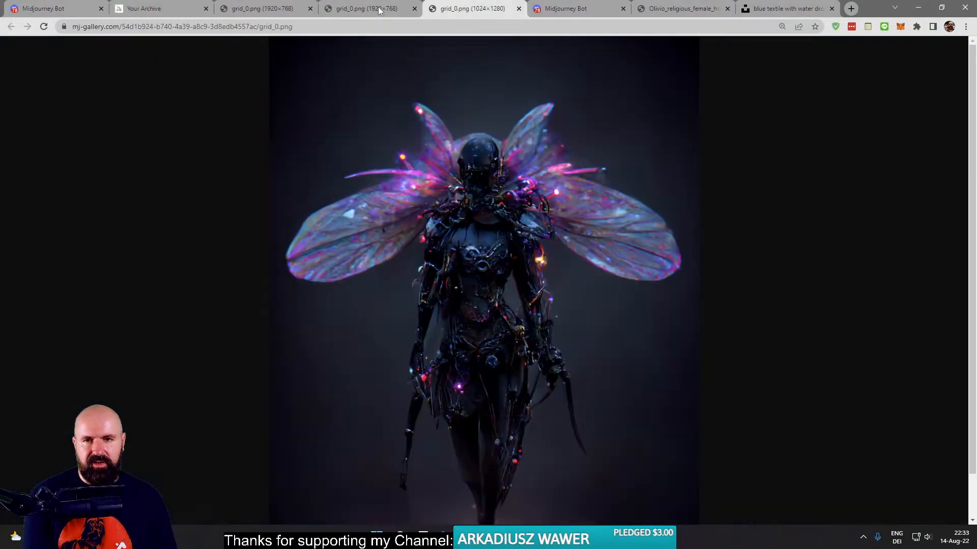
click(155, 10)
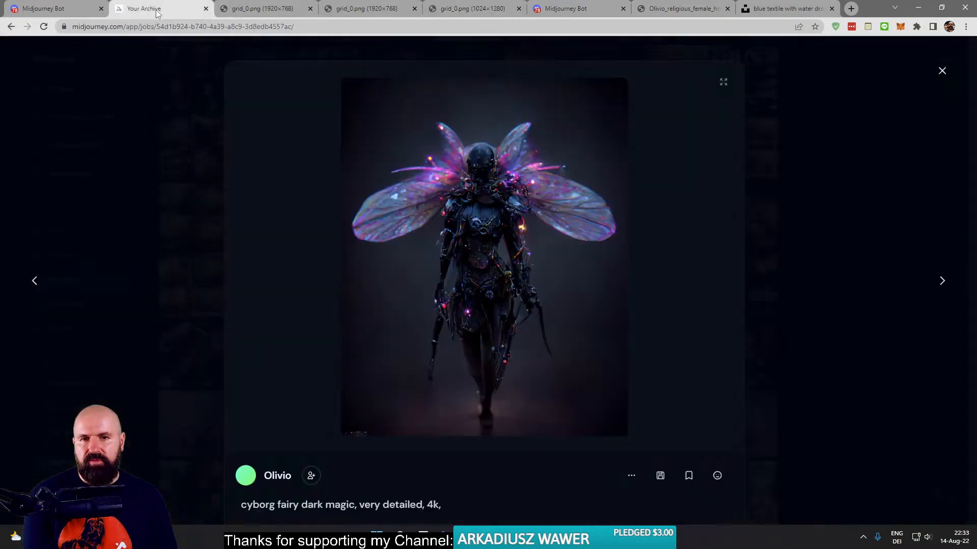
click(761, 246)
- View the gold "islamic art tarot card" image, highlight the start of its prompt, close it and continue to the 6 August 2022 section
scroll(248, 312, down, 10)
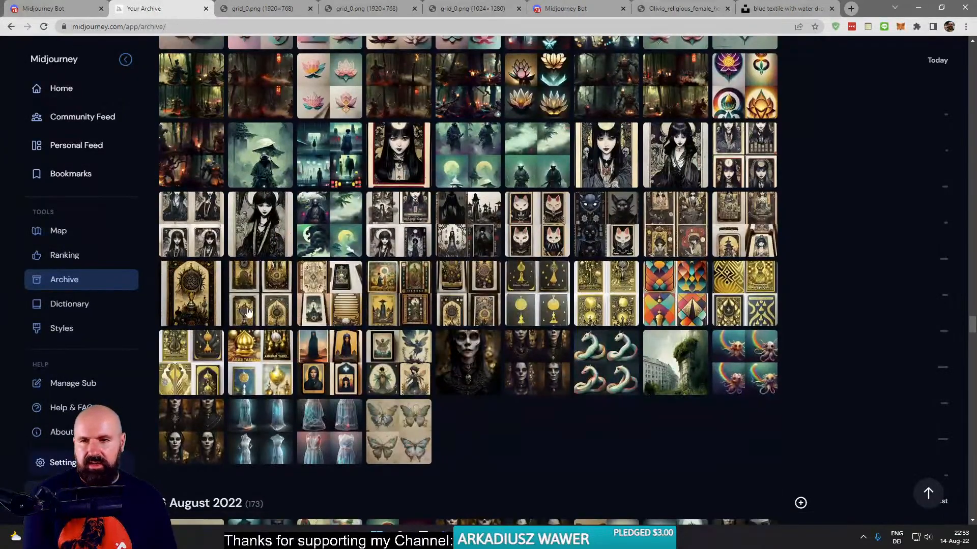
click(194, 296)
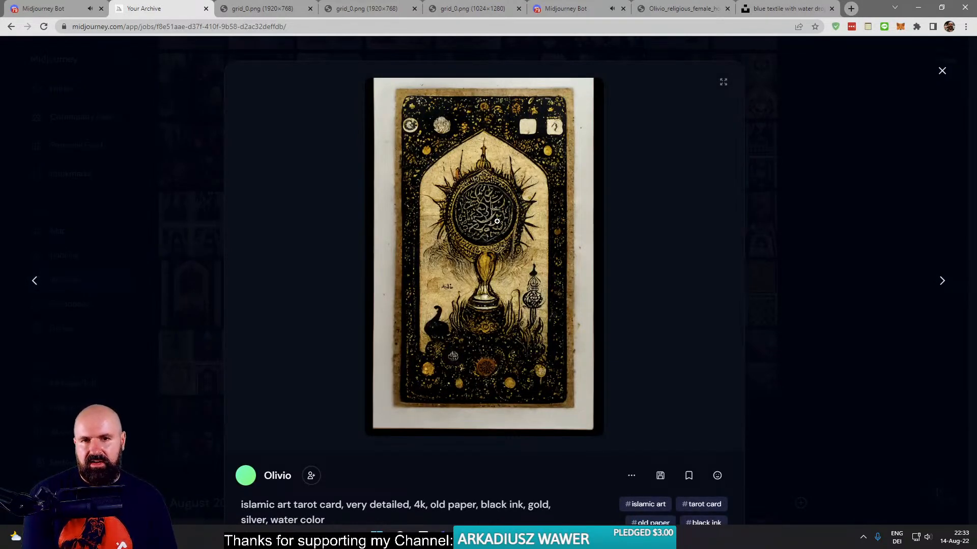
scroll(497, 210, down, 2)
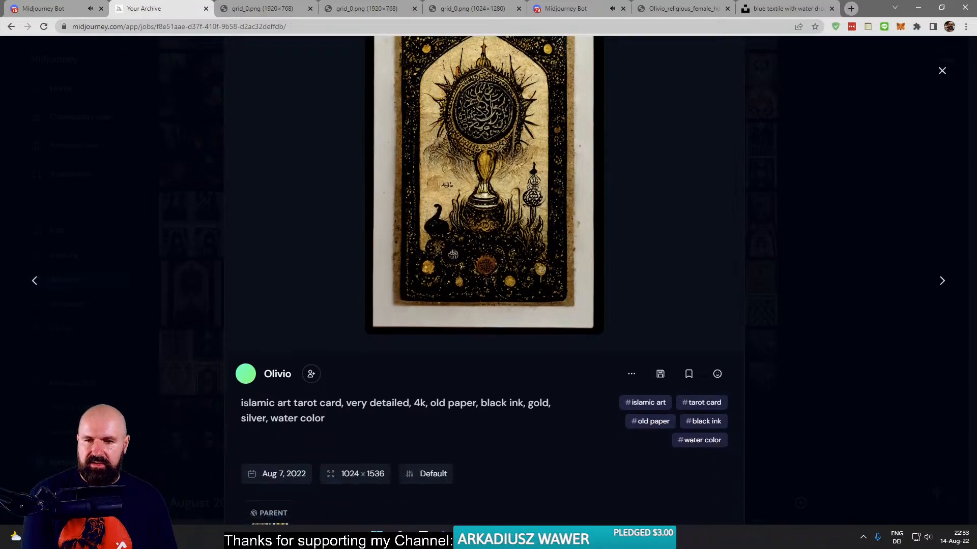
drag(244, 403, 326, 403)
scroll(436, 385, up, 2)
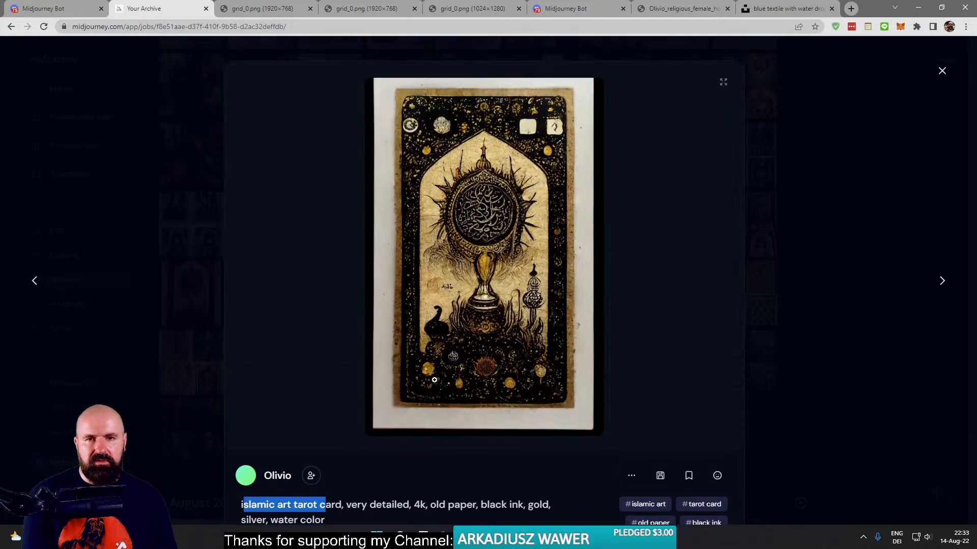
click(827, 177)
scroll(744, 360, down, 8)
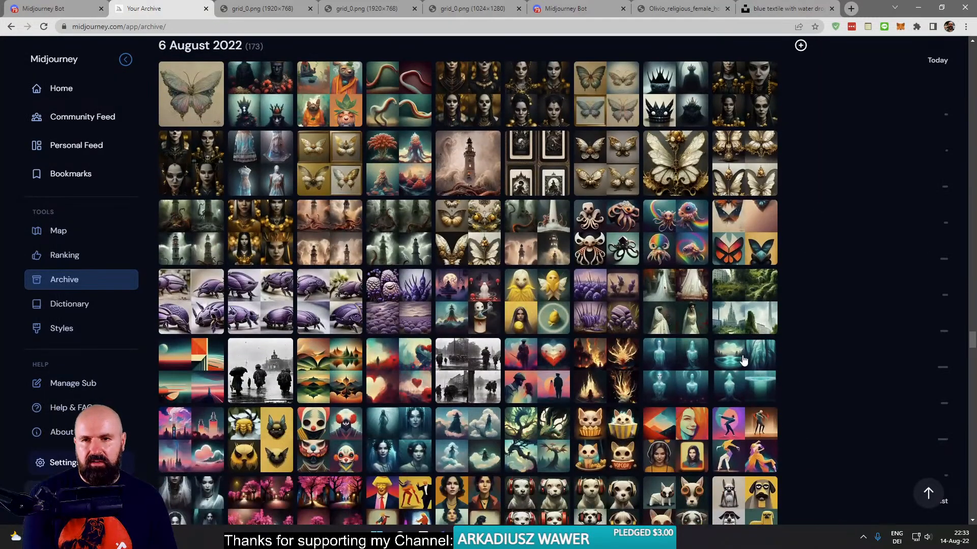
- Find the first black paper rococo ink tarot card in the 5 August 2022 section and open its image in a new tab
scroll(743, 360, down, 7)
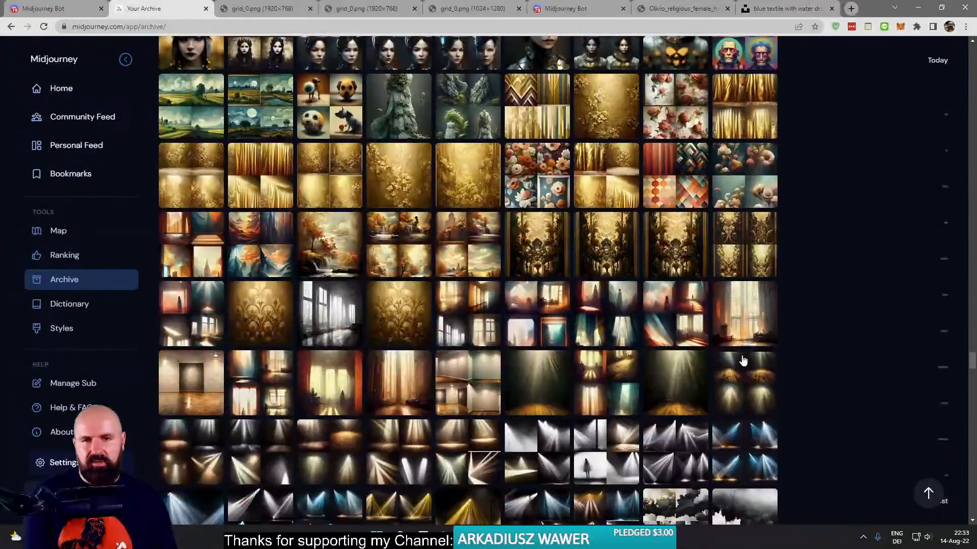
scroll(742, 360, down, 20)
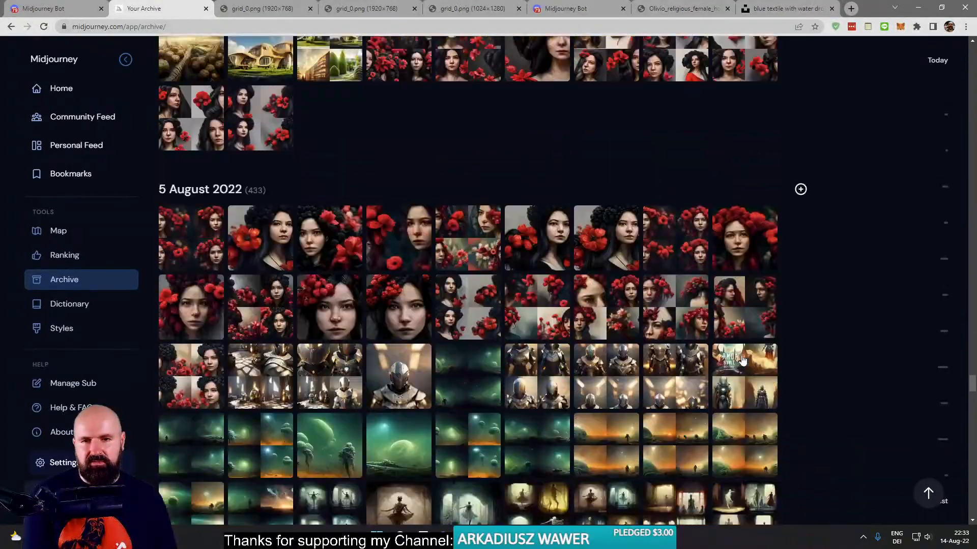
scroll(741, 361, down, 20)
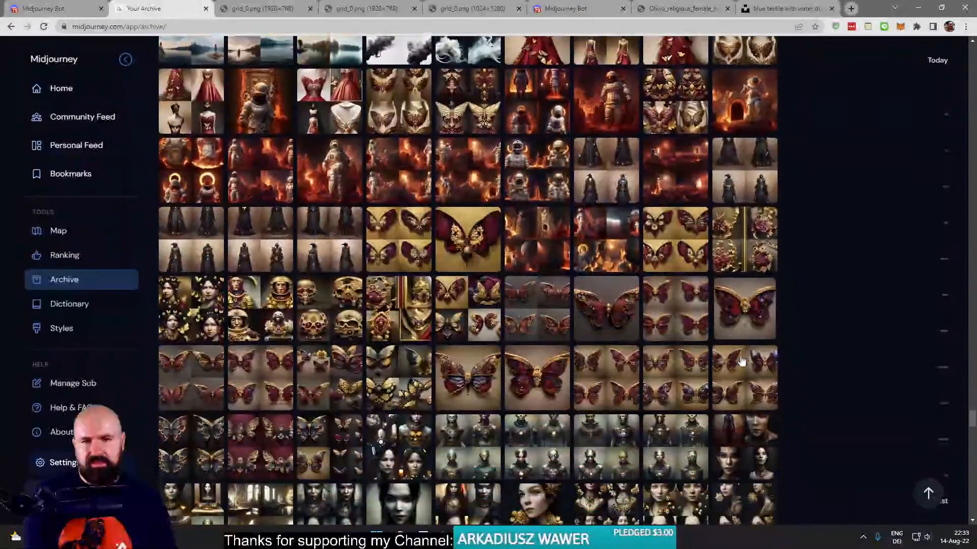
scroll(740, 361, down, 20)
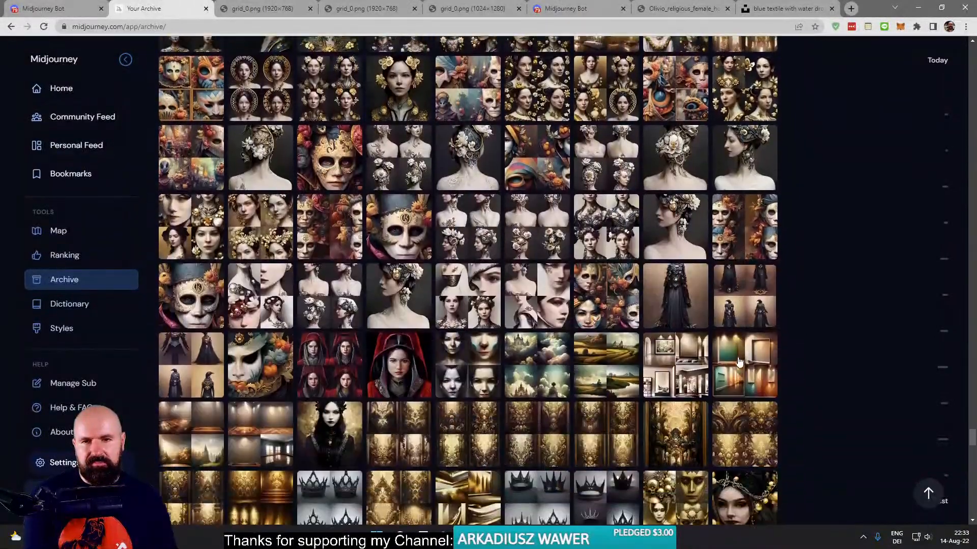
scroll(740, 361, down, 7)
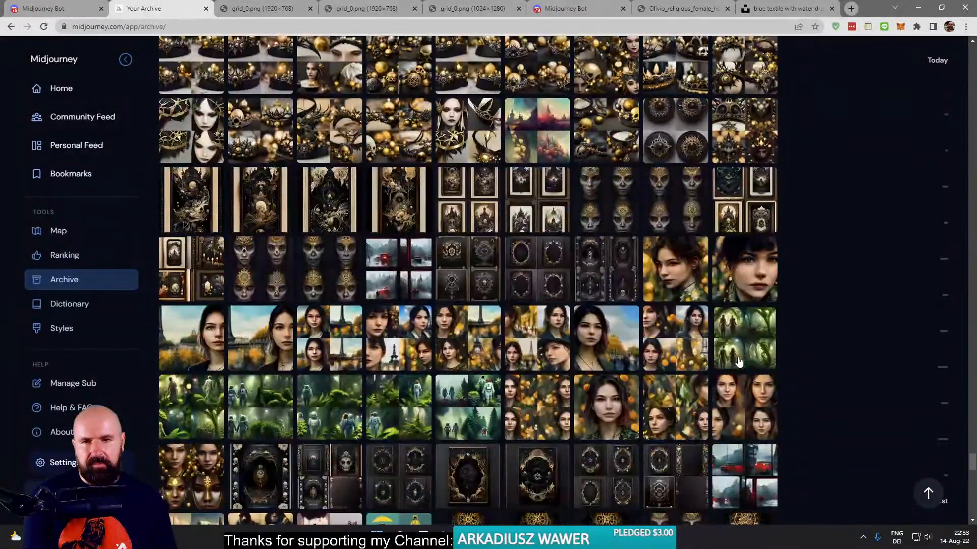
click(198, 189)
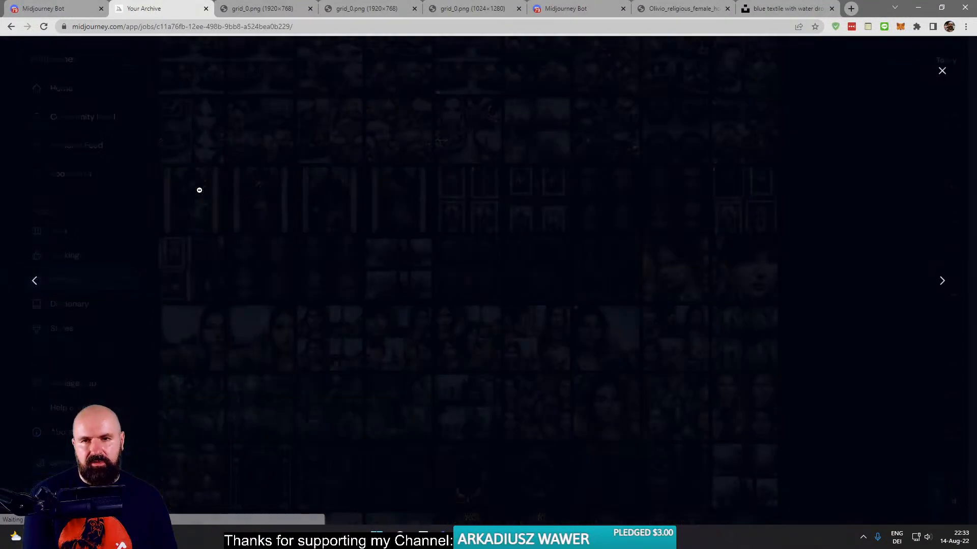
right_click(479, 261)
click(501, 270)
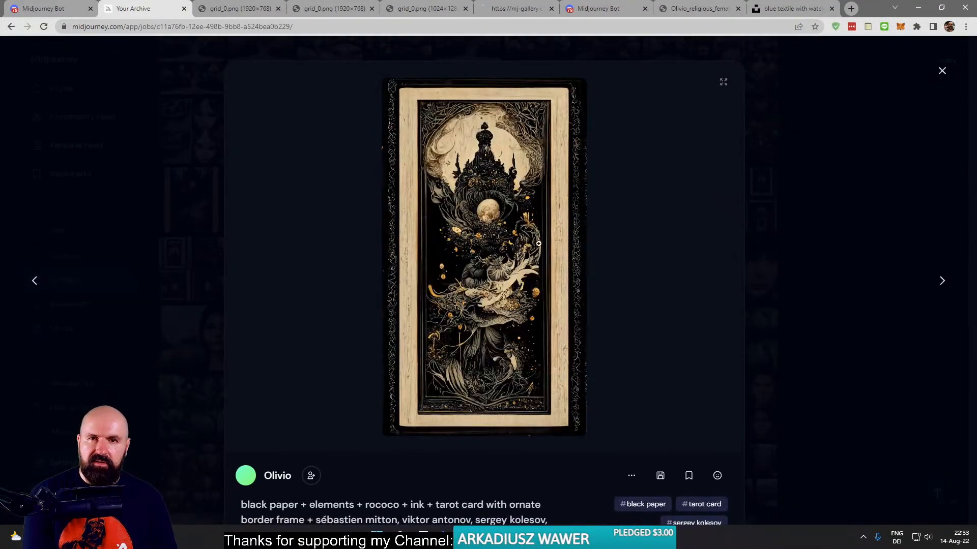
- Examine the castle-and-moon tarot card enlarged from top to bottom, close its tab, and close its preview in the archive
click(490, 10)
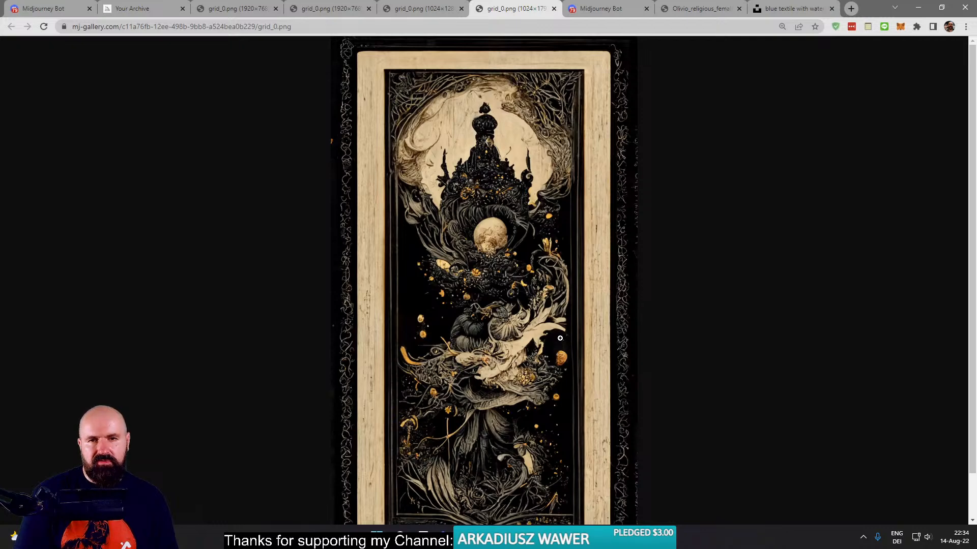
click(483, 236)
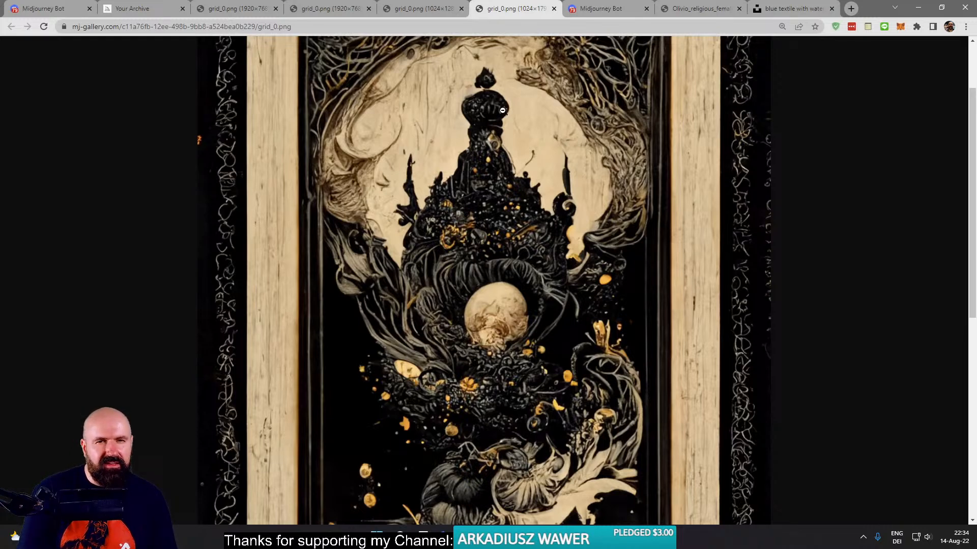
scroll(466, 311, down, 7)
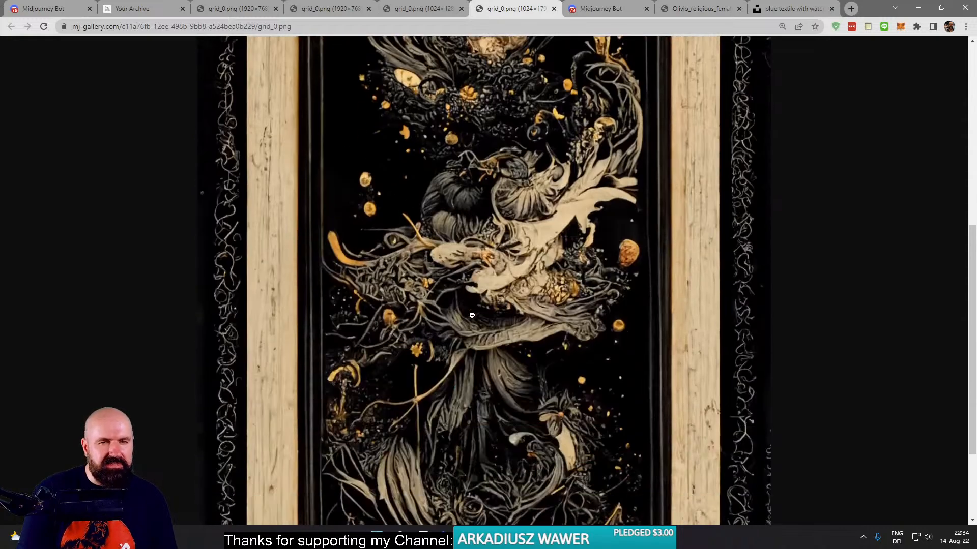
click(531, 324)
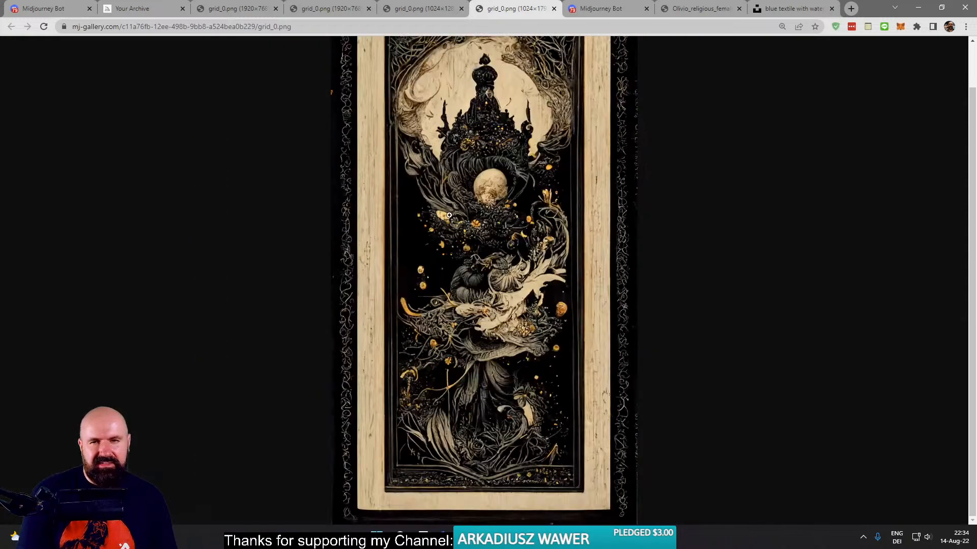
click(554, 8)
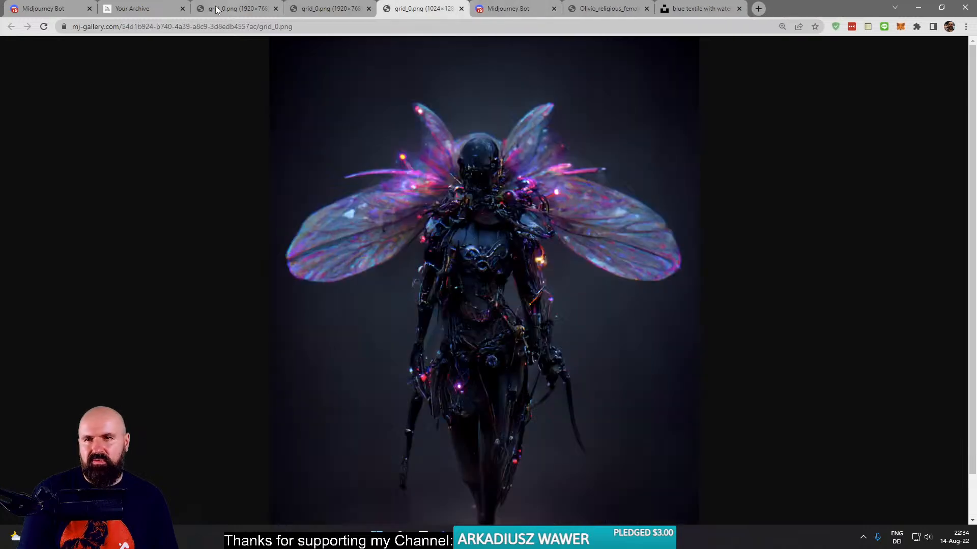
click(162, 9)
click(349, 234)
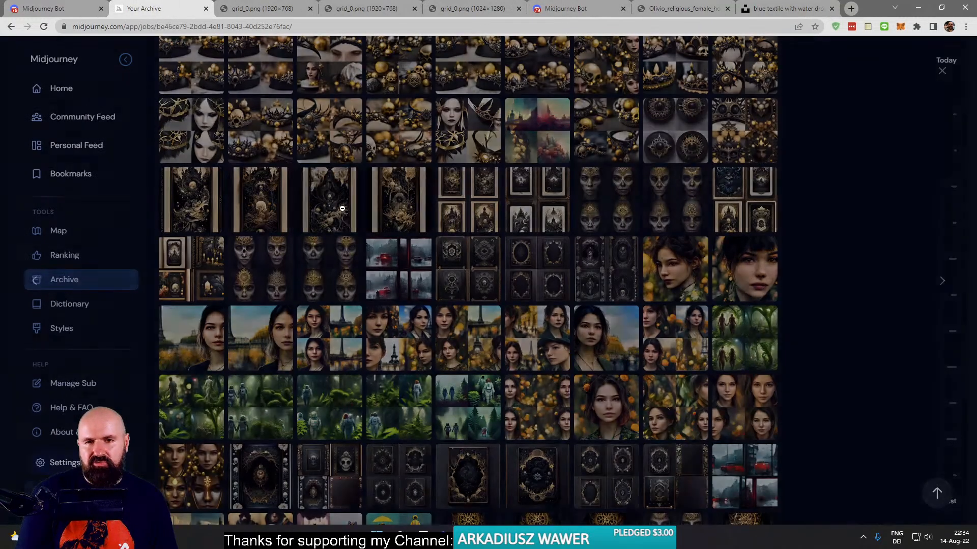
- Open the third black paper tarot card of the same archive row in a new tab and examine its enlarged details
click(342, 209)
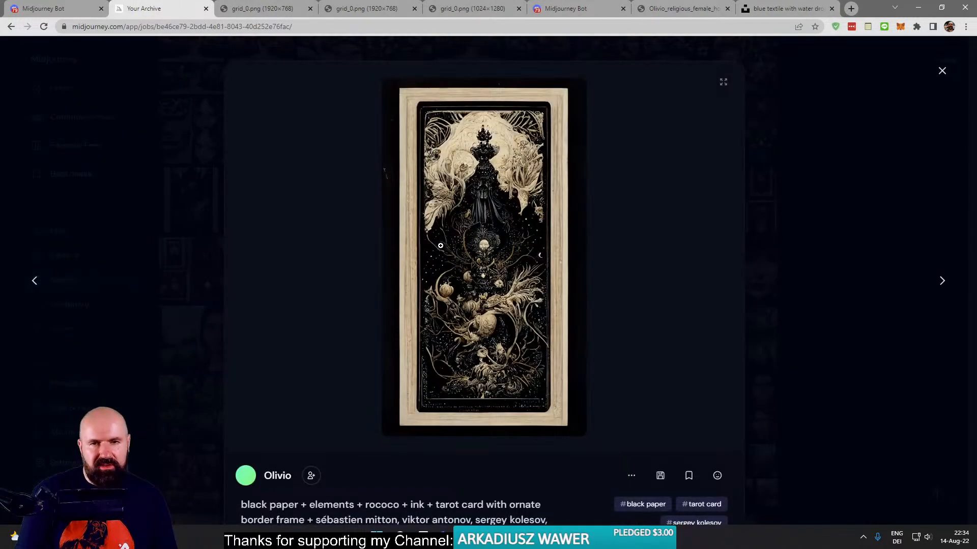
right_click(490, 237)
click(531, 242)
click(515, 9)
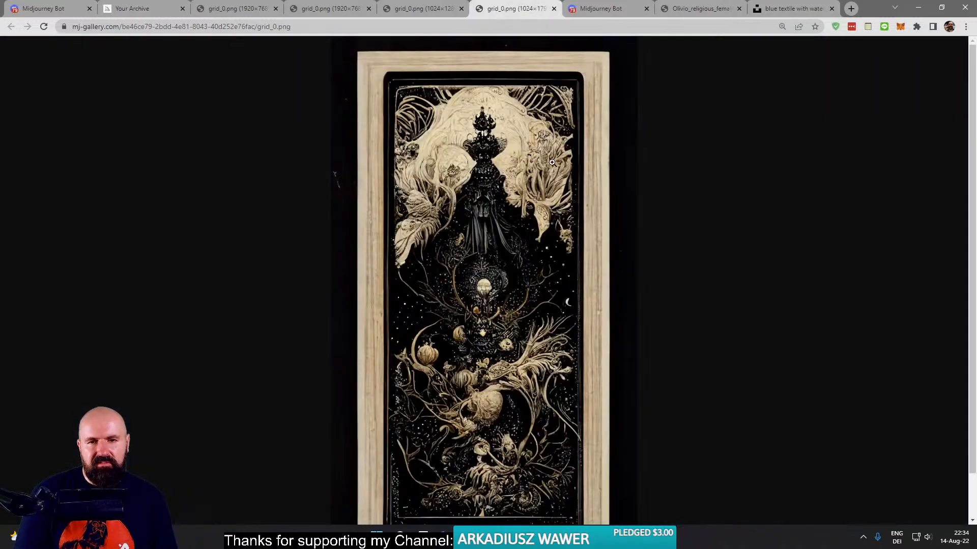
click(479, 289)
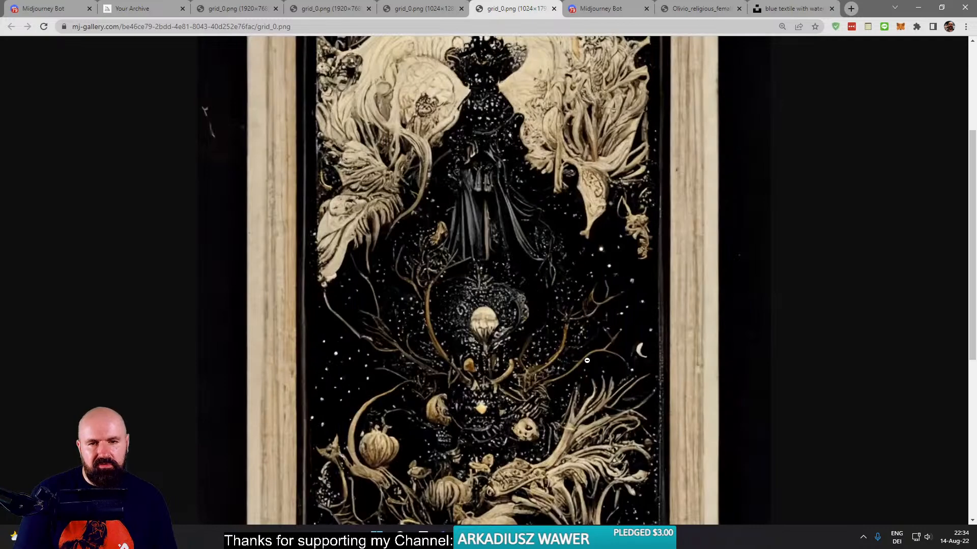
scroll(594, 353, down, 5)
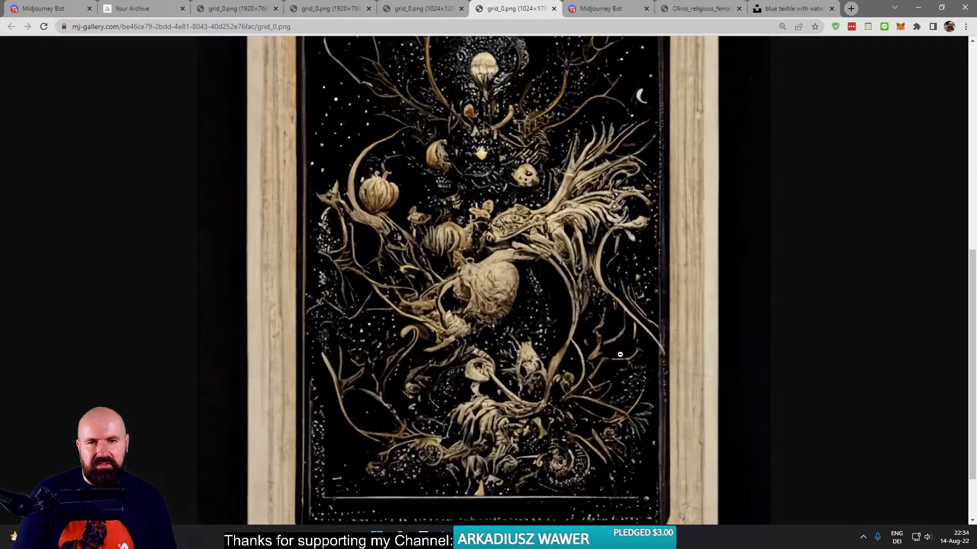
scroll(613, 351, up, 7)
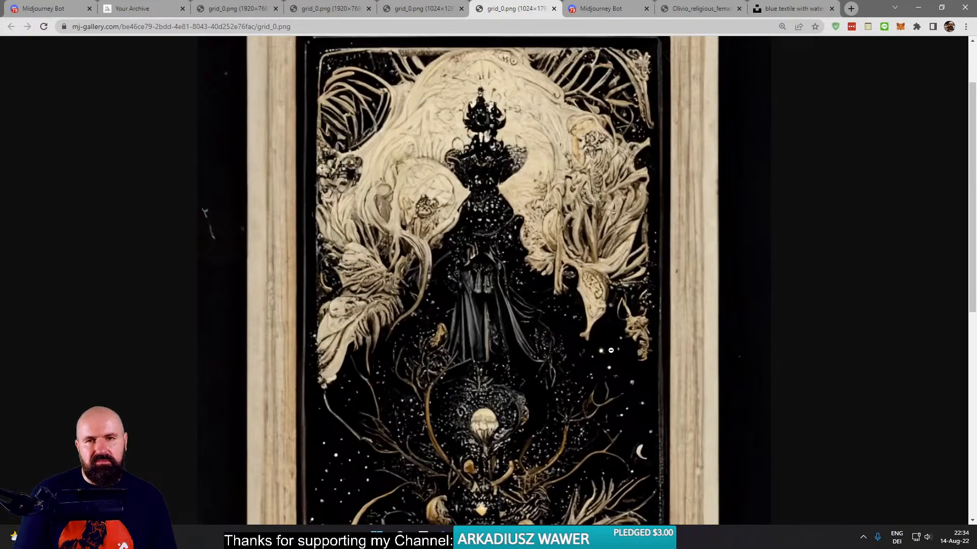